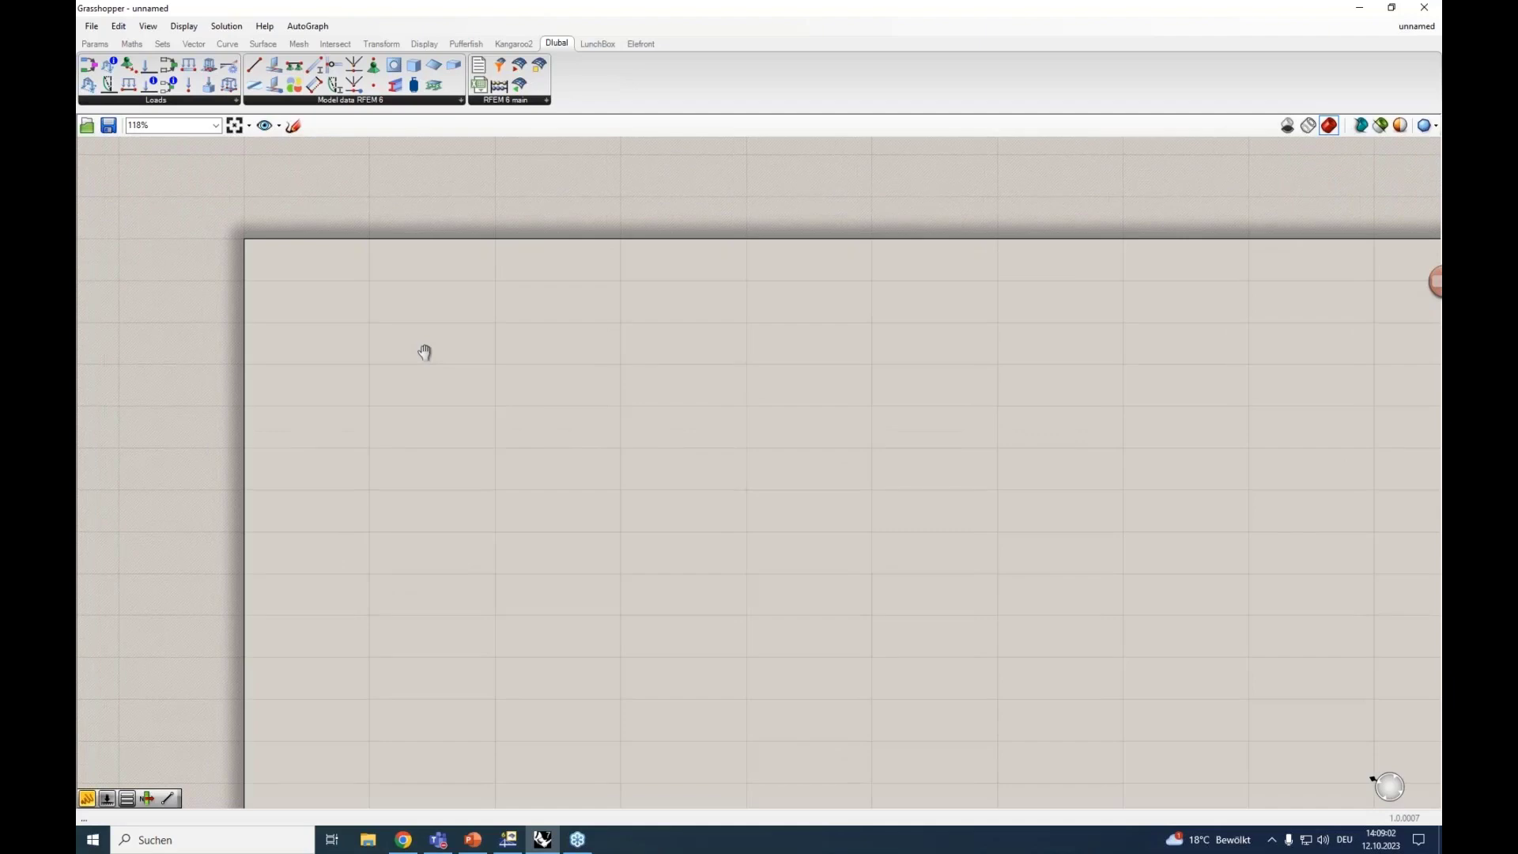
Step: Place a trial Construct Point component on the blank canvas and delete it
click(143, 46)
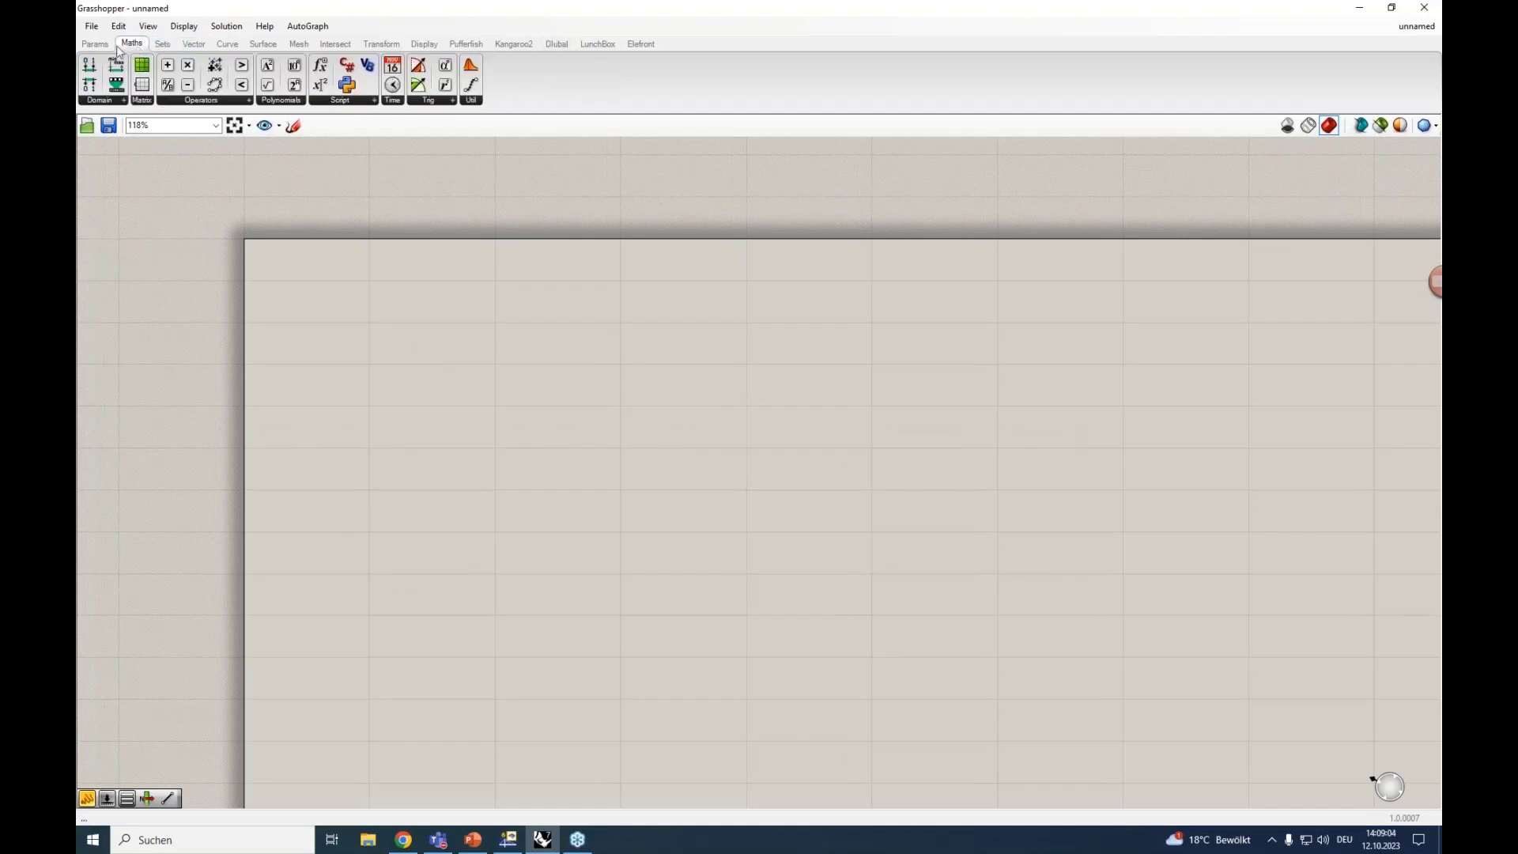
click(162, 44)
click(193, 44)
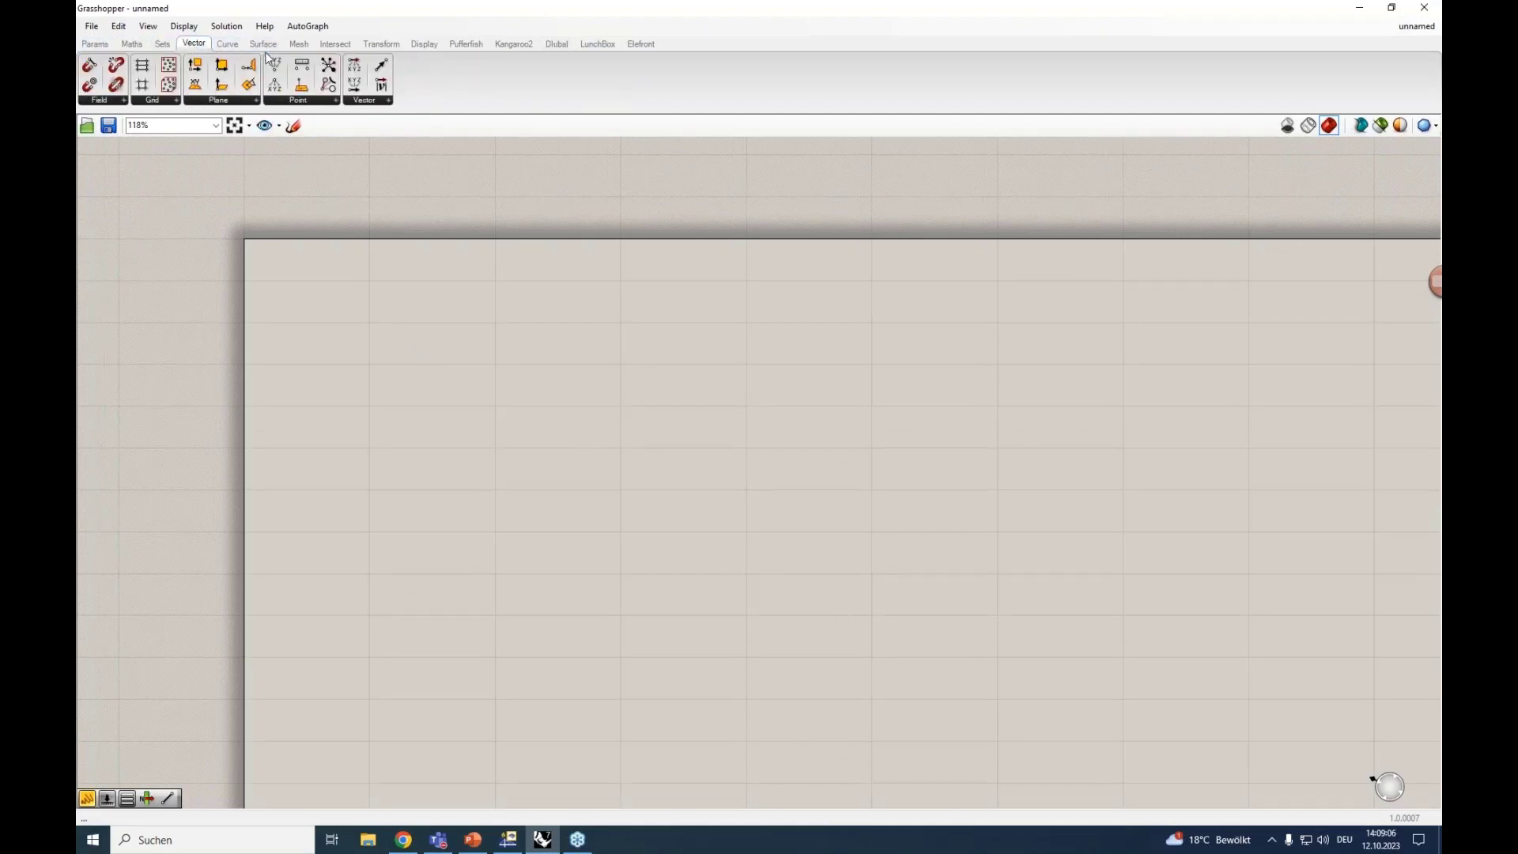
drag(275, 67, 437, 362)
scroll(440, 373, up, 4)
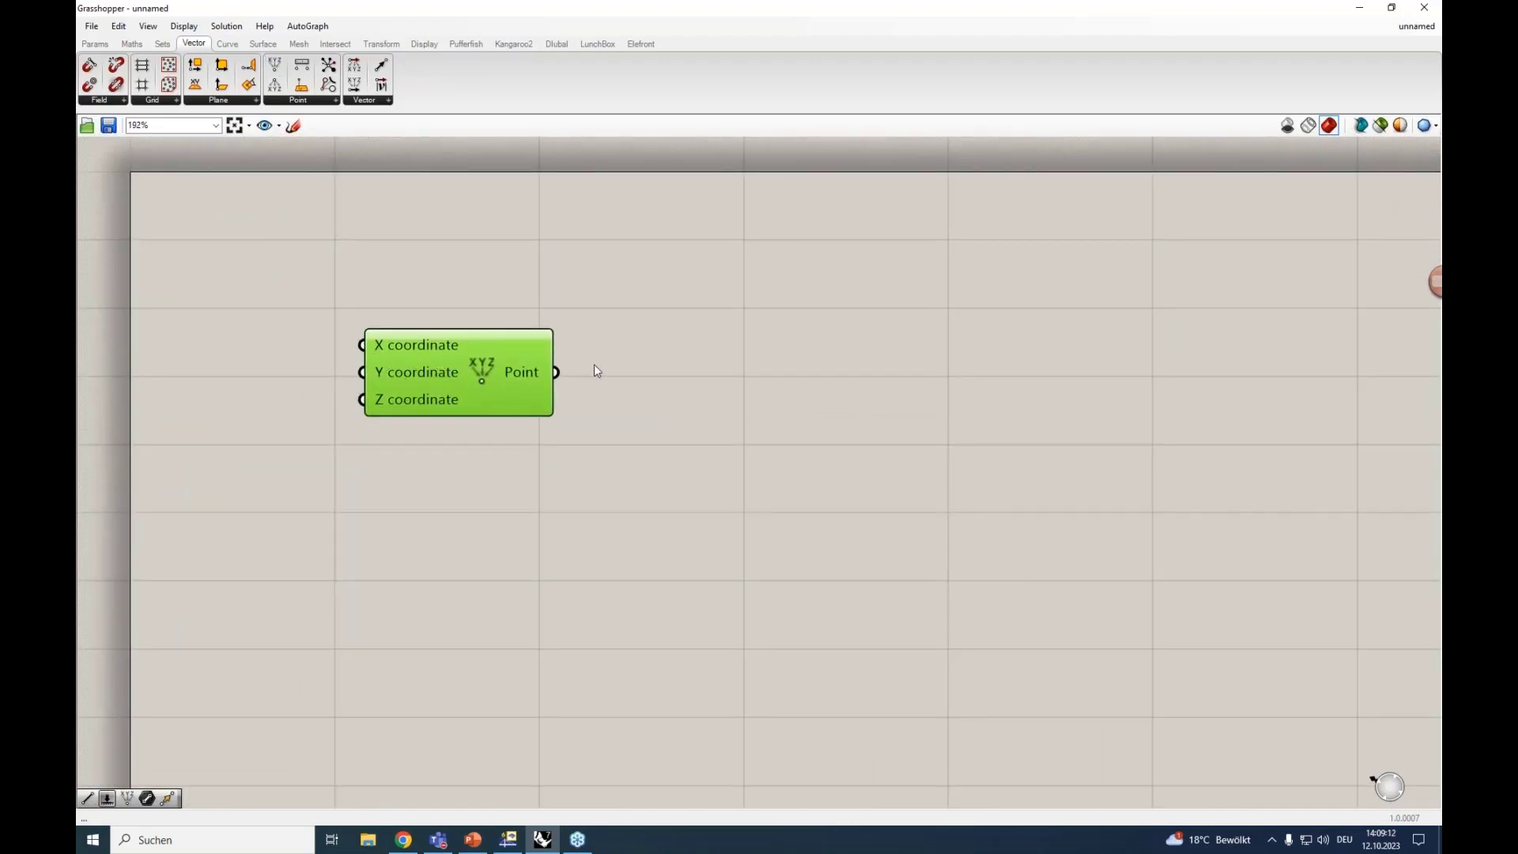
drag(558, 377, 980, 381)
scroll(767, 392, down, 2)
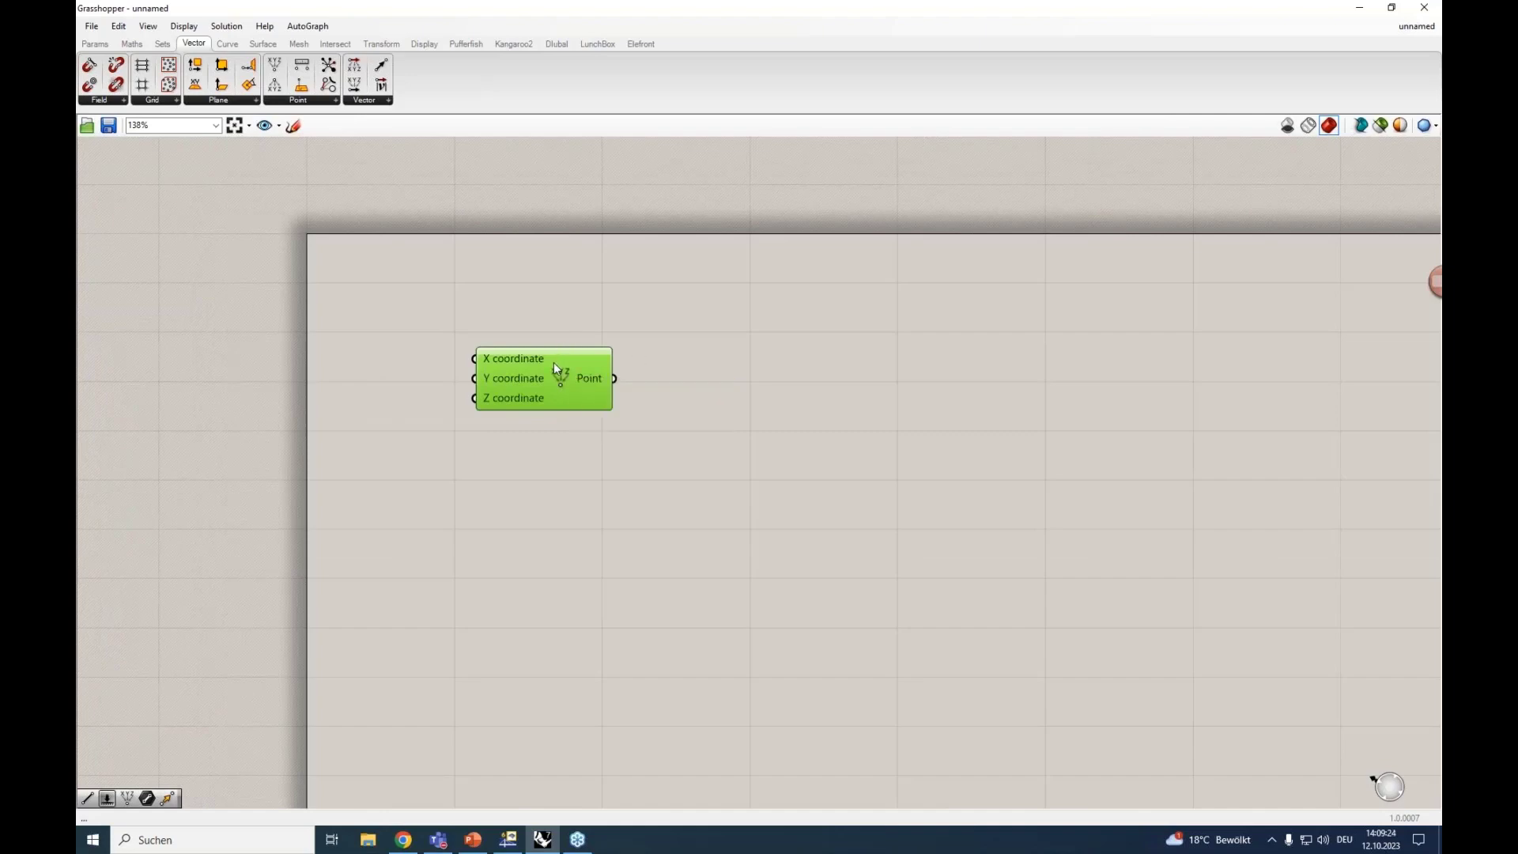
key(Delete)
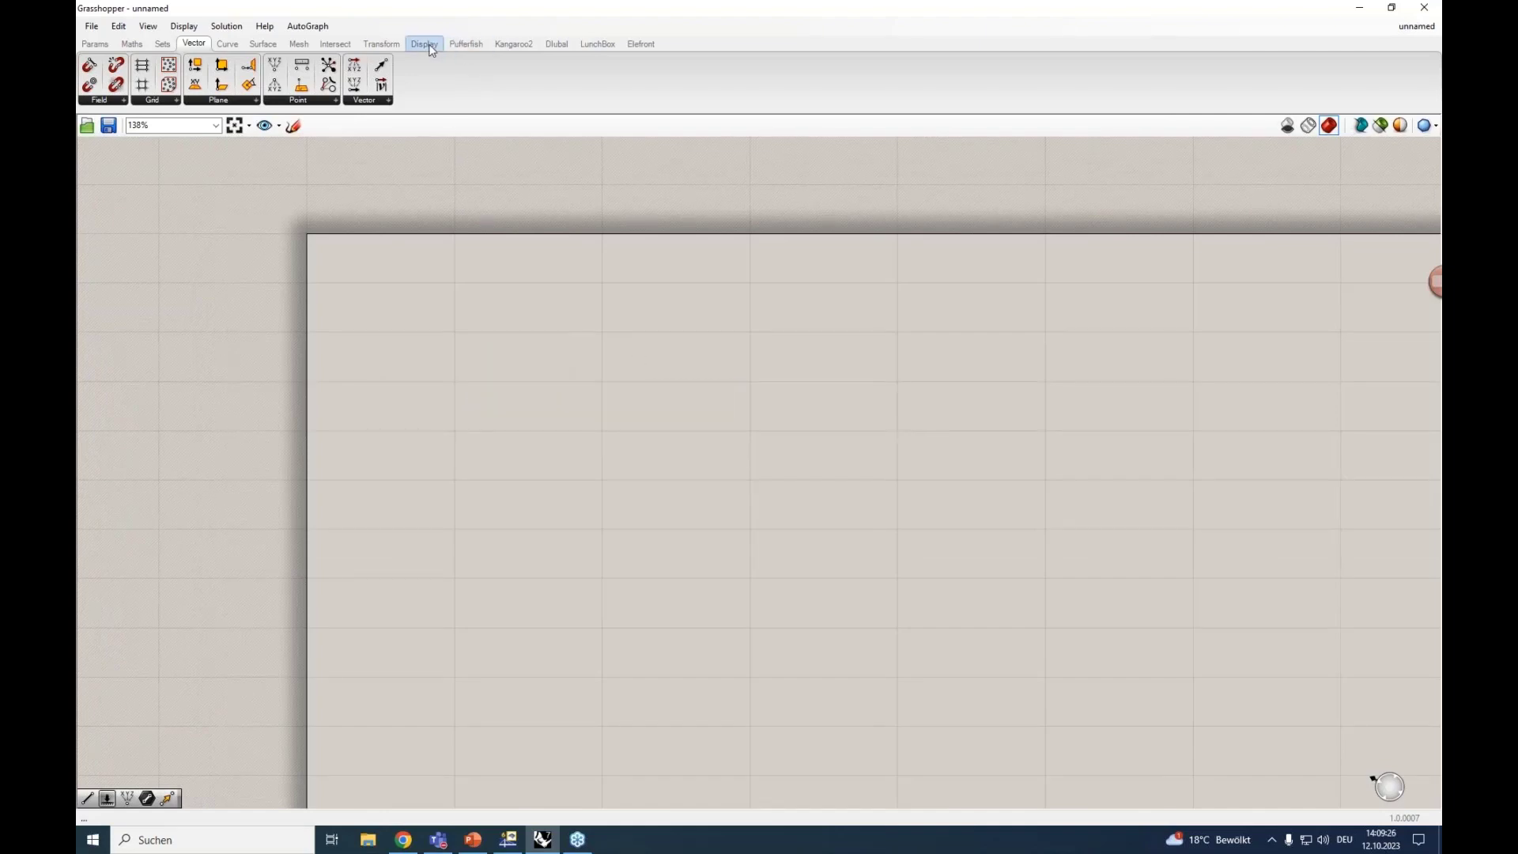
Step: Examine the Dlubal component lists for RFEM 6 model data, loads and RFEM 6 main
click(564, 47)
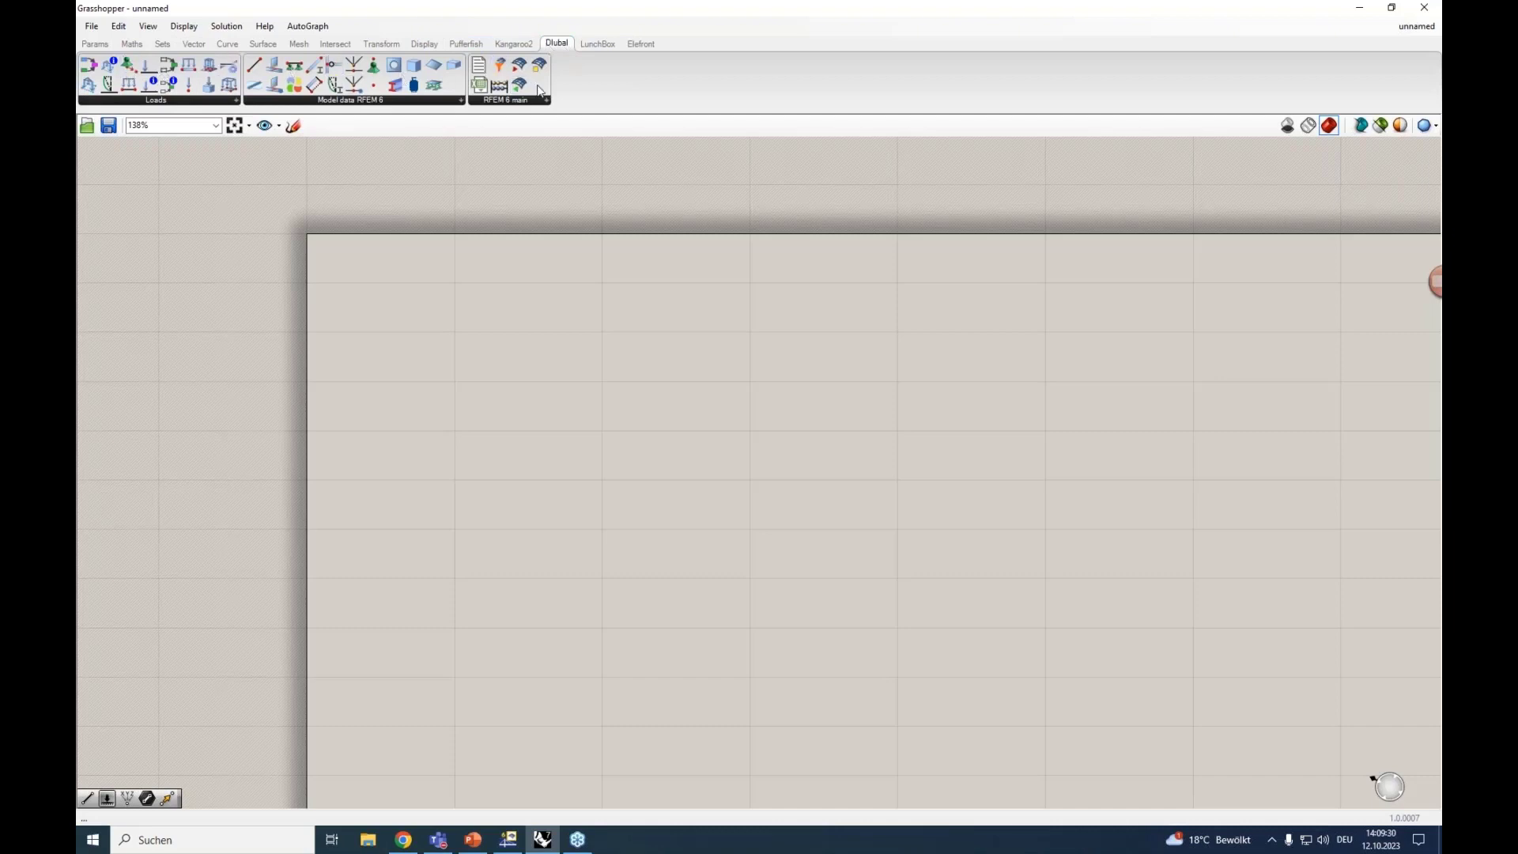
click(365, 102)
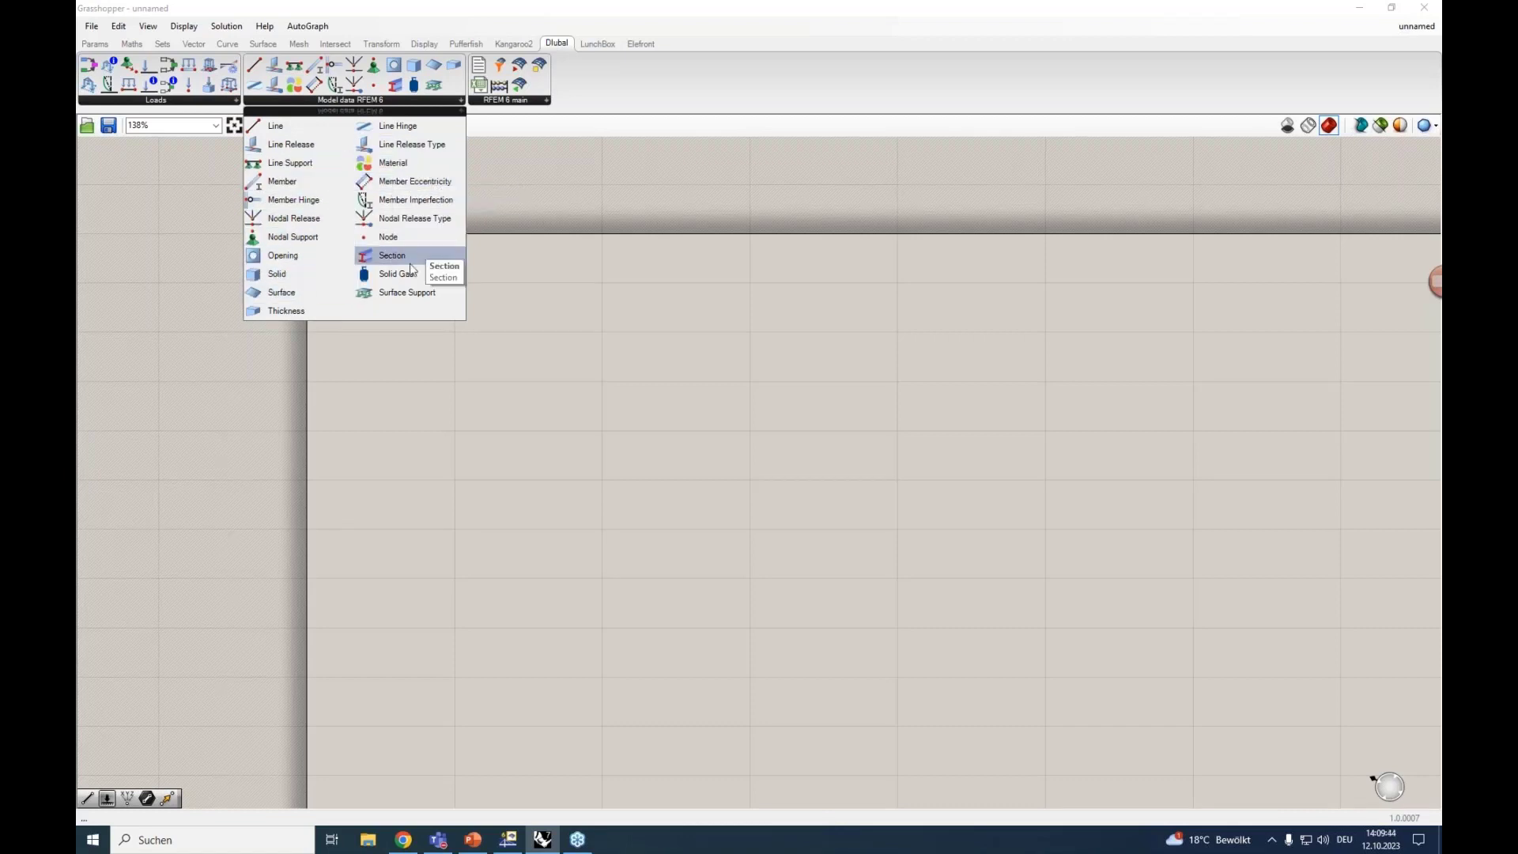
click(214, 106)
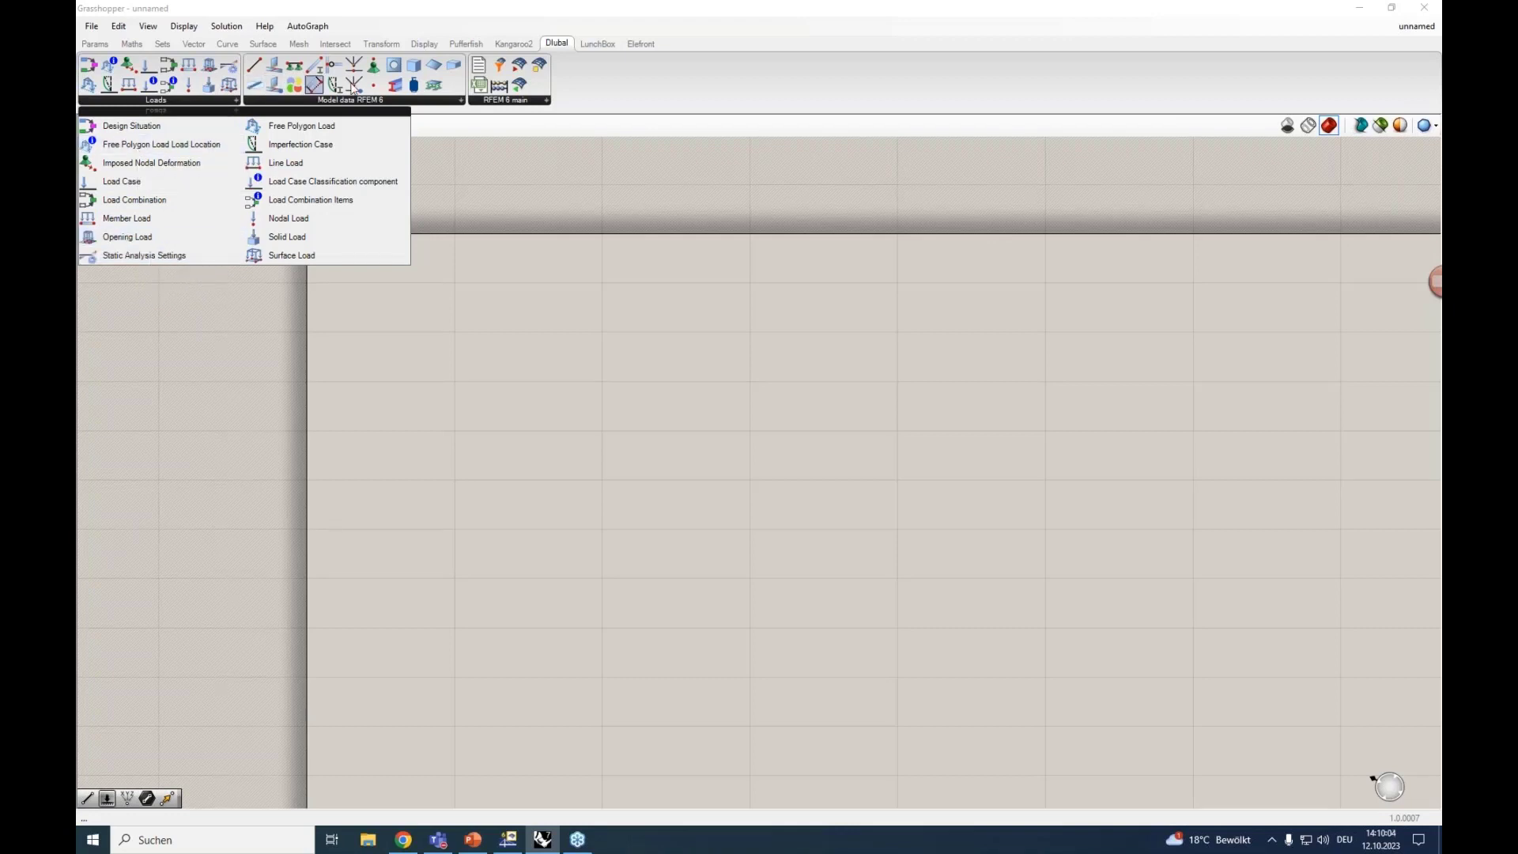
click(486, 101)
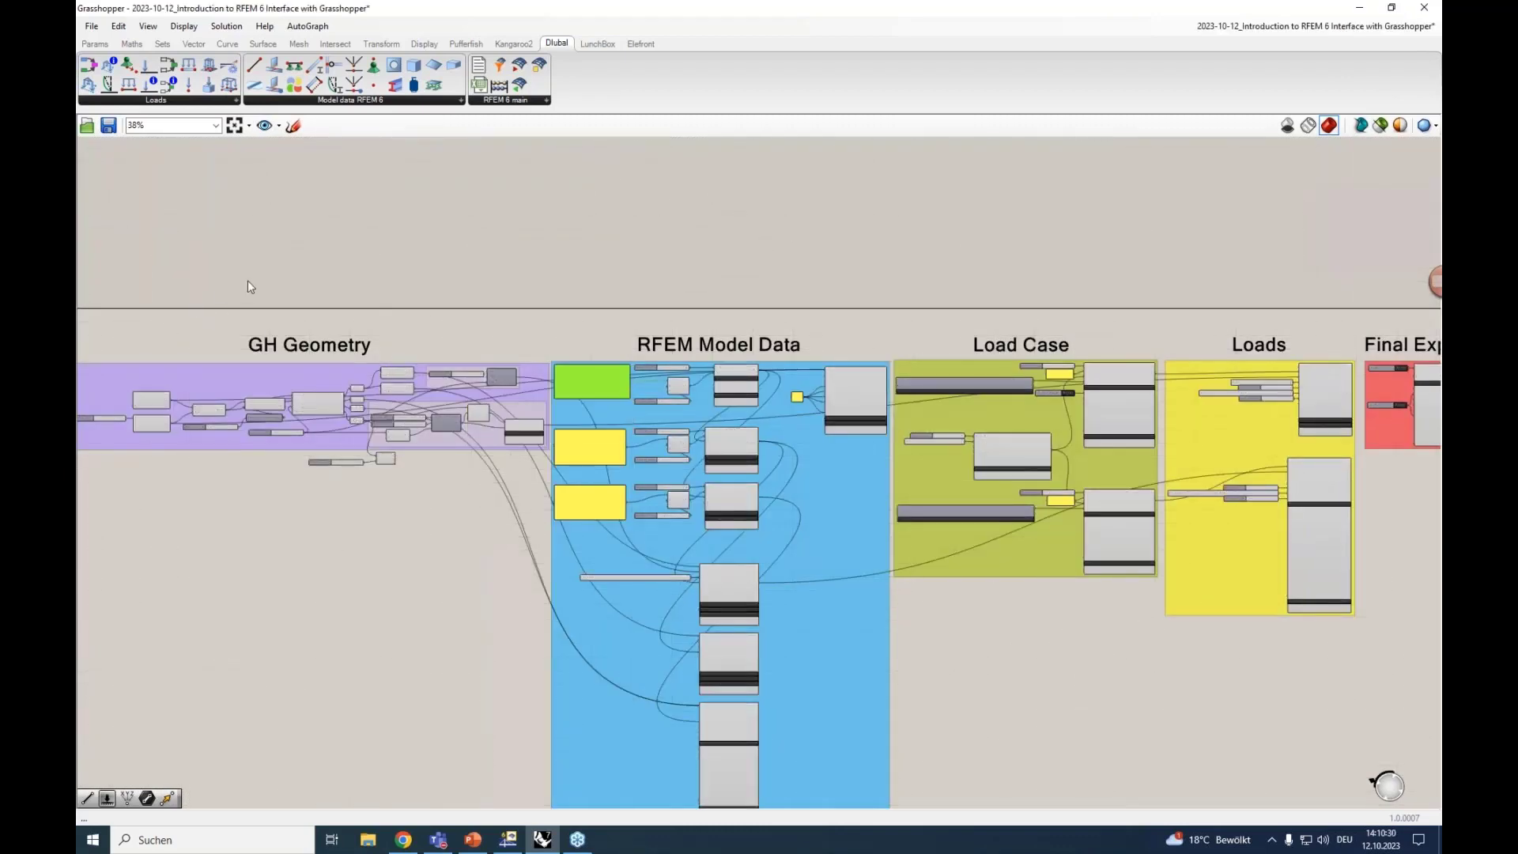
Step: Look over the prepared RFEM 6 interface definition group by group, from GH Geometry to Final Export
right_drag(254, 278, 478, 250)
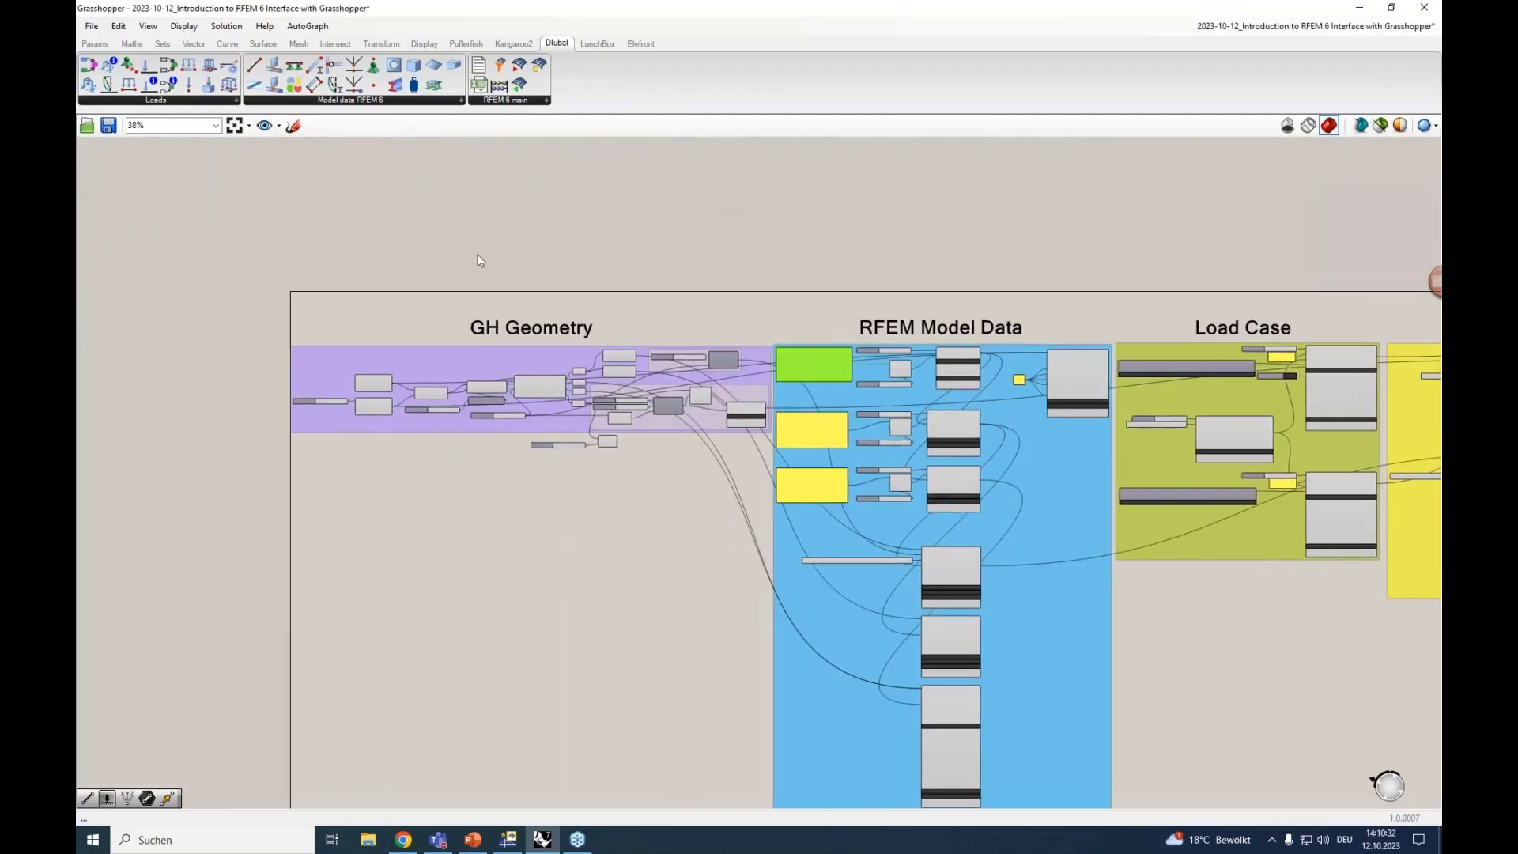
scroll(481, 335, up, 5)
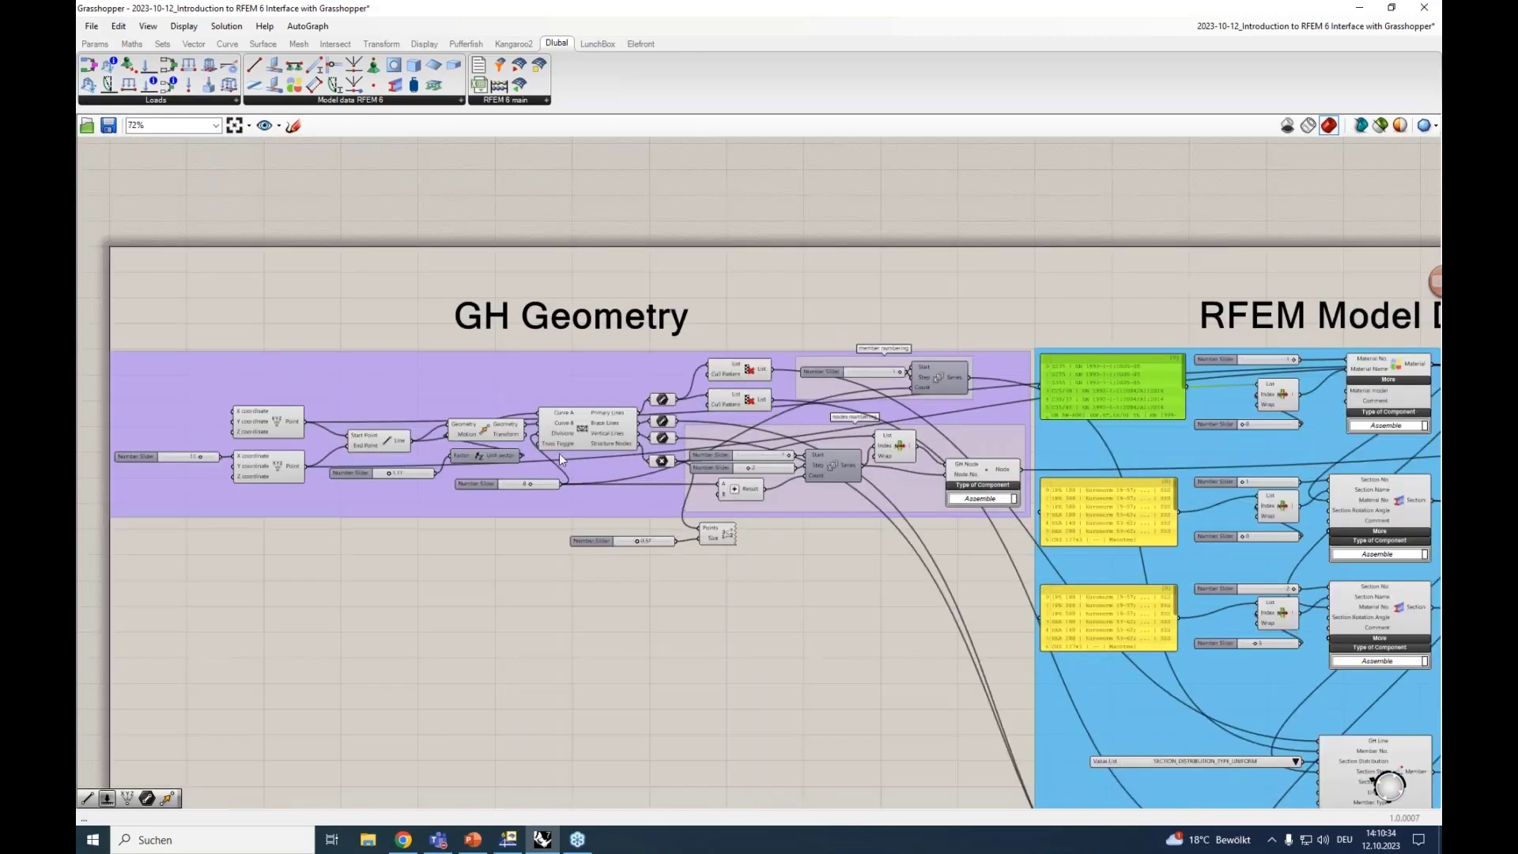
right_drag(800, 316, 608, 275)
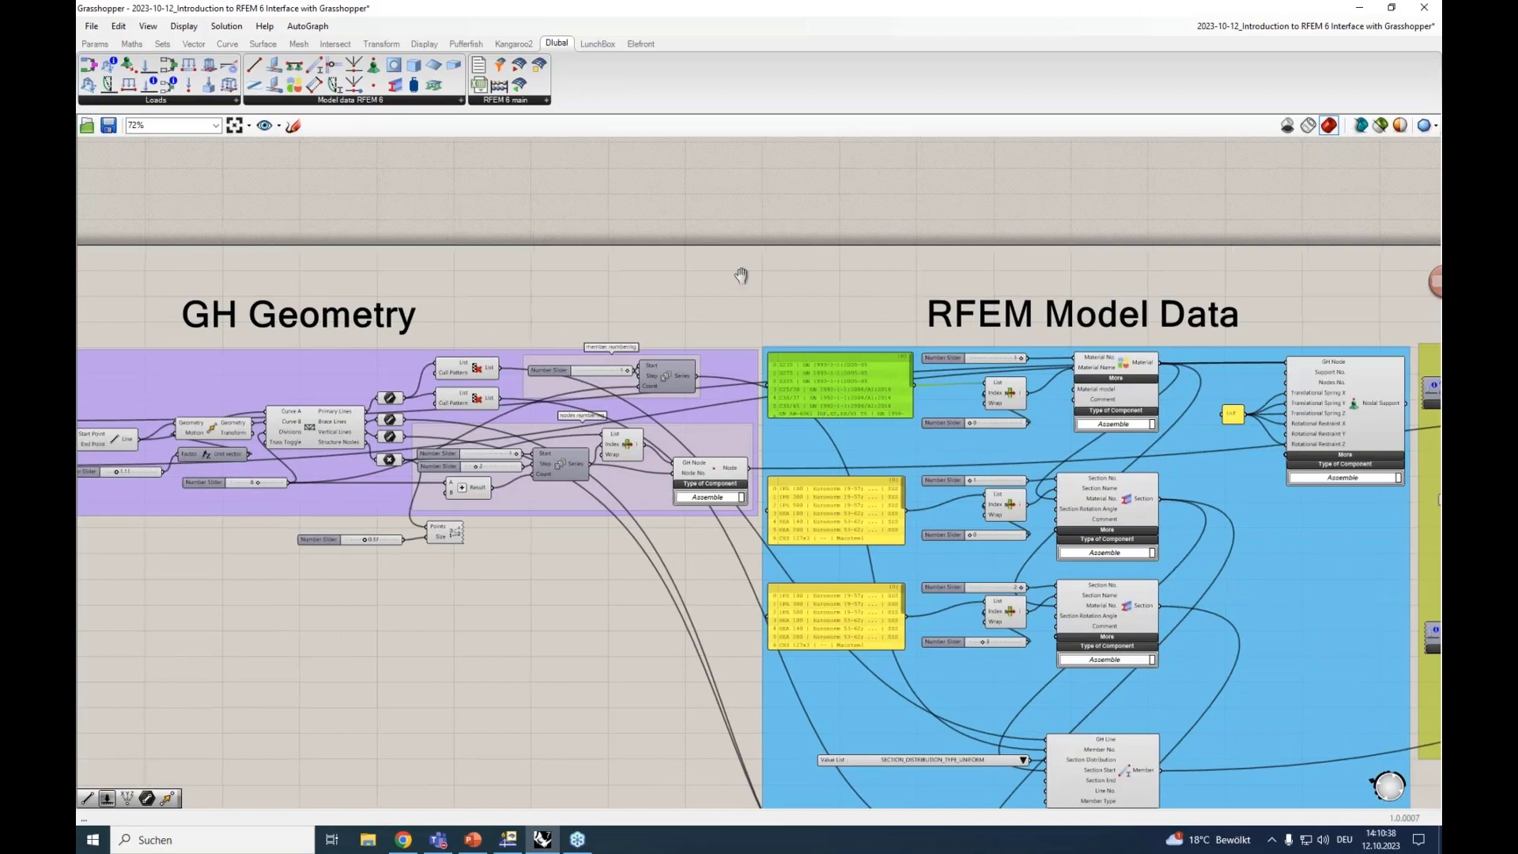
right_drag(738, 274, 371, 266)
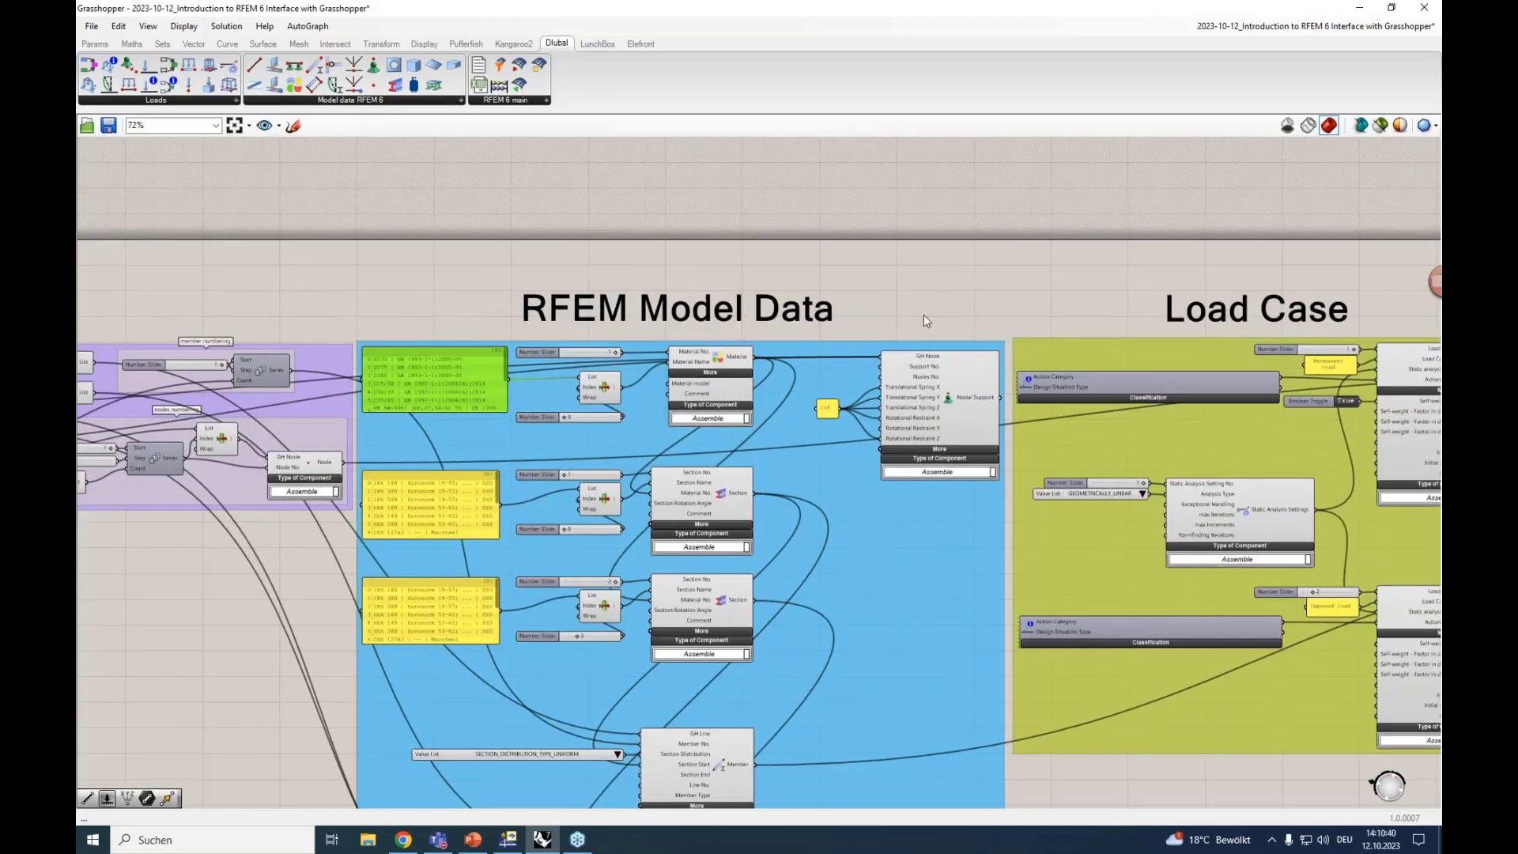
right_drag(923, 314, 775, 261)
right_drag(936, 272, 837, 264)
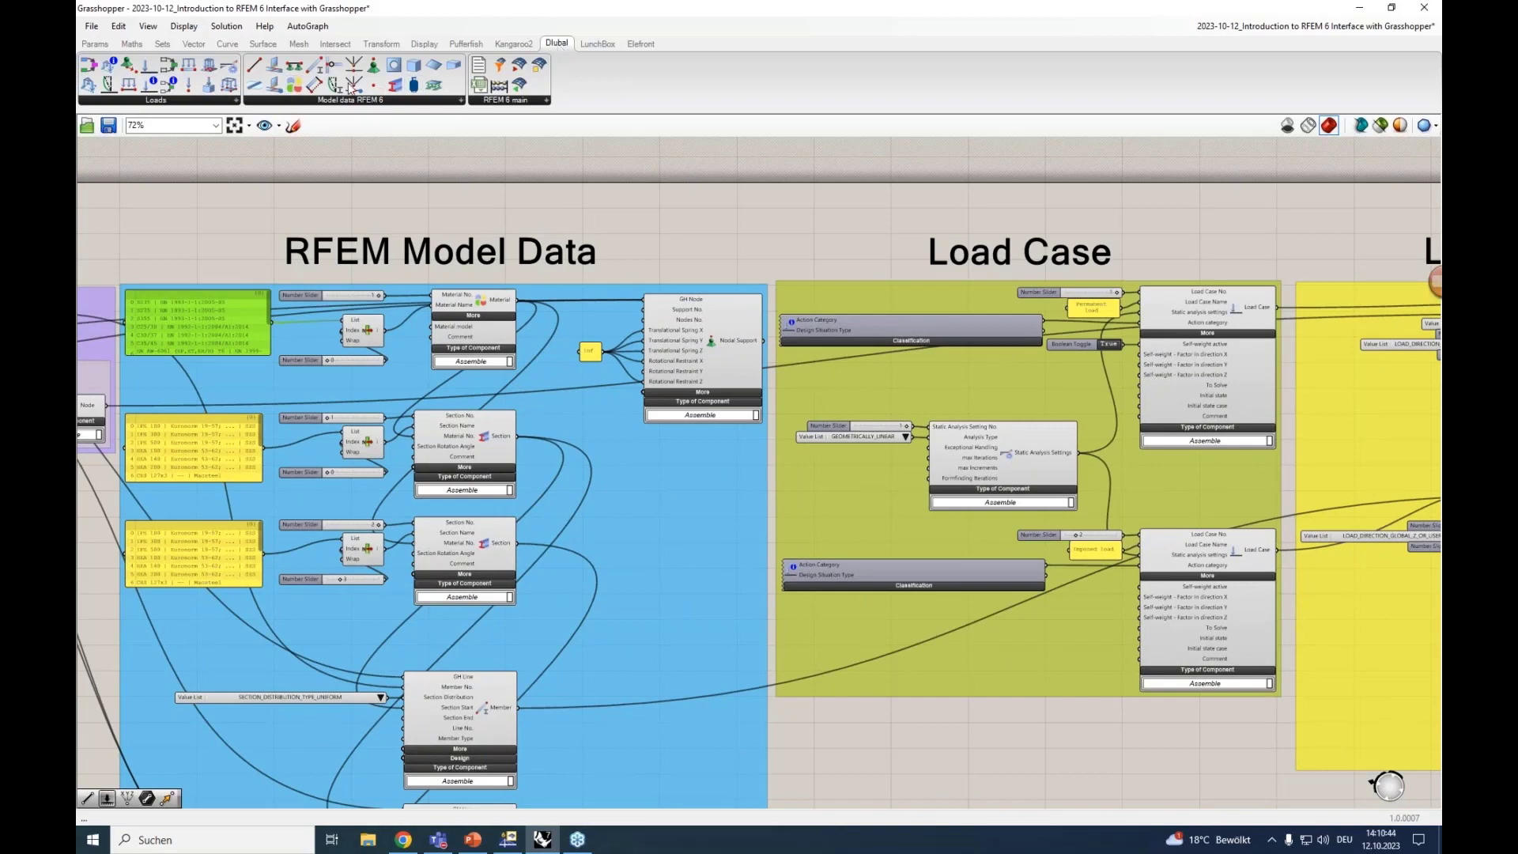
scroll(838, 234, down, 2)
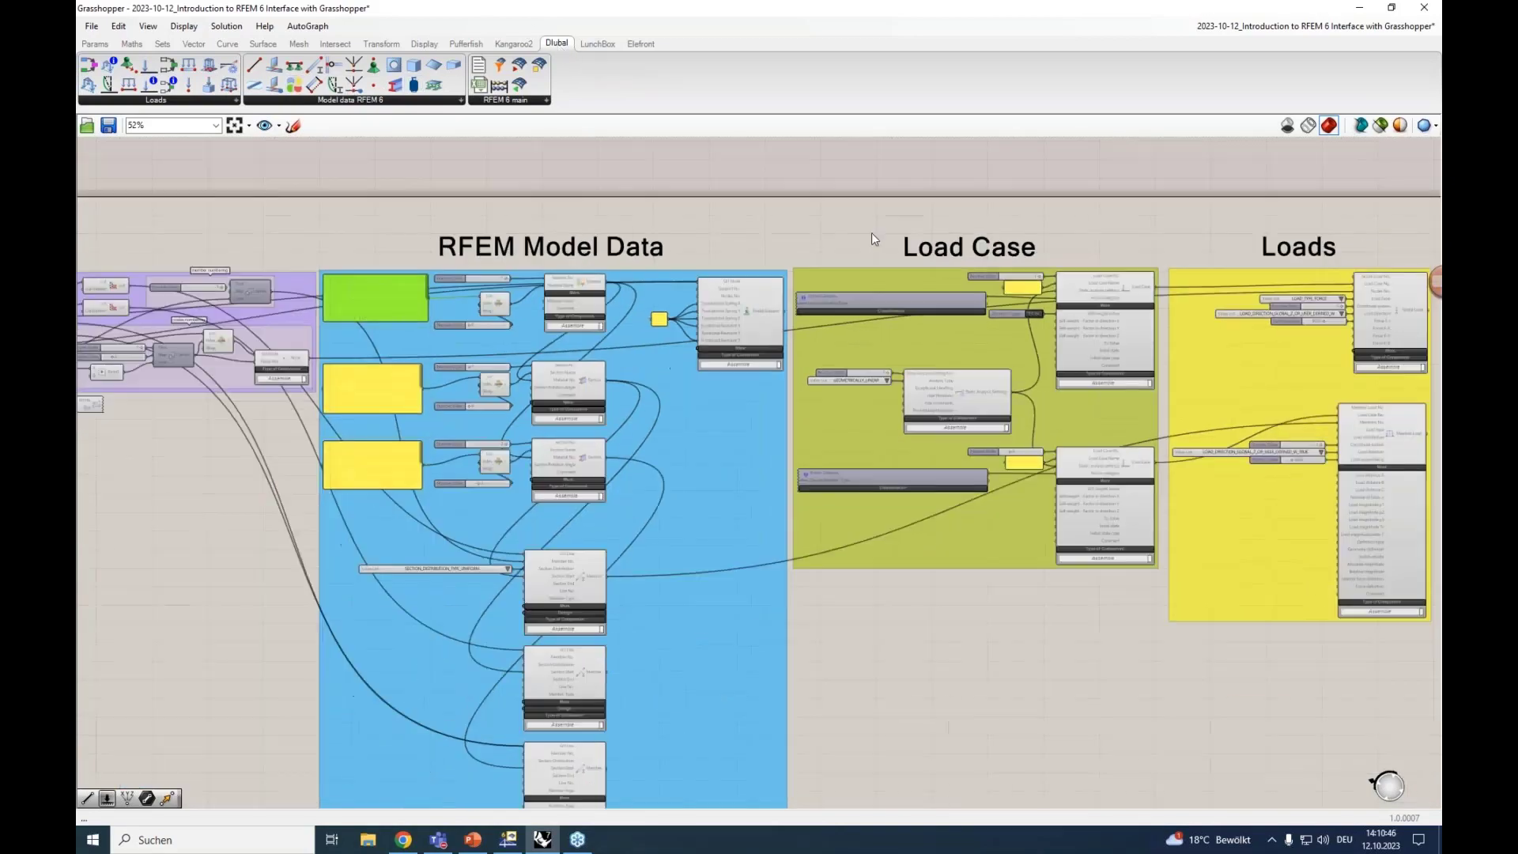
right_drag(898, 229, 356, 246)
scroll(830, 241, up, 3)
scroll(887, 276, down, 2)
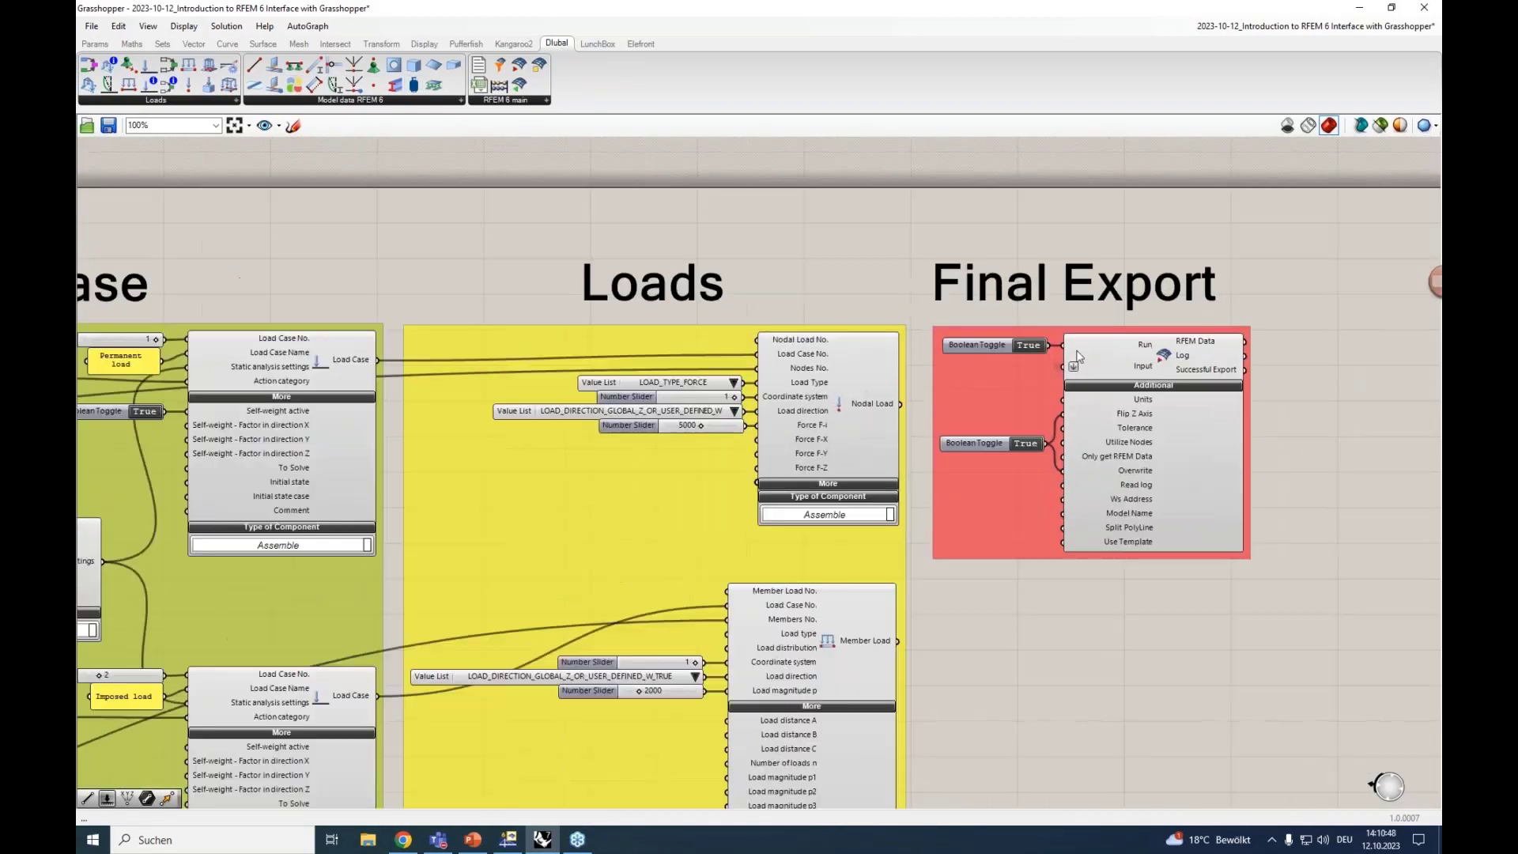
Step: Examine the material, section, nodal support and member components in the RFEM Model Data group
scroll(827, 269, down, 3)
right_drag(809, 261, 1132, 258)
scroll(375, 288, up, 3)
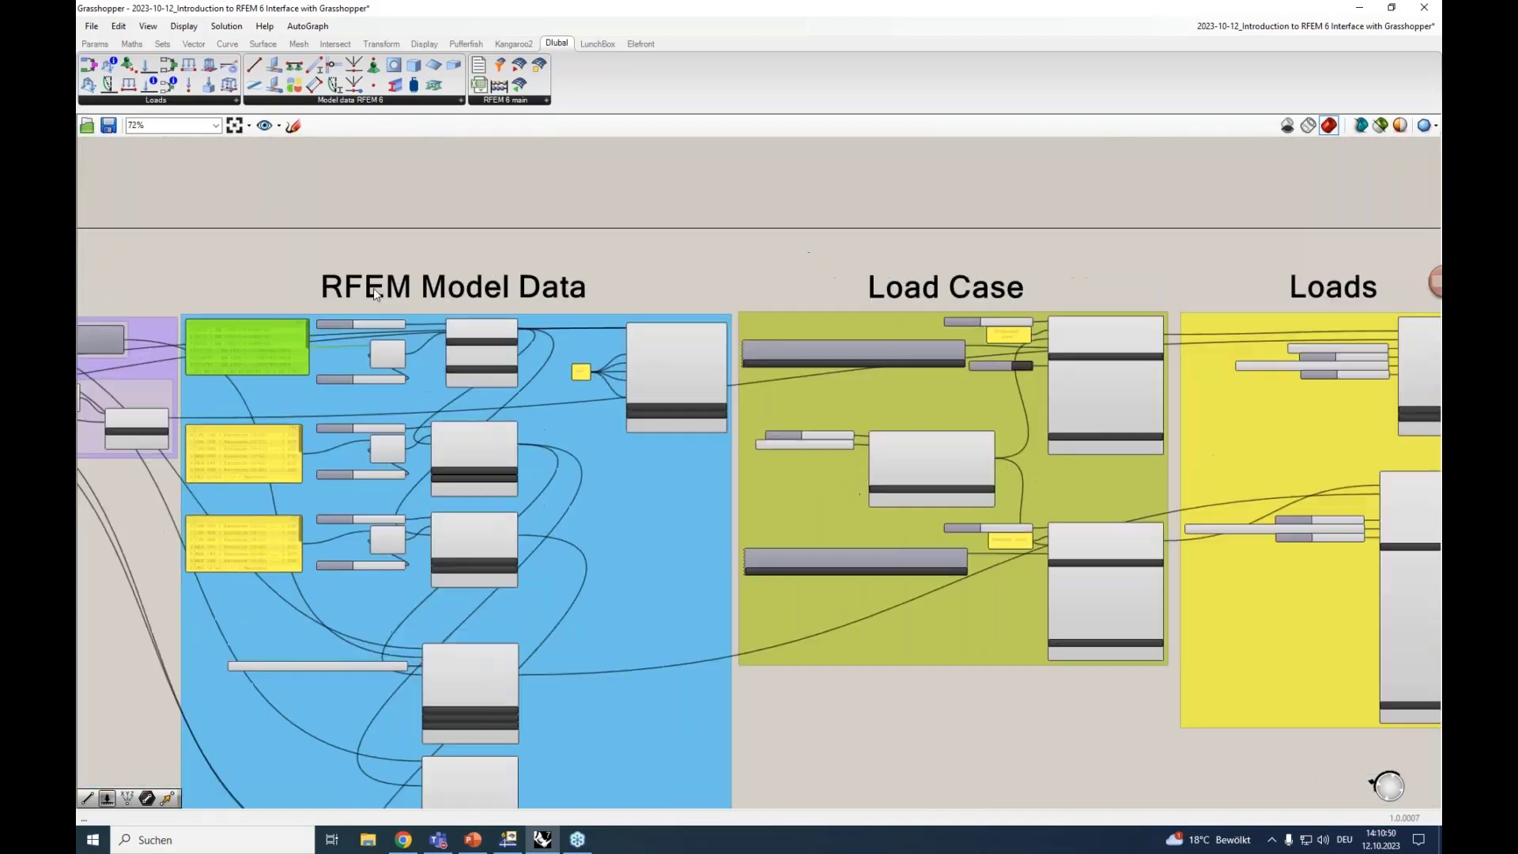
right_drag(467, 310, 773, 230)
scroll(773, 231, up, 1)
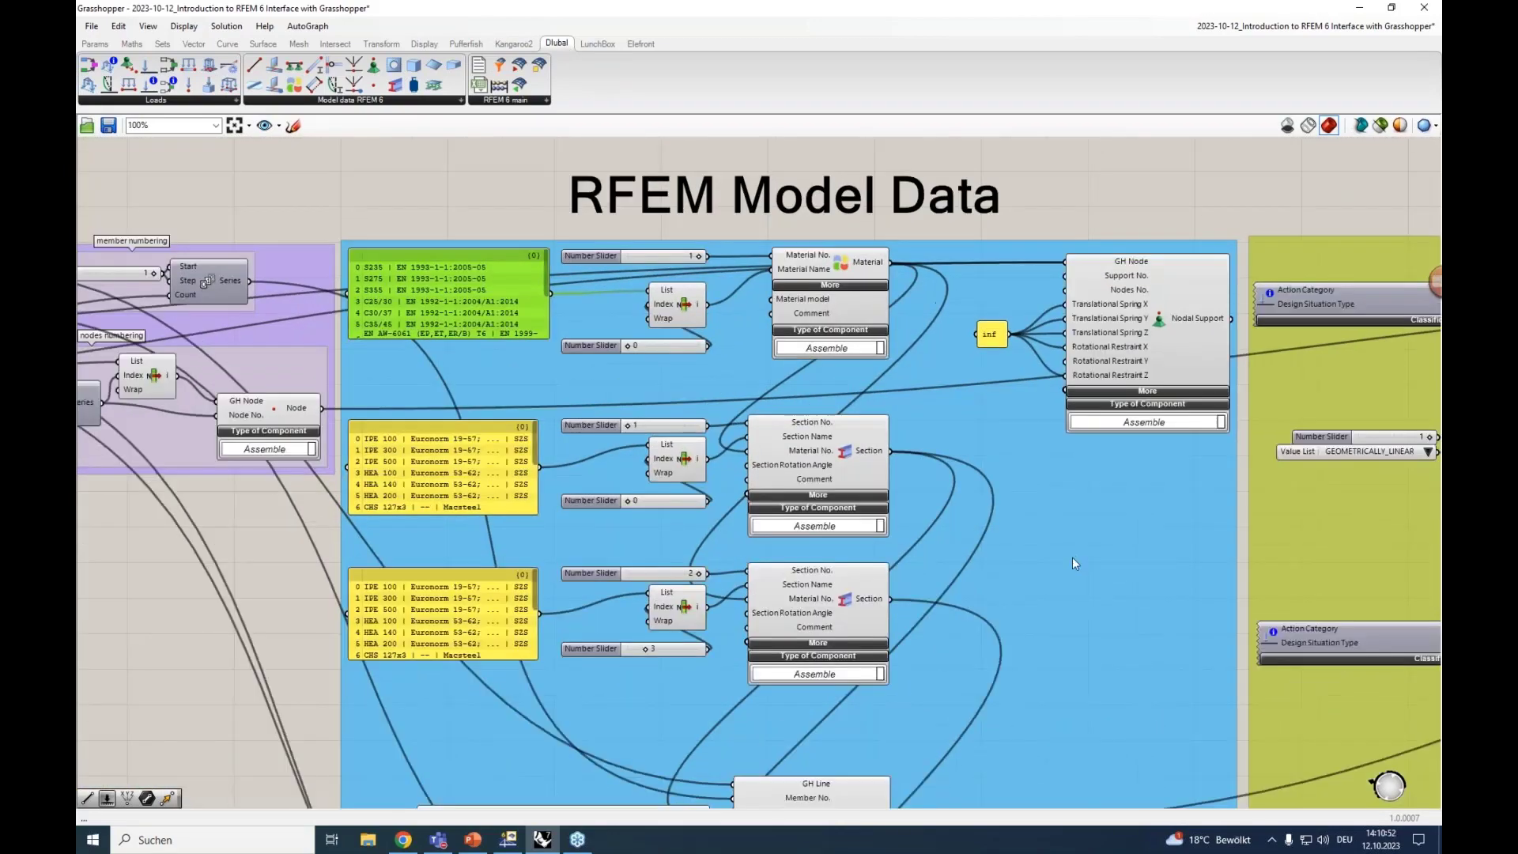
right_drag(1034, 485, 859, 142)
scroll(676, 526, down, 2)
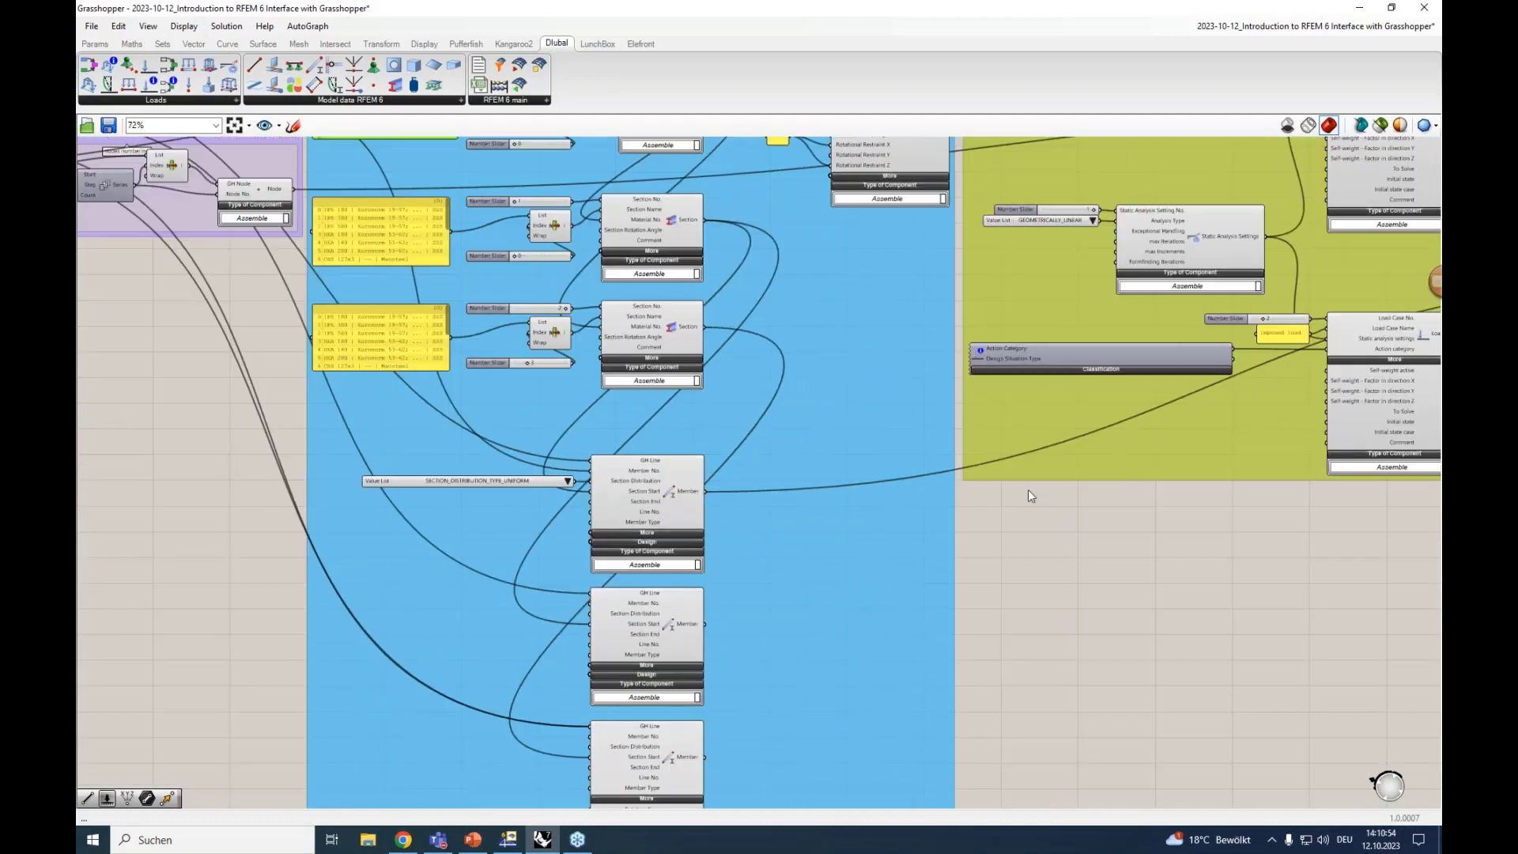
right_drag(1004, 517, 872, 764)
Step: Examine the Load Case, Loads and Final Export groups and the truss components in the GH Geometry group
scroll(808, 376, up, 2)
right_drag(748, 234, 506, 213)
right_drag(750, 229, 565, 206)
scroll(885, 245, down, 1)
right_drag(1126, 218, 711, 208)
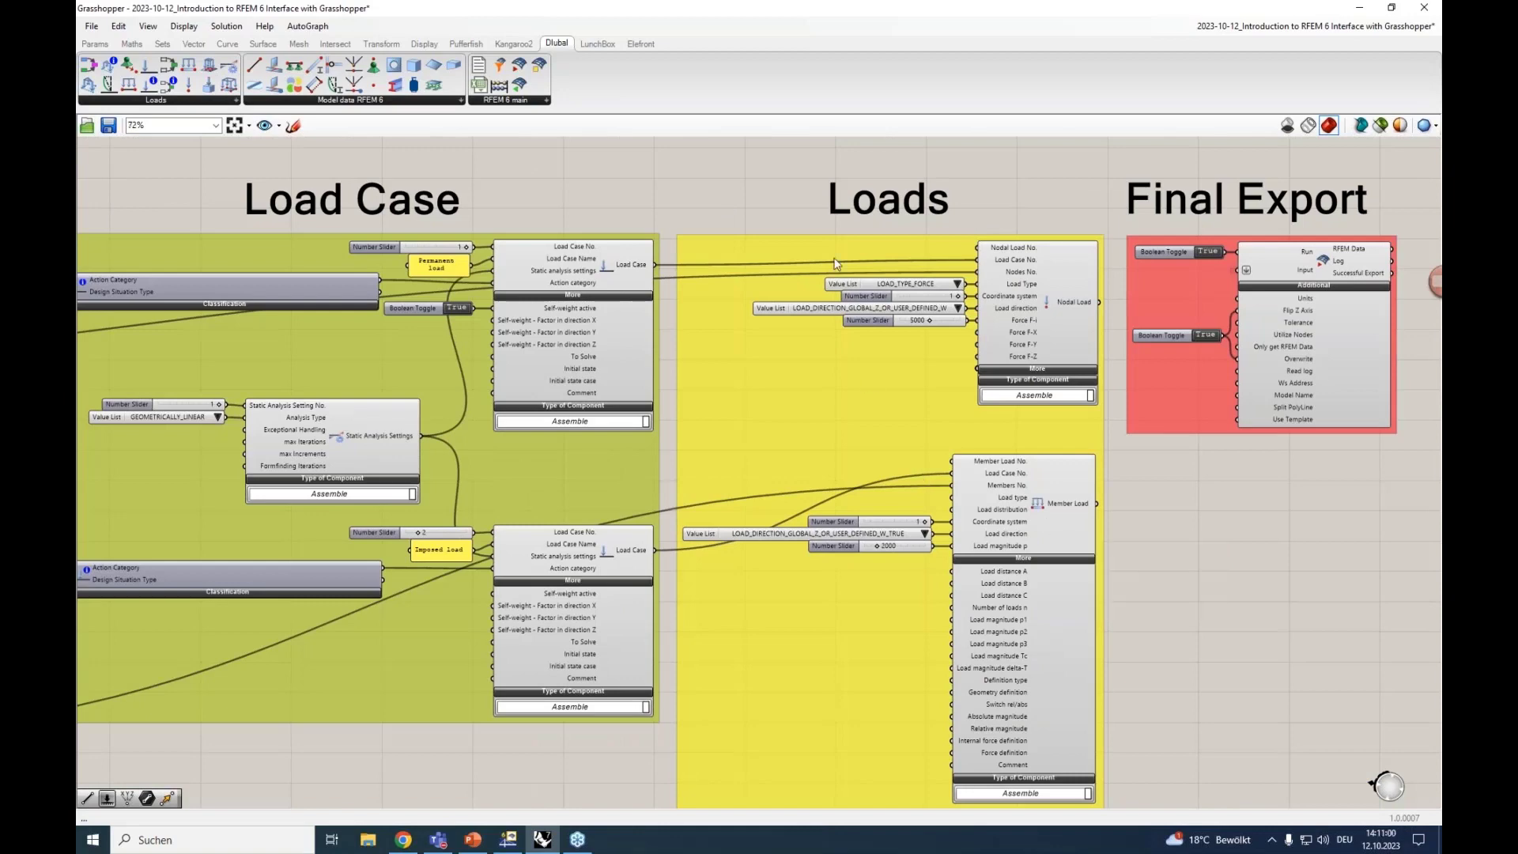
scroll(834, 259, down, 3)
right_drag(292, 202, 998, 238)
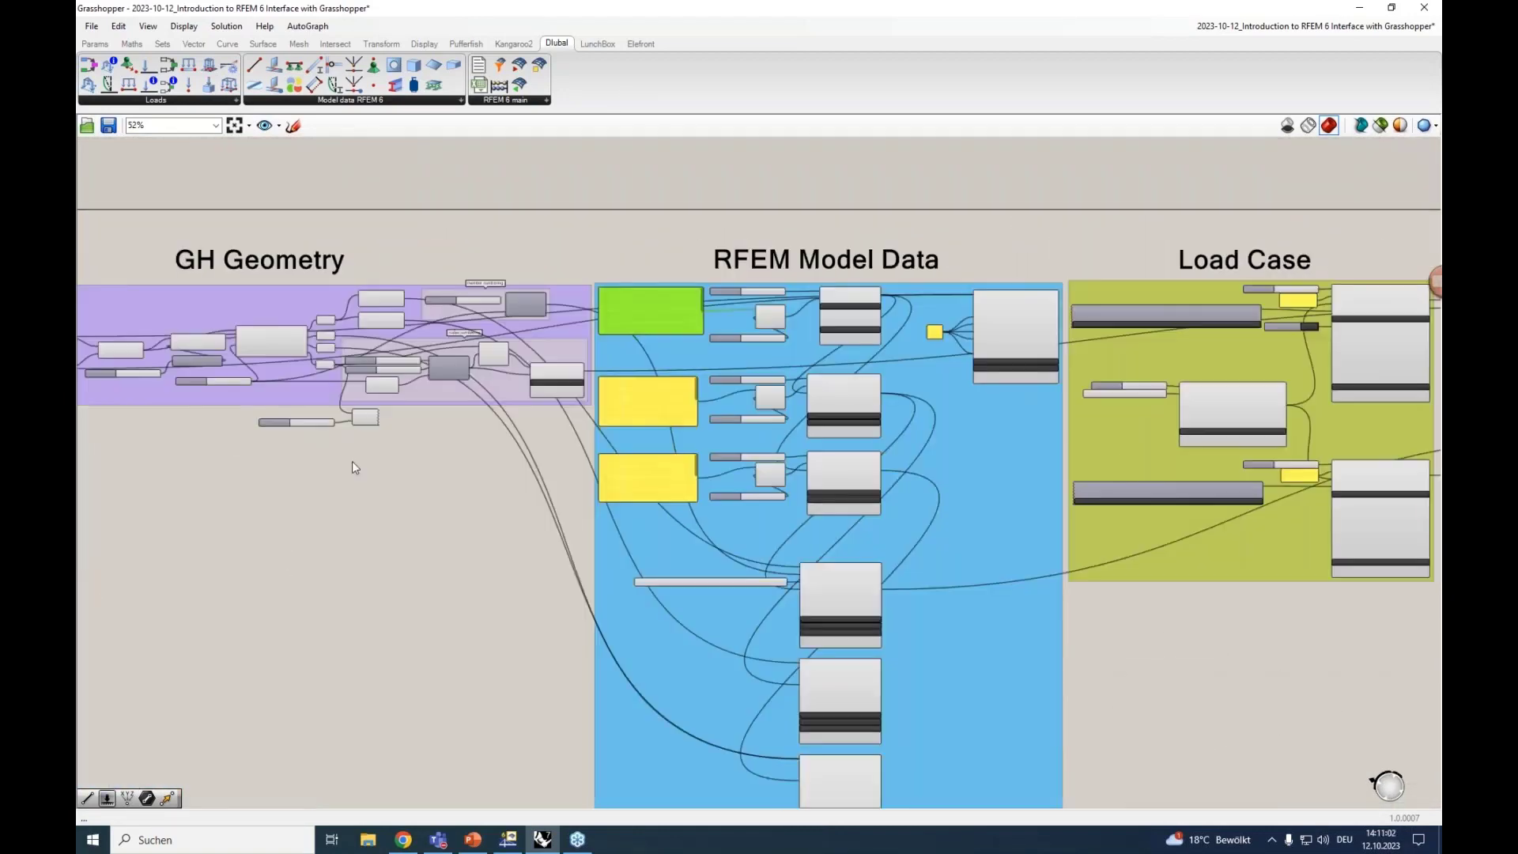
right_drag(352, 462, 577, 512)
scroll(528, 389, up, 3)
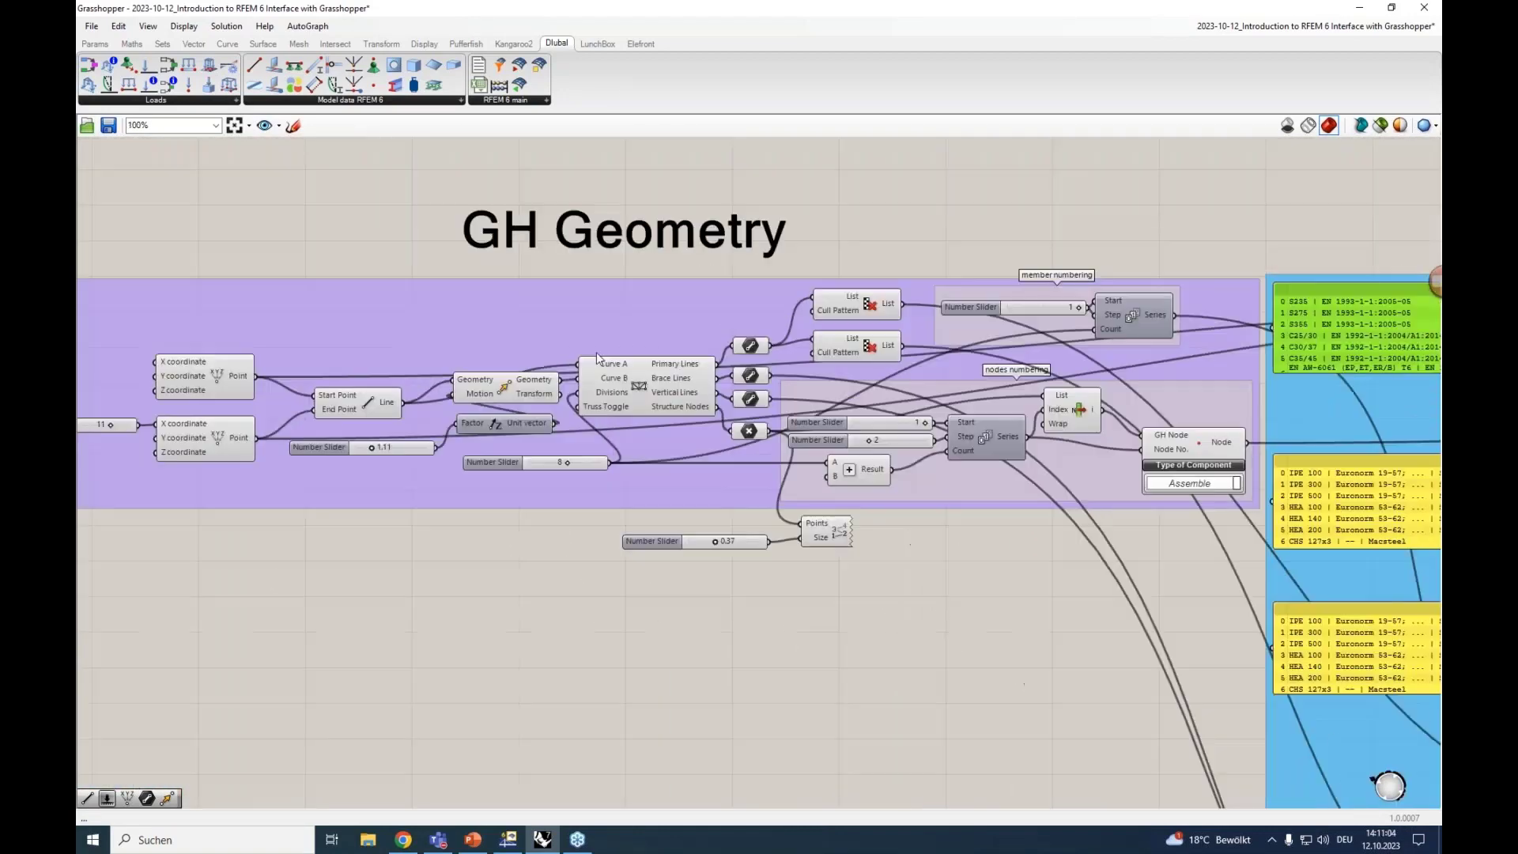
scroll(864, 287, down, 1)
Step: Switch to the blank unnamed definition and dock the Grasshopper window beside the Rhino viewports
mouse_move(1376, 35)
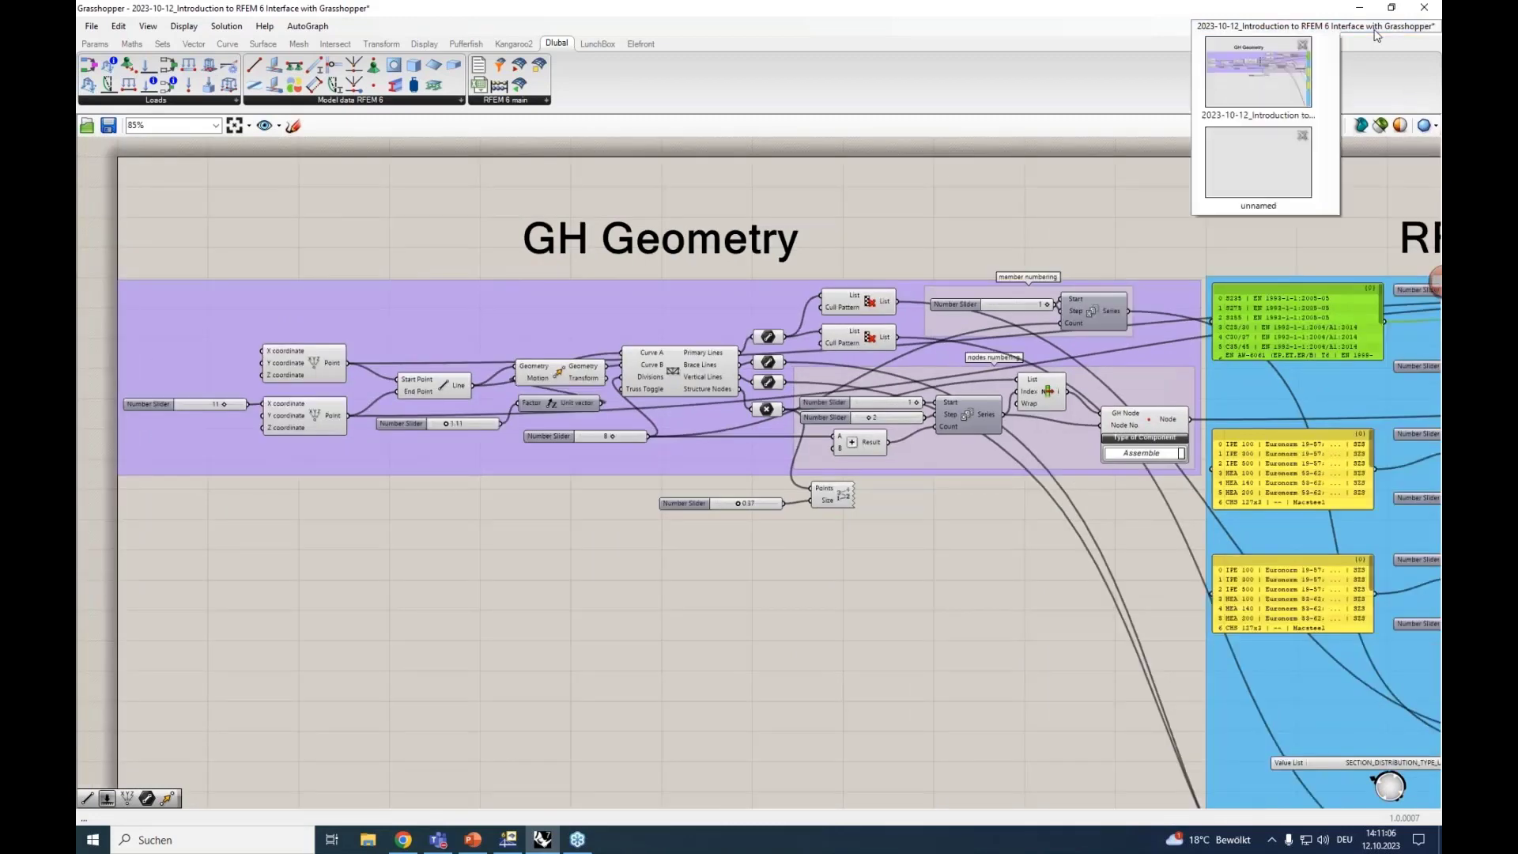
click(1277, 169)
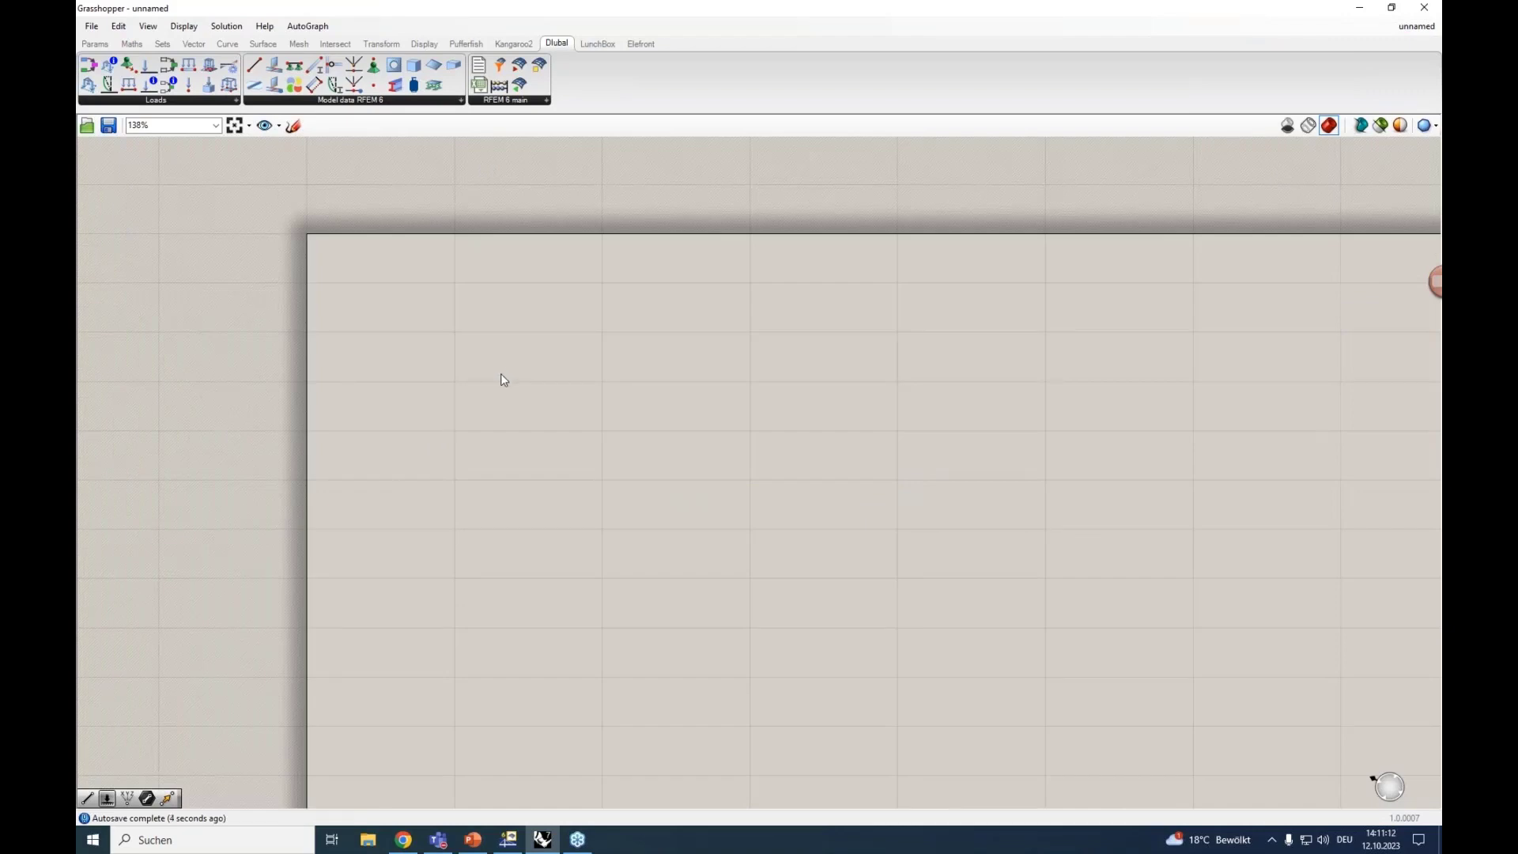
scroll(500, 373, down, 1)
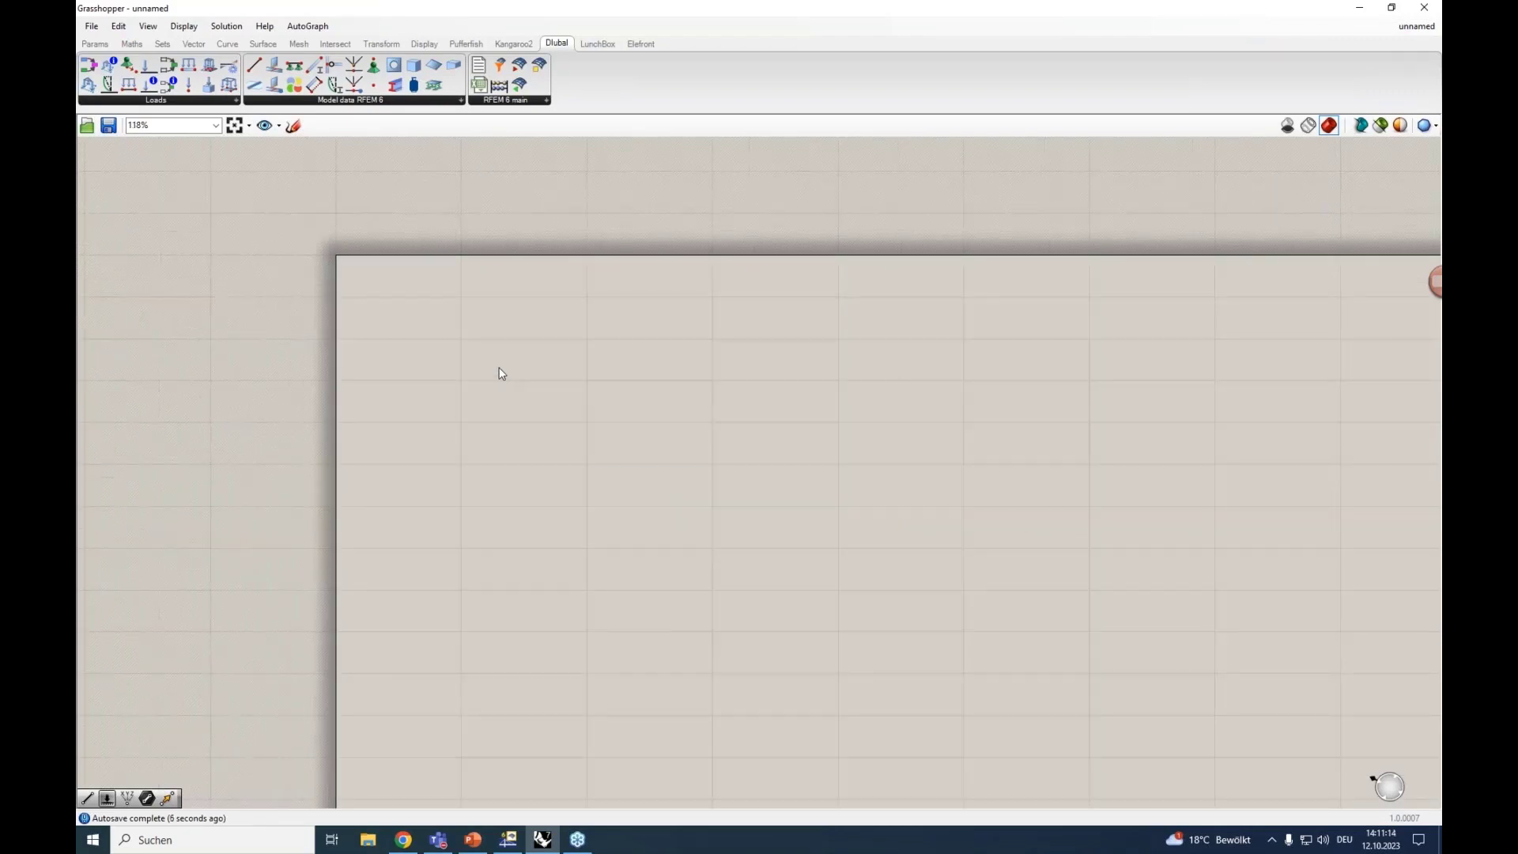
scroll(505, 364, down, 4)
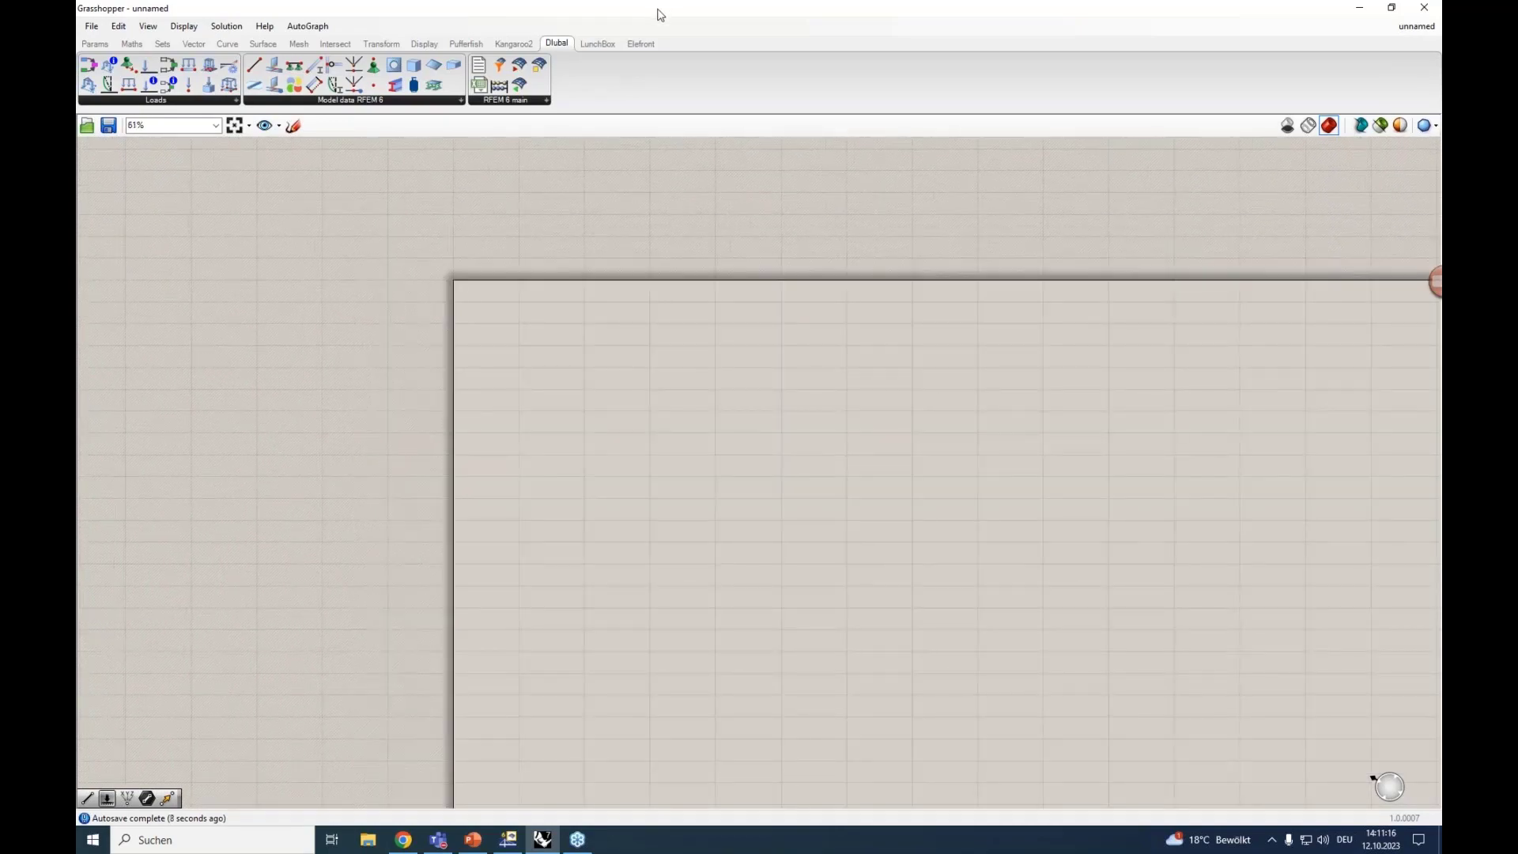
drag(657, 14, 691, 53)
key(super+Right)
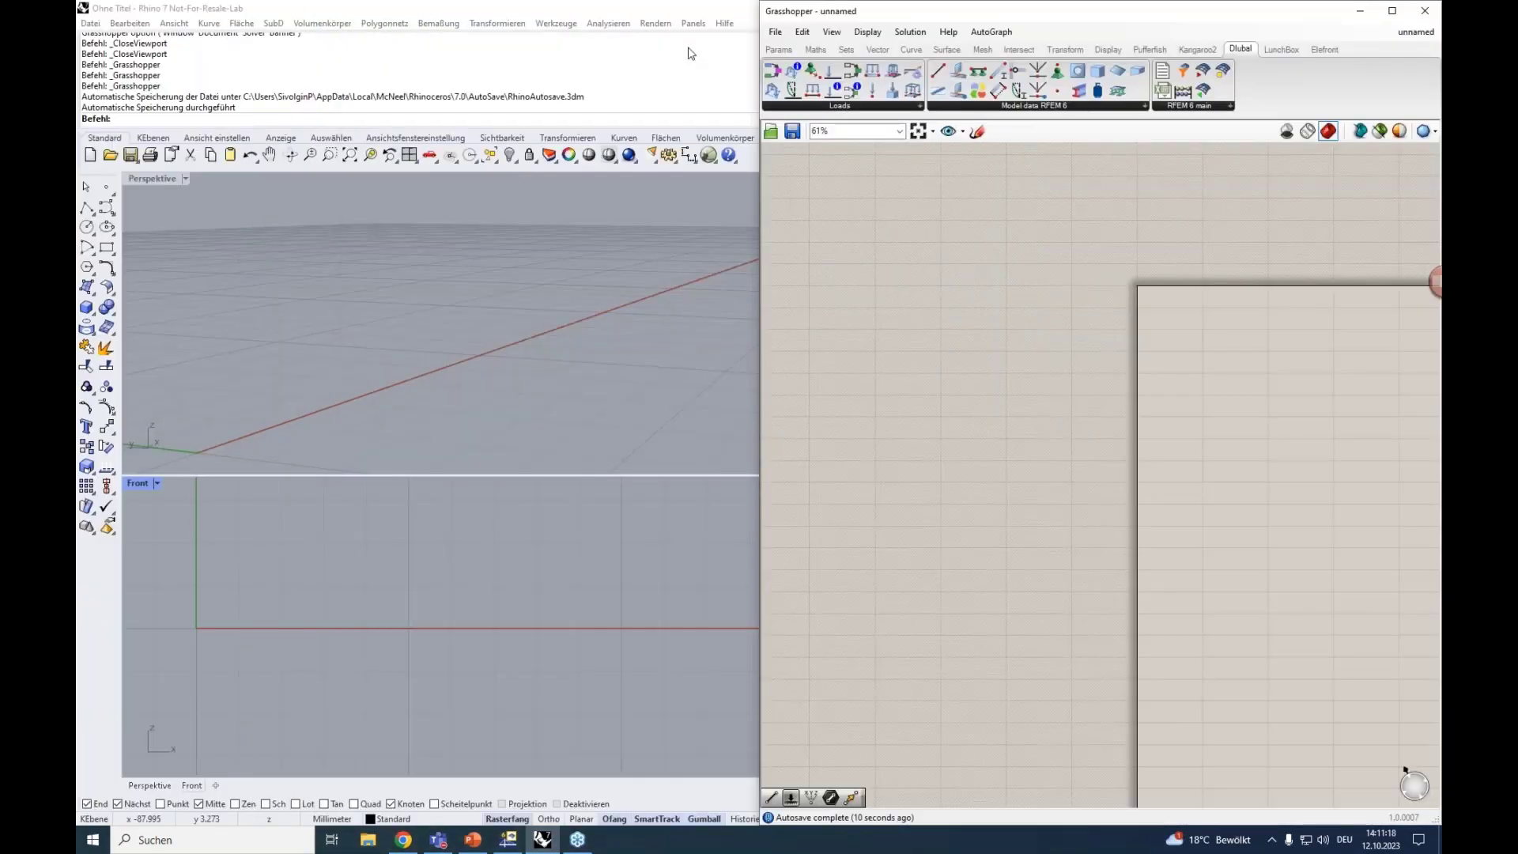
Step: Place a Construct Point component near the upper-left corner of the blank definition's canvas
click(397, 357)
scroll(397, 357, down, 5)
scroll(286, 639, down, 2)
scroll(265, 627, up, 2)
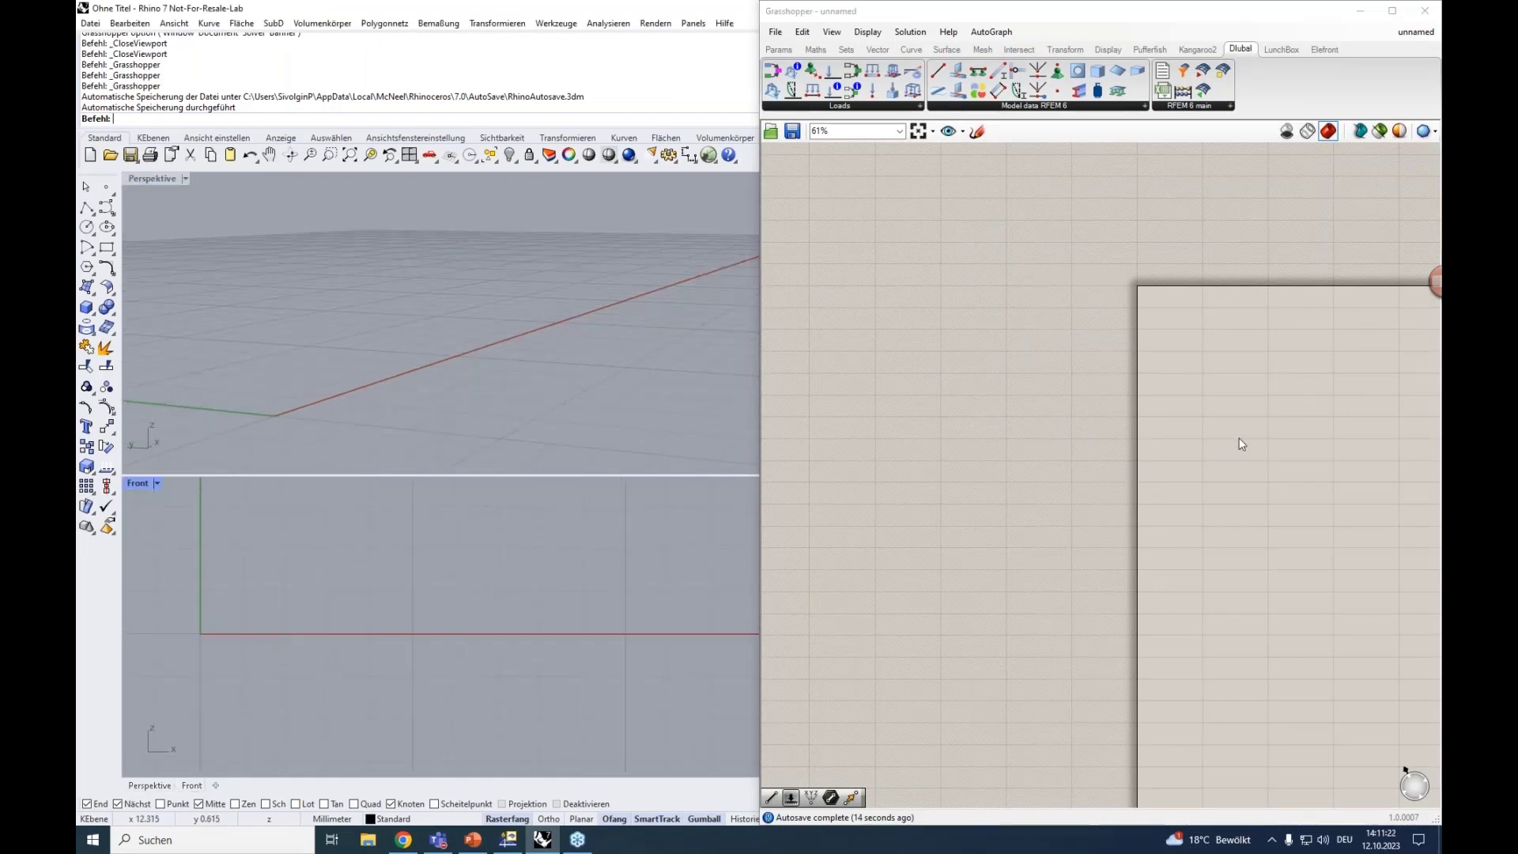
scroll(889, 377, up, 3)
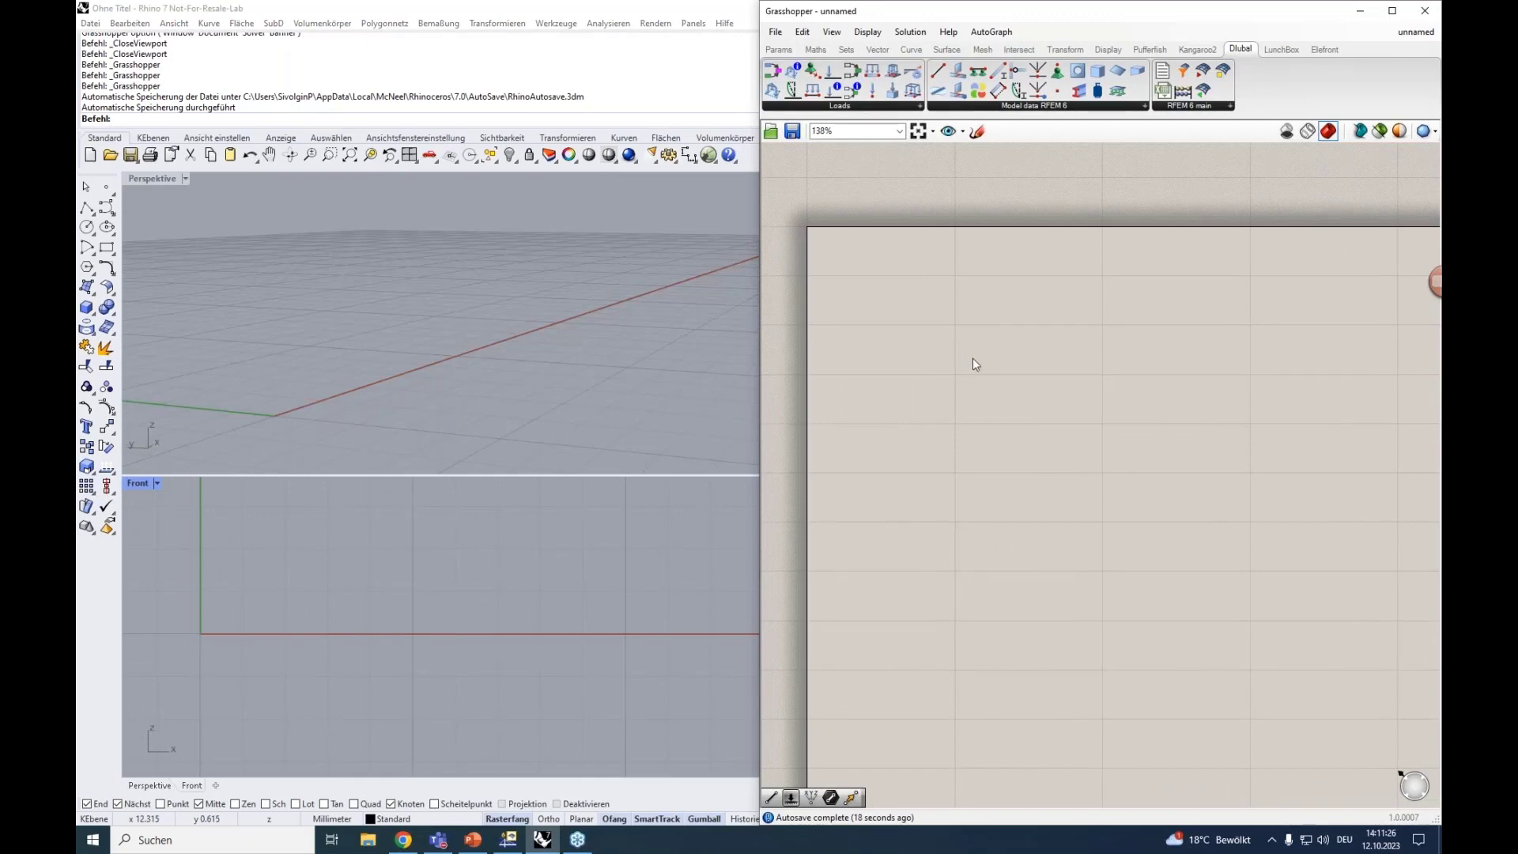
right_drag(964, 340, 1004, 345)
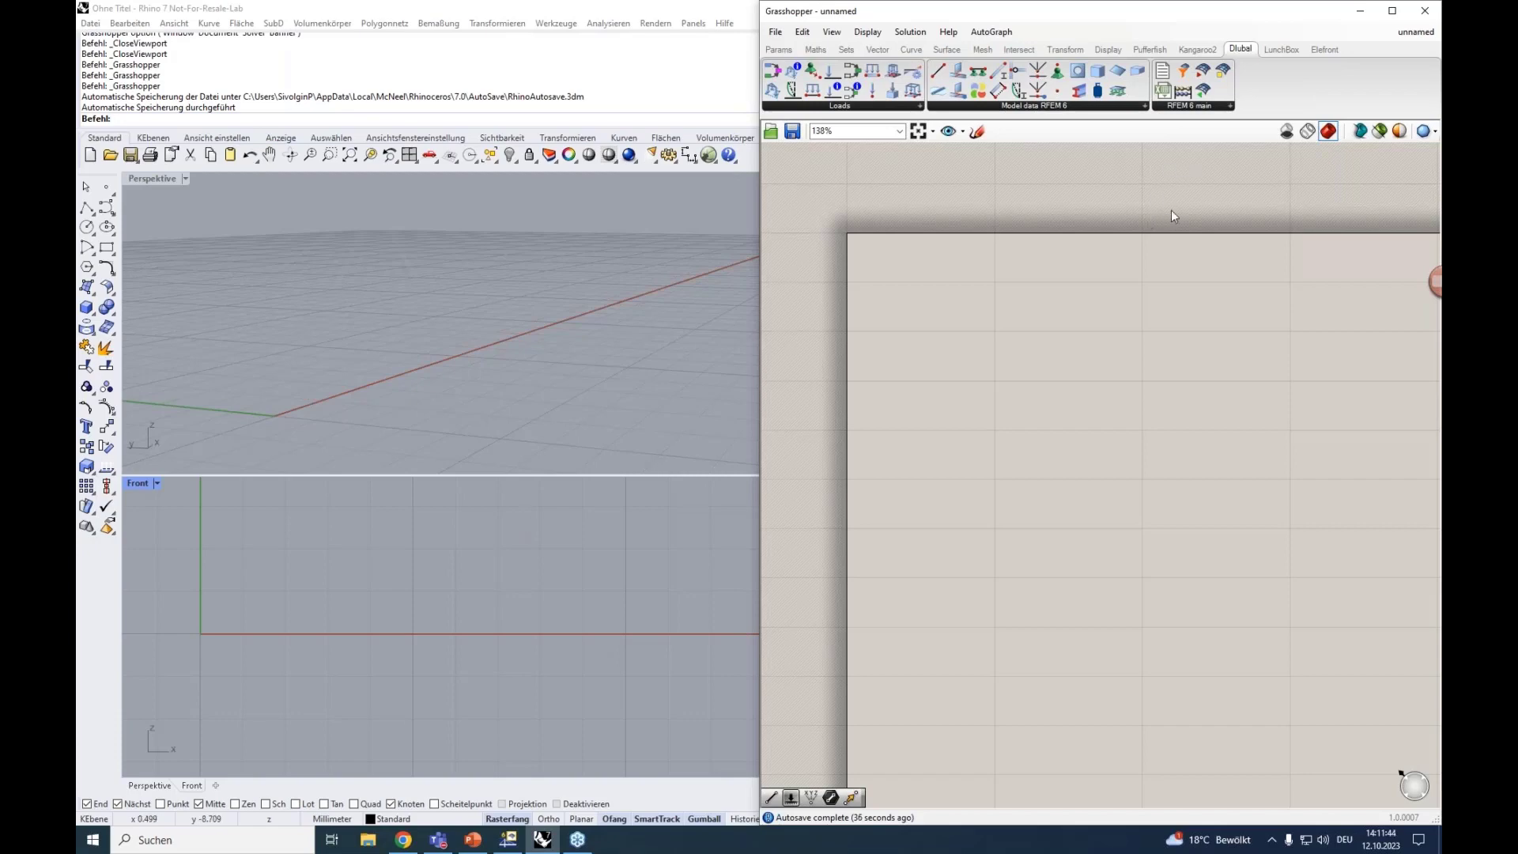
click(877, 49)
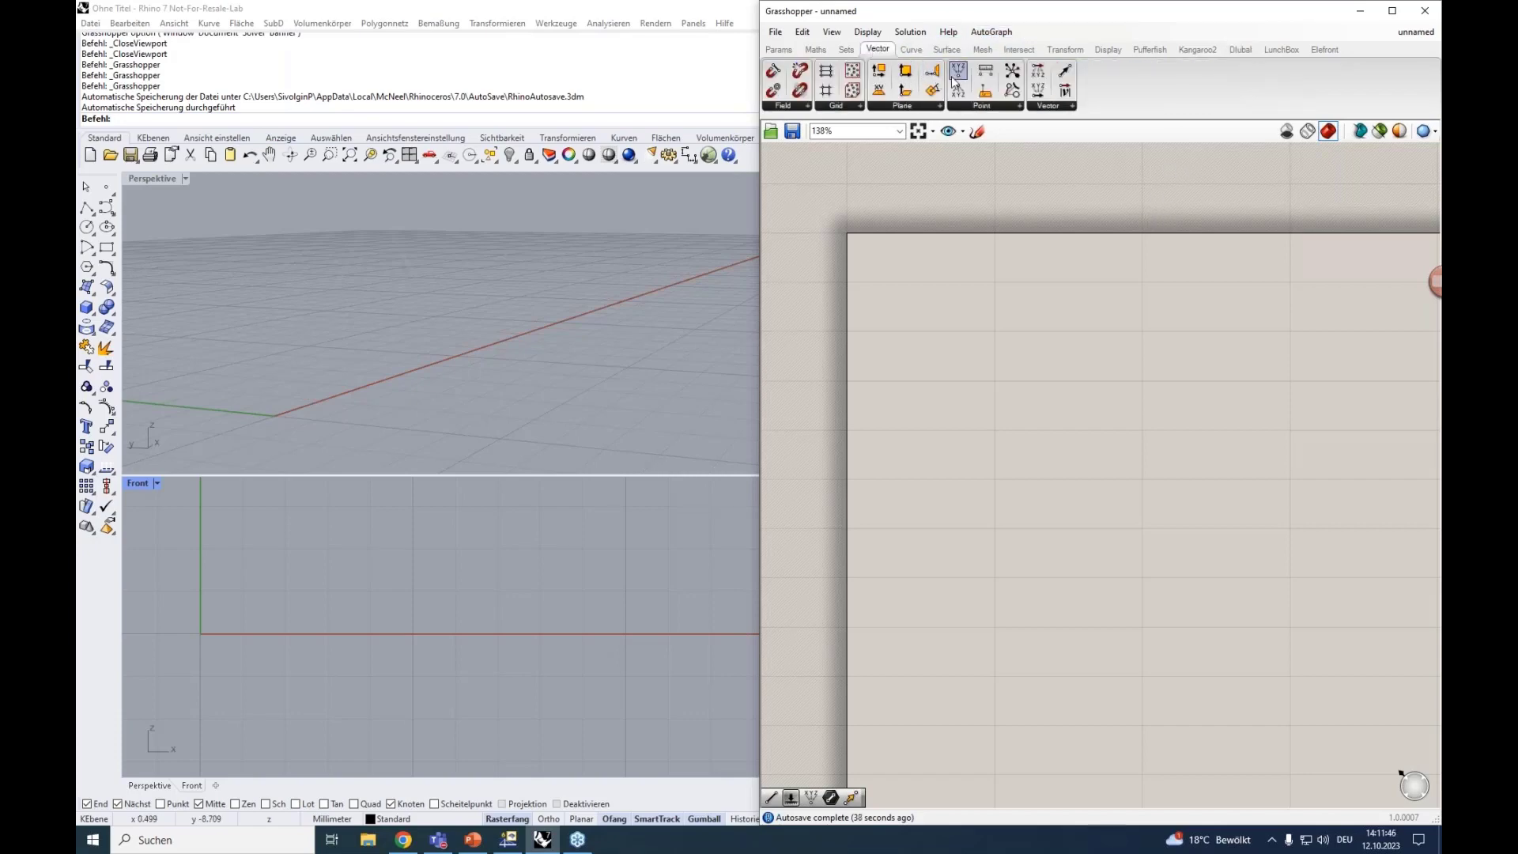
drag(955, 79, 1040, 332)
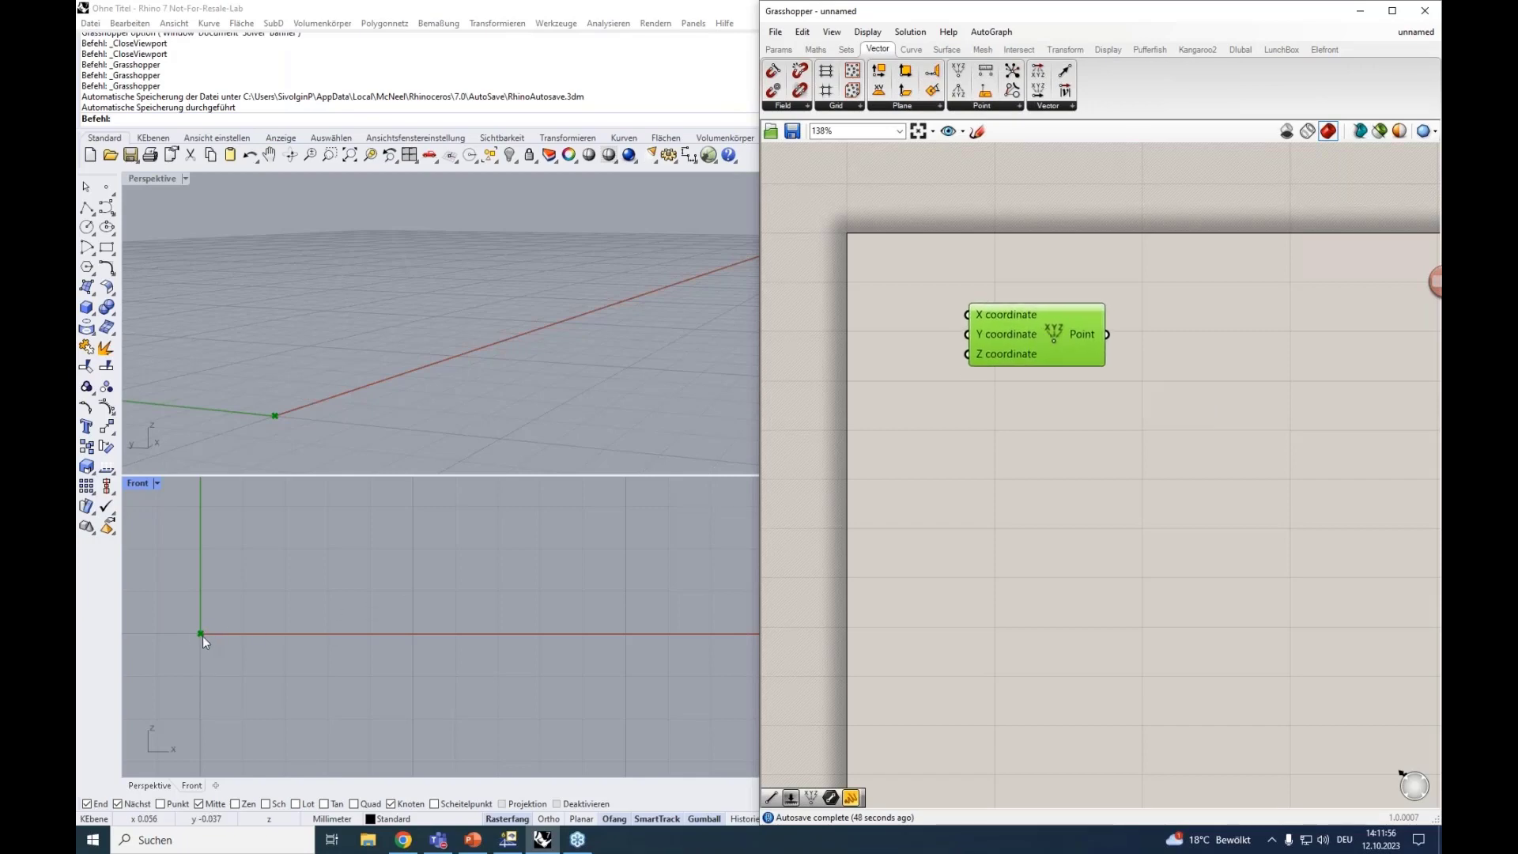
Step: Duplicate the Construct Point component below the original and shift the copy slightly to the right
alt+drag(1022, 329, 1026, 504)
click(1012, 325)
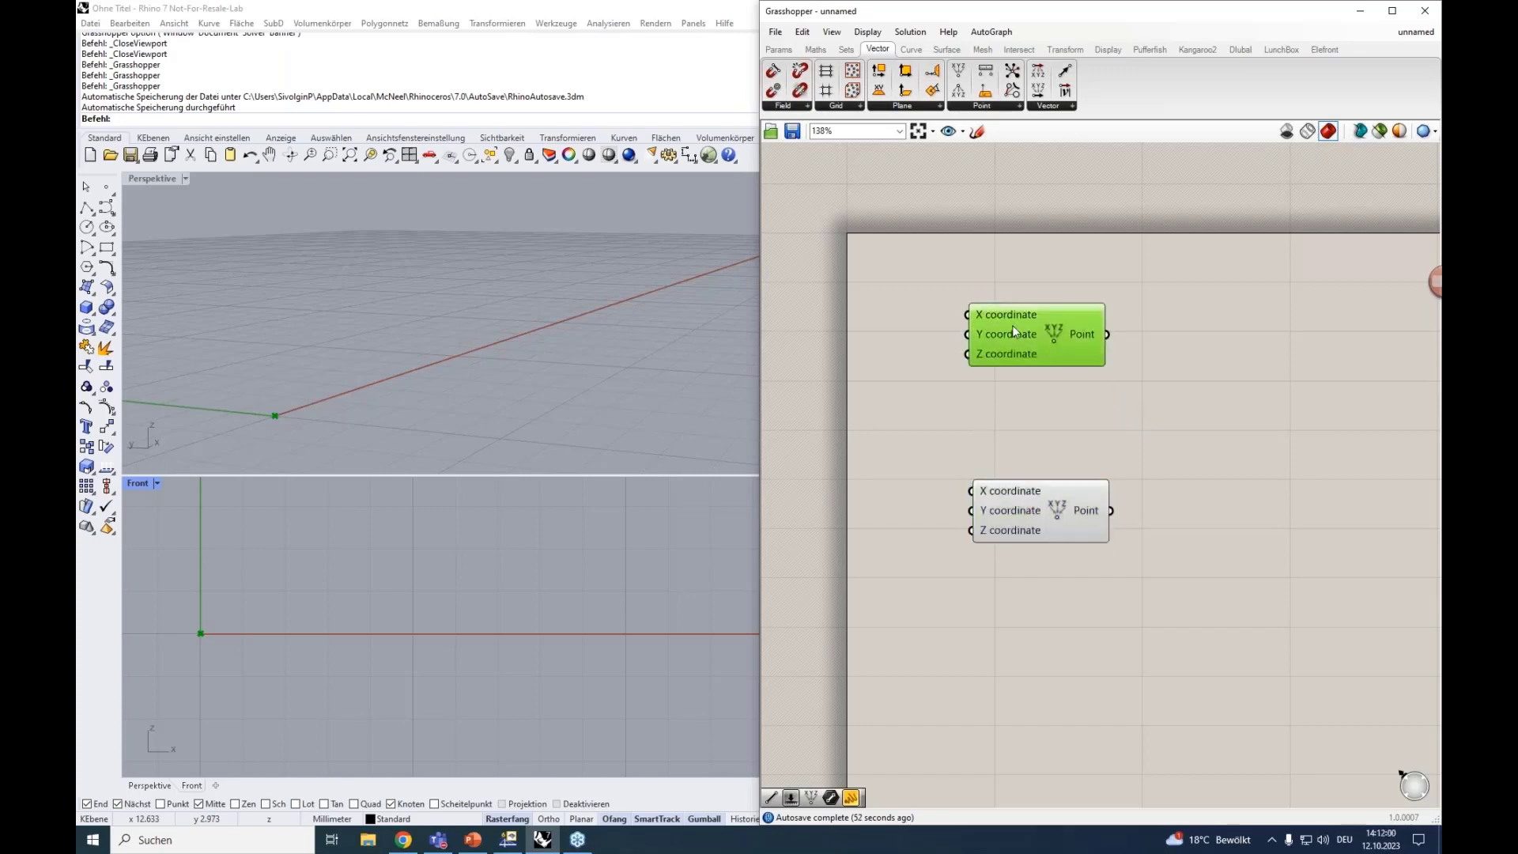
click(1019, 512)
click(1043, 321)
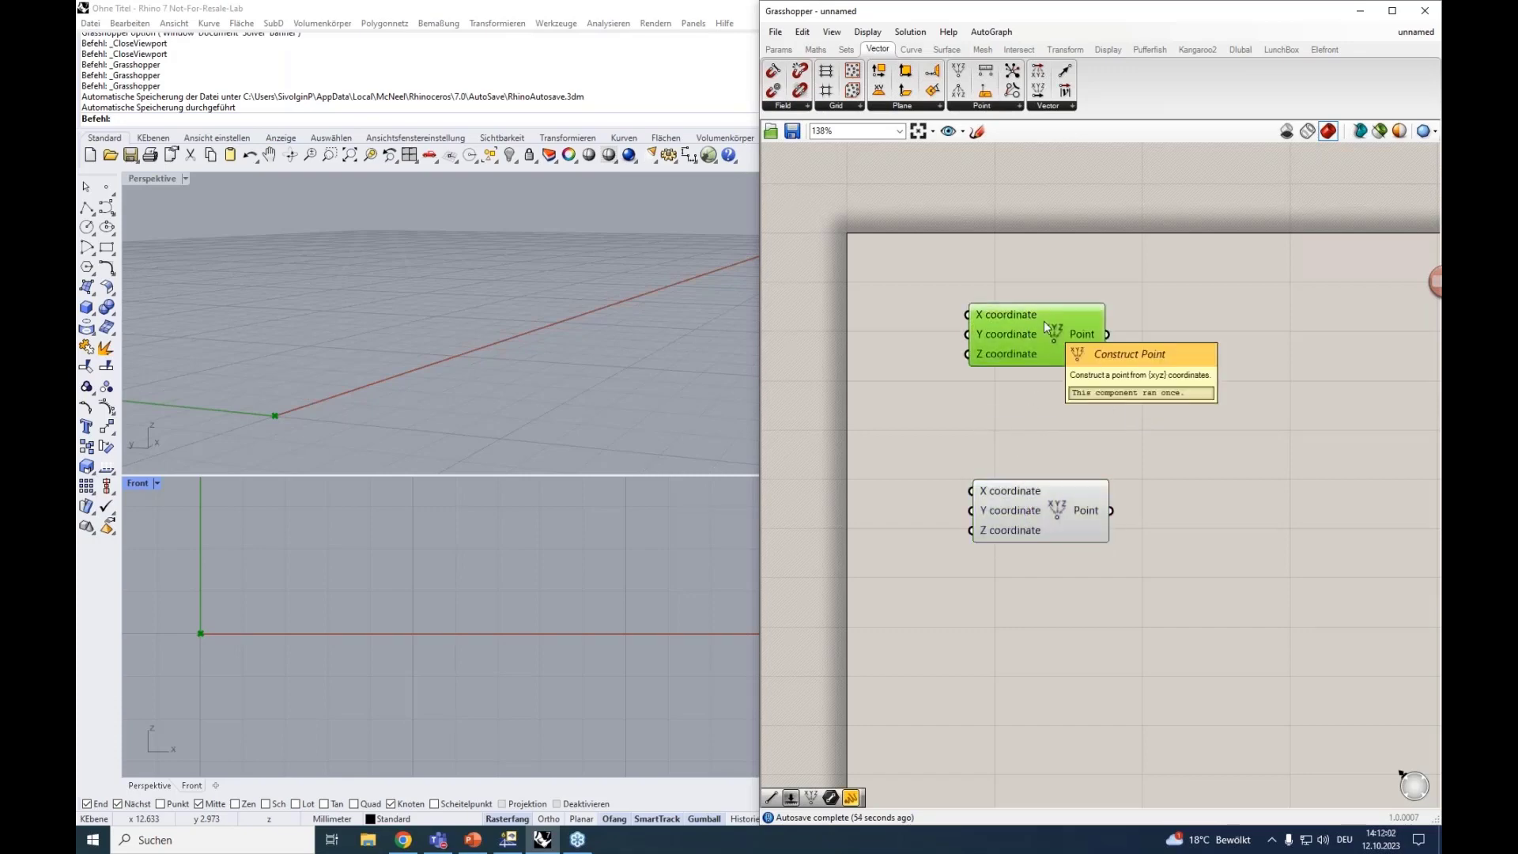
drag(1032, 510, 1105, 514)
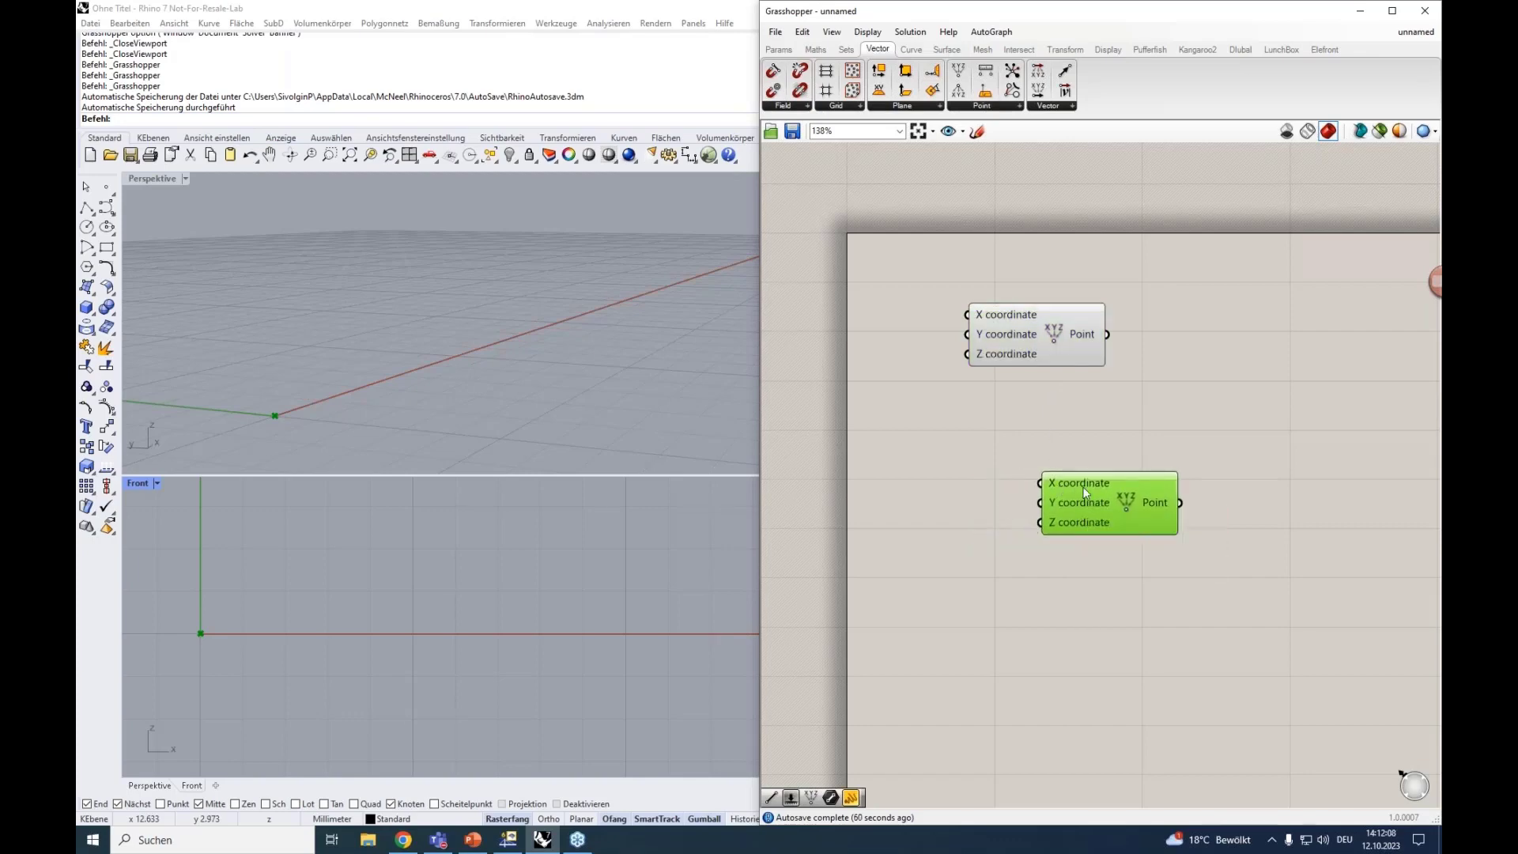
Step: Add a number slider ranging from 0 to 15 in front of the lower Construct Point component
drag(1074, 497, 1093, 496)
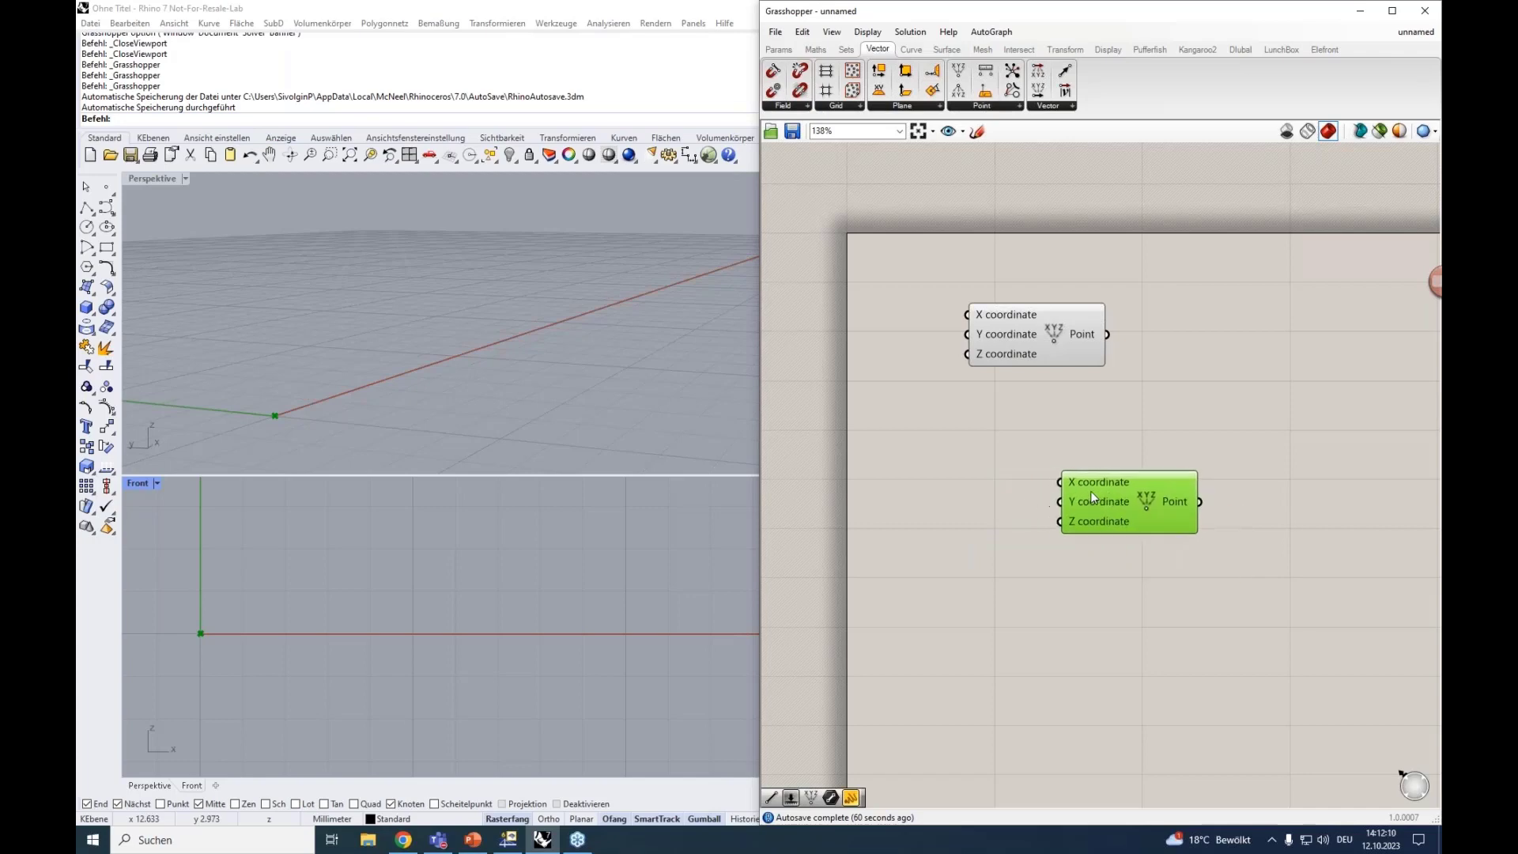
double_click(920, 486)
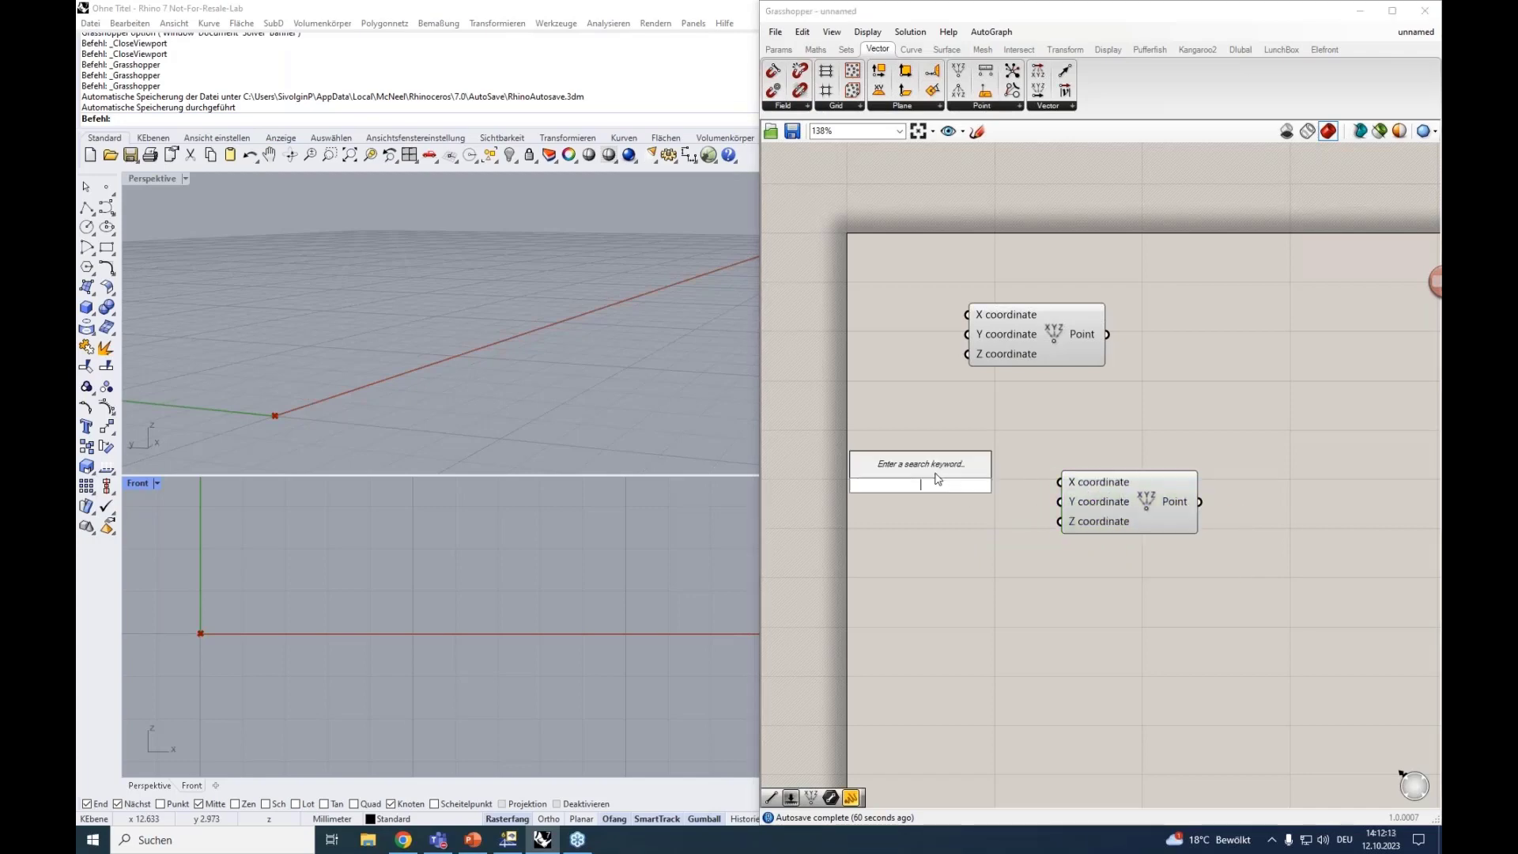
double_click(909, 475)
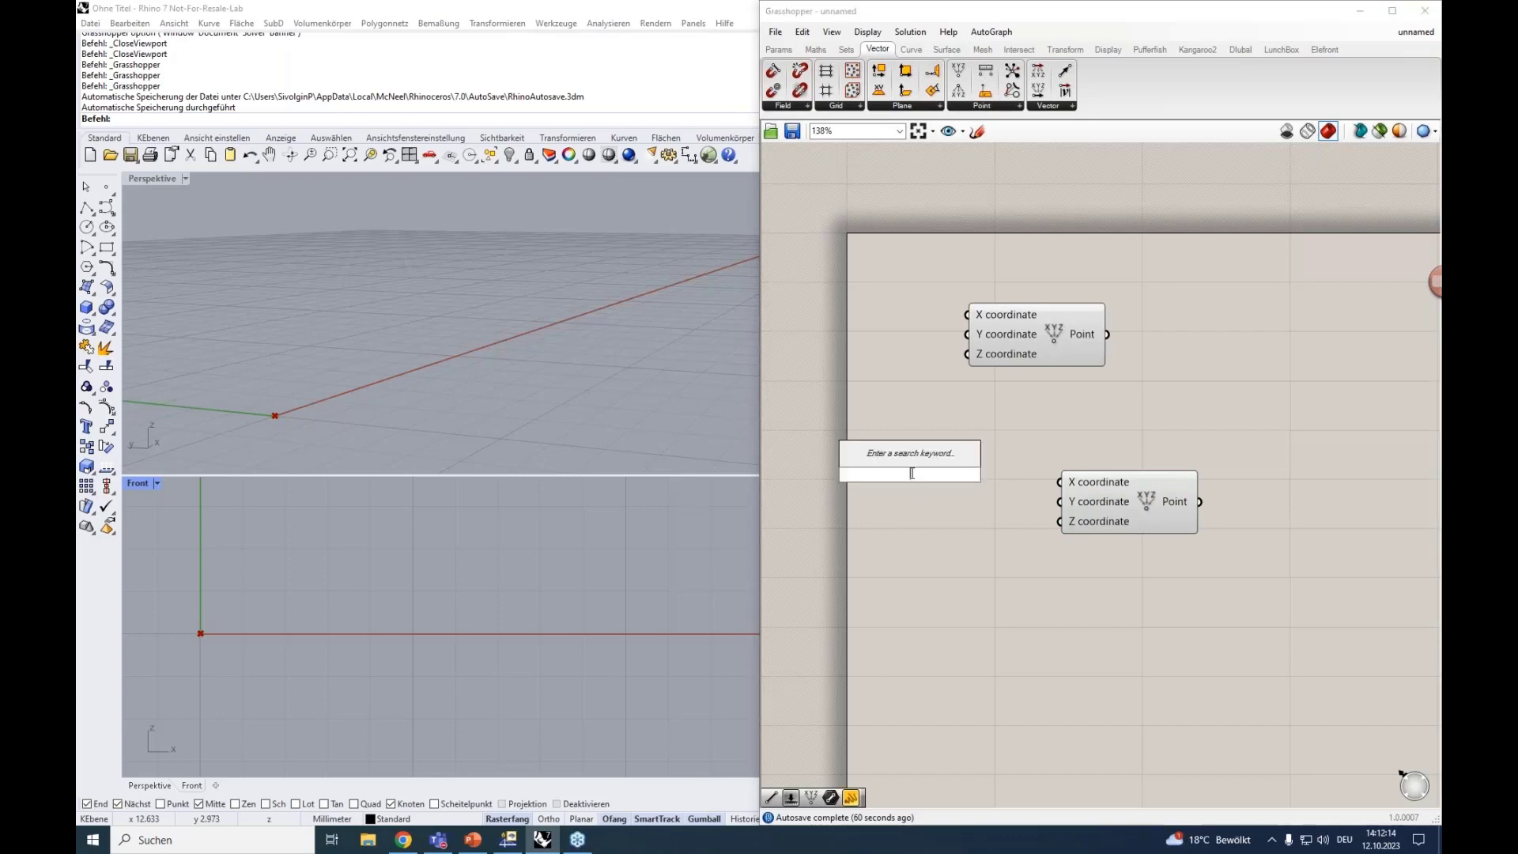
text(^0<)
key(BackSpace)
key(BackSpace)
text(0<)
key(BackSpace)
key(BackSpace)
key(BackSpace)
text(0<15)
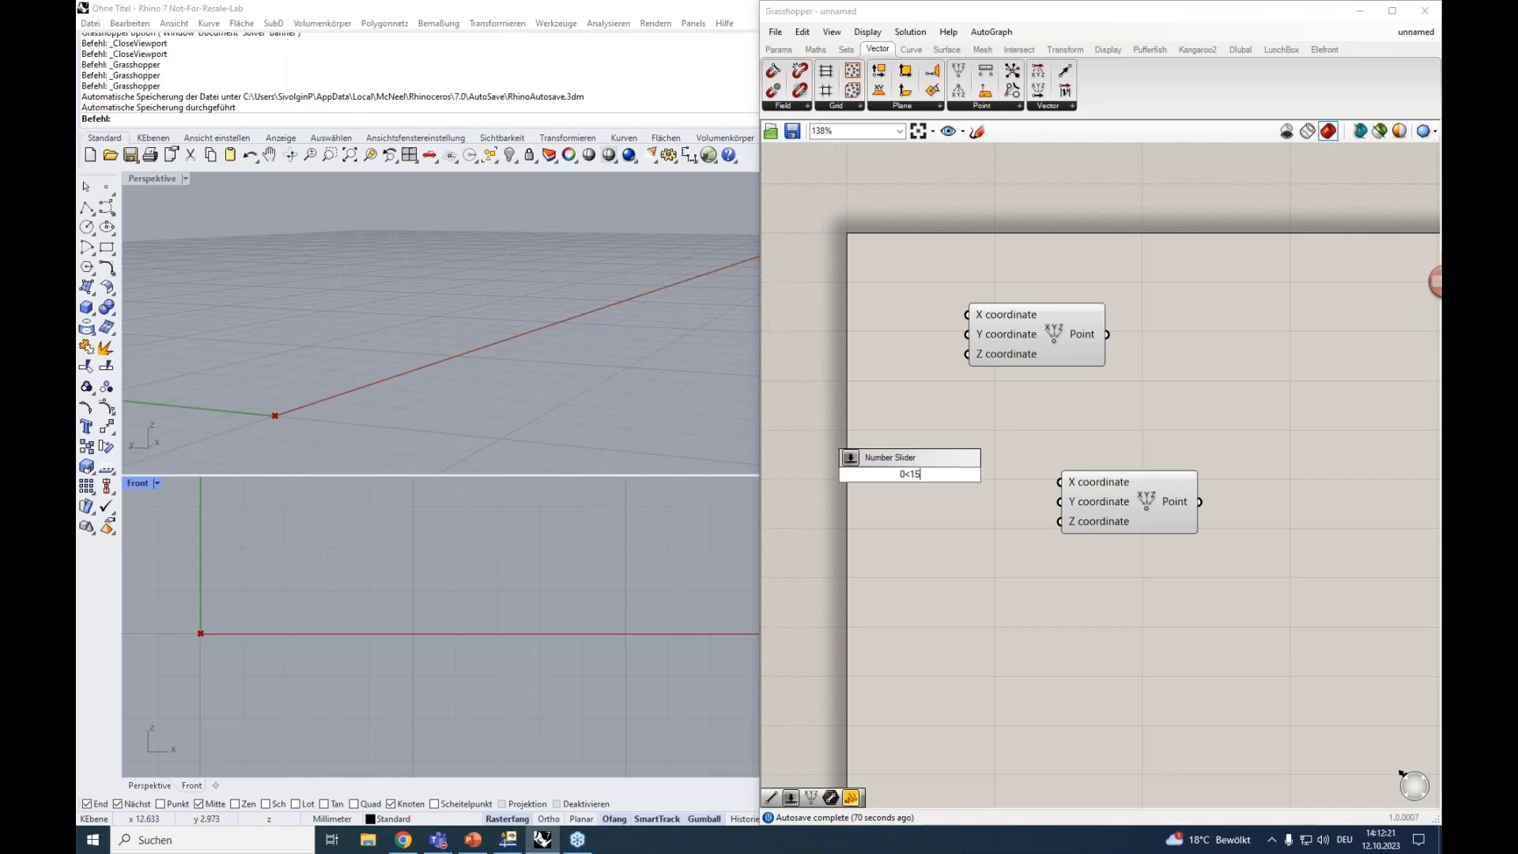
key(Return)
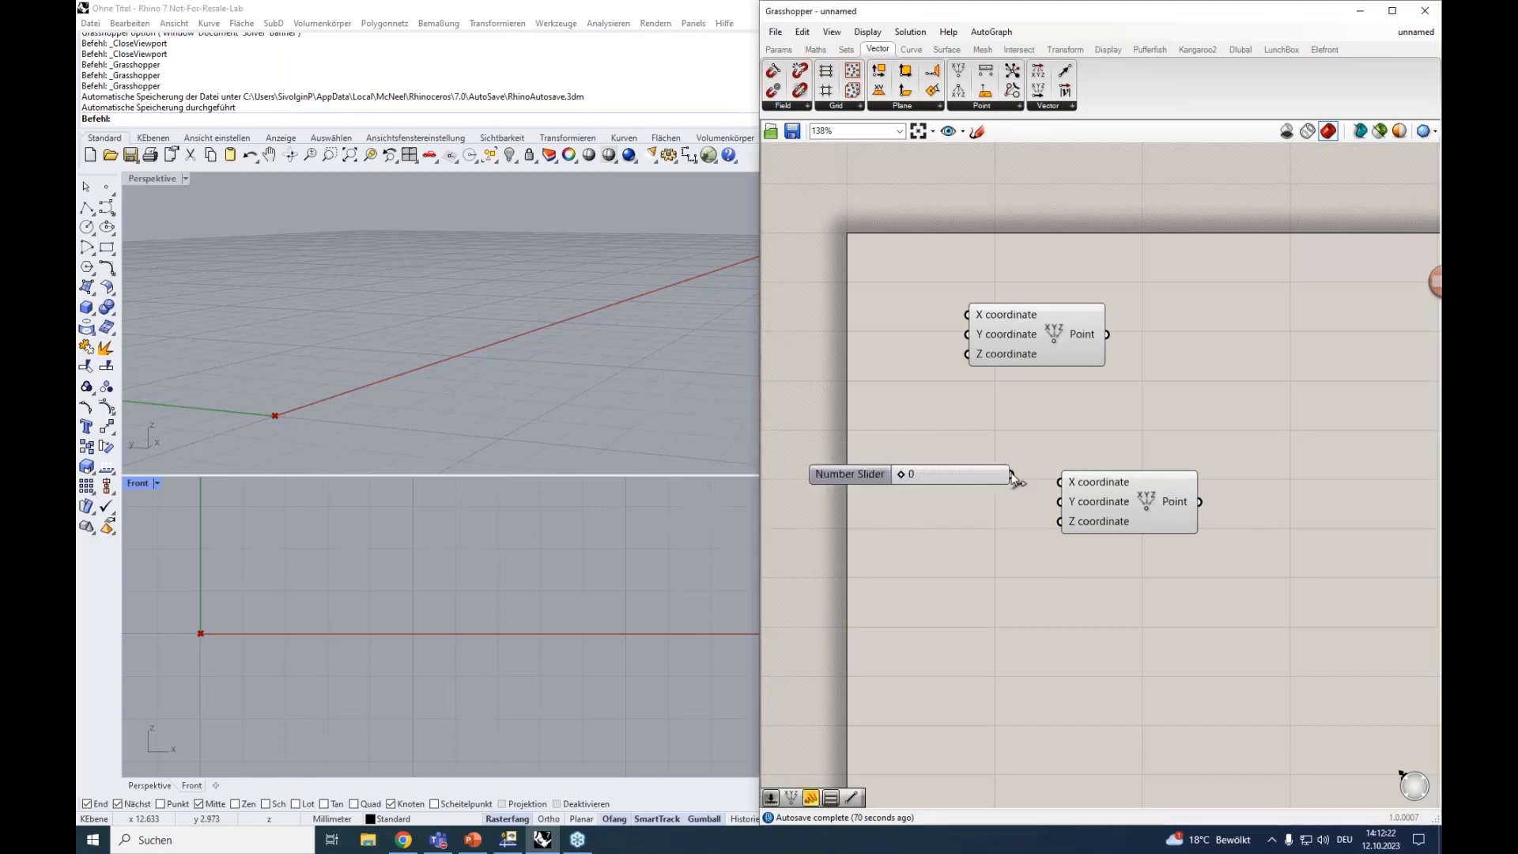
Step: Connect the slider to the lower point's X coordinate and shift both point components and the slider to line them up
drag(1042, 484, 1108, 492)
drag(1071, 365, 1190, 391)
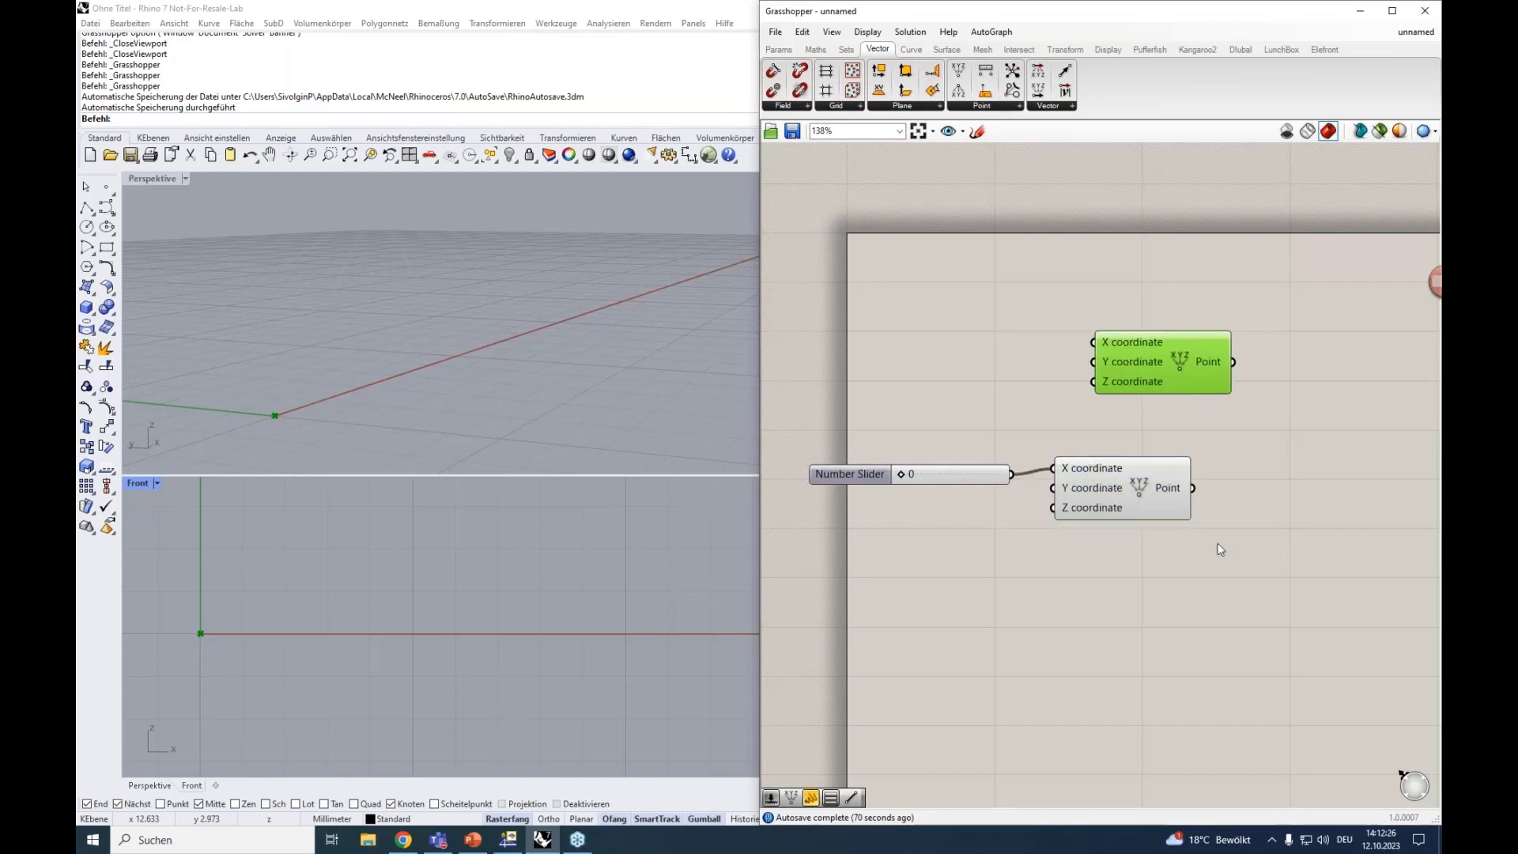
drag(1218, 544, 860, 424)
drag(1111, 481, 1164, 473)
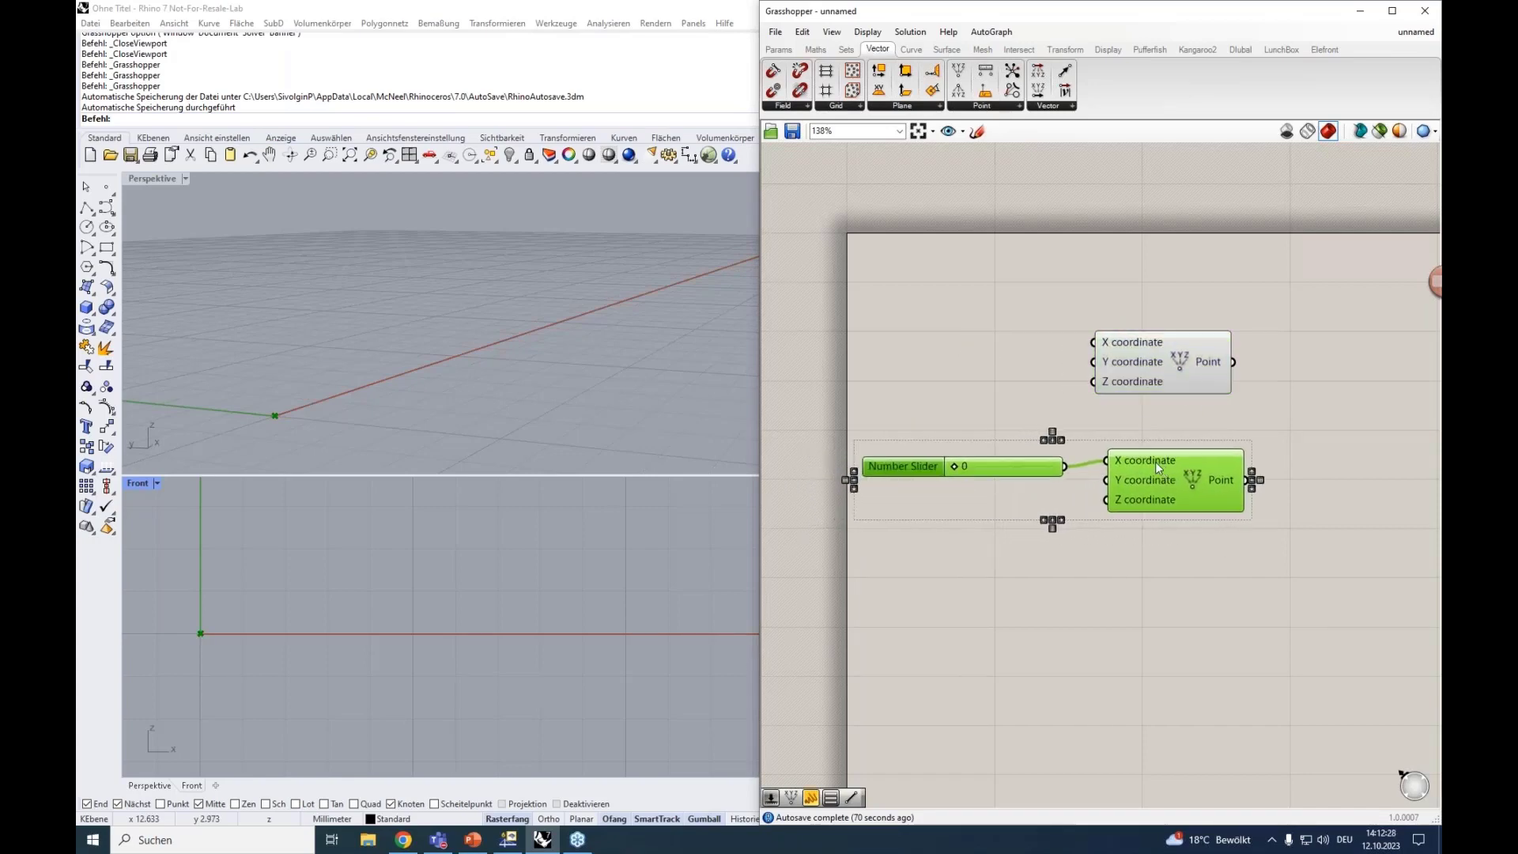
right_drag(1079, 499, 1012, 501)
Step: Set the slider driving the lower point's X coordinate to 4
click(1035, 329)
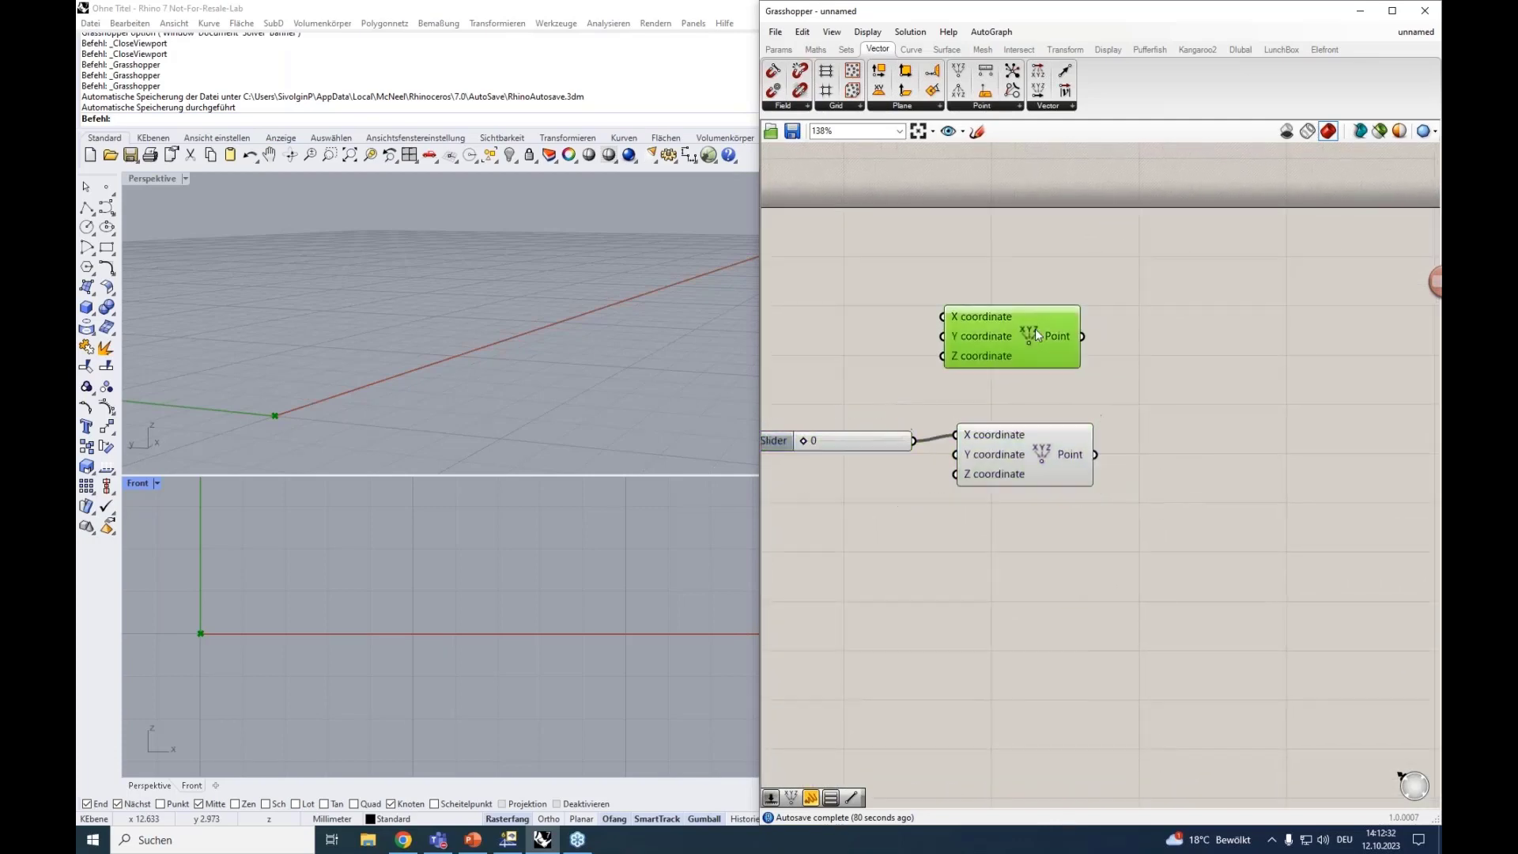
click(1026, 431)
drag(803, 441, 839, 446)
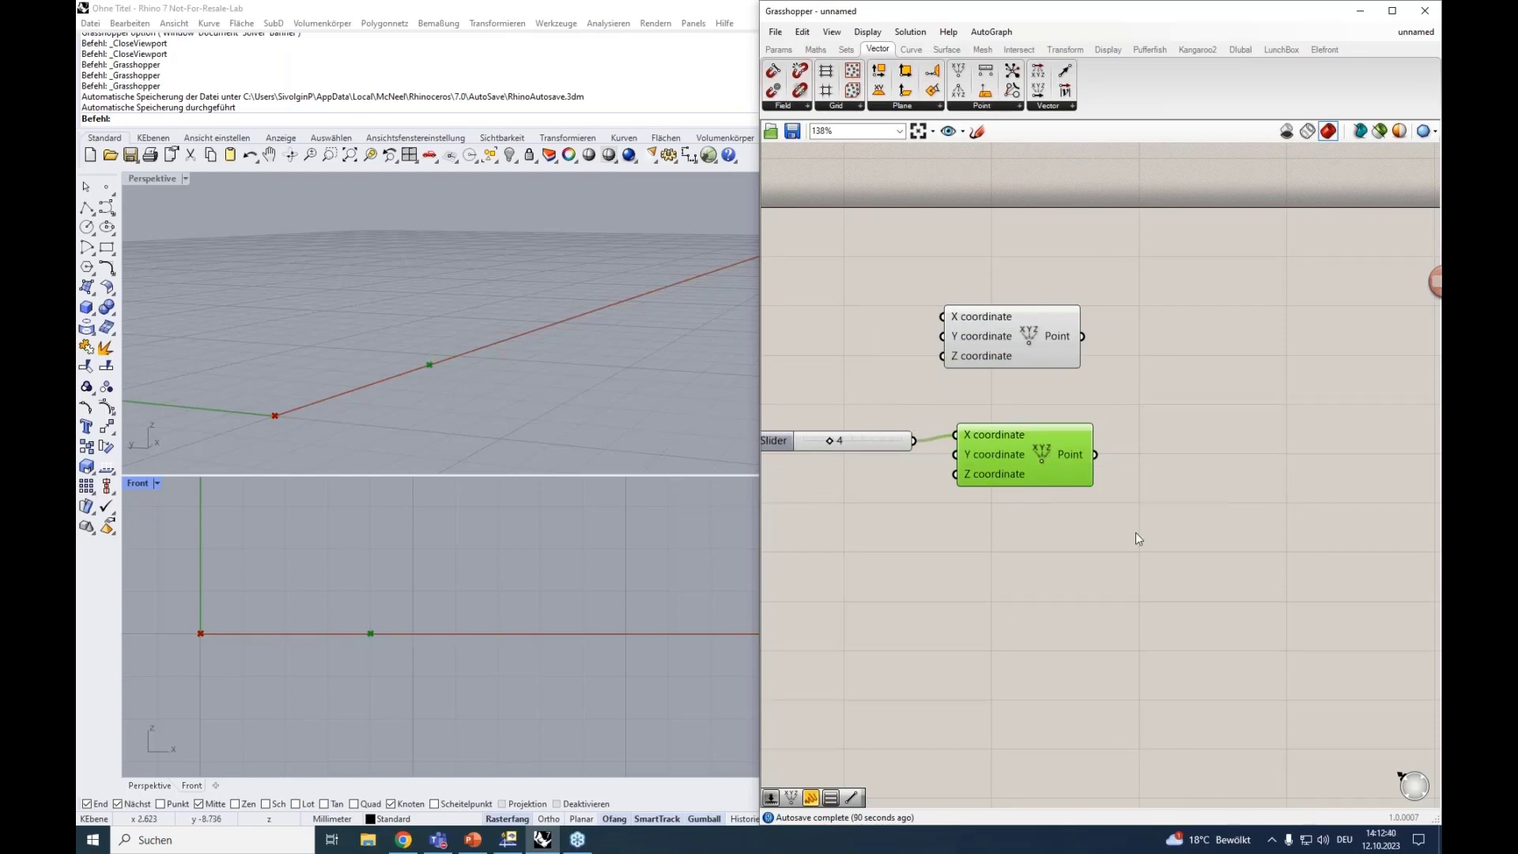
Step: Add a Line component with start and end point inputs after the two Construct Point components
double_click(1204, 391)
text(line)
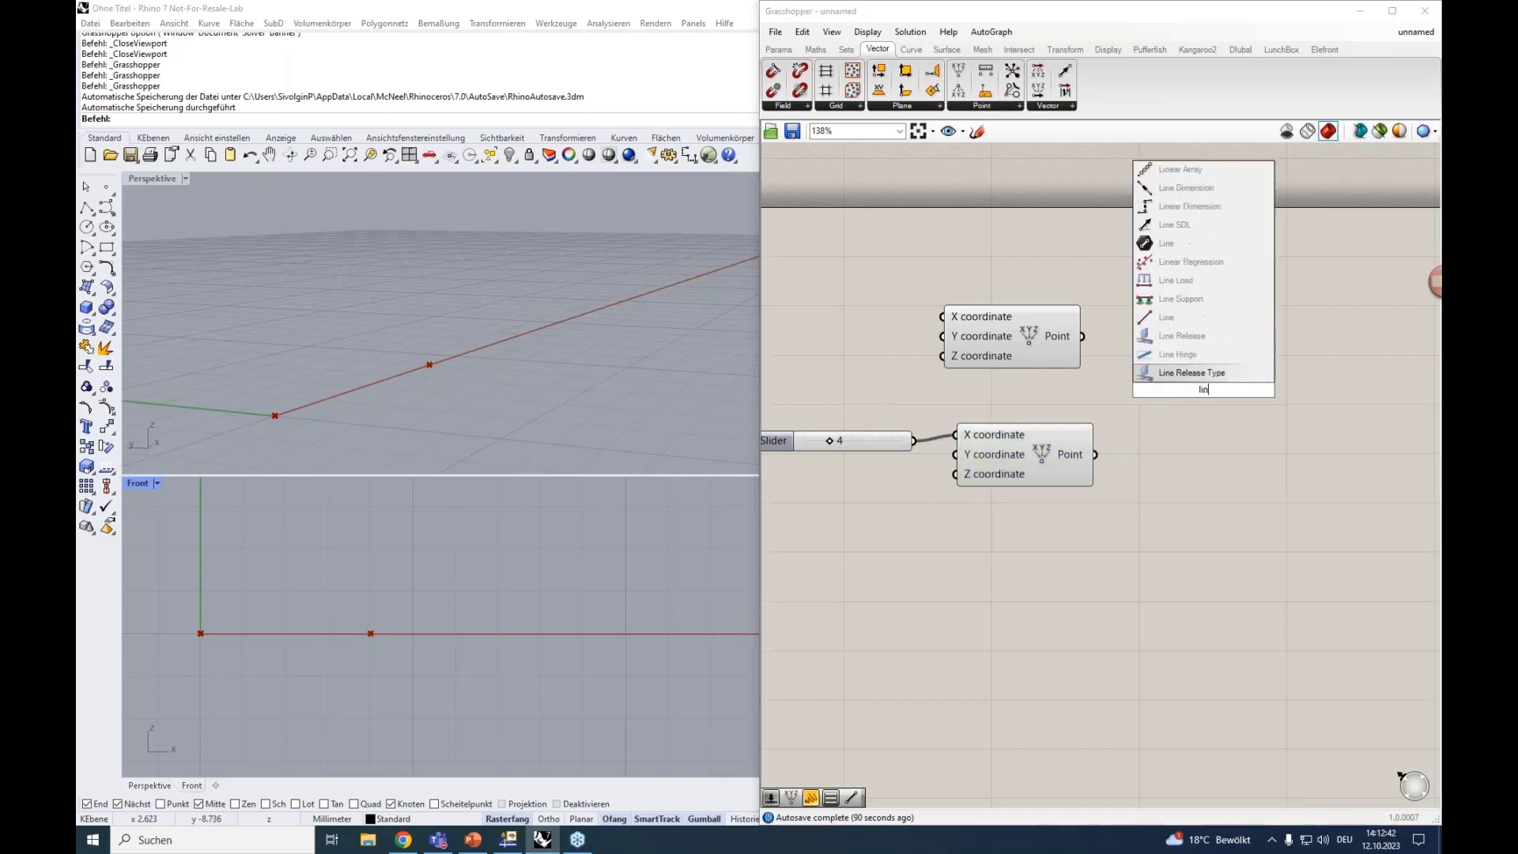
click(1166, 373)
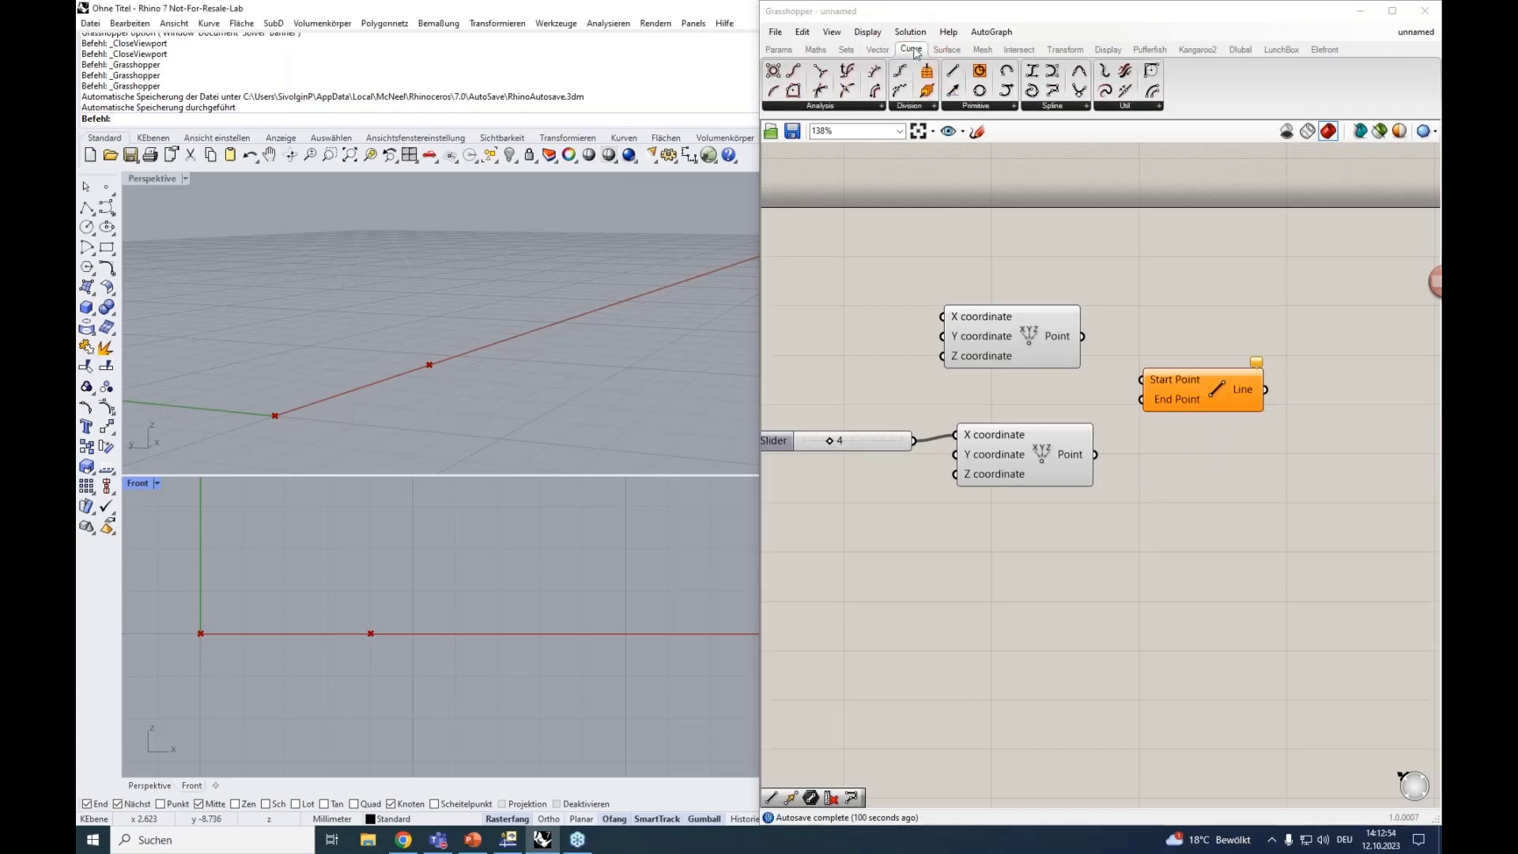
drag(1145, 270, 1183, 282)
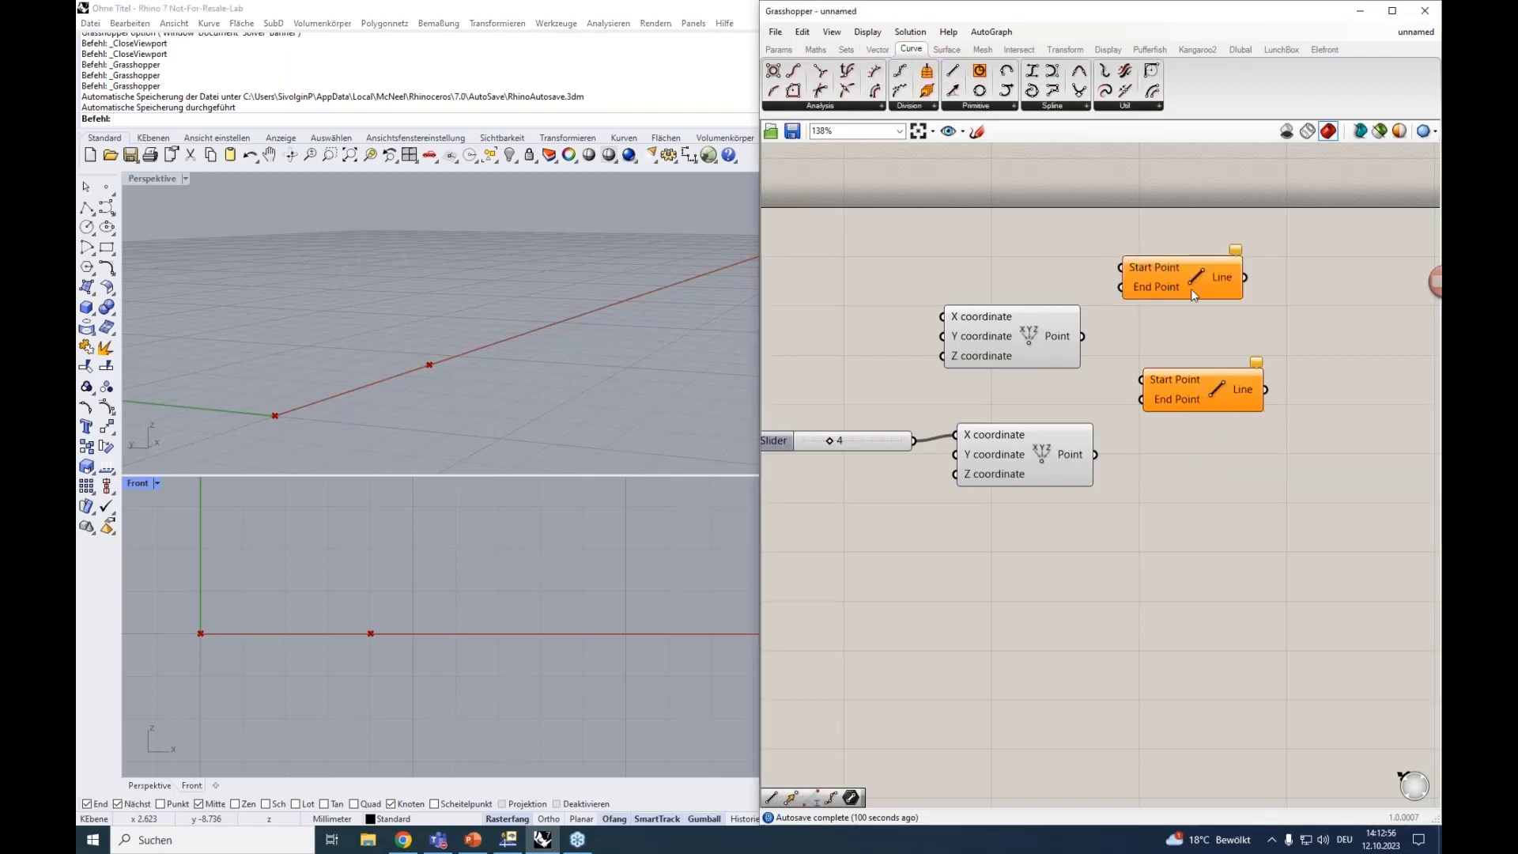
click(1194, 285)
key(Delete)
Step: Connect the upper point to the Line's Start Point and the lower point to its End Point, leaving the Line component selected
drag(1164, 378, 1175, 383)
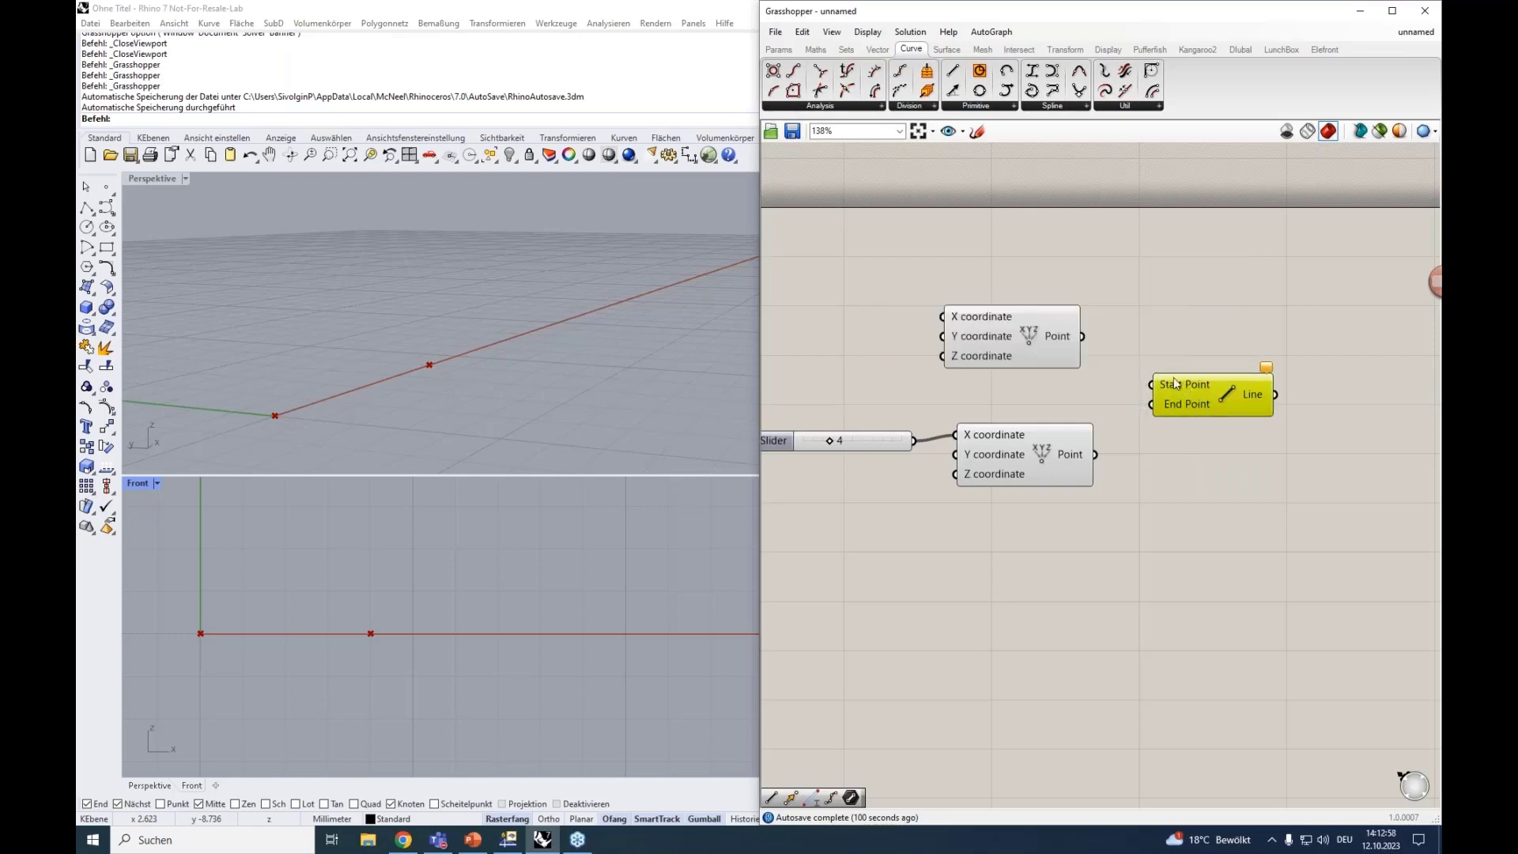
mouse_move(1187, 405)
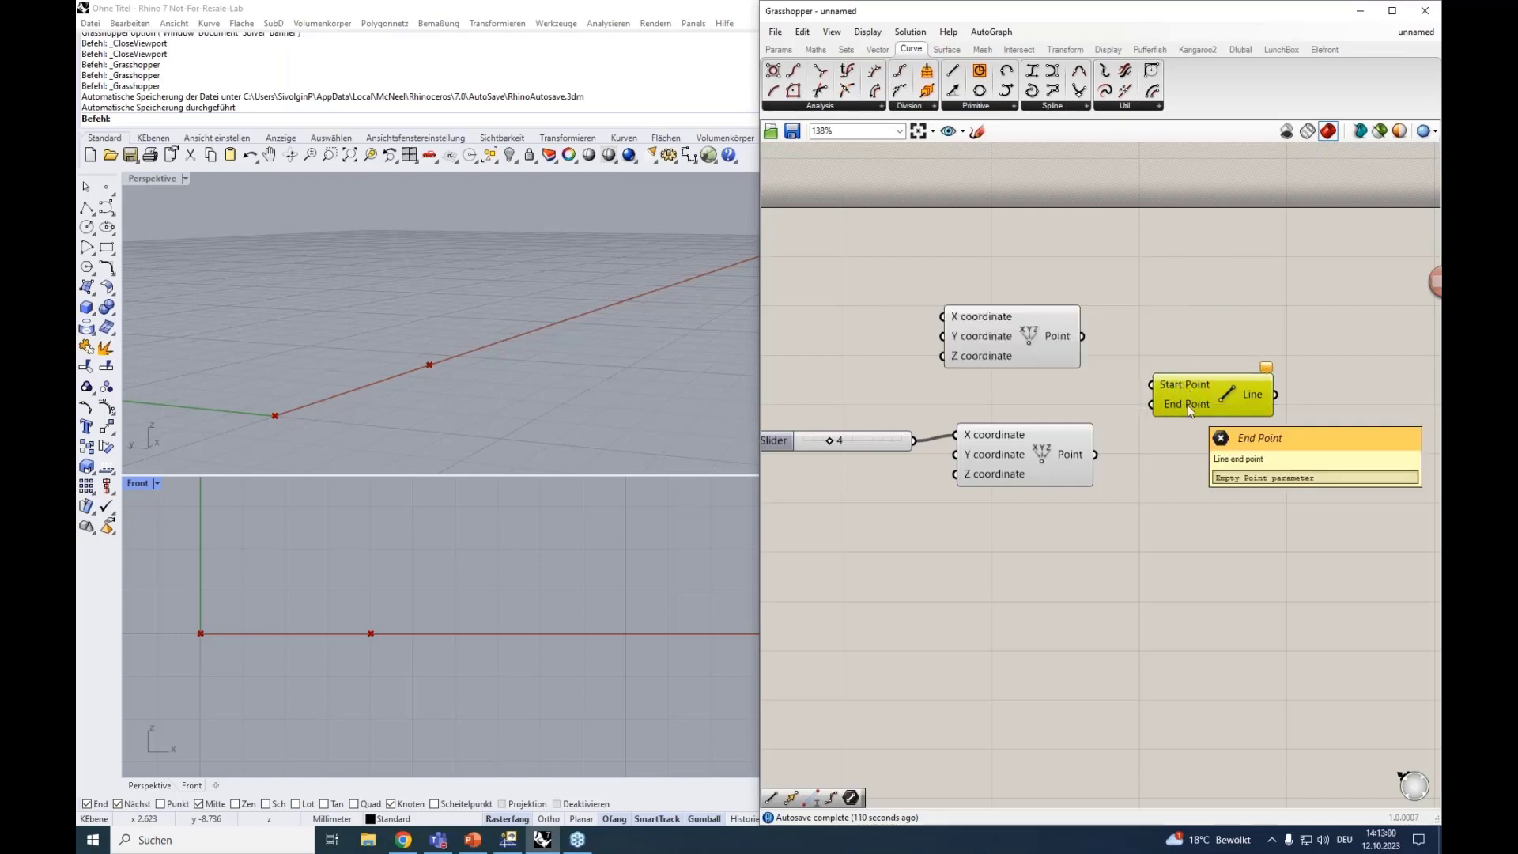
scroll(1188, 405, down, 2)
scroll(1187, 404, up, 1)
right_drag(1142, 309, 1100, 288)
click(1005, 331)
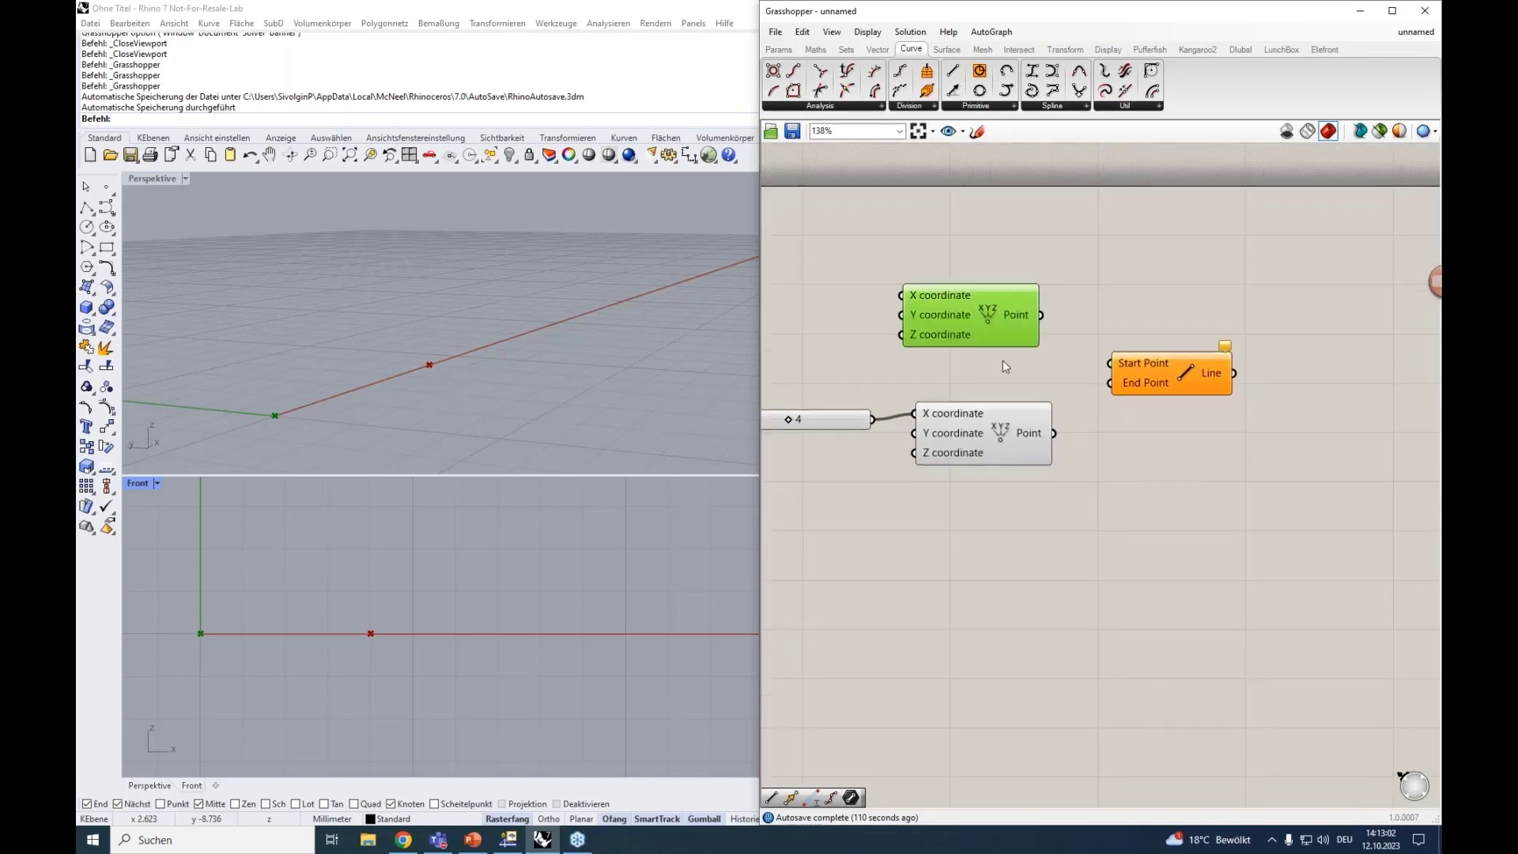
click(999, 412)
drag(1040, 315, 1111, 363)
drag(1054, 423, 1128, 387)
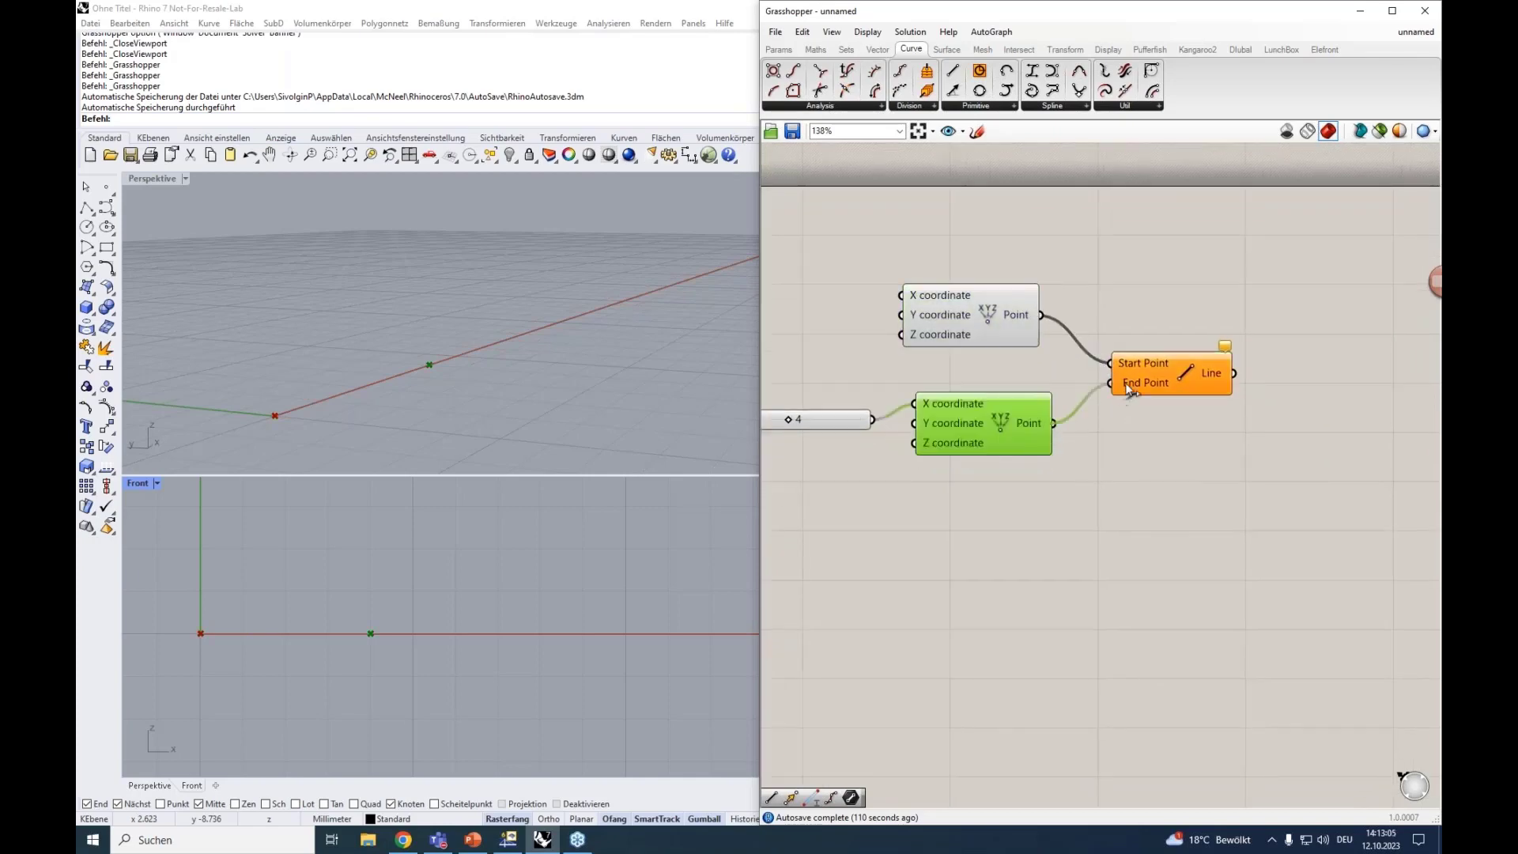
click(1210, 371)
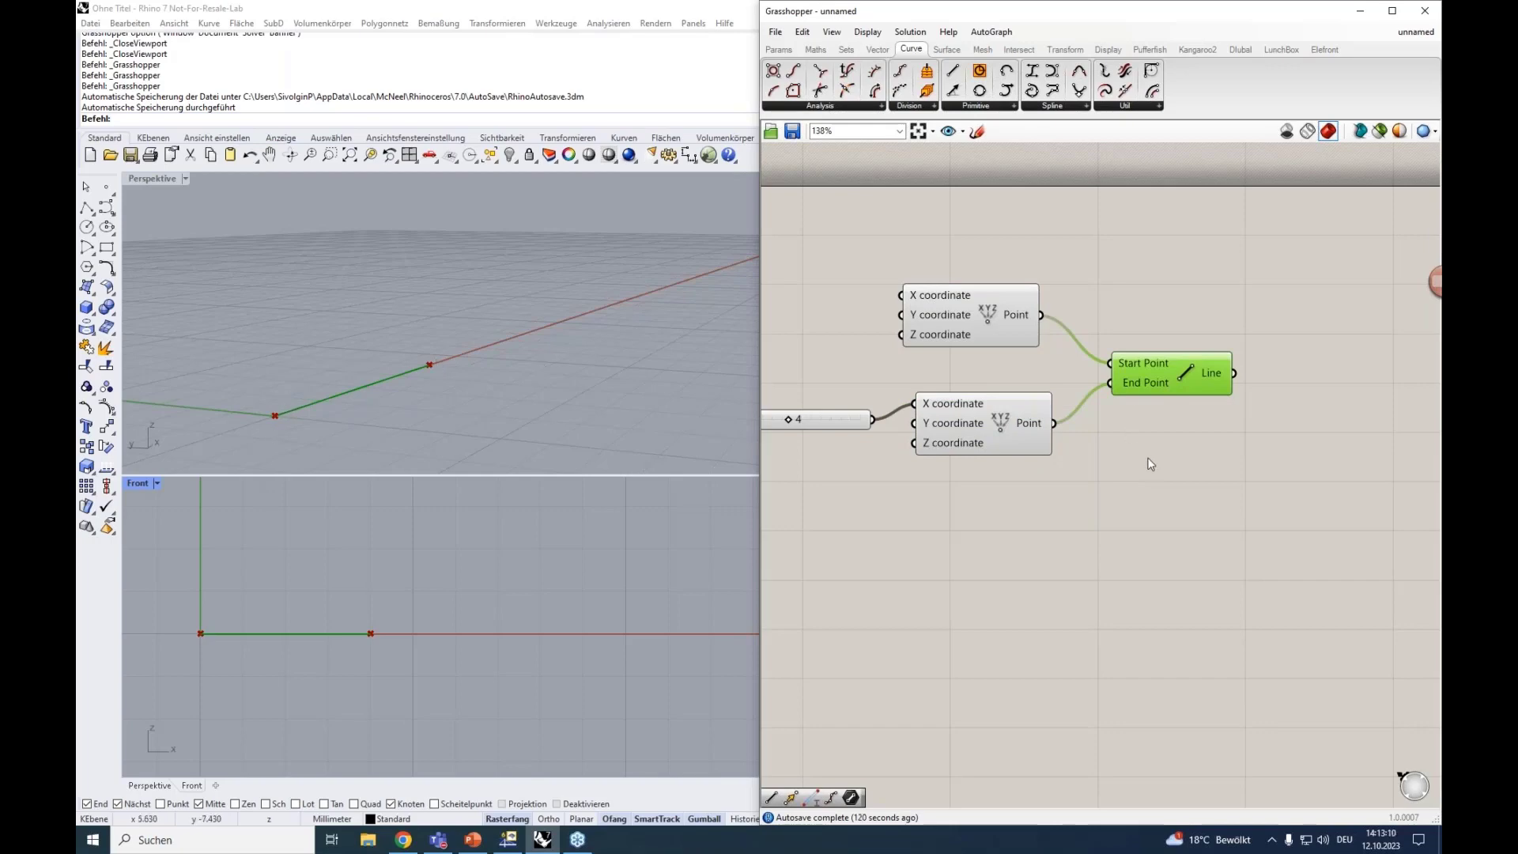
Step: Add a Move component after the Line component and feed the line into its Geometry input
scroll(1154, 494, down, 2)
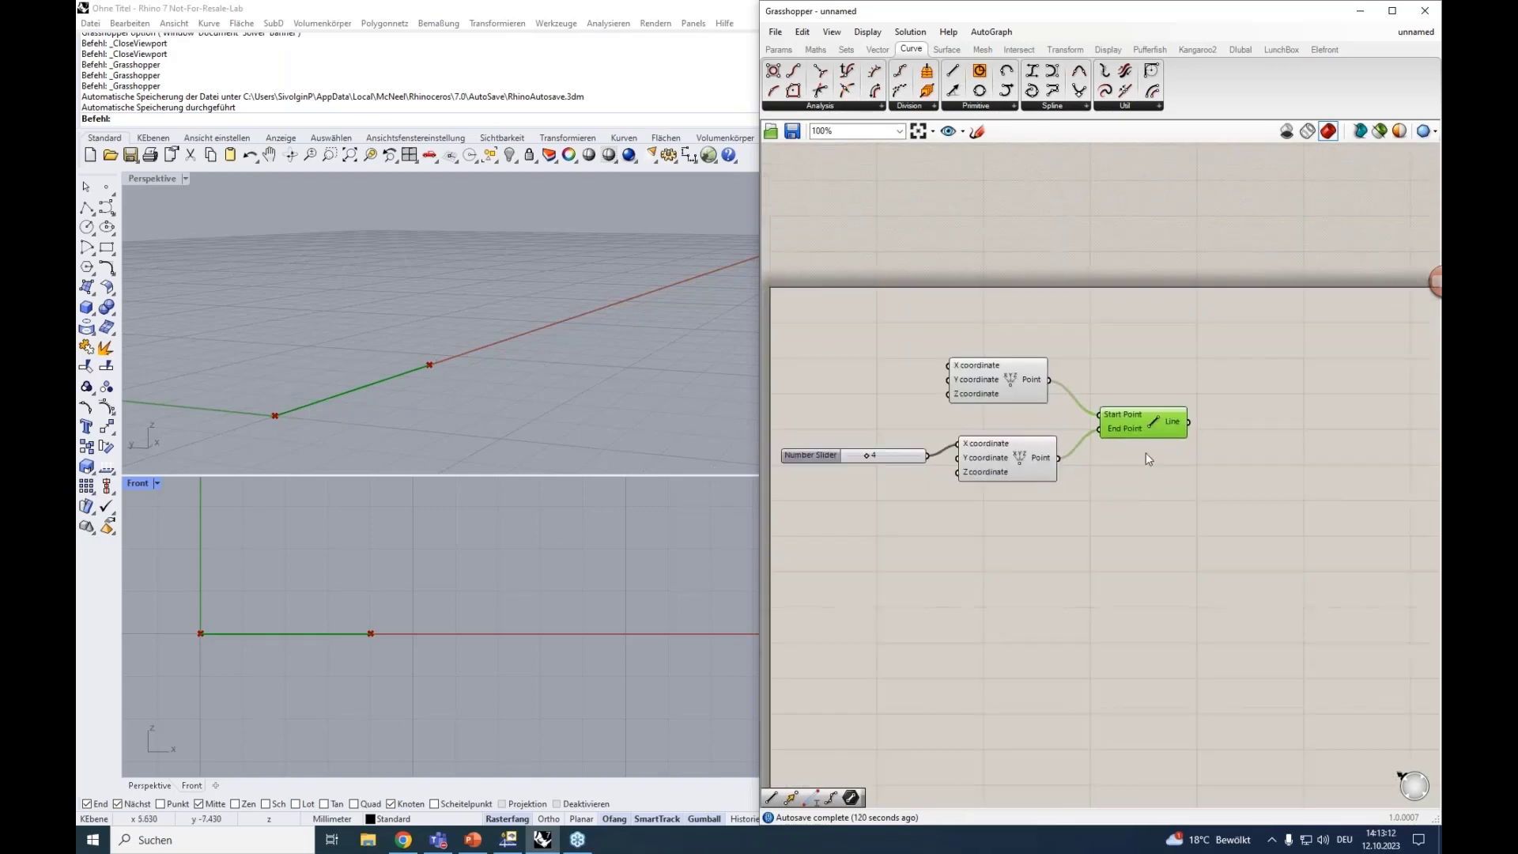
double_click(1238, 452)
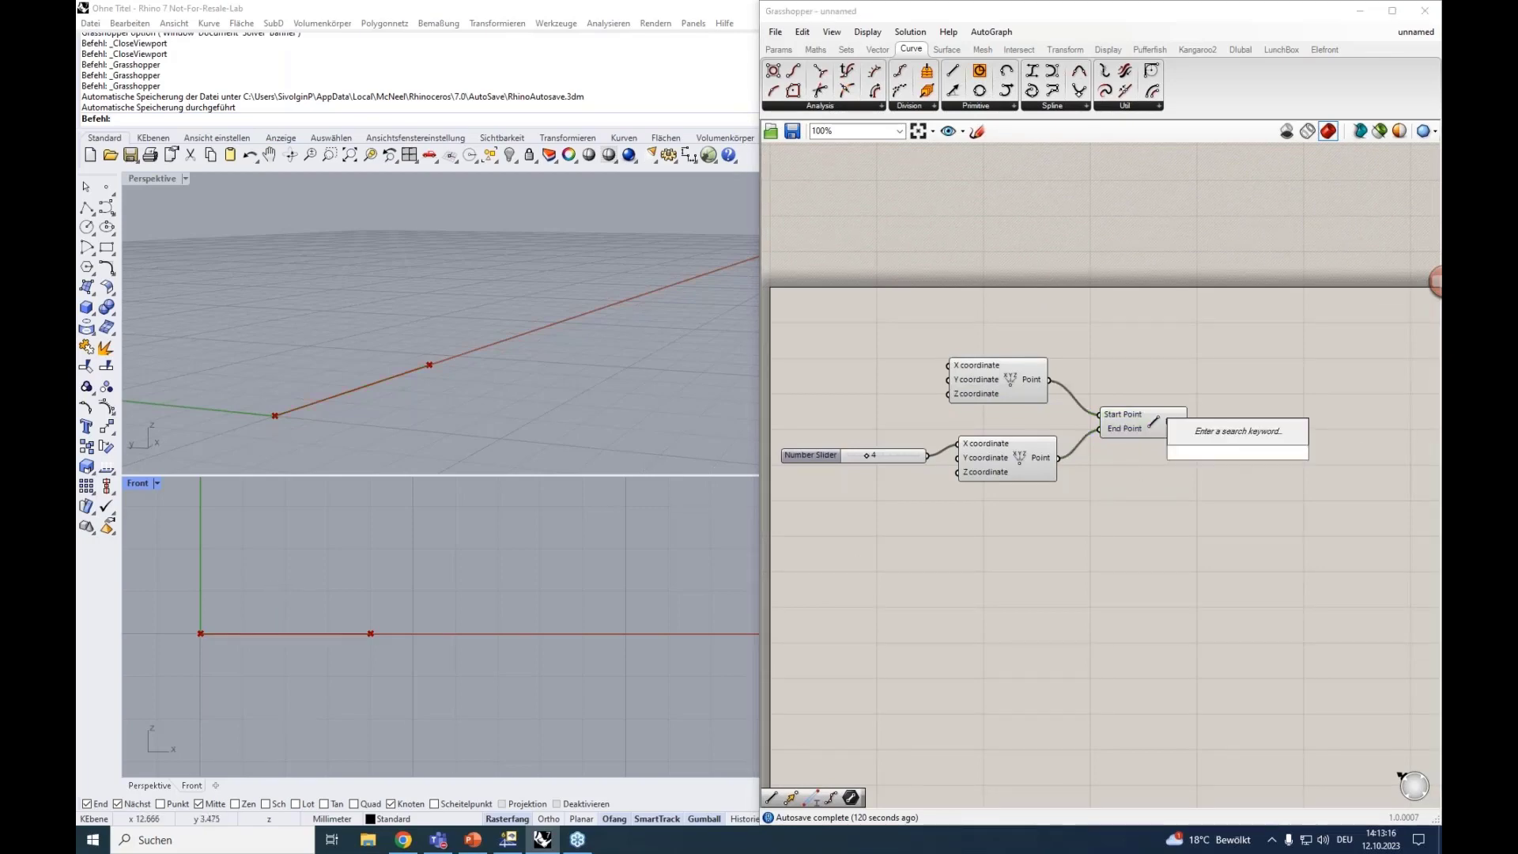
text(move)
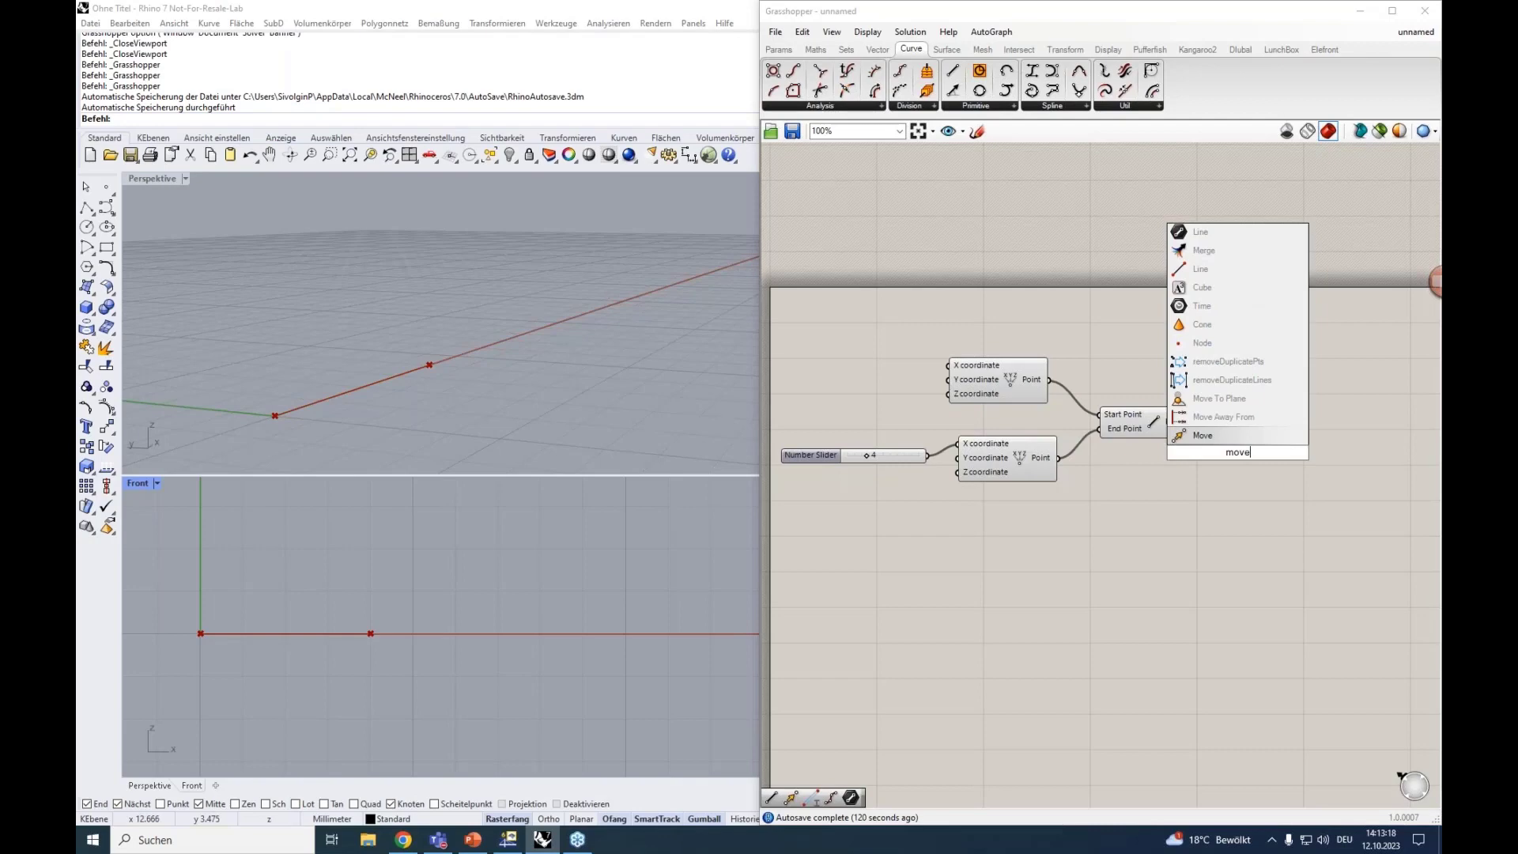
click(1226, 438)
right_drag(1218, 498, 1164, 479)
drag(1182, 428, 1249, 427)
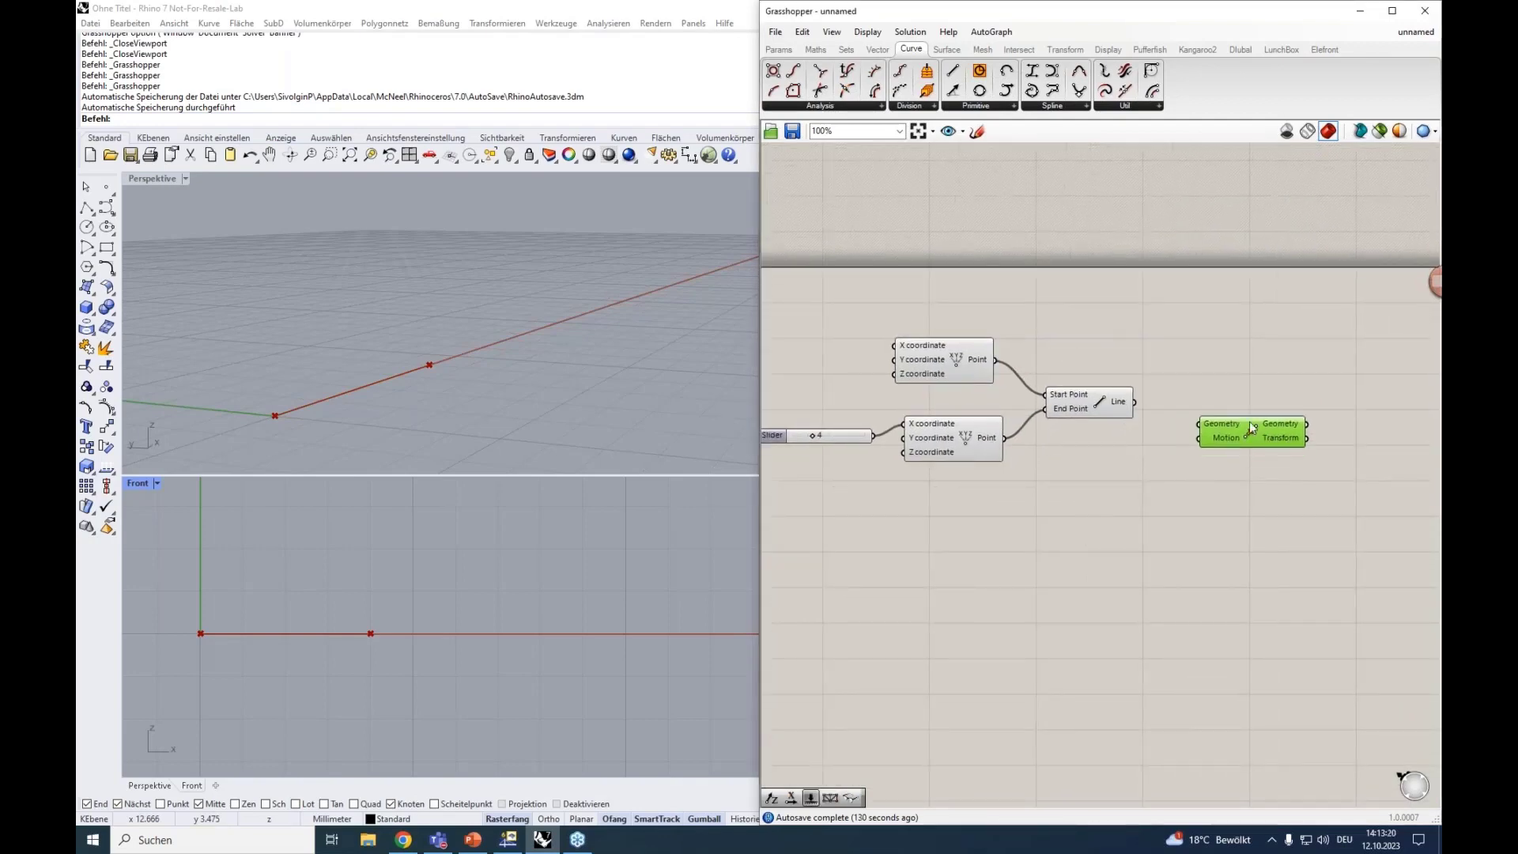
drag(1135, 402, 1199, 424)
Step: Add a Unit Z vector component and position it just below the Move component
double_click(1174, 504)
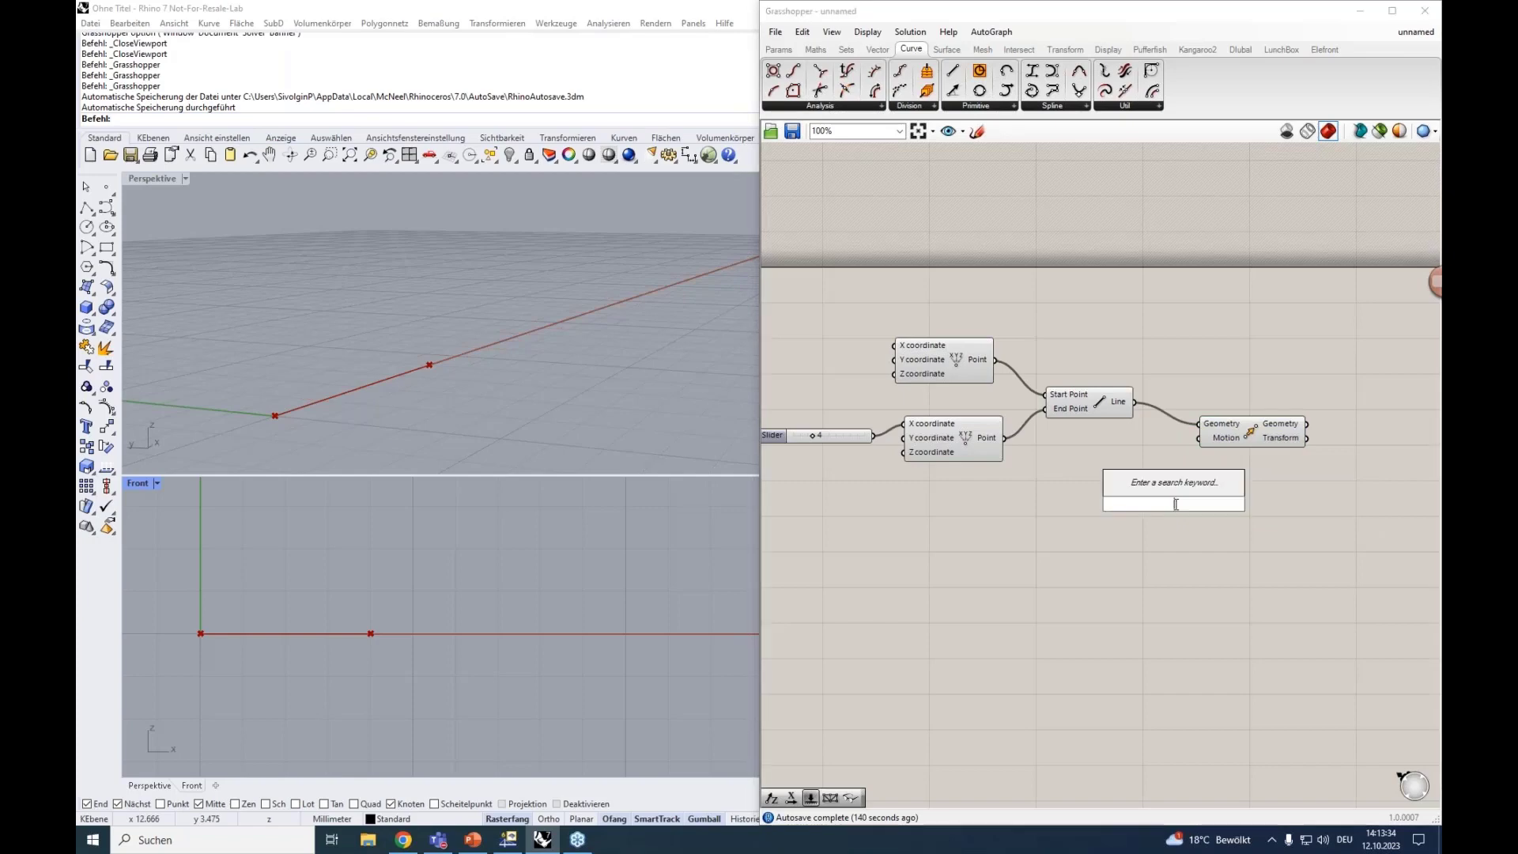
text(unit)
key(Up)
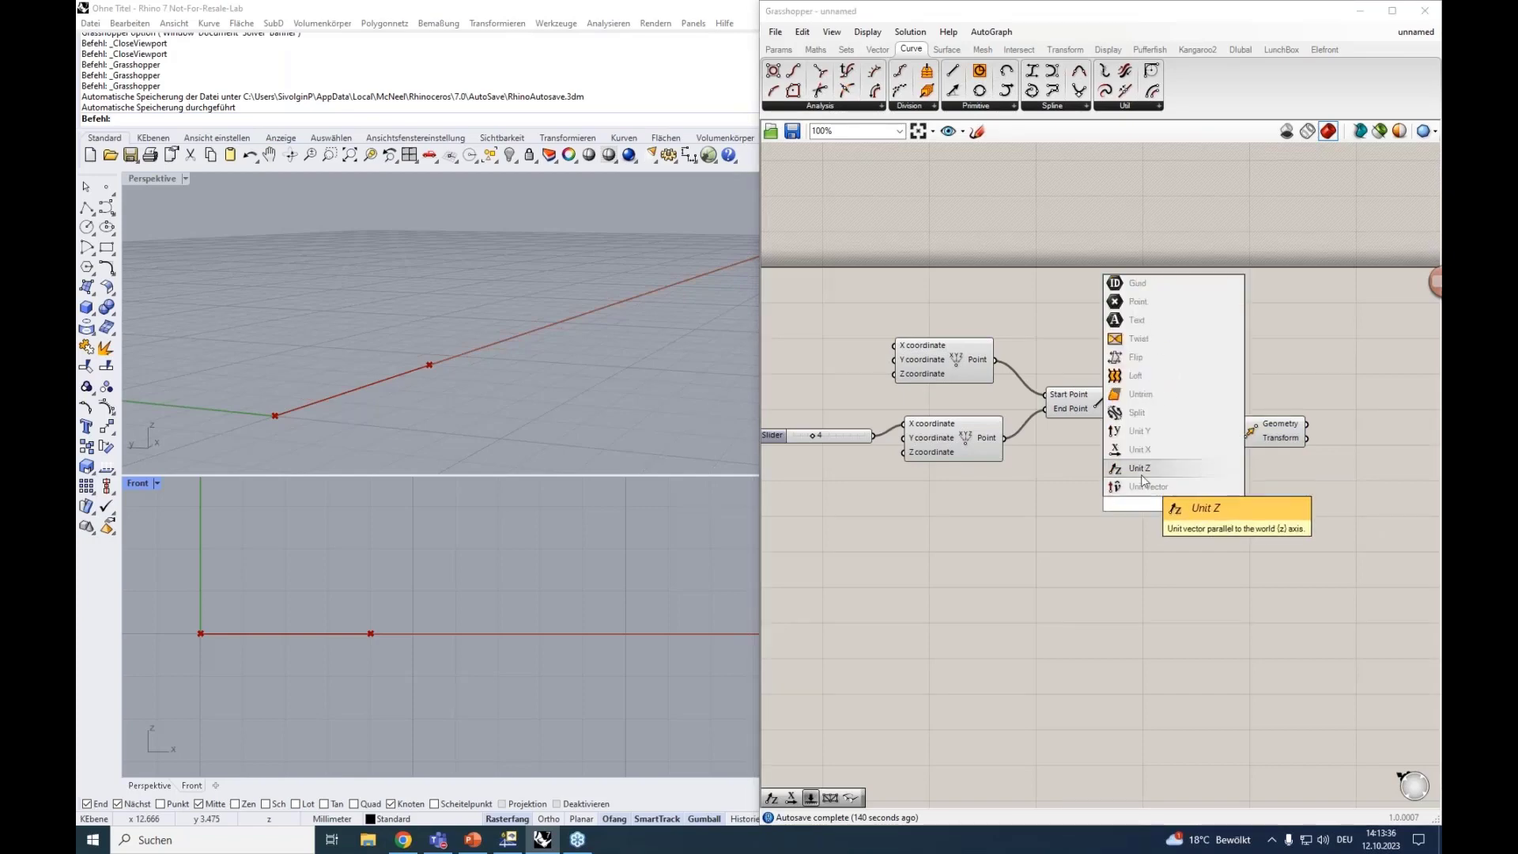
key(Return)
drag(1192, 506, 1182, 501)
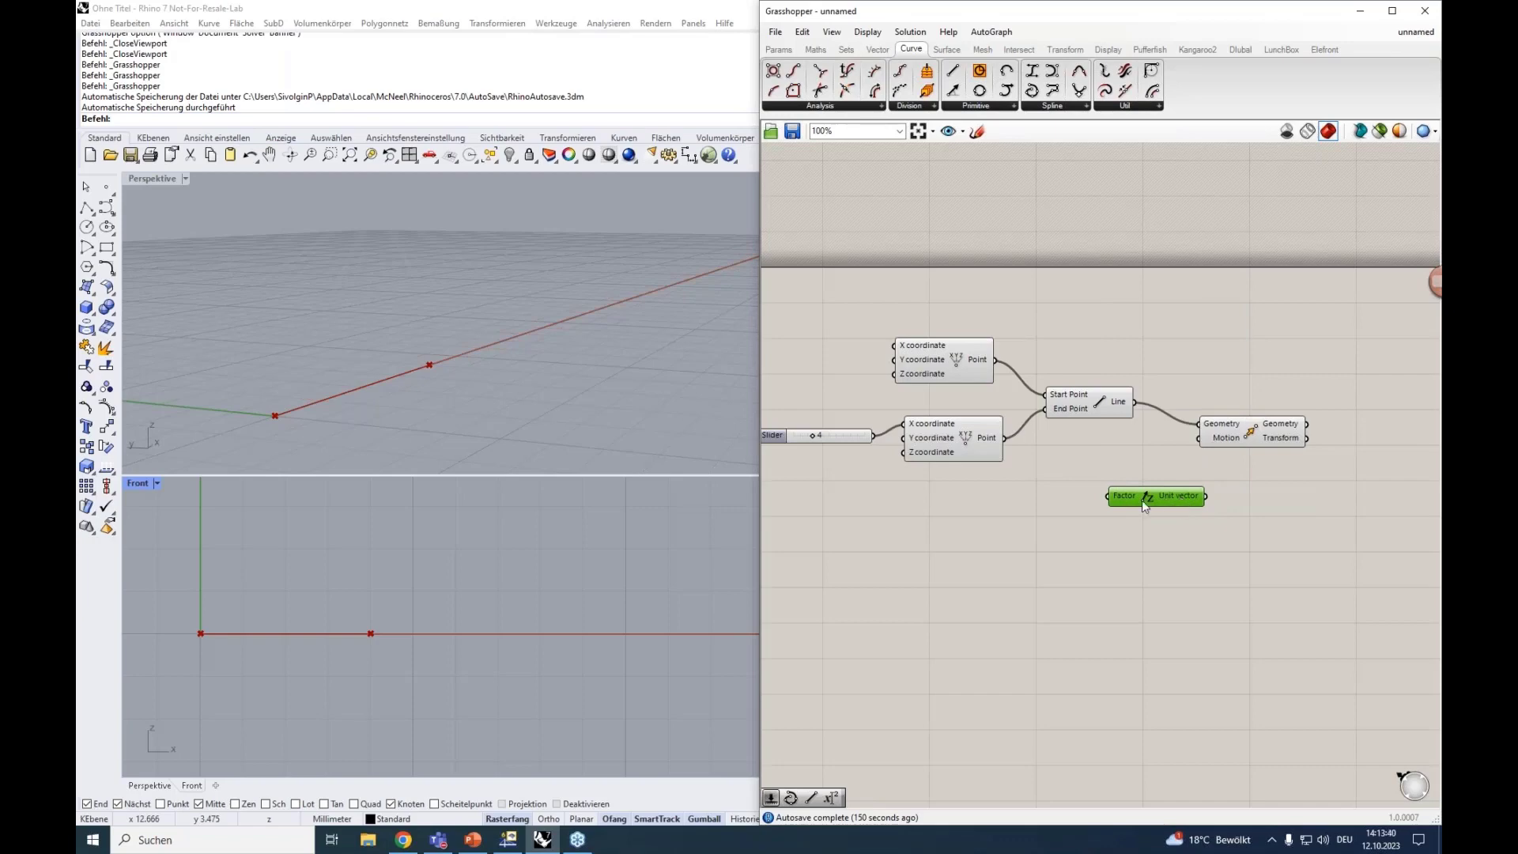
Step: Drive the Unit Z factor with a new 0 to 5.00 number slider and feed the vector into Move's Motion input
double_click(1000, 499)
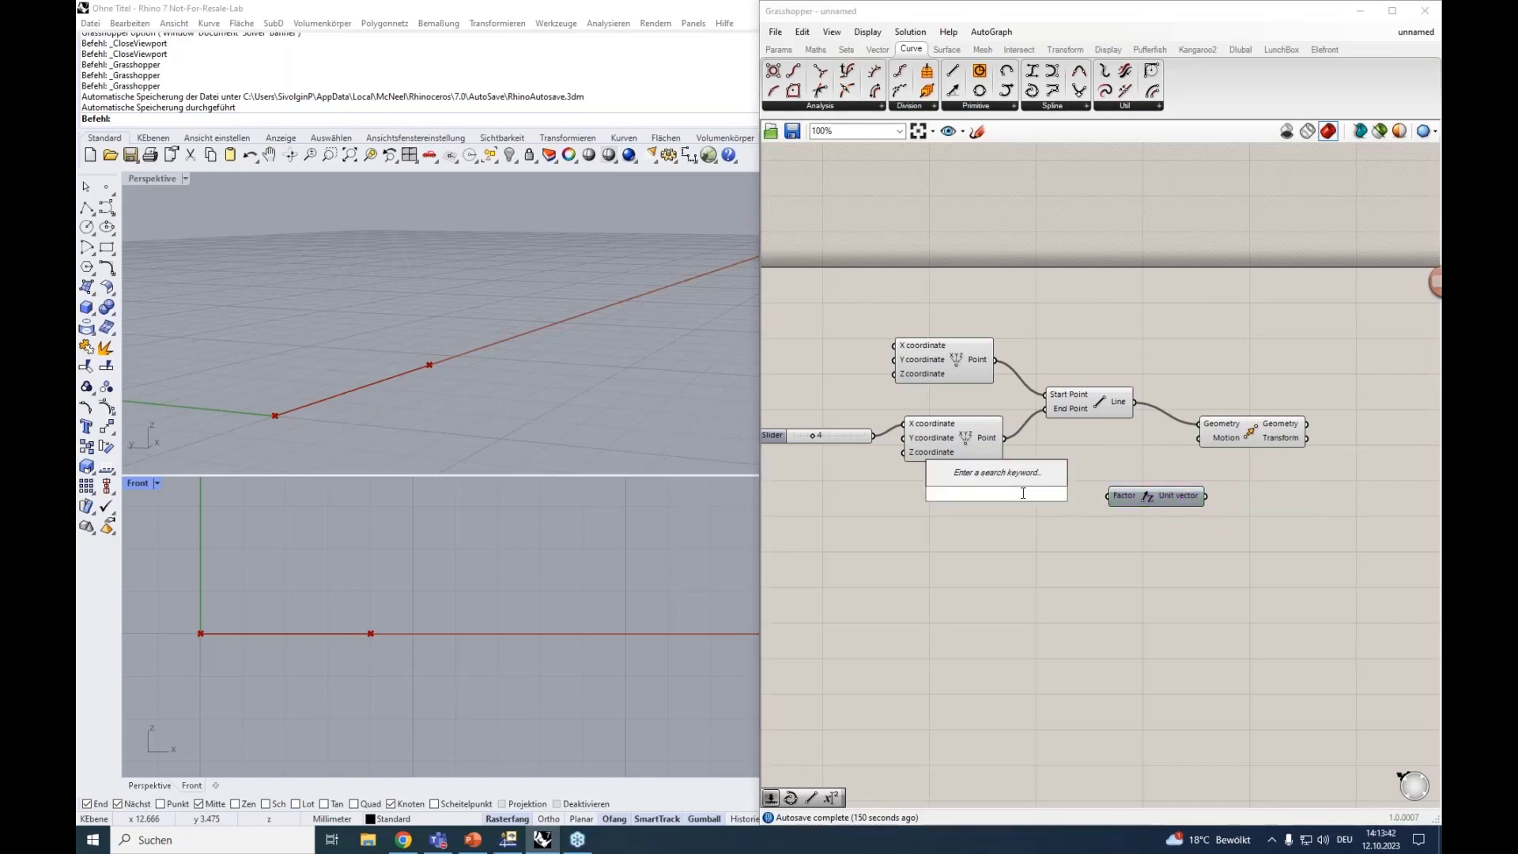
text(0<)
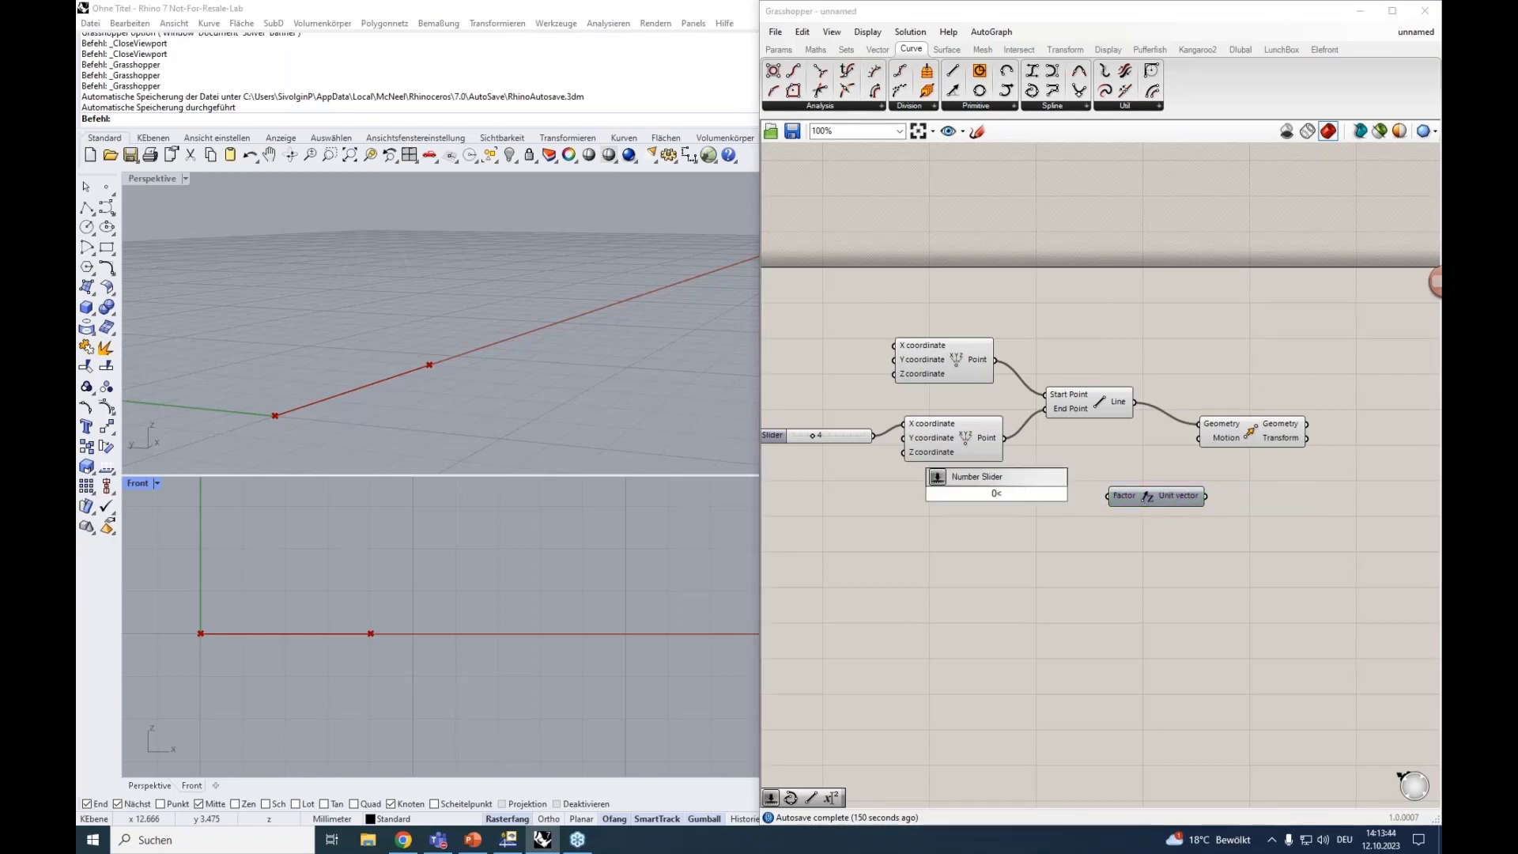
text(5.00)
key(Return)
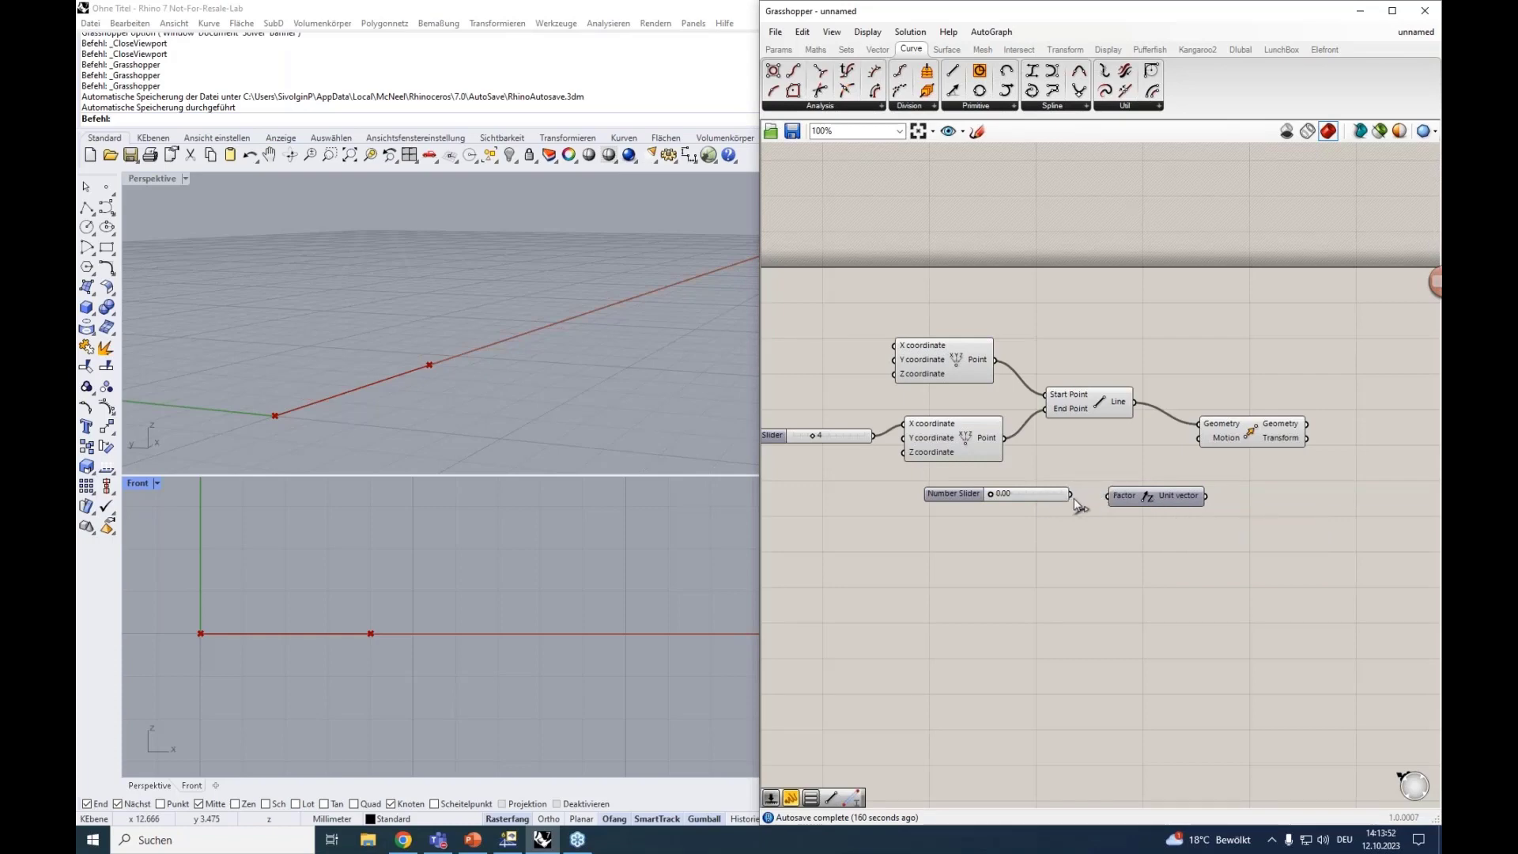
drag(1206, 496, 1255, 445)
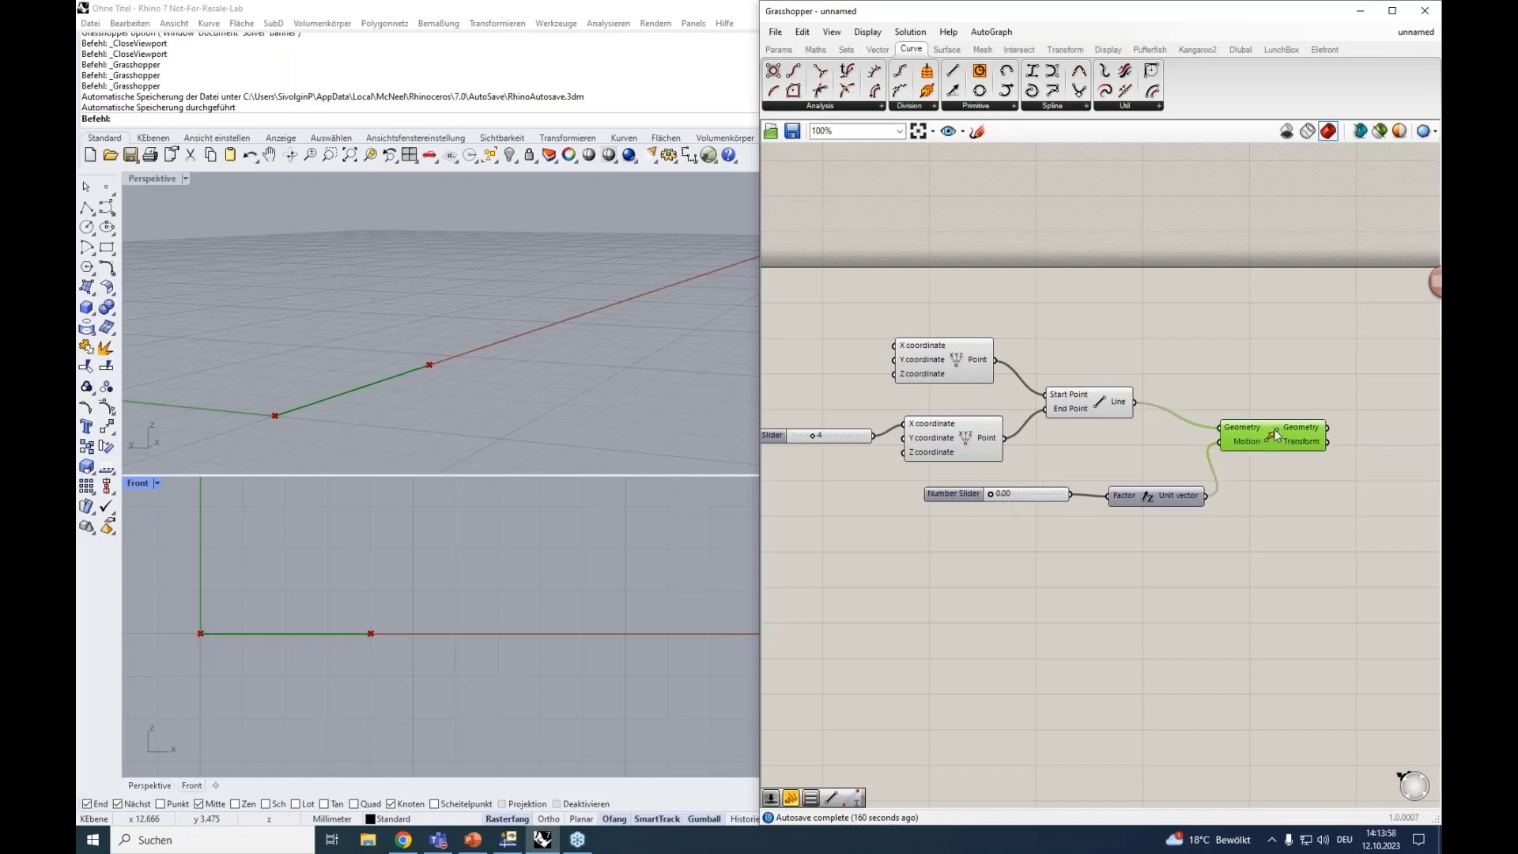
Step: Set the X coordinate slider to 10 and the Unit Z factor slider to 1.05
drag(990, 494, 1017, 492)
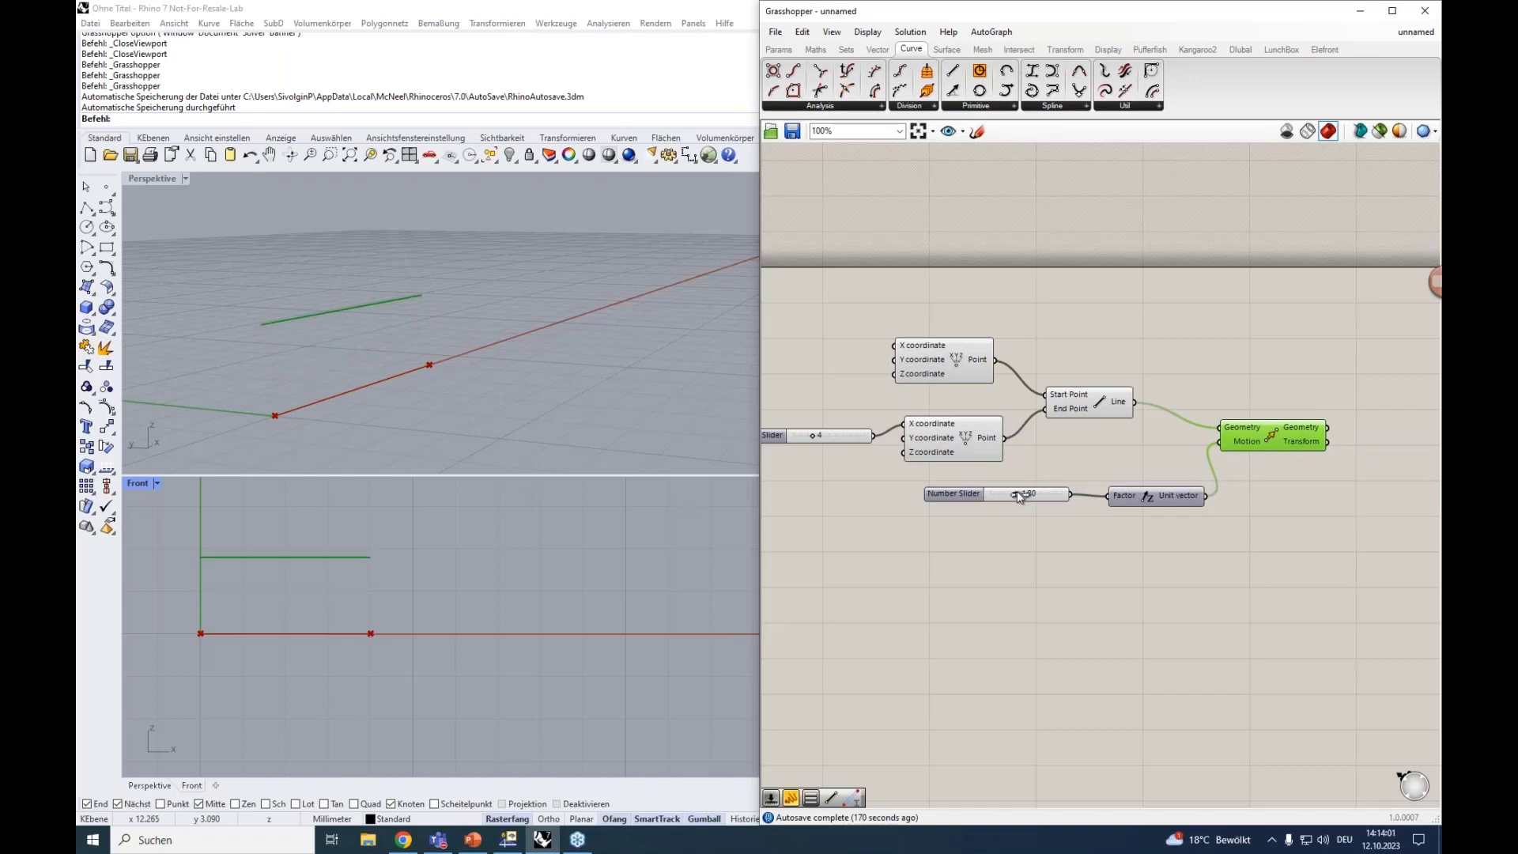
click(275, 555)
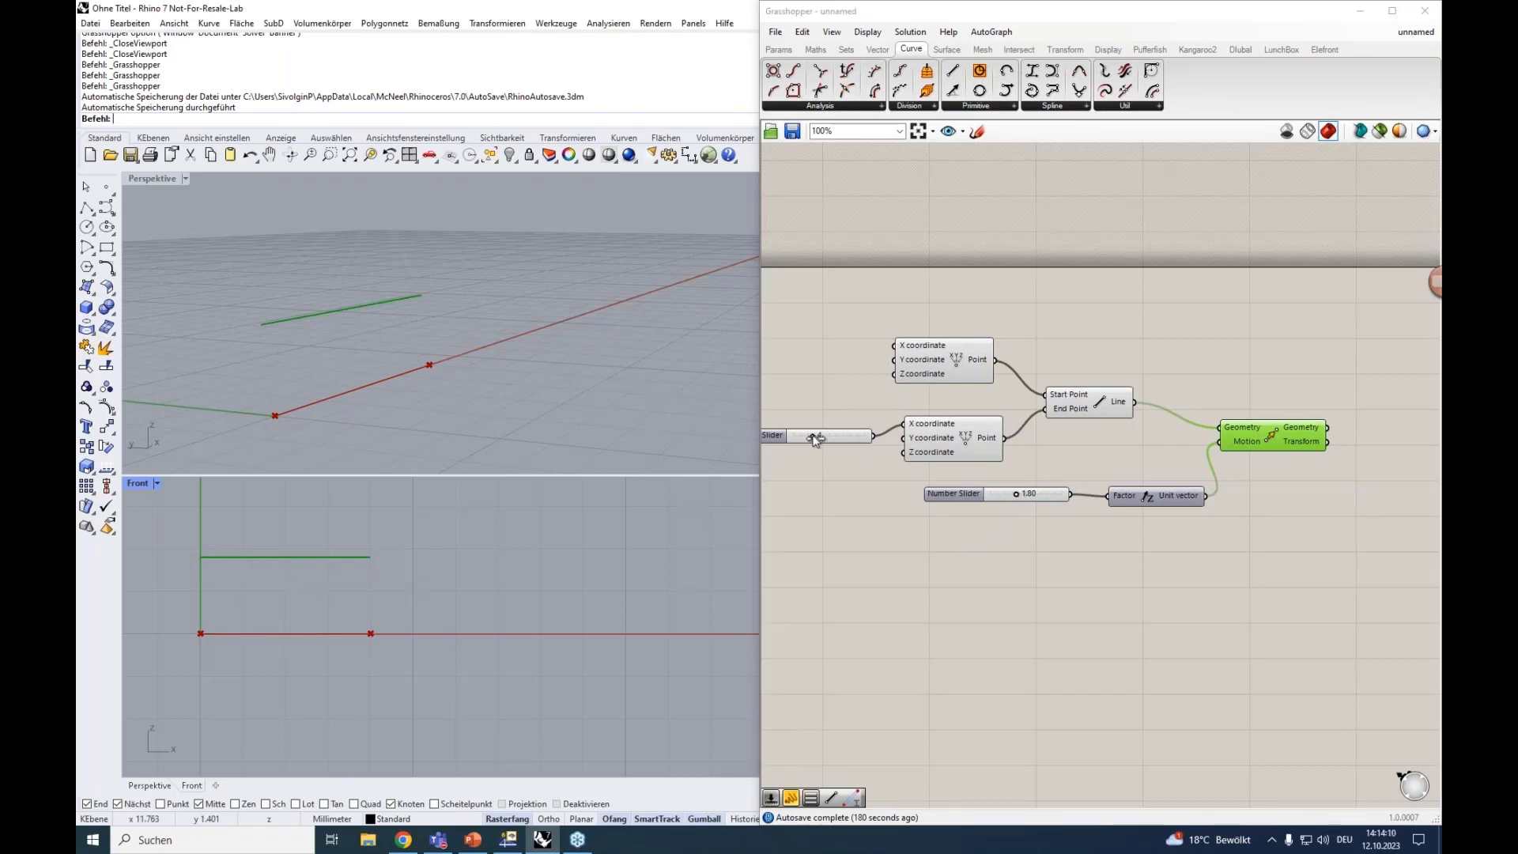
drag(812, 435, 842, 439)
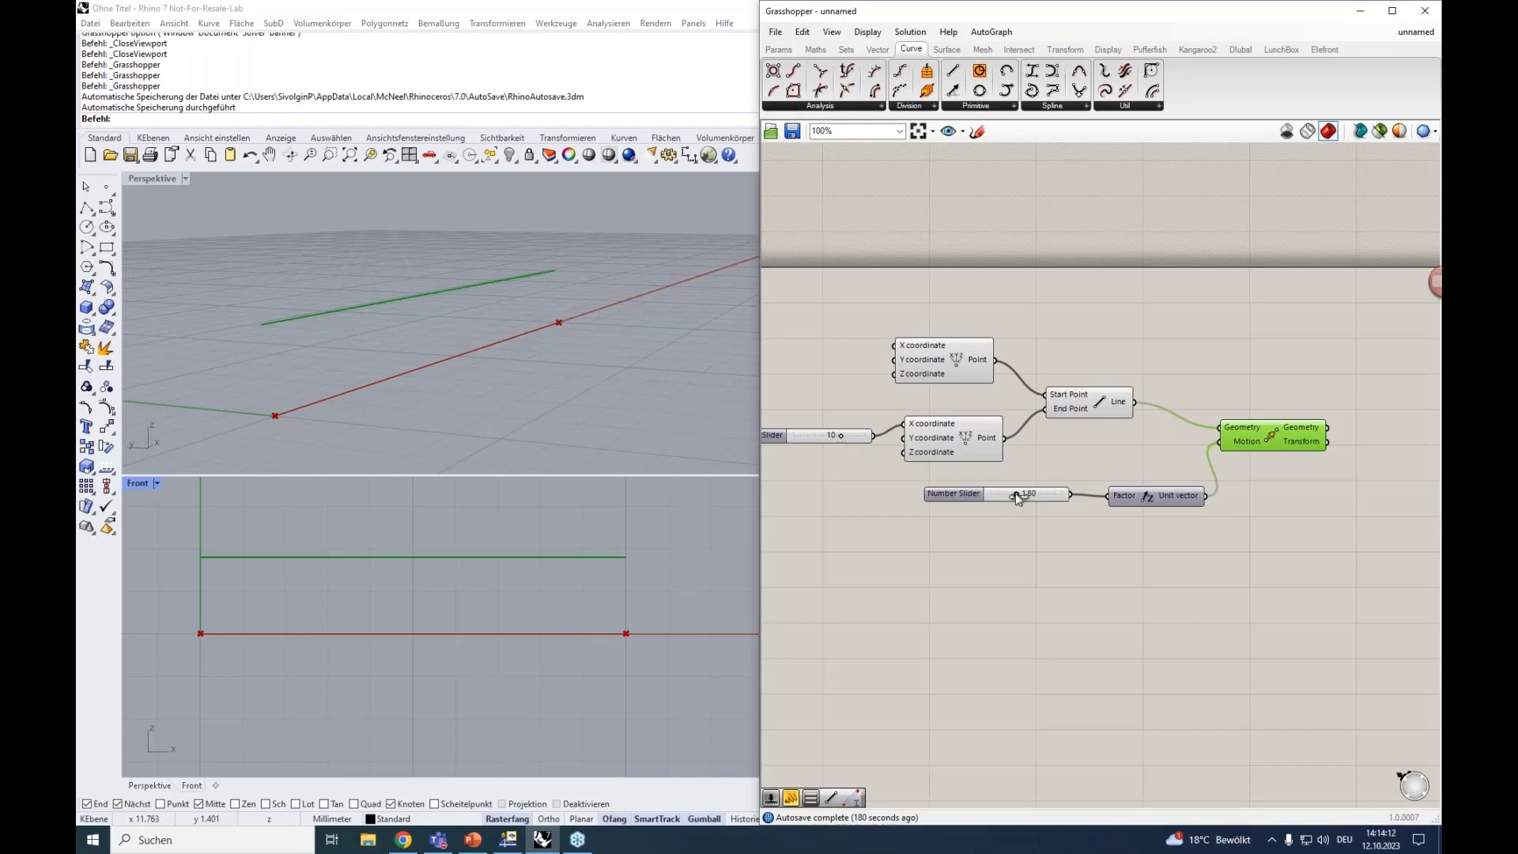
drag(1016, 496, 1006, 496)
right_drag(1012, 554, 993, 515)
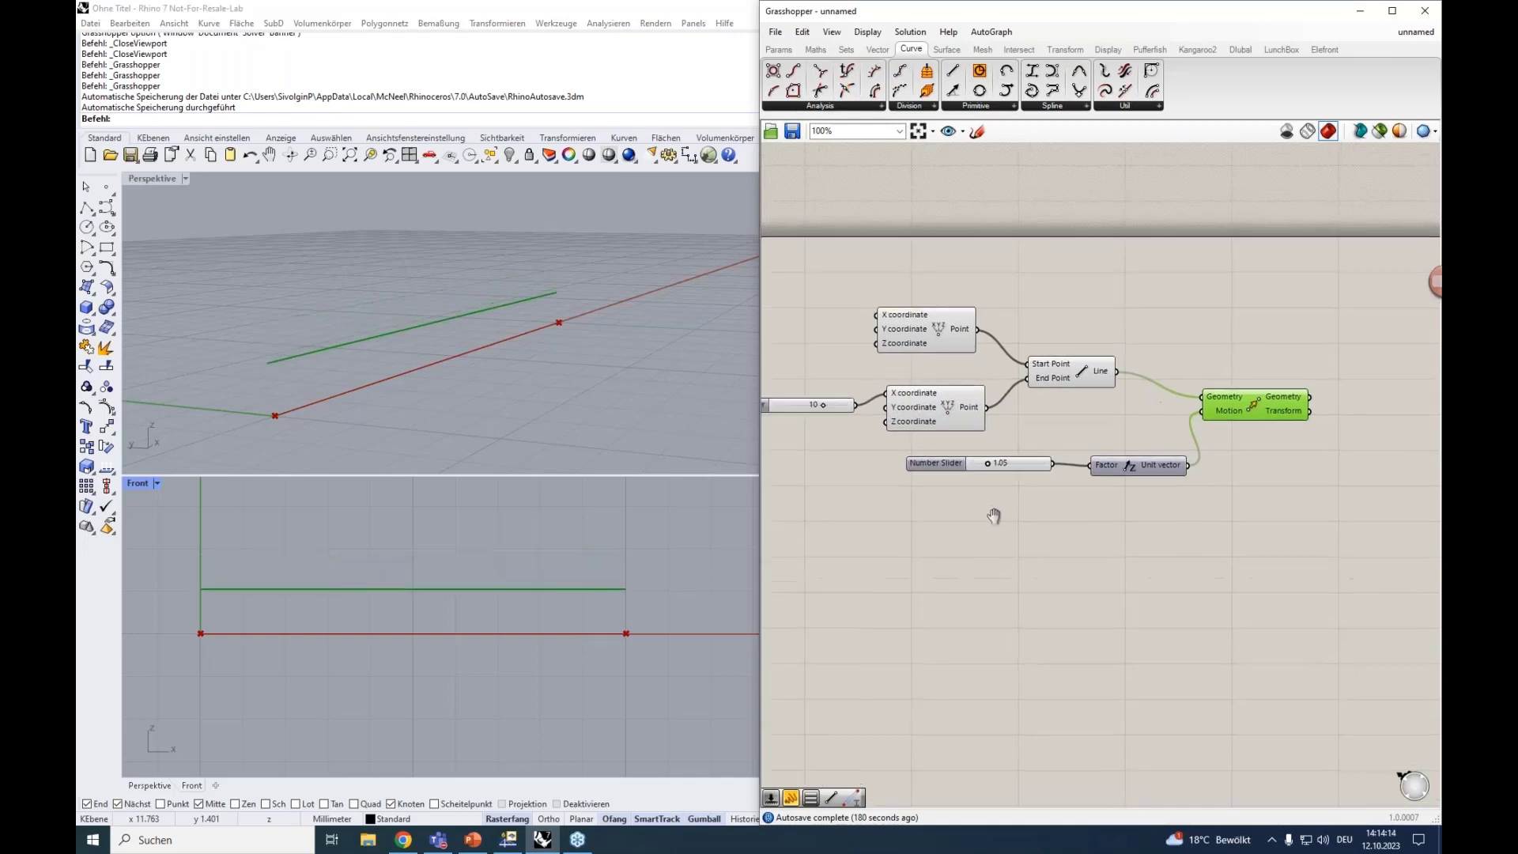
Step: Add a LunchBox 2D Truss component to the canvas after the Move component
click(1280, 49)
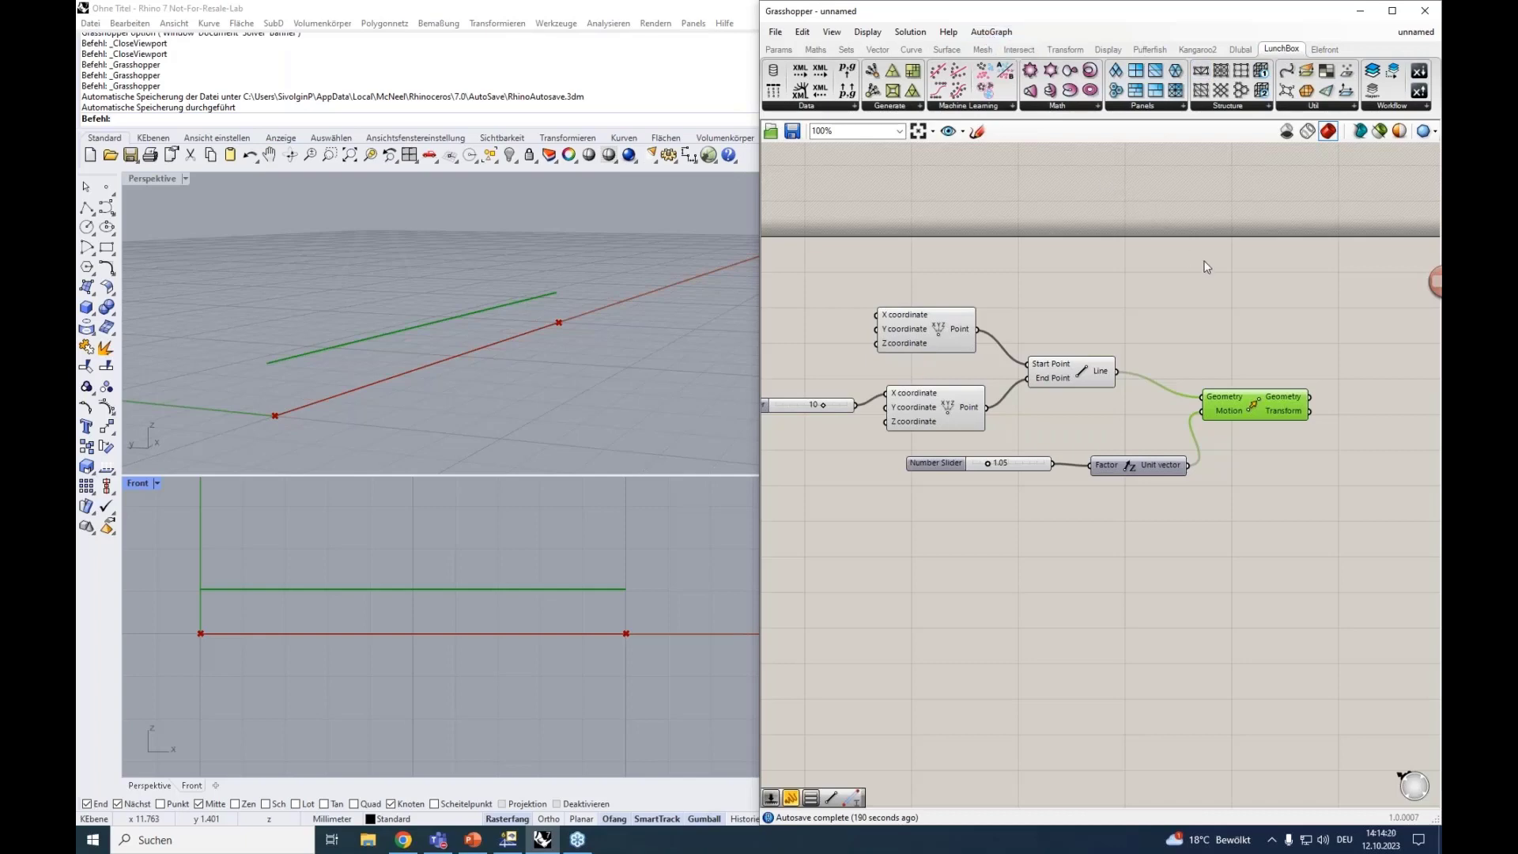
right_drag(1205, 266, 1100, 246)
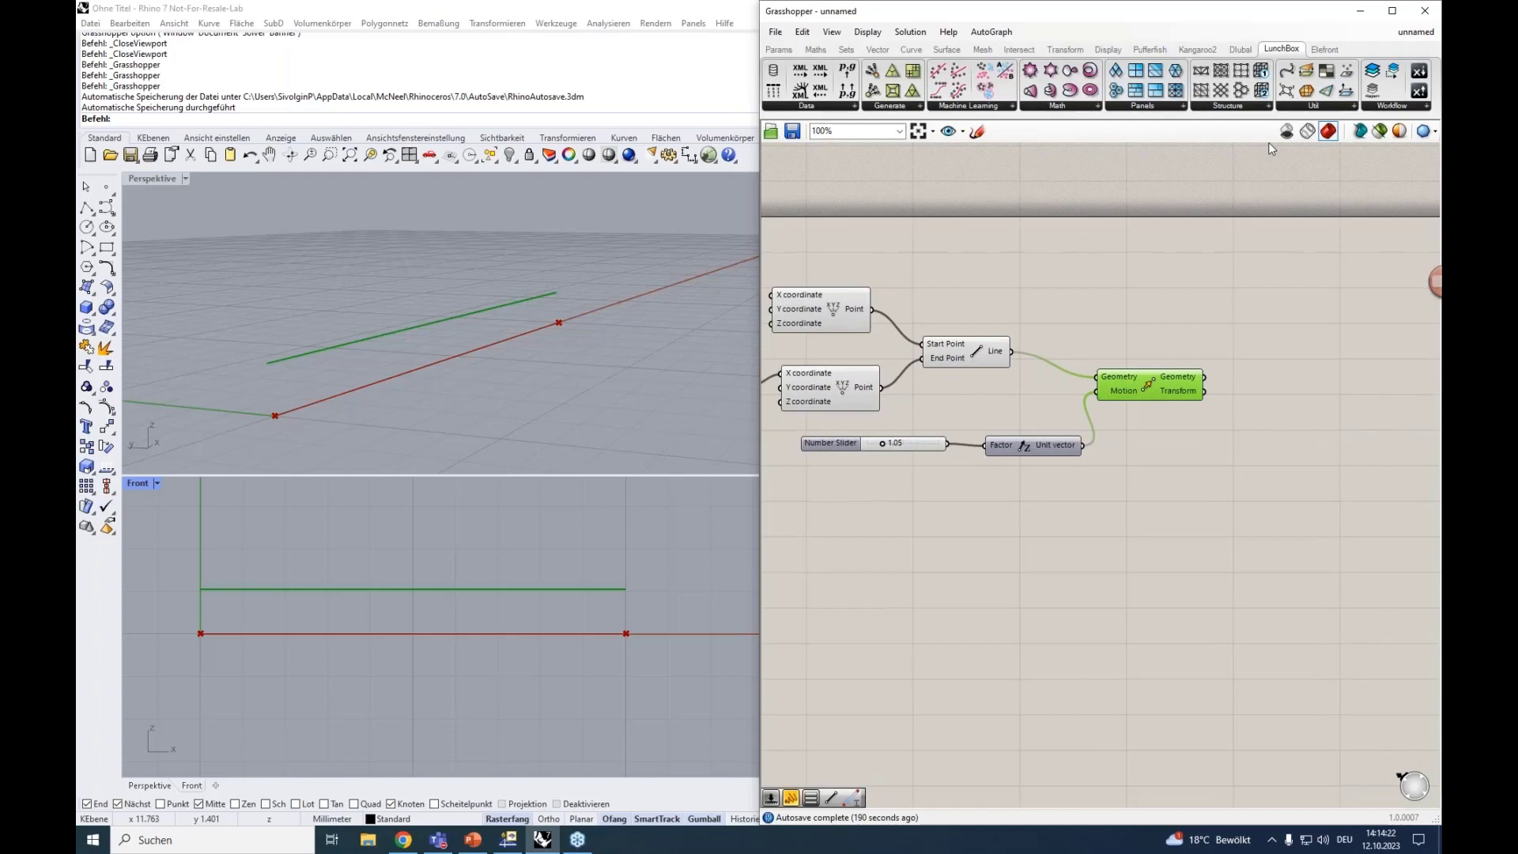
click(1241, 107)
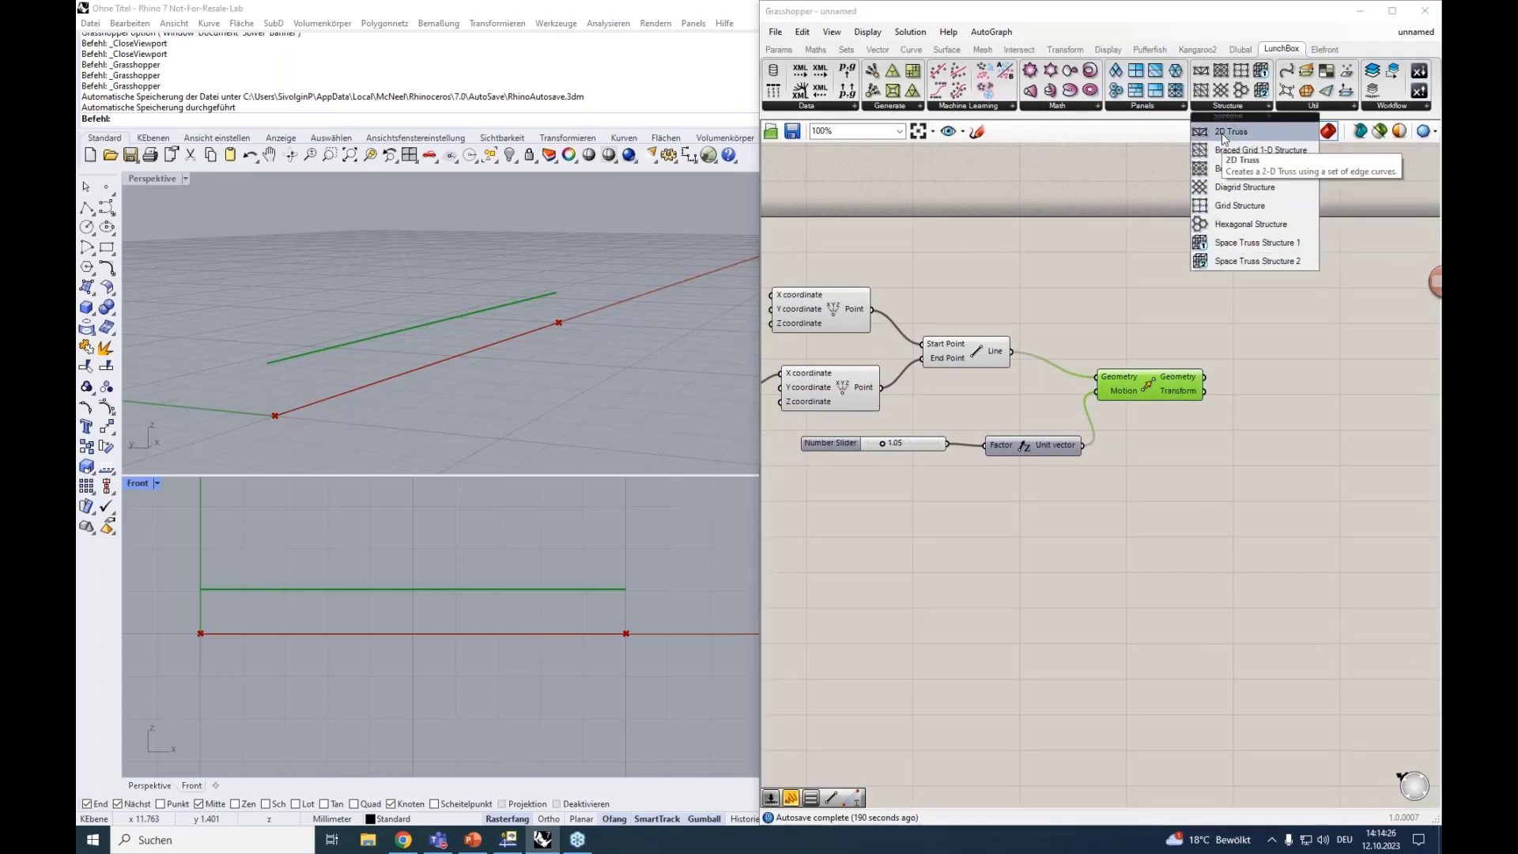
click(1223, 135)
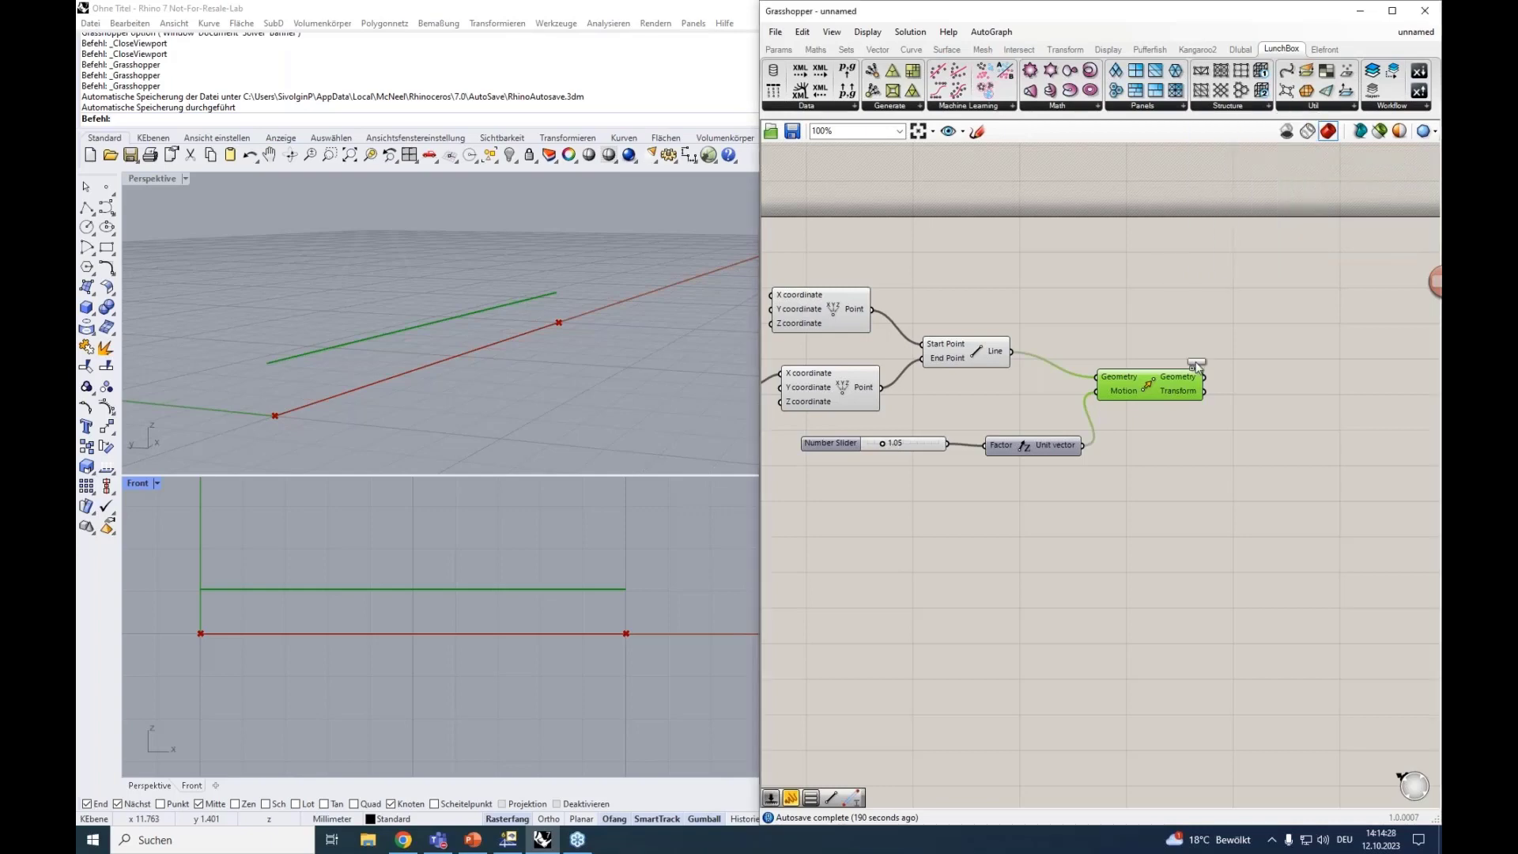
click(1292, 361)
right_drag(1219, 461, 1245, 451)
drag(1277, 330, 1287, 341)
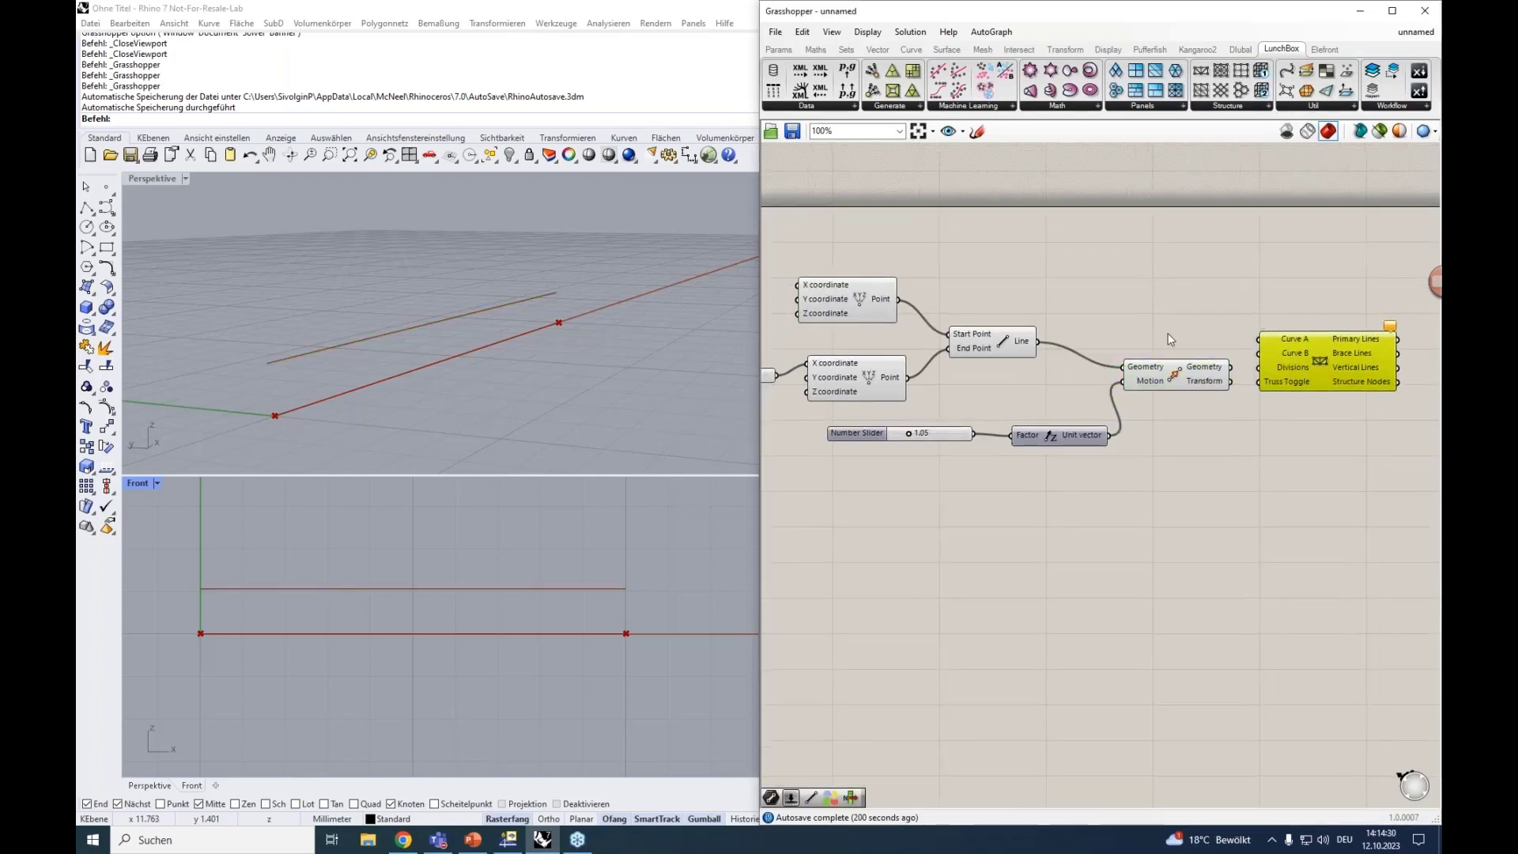
Step: Feed the original line into the 2D Truss Curve A input and the moved geometry into Curve B
click(1008, 340)
click(1183, 371)
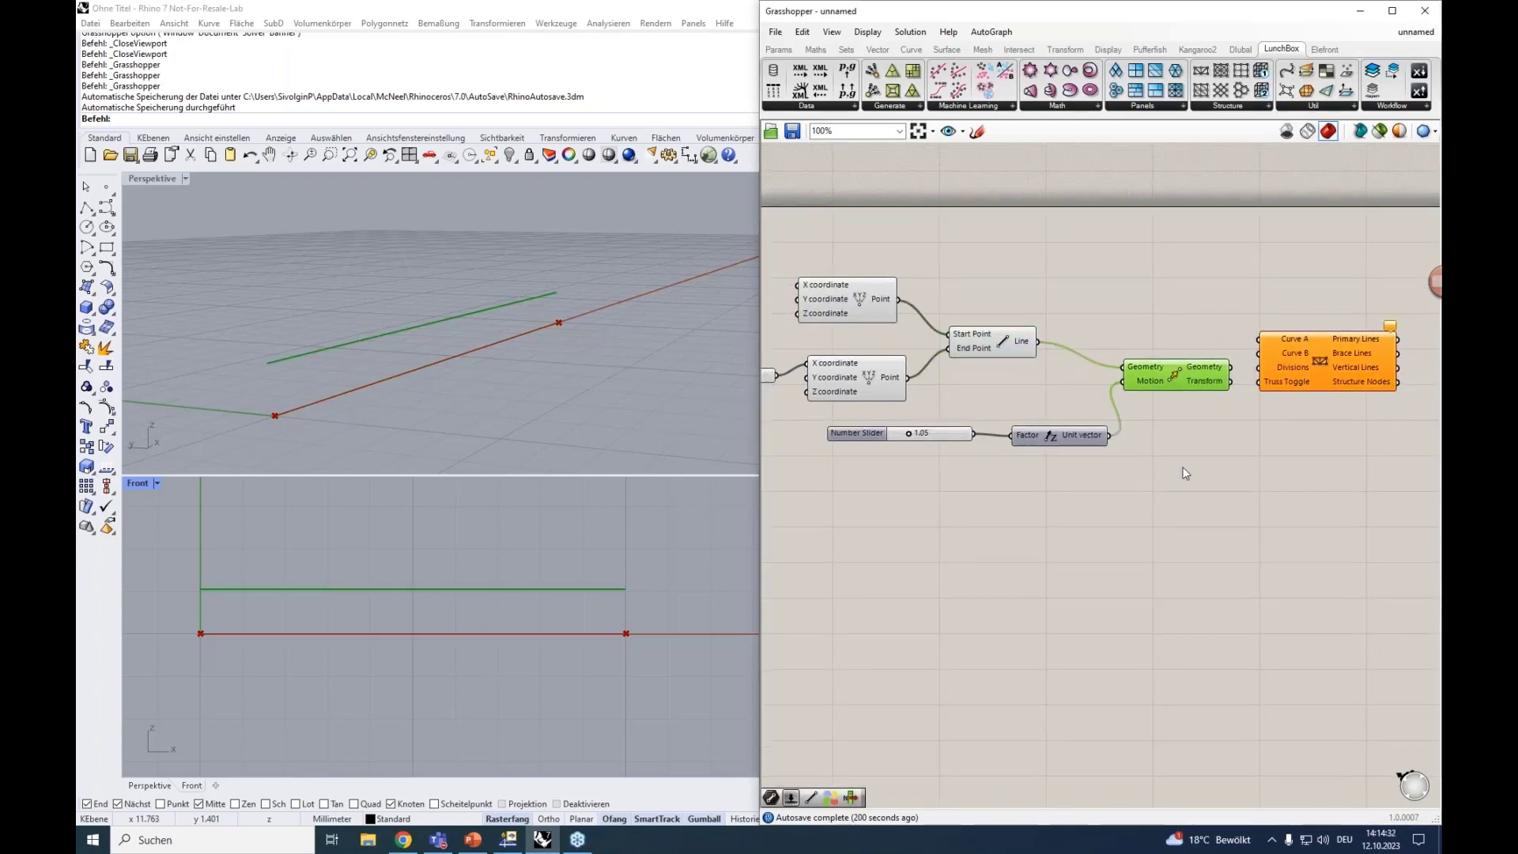
right_drag(1186, 473, 957, 492)
drag(1072, 387, 1151, 411)
right_drag(1027, 330, 1070, 317)
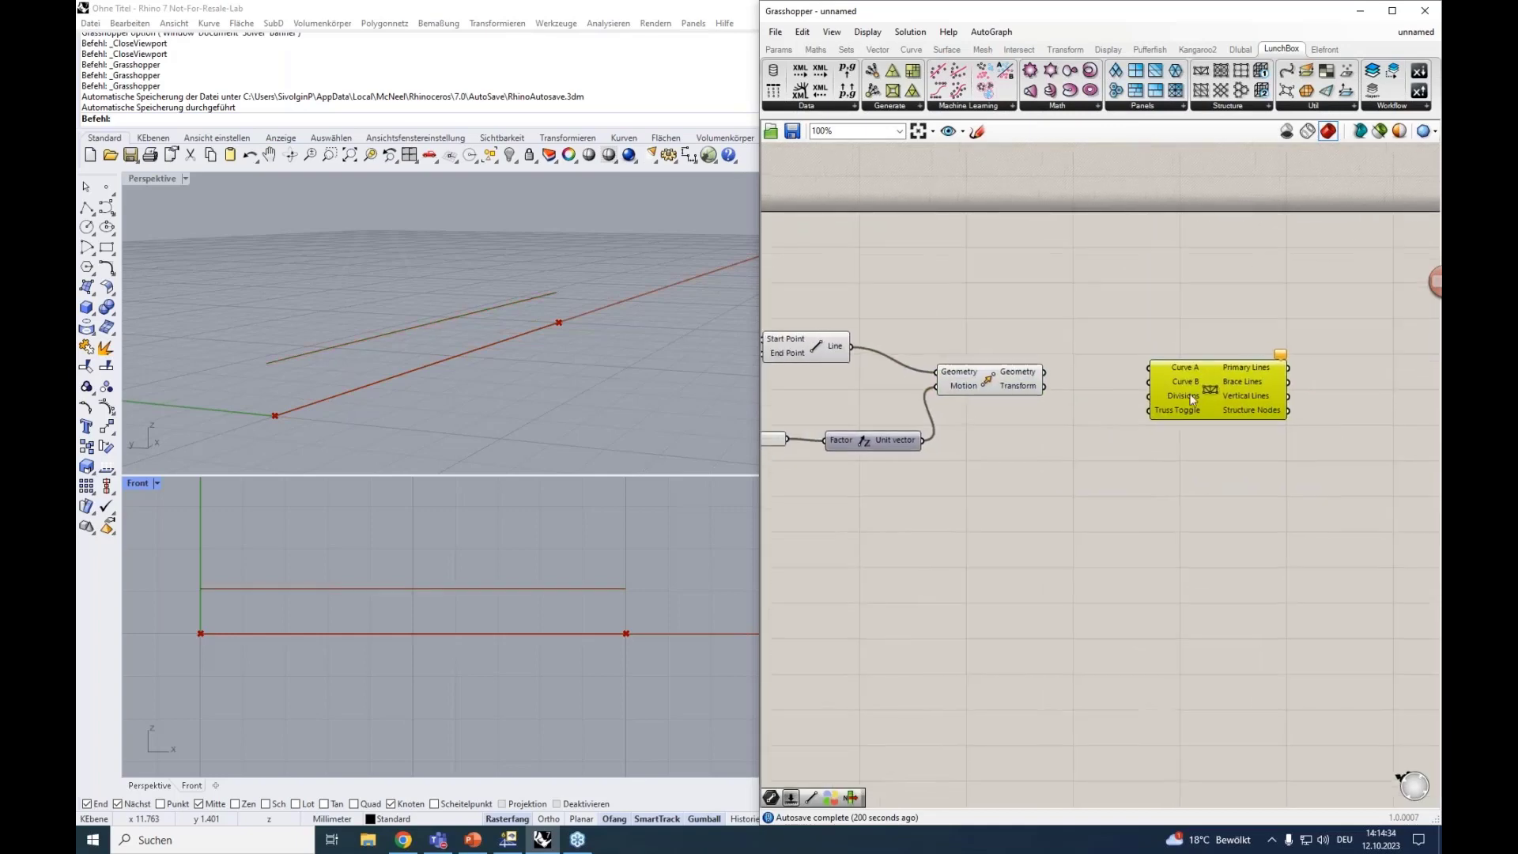
drag(1189, 405, 1159, 379)
drag(856, 347, 1122, 343)
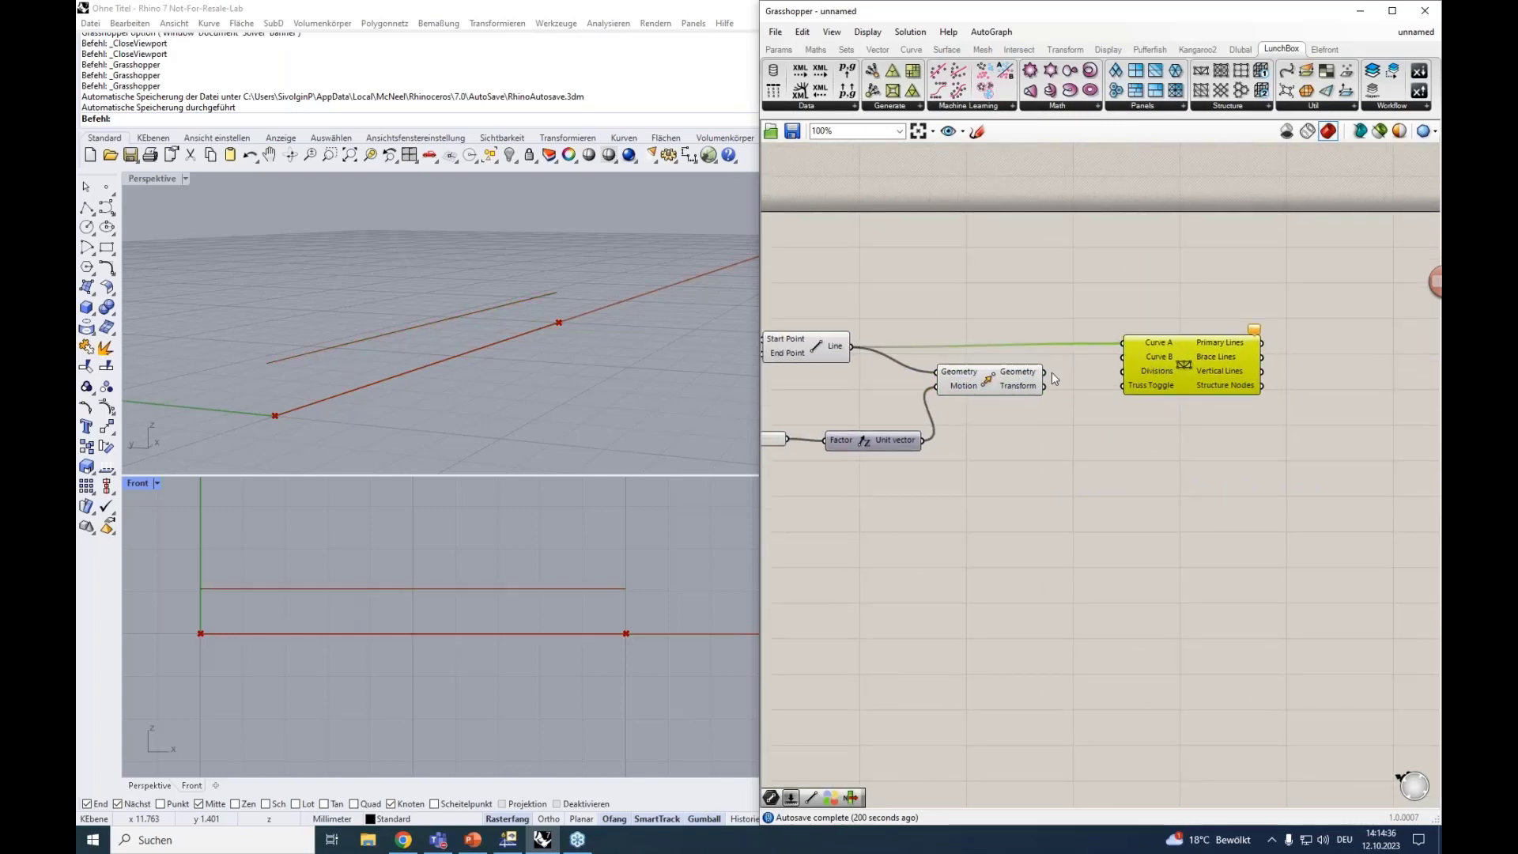
drag(1045, 371, 1121, 358)
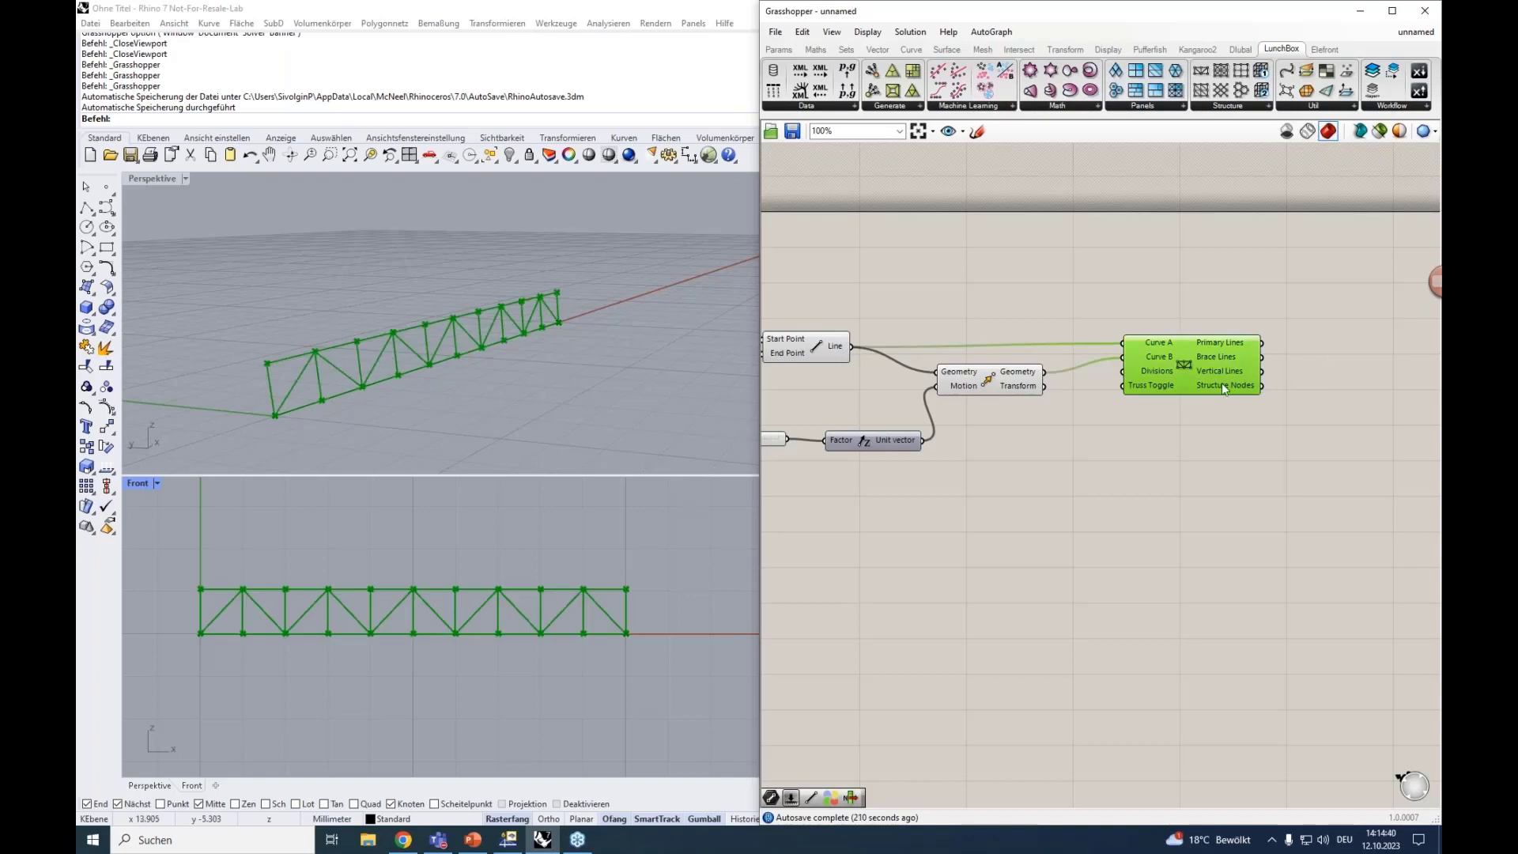
Step: Drive the 2D Truss Divisions input with a new 0 to 15 integer number slider set to 6
mouse_move(1222, 383)
drag(1211, 369, 1234, 382)
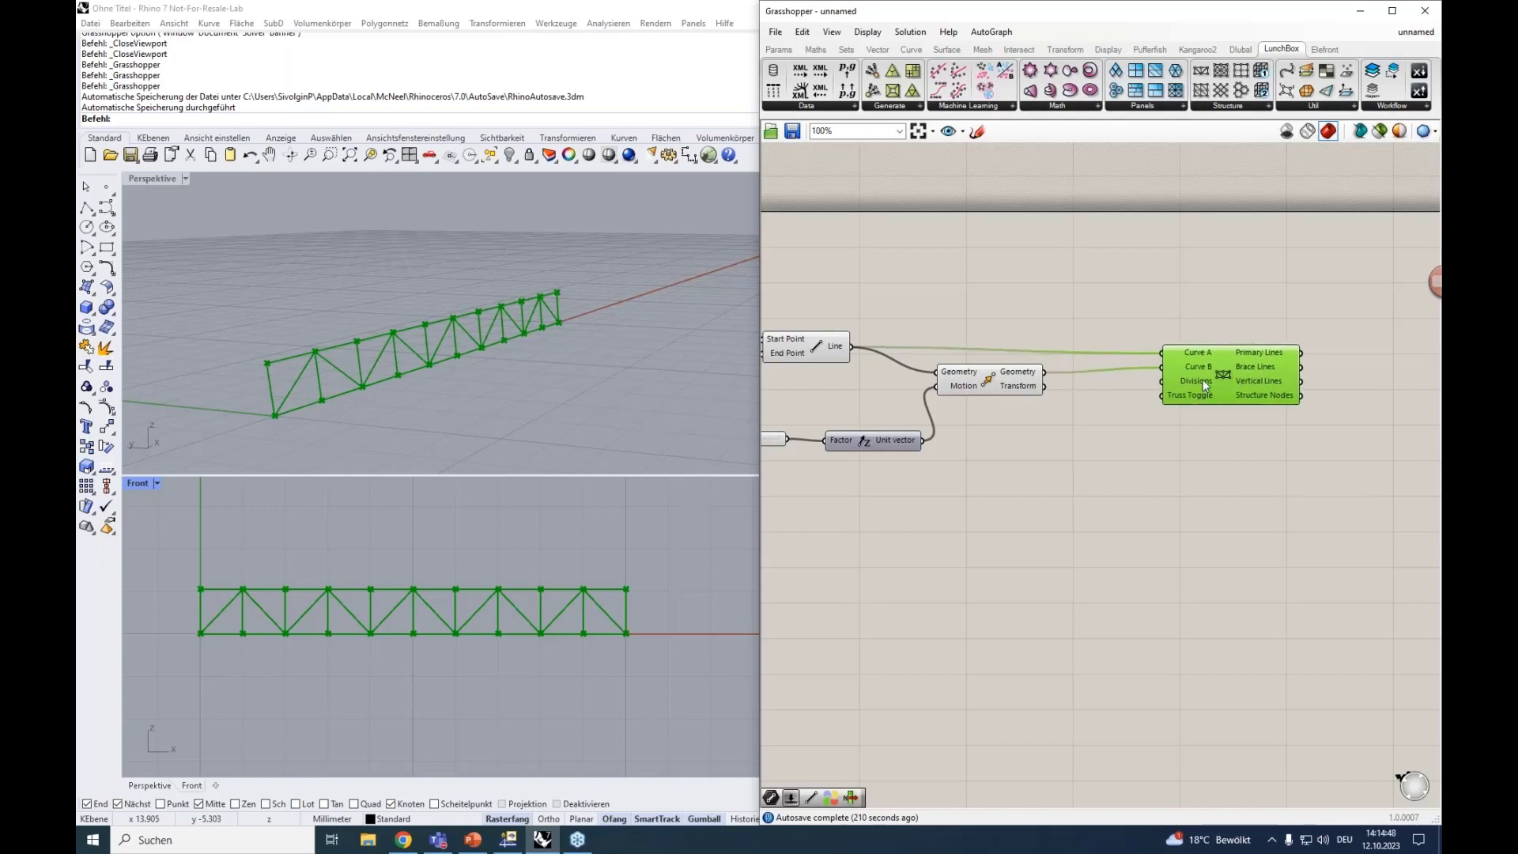
mouse_move(1203, 383)
double_click(1092, 436)
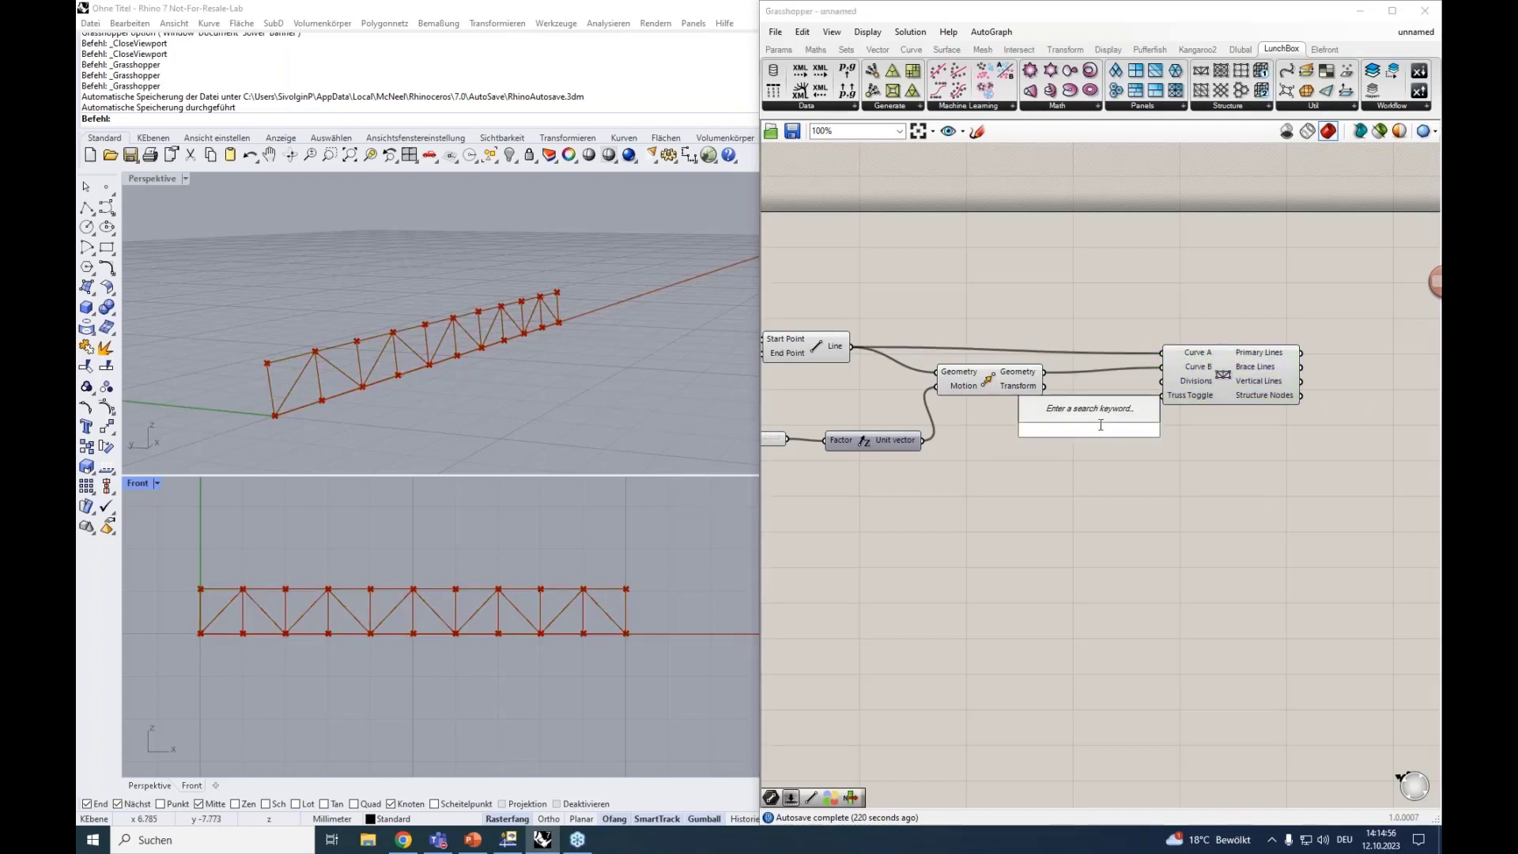
text(0<15)
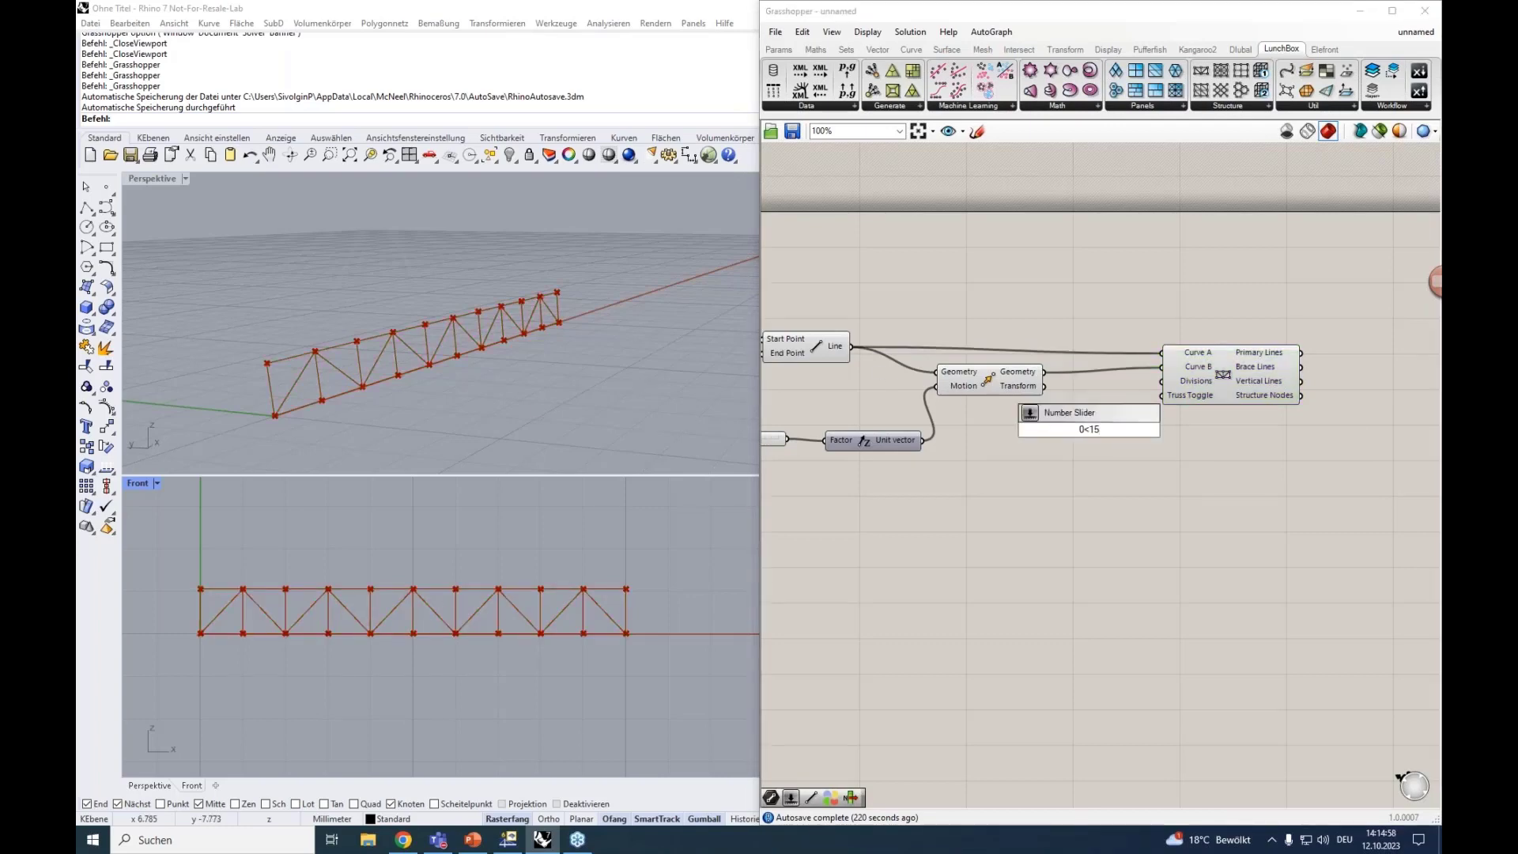
key(Return)
drag(1164, 429, 1160, 381)
mouse_move(1085, 430)
mouse_down()
mouse_move(1138, 436)
mouse_move(1067, 430)
mouse_up()
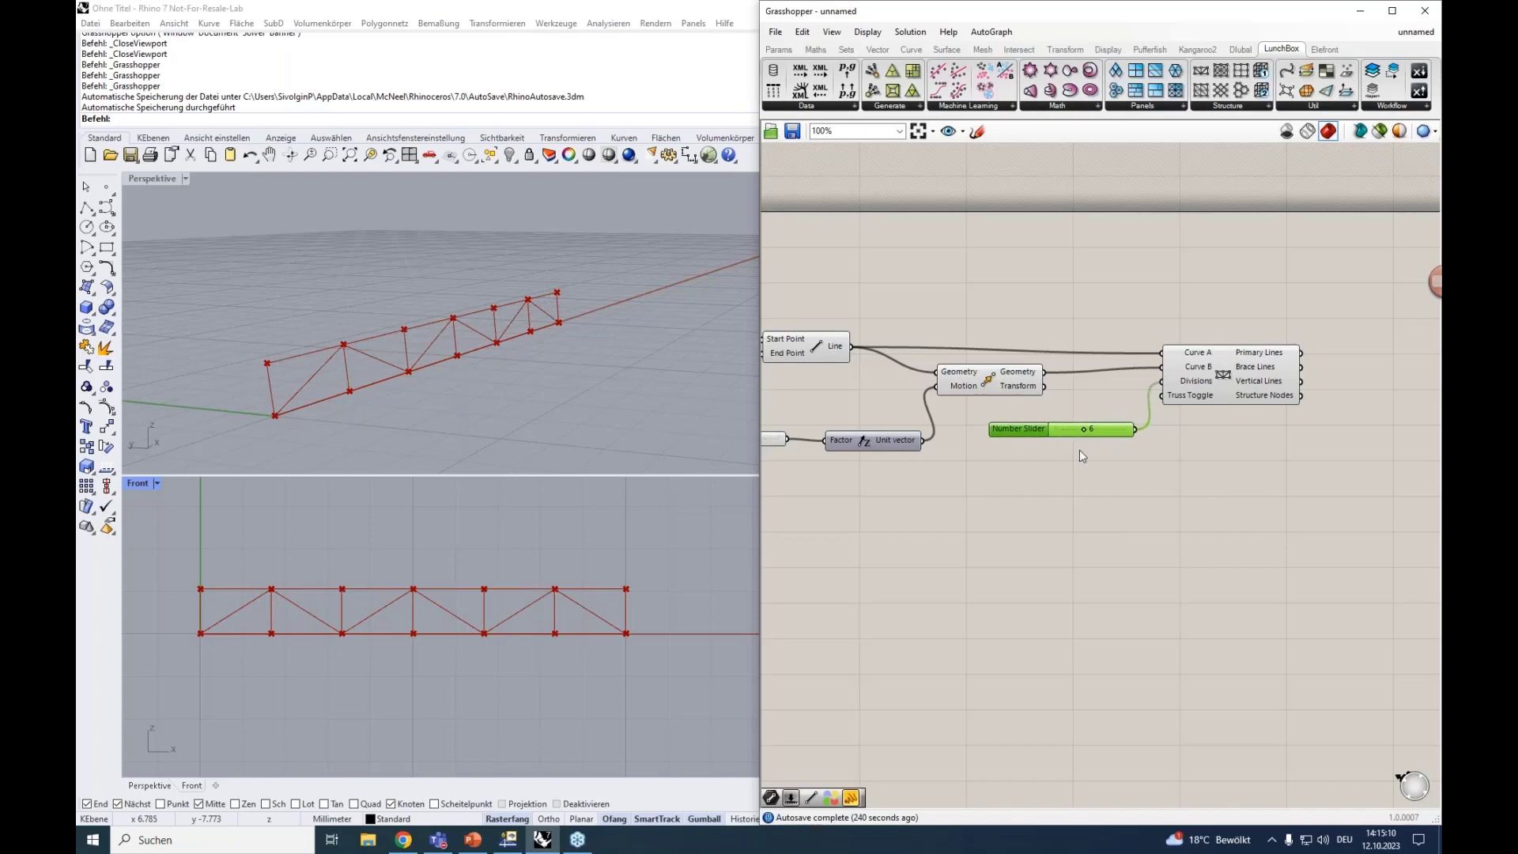
Step: Add a Line parameter container beside the 2D Truss outputs and duplicate it twice below
right_drag(1093, 467, 940, 510)
scroll(1155, 408, up, 1)
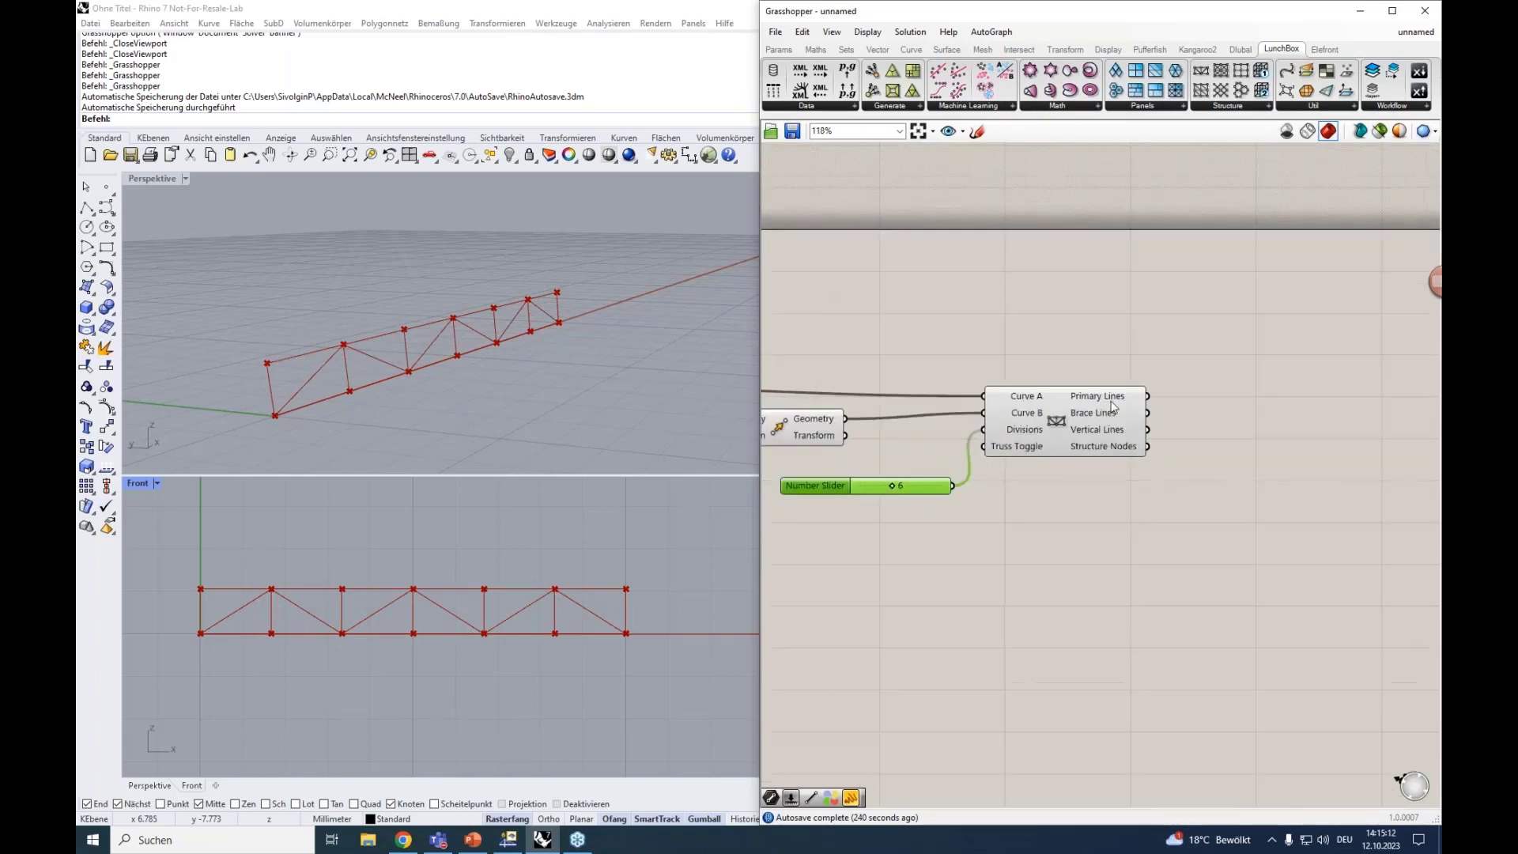
click(1091, 431)
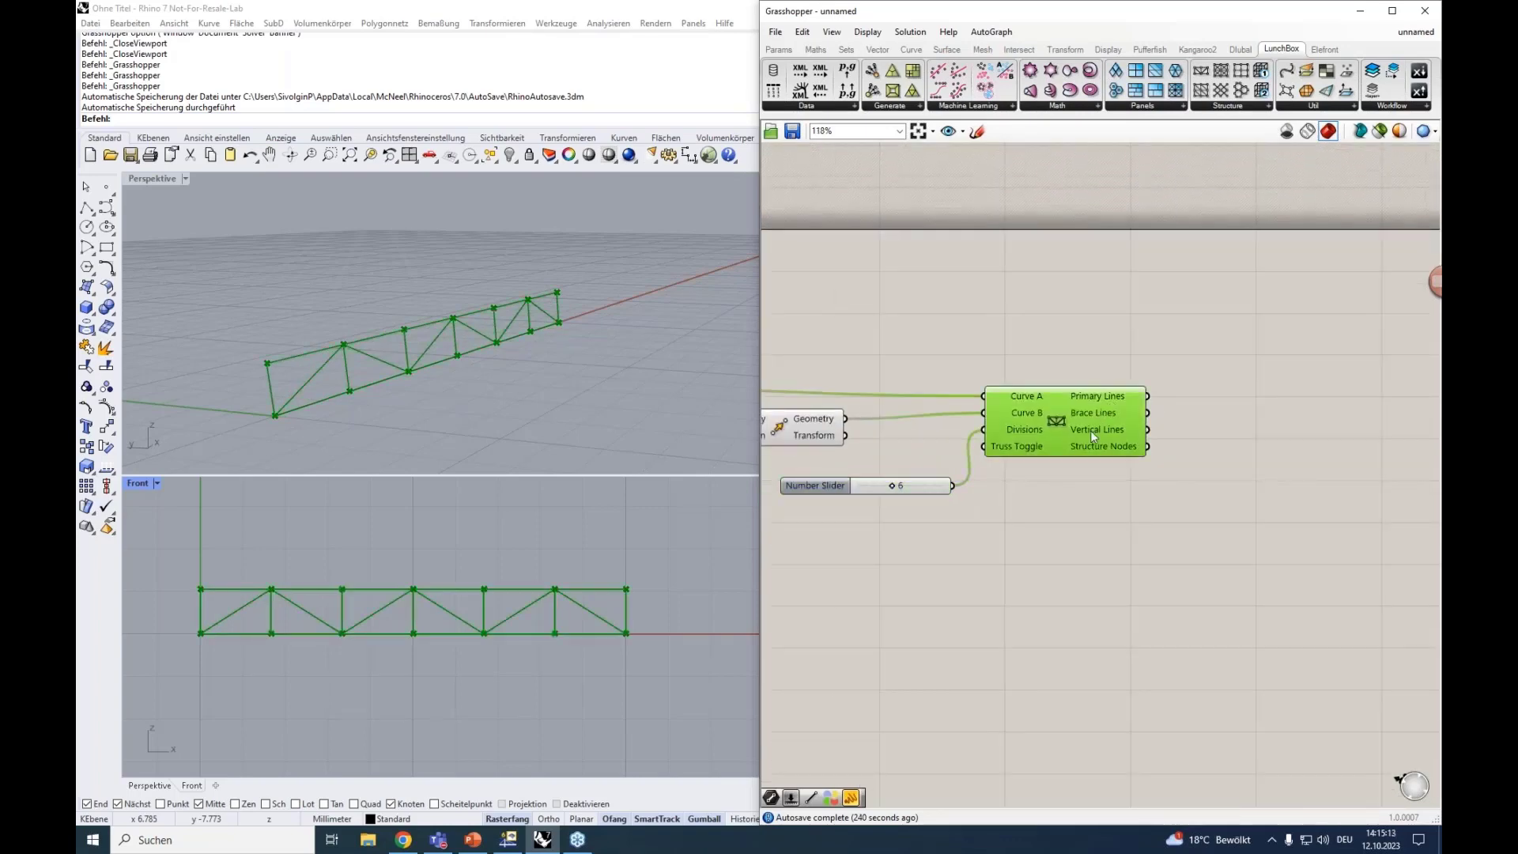
double_click(1234, 401)
text(line)
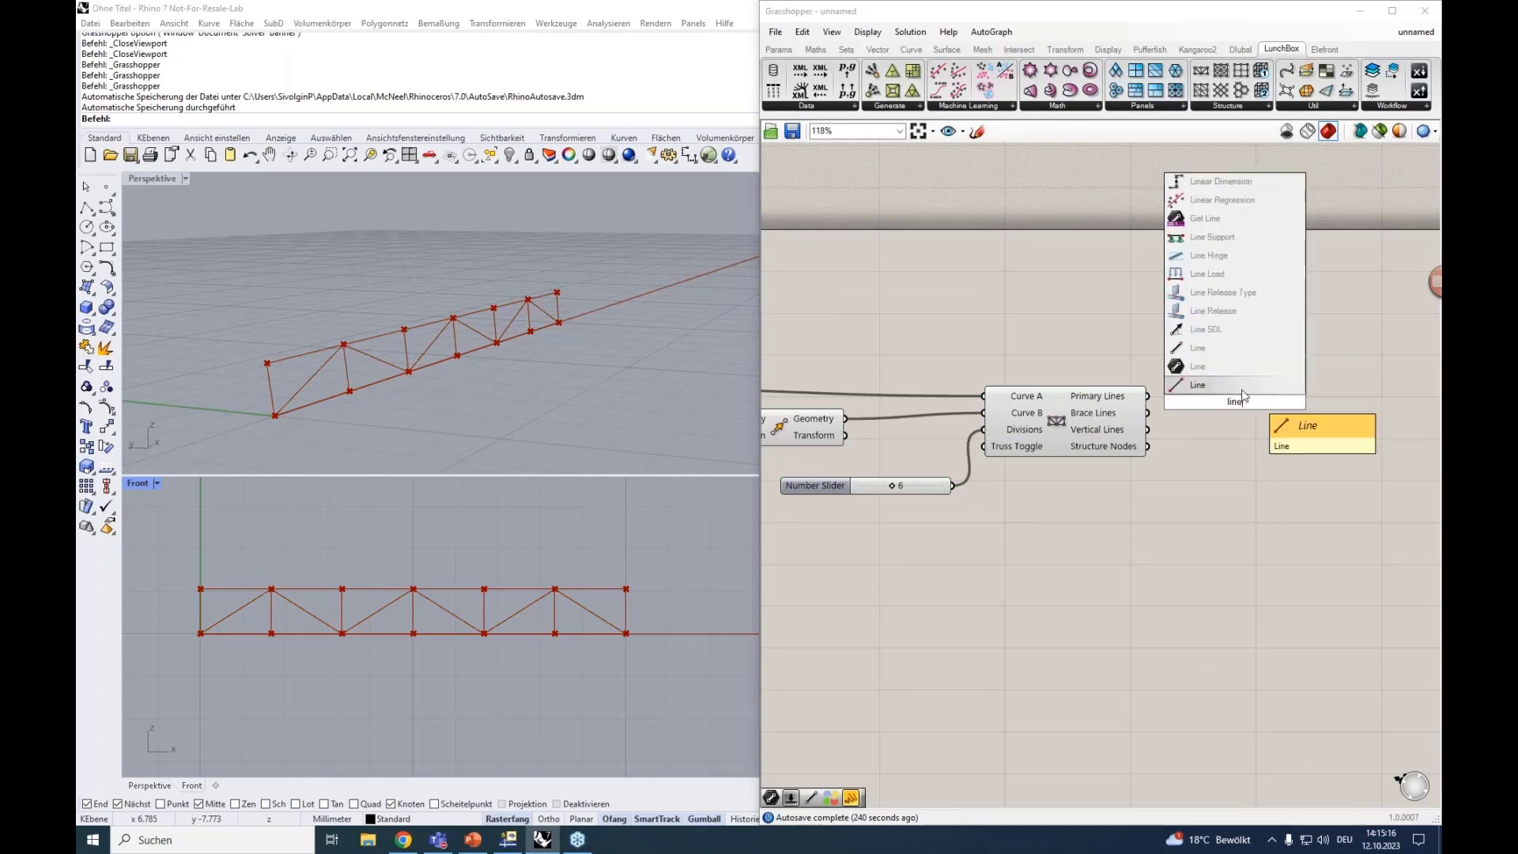
click(1215, 367)
alt+drag(1231, 401, 1231, 481)
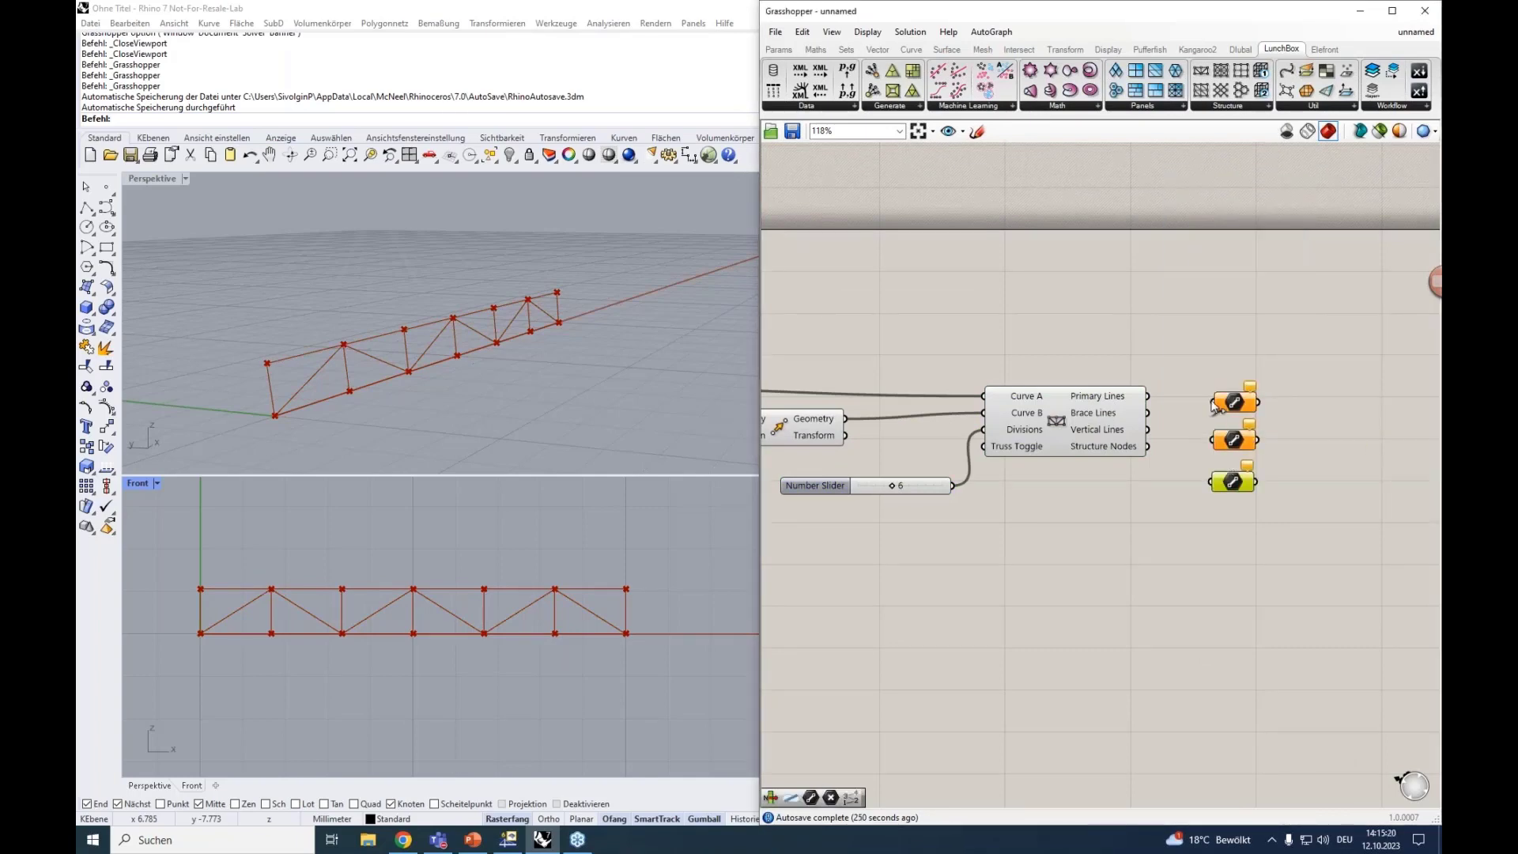
Step: Connect Primary Lines, Brace Lines and Vertical Lines to the three Line containers, selecting each one to highlight its members
drag(1147, 396, 1212, 402)
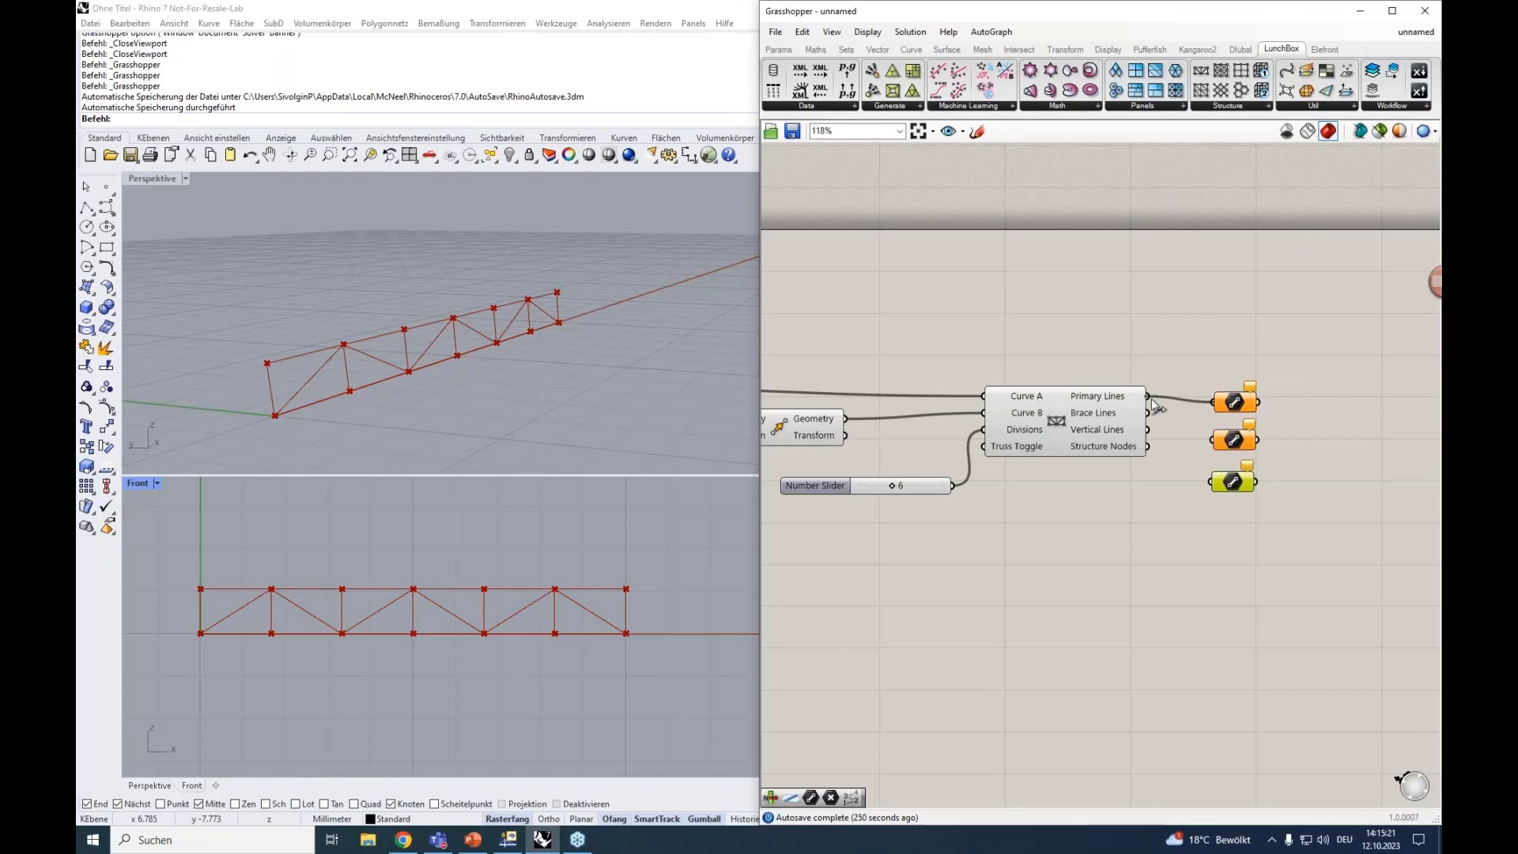
click(1230, 404)
right_drag(1216, 350, 1204, 344)
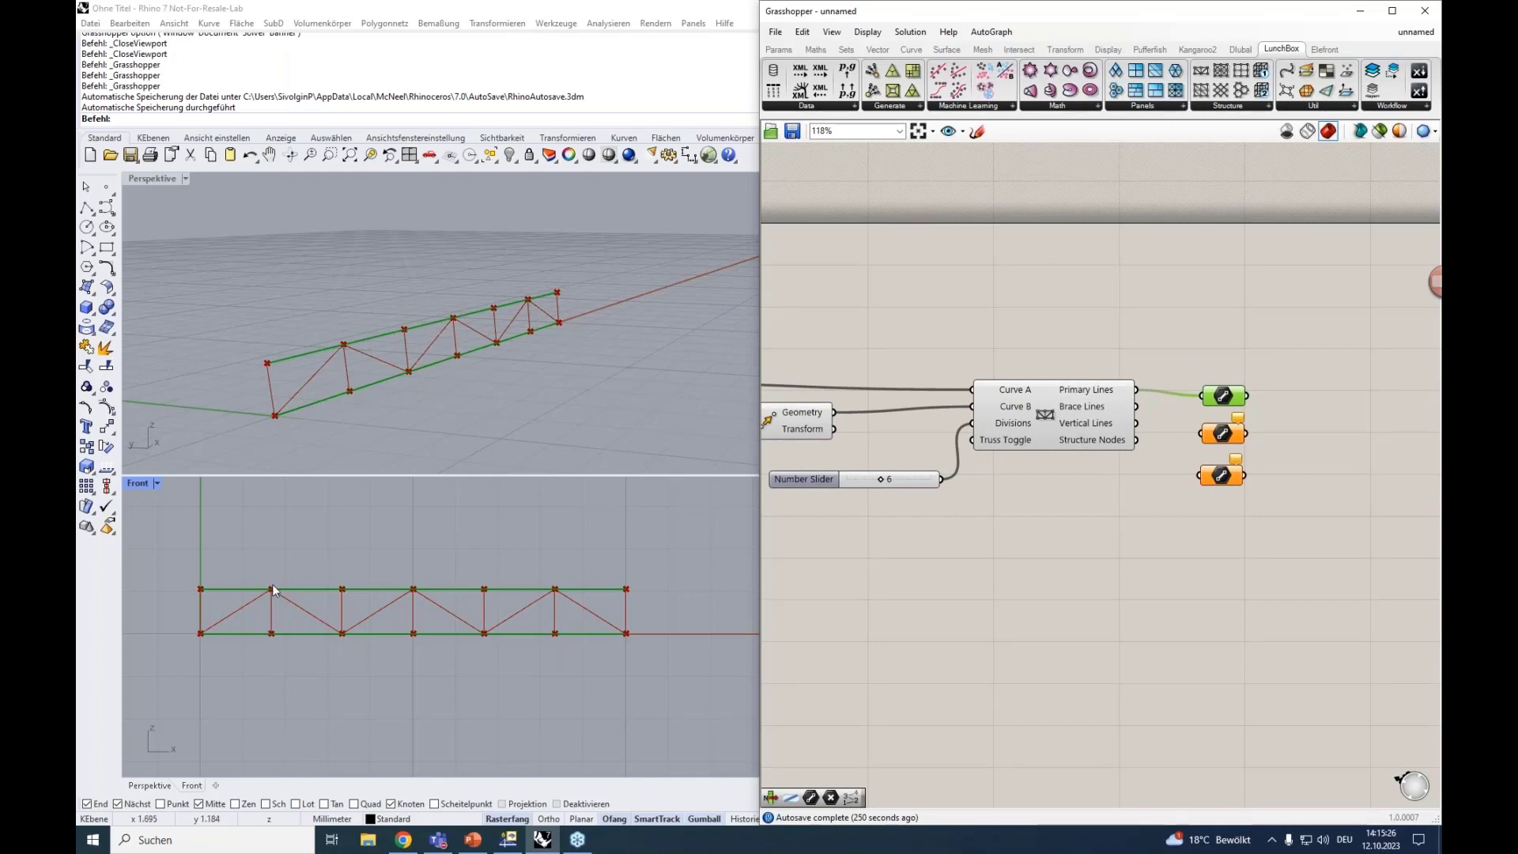
drag(1136, 407, 1202, 433)
click(1218, 439)
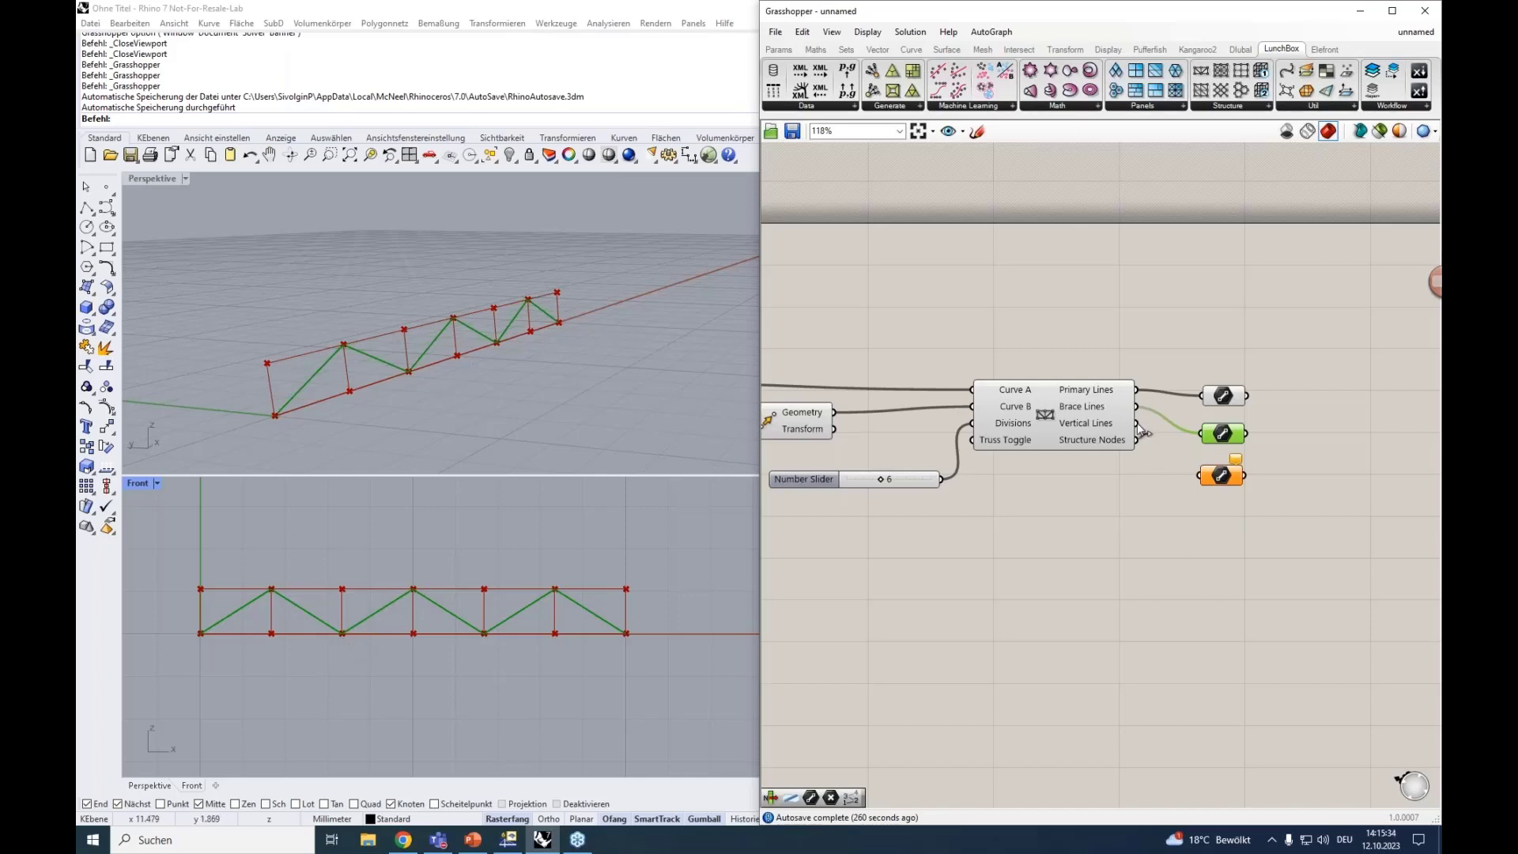
drag(1136, 423, 1200, 475)
click(1216, 478)
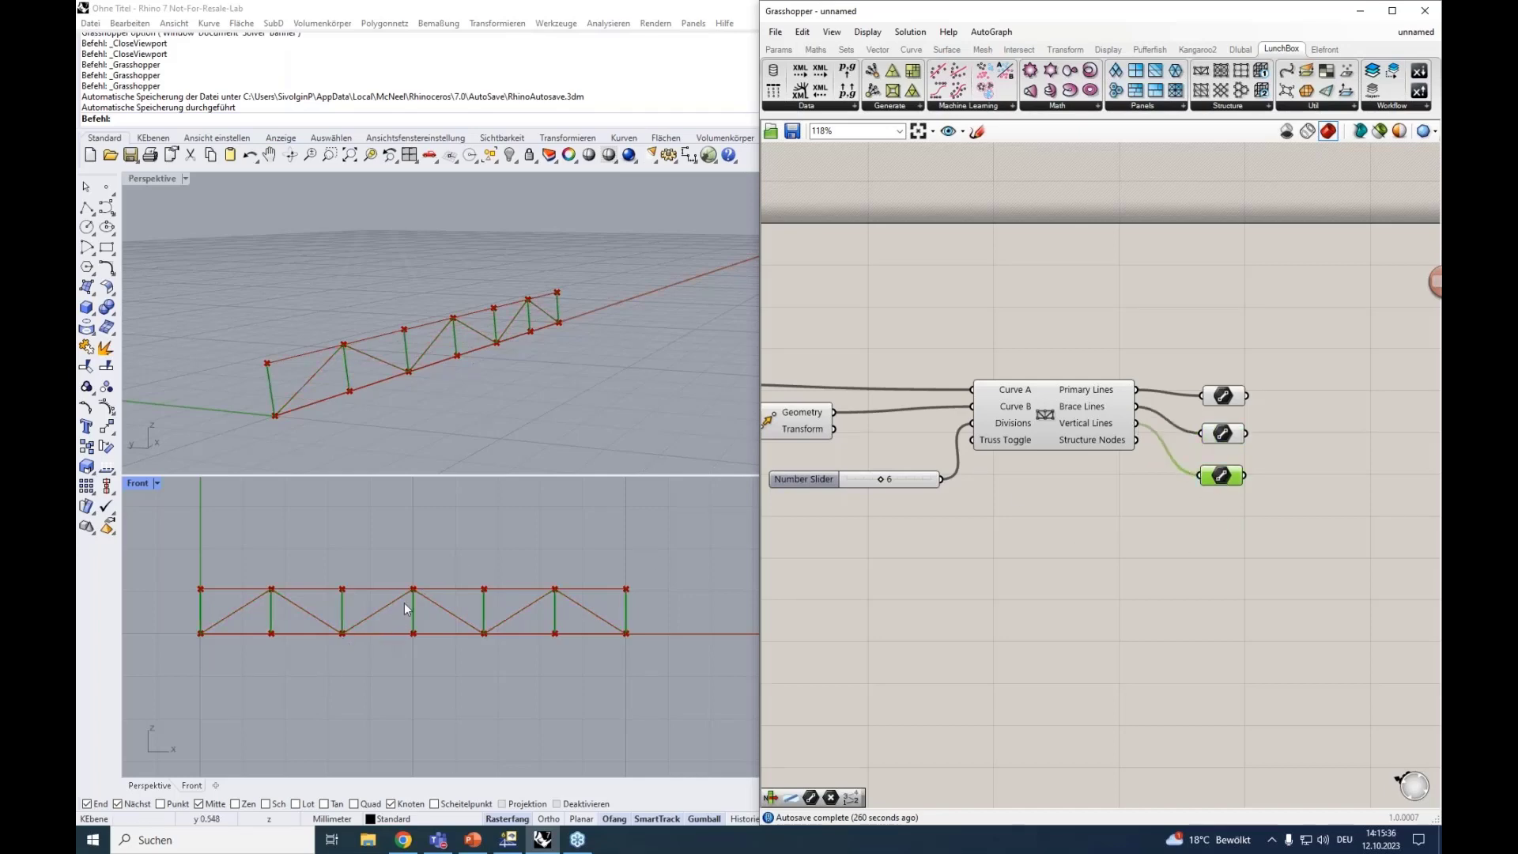
Step: Add a Point parameter container below the Line containers and feed it with the truss Structure Nodes
double_click(1215, 526)
text(point)
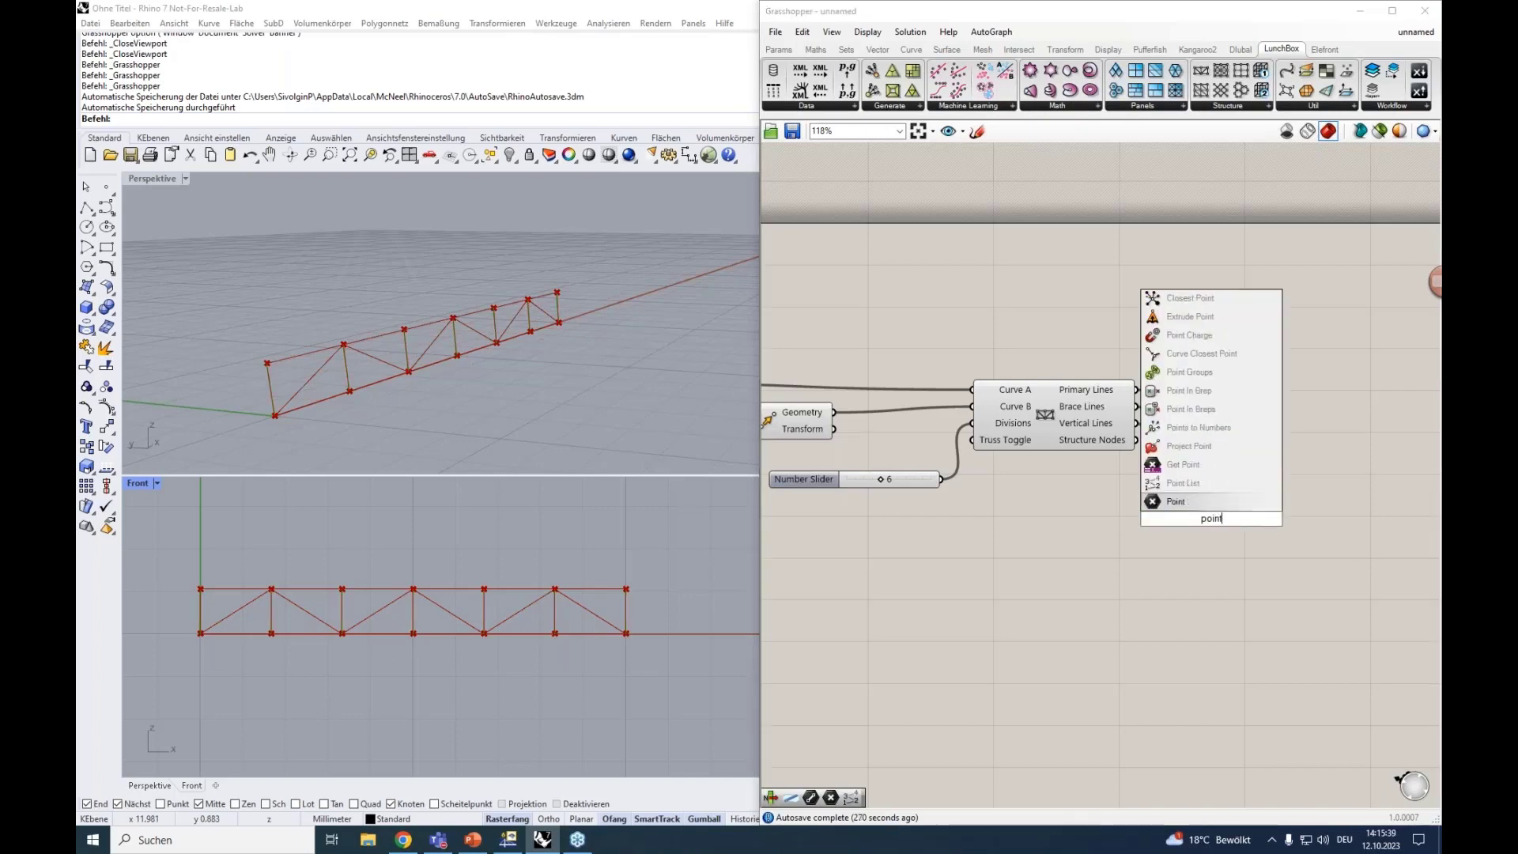
click(1178, 501)
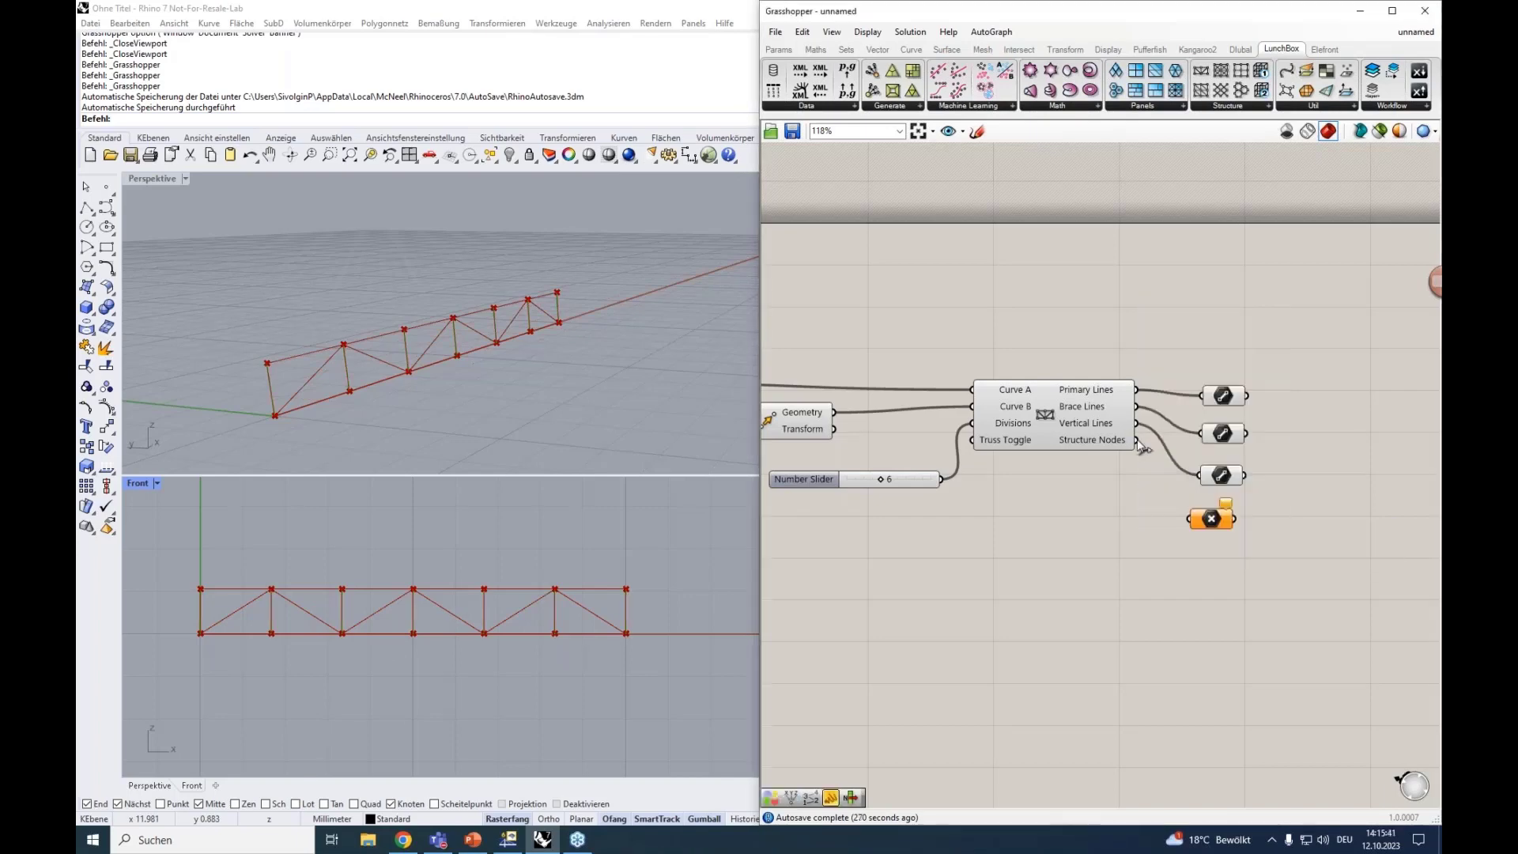
drag(1136, 439, 1189, 519)
click(1207, 532)
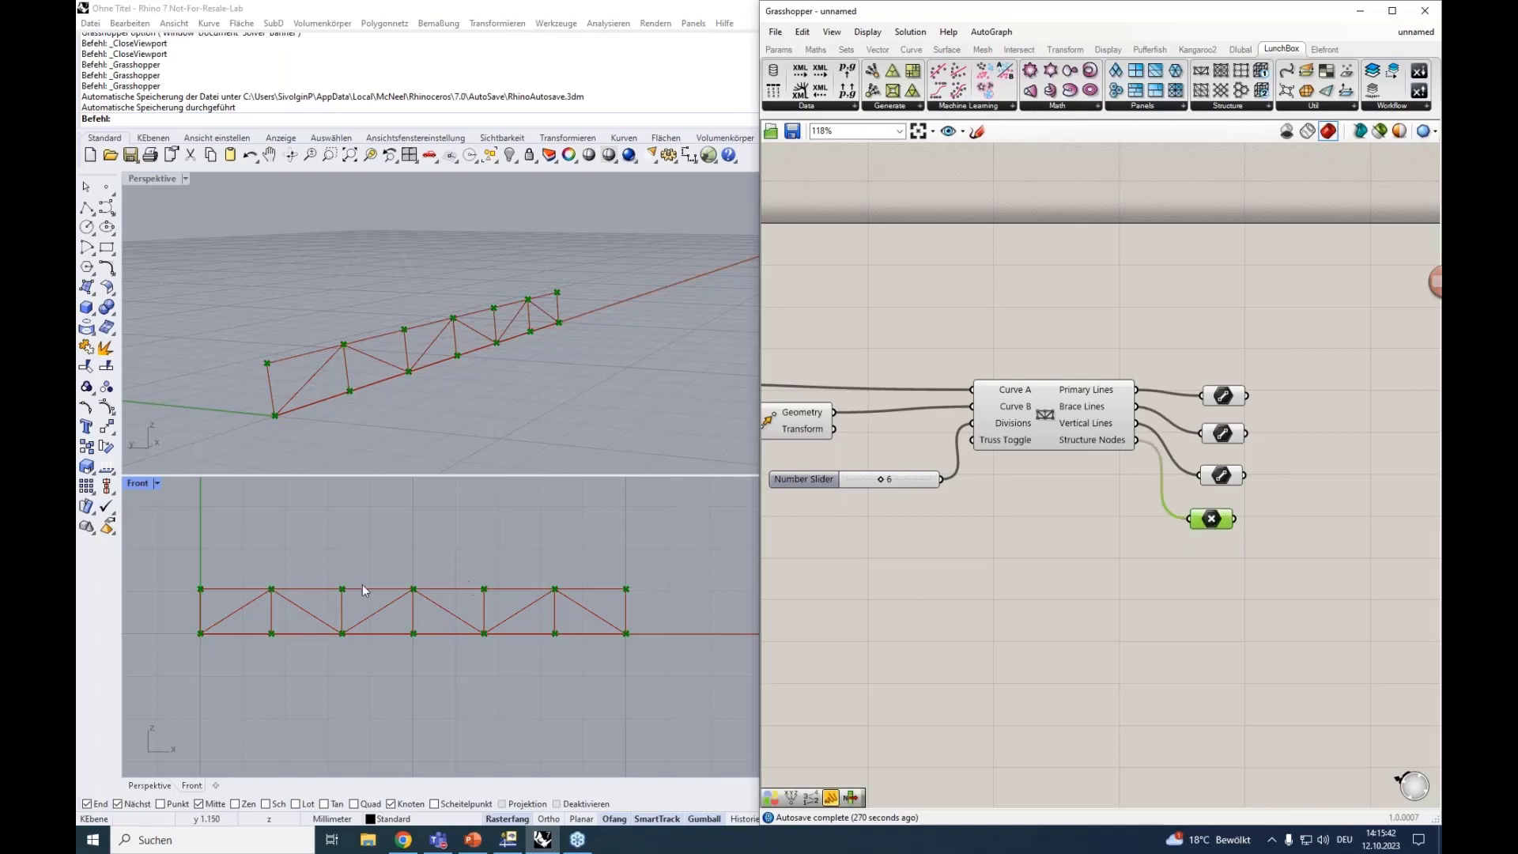
Step: Align and evenly space the three Line containers and the Point container, and move the column beside the truss outputs
drag(1258, 587, 1191, 368)
click(1226, 376)
click(1224, 369)
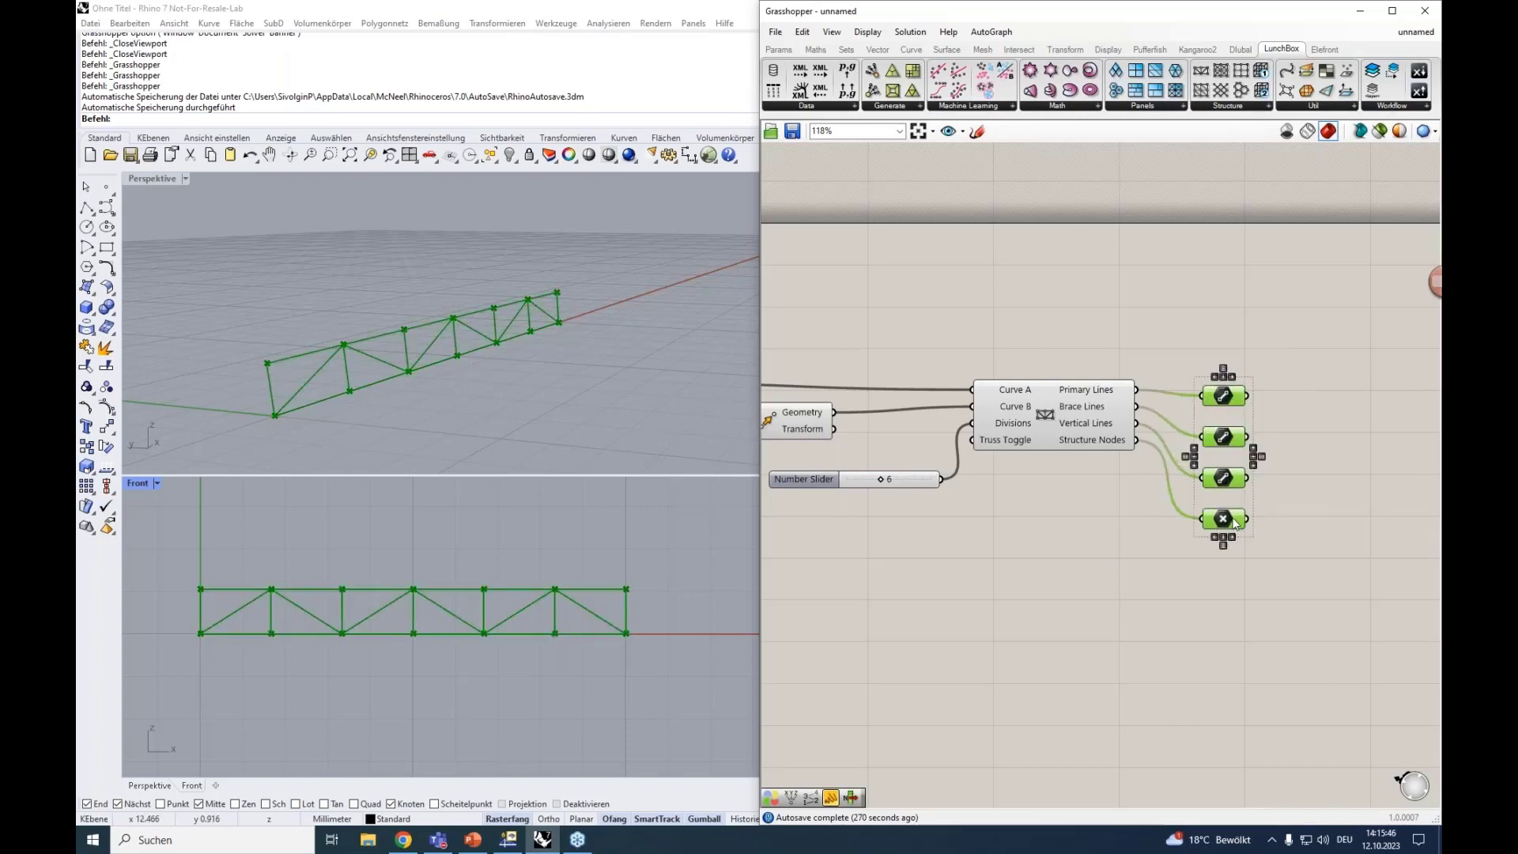
drag(1234, 523, 1220, 485)
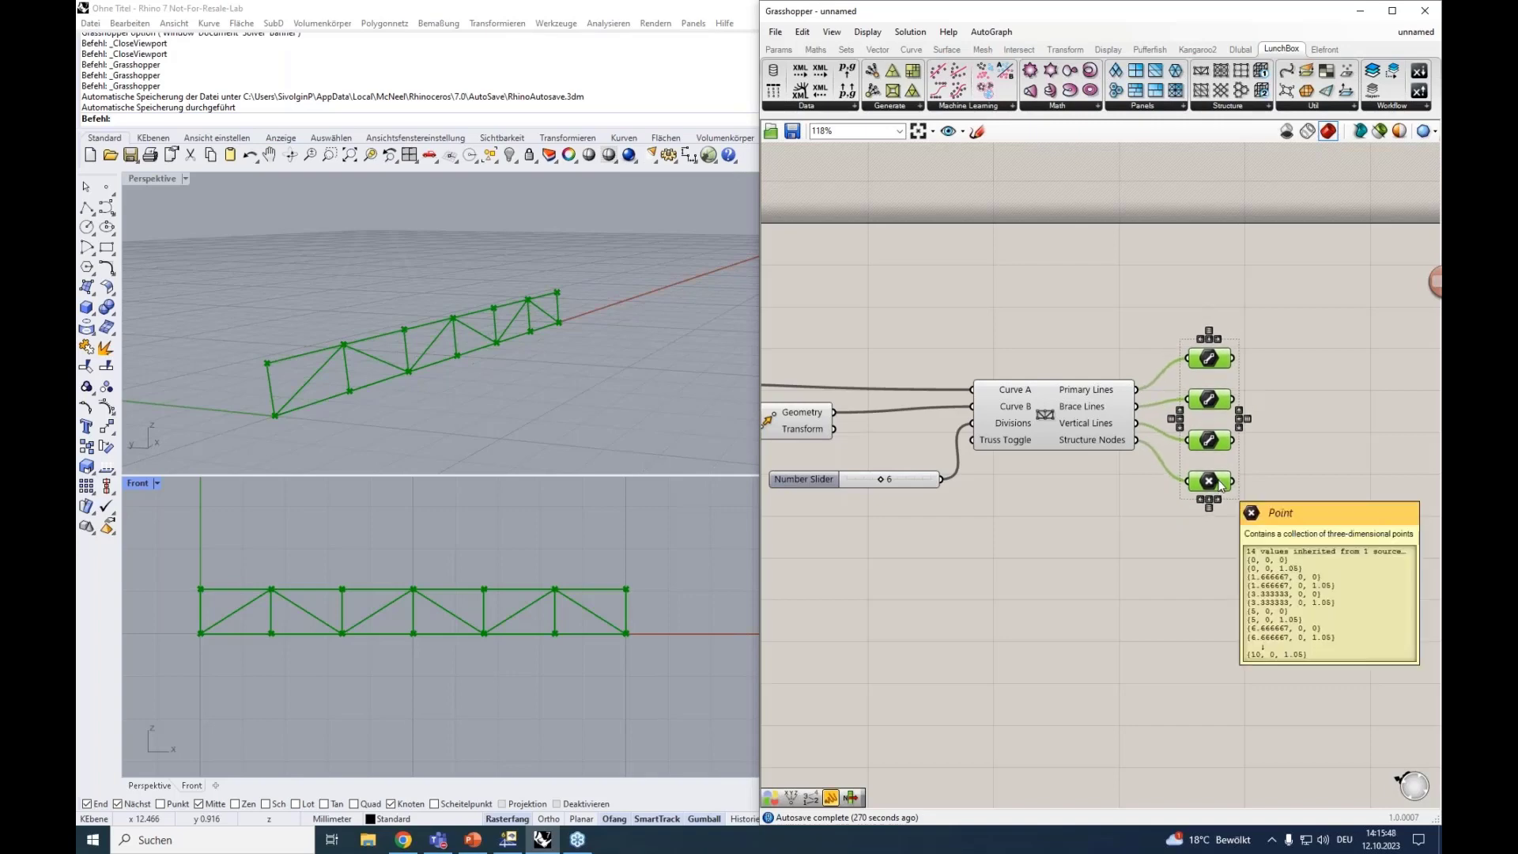
Step: Review the Dlubal components available for RFEM 6 model data and for loads
right_drag(1202, 563, 1131, 510)
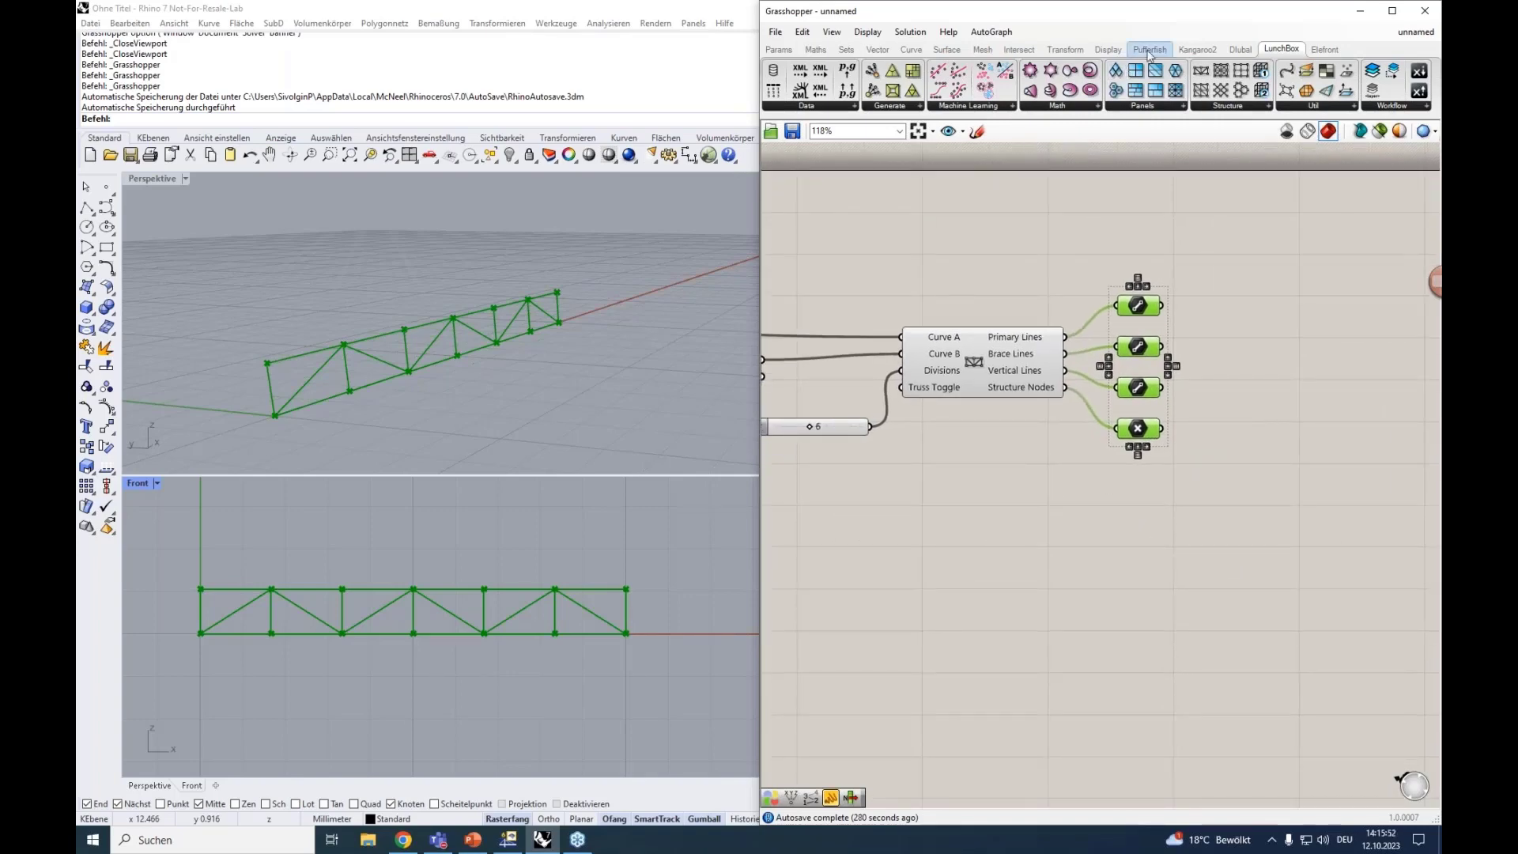
click(1241, 49)
click(1073, 108)
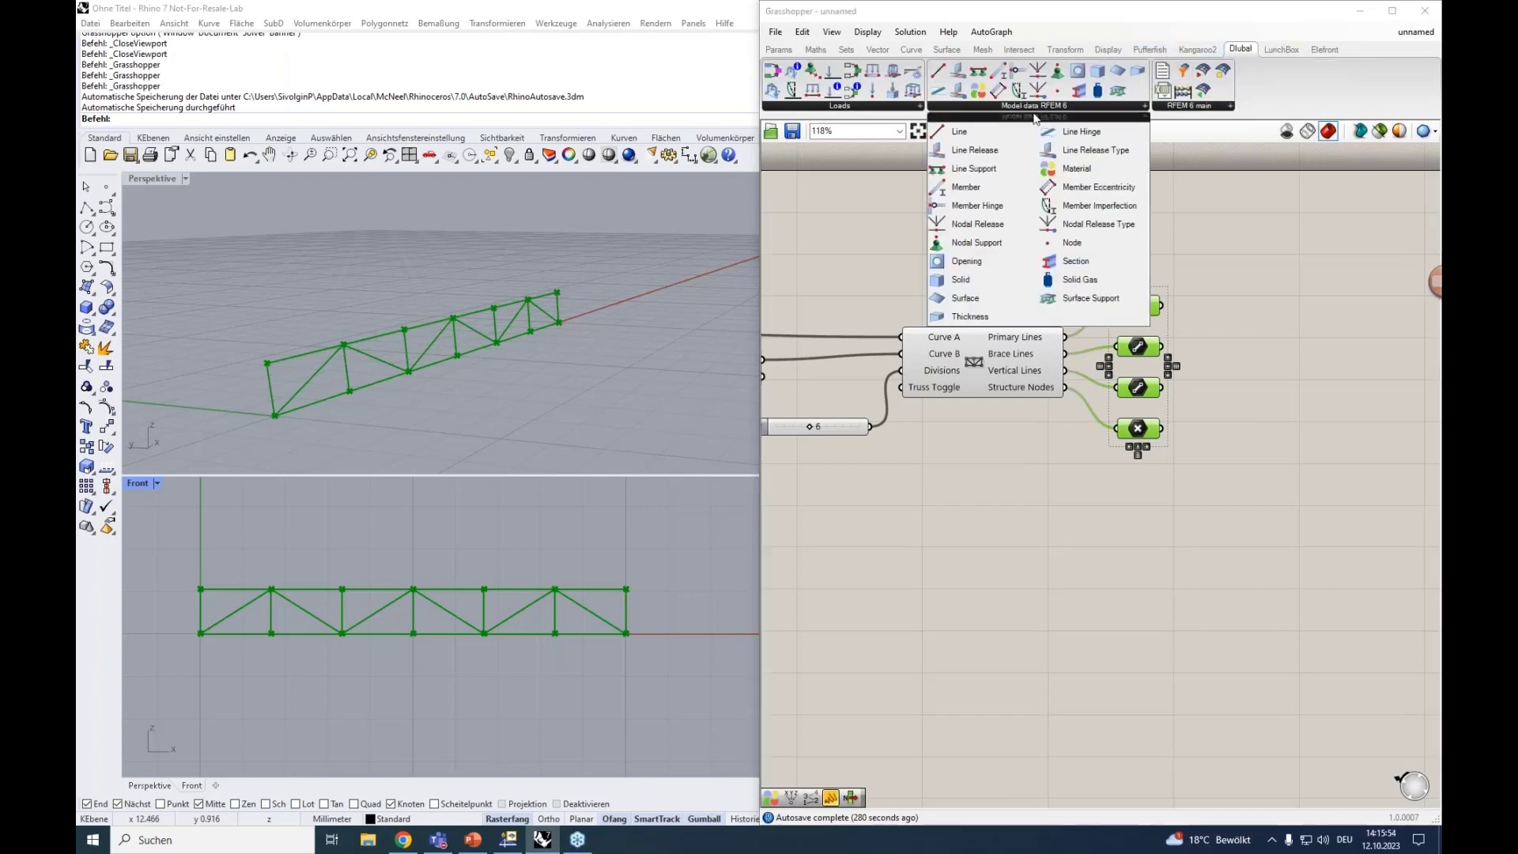
click(842, 106)
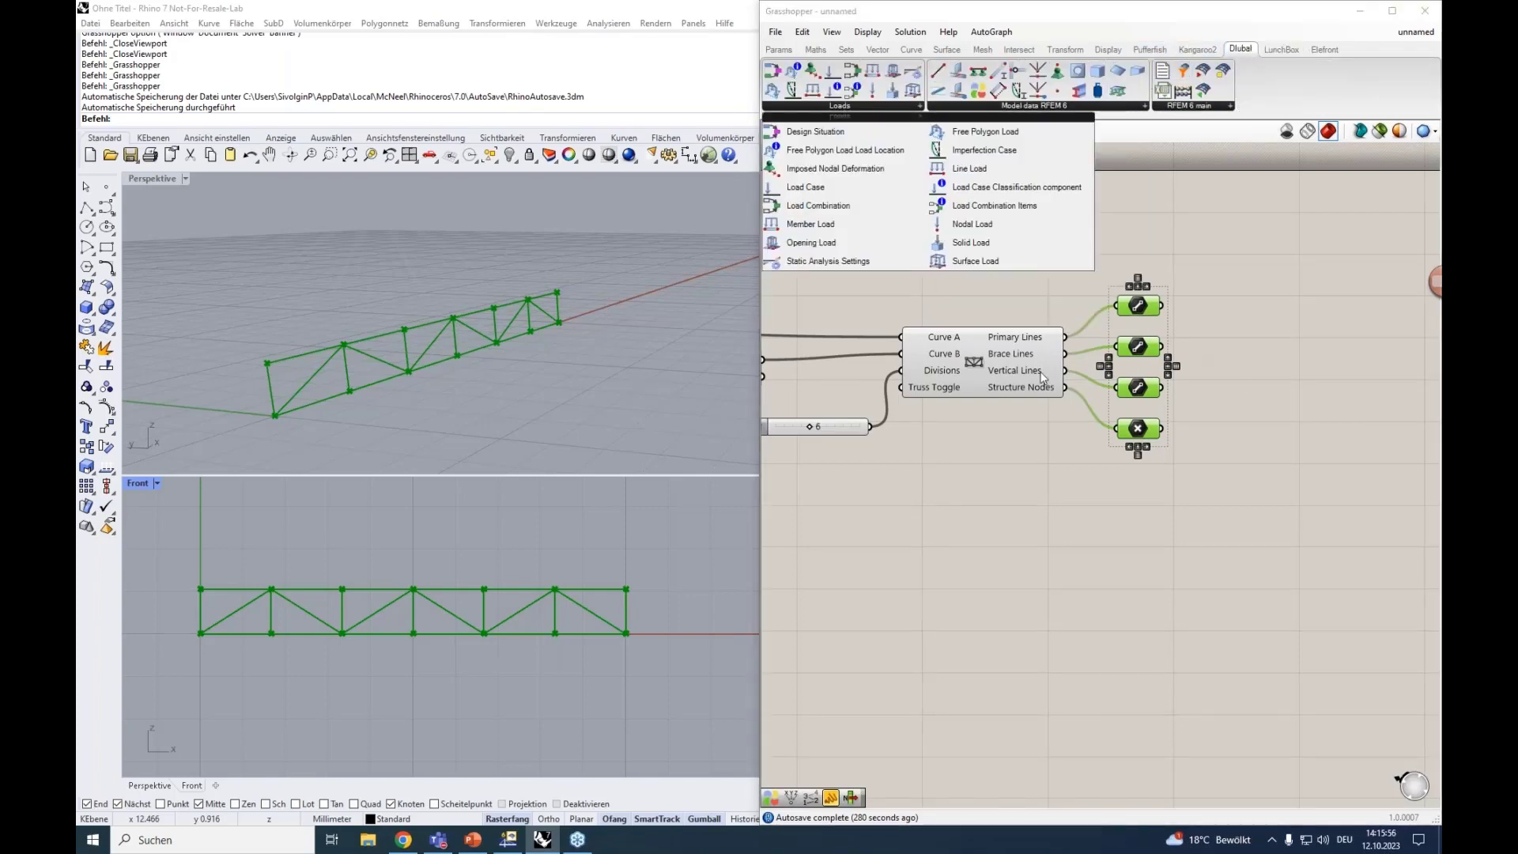
mouse_move(1042, 379)
click(1198, 216)
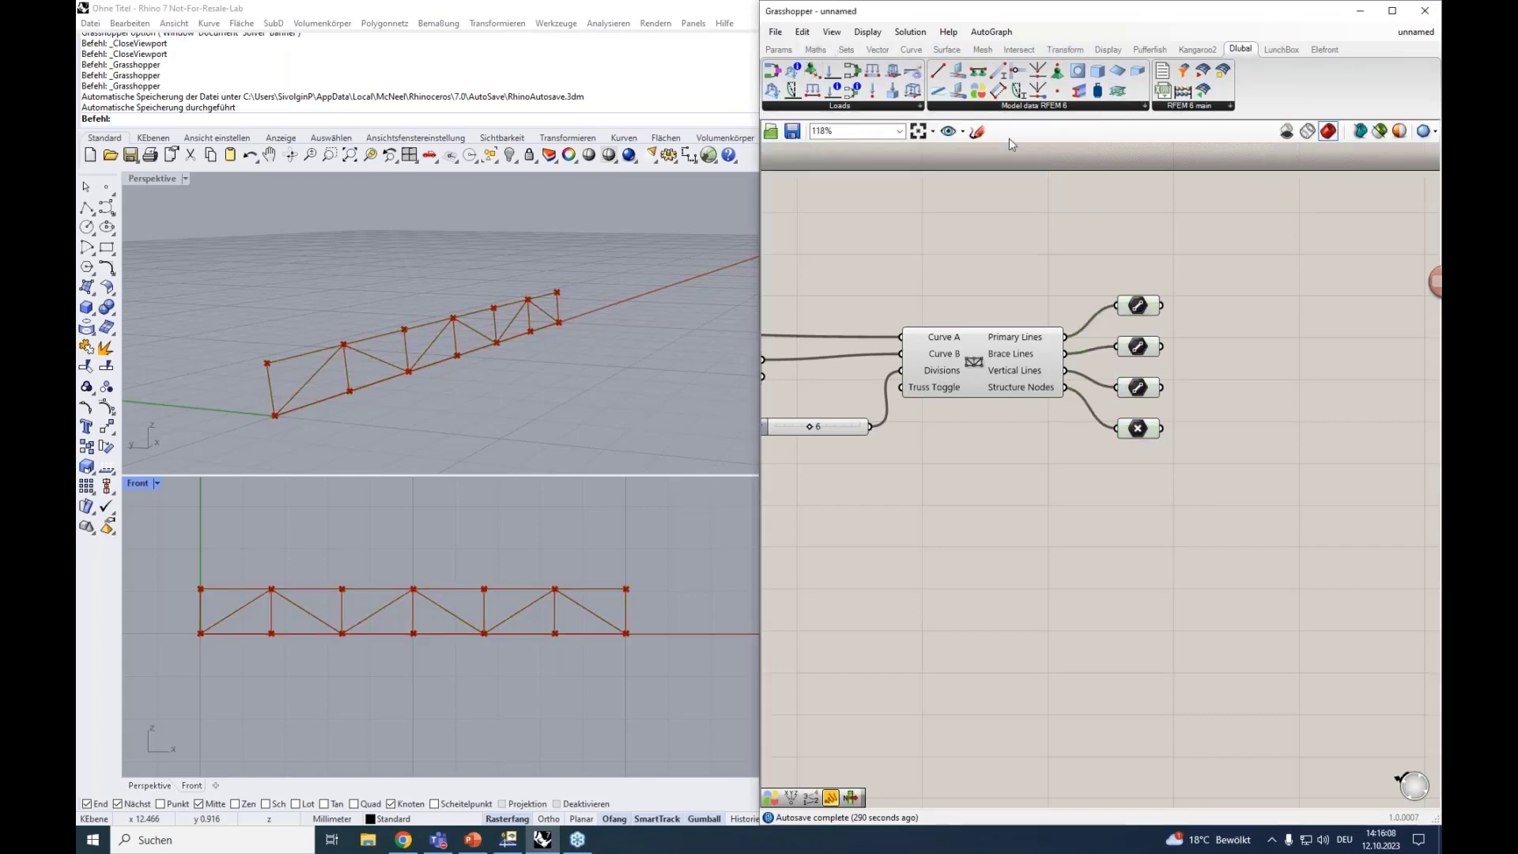
Step: Add a Dlubal RFEM 6 Material component to the canvas, placed beyond the Line and Point containers
right_drag(1098, 251, 996, 283)
click(1078, 106)
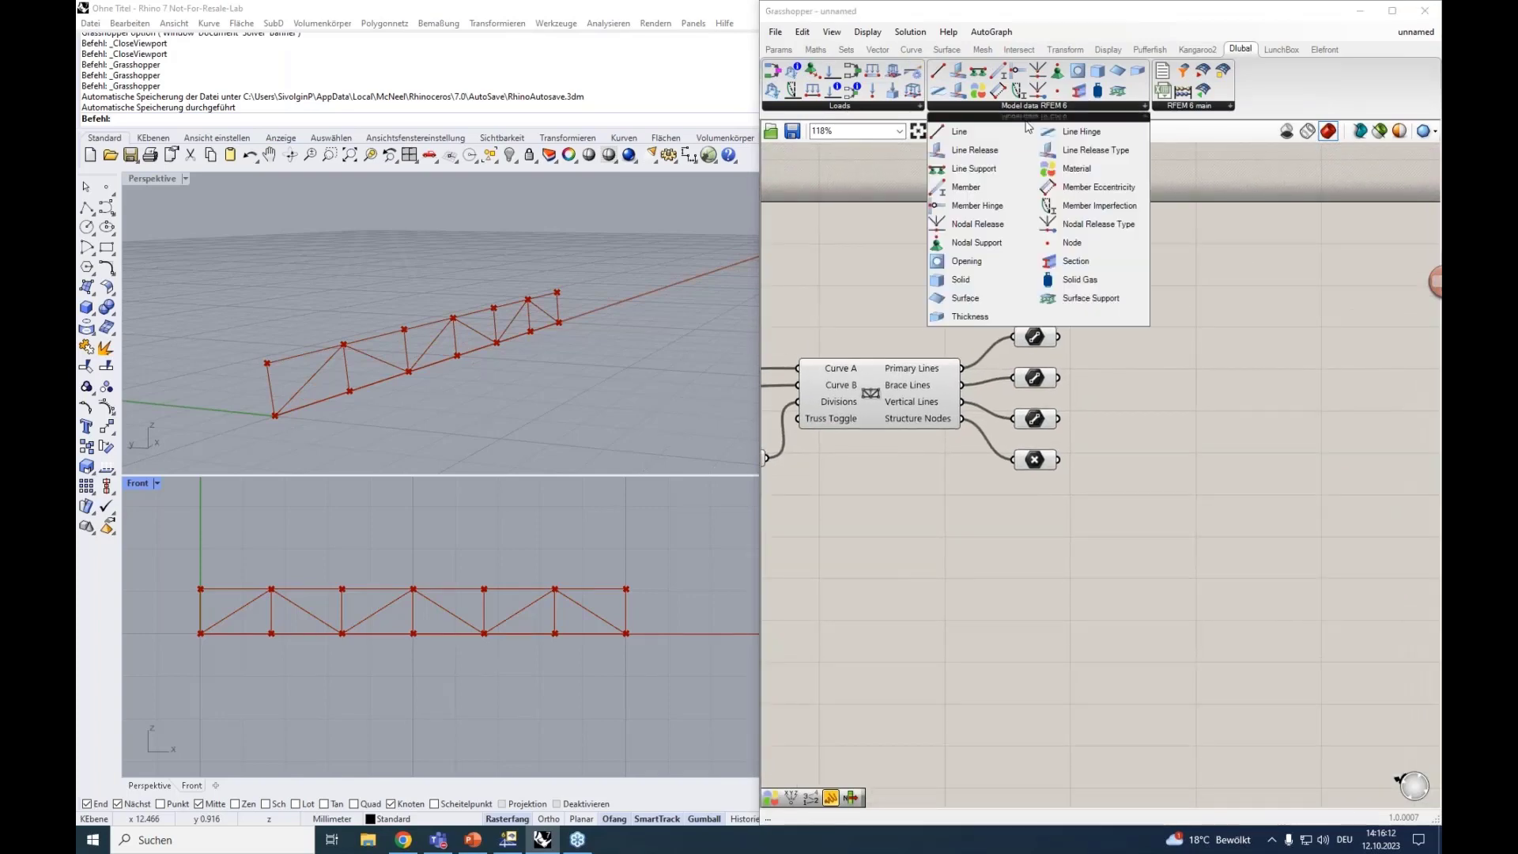
click(1075, 169)
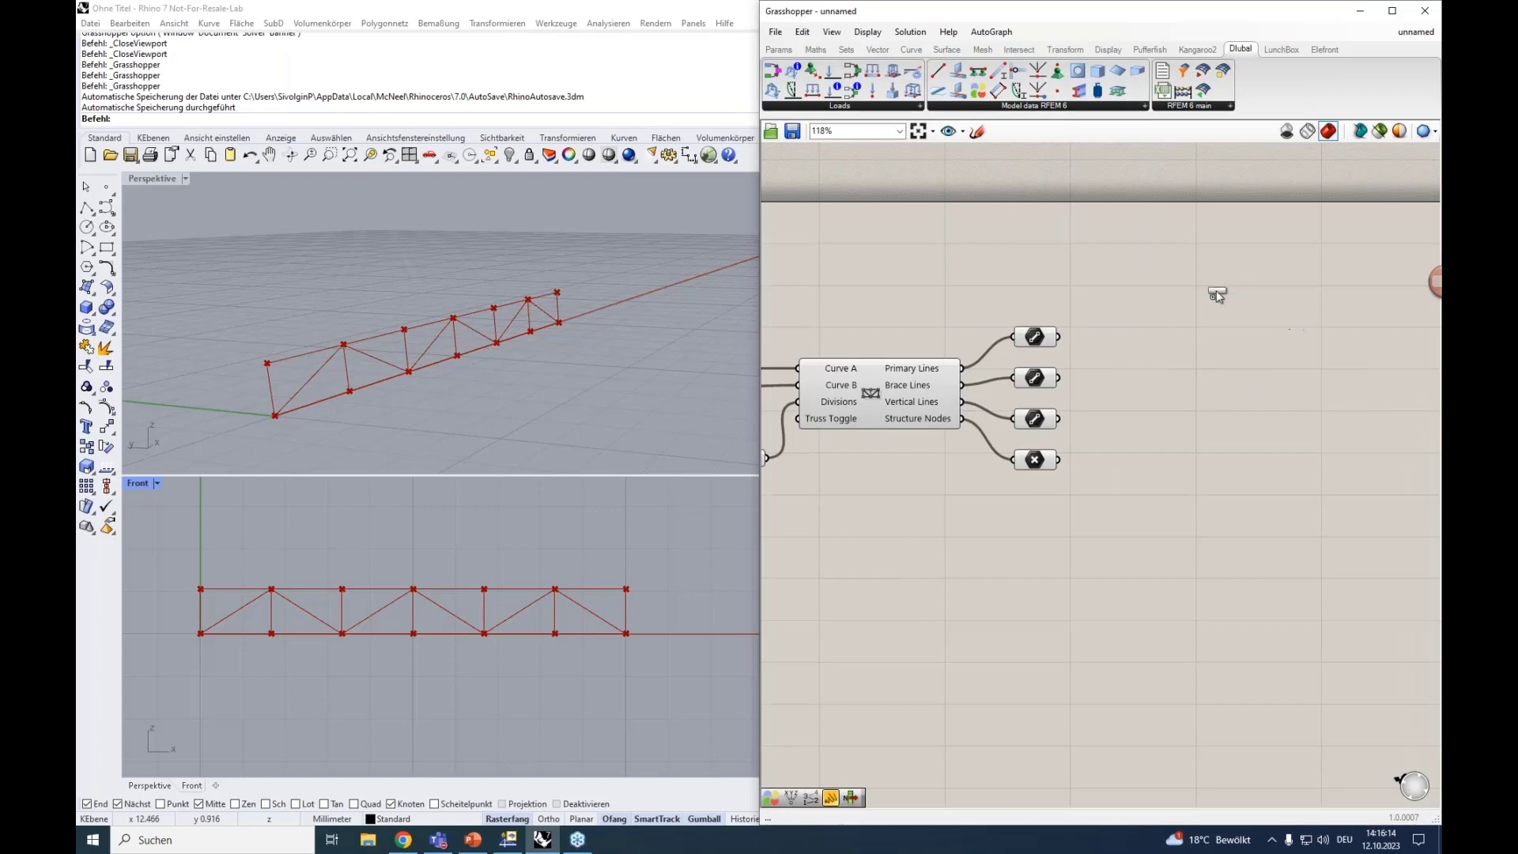
scroll(1208, 292, up, 2)
click(1222, 310)
right_drag(1202, 440, 1139, 368)
drag(1150, 209, 1218, 233)
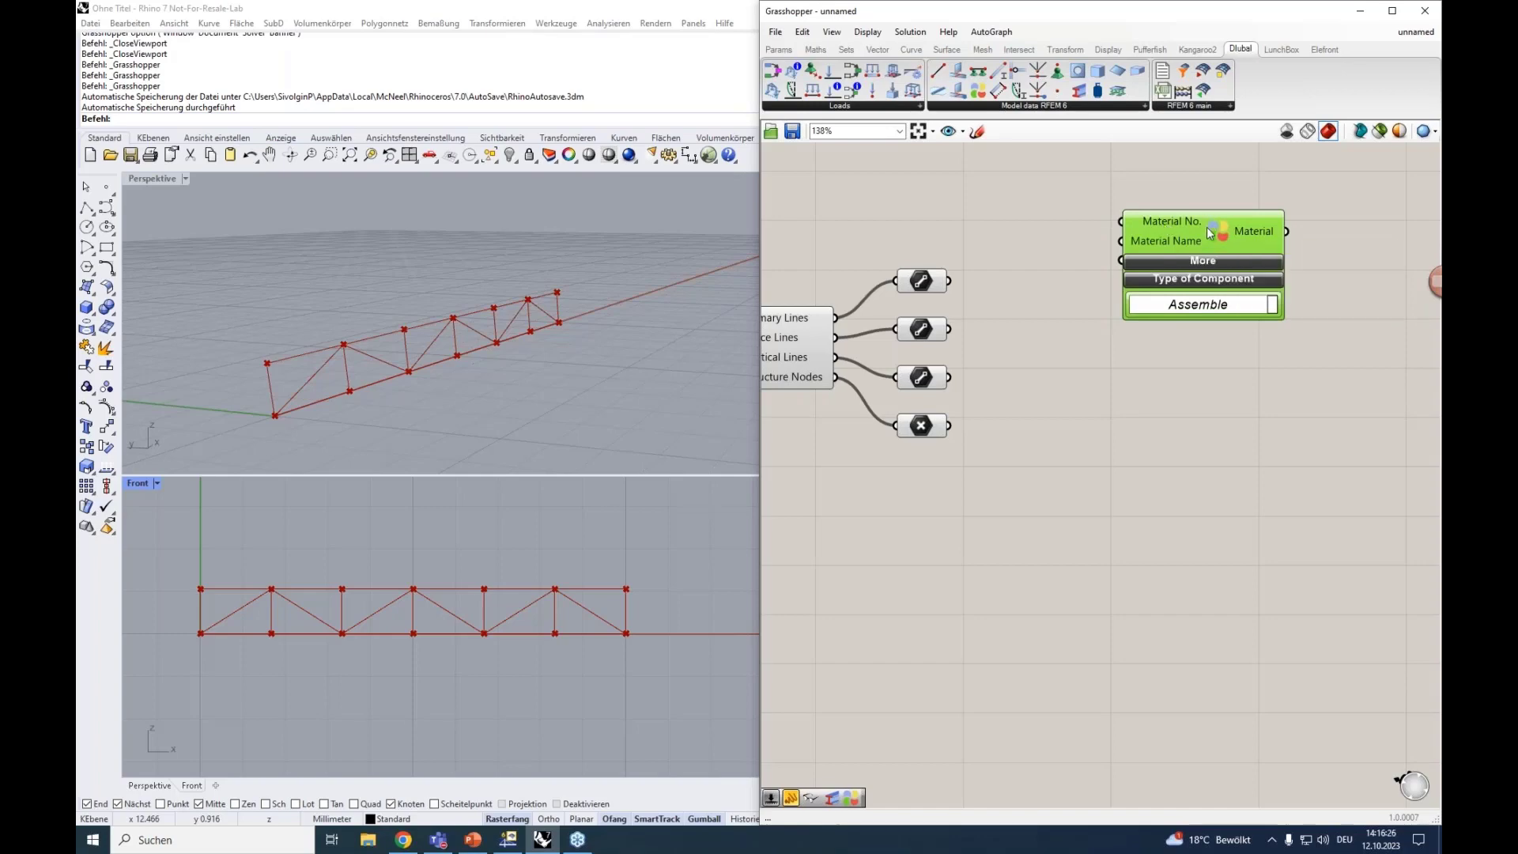
Step: Feed the Material No. input from a new number slider with value 1 and line it up beside the component
double_click(1028, 218)
text(1)
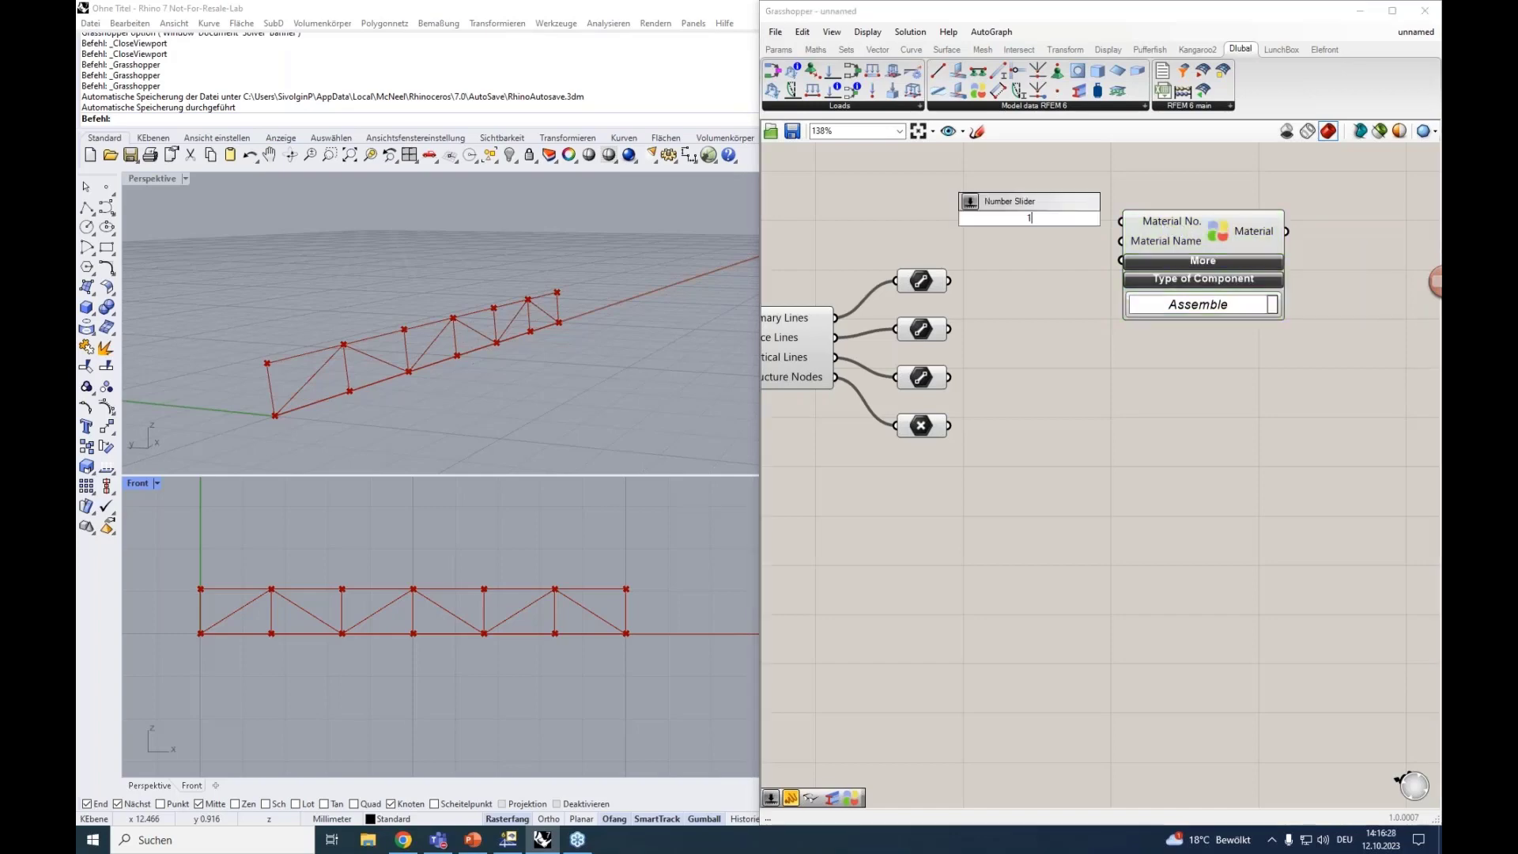
key(Return)
drag(1058, 225, 1208, 241)
drag(1011, 221, 1058, 224)
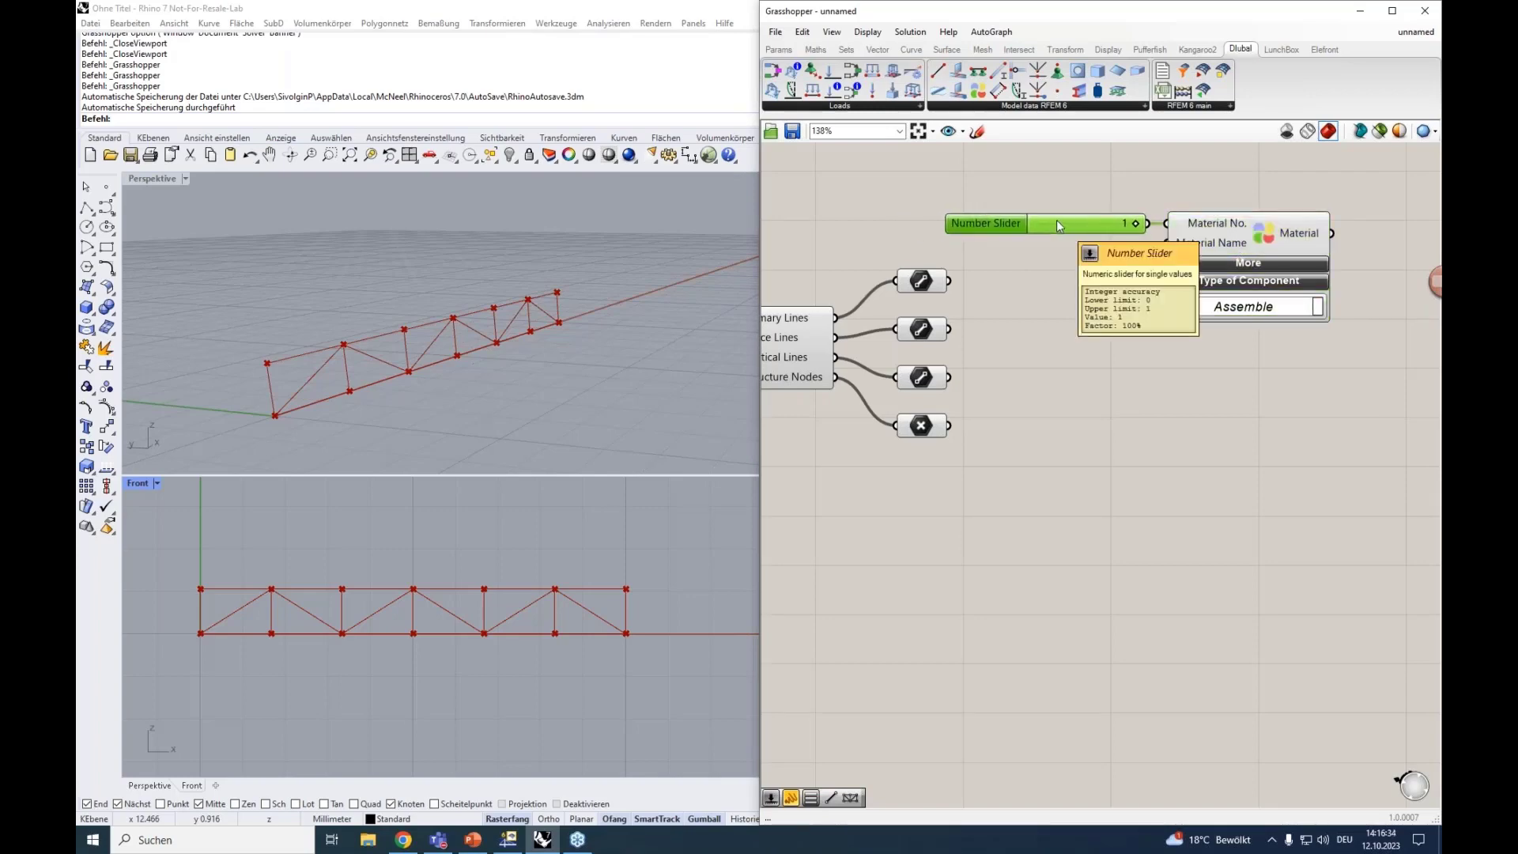
Step: Feed the Material Name input from a new panel containing S235
double_click(1089, 258)
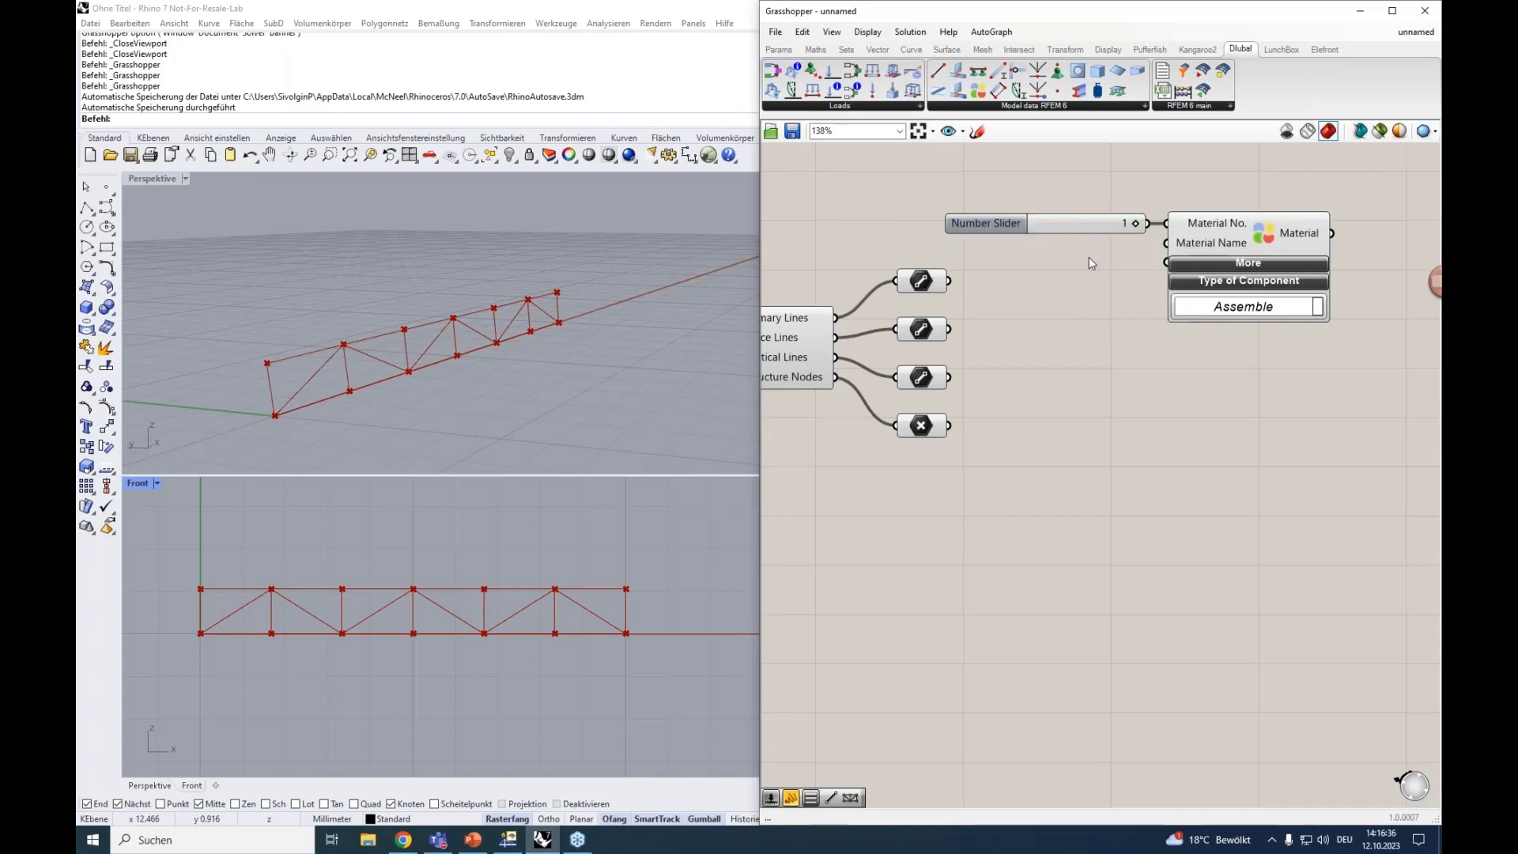
text("S235)
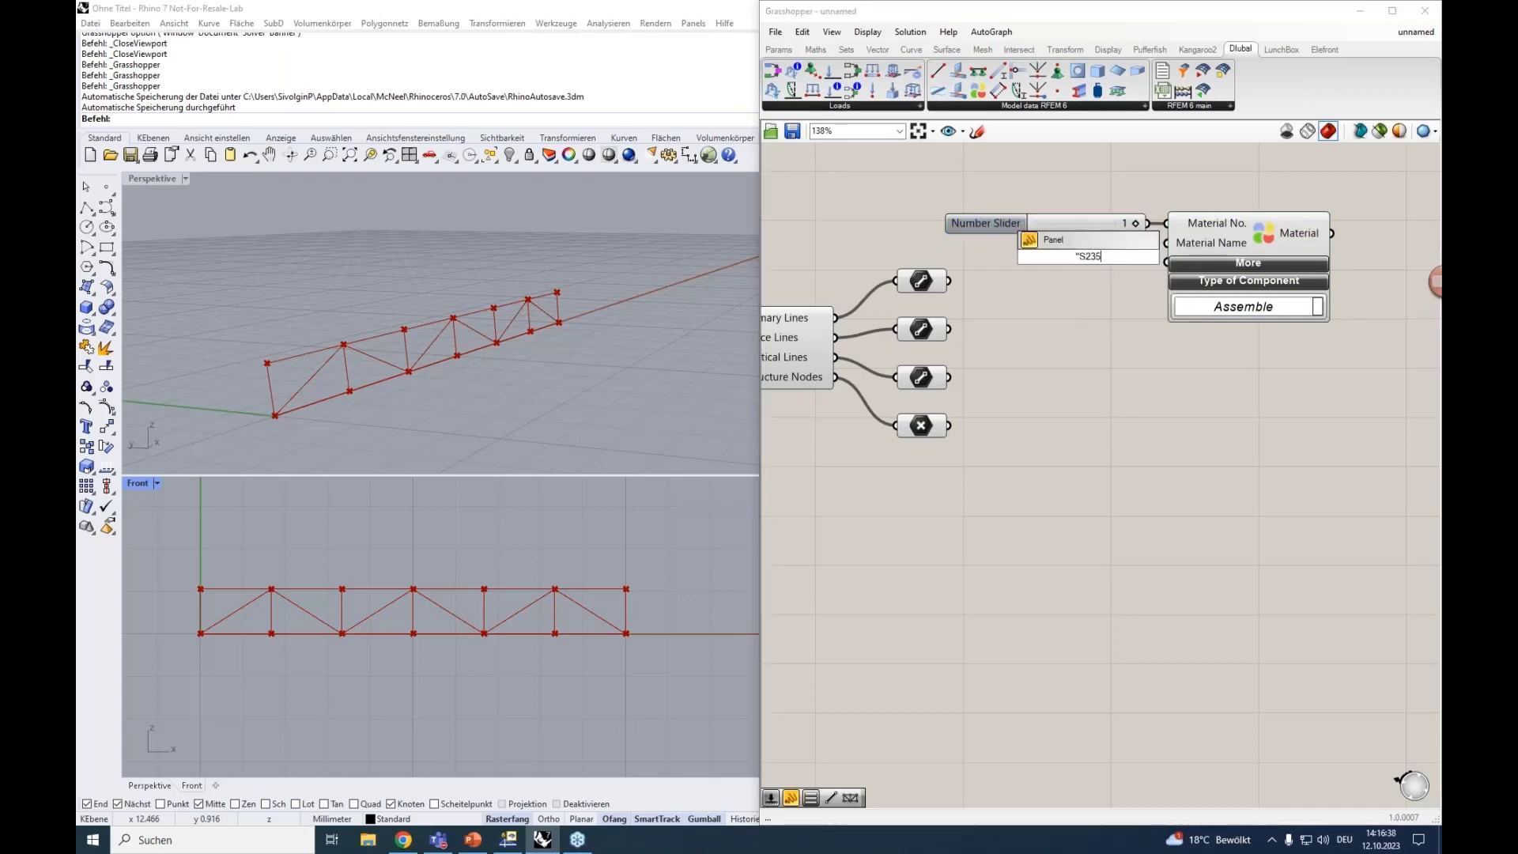
key(Return)
drag(1101, 259, 1166, 243)
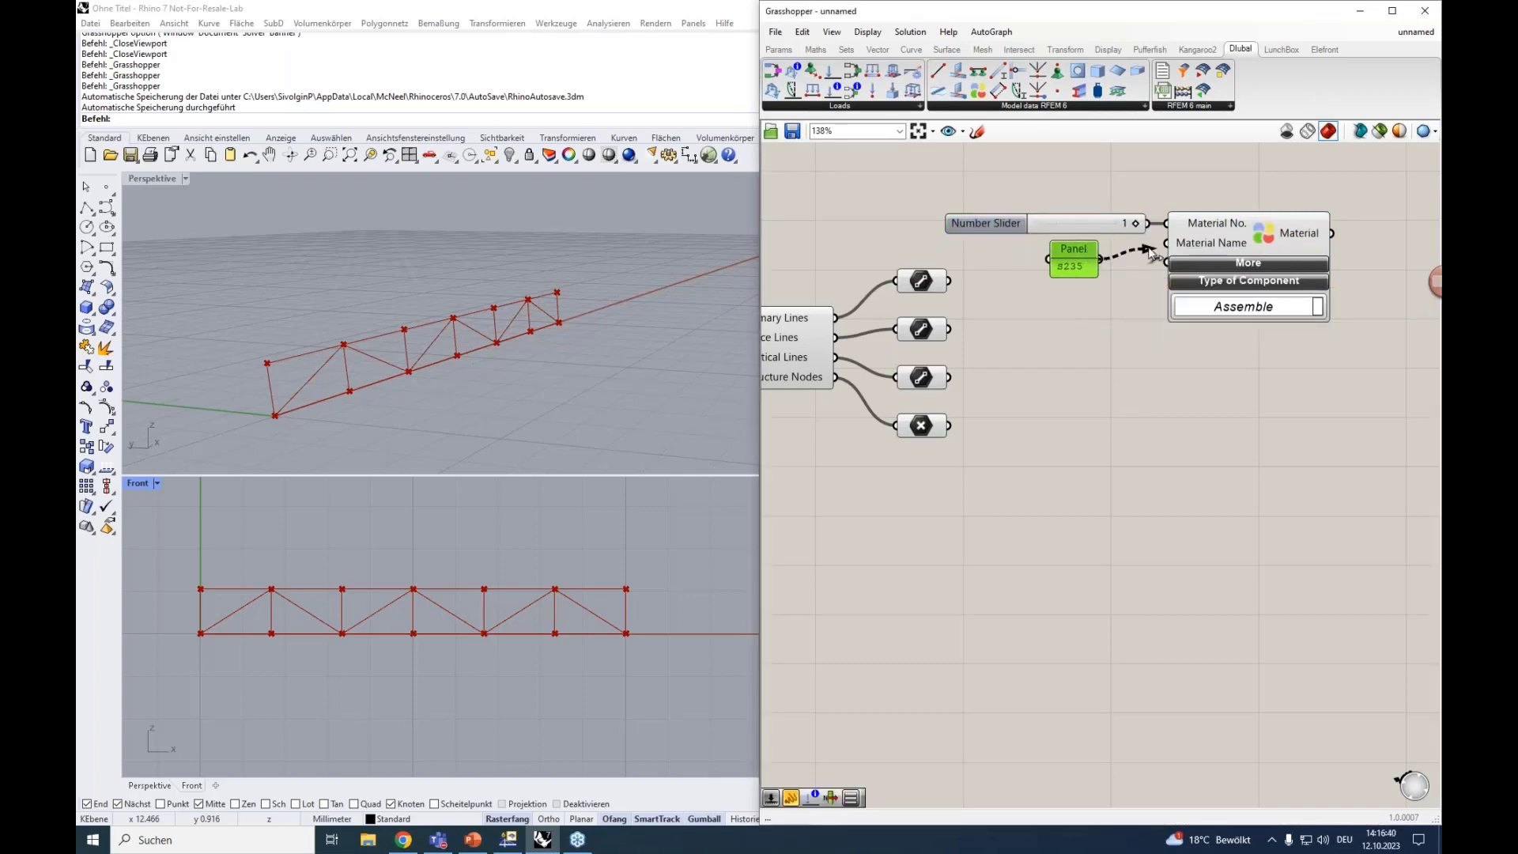
Step: Shift the Material component with its slider and panel farther from the Line and Point containers, and delete the S235 panel
click(1129, 292)
drag(1330, 366, 1089, 182)
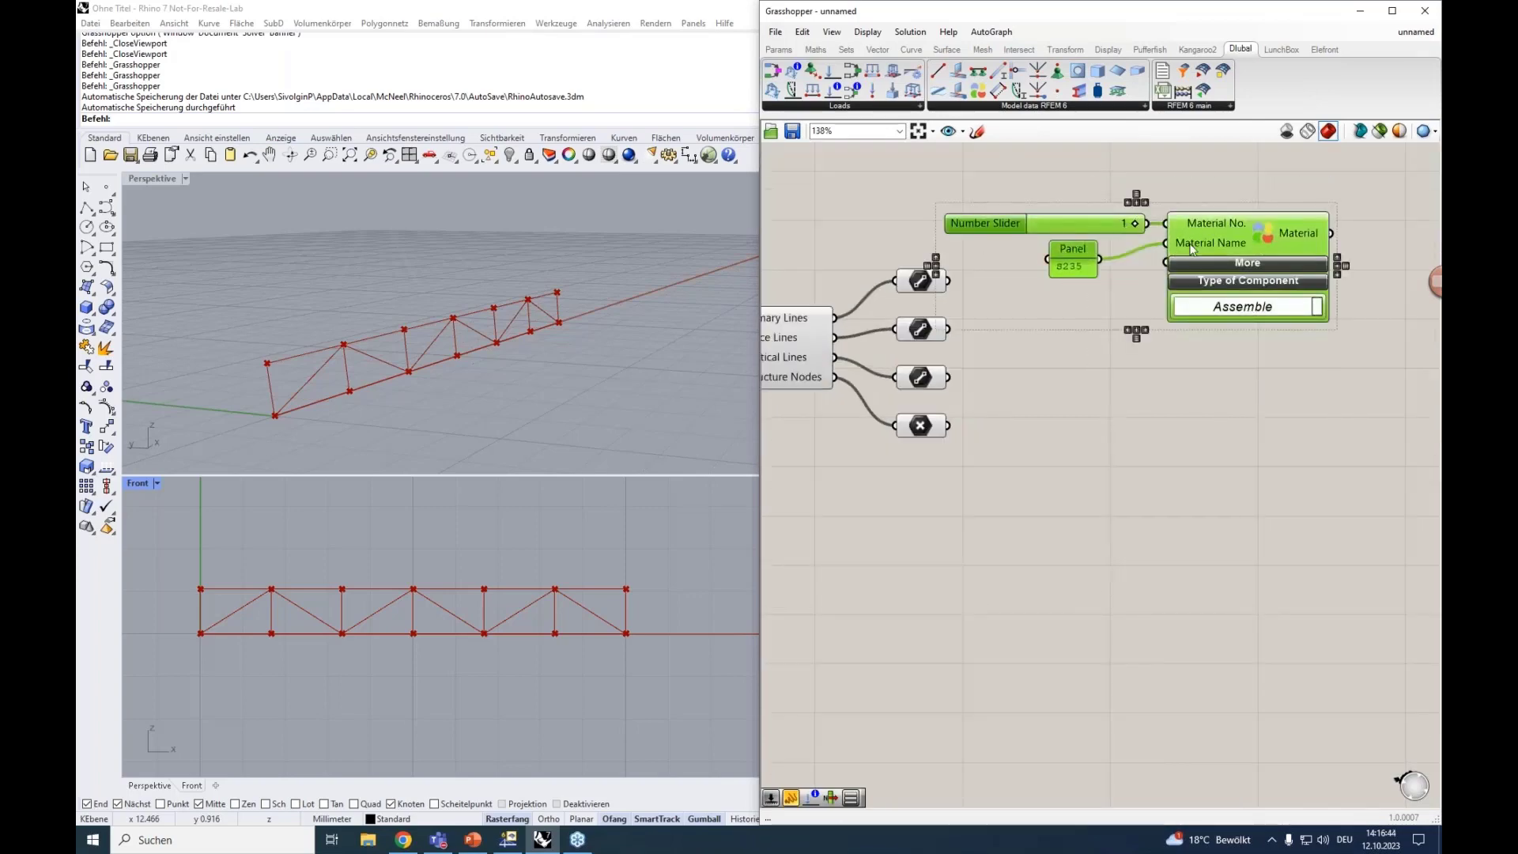
drag(1214, 245, 1280, 253)
click(1201, 437)
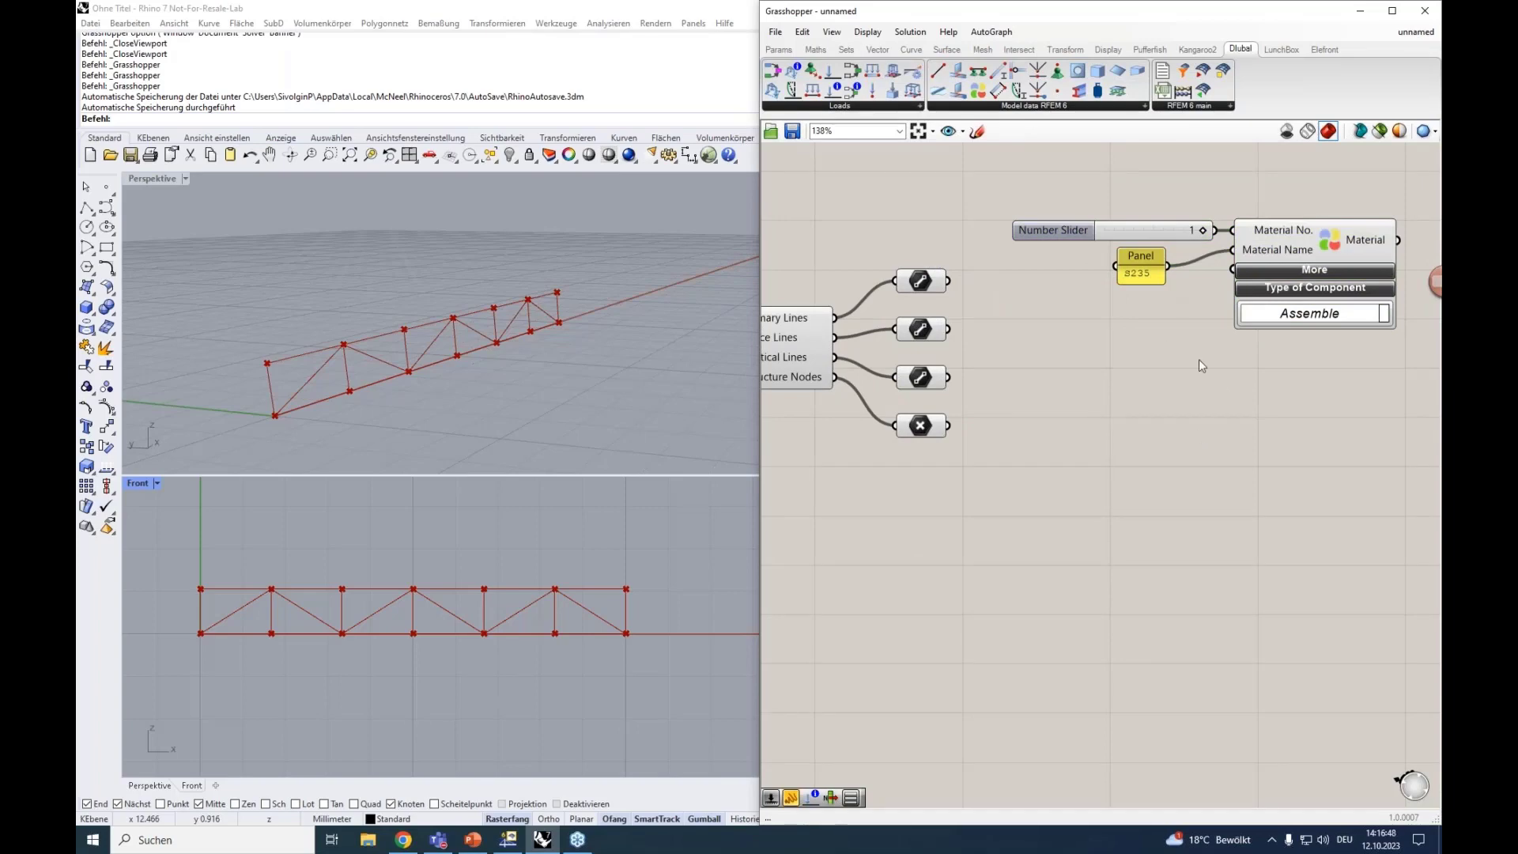
right_drag(1201, 359, 1138, 334)
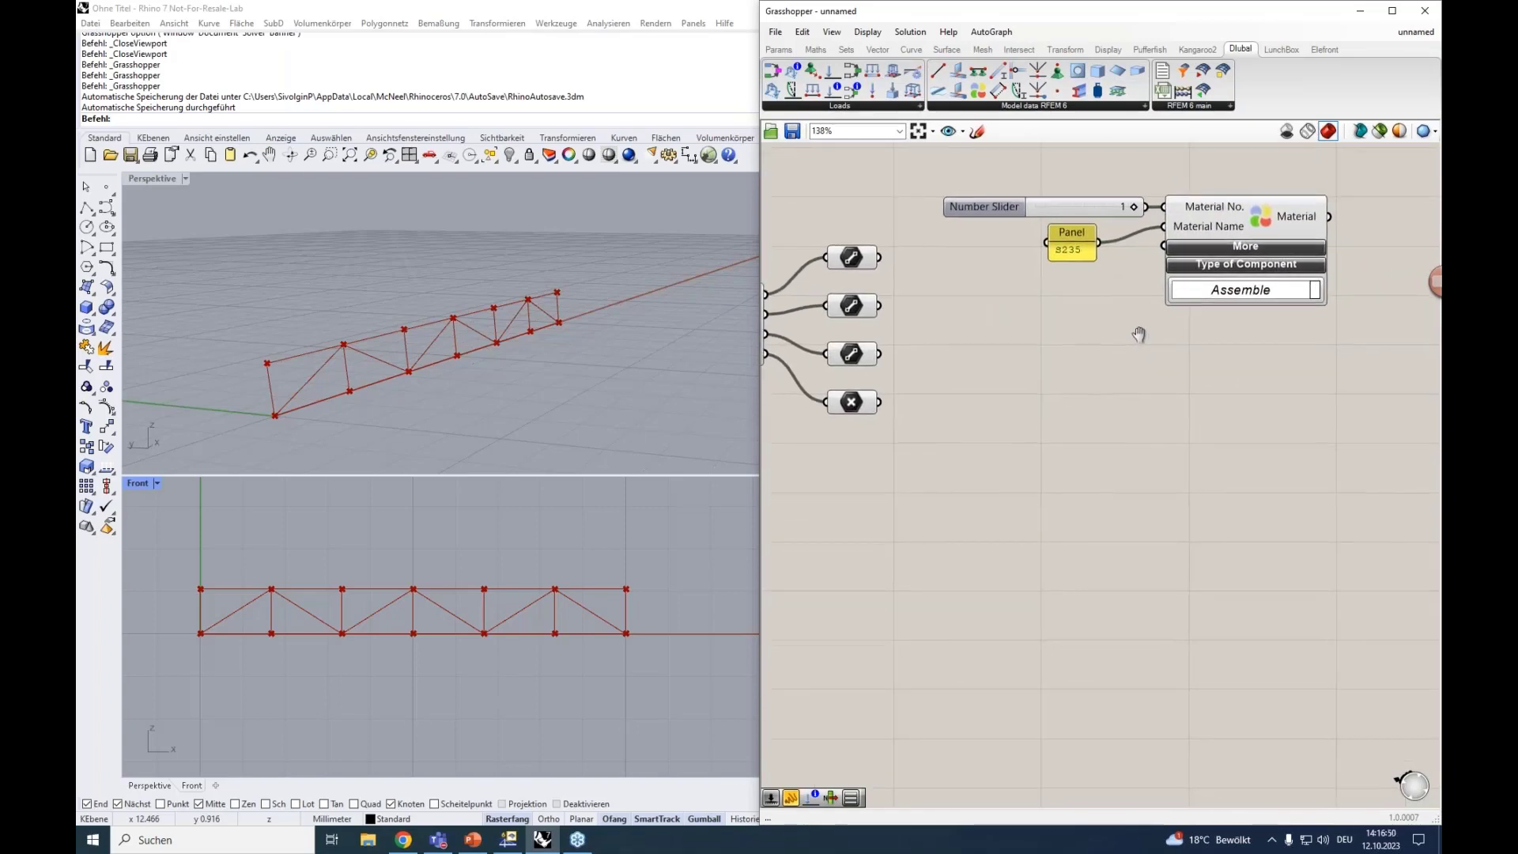
click(1077, 240)
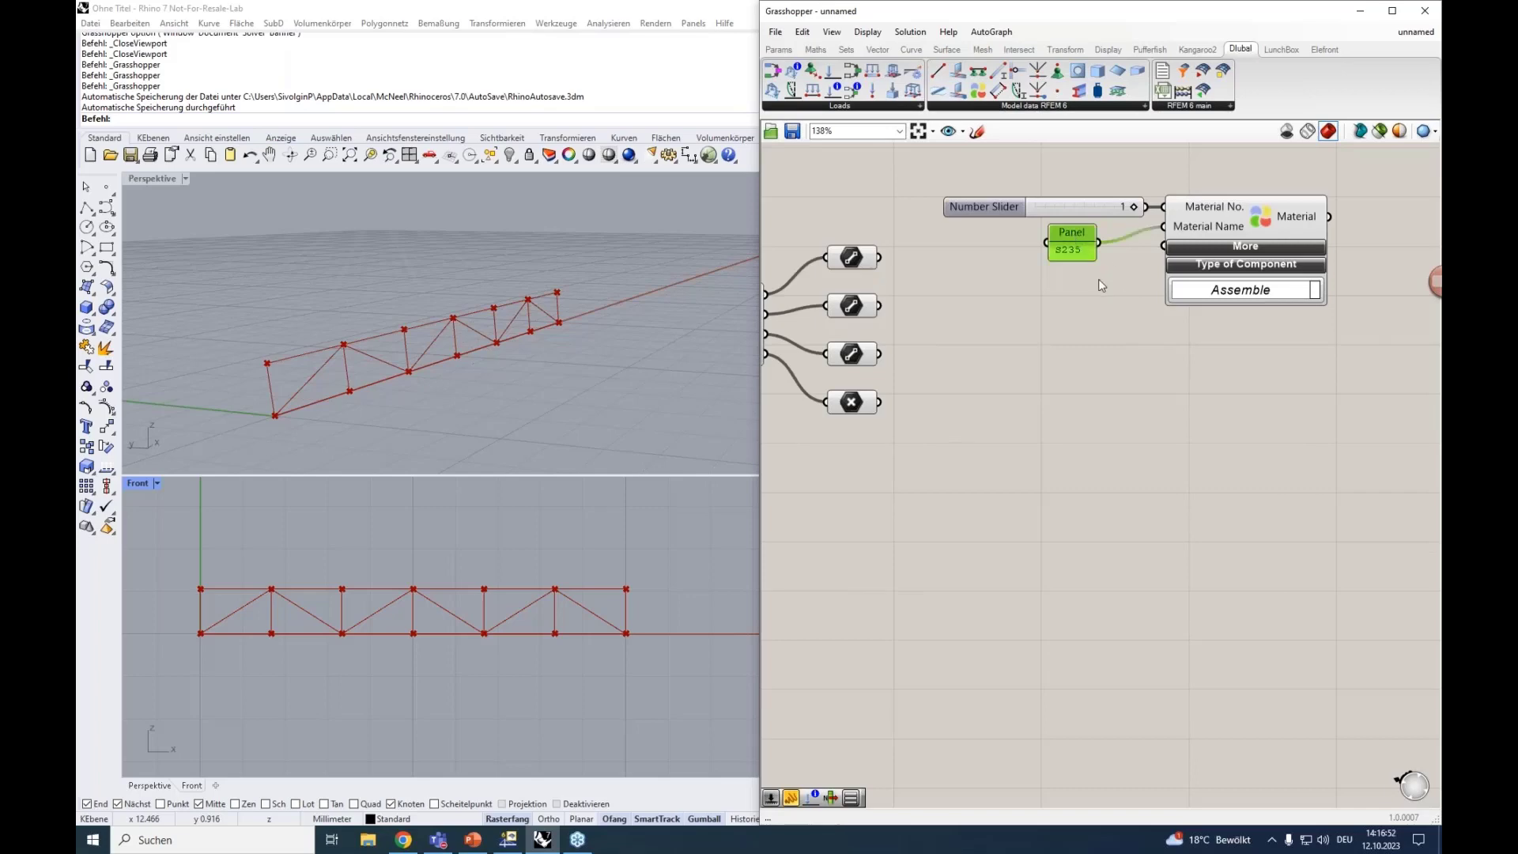
key(Delete)
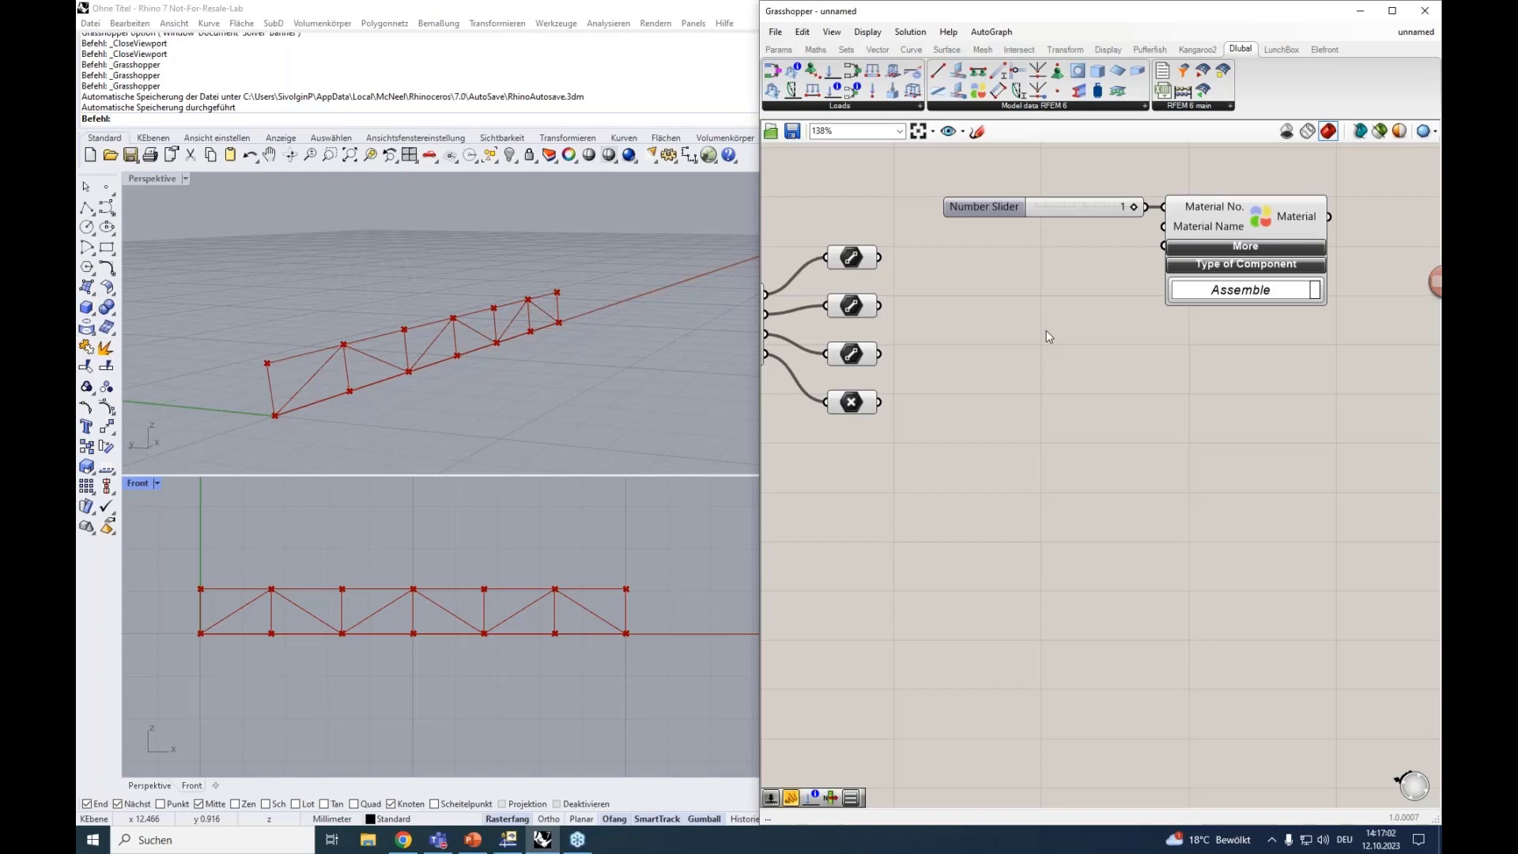
Step: Paste the copied panel with the list of material names from the clipboard history onto the canvas
right_drag(1048, 336, 1067, 348)
key(super+v)
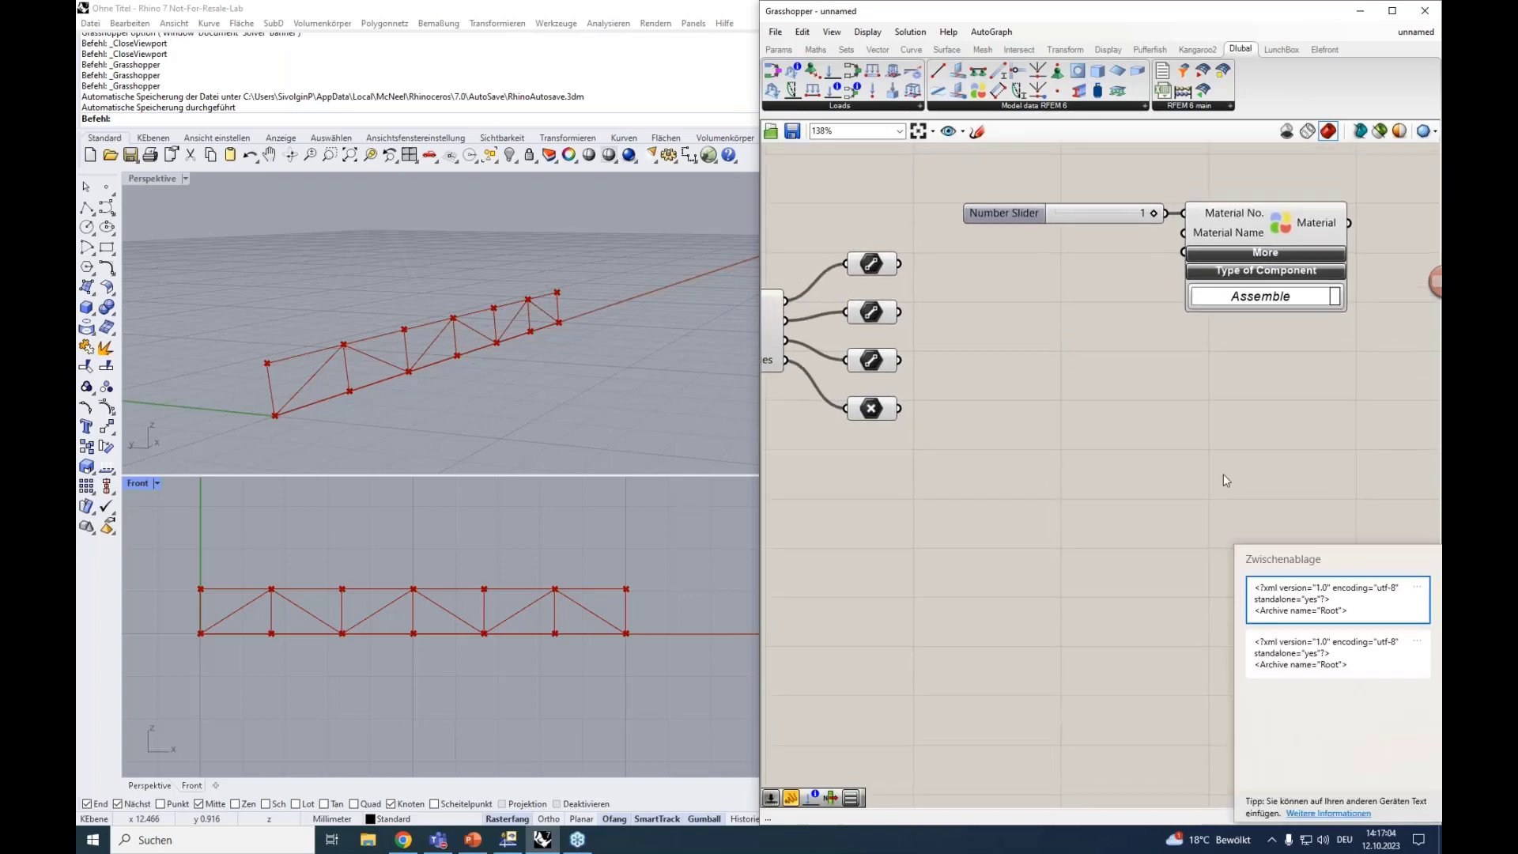
click(1290, 591)
Step: Move the Material component and its slider farther along the canvas and place the material list panel between them and the containers
drag(1415, 350, 952, 328)
scroll(1174, 454, down, 3)
drag(1237, 361, 969, 307)
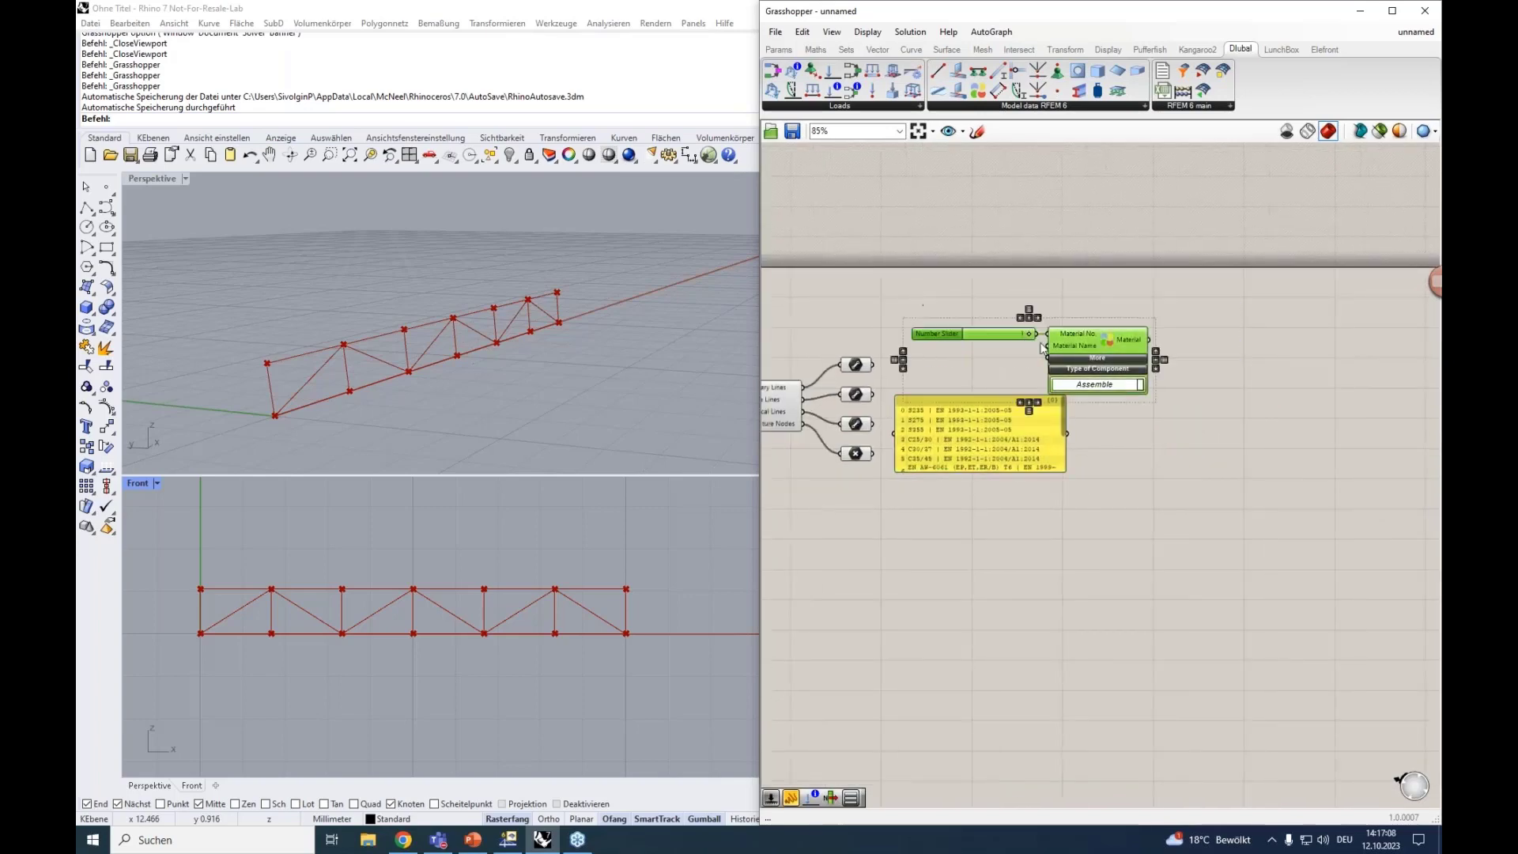
drag(1085, 347, 1242, 355)
drag(989, 406, 1027, 368)
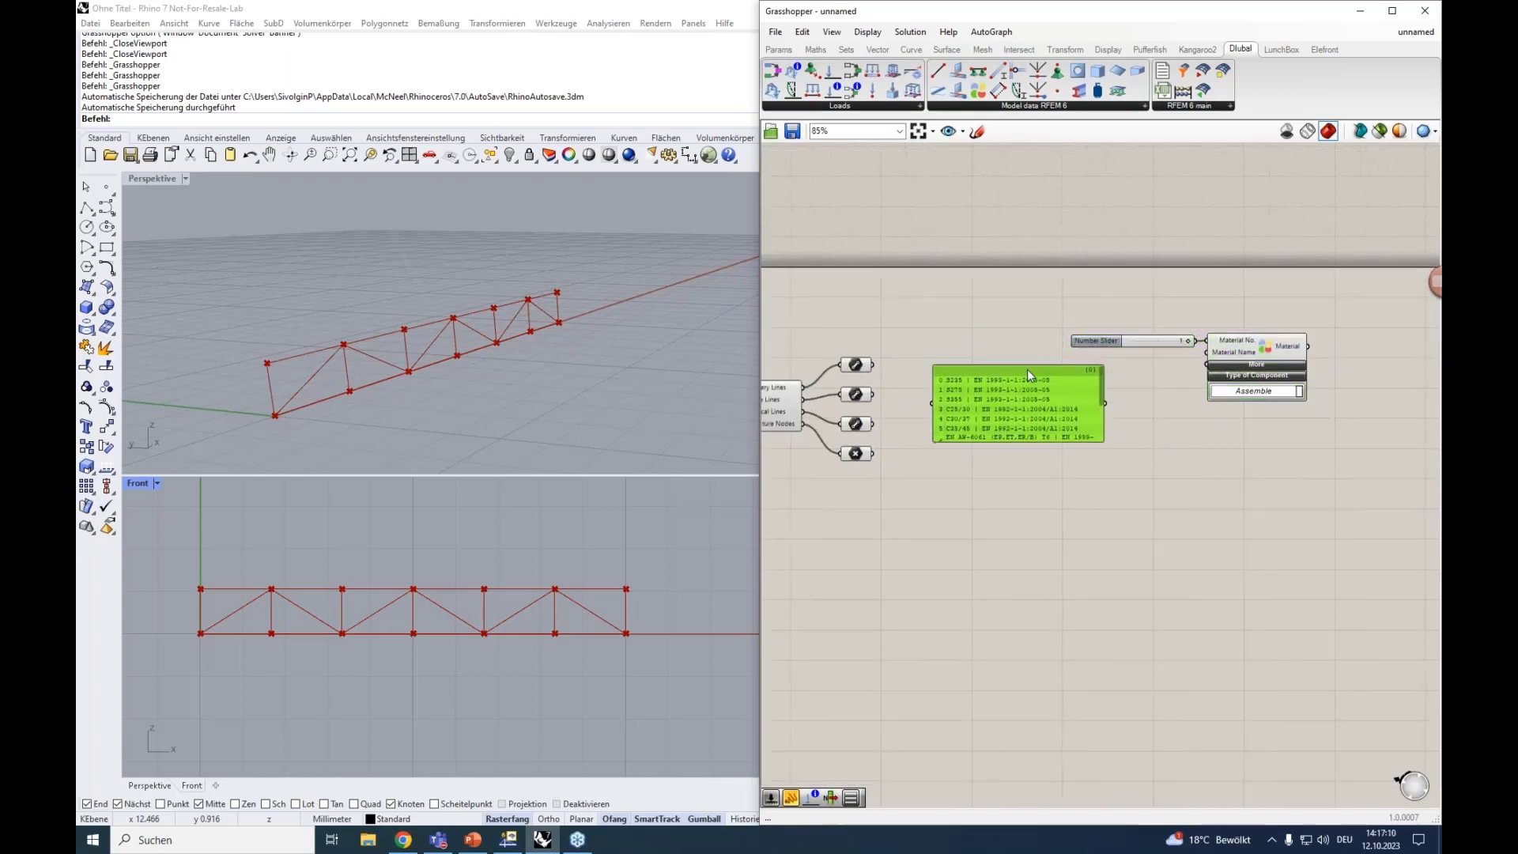
click(1056, 506)
Step: Examine the material names and standards listed in the pasted panel
scroll(1007, 439, up, 3)
ctrl+alt+click(1013, 391)
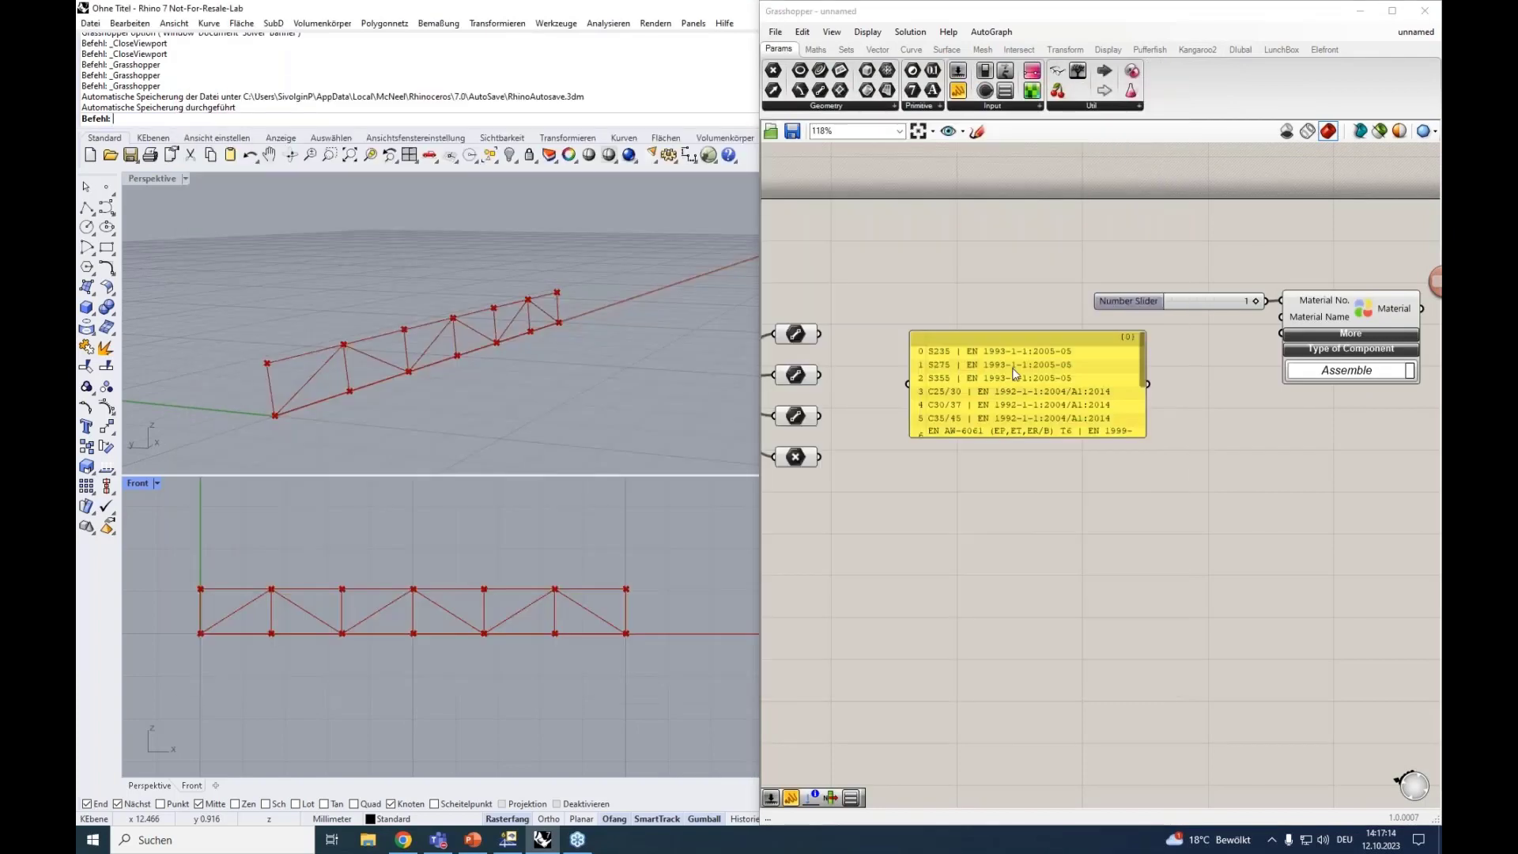
double_click(1022, 376)
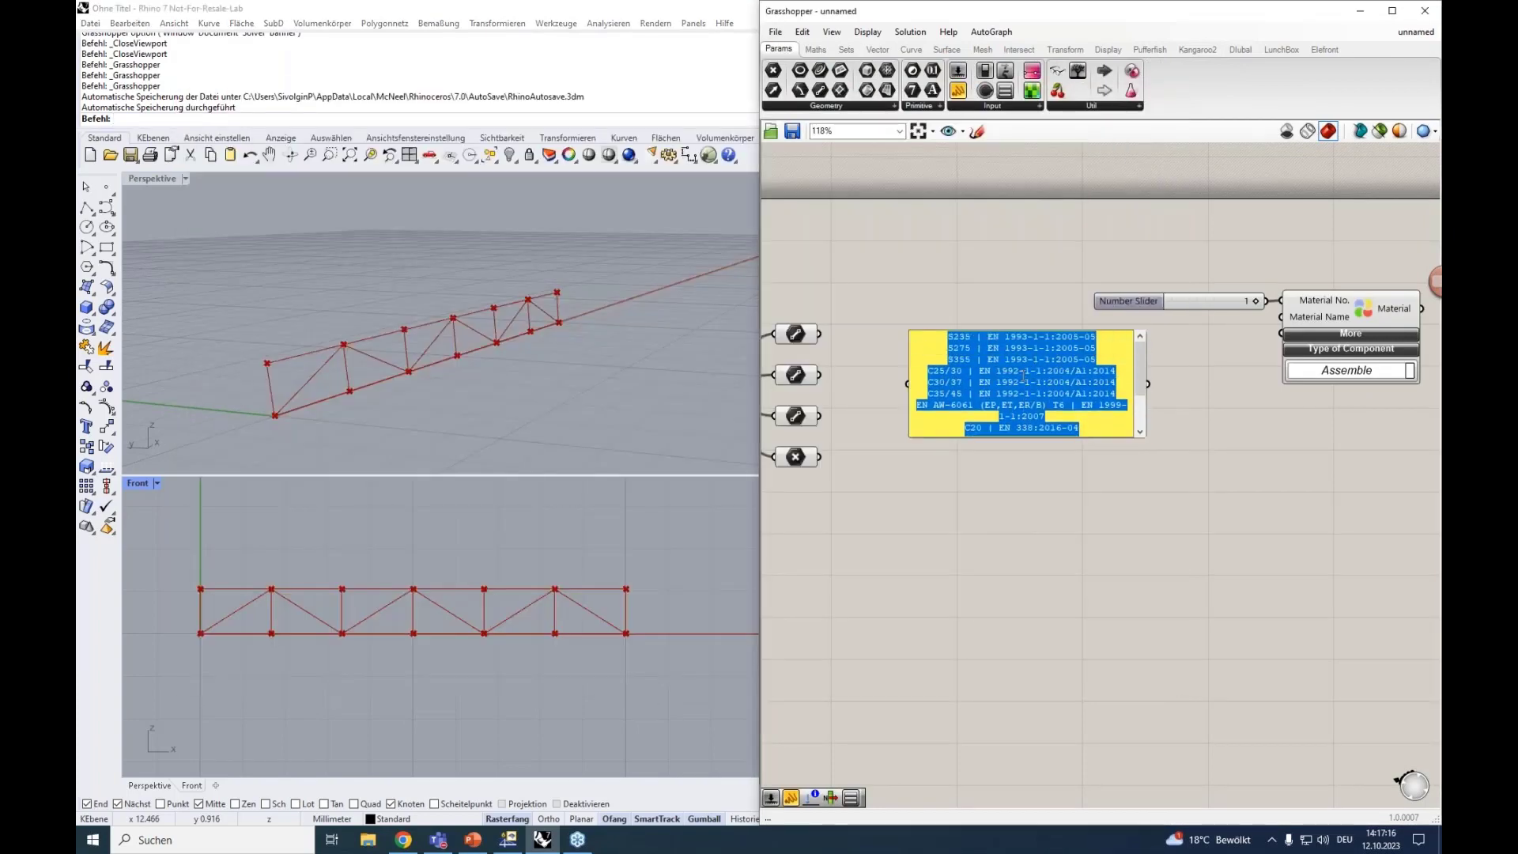
click(1050, 496)
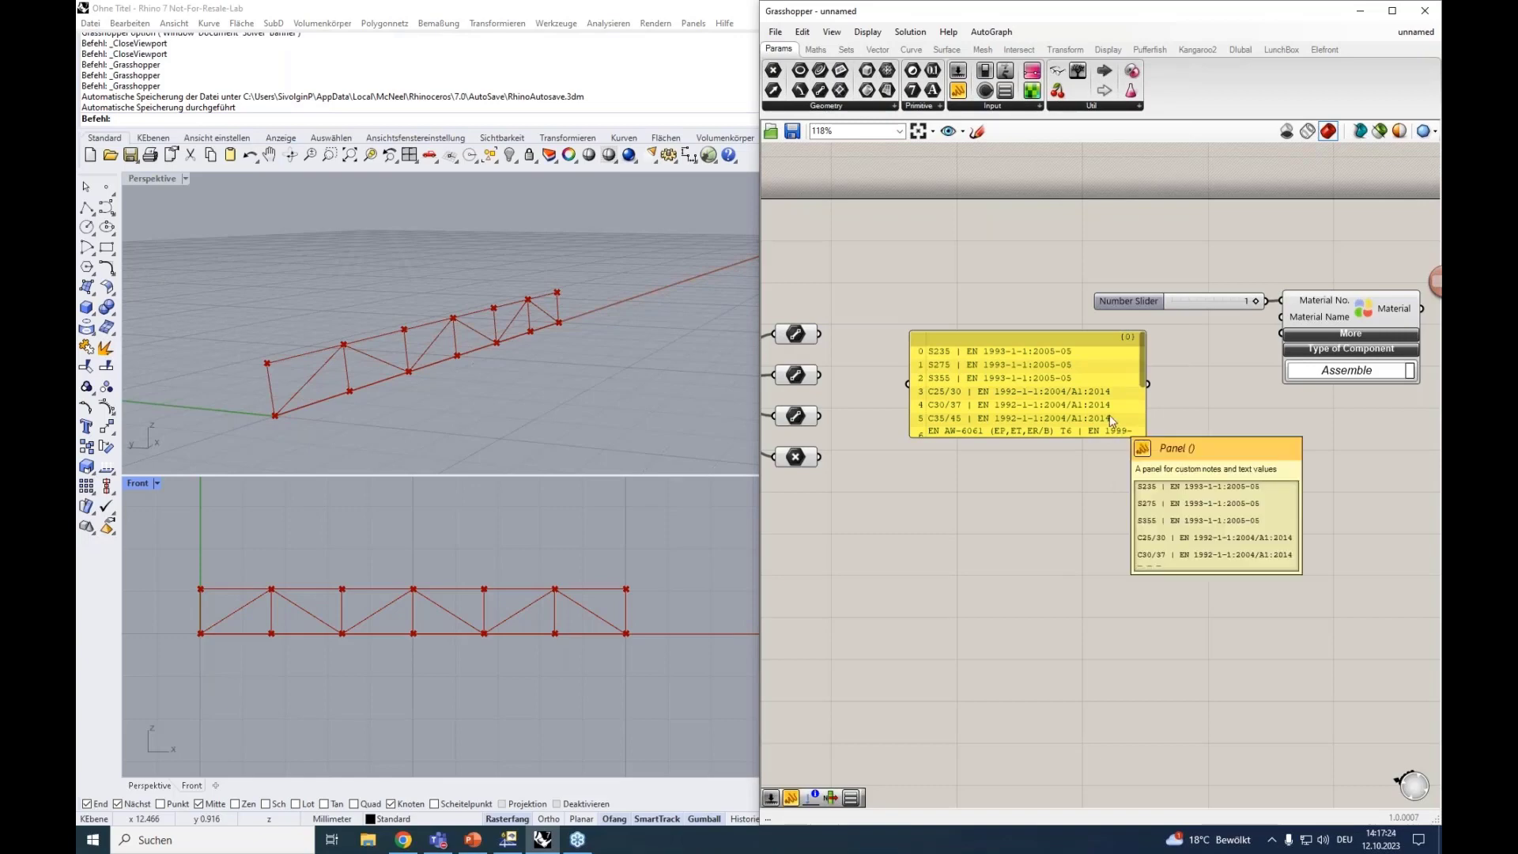
drag(1098, 393, 1101, 392)
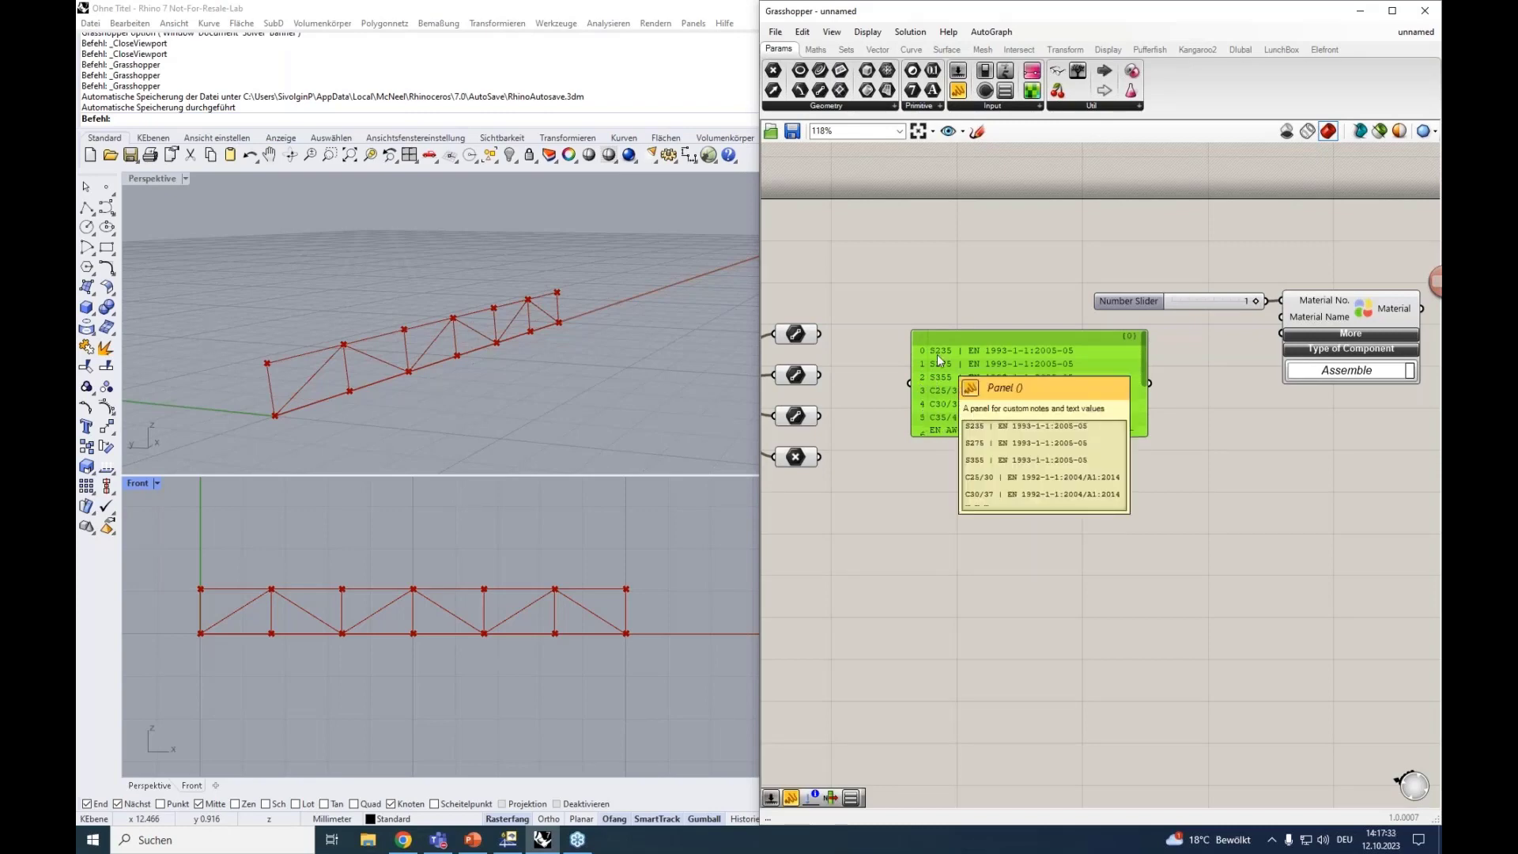
click(1180, 441)
Step: Add a List Item component beside the material list panel and connect the panel to its List input
drag(1072, 347, 1048, 346)
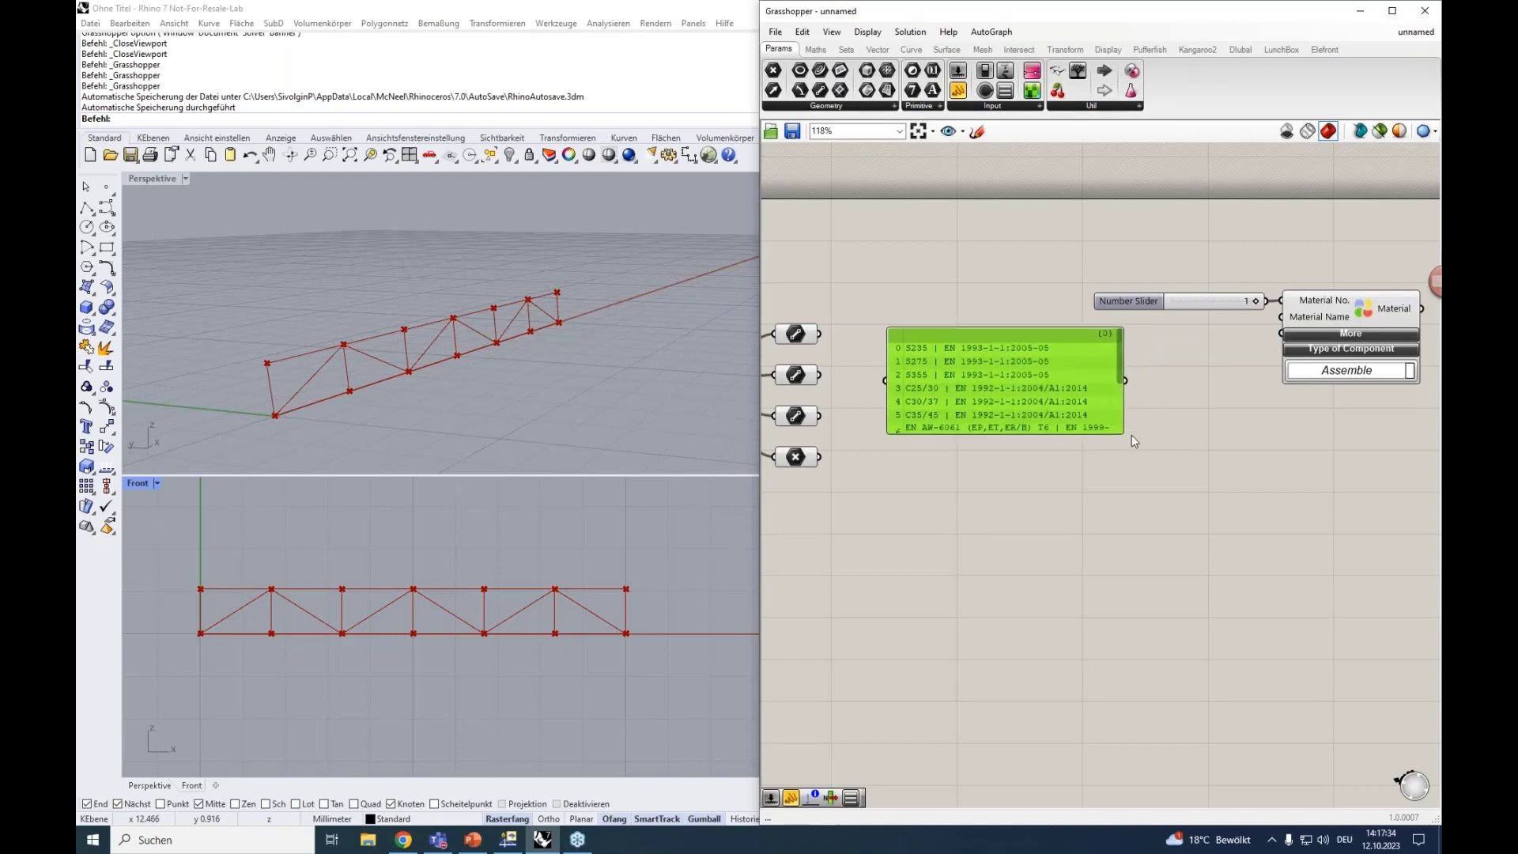
double_click(1183, 476)
text(it)
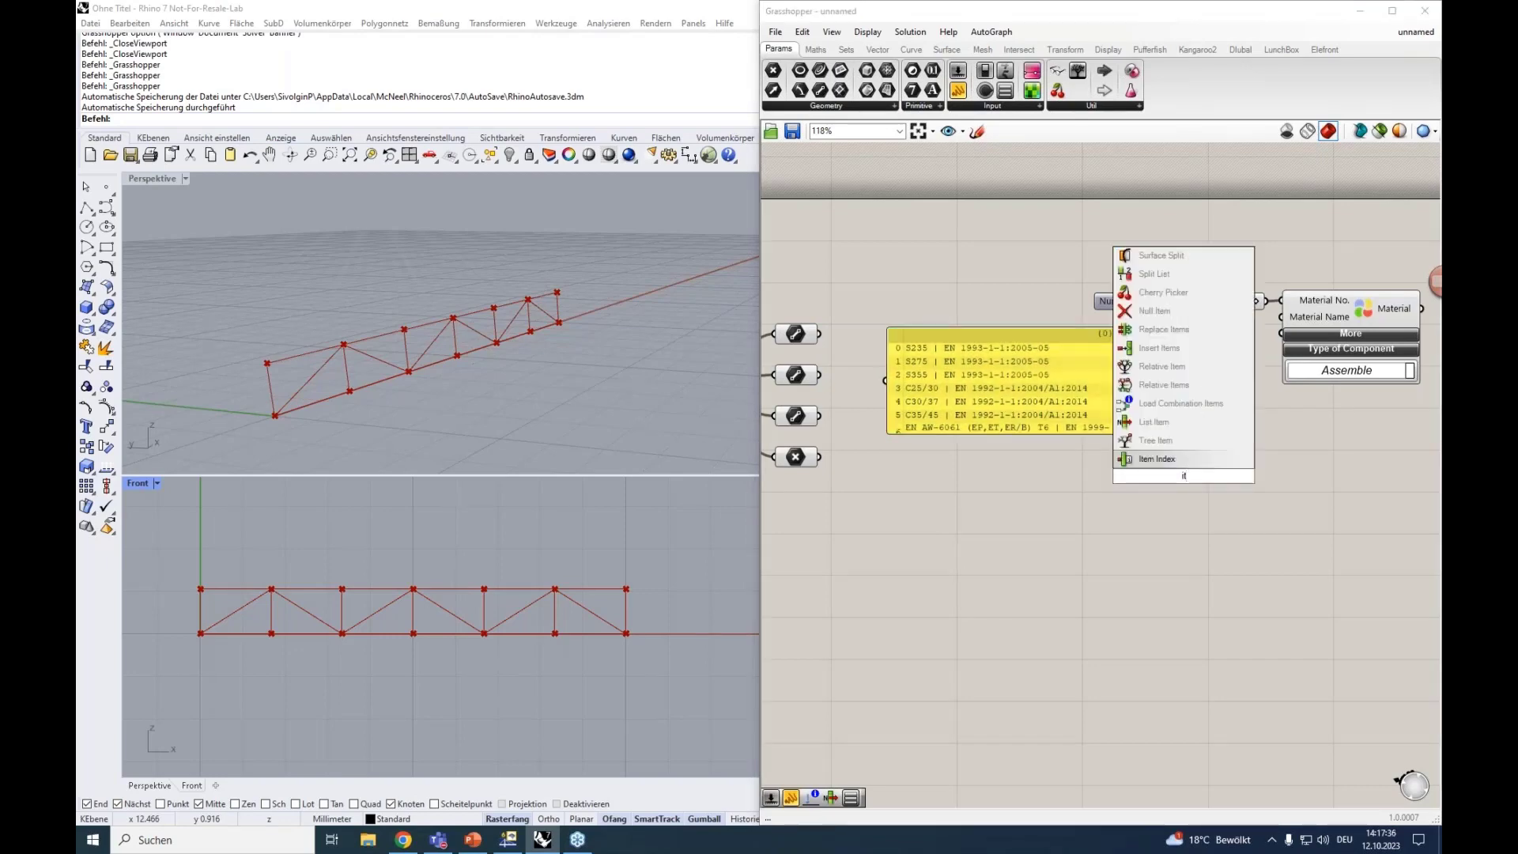
click(1177, 422)
drag(1173, 451, 1198, 434)
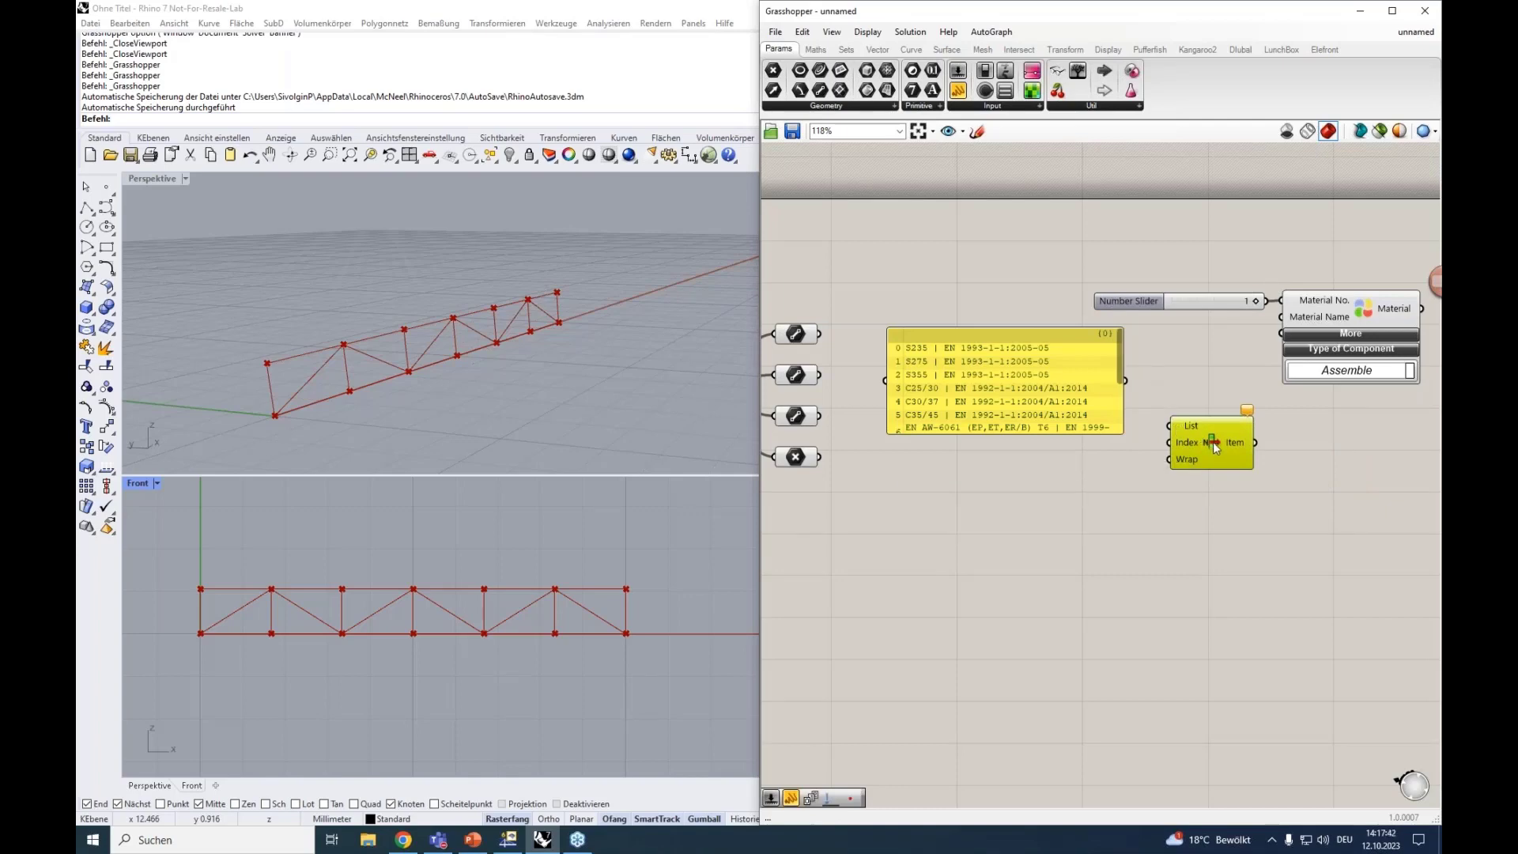
drag(1124, 380, 1168, 426)
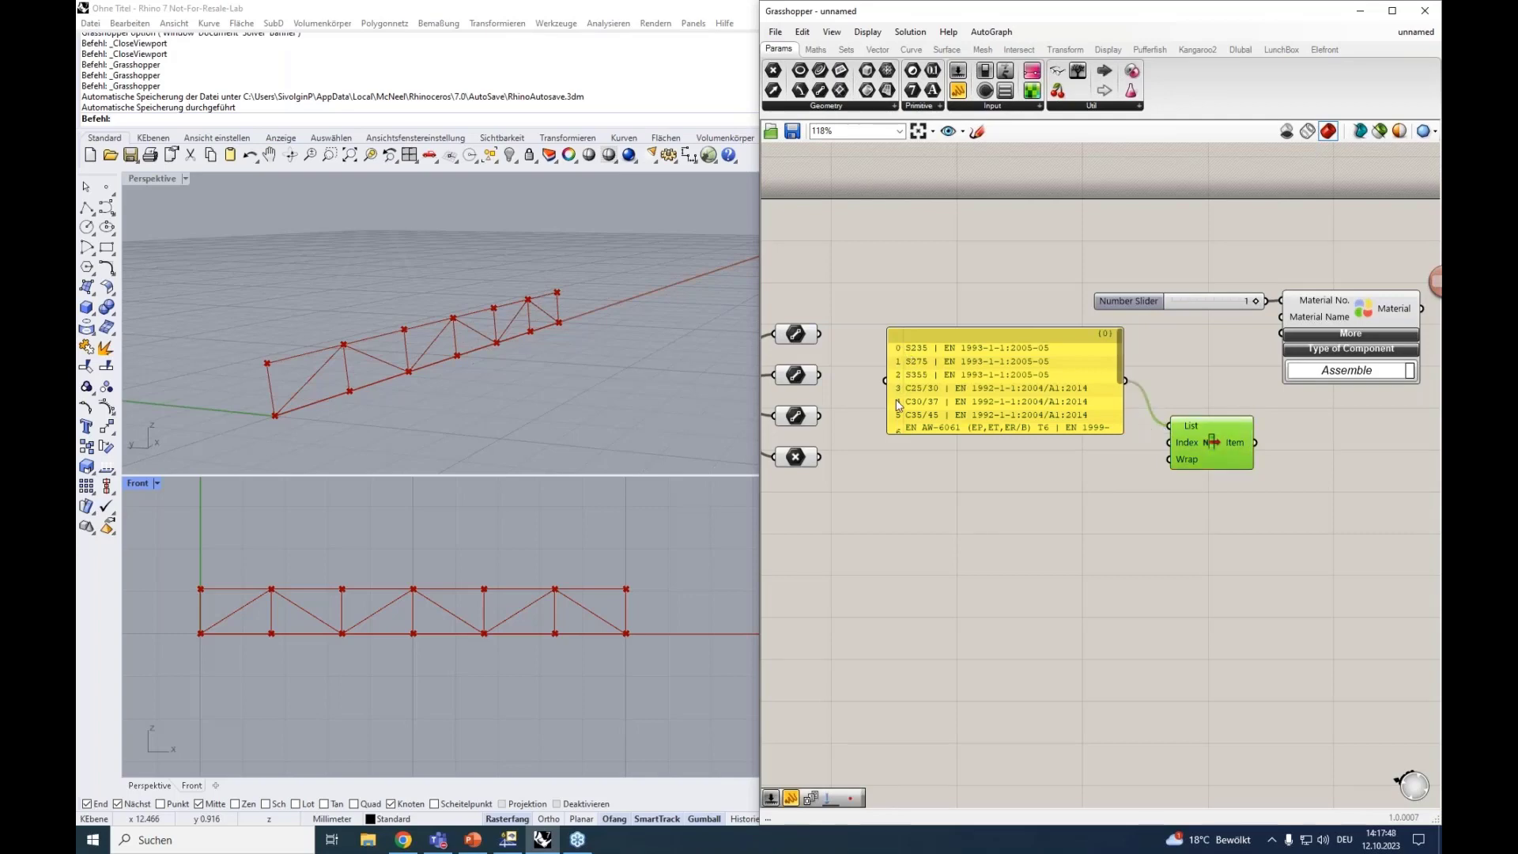
double_click(1040, 452)
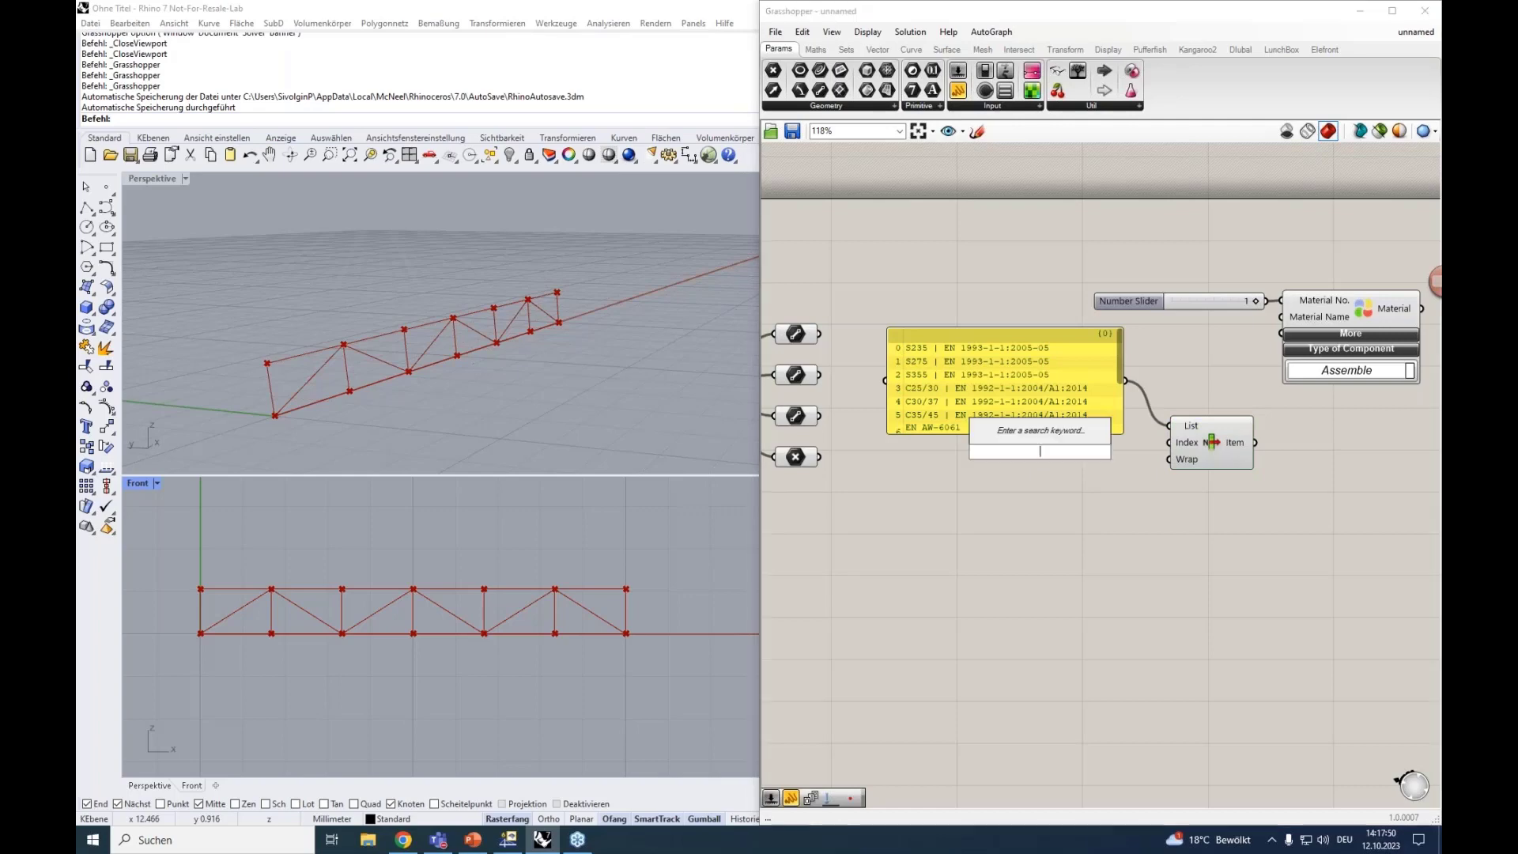
text(0)
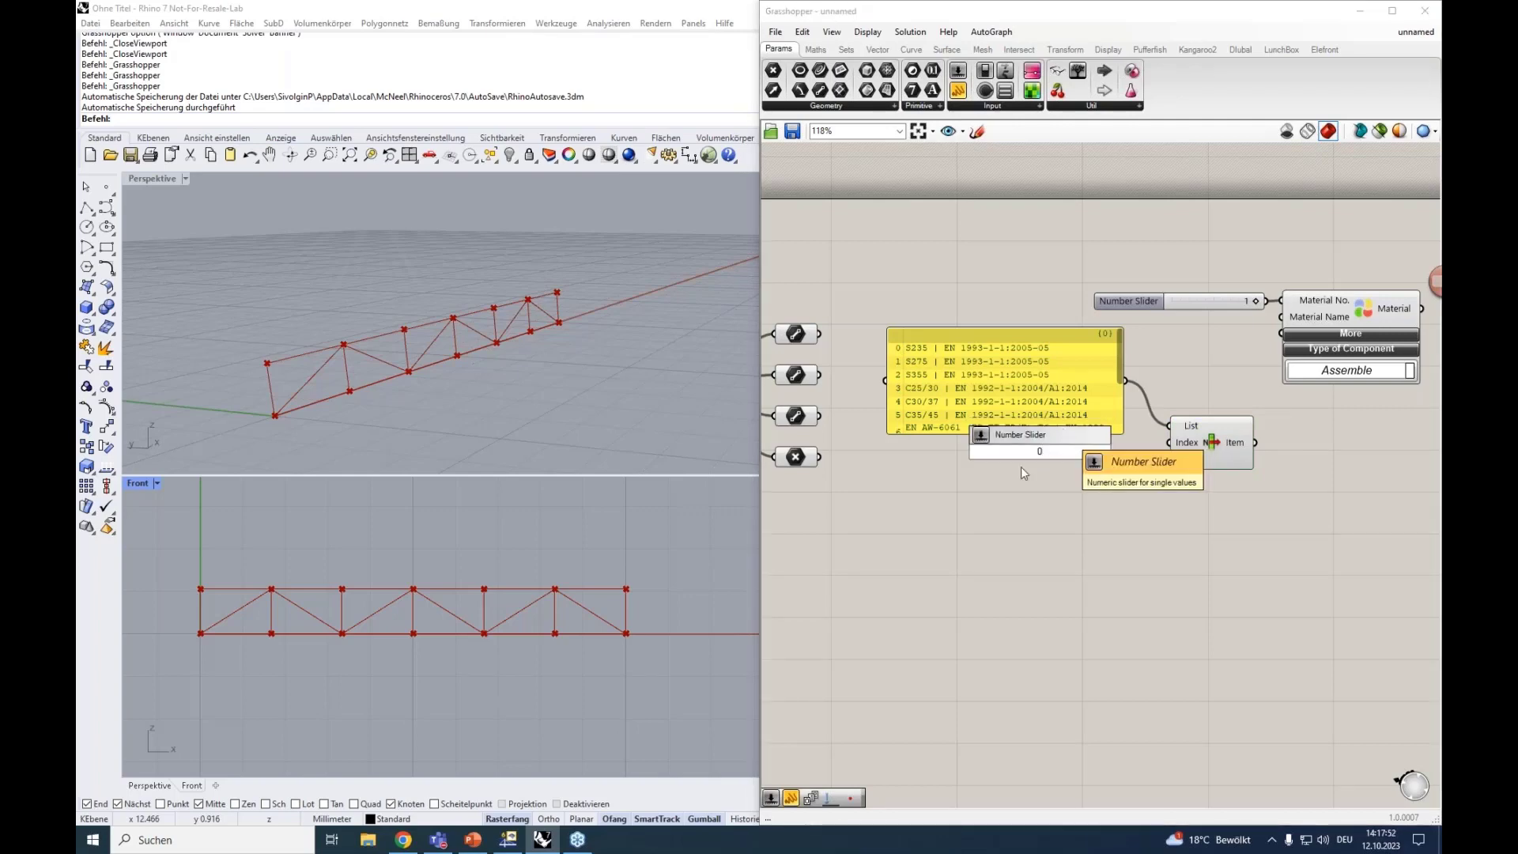
click(930, 450)
Step: Enlarge the material list panel to show every entry and feed List Item's Index from a new number slider ranging from 0 to 12
drag(937, 434, 948, 529)
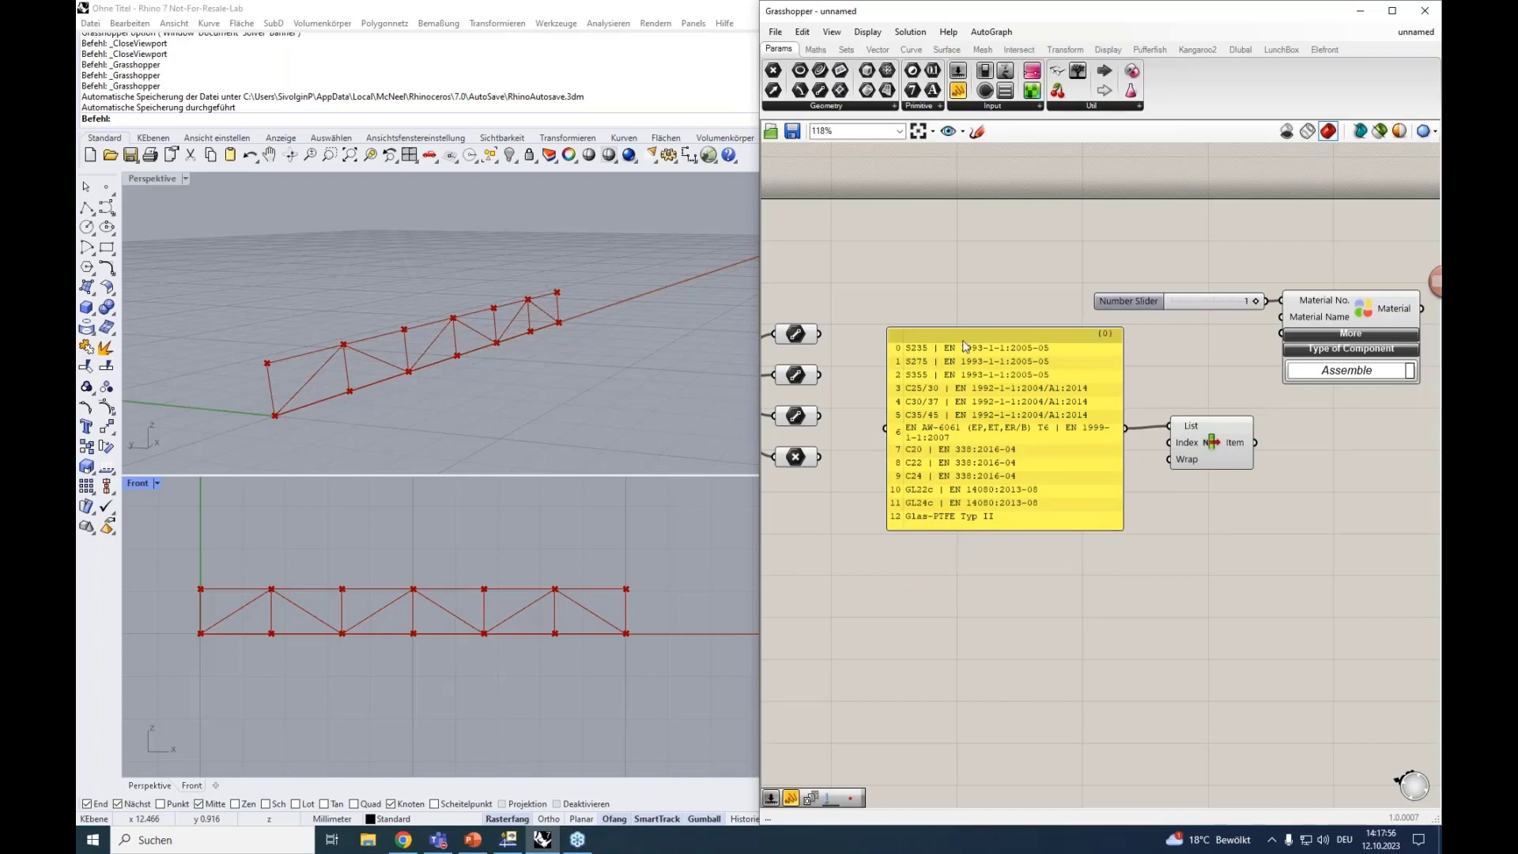
drag(962, 336, 943, 294)
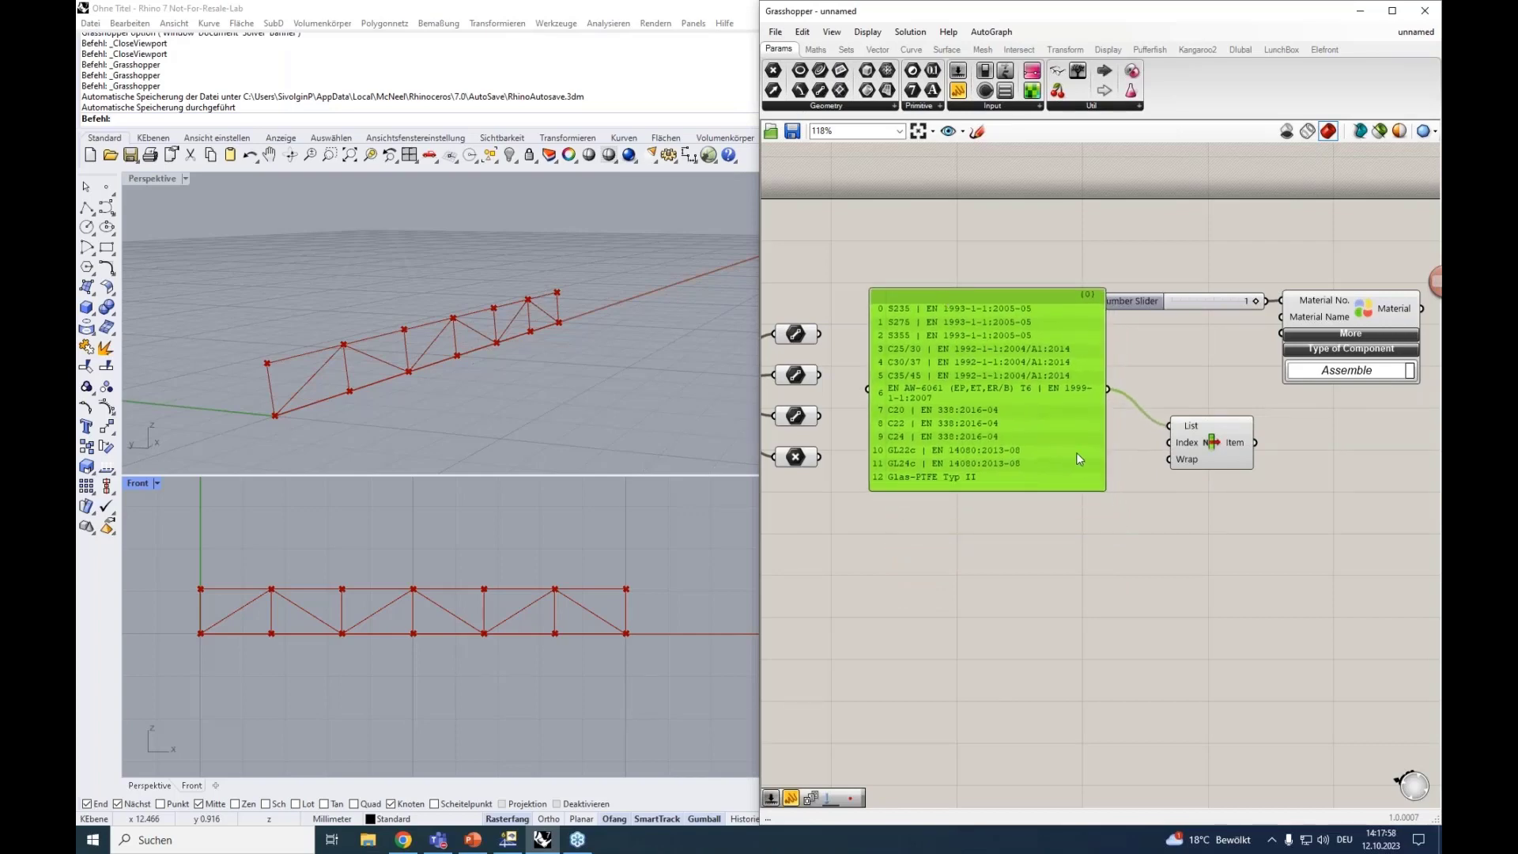
double_click(1109, 525)
text(0)
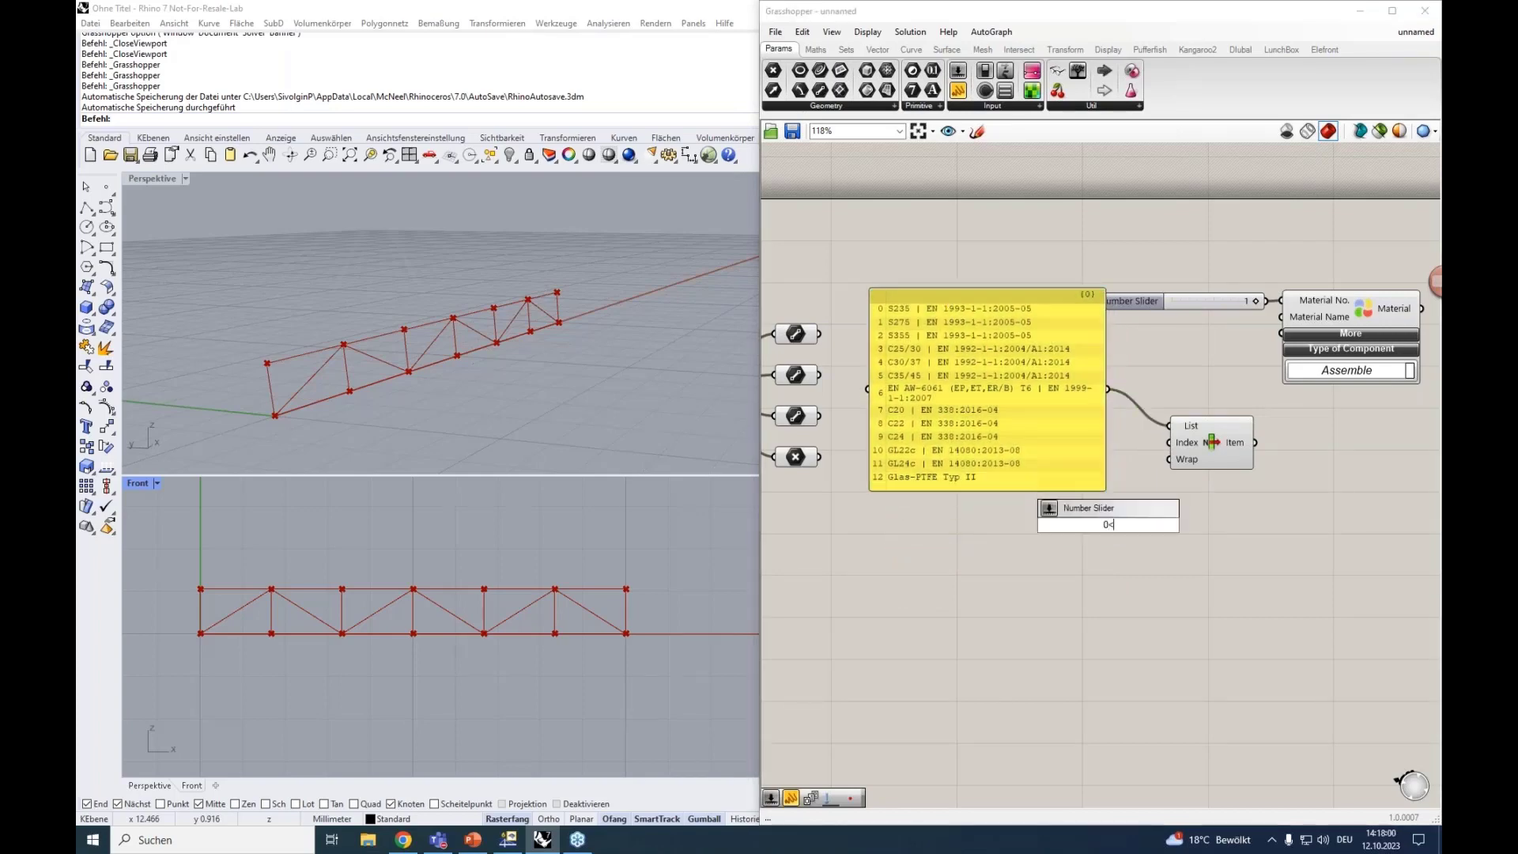
text(<12)
key(Return)
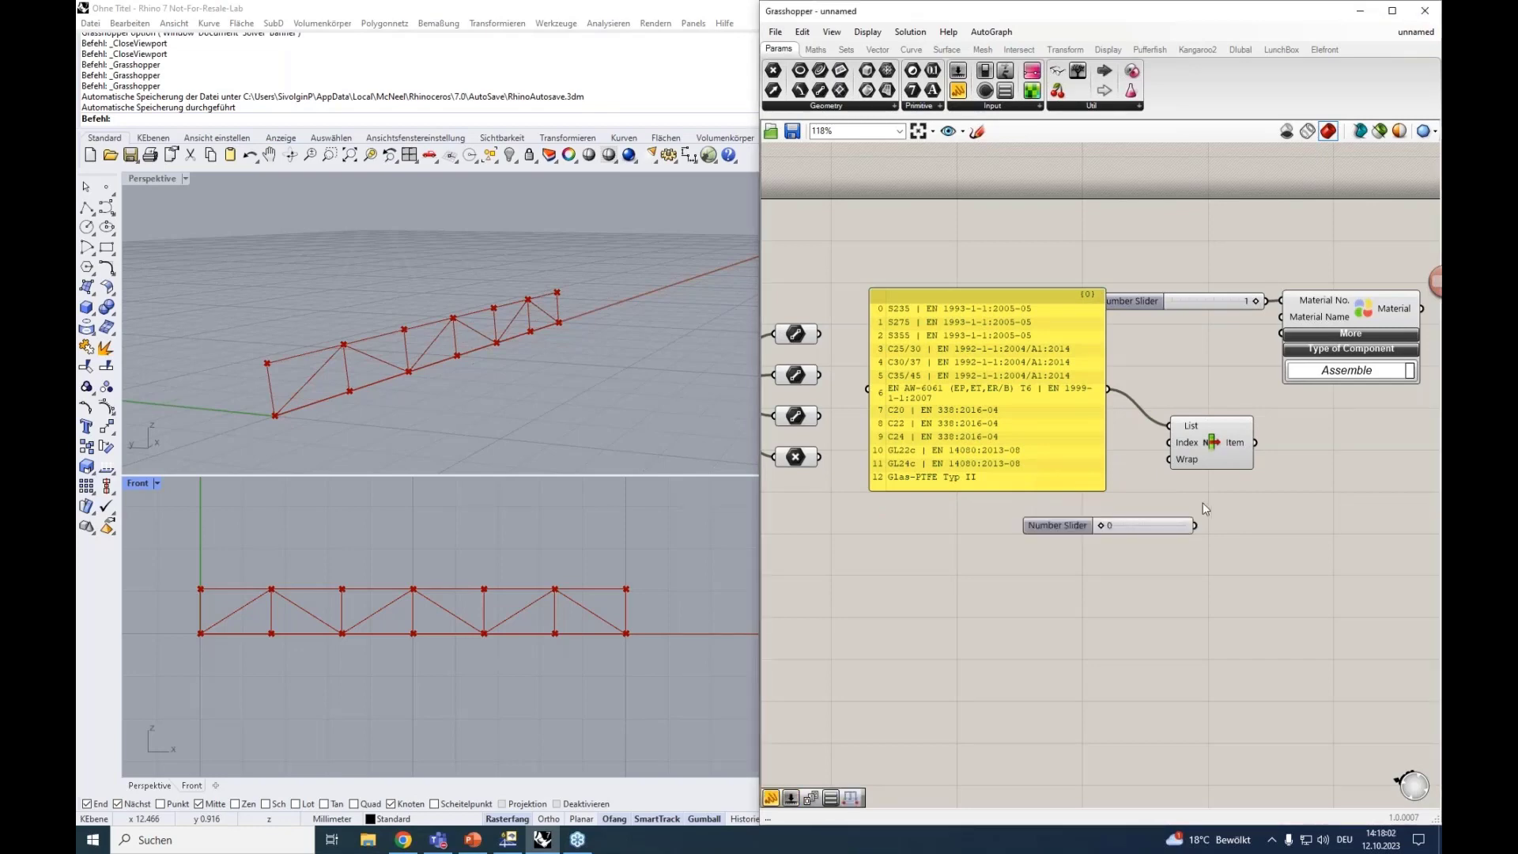
drag(1196, 525, 1169, 443)
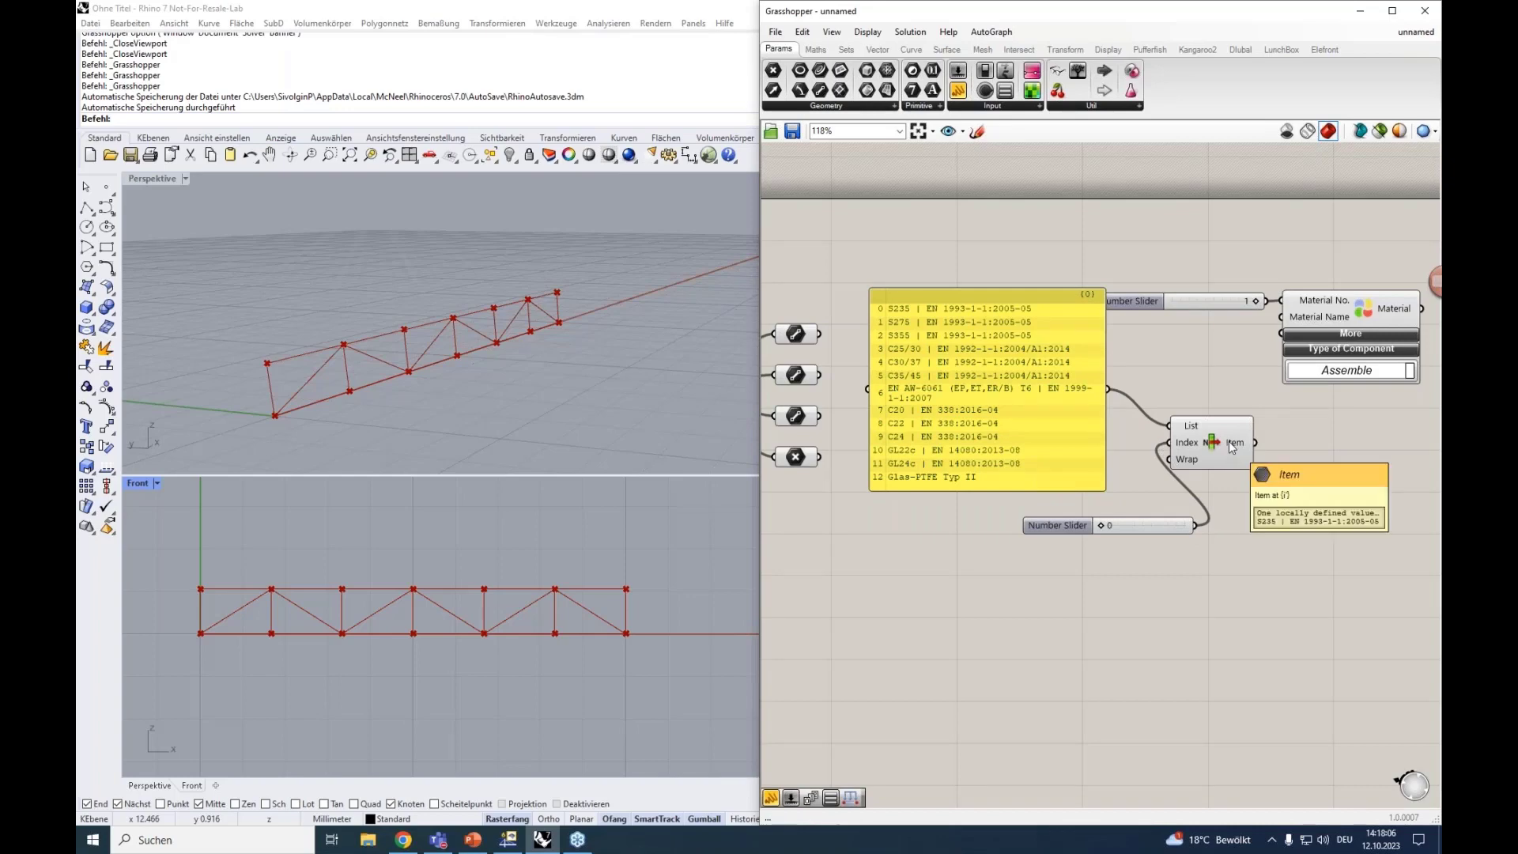
Step: Display List Item's output in a new panel and set the index slider to 7
double_click(1320, 472)
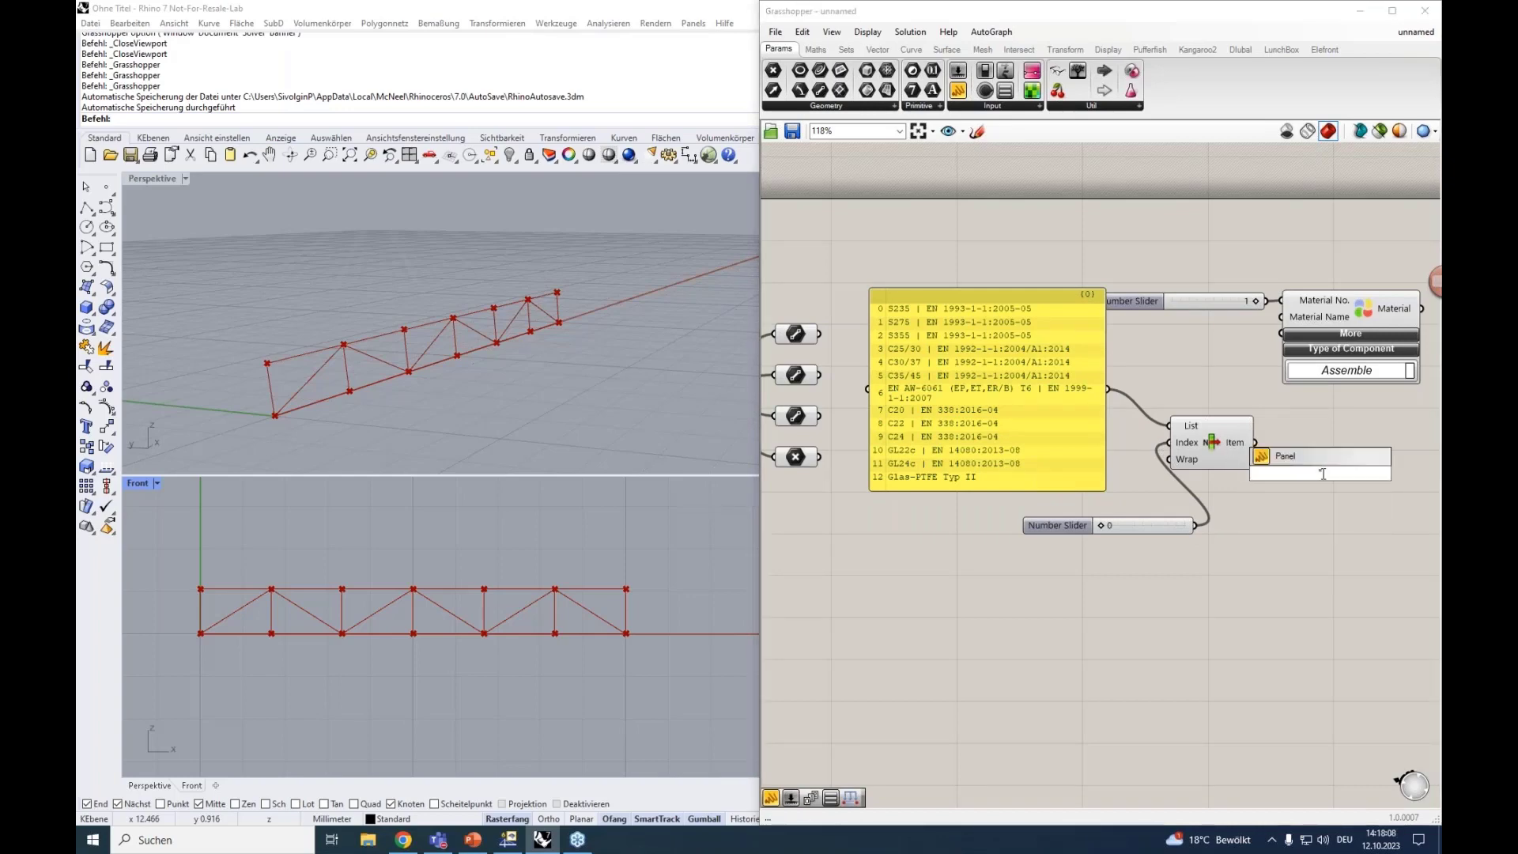
key(Return)
drag(1320, 440, 1276, 472)
right_drag(1264, 398, 1194, 387)
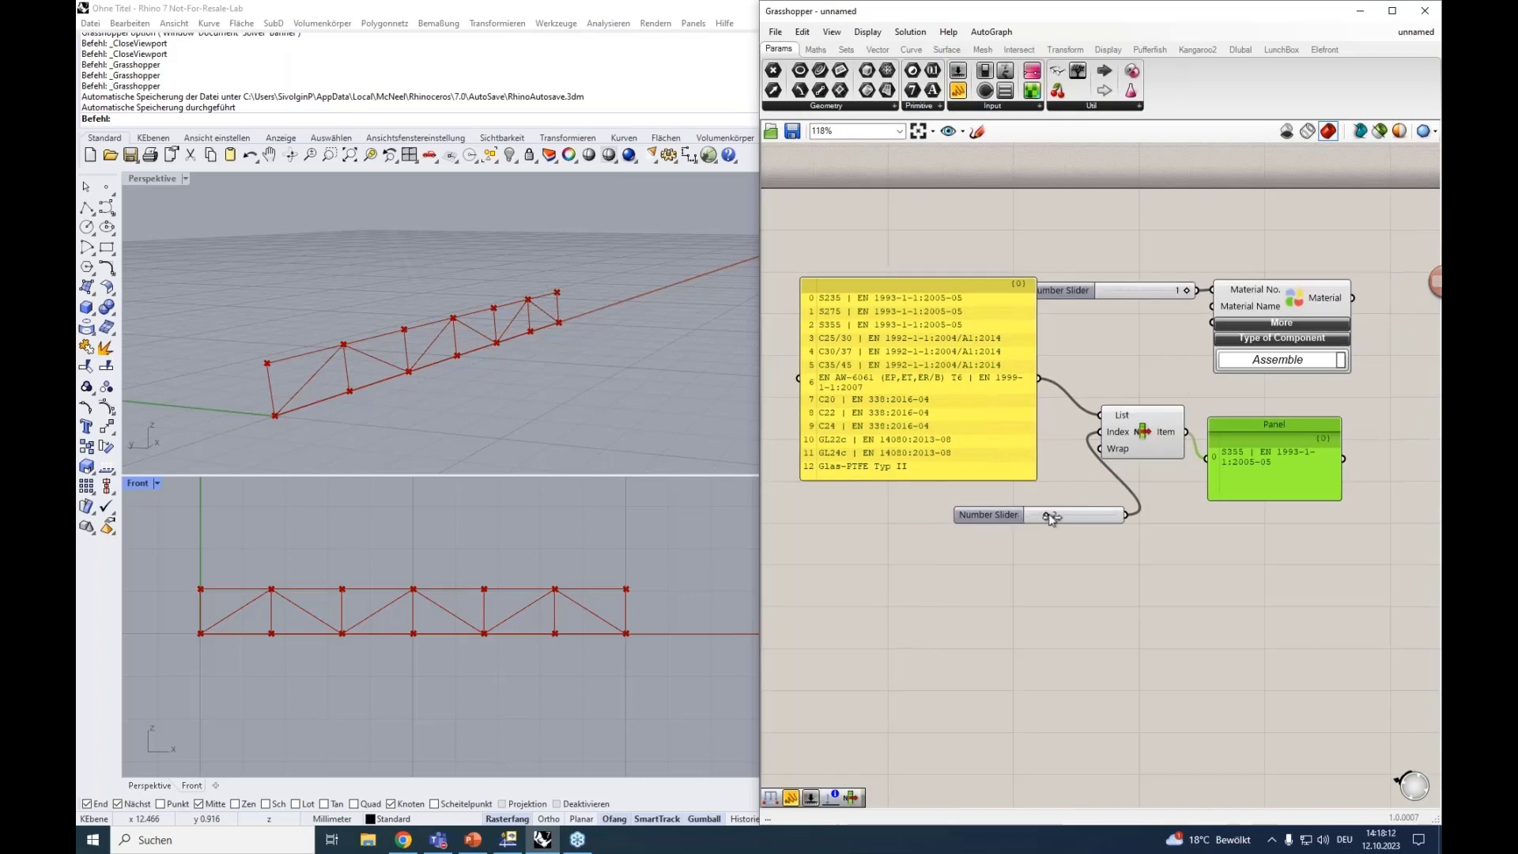
drag(1050, 517, 1080, 522)
Step: Delete the index slider and the output panel, and undo both deletions
click(1126, 510)
key(Delete)
click(1268, 424)
key(Delete)
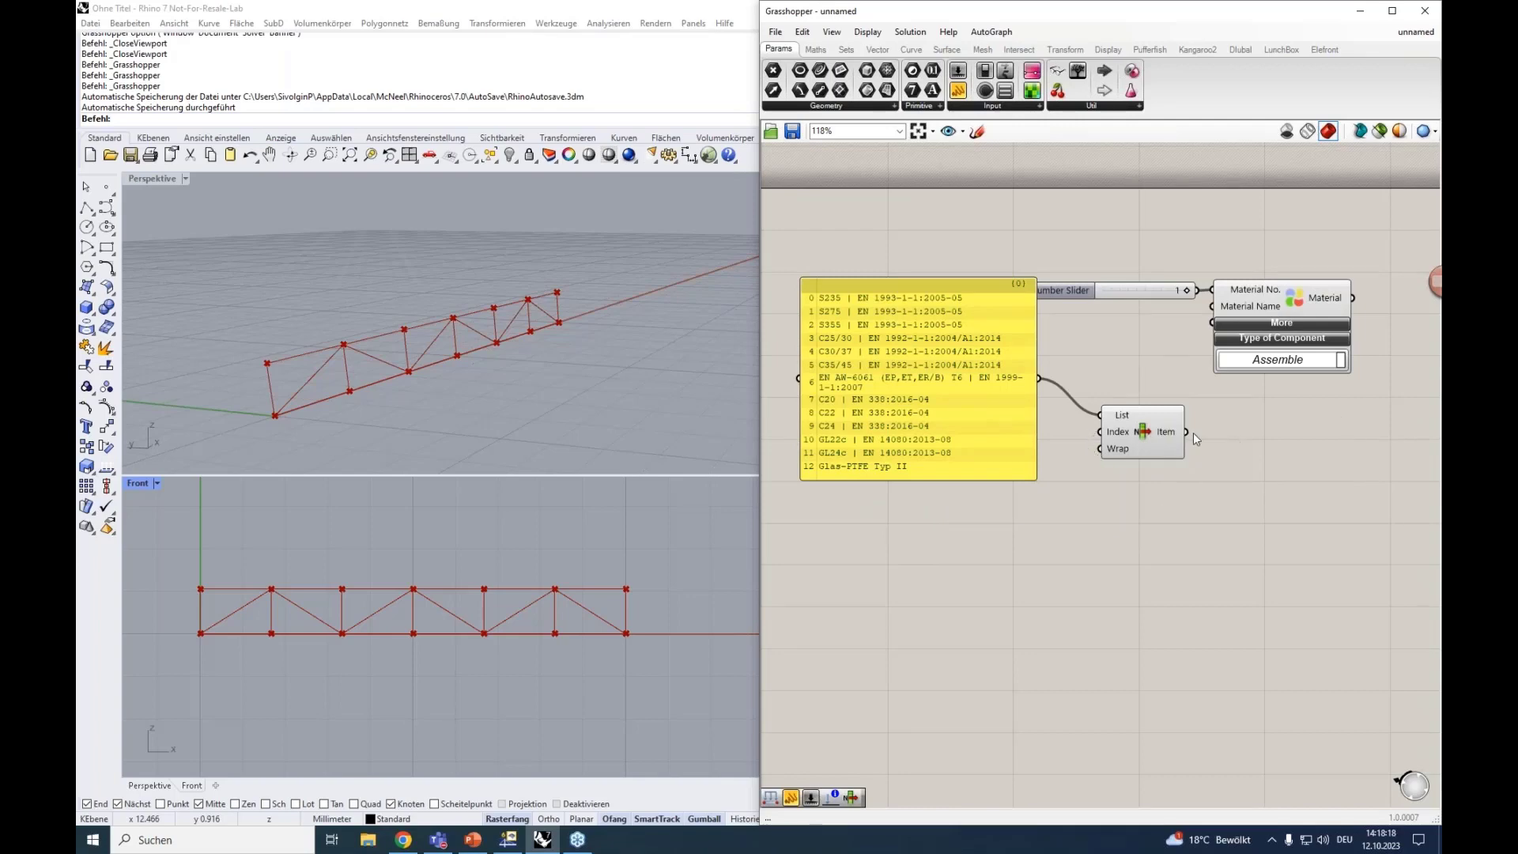
click(1176, 421)
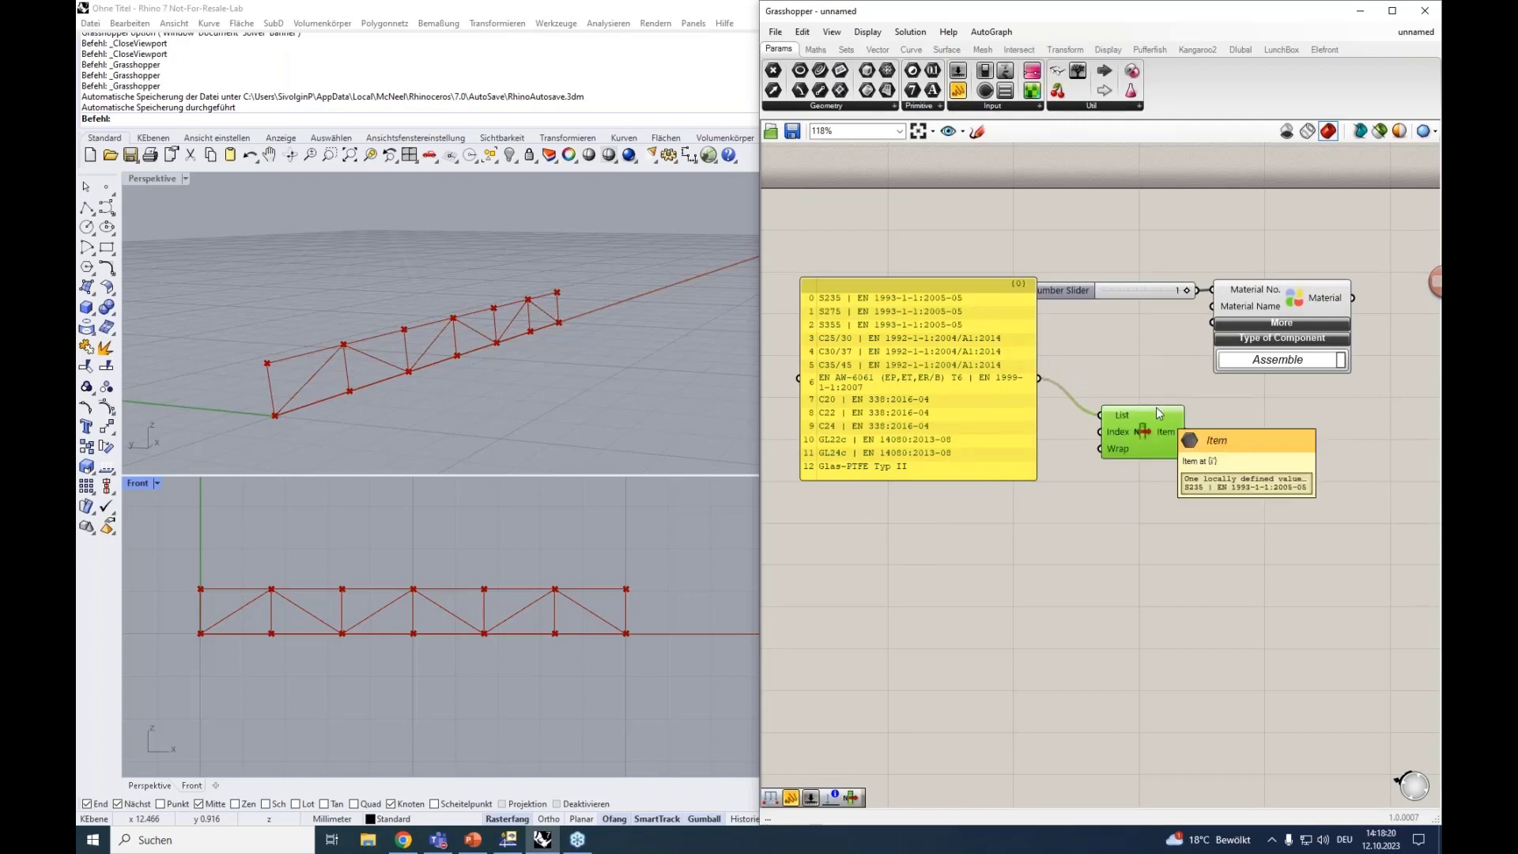
key(ctrl+z)
key(ctrl+z)
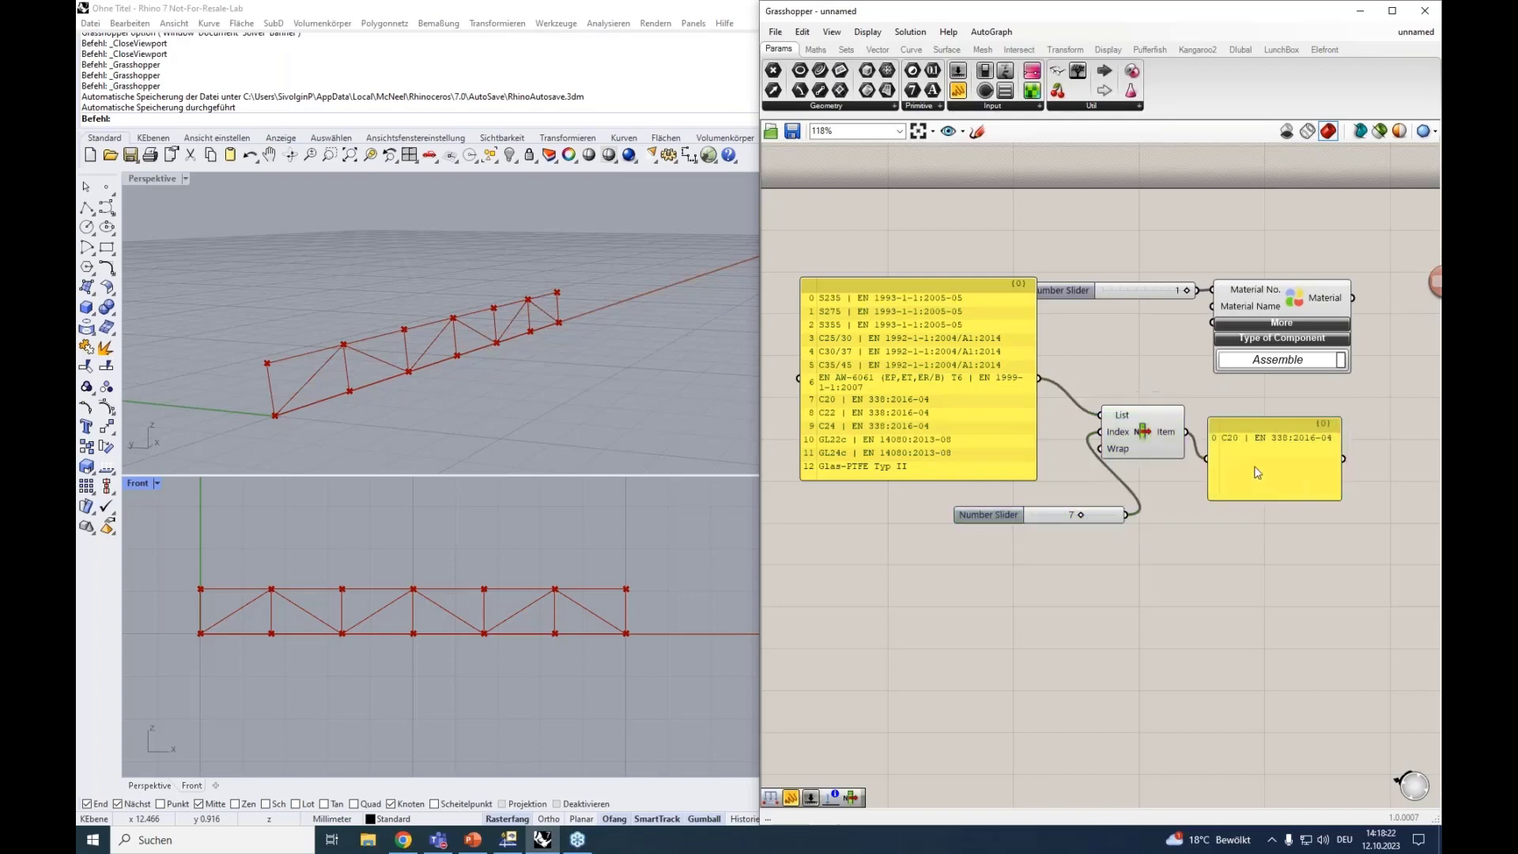
Step: Delete the output panel and connect List Item's output to the Material component's Material Name input
click(1255, 468)
key(Delete)
drag(1178, 545, 1211, 307)
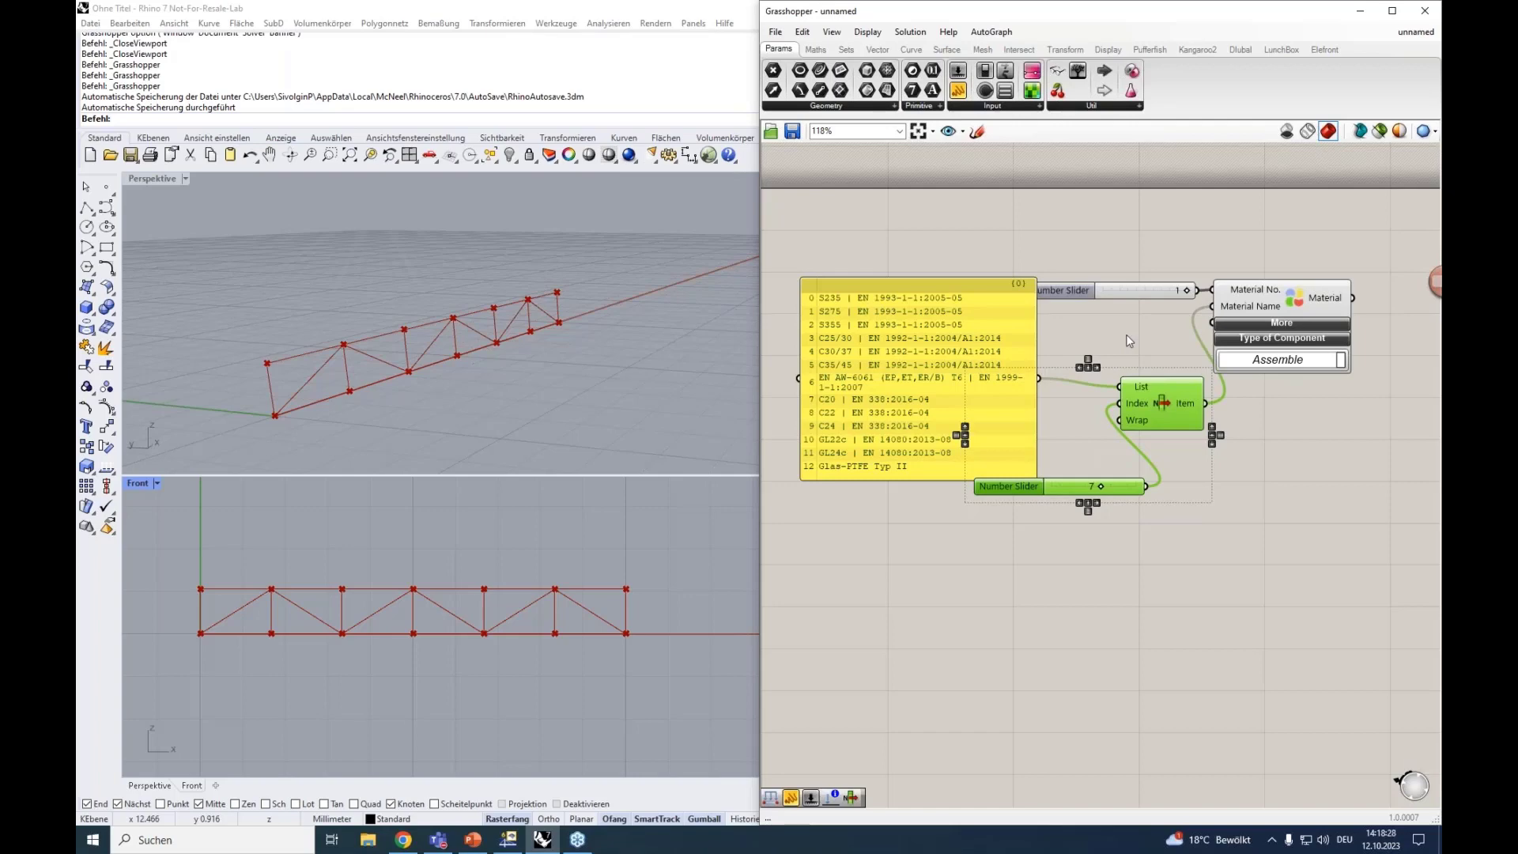
Step: Move List Item and its index slider to sit just below the Material component
scroll(1125, 338, down, 4)
mouse_move(1104, 430)
mouse_down()
mouse_move(1148, 433)
mouse_move(1117, 412)
mouse_move(1131, 417)
mouse_up()
click(1145, 457)
Step: Add a Dlubal Section component to the canvas below the Material component
right_drag(1146, 472, 1138, 397)
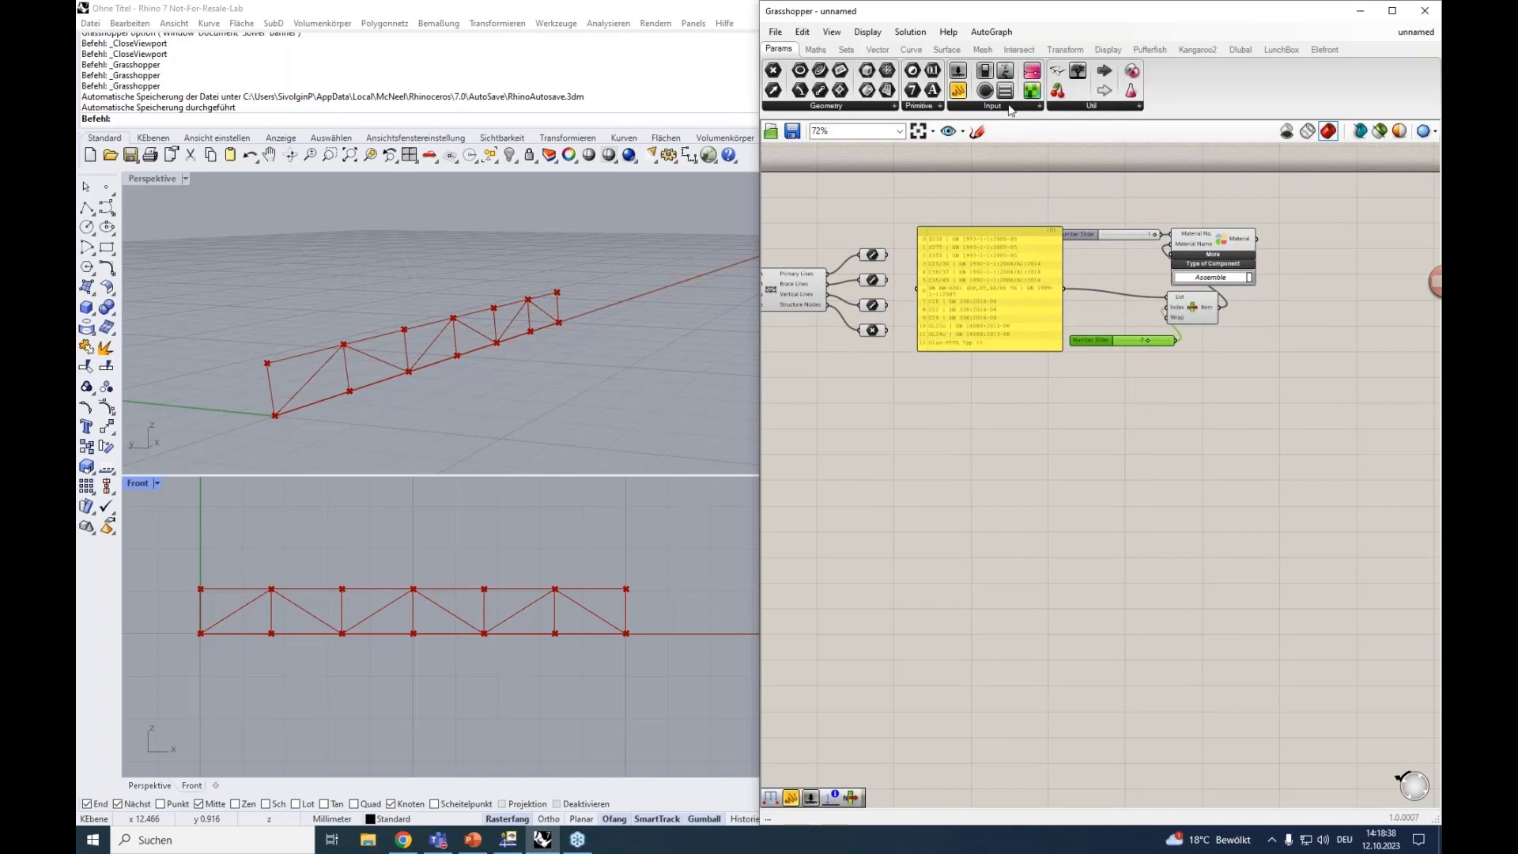
click(1240, 49)
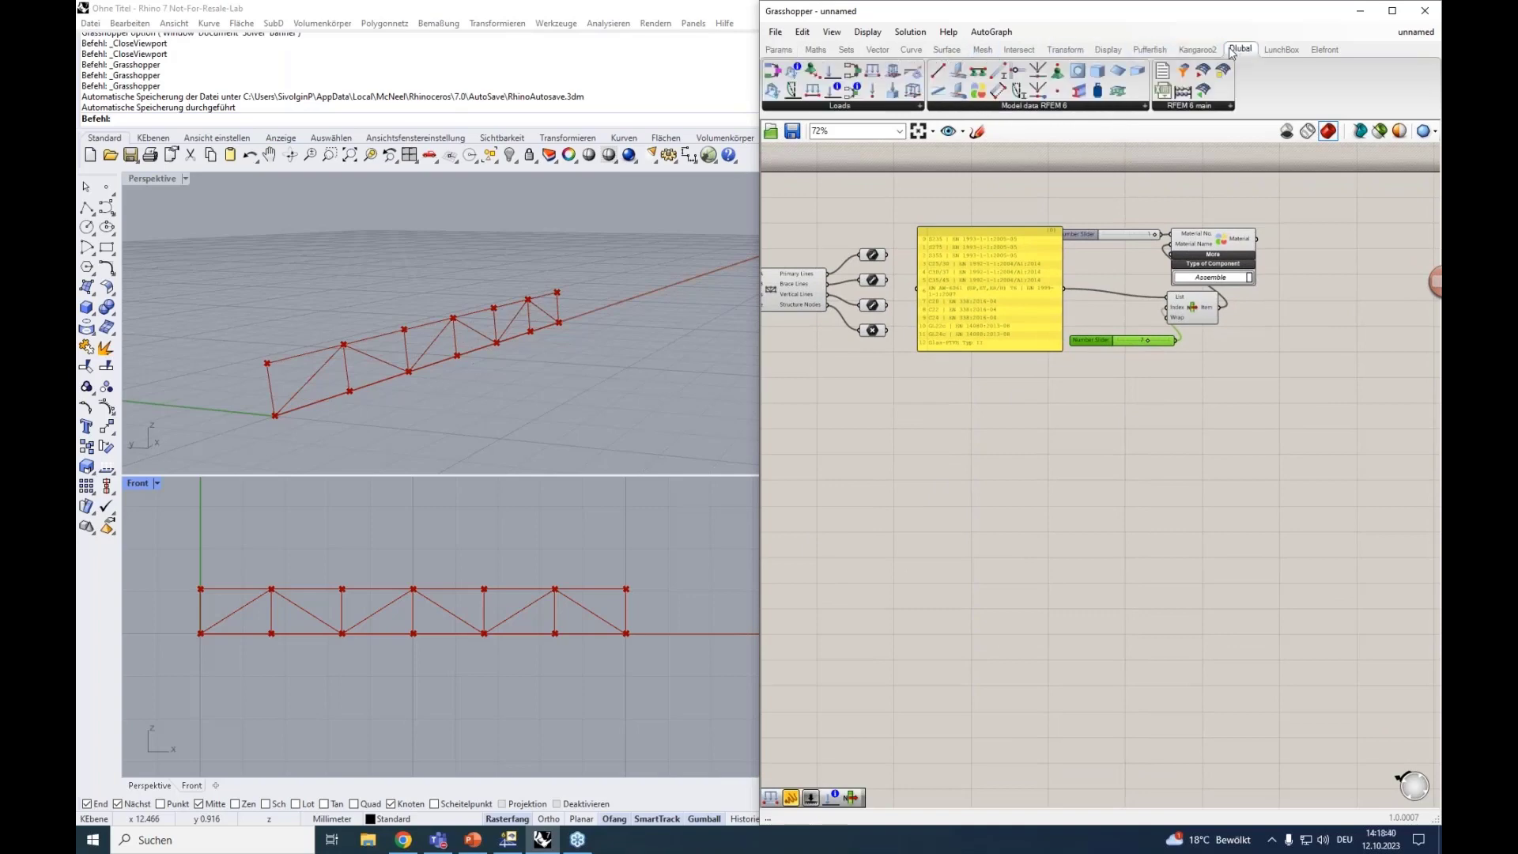
click(1001, 105)
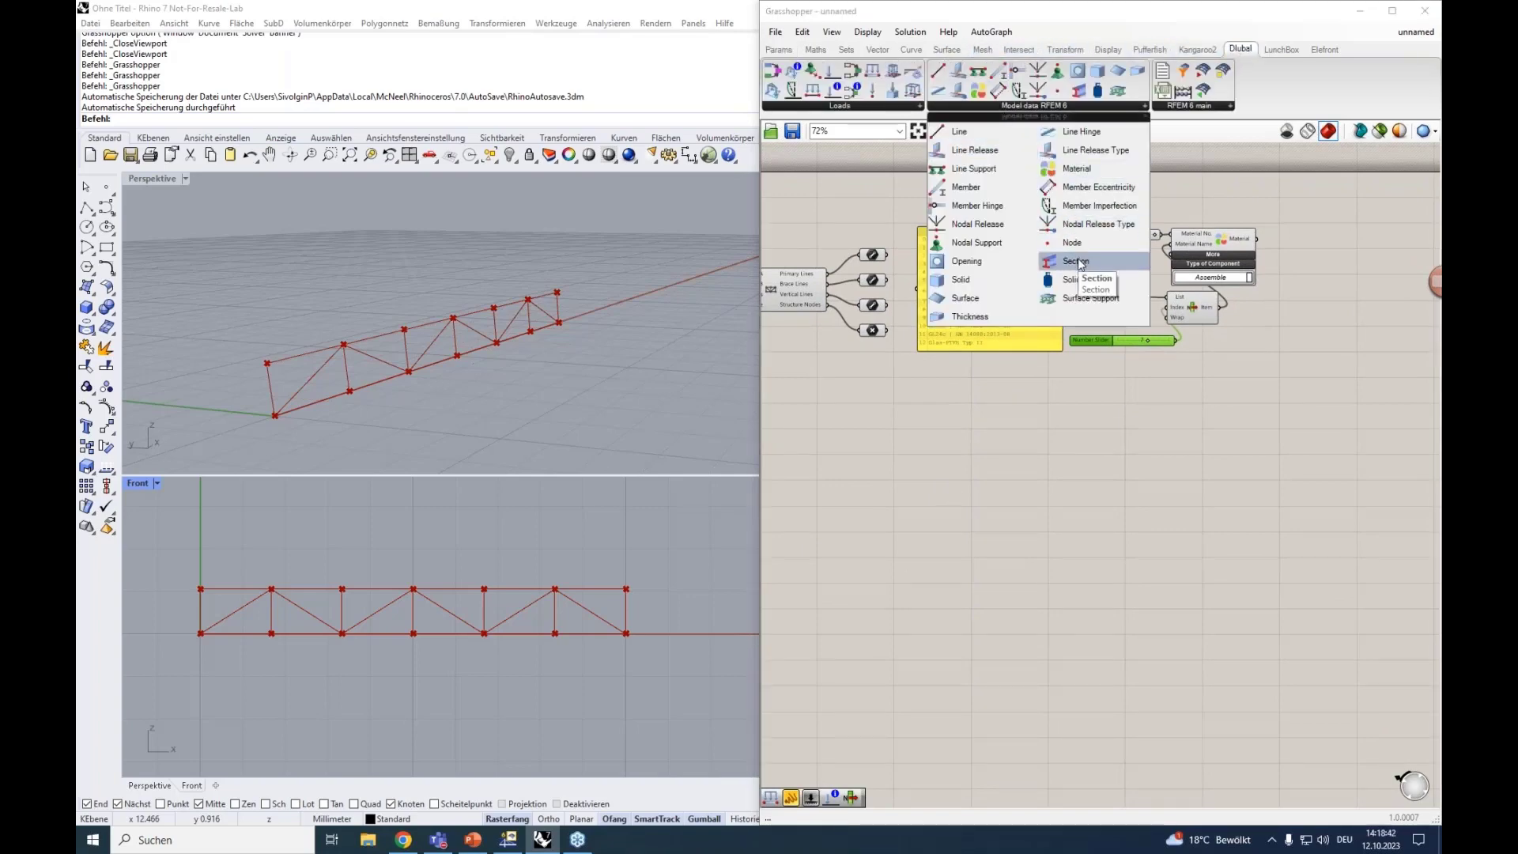
drag(1080, 264, 1168, 468)
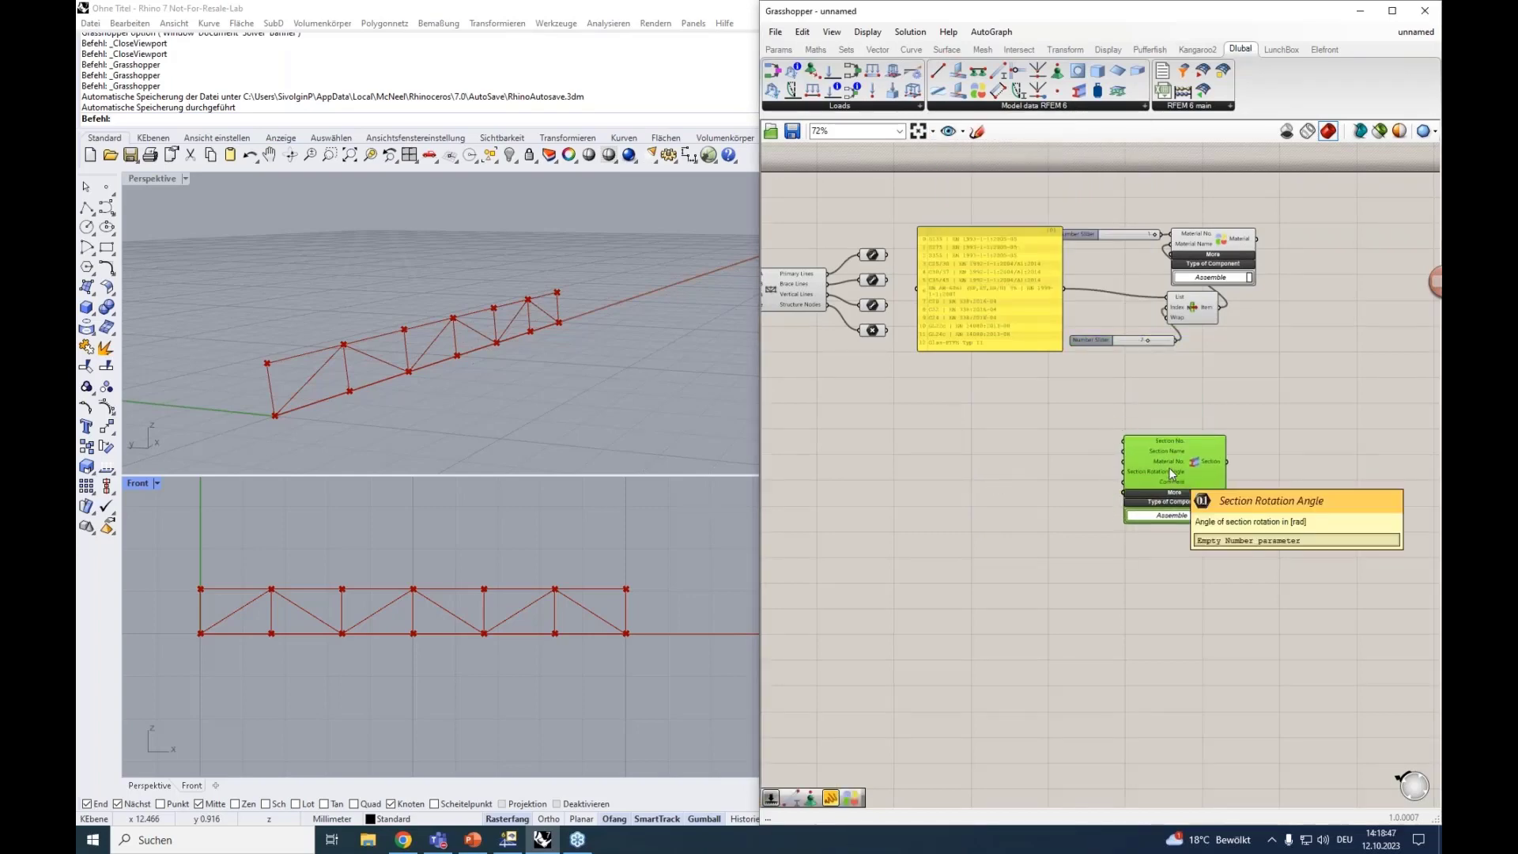
drag(1169, 467, 1254, 458)
Step: Duplicate the material list panel, List Item and index slider below the originals, and position the Section component beside the copies
drag(1182, 386, 1020, 289)
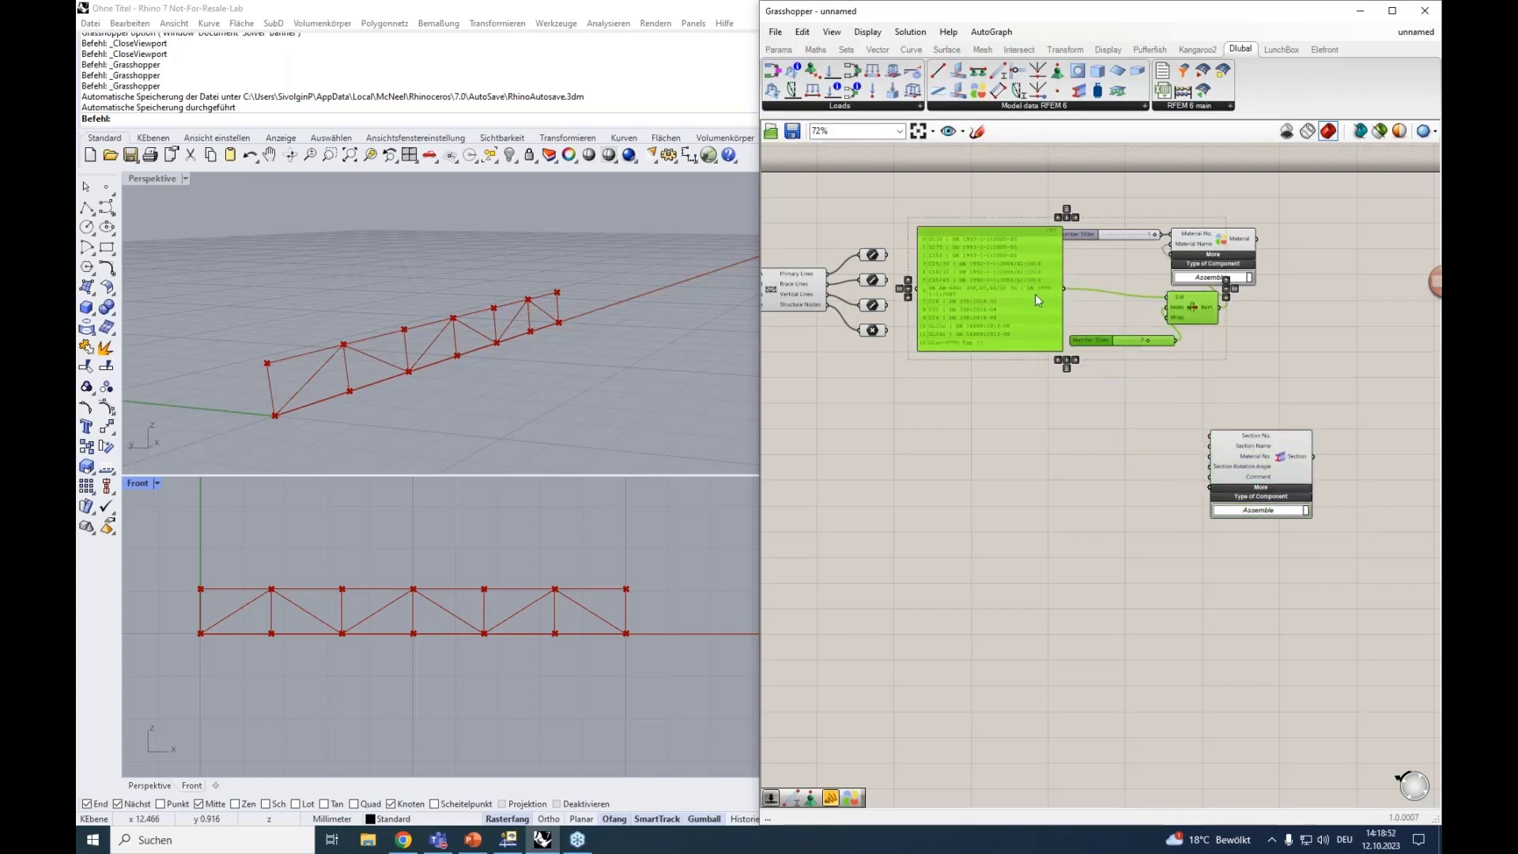
alt+drag(1192, 300, 1156, 514)
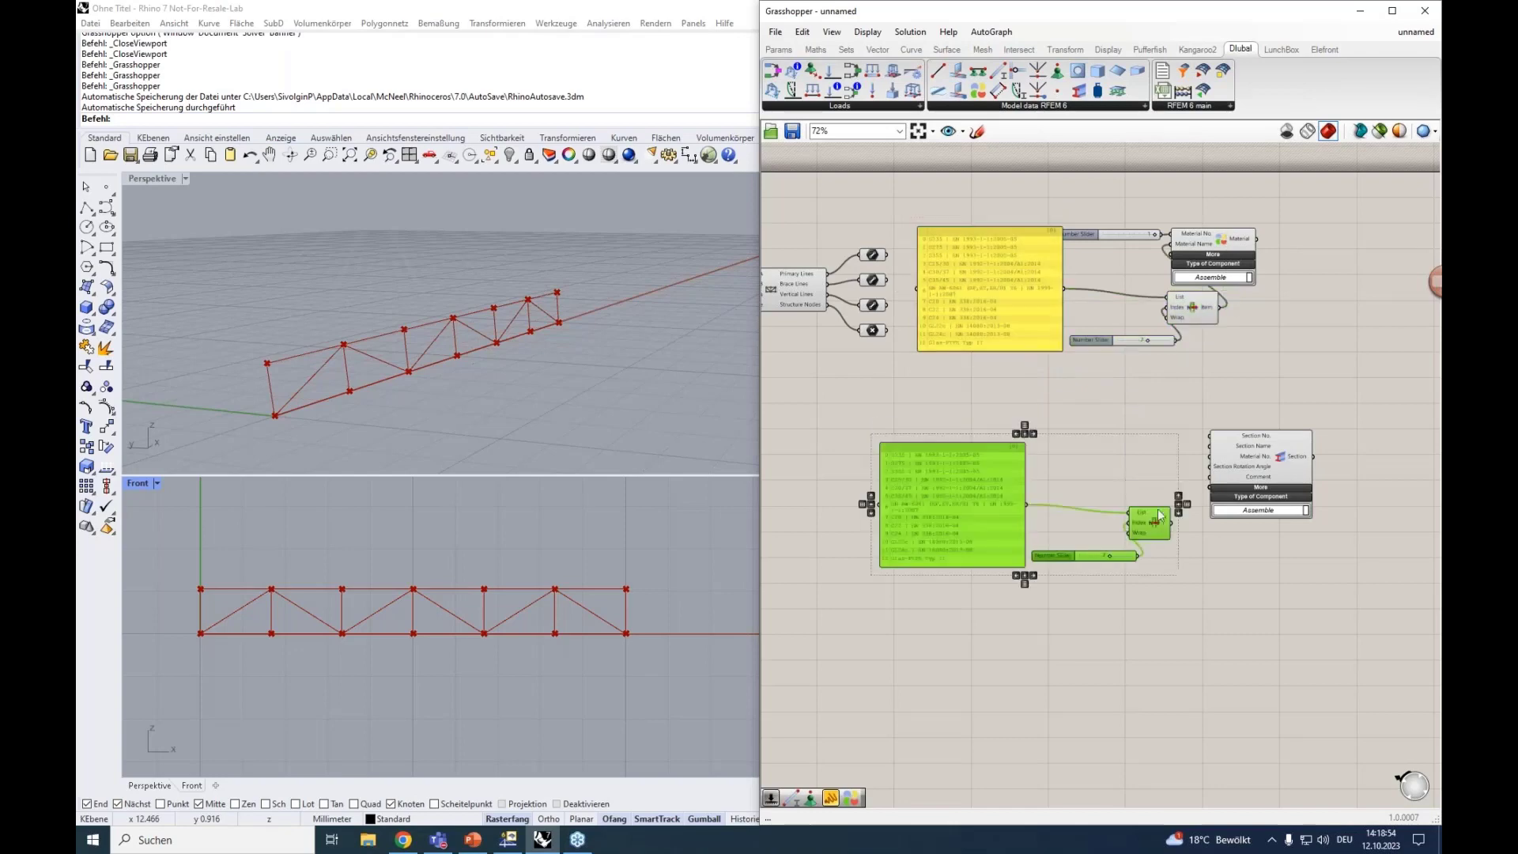
scroll(1162, 500, up, 1)
click(1164, 503)
drag(1282, 447, 1259, 428)
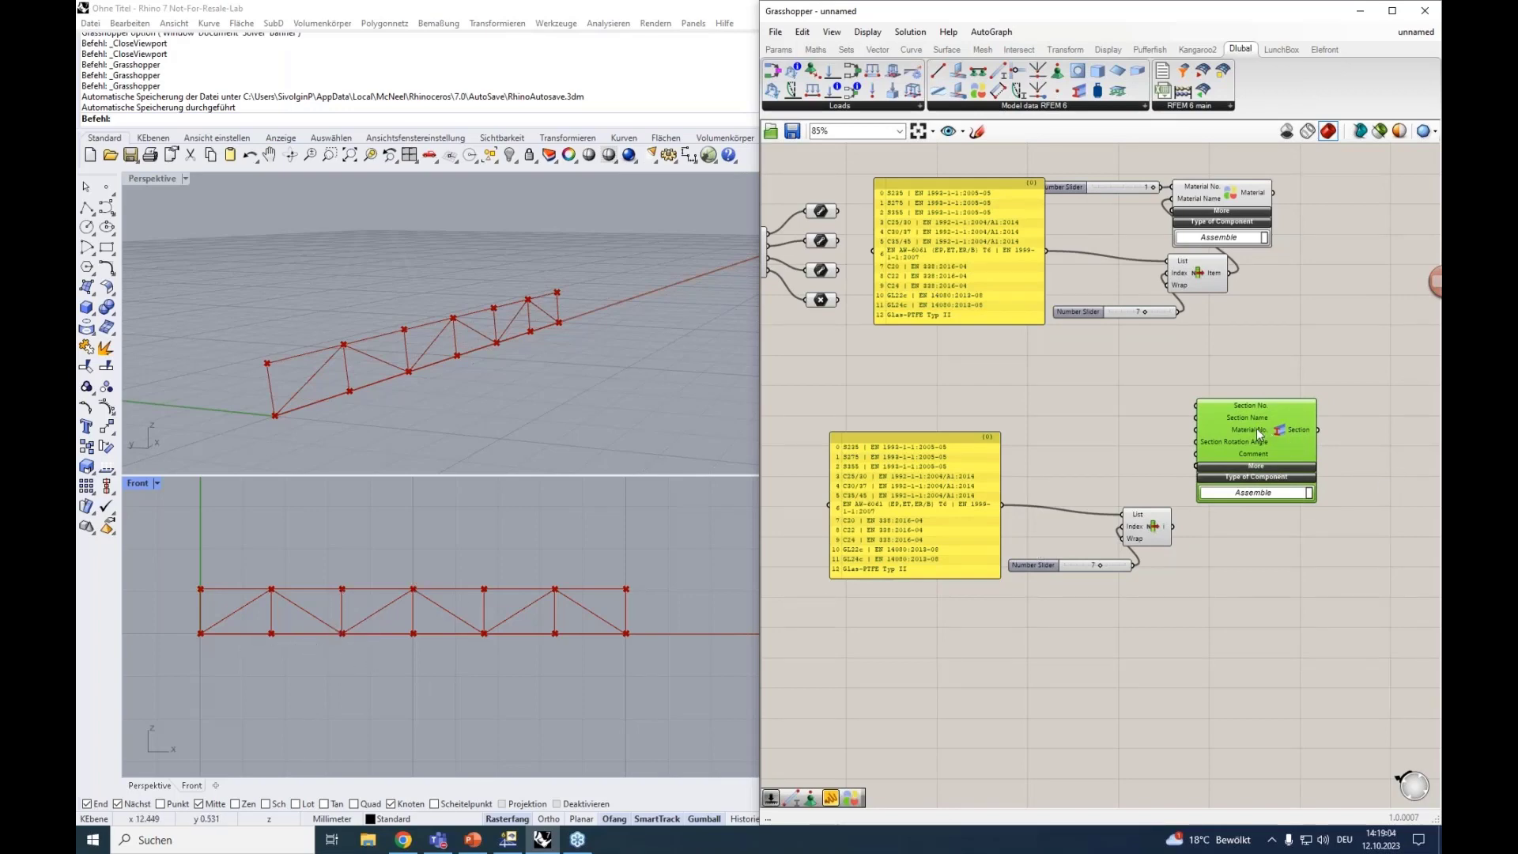
Step: Create a number slider ranging from 1 to 2 and connect it to the Section component's Section No. input
double_click(1093, 406)
text(1)
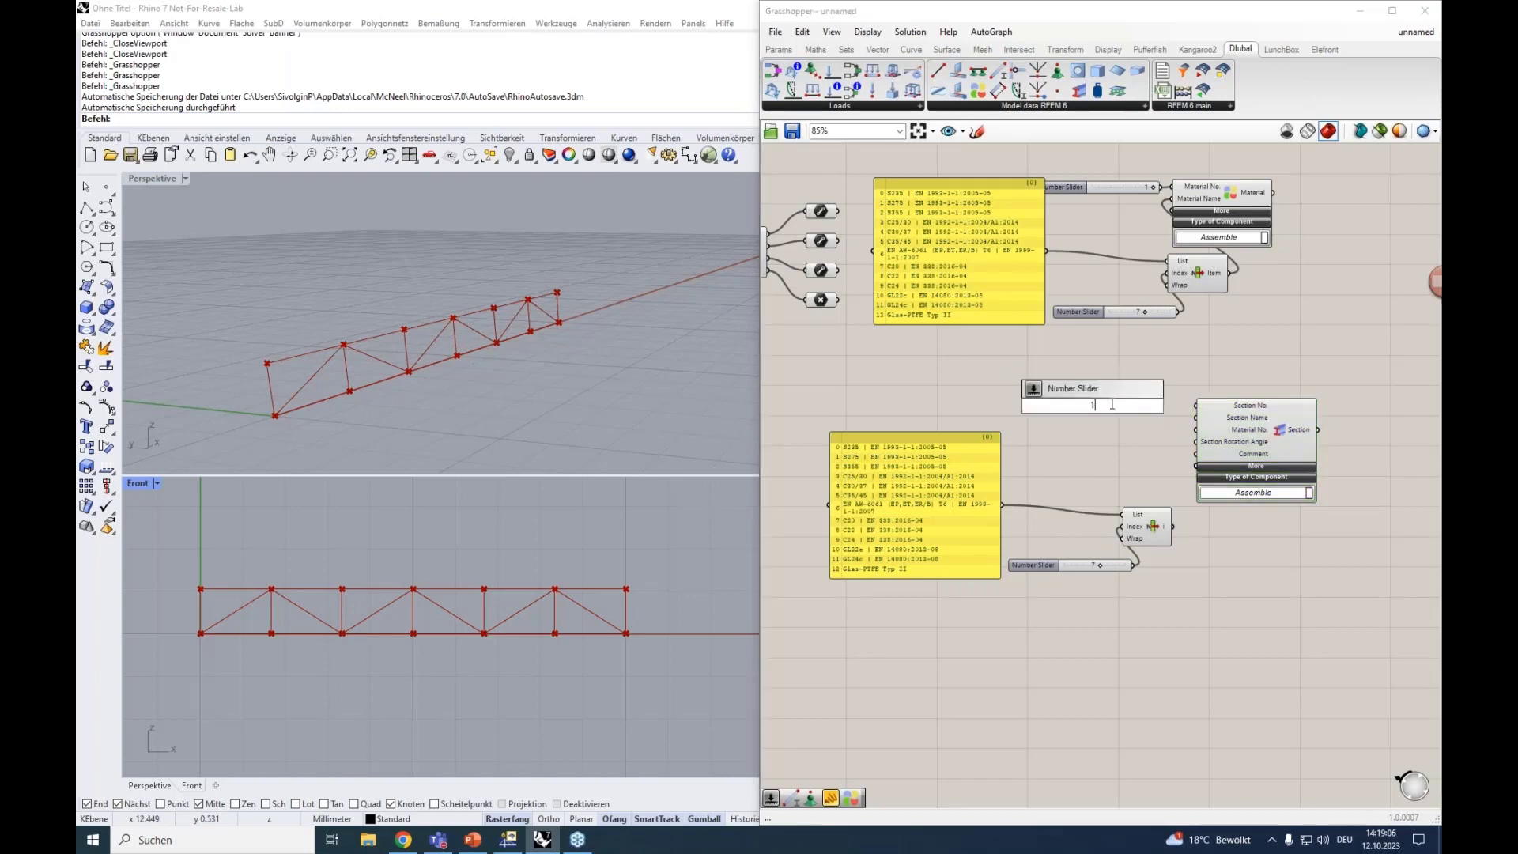
text(<2)
key(Return)
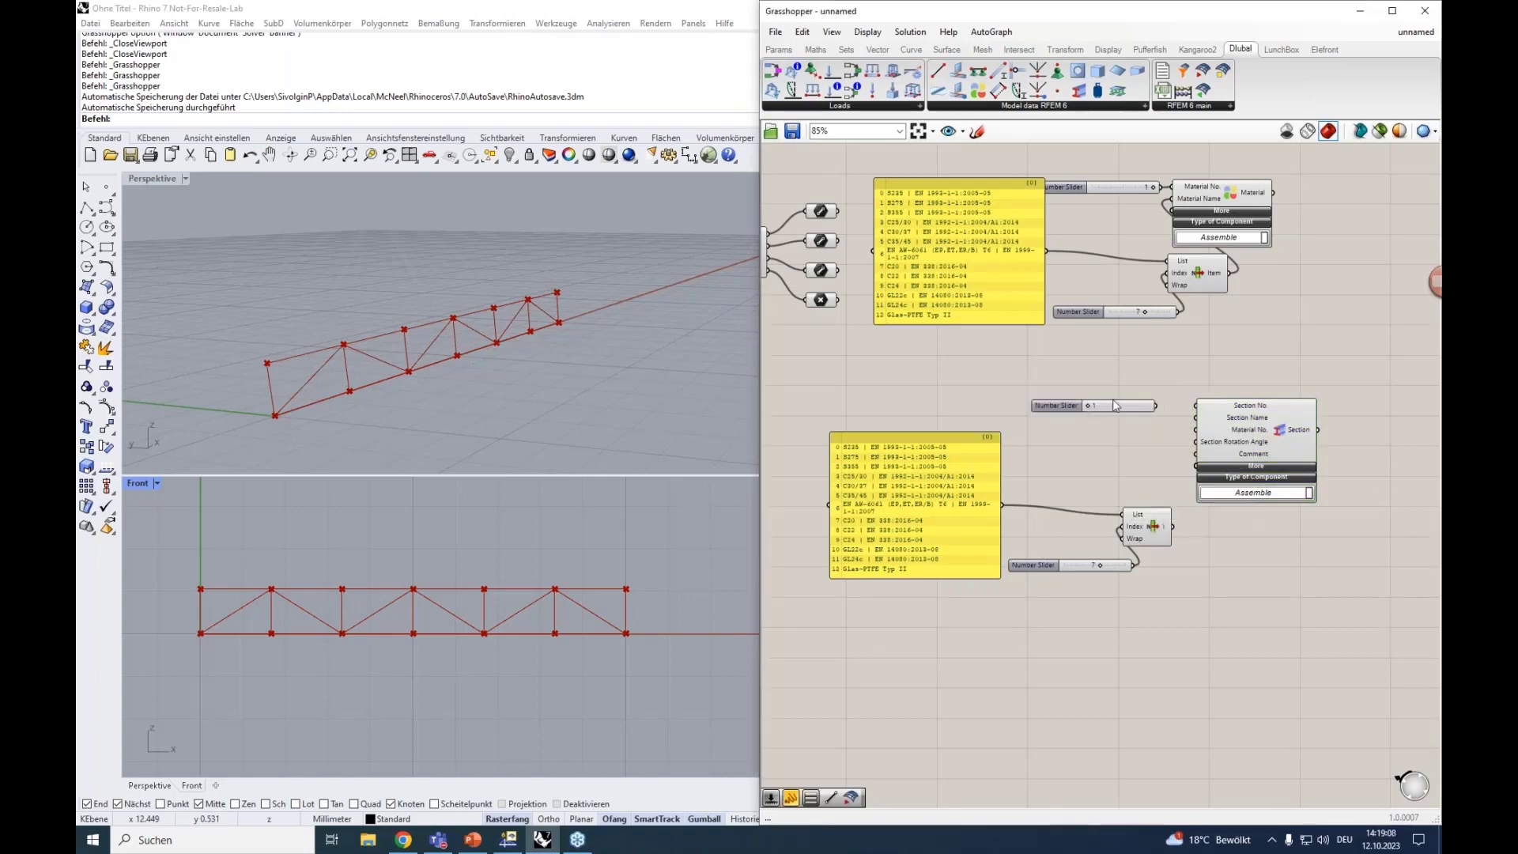
mouse_move(1157, 406)
mouse_down()
mouse_move(1193, 406)
mouse_move(1142, 408)
mouse_up()
Step: Connect the duplicated List Item's output to the Section component's Section Name input
right_drag(1147, 526, 1112, 479)
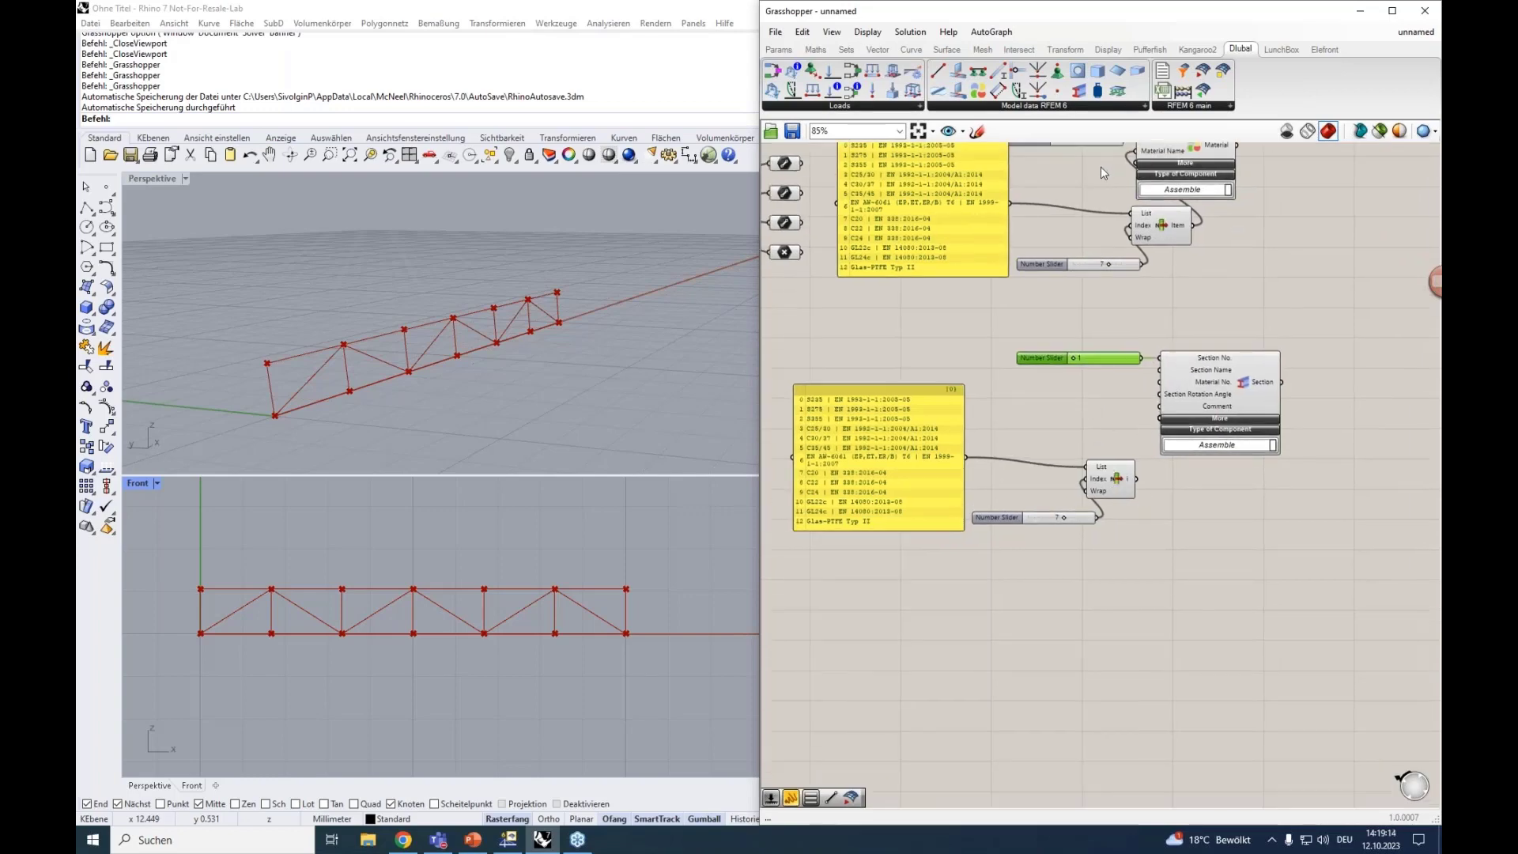
right_drag(1100, 166, 1103, 188)
drag(1138, 500, 1162, 404)
Step: Replace the duplicated material panel with the section list panel from the clipboard history, connect it to List Item's List input, and align the index slider
click(856, 419)
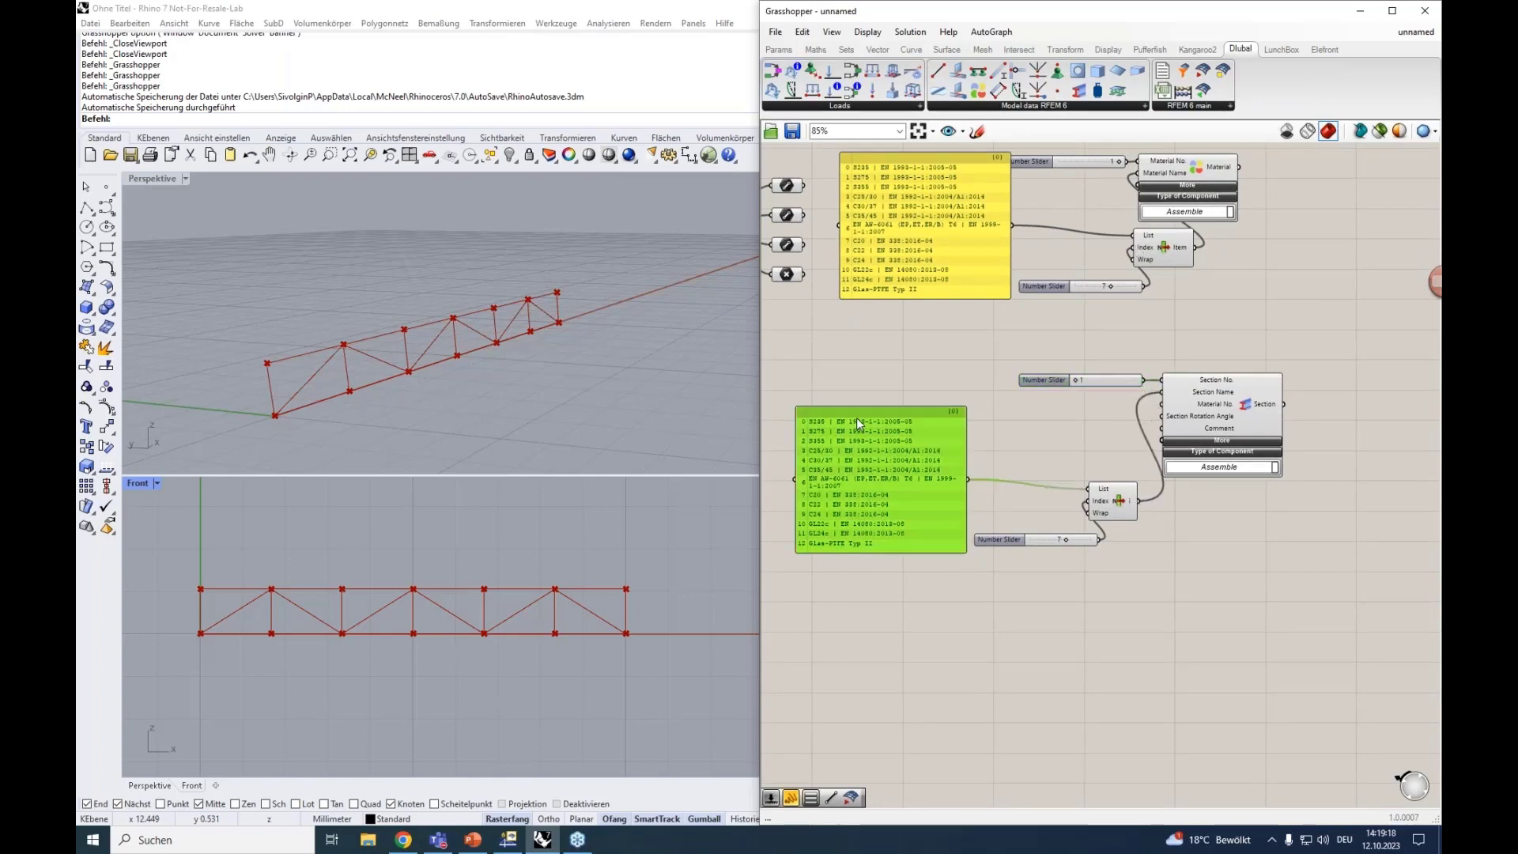
key(ctrl+x)
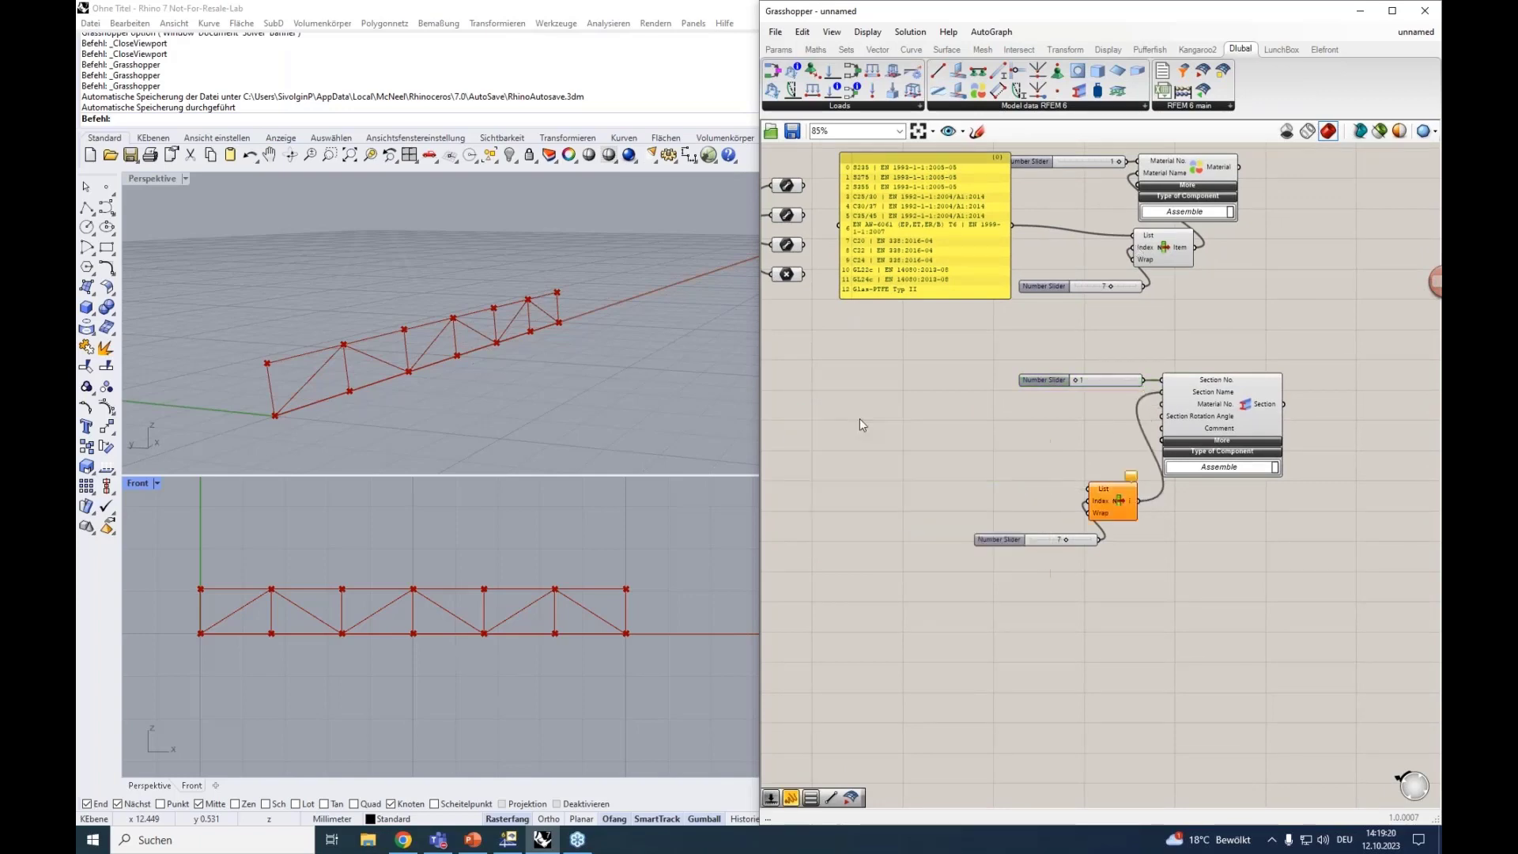
key(super+v)
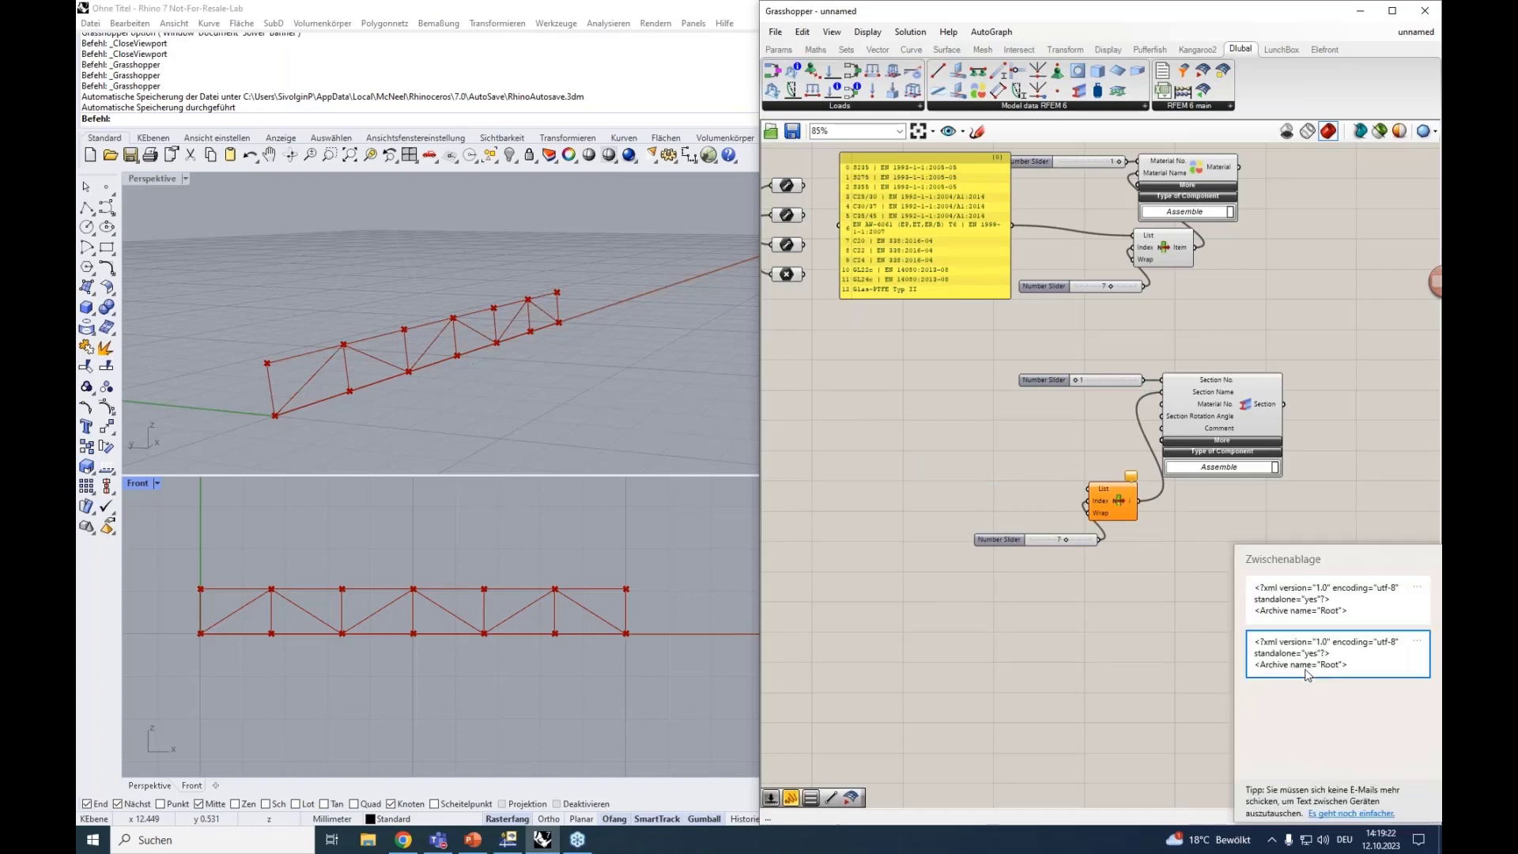
click(1336, 598)
drag(1149, 389, 843, 391)
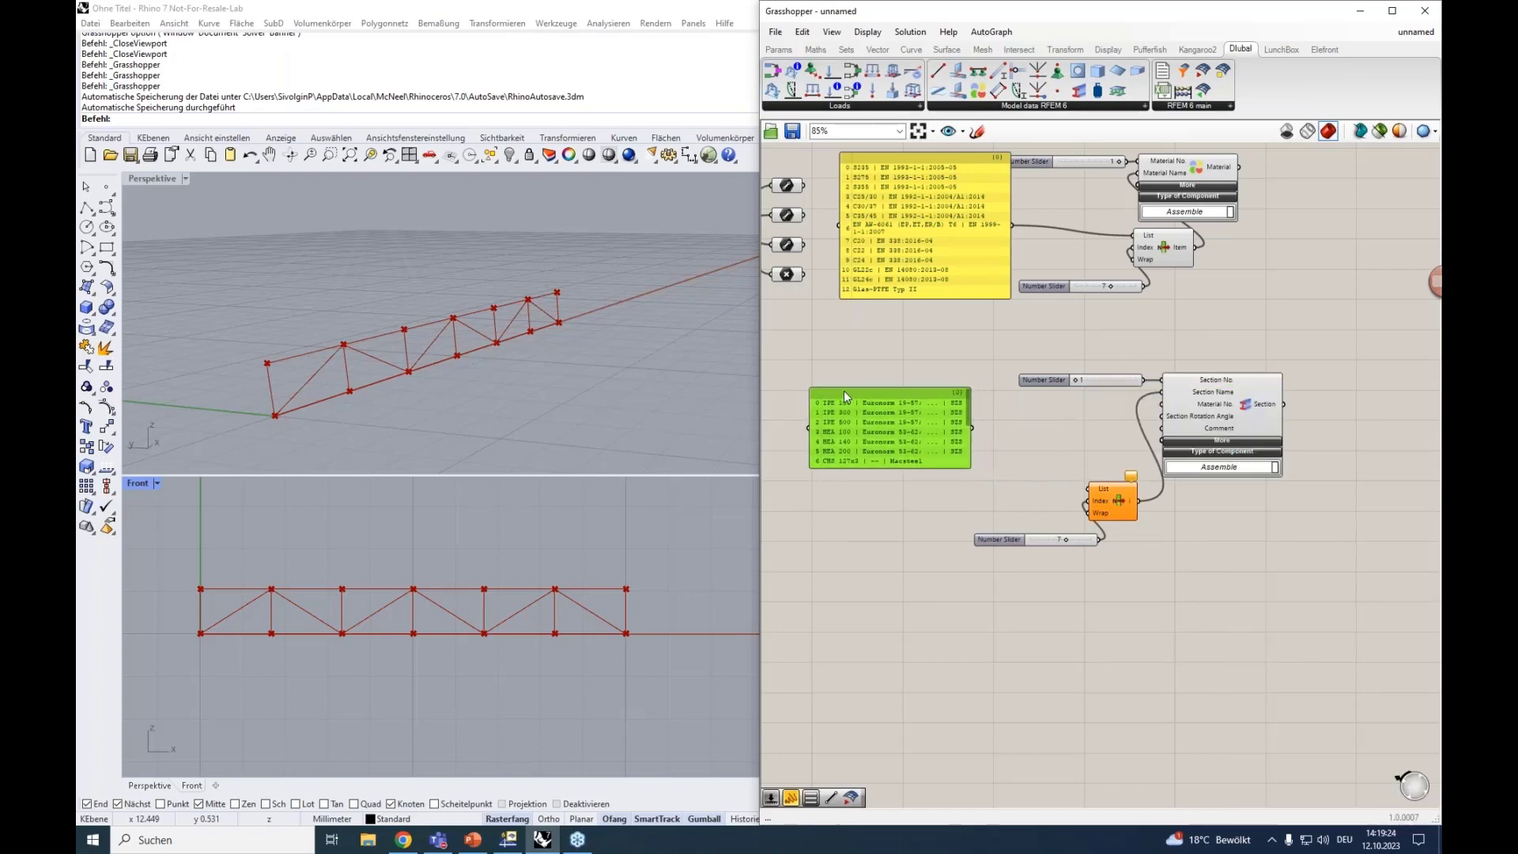
drag(972, 428, 1089, 488)
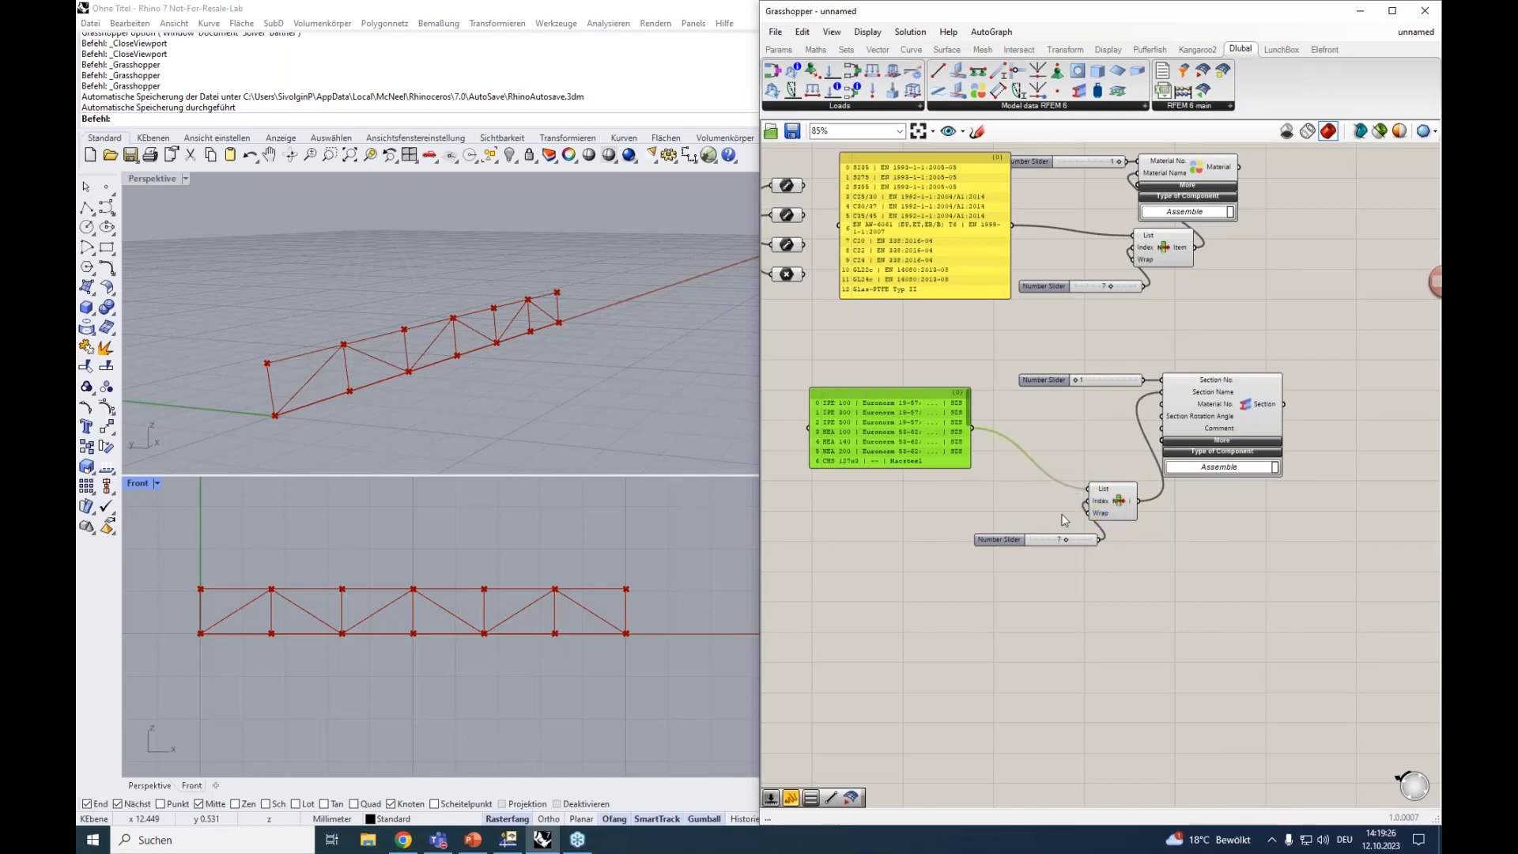
drag(1038, 540, 1009, 502)
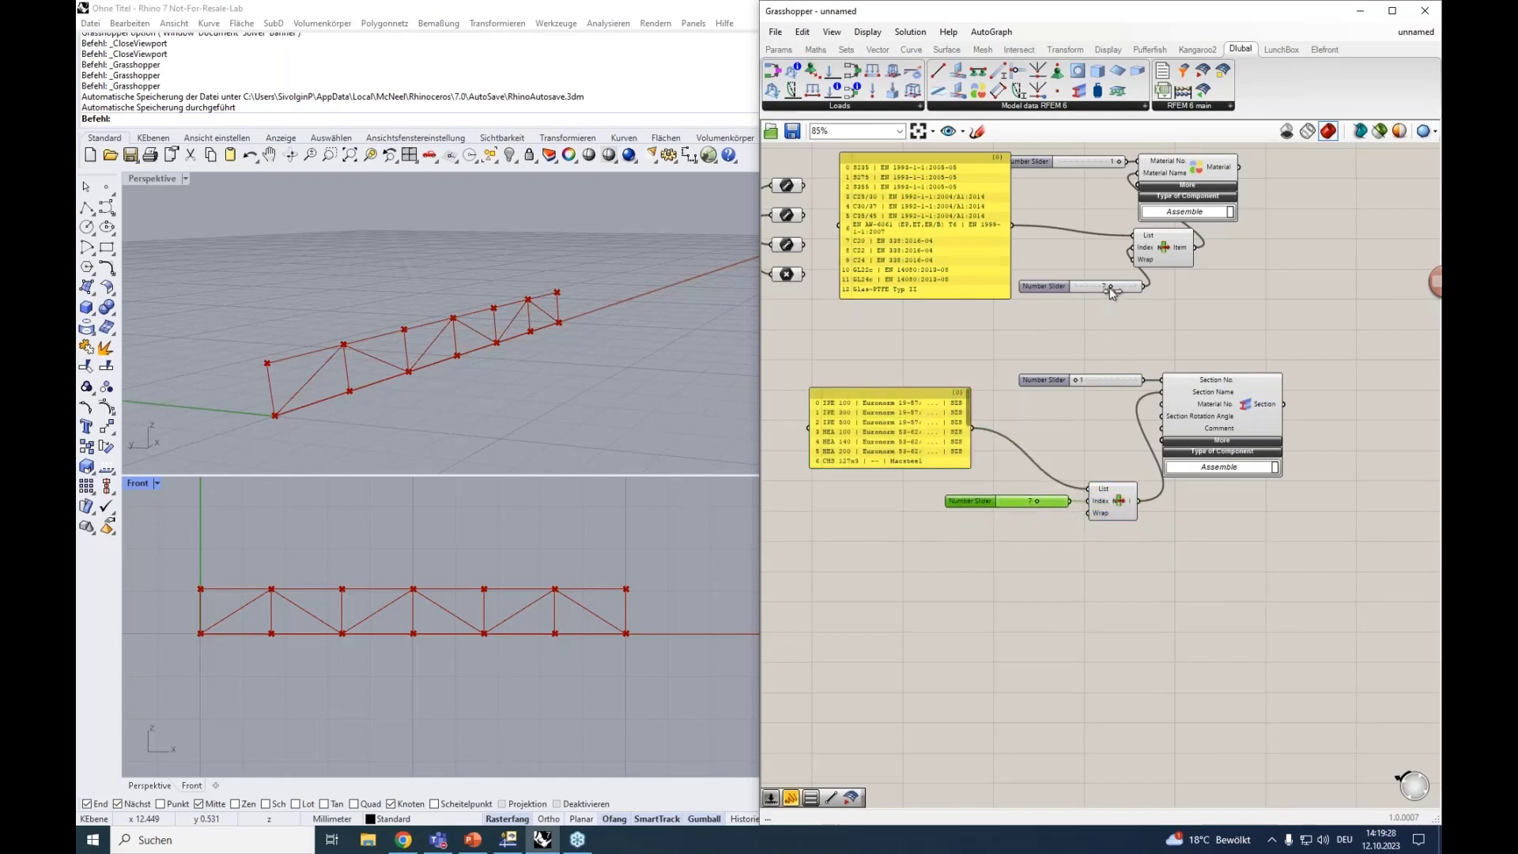
Step: Set the material index slider to 0 and connect the Material output to the Section component's Material No. input
drag(1110, 288, 1086, 289)
scroll(1184, 411, up, 4)
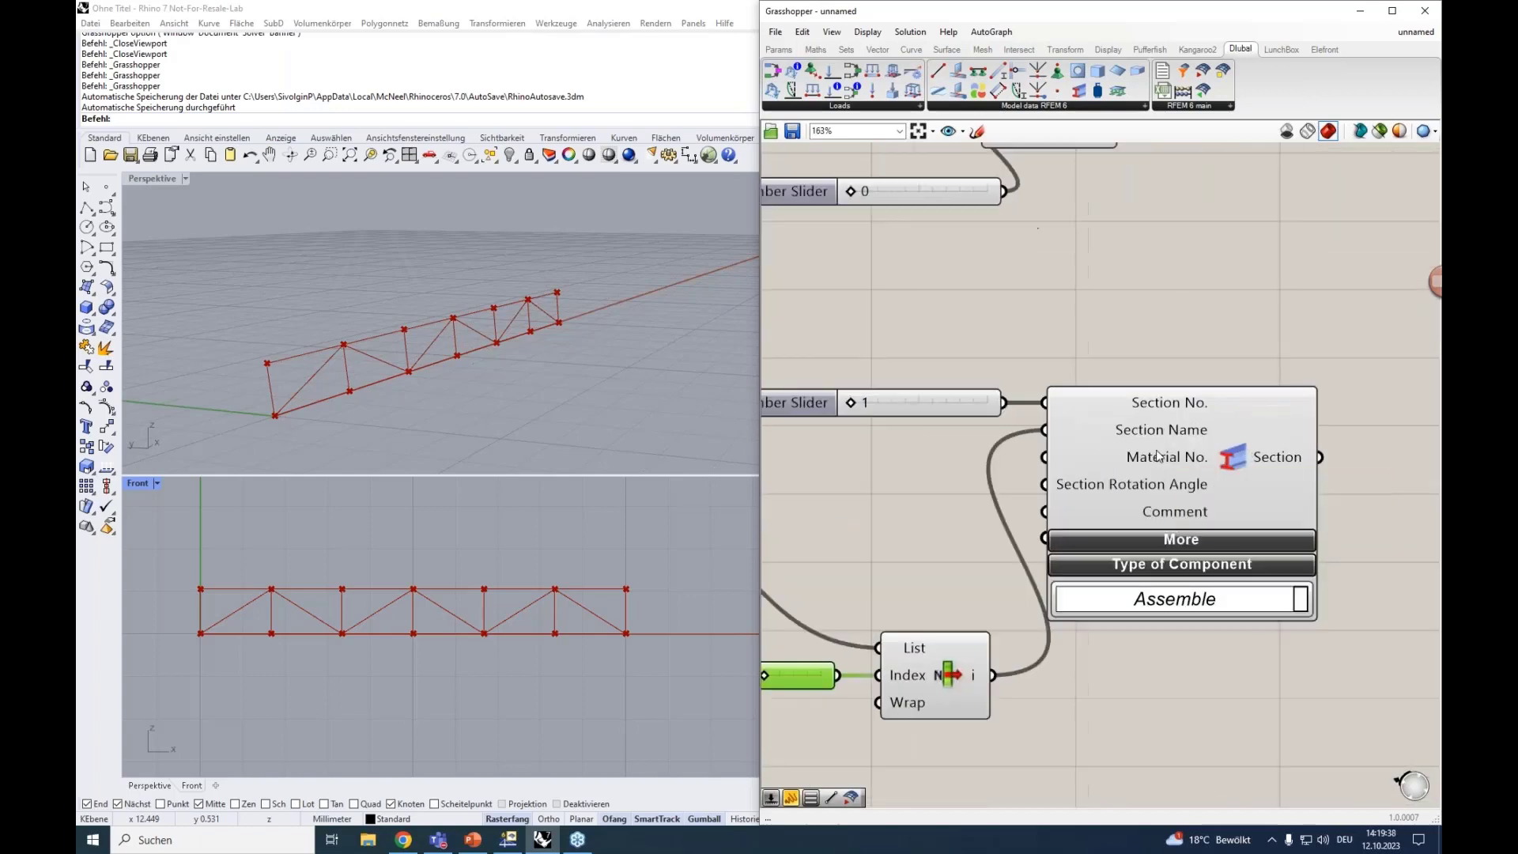
scroll(1157, 456, down, 2)
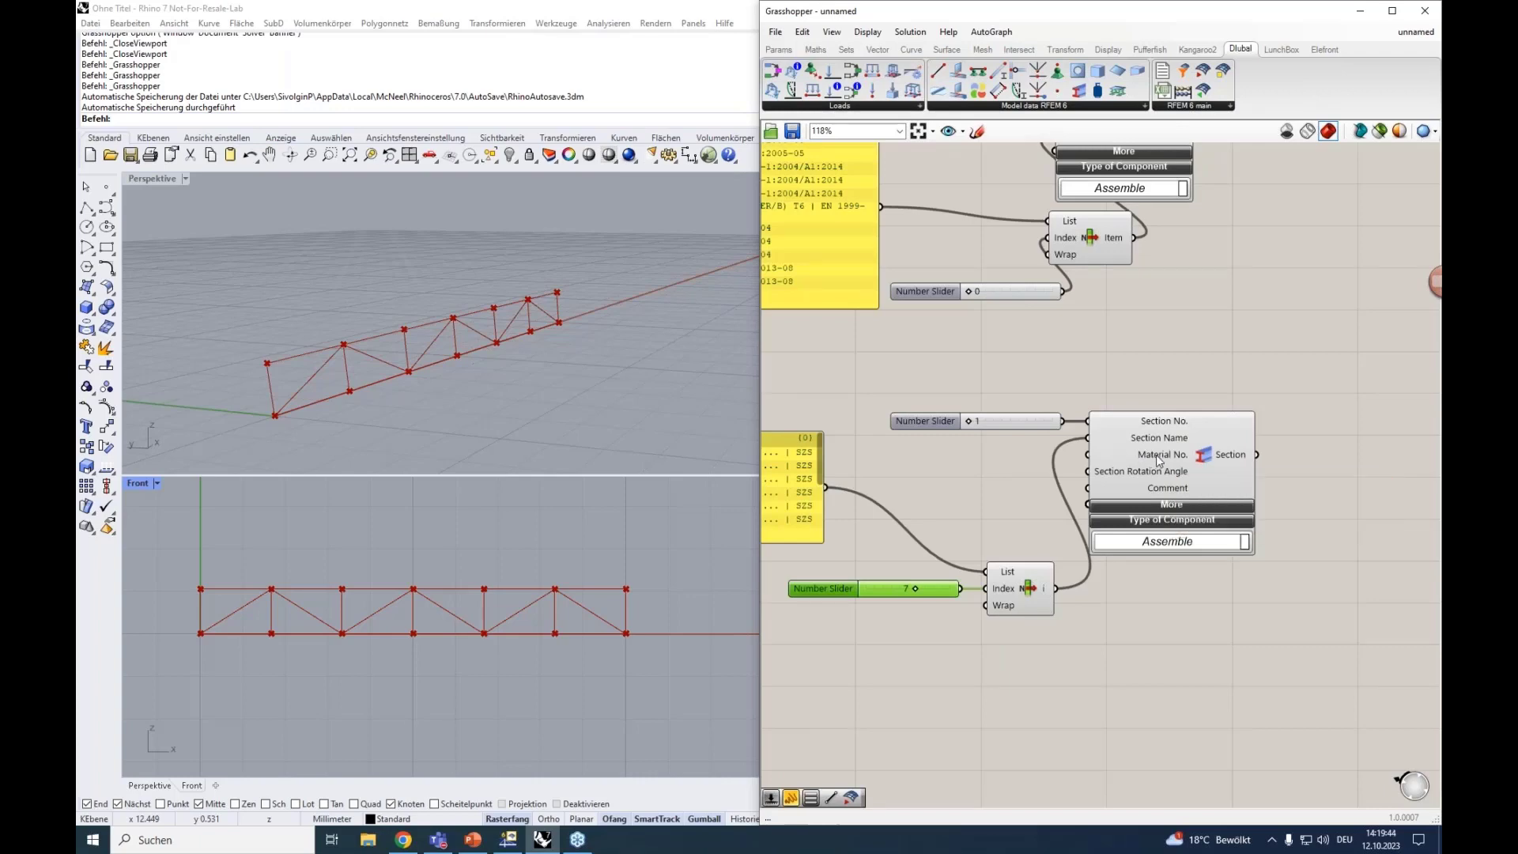
right_drag(1162, 345, 1137, 414)
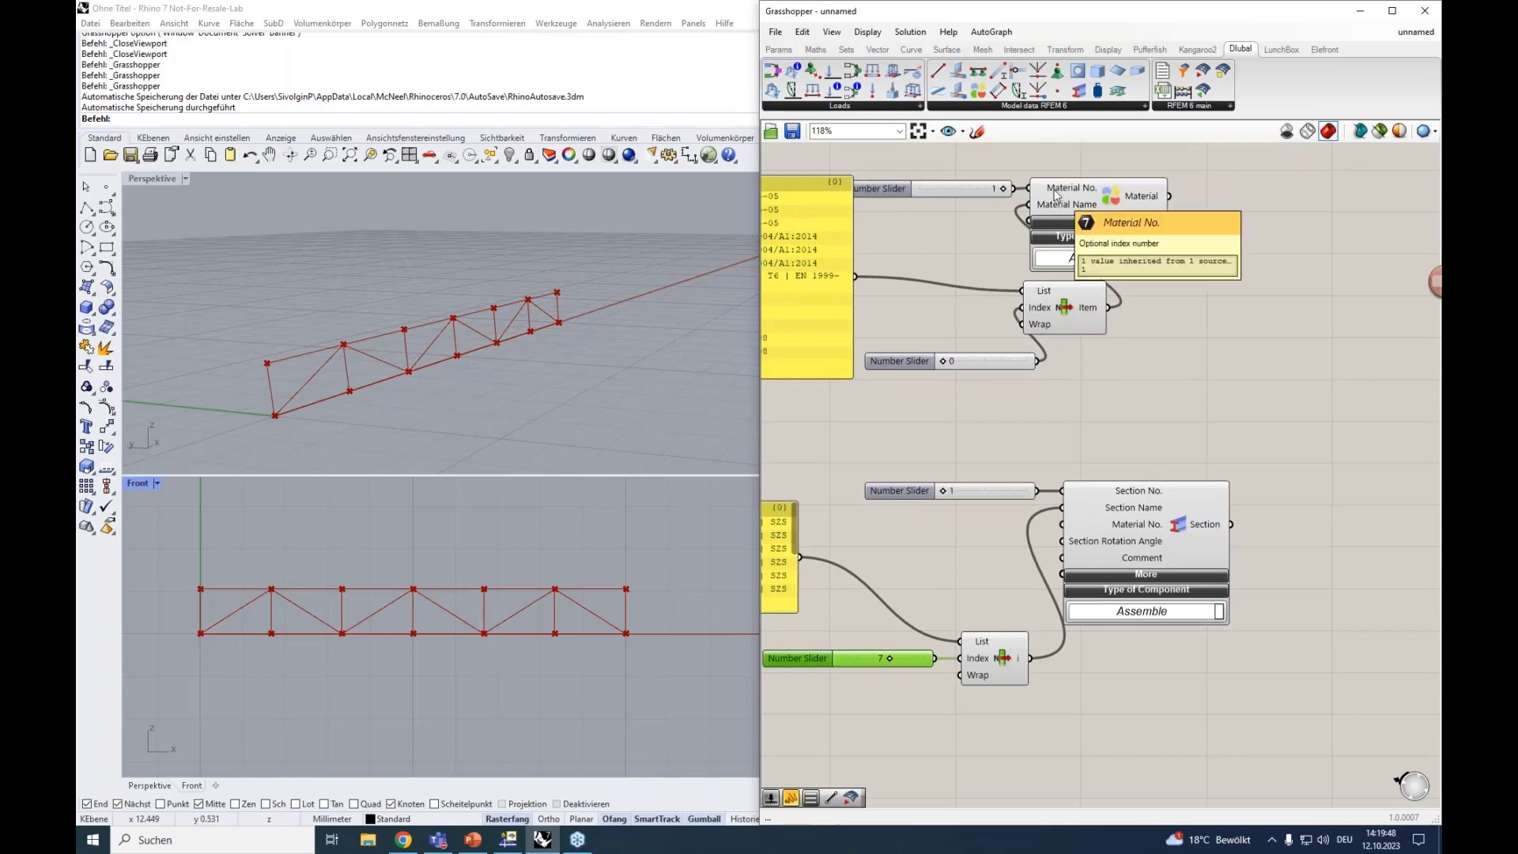
click(1126, 198)
drag(1169, 196, 1061, 530)
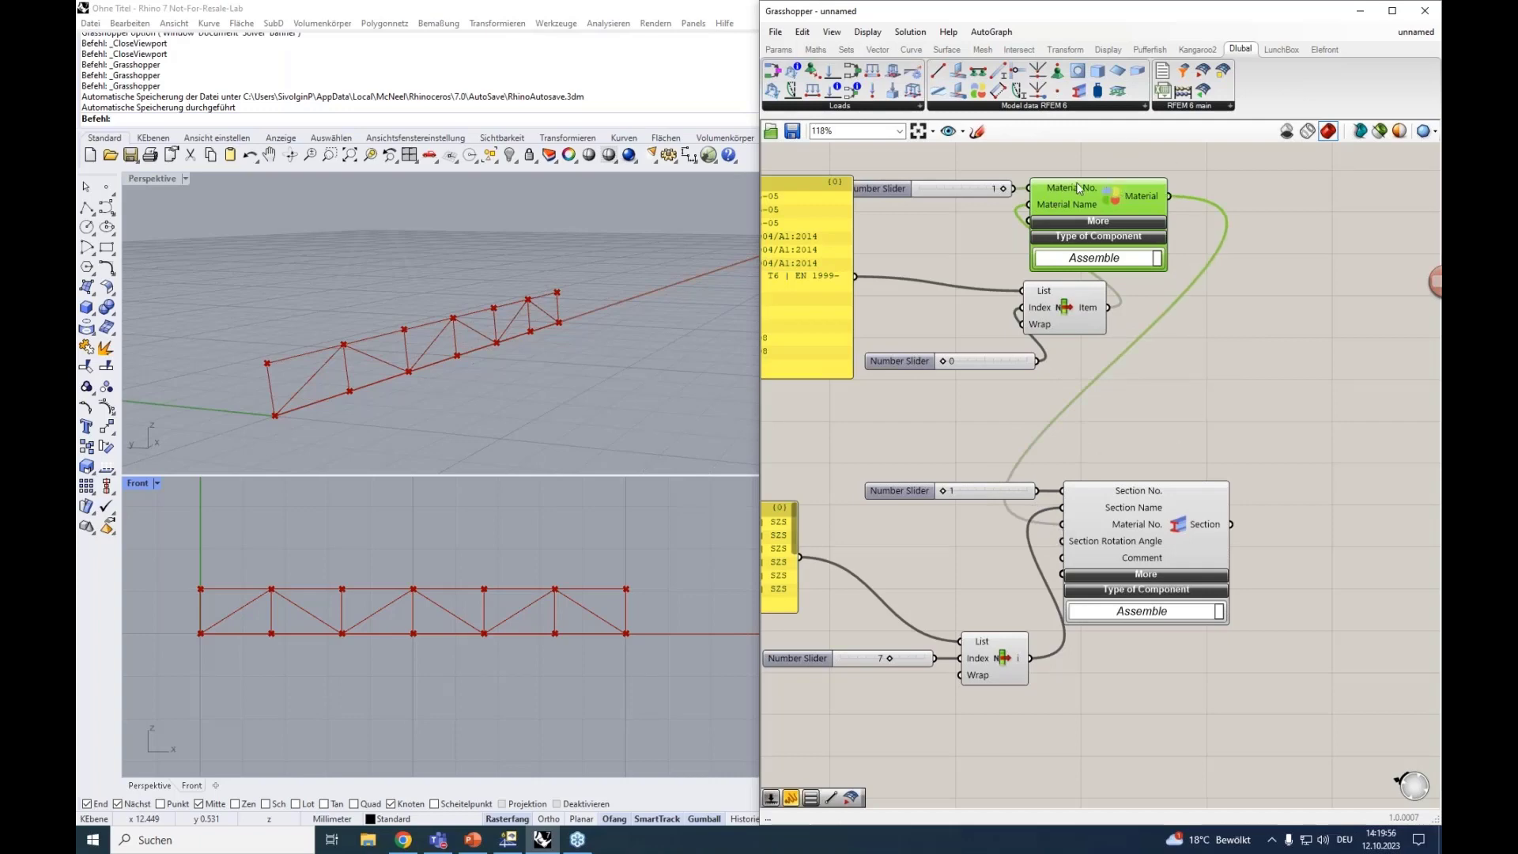
Step: Expand the Section component's additional inputs to examine them, and collapse them again
click(1149, 563)
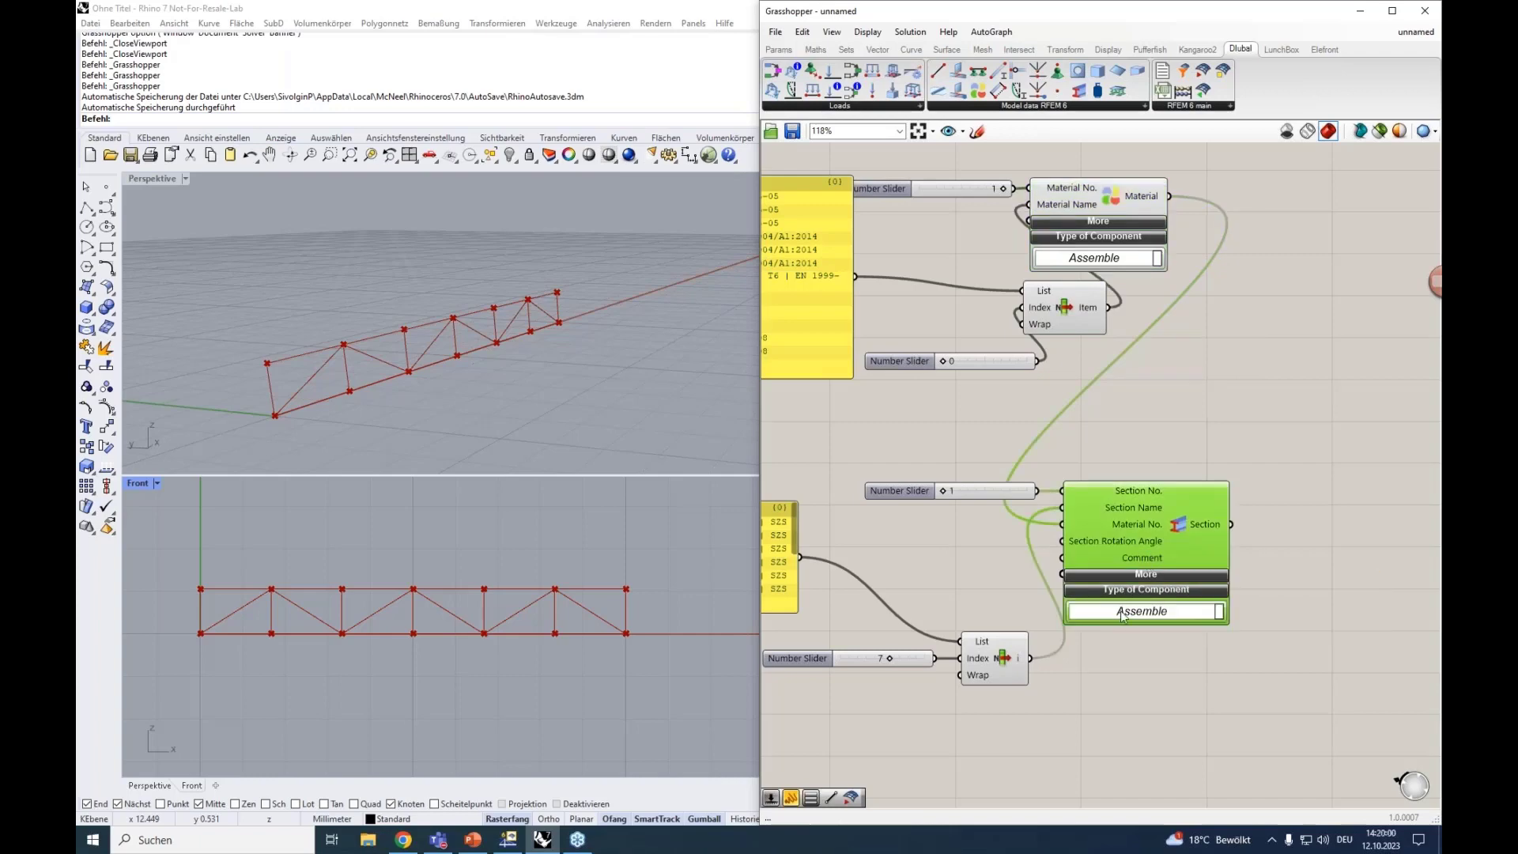
right_drag(1114, 691, 1166, 617)
click(1190, 503)
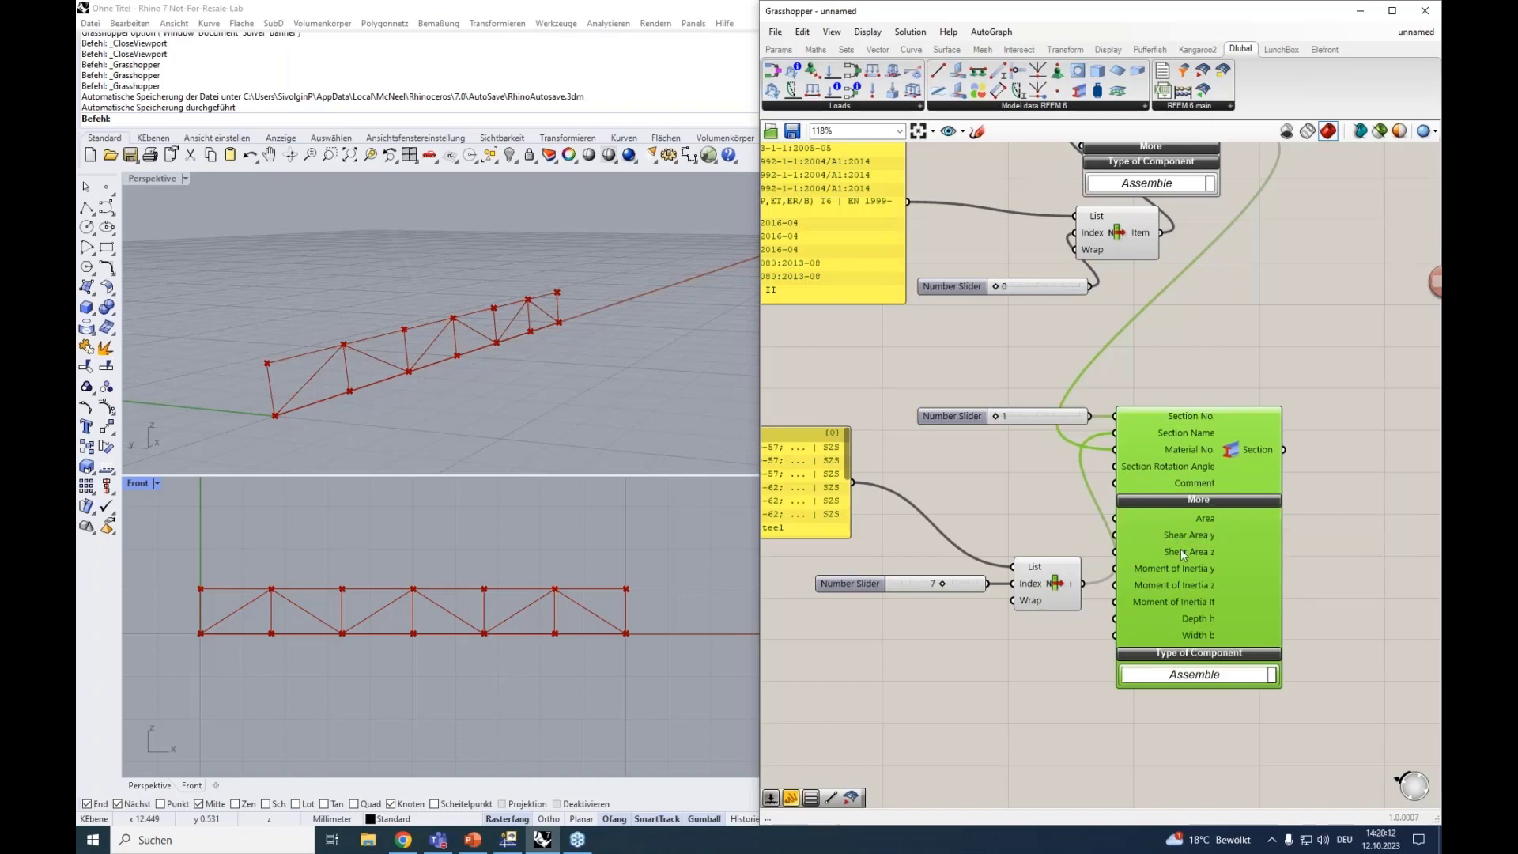
click(1193, 500)
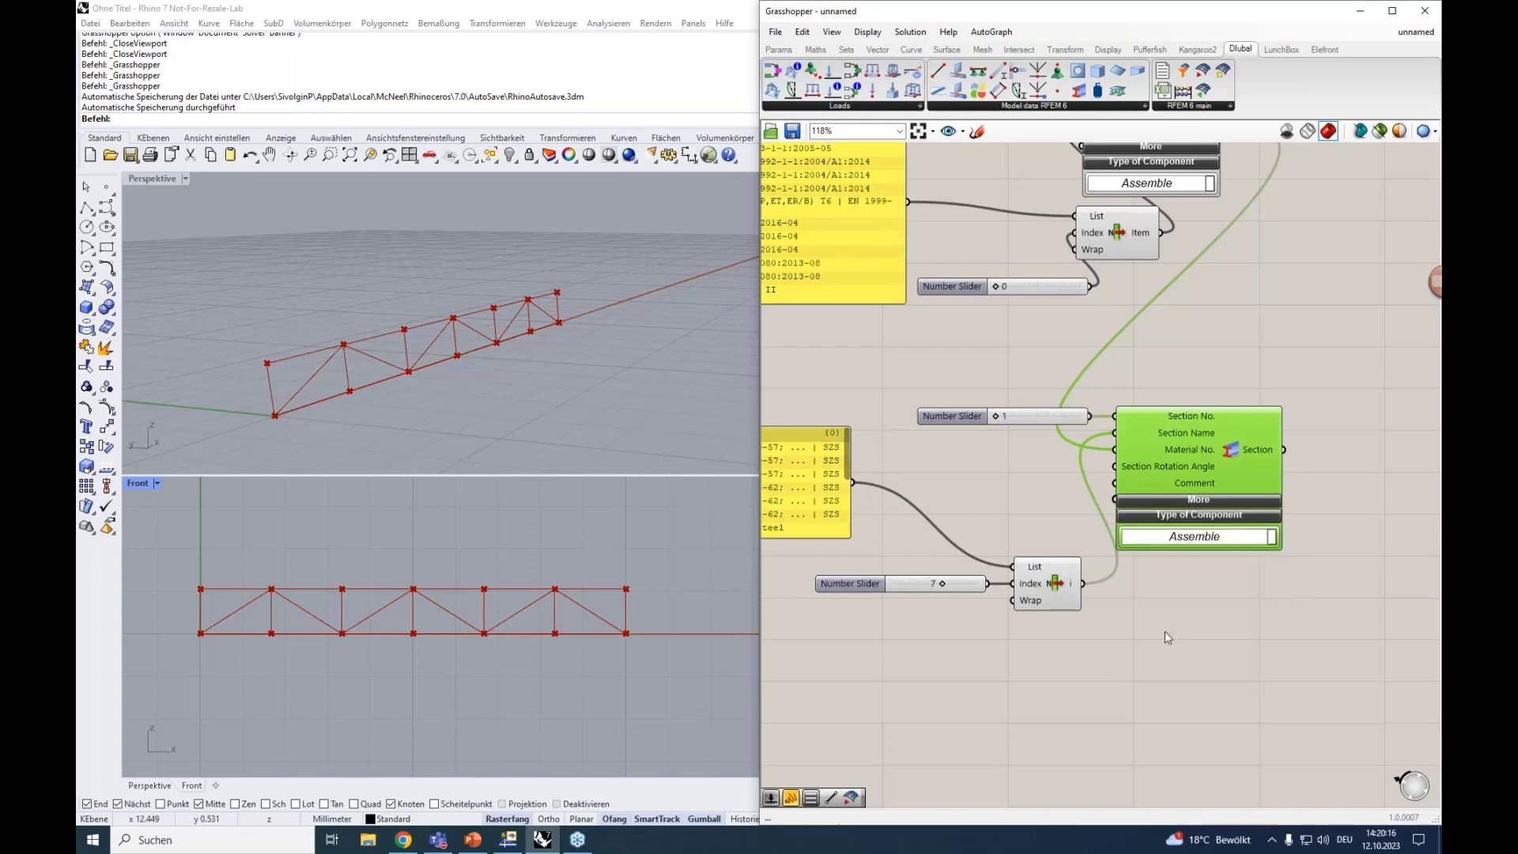
click(1164, 631)
Step: Move the section list panel, List Item and its index slider into a tighter arrangement beside the Section component
scroll(1164, 631, down, 2)
drag(1155, 630, 1020, 591)
drag(1076, 592, 1089, 545)
drag(858, 523, 851, 497)
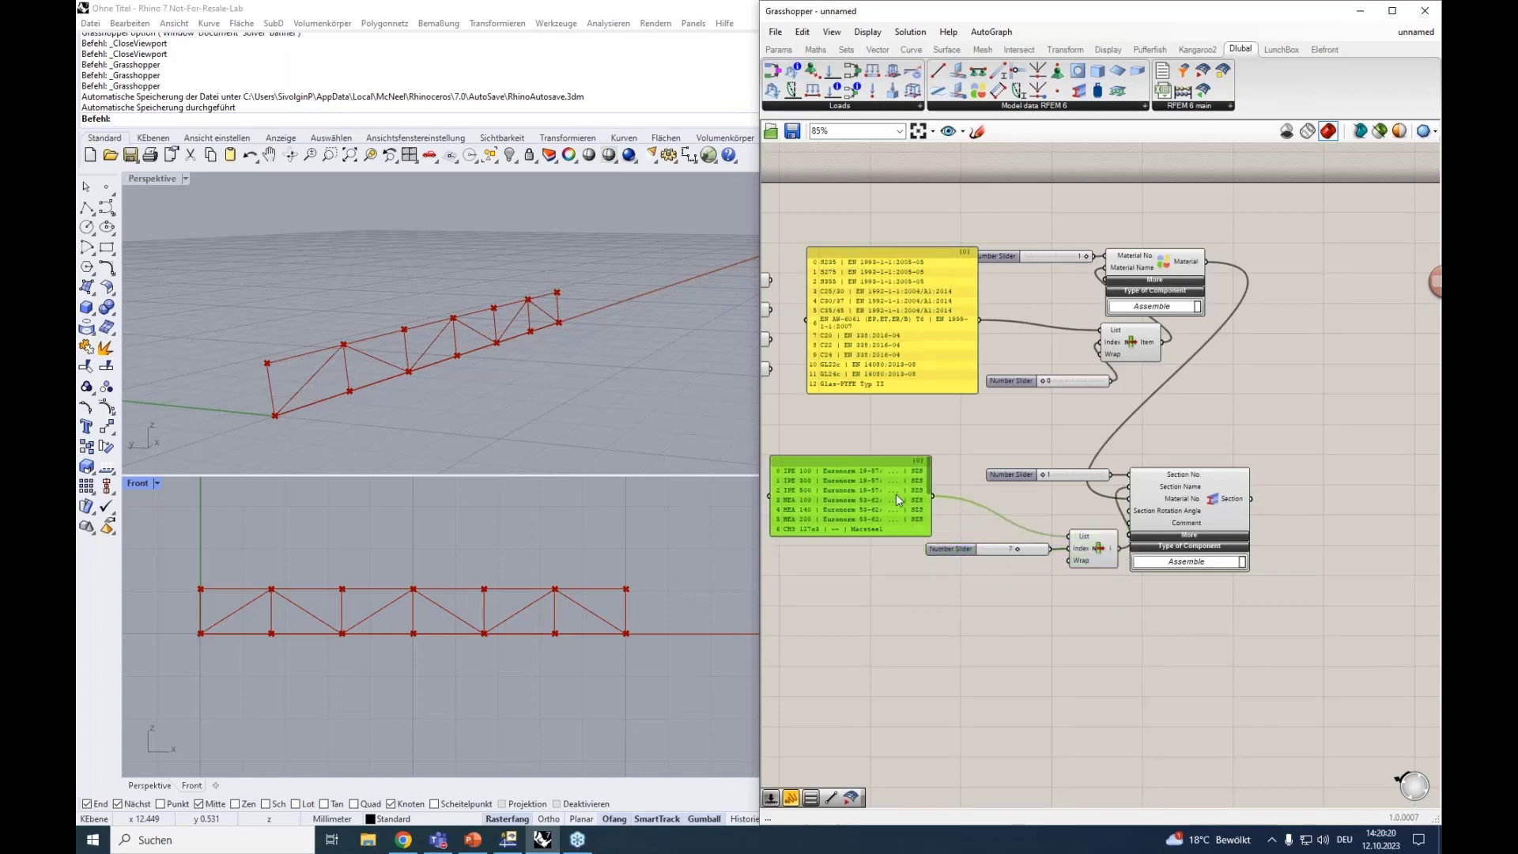
click(1031, 614)
Step: Duplicate the whole Section group below the original and set the copy's Section No. slider to 2
right_drag(1031, 615, 1161, 575)
drag(1363, 576, 970, 400)
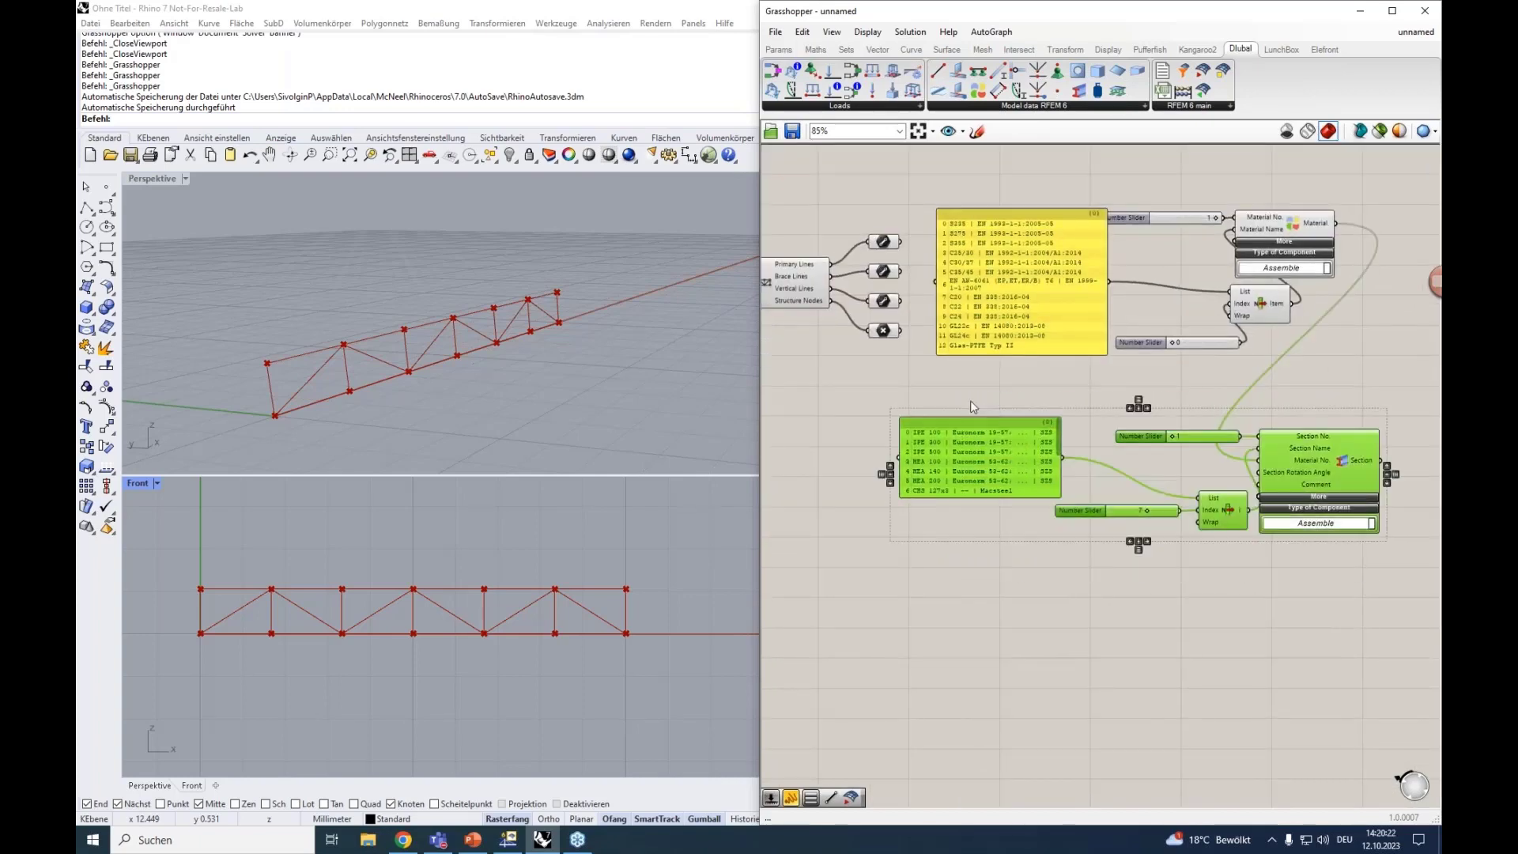
key(ctrl+c)
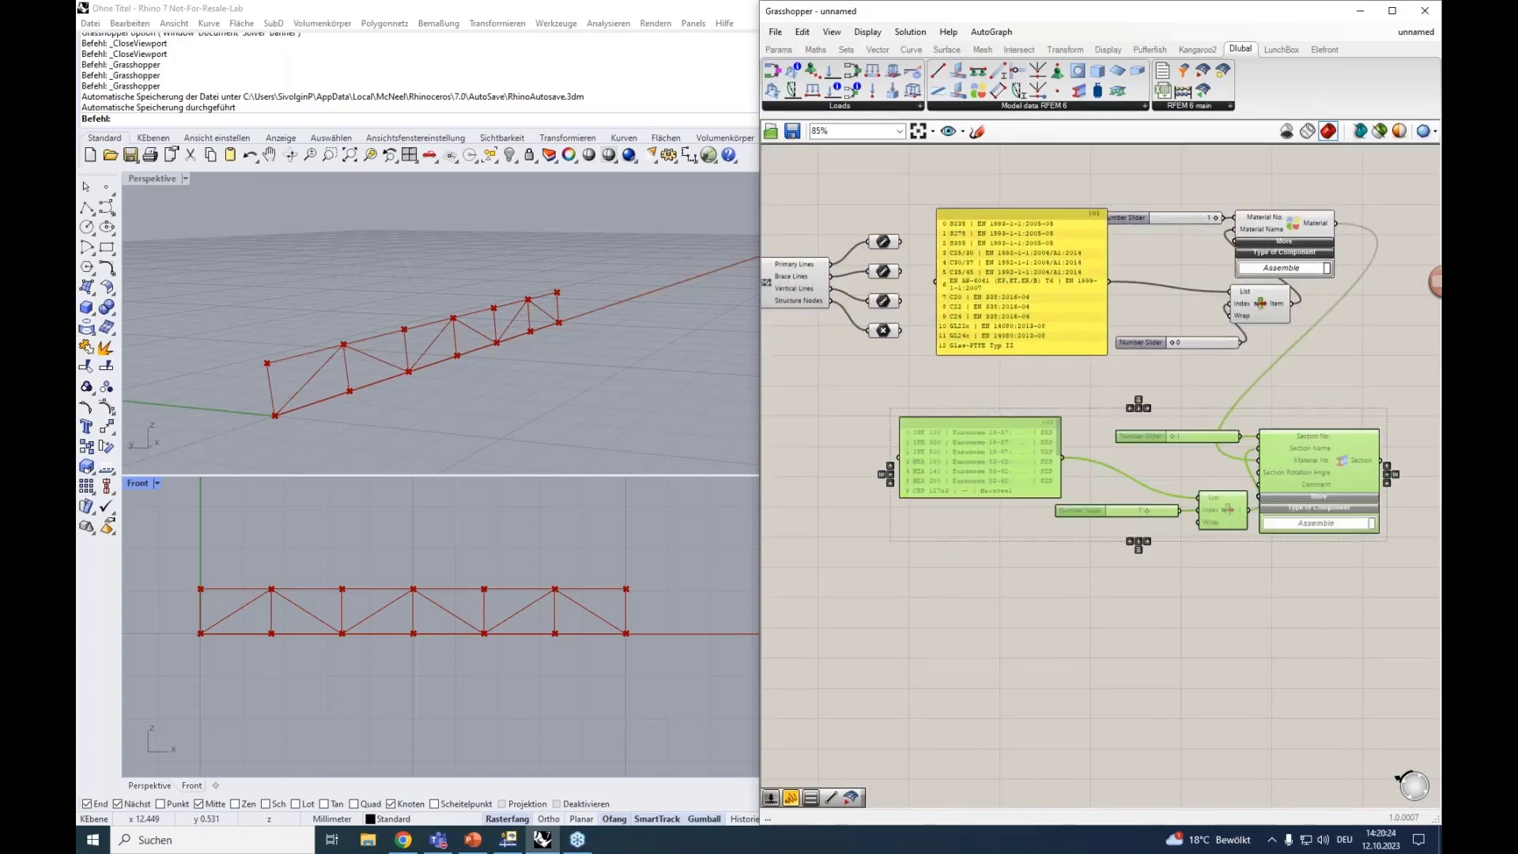
key(ctrl+v)
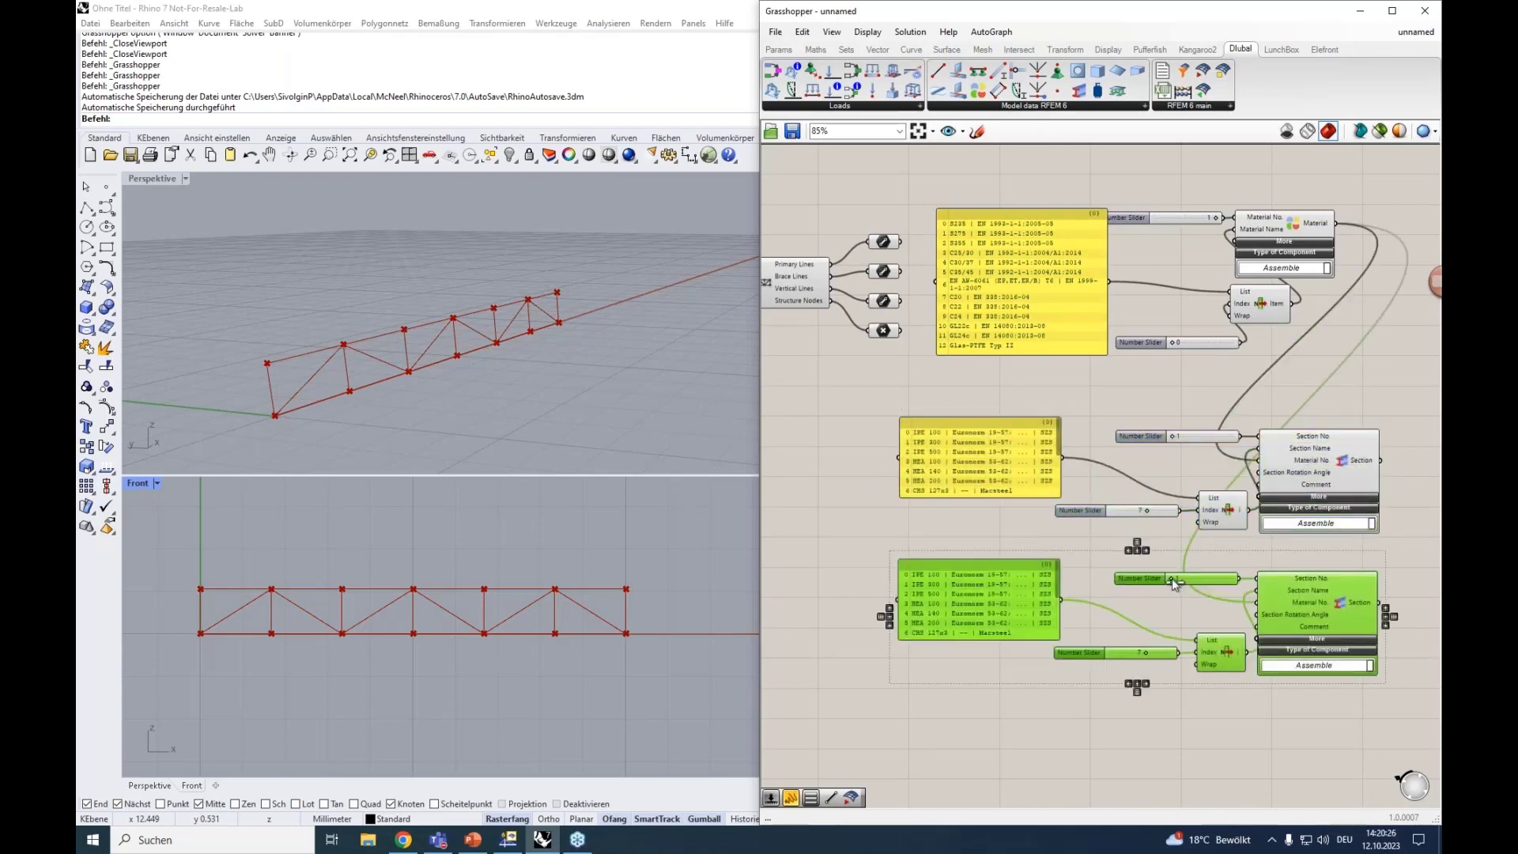
drag(1171, 578, 1231, 578)
click(1129, 520)
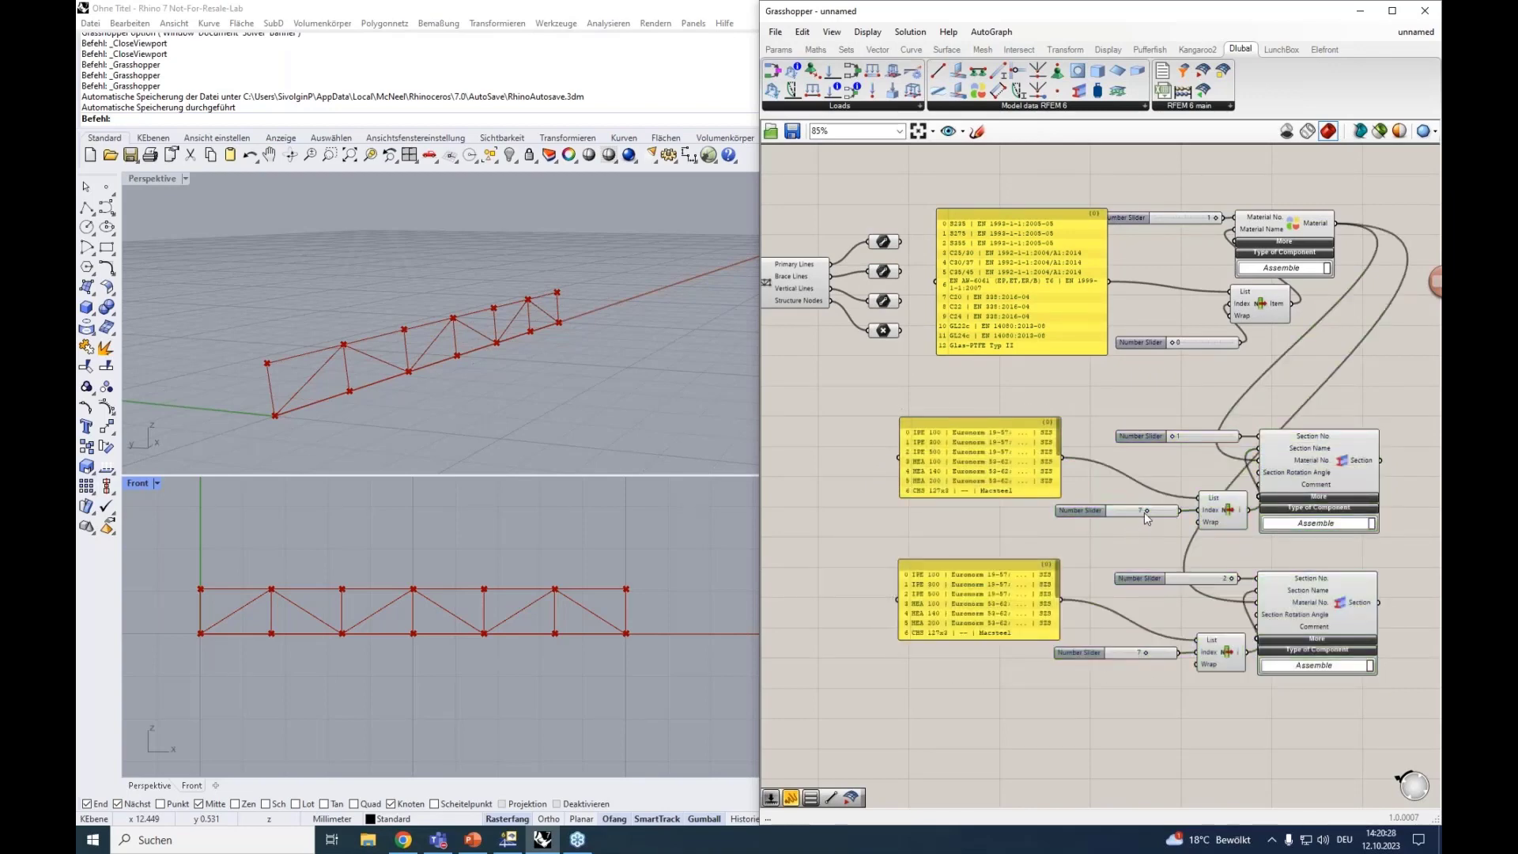
Step: Set the first section's index slider to 0 and the second section's index slider to 3
drag(1144, 512, 1109, 512)
drag(1145, 653, 1128, 653)
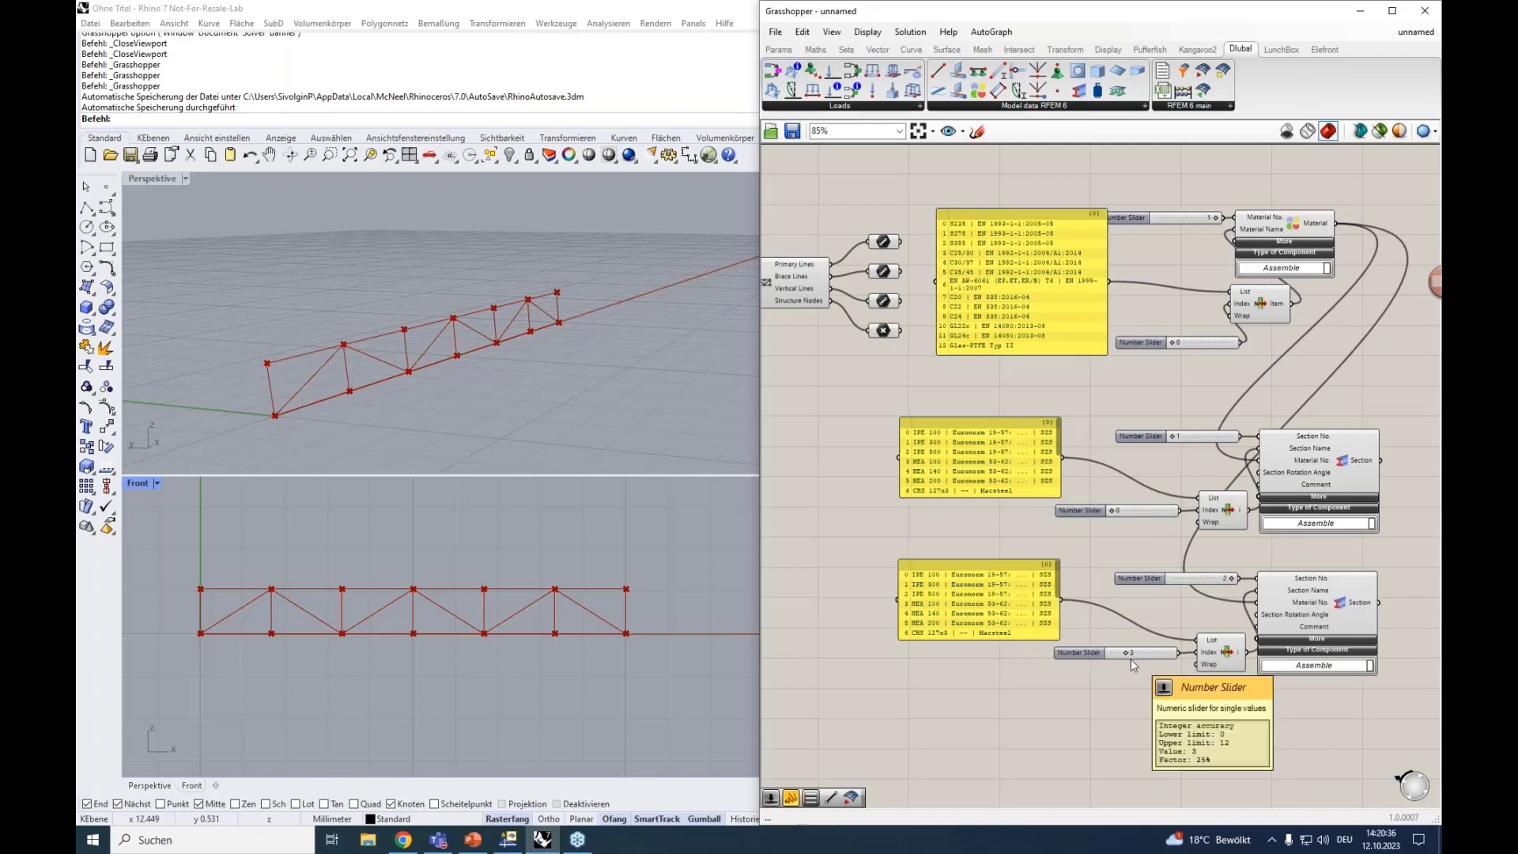
right_drag(1136, 691, 1103, 634)
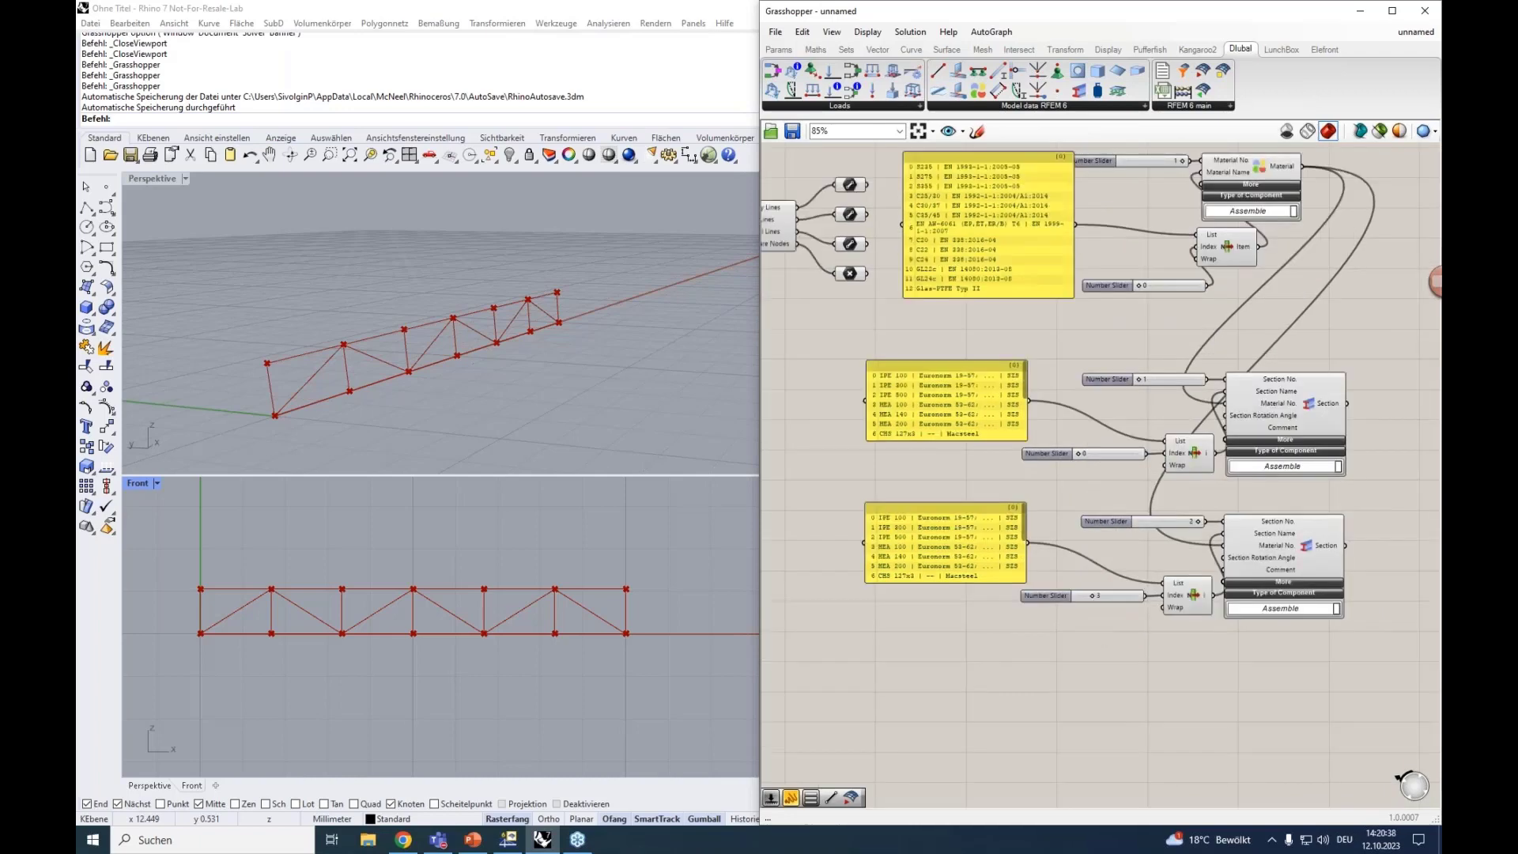
Step: Place a Dlubal Member component on the canvas below the second Section group
scroll(1113, 600, down, 2)
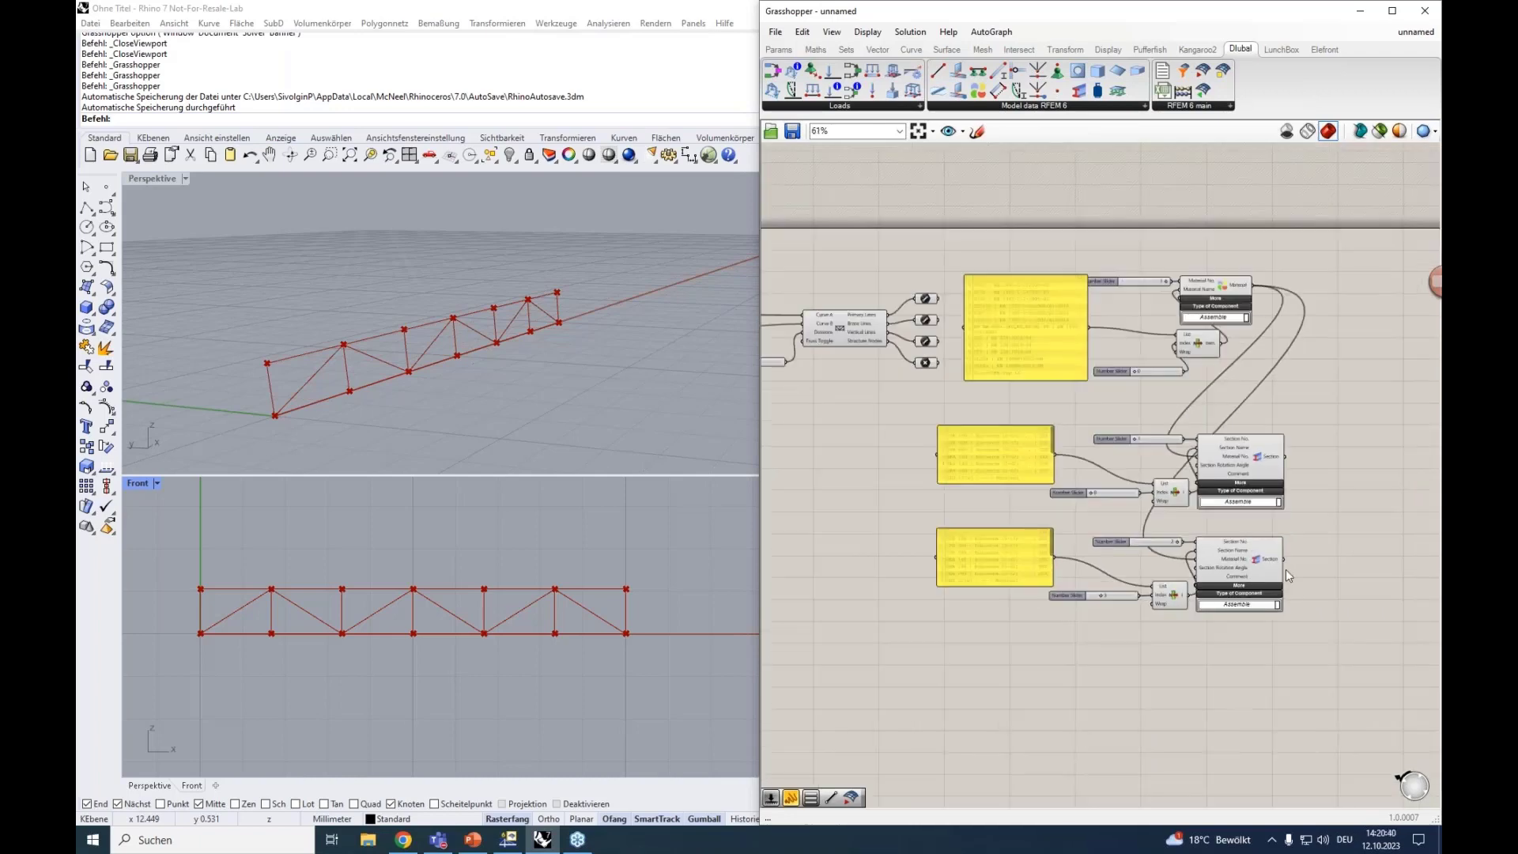
scroll(1284, 526, up, 2)
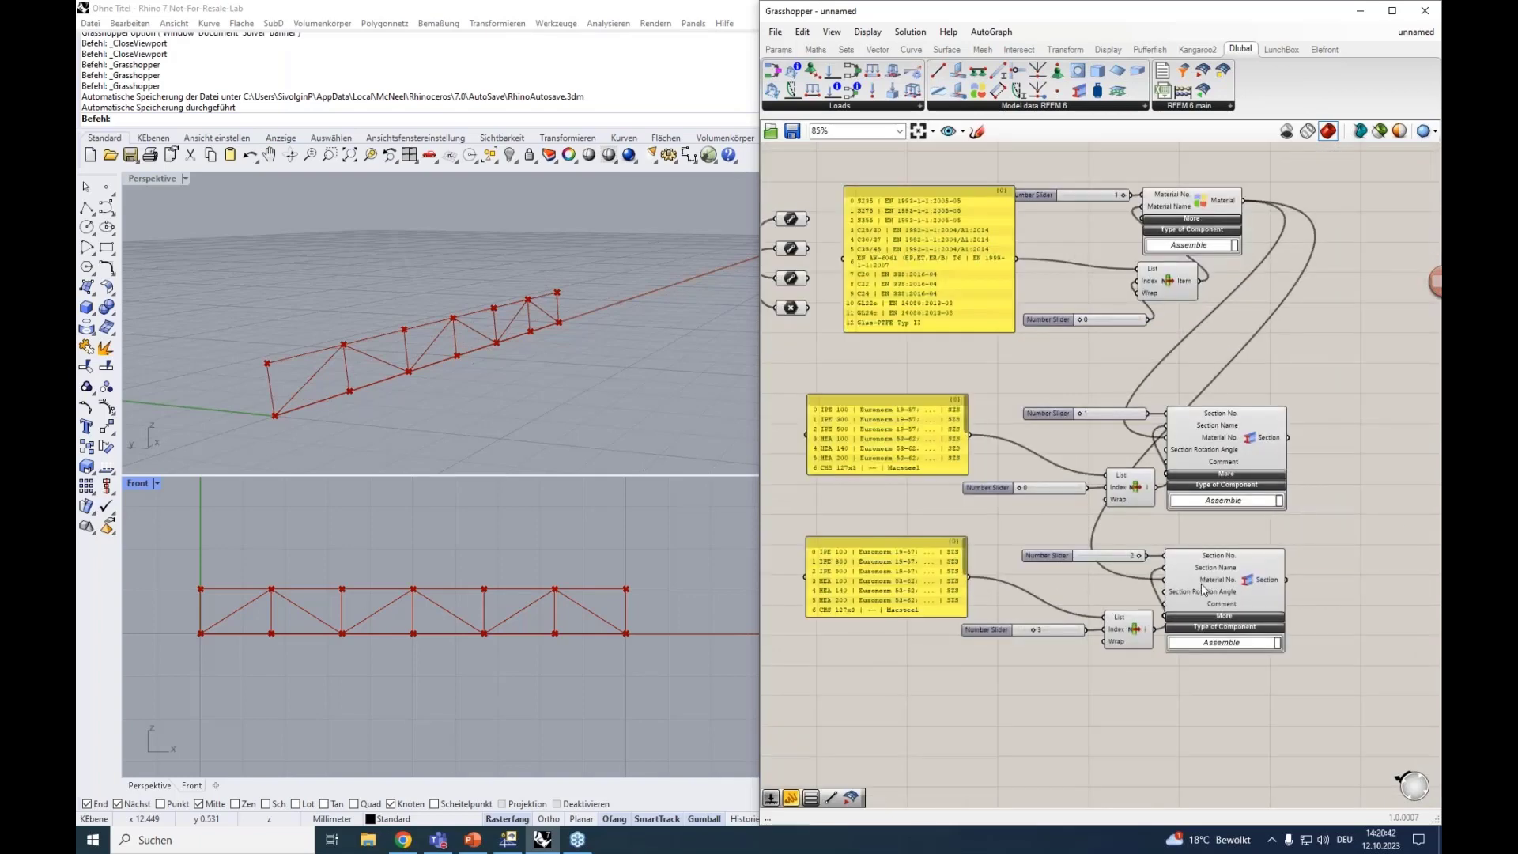
right_drag(1164, 725, 1144, 573)
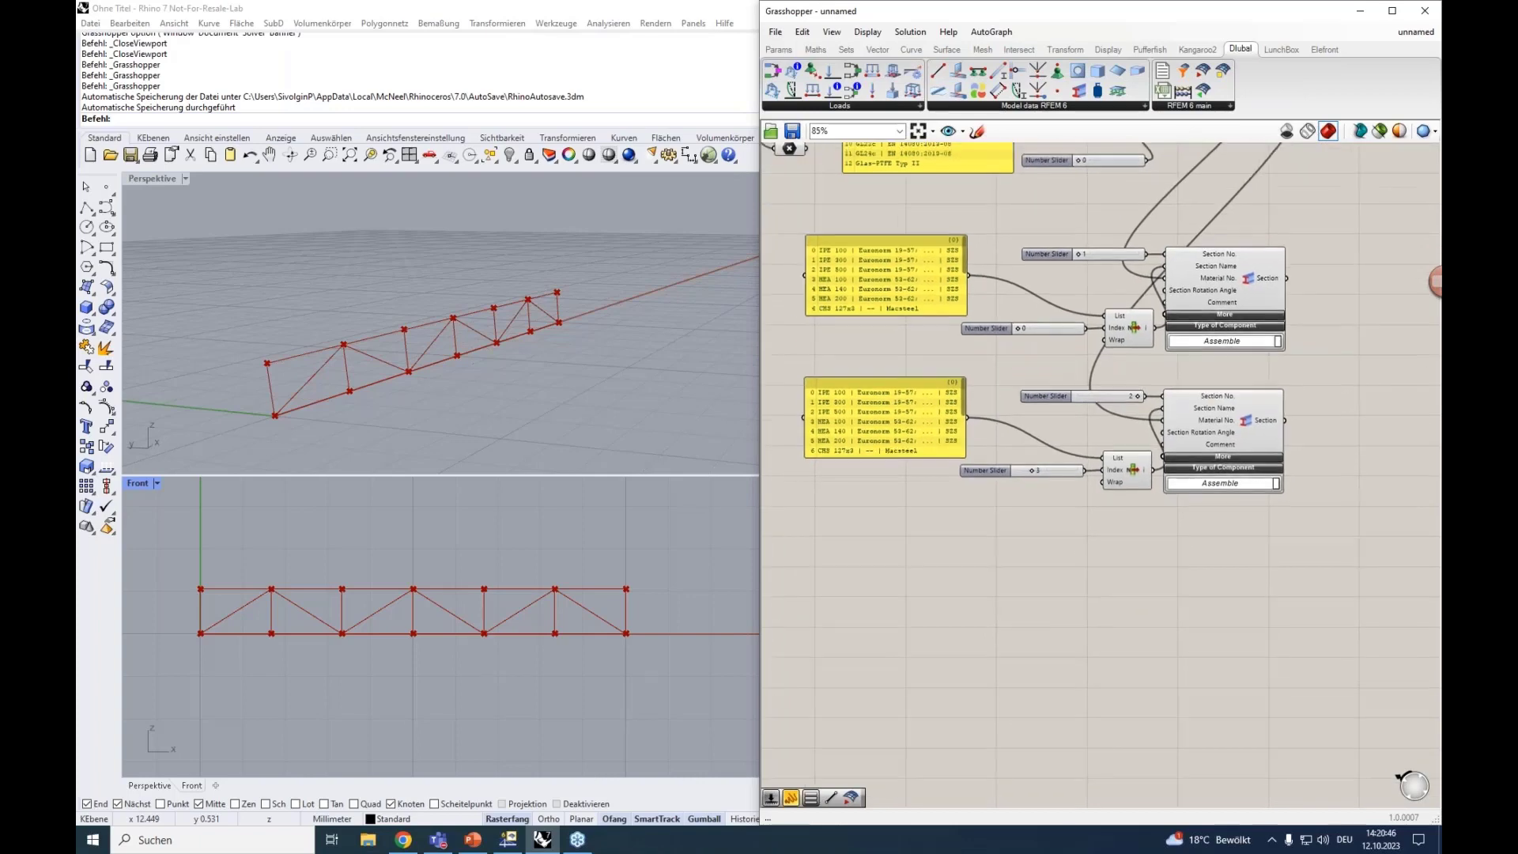
scroll(1144, 573, down, 2)
click(1119, 108)
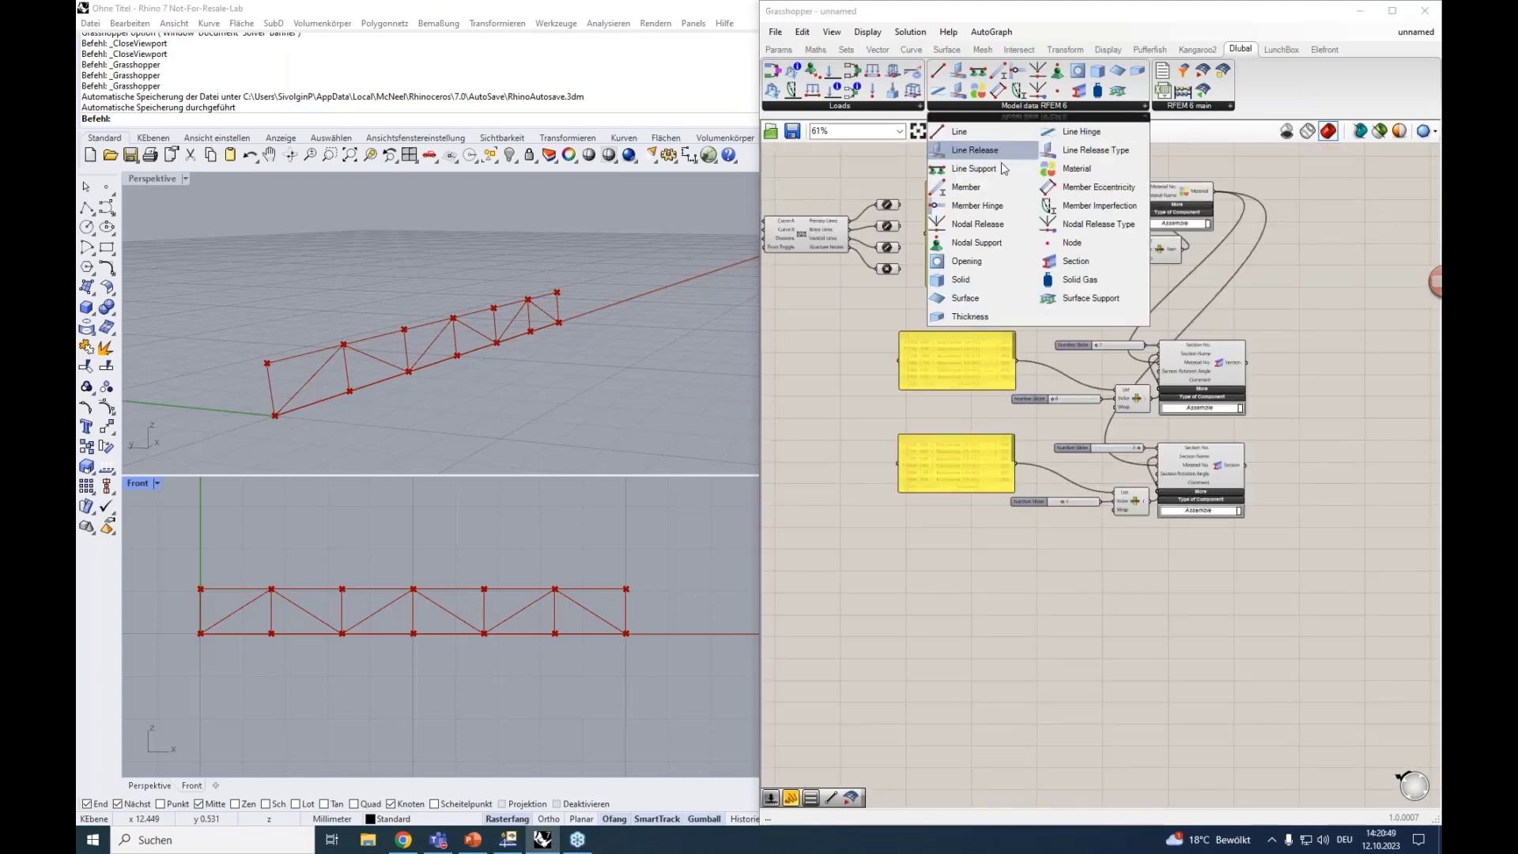
click(986, 183)
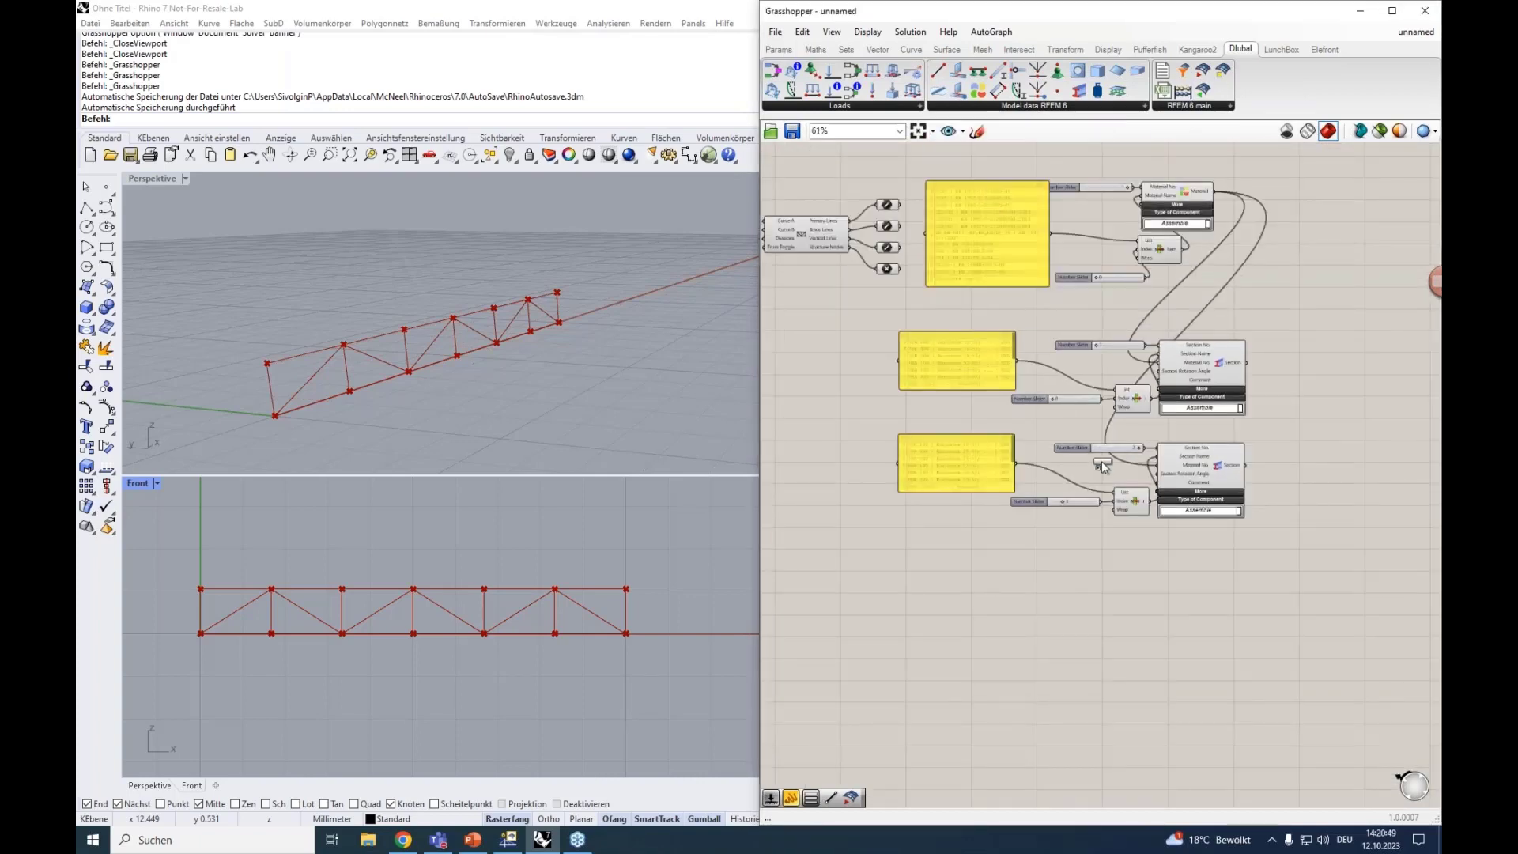
click(1140, 610)
Step: Select the primary-line and brace-line containers in turn to examine which truss lines each one holds
click(885, 205)
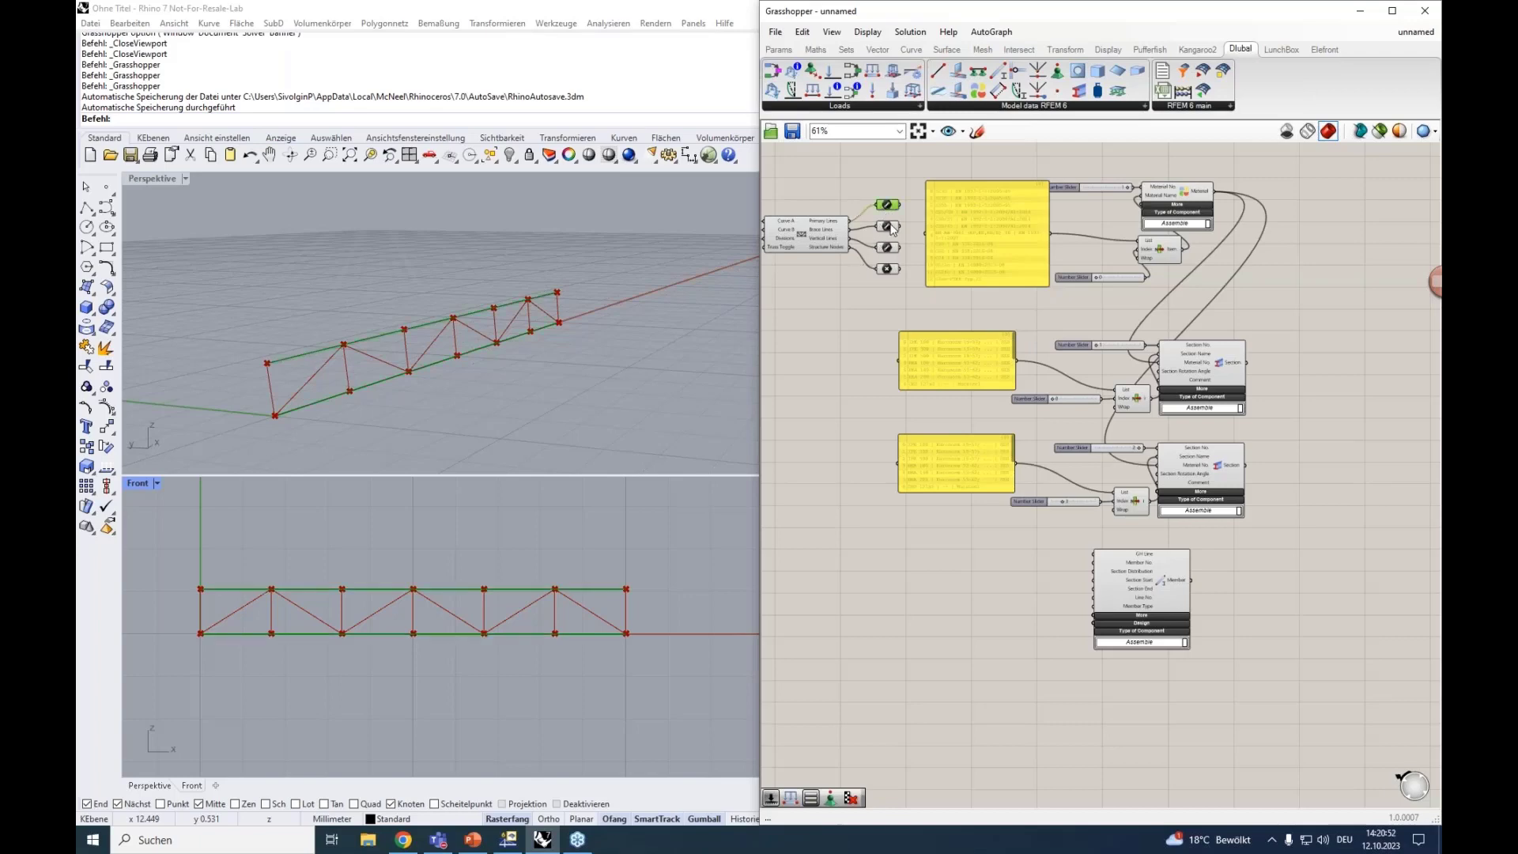
click(885, 227)
scroll(885, 227, up, 4)
click(886, 210)
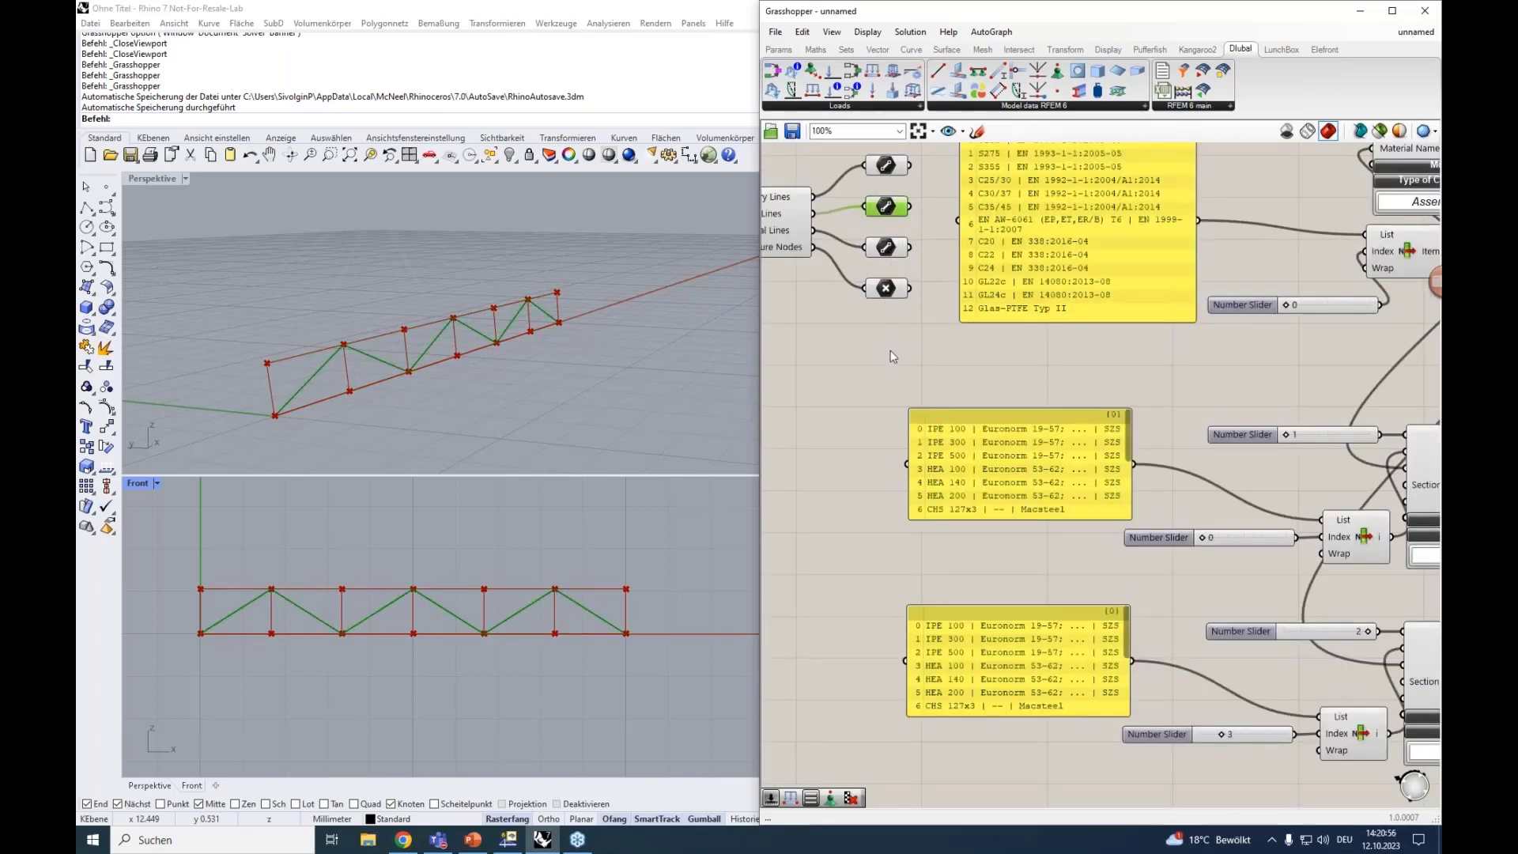
Step: Move the Member component slightly to the right beneath the second Section component
scroll(890, 356, down, 3)
right_drag(1194, 676, 1143, 546)
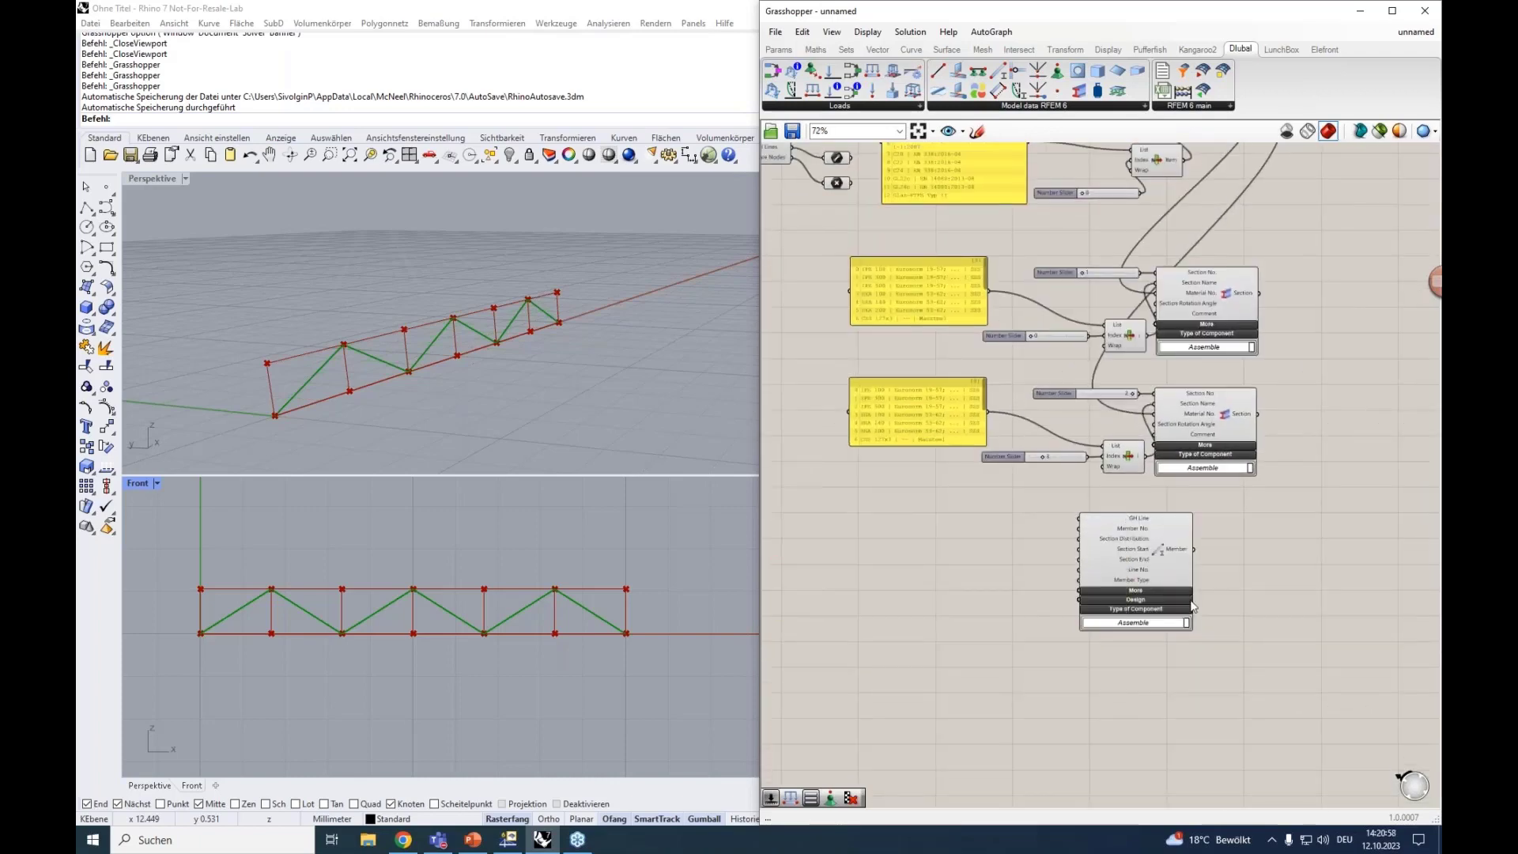
scroll(1162, 557, up, 3)
click(1114, 542)
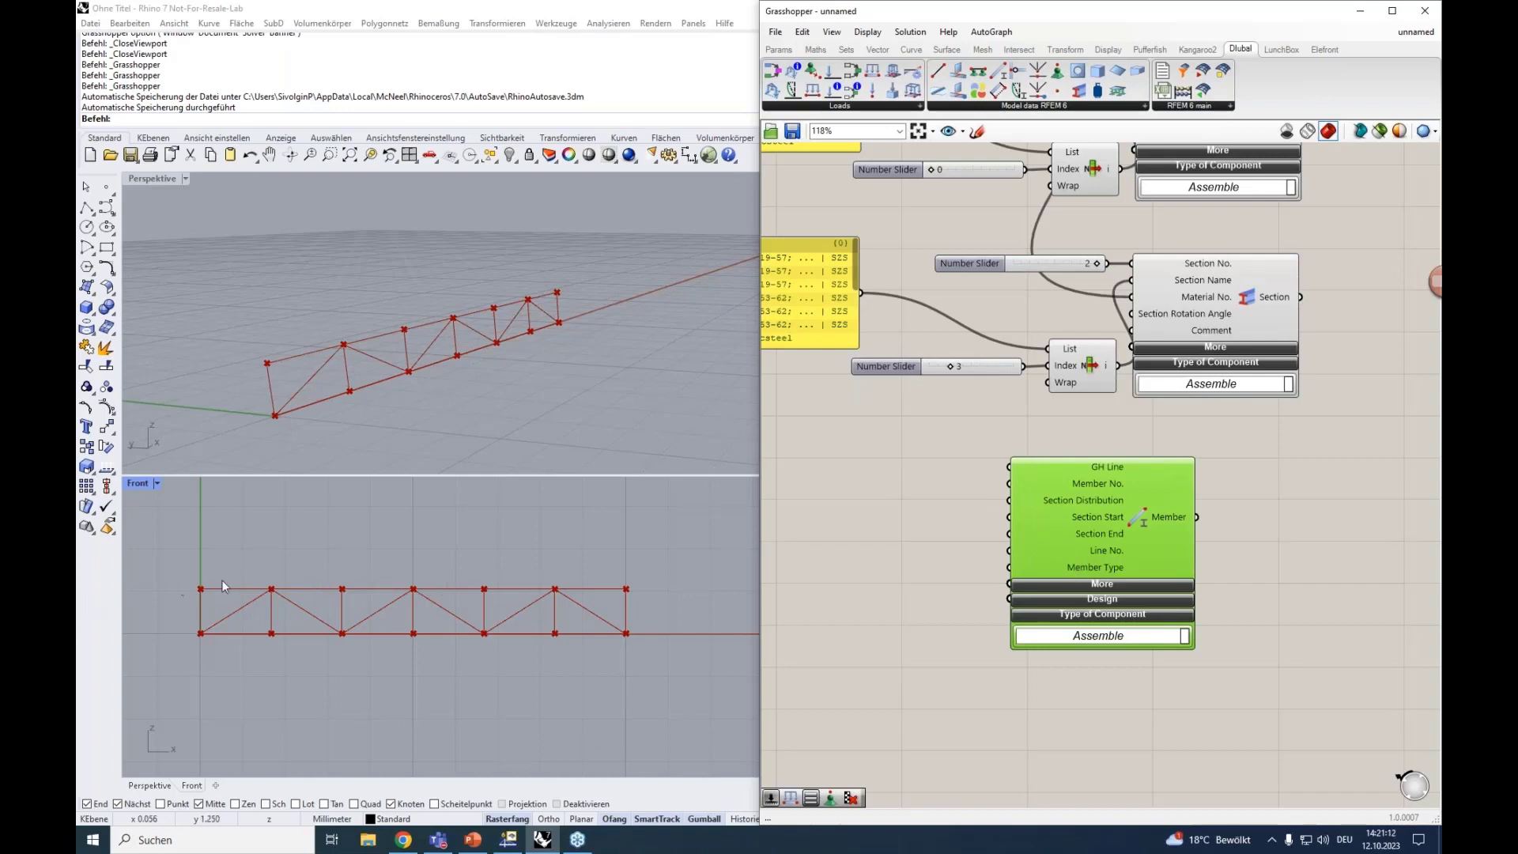
drag(1133, 542, 1193, 536)
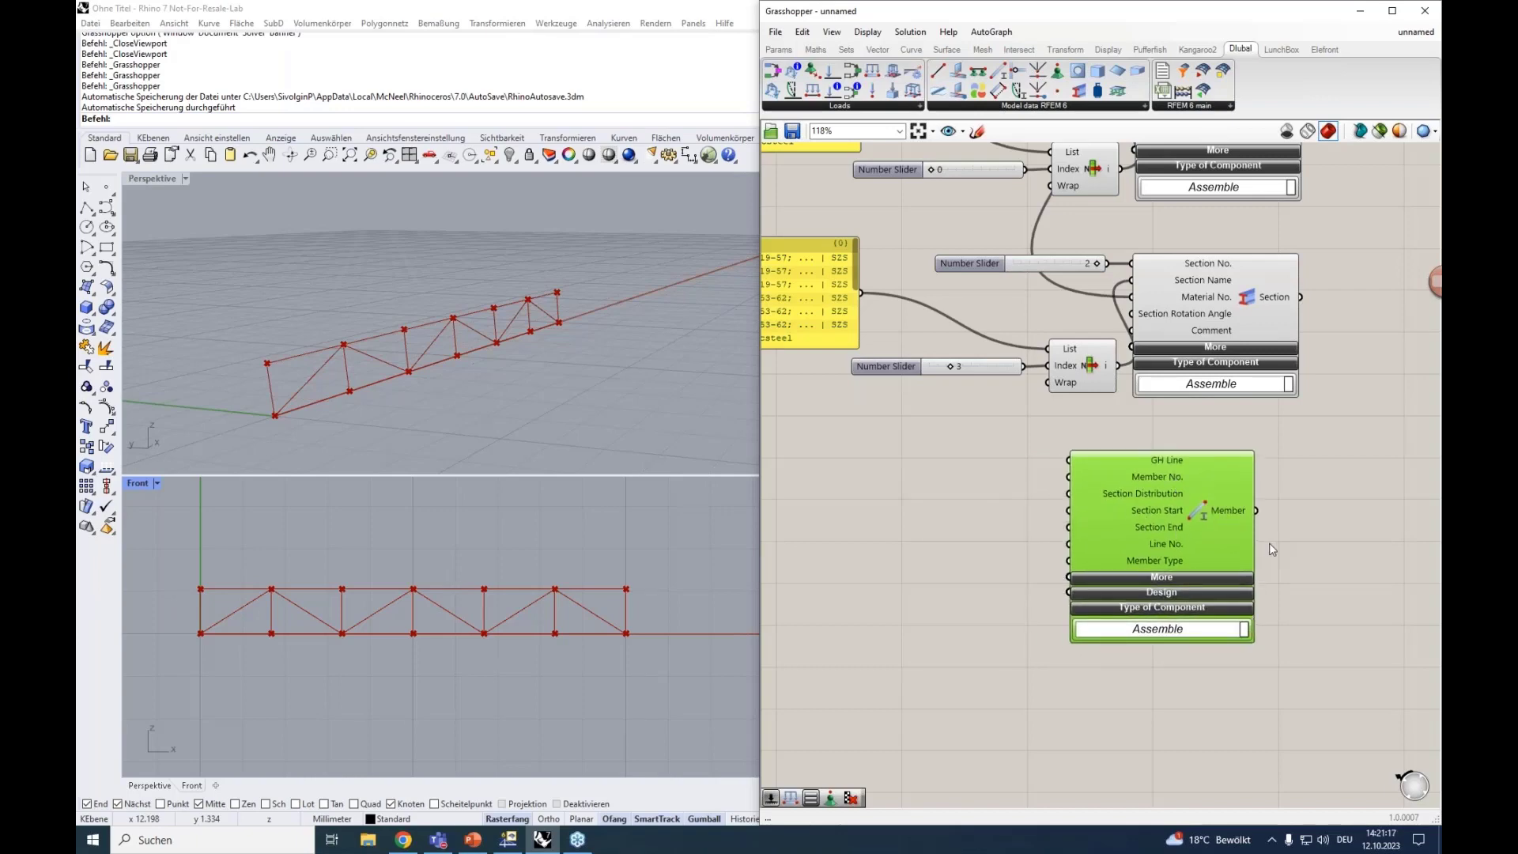
Step: Clear free canvas space between the truss geometry containers and the Material and Section groups by shifting those groups away
scroll(1132, 468, up, 2)
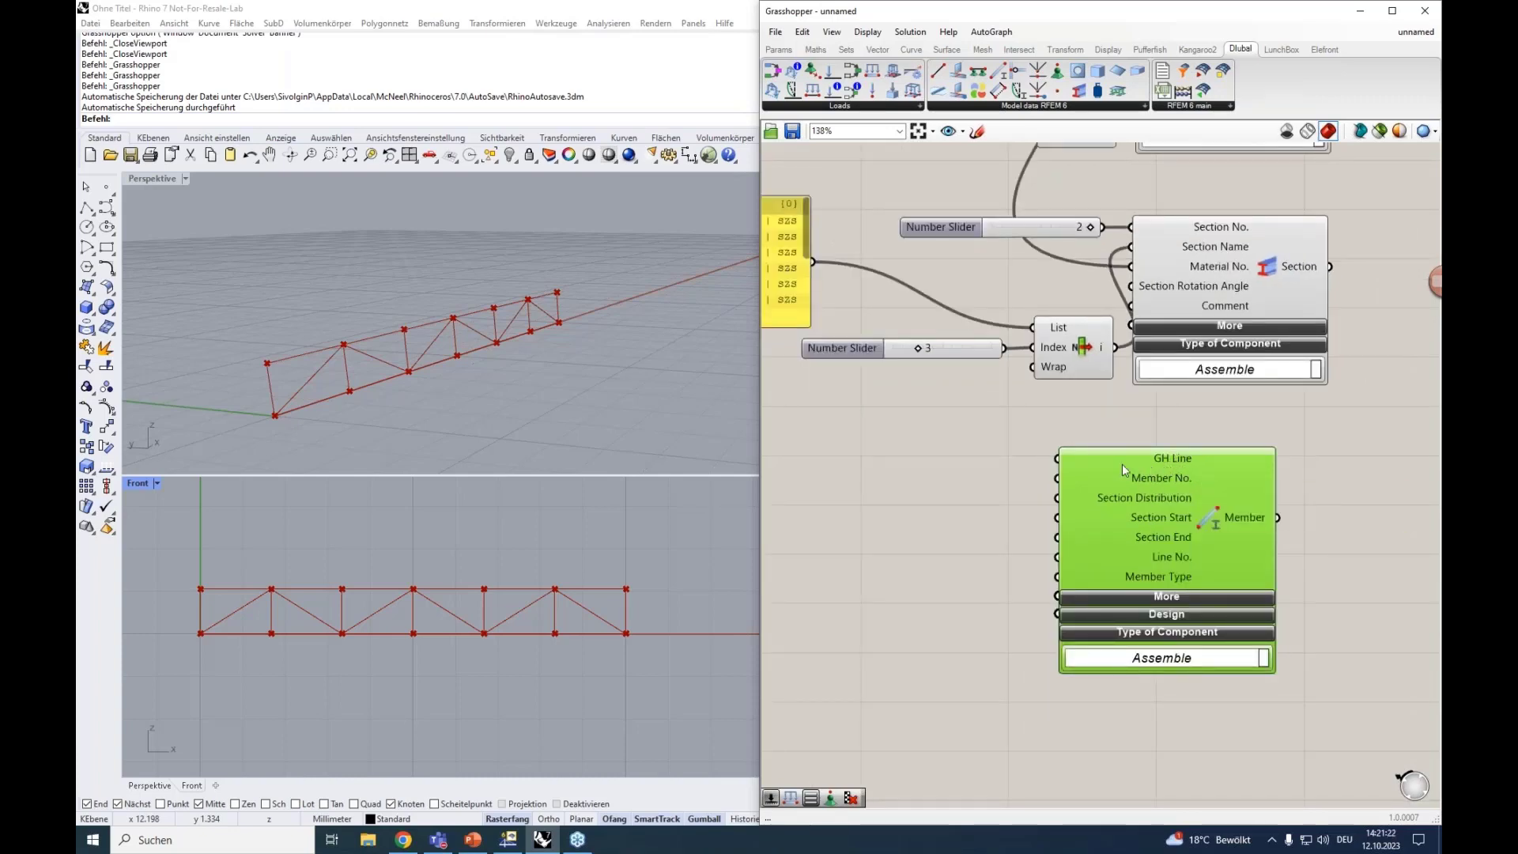
right_drag(891, 456, 1197, 656)
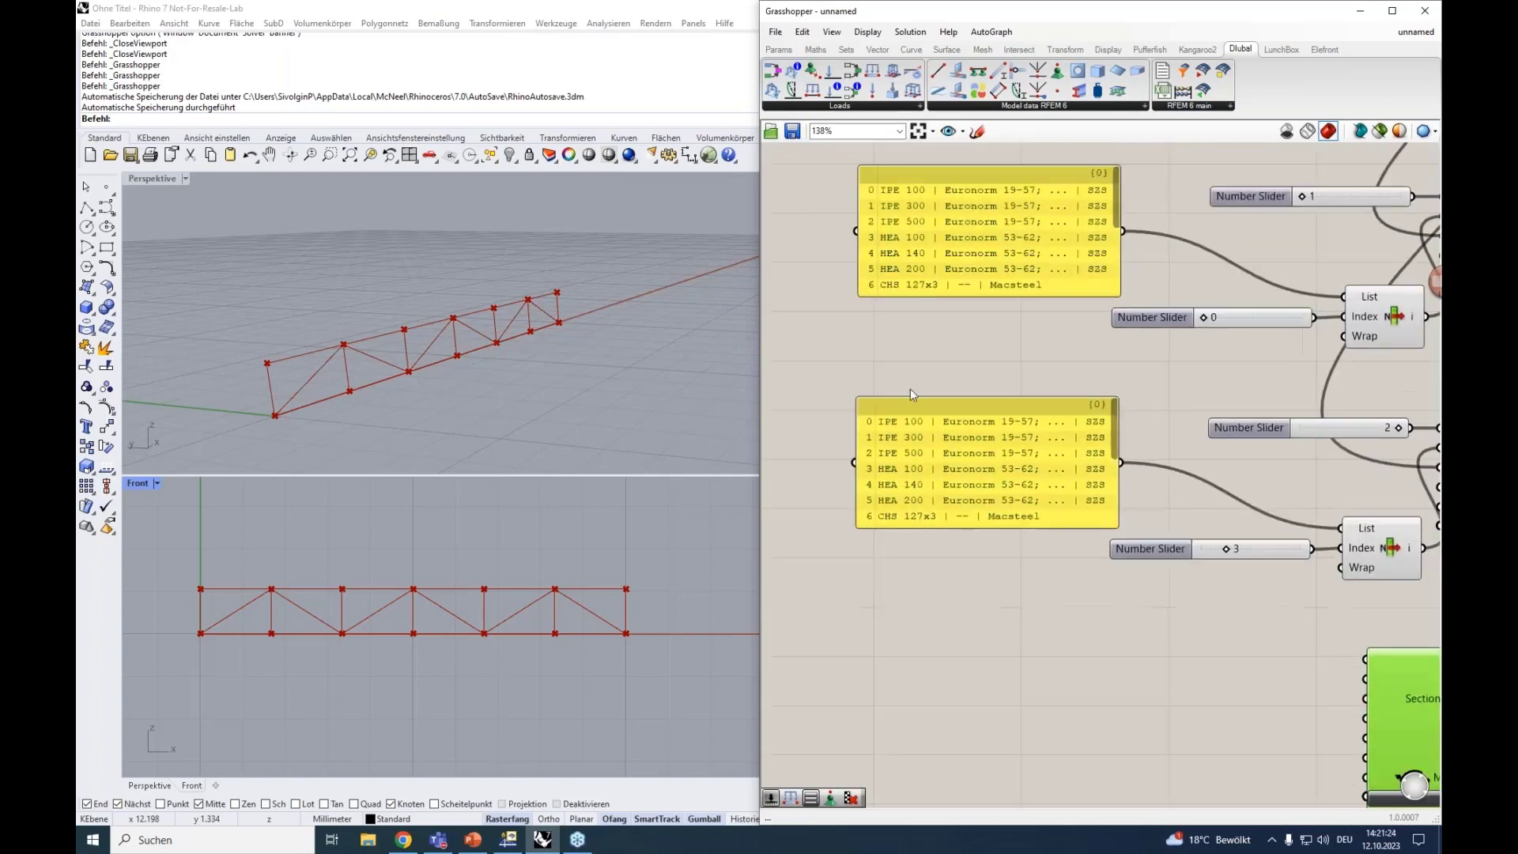
right_drag(909, 388, 982, 543)
right_drag(1053, 363, 915, 479)
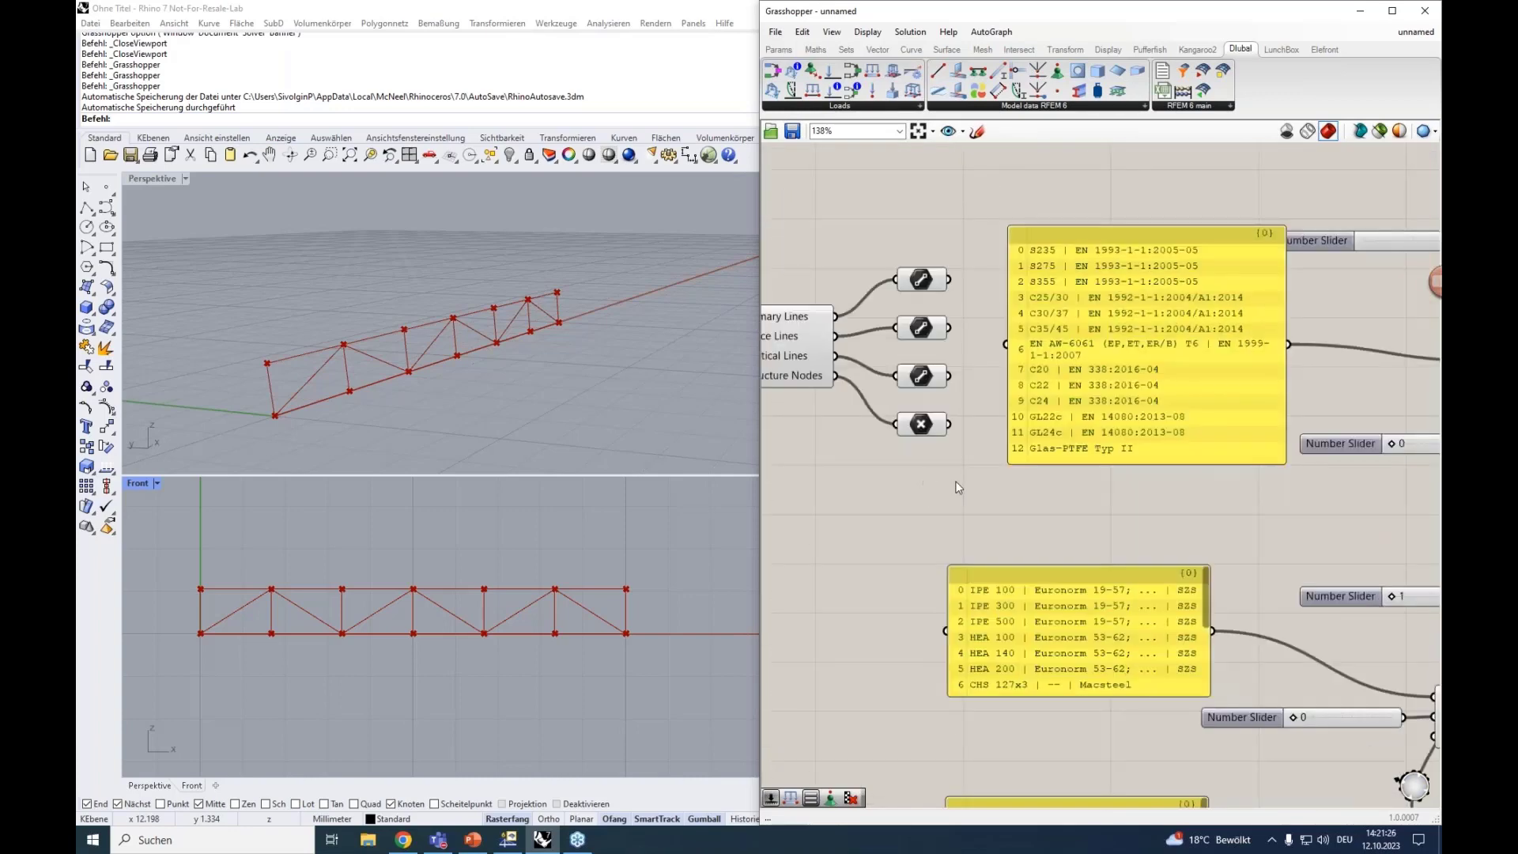
alt+drag(955, 481, 1081, 475)
right_drag(1048, 487, 1017, 332)
scroll(1017, 332, down, 3)
drag(1091, 644, 941, 317)
drag(998, 387, 1057, 381)
drag(1066, 646, 1079, 322)
click(1078, 320)
Step: Add a Panel beside the primary-line container, connect it to the container's output and enlarge it to show all the lines
scroll(1033, 340, up, 4)
click(903, 301)
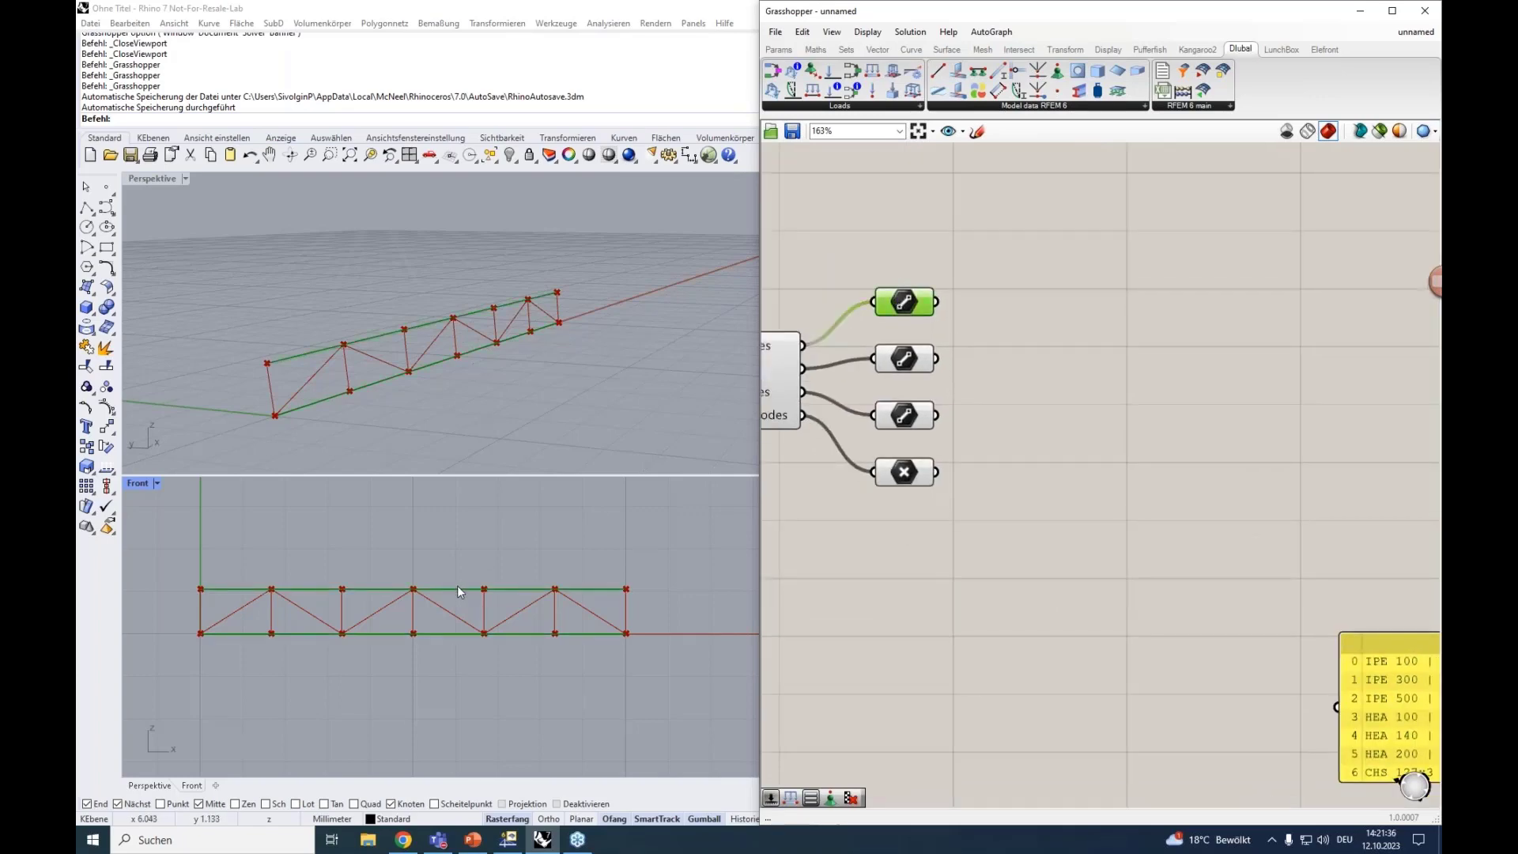
double_click(1043, 303)
click(1040, 288)
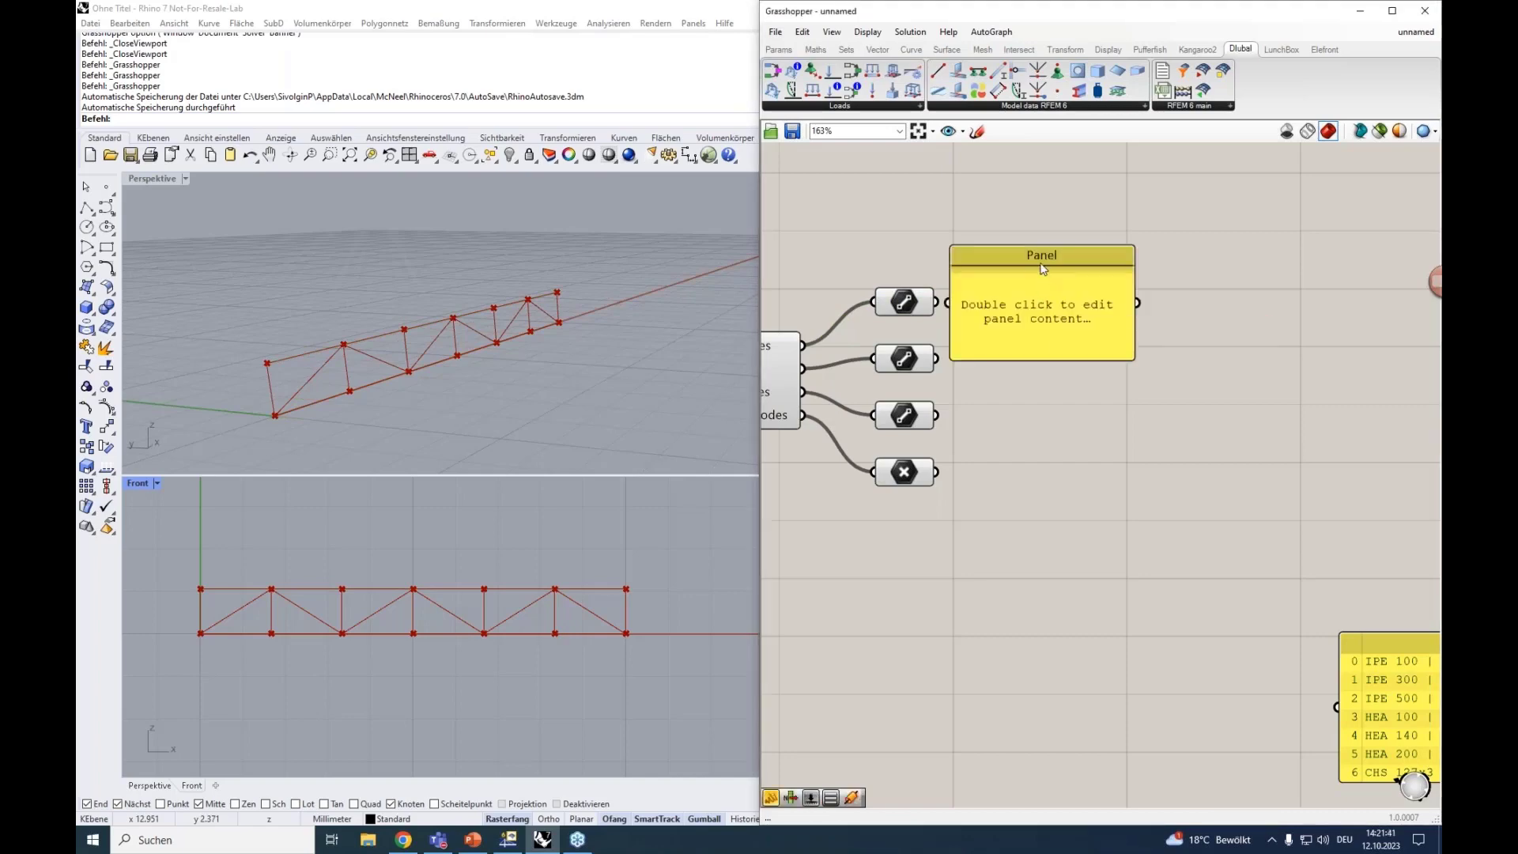
drag(1042, 269, 1086, 284)
drag(990, 319, 936, 302)
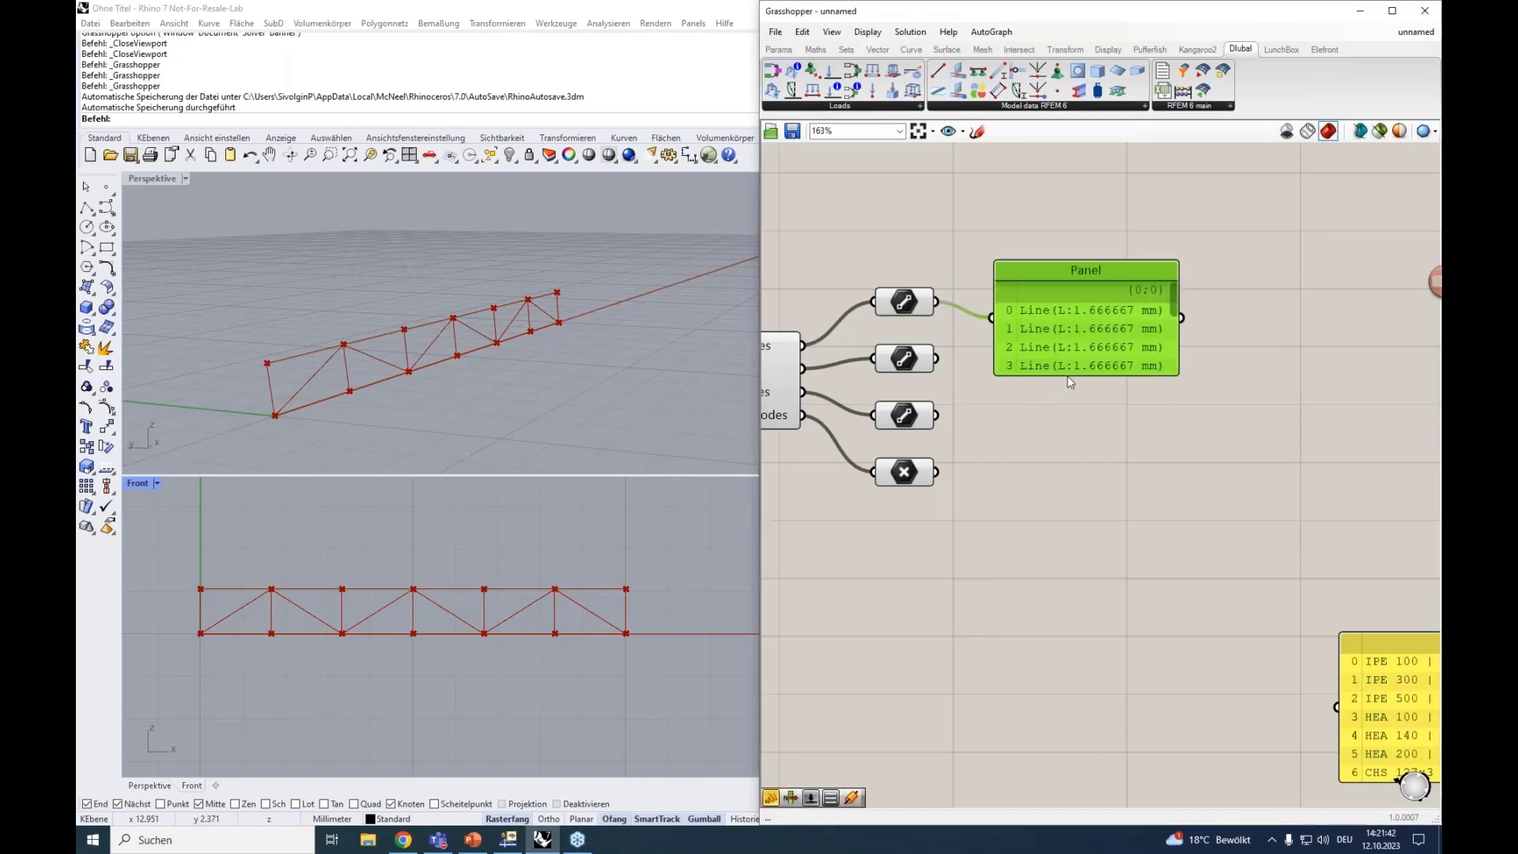
drag(1067, 376, 1038, 568)
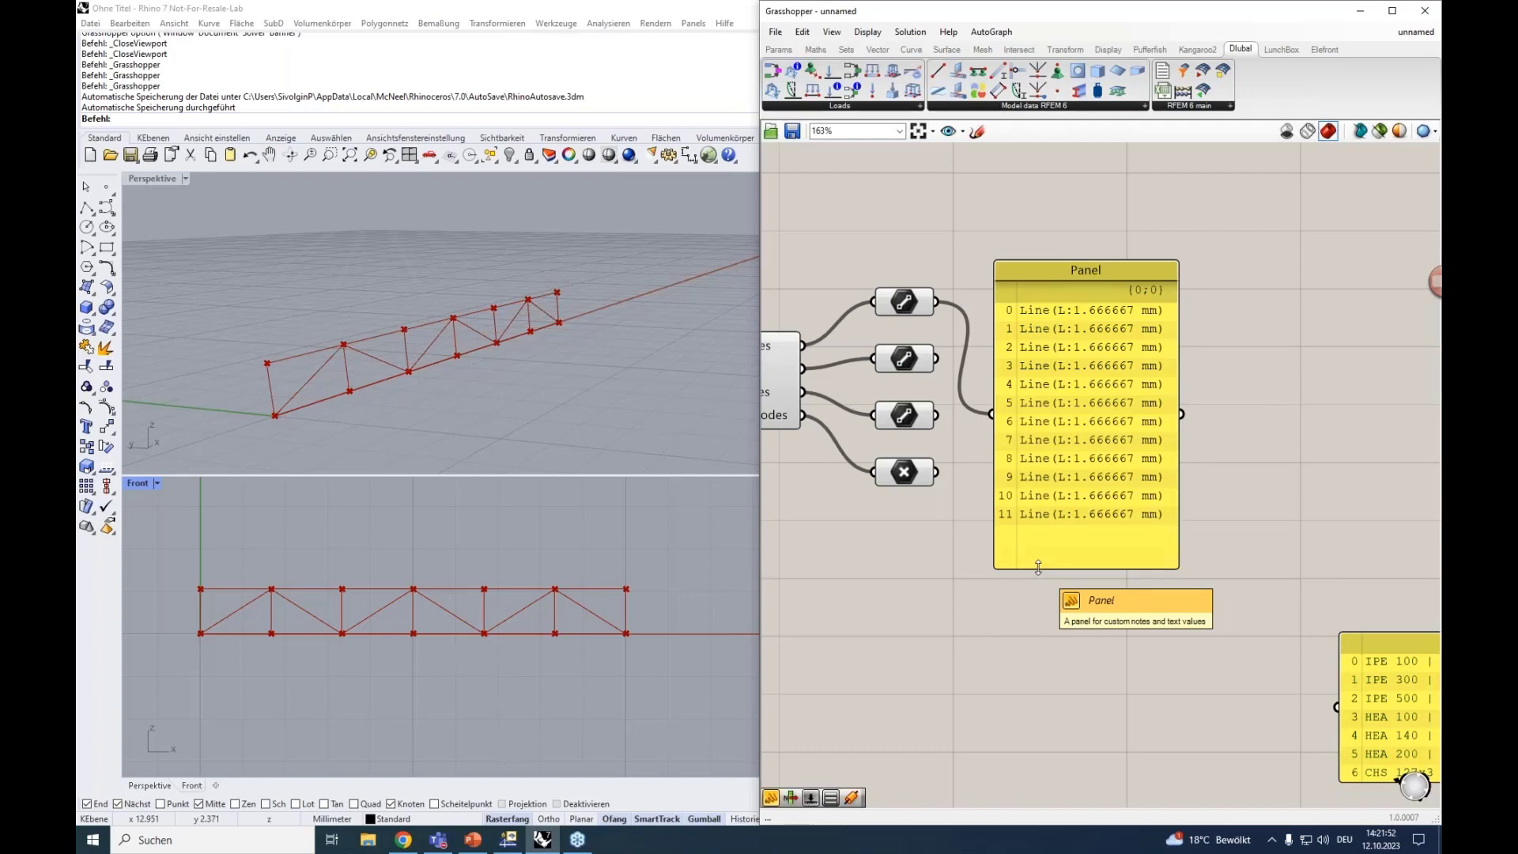
Step: Add a Cull Pattern component and position it to the right of the primary-lines panel
click(904, 301)
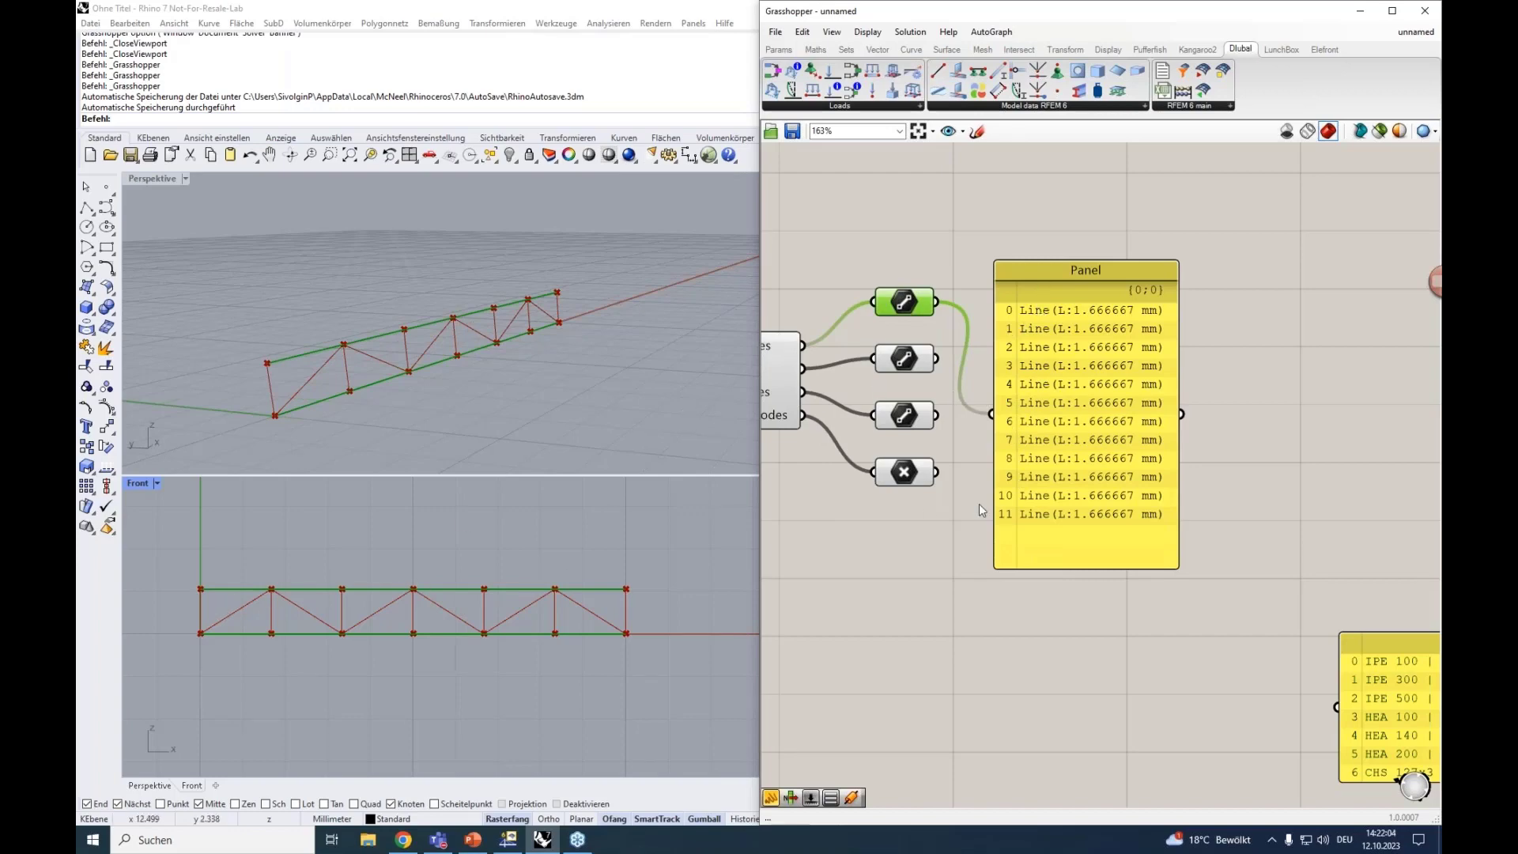
right_drag(942, 579, 864, 582)
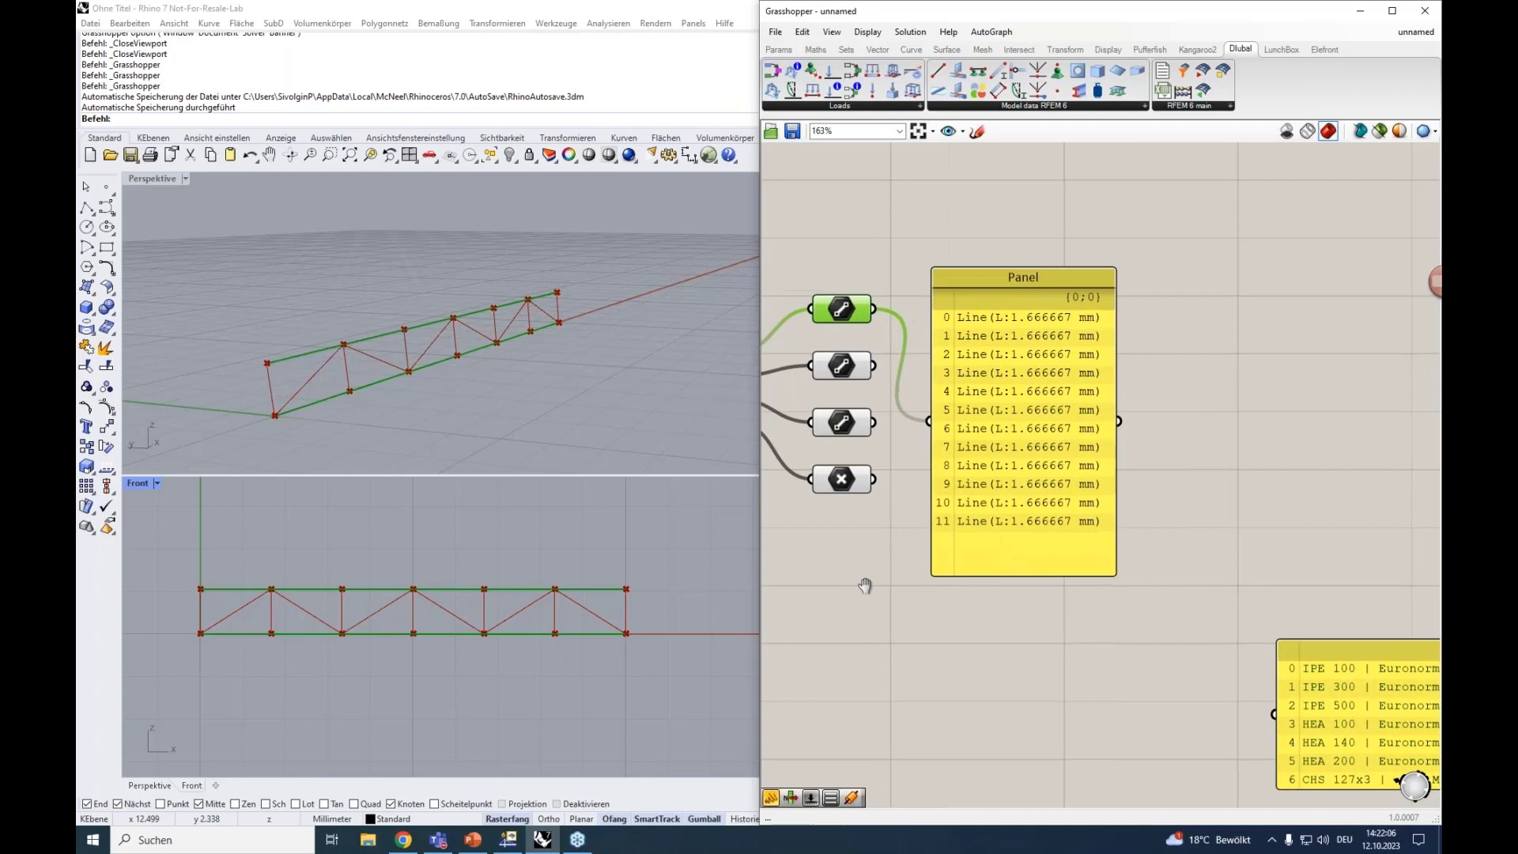
double_click(1188, 424)
text(cull)
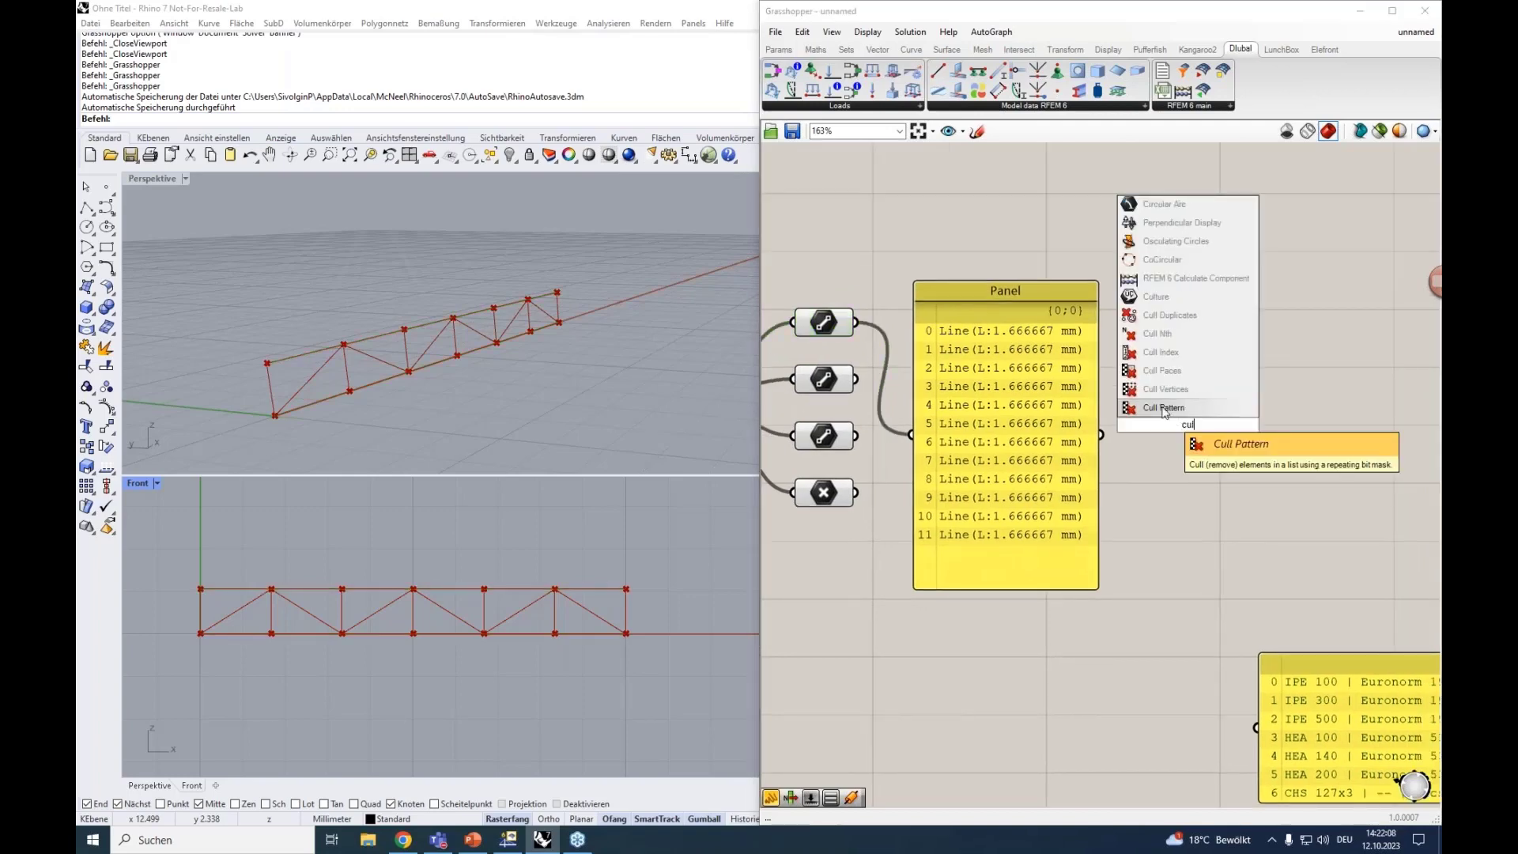
click(1160, 407)
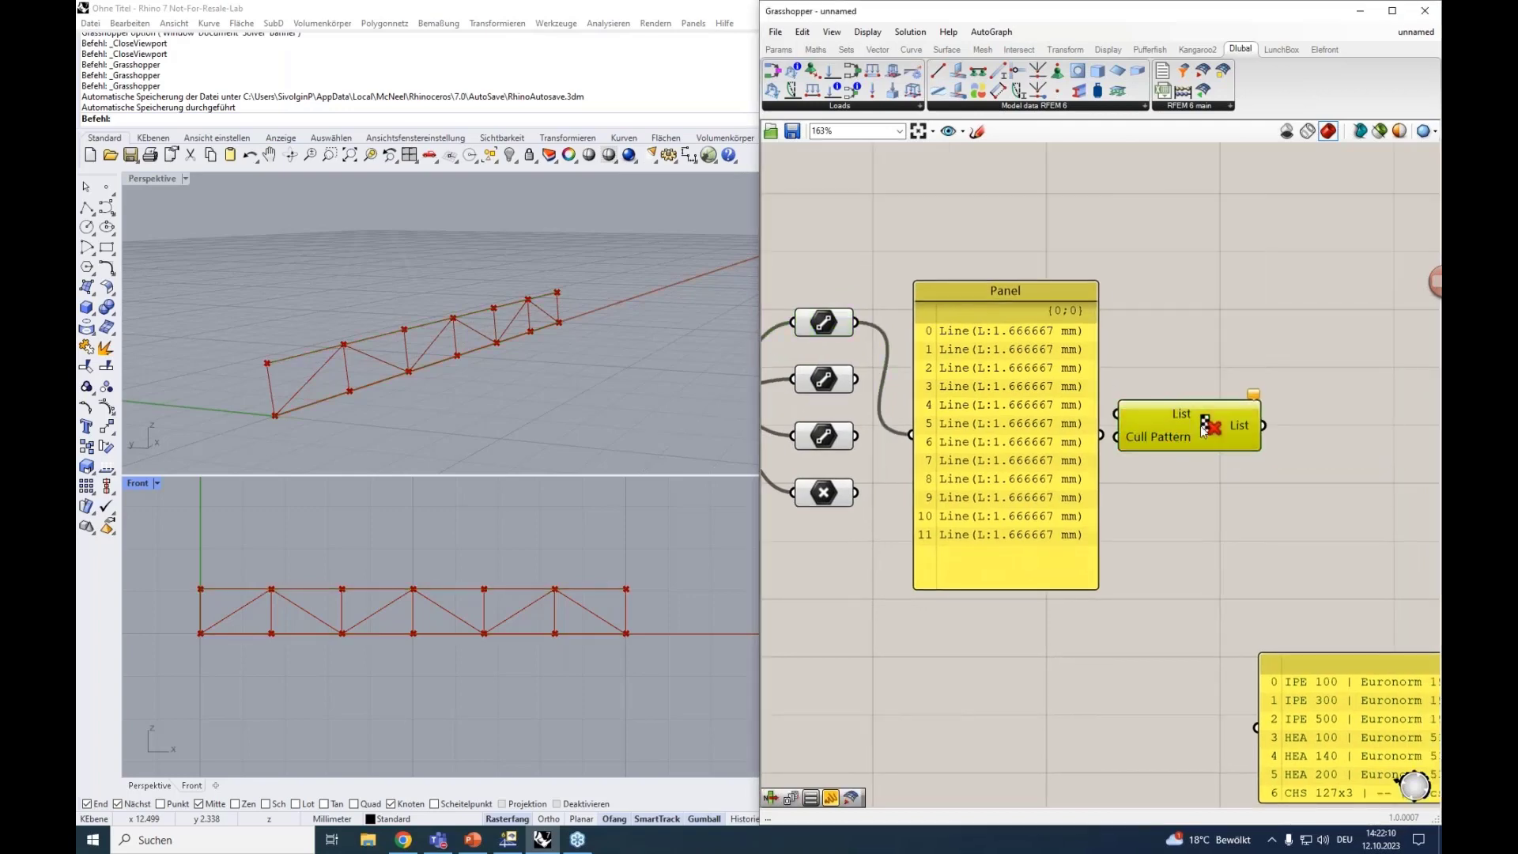
drag(1168, 428, 1215, 430)
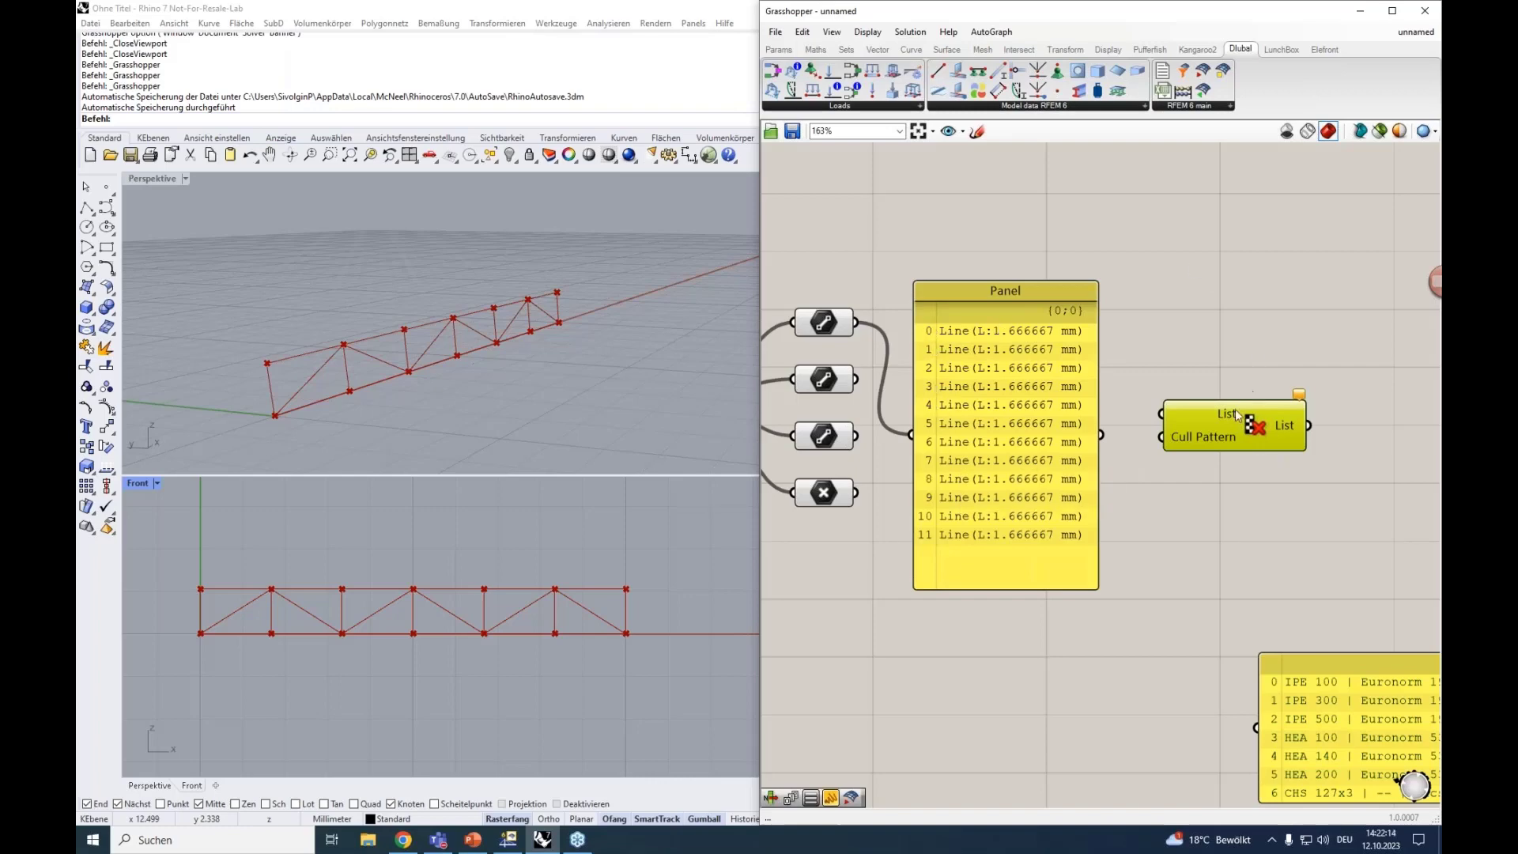
Step: Add a List Item component above the panel and connect the primary-line container to its List input
mouse_move(1226, 429)
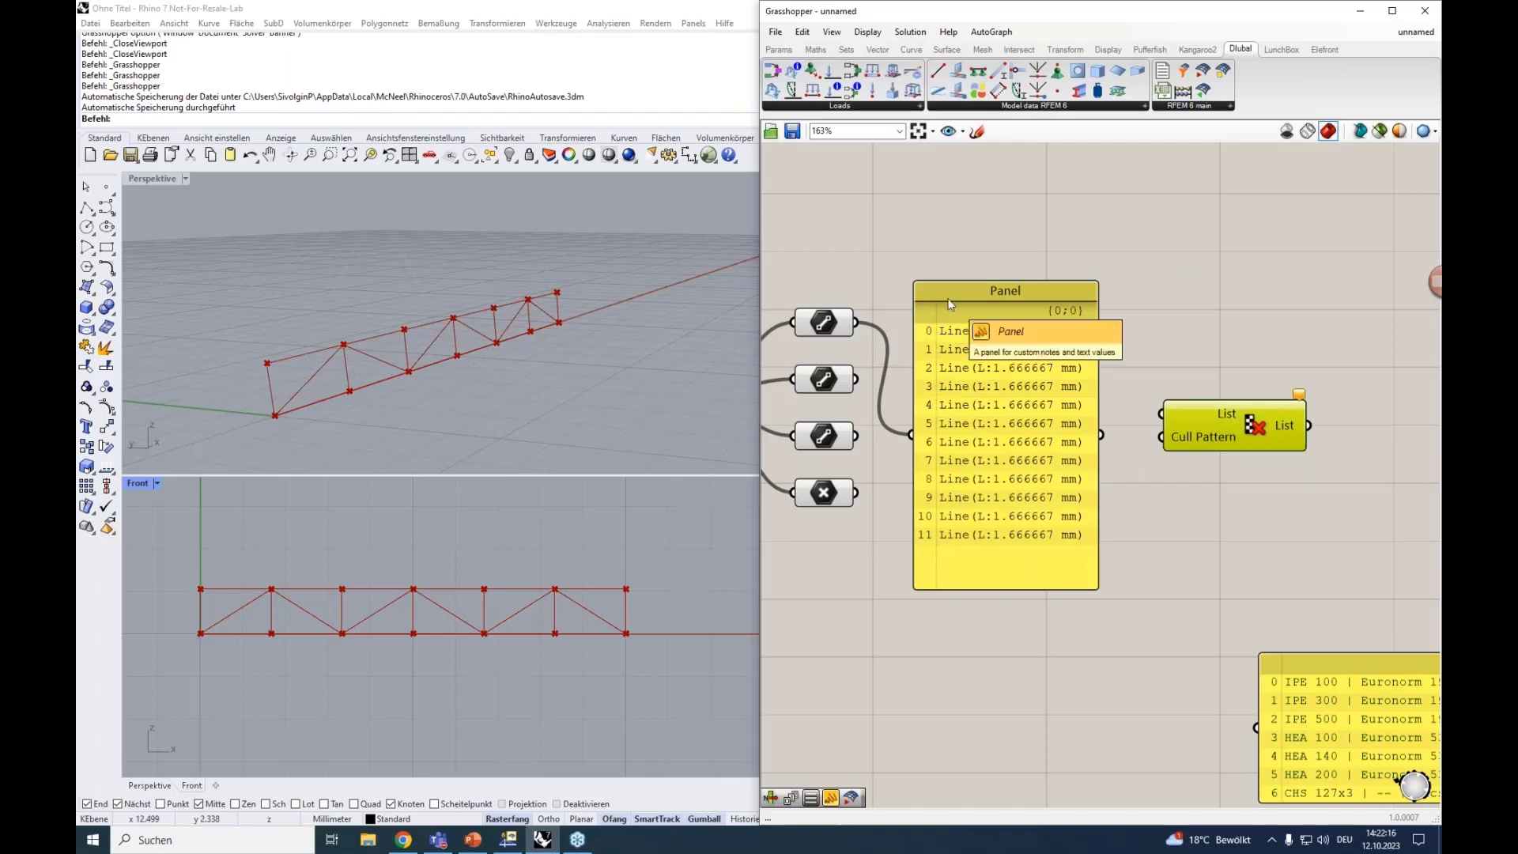
right_drag(956, 257, 986, 245)
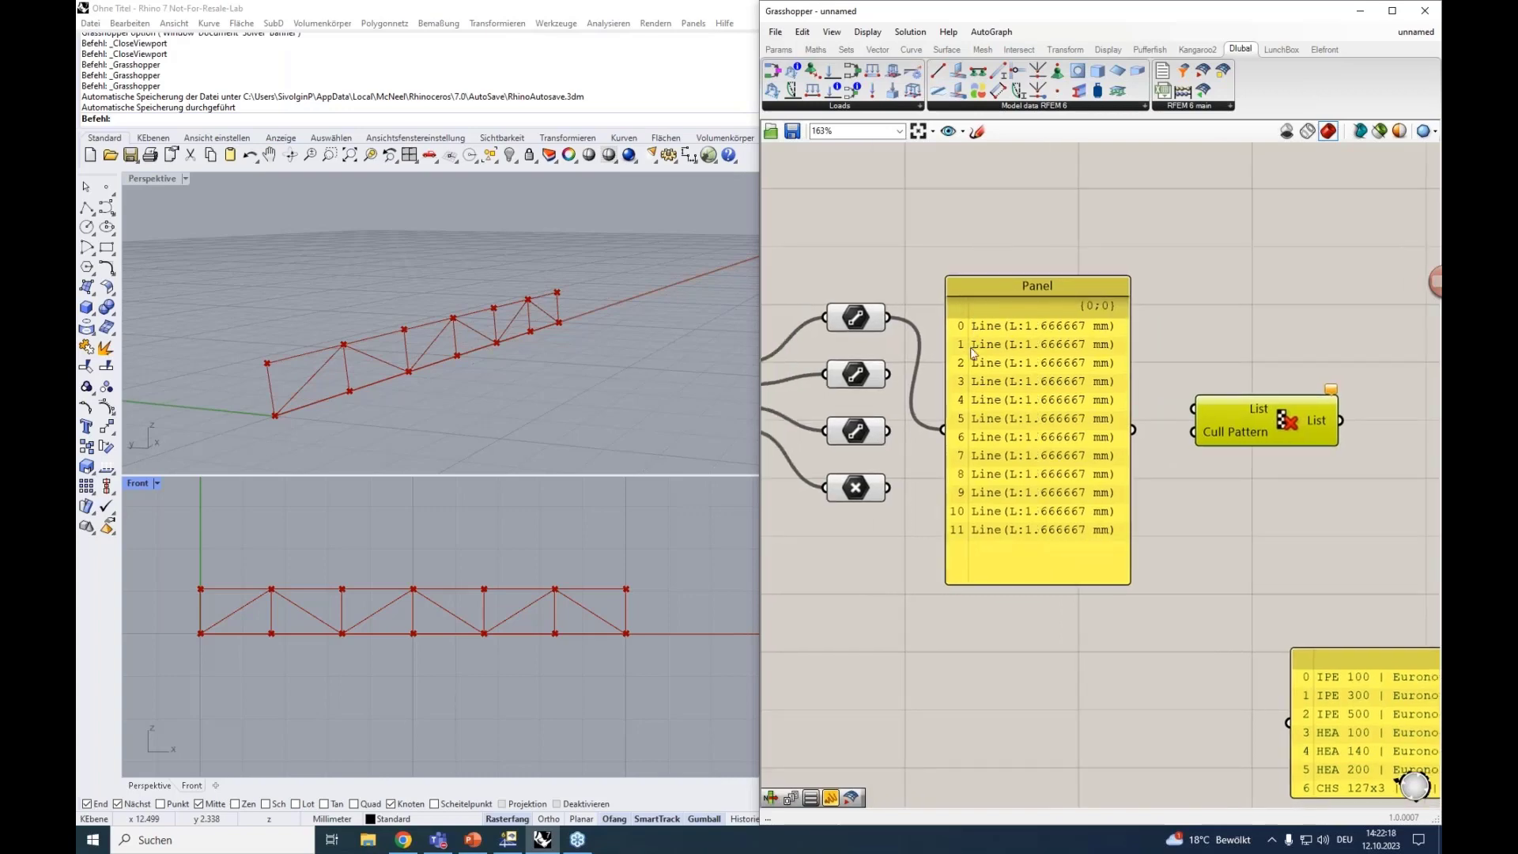
click(872, 310)
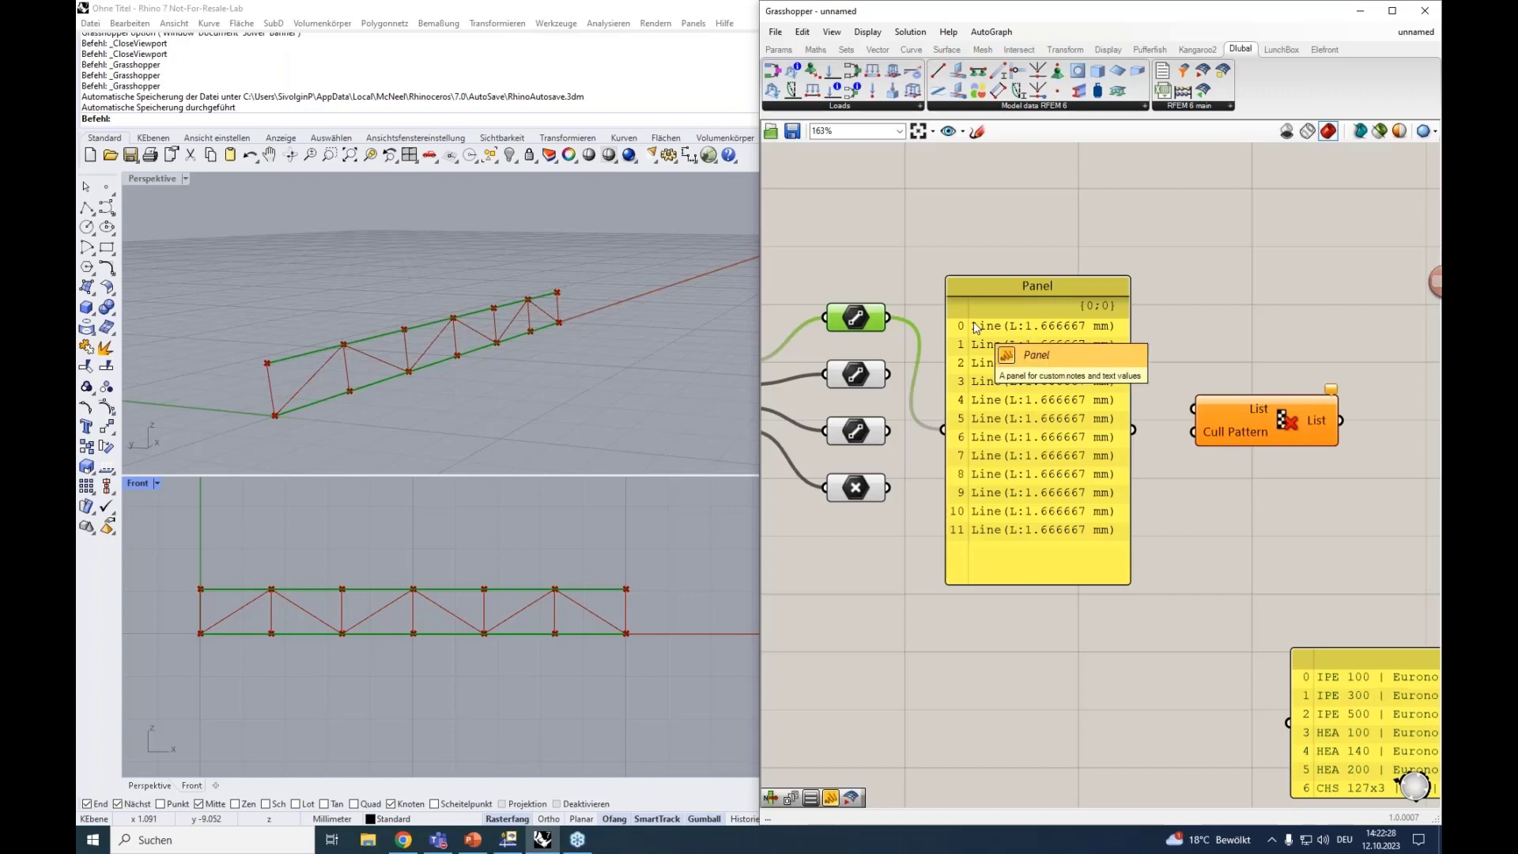
right_drag(914, 266, 984, 351)
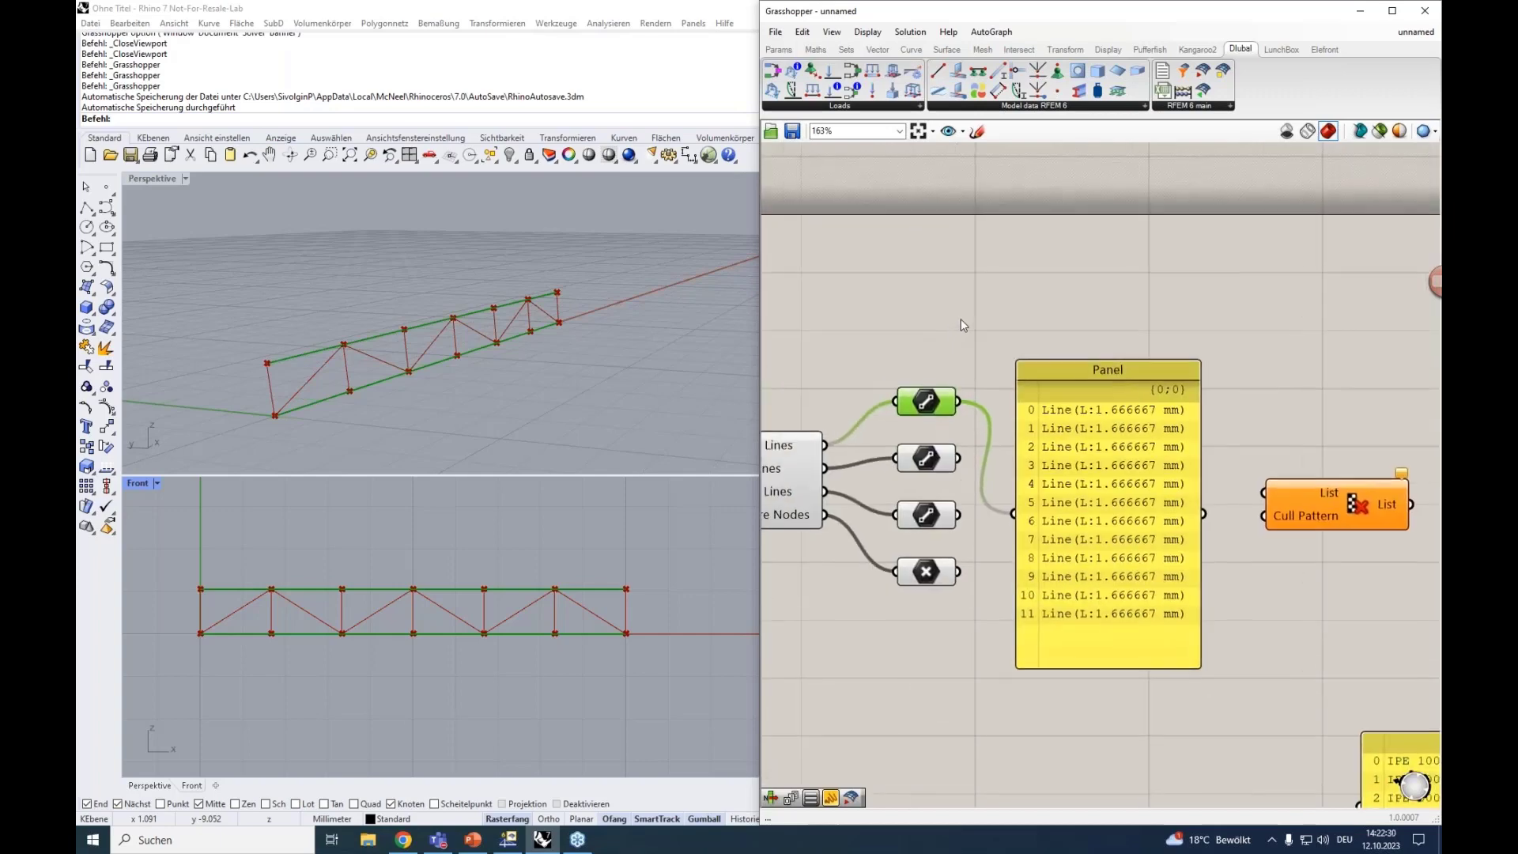
double_click(950, 297)
text(ite)
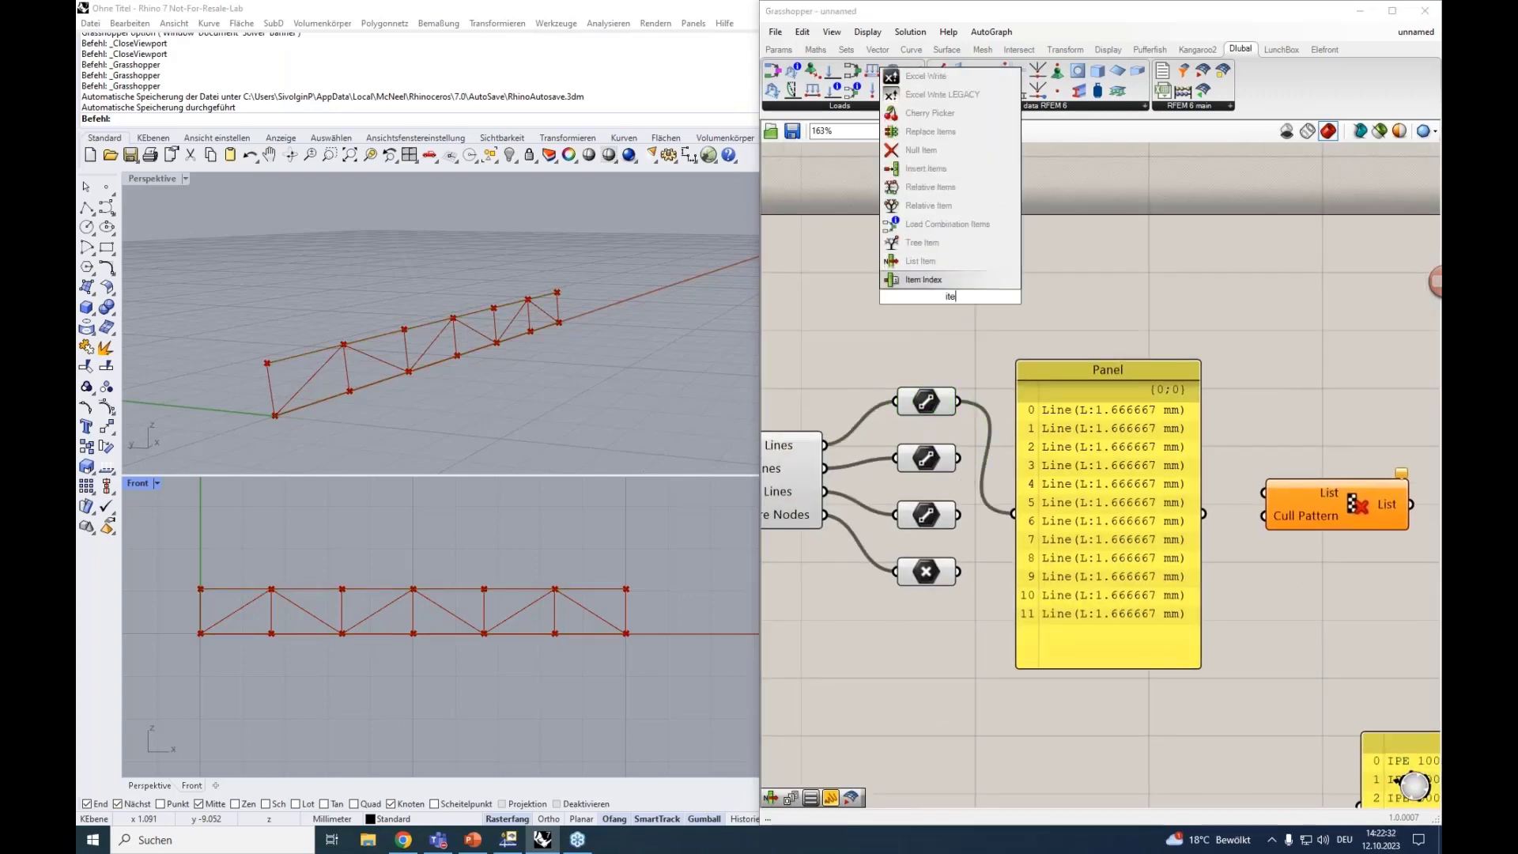
click(936, 264)
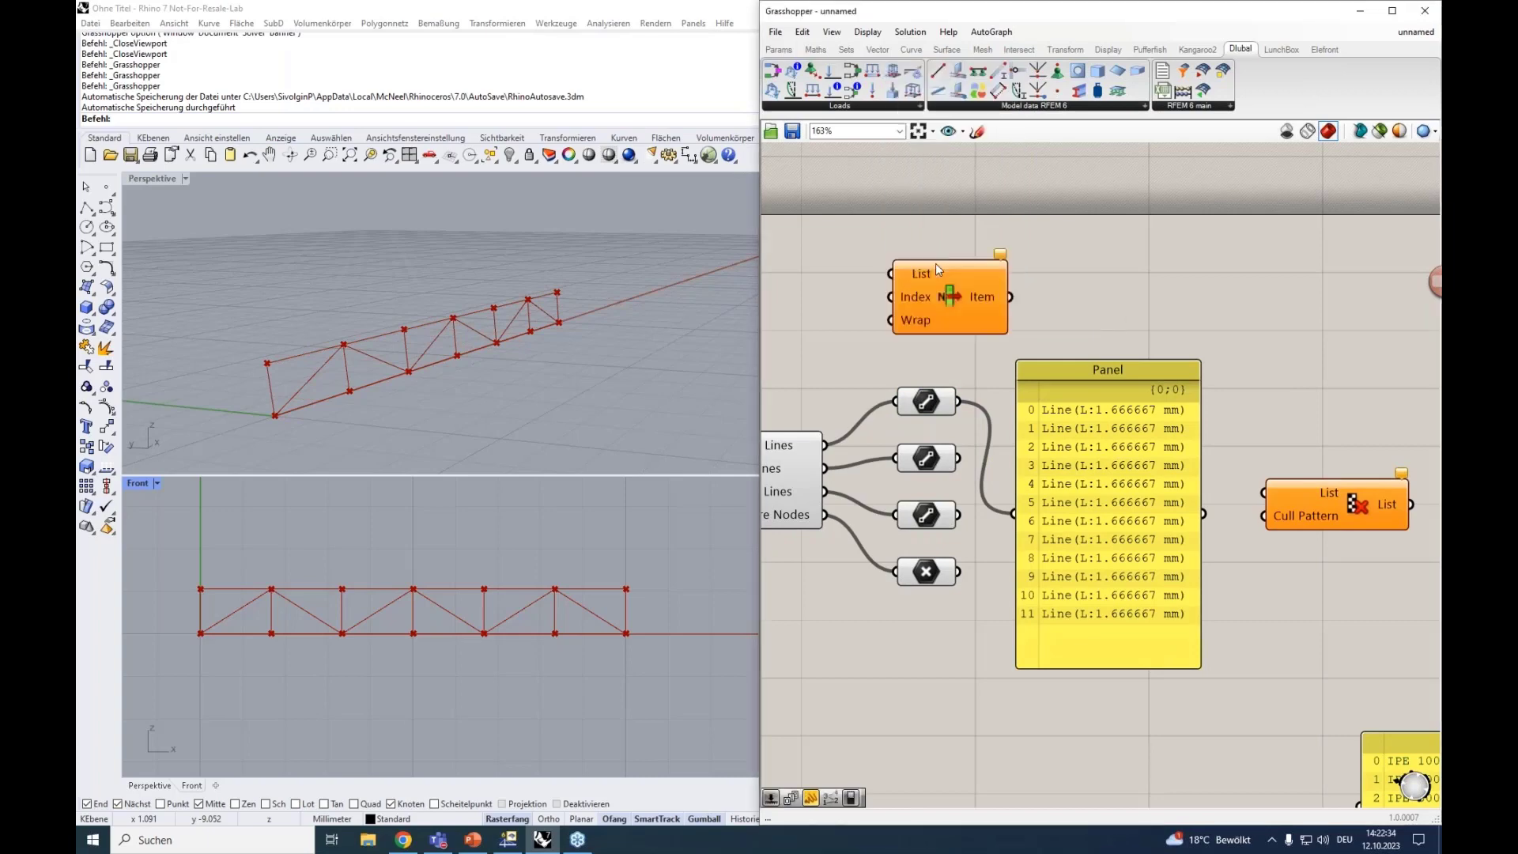
drag(927, 263, 958, 400)
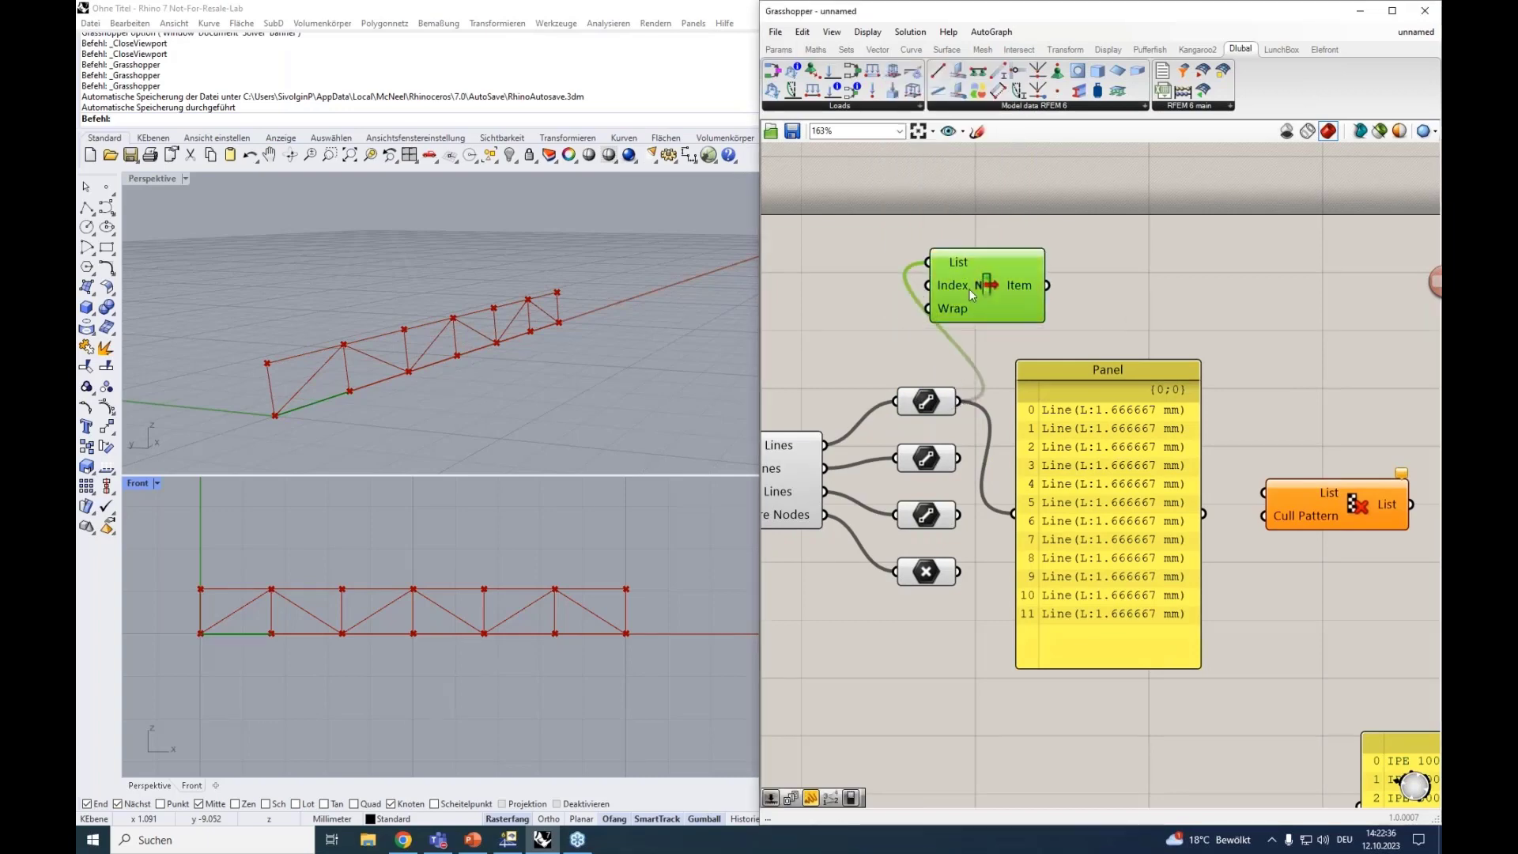
drag(969, 288, 1064, 283)
Step: Create a number slider from 0 to 15 and connect it to the List Item's Index input
click(907, 288)
double_click(907, 285)
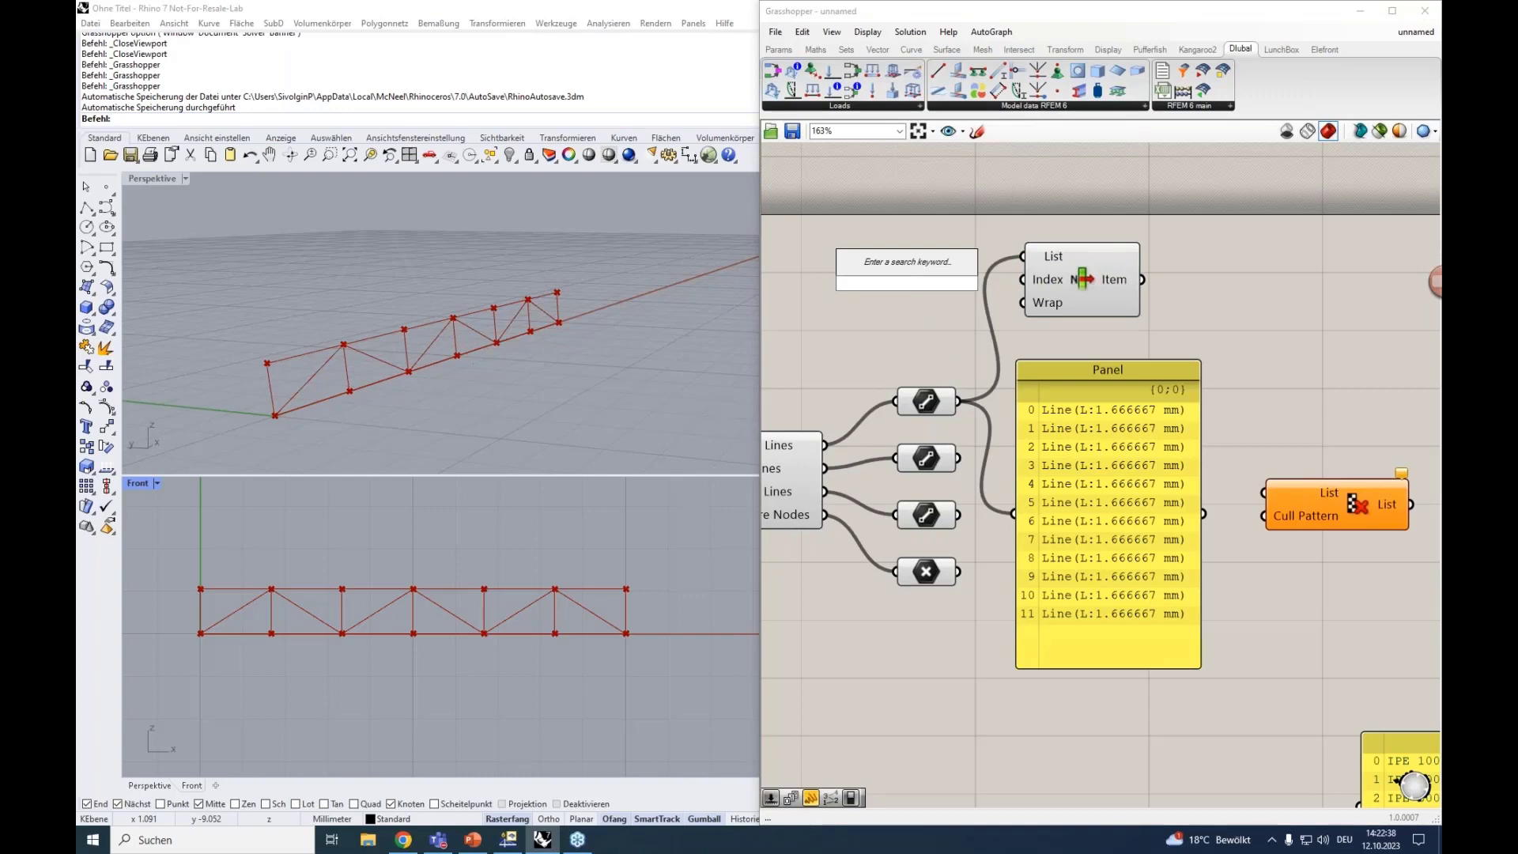
text(0<15)
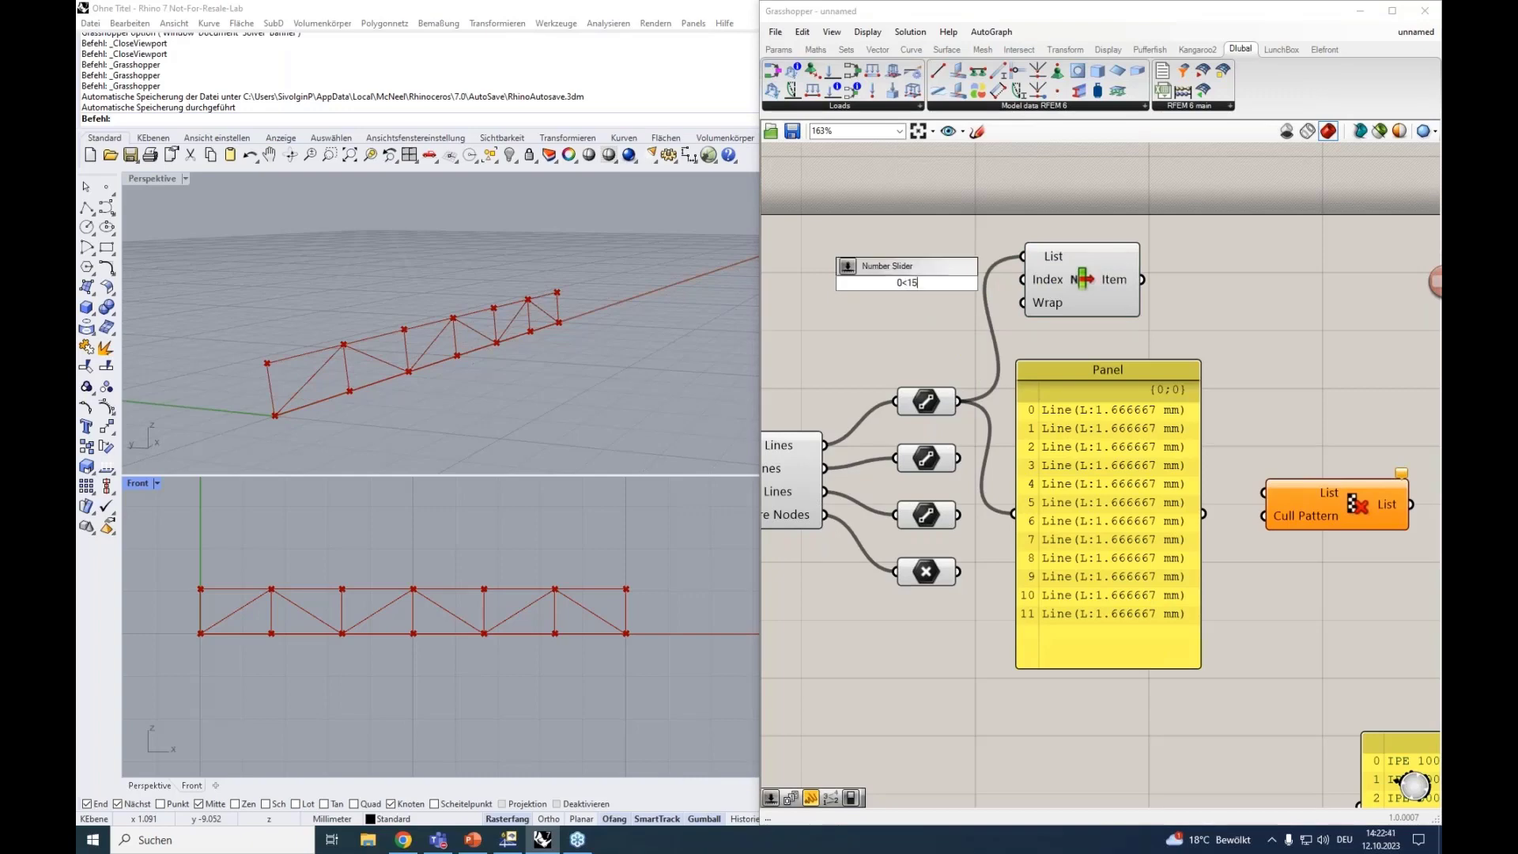
key(Return)
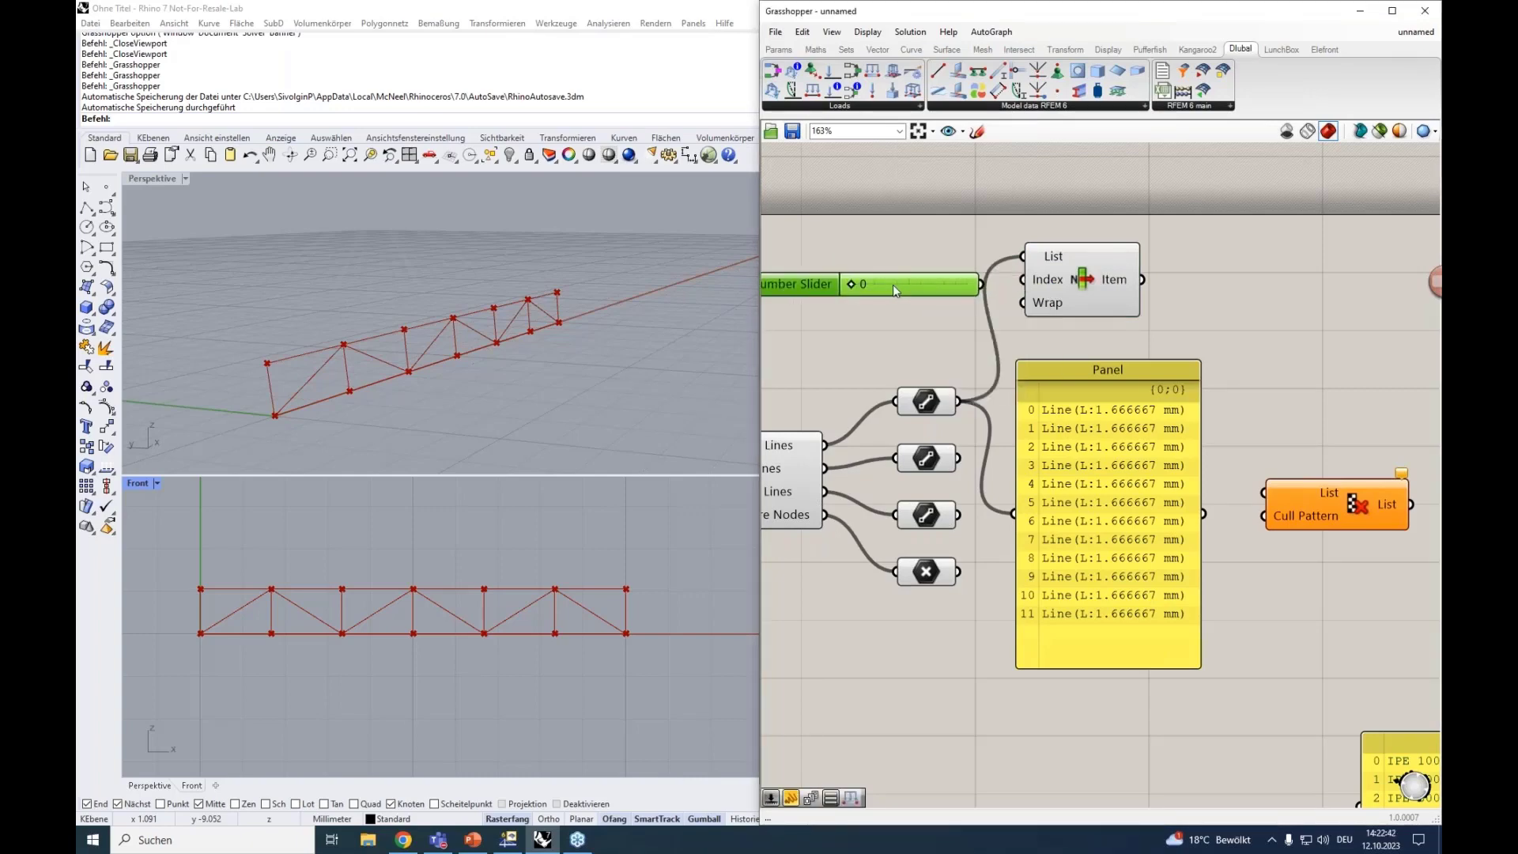
drag(893, 285, 1024, 280)
right_drag(902, 322, 986, 317)
Step: Select the List Item and step its index slider to 1 and 3 to examine the order of the primary lines
click(1155, 282)
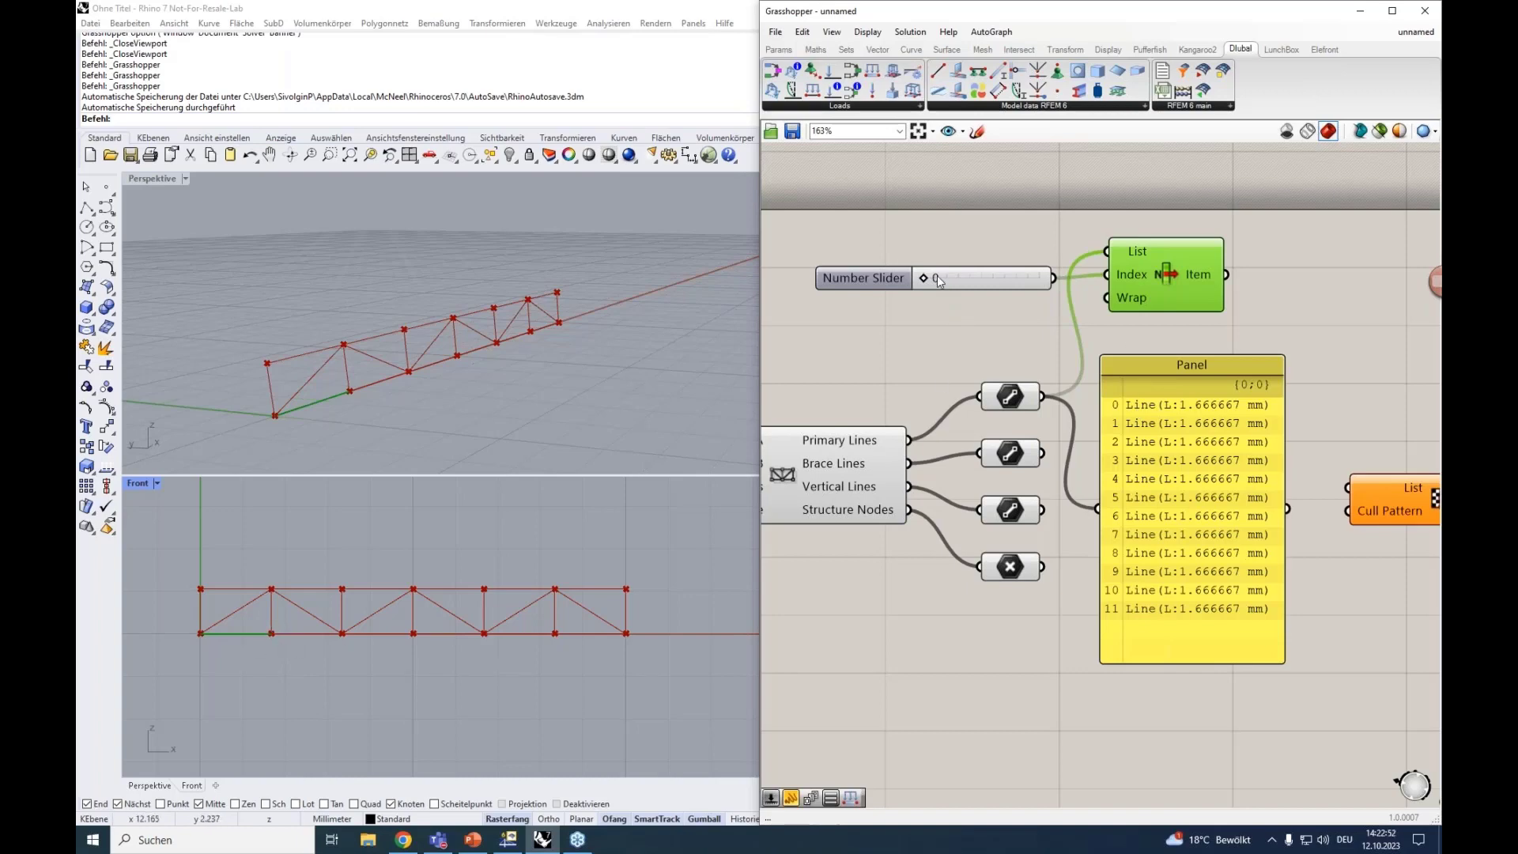
drag(923, 278, 935, 278)
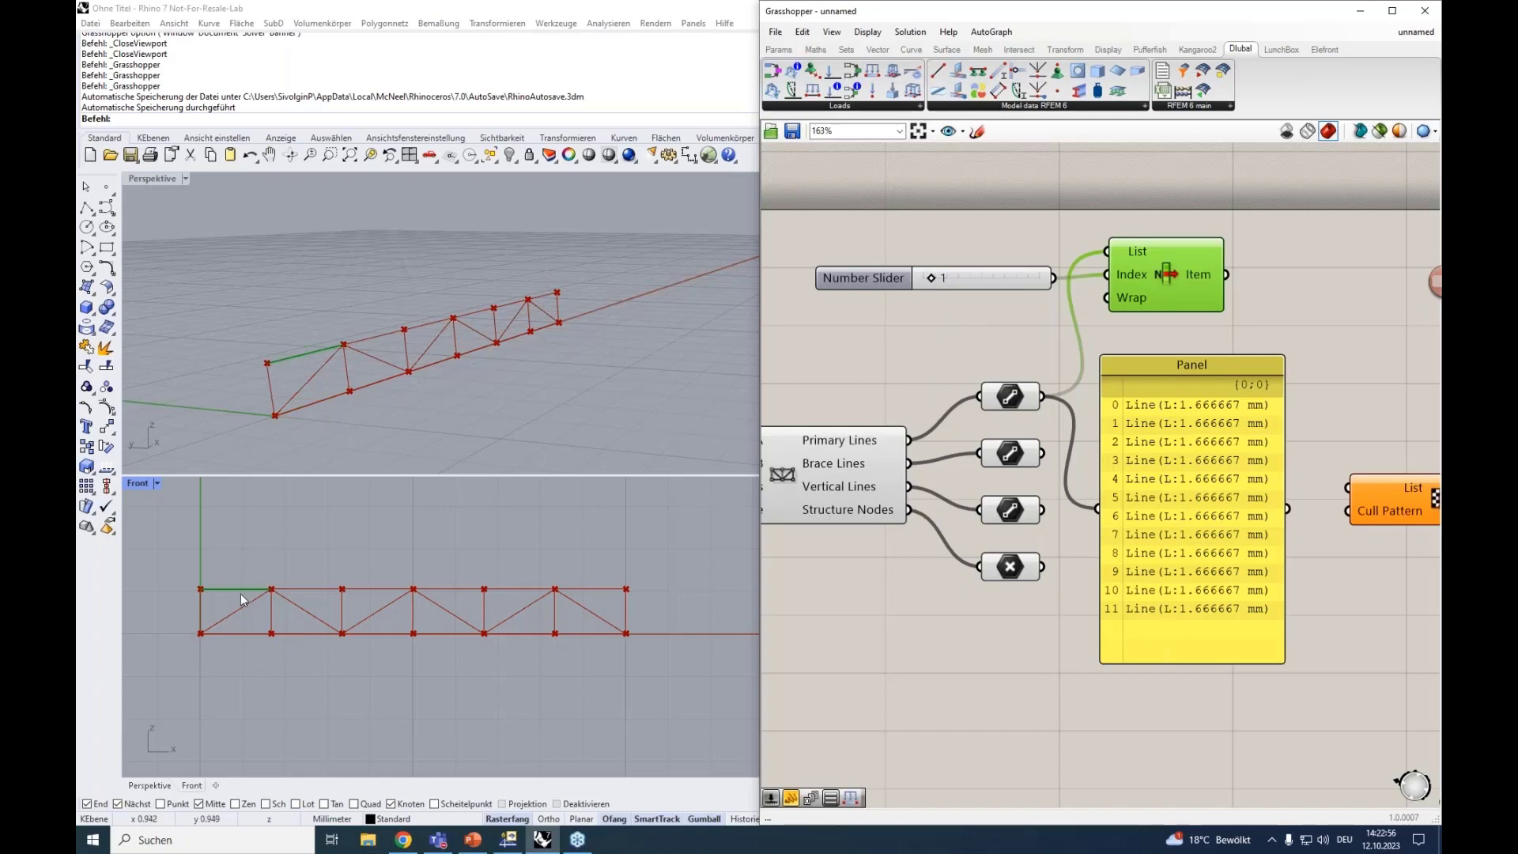
drag(931, 279, 946, 281)
right_drag(941, 366, 870, 340)
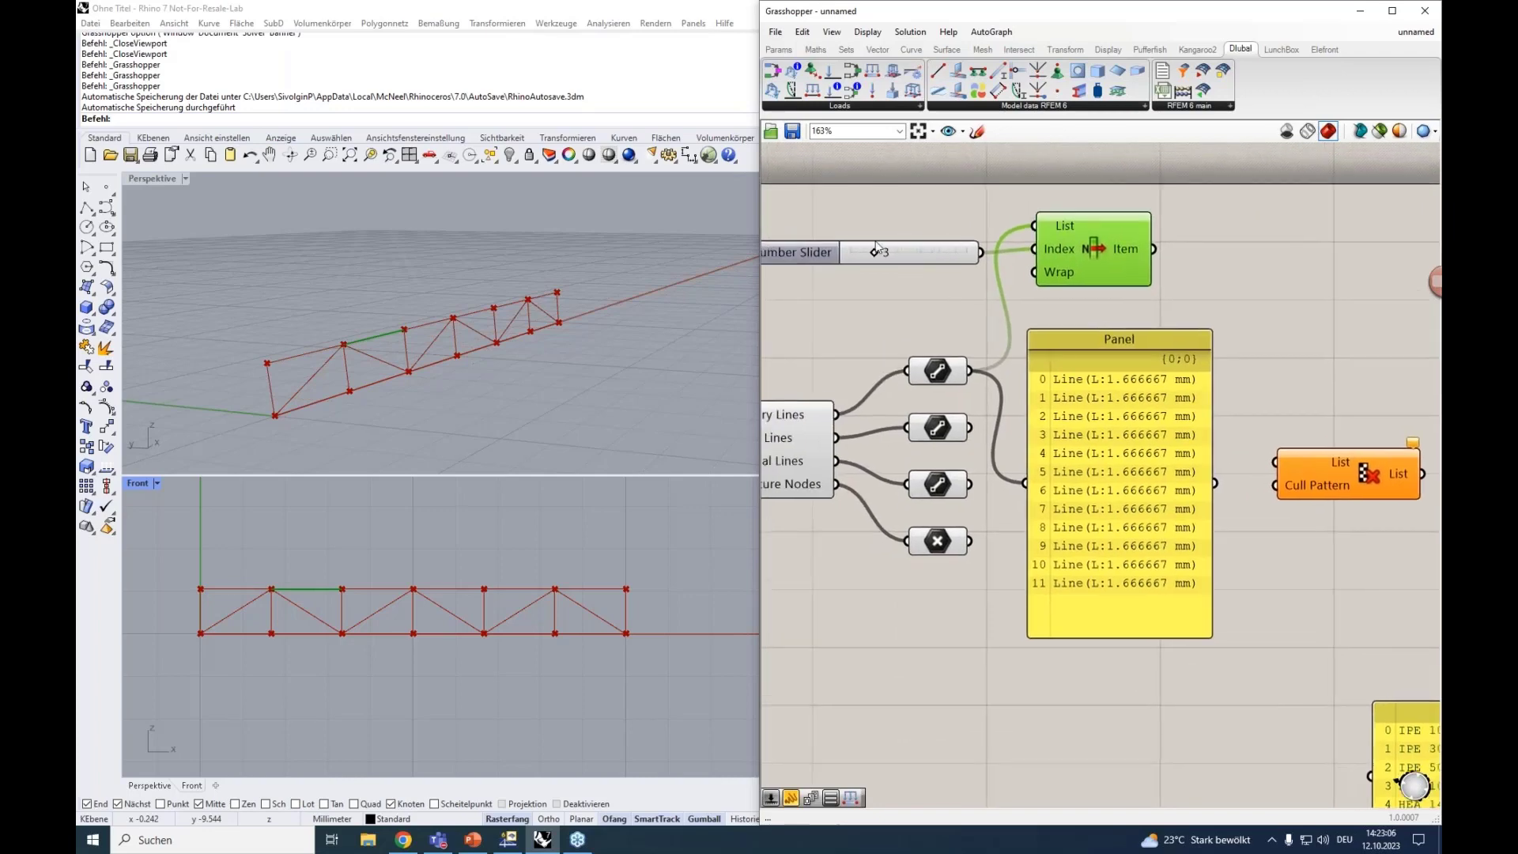
Step: Set the List Item's index slider back to 0
drag(874, 251, 851, 253)
drag(850, 253, 860, 253)
mouse_move(859, 257)
mouse_down()
mouse_move(933, 257)
mouse_move(850, 261)
mouse_up()
Step: Reduce the boolean collection of the component's Cull Pattern input to one False followed by one True
scroll(1317, 392, down, 2)
right_click(1257, 378)
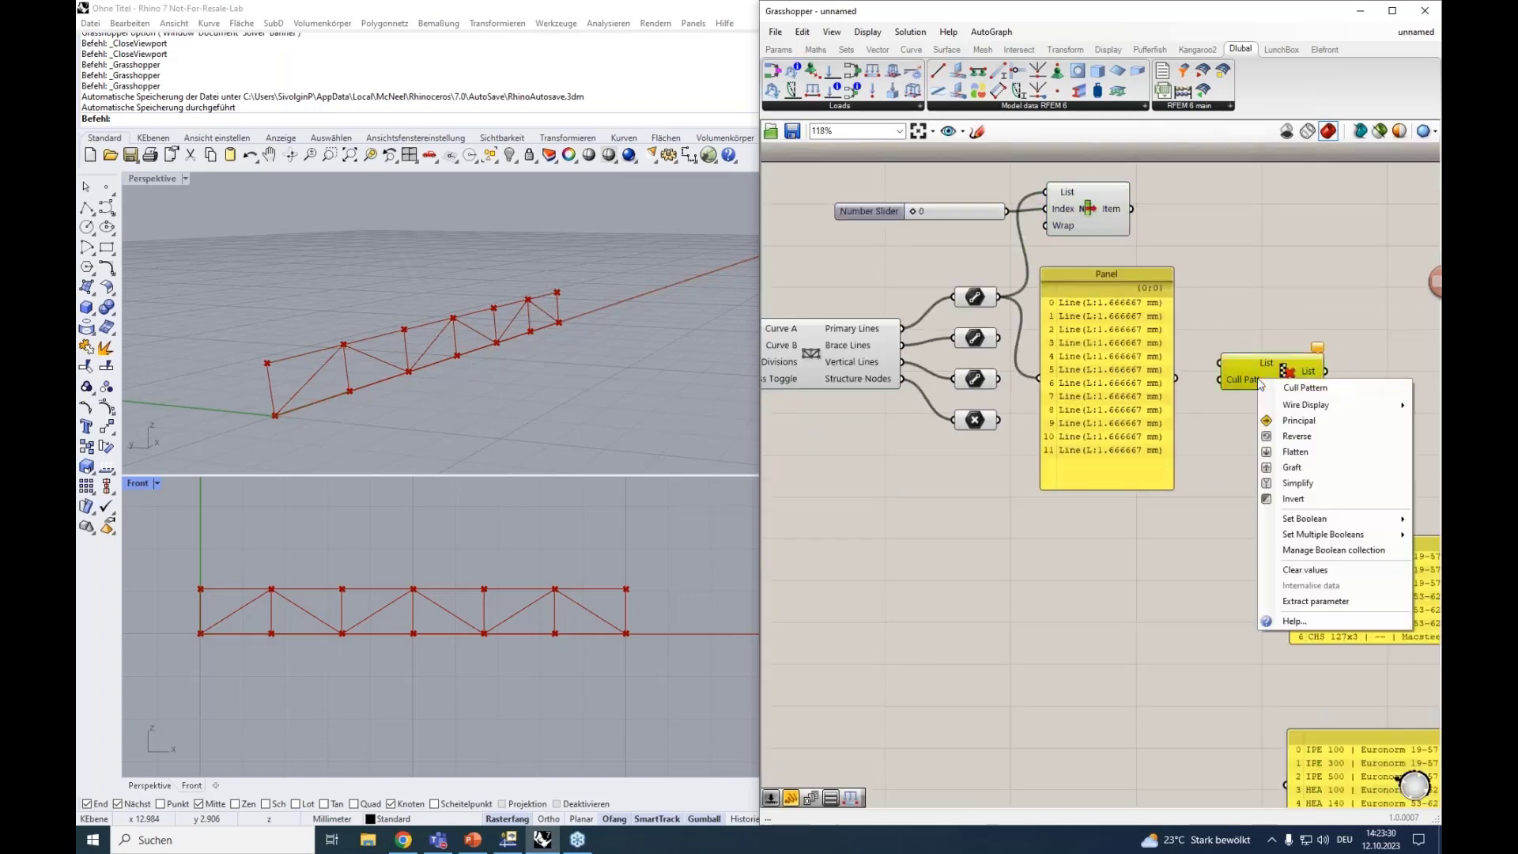
click(1242, 419)
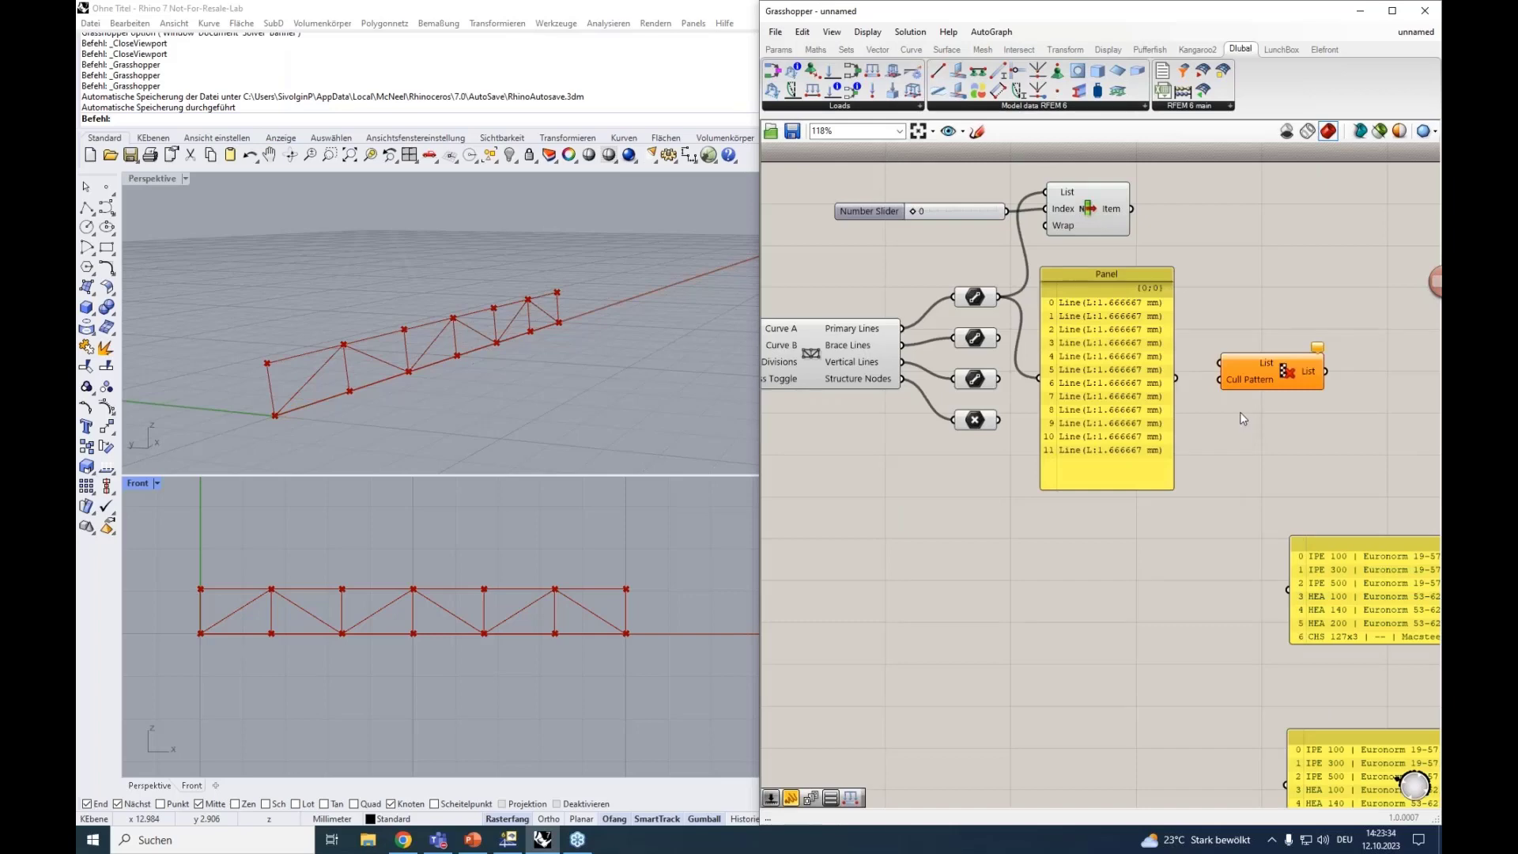
right_click(1255, 375)
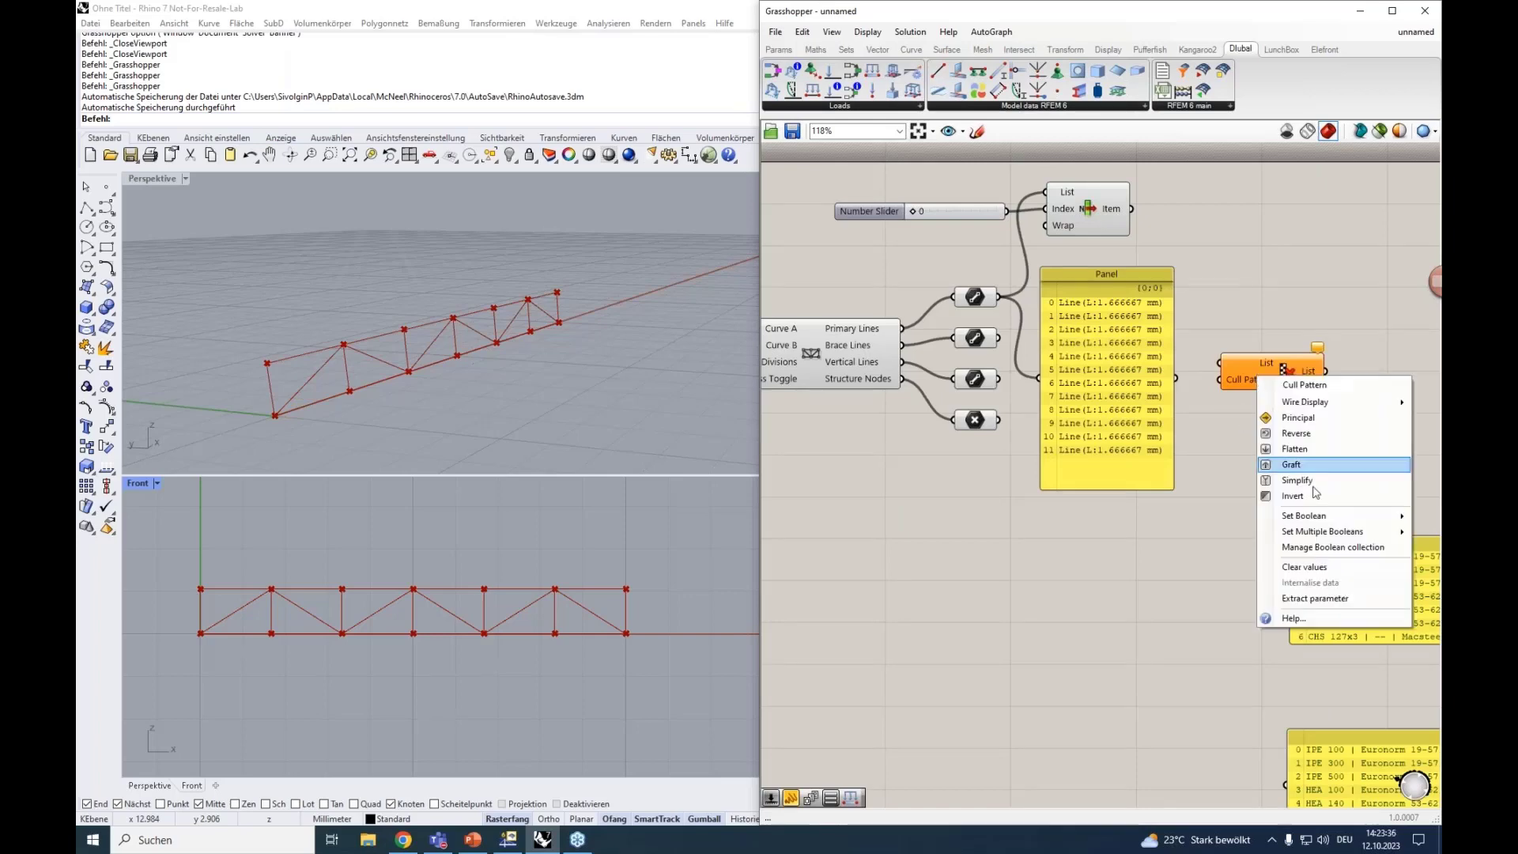
click(1322, 549)
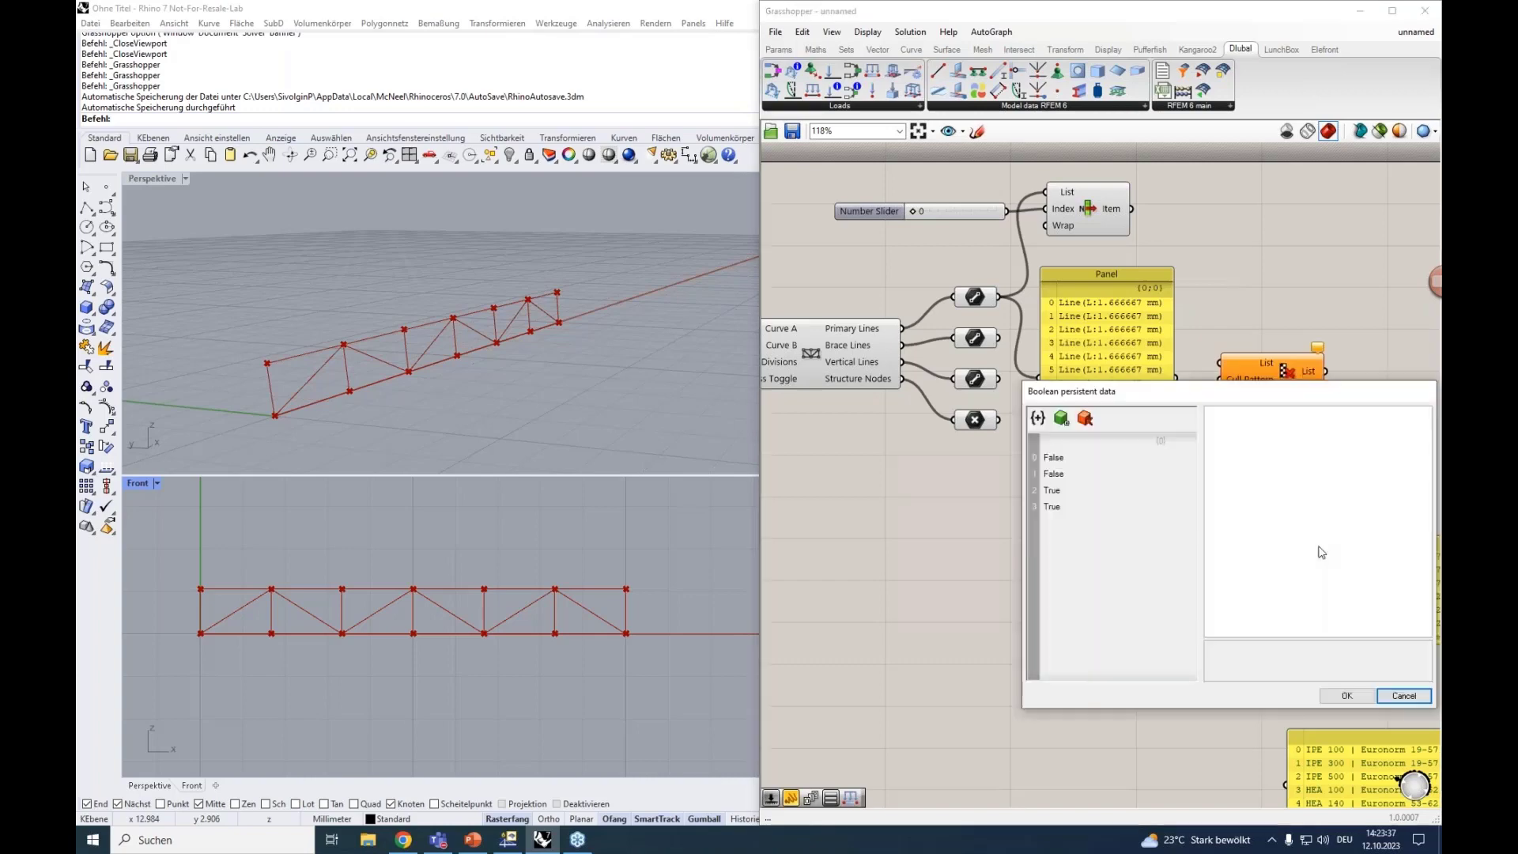
click(1059, 475)
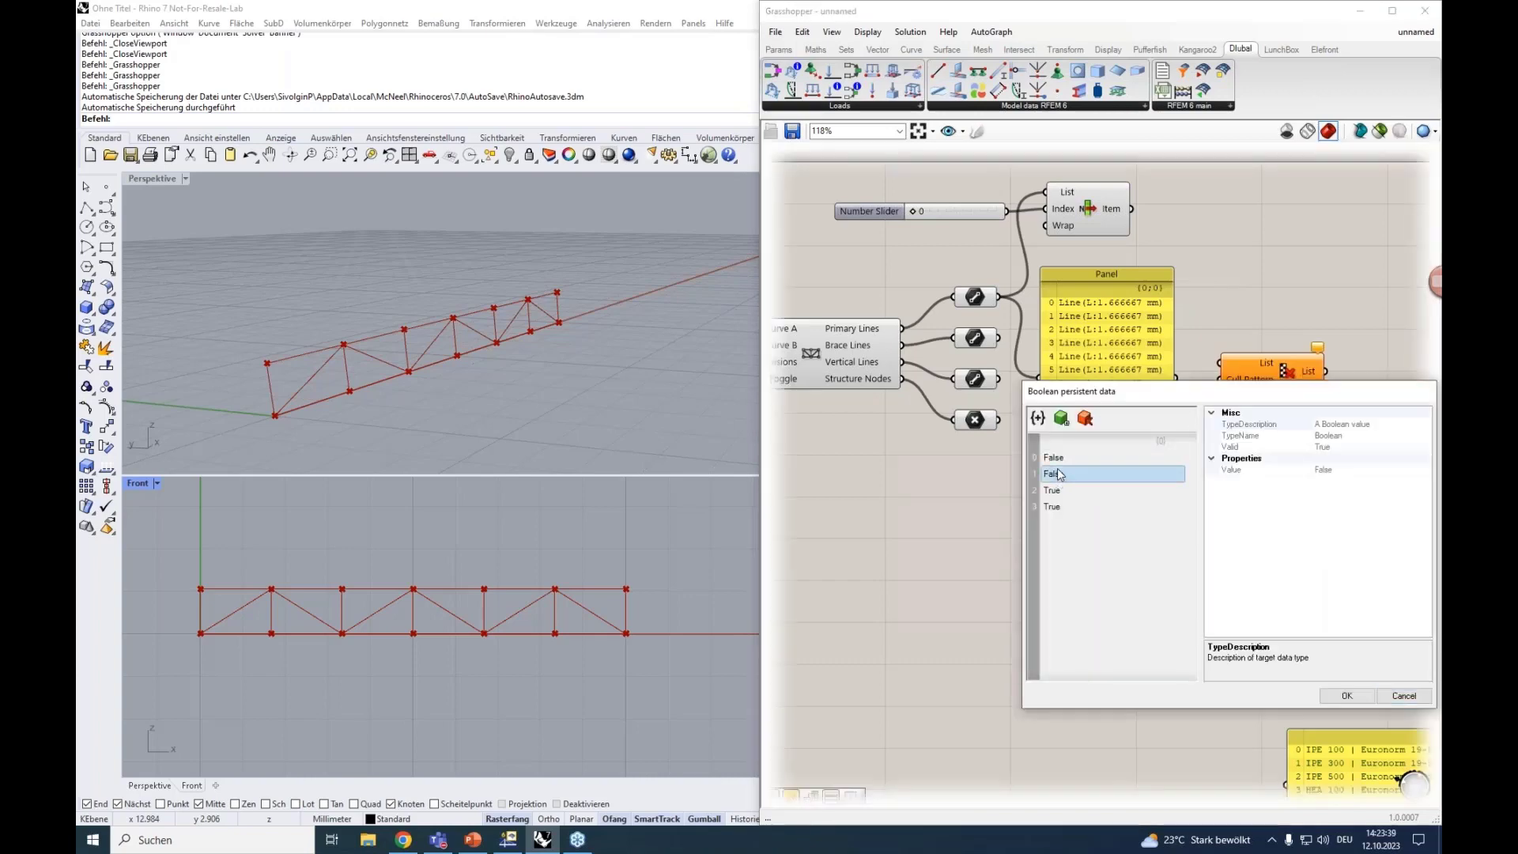
click(1085, 419)
click(1085, 419)
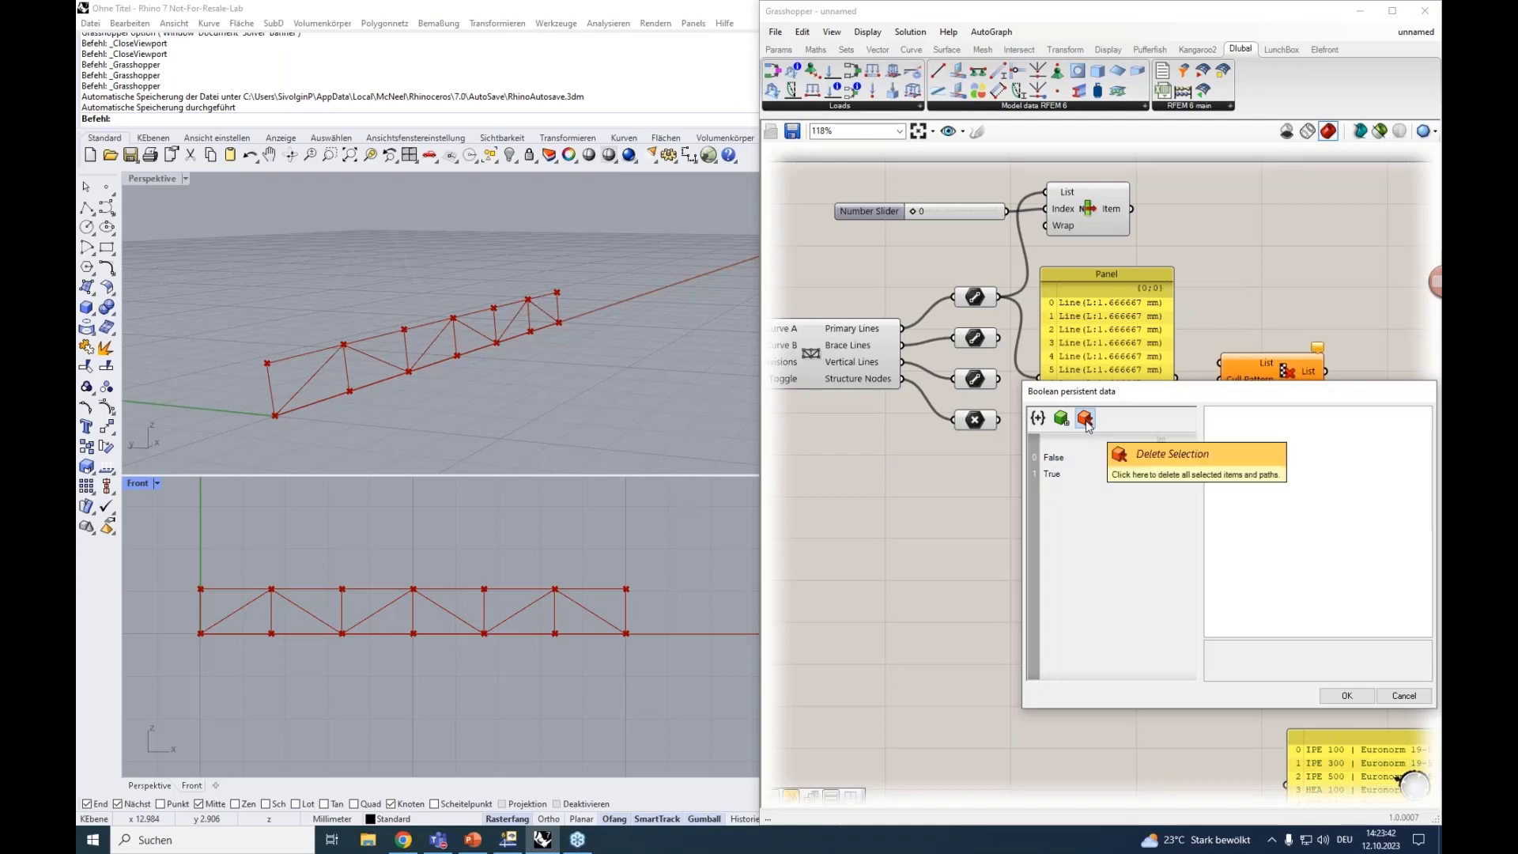
click(1061, 458)
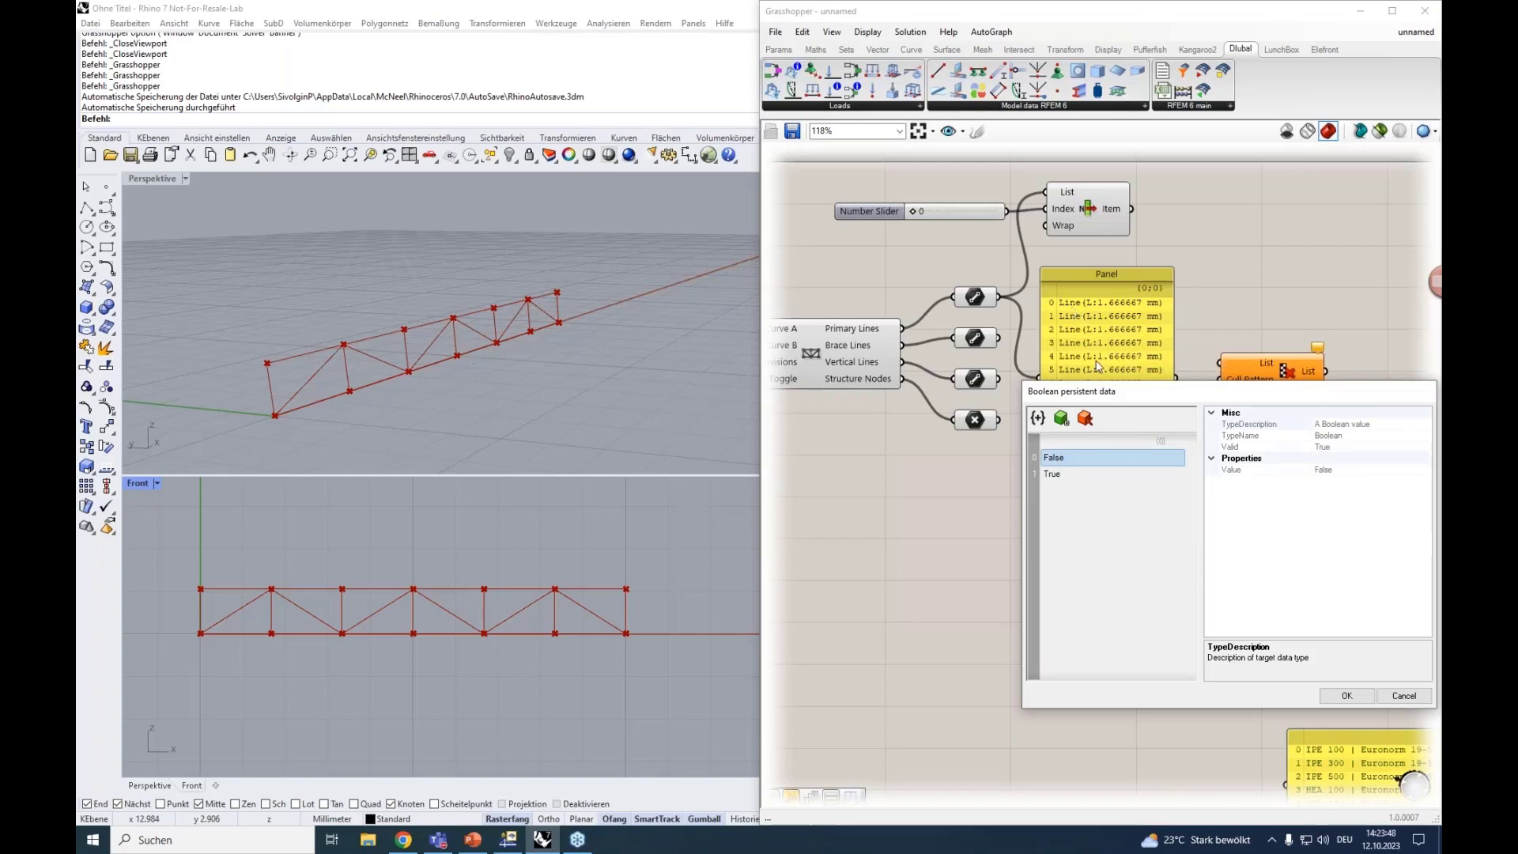
click(1050, 475)
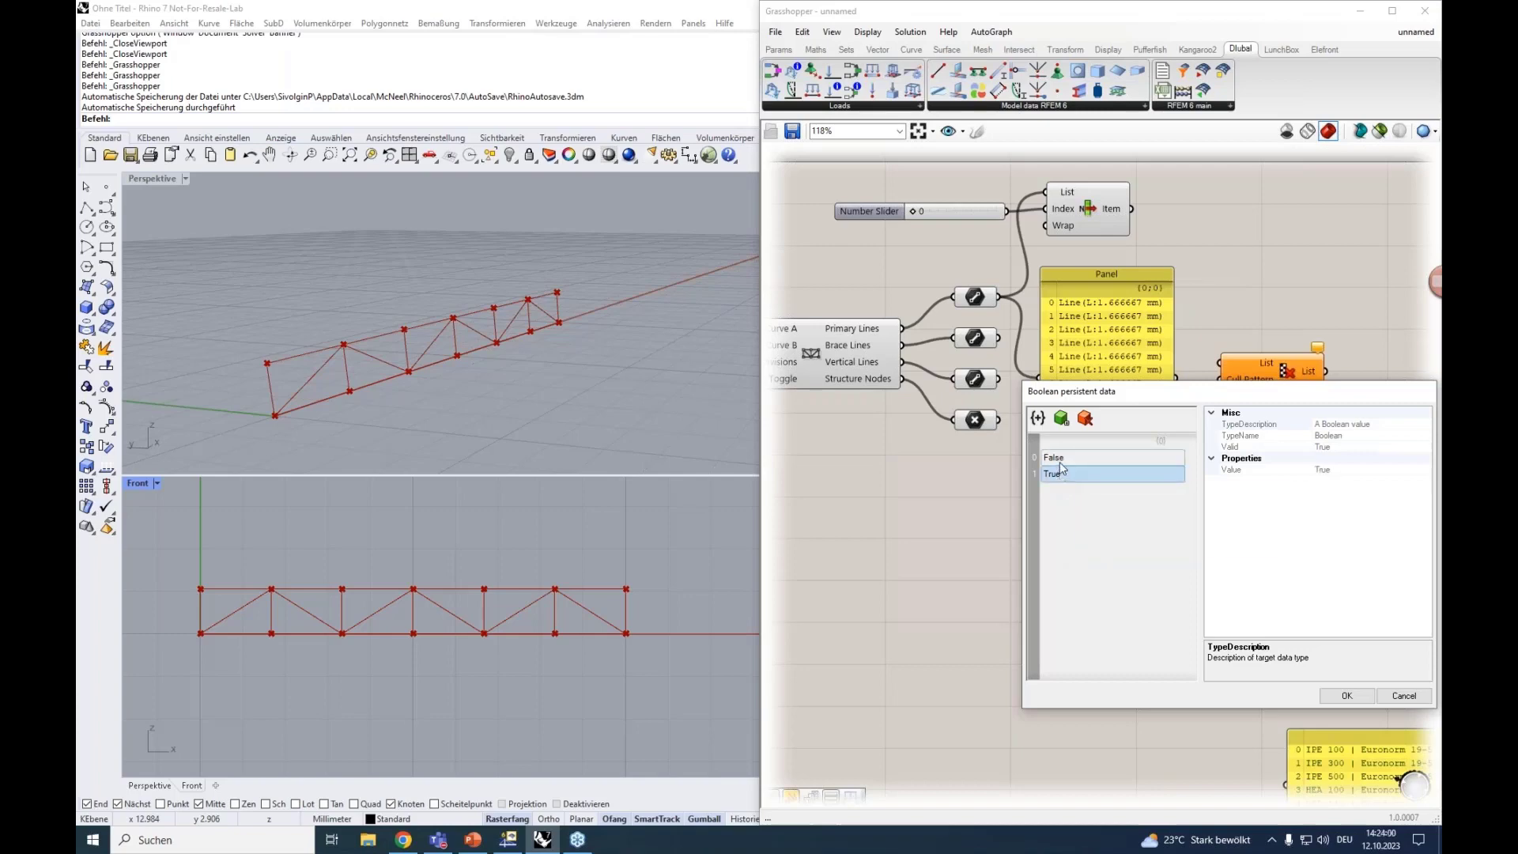
click(1059, 458)
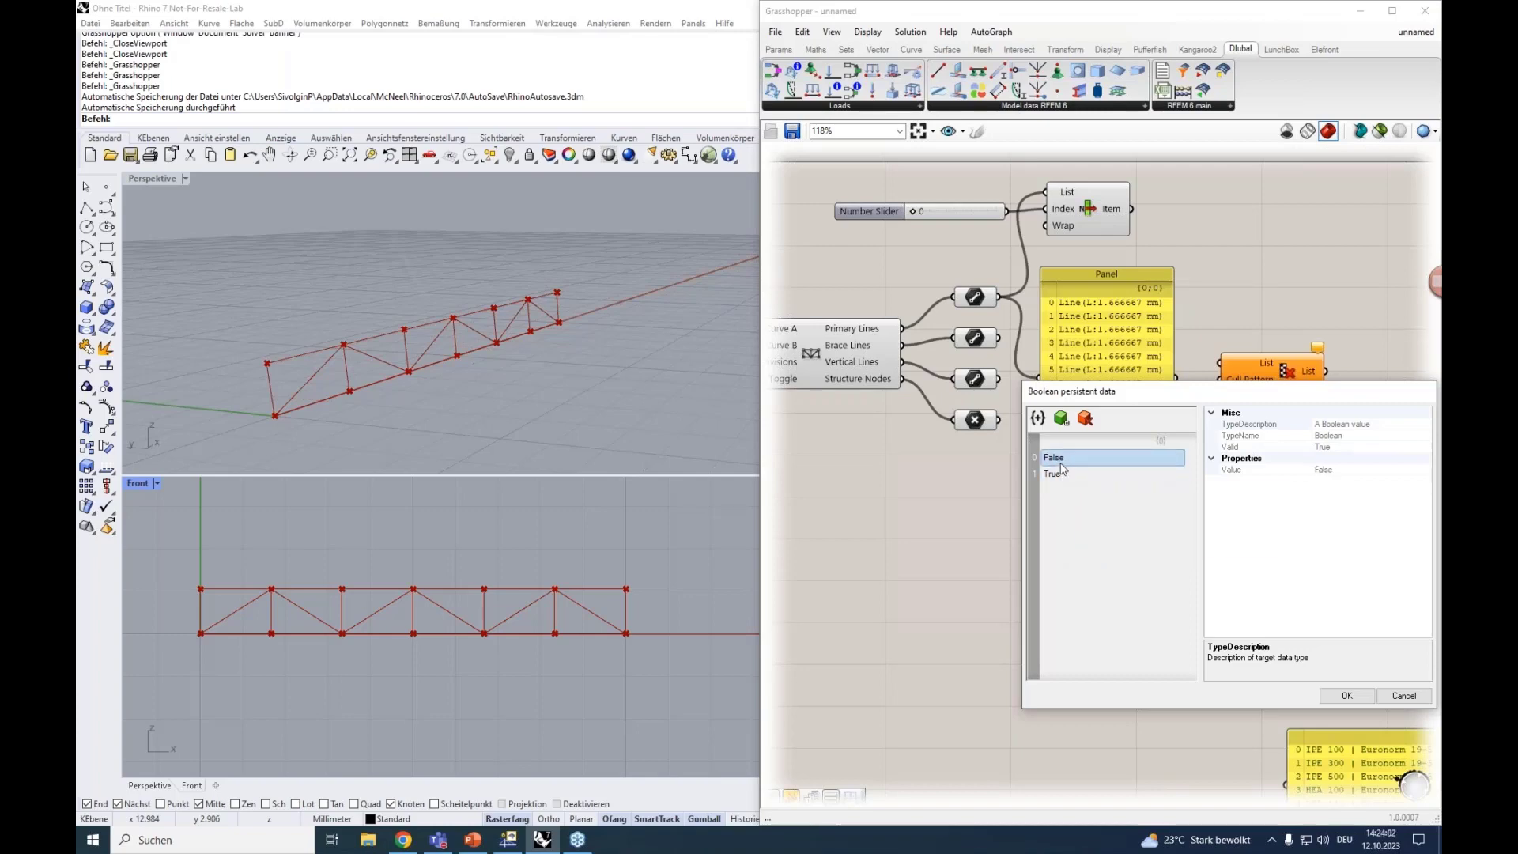
click(1061, 476)
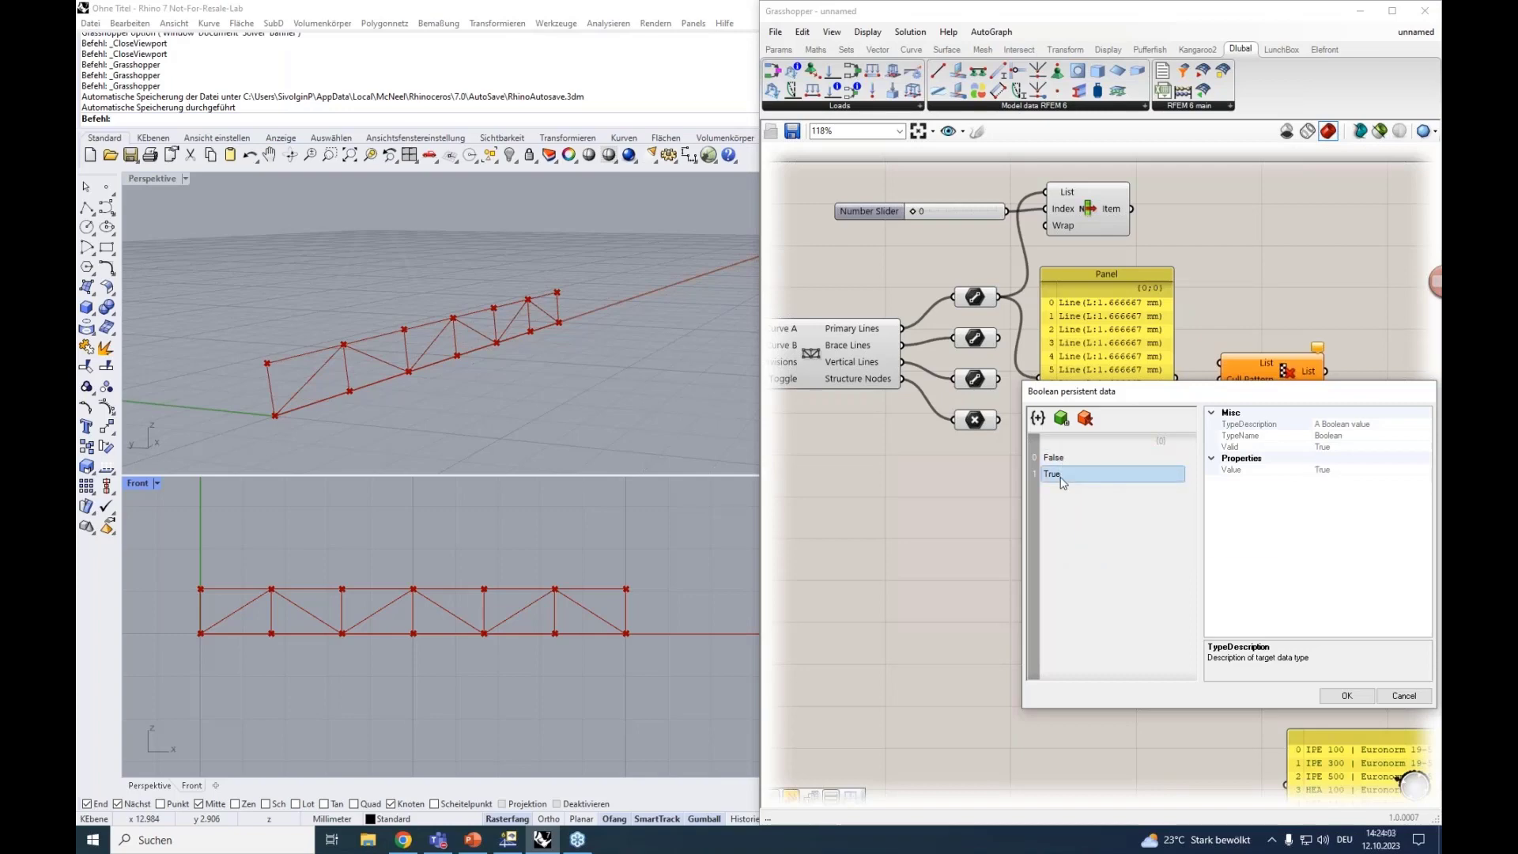
click(1347, 696)
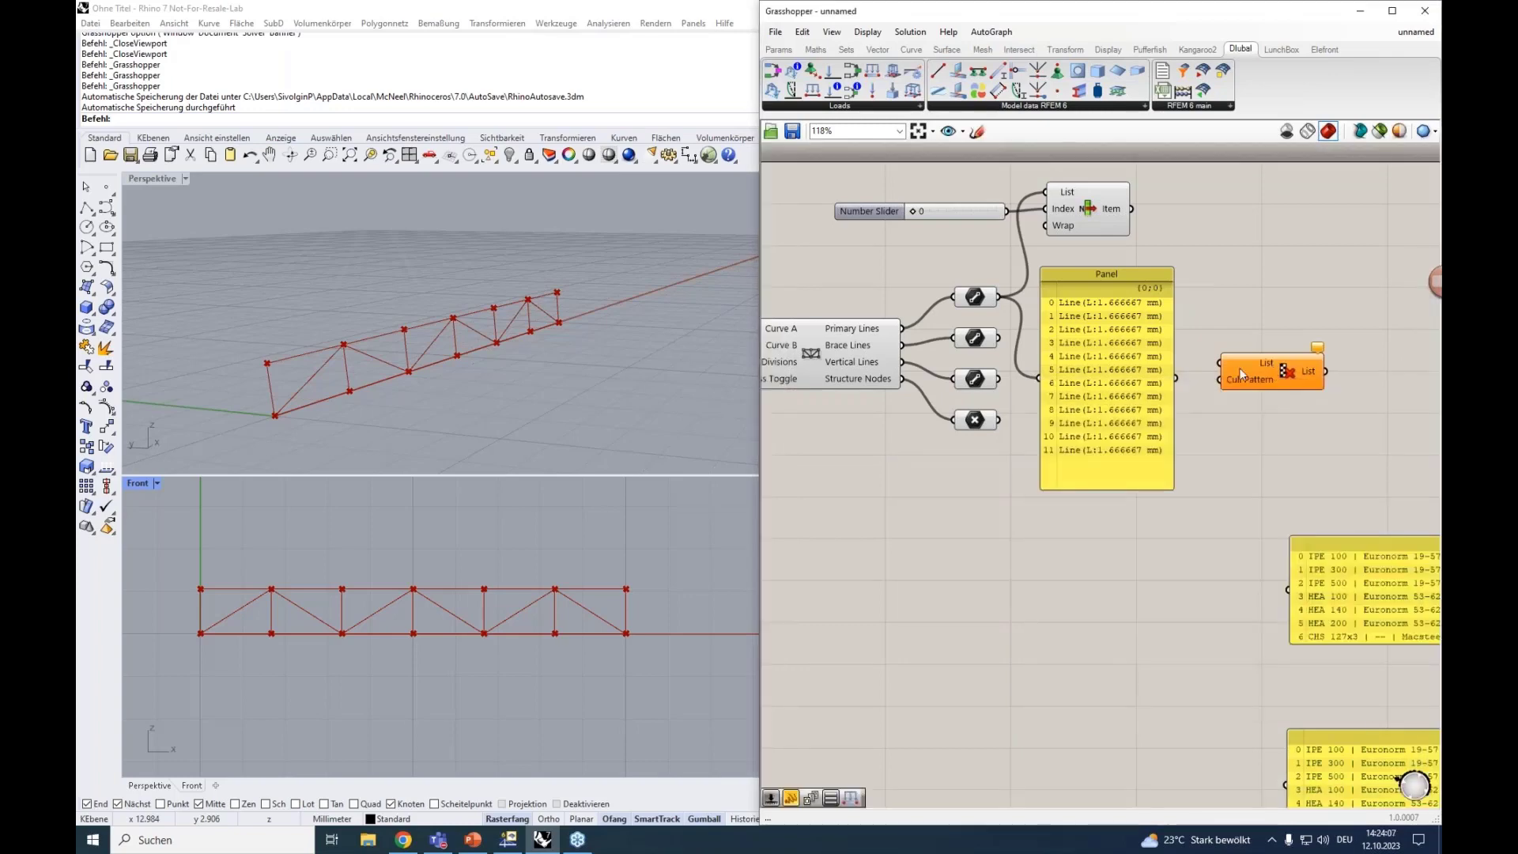
Step: Delete the primary-lines panel and connect the primary-line container to the Cull Pattern's List input, placing the component below the List Item
click(1124, 275)
key(Delete)
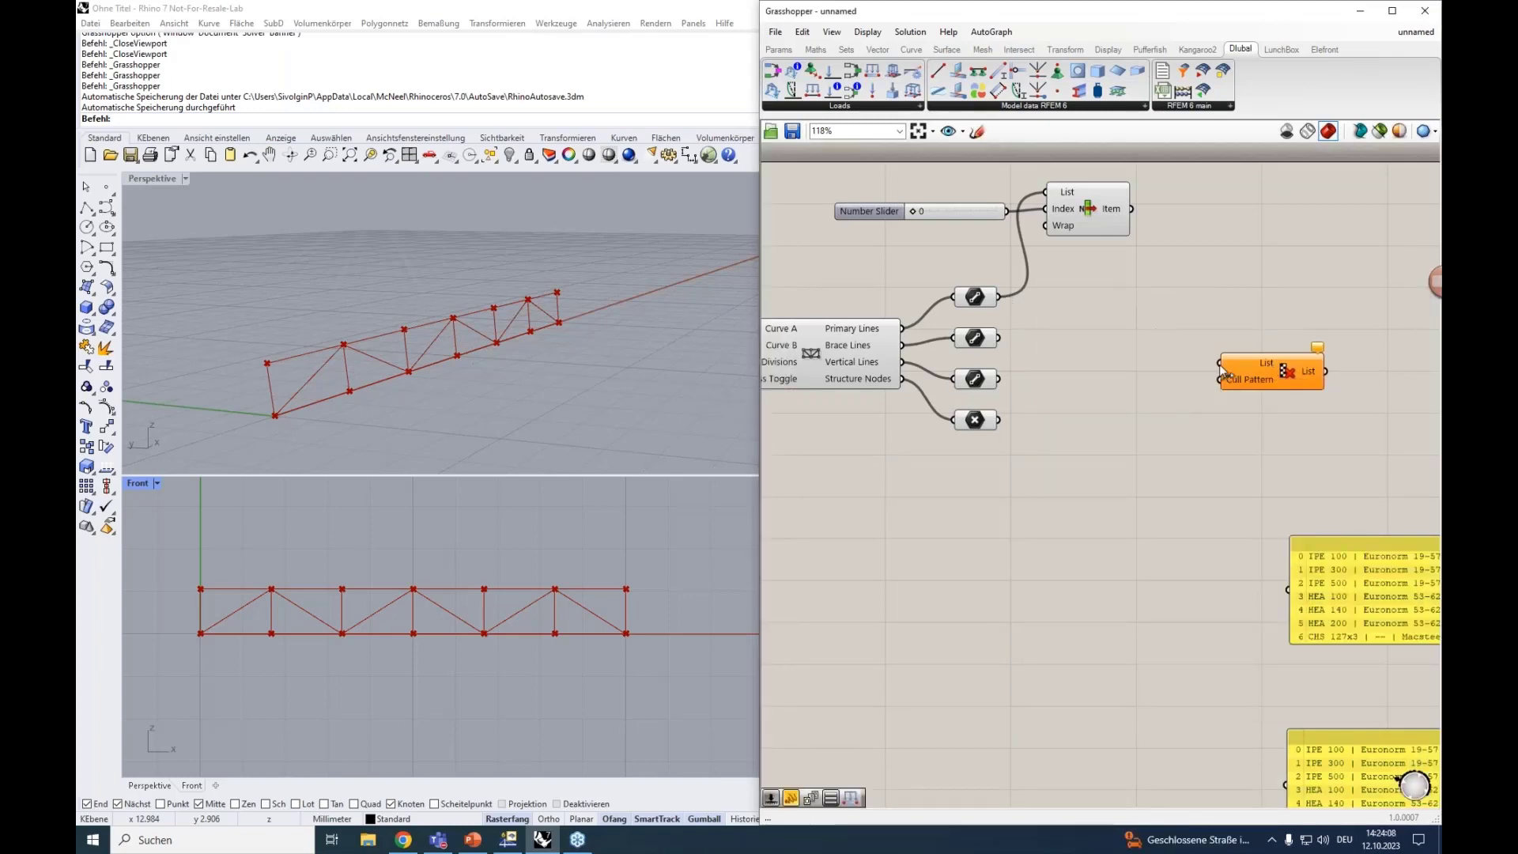
drag(1220, 363, 998, 297)
drag(1265, 370, 1122, 286)
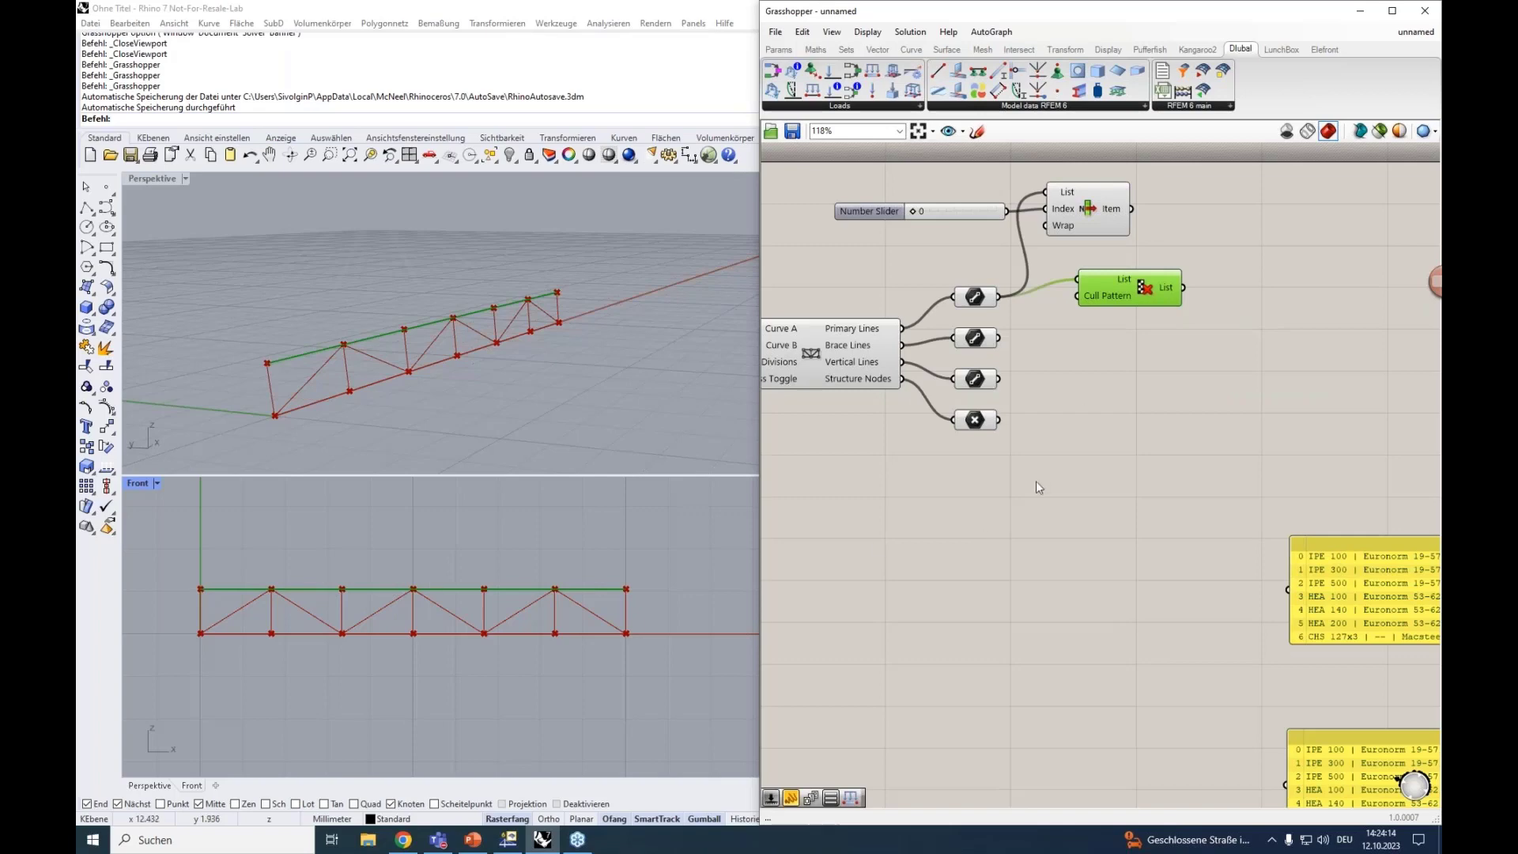
Step: Duplicate the Cull Pattern component directly below the original and invert the copy's Cull Pattern input
drag(1119, 290, 1112, 349)
right_click(1104, 363)
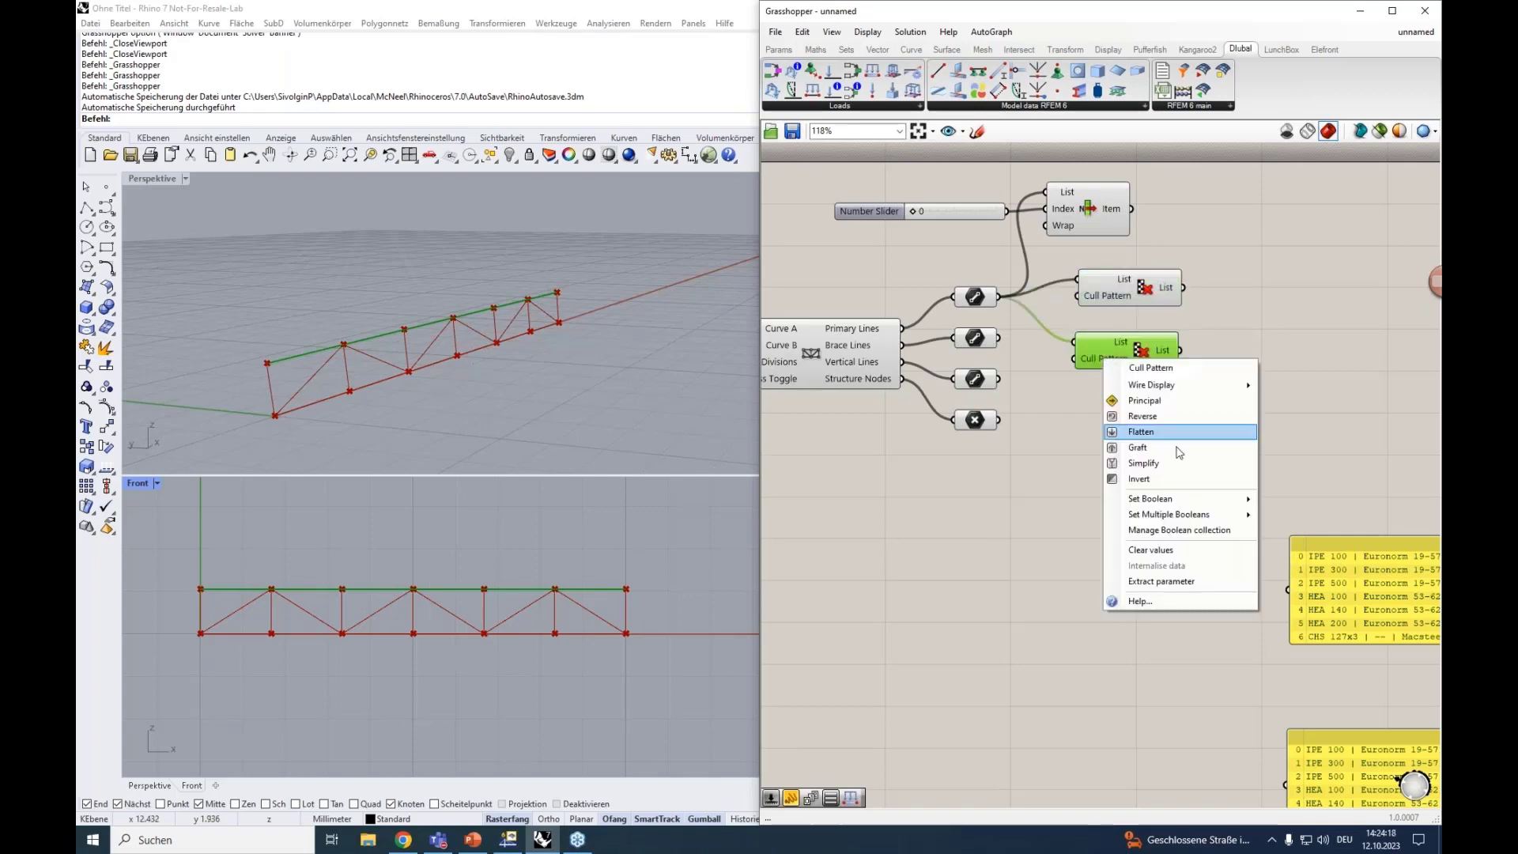
click(1145, 479)
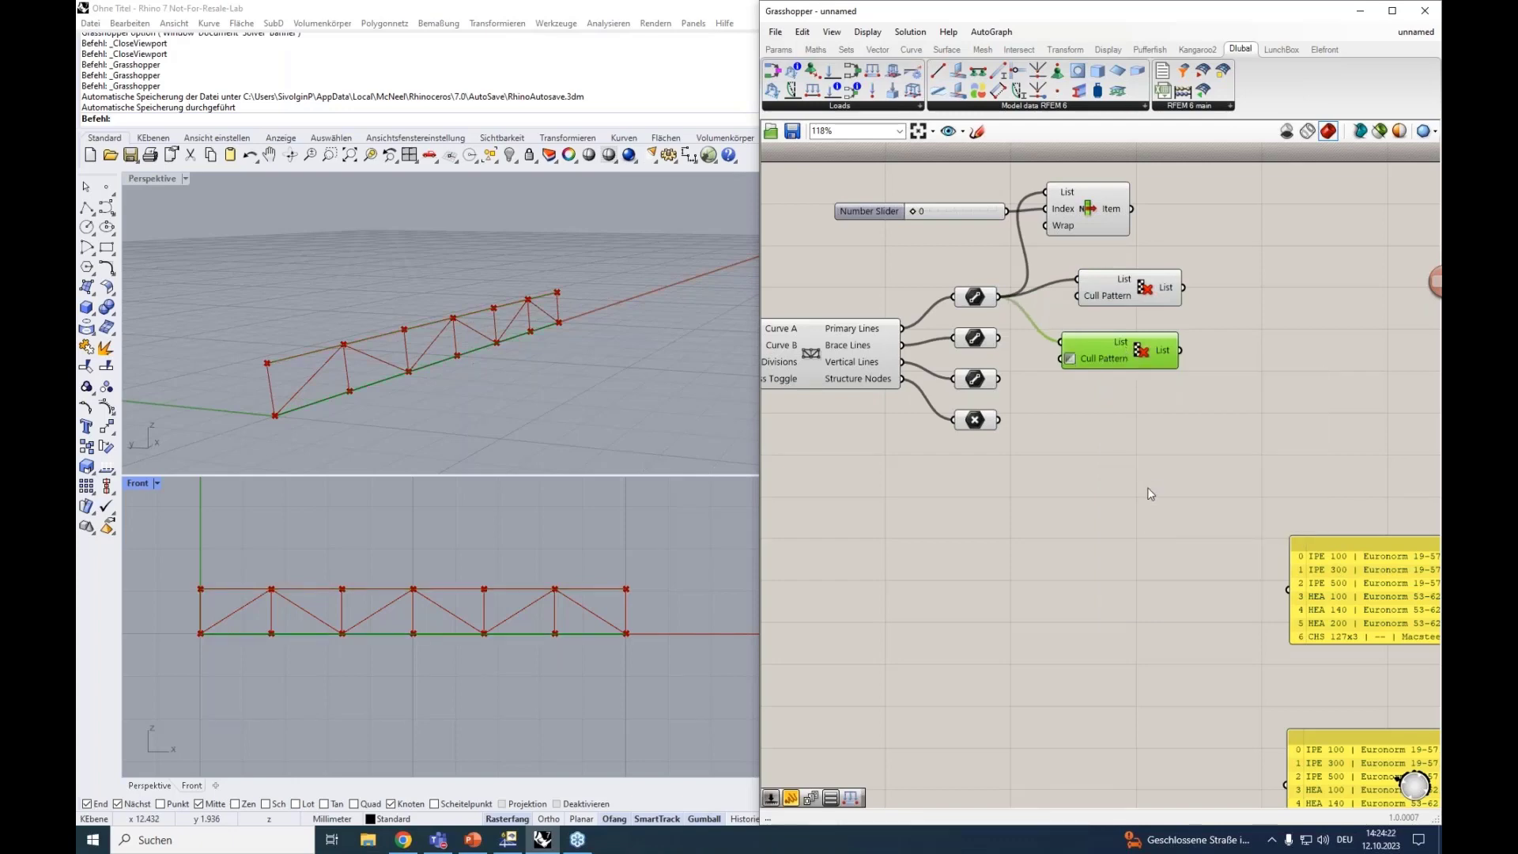
Step: Duplicate the Dlubal Member component directly below the original
scroll(1146, 487, down, 1)
right_drag(1144, 506, 922, 379)
scroll(870, 353, down, 1)
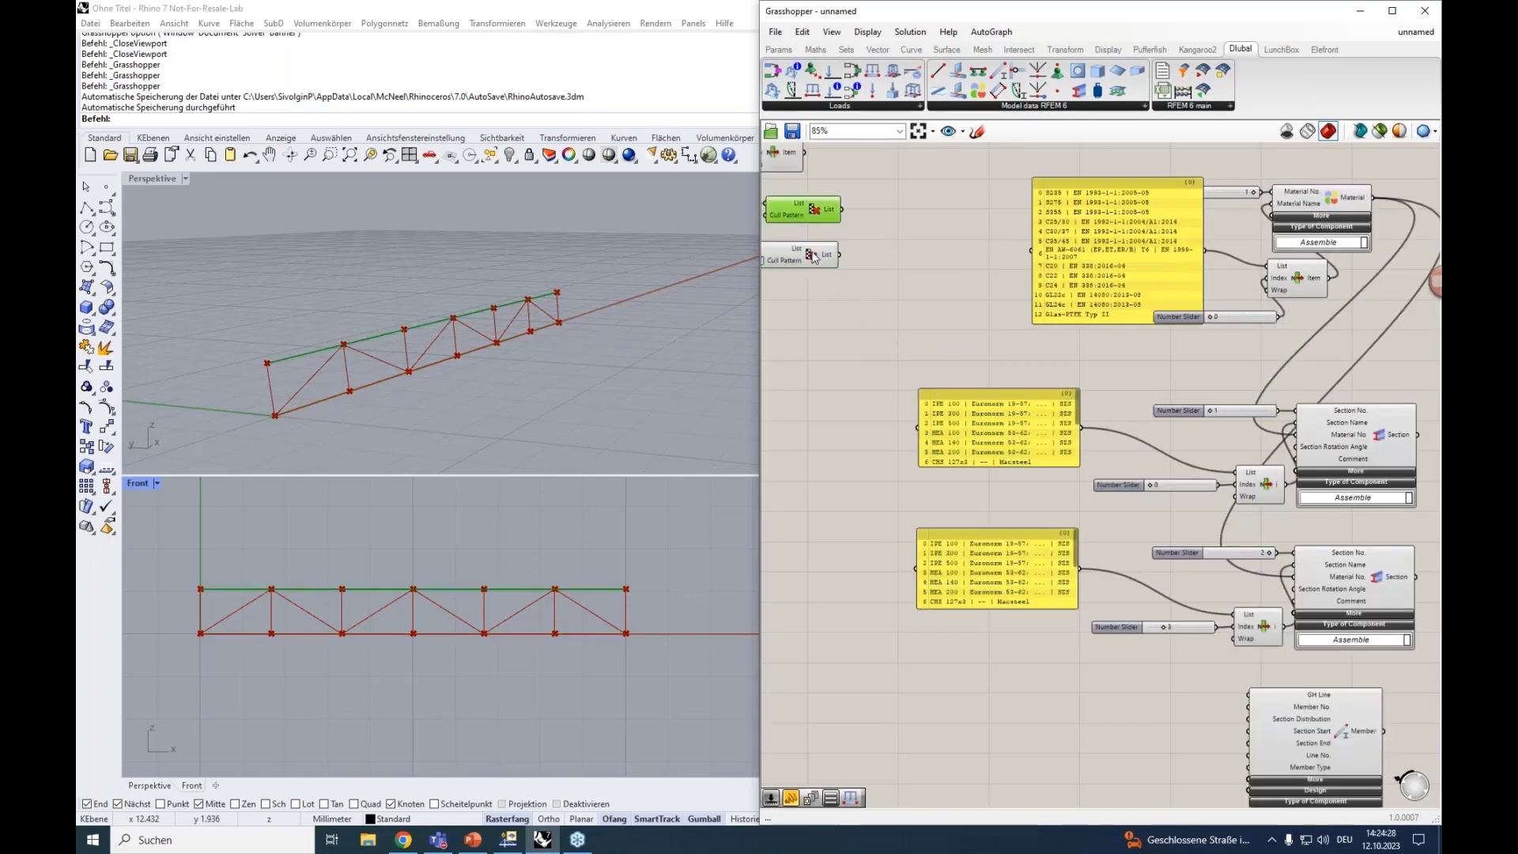
right_drag(998, 373, 949, 285)
scroll(1139, 605, down, 1)
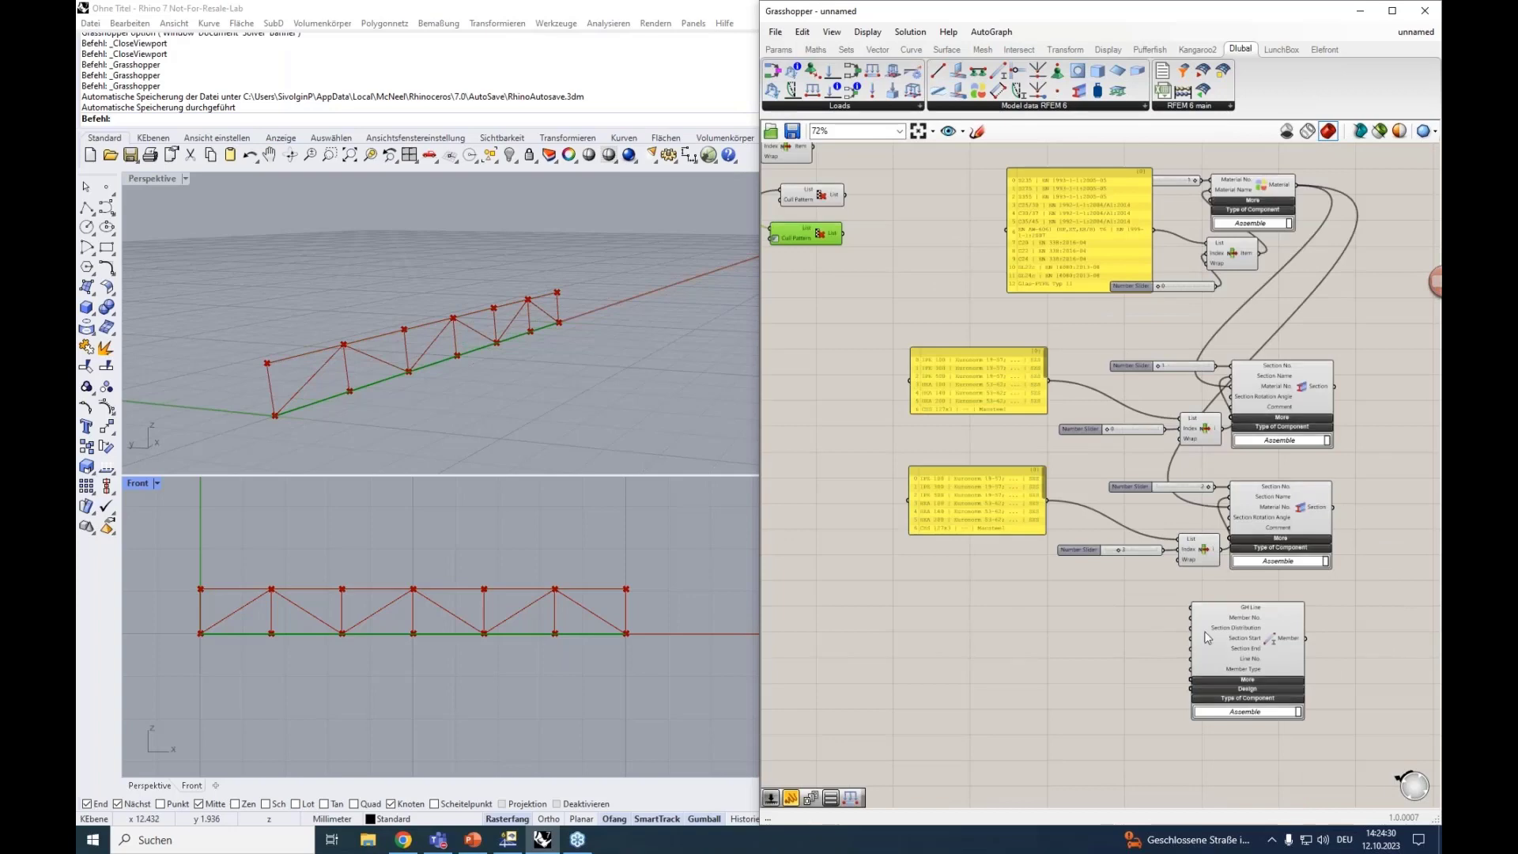
click(1236, 642)
scroll(1238, 669, up, 3)
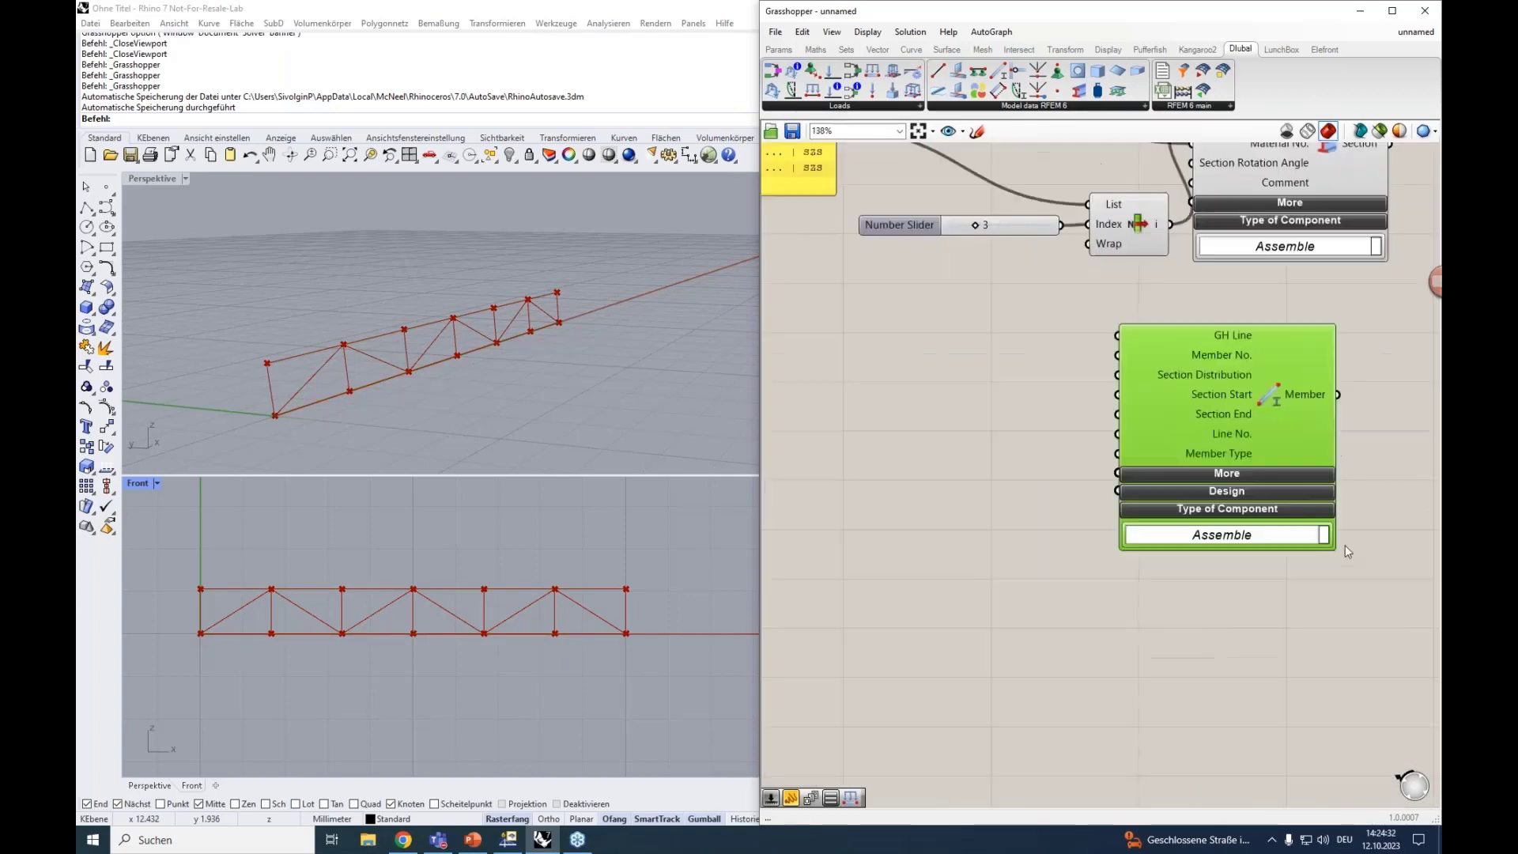
alt+drag(1219, 471, 1221, 754)
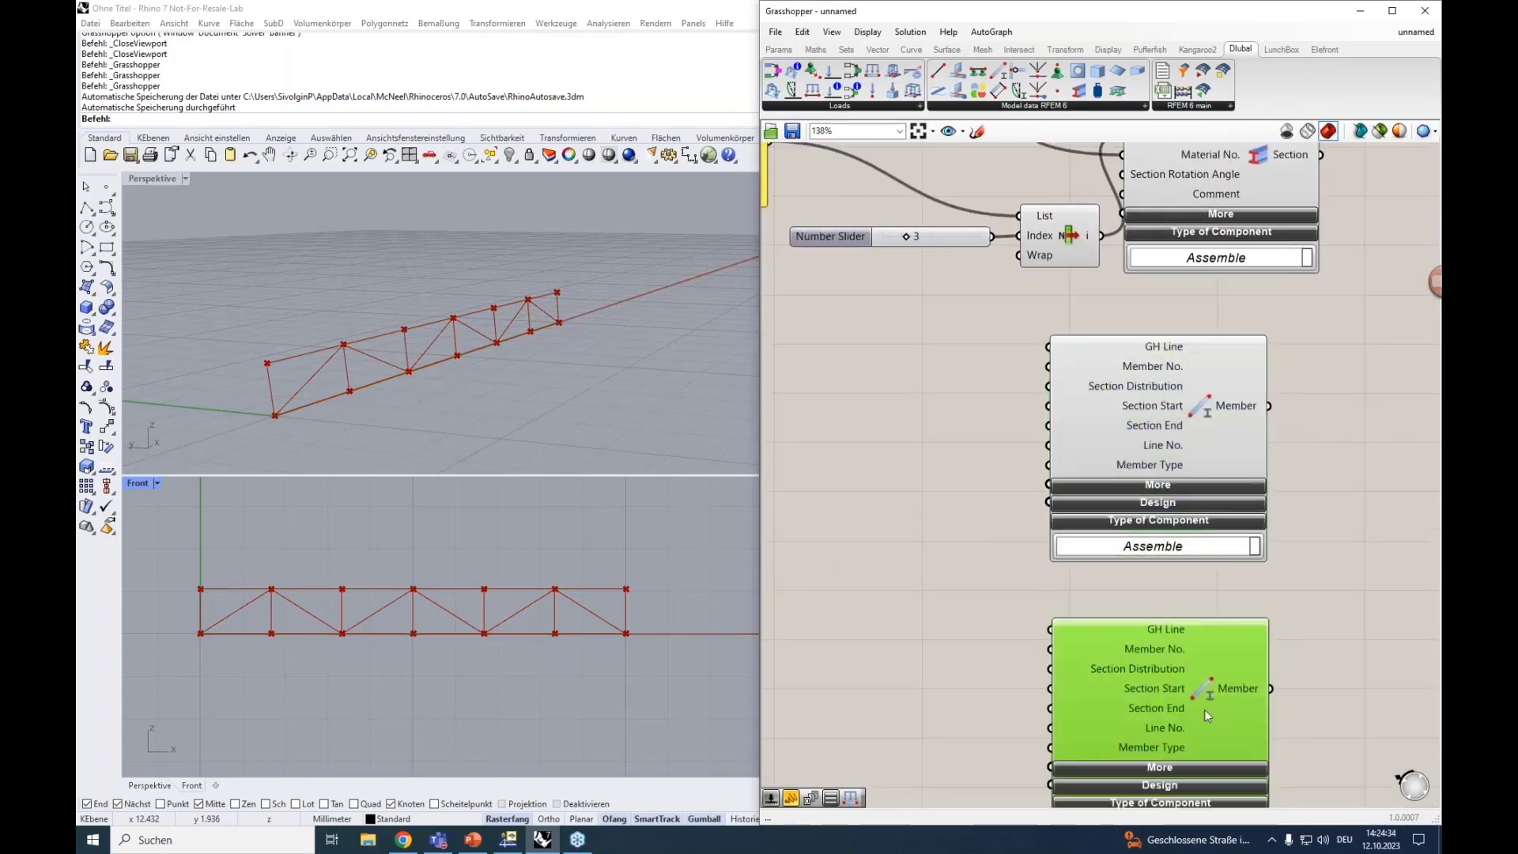
Step: Connect the first Cull Pattern's output to the upper Member's GH Line input and the inverted one's output to the lower Member's GH Line input
scroll(1086, 613, down, 3)
right_drag(909, 452, 1035, 545)
drag(842, 156, 1186, 571)
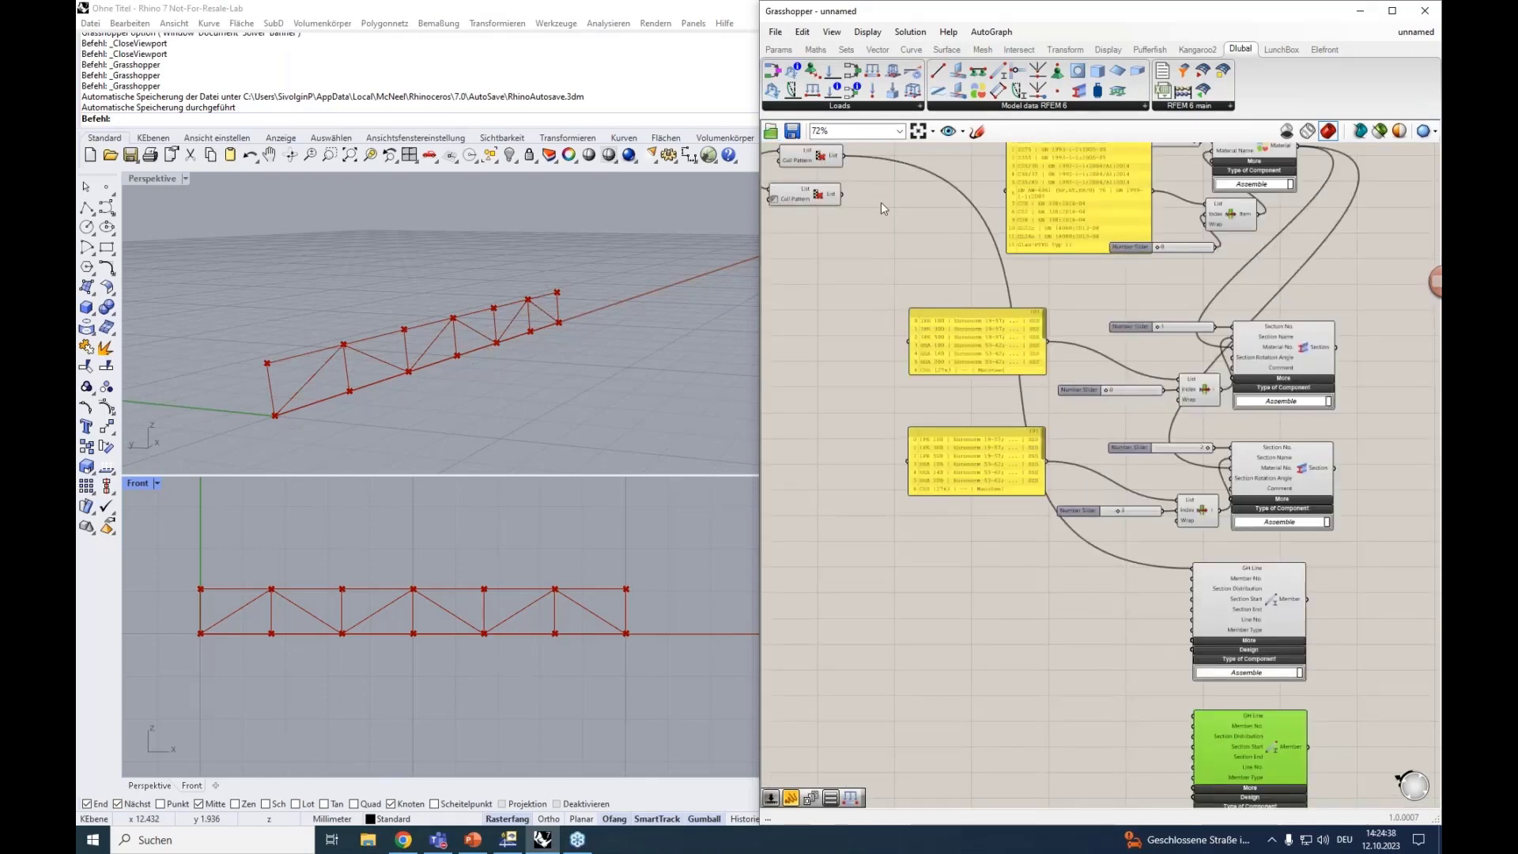
drag(841, 193, 1188, 715)
right_drag(1118, 624, 1099, 559)
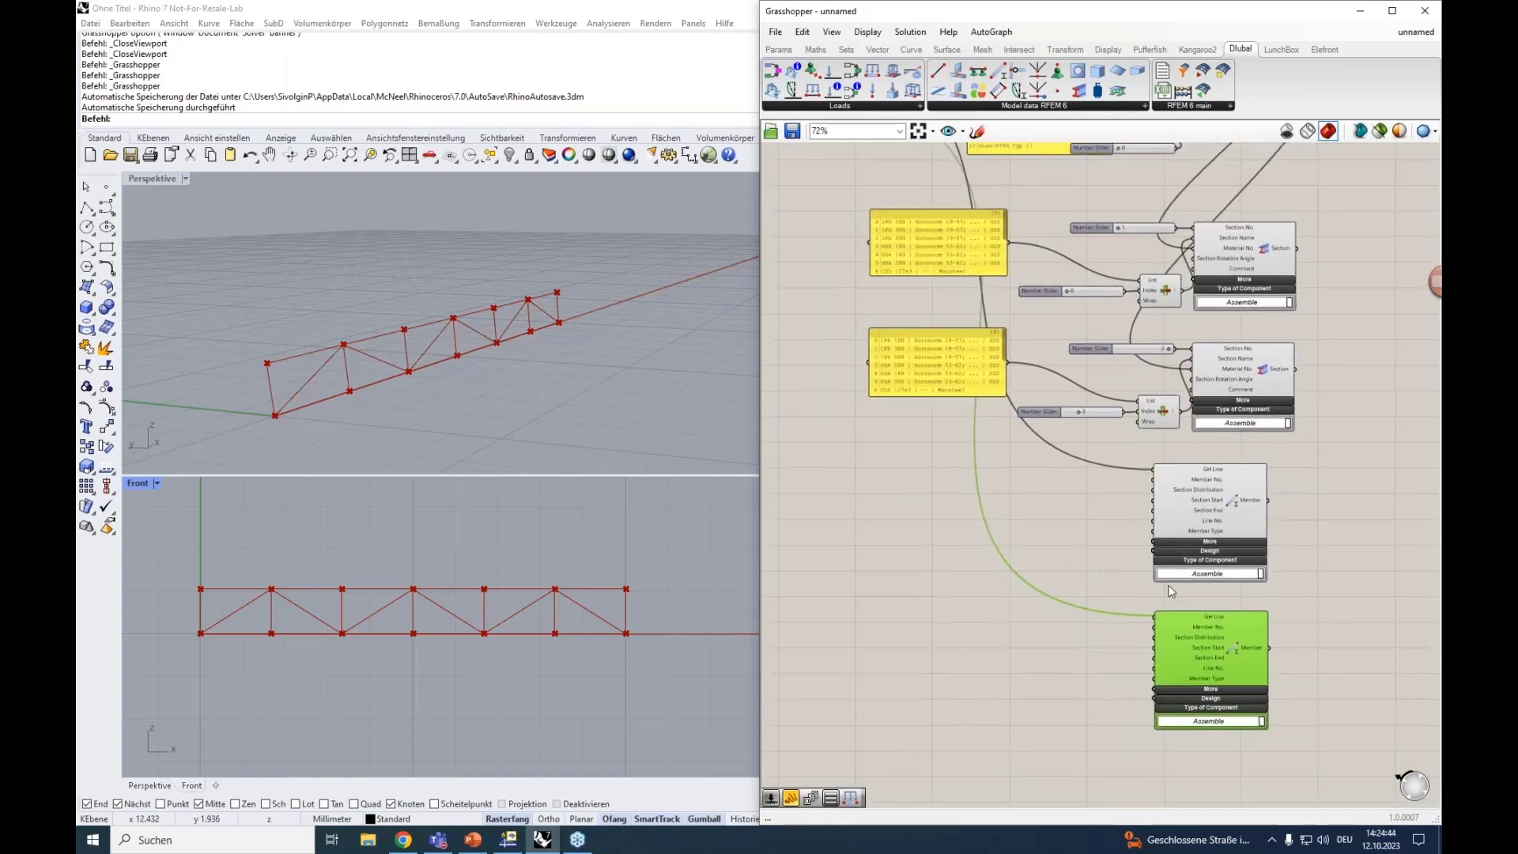
Step: Examine the upper Member's Member No. input and a temporary Member Load component's Members No. input, deleting the Member Load again
scroll(1274, 591, up, 4)
mouse_move(1162, 396)
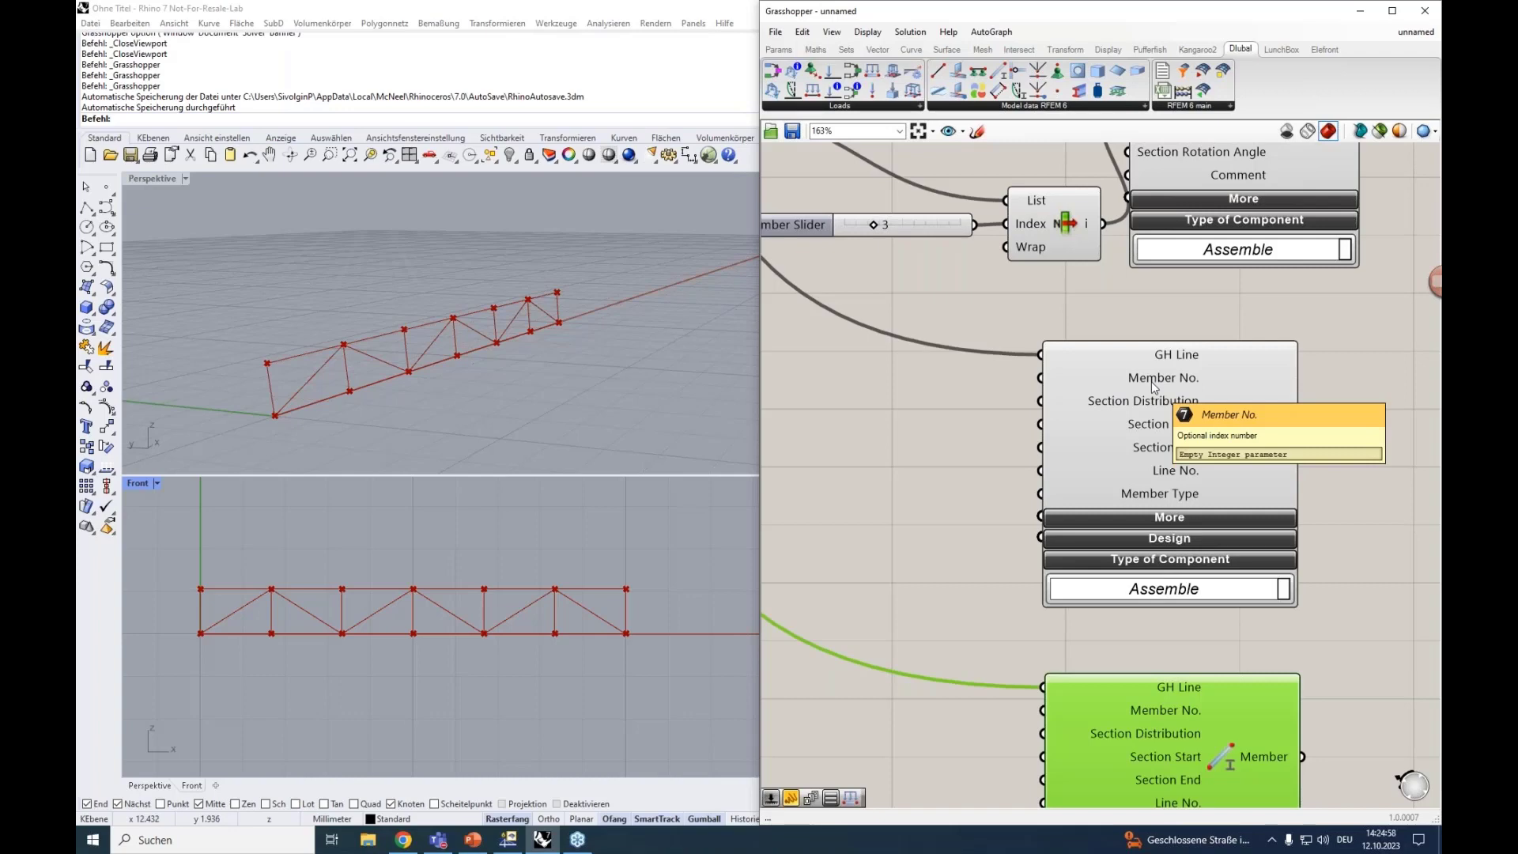
scroll(1151, 381, down, 3)
scroll(1151, 381, up, 2)
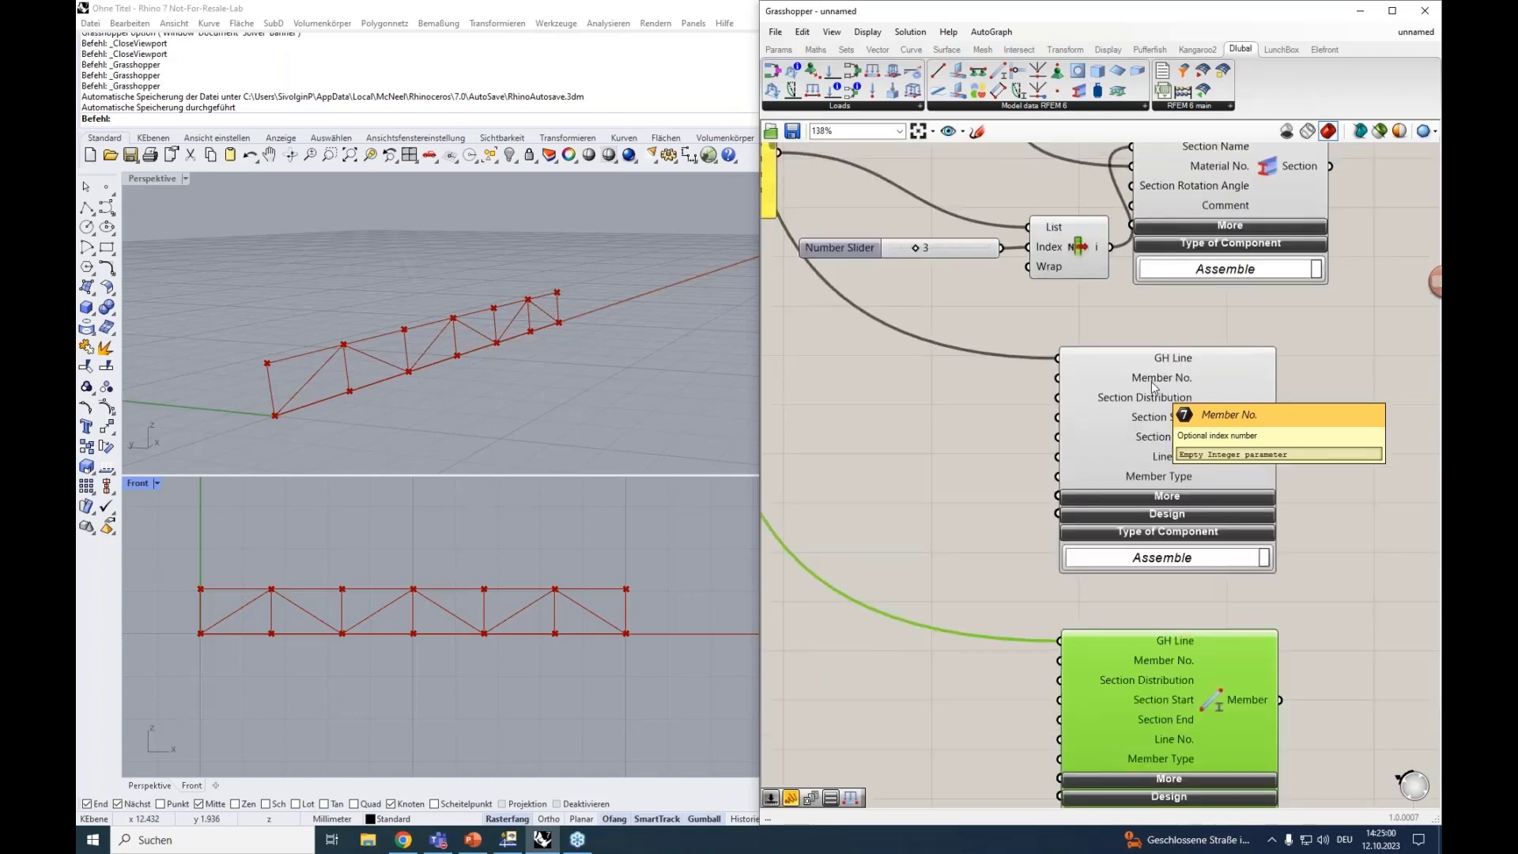
right_drag(991, 432, 875, 415)
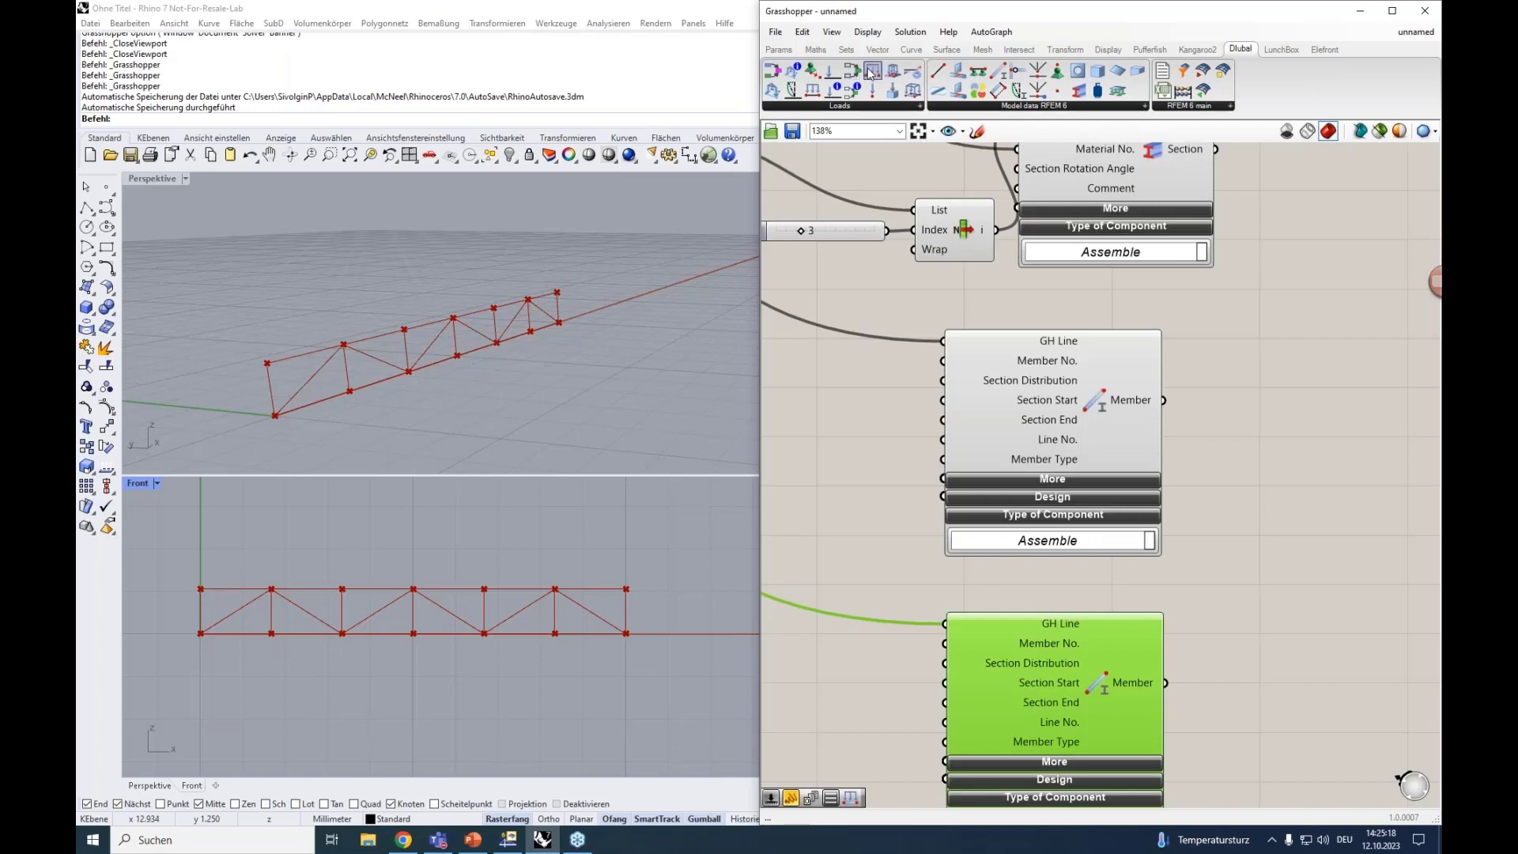
drag(1295, 413, 1304, 359)
click(1309, 357)
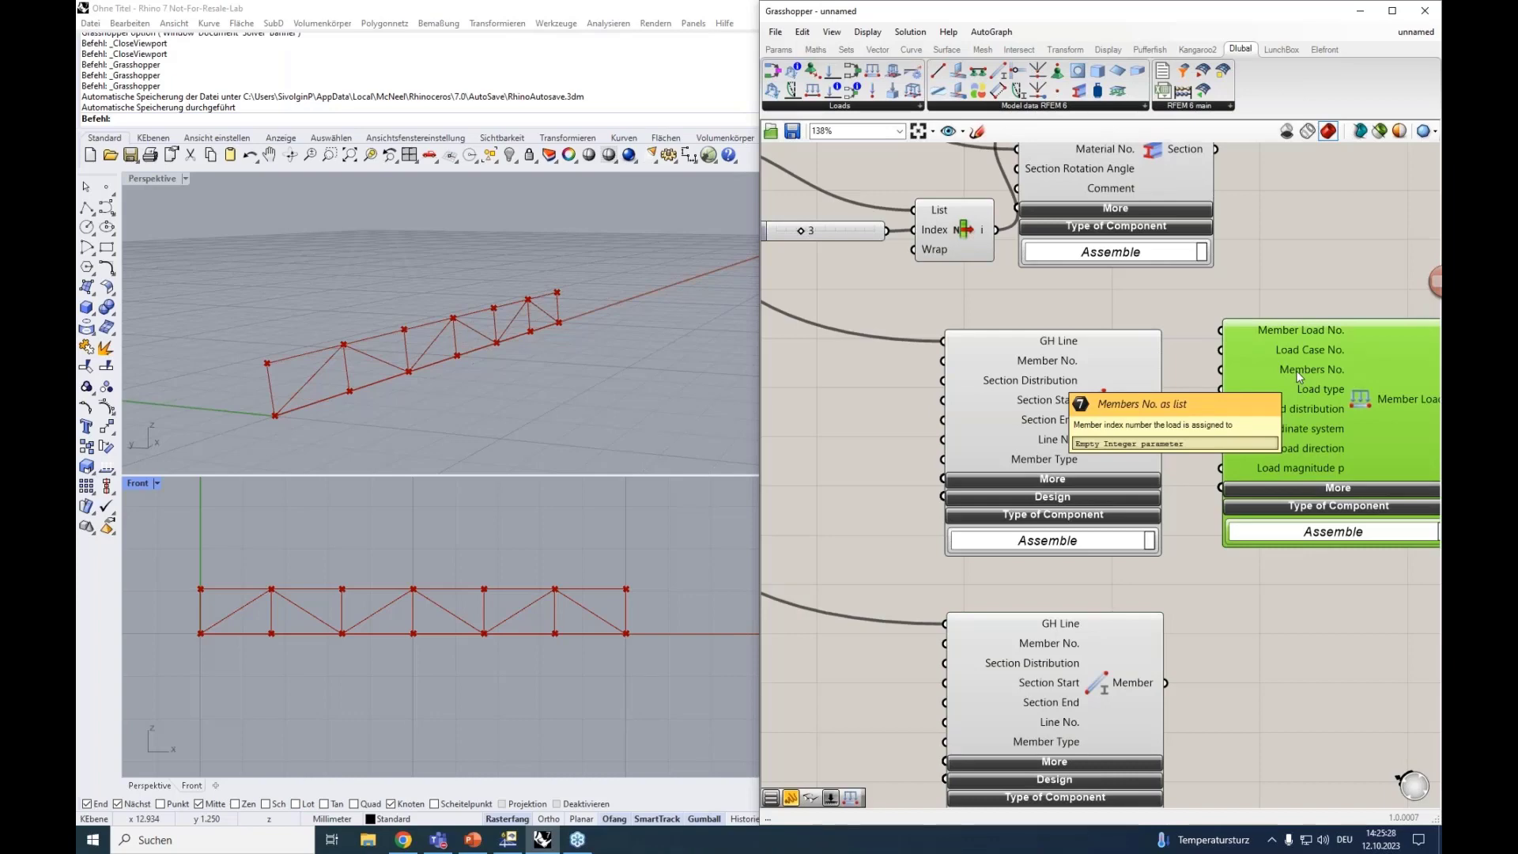
key(Delete)
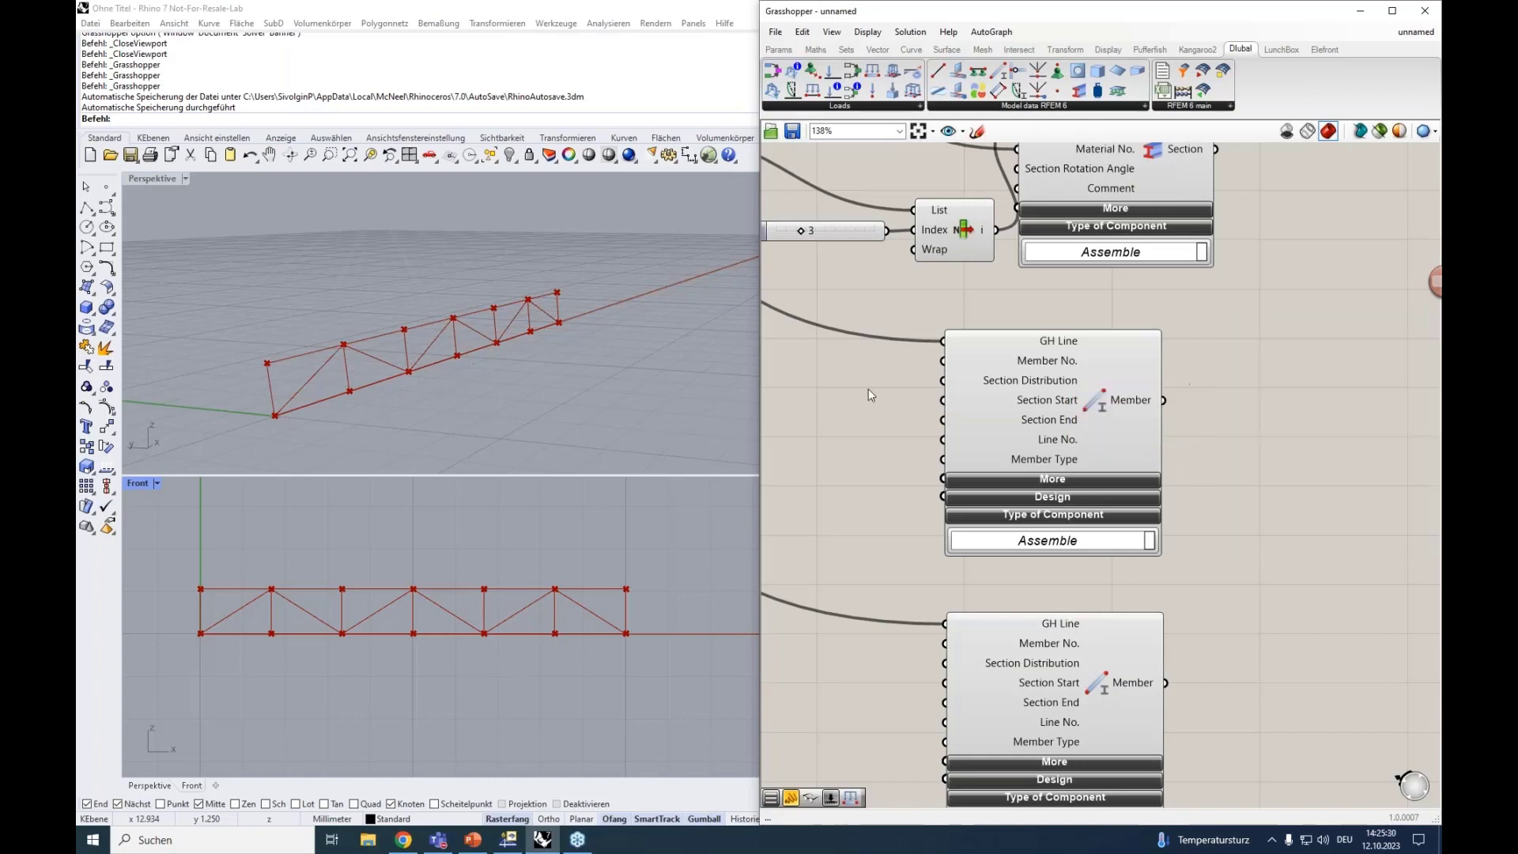
Step: Add a panel beside the upper Member component listing the numbers 1 to 5 on separate lines
double_click(854, 388)
text(")
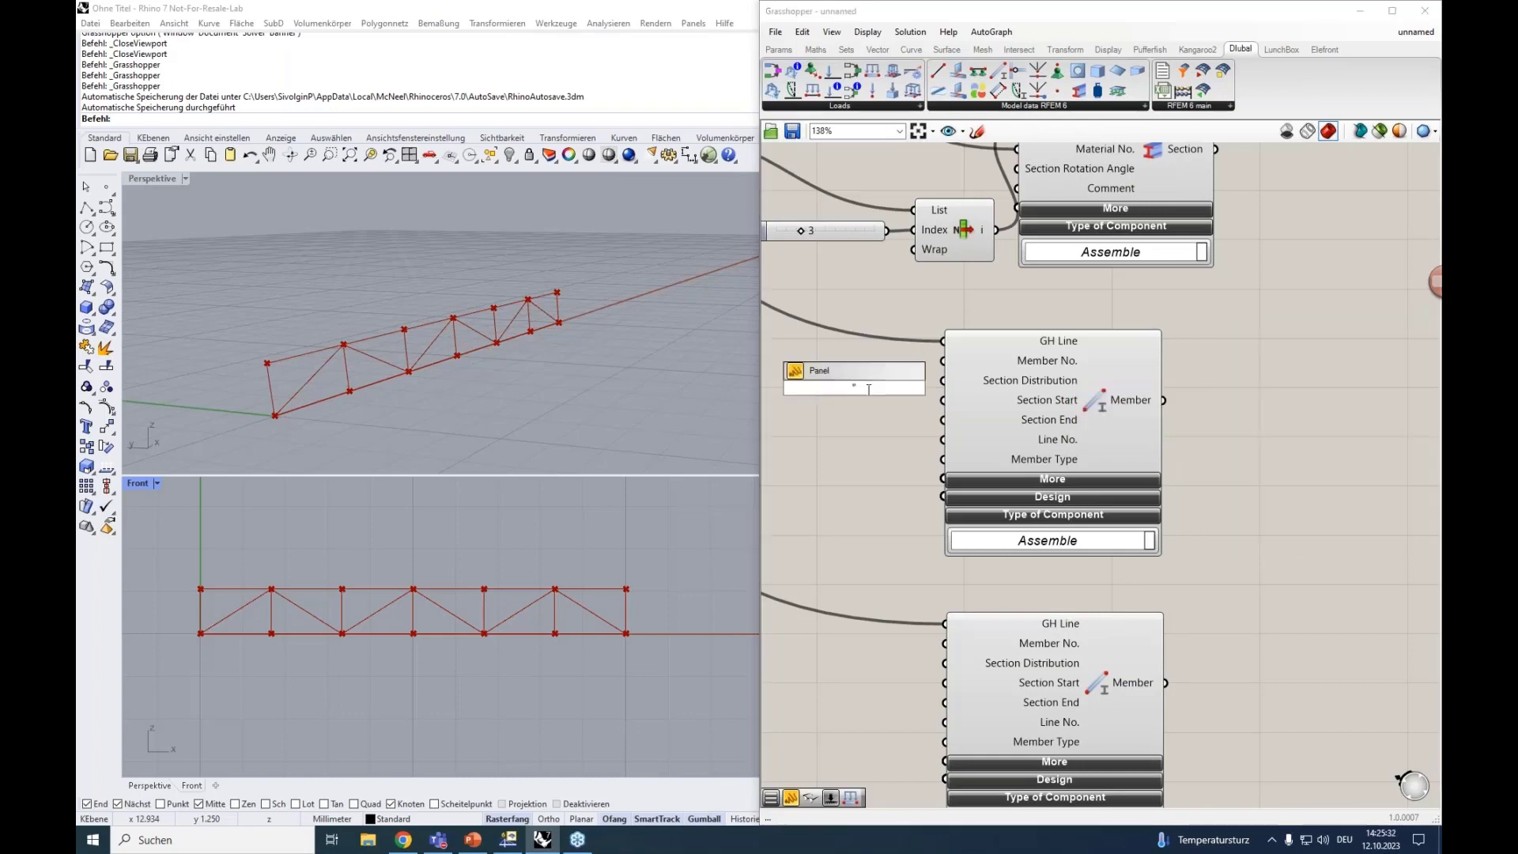
key(Return)
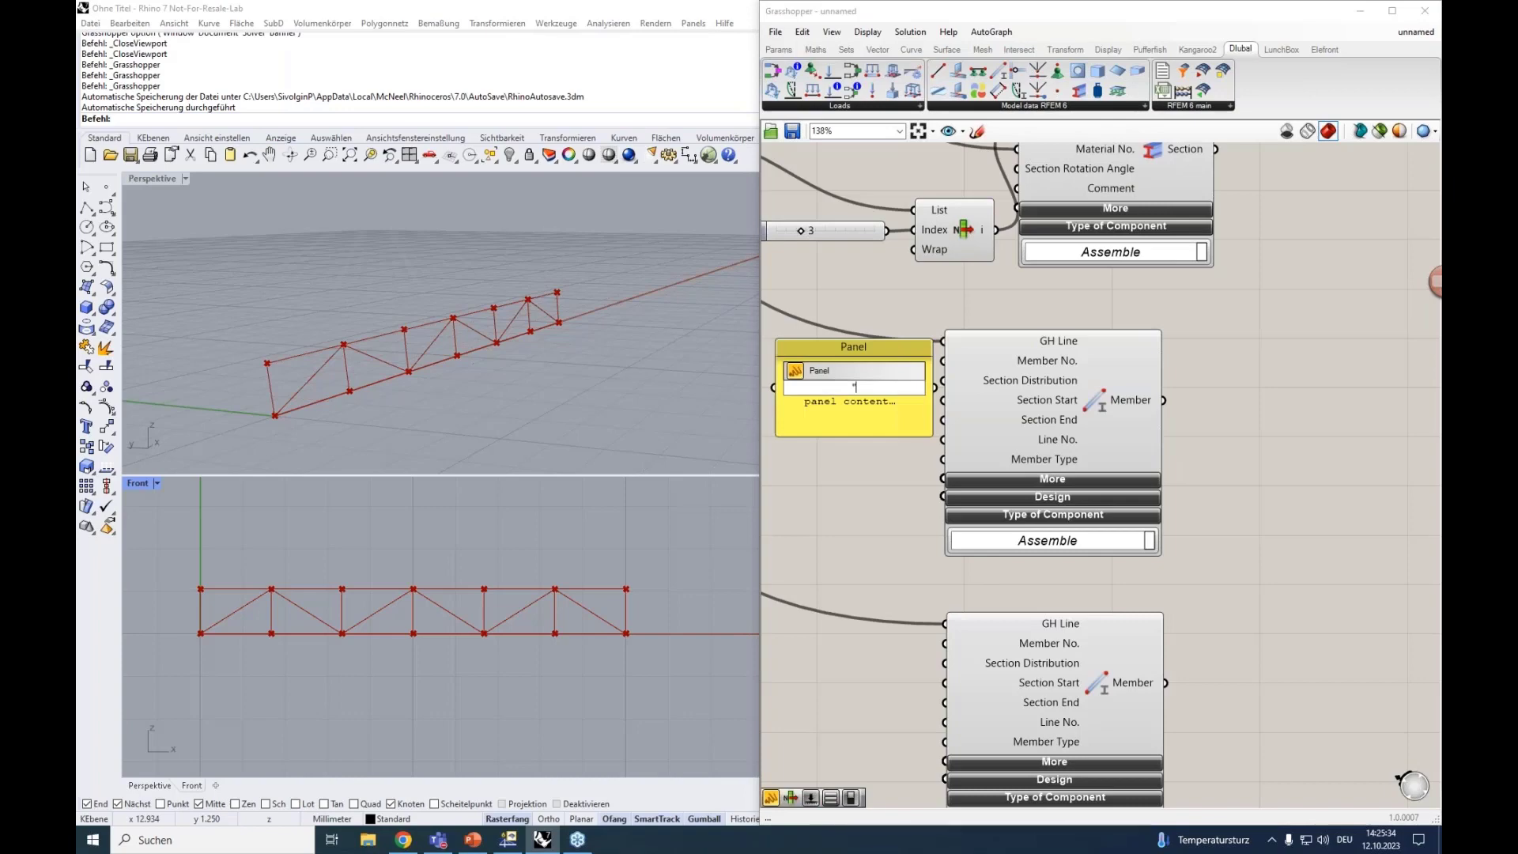
text(1)
key(Return)
text(2)
key(Return)
text(3)
key(Return)
text(4)
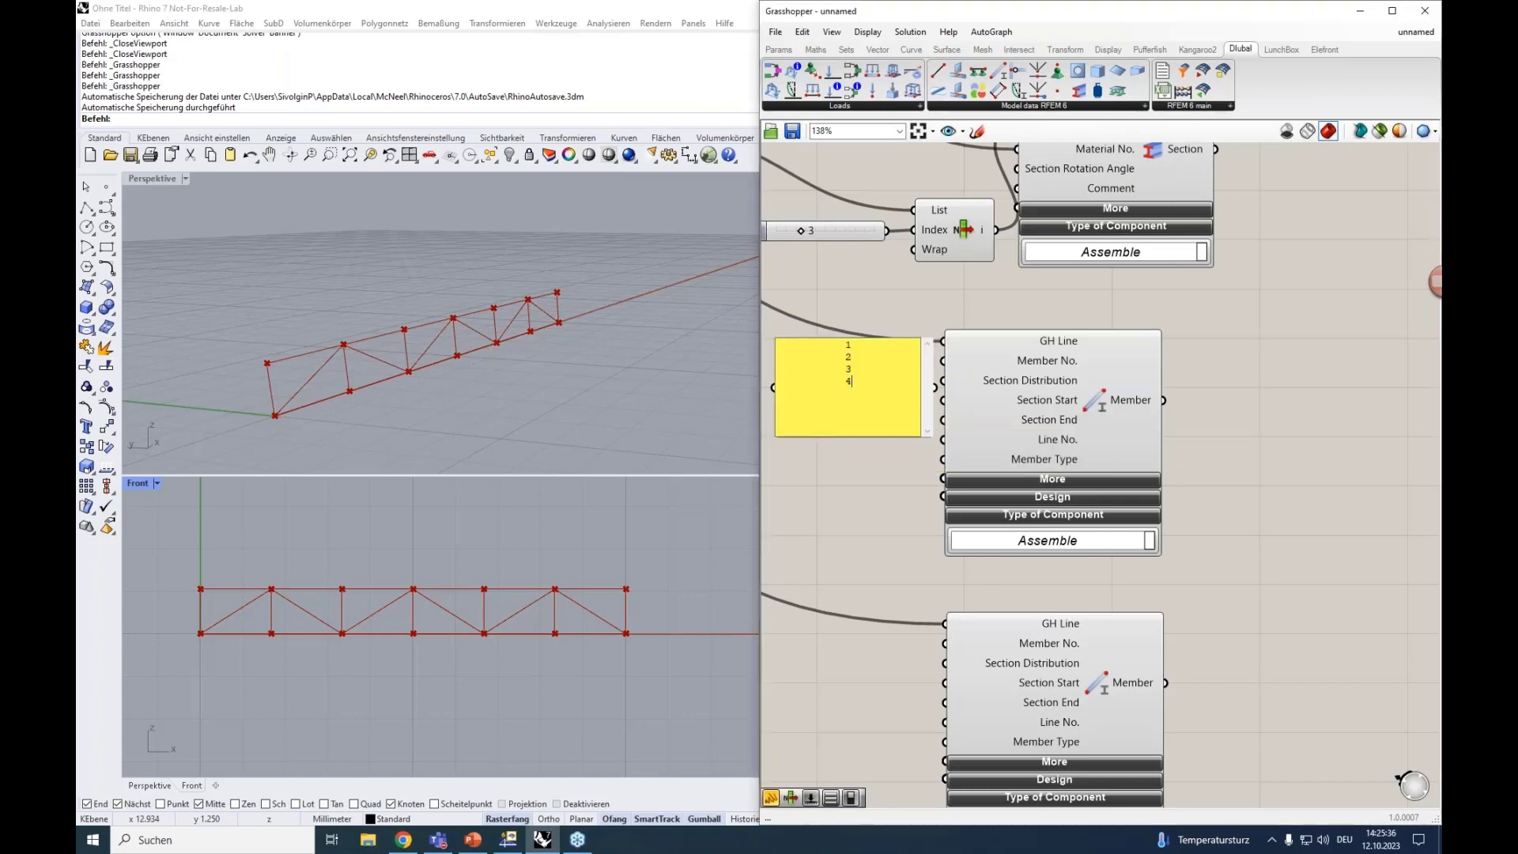
key(Return)
text(5)
click(870, 479)
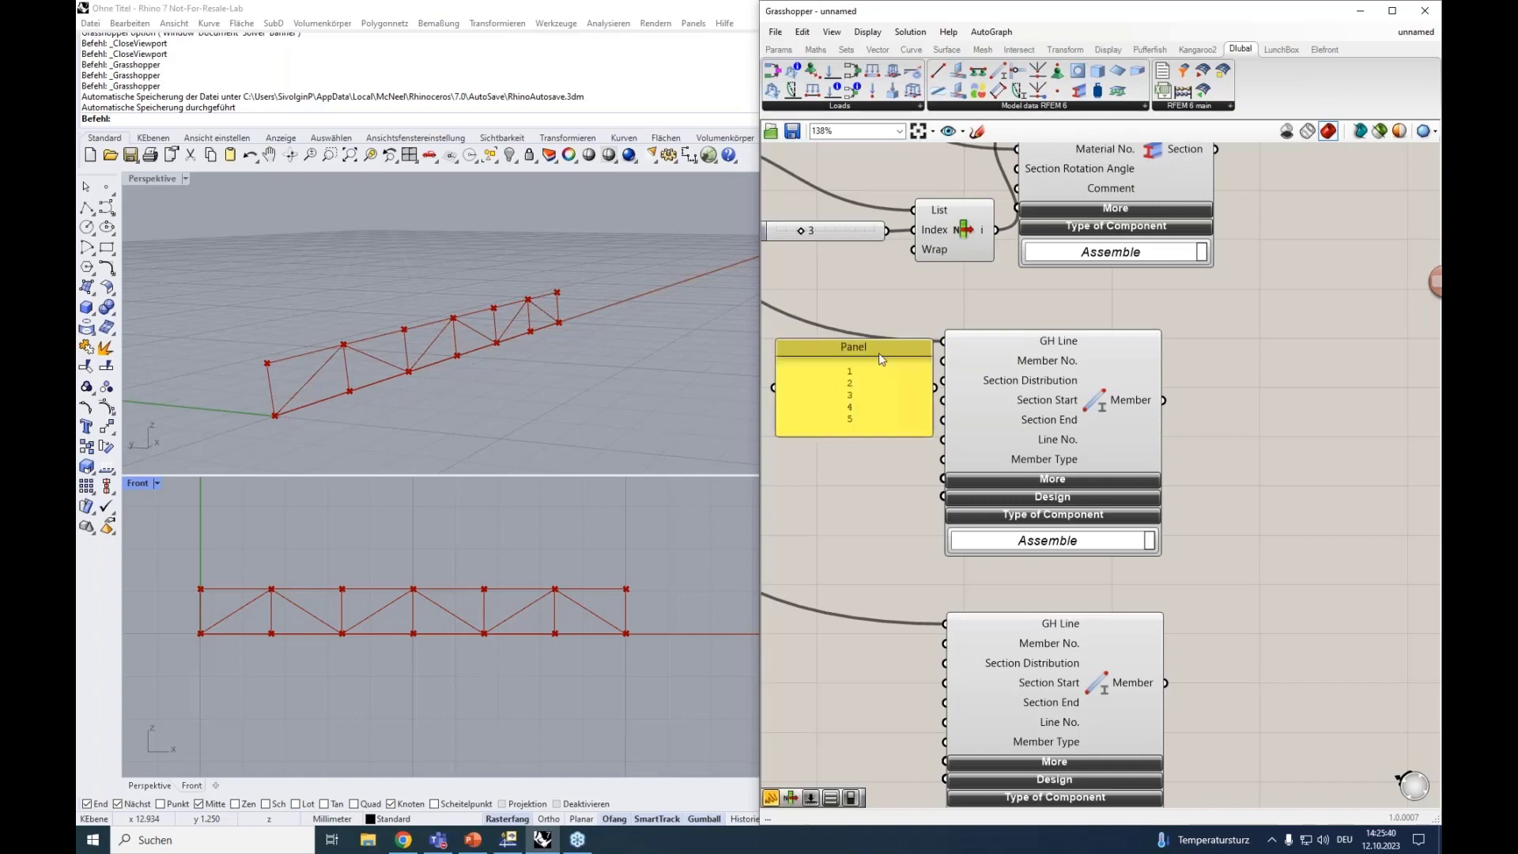
Step: Turn off Multiline Data for the number panel and enlarge it until all its entries fit
drag(905, 413, 866, 423)
right_drag(882, 434, 888, 441)
right_click(975, 409)
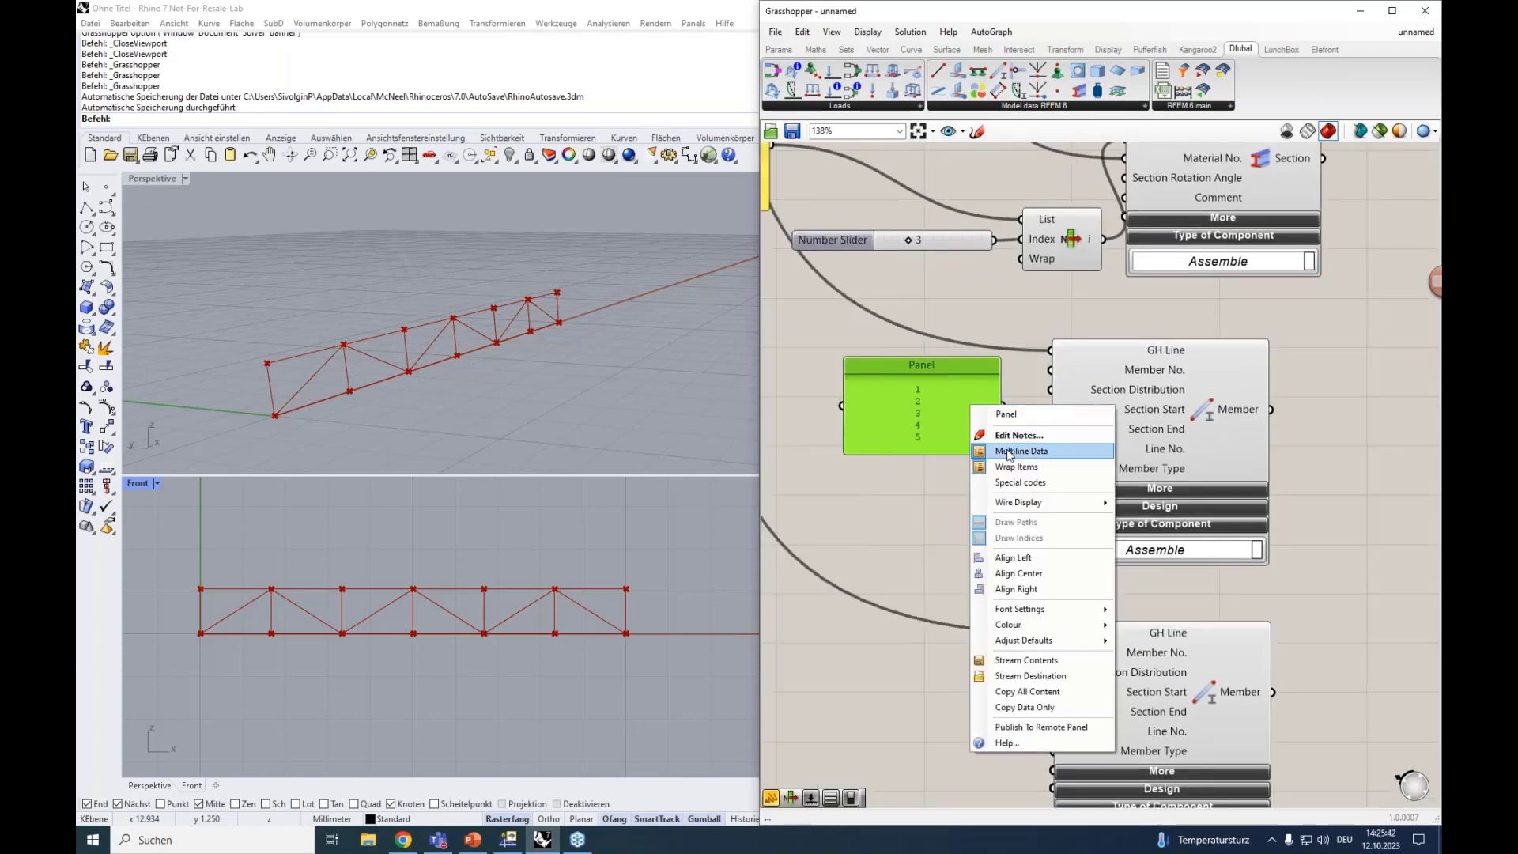
click(1022, 450)
mouse_move(1004, 407)
mouse_down()
mouse_move(1046, 368)
mouse_move(1015, 379)
mouse_up()
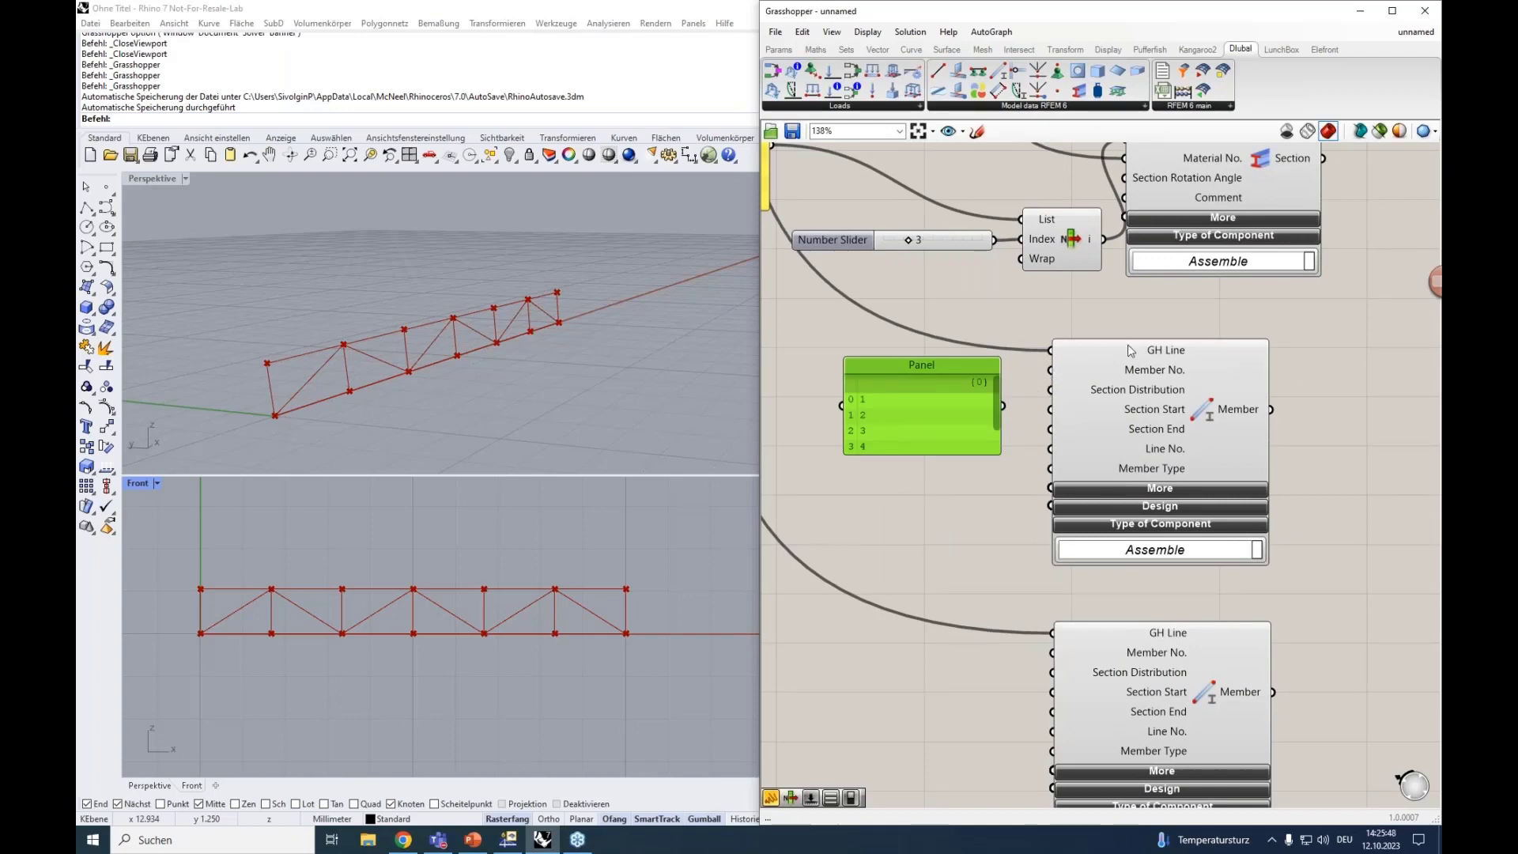
mouse_move(1182, 353)
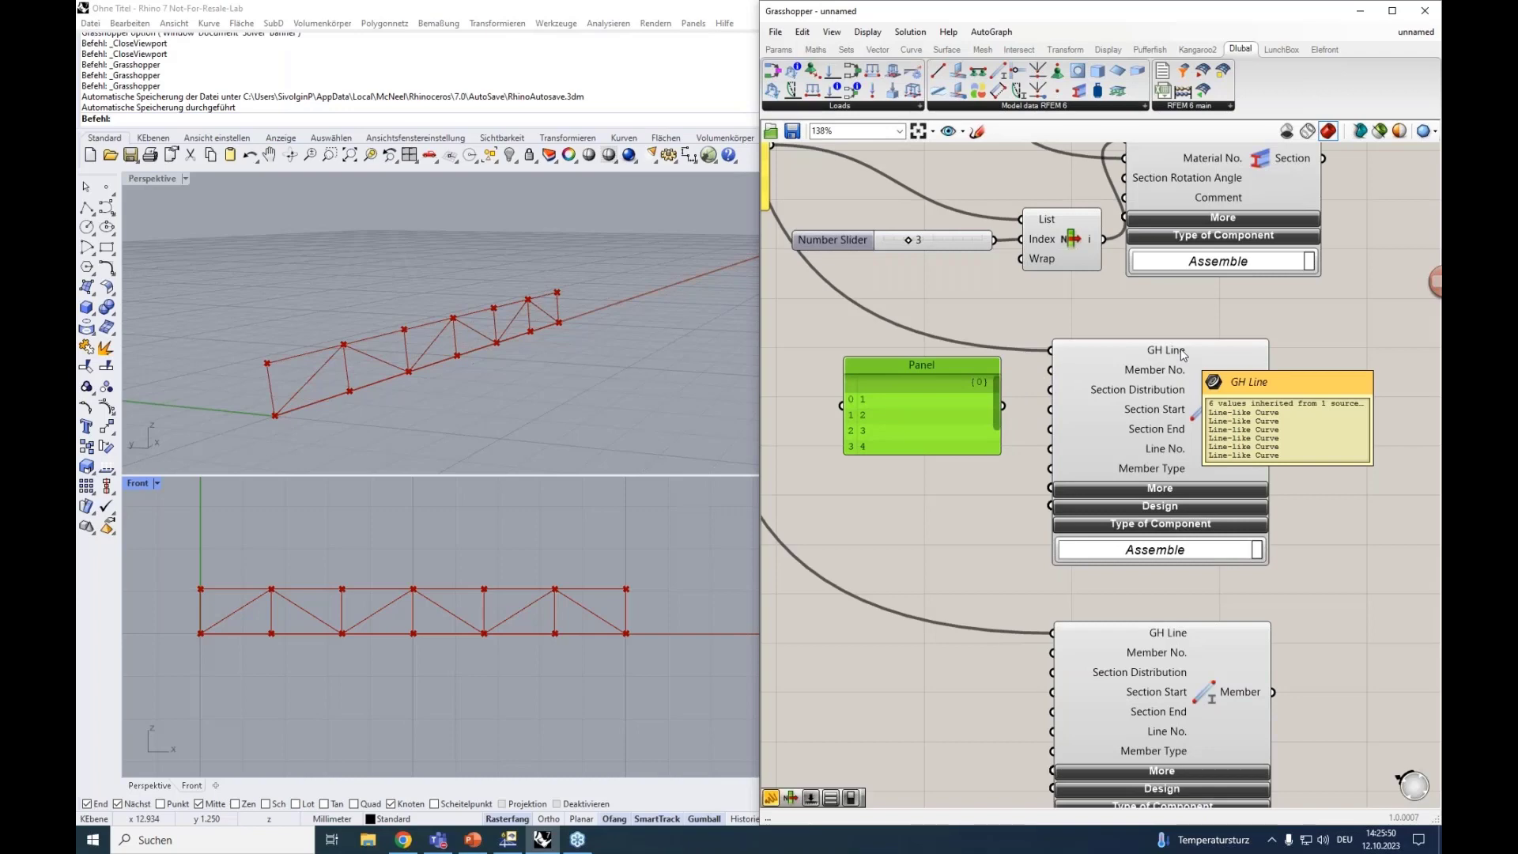
mouse_move(1161, 377)
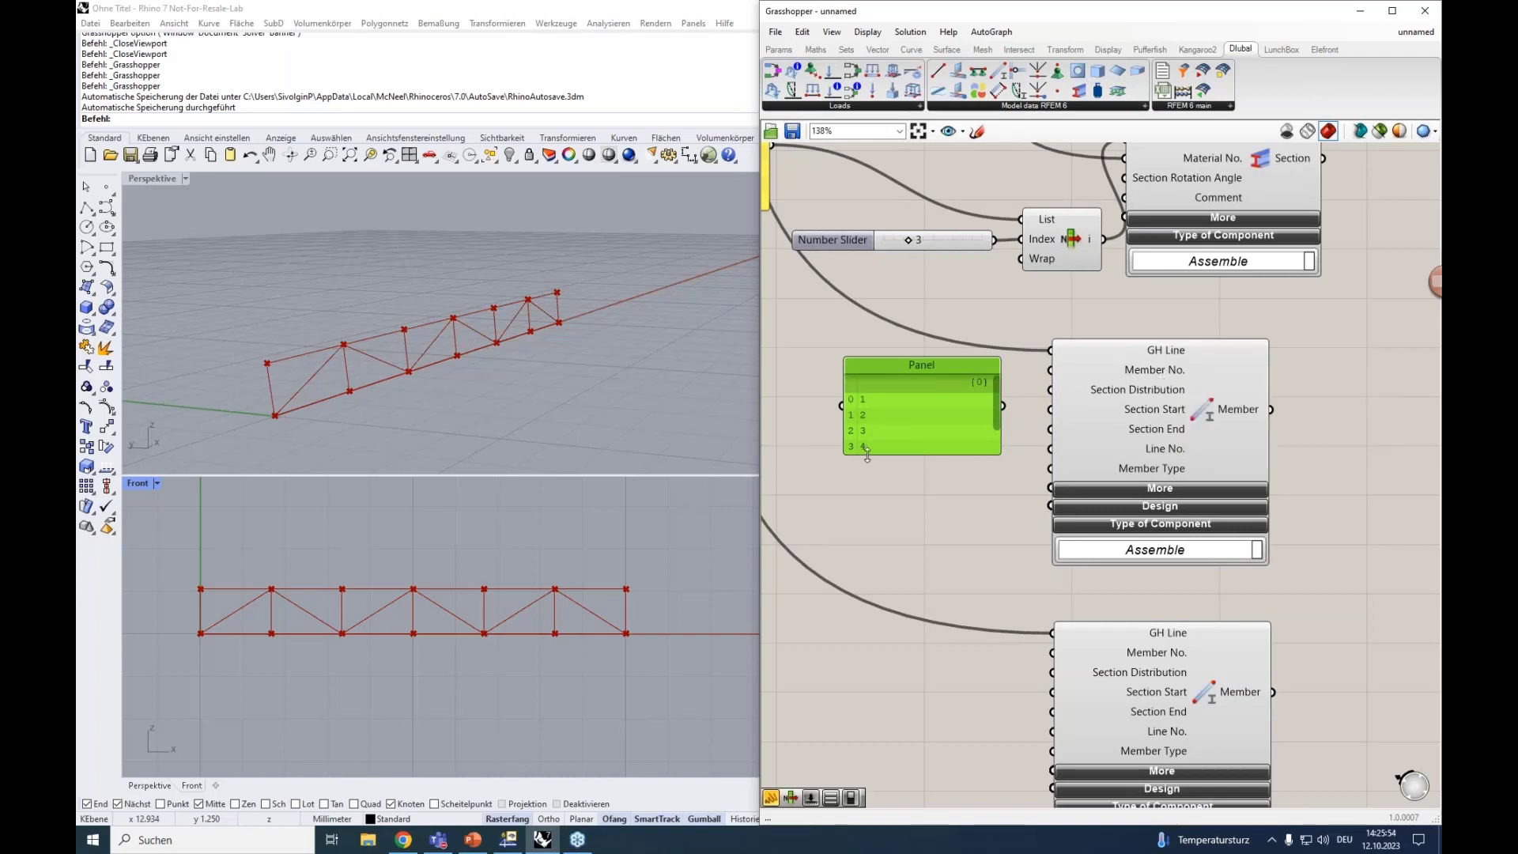
drag(867, 455, 867, 495)
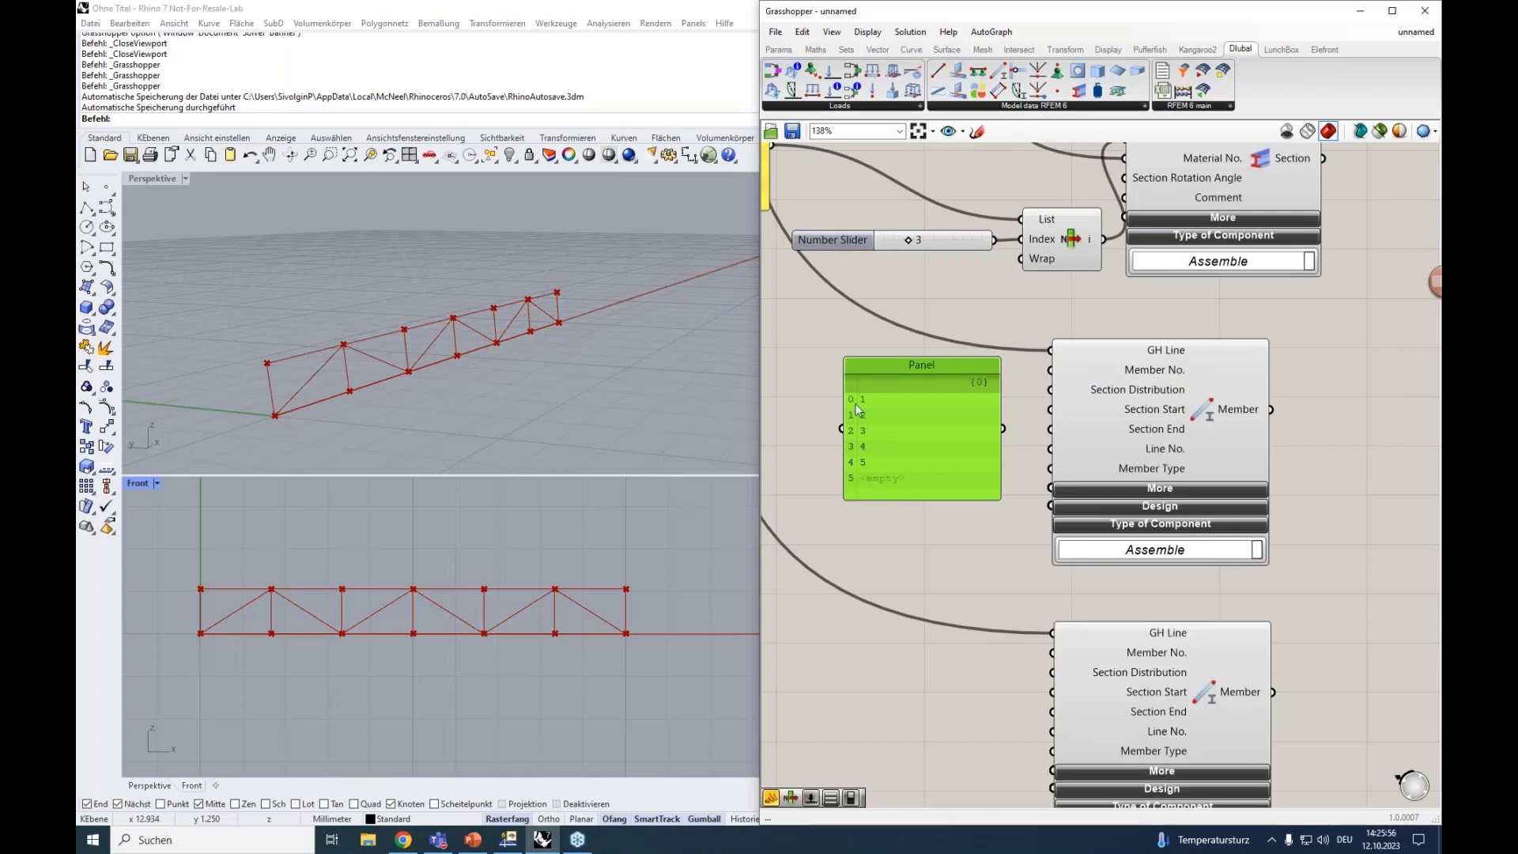
Step: Set the truss divisions slider to 8 and return to the number panel beside the upper Member component
right_drag(944, 443, 1016, 518)
scroll(1017, 519, down, 3)
right_drag(876, 473, 1201, 619)
scroll(1201, 620, down, 1)
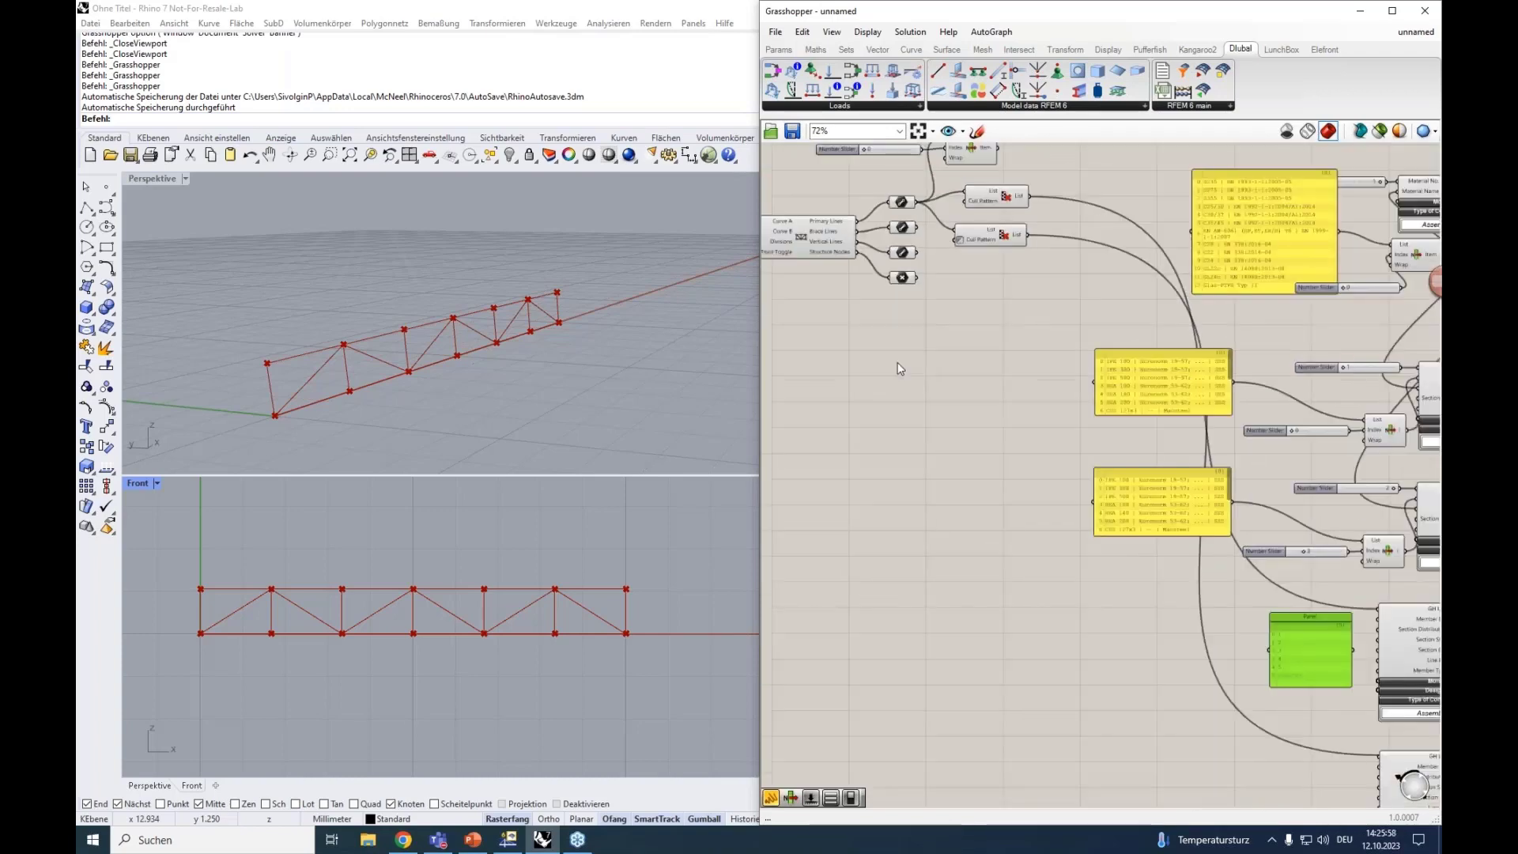
right_drag(898, 362, 1020, 474)
right_drag(822, 392, 957, 451)
scroll(958, 451, up, 3)
mouse_move(979, 437)
mouse_down()
mouse_move(961, 440)
mouse_move(985, 435)
mouse_up()
right_drag(1105, 514, 796, 380)
right_drag(1297, 506, 793, 358)
scroll(1419, 356, down, 3)
scroll(1216, 541, up, 4)
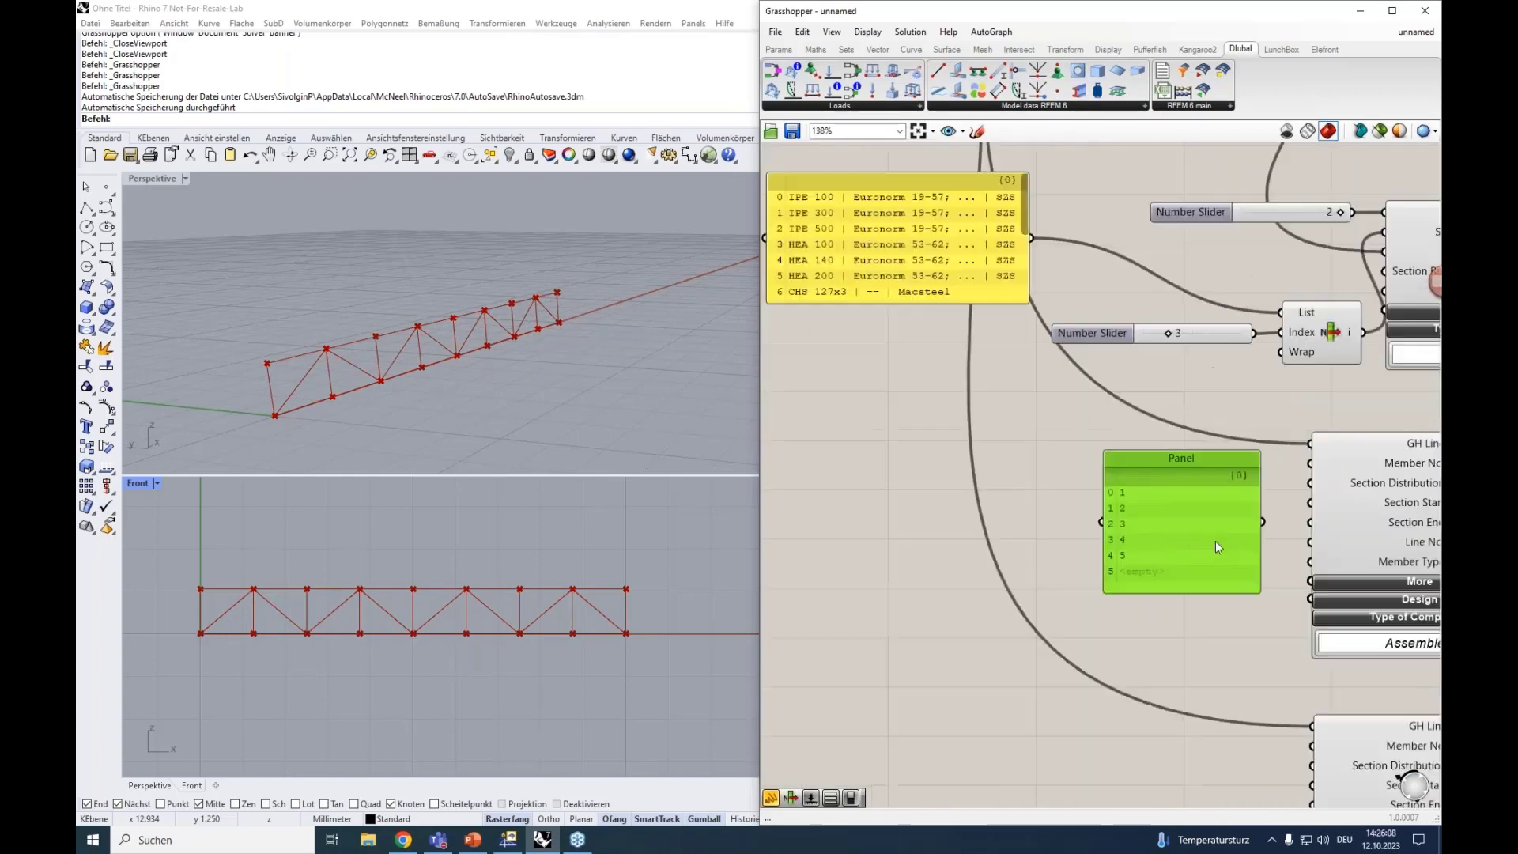
Step: Delete the panel of member numbers and place a Series component there, beside the upper Member component
right_drag(1215, 541, 1132, 495)
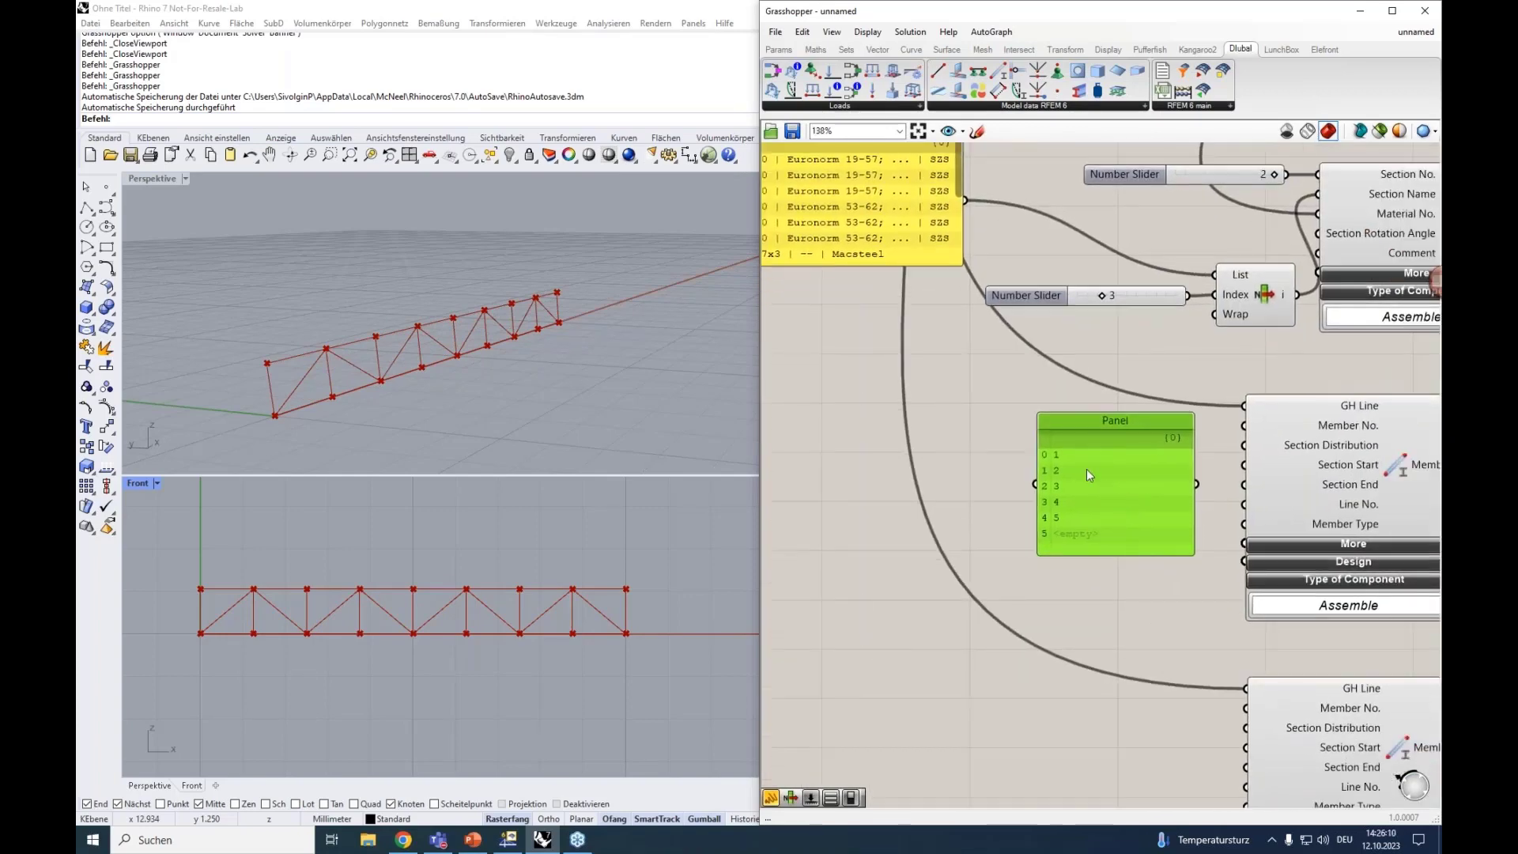
drag(1086, 424, 1030, 400)
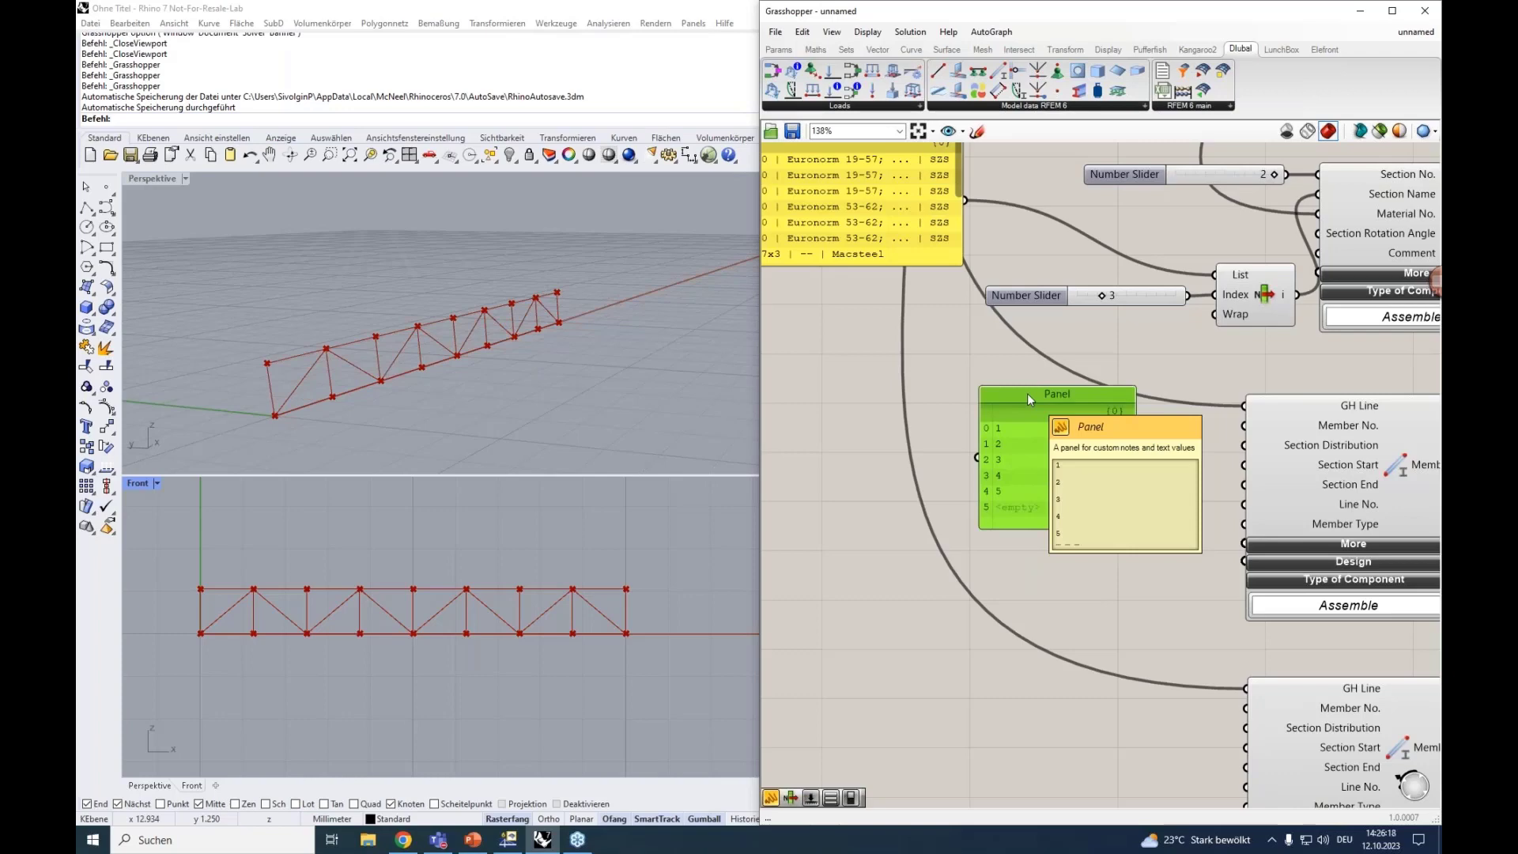
key(Delete)
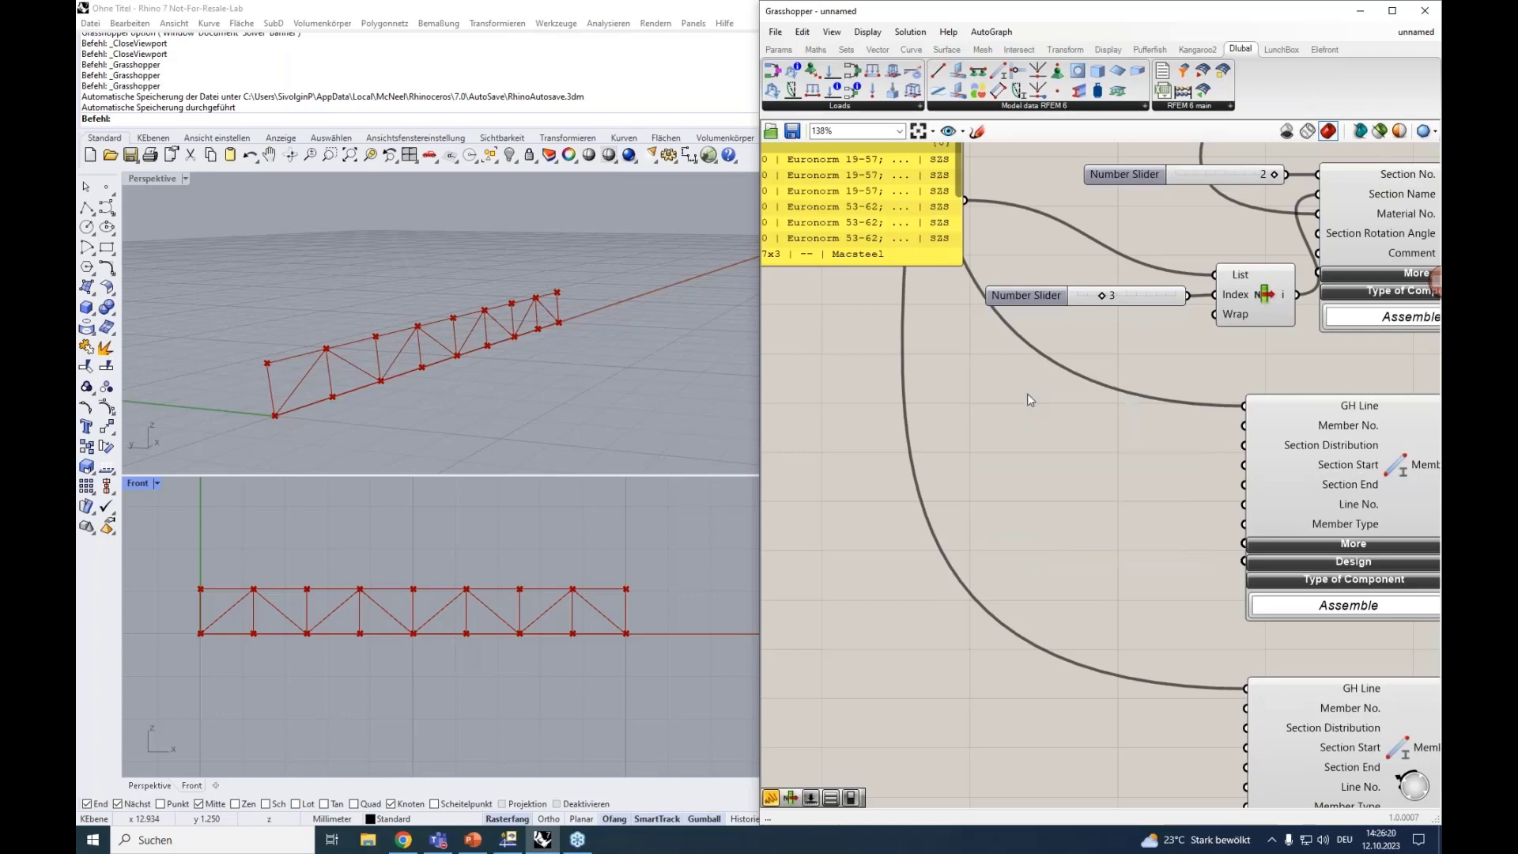
right_drag(1026, 426, 1057, 424)
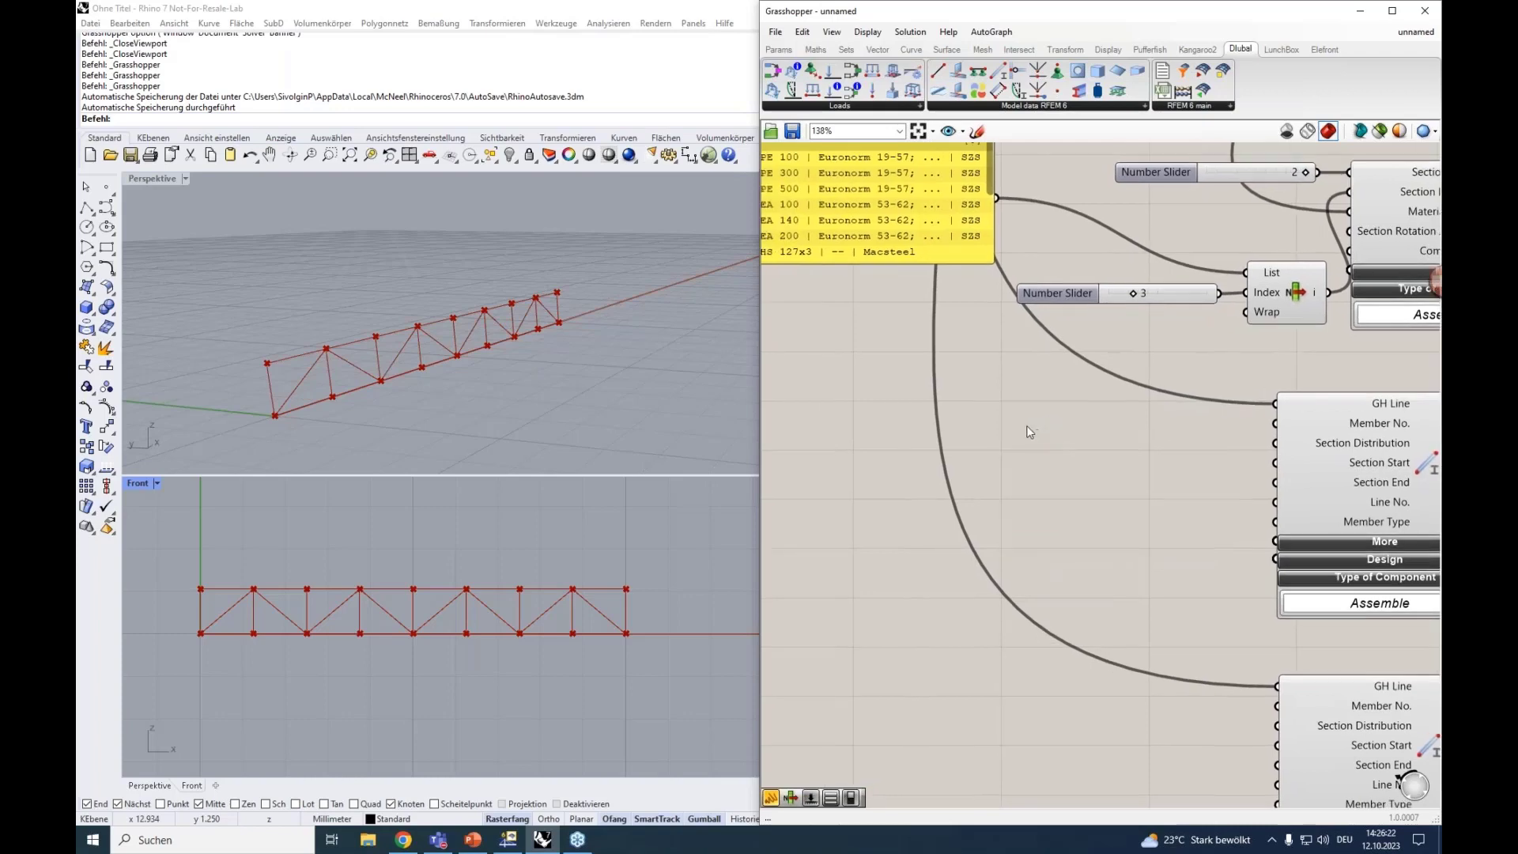
double_click(1028, 444)
text(seri)
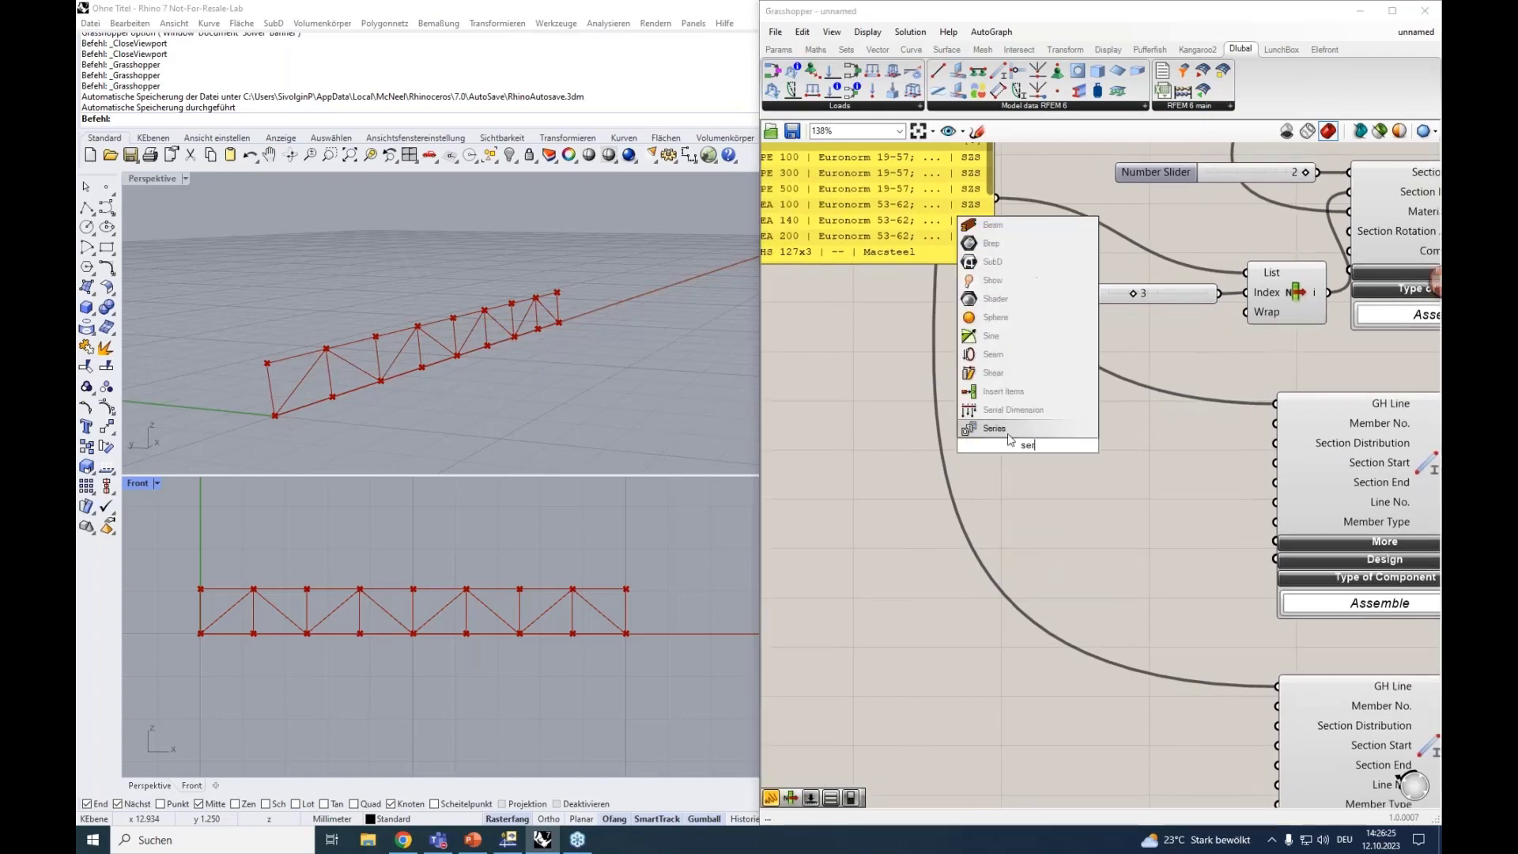
click(1007, 435)
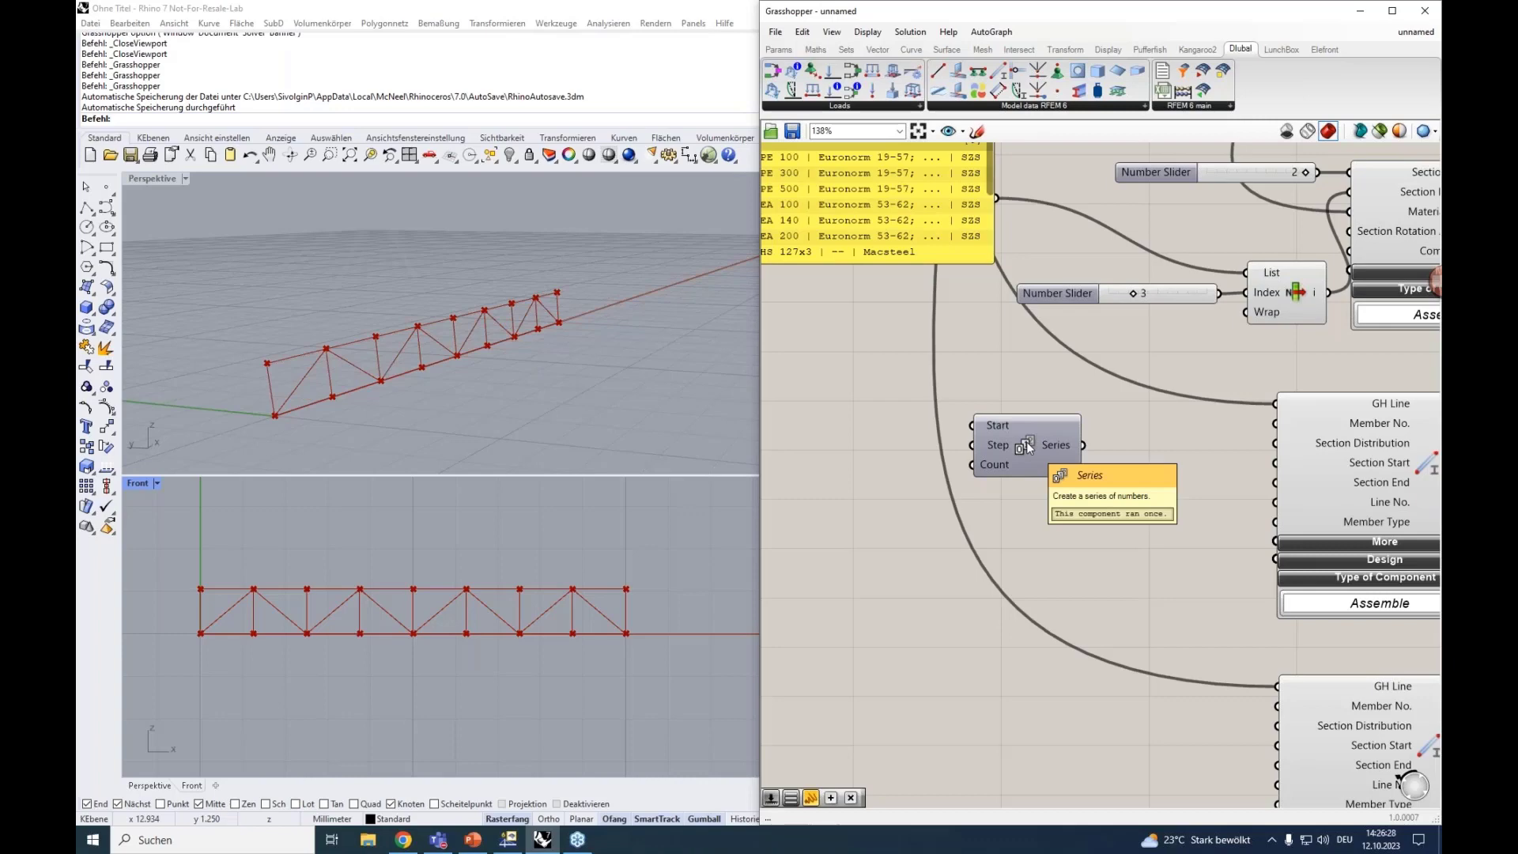
drag(1026, 447, 1047, 451)
Step: Add a number slider with value 1 and connect it to the Series component's Start and Step inputs
double_click(864, 428)
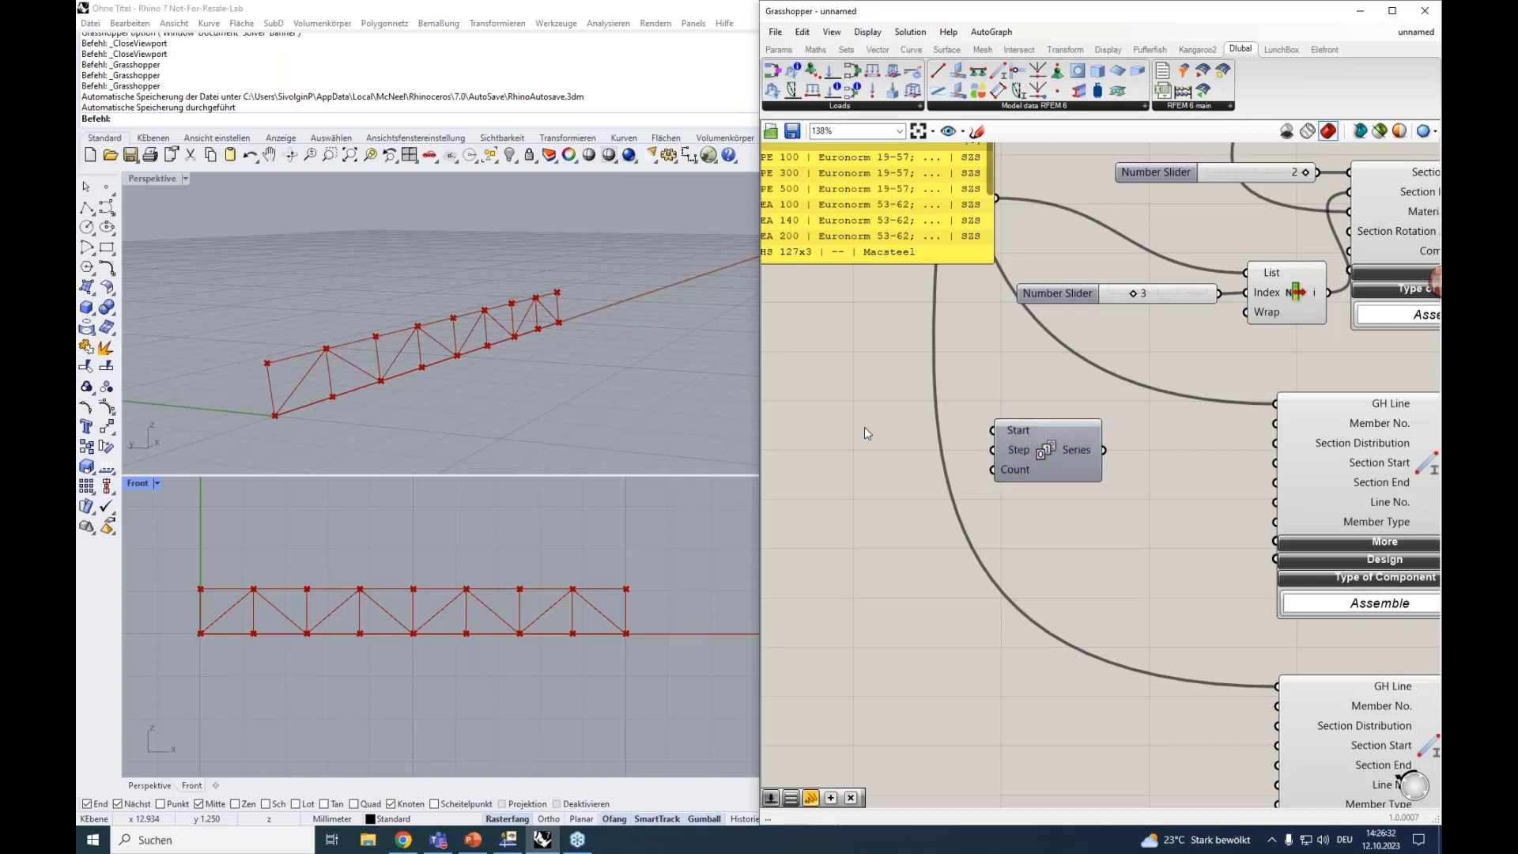
text(1)
key(Return)
drag(964, 428, 993, 430)
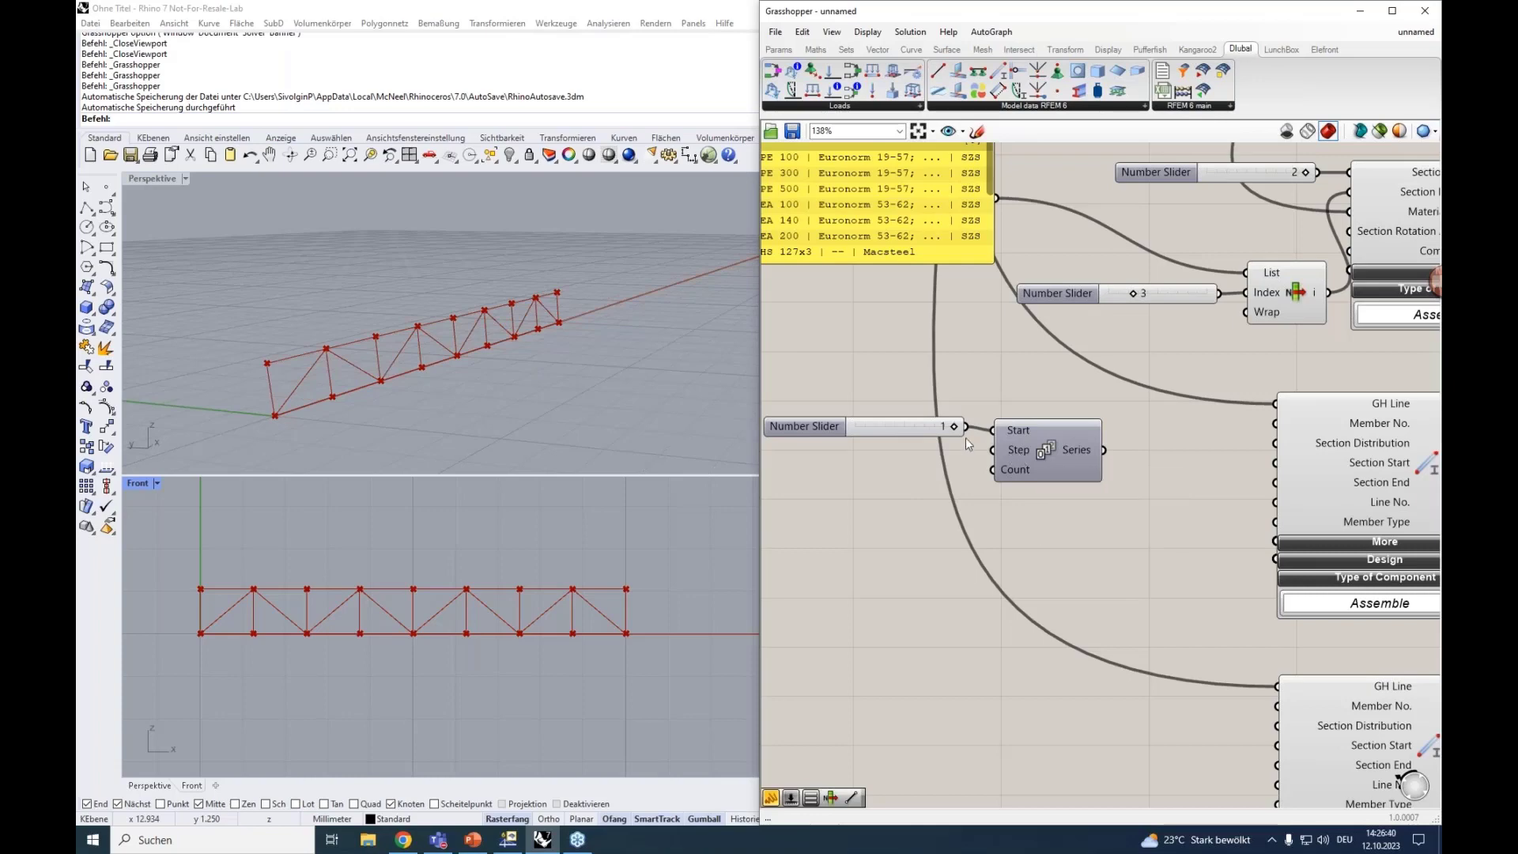
drag(956, 426, 993, 450)
Step: Set the truss divisions slider to 9, connect it to the Series component's Count input and check the Series output
mouse_move(1015, 471)
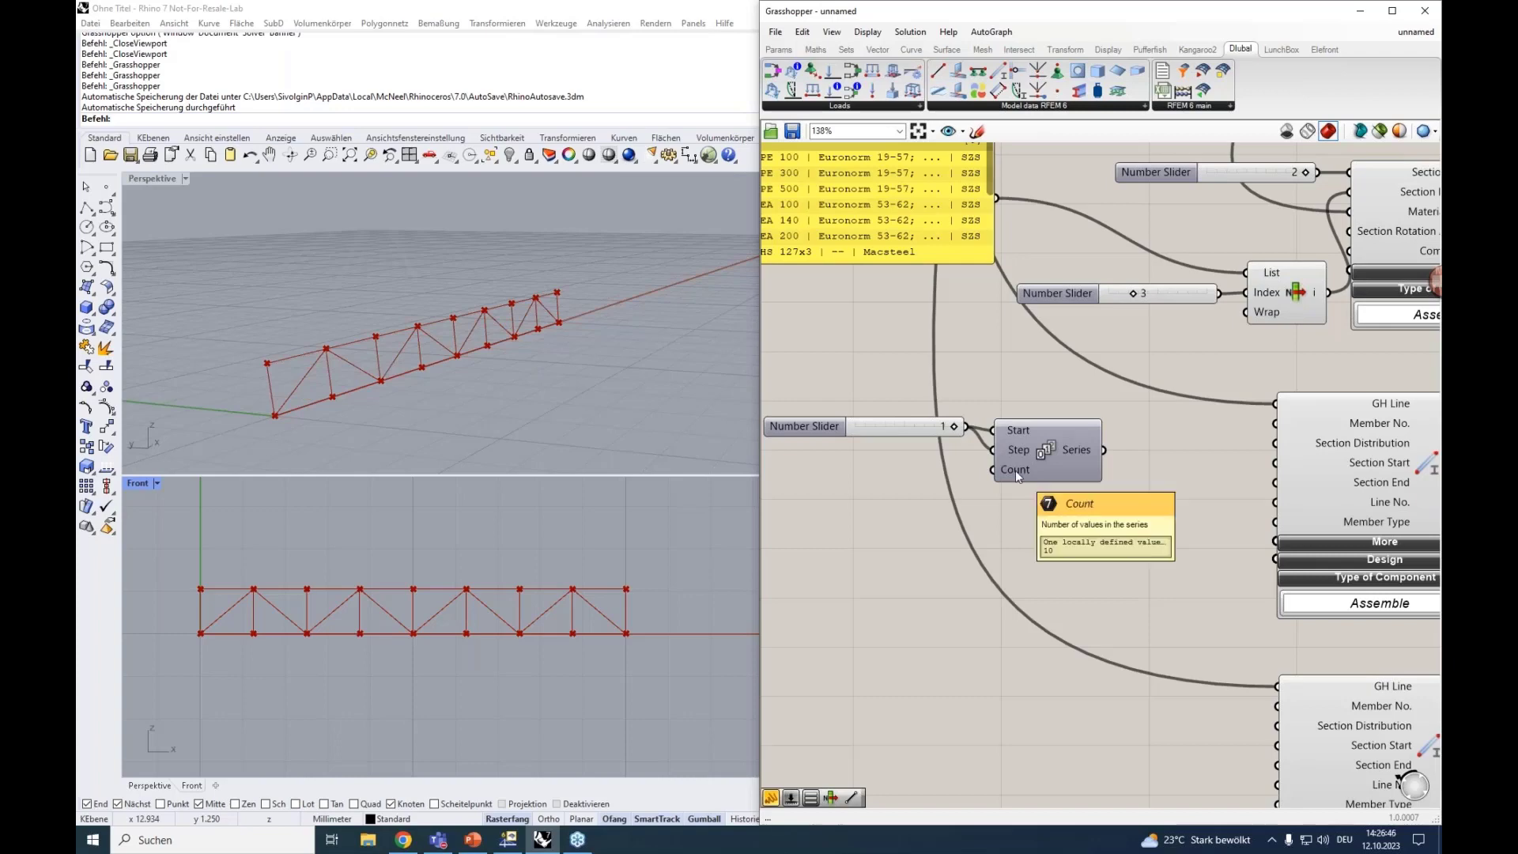
scroll(913, 367, down, 3)
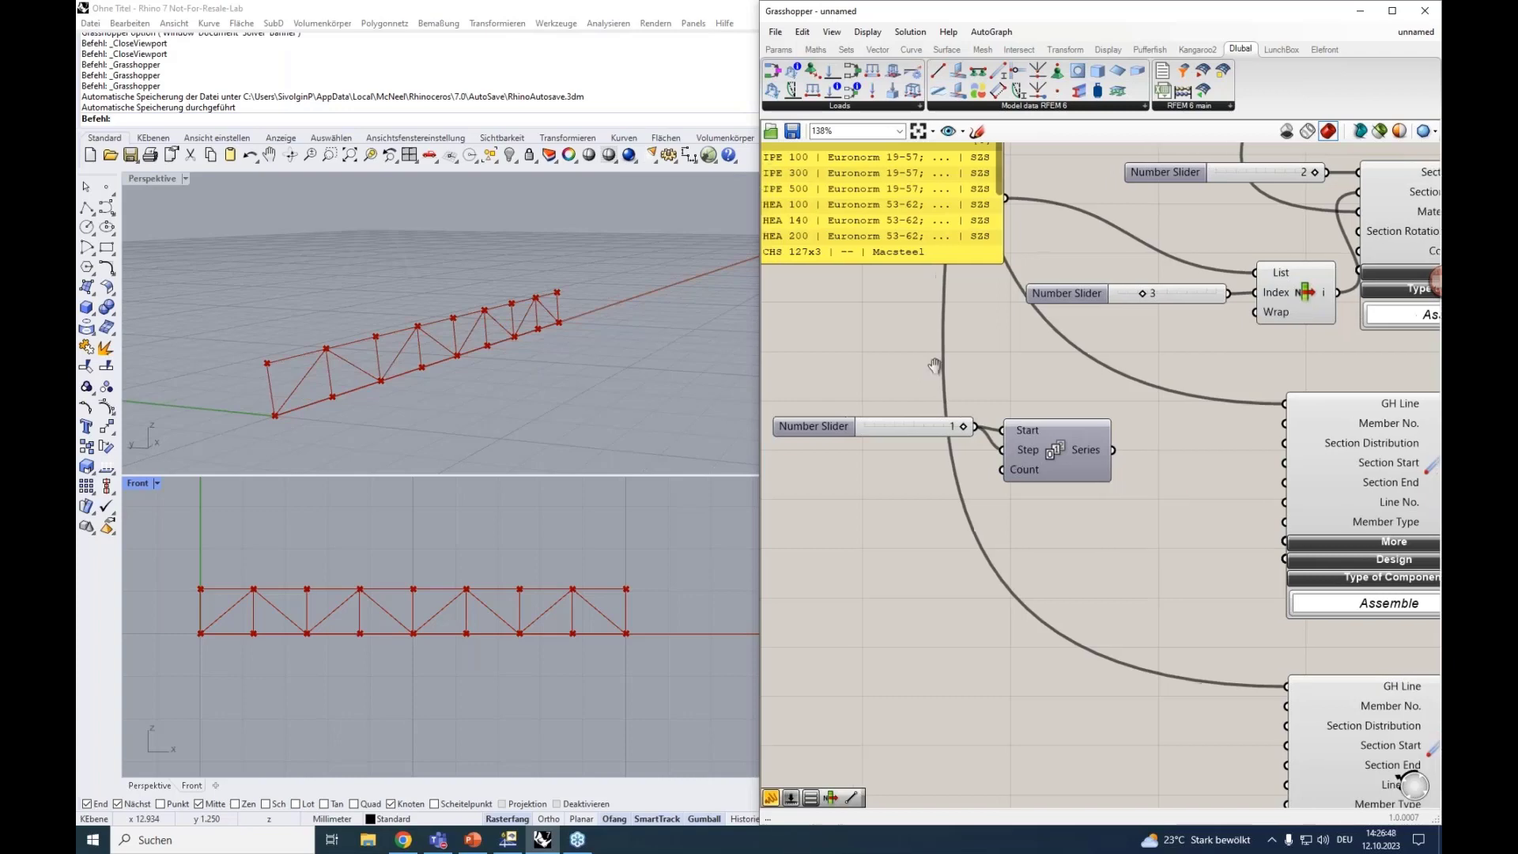
right_drag(869, 368, 1141, 513)
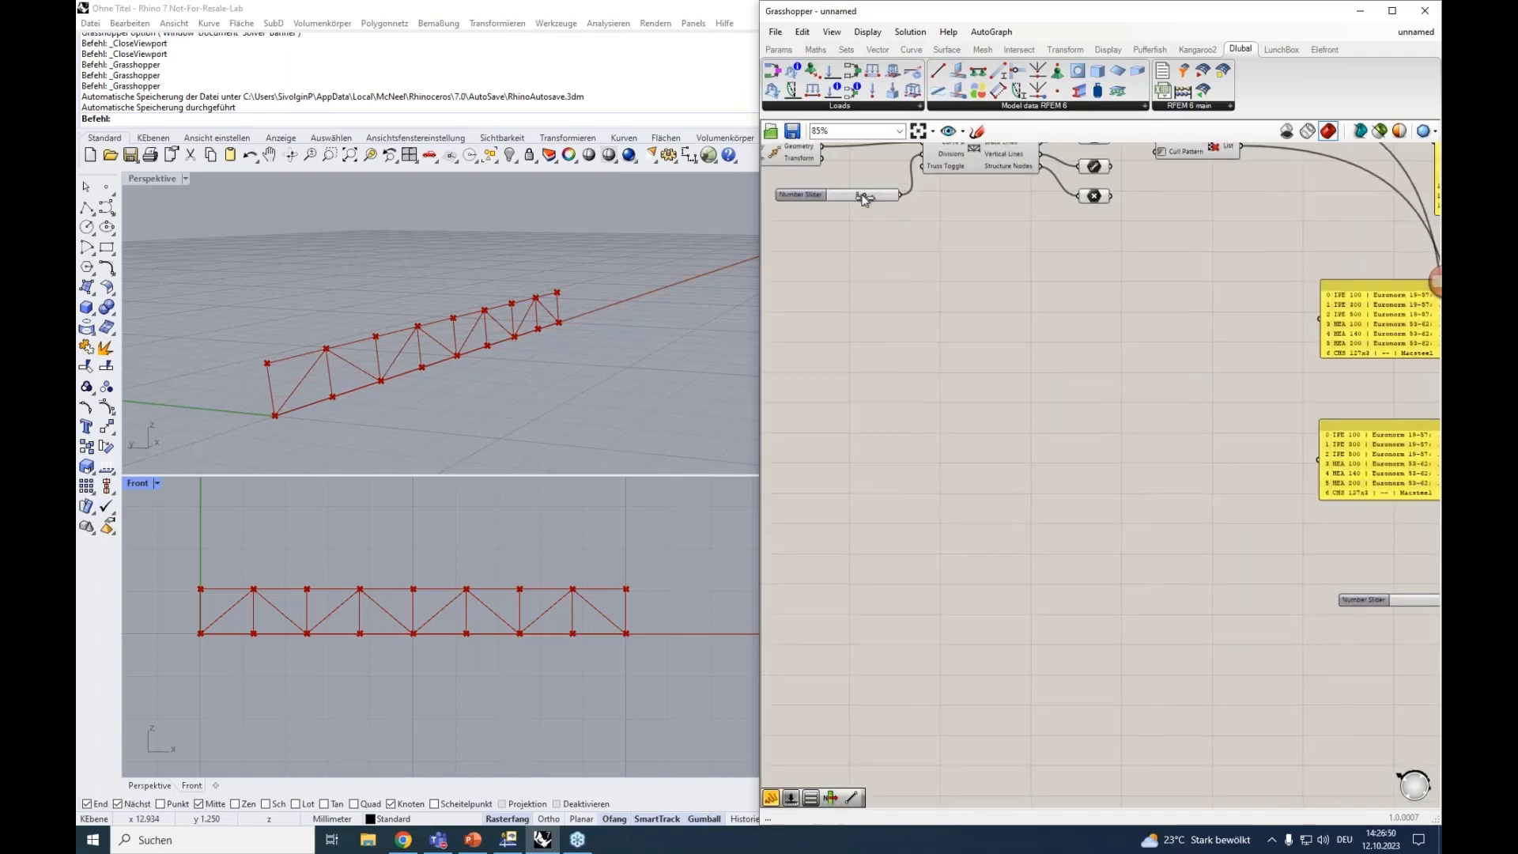
drag(863, 200, 867, 199)
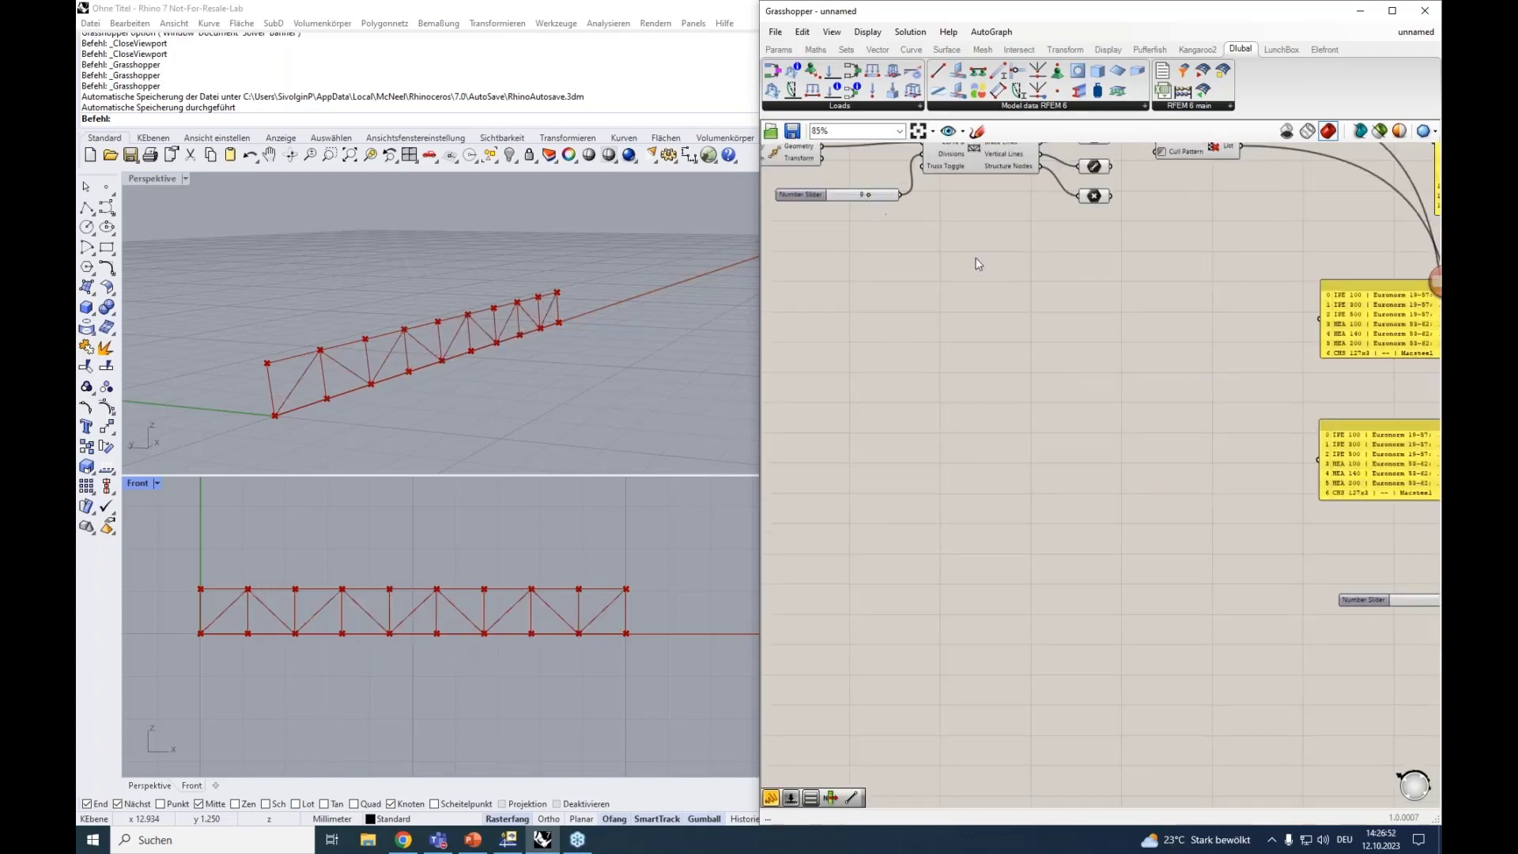
right_drag(999, 263, 896, 242)
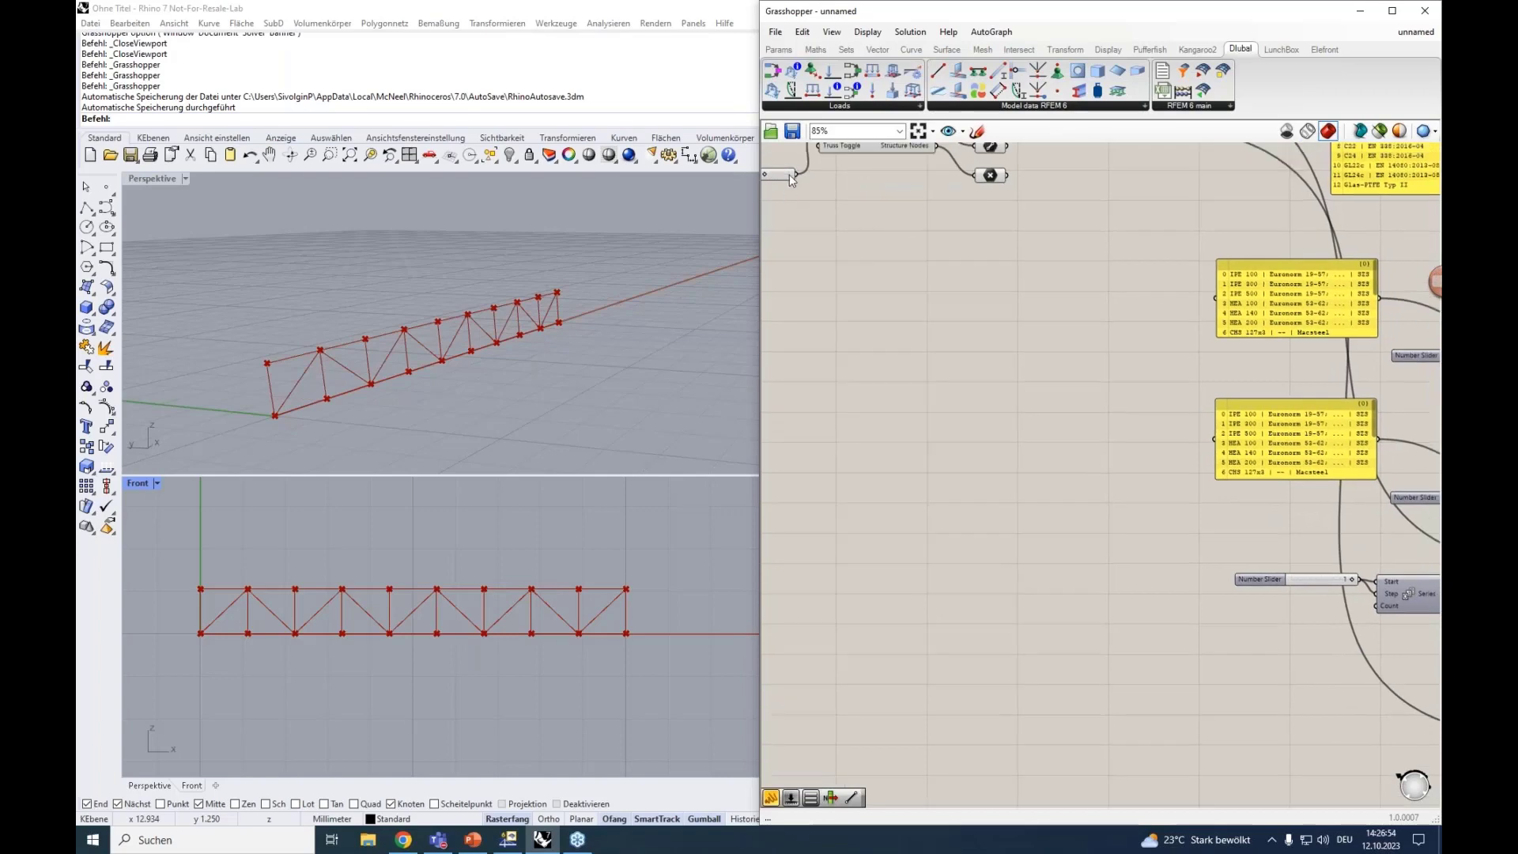
drag(795, 174, 1375, 607)
right_drag(1280, 629, 1051, 572)
mouse_move(1197, 538)
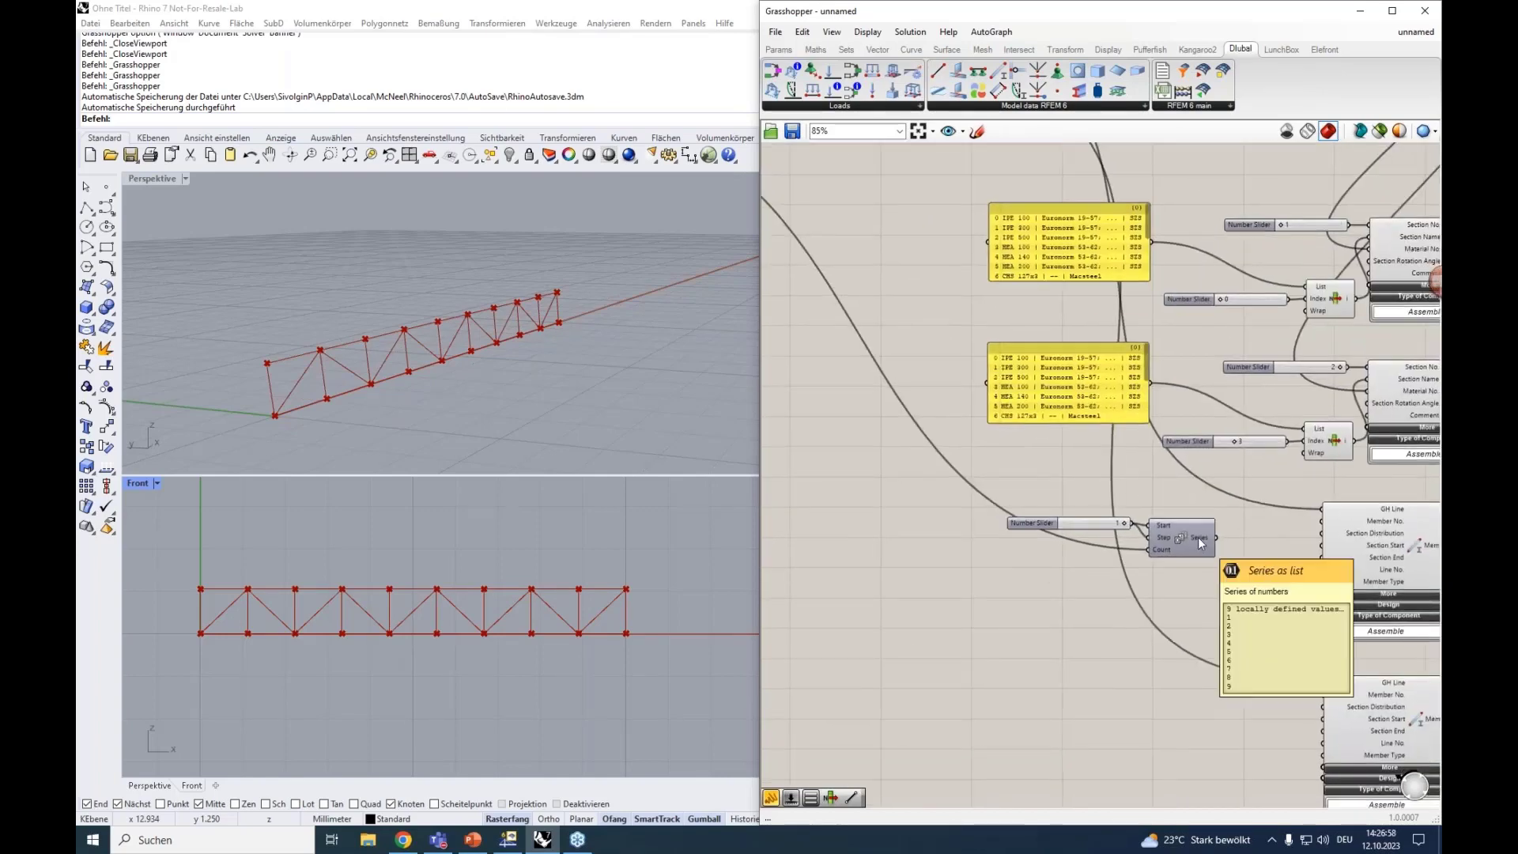
scroll(1198, 537, up, 3)
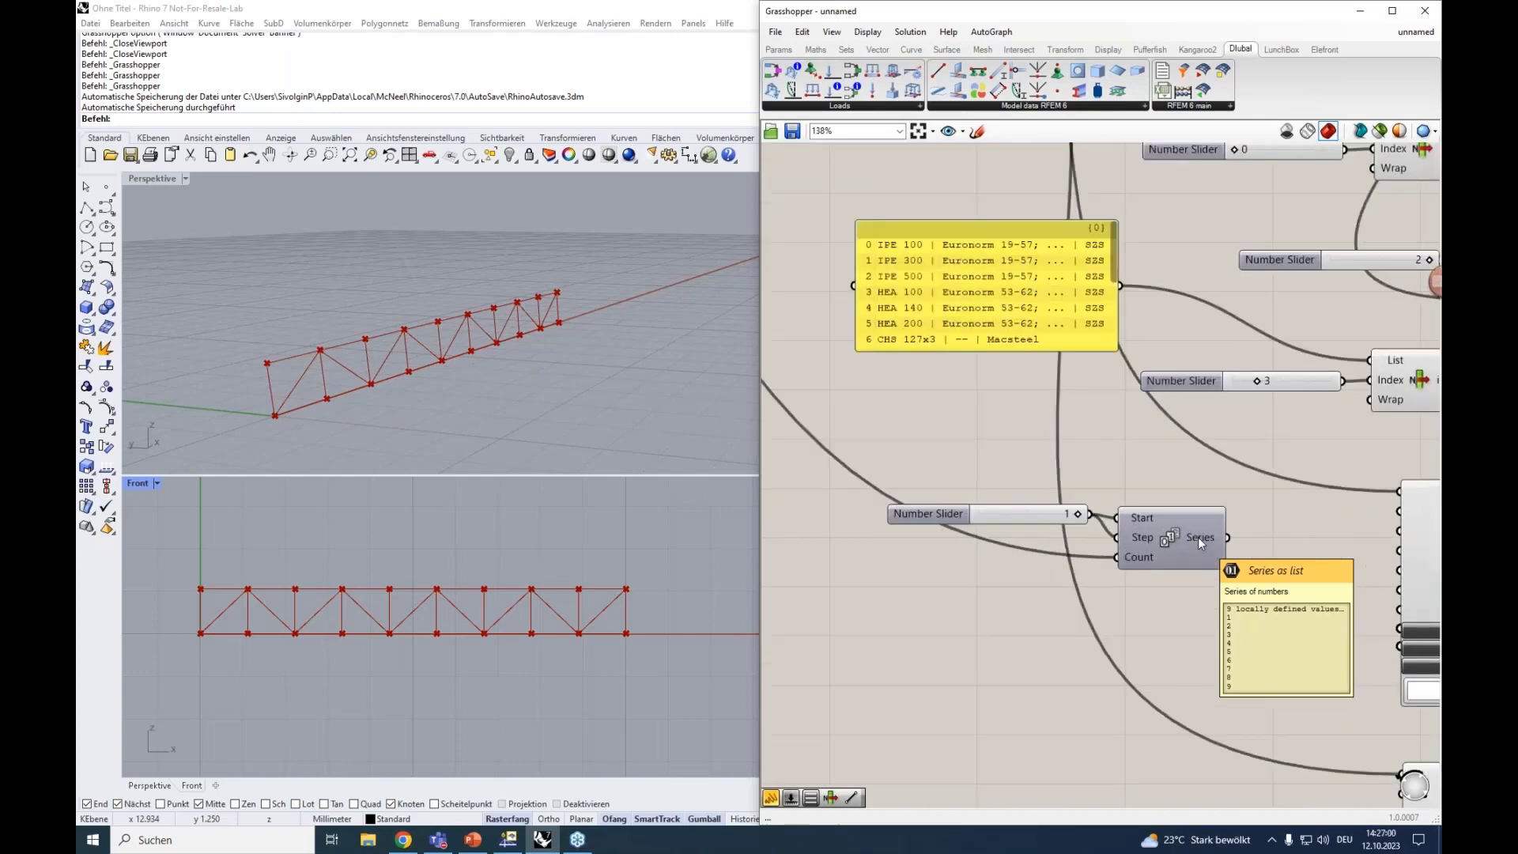
scroll(1198, 537, up, 1)
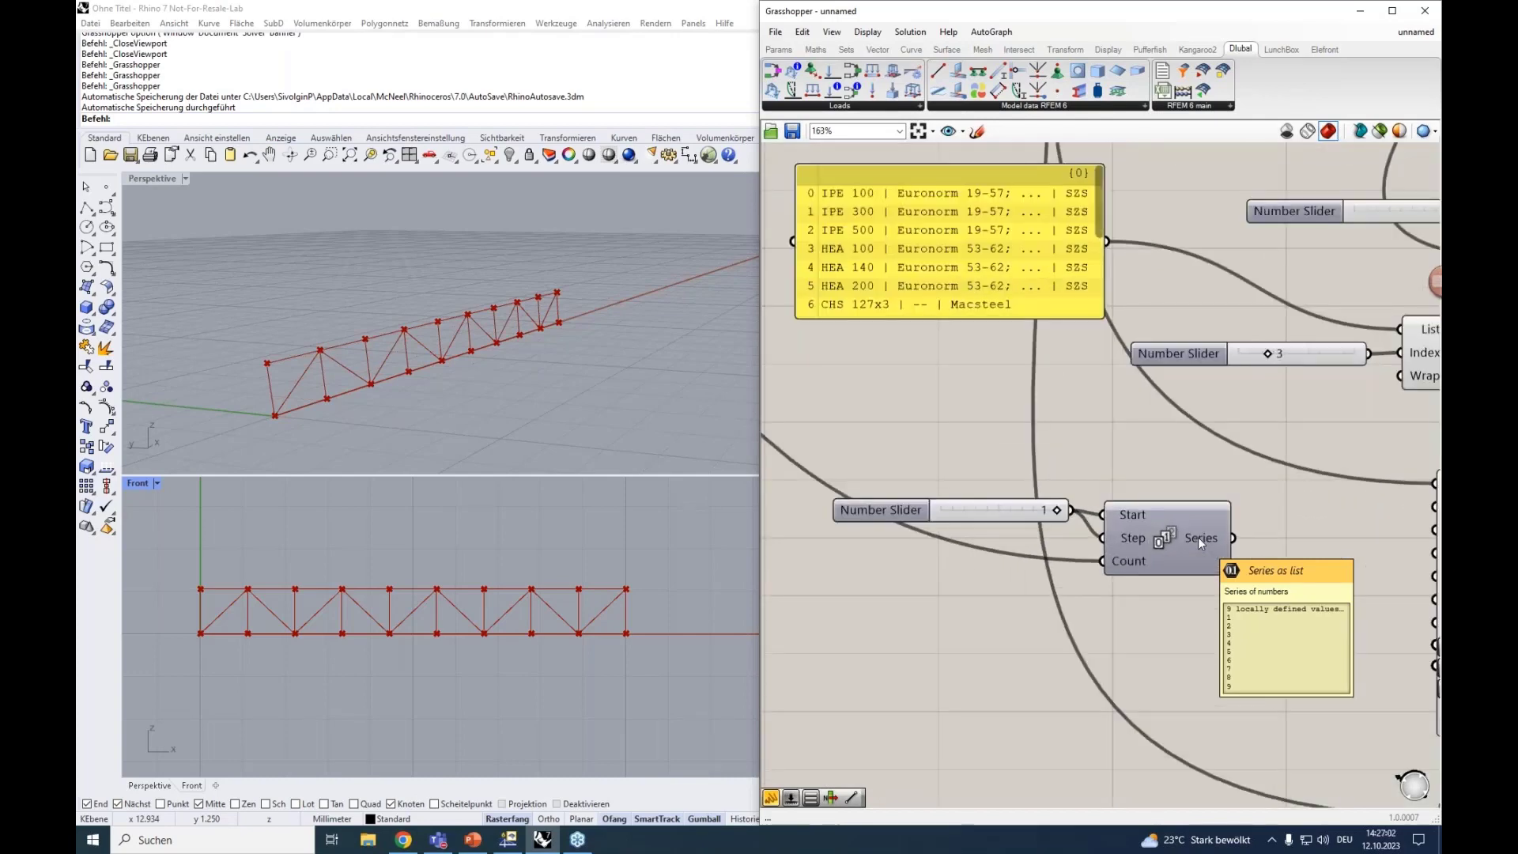
scroll(1198, 537, down, 3)
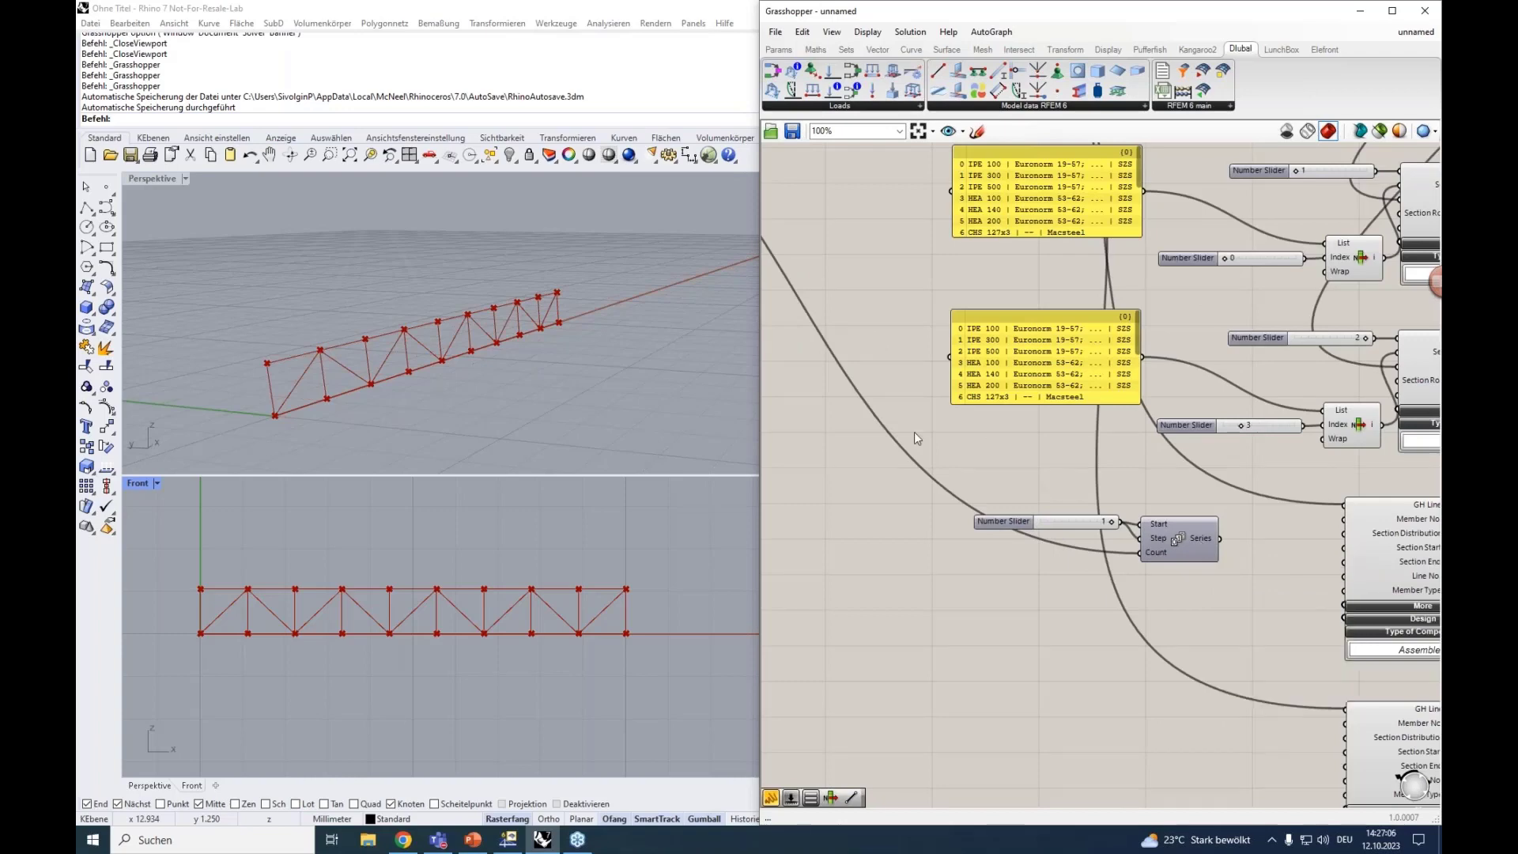
Step: Set the truss divisions slider to 4 and check the Series output again
right_drag(914, 431, 1083, 626)
right_drag(895, 316, 1137, 436)
right_drag(853, 430, 920, 414)
drag(898, 345, 873, 345)
right_drag(1034, 558, 789, 280)
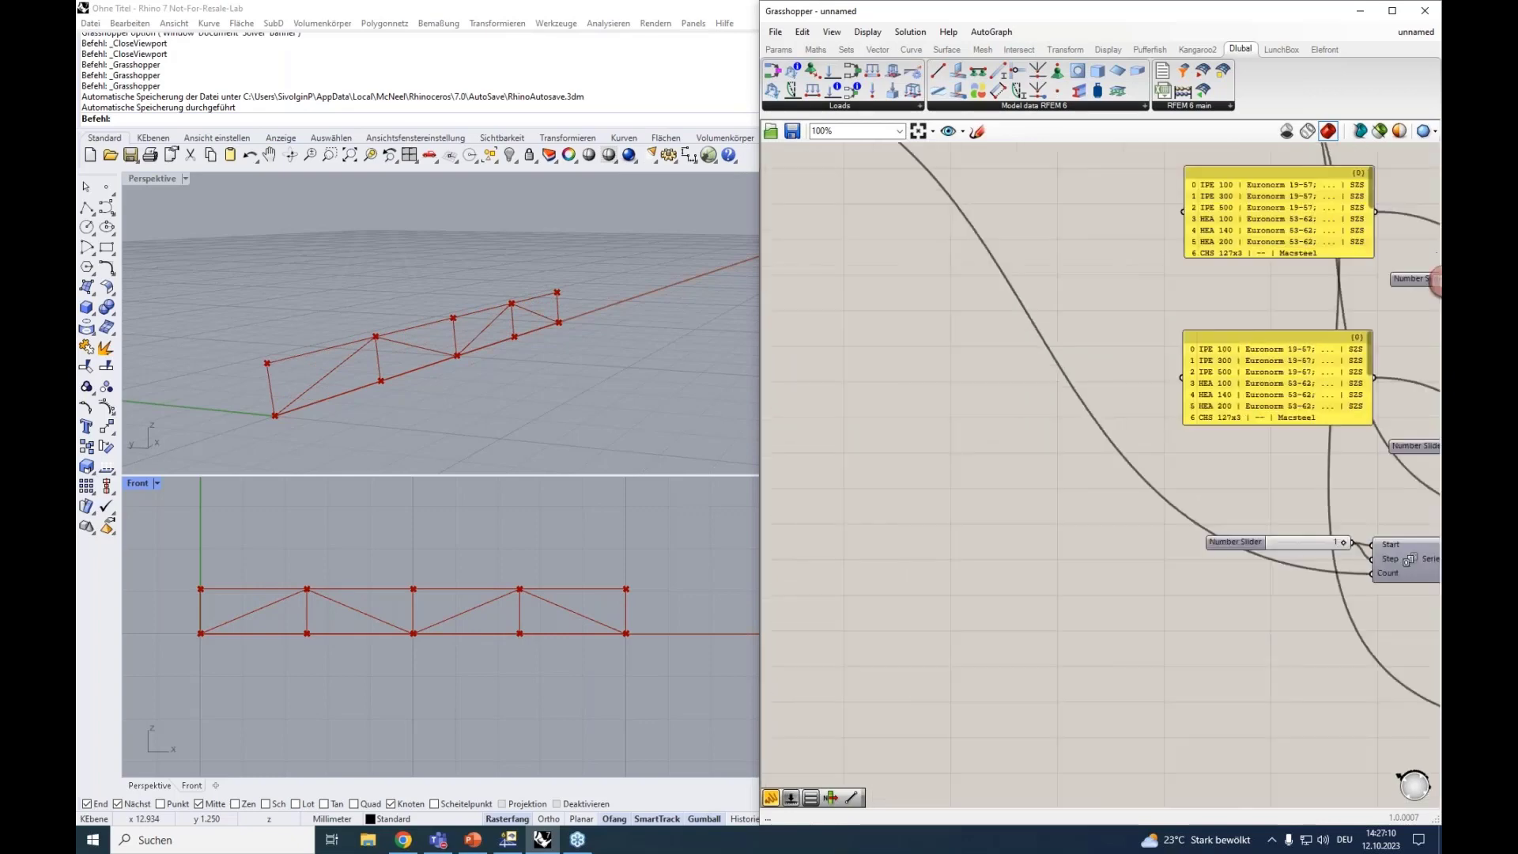
right_drag(1292, 624, 894, 533)
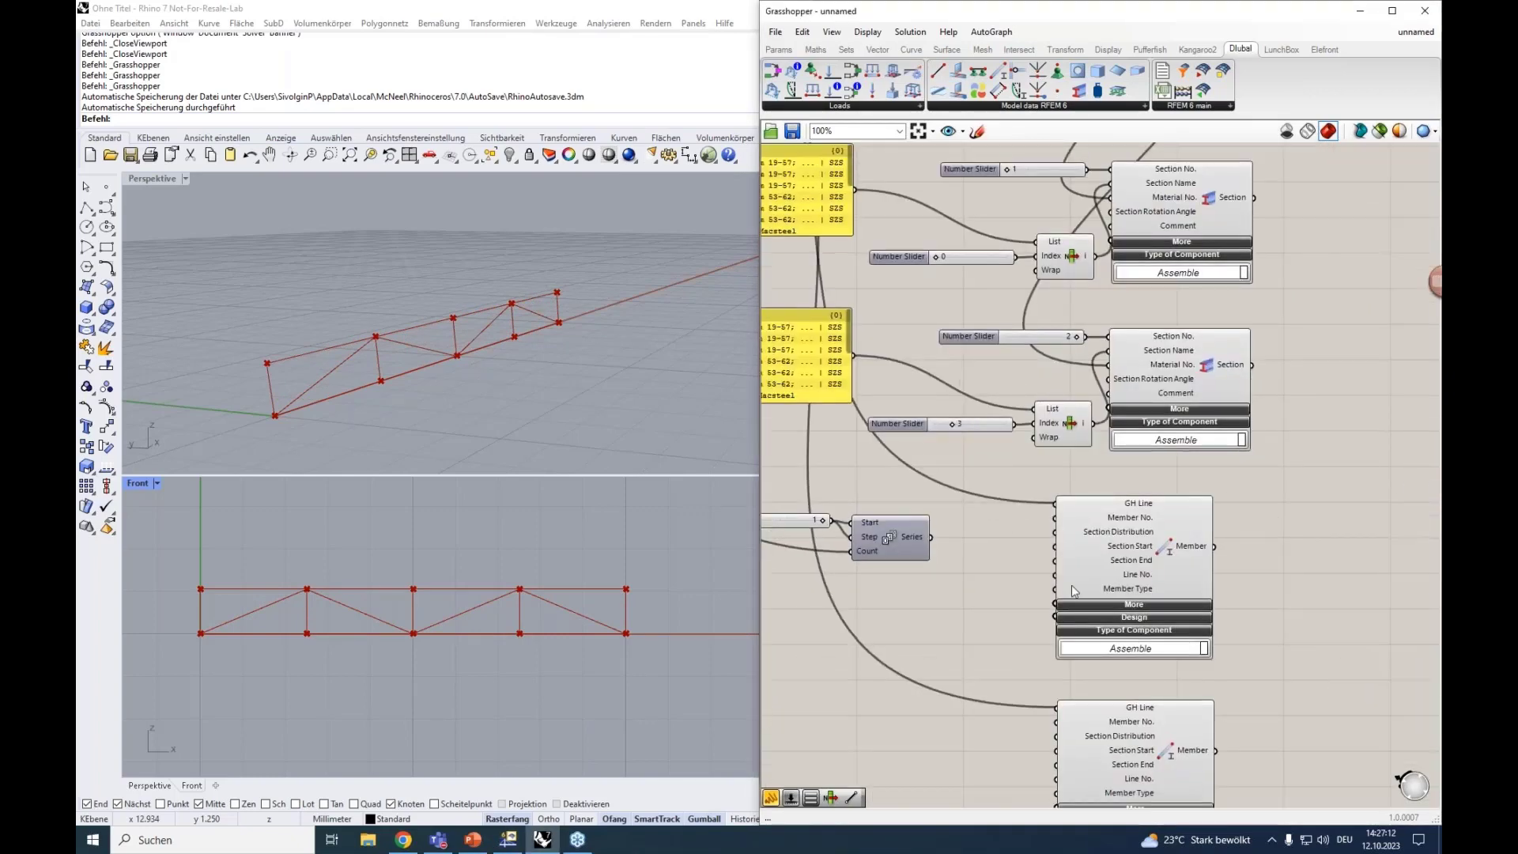
mouse_move(910, 540)
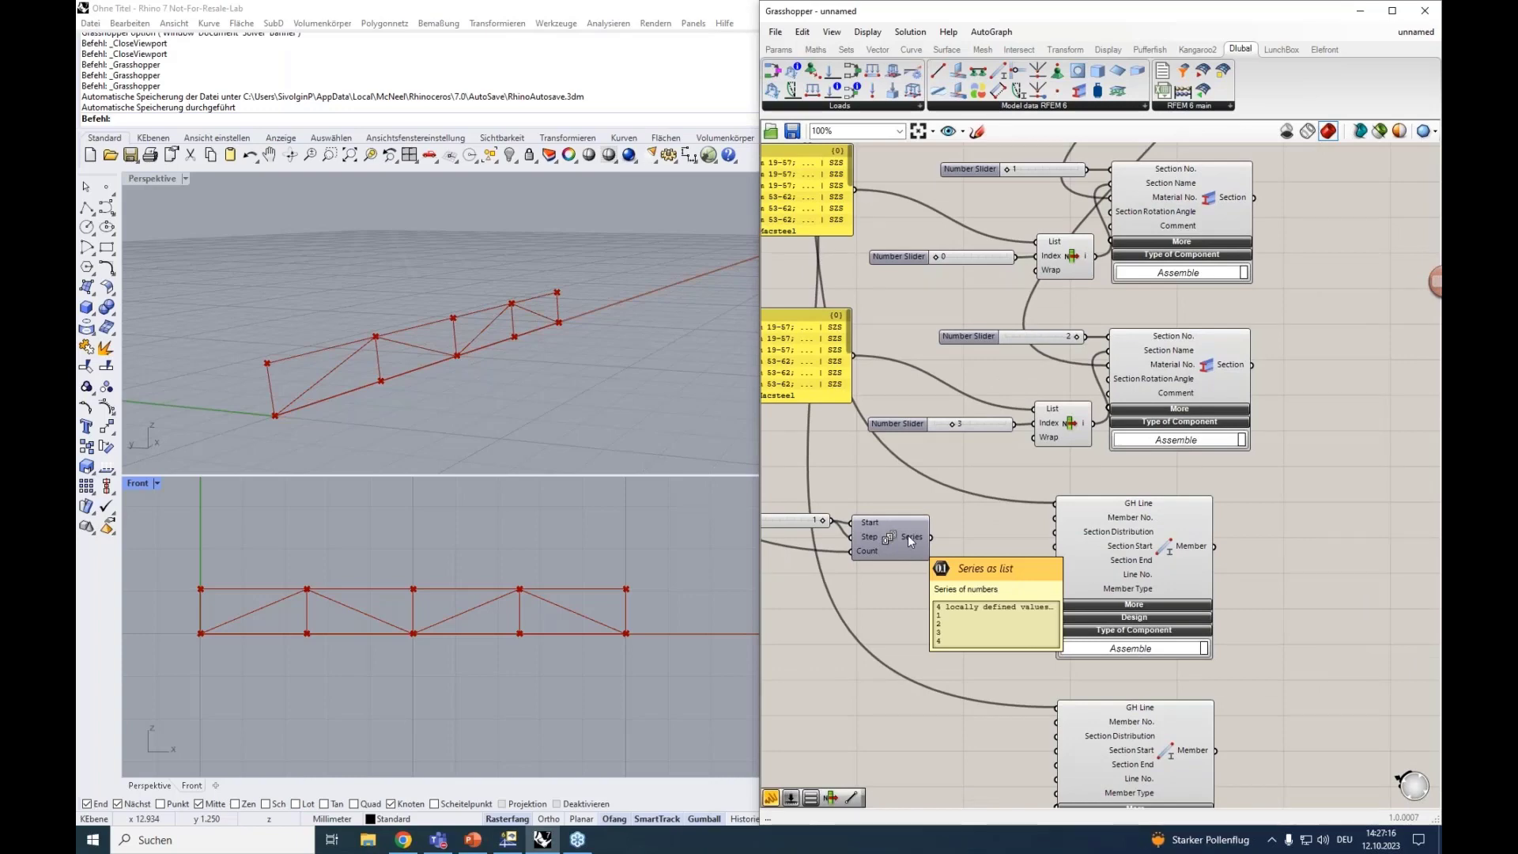
Step: Connect the Series output to the upper Member's Member No. input and move the Series and its slider closer in line
drag(908, 535, 1048, 518)
right_drag(985, 563, 1093, 559)
drag(1058, 593, 1021, 505)
right_drag(1023, 573, 941, 528)
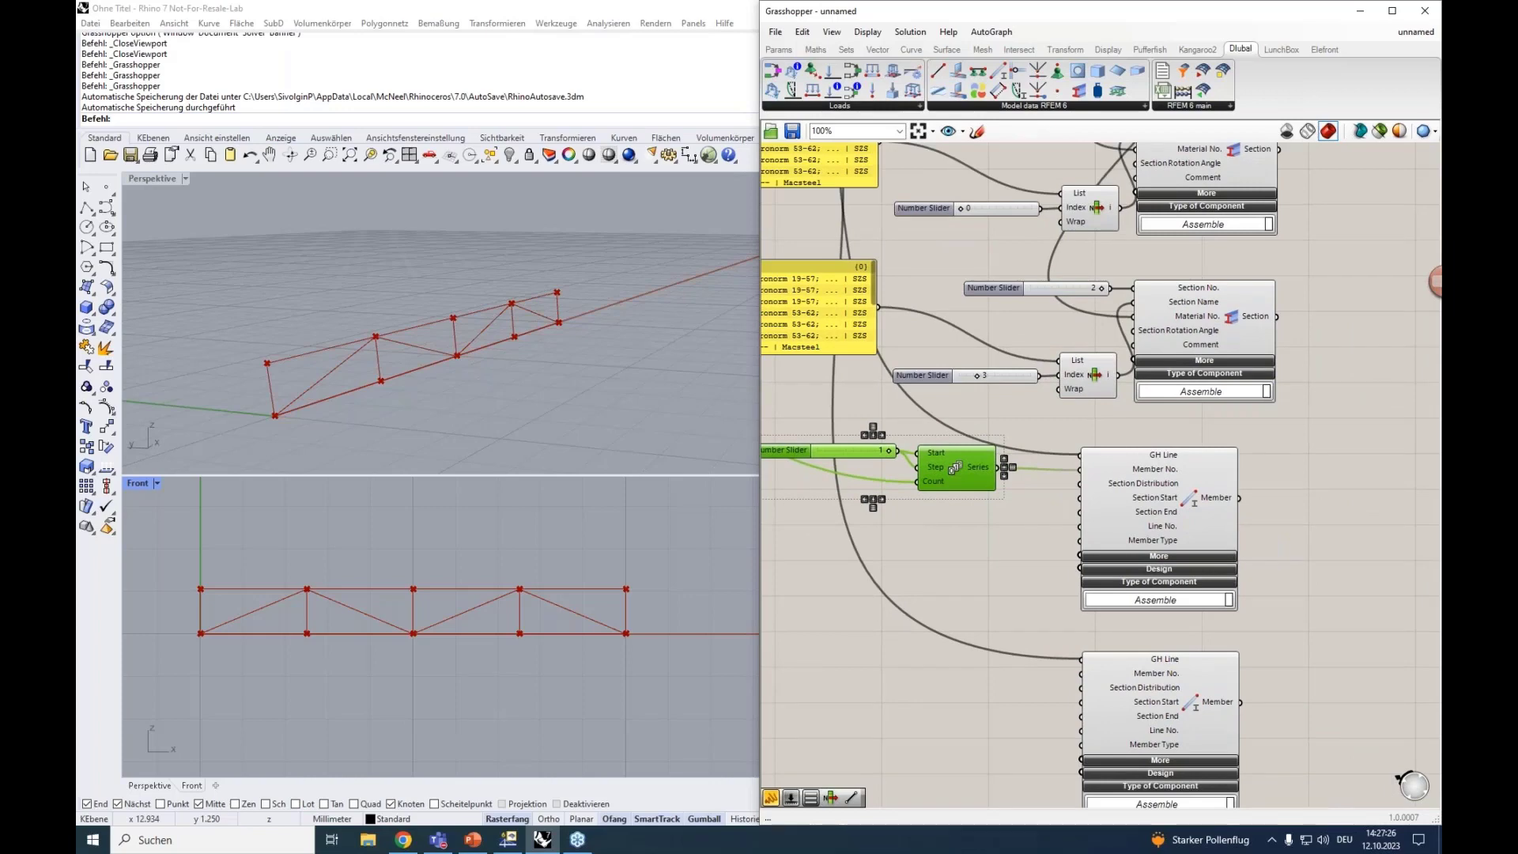
Step: Expand the upper Member's additional inputs and move the lower Member component down clear of it
scroll(1169, 502, up, 2)
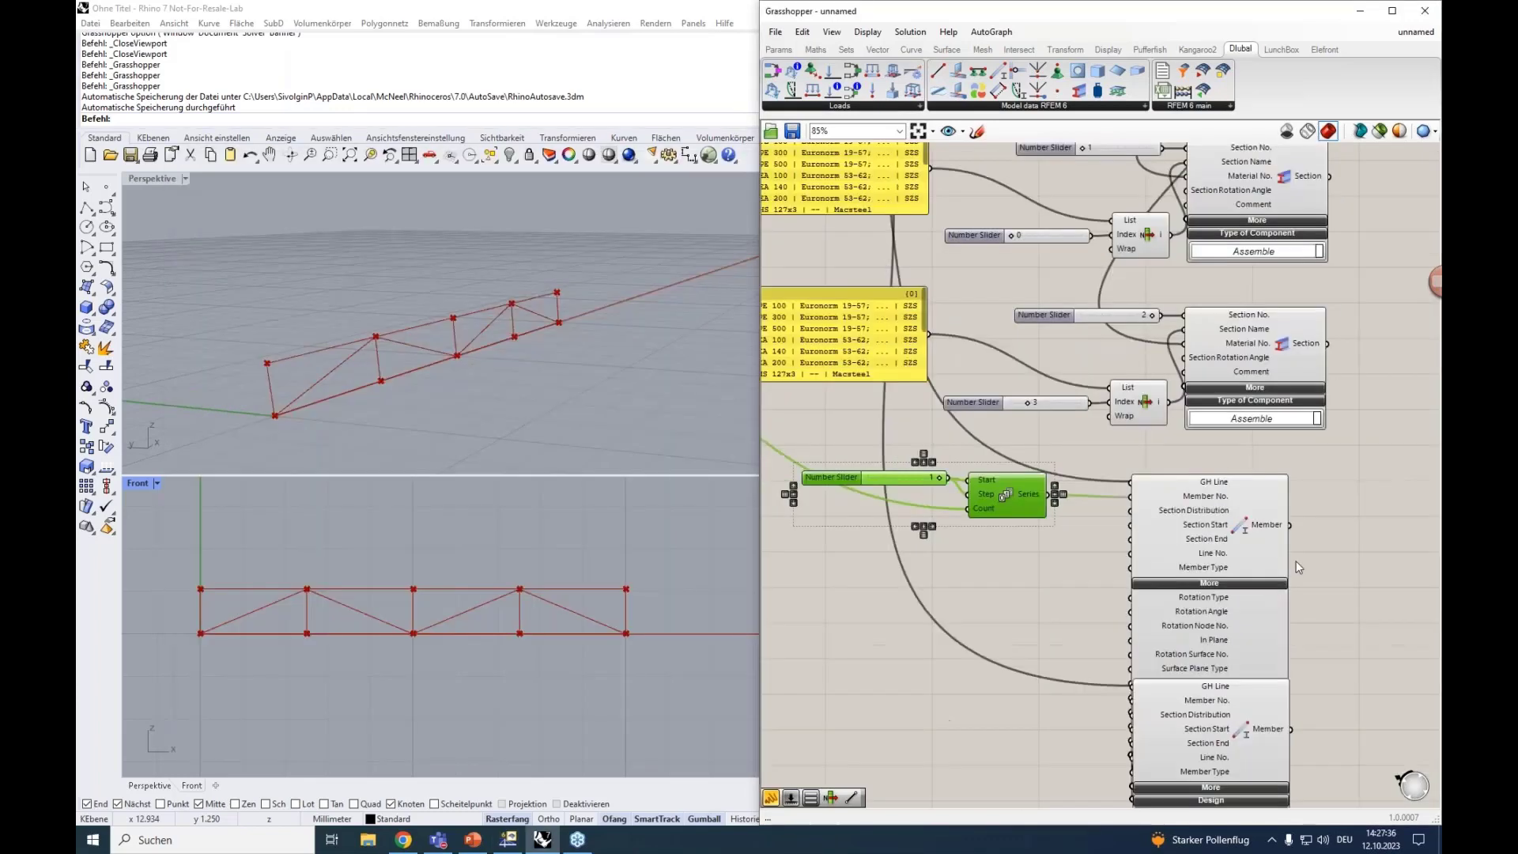
scroll(1297, 564, down, 1)
drag(1211, 706, 1214, 826)
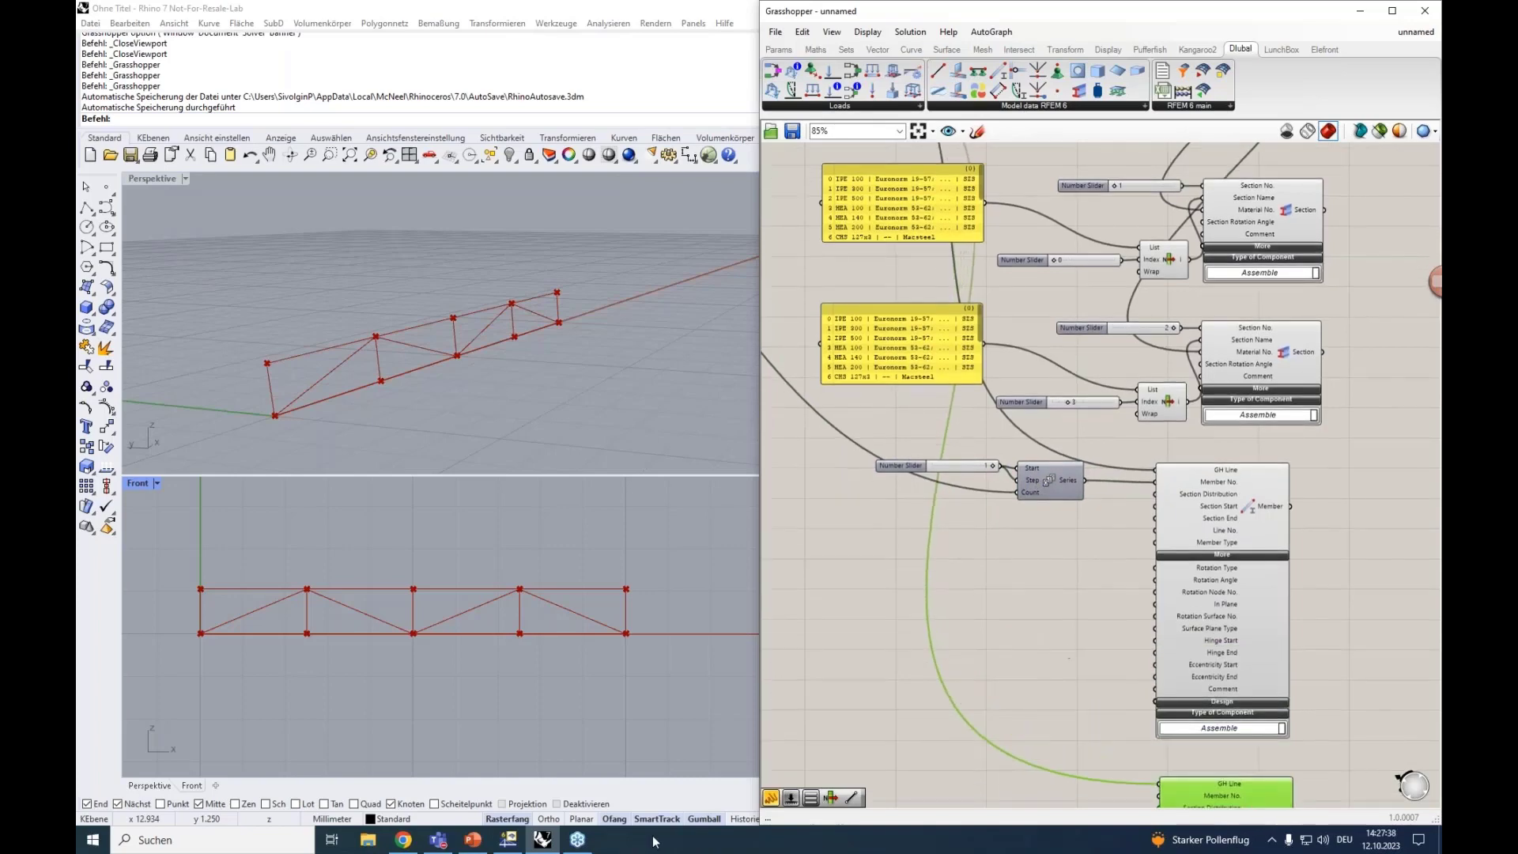
Step: Switch to RFEM 6, compare the New Member dialog's section settings with the Member component's inputs, and return to Grasshopper
click(507, 839)
drag(718, 169, 657, 100)
scroll(1265, 494, up, 3)
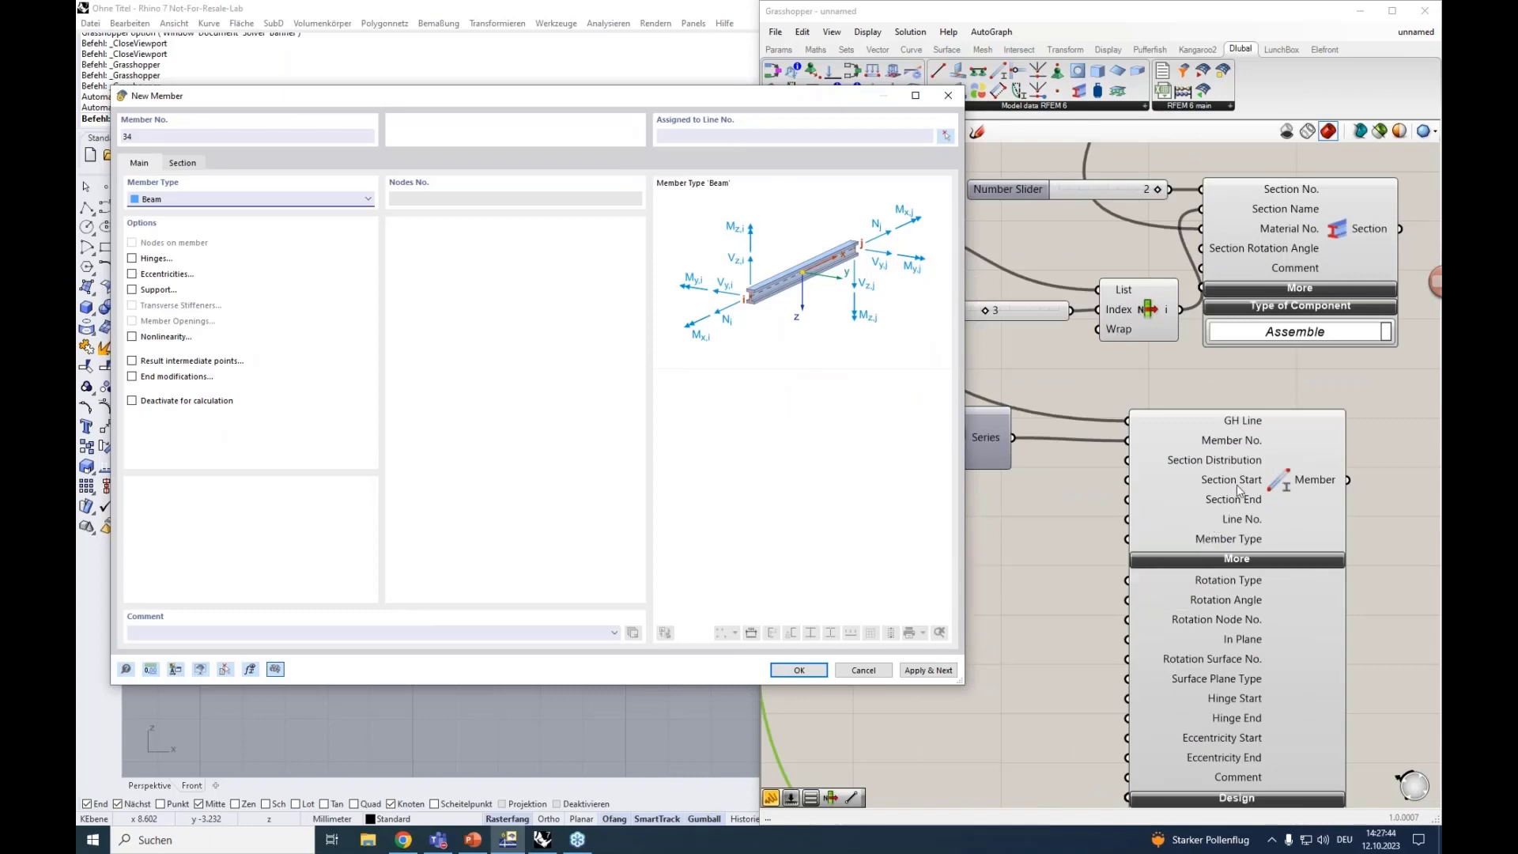
click(194, 164)
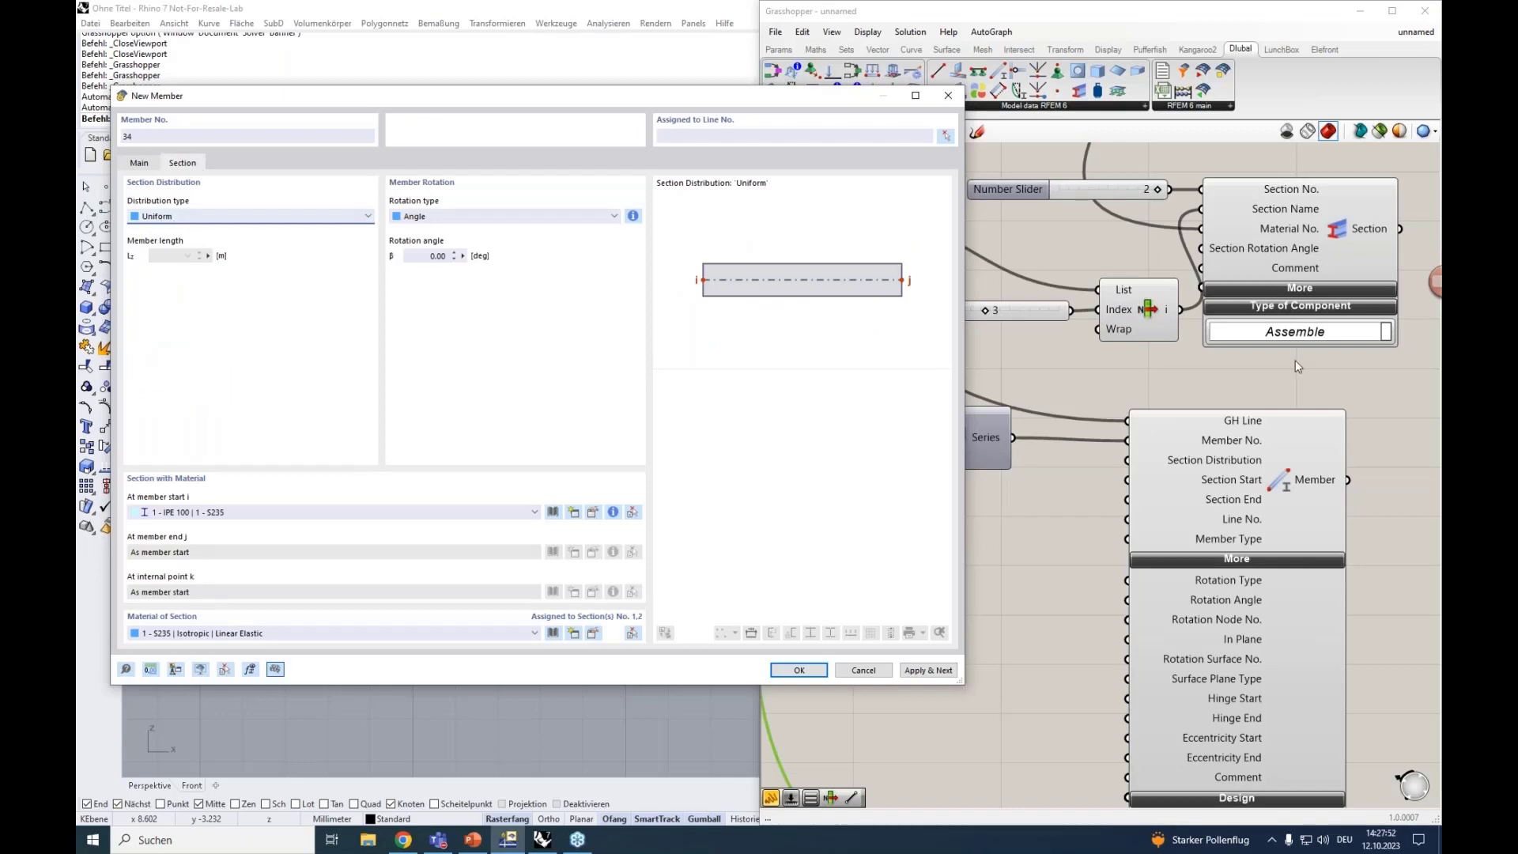
click(1235, 467)
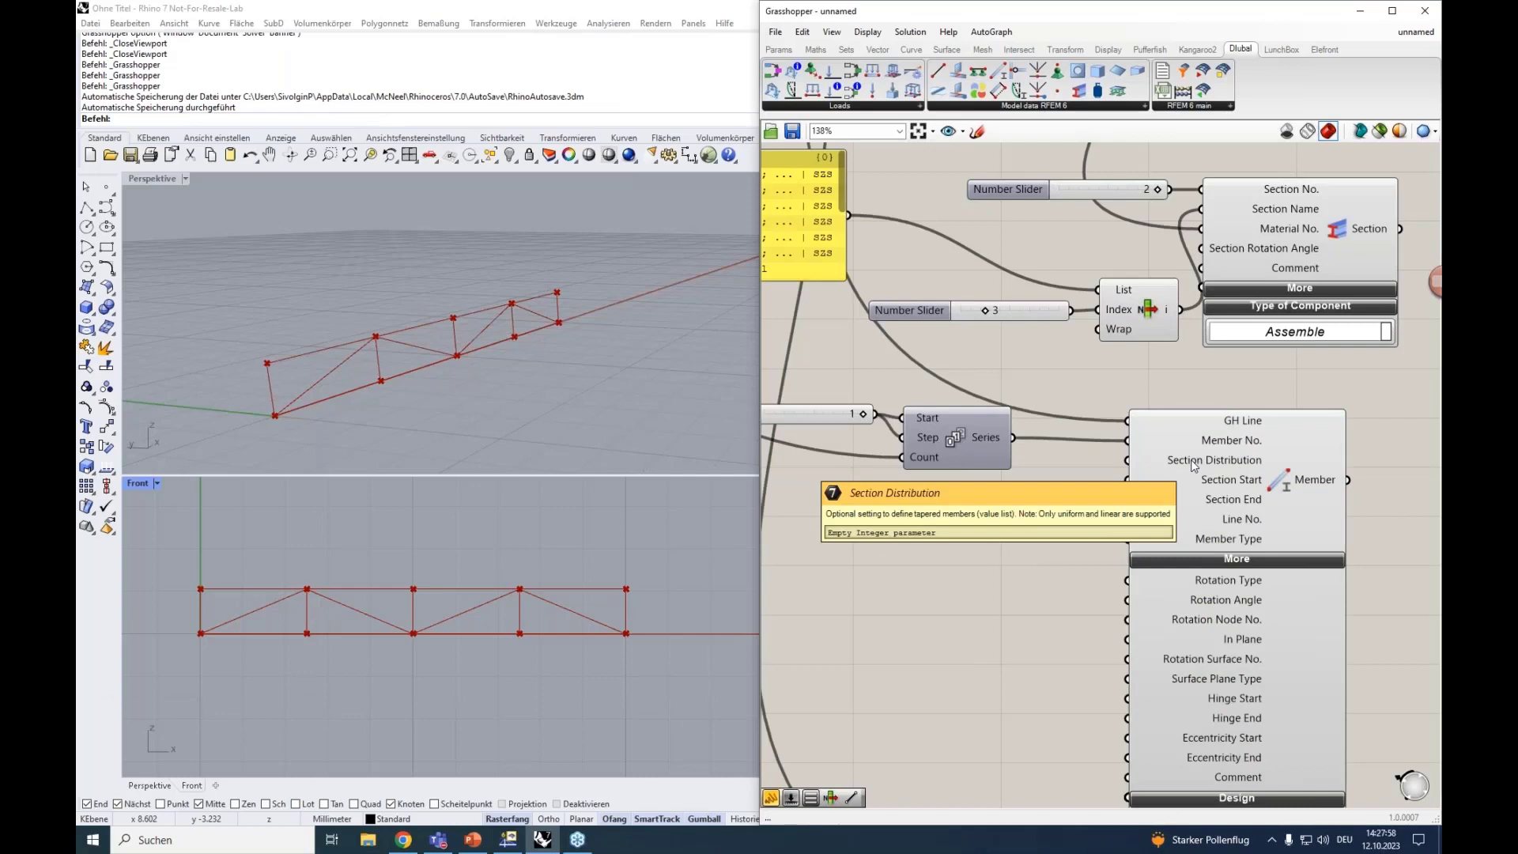
Step: Add a Value List and connect it to the upper Member's Section Distribution input
double_click(1008, 506)
text(va)
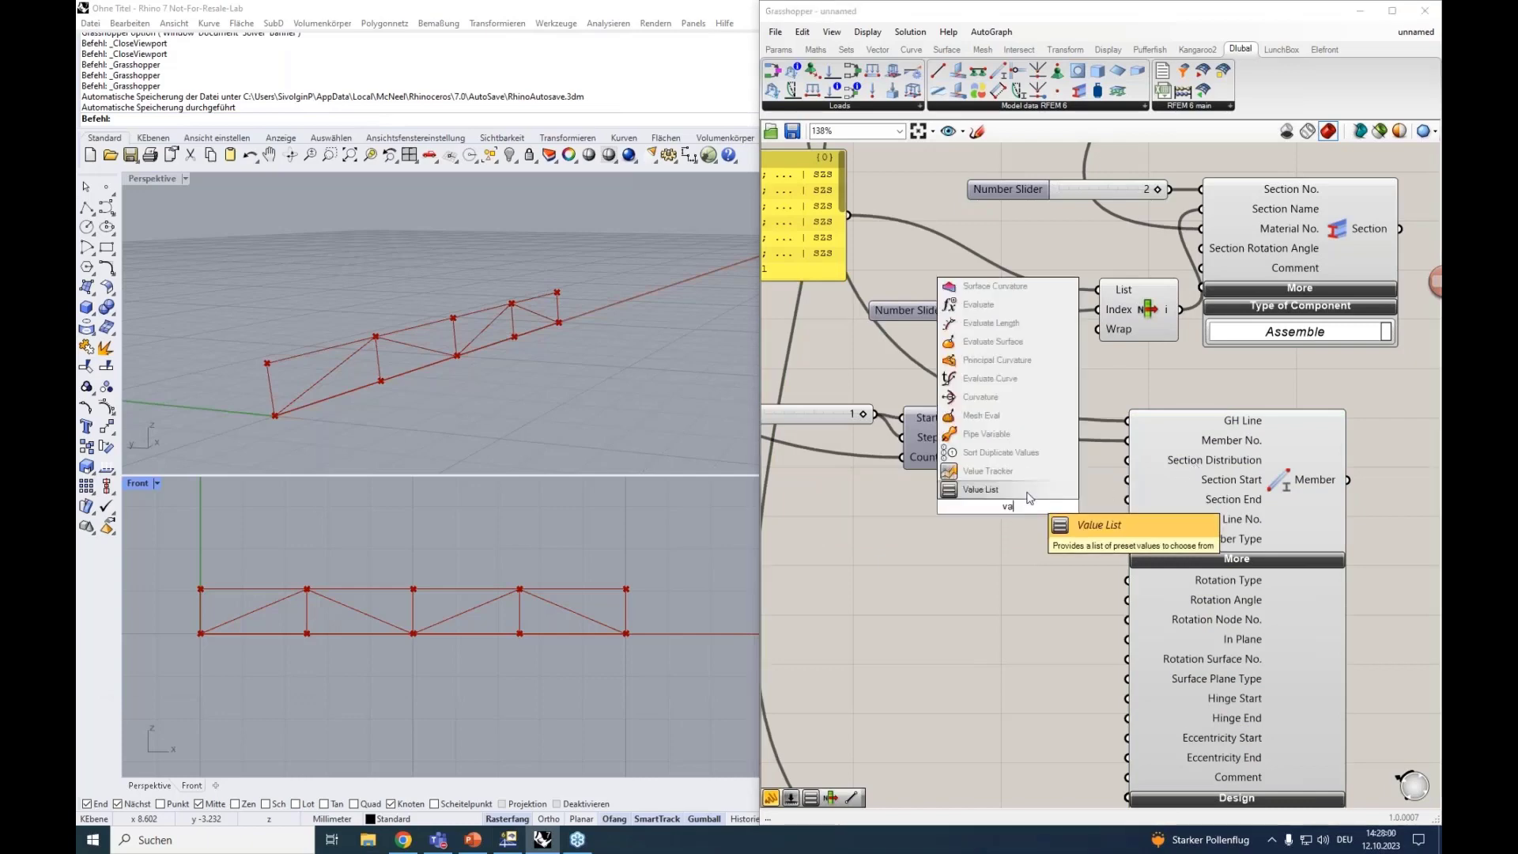
click(1028, 492)
drag(1070, 506, 1118, 468)
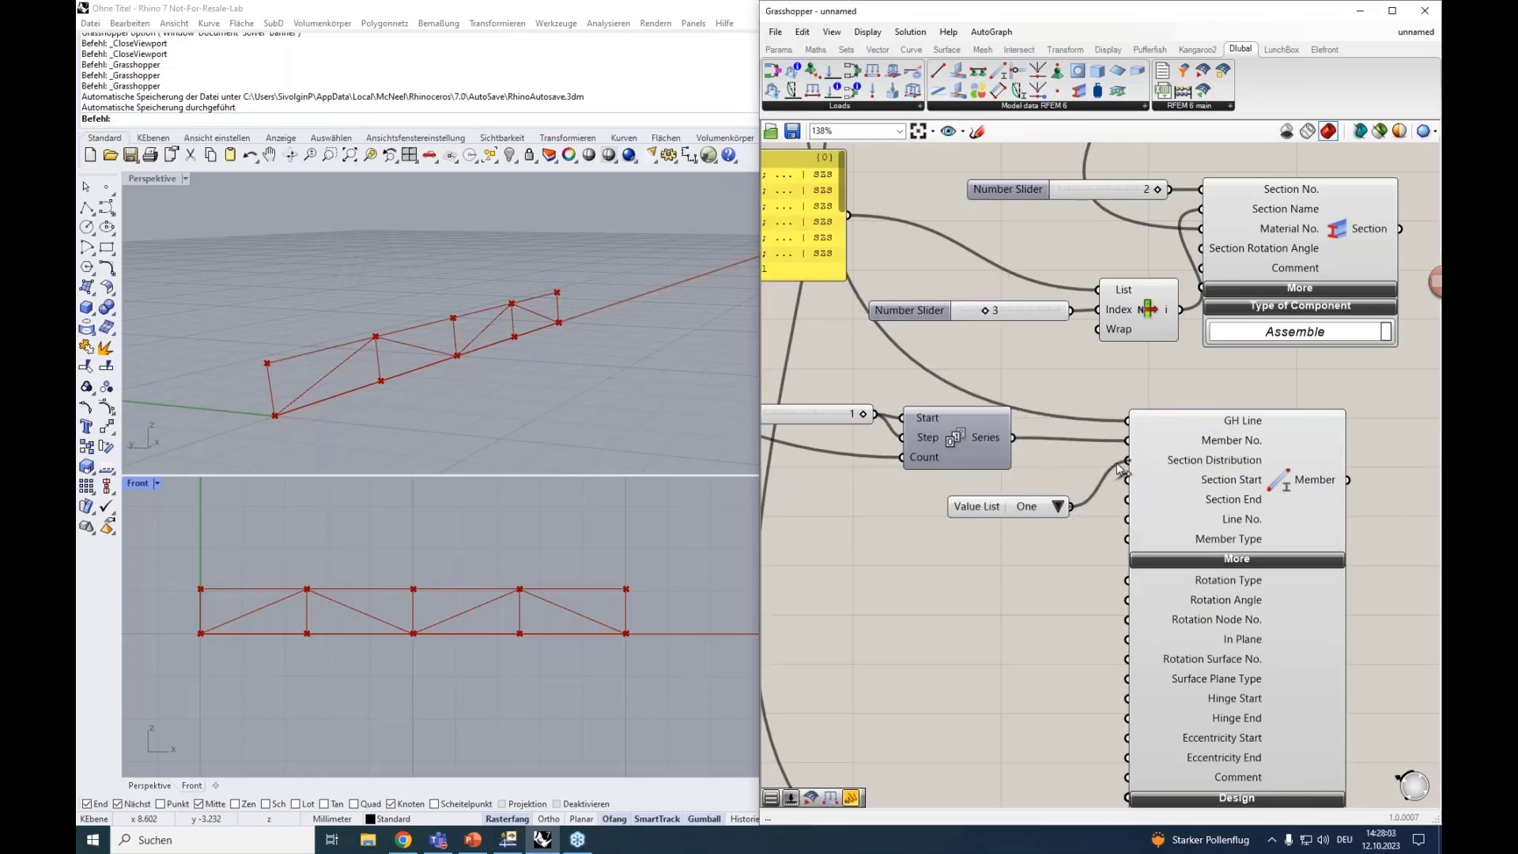
click(768, 497)
Step: Examine the section distribution types offered by the Value List, leaving Item selected
scroll(865, 525, down, 2)
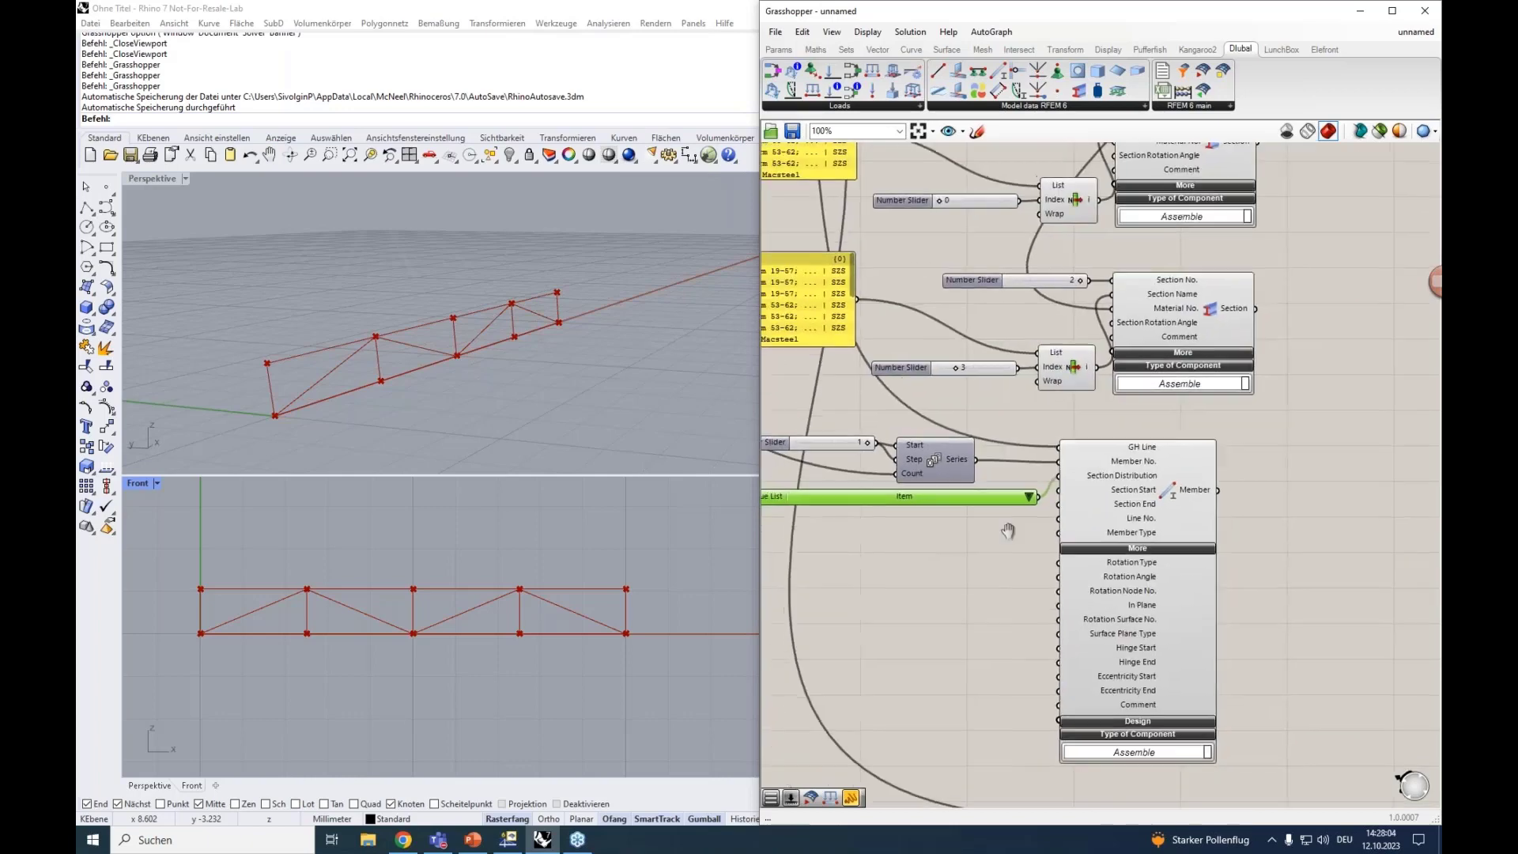
right_drag(1008, 530, 1136, 520)
click(1156, 487)
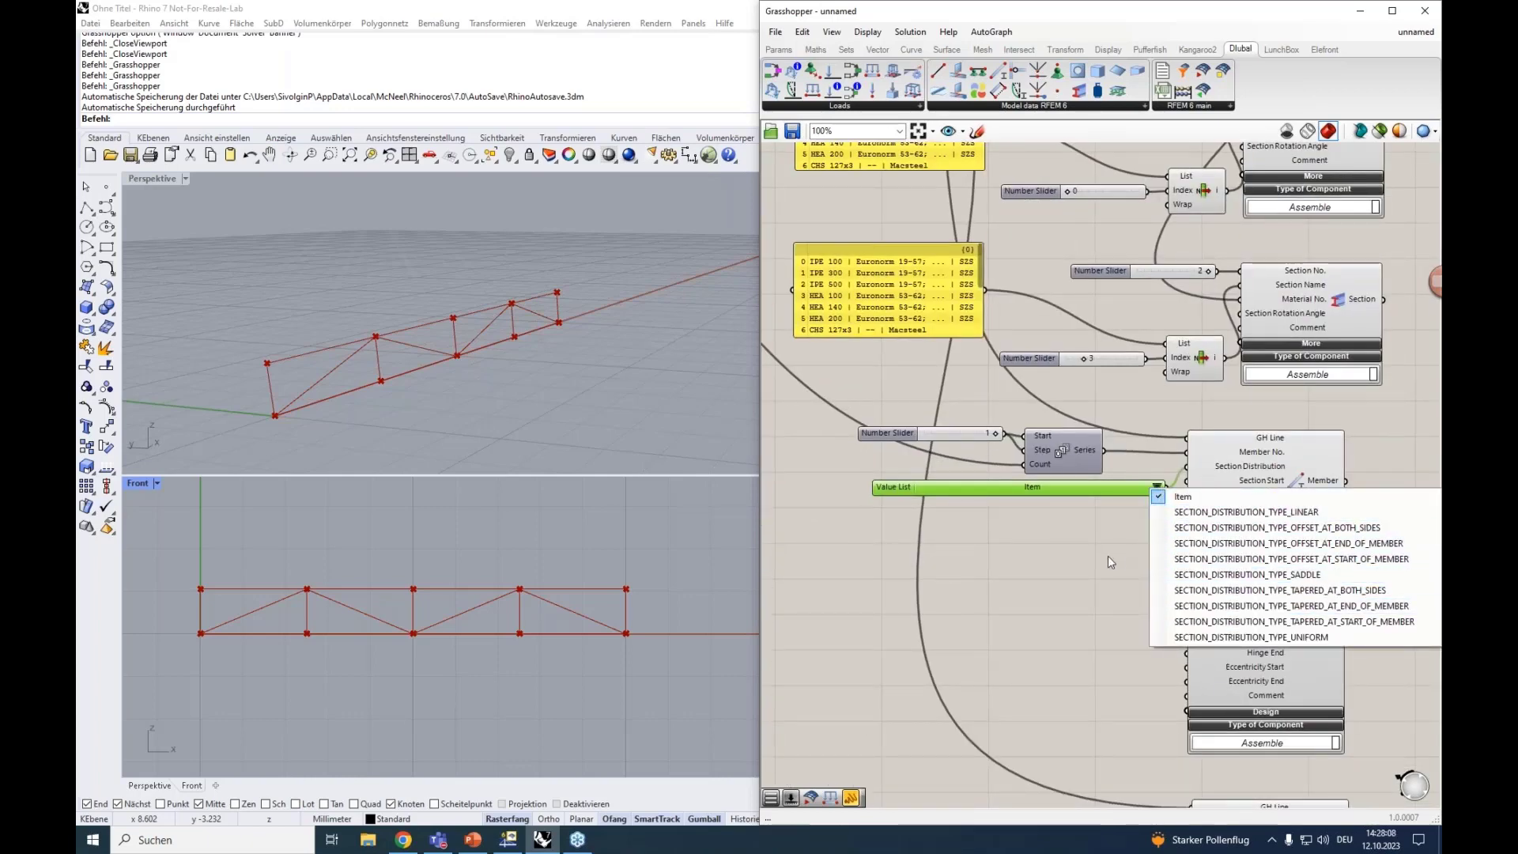
click(1070, 543)
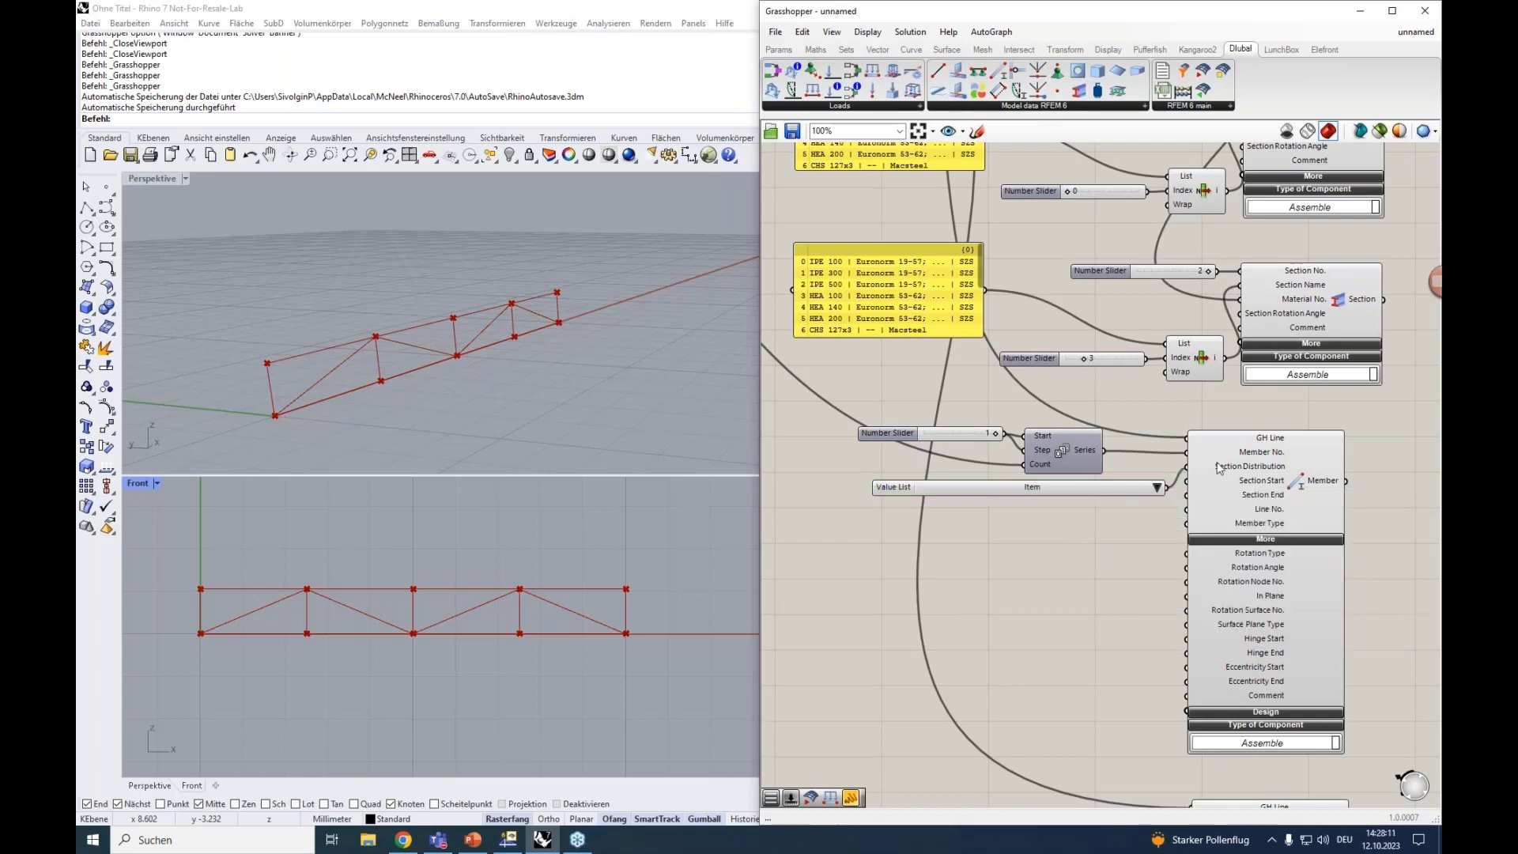
mouse_move(1229, 469)
click(1157, 487)
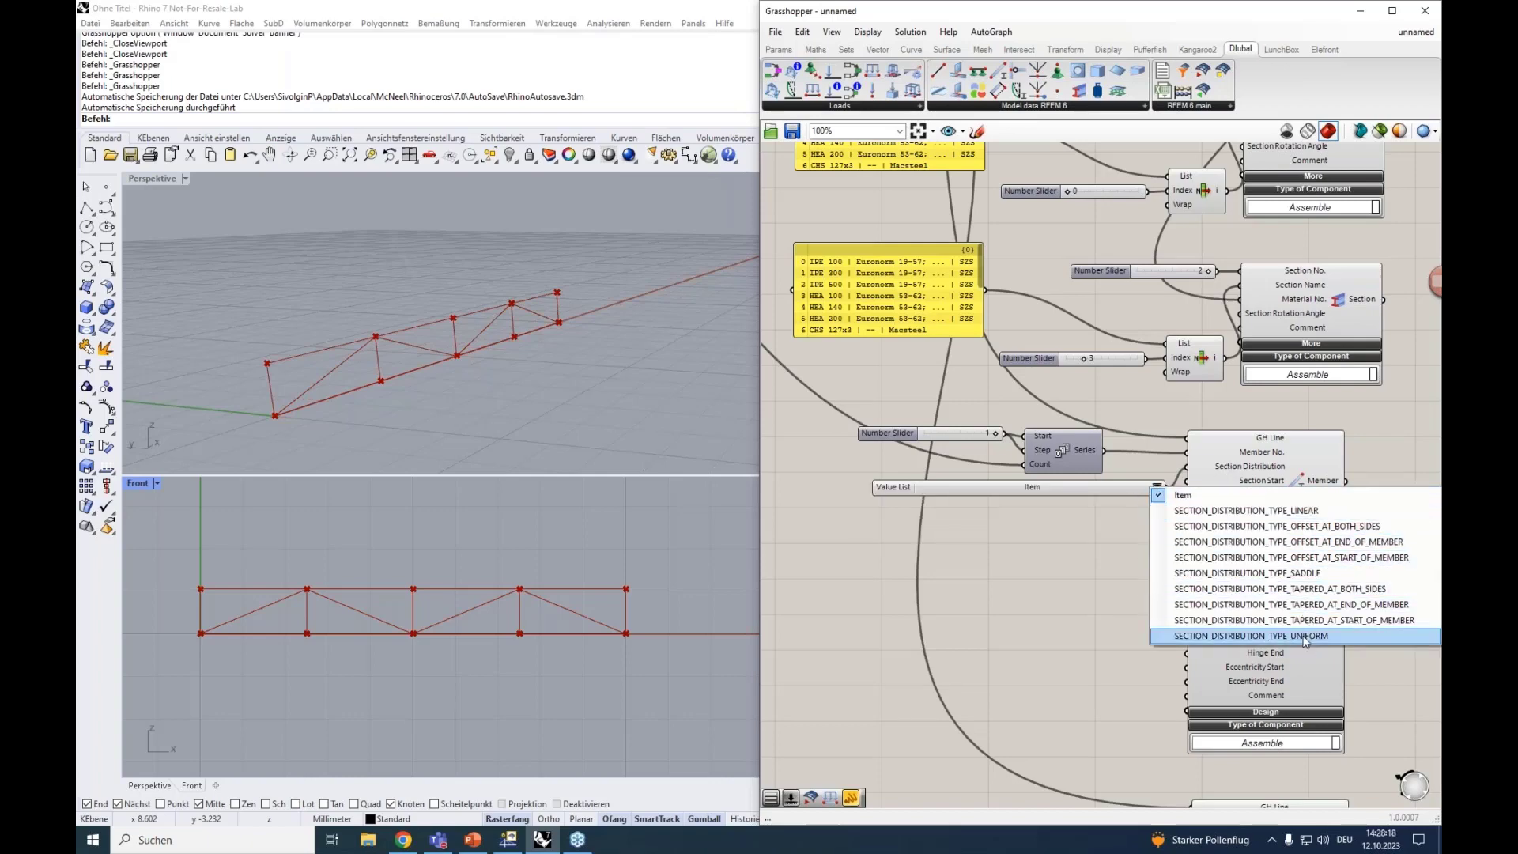
click(963, 488)
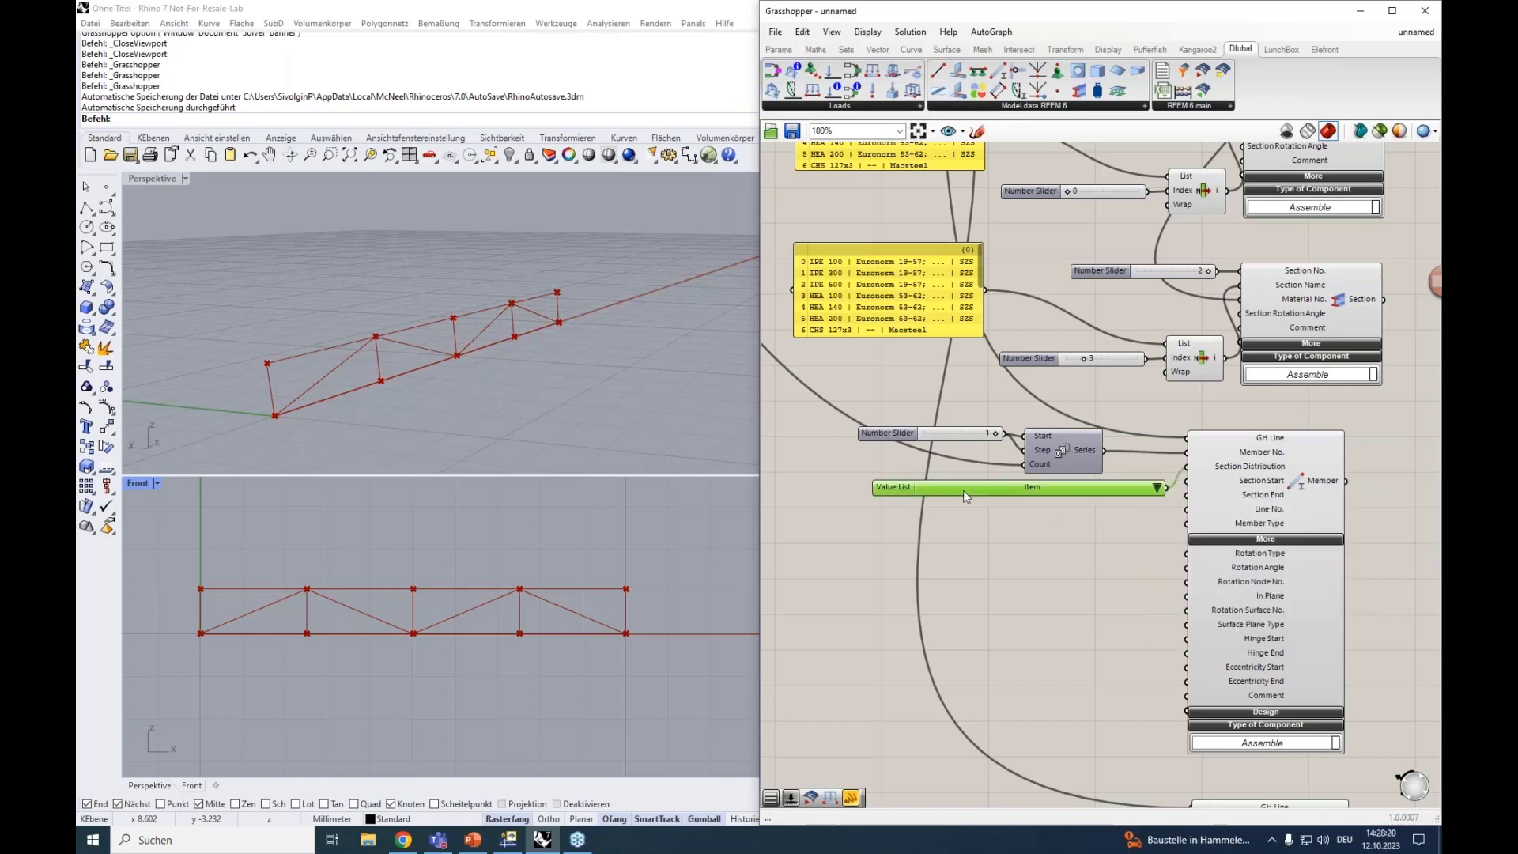
Step: Delete the Value List connected to the upper Member's Section Distribution input
key(Delete)
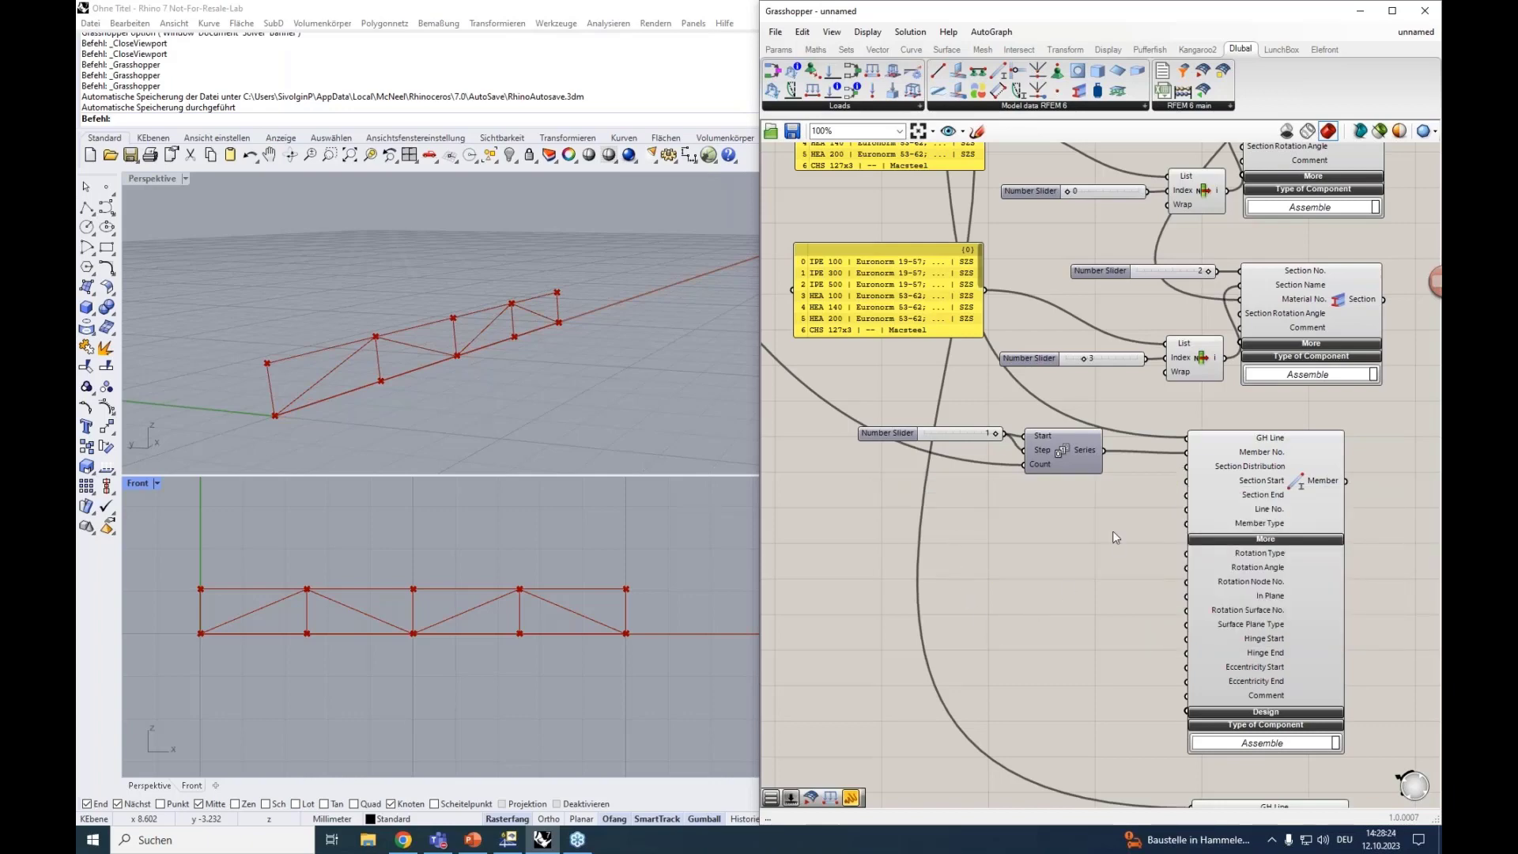
scroll(1112, 529, up, 2)
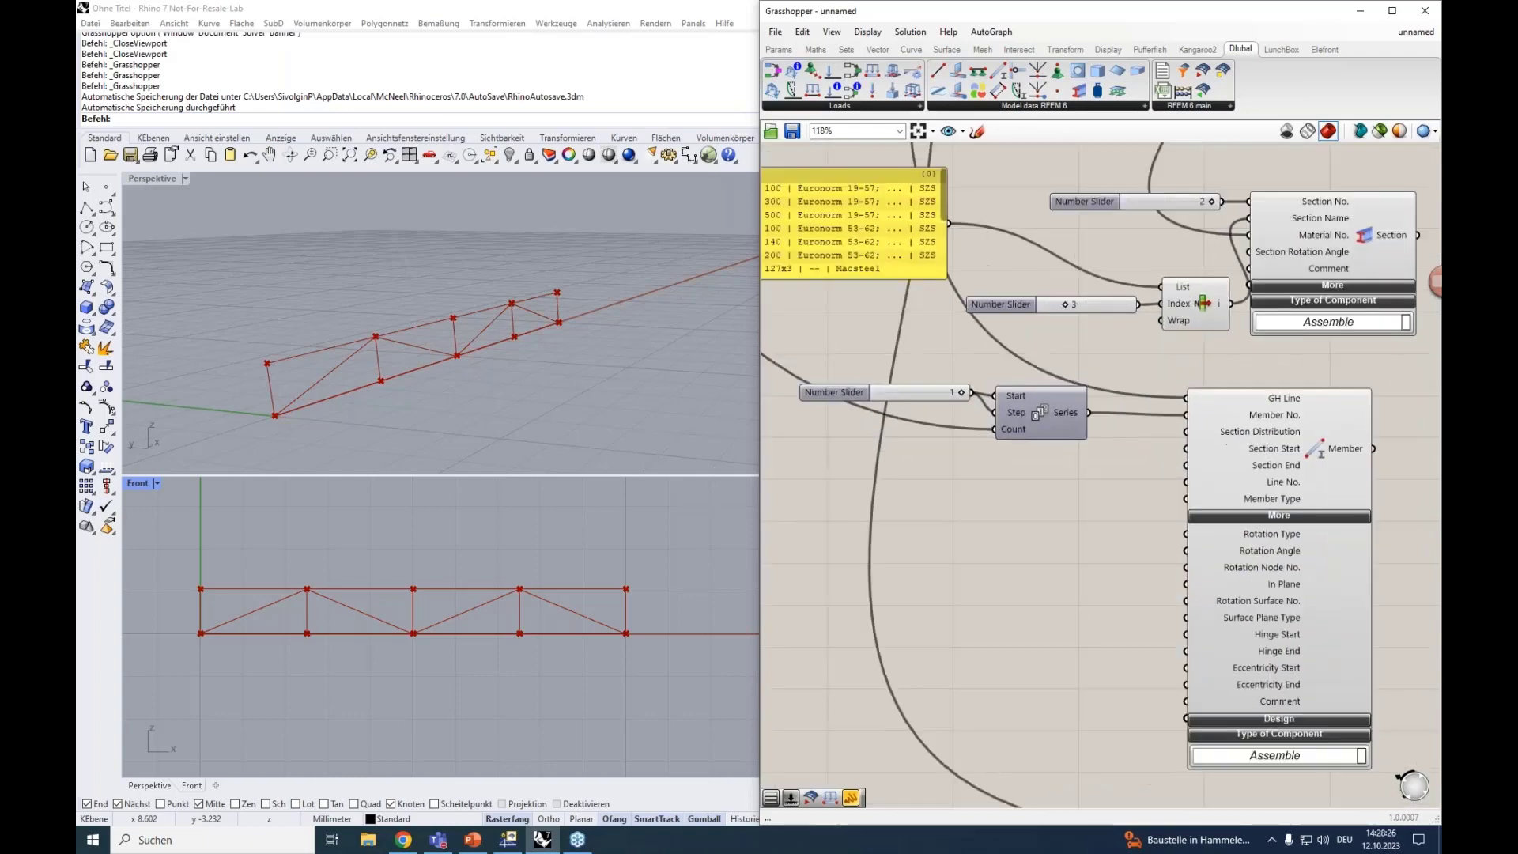
scroll(1093, 512, up, 2)
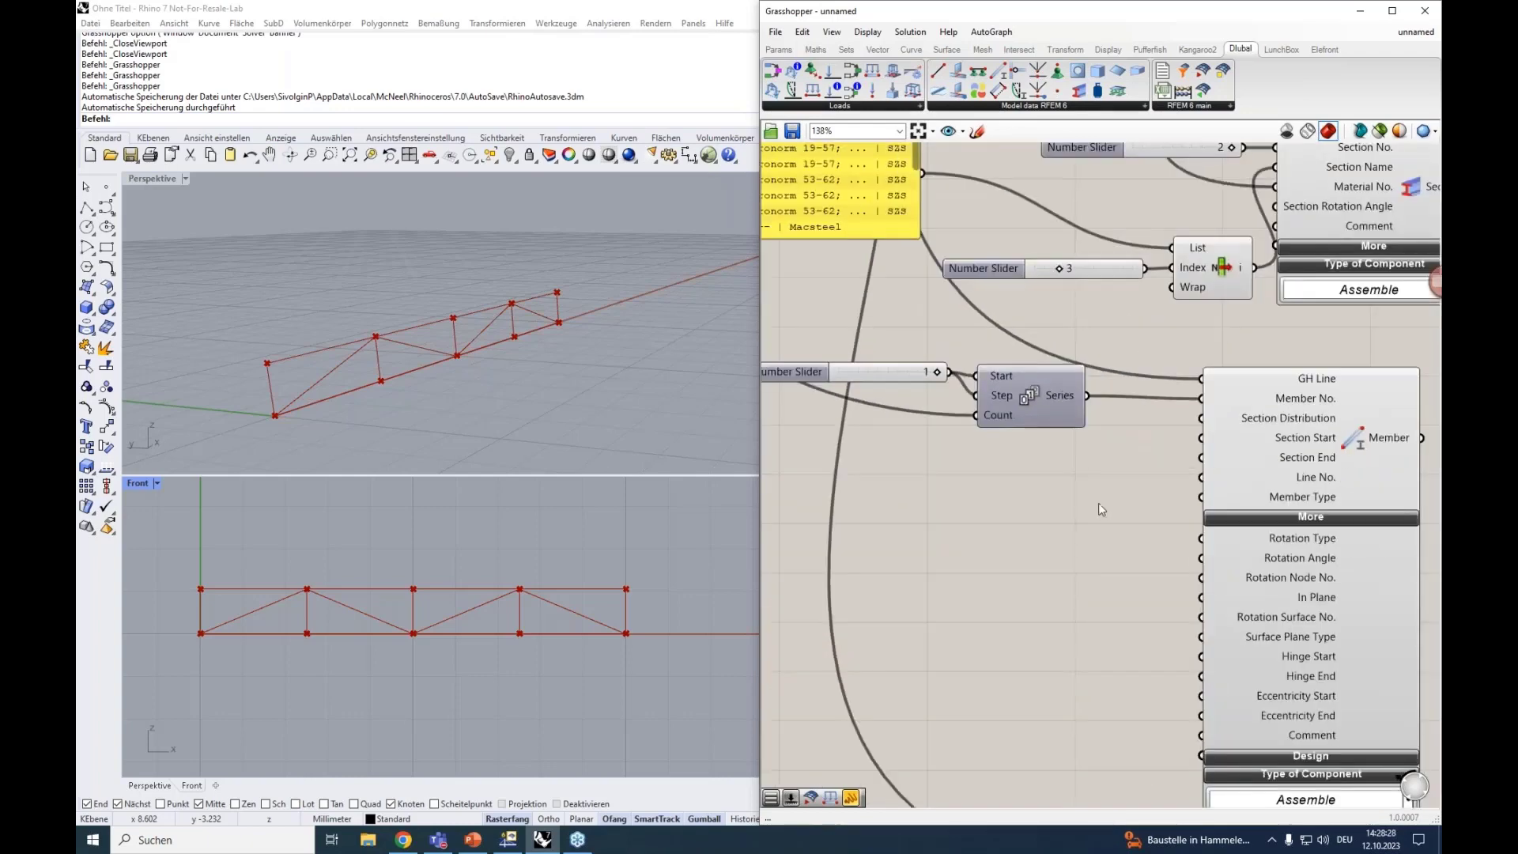
right_drag(1098, 504, 1085, 505)
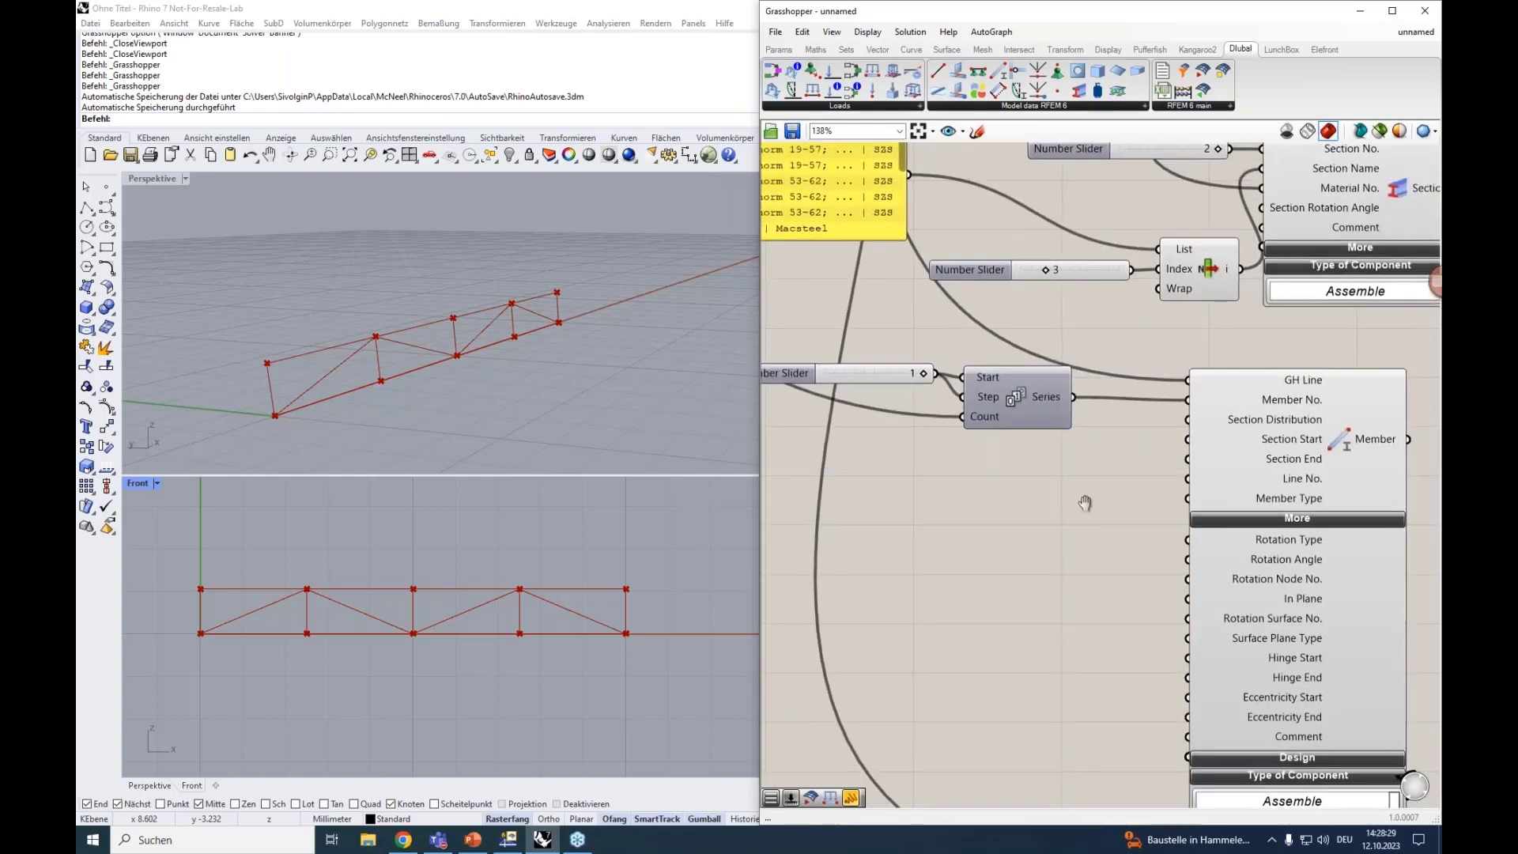
Step: Switch to RFEM 6 and compare the New Member dialog's distribution and rotation types with the Member component's inputs
double_click(1285, 426)
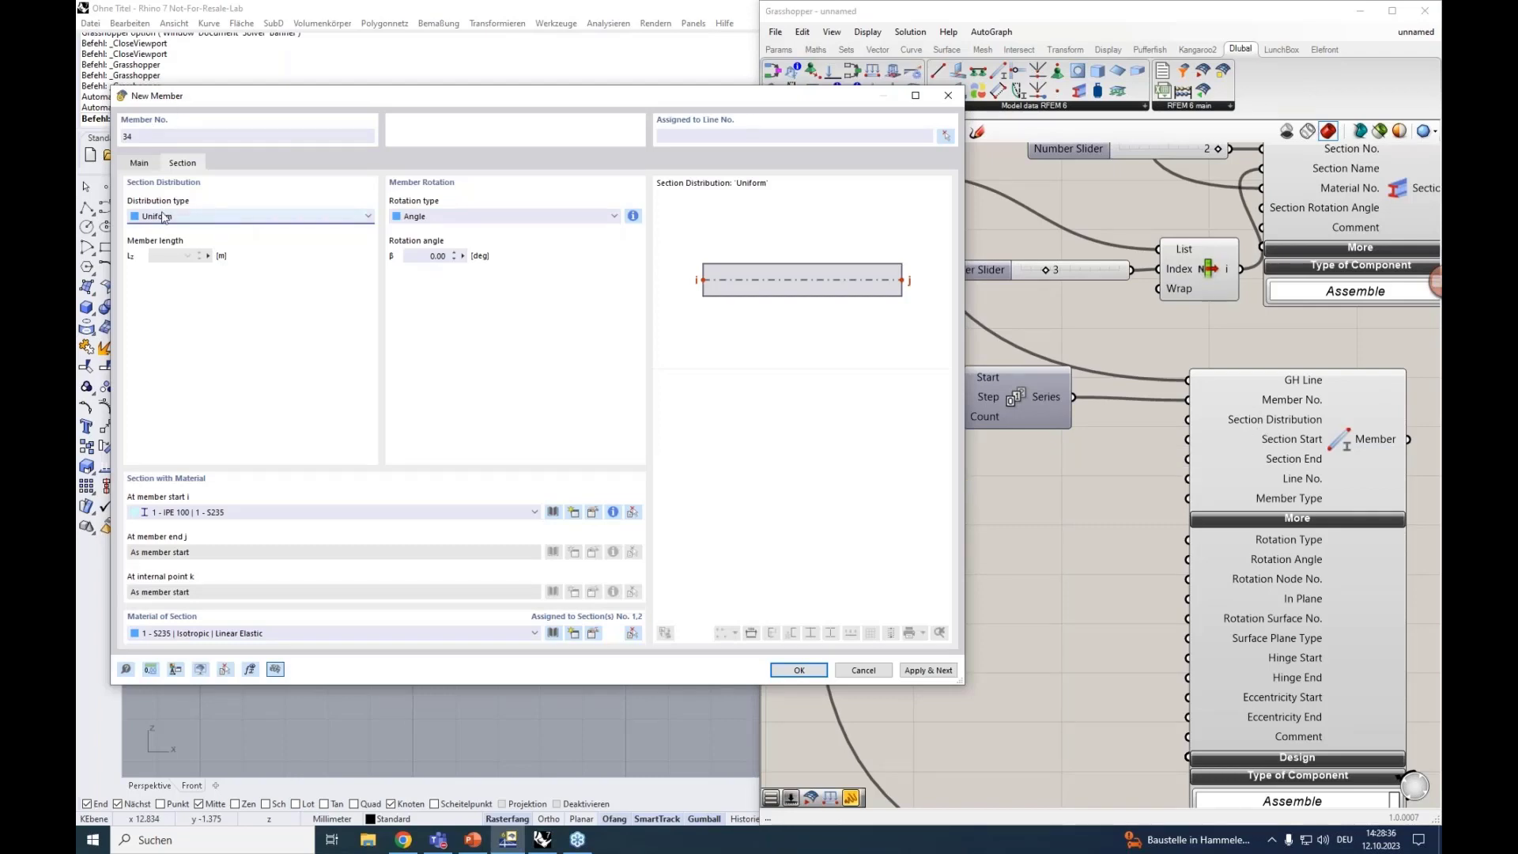
click(219, 218)
click(210, 220)
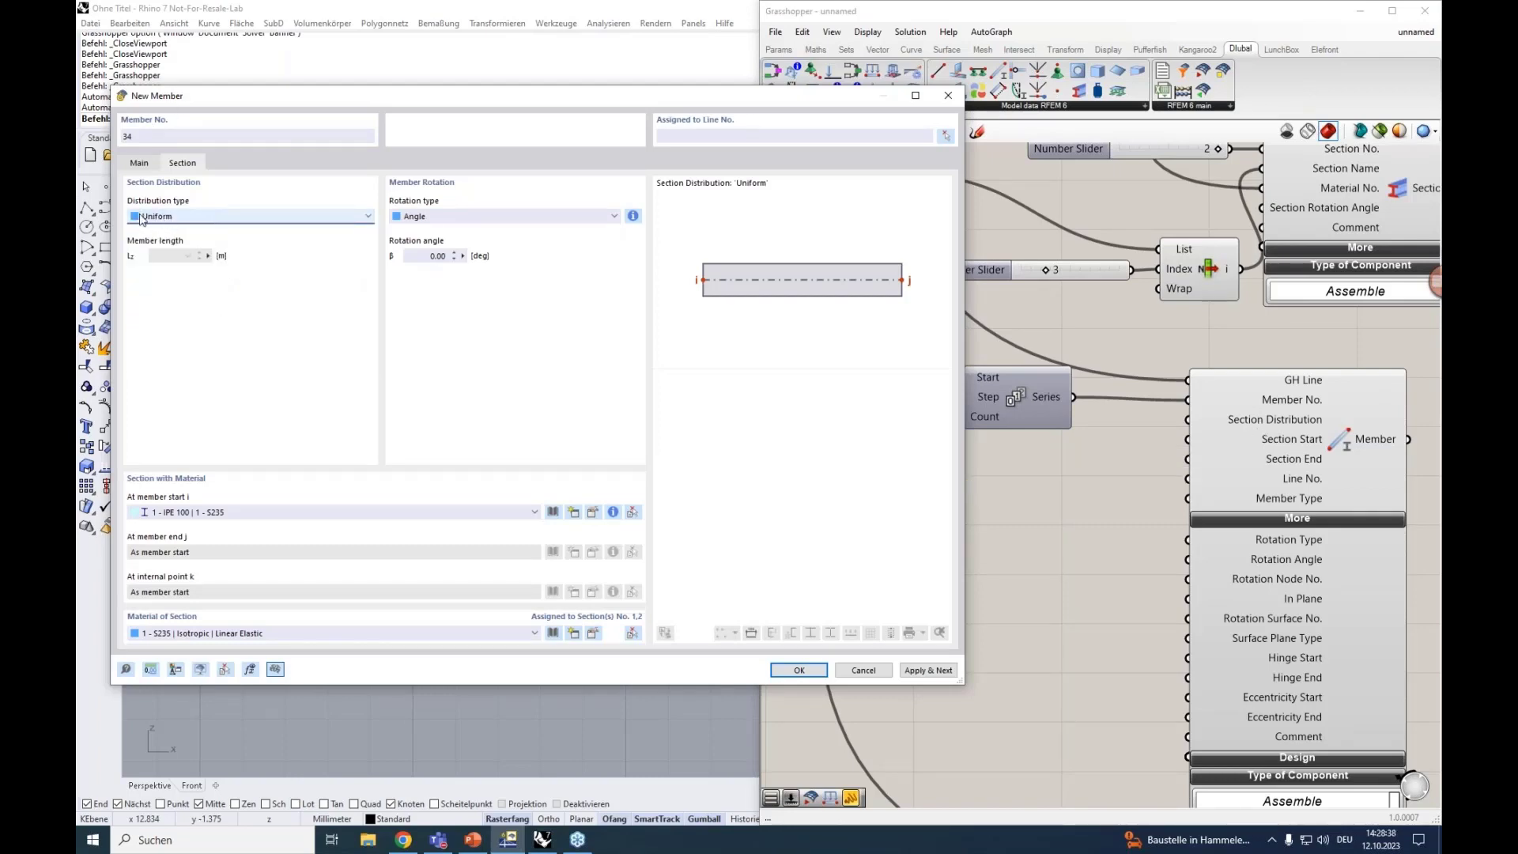
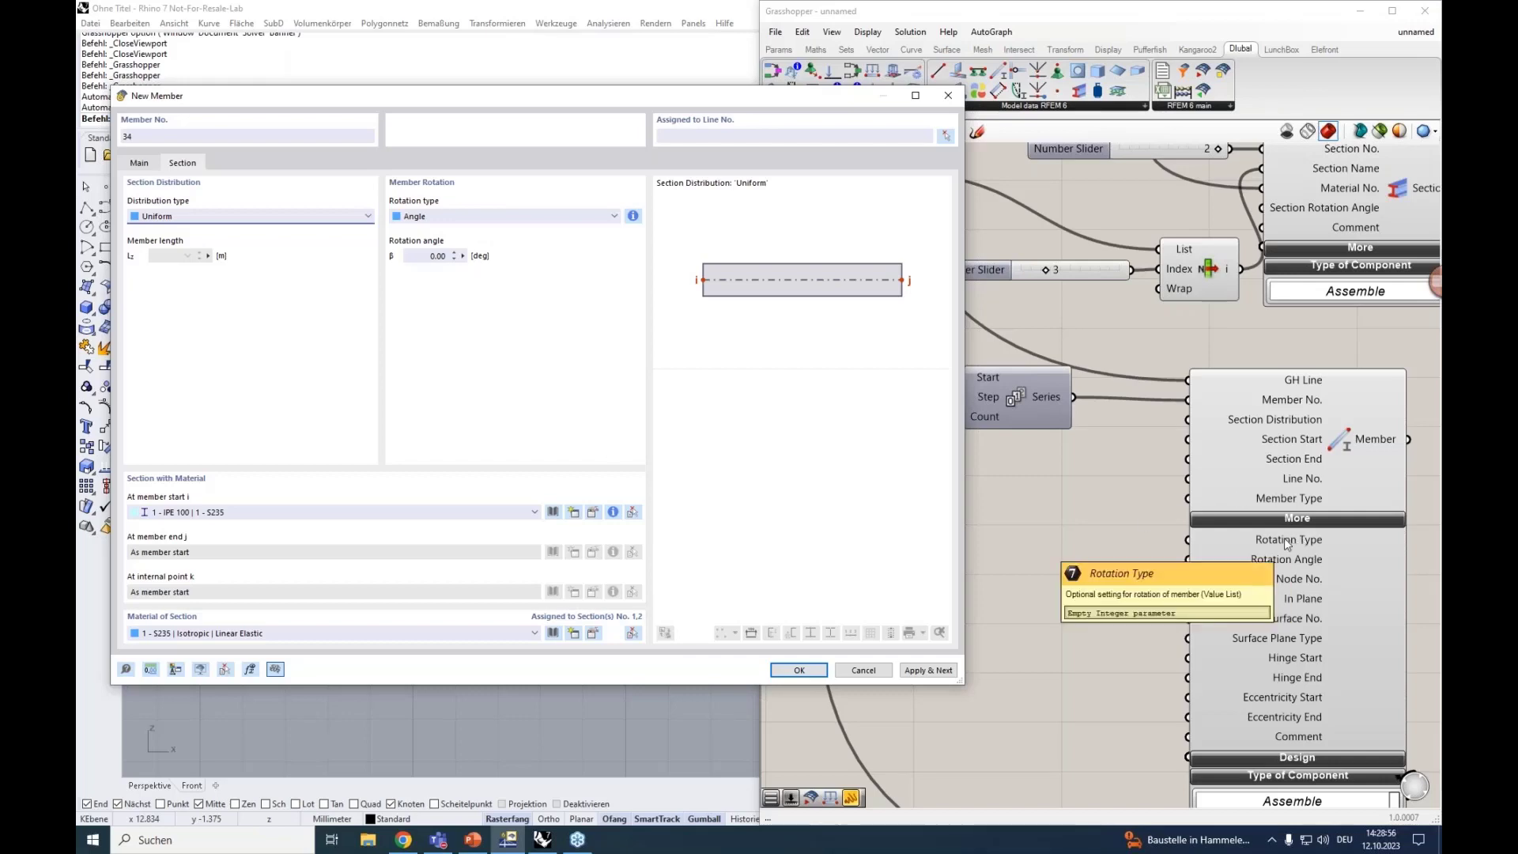
click(138, 164)
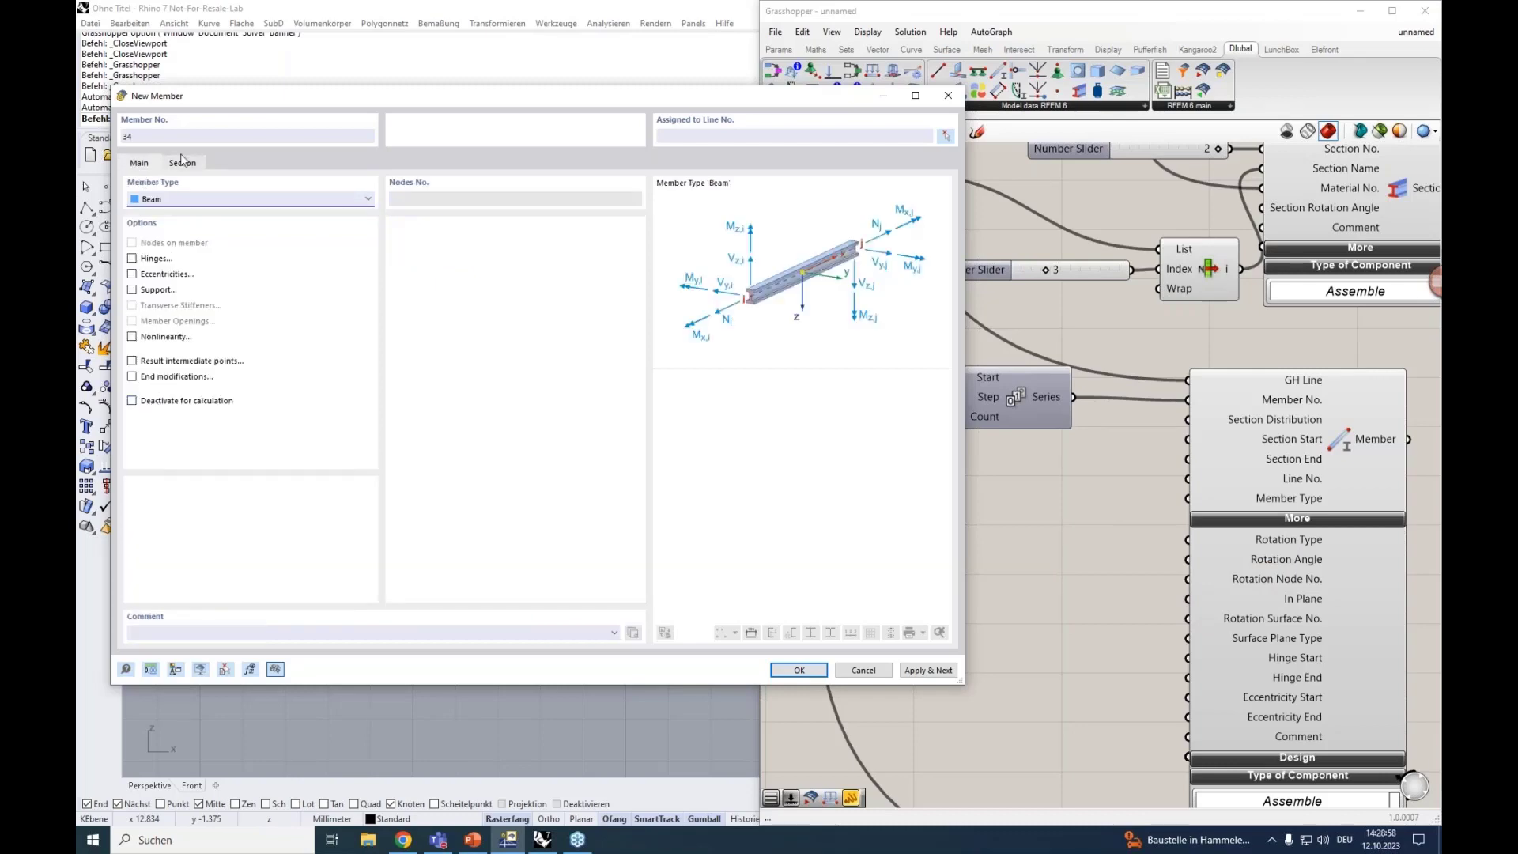
click(183, 162)
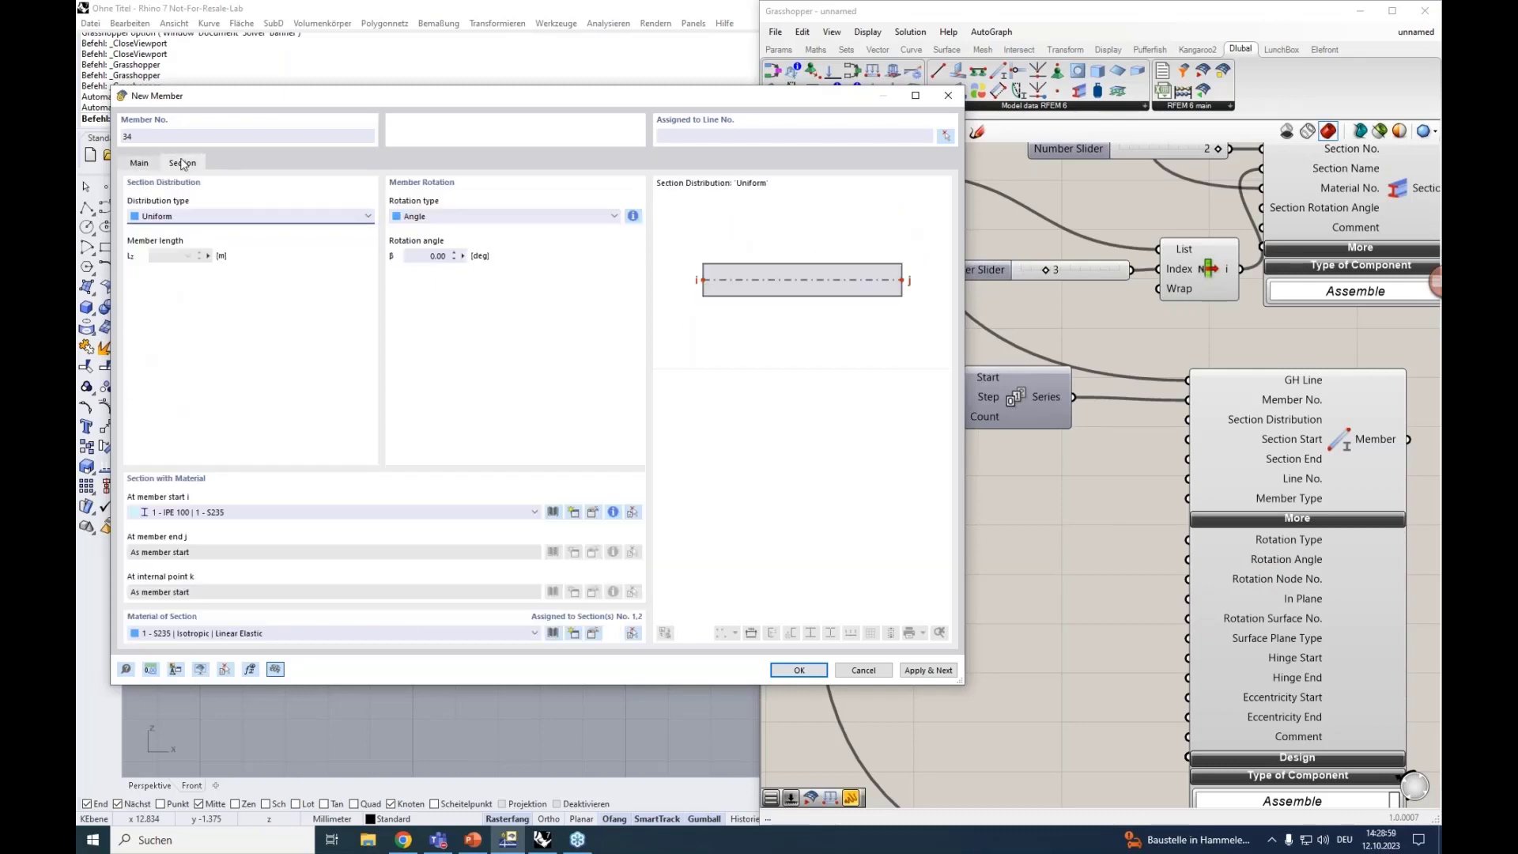
click(428, 216)
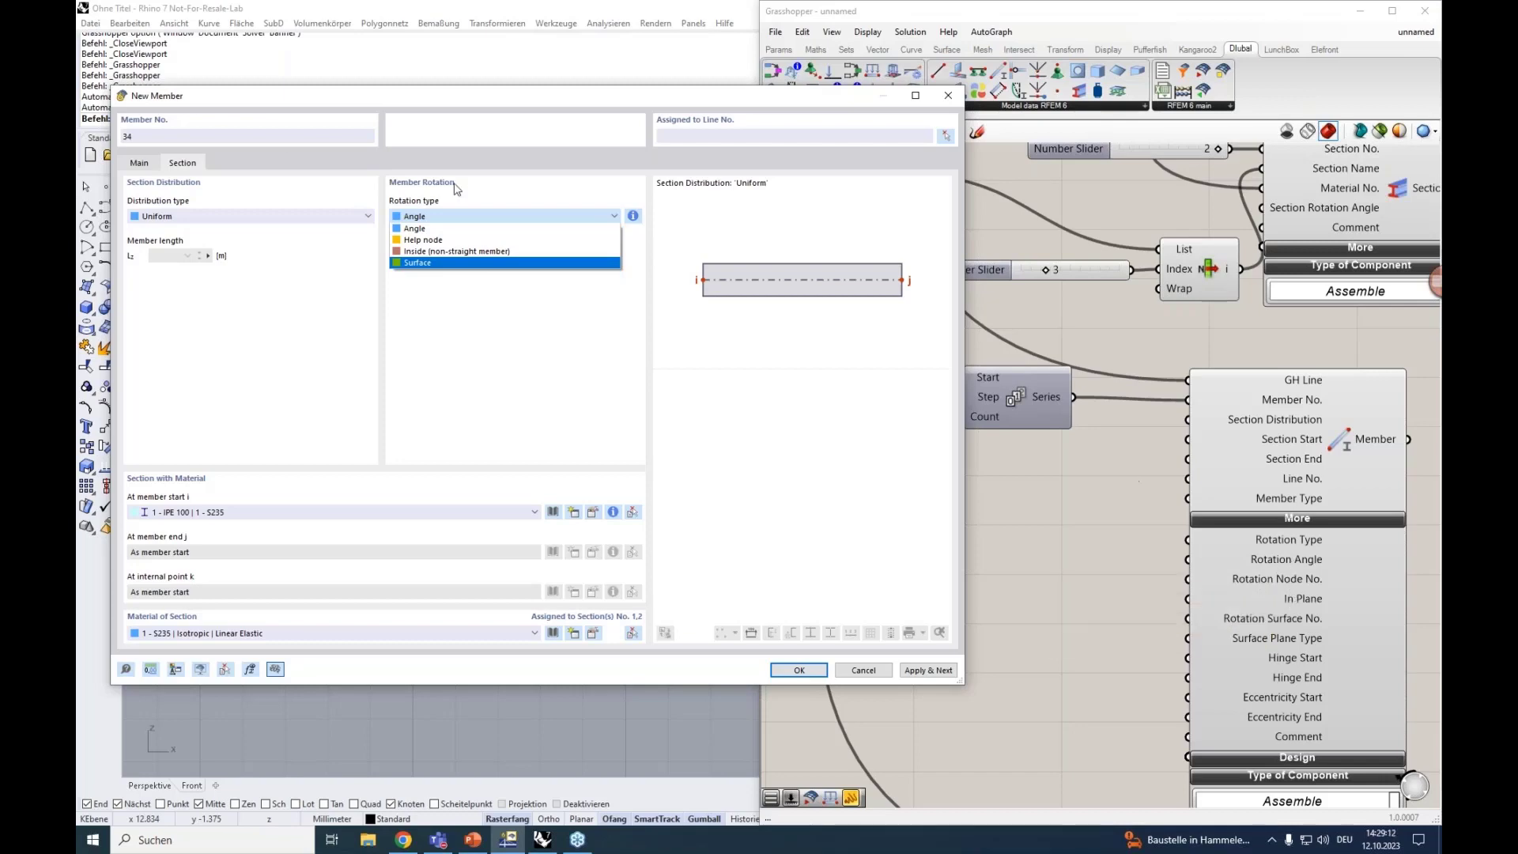
Step: Preview the Hinges and Eccentricities options in the New Member dialog, close it without creating a member, and return to Grasshopper
click(137, 163)
click(157, 260)
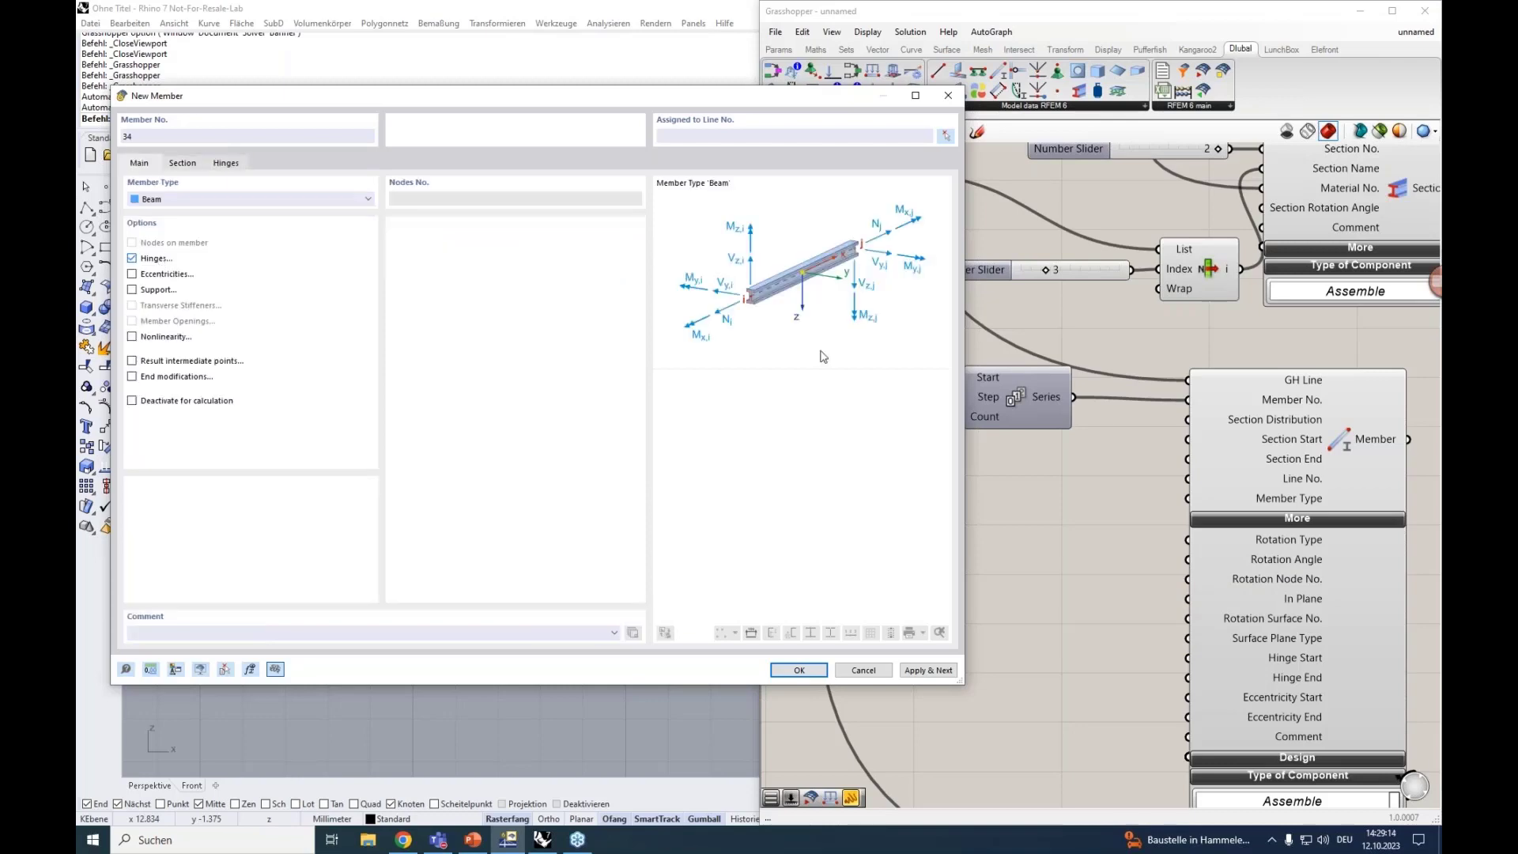
click(132, 273)
click(225, 163)
click(139, 163)
click(947, 97)
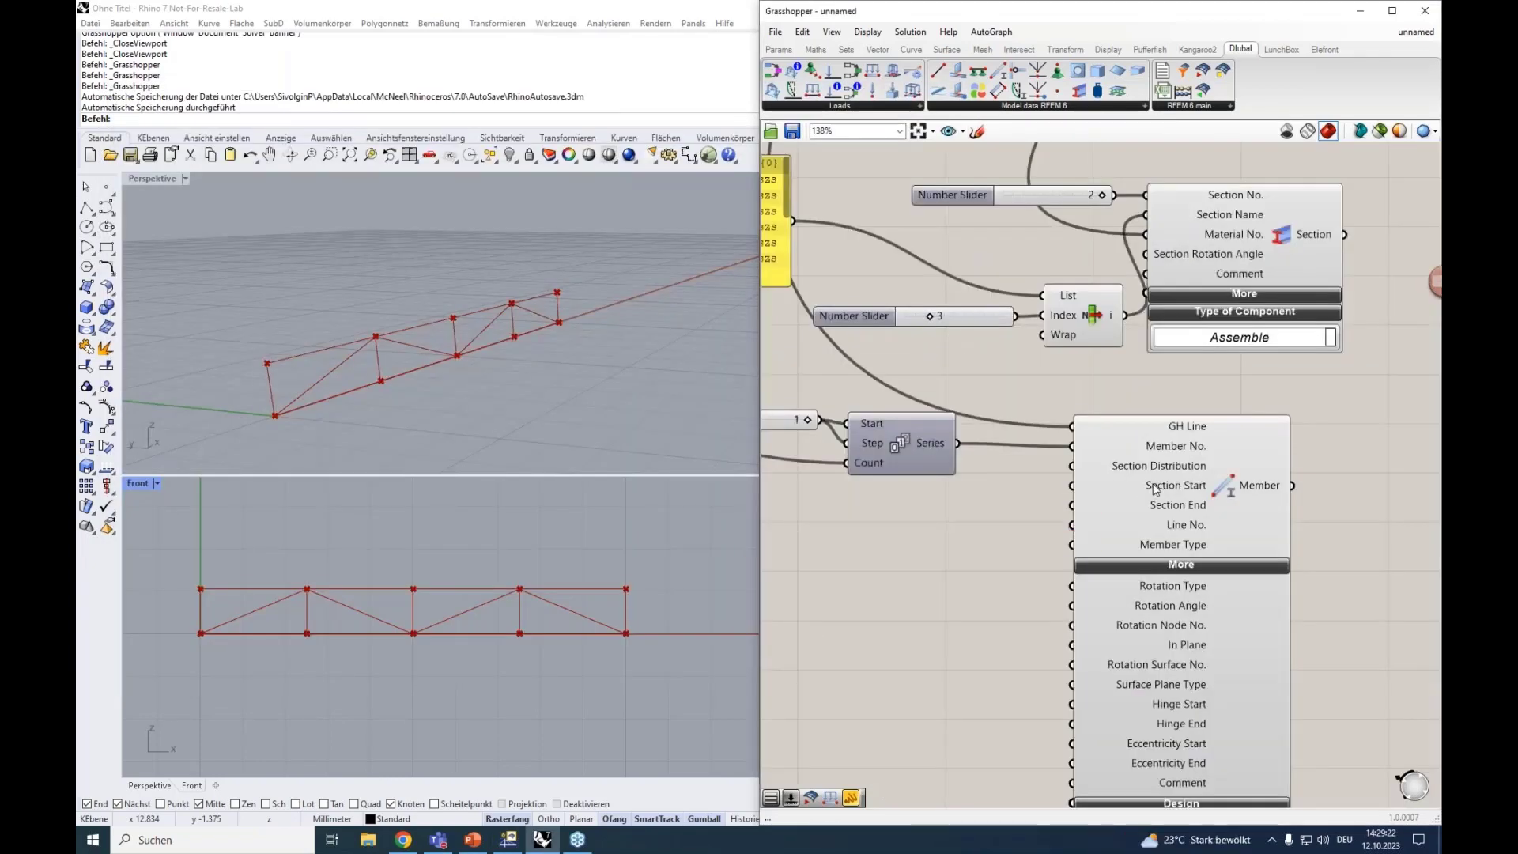
Step: Connect the Section component numbered 1 to the upper Member's Section Start input
scroll(1154, 492, down, 1)
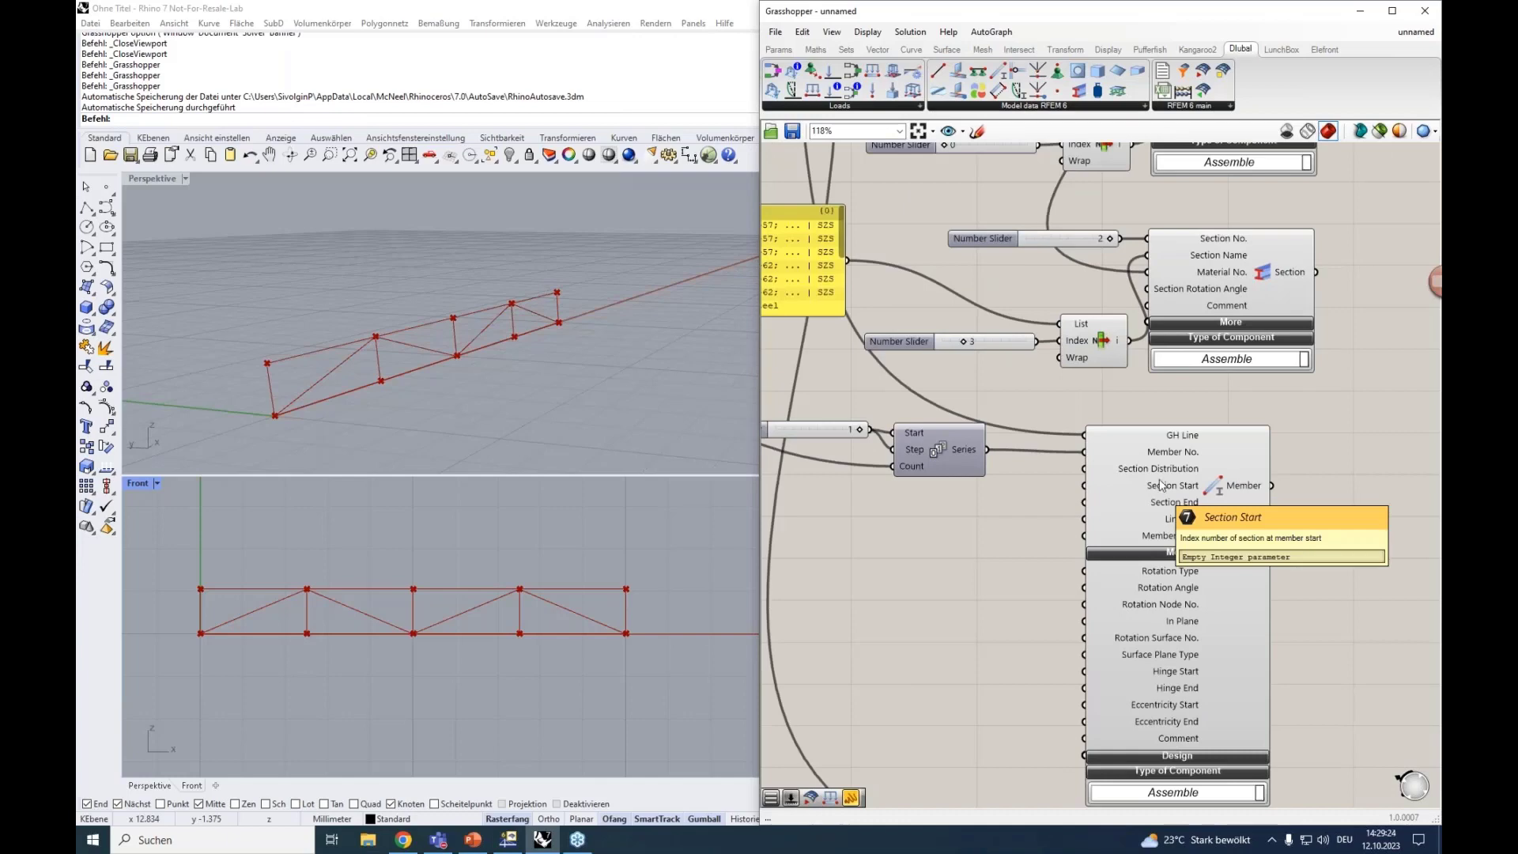
scroll(1156, 489, down, 3)
scroll(1199, 259, up, 2)
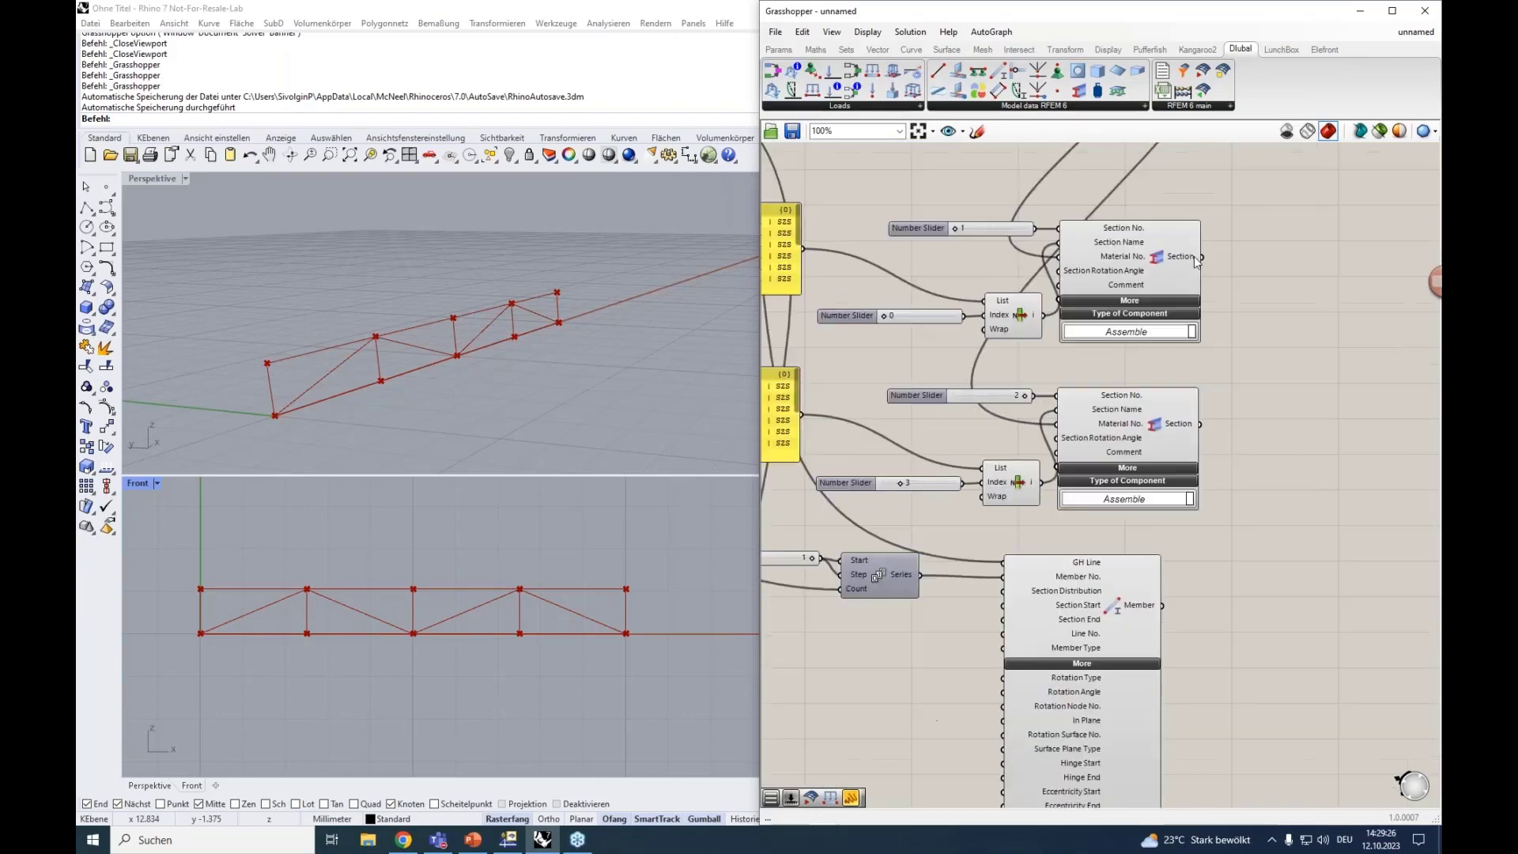
click(1194, 256)
drag(1202, 256, 996, 604)
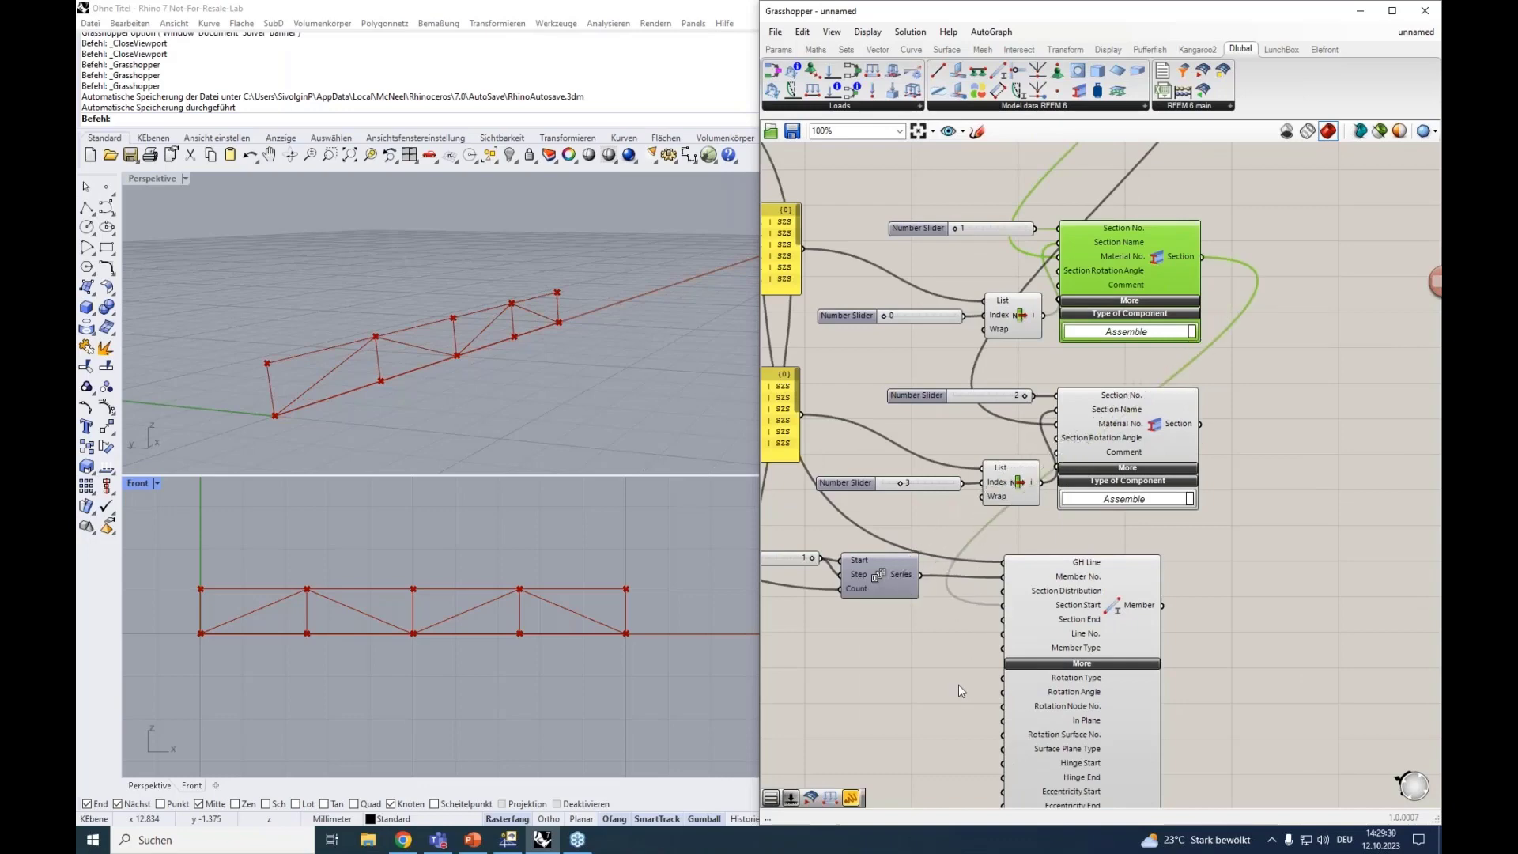
right_drag(943, 675, 1072, 486)
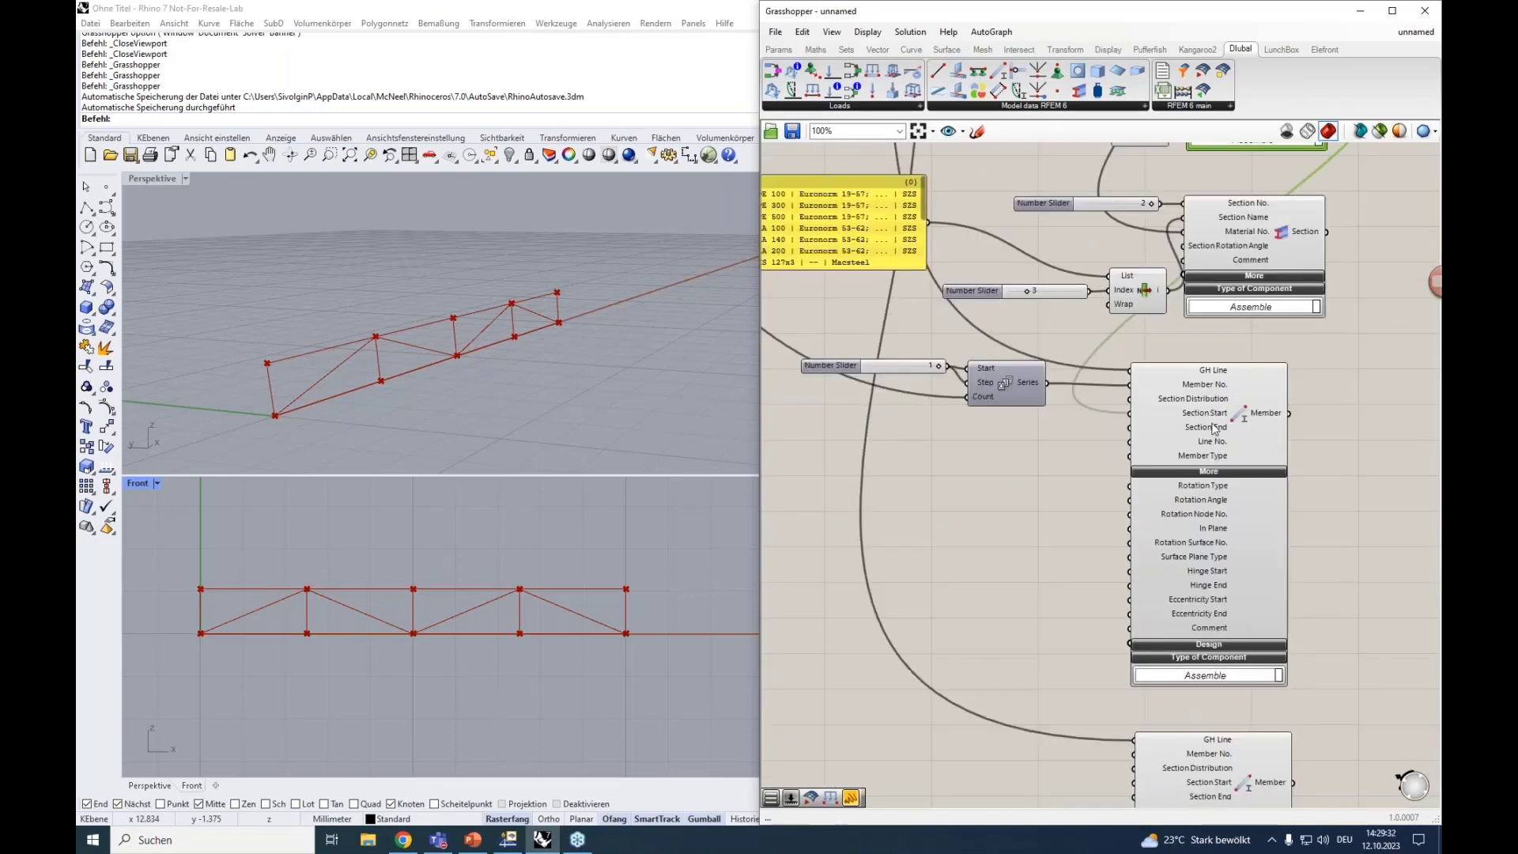
Step: Collapse the upper Member's additional inputs and move the lower Member up directly beneath it
click(1216, 431)
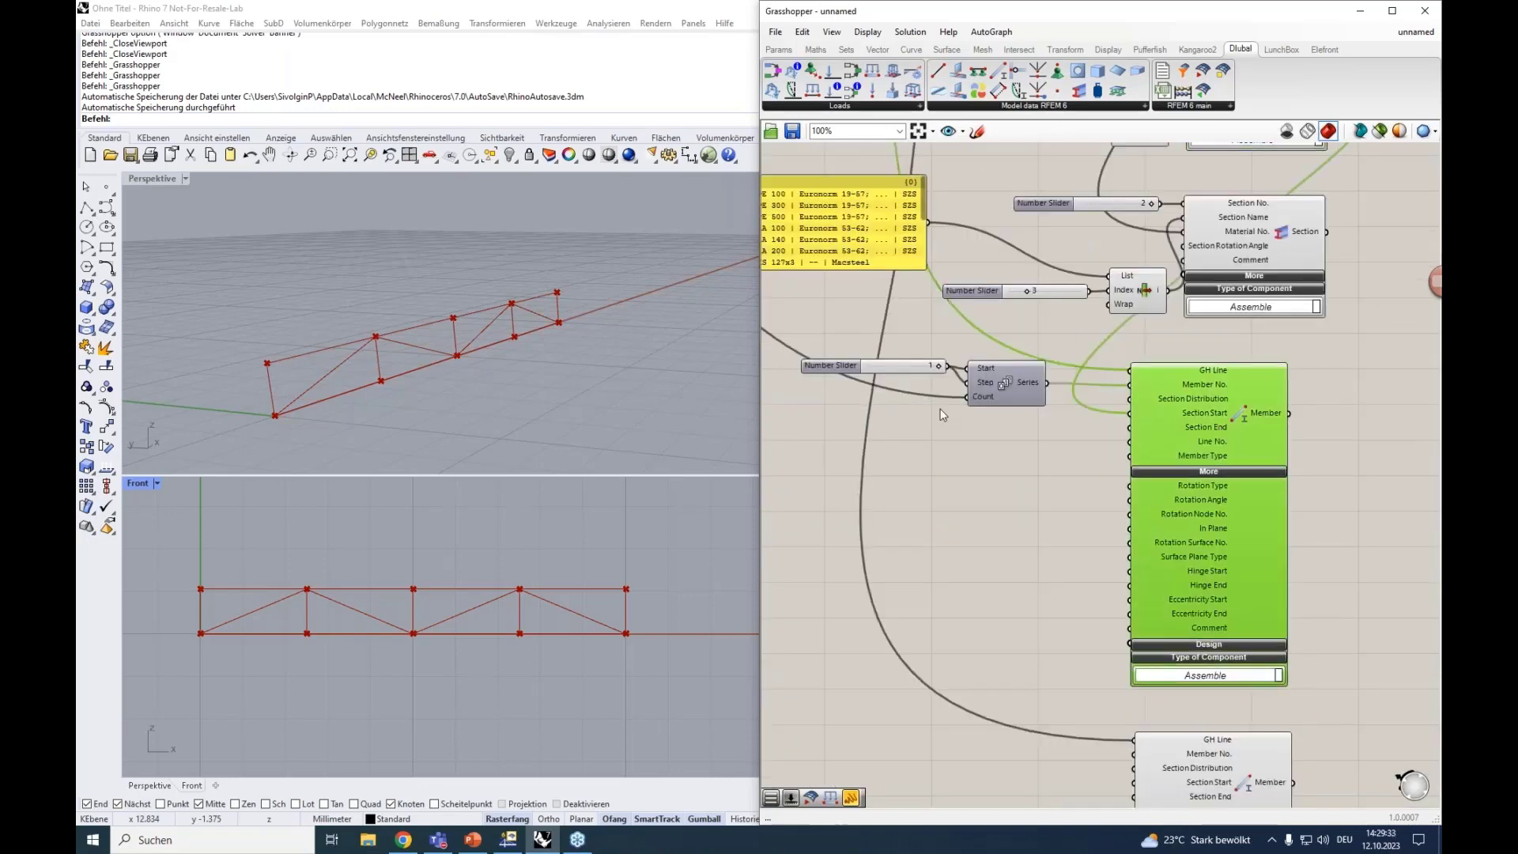
click(1238, 471)
right_drag(1052, 496, 1078, 445)
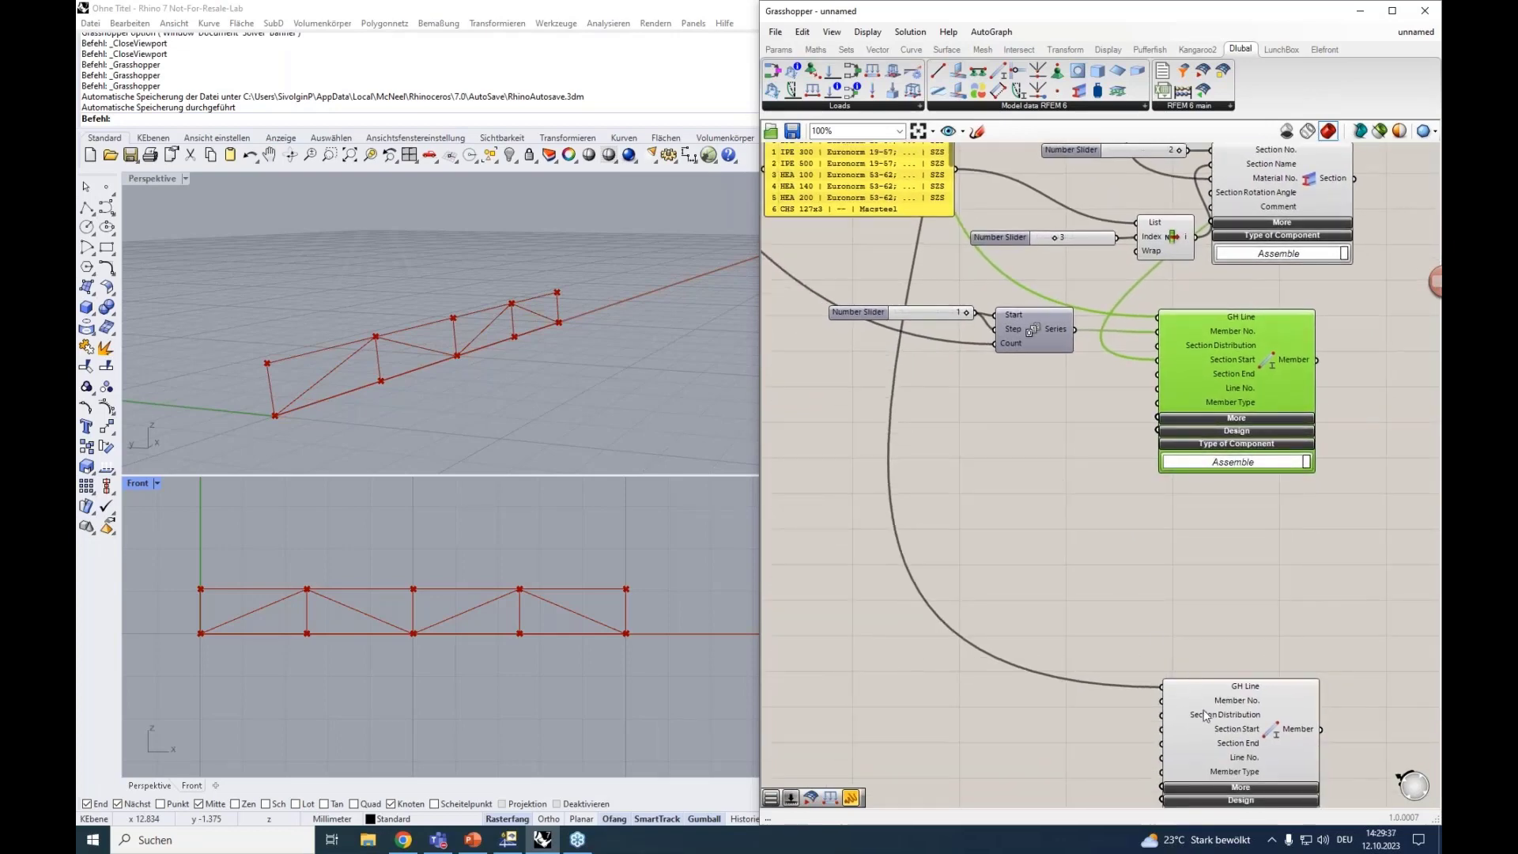
drag(1217, 731, 1234, 553)
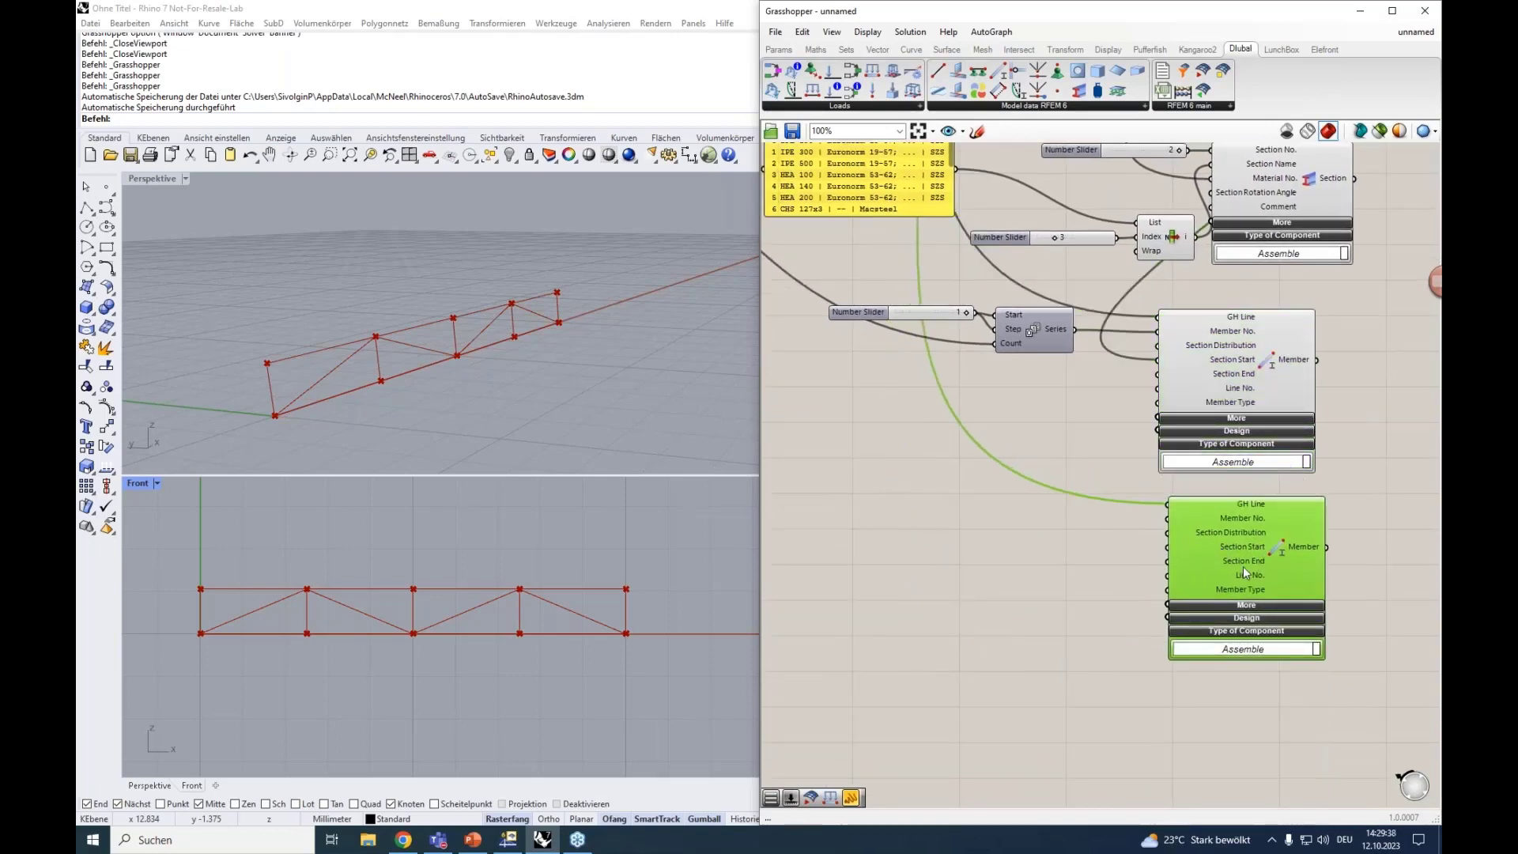
Step: Connect the Section component numbered 1 to the lower Member's Section Start input
mouse_move(1200, 501)
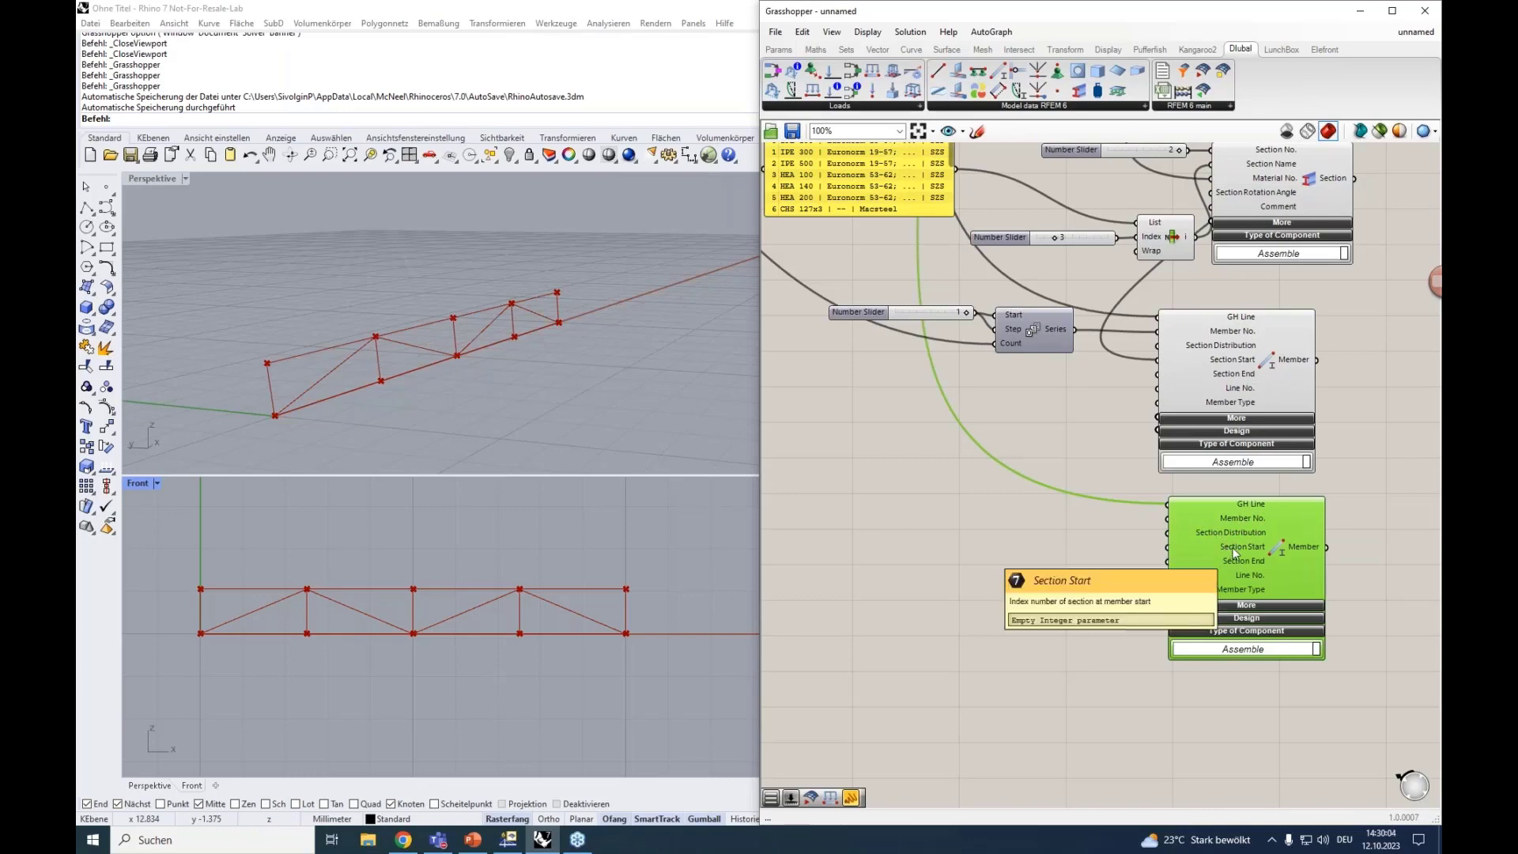
scroll(1355, 388, down, 3)
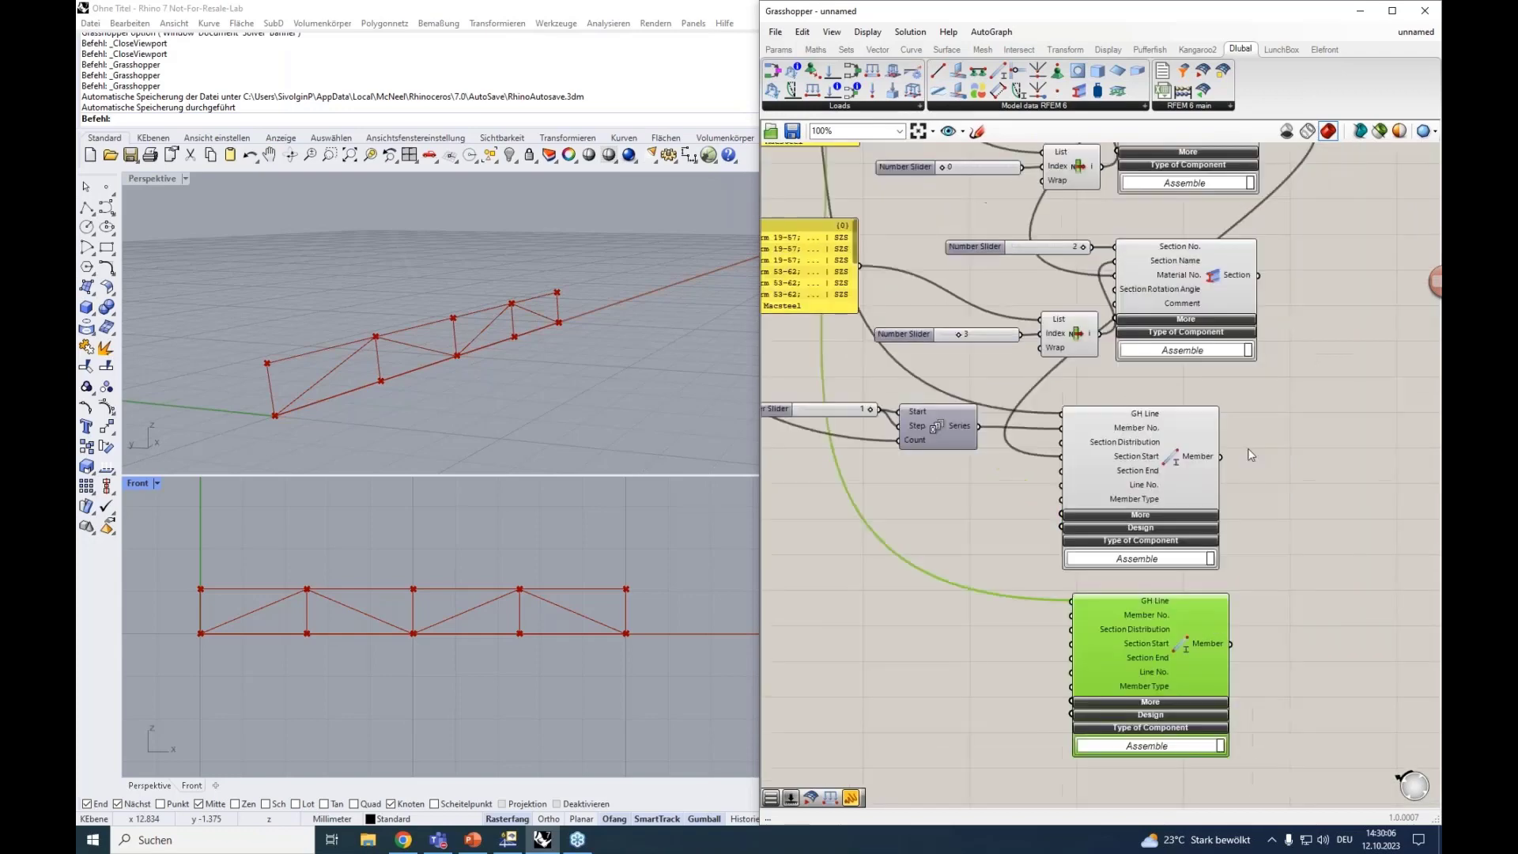
drag(1262, 213, 1121, 589)
right_drag(1050, 630, 1061, 530)
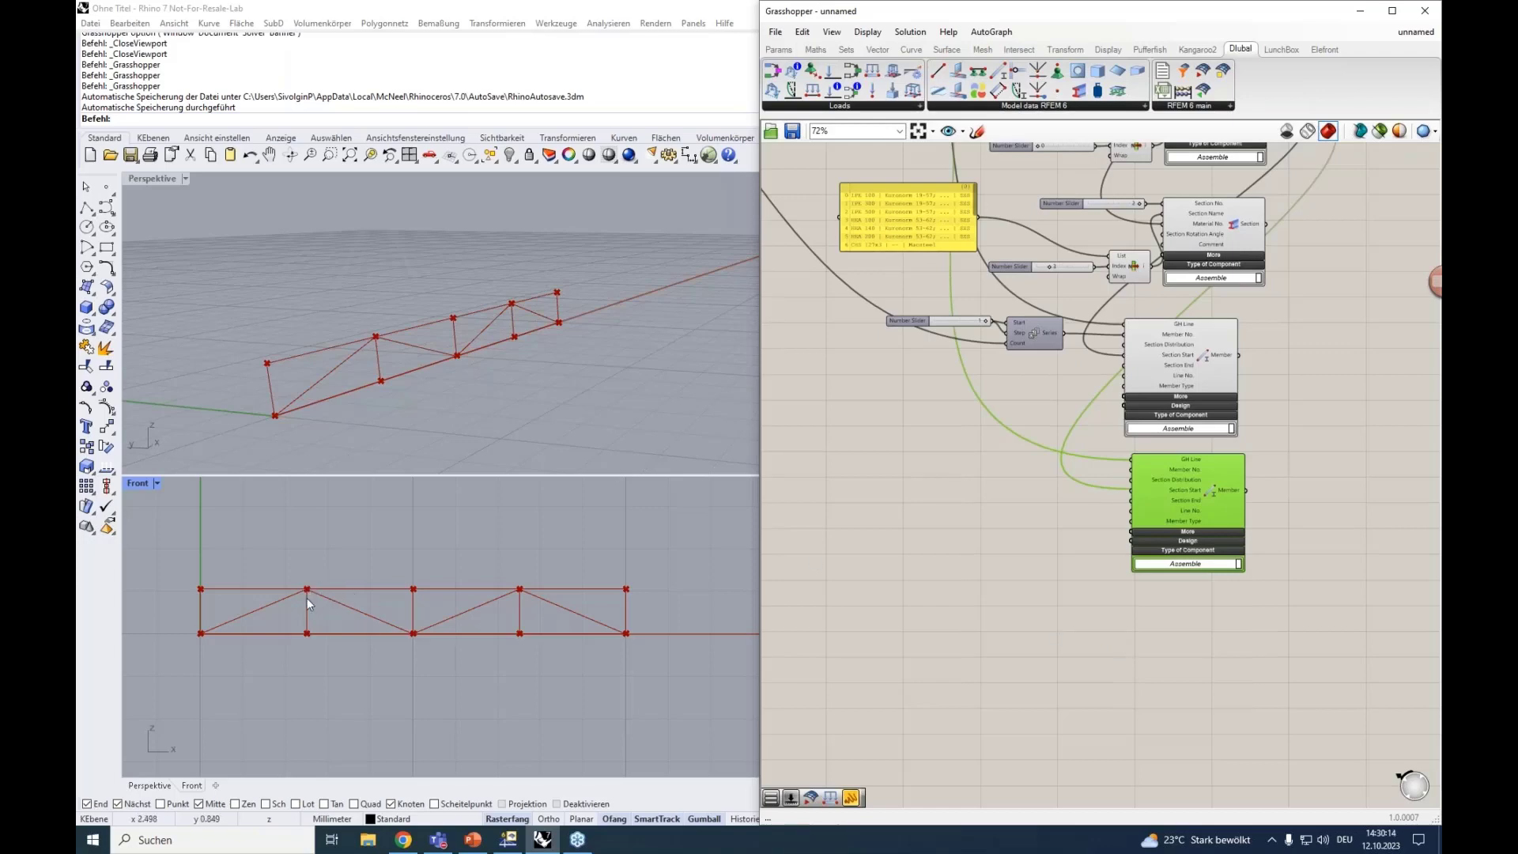
Step: Add a third Member component and align it beneath the two existing ones
double_click(1143, 643)
text(memb)
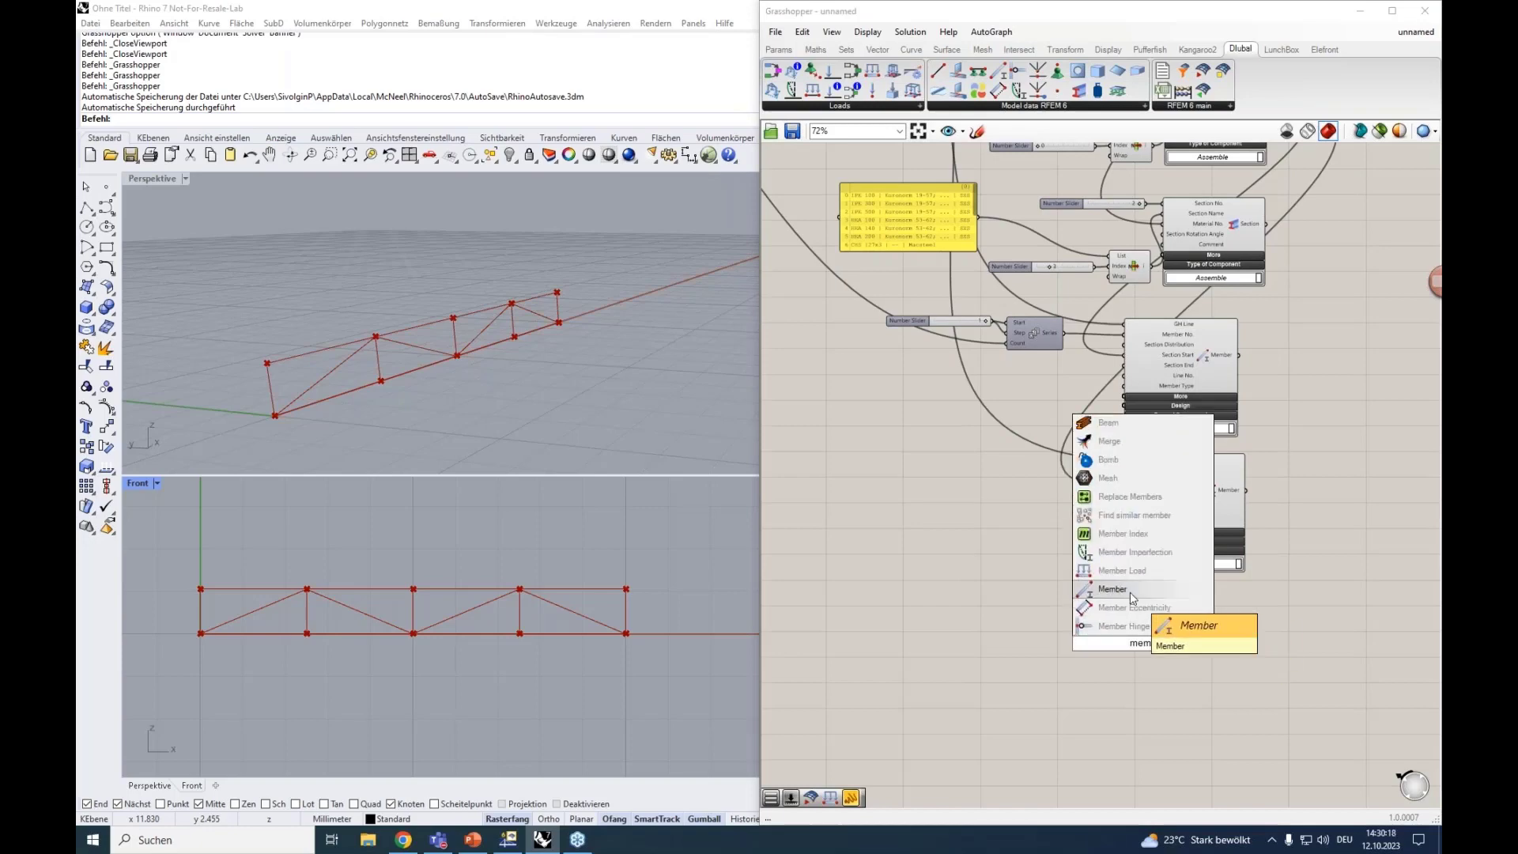
click(1129, 592)
drag(1155, 624, 1196, 630)
Step: Connect the curve parameter holding the brace lines to the third Member's GH Line input
right_drag(996, 585, 1211, 734)
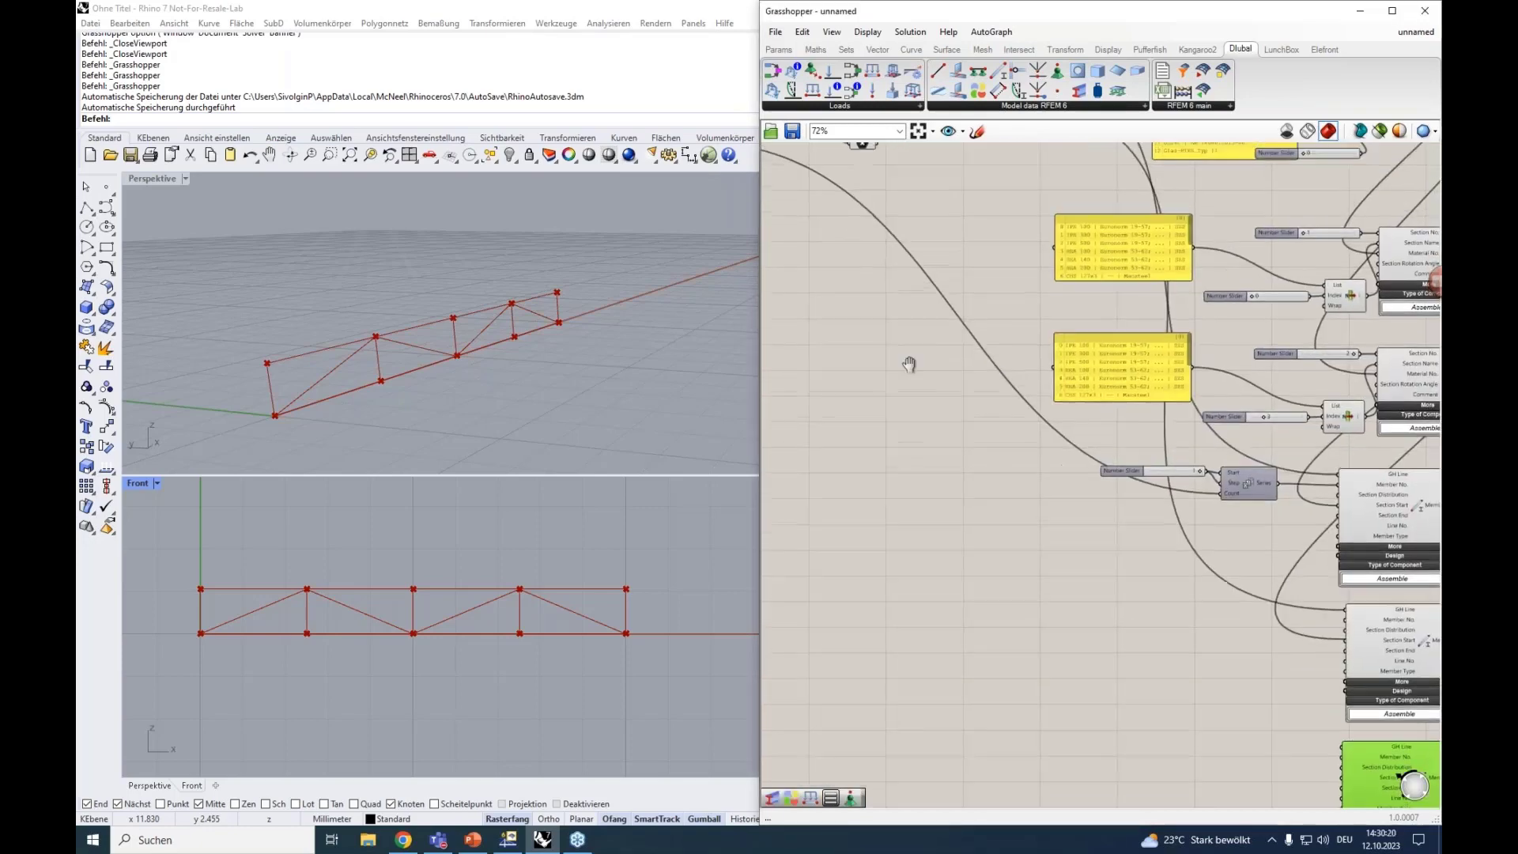
right_drag(908, 363, 949, 529)
click(911, 253)
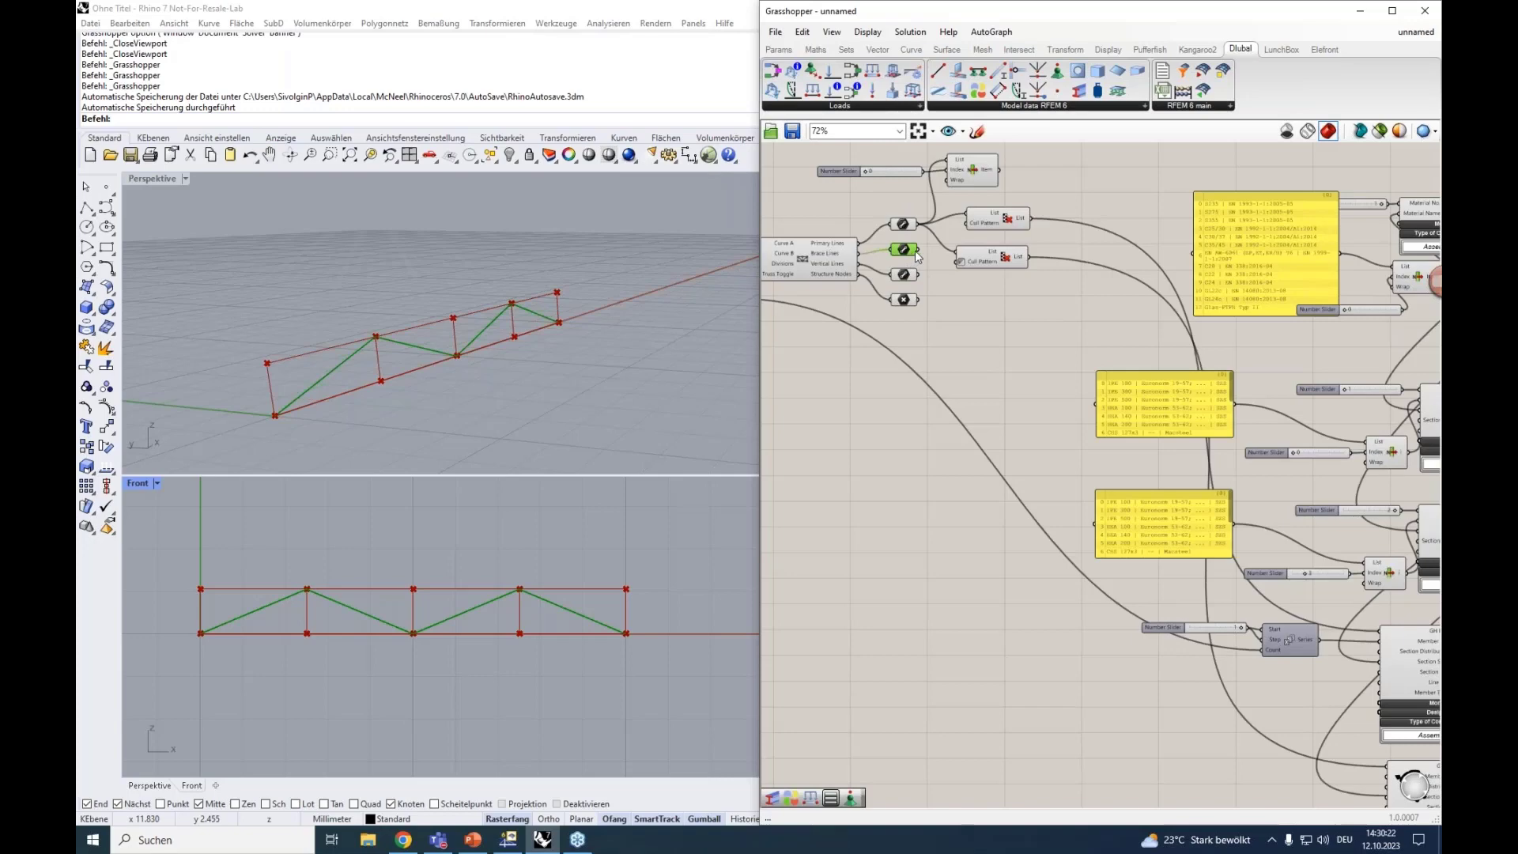
drag(917, 251, 1280, 744)
right_drag(888, 401, 1018, 586)
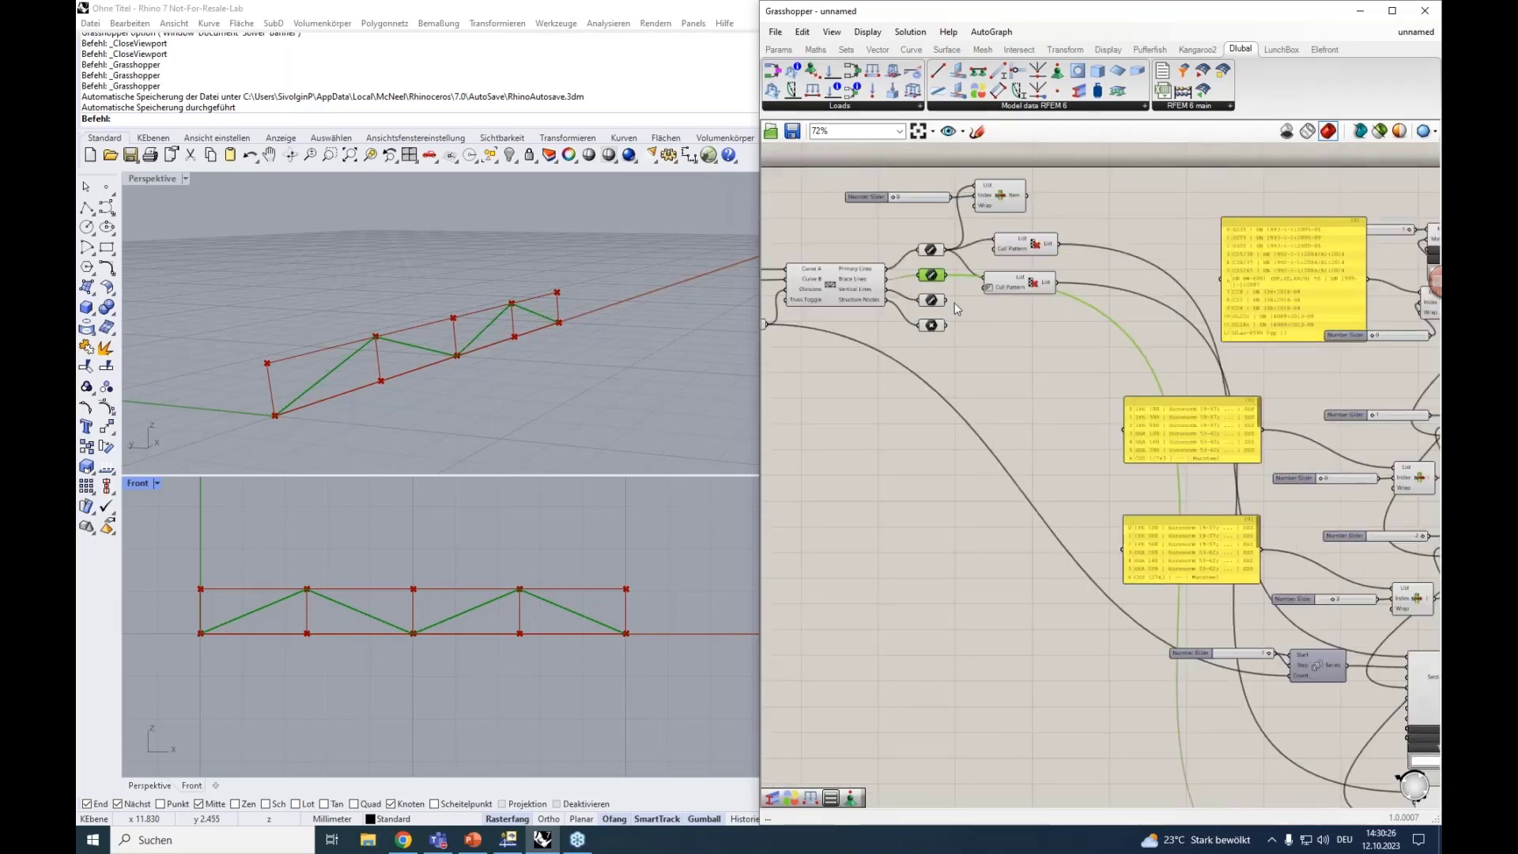
Step: Connect the vertical lines as well to the second Member's GH Line input and check the vertical and brace line connections
drag(965, 361, 1006, 745)
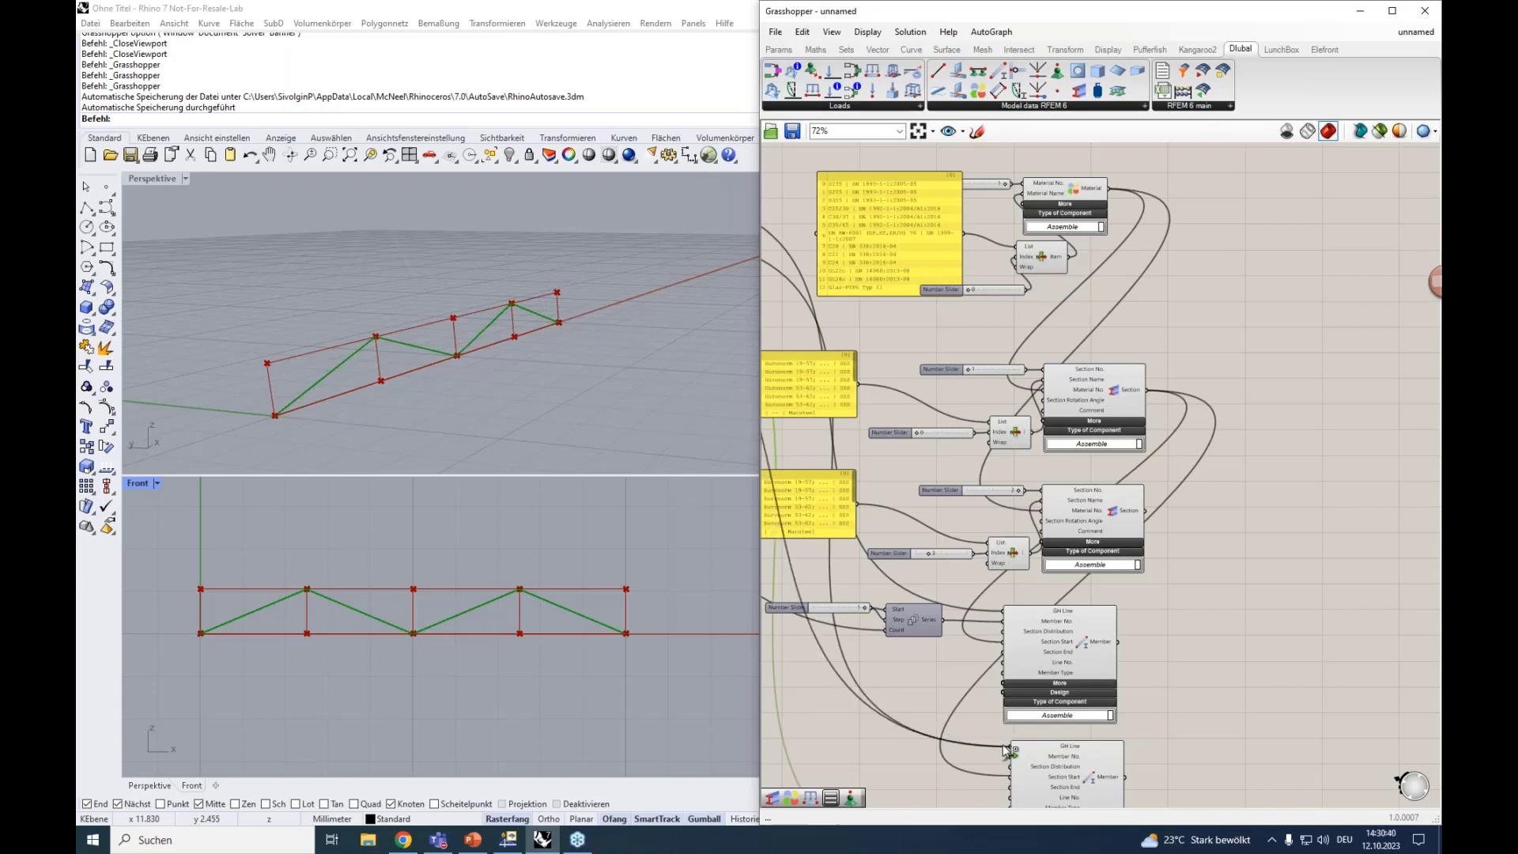
scroll(893, 704, down, 4)
right_drag(893, 704, 1246, 584)
scroll(1084, 341, up, 3)
scroll(1084, 346, up, 1)
click(1046, 400)
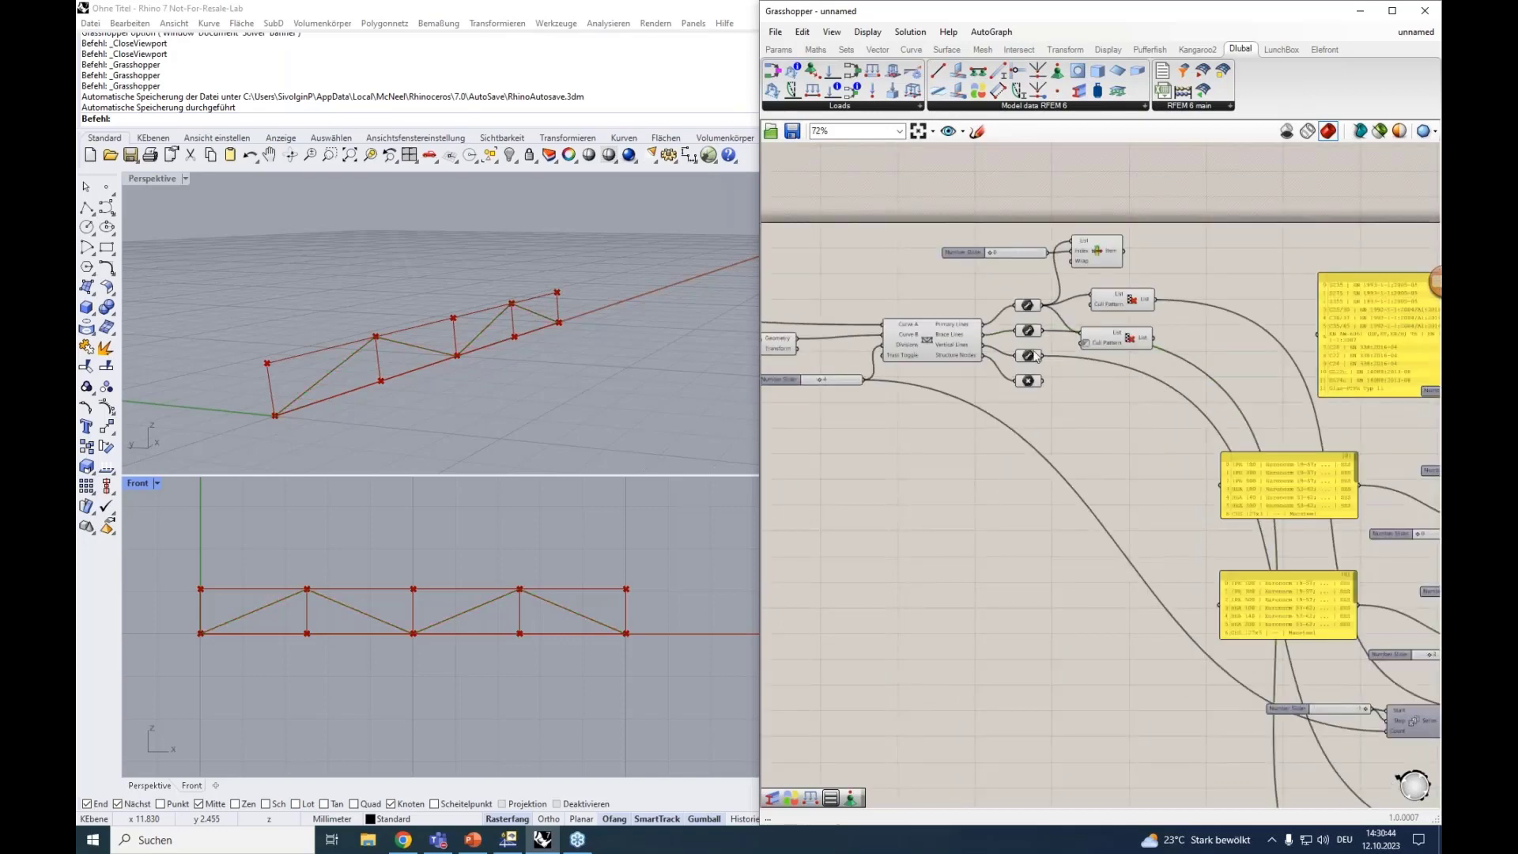
click(1037, 356)
right_drag(1084, 510, 793, 281)
right_drag(1088, 637, 1004, 505)
scroll(1139, 502, up, 3)
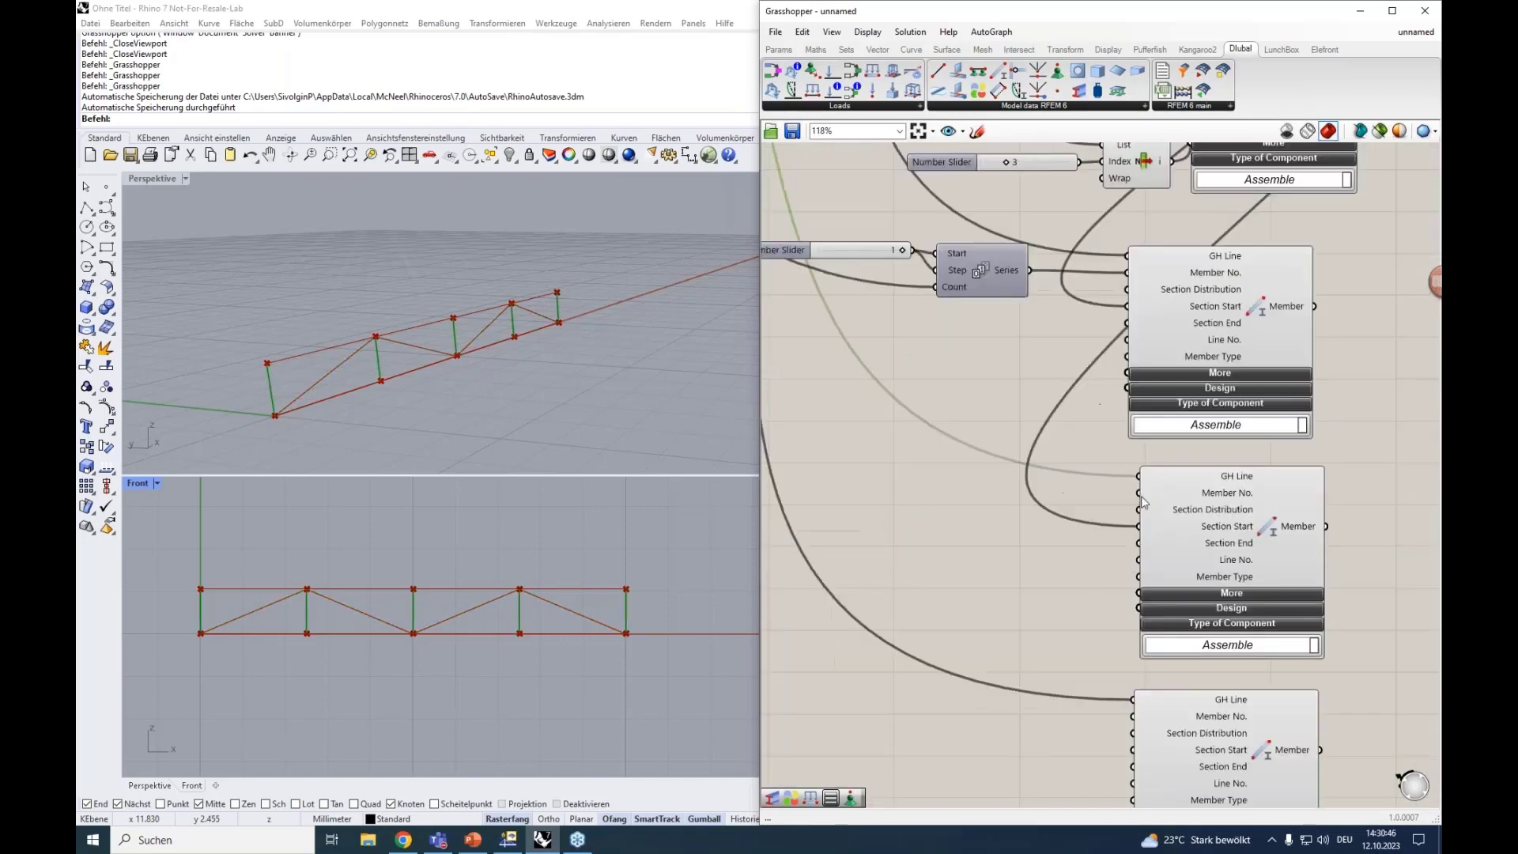
scroll(1017, 613, down, 1)
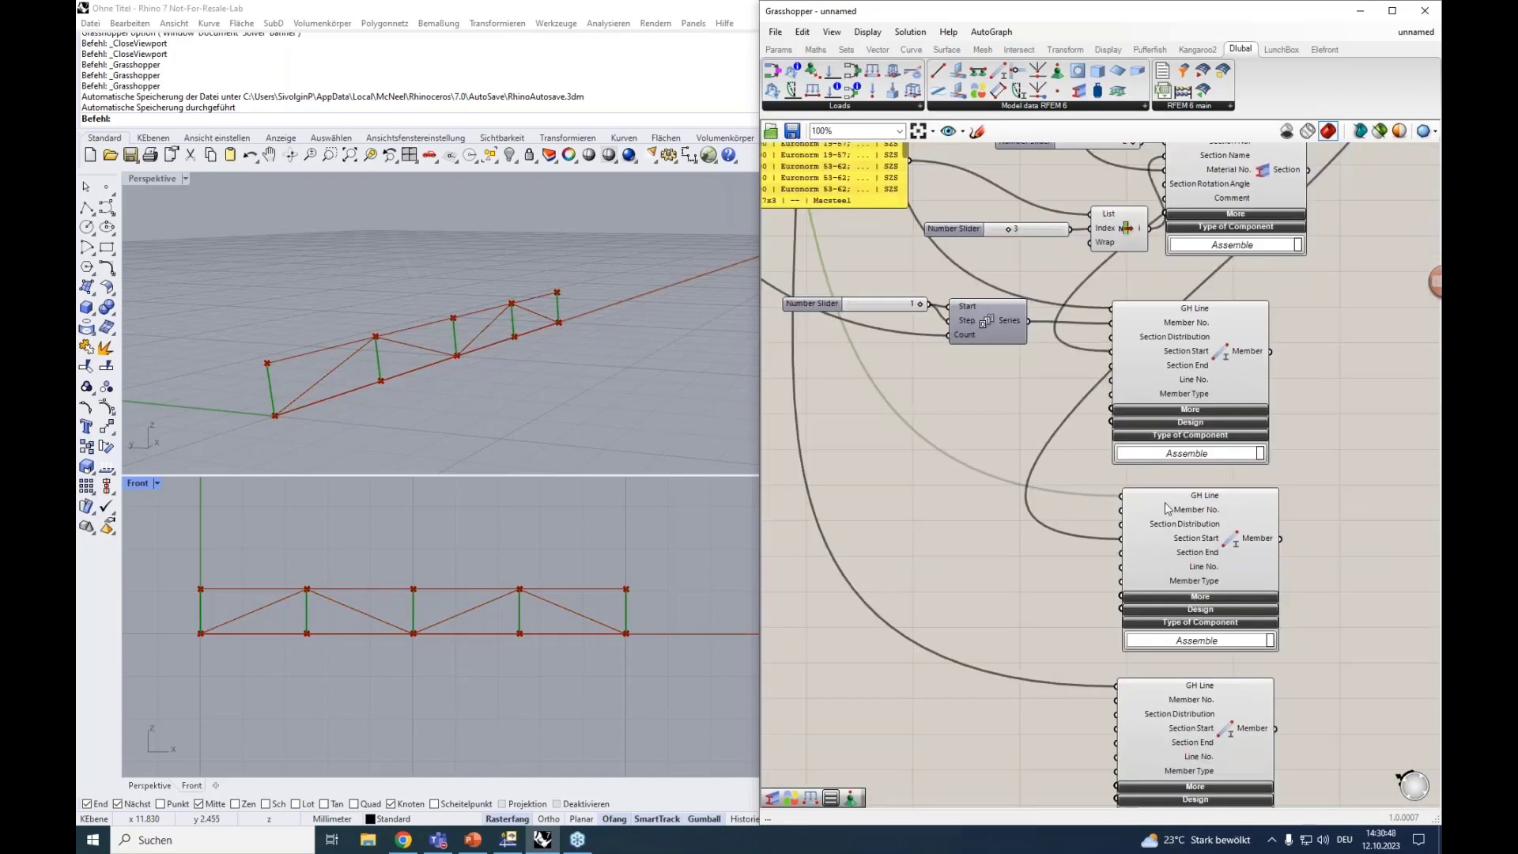
right_drag(1075, 568, 967, 628)
Step: Try to connect the Section component numbered 2 to the second Member's Section Start input
click(1184, 240)
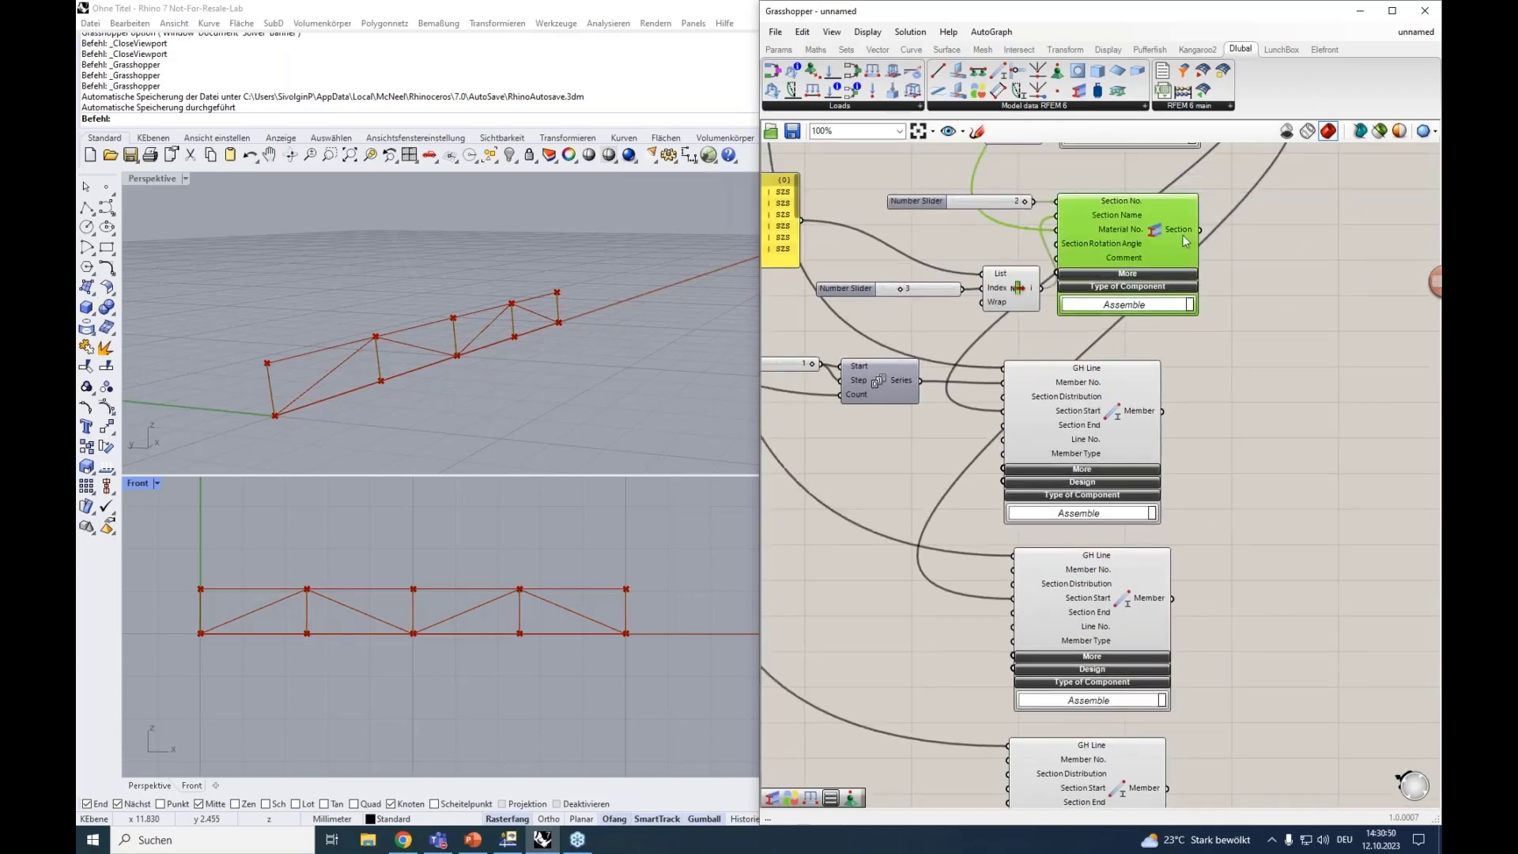
drag(1202, 232, 1003, 600)
click(1082, 597)
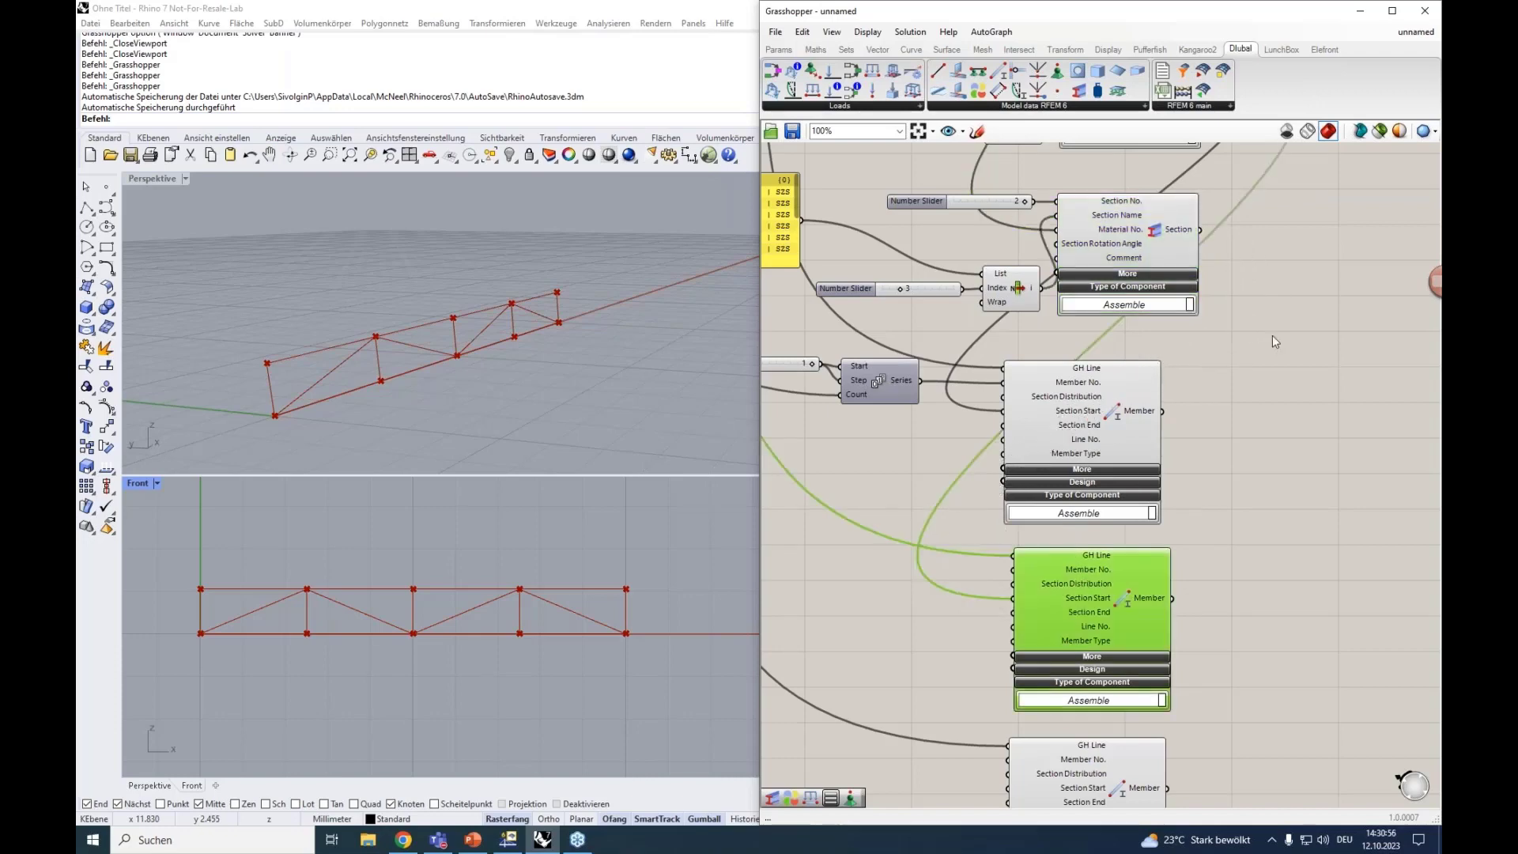
Step: Check the section wires of the first two Members and connect the Section numbered 2 to the third Member's Section Start input
right_drag(1264, 358, 1184, 540)
scroll(1084, 399, down, 5)
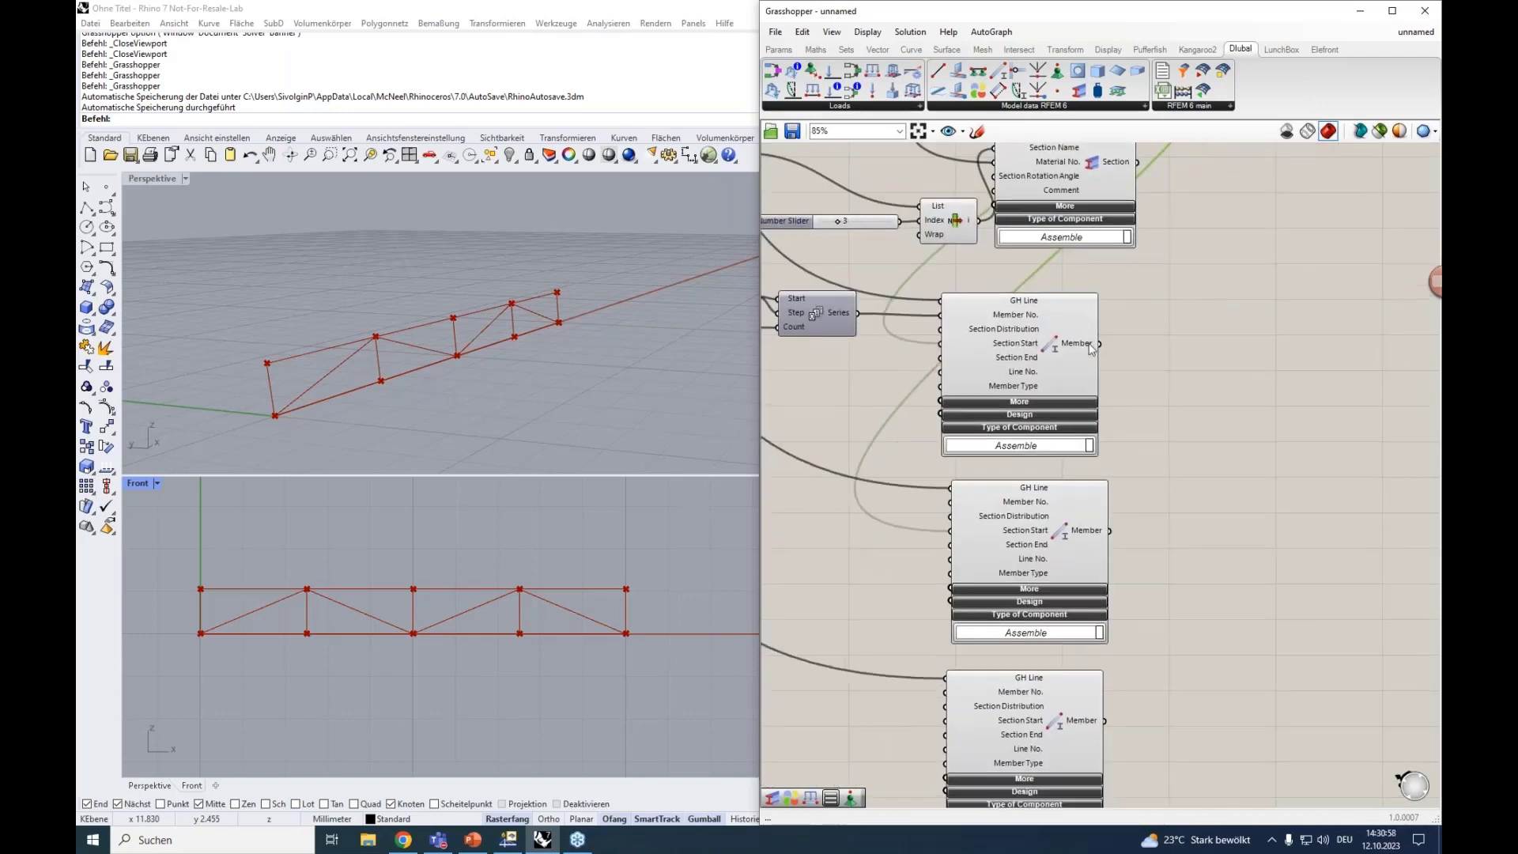
scroll(1111, 171, up, 3)
click(1051, 457)
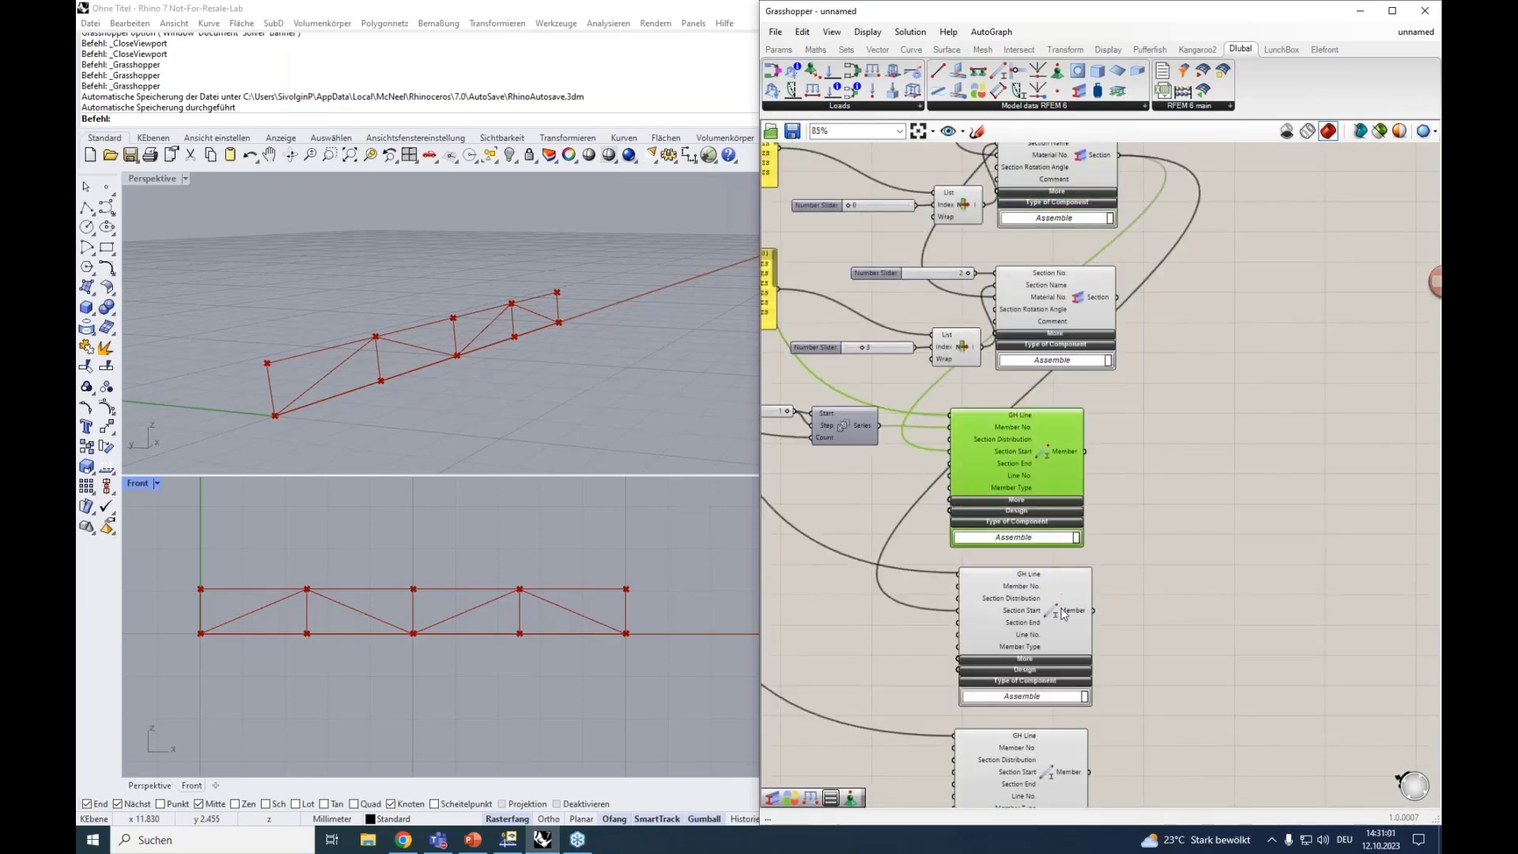
click(1055, 607)
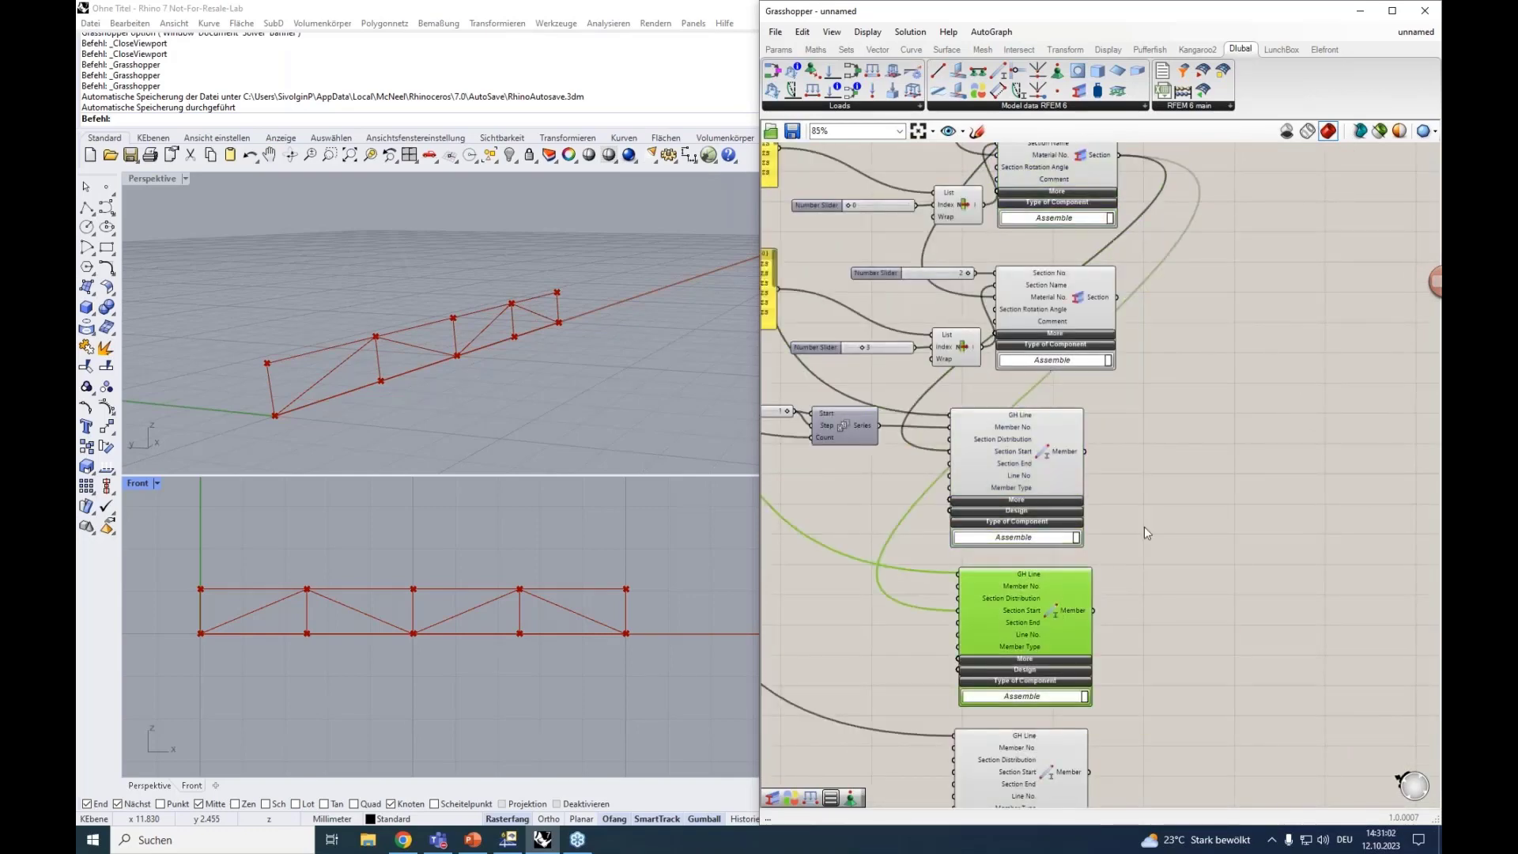
scroll(1144, 526, down, 2)
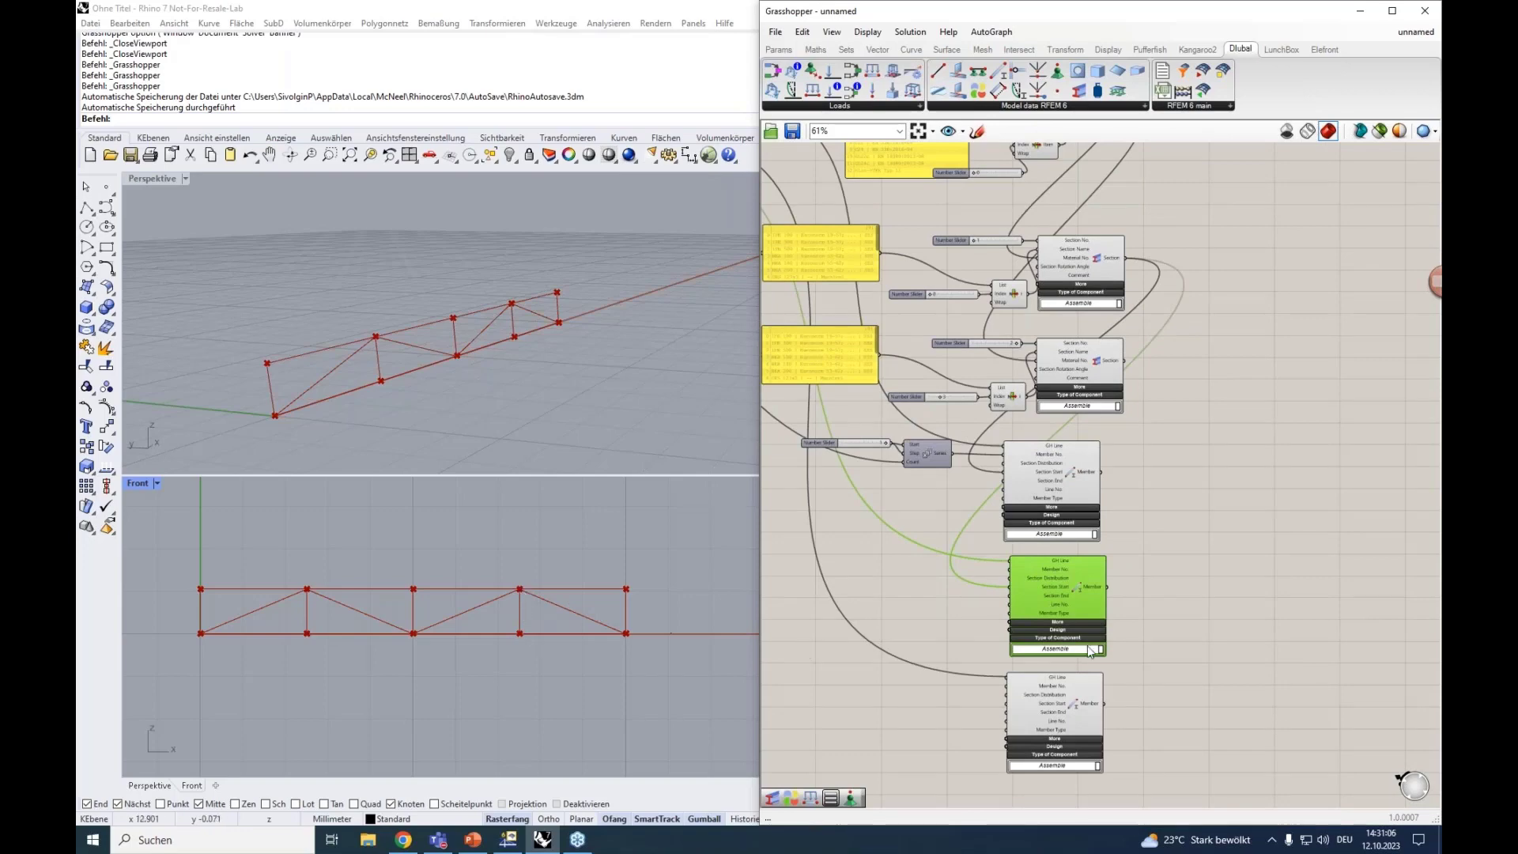
drag(1117, 514, 1005, 703)
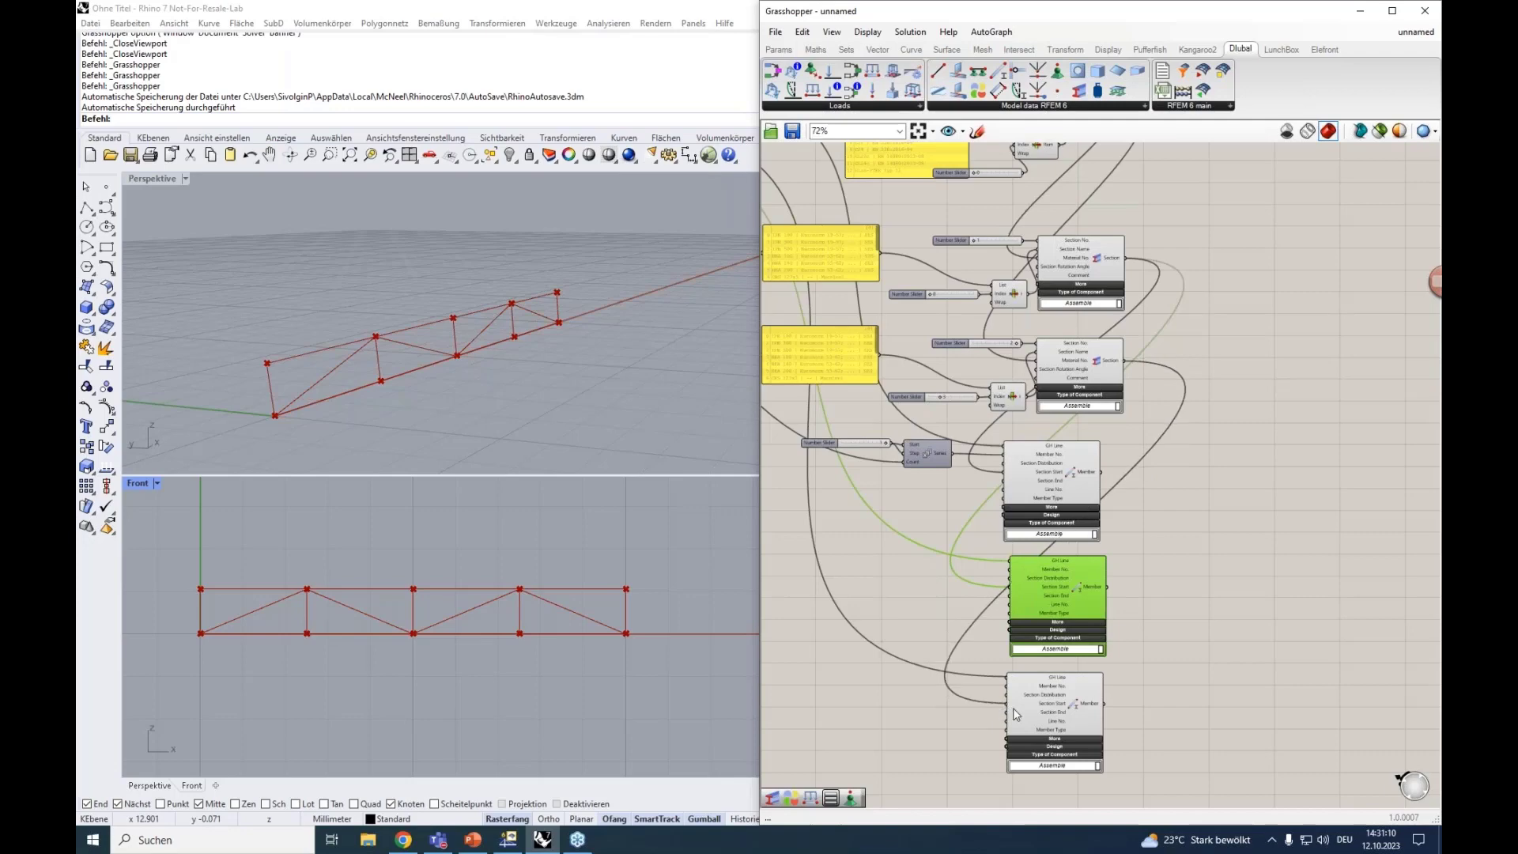
Step: Line up the three Member components in a neat column below the Section components
scroll(1012, 708, up, 4)
right_drag(1425, 568, 1359, 438)
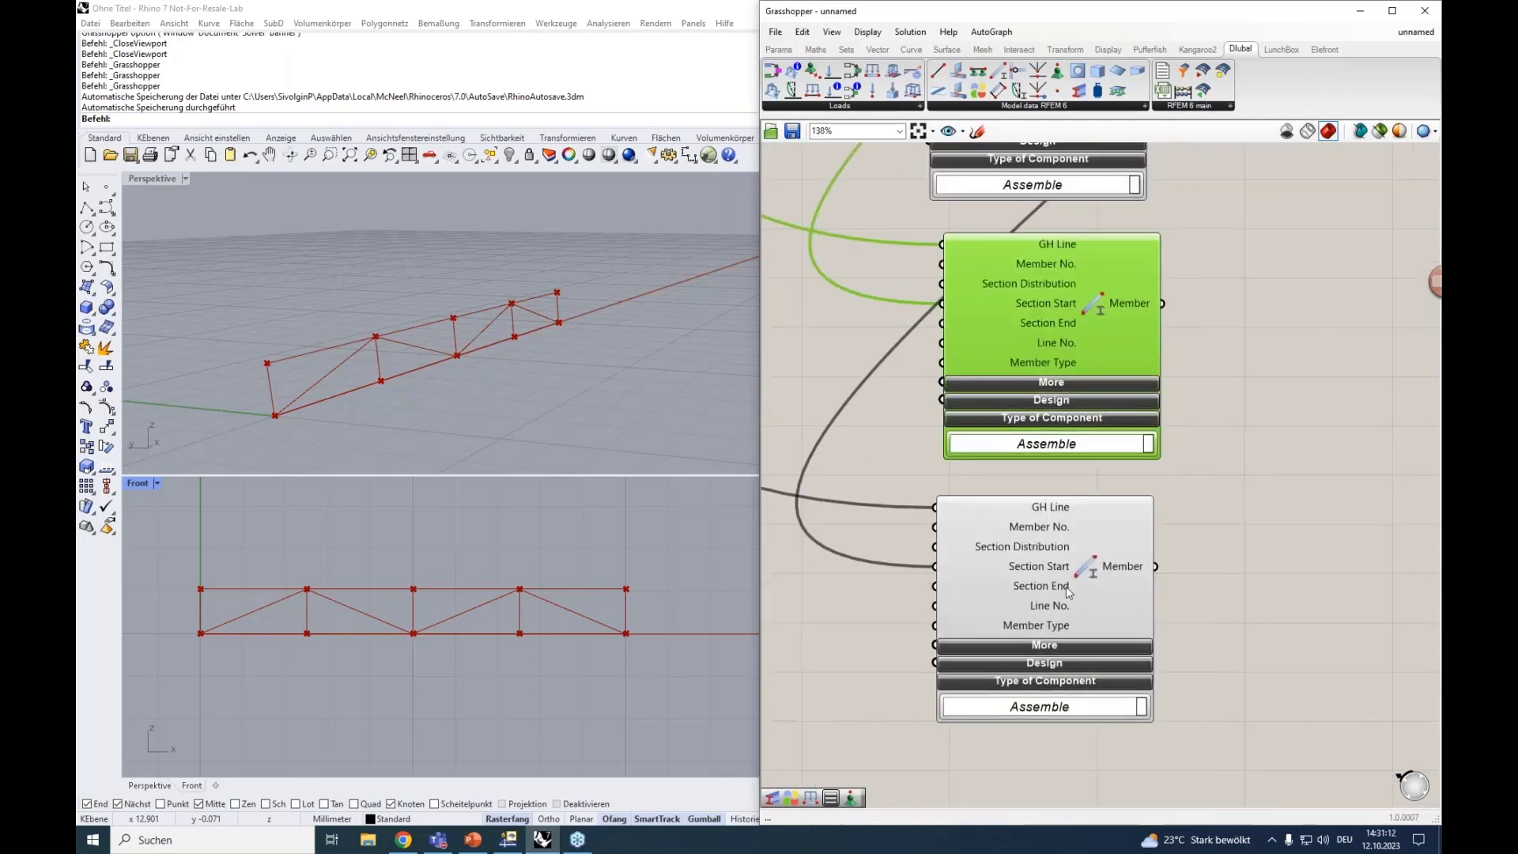
drag(1068, 587, 1079, 584)
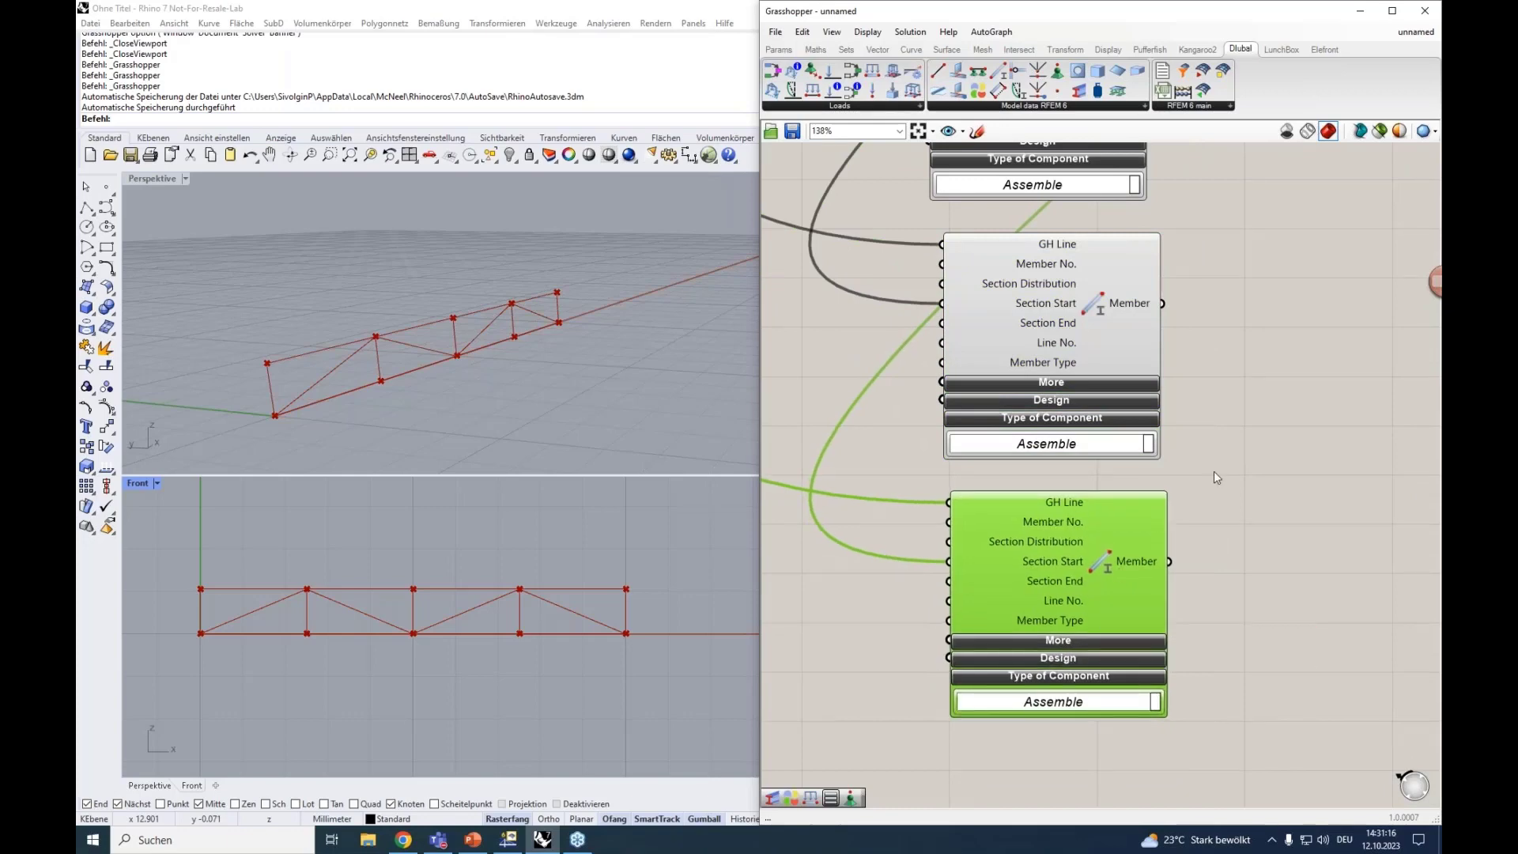
scroll(1213, 471, down, 4)
scroll(1217, 467, down, 1)
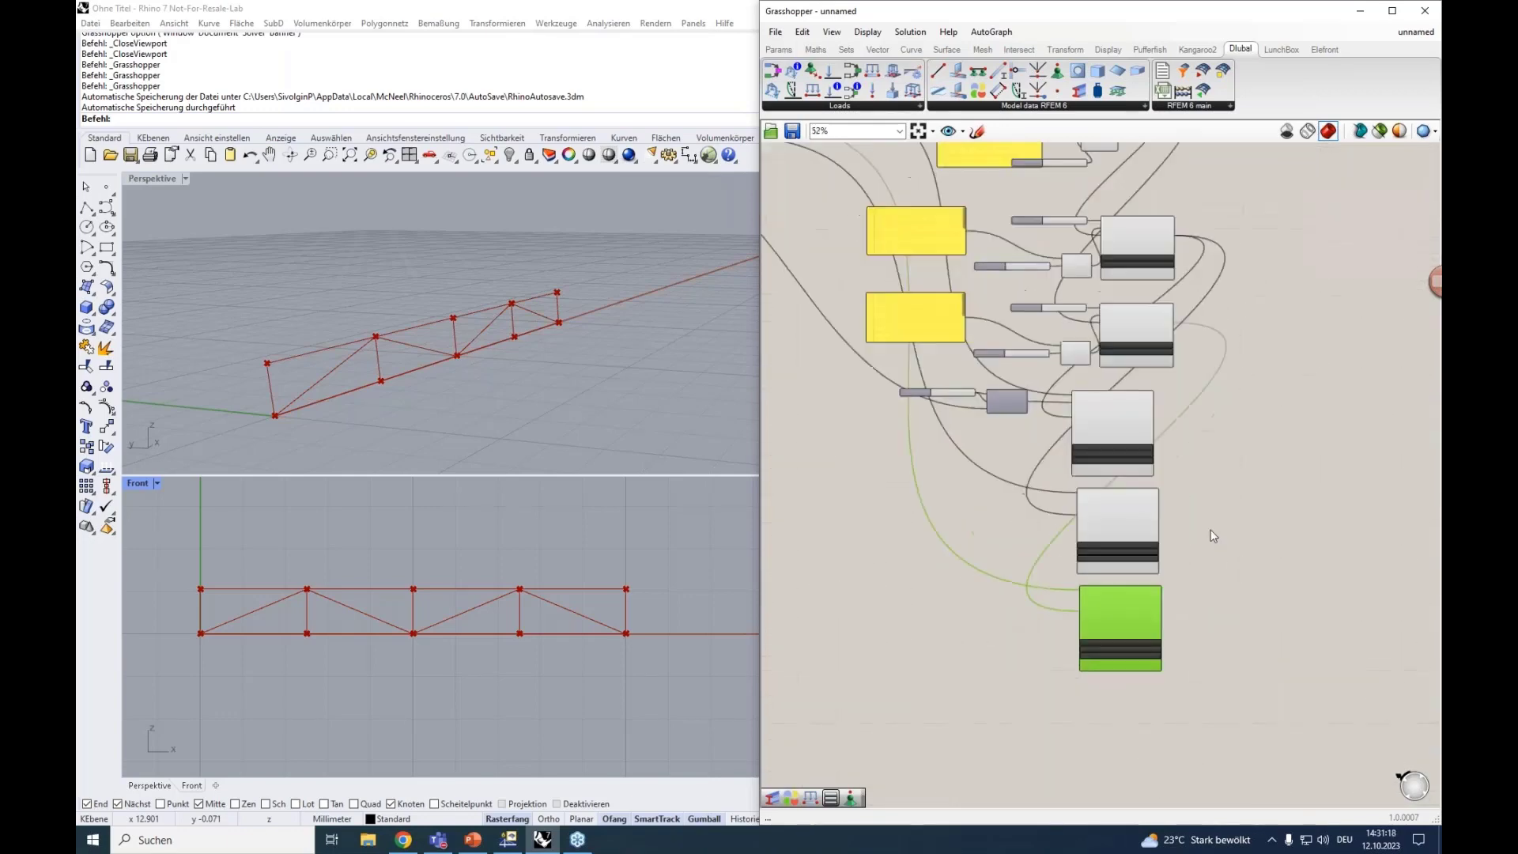
drag(1202, 678, 1085, 435)
click(1257, 380)
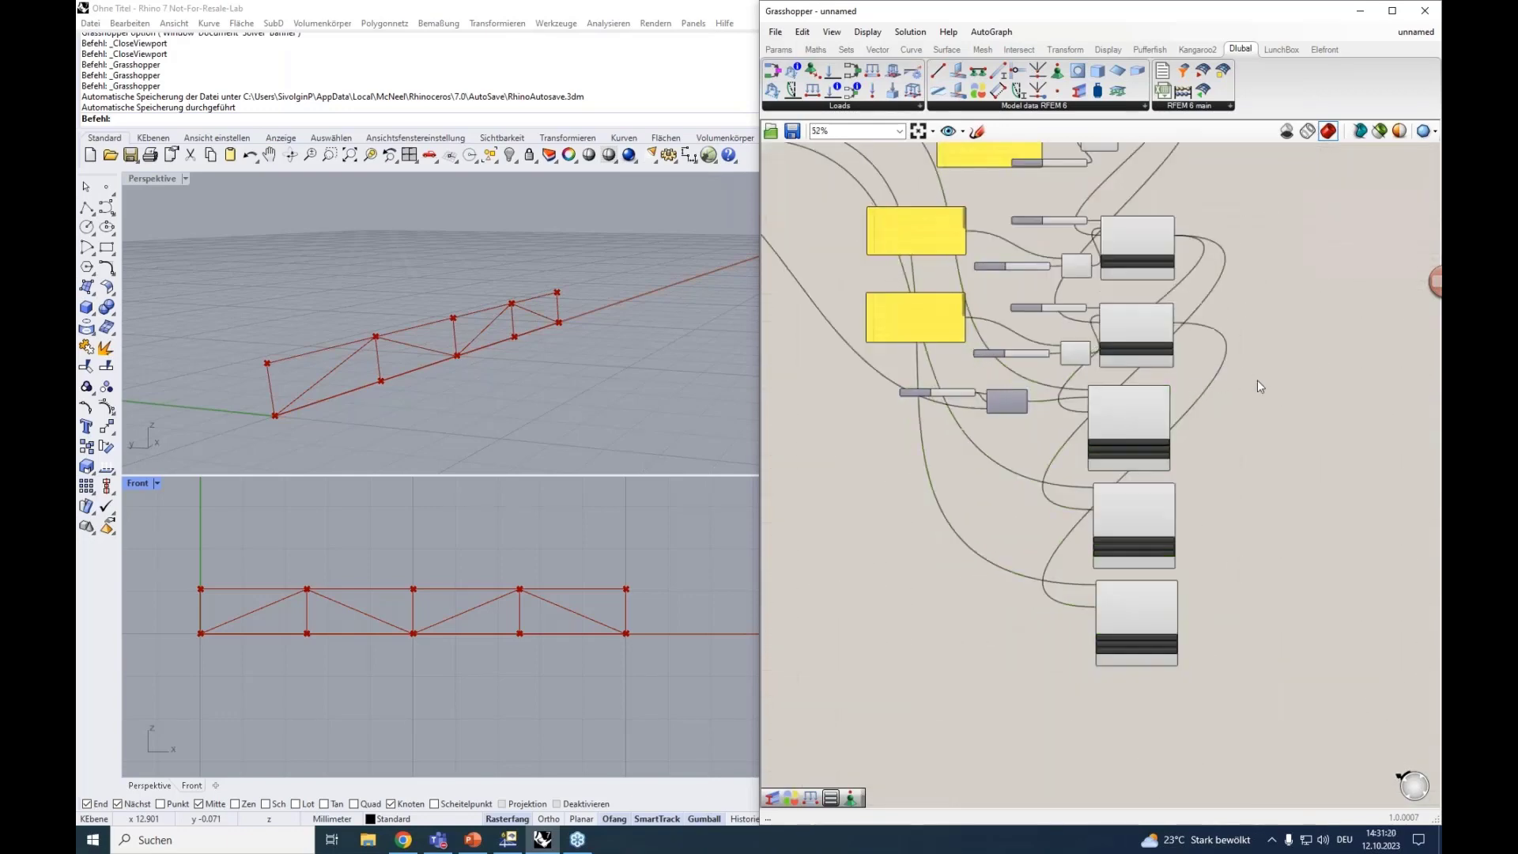
Step: Add a Nodal Support component to the canvas beside the Material component
scroll(1287, 258, up, 2)
scroll(1286, 258, up, 2)
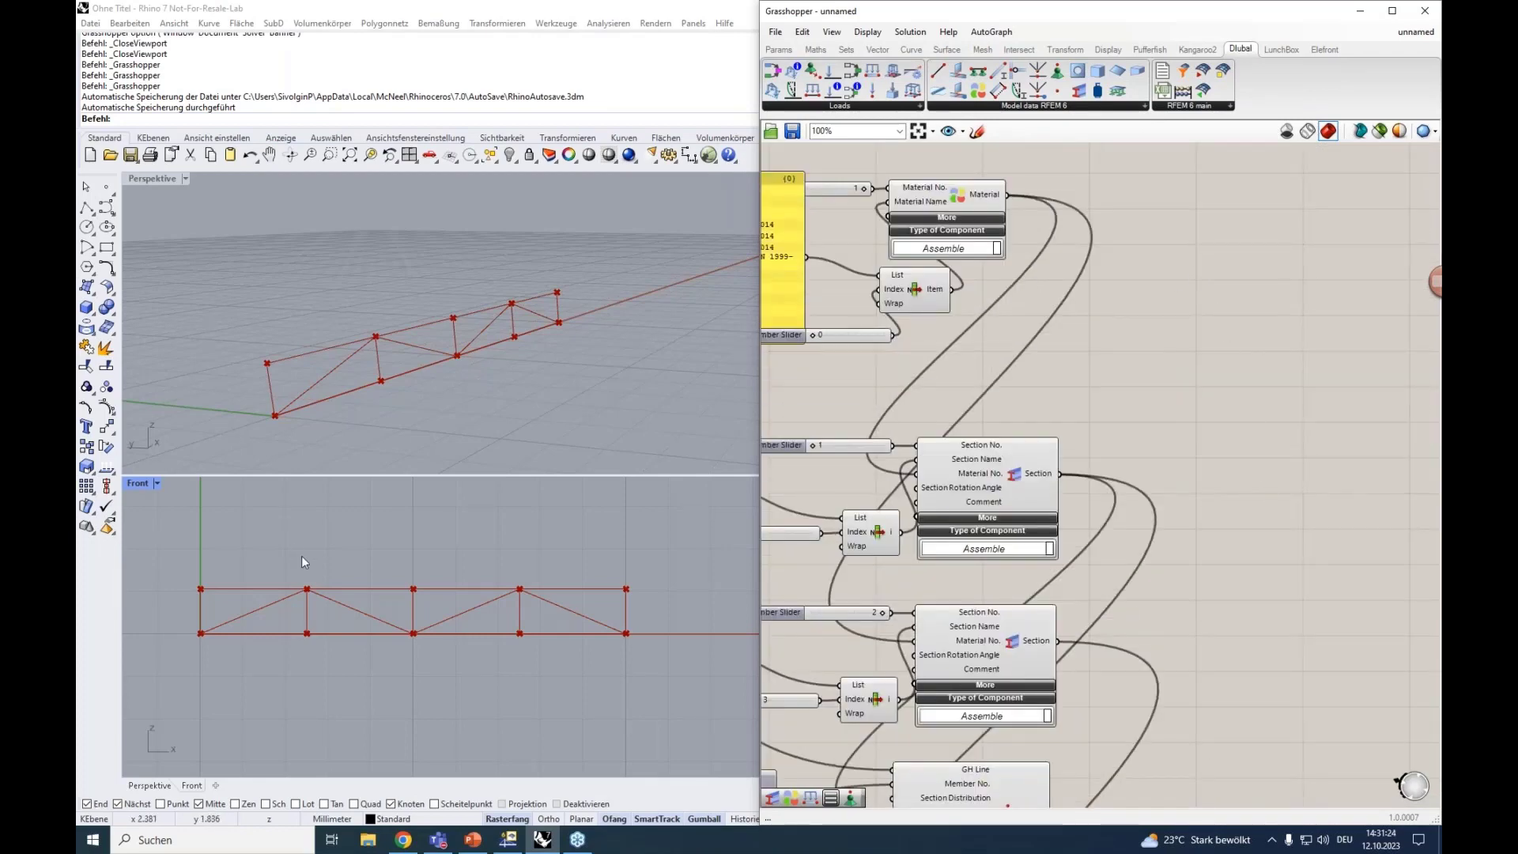
click(1068, 106)
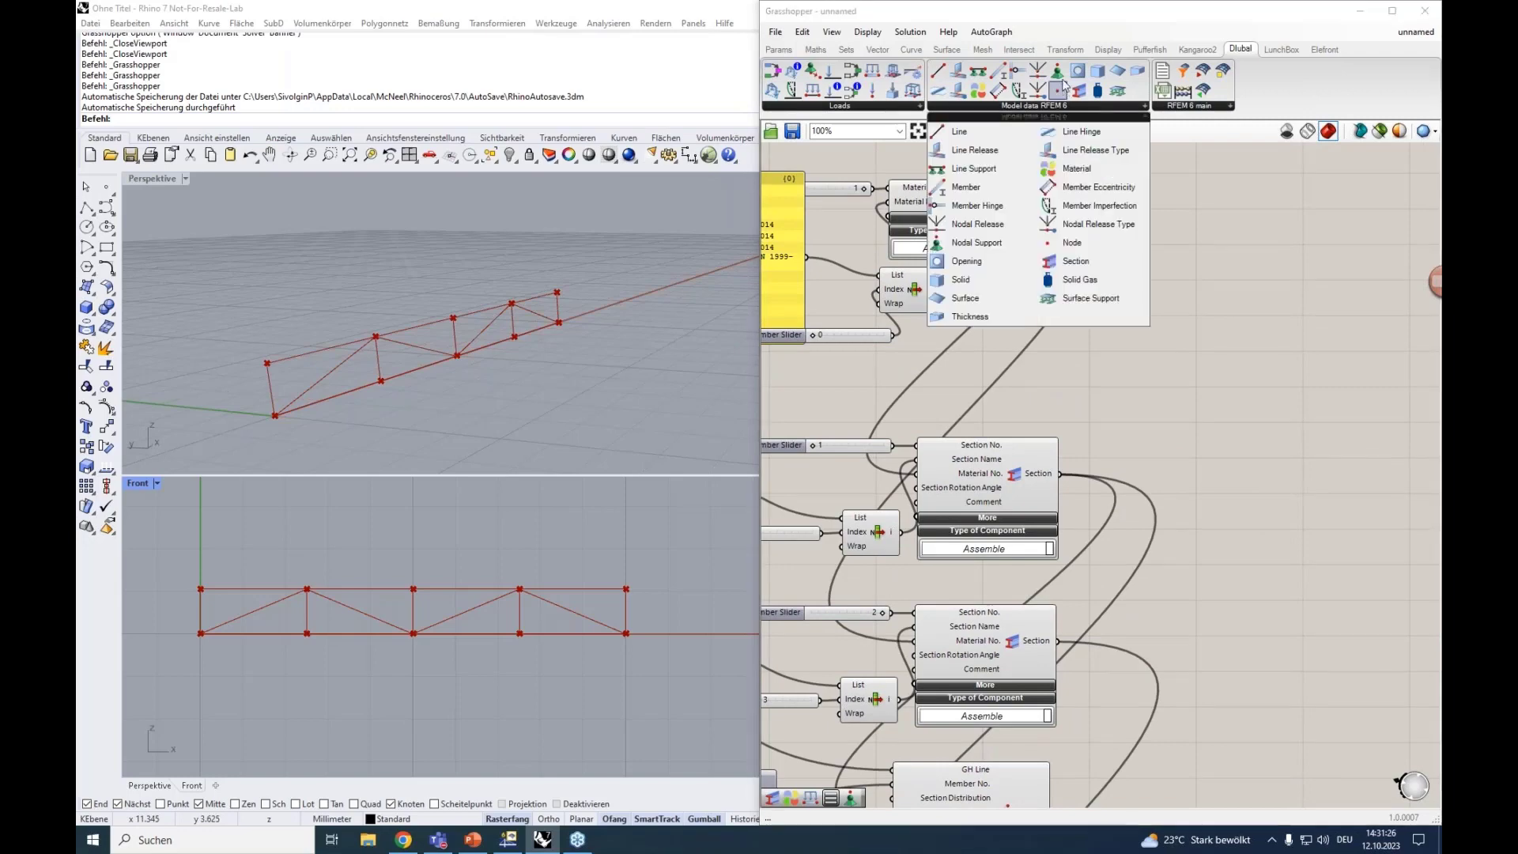
drag(1057, 72, 1188, 311)
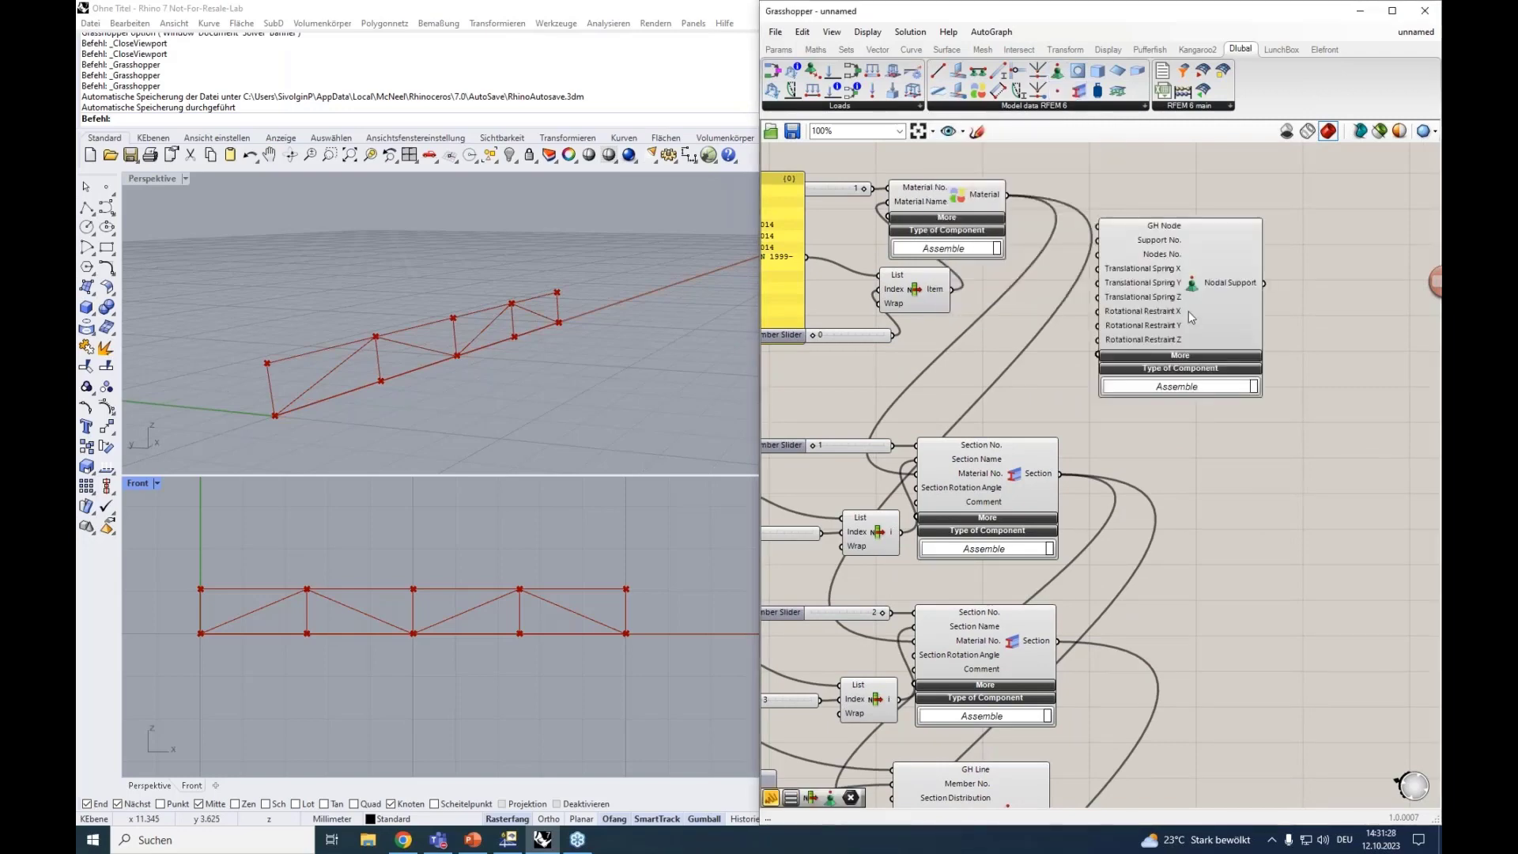
click(1043, 106)
Step: Move the Nodal Support component over to the truss geometry part of the definition
scroll(1162, 401, down, 2)
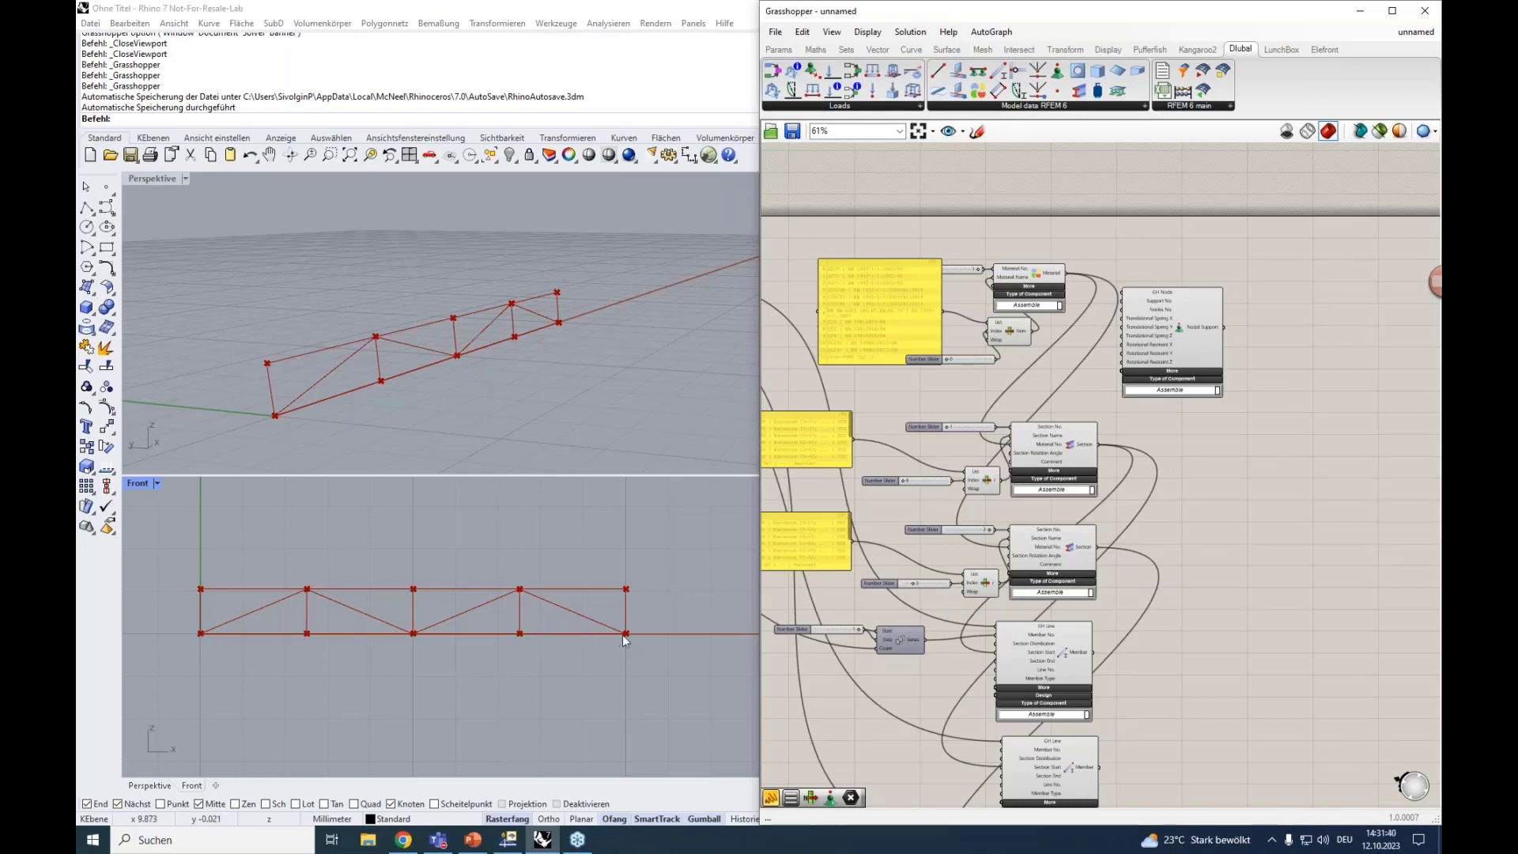
scroll(1193, 424, down, 2)
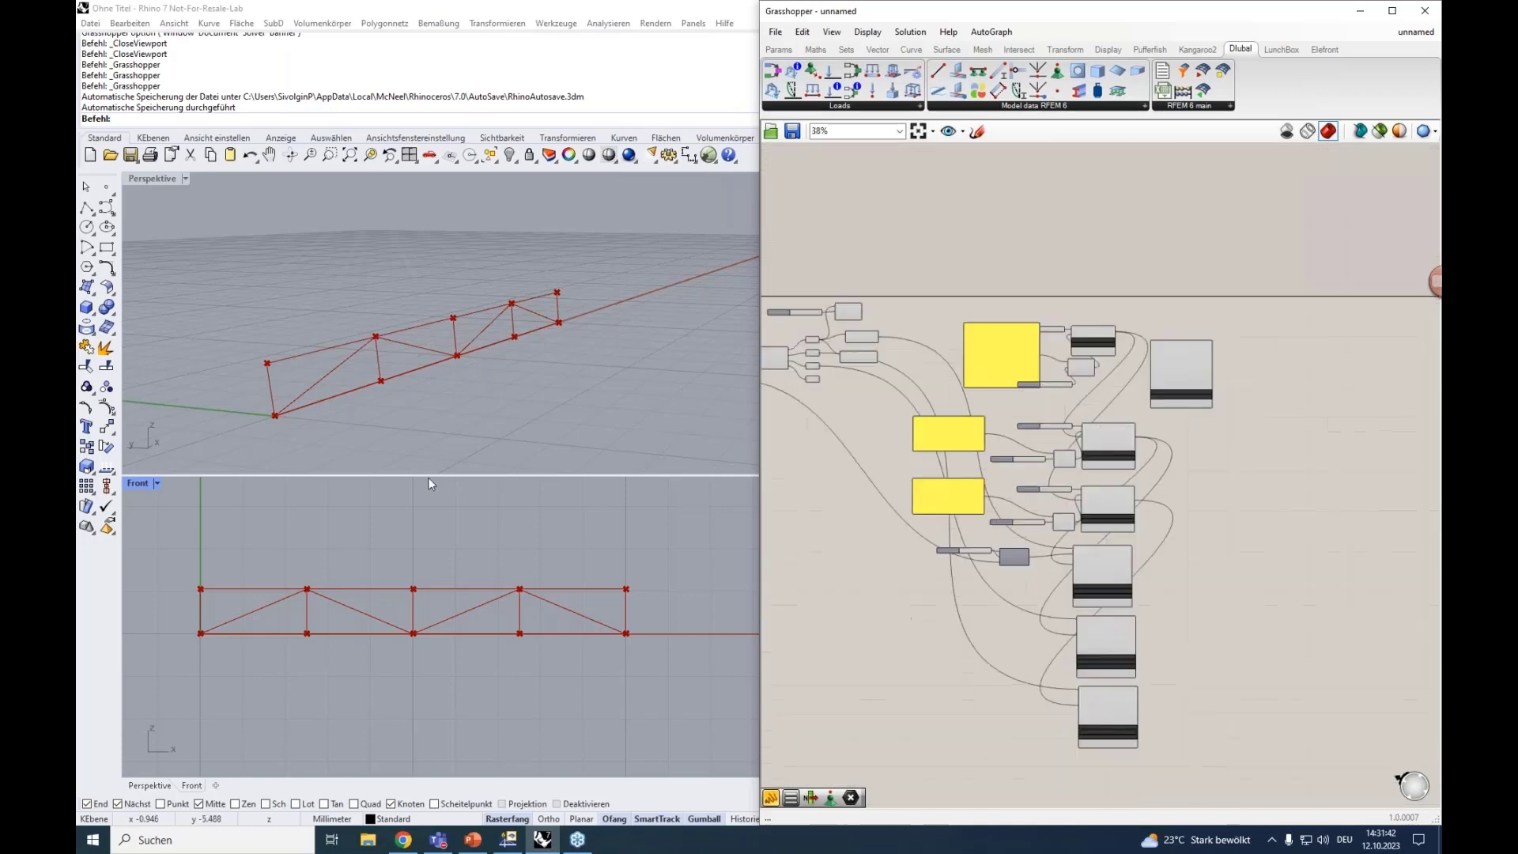
drag(1172, 375, 748, 491)
Step: Highlight the two Construct Point components in turn to check which truss end points they define
right_drag(909, 553, 1186, 542)
scroll(815, 398, up, 1)
scroll(815, 398, up, 2)
right_drag(842, 410, 986, 509)
scroll(990, 510, up, 2)
click(980, 336)
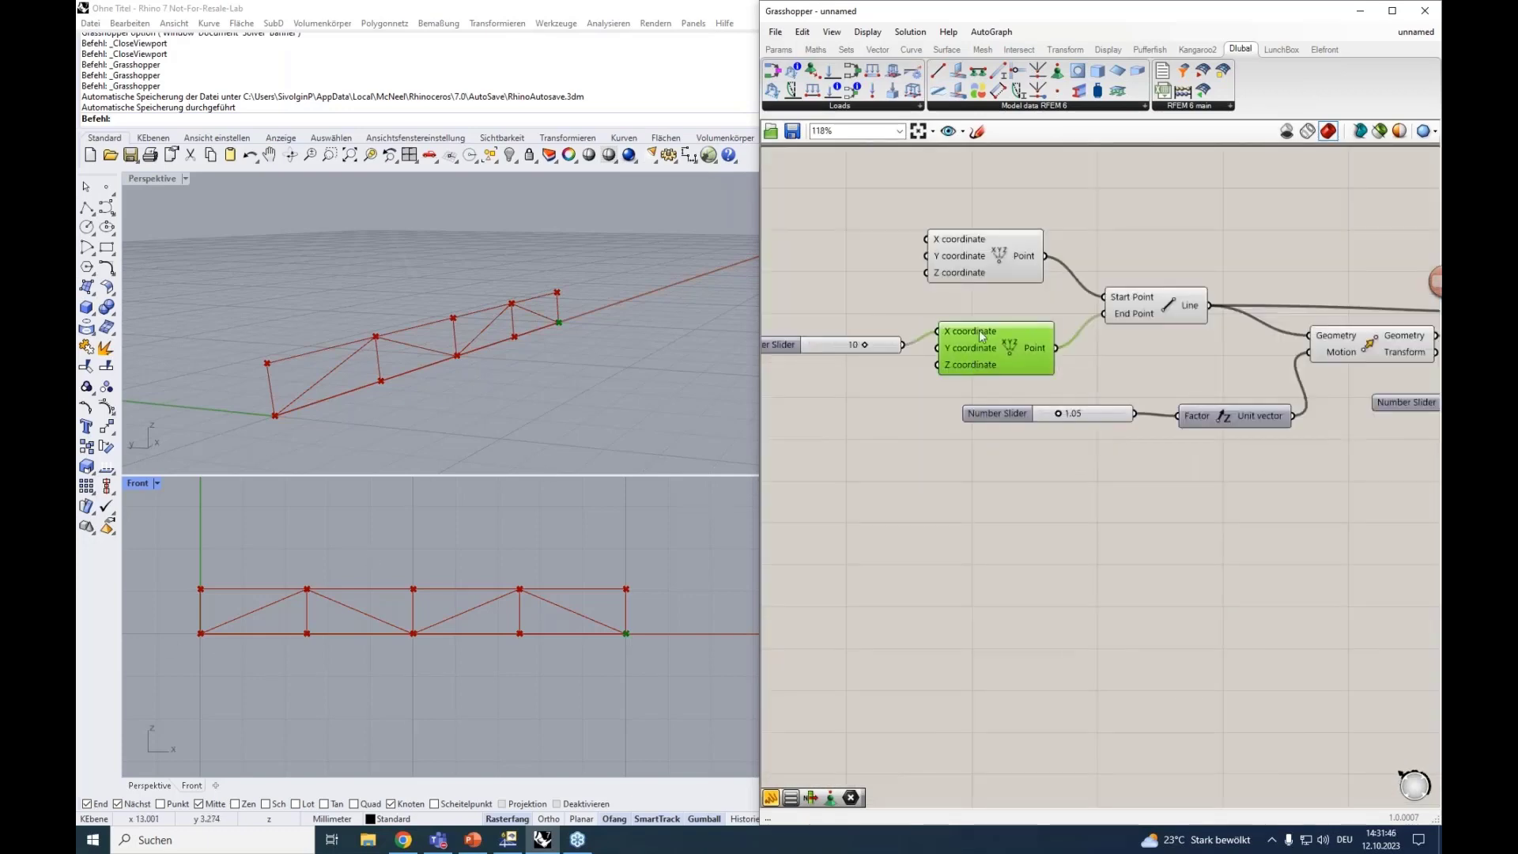
click(984, 266)
click(985, 363)
click(985, 259)
scroll(1050, 534, down, 2)
right_drag(1050, 535, 980, 506)
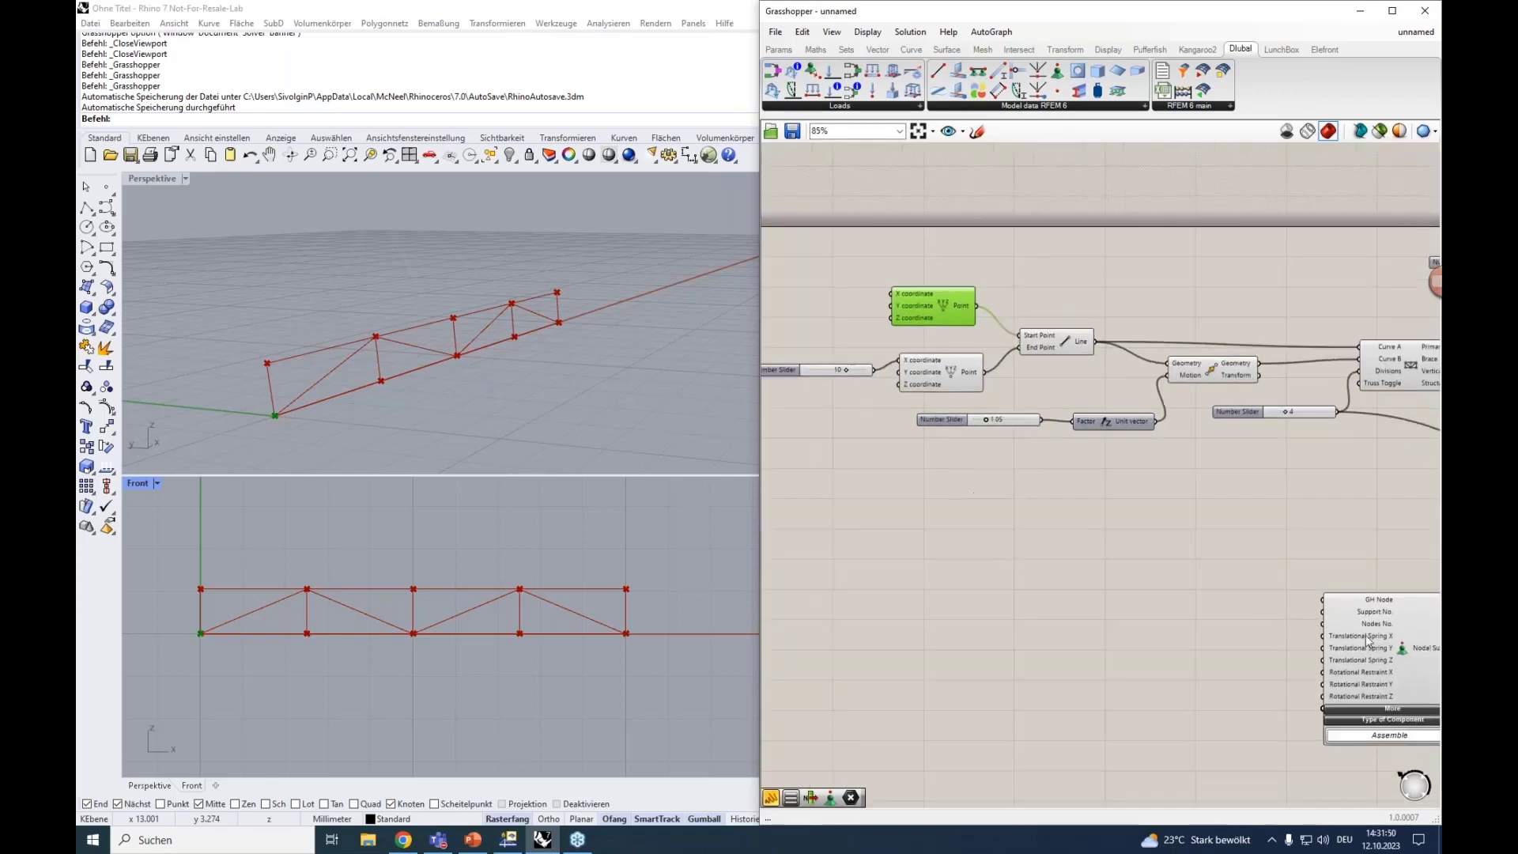
Step: Place the Nodal Support component beneath the two Construct Point components and connect both points to its GH Node input
drag(1366, 624, 999, 484)
scroll(999, 483, up, 2)
drag(969, 251, 937, 450)
shift+drag(981, 338, 937, 450)
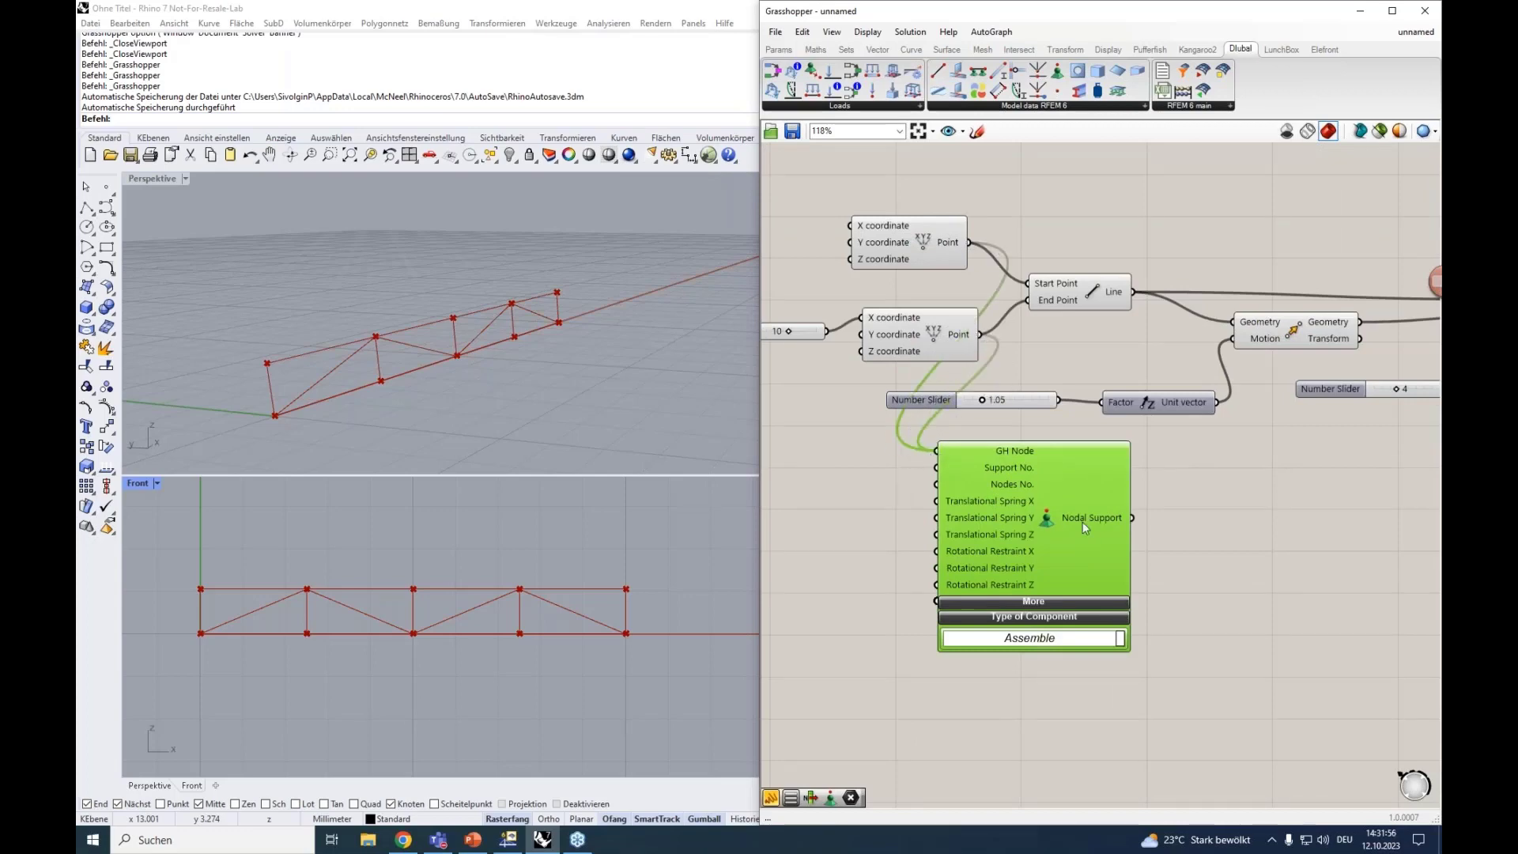
drag(1083, 522, 1135, 538)
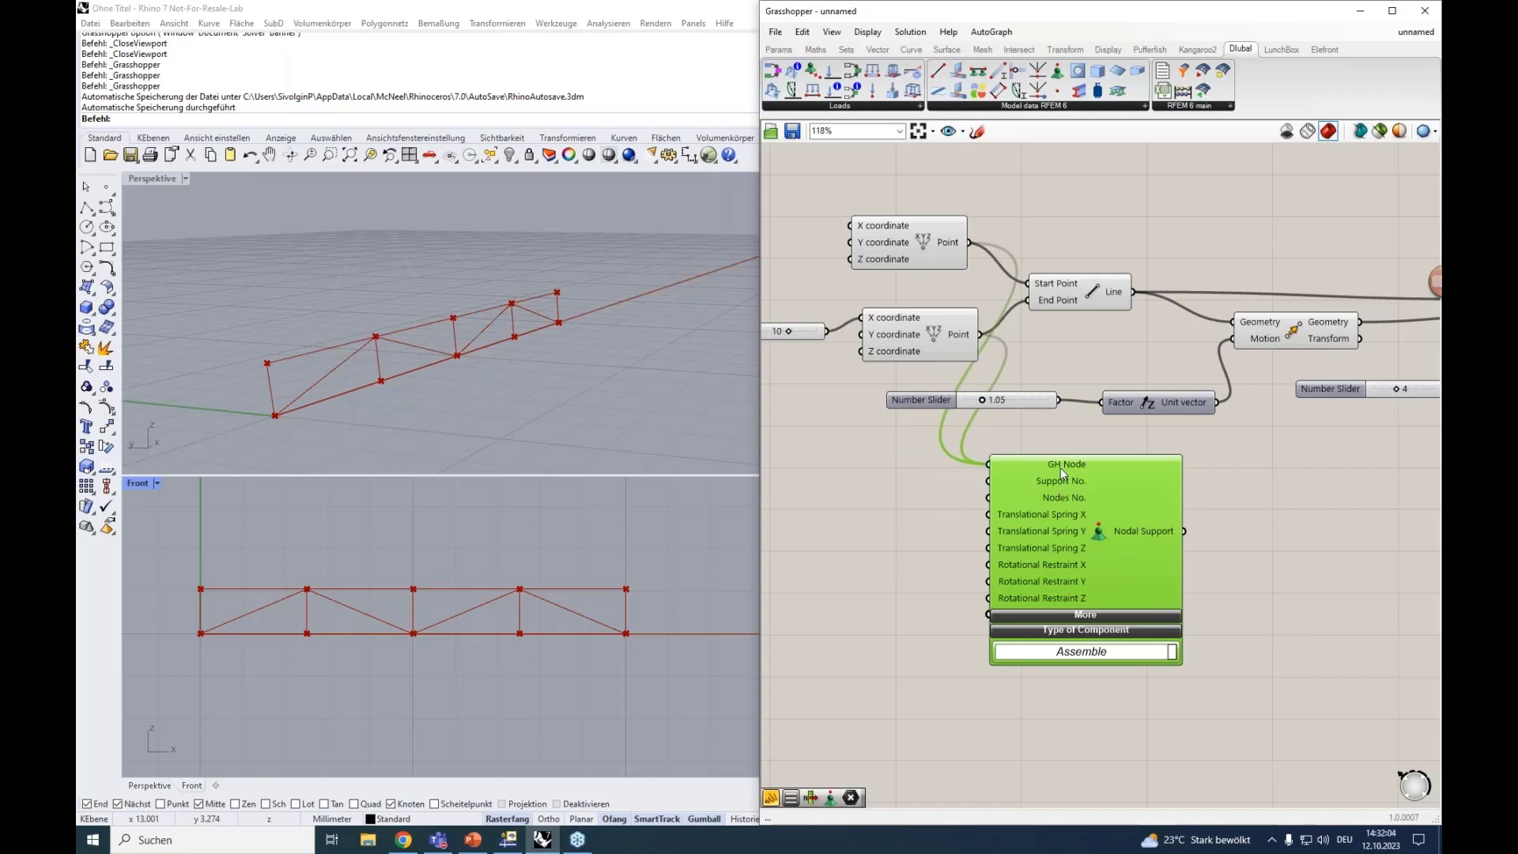
Step: Add a panel containing inf and connect it to Translational Spring X, Y and Z and Rotational Restraint X and Z of the nodal support
mouse_move(1060, 501)
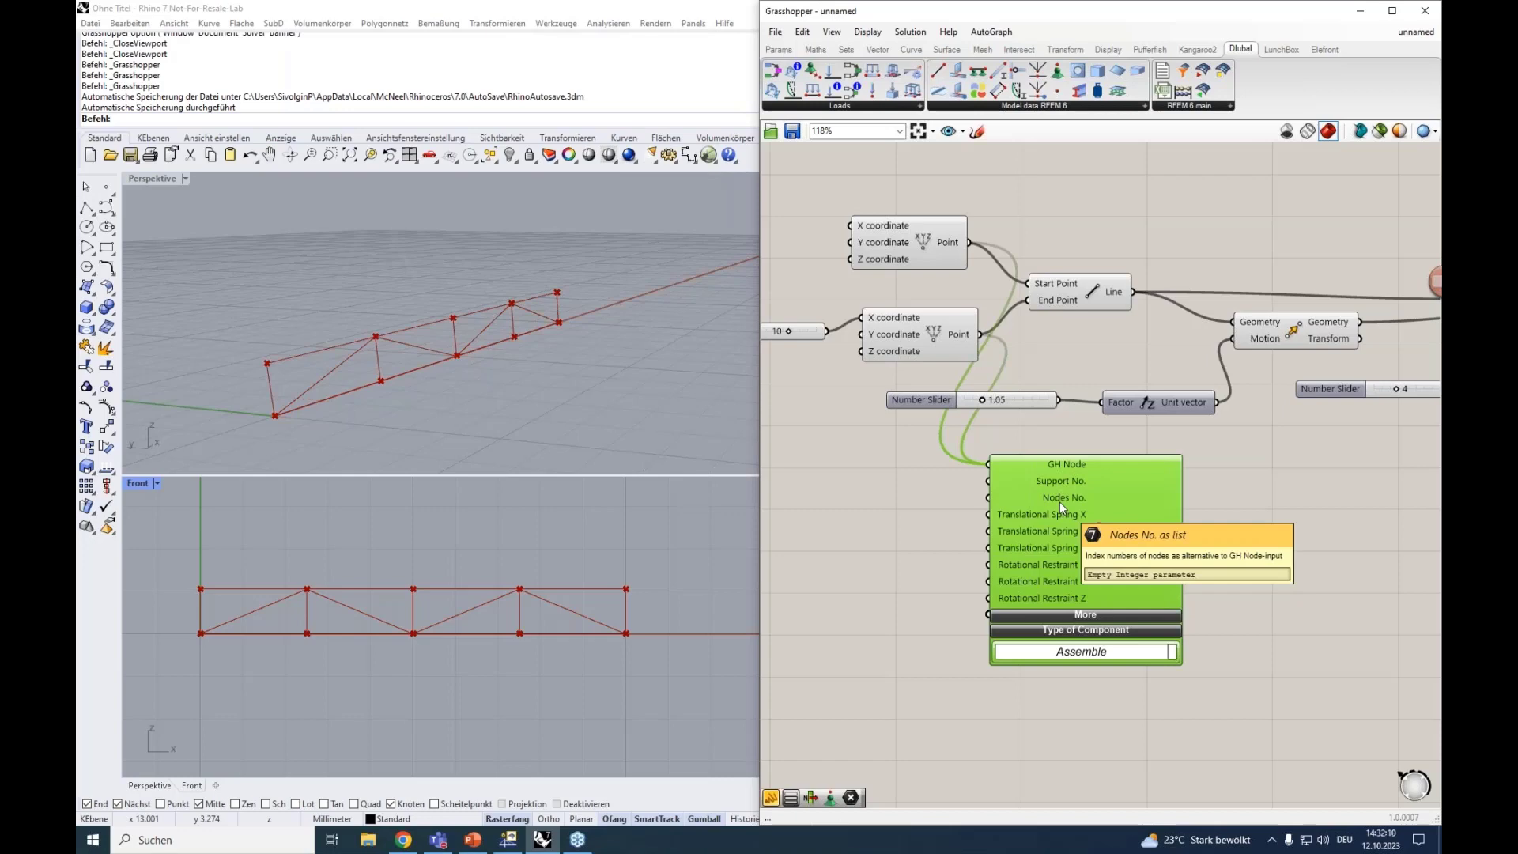
mouse_move(1064, 464)
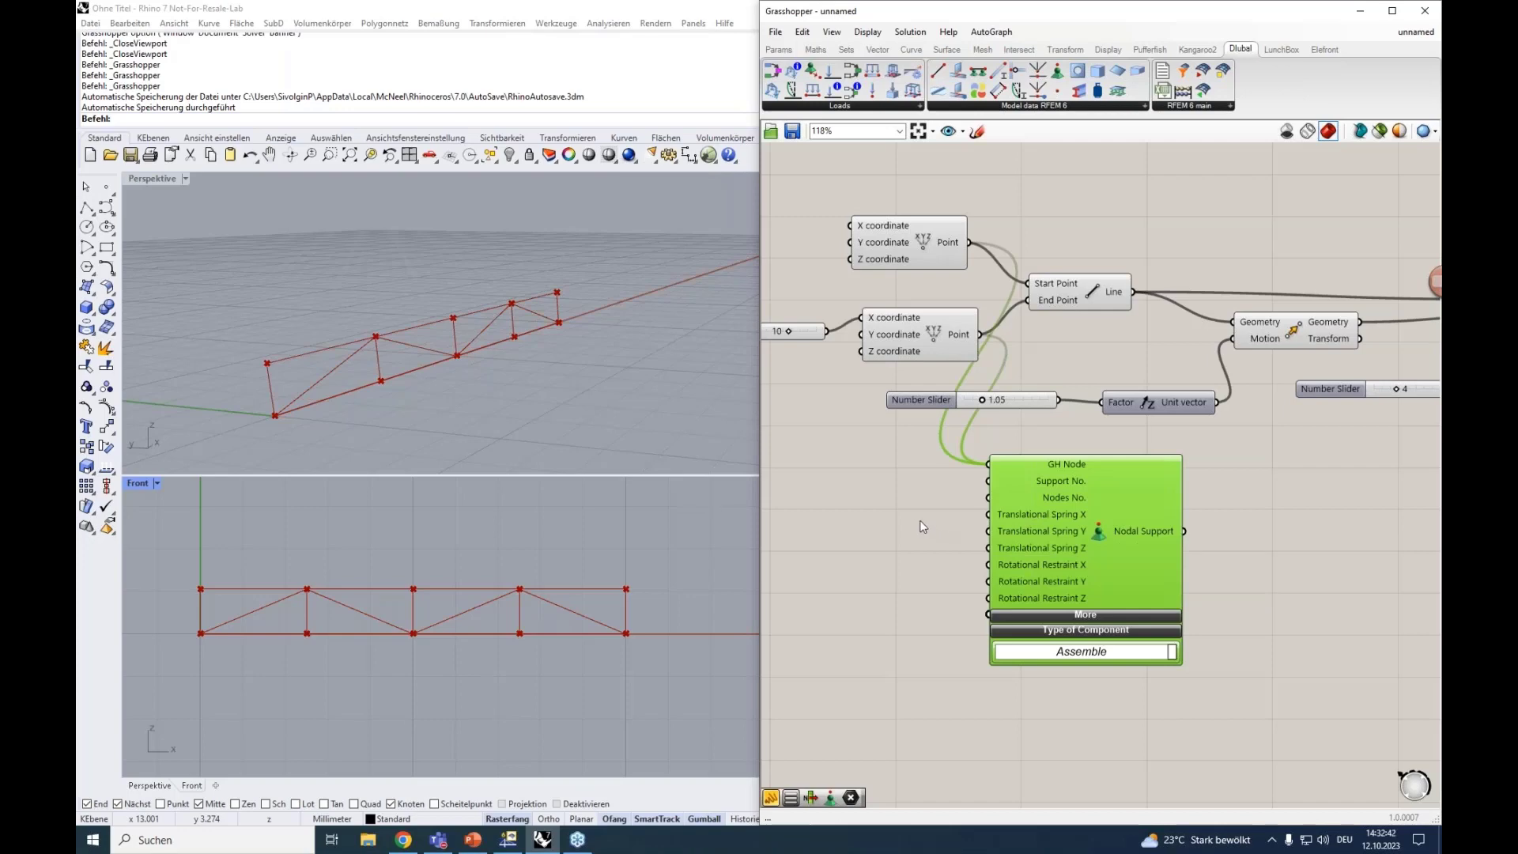
double_click(892, 524)
text("int)
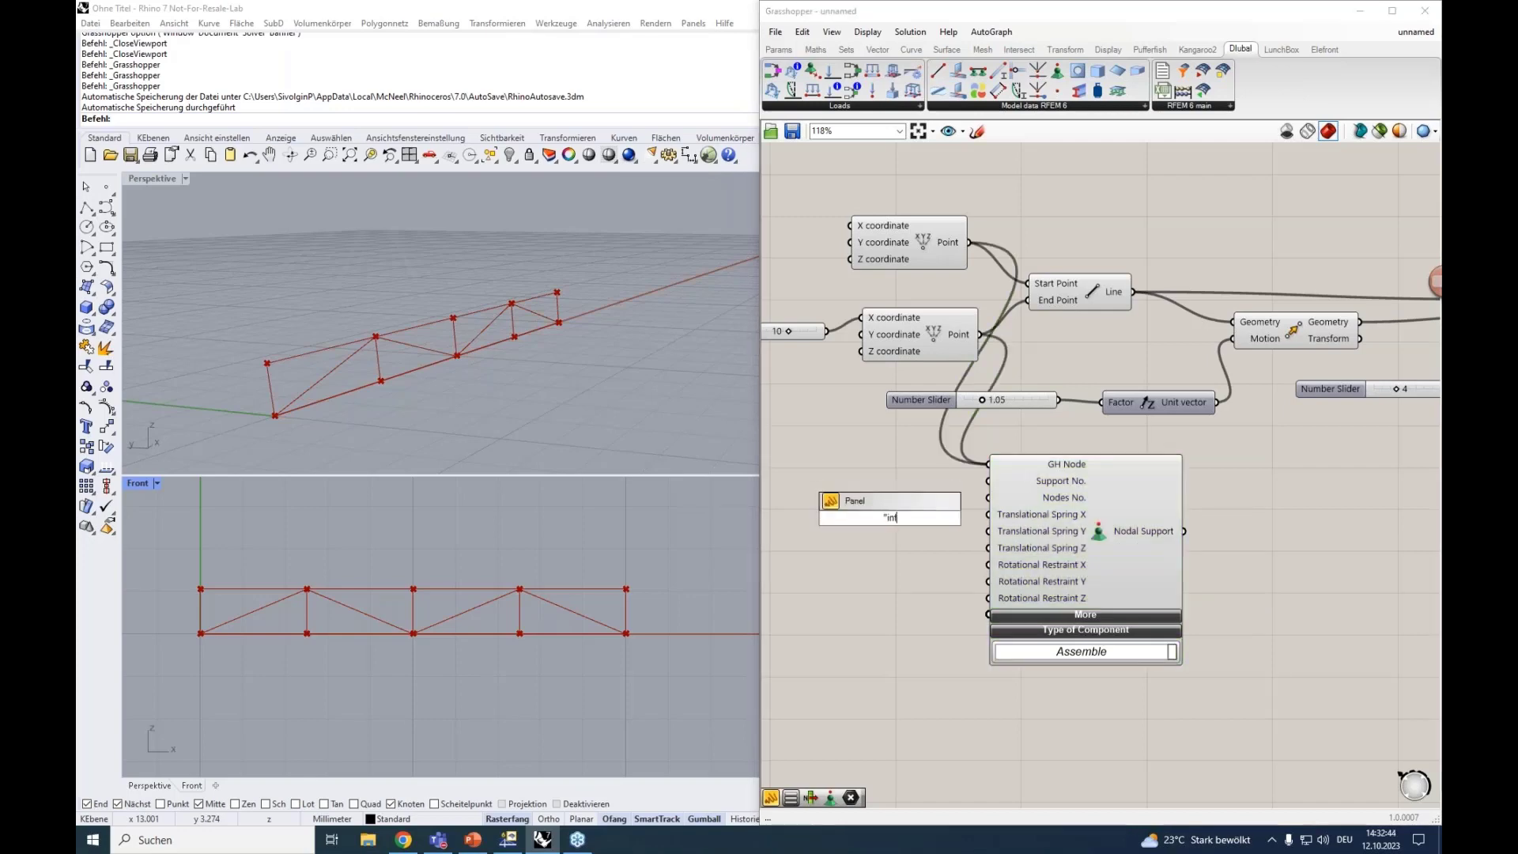
key(Return)
drag(909, 518, 980, 535)
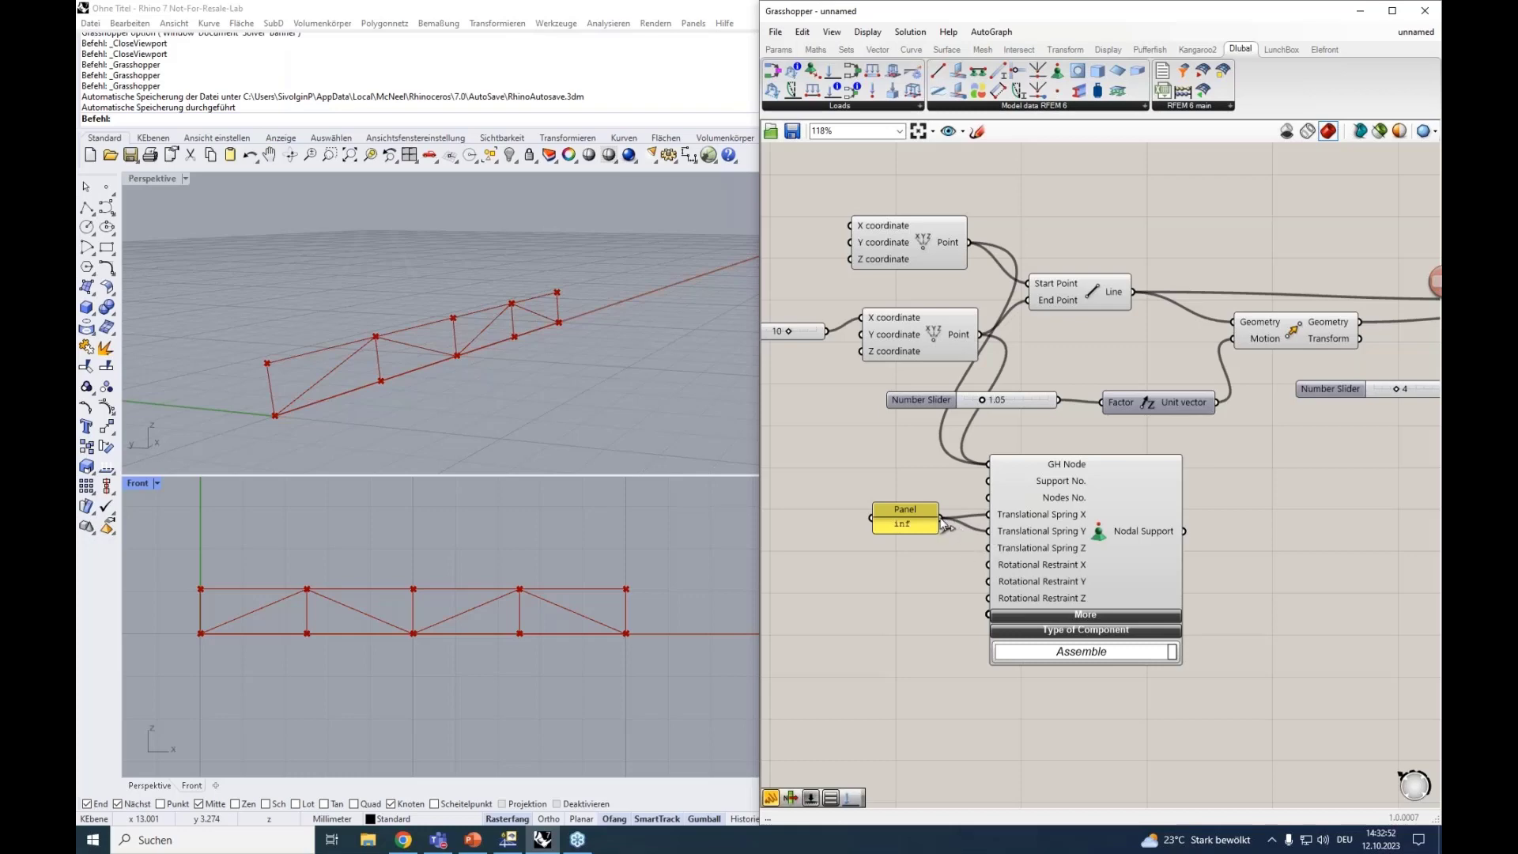
drag(946, 525, 989, 599)
drag(942, 518, 986, 555)
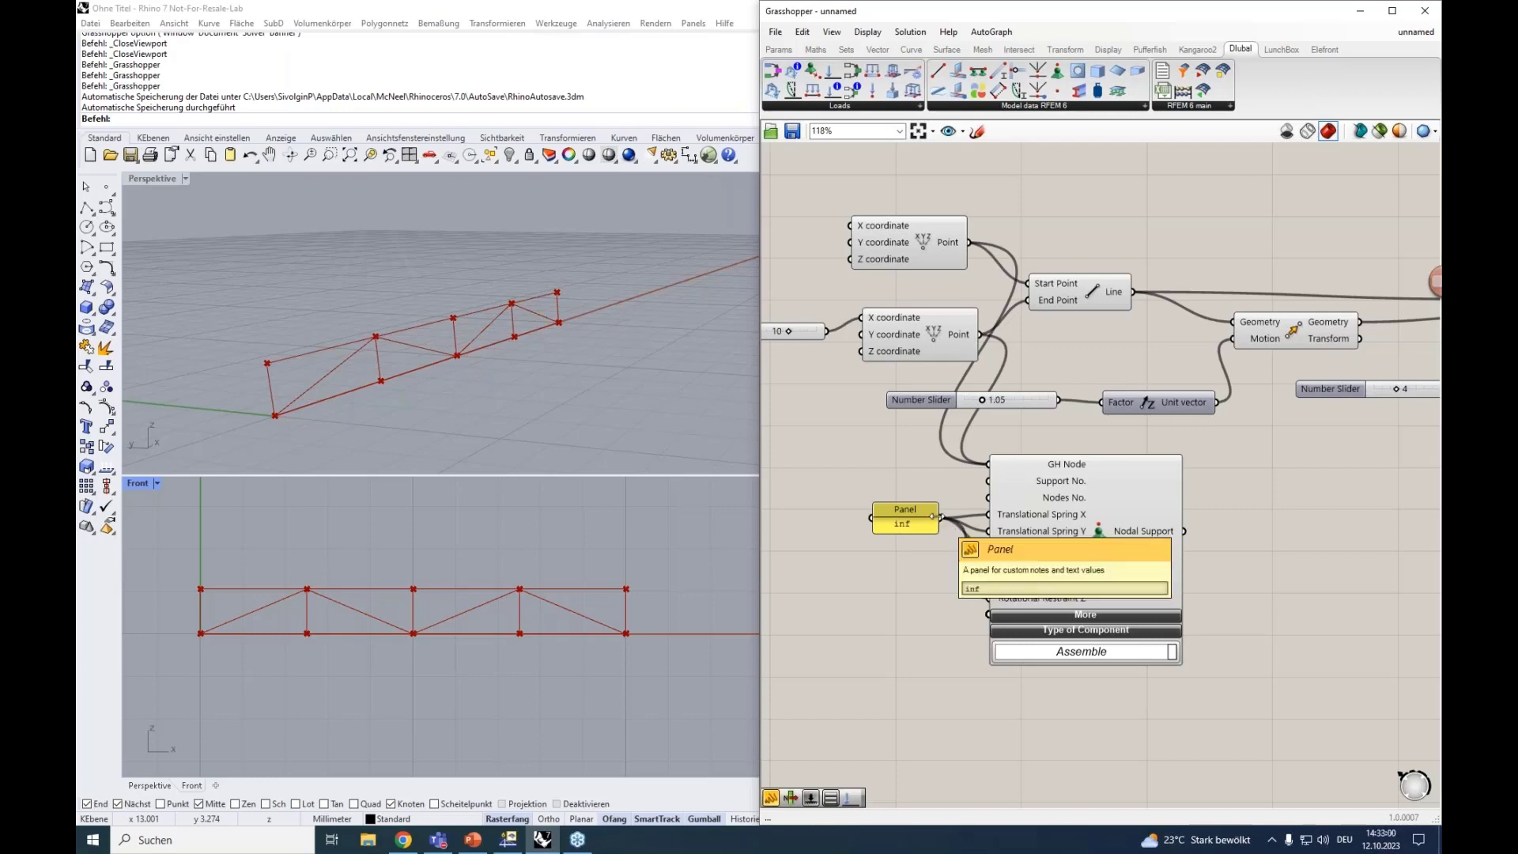
drag(935, 517, 901, 522)
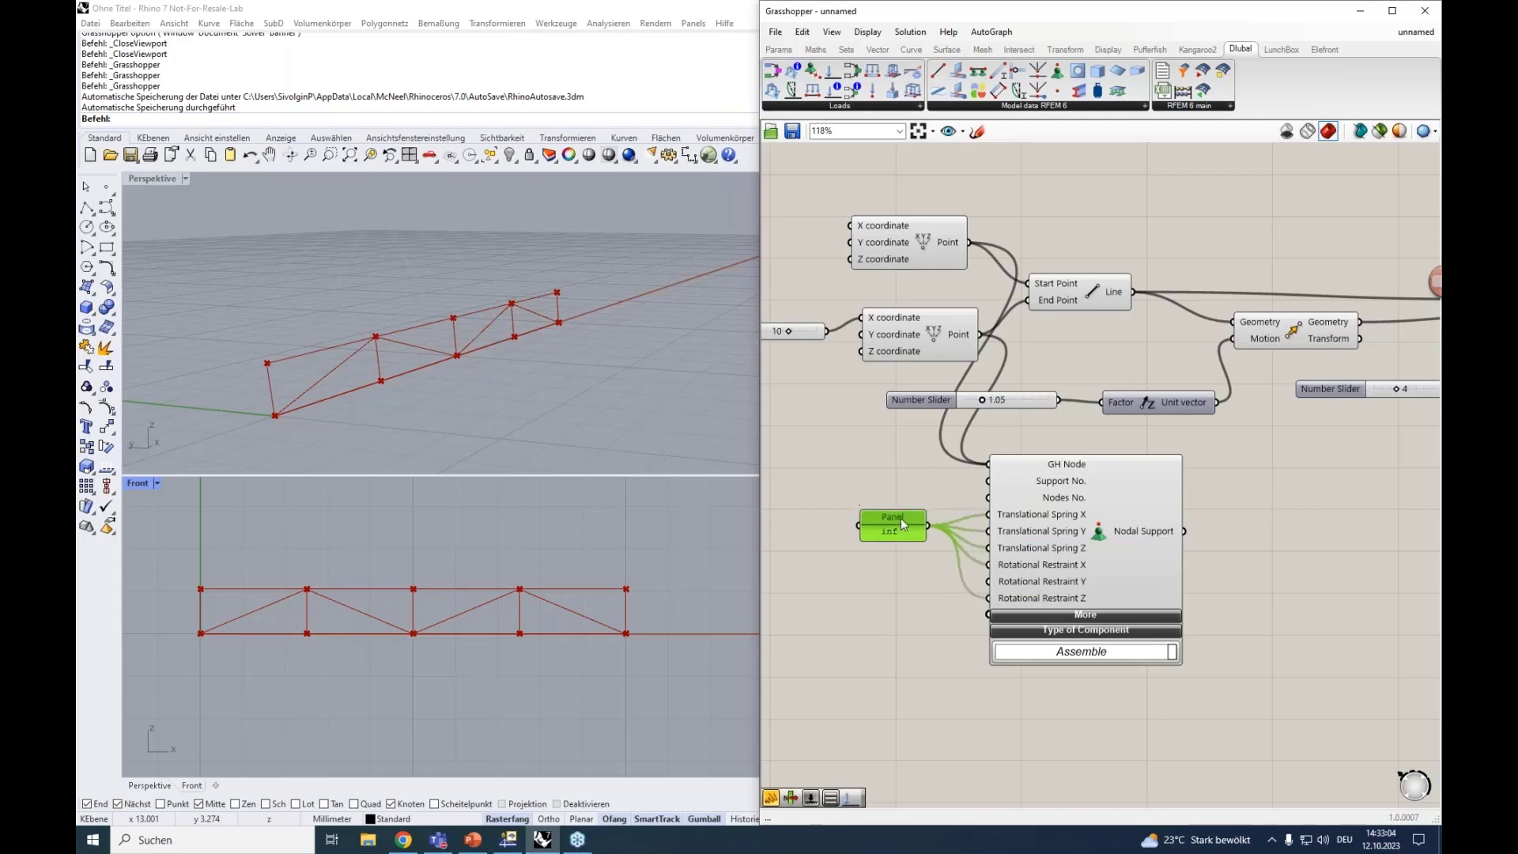
Step: Expand the Nodal Support component's additional inputs and bring up RFEM's Edit Nodal Support dialog beside them for comparison
click(1072, 614)
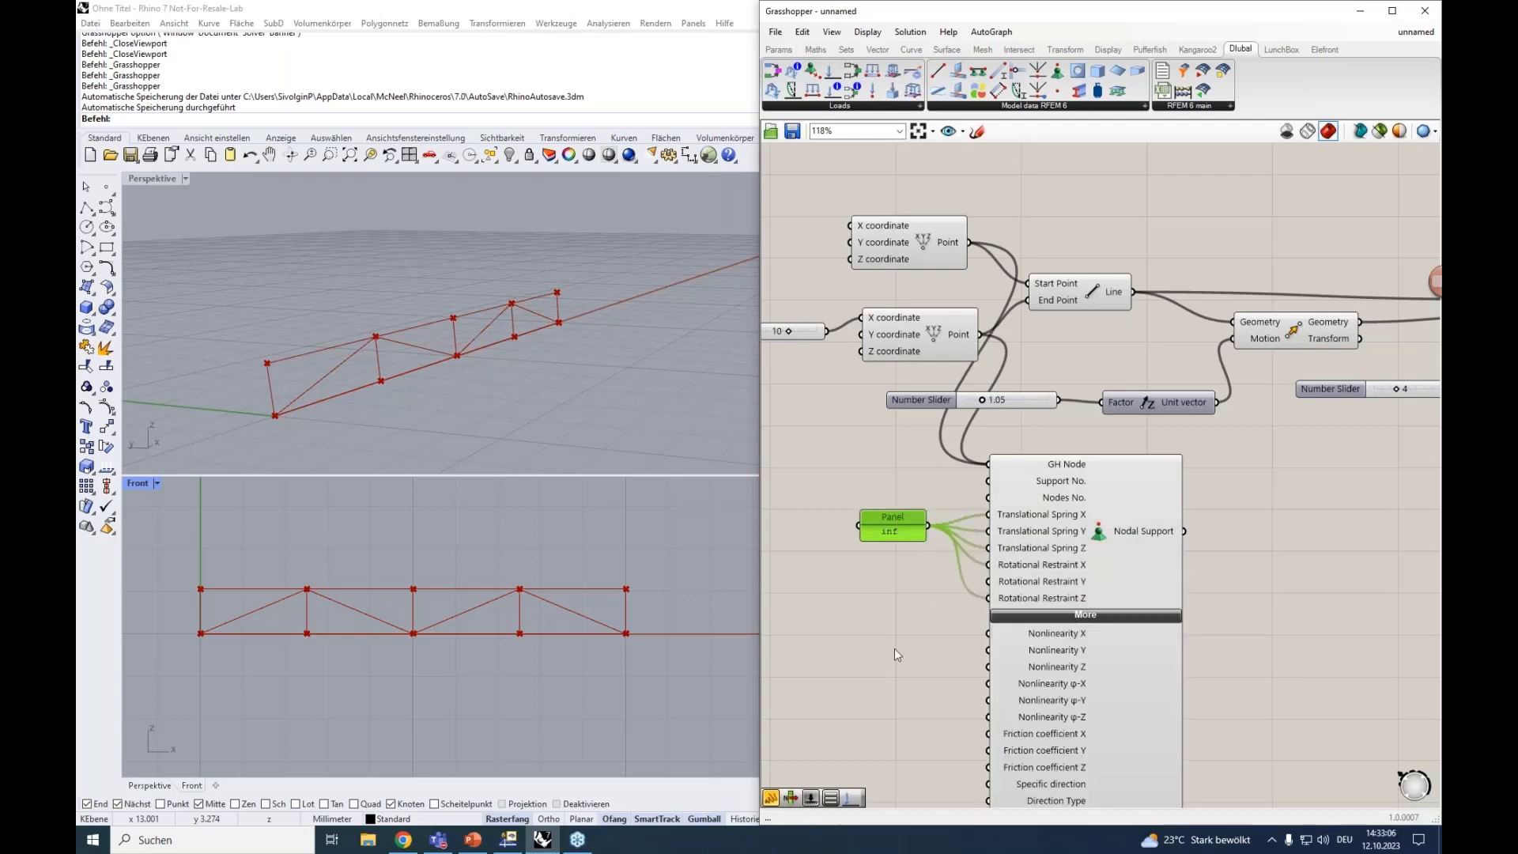
right_drag(892, 622, 917, 404)
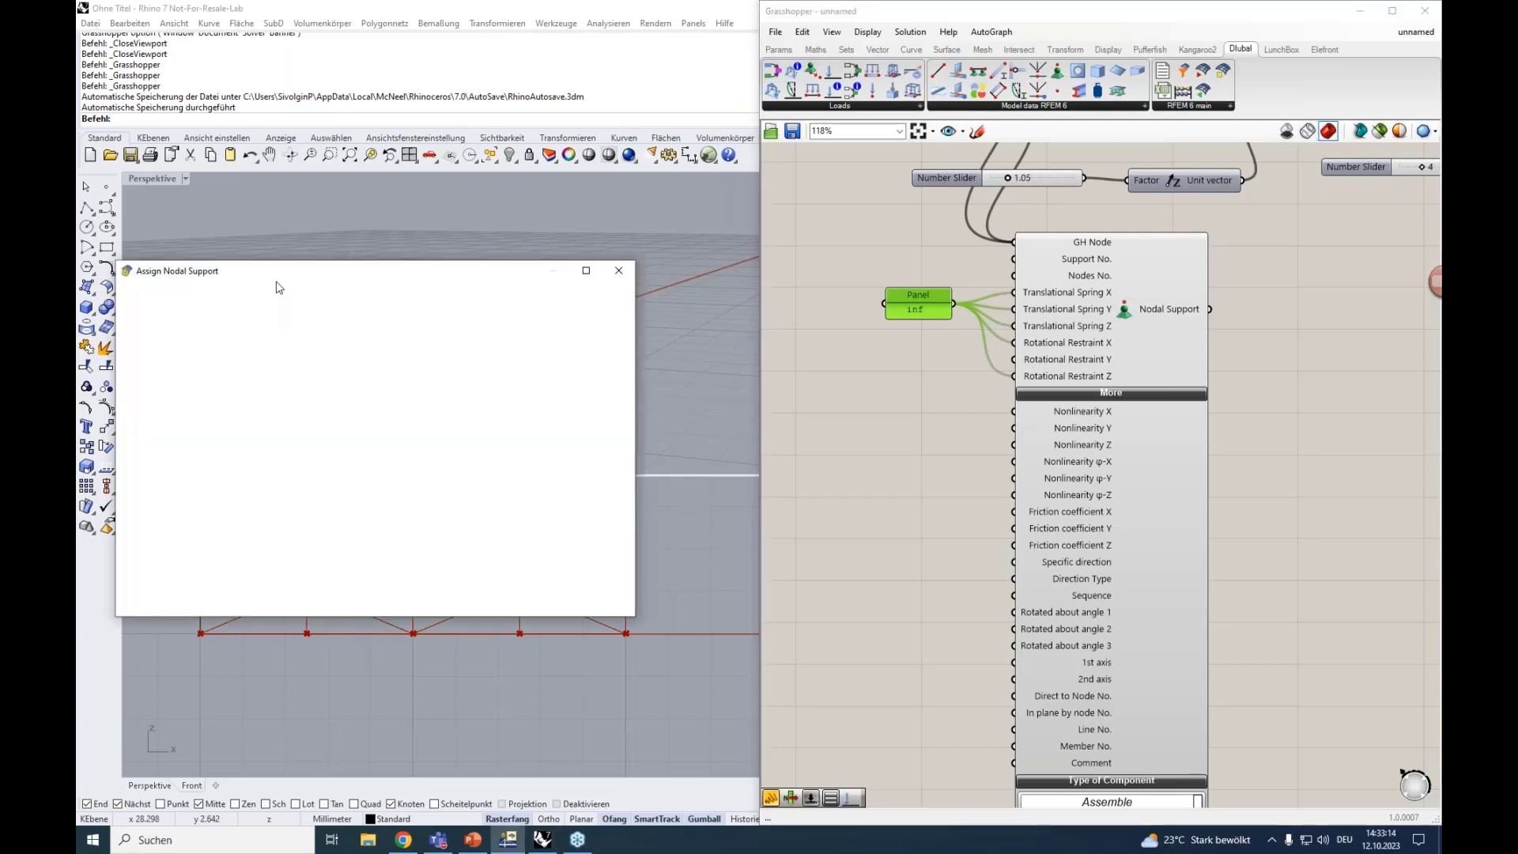
drag(290, 278, 339, 273)
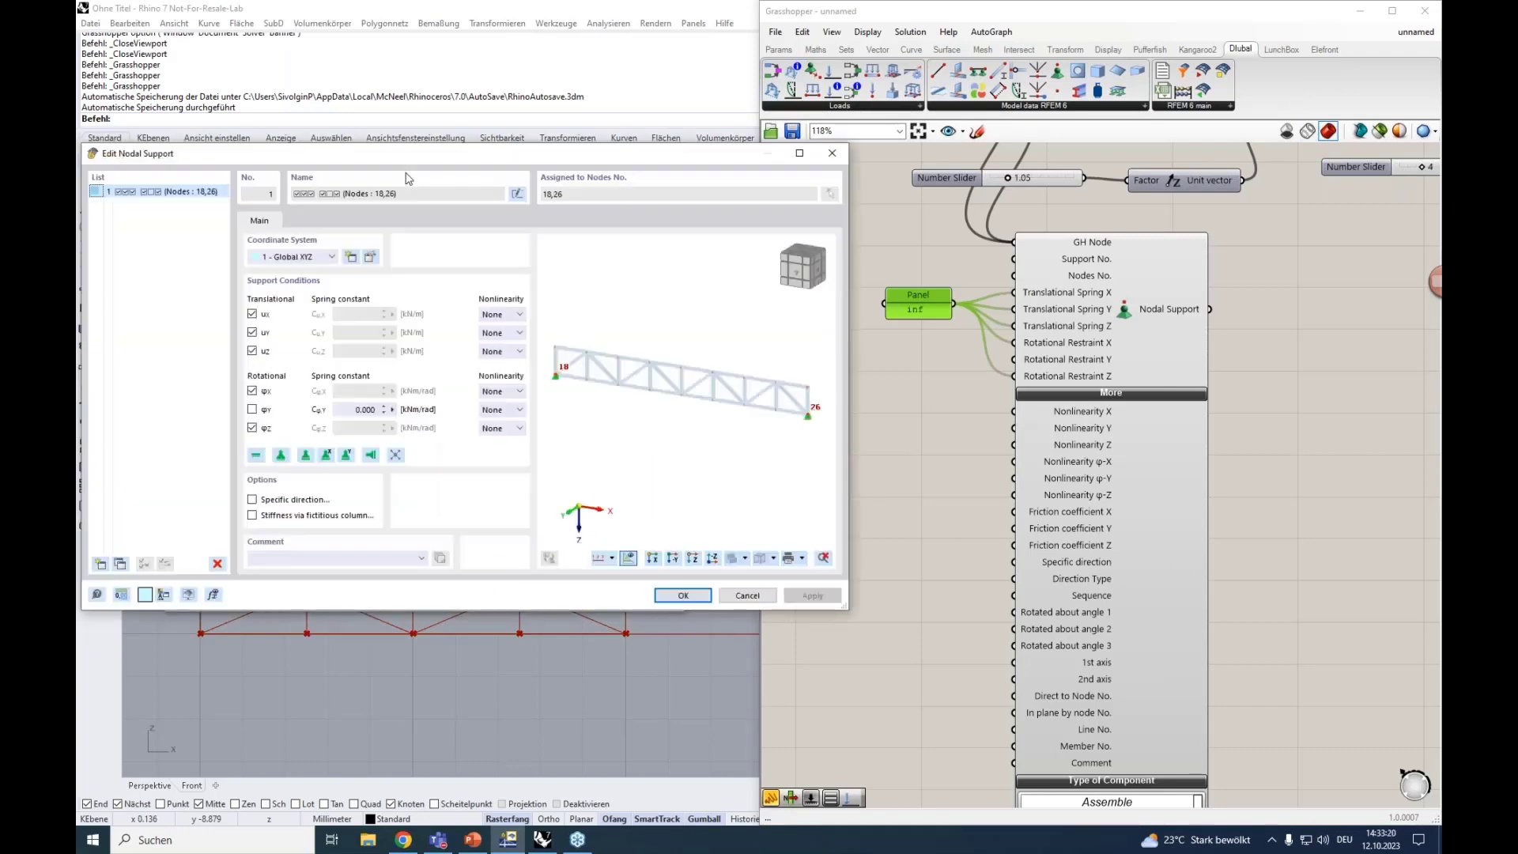
drag(405, 161, 424, 182)
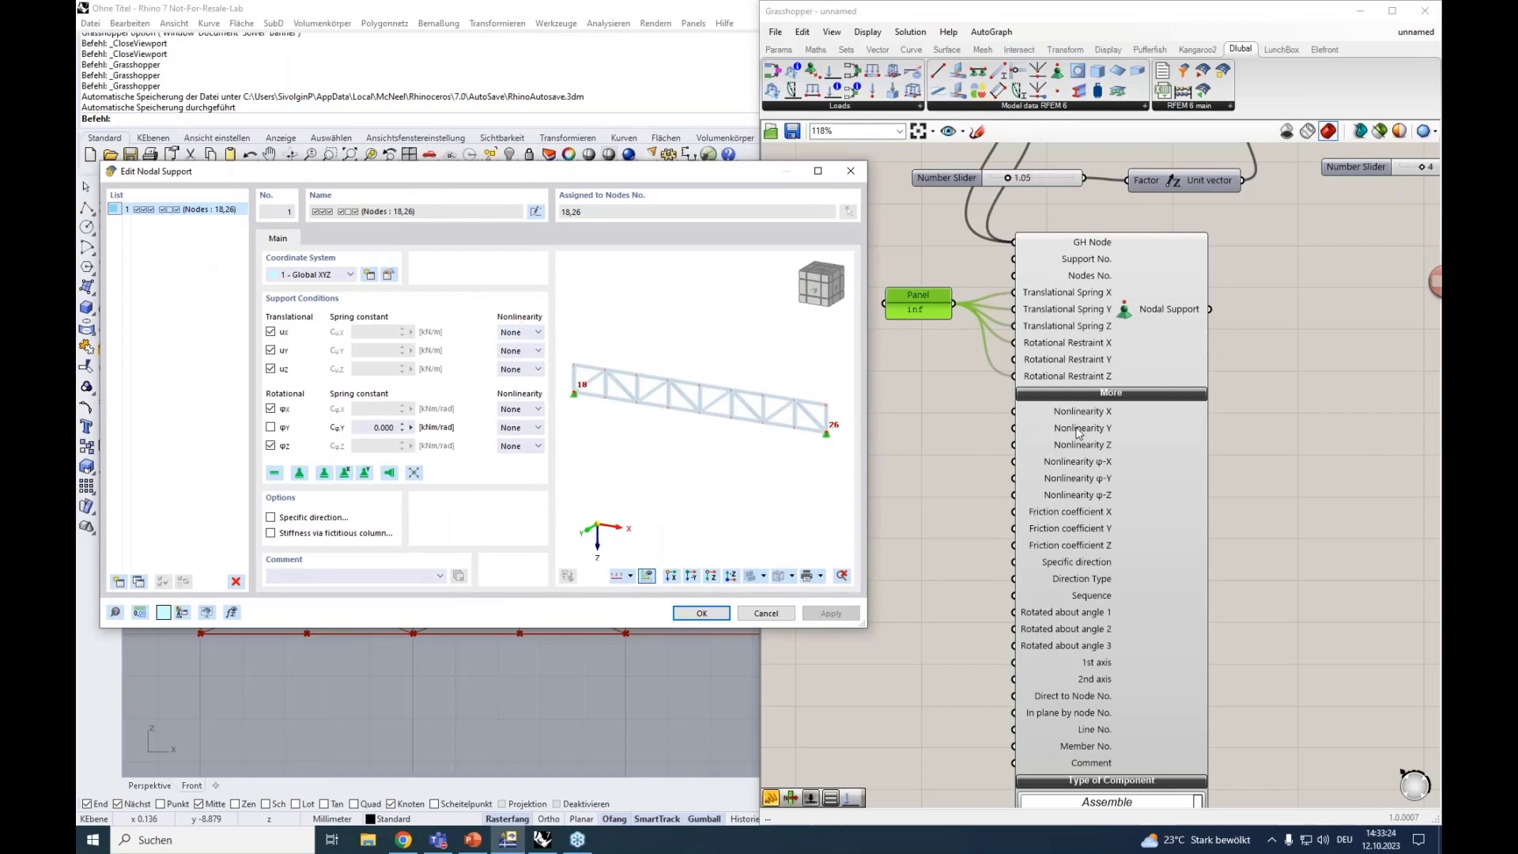
Step: Try the Friction Py nonlinearity for the support's uX translation and view its friction coefficient settings
click(534, 334)
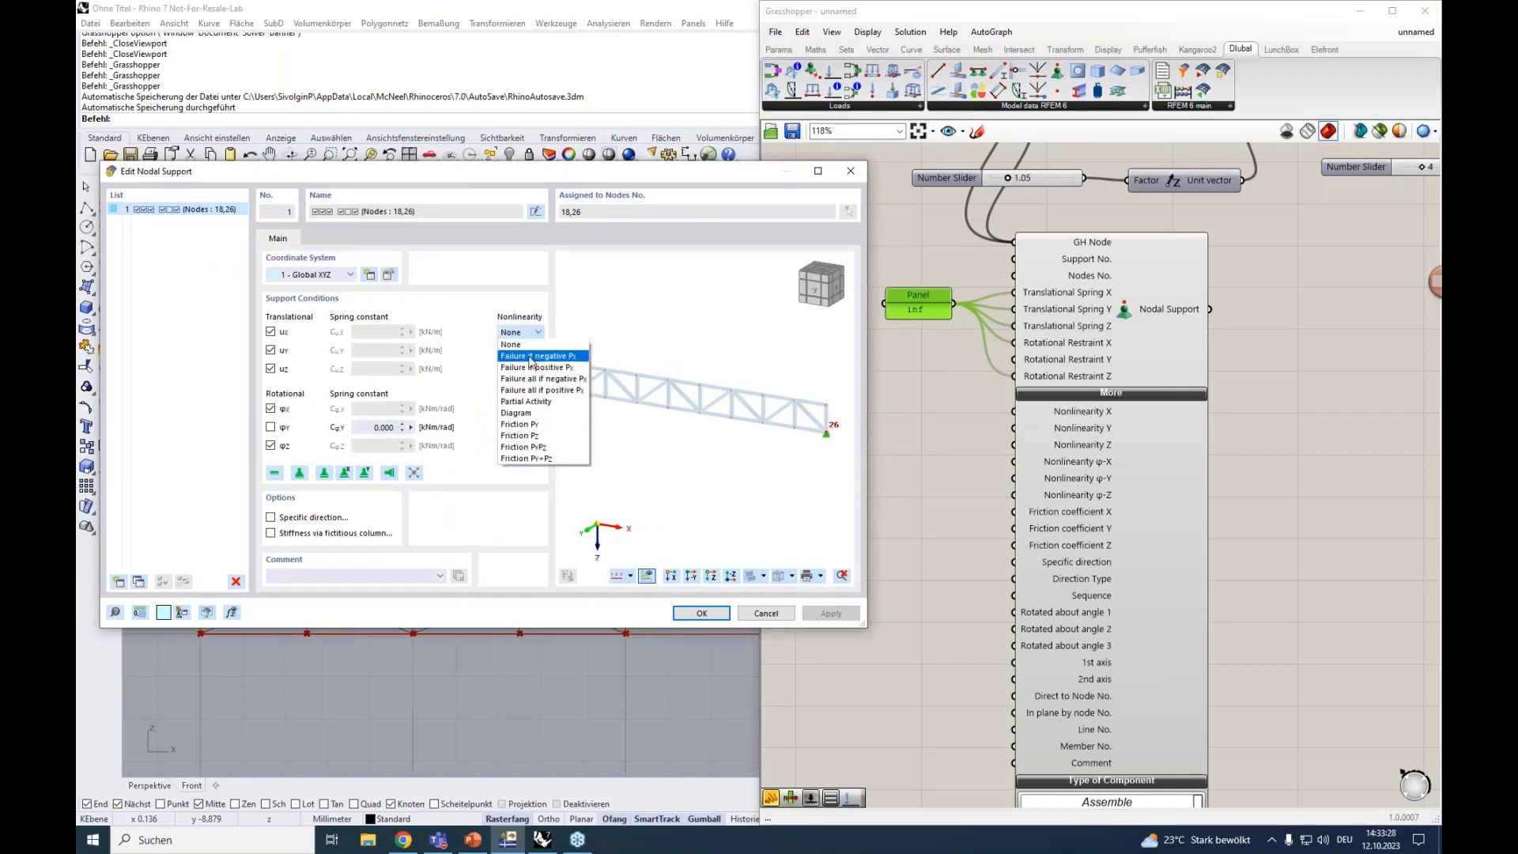
click(524, 425)
click(332, 238)
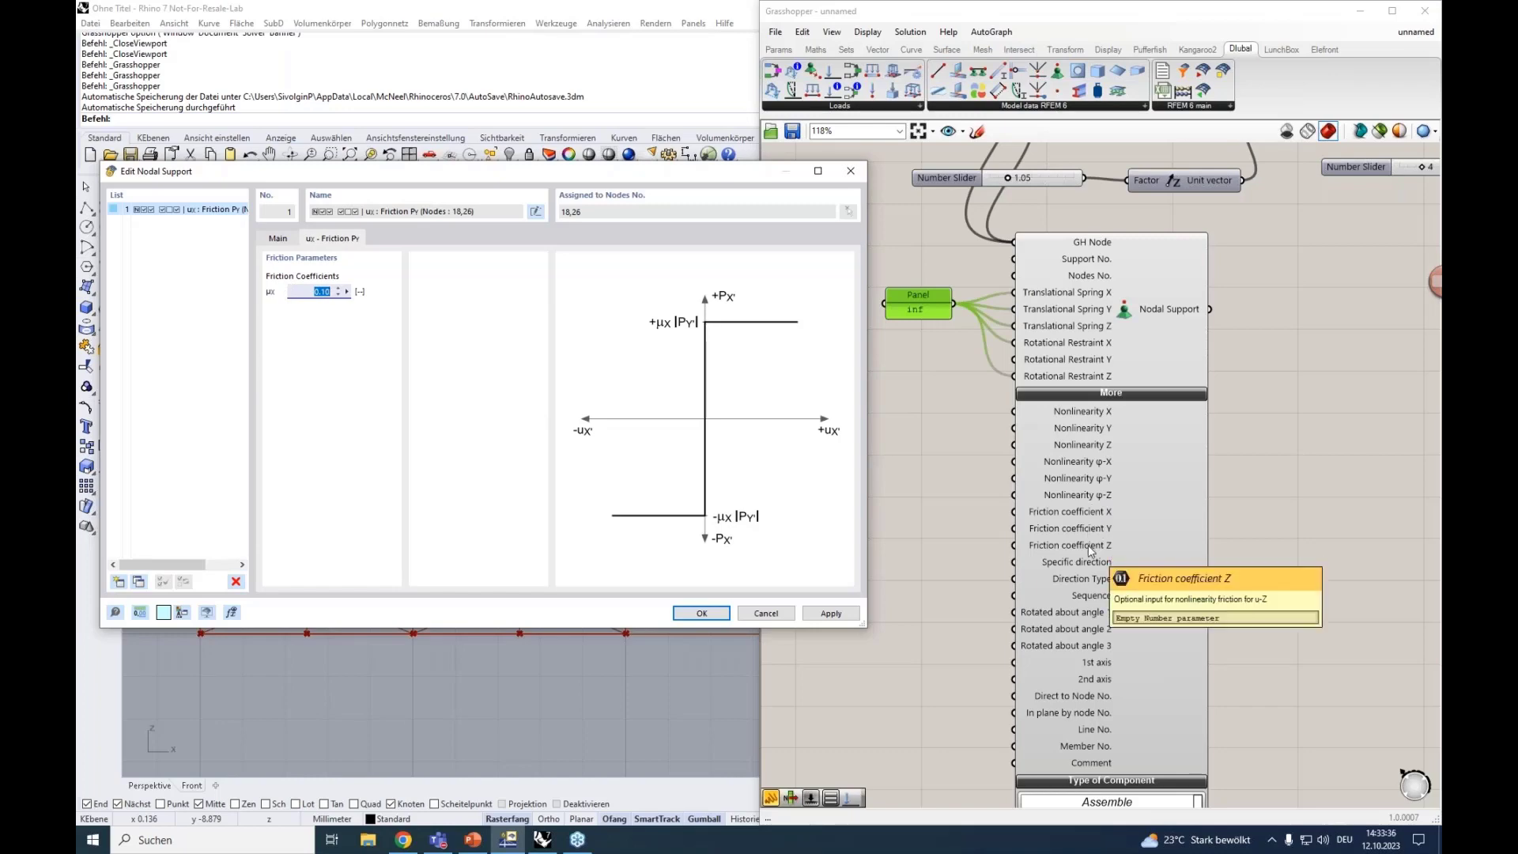
click(277, 239)
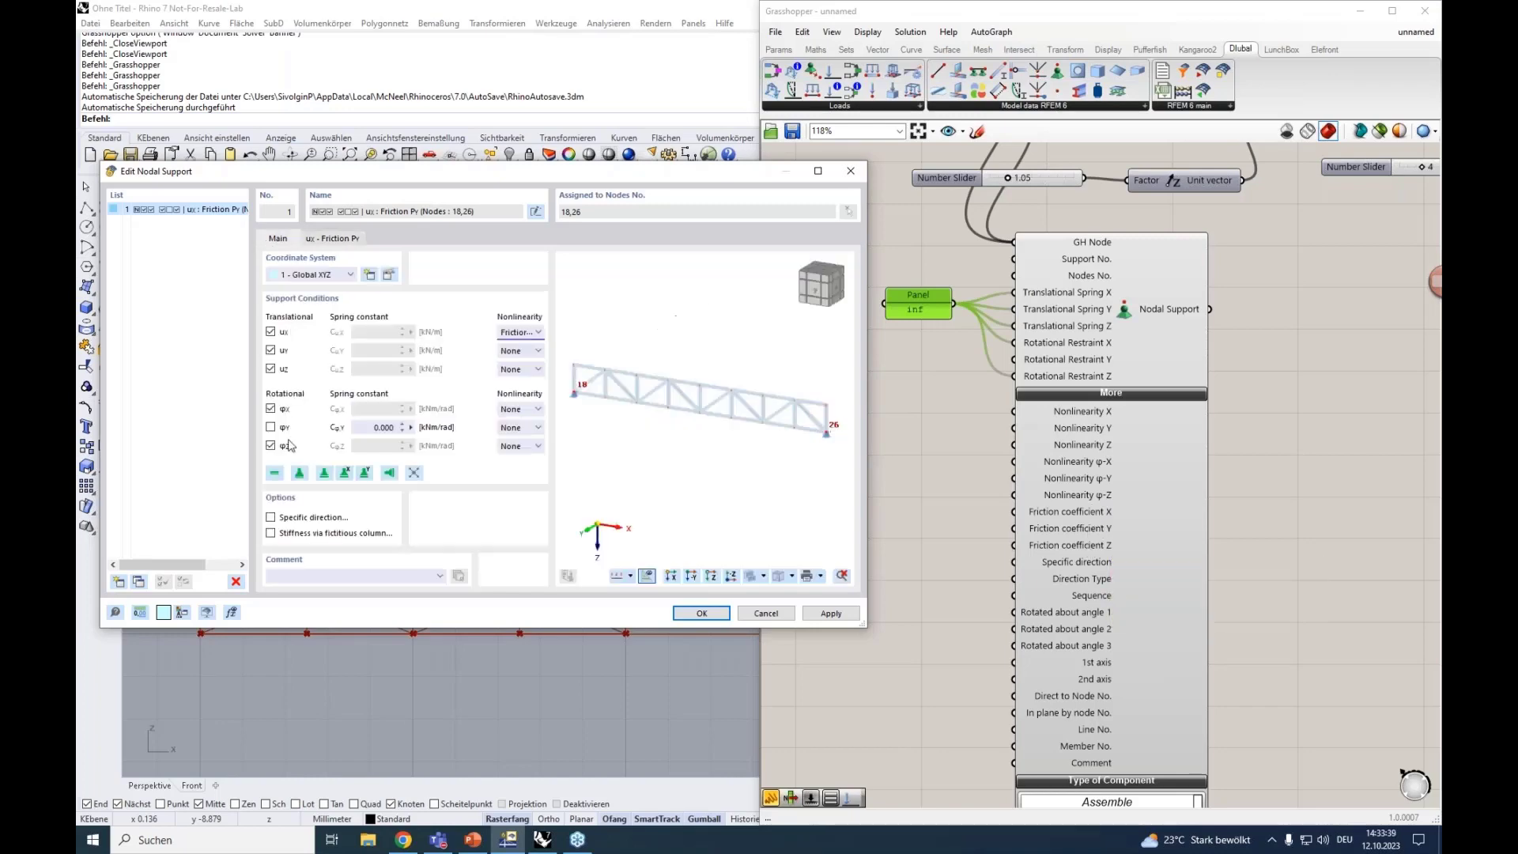
Step: Enable the support's specific direction, review the available direction types, and close the dialog without saving
click(300, 519)
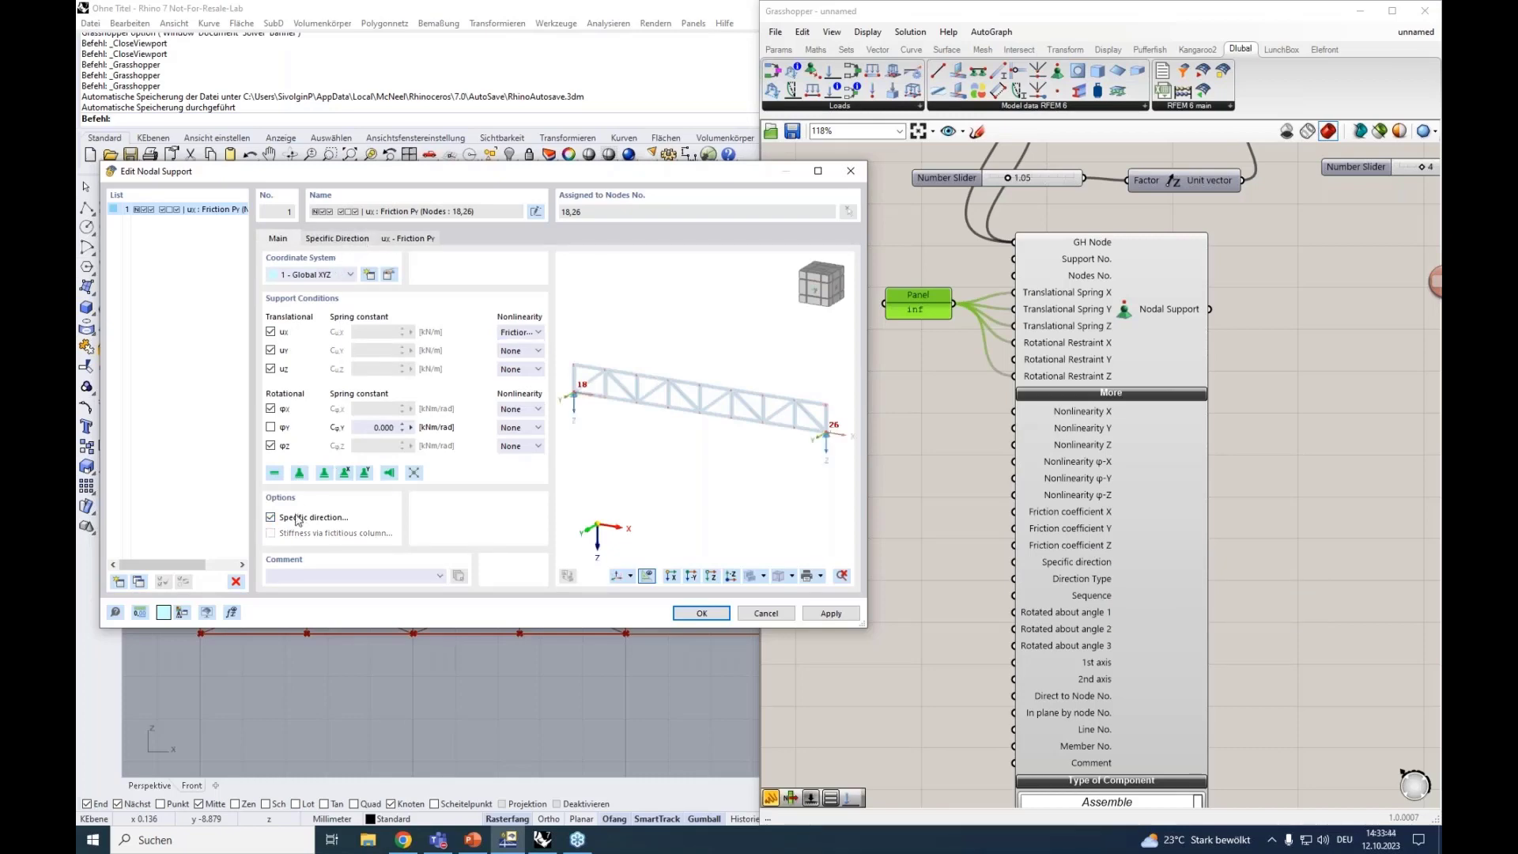
click(337, 238)
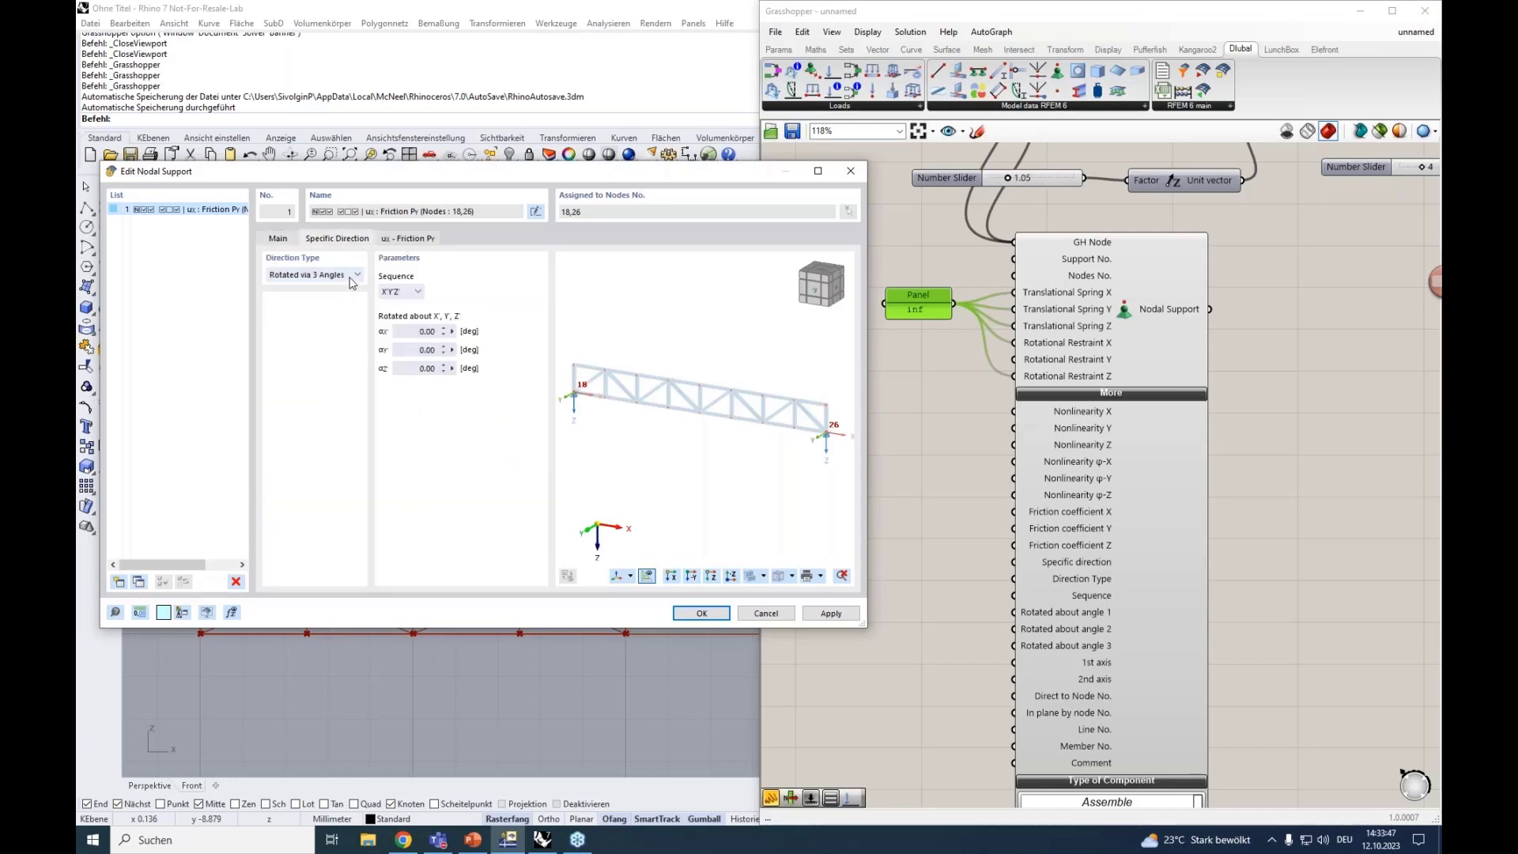
click(325, 275)
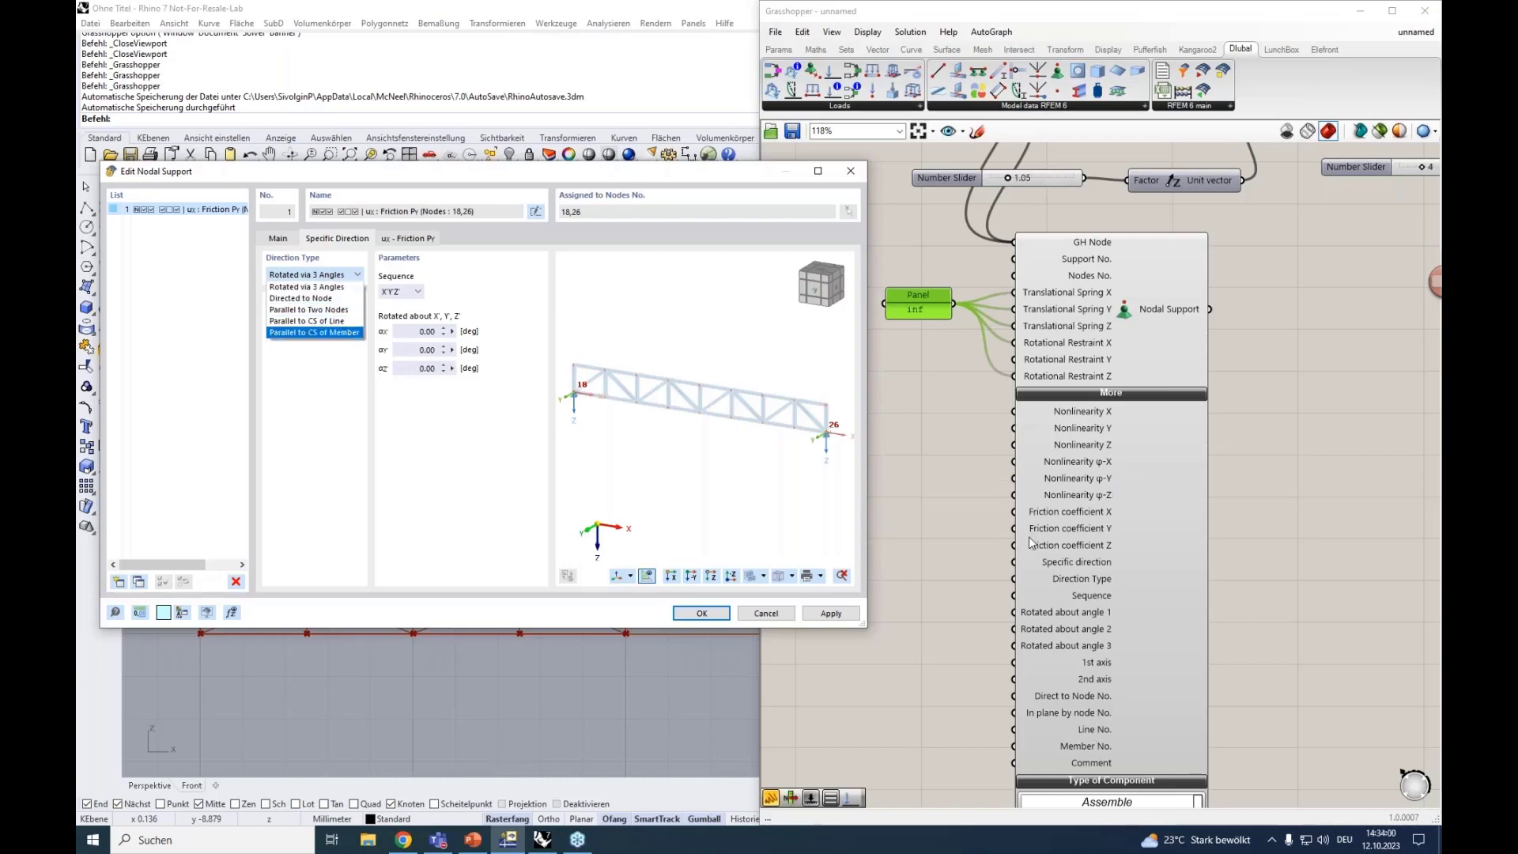
click(849, 177)
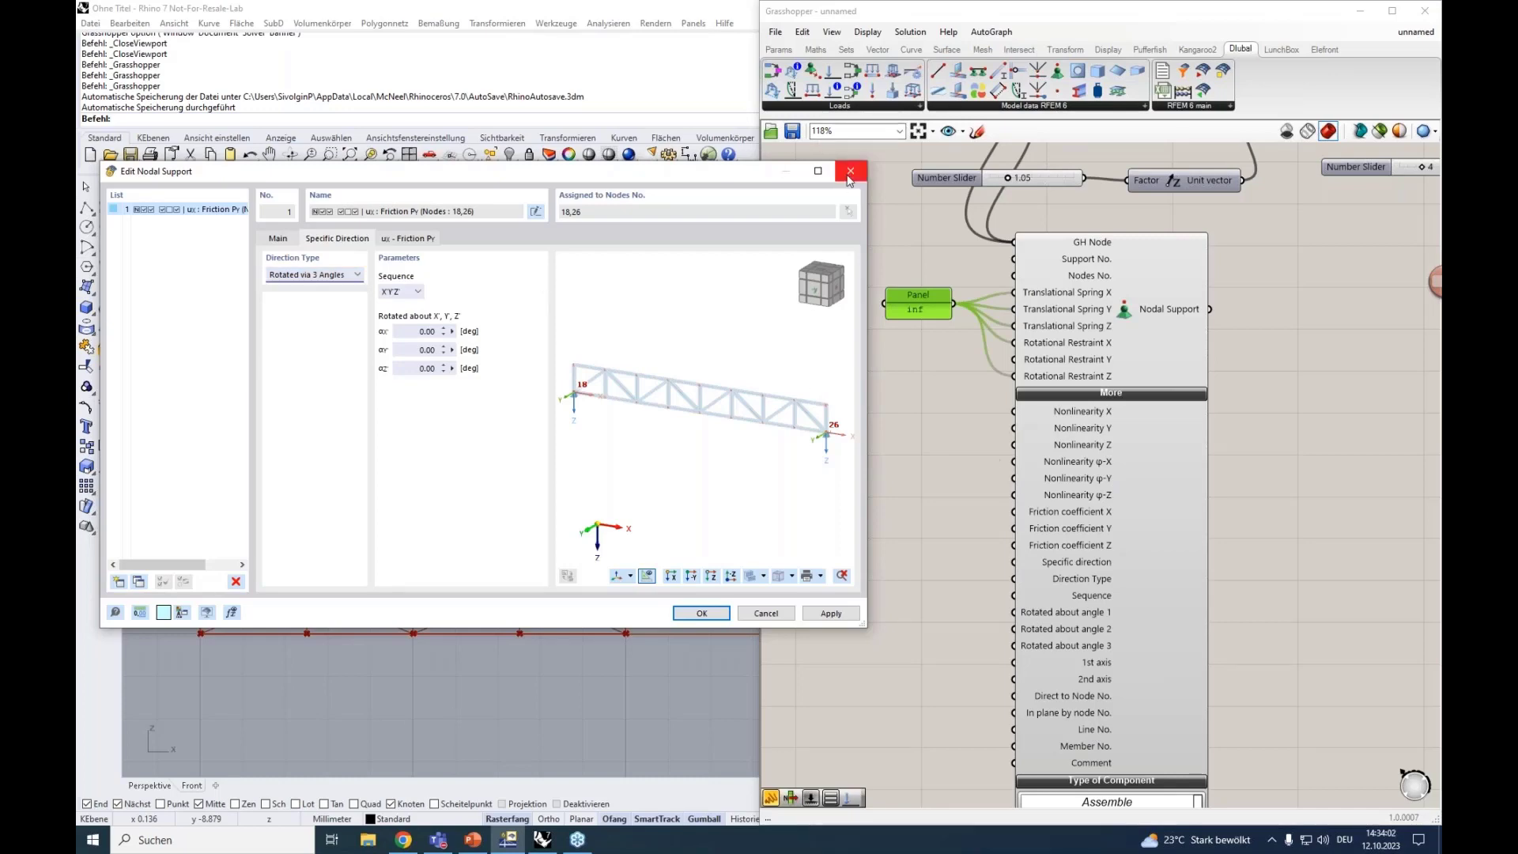
click(848, 177)
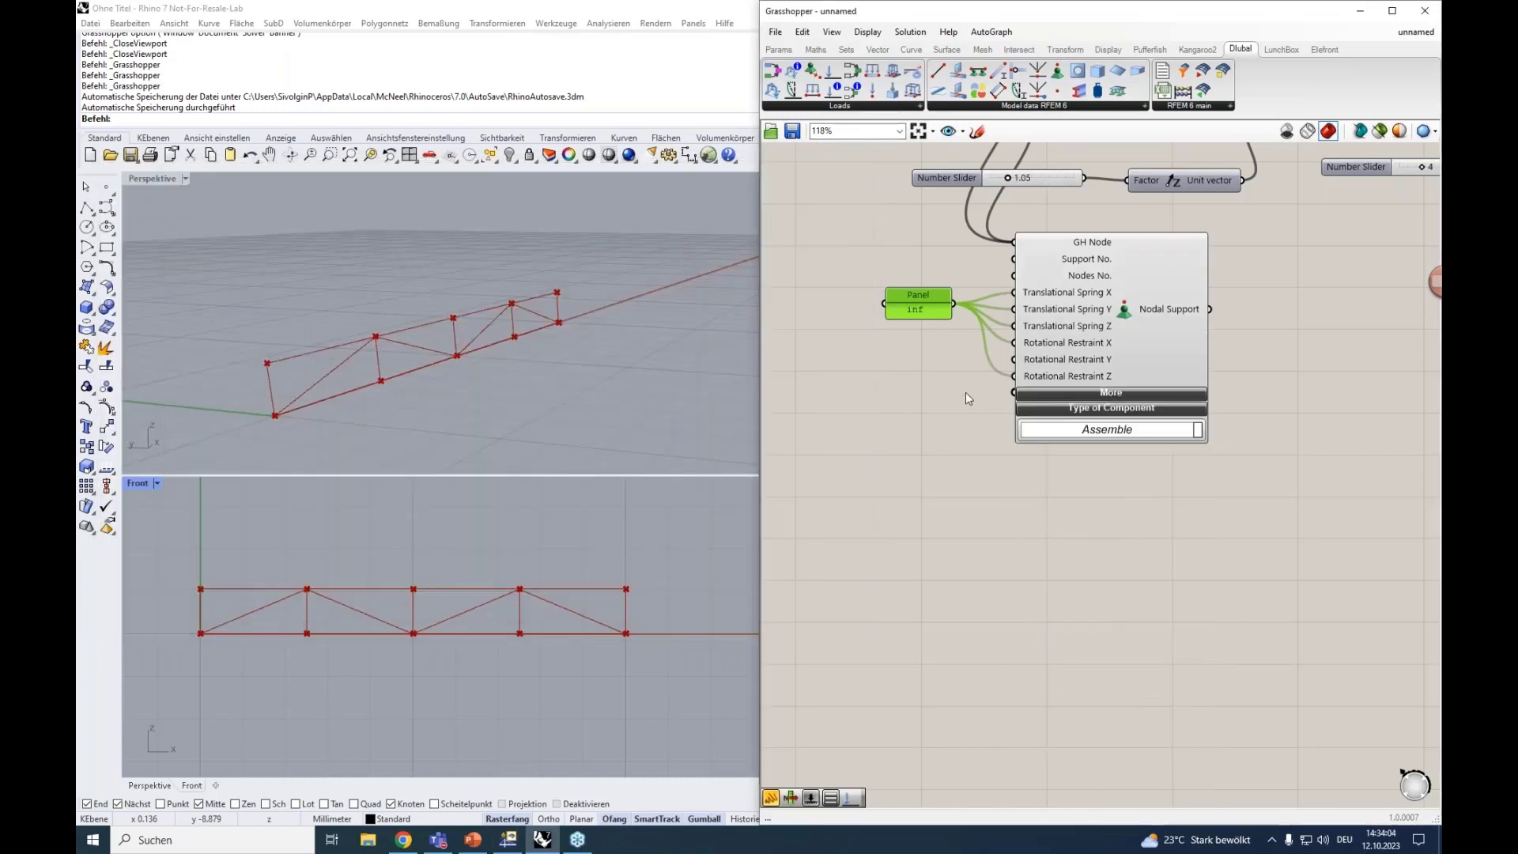
Step: Move the Nodal Support component together with its inf panel to the free area beside the Material component
scroll(936, 377, down, 2)
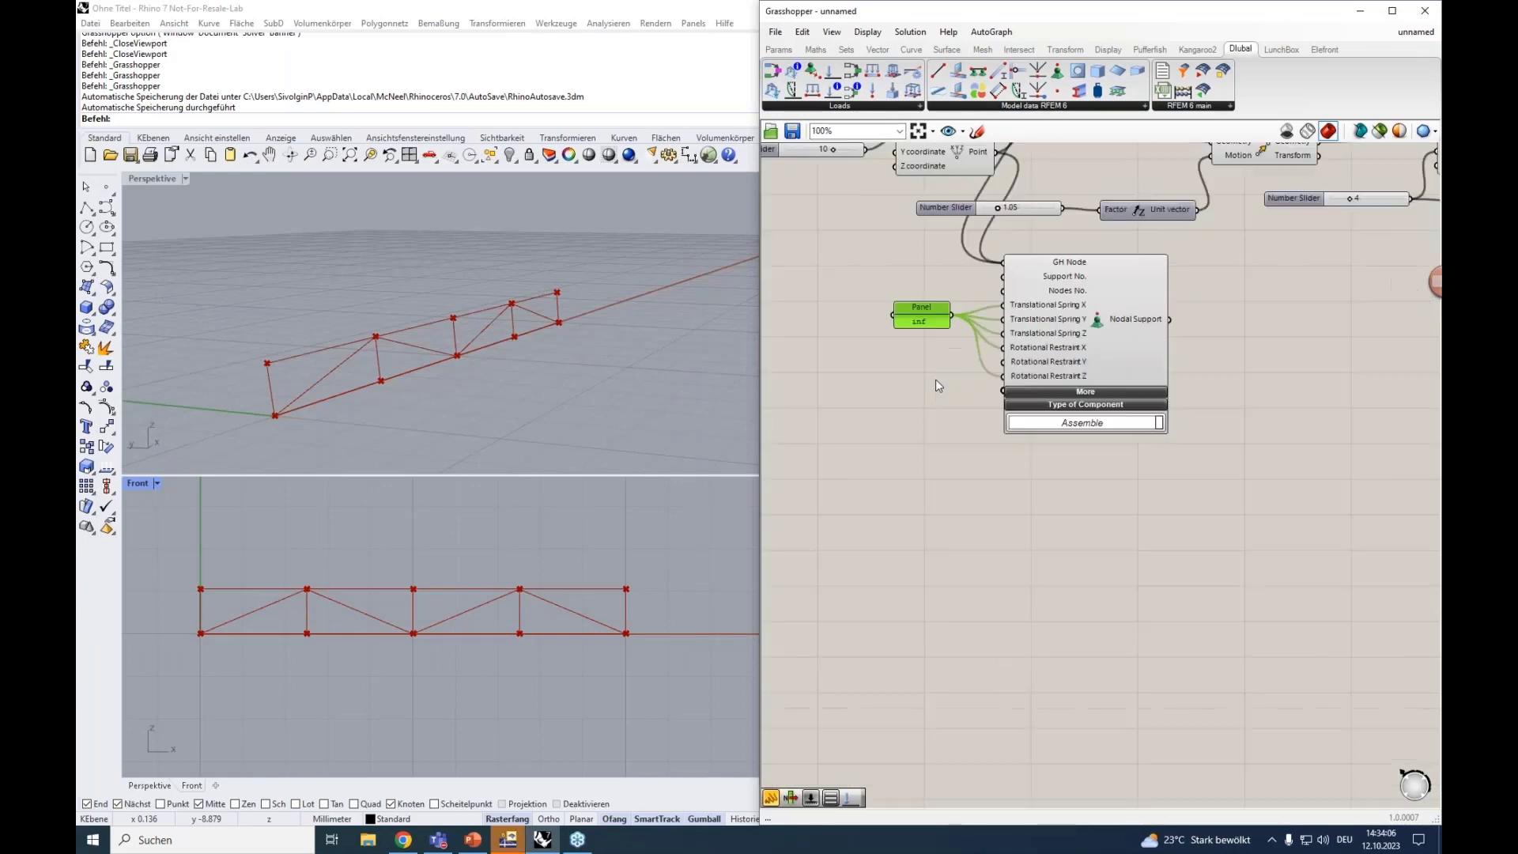
right_drag(1026, 286, 1001, 297)
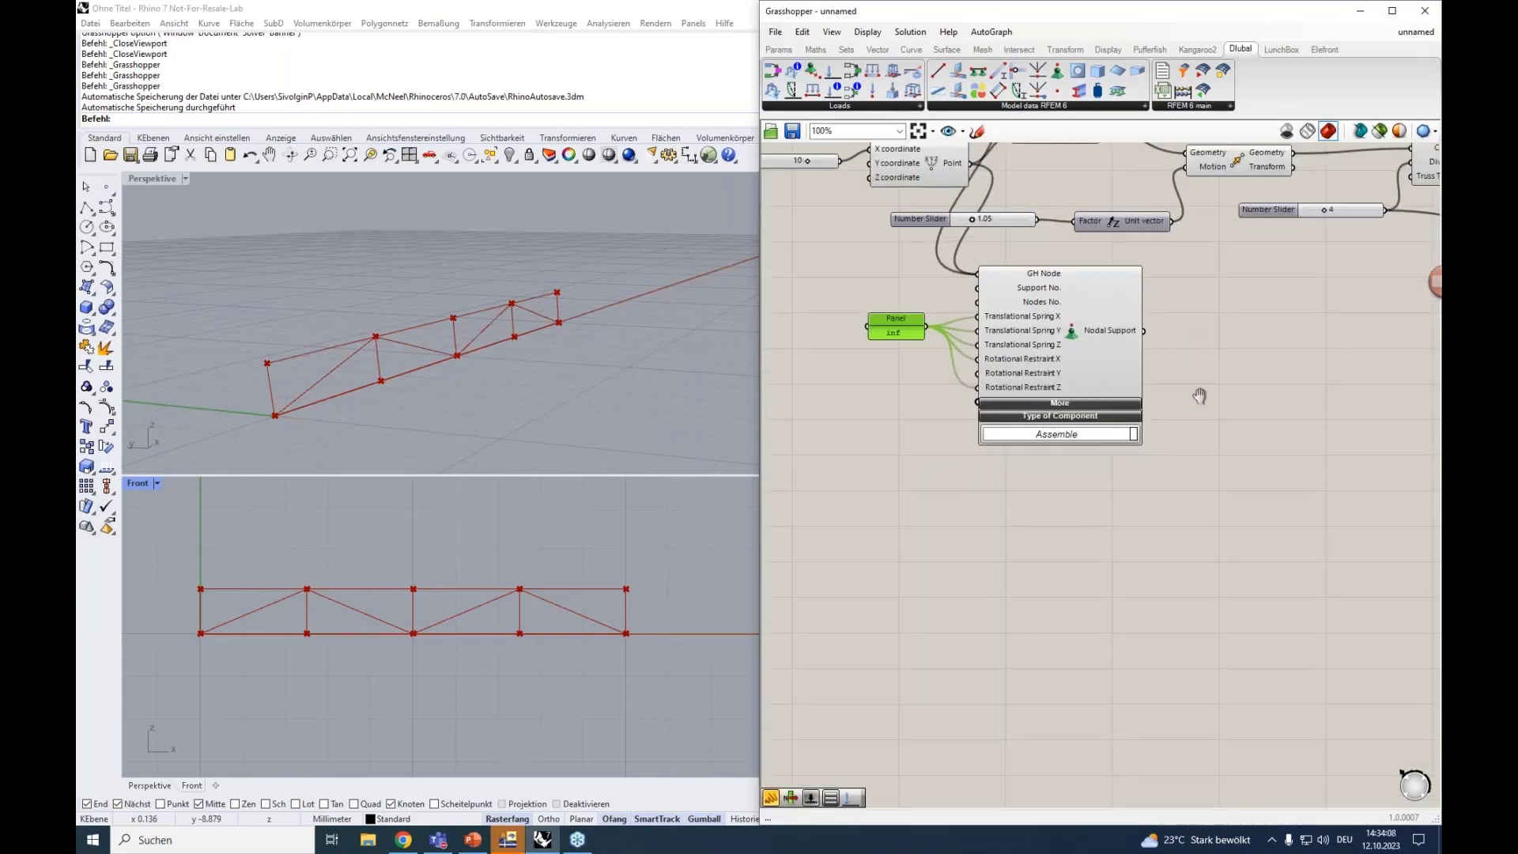
scroll(993, 671, down, 4)
drag(1175, 535, 852, 394)
right_drag(1285, 567, 1136, 547)
drag(910, 445, 1109, 297)
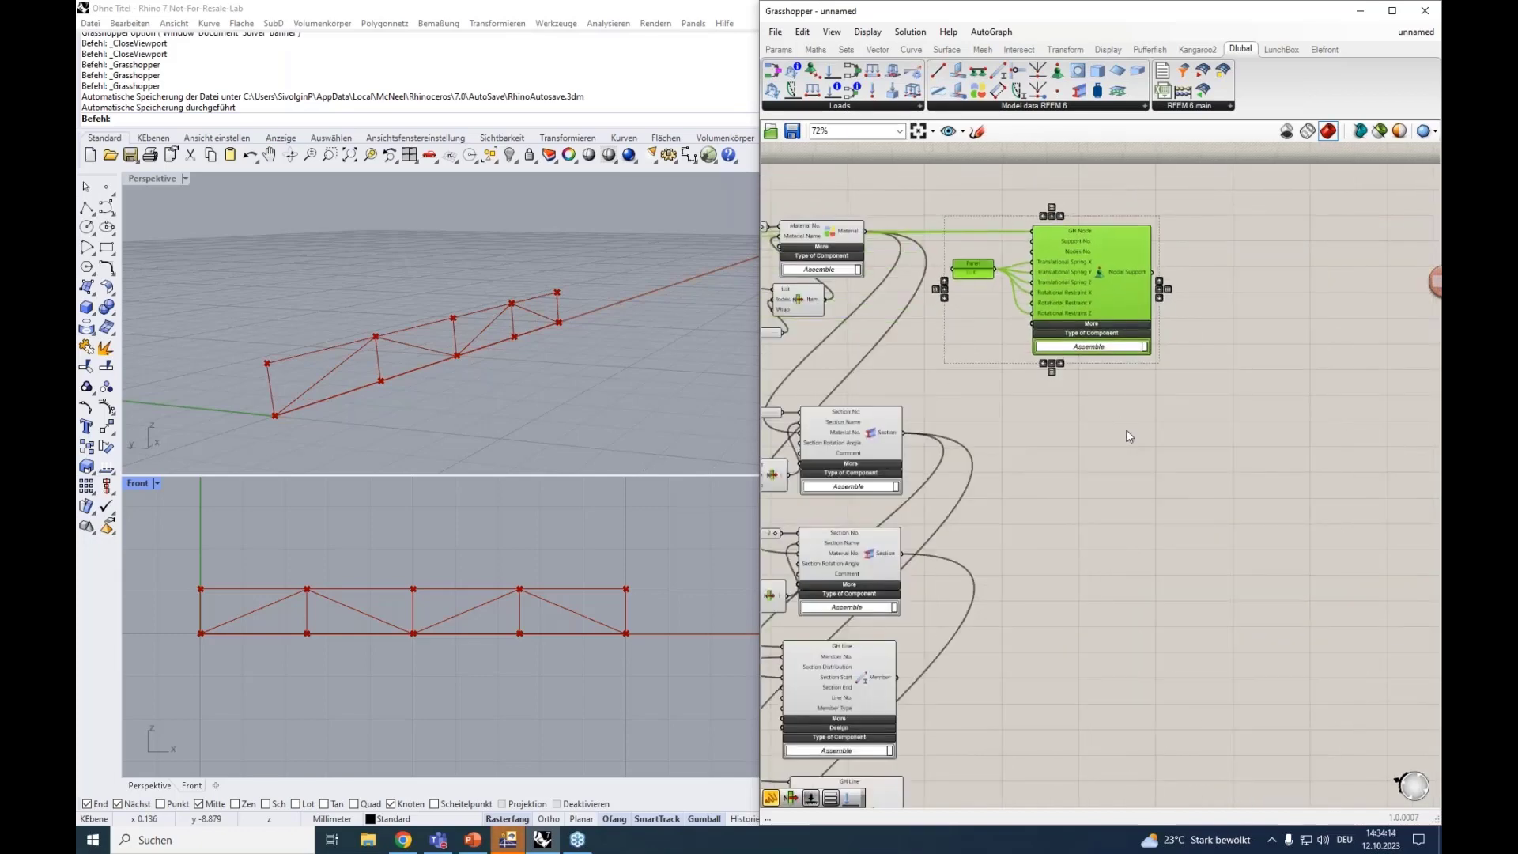
click(1122, 439)
scroll(1114, 427, up, 2)
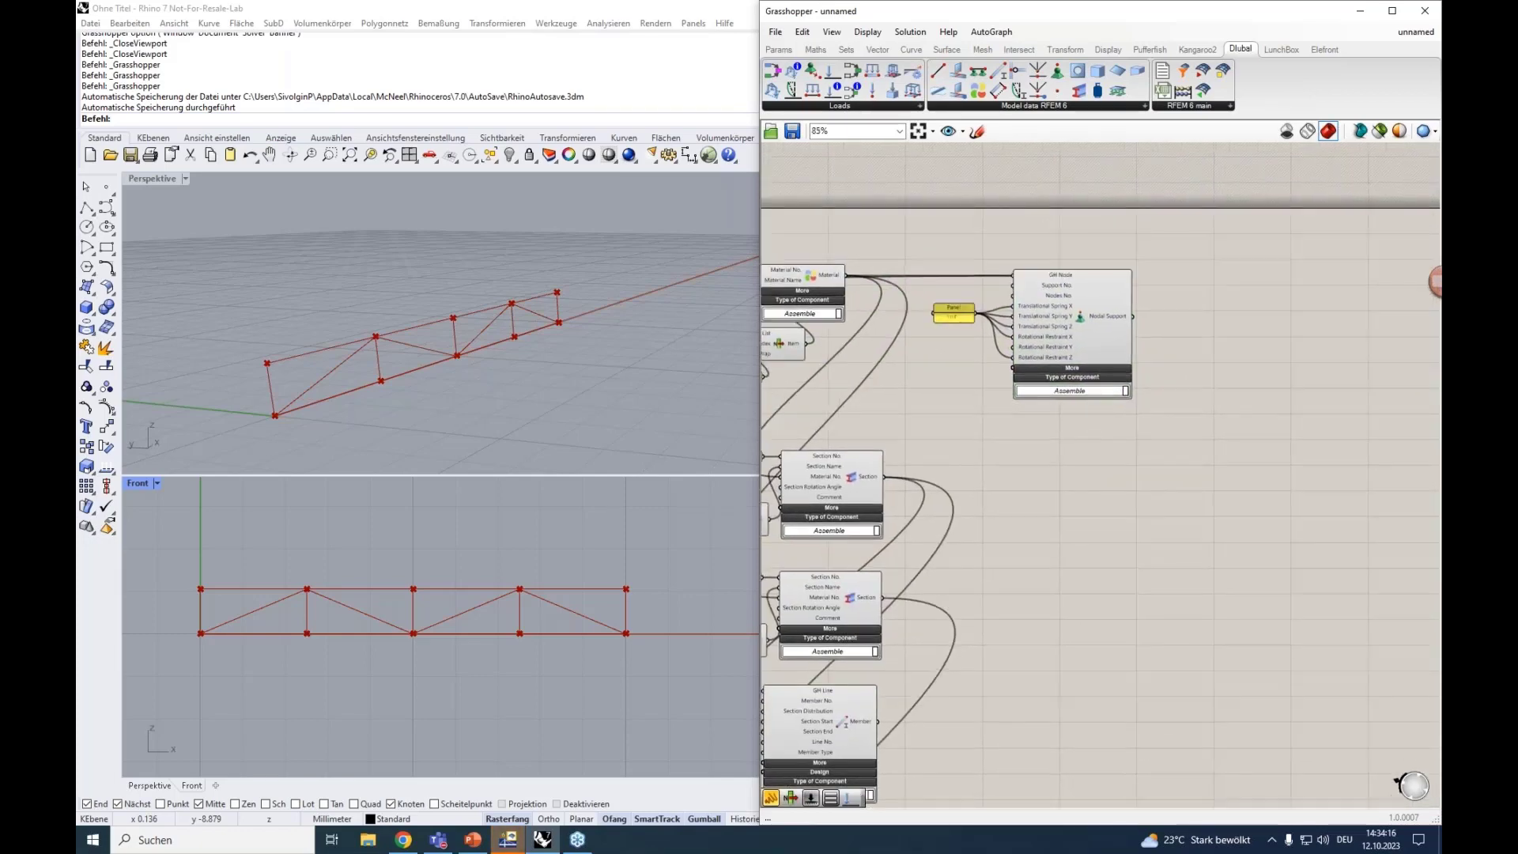
Step: Add a Load Case component from the Loads group to the free area beside the Nodal Support component
scroll(1093, 433, up, 1)
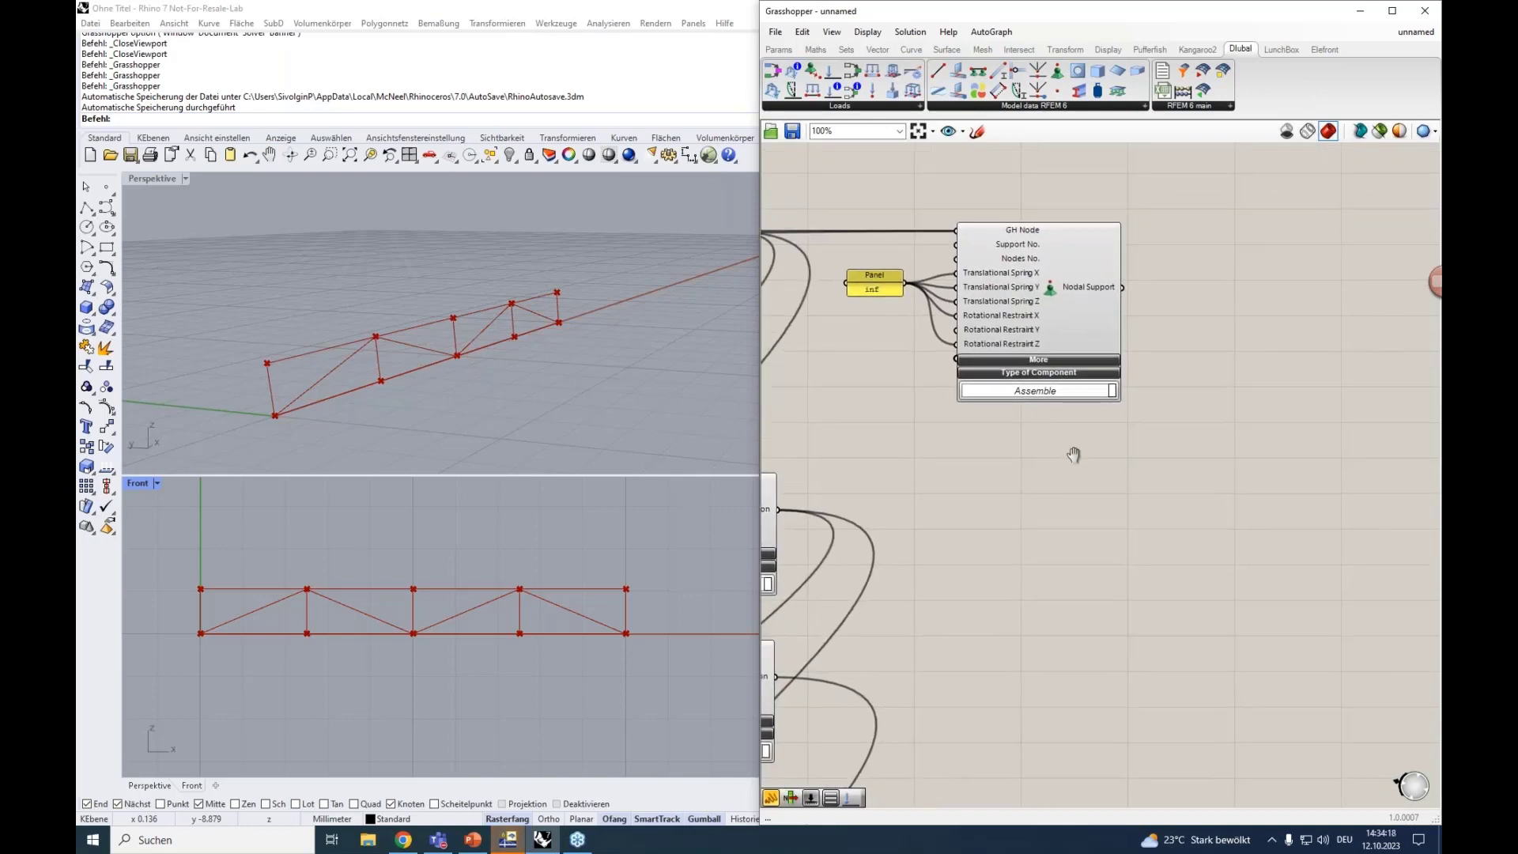
right_drag(1074, 454, 1092, 460)
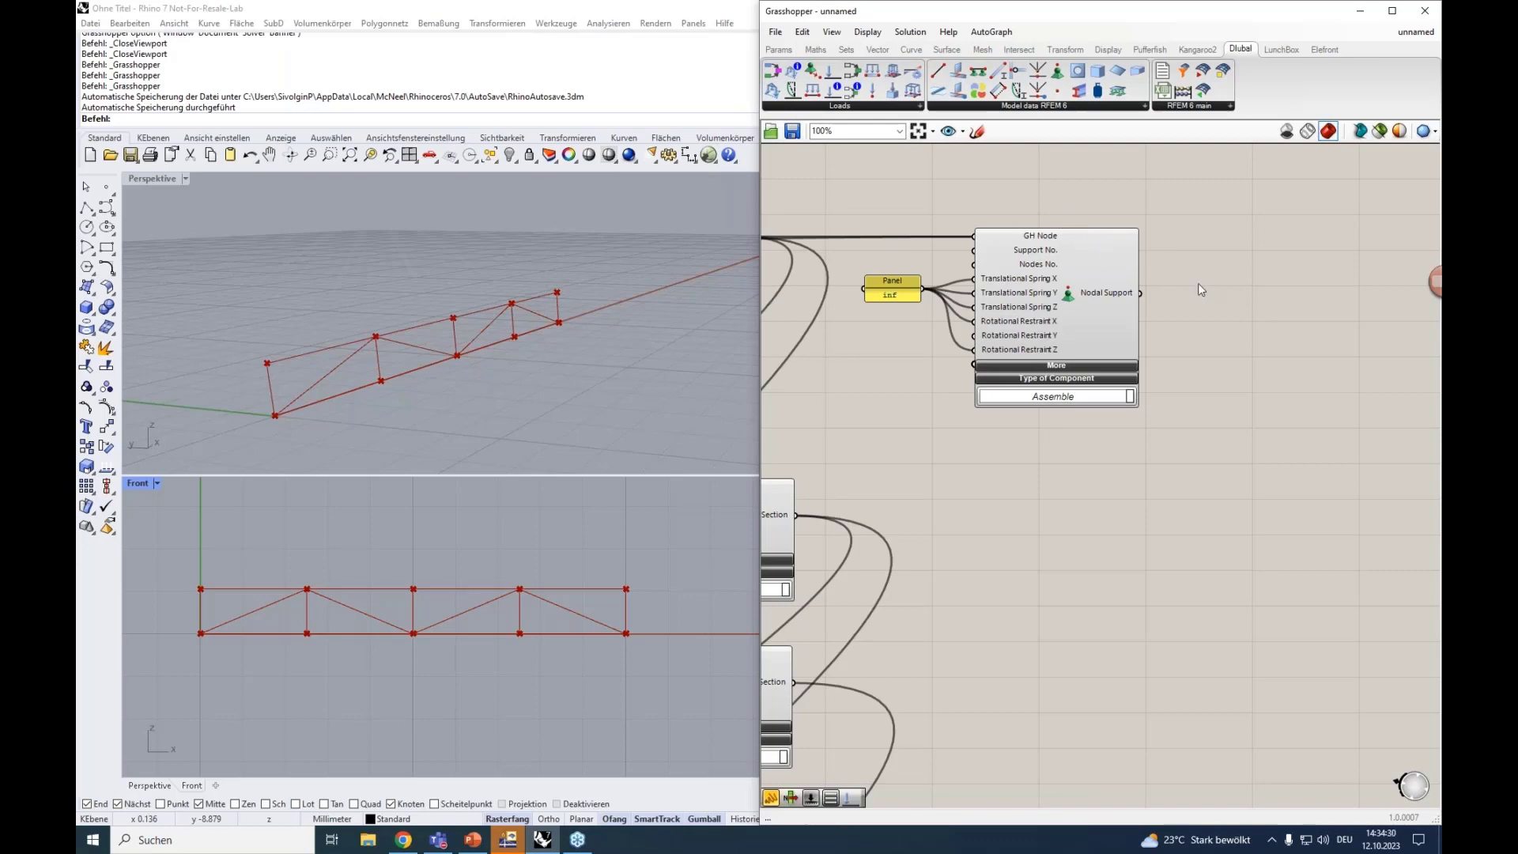
right_drag(1198, 300, 1106, 387)
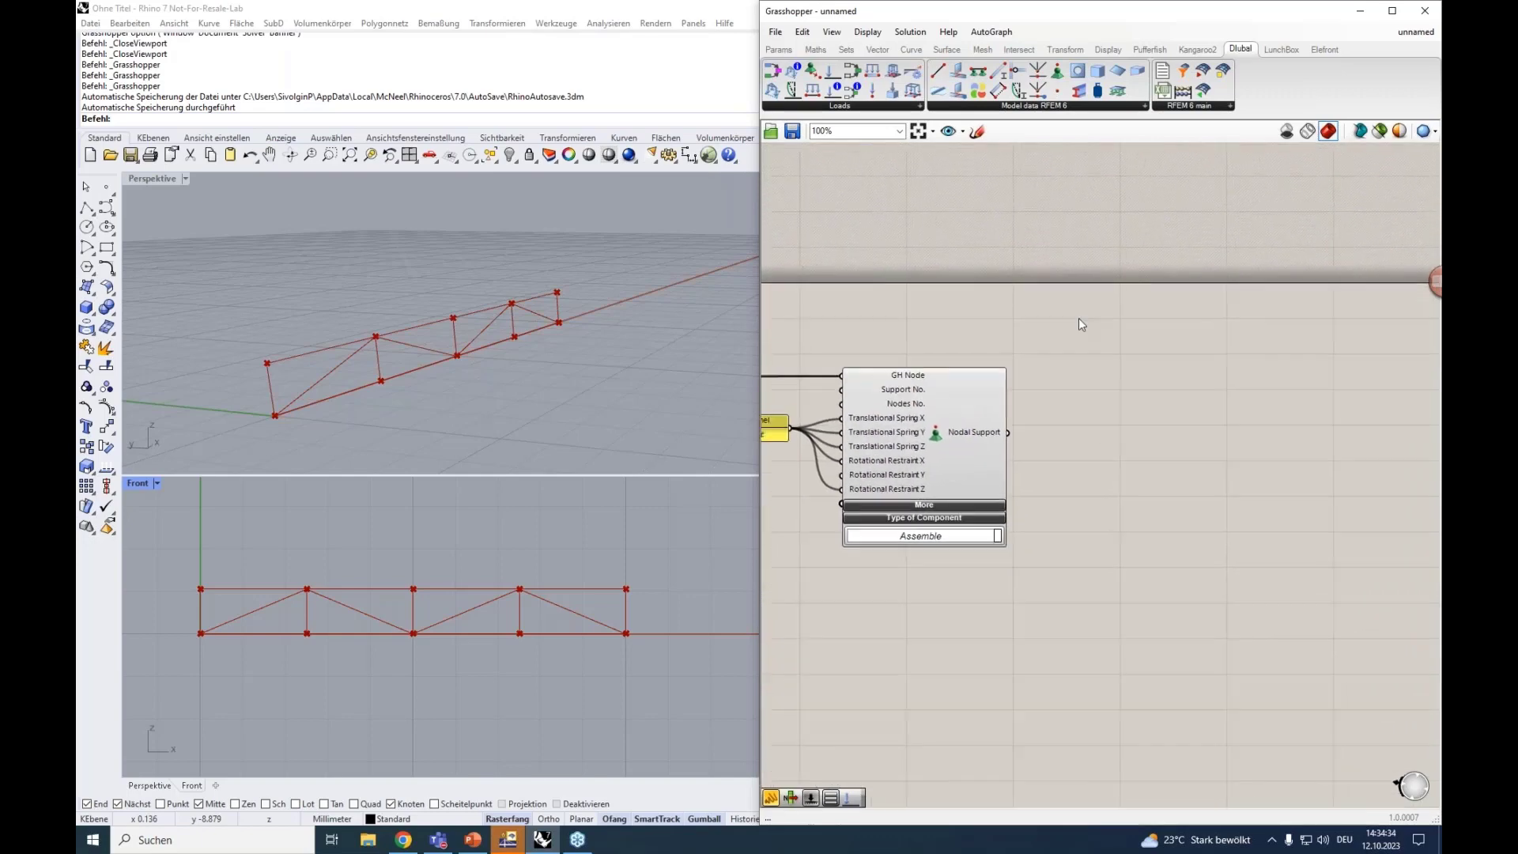
click(843, 107)
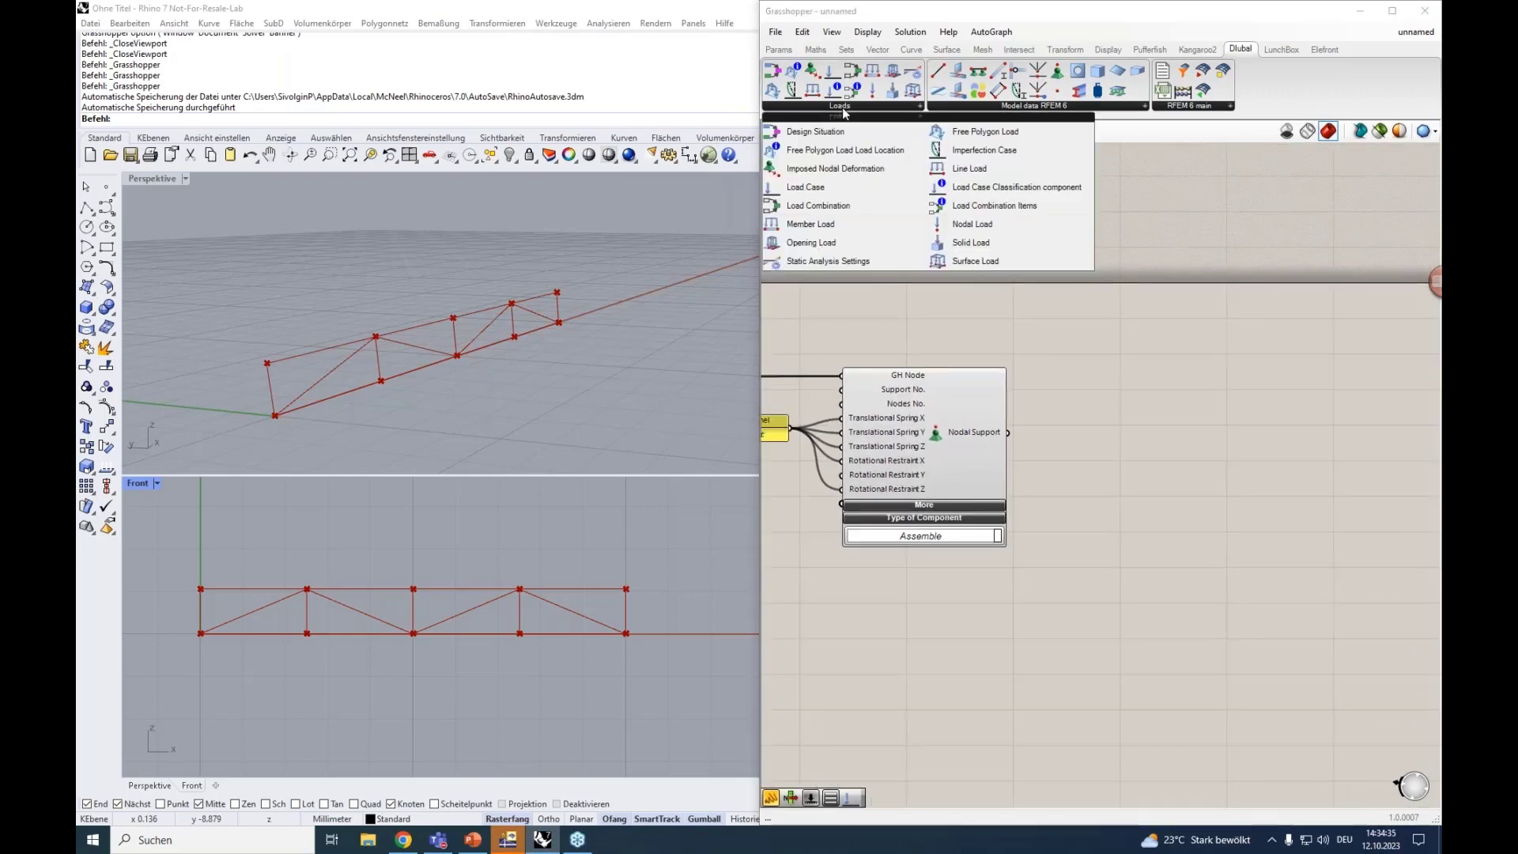
click(801, 190)
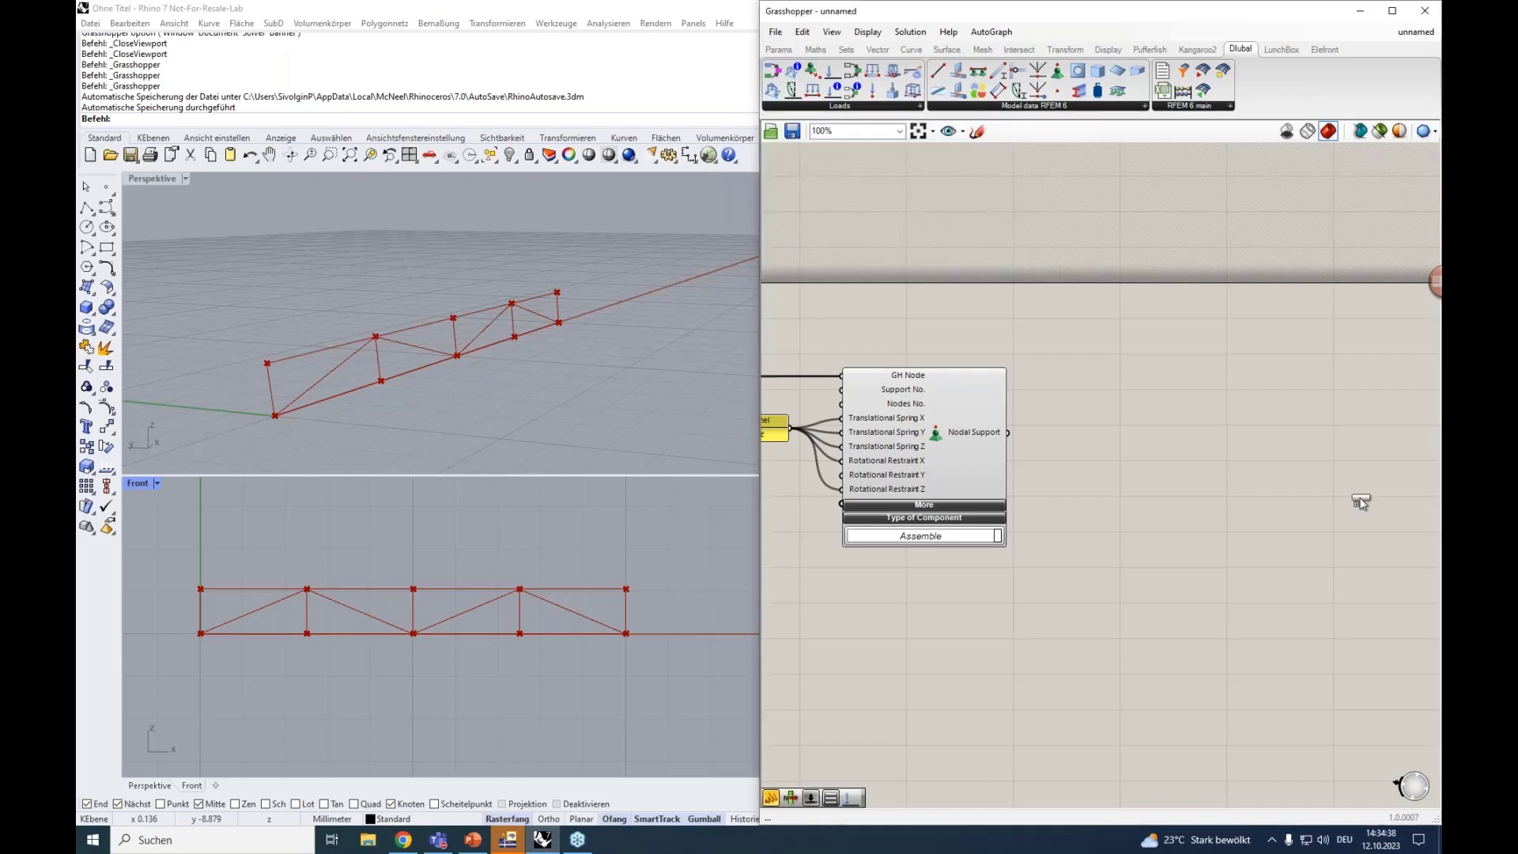
click(1274, 422)
drag(1264, 409, 1200, 411)
scroll(1200, 410, up, 3)
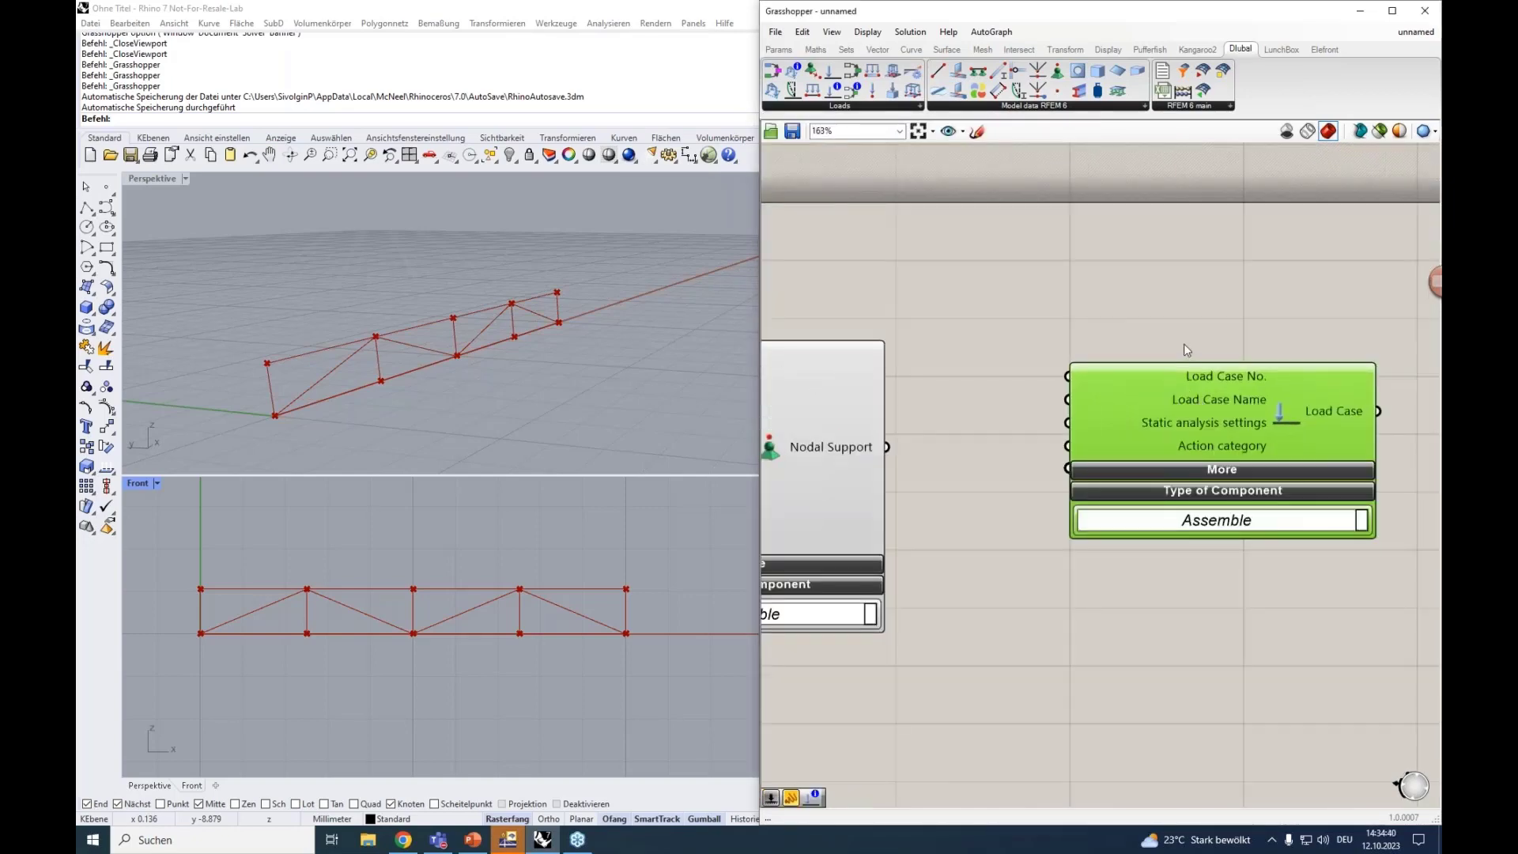
drag(1211, 381, 1228, 378)
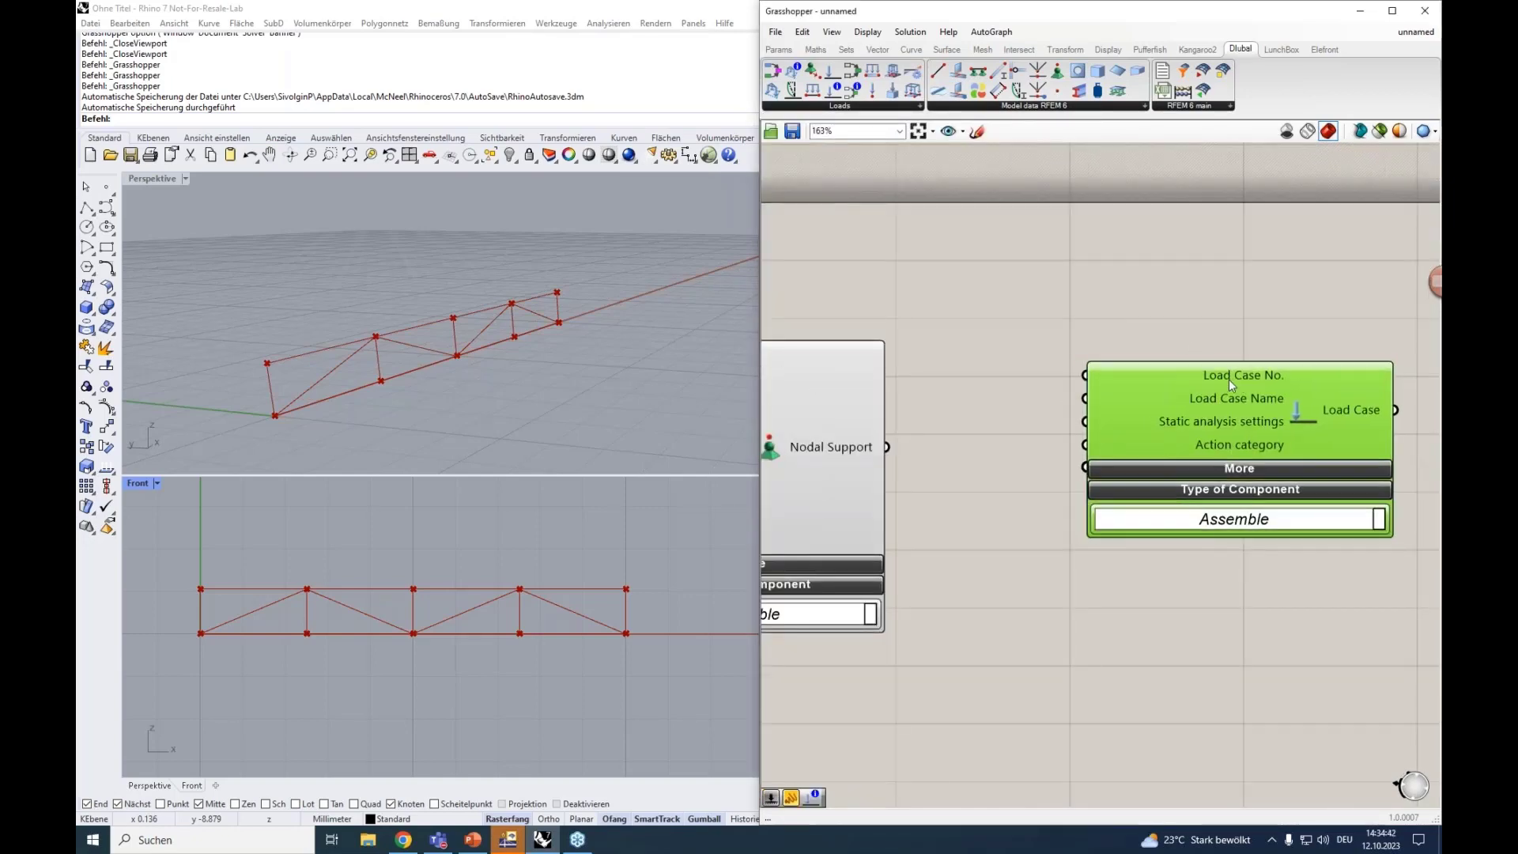
right_drag(1228, 297, 1191, 300)
drag(1190, 383, 1227, 383)
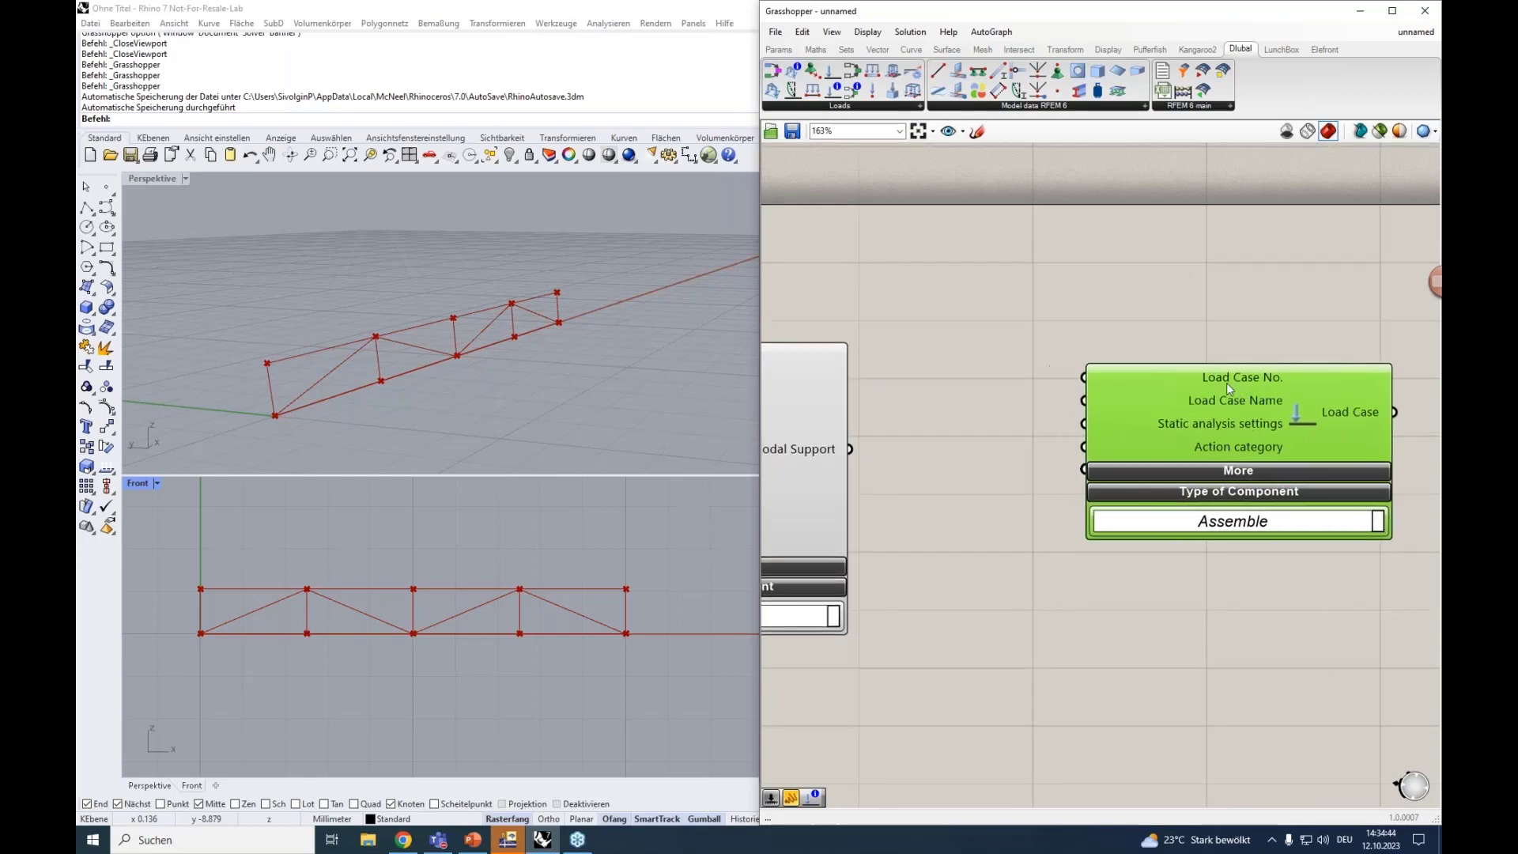
scroll(958, 381, down, 2)
Step: Create a number slider from 1<2, connect it to the Load Case No. input, and shift both objects away from Nodal Support
click(976, 385)
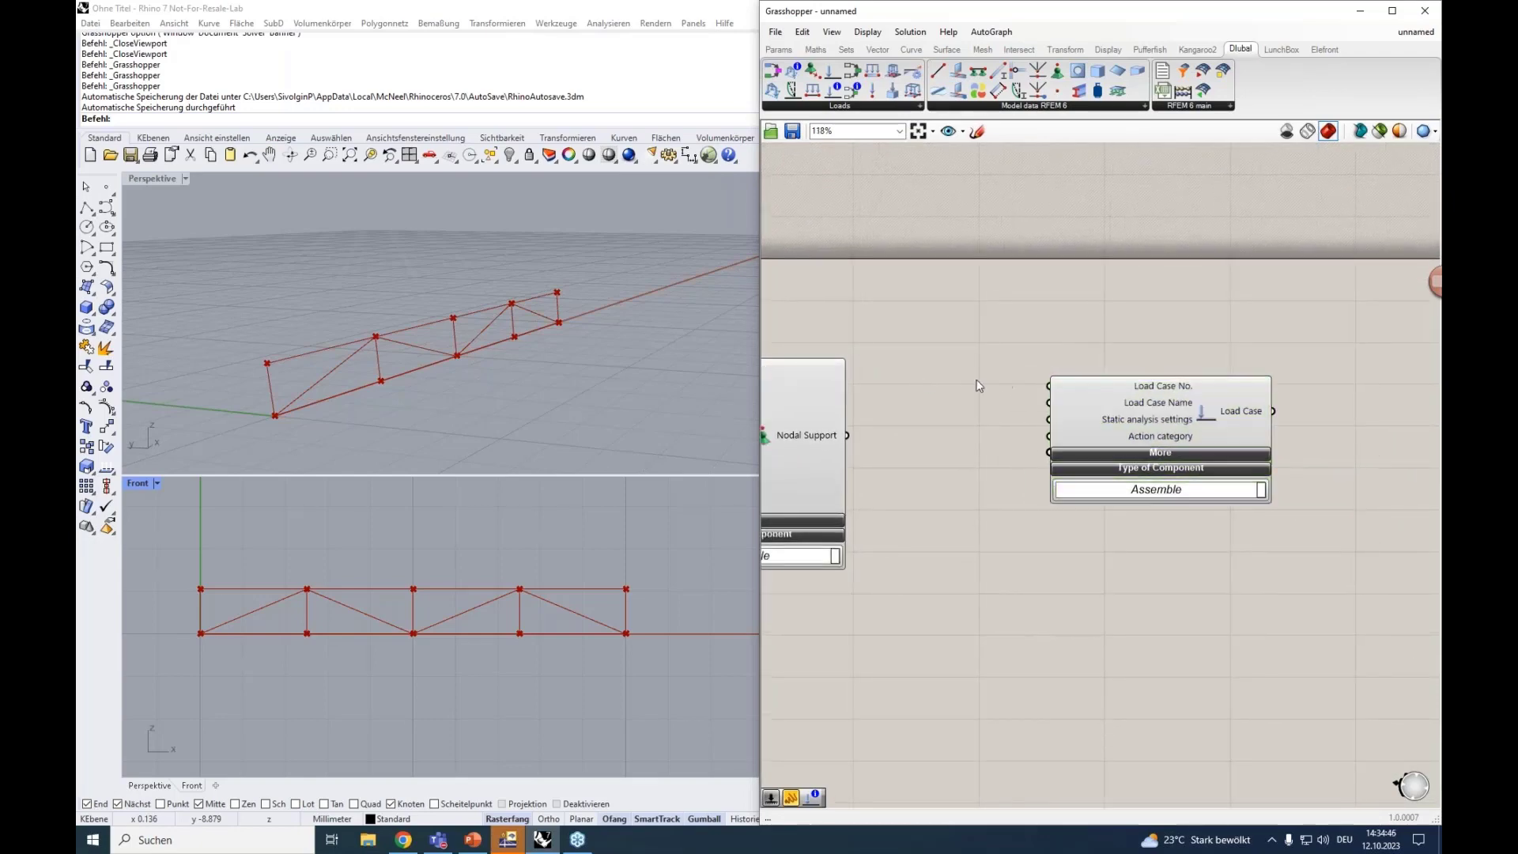
double_click(979, 385)
text(1<2)
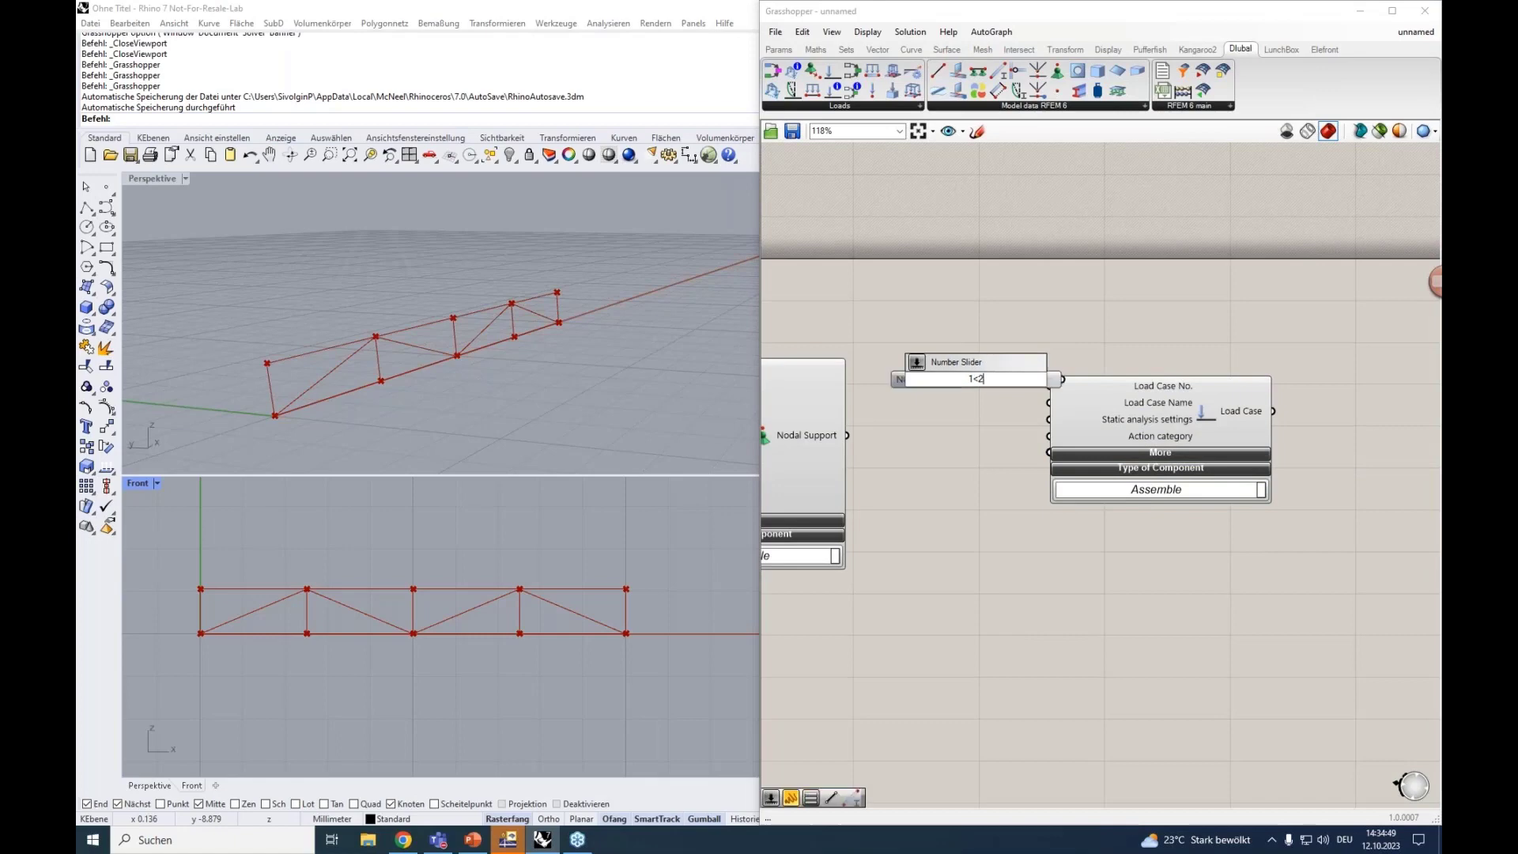
key(Return)
drag(1108, 402, 1167, 398)
drag(1063, 380, 1102, 381)
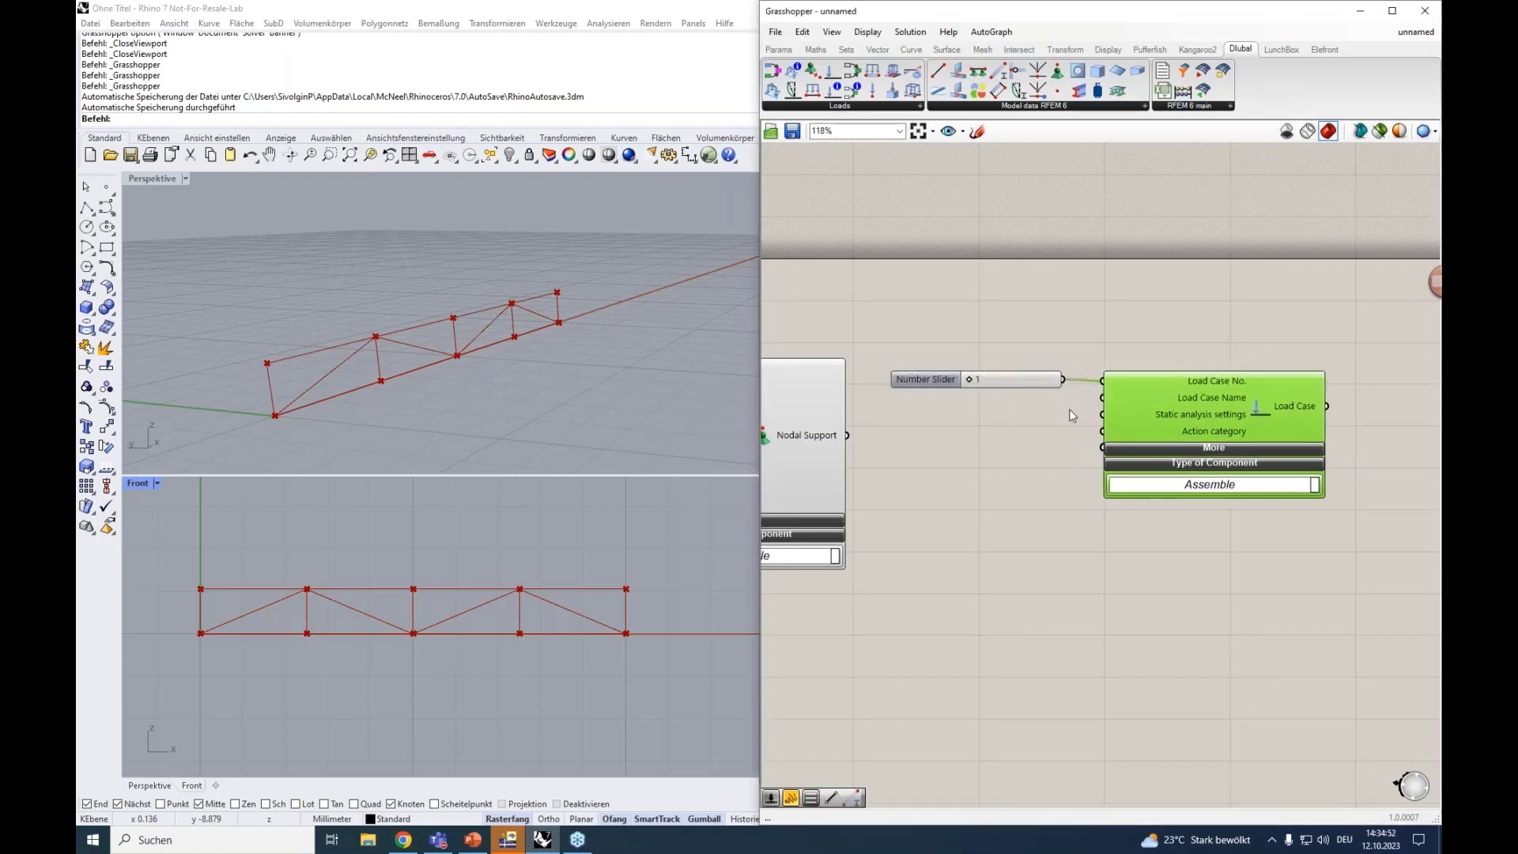
drag(1258, 528, 1021, 371)
drag(1154, 412, 1199, 410)
Step: Add a panel reading "permanent load" and connect it to the Load Case Name input
click(1080, 405)
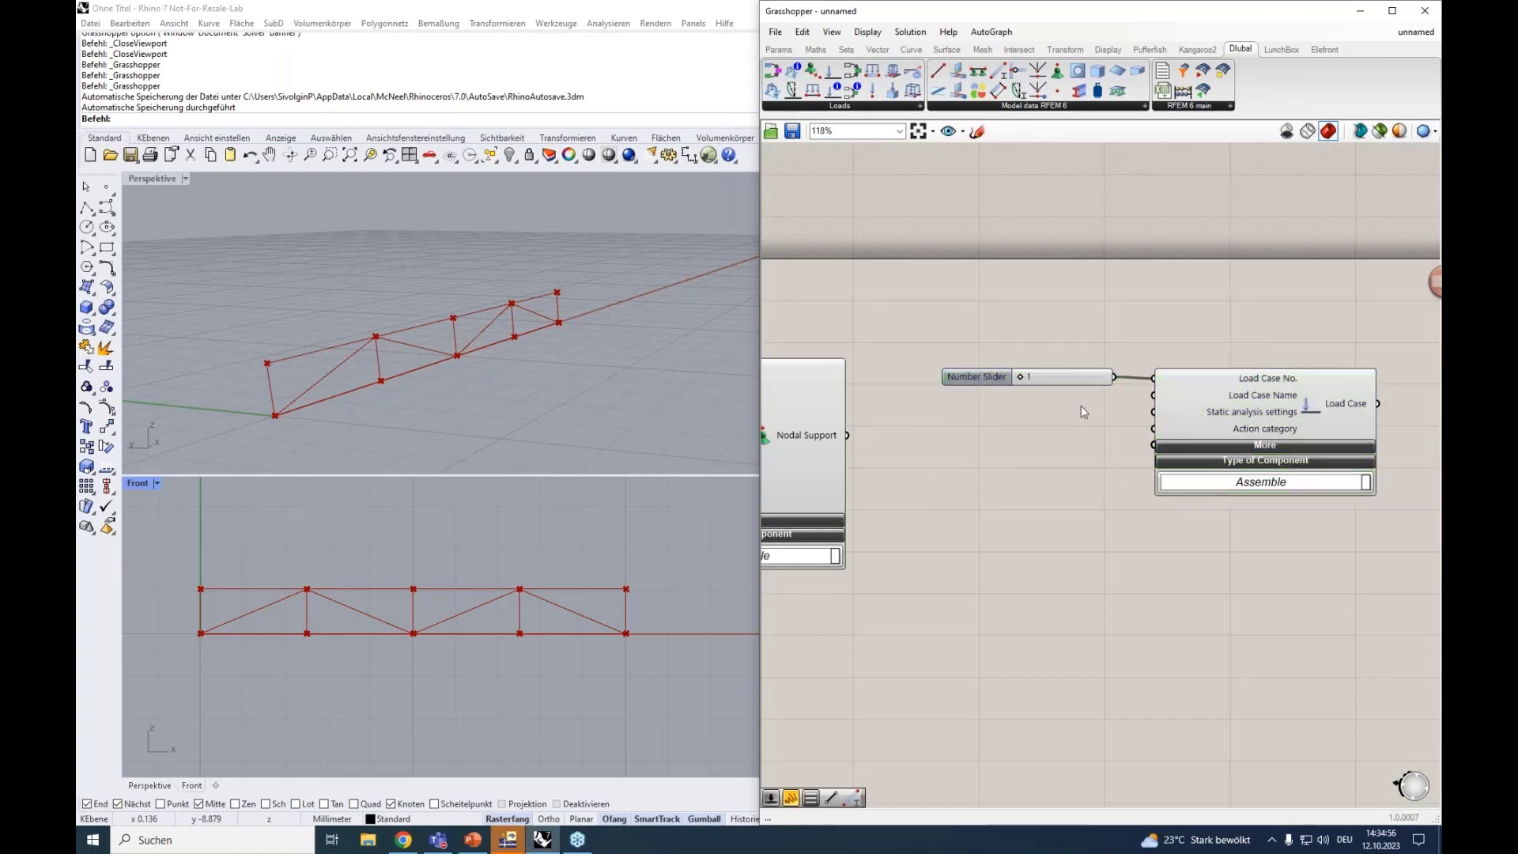
double_click(1081, 406)
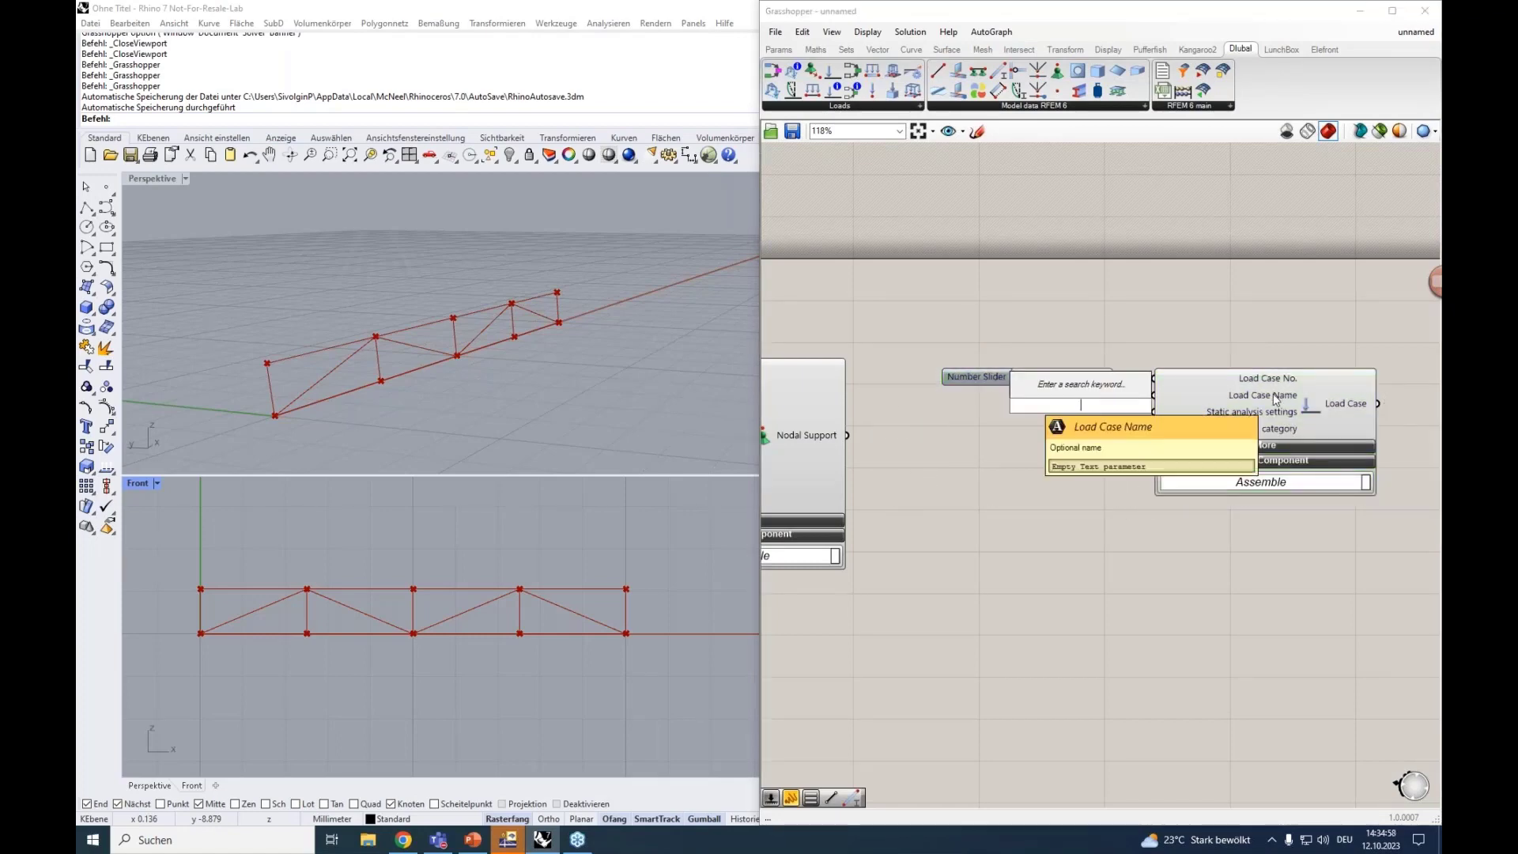
text(")
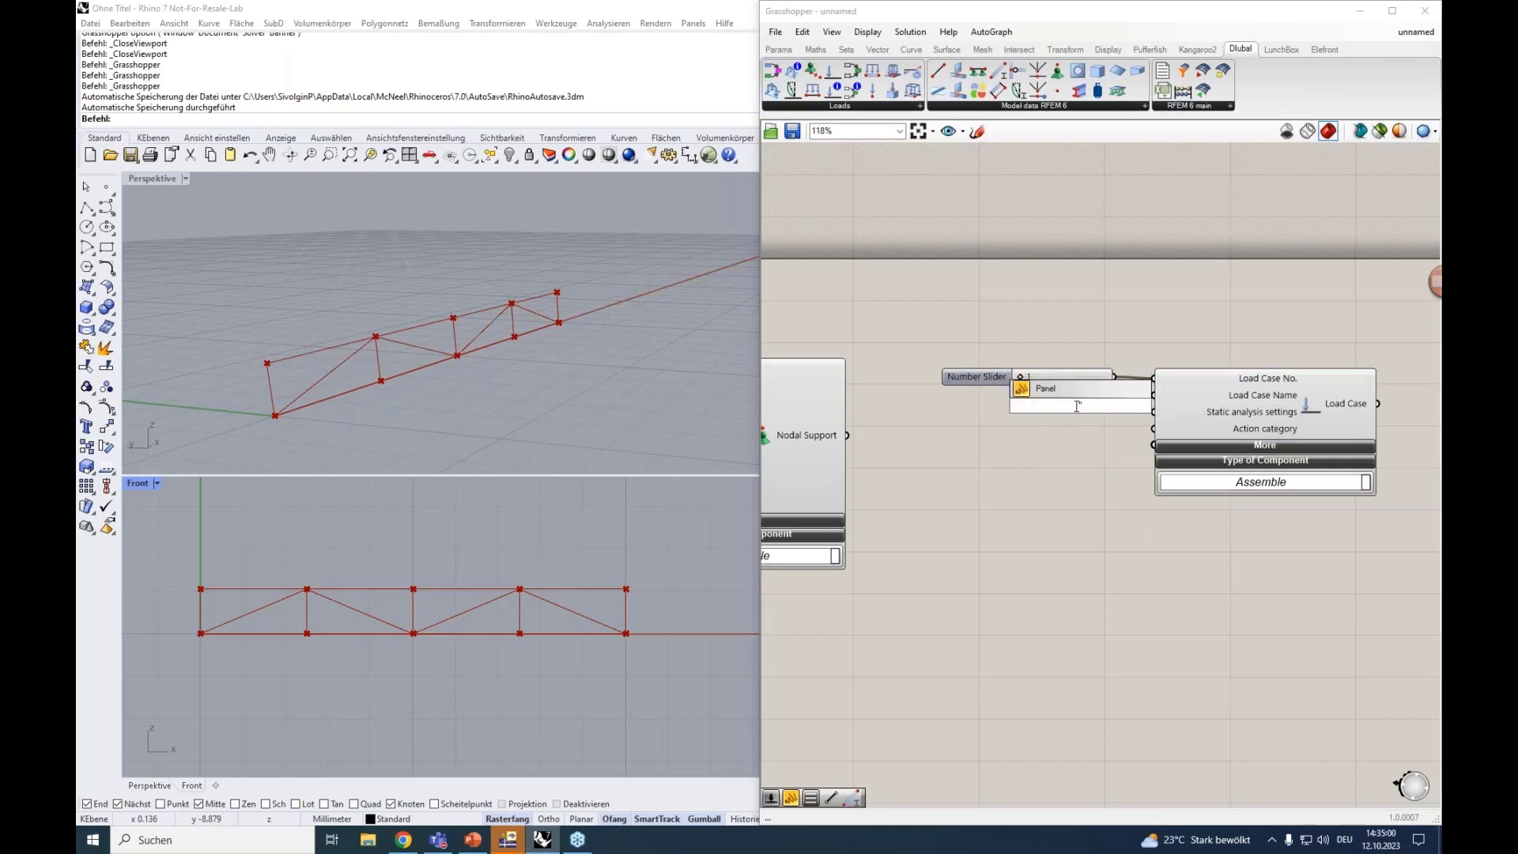
key(Return)
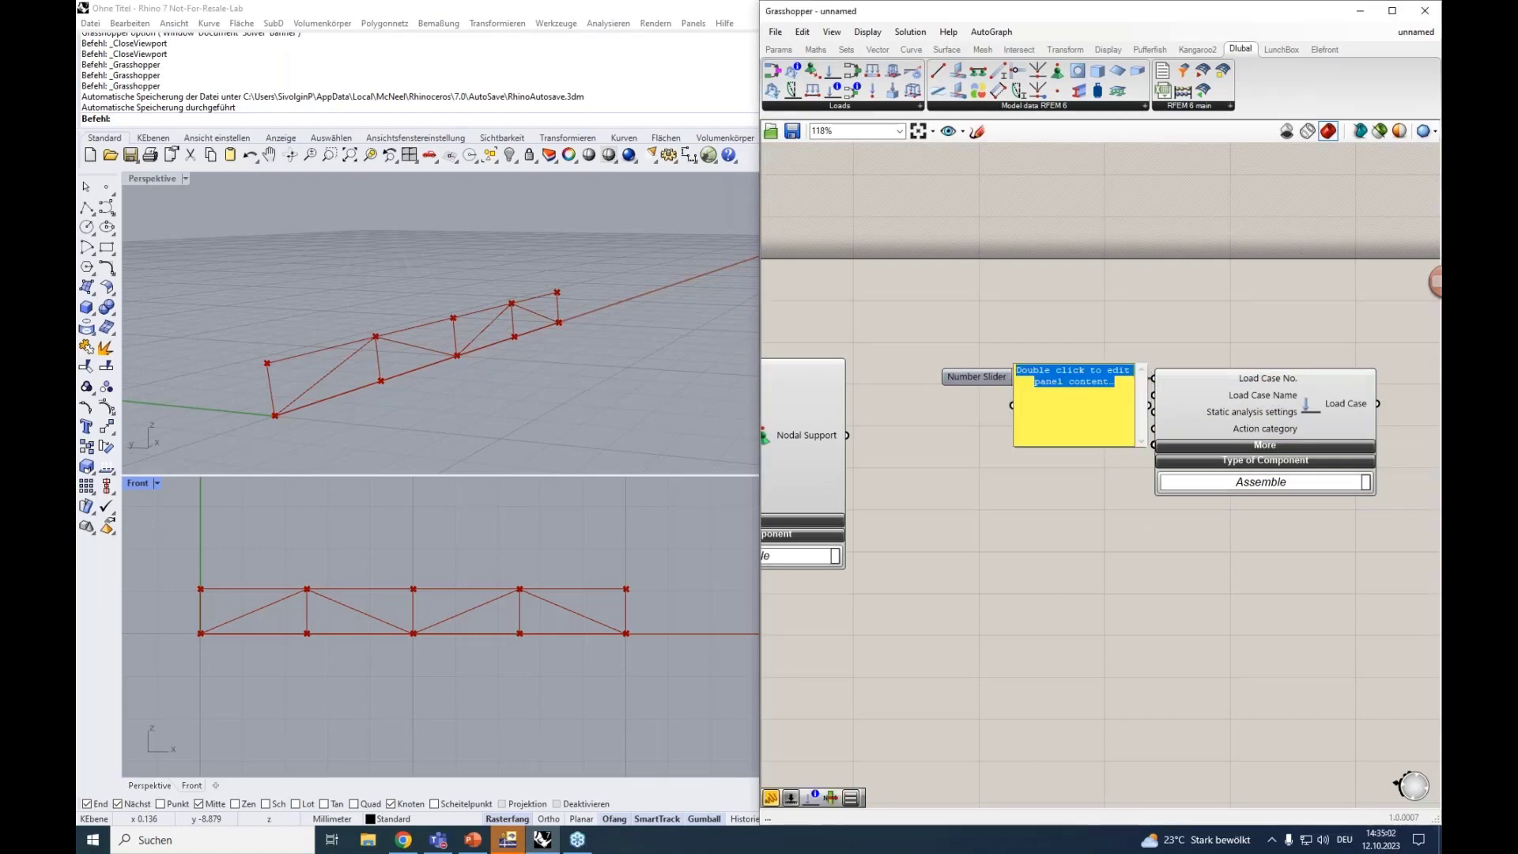
text(permanent loas)
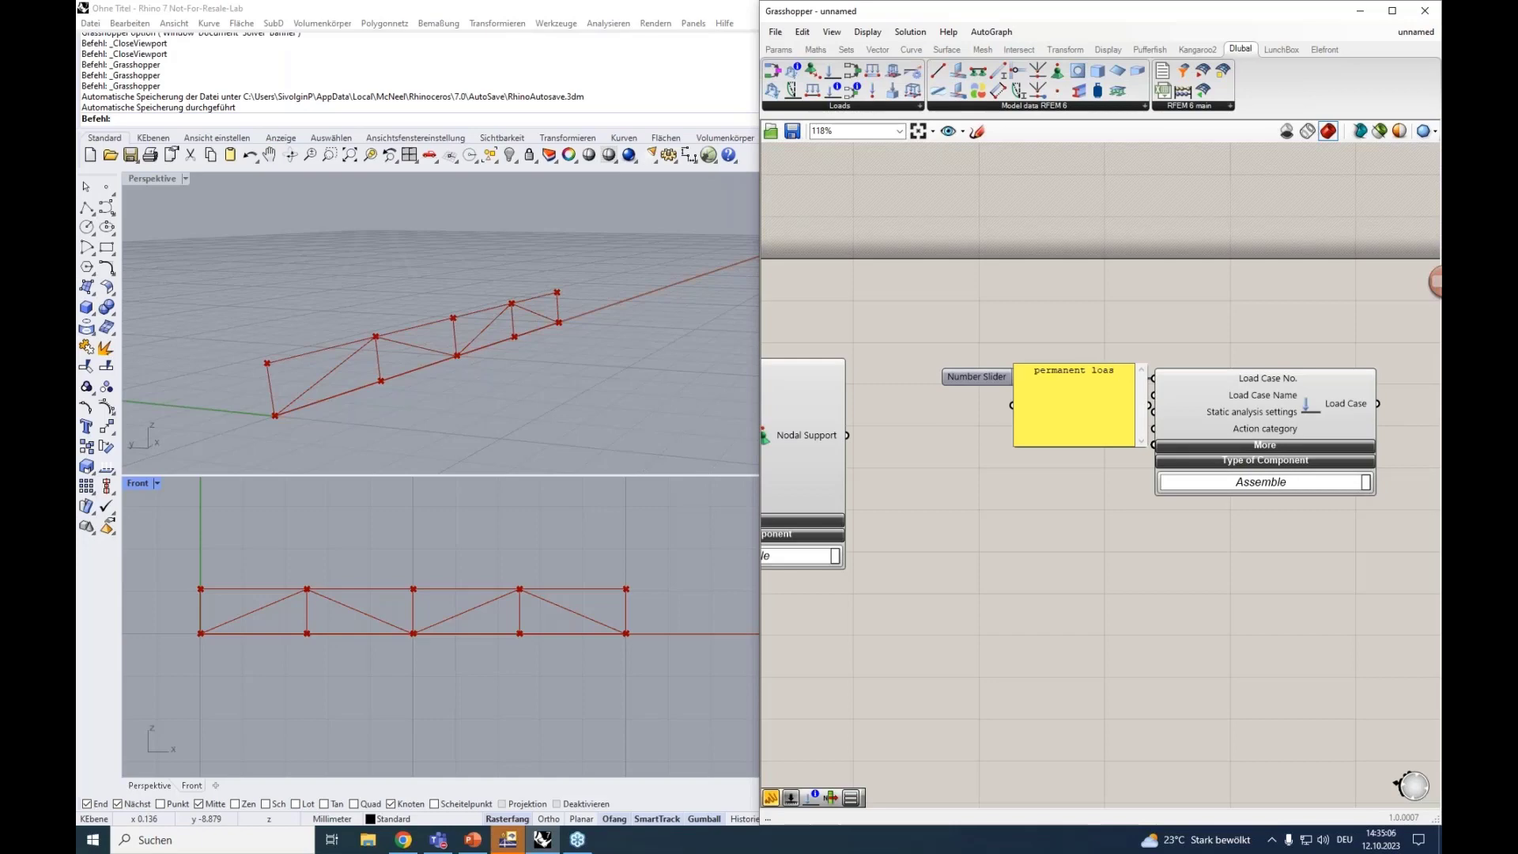
key(BackSpace)
text(d)
click(1072, 503)
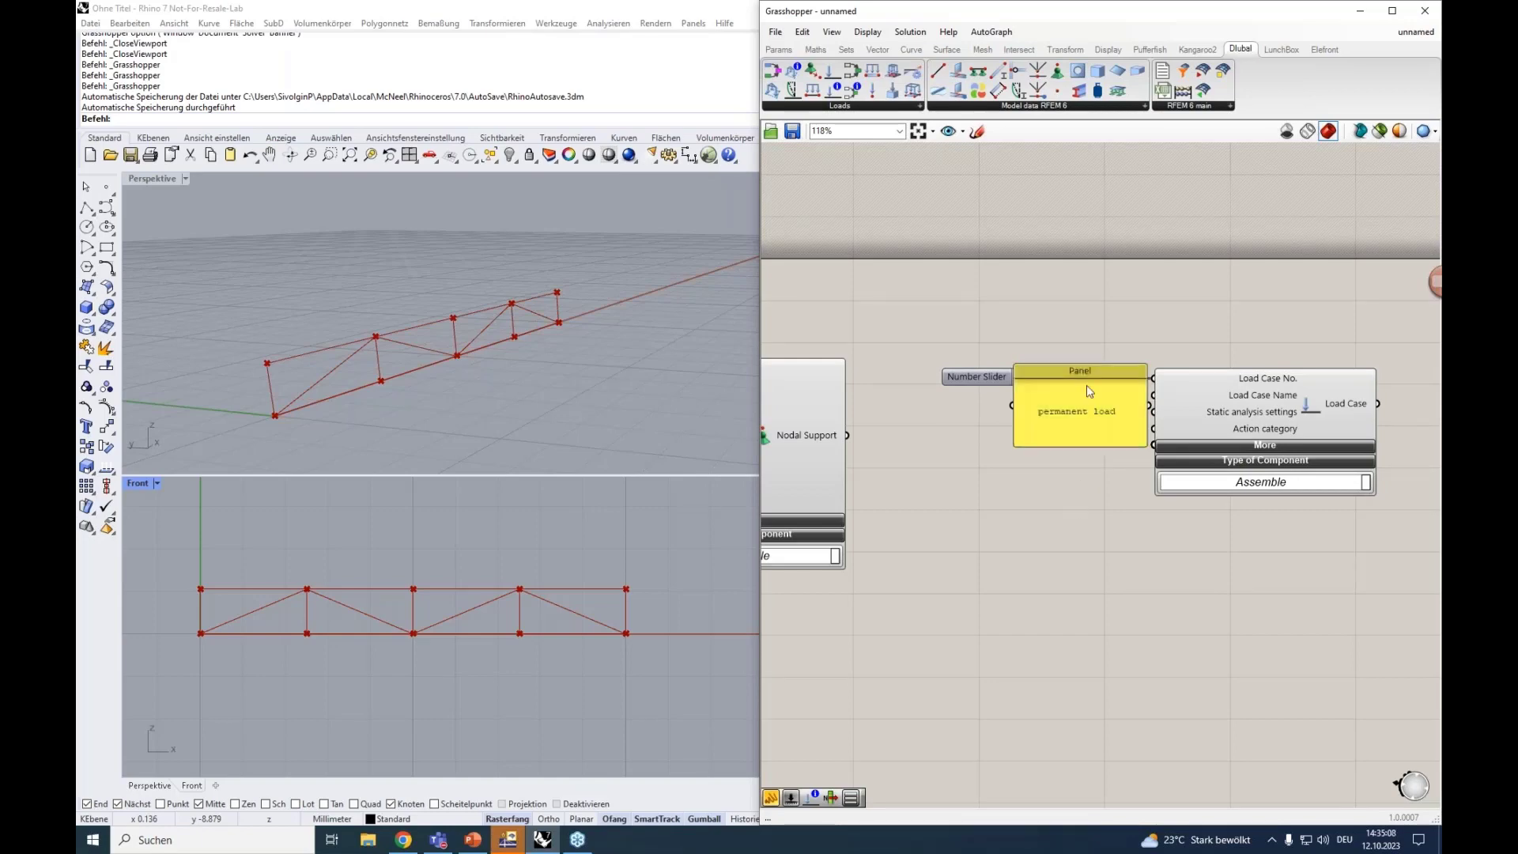
drag(1077, 364, 1153, 394)
Step: Switch to RFEM, close the Assign Nodal Support dialog, and view load case LC1's static analysis settings in Load Cases & Combinations
mouse_move(1205, 419)
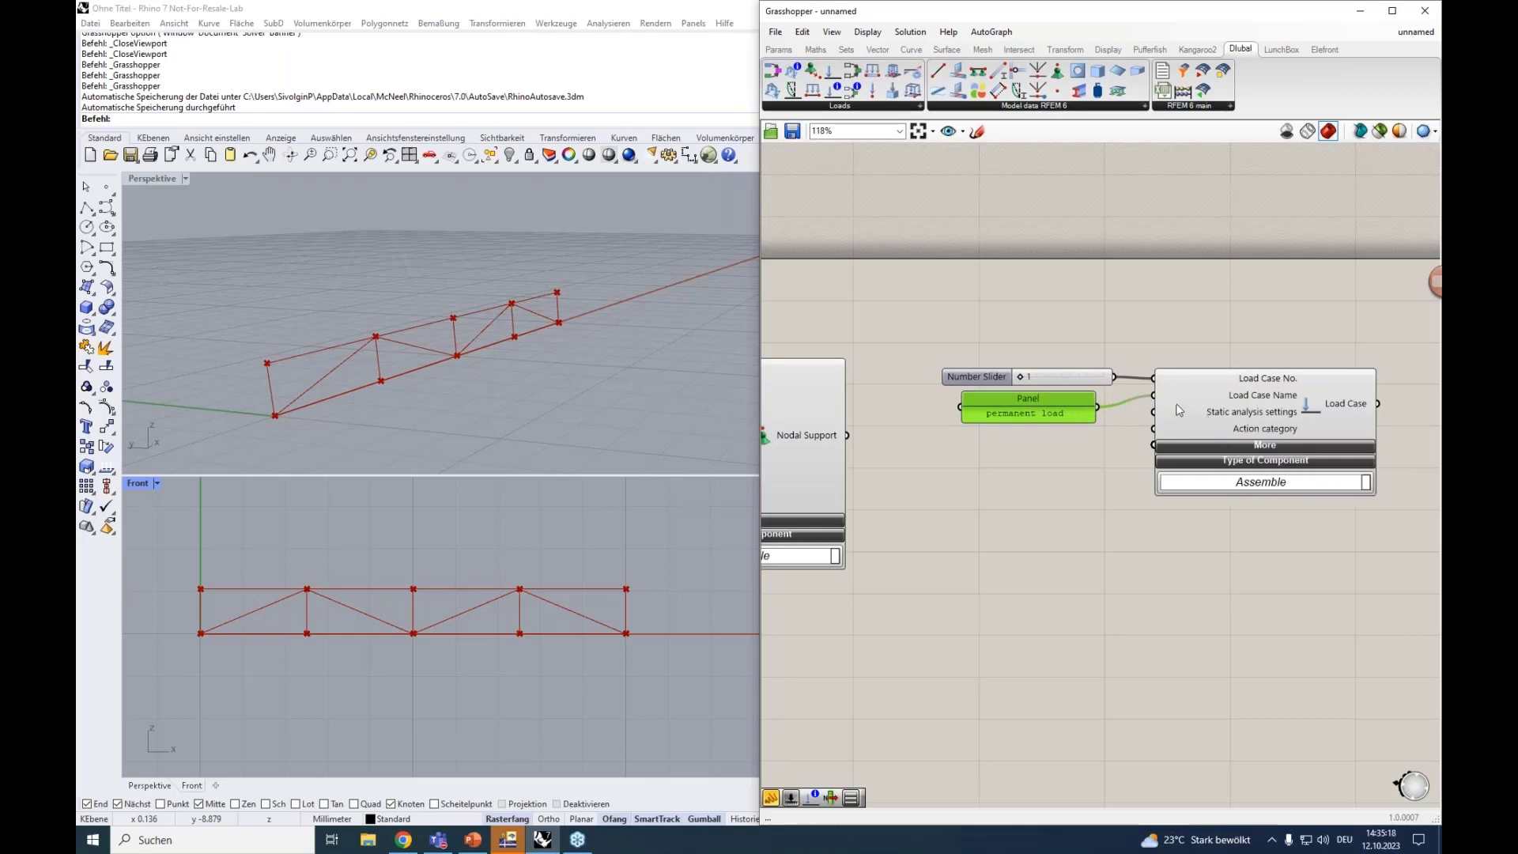
mouse_move(1255, 417)
click(508, 839)
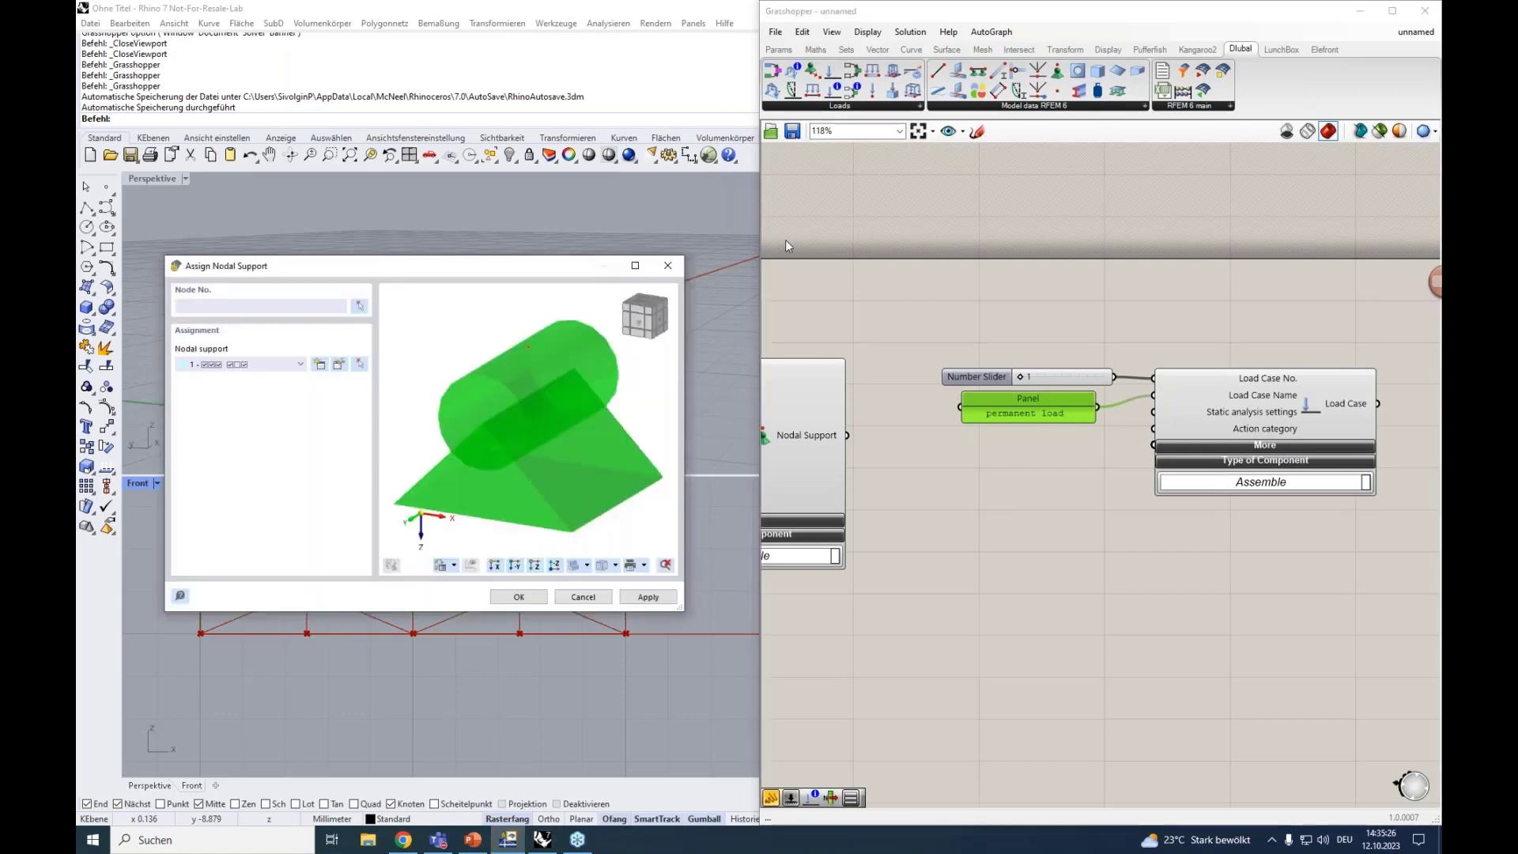
click(670, 267)
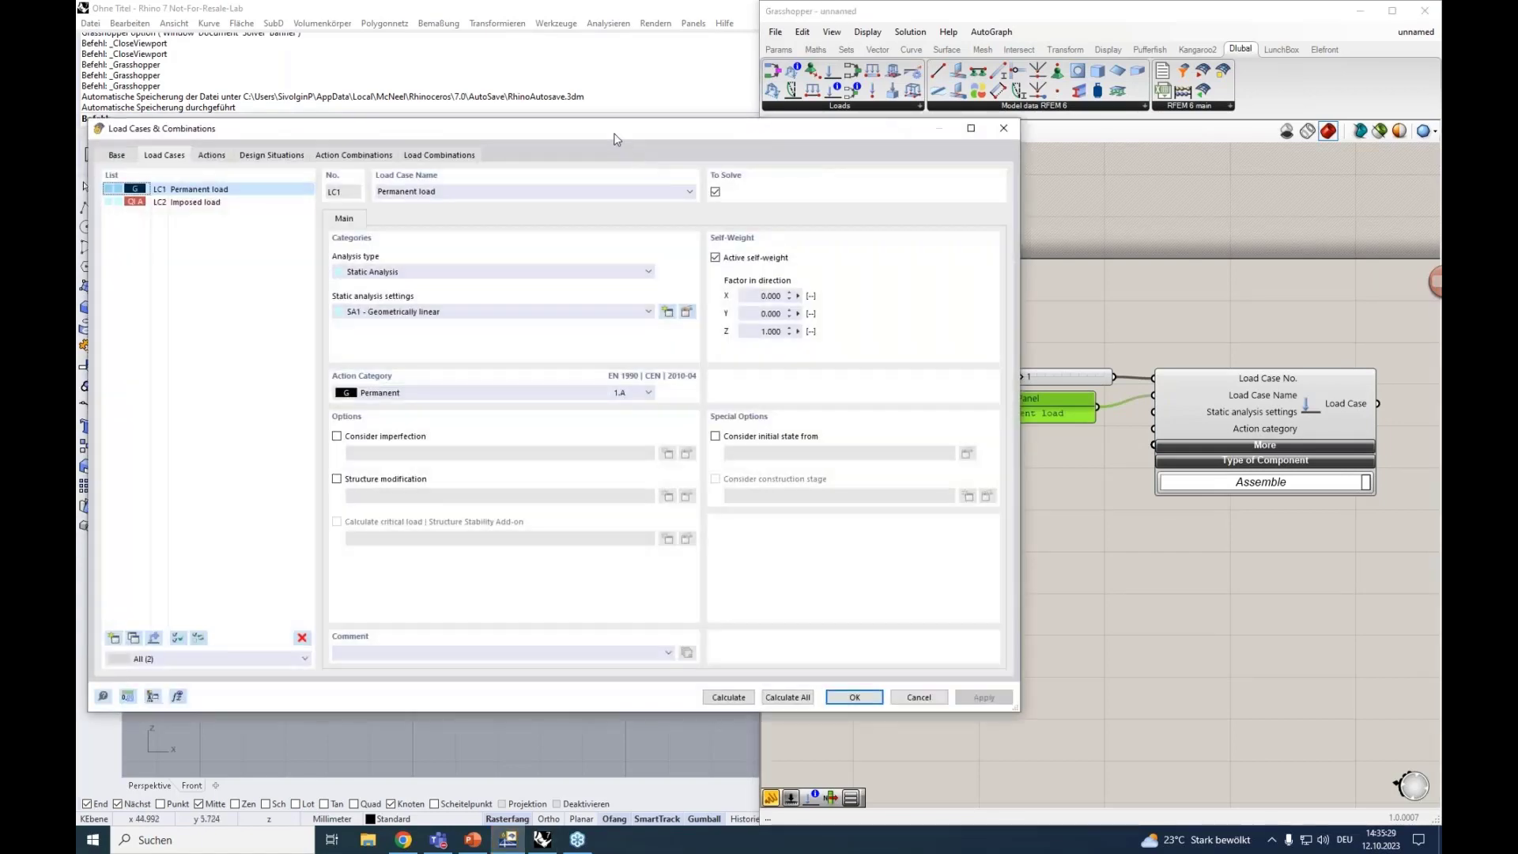
drag(570, 138, 592, 83)
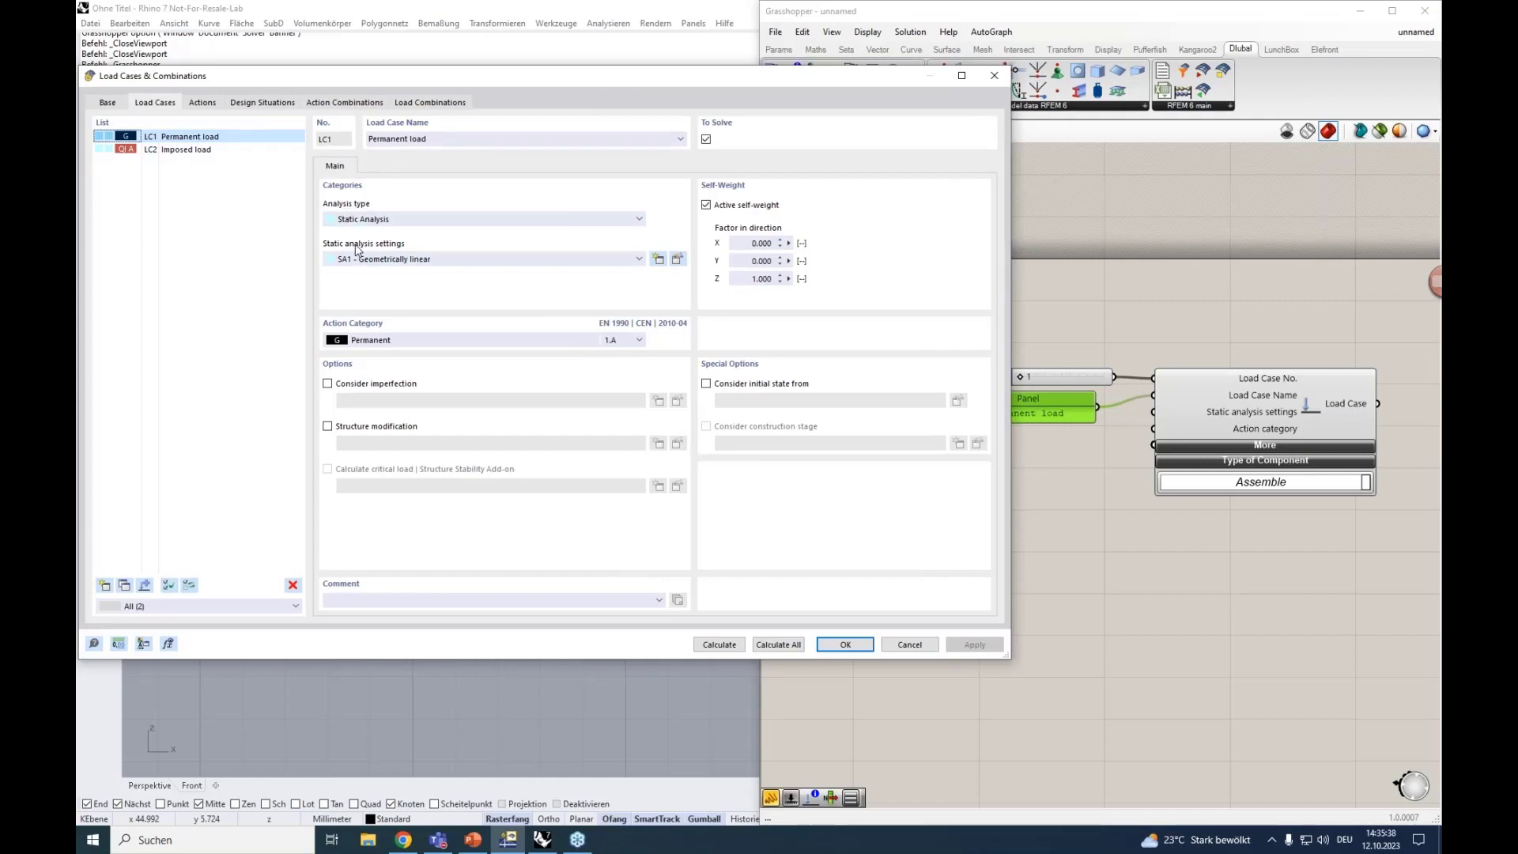
click(677, 258)
key(Escape)
key(Escape)
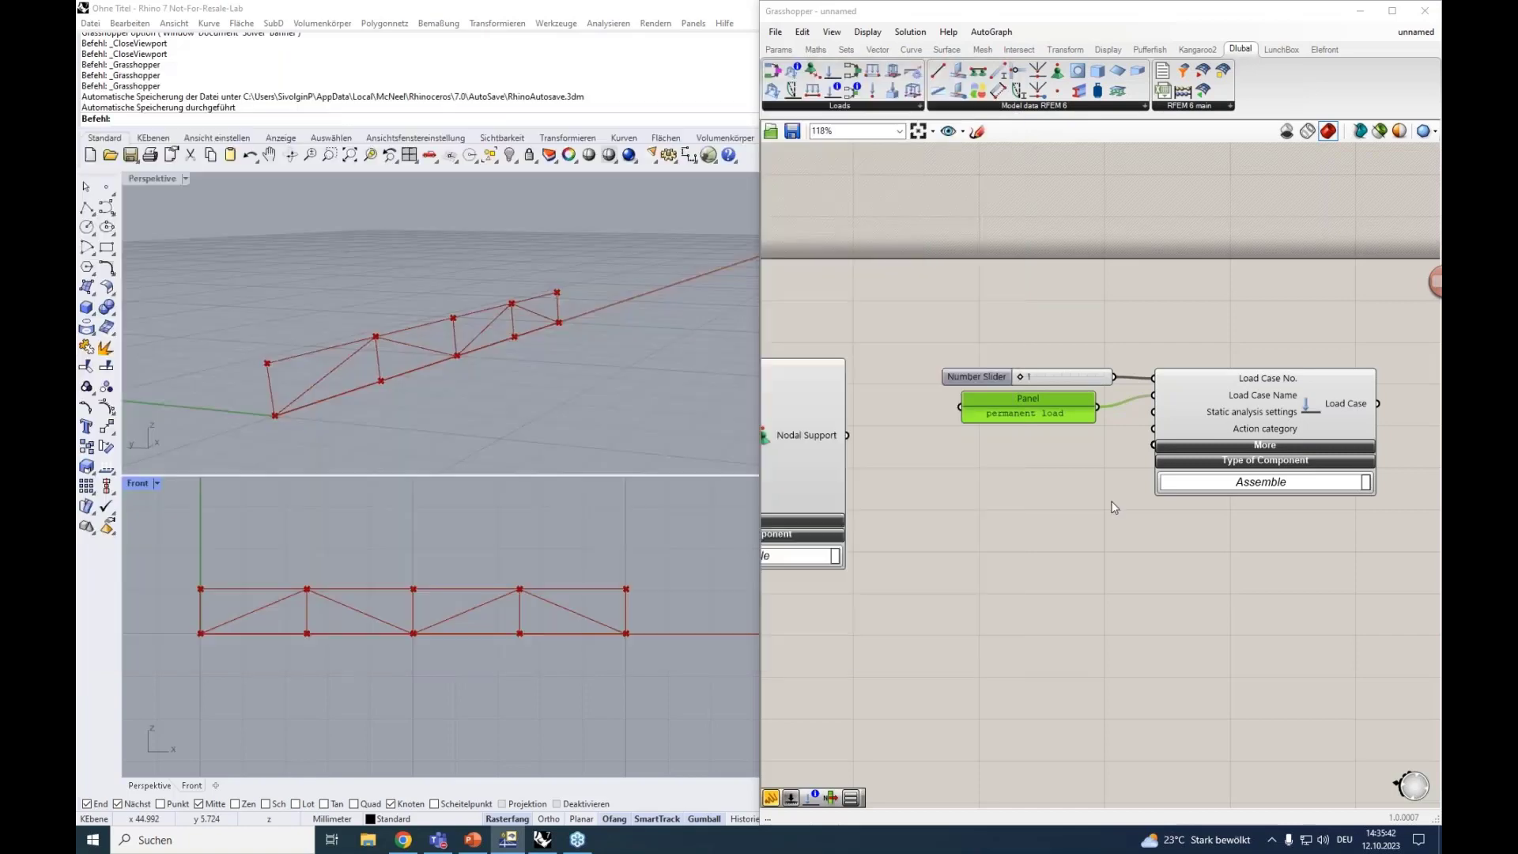
Step: Back in Grasshopper, add a Static Analysis Settings component below the Load Case component, clear of RFEM's dialog
click(1113, 506)
click(828, 106)
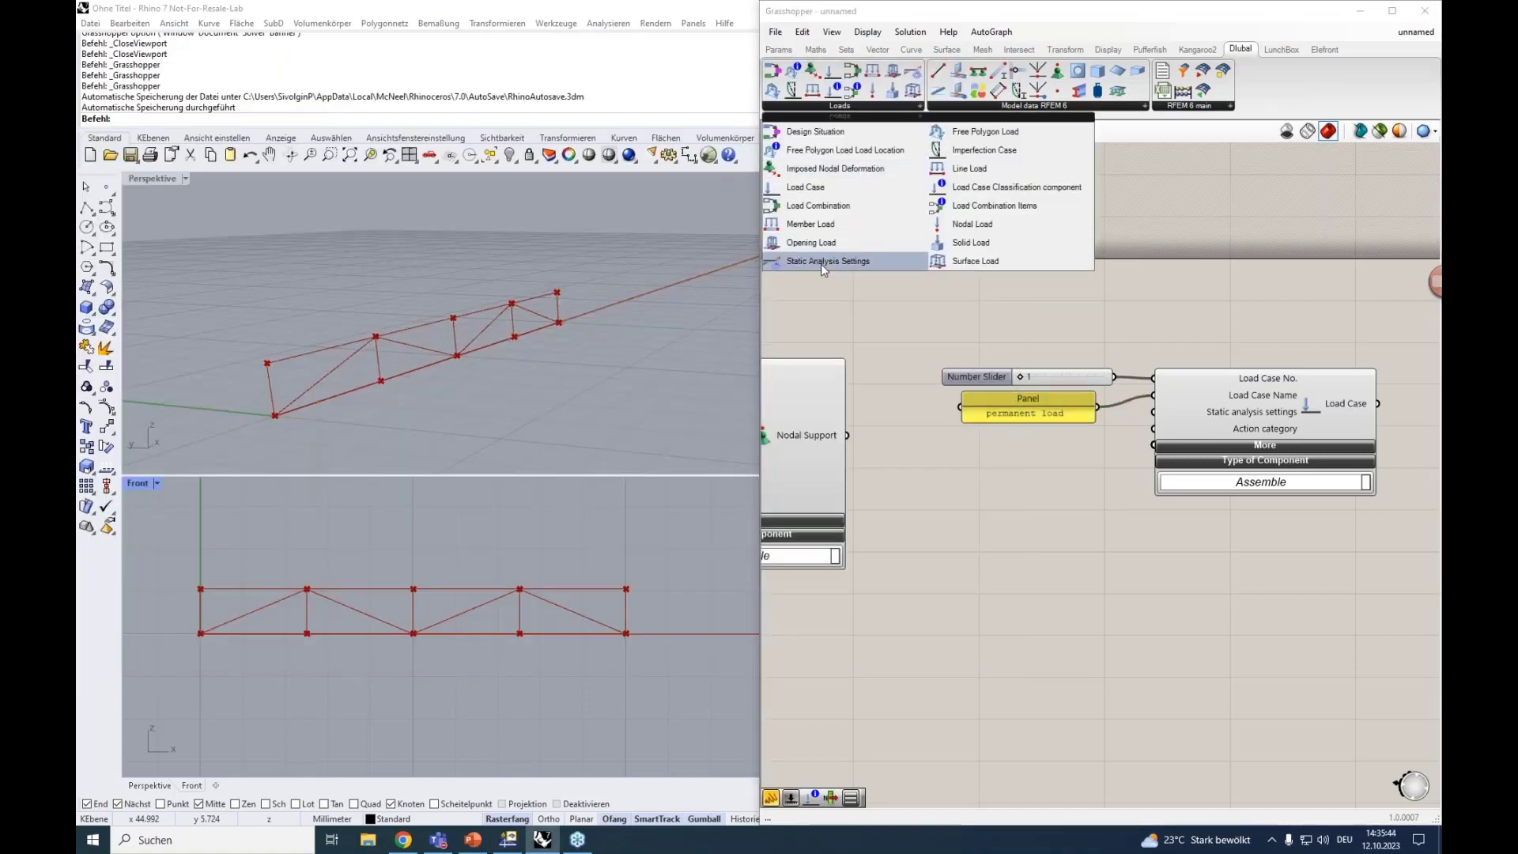
drag(821, 263, 1042, 566)
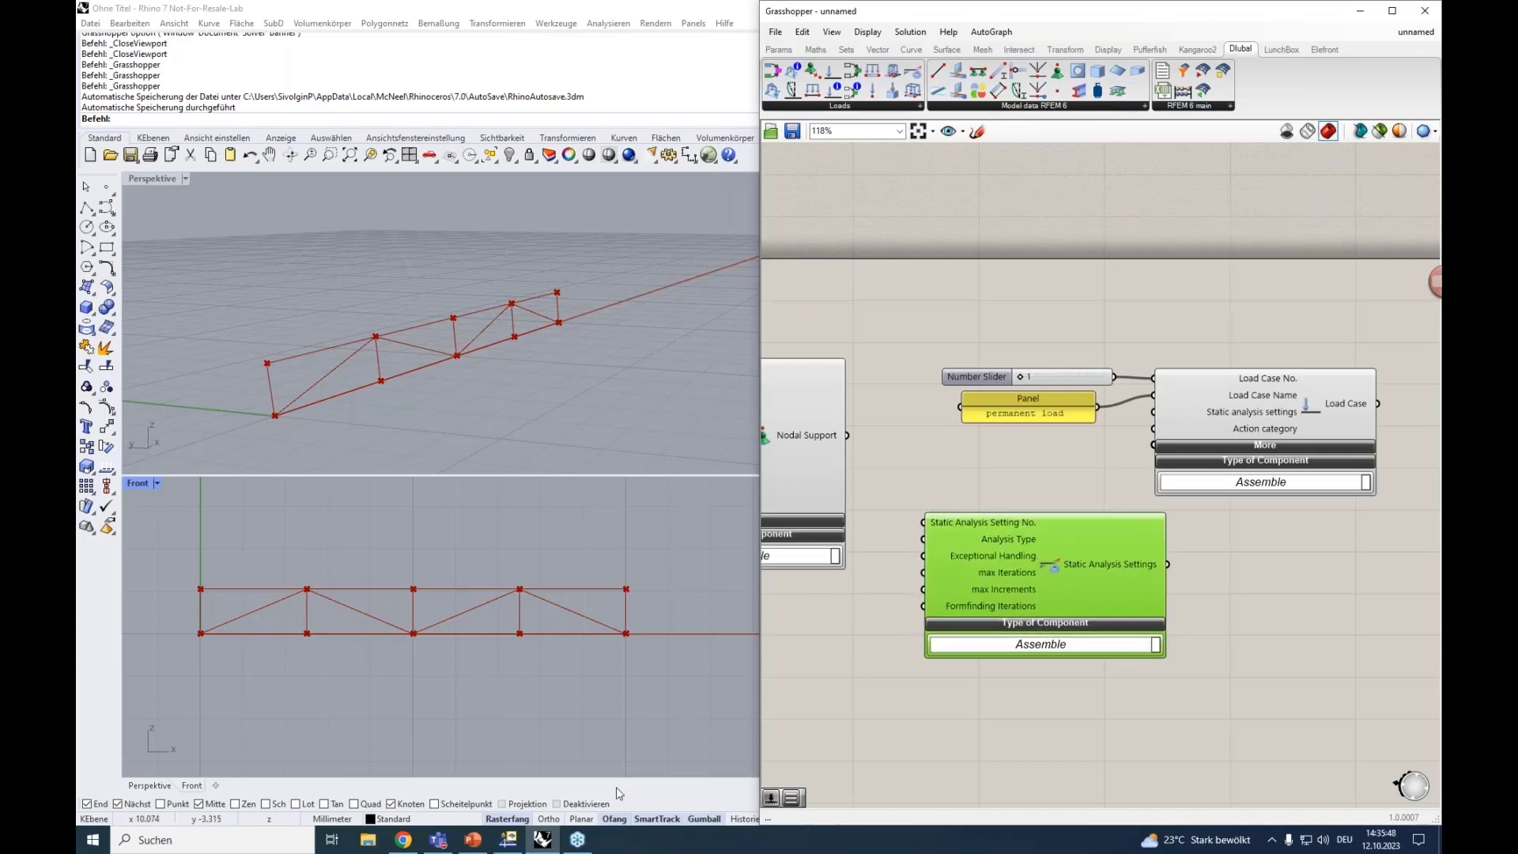
click(508, 839)
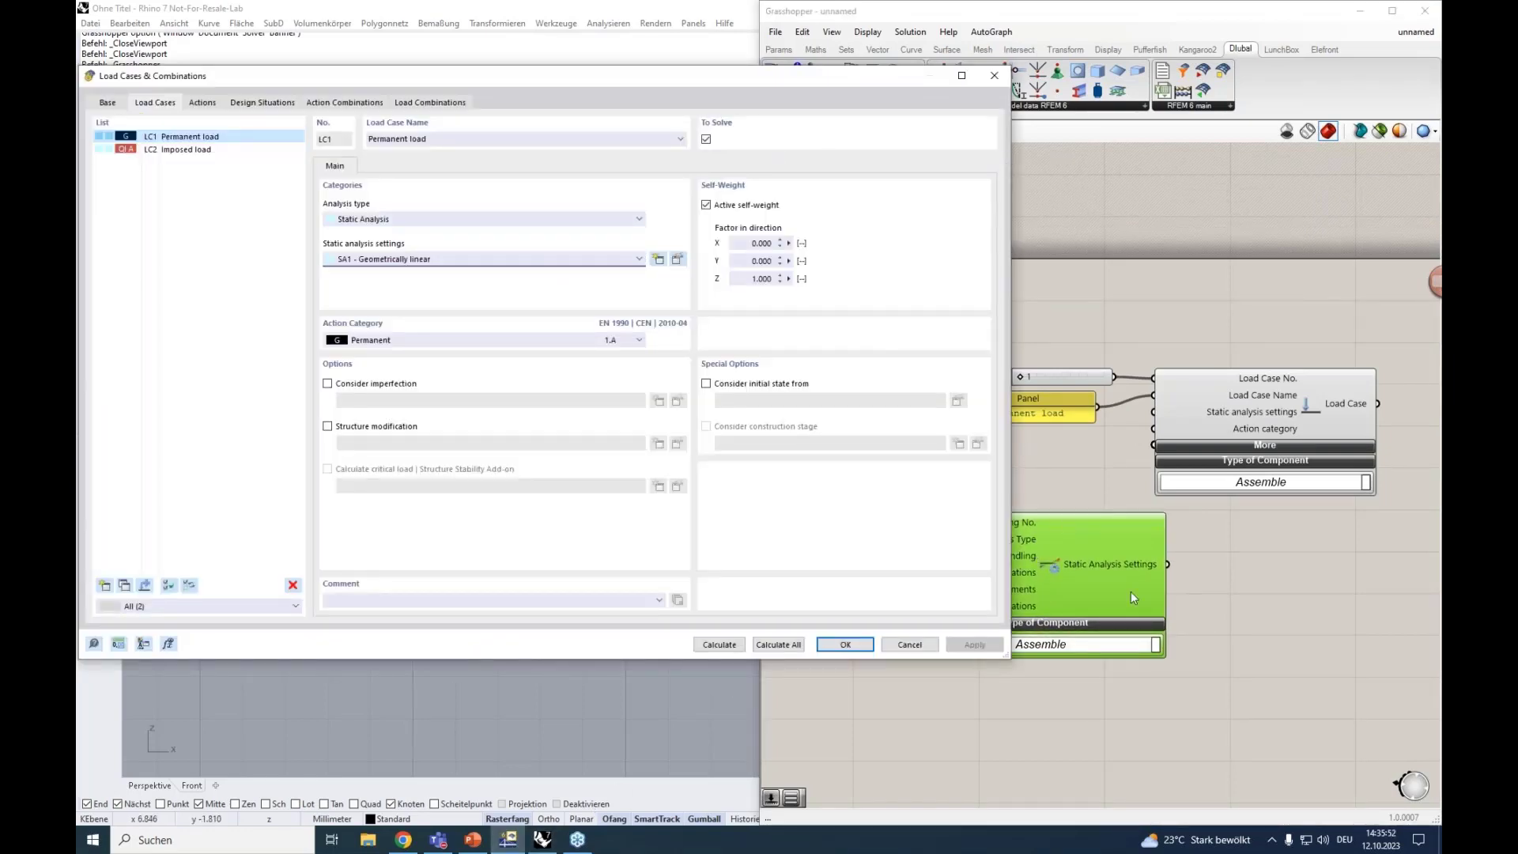
drag(1130, 591, 1321, 591)
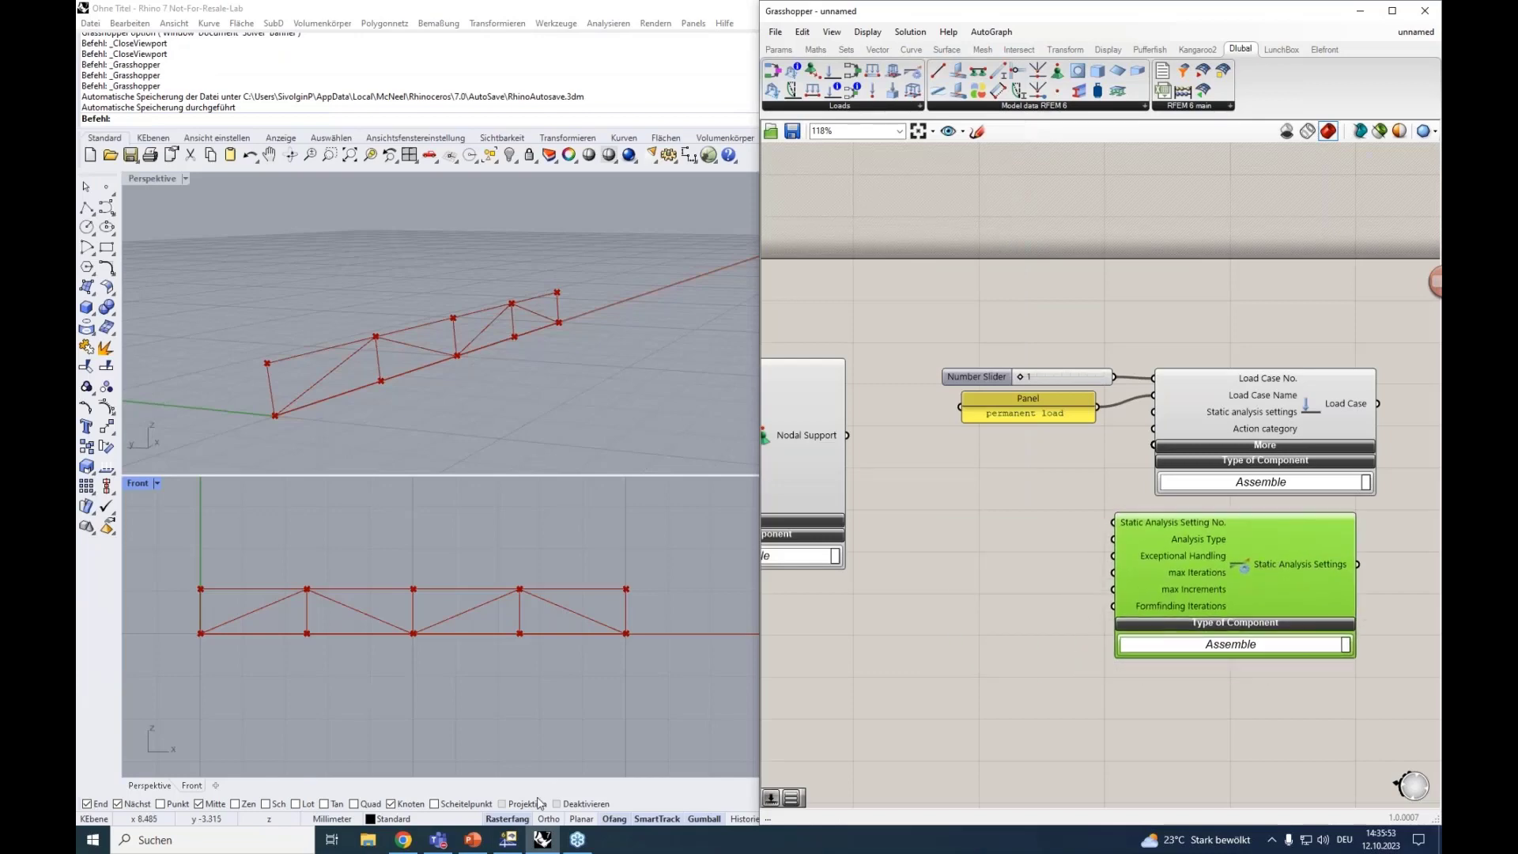
Step: Compare the Static Analysis Settings inputs with RFEM's Edit Static Analysis Settings dialog, examining the analysis types and the basic settings
click(508, 839)
click(677, 259)
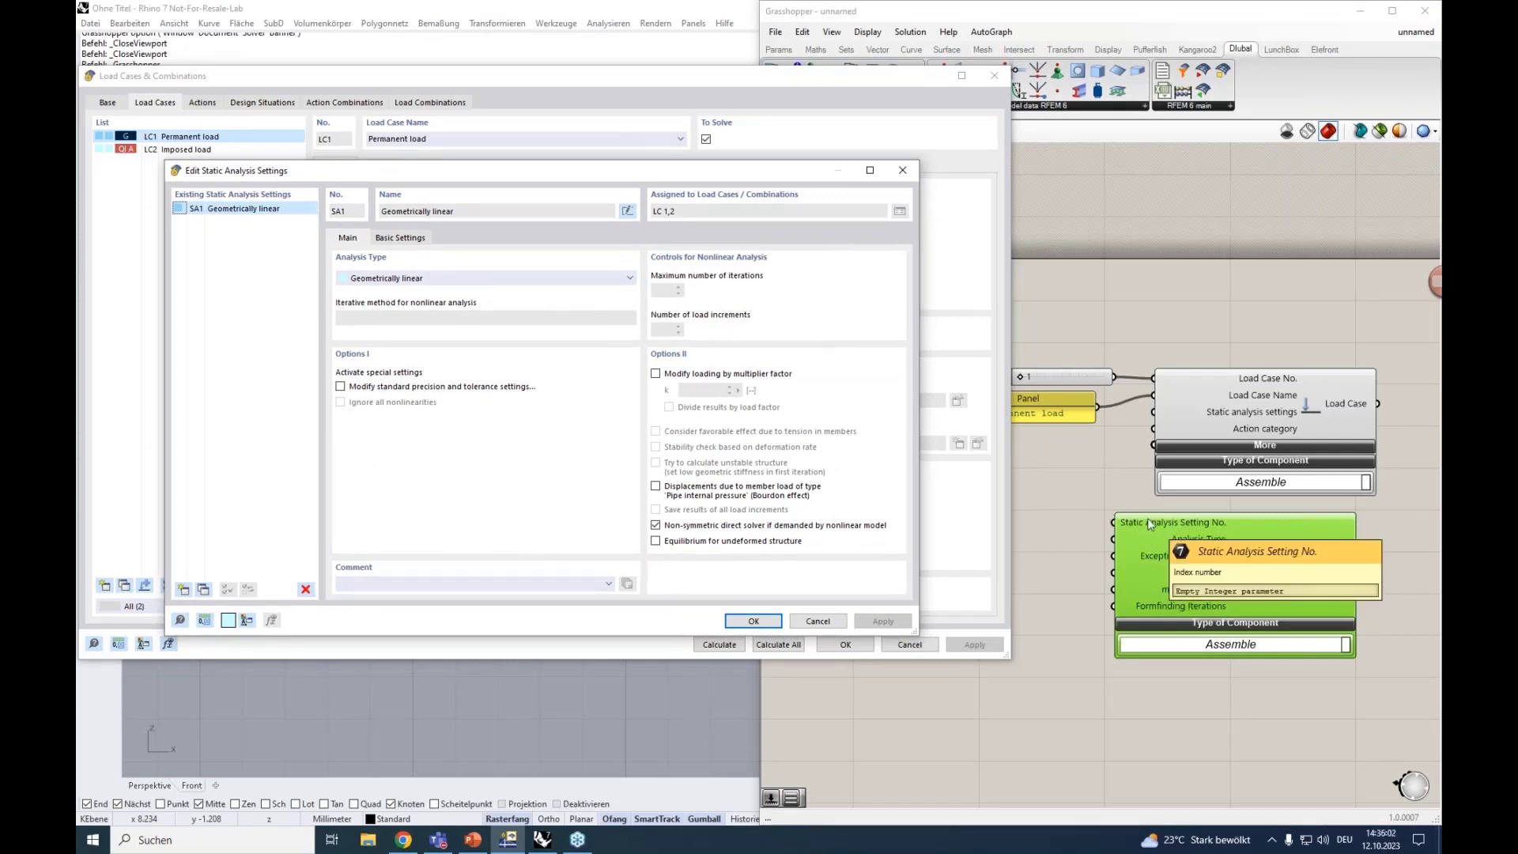
mouse_move(1146, 518)
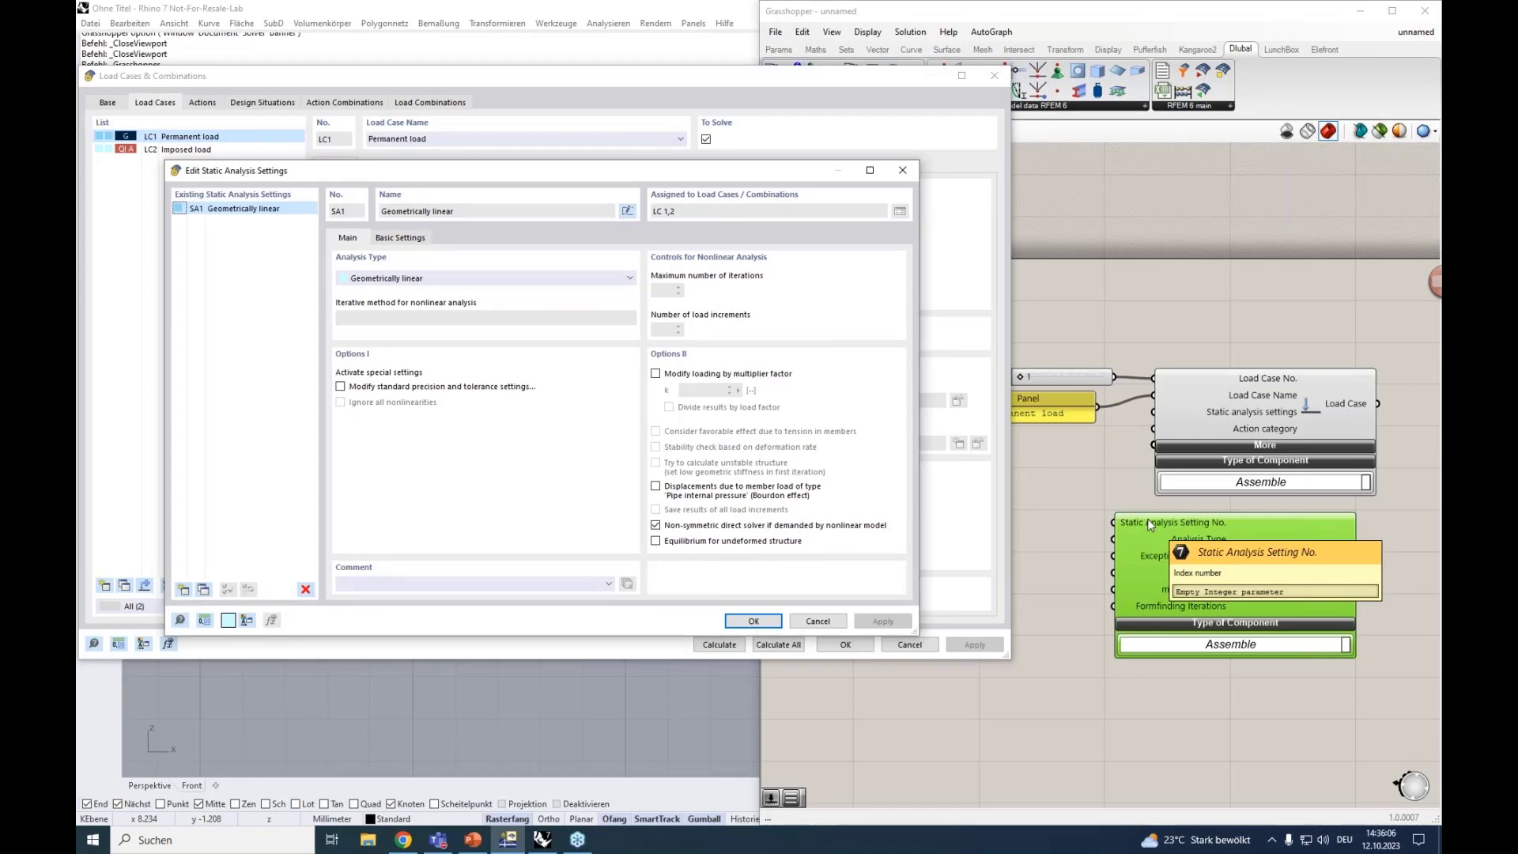
mouse_move(1202, 538)
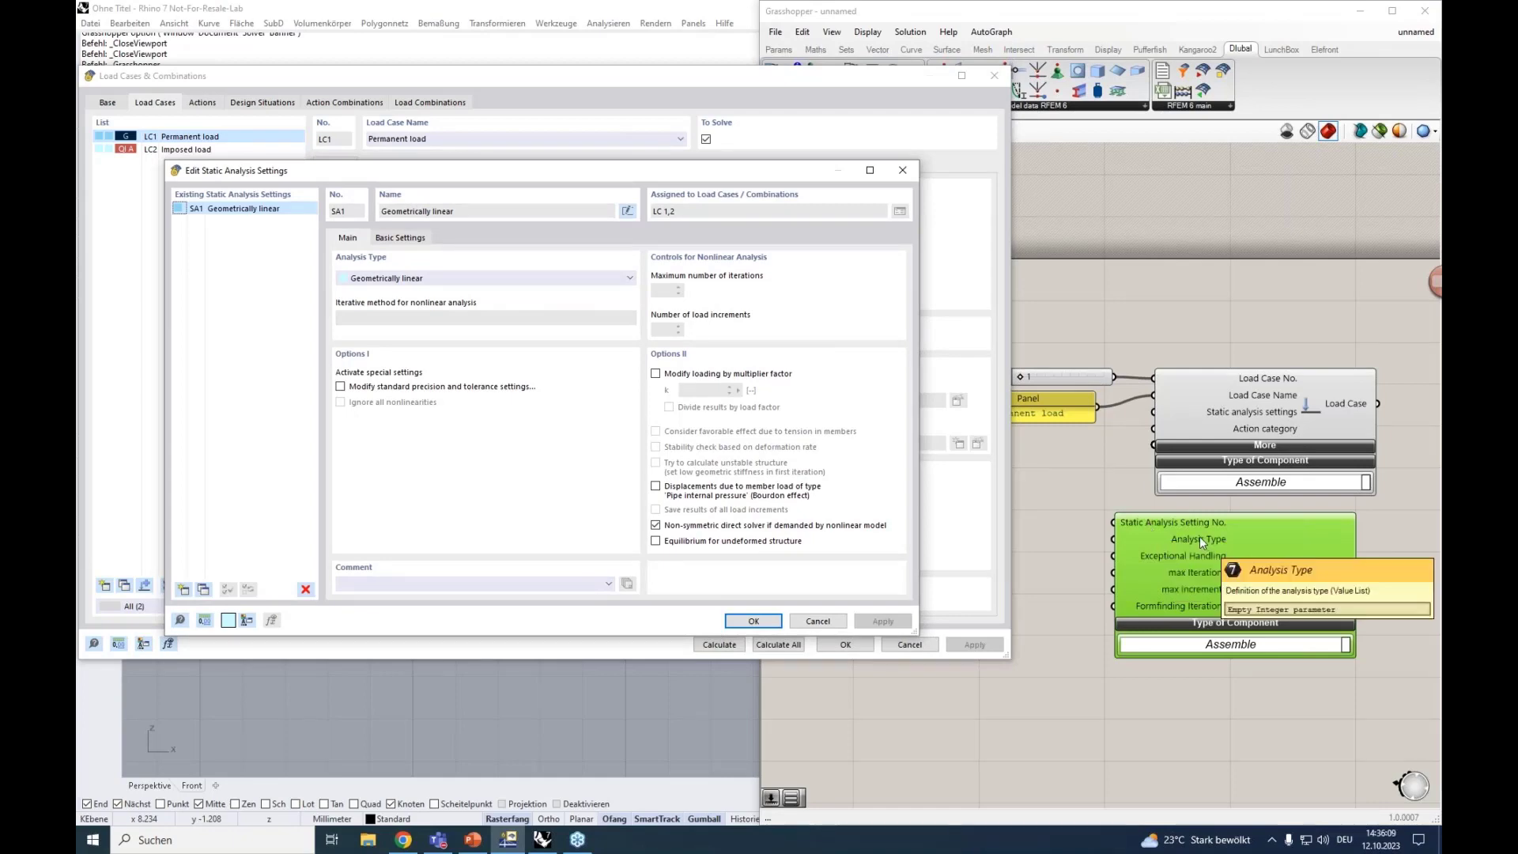
click(419, 278)
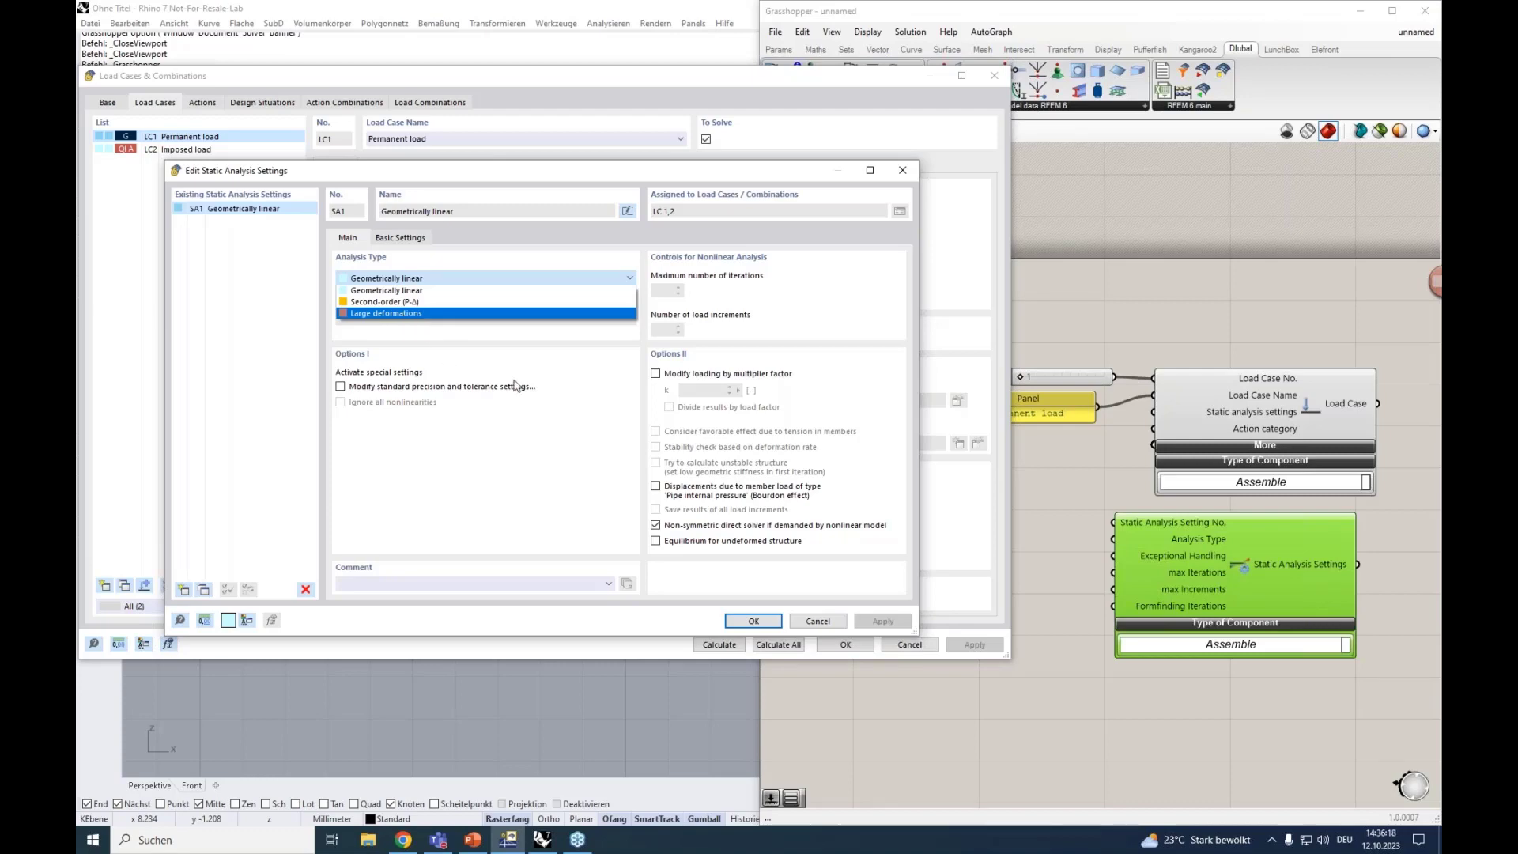
mouse_move(1191, 557)
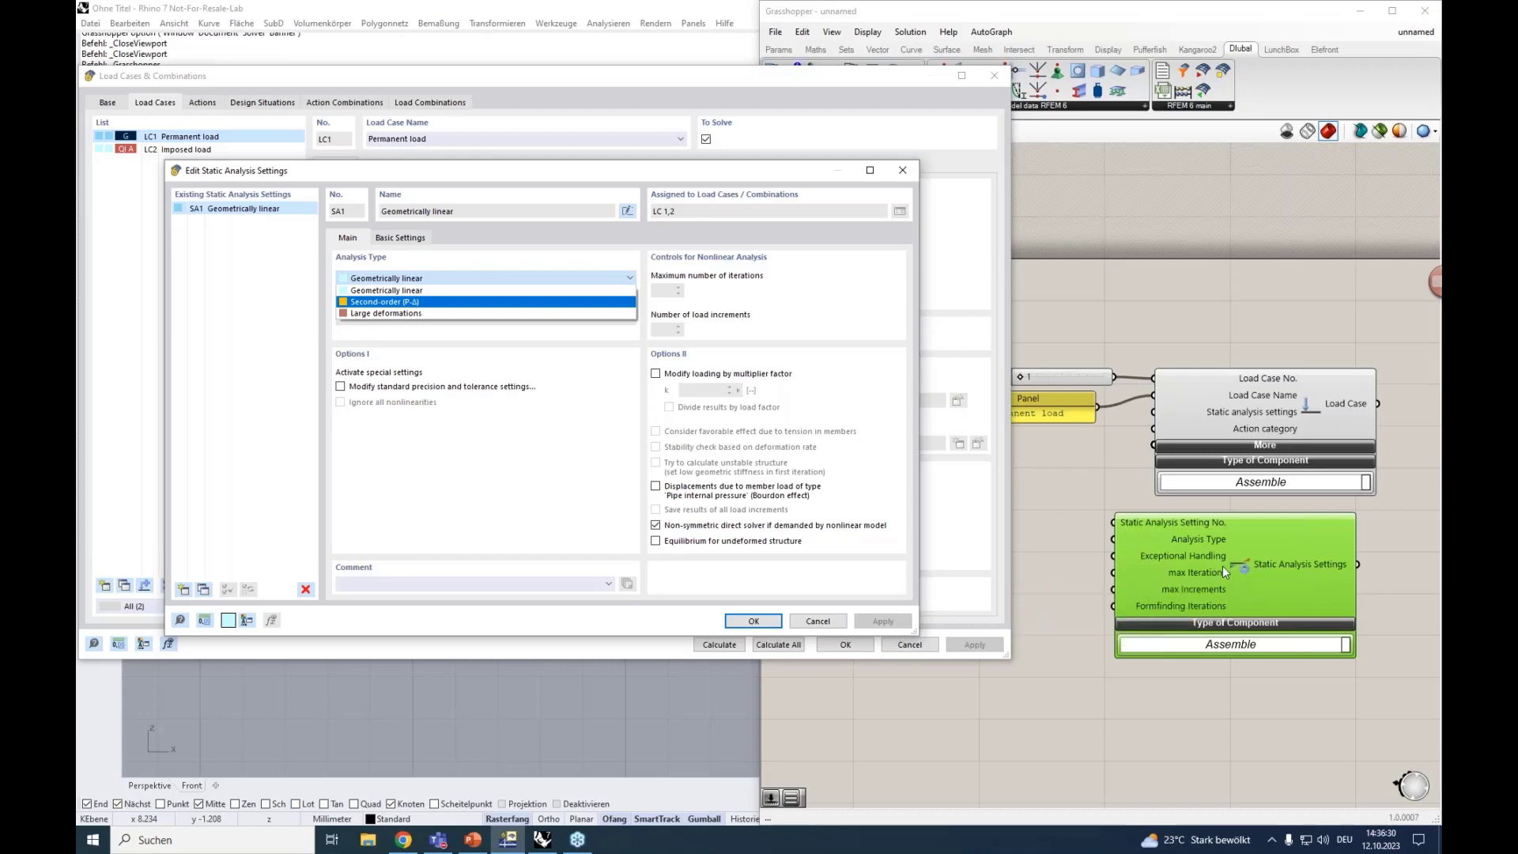
click(409, 238)
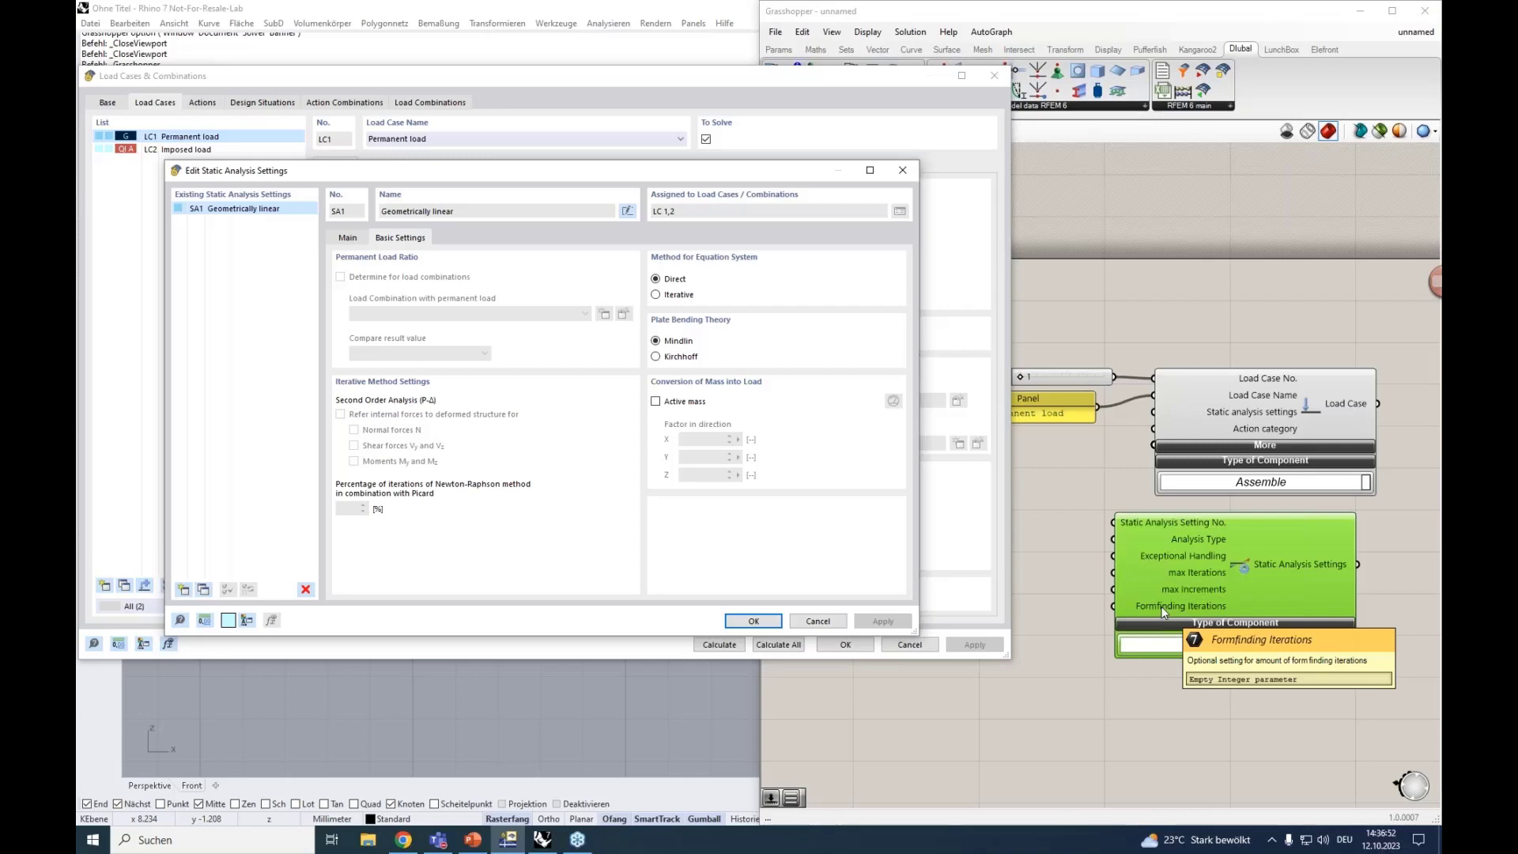
Step: Space out the canvas by moving the Load Case group farther from Nodal Support and placing Static Analysis Settings between them
scroll(1162, 611, down, 3)
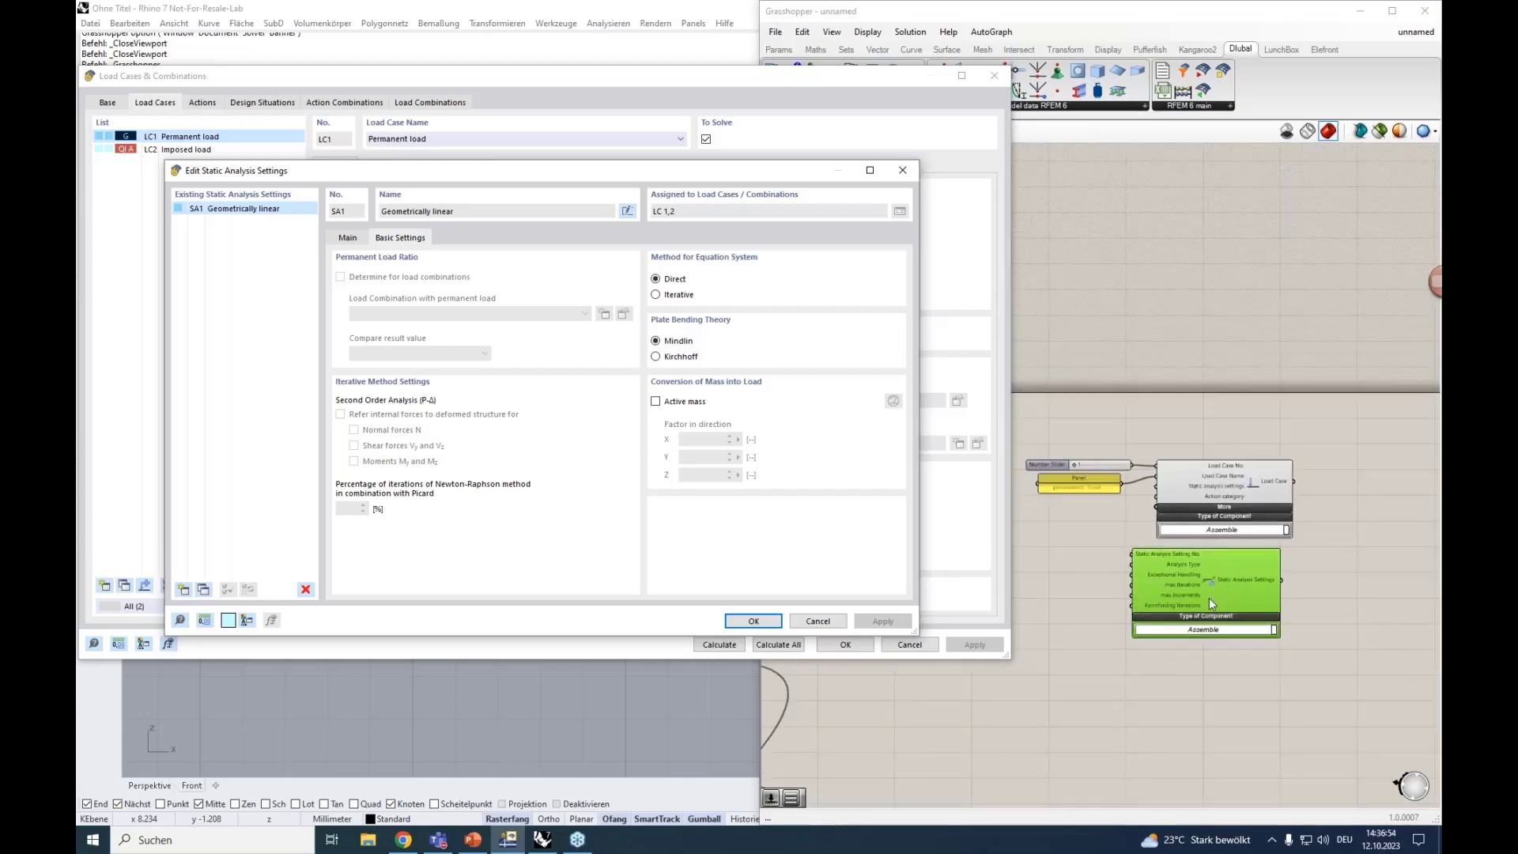
right_drag(1080, 563, 1101, 551)
drag(1181, 548, 1060, 553)
drag(1355, 496, 1045, 440)
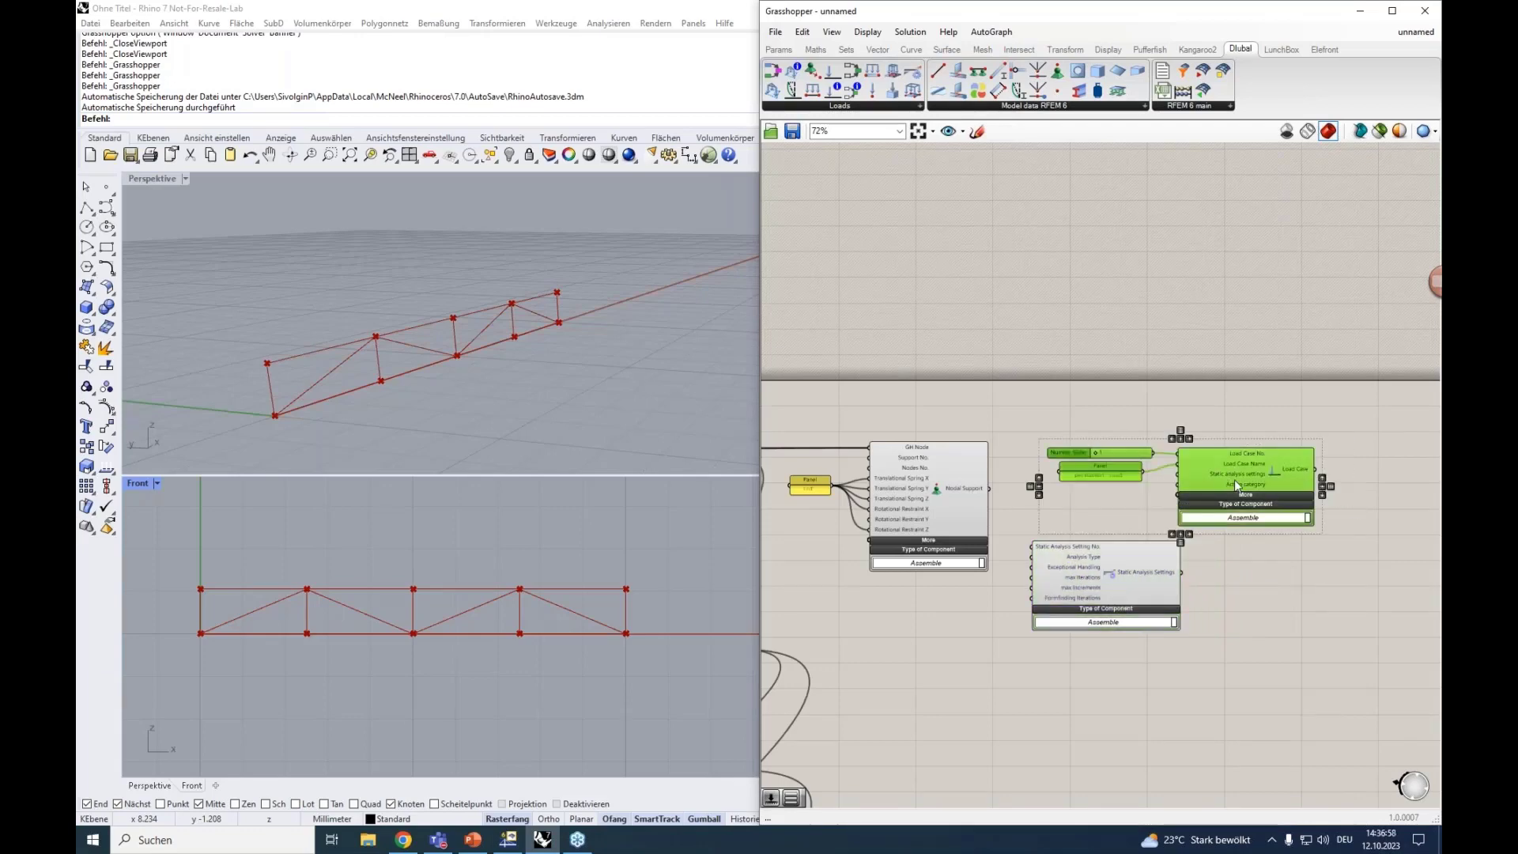
drag(1235, 479, 1347, 487)
right_drag(1287, 606, 1192, 592)
click(1187, 590)
drag(1027, 565, 1113, 555)
Step: Add a number slider with value 1 and connect it to the Static Analysis Setting No. input
scroll(963, 506, up, 2)
double_click(975, 522)
text(1)
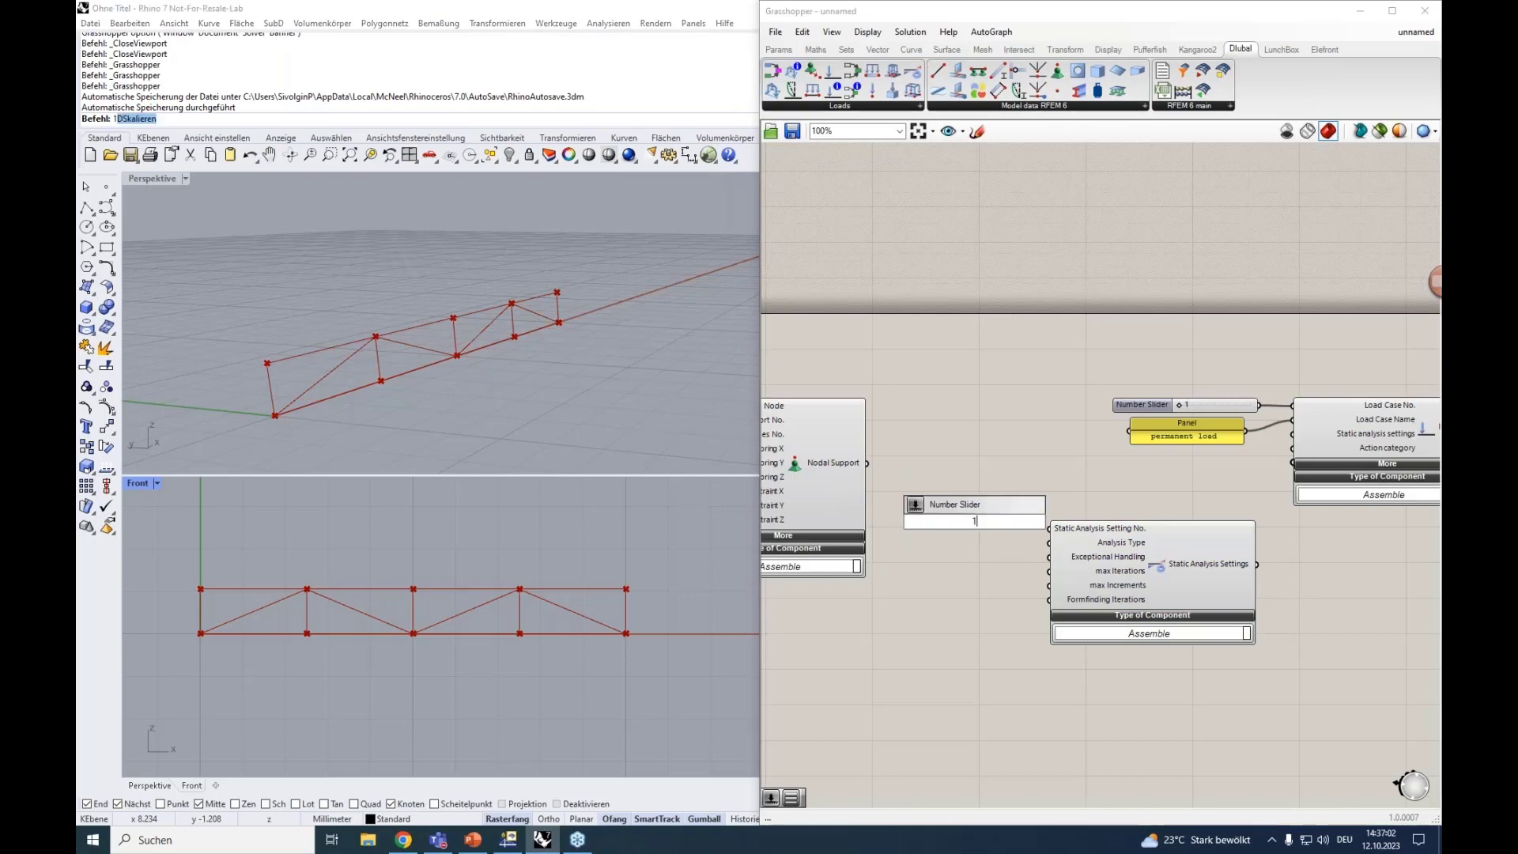
key(Return)
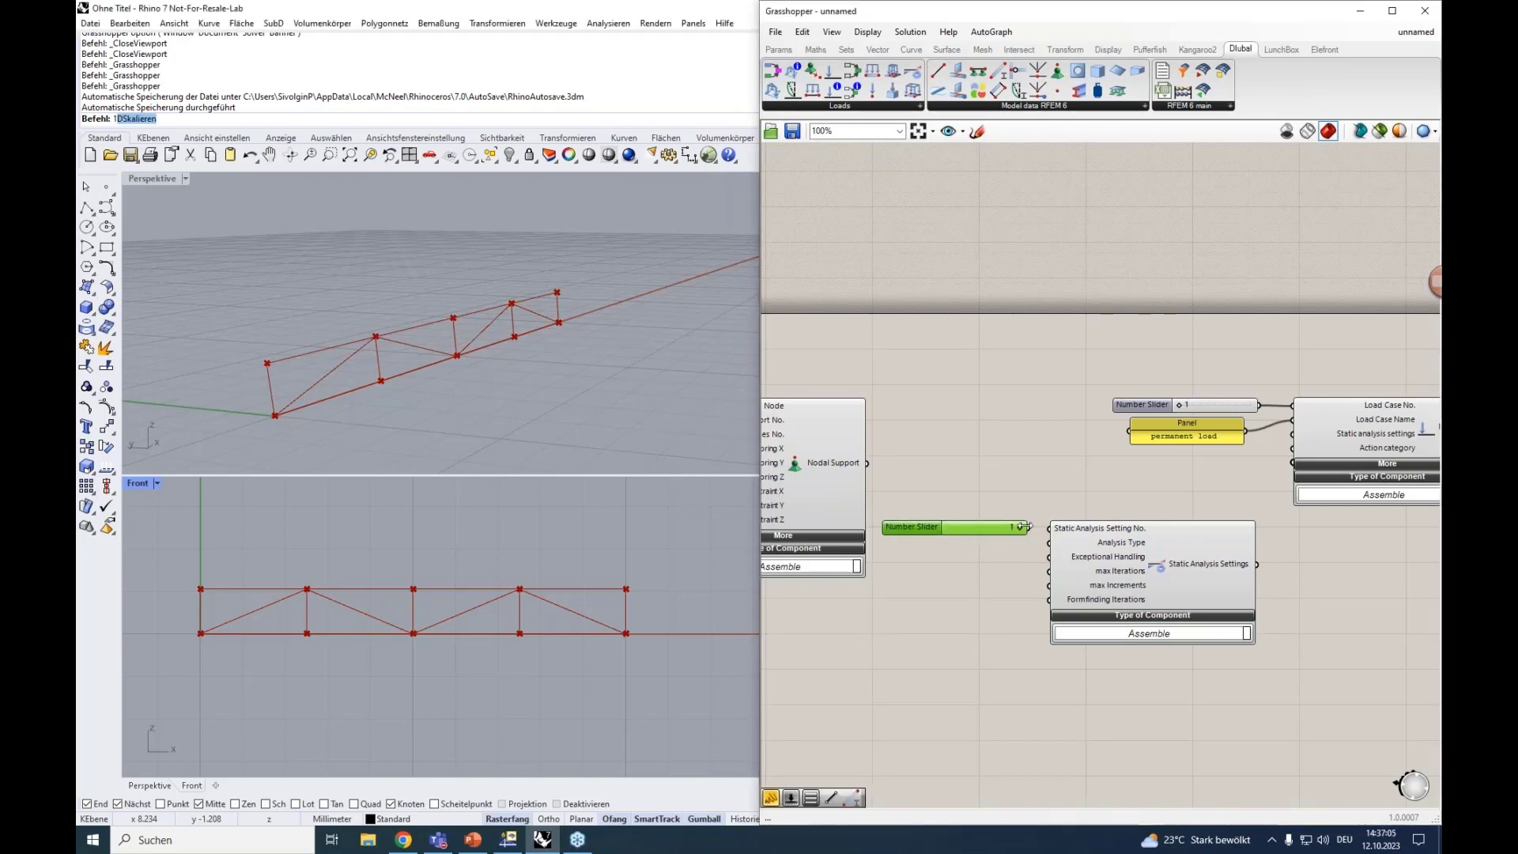
drag(1025, 526, 1050, 528)
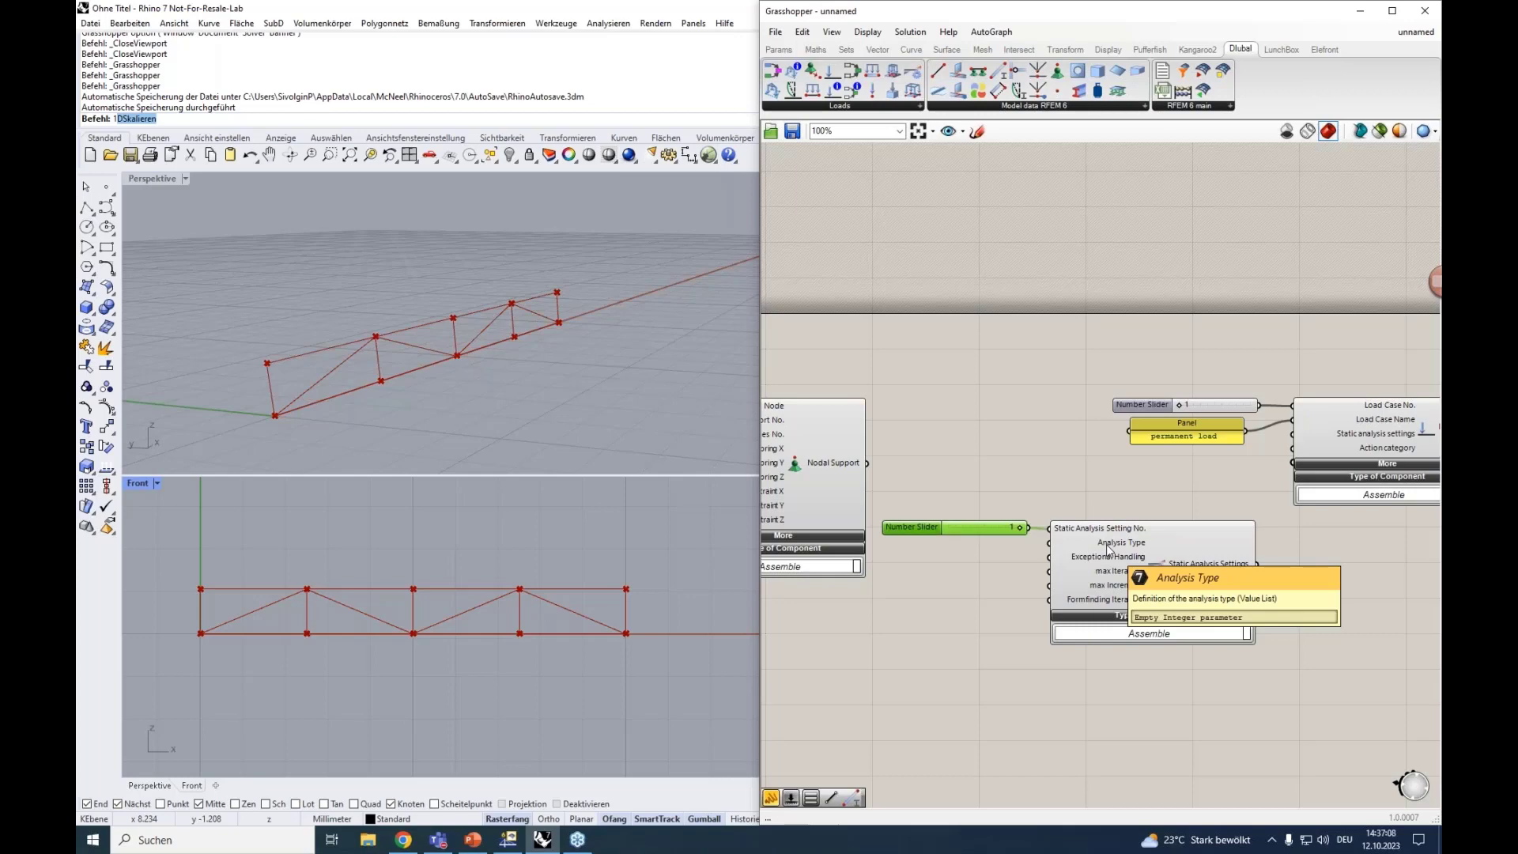
Step: Add a Value List, connect it to the Analysis Type input, and keep GEOMETRICALLY_LINEAR as the analysis type
double_click(953, 551)
text(va)
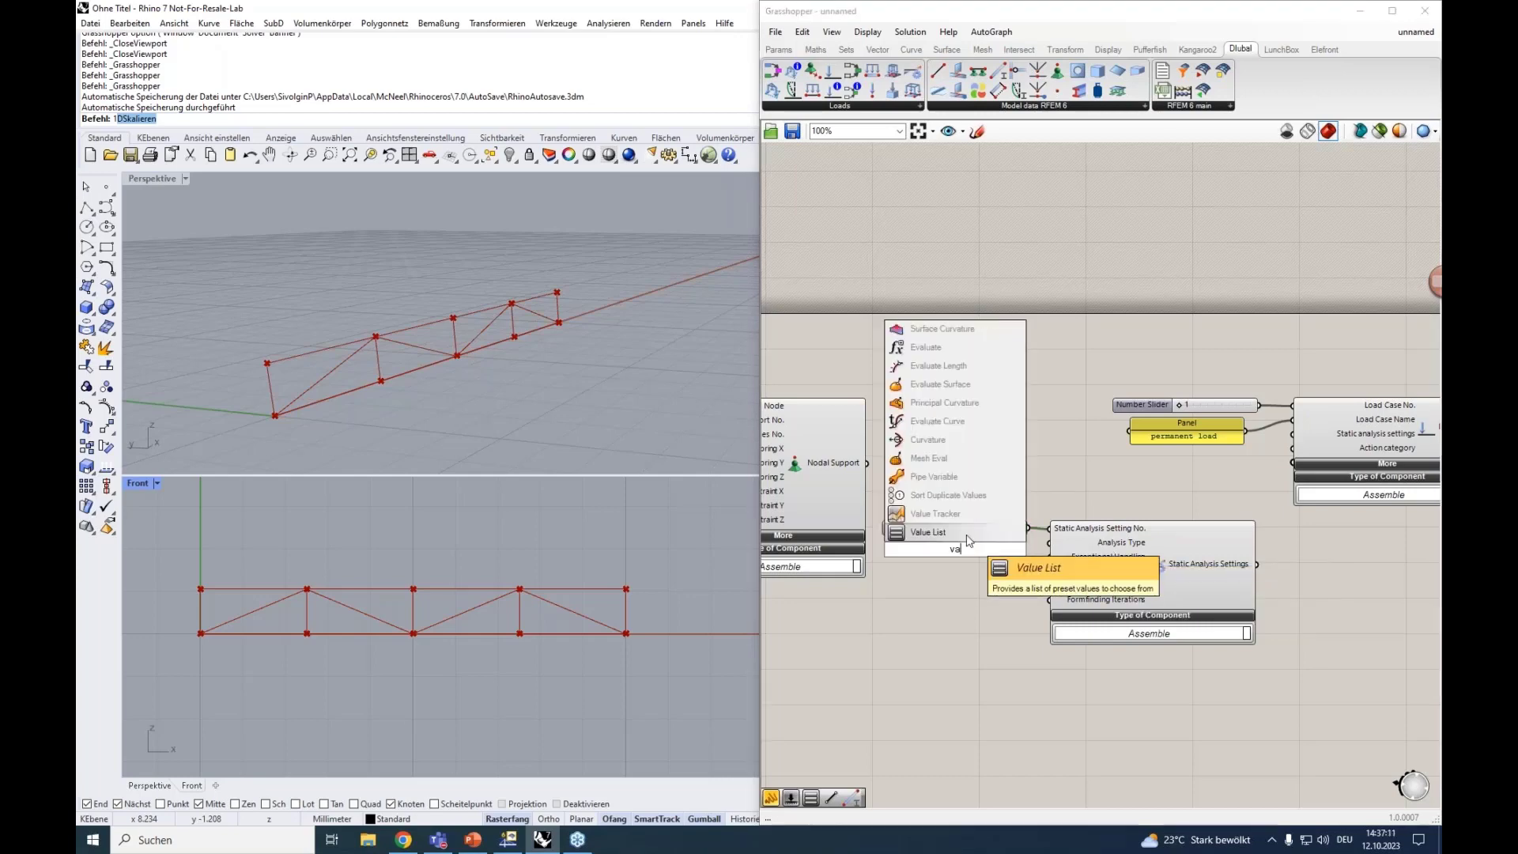
click(965, 534)
drag(997, 554, 1049, 542)
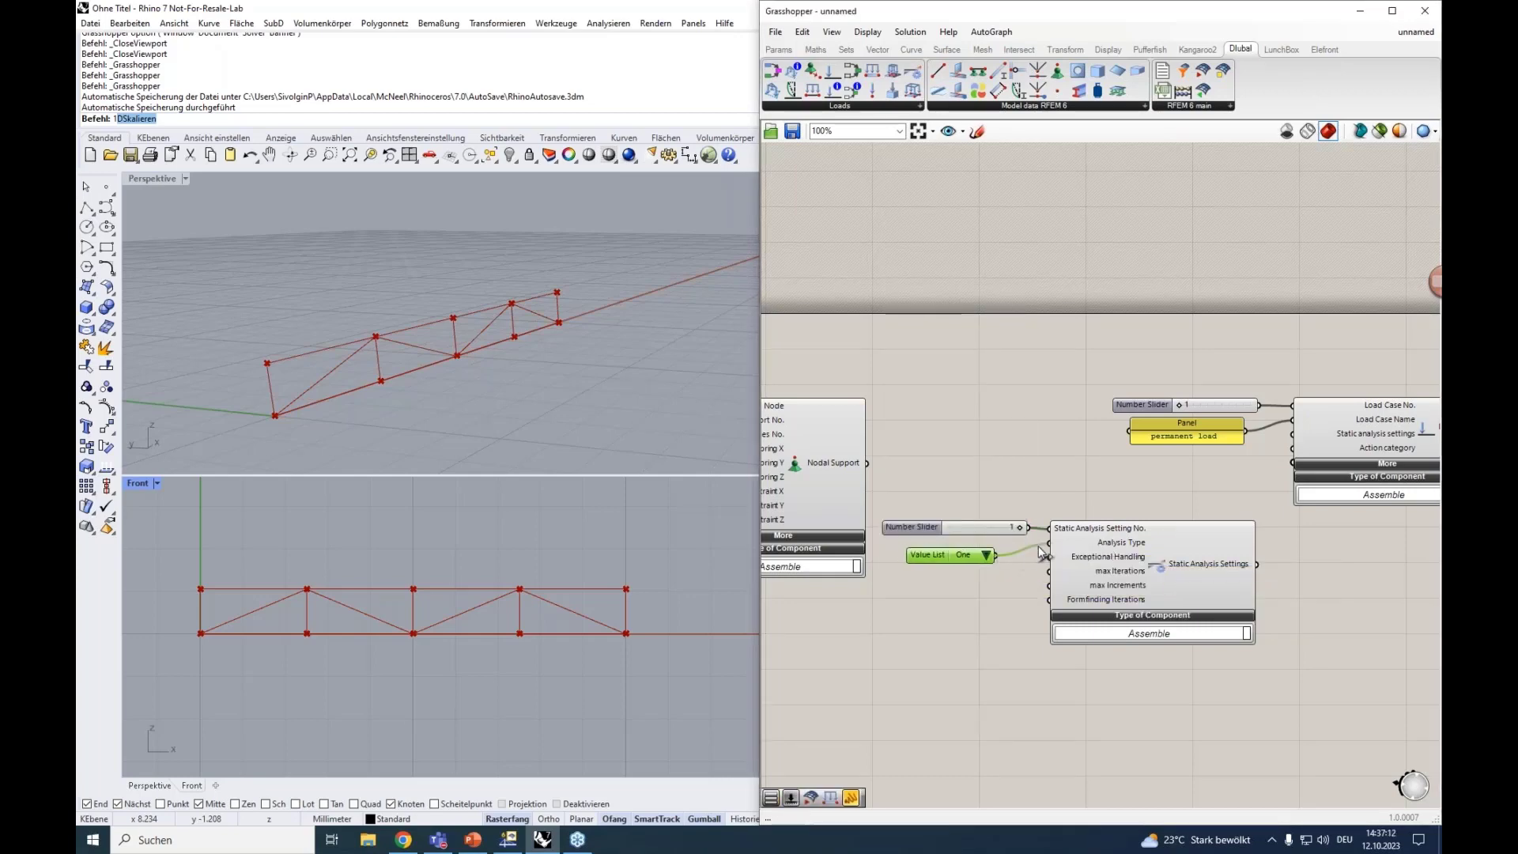
click(1032, 548)
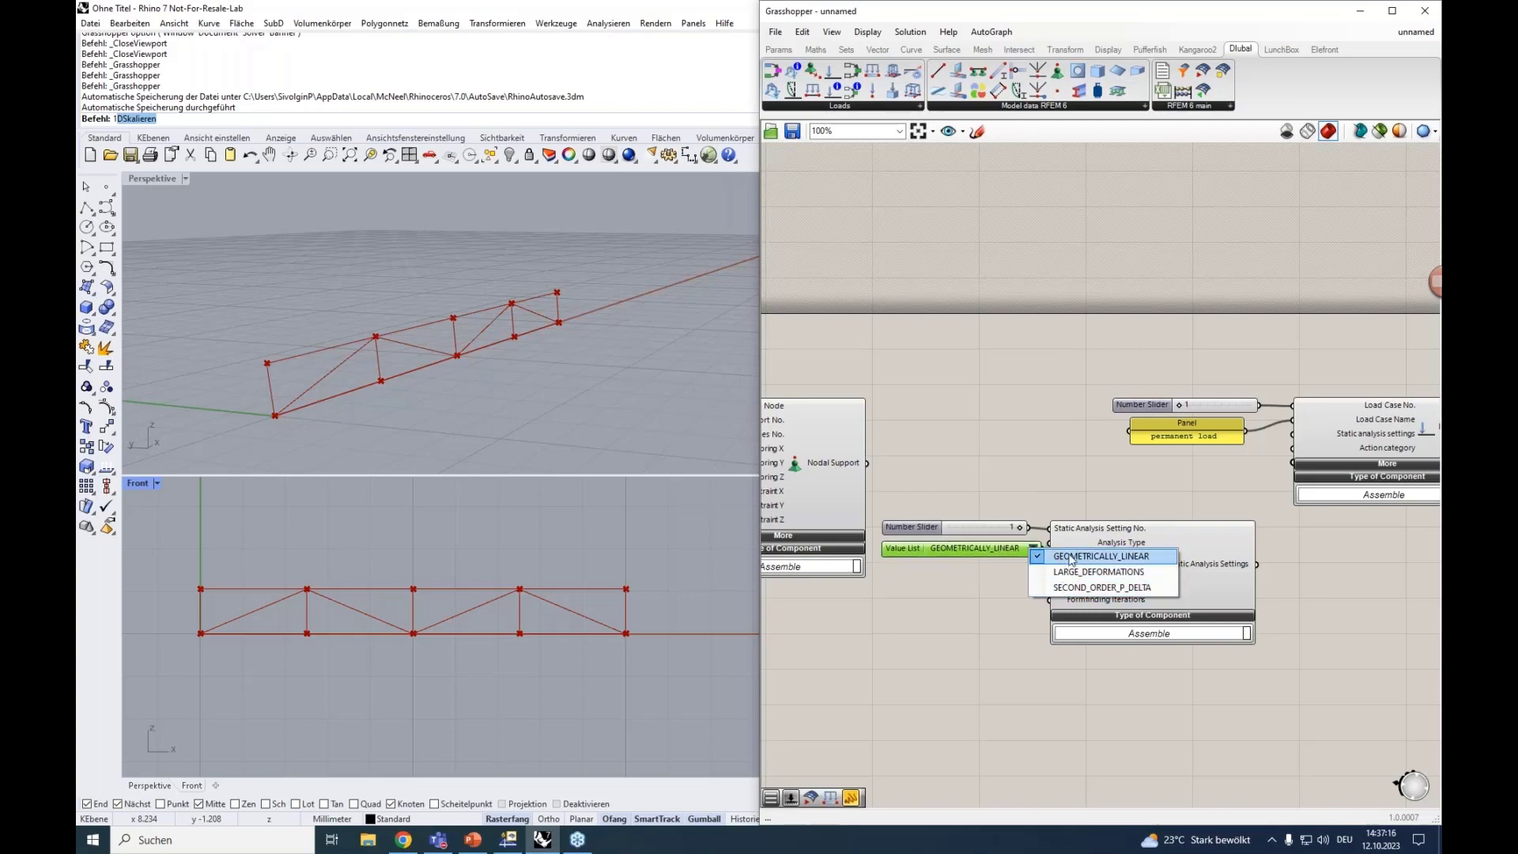
click(1004, 576)
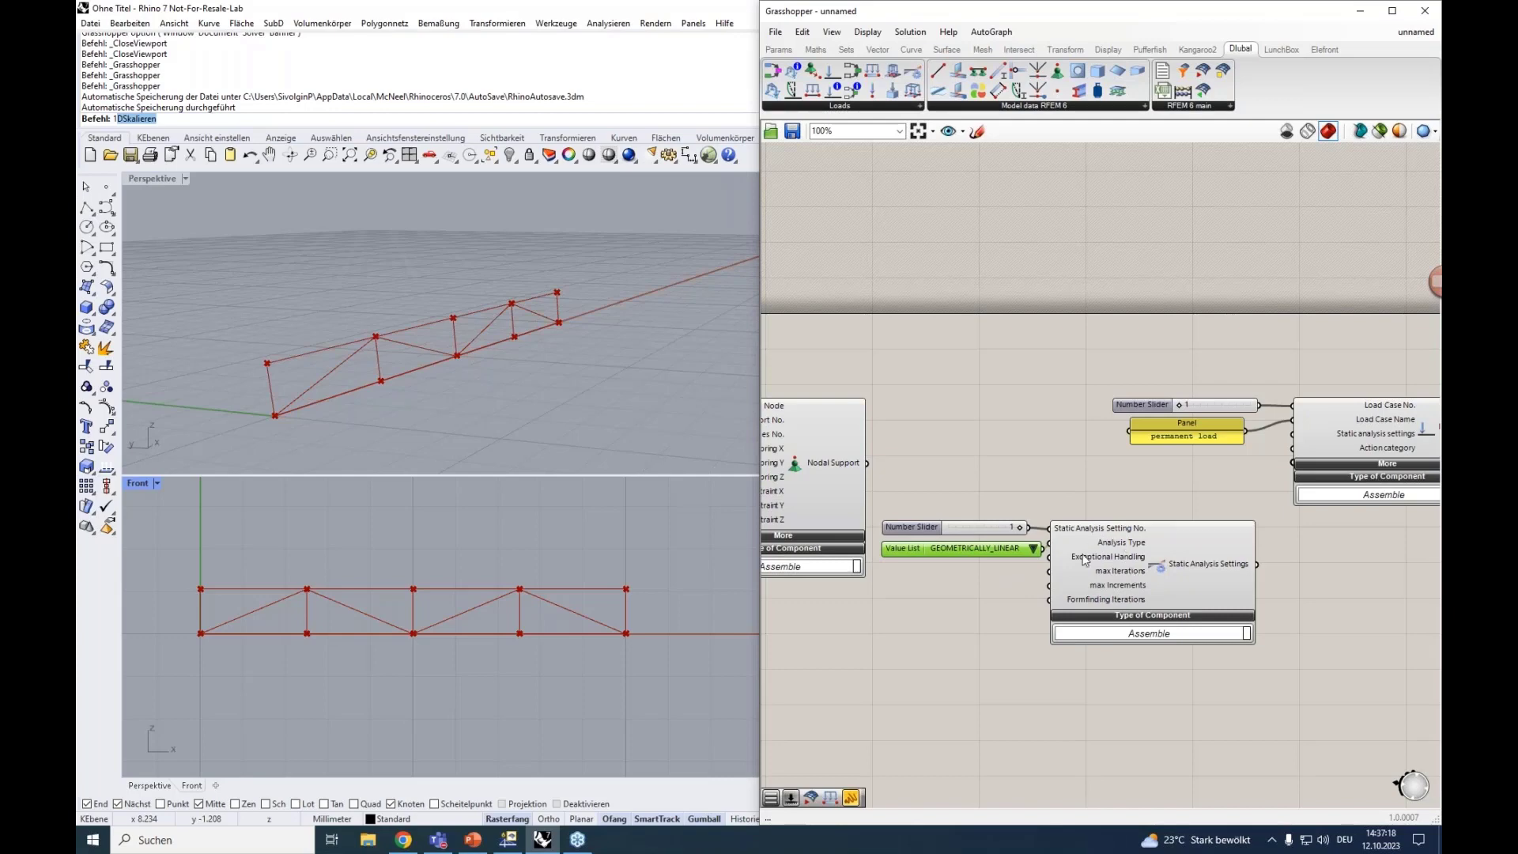
Step: Connect the Static Analysis Settings output to the Load Case's static analysis settings input and move the Load Case group farther away from it
right_drag(1098, 477, 1008, 470)
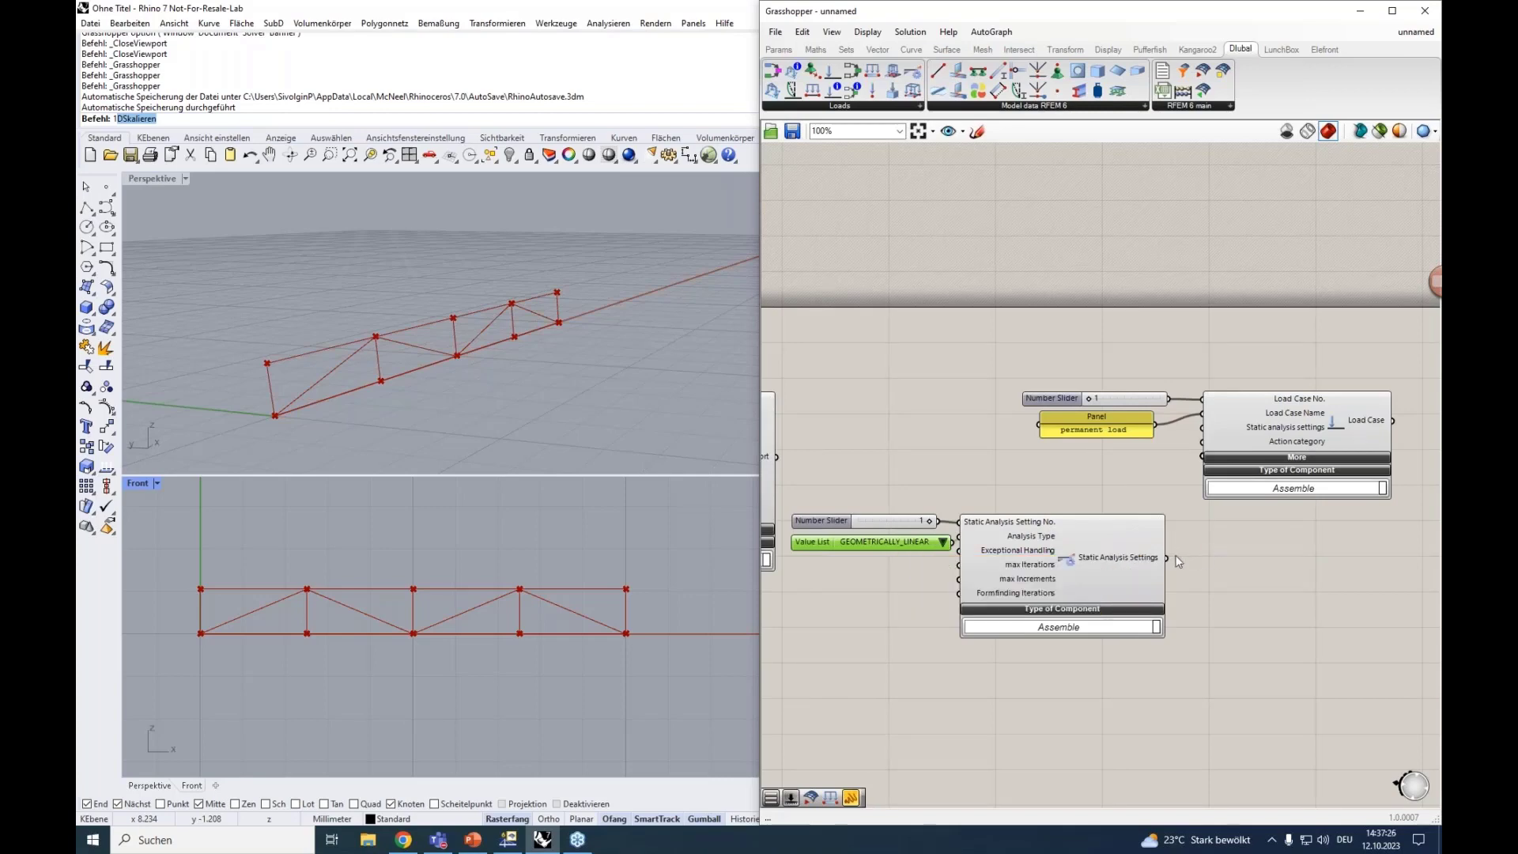
drag(1166, 557, 1202, 427)
right_drag(1217, 528, 1098, 530)
drag(1346, 483, 968, 388)
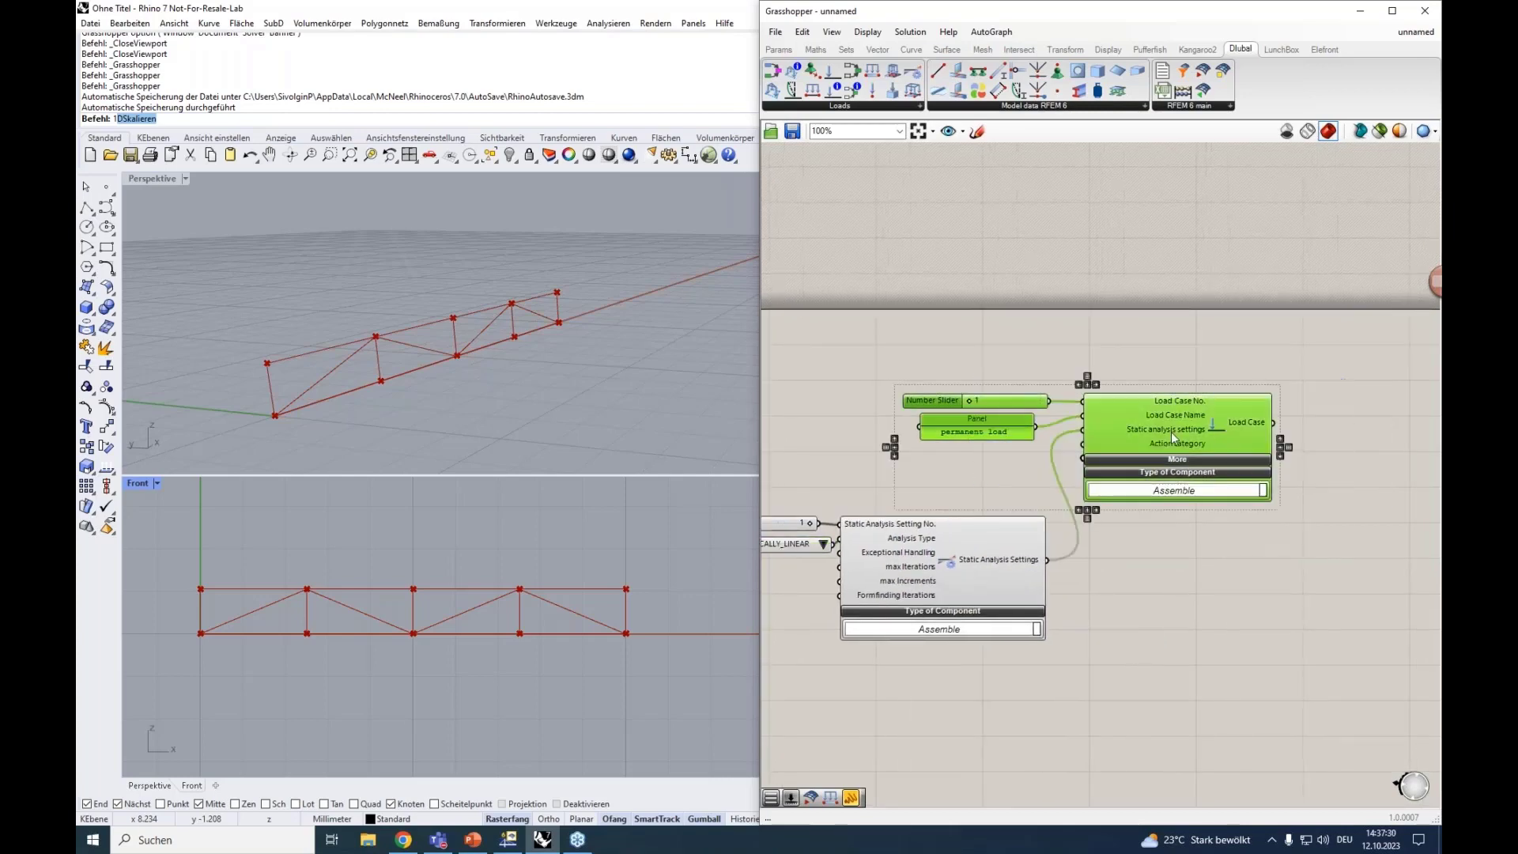
drag(1178, 432, 1292, 433)
right_drag(1235, 564, 1227, 562)
click(1219, 581)
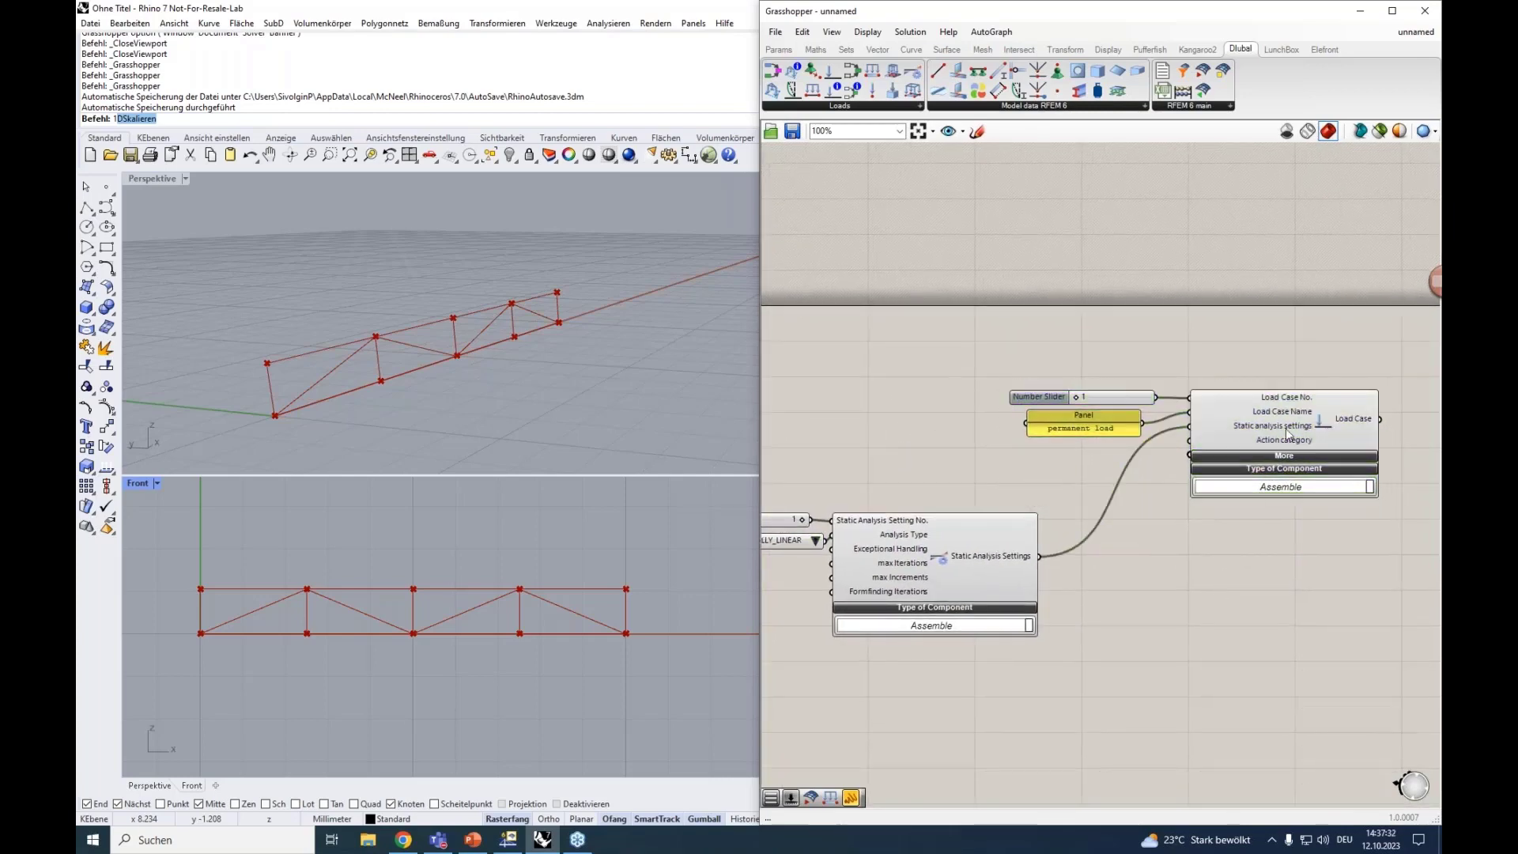
Step: Place the Dlubal classification component with Action Category and Design Situation Type outputs below the Load Case component
mouse_move(1276, 444)
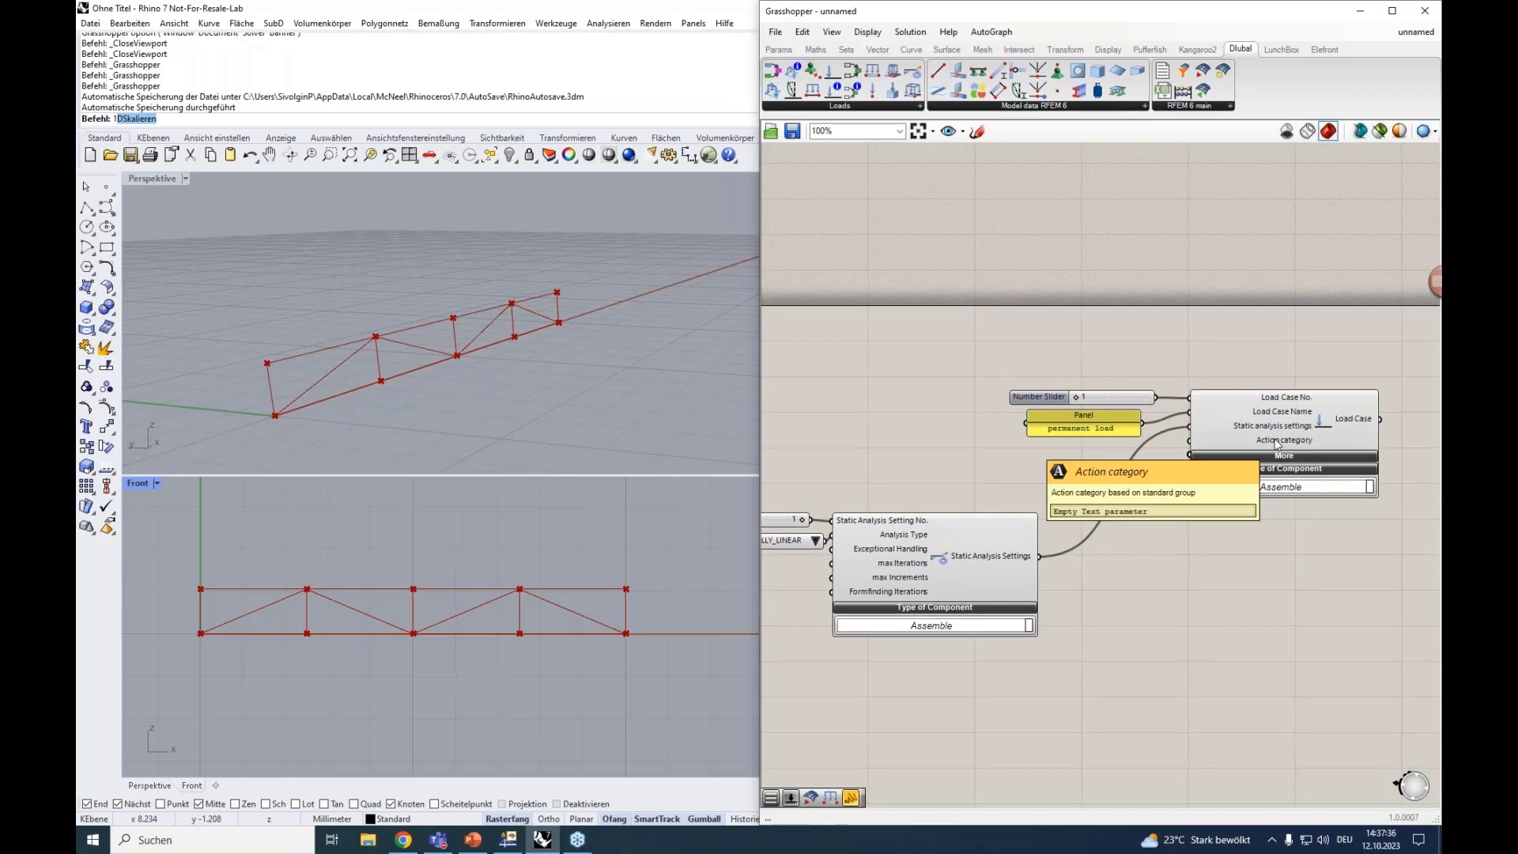
click(858, 106)
click(971, 188)
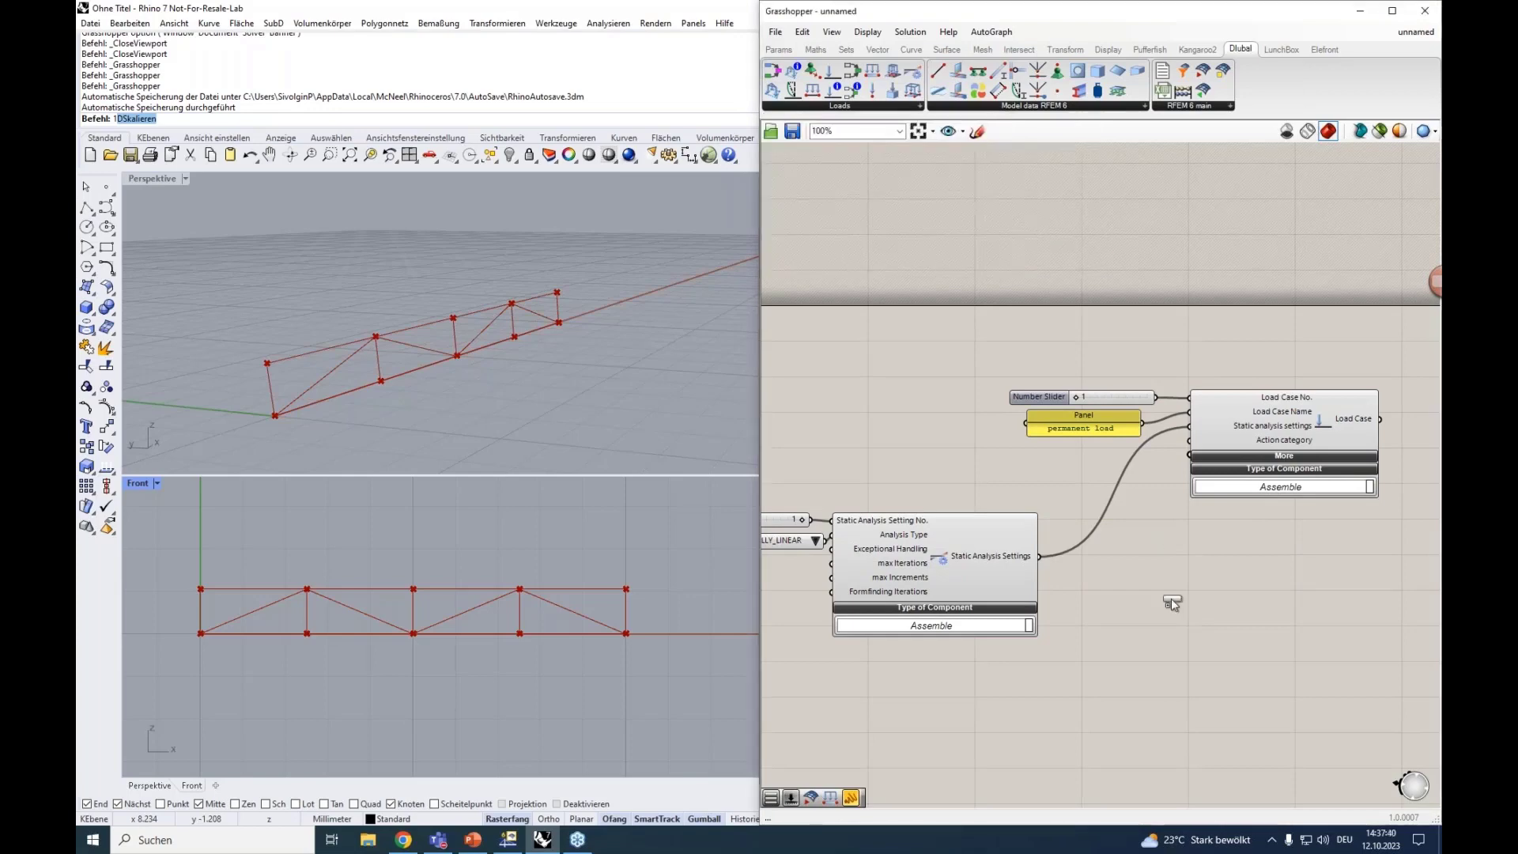
click(1170, 599)
right_drag(1170, 599, 1132, 547)
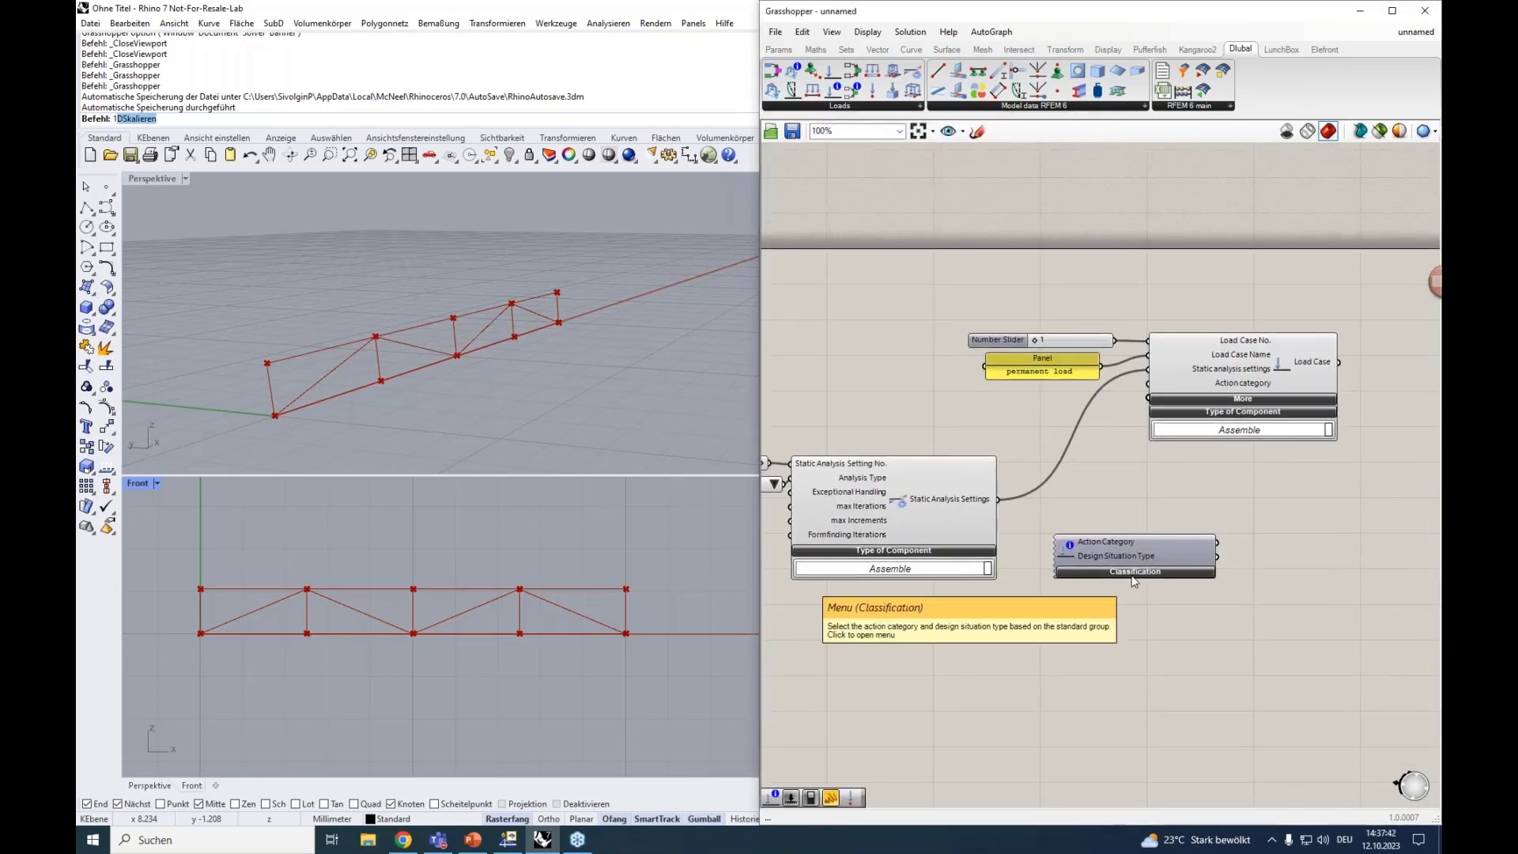
Step: Set the classification's standard group to EN 1990 and its action category to Permanent | G, moving the component closer to Static Analysis Settings
click(1123, 570)
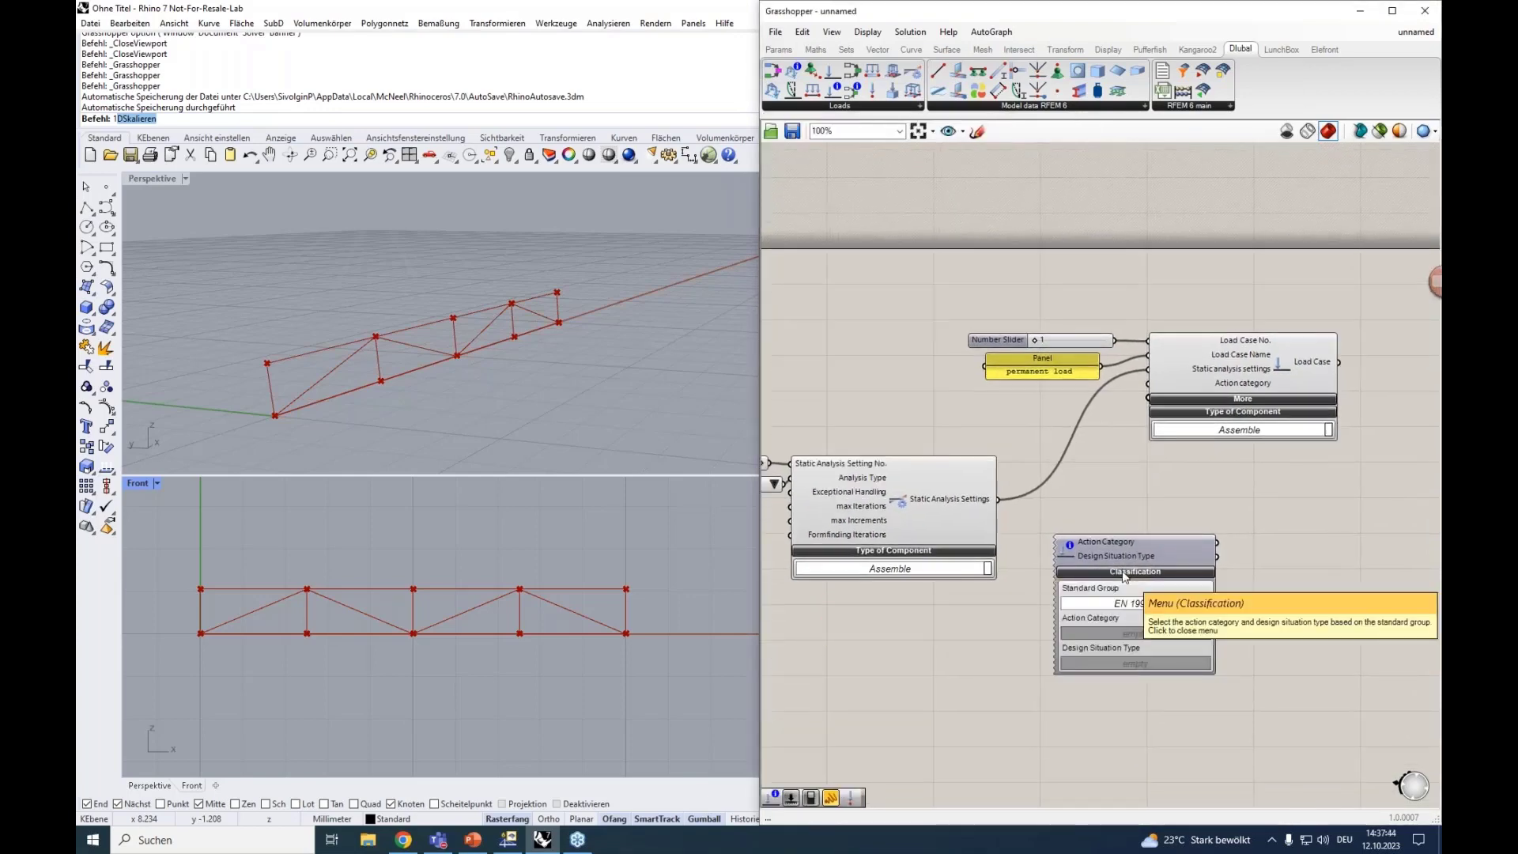
scroll(1126, 604, up, 2)
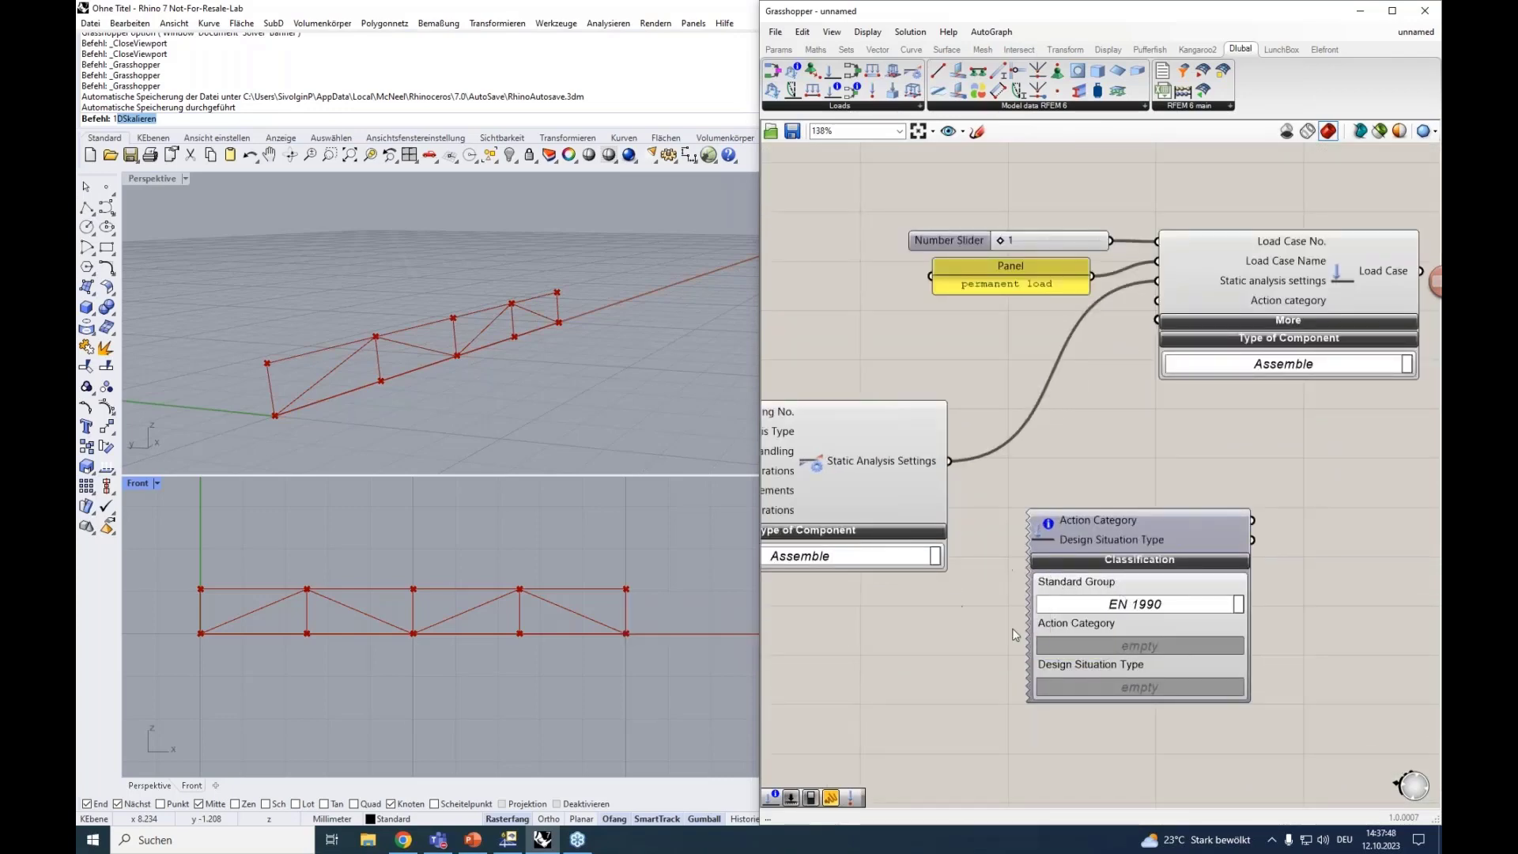
click(1116, 606)
click(1126, 607)
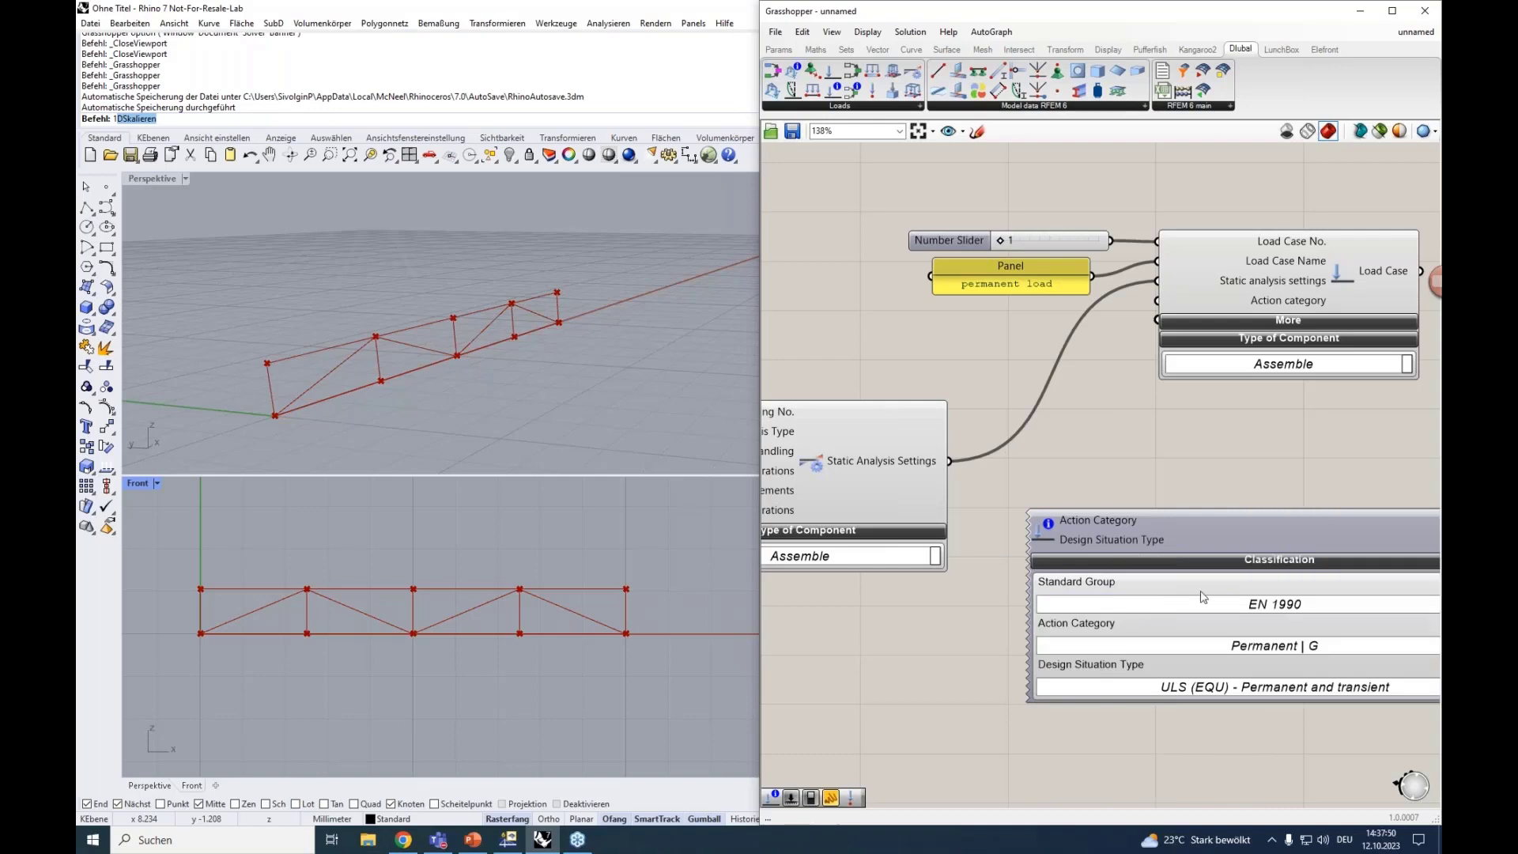
drag(1197, 529, 1127, 514)
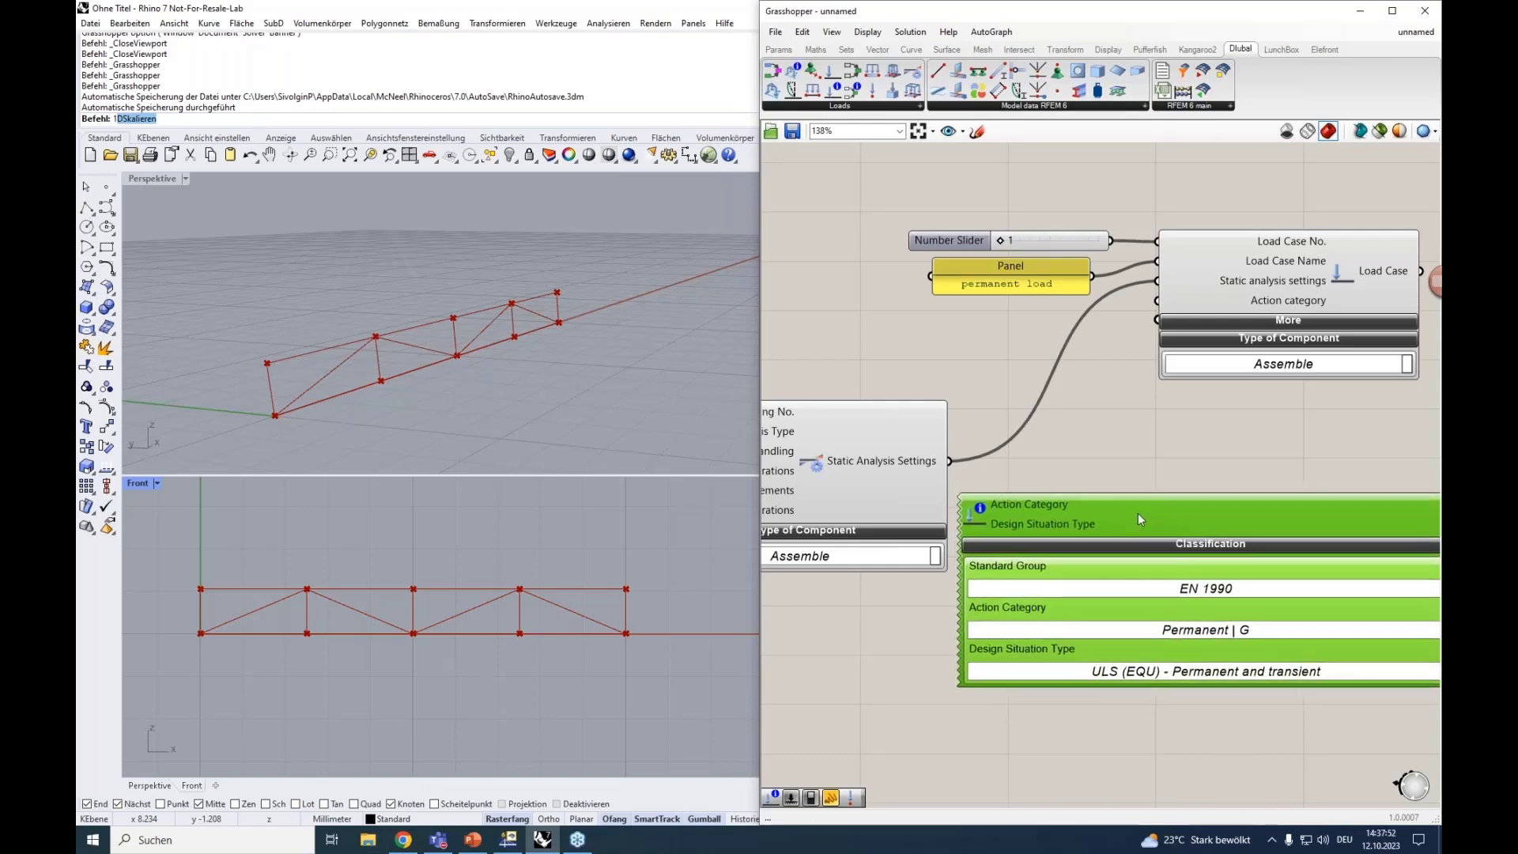
right_drag(1143, 470, 1147, 439)
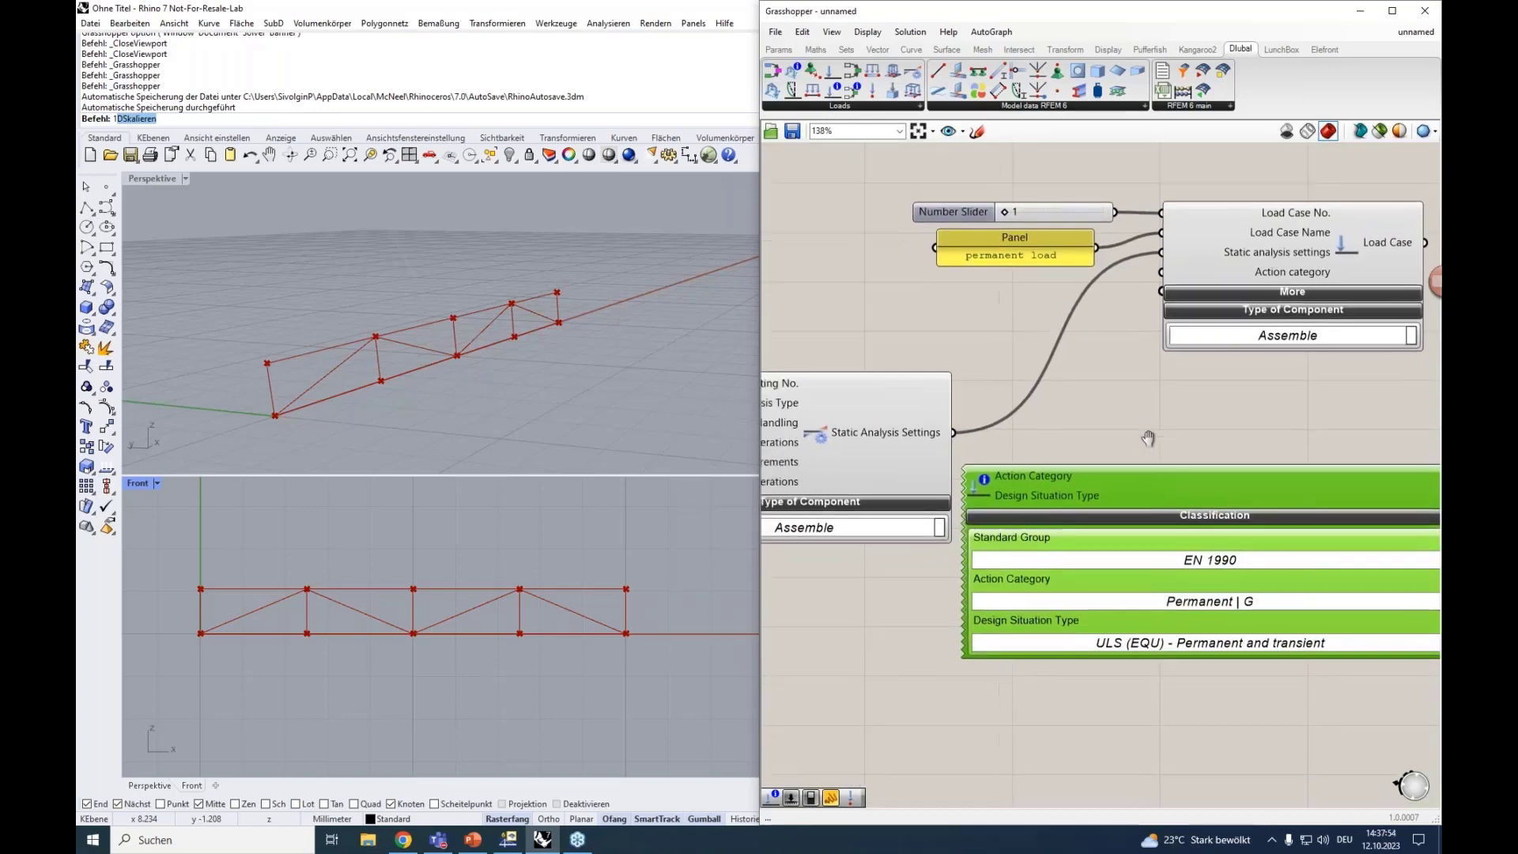
scroll(1143, 471, down, 2)
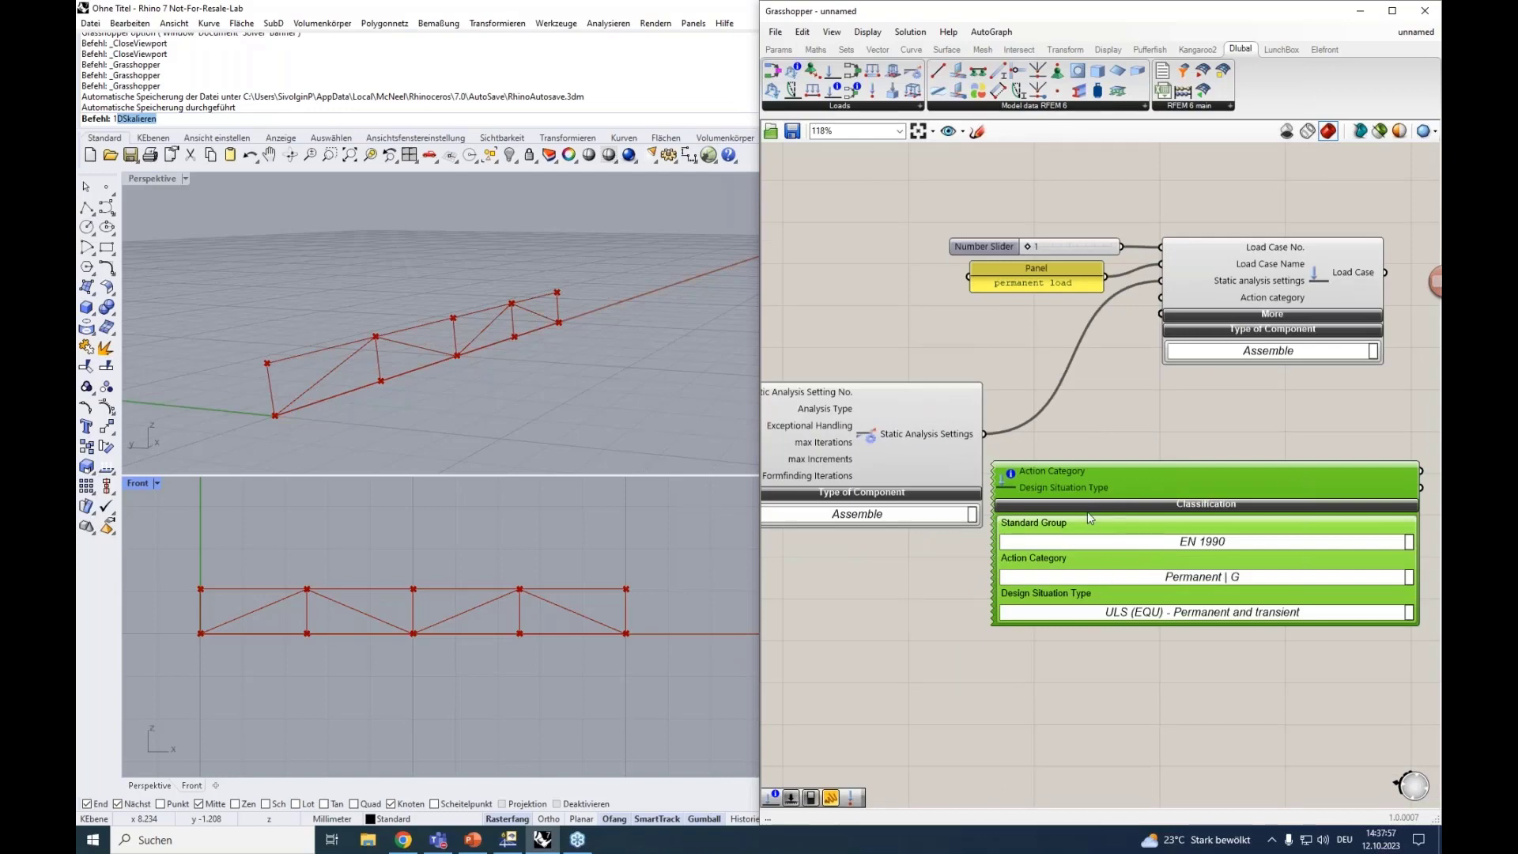
click(1160, 581)
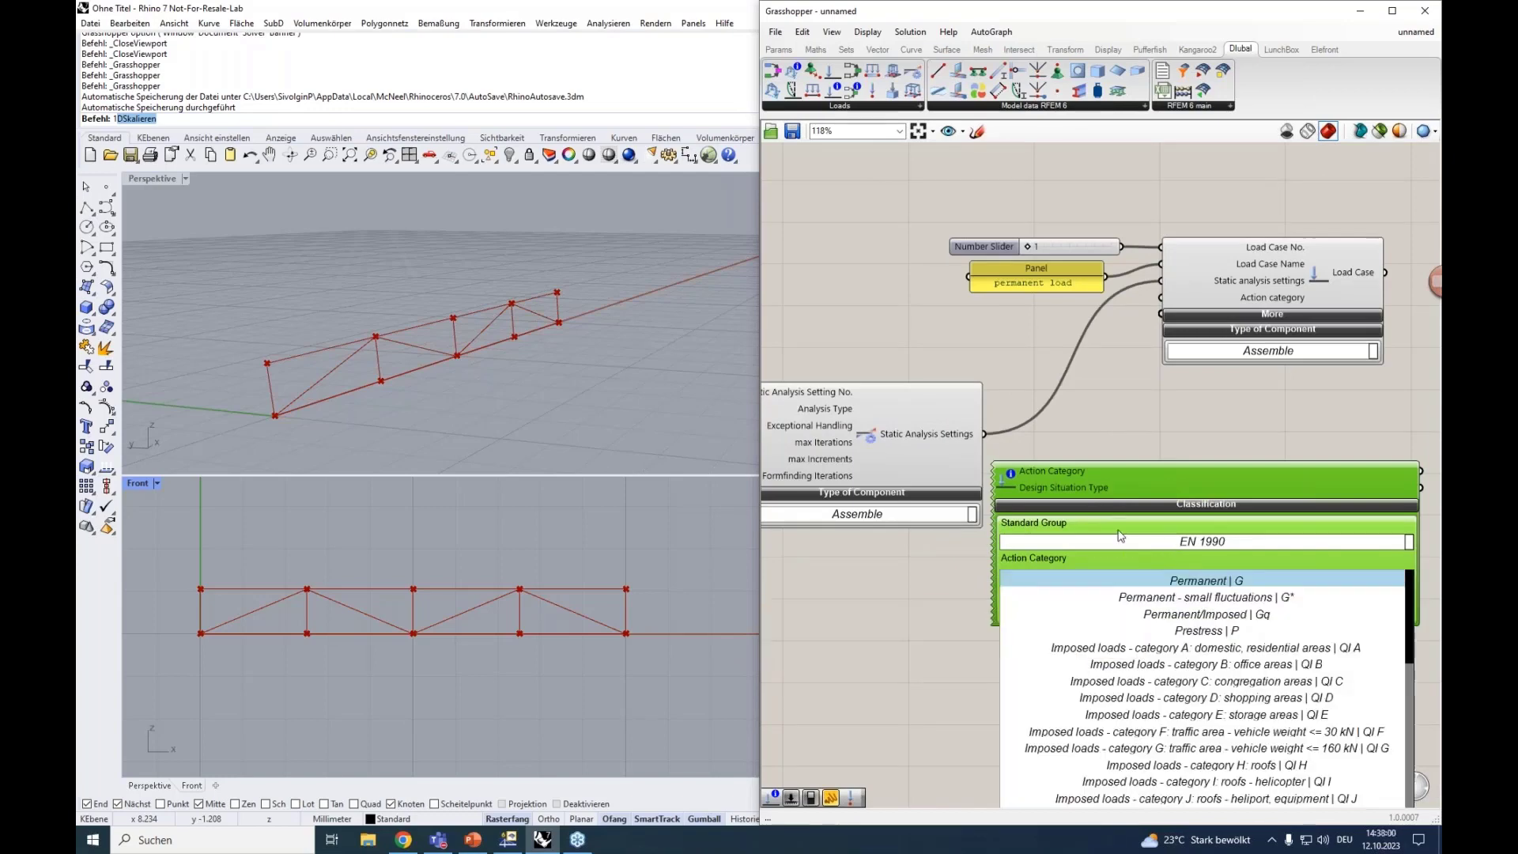
click(1173, 581)
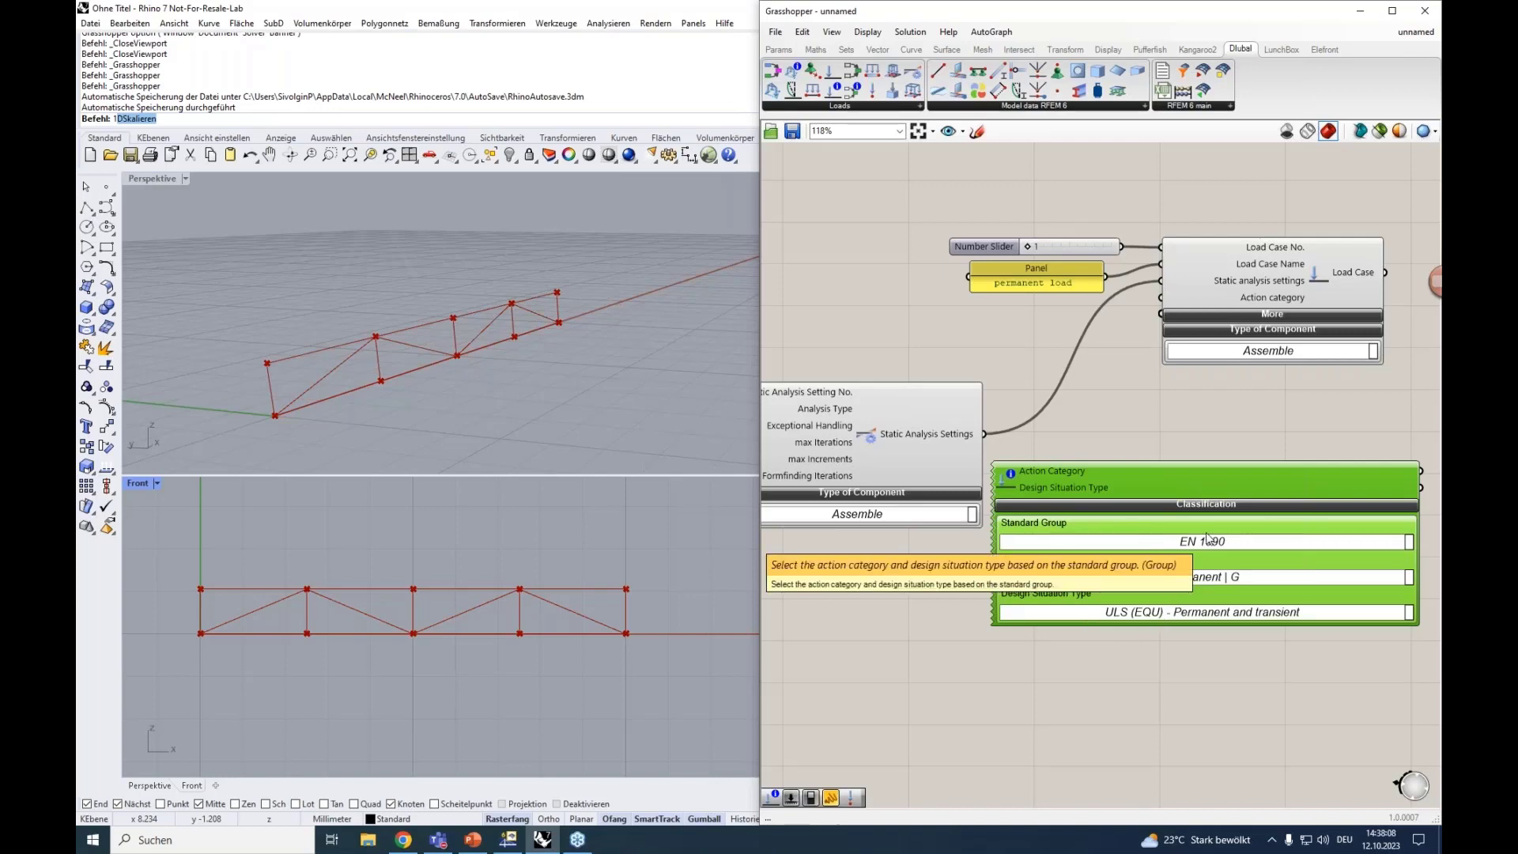
Step: Switch to RFEM, close the load case dialogs, and examine the standard groups set in the model's Base Data
click(509, 839)
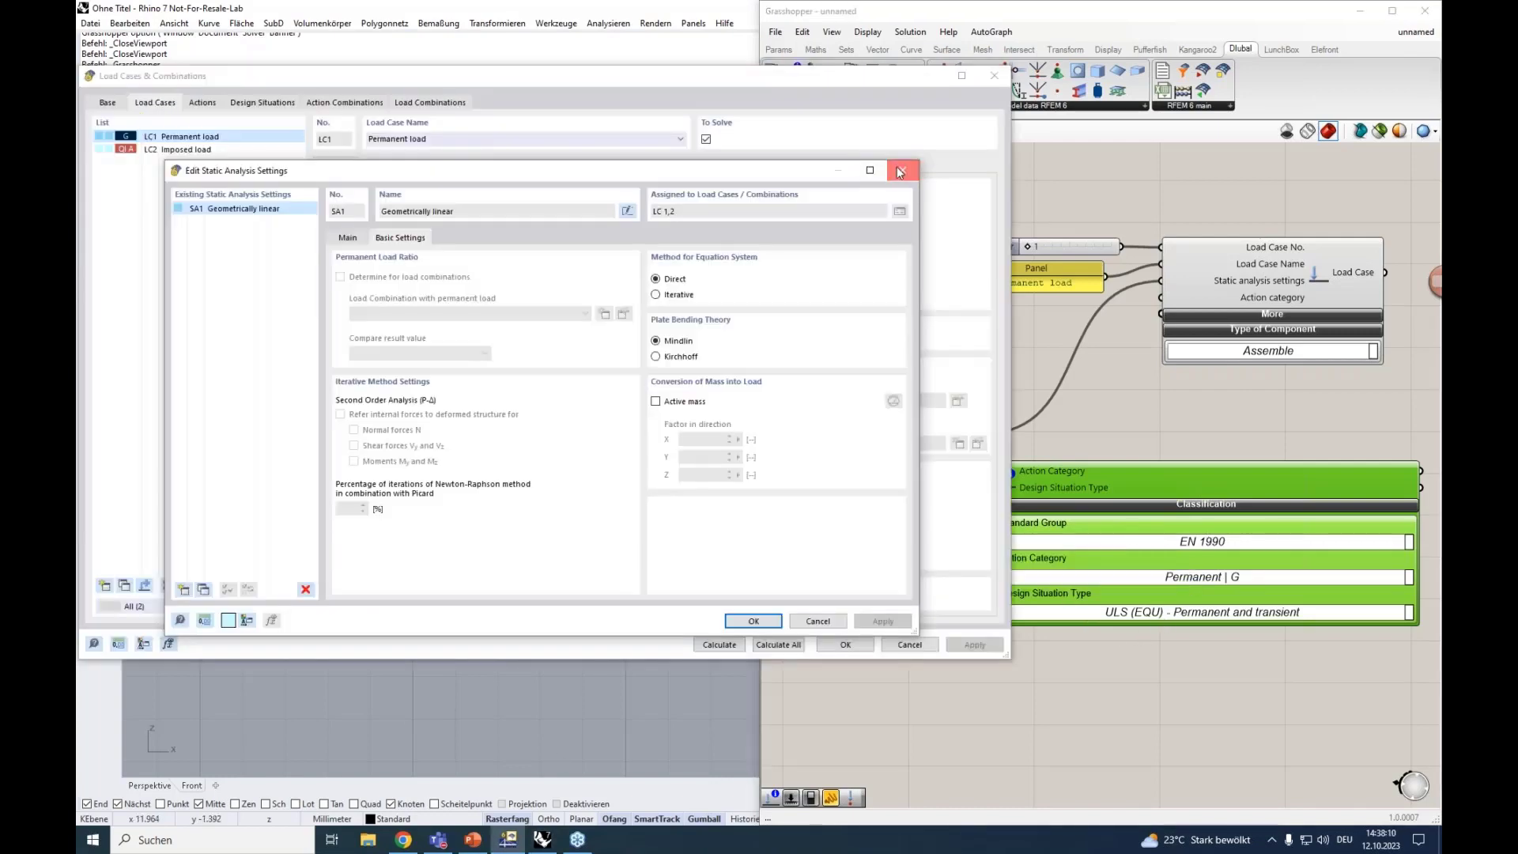
click(899, 173)
click(993, 75)
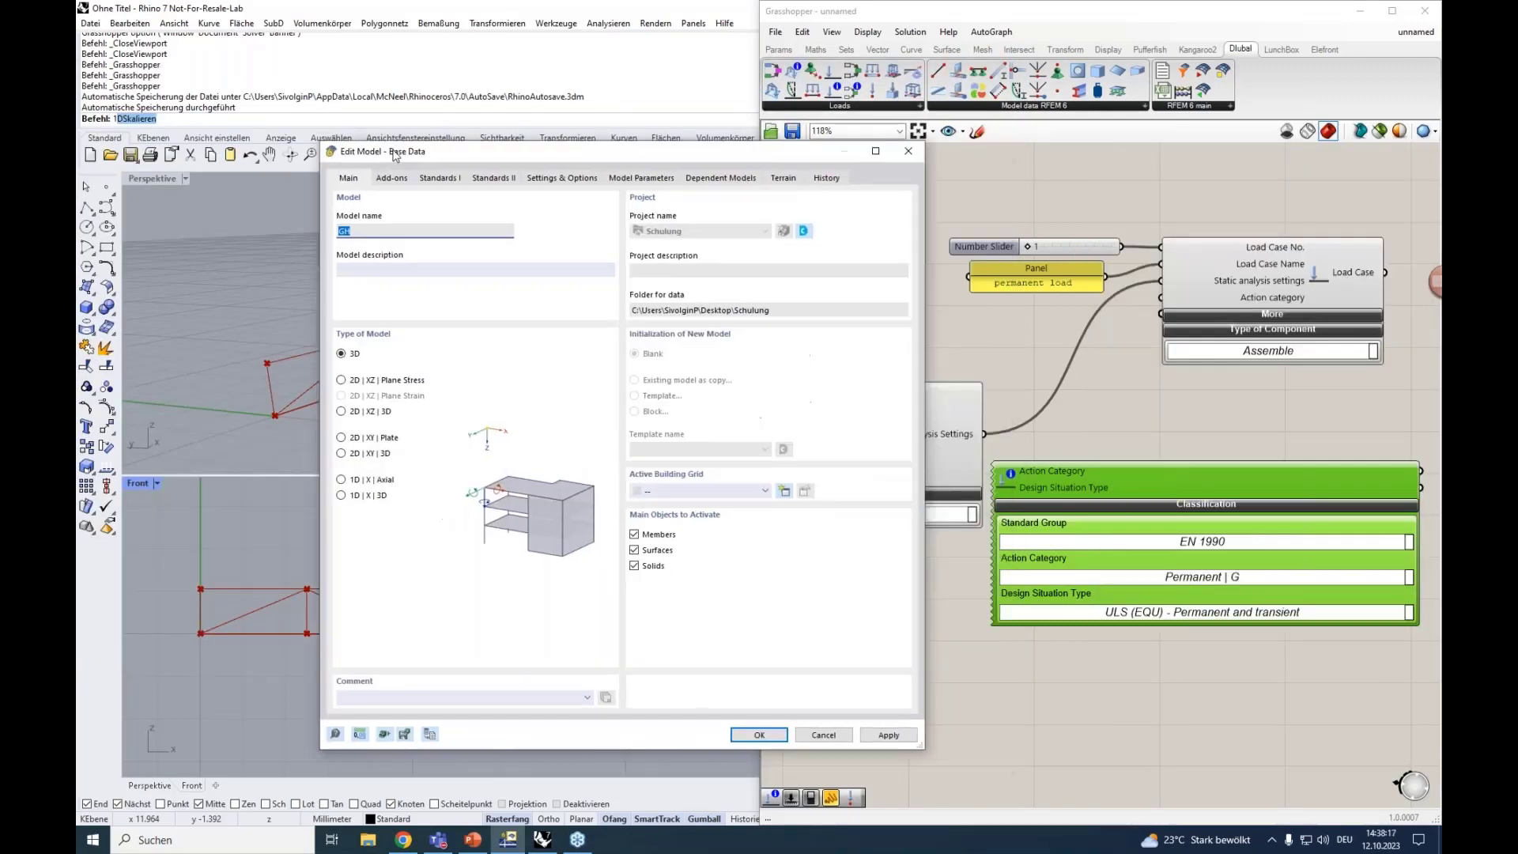
click(444, 178)
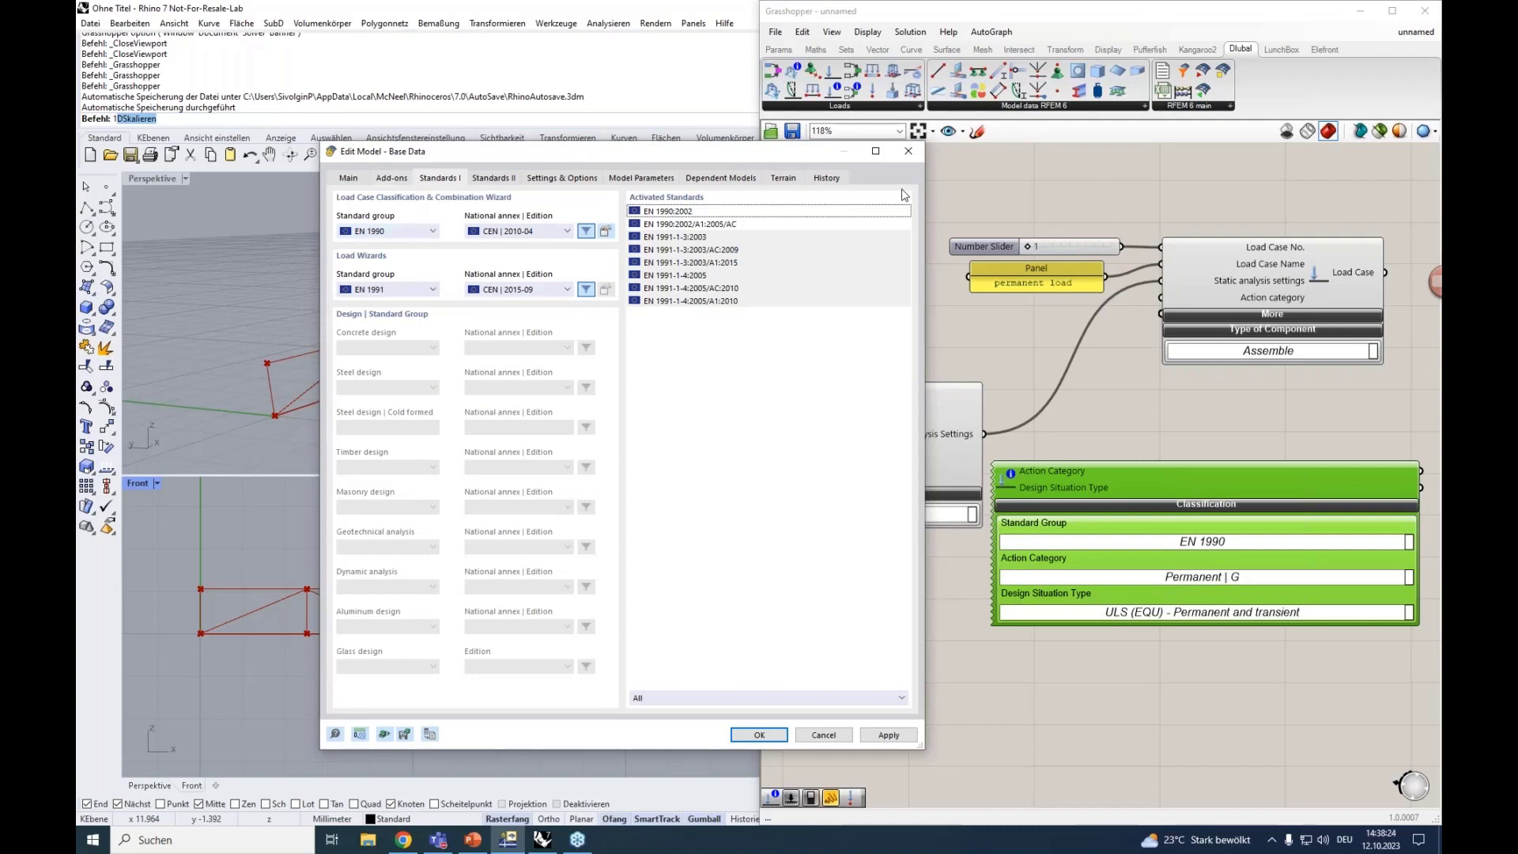
click(906, 158)
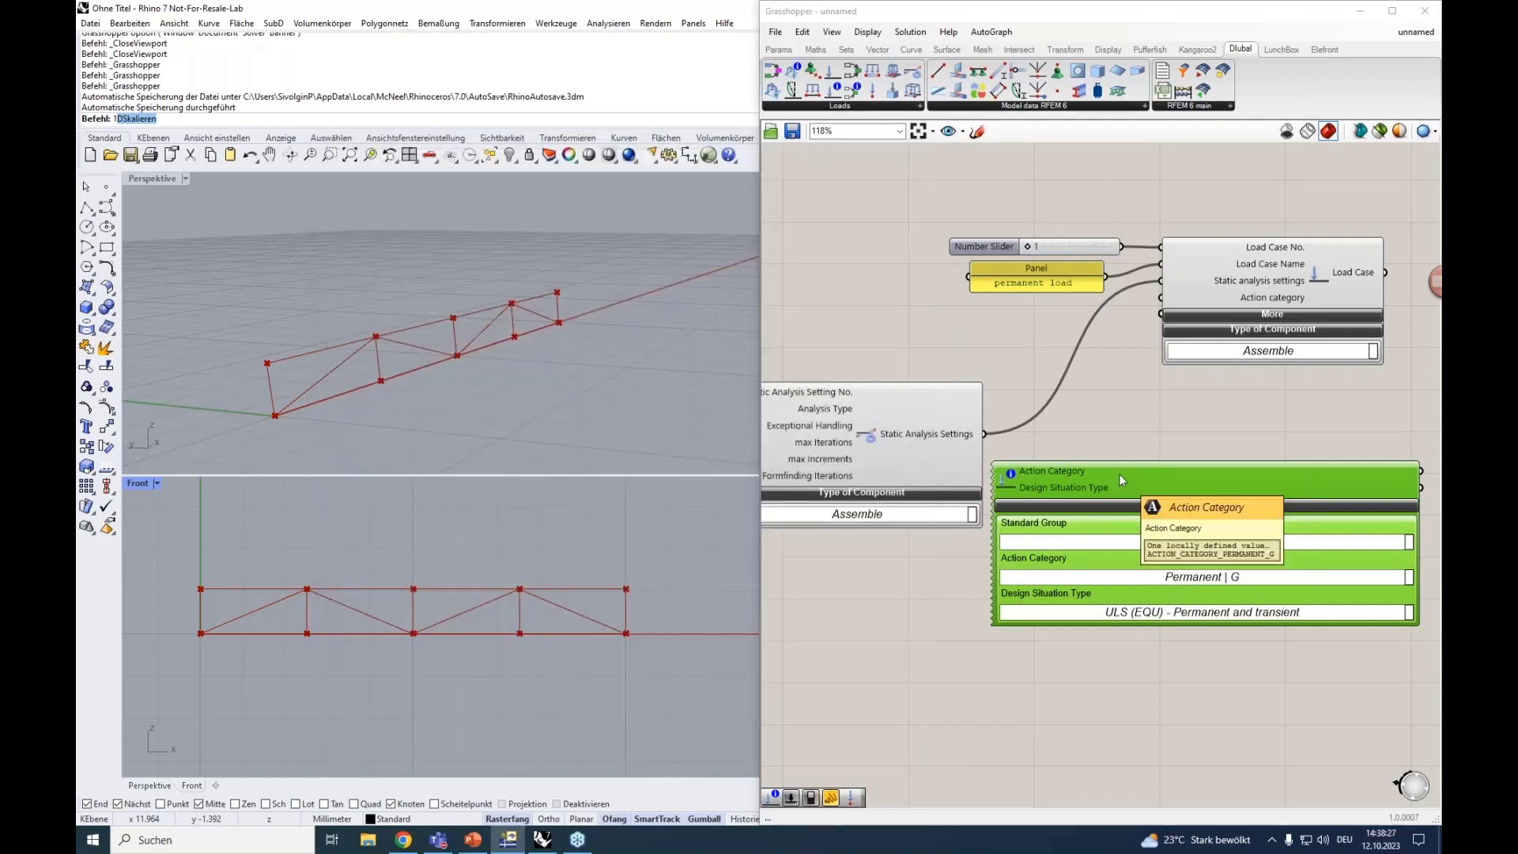
Step: In Grasshopper, collapse the classification component, place it near the Load Case and connect its Action Category output to the Action category input
drag(1151, 485, 908, 344)
click(1009, 567)
scroll(1170, 442, down, 1)
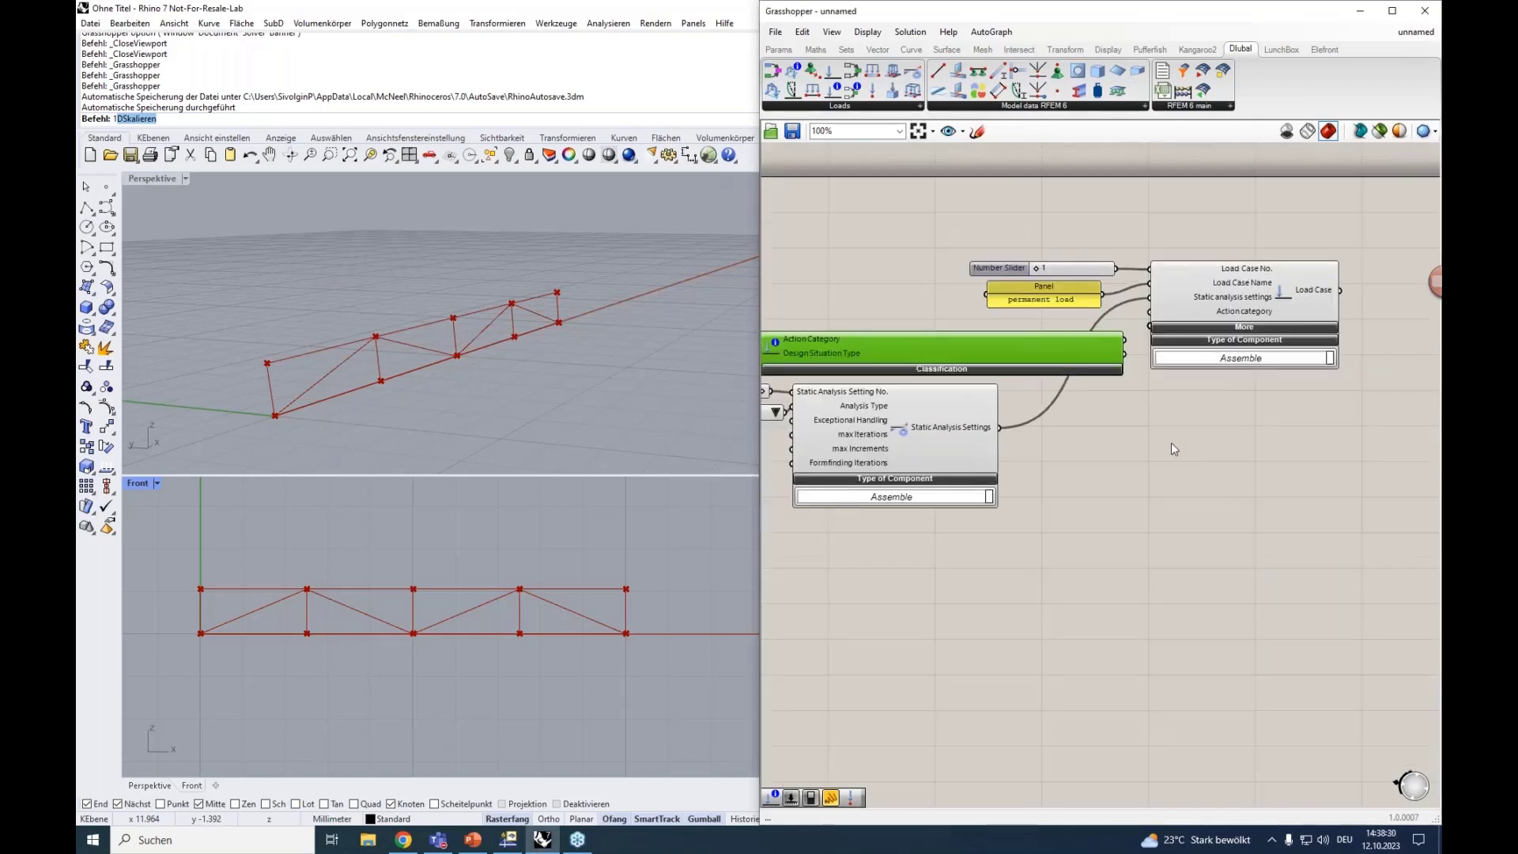
drag(1271, 351, 1302, 349)
drag(1197, 356, 1251, 326)
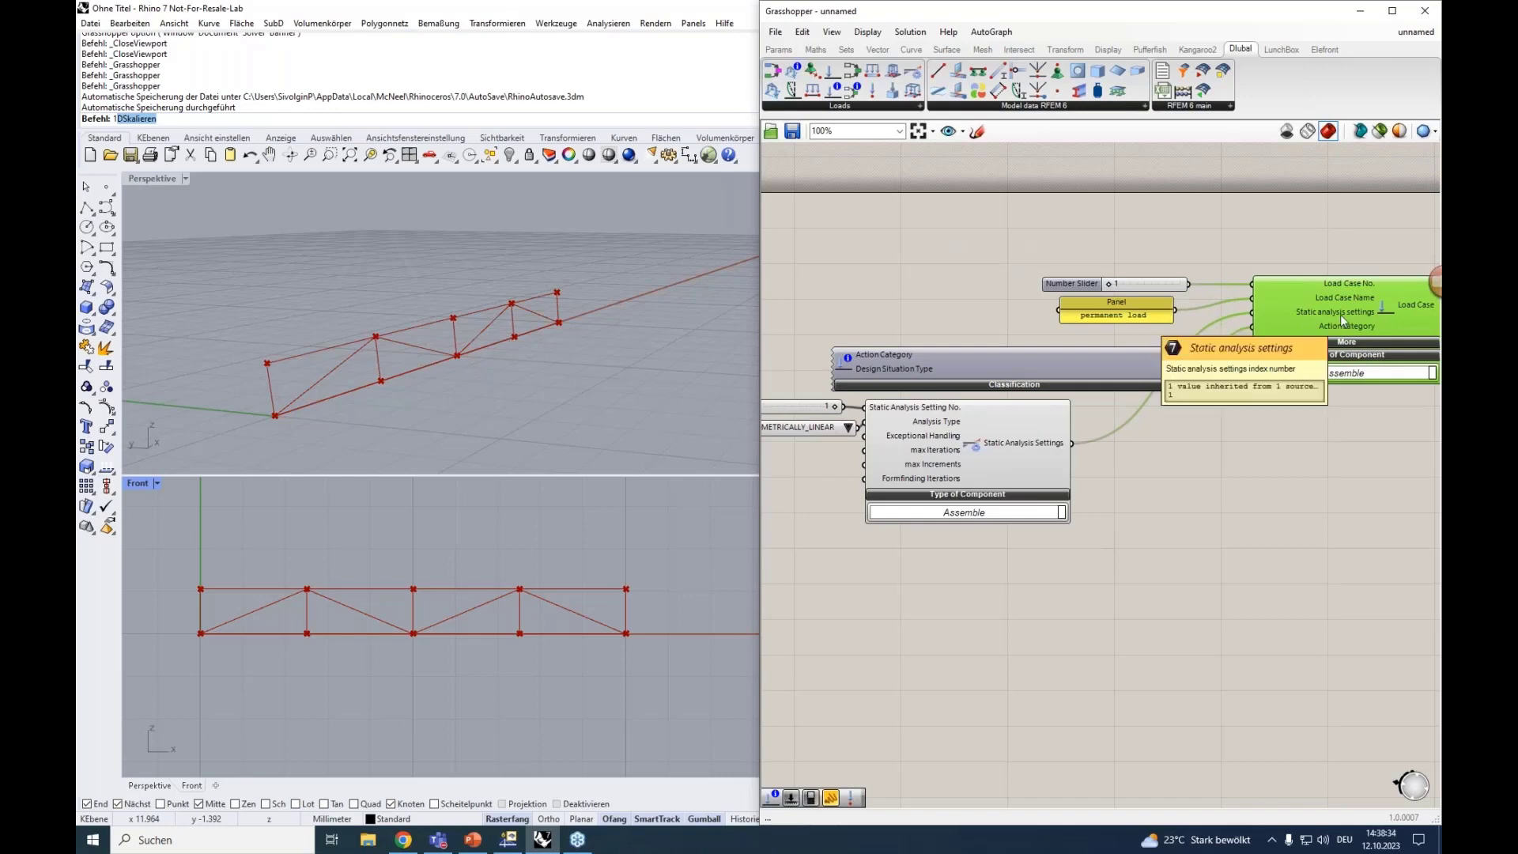
click(1108, 367)
Step: Expand the Load Case's additional inputs, examine the self-weight, solve and initial state options, and collapse them again
scroll(1162, 316, up, 2)
click(1162, 299)
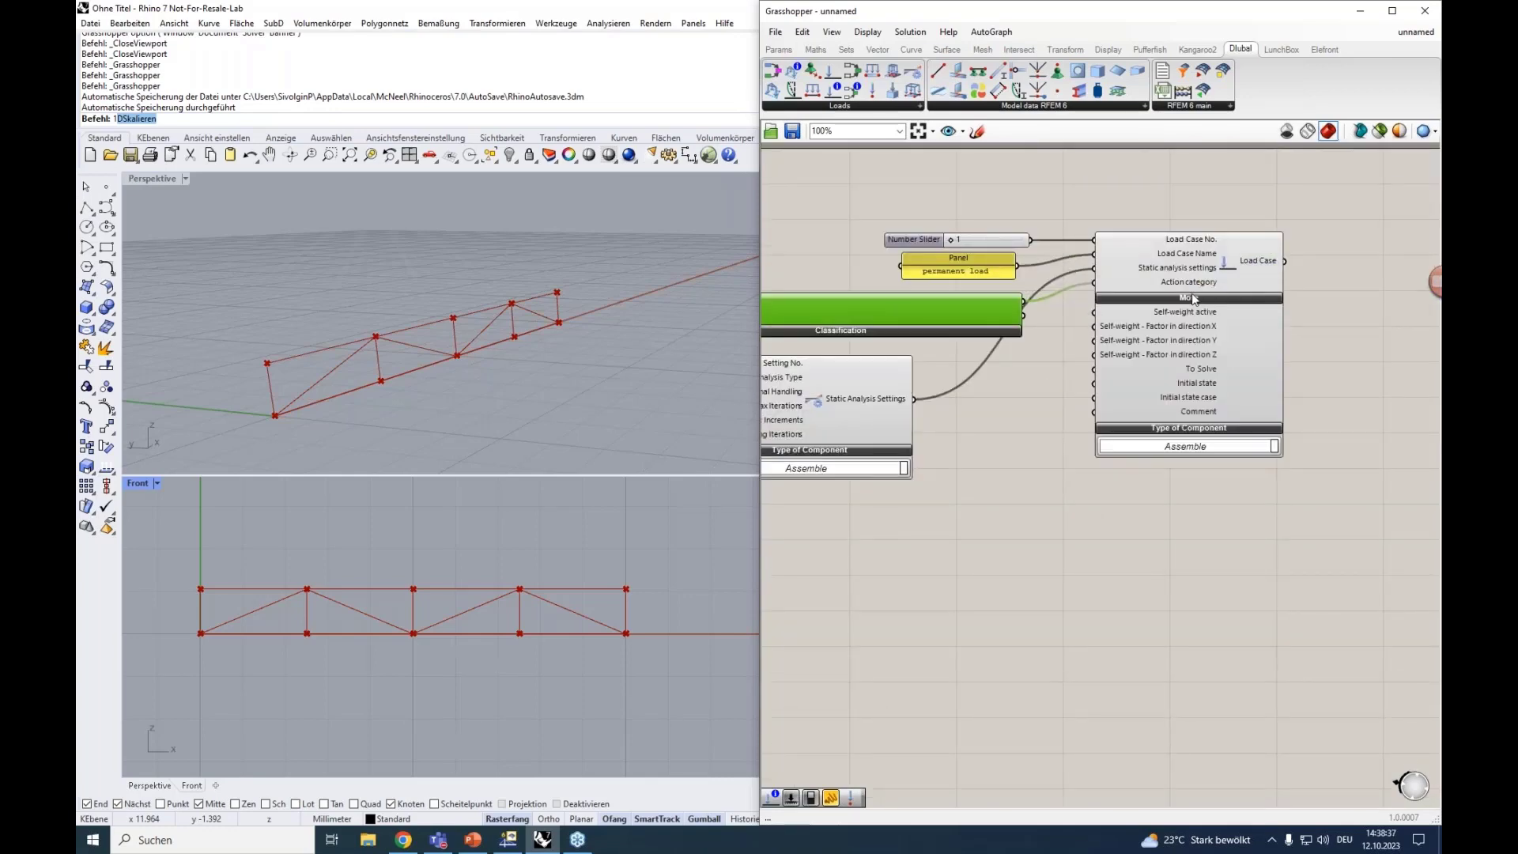
scroll(1162, 305, up, 2)
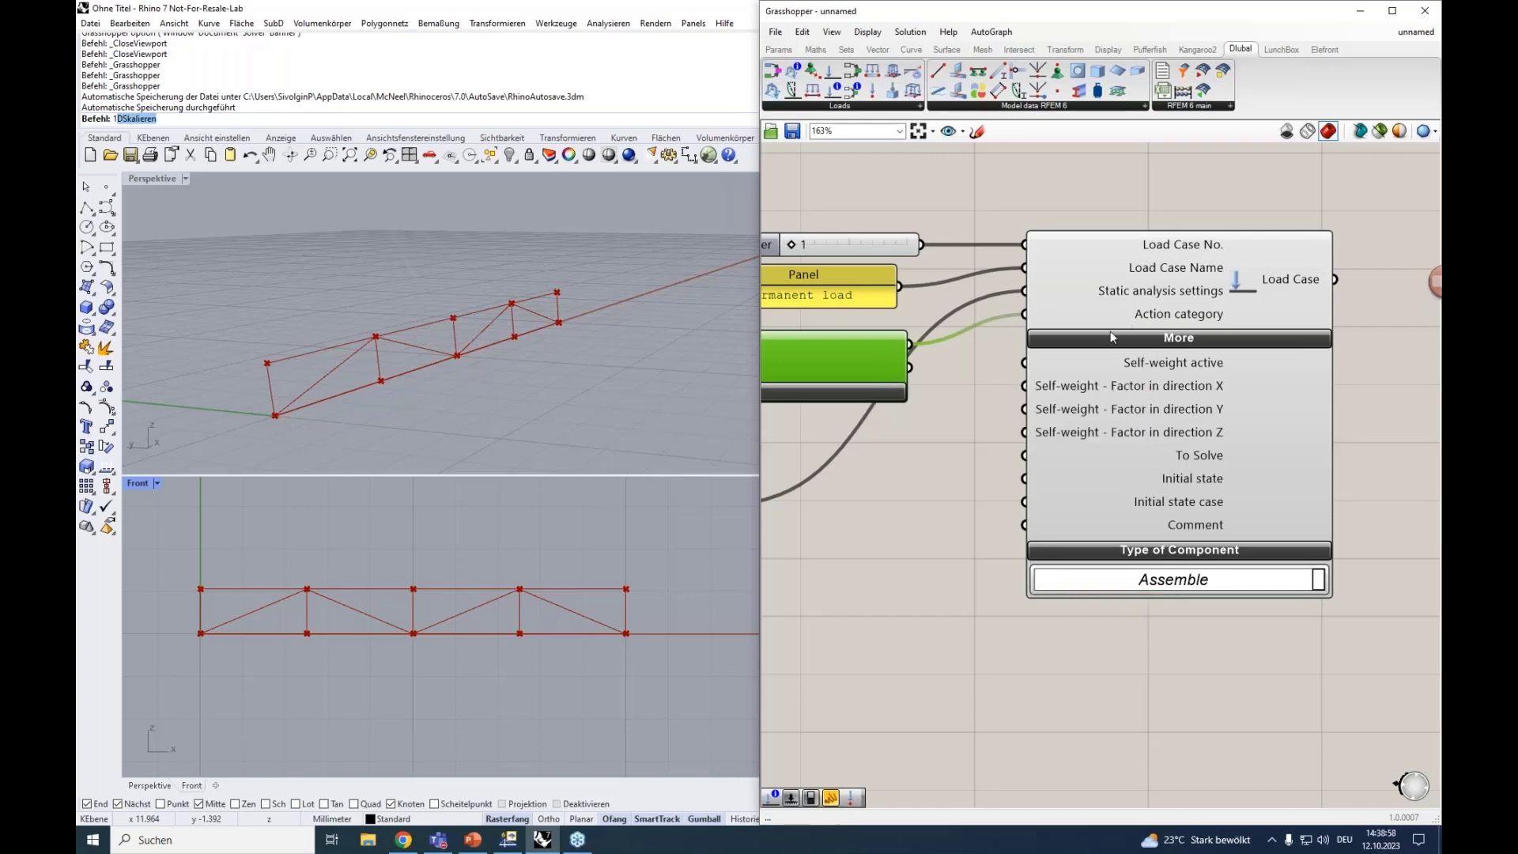
click(1152, 345)
scroll(1153, 351, down, 4)
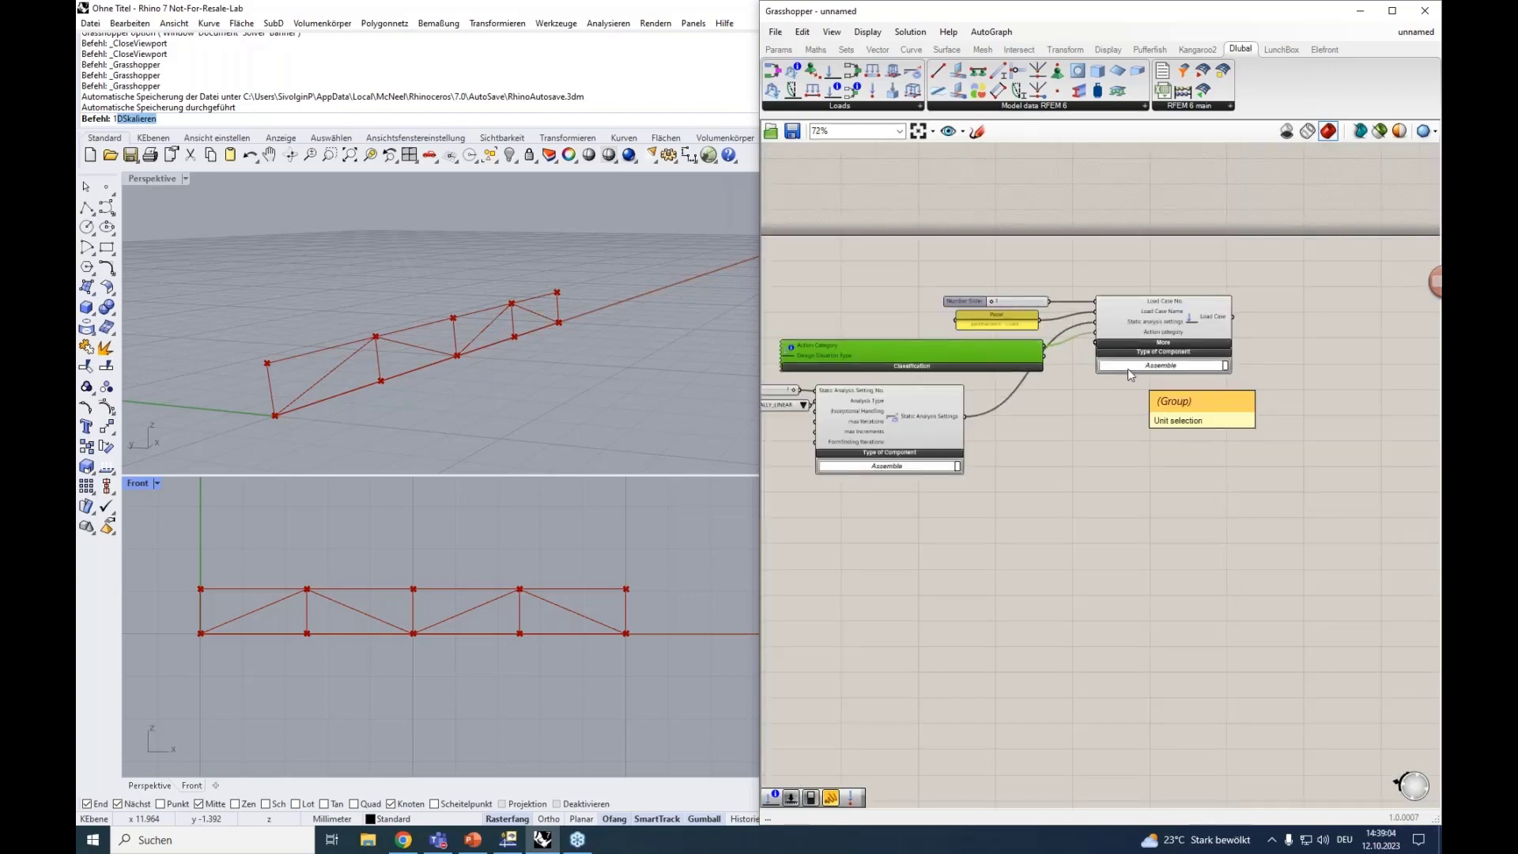
Step: Duplicate the Load Case component with its number slider, name panel and classification component below the original group
drag(1253, 398, 1000, 271)
drag(1089, 322, 1177, 493)
key(alt)
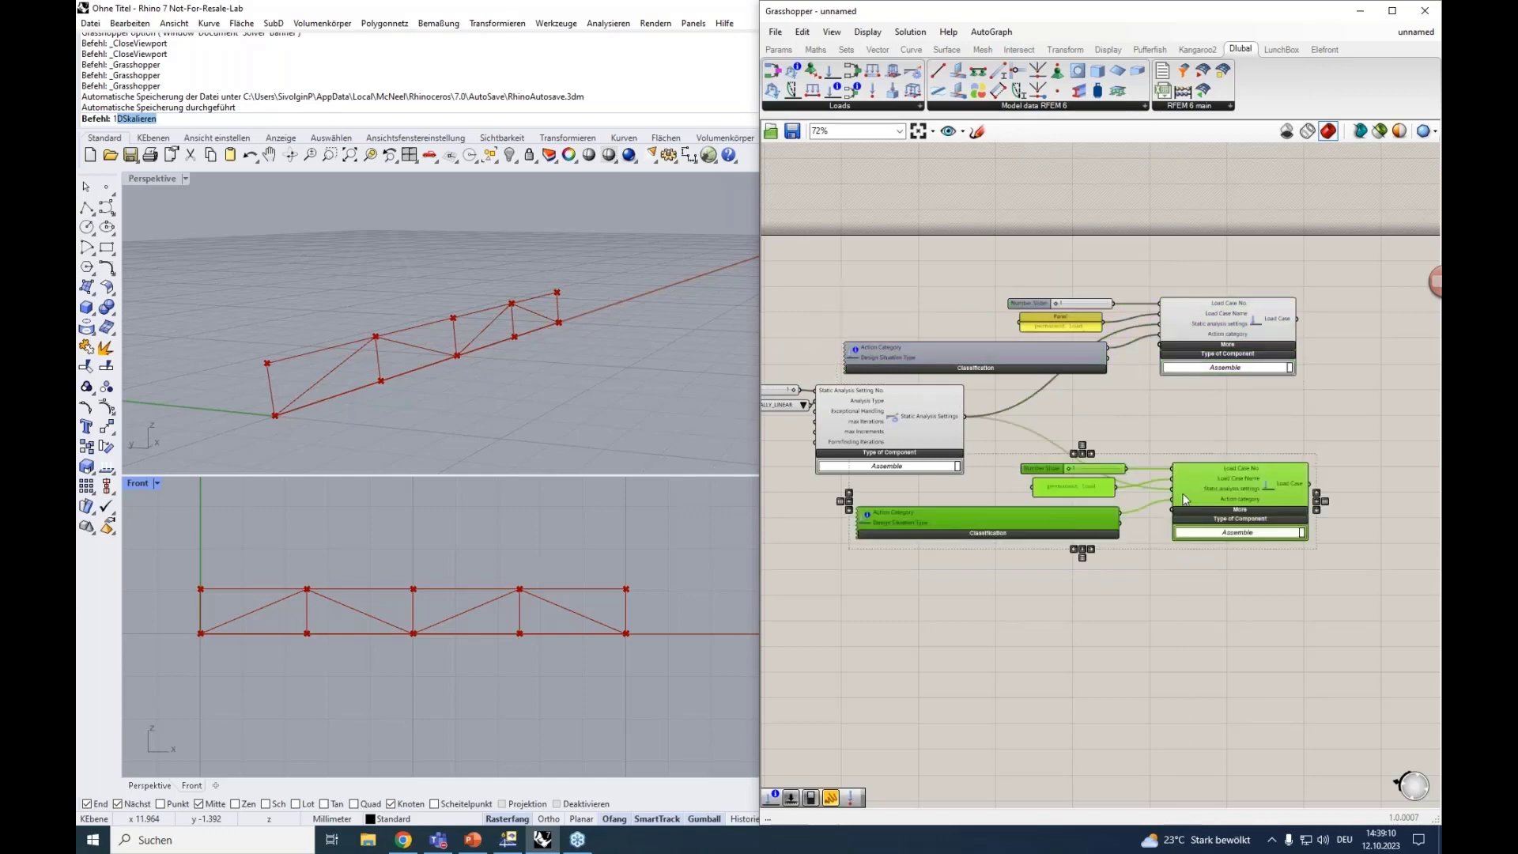
Step: Set the duplicated load case's number to 2 and its name panel to "imposed load"
scroll(1177, 492, up, 1)
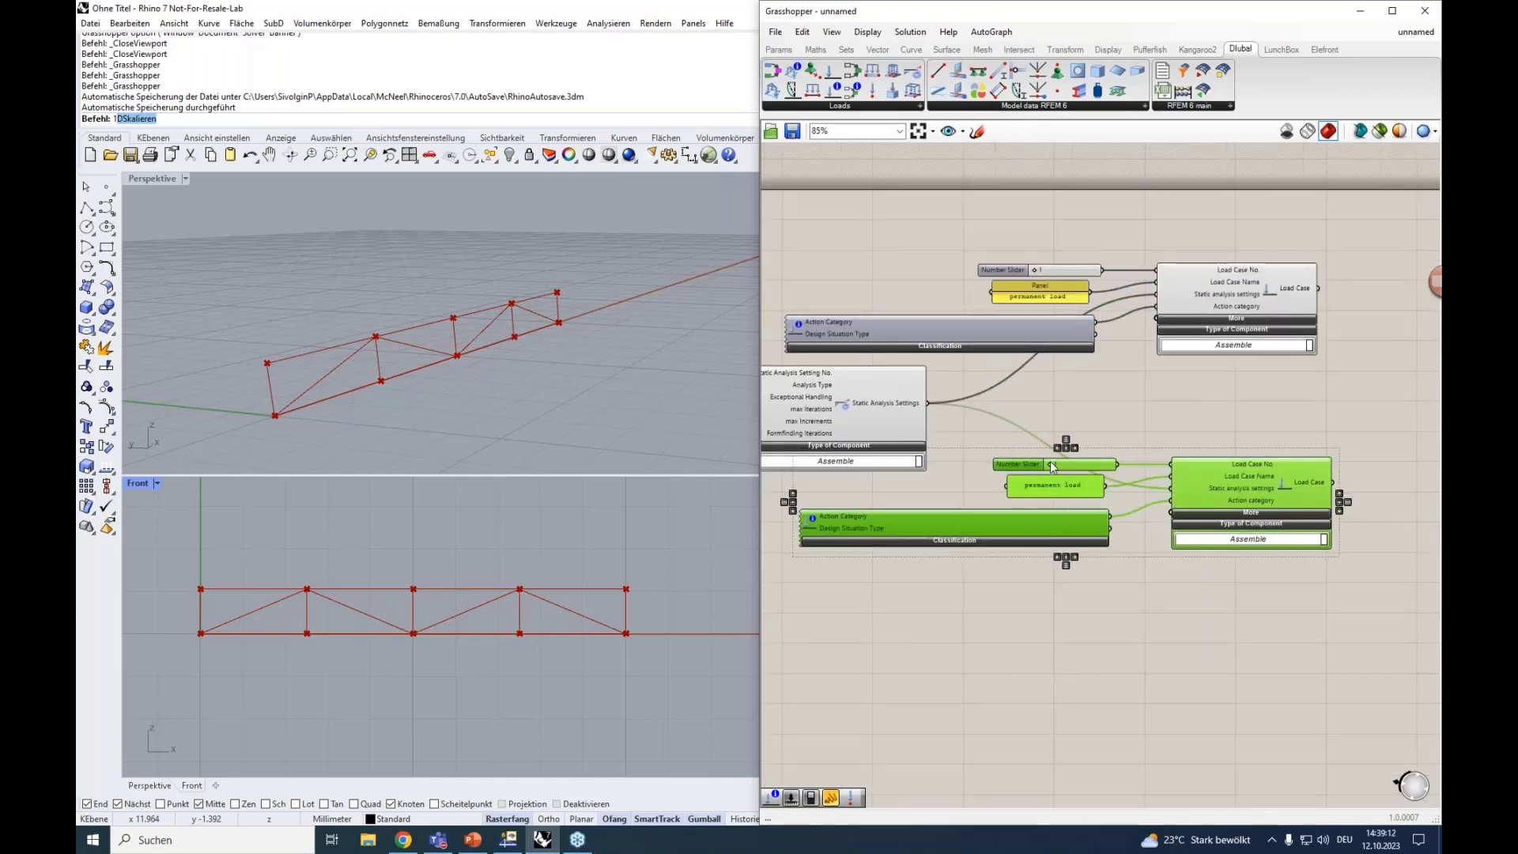
drag(1049, 464, 1101, 466)
double_click(1077, 487)
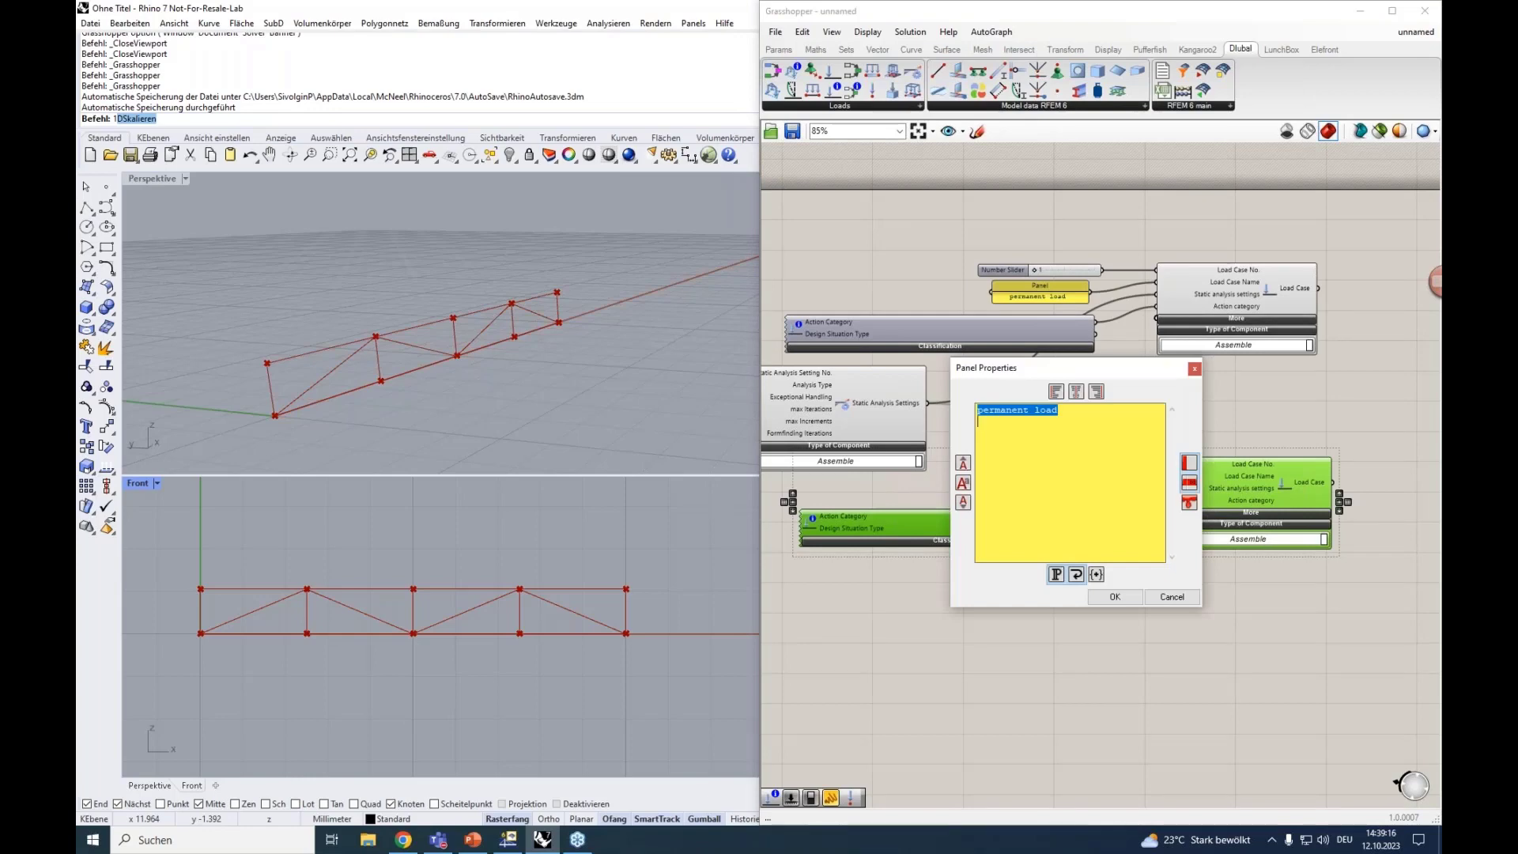
text(imposed load)
click(1107, 596)
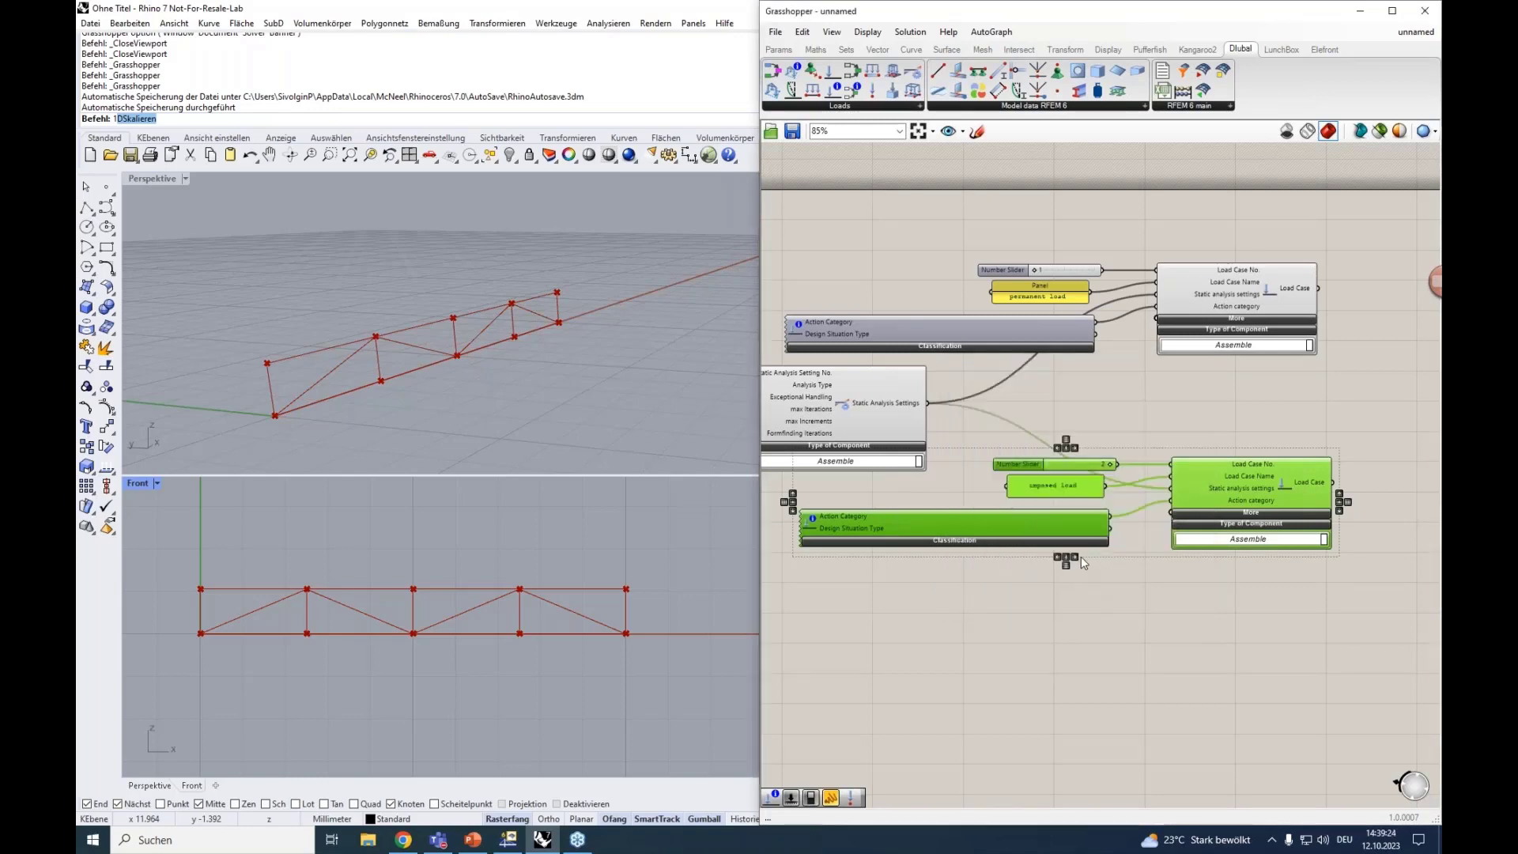
Step: Set the imposed load's action category to "Imposed loads - category A: domestic, residential areas | QI A" and collapse the classification settings
click(1052, 541)
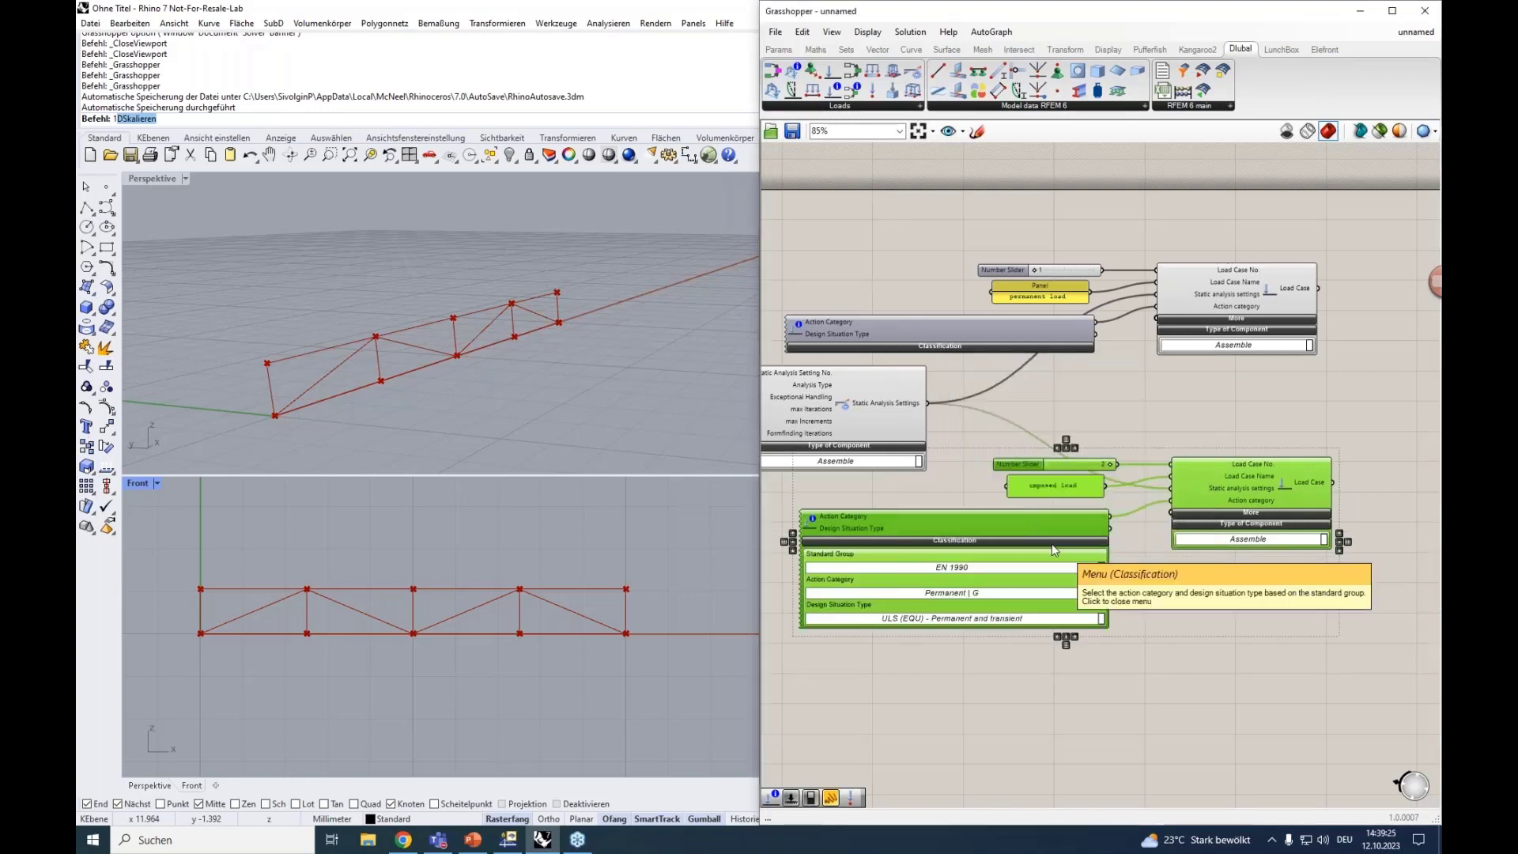
click(919, 594)
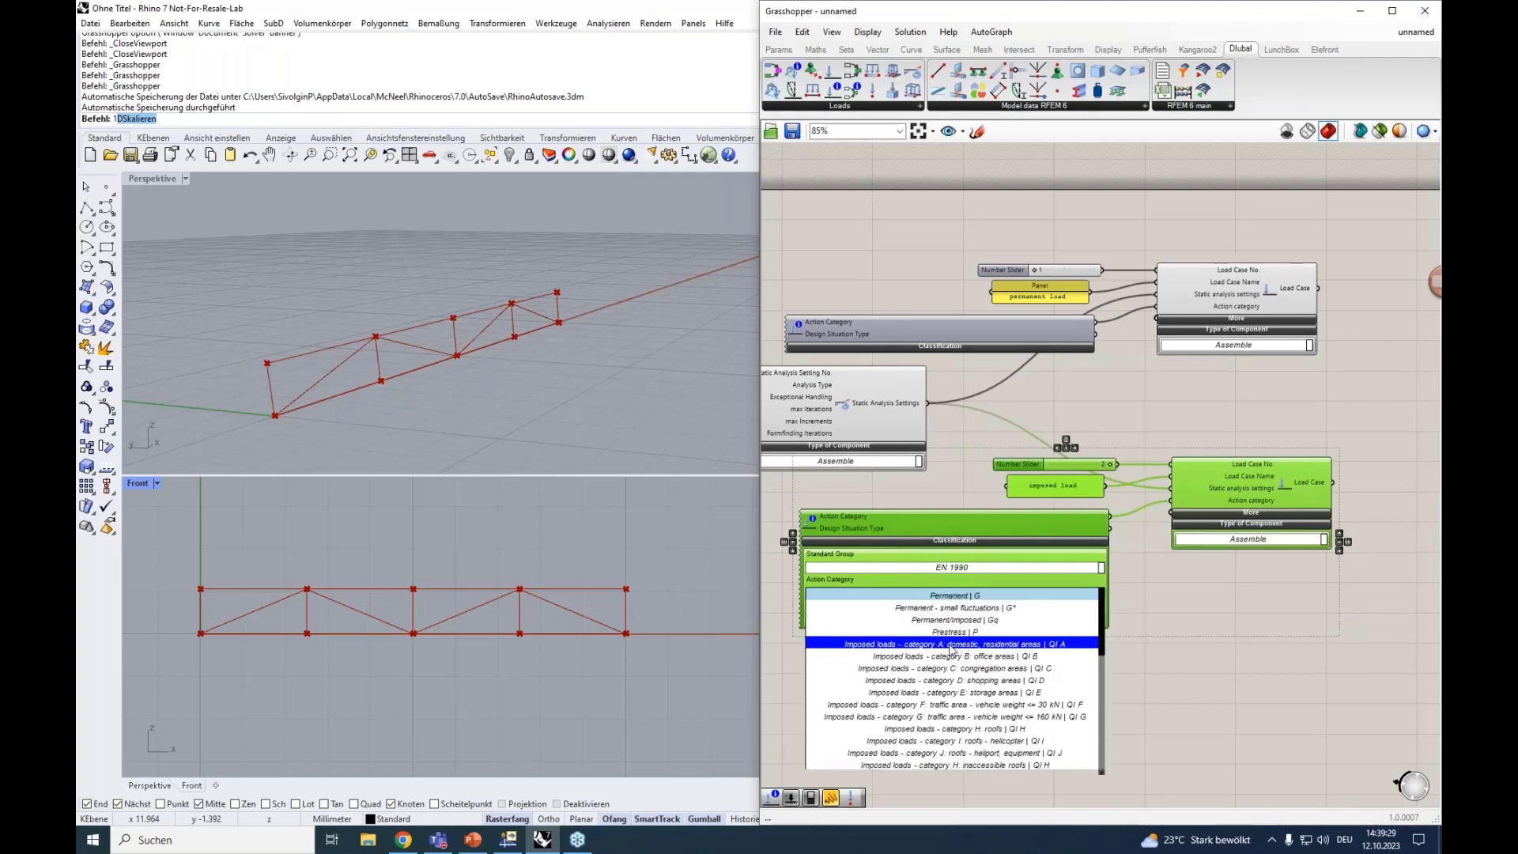
click(882, 648)
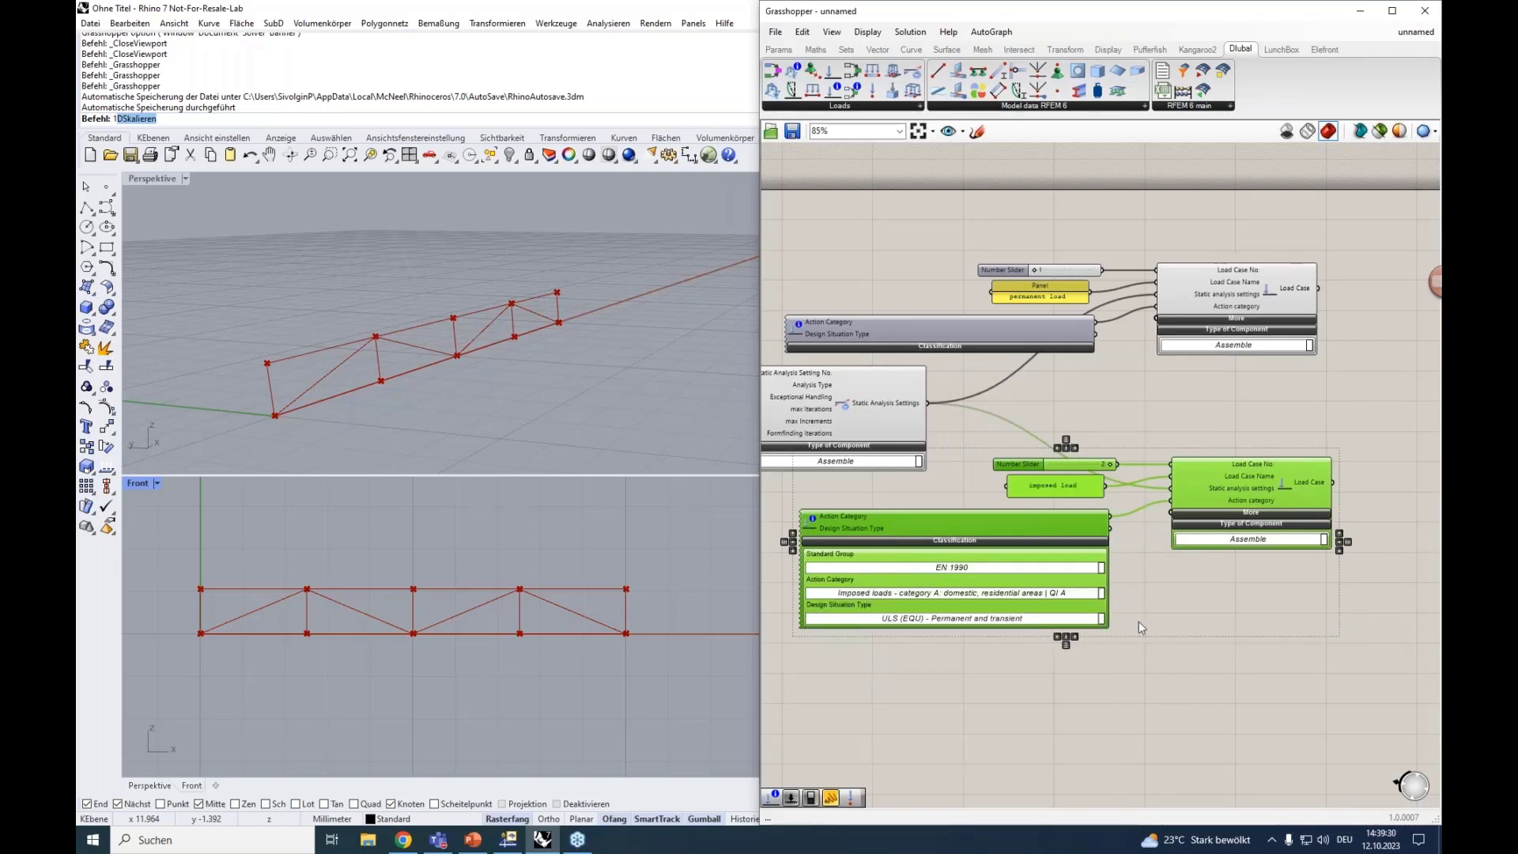
click(1035, 542)
click(1251, 599)
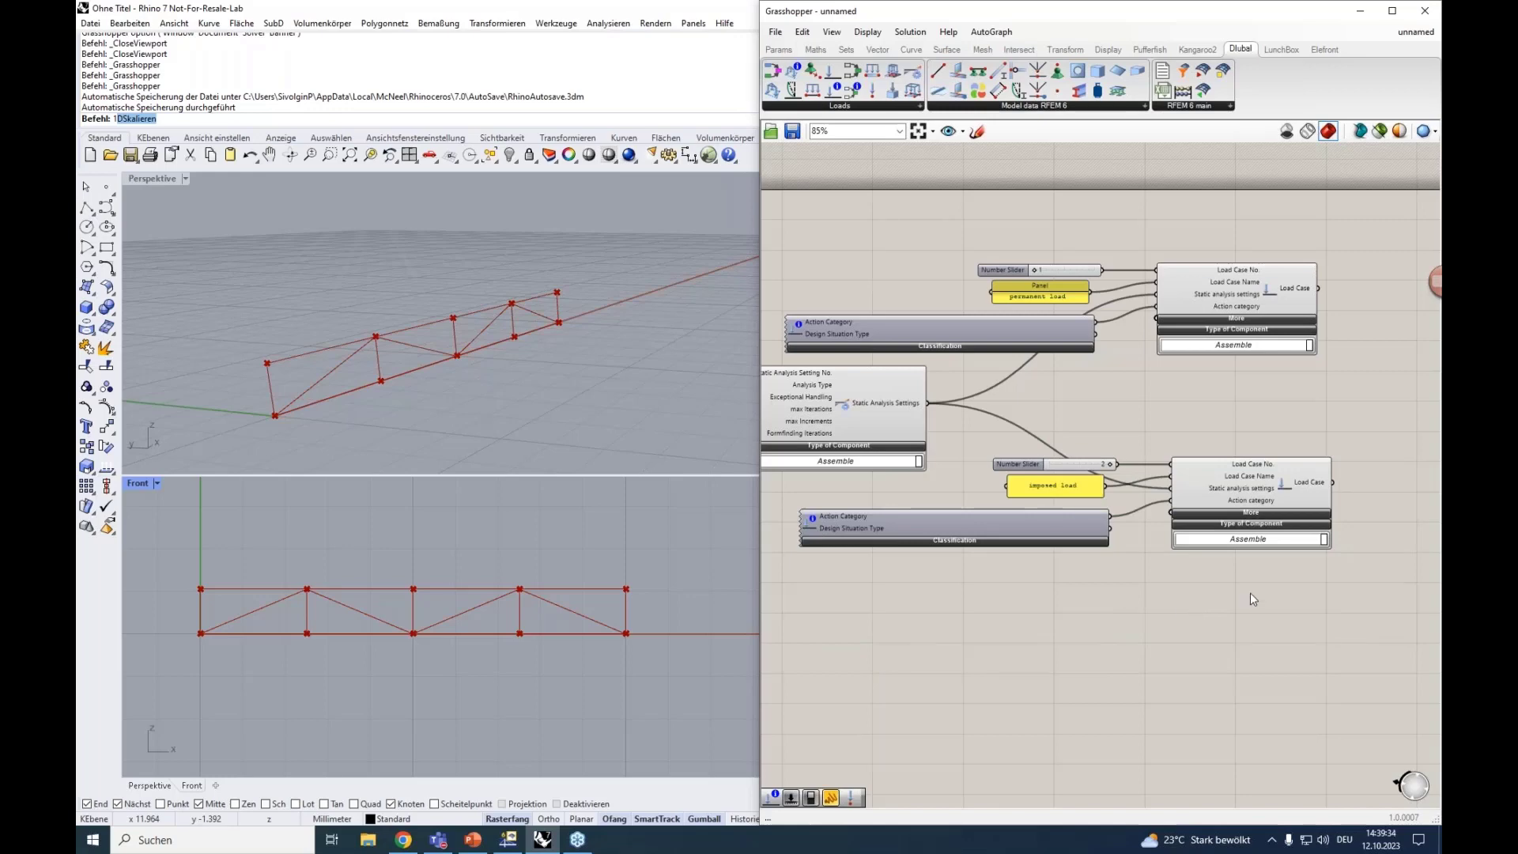
Step: Move the imposed load case group slightly upward, closer beneath the permanent load case group and roughly aligned with it
scroll(1249, 598, down, 3)
drag(1250, 592, 905, 453)
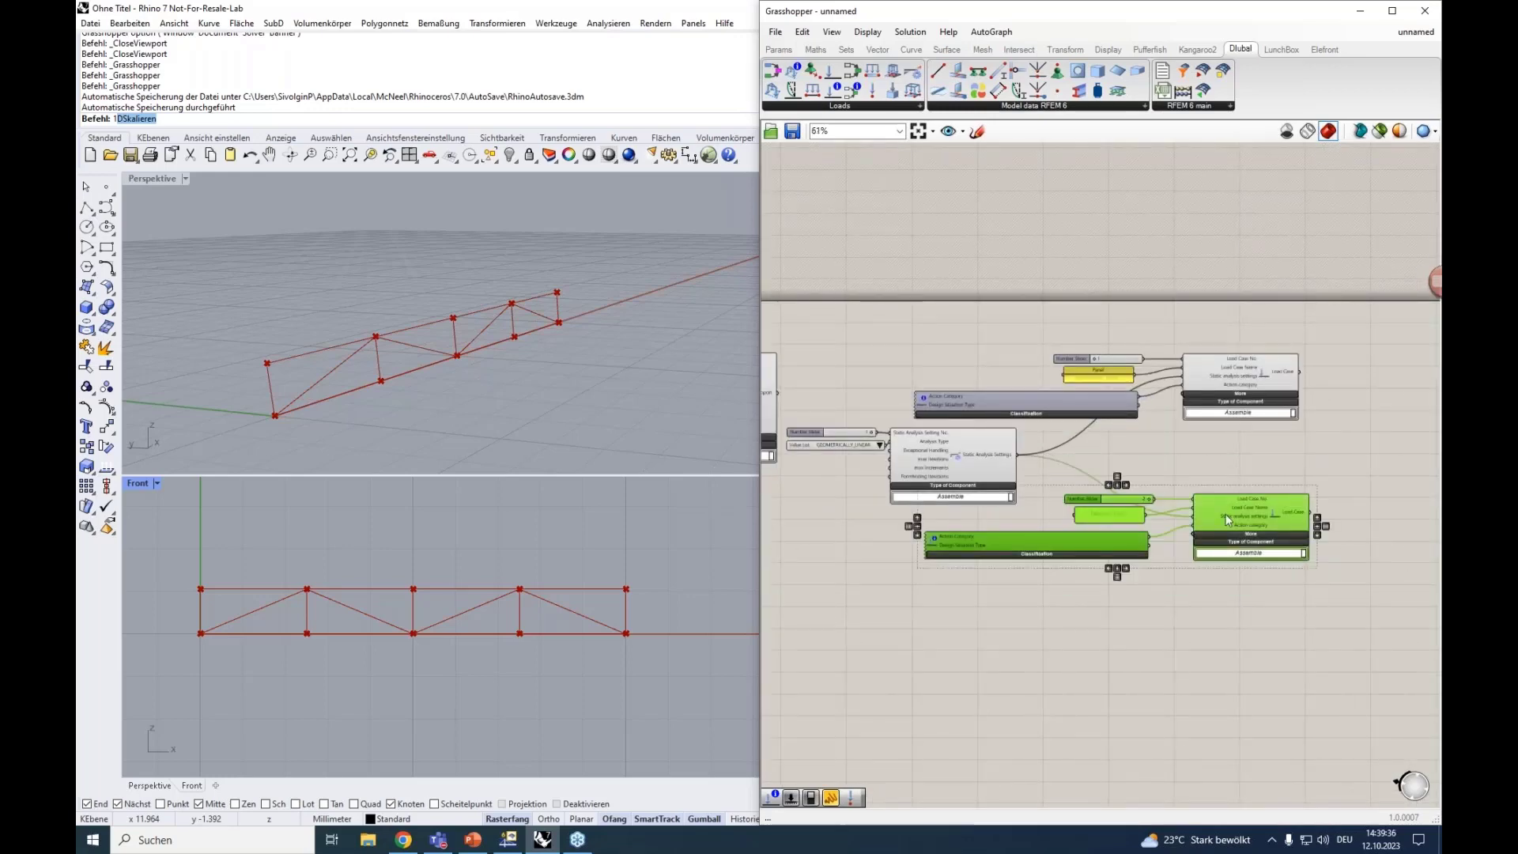
drag(1227, 519, 1220, 496)
scroll(1314, 439, up, 2)
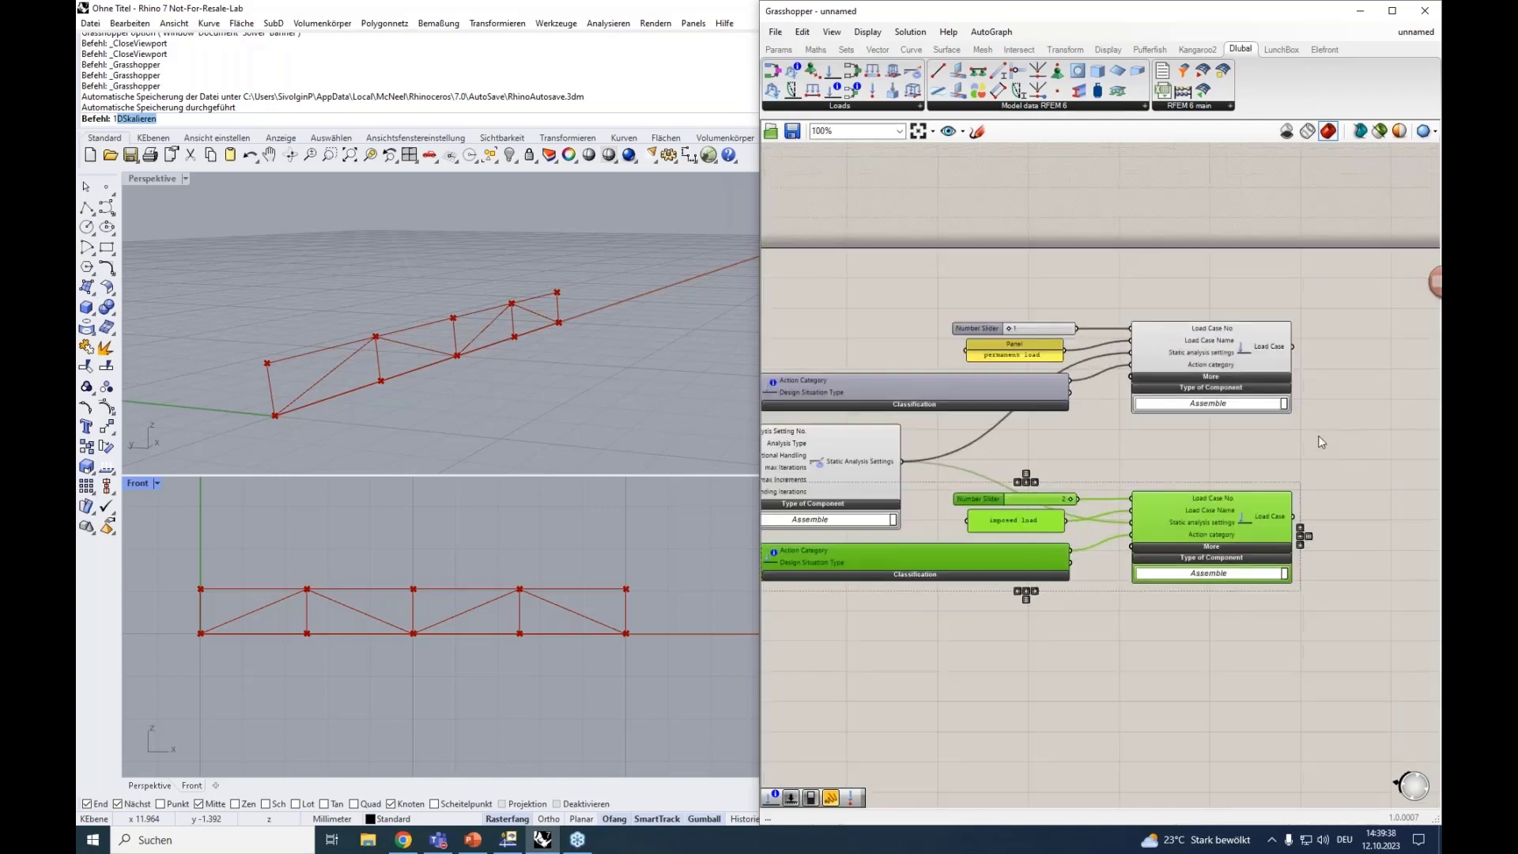
right_drag(1321, 442, 1204, 452)
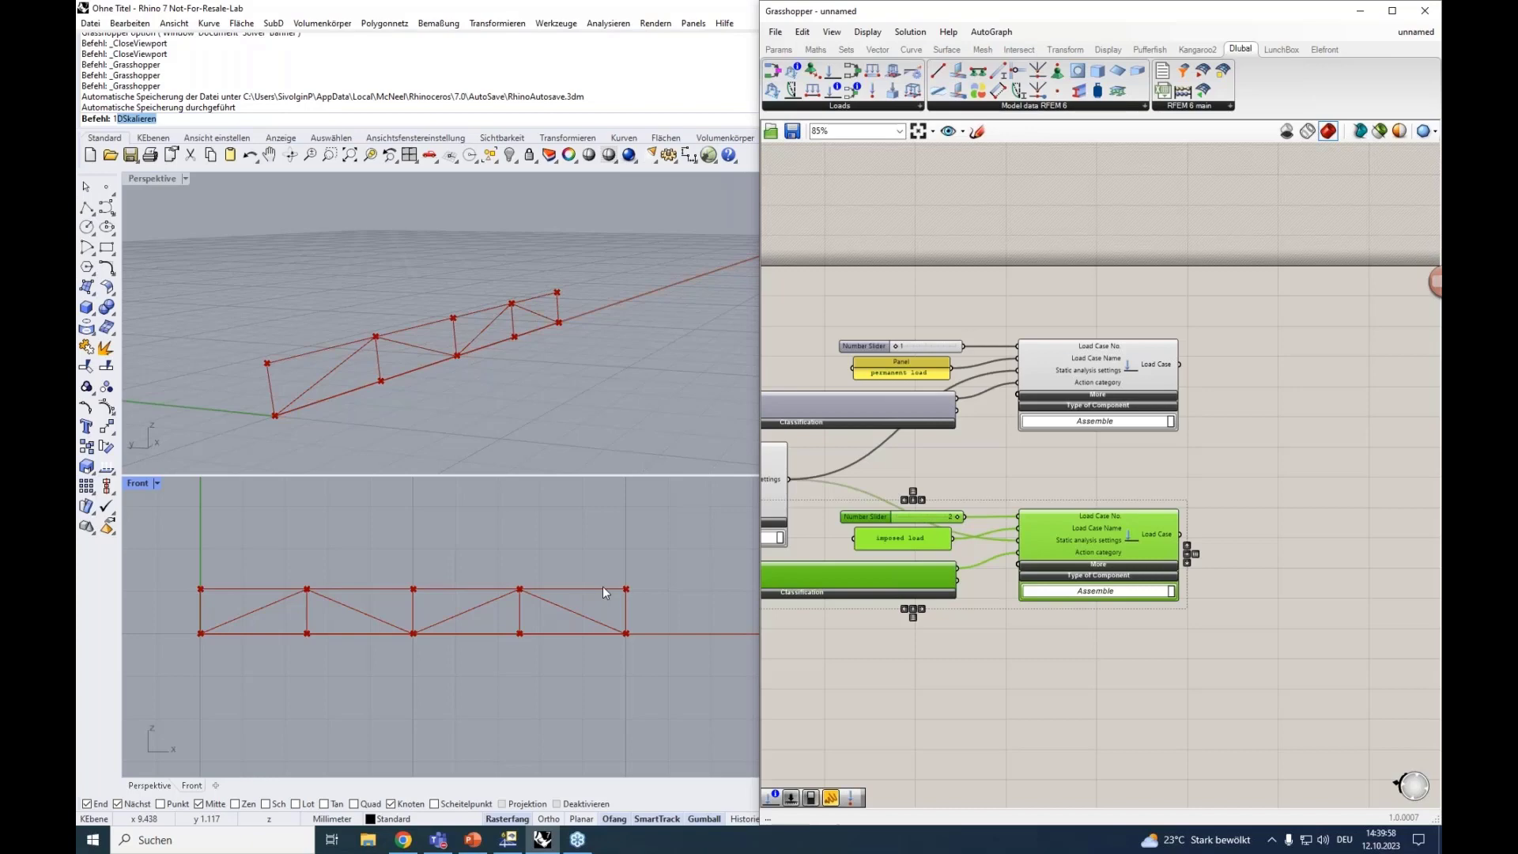
Step: Add a Nodal Load component from the Dlubal loads and position it beside the two Load Case components
click(1063, 108)
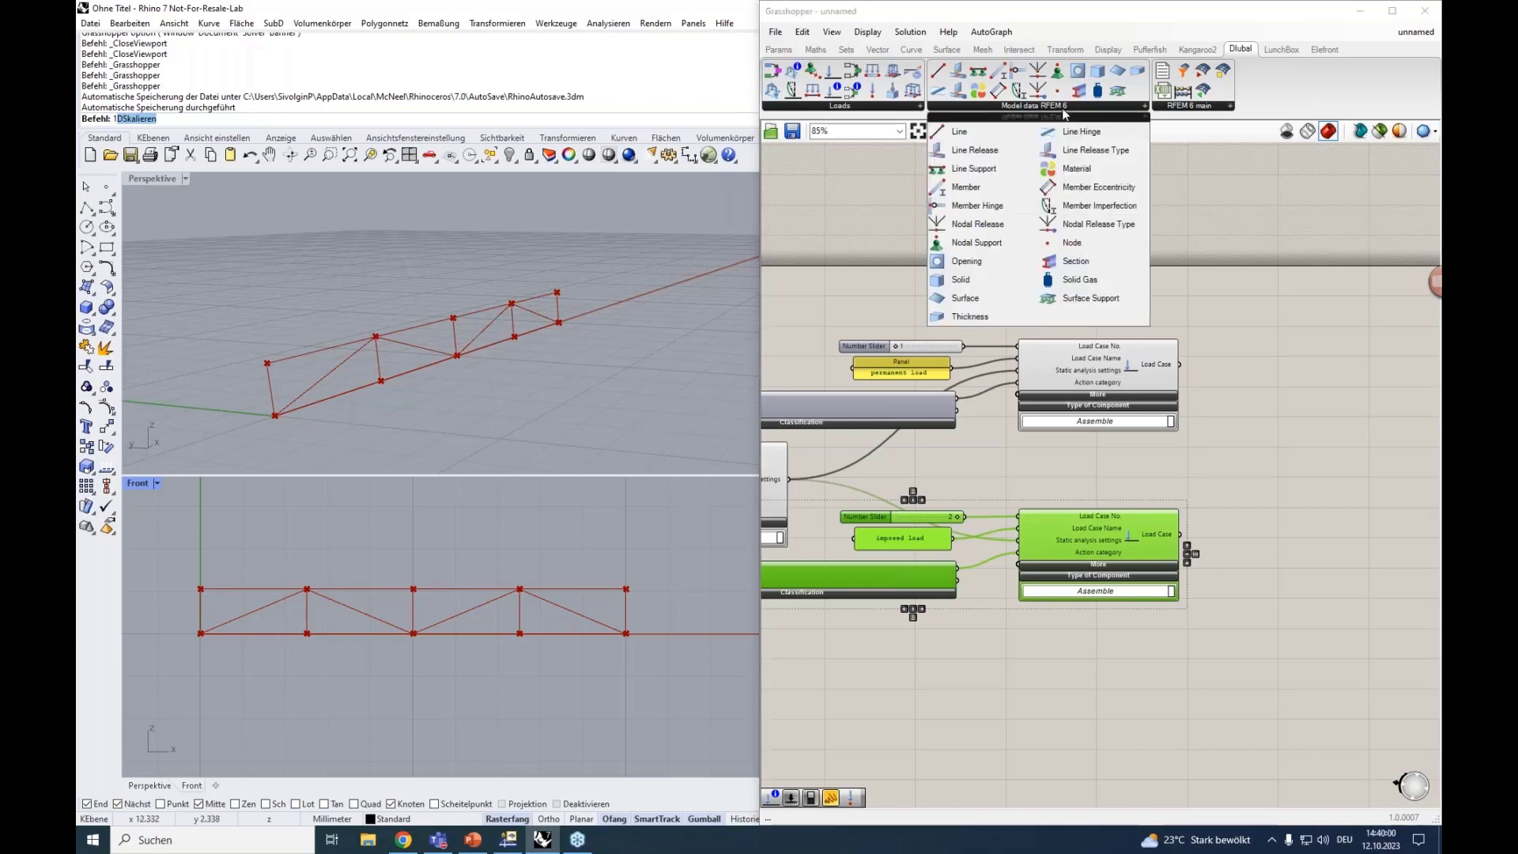
click(919, 106)
click(1012, 224)
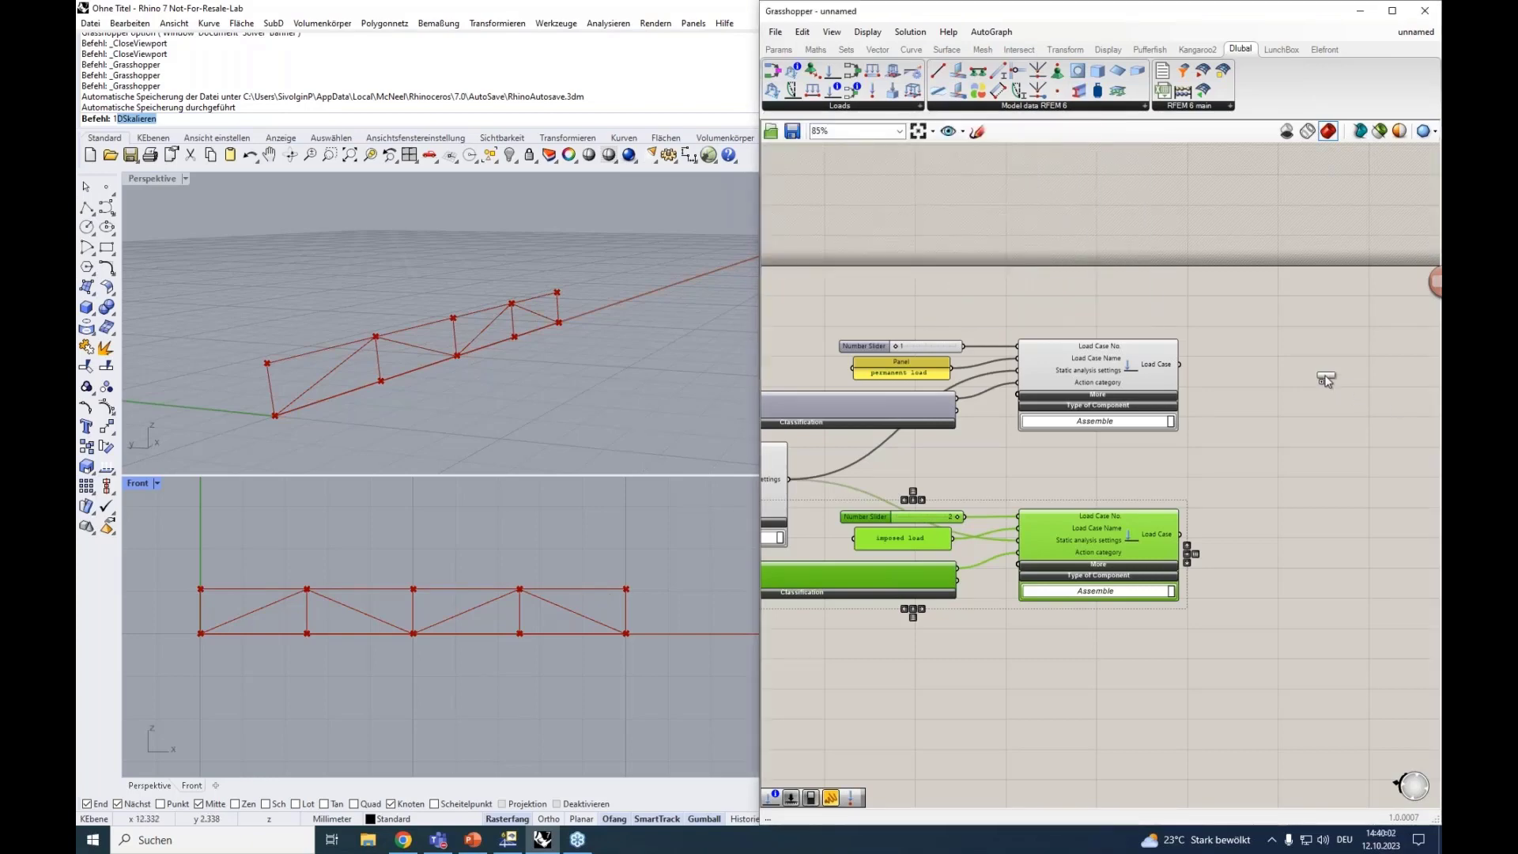
click(1326, 379)
right_drag(1197, 288, 945, 300)
drag(1054, 356, 1129, 378)
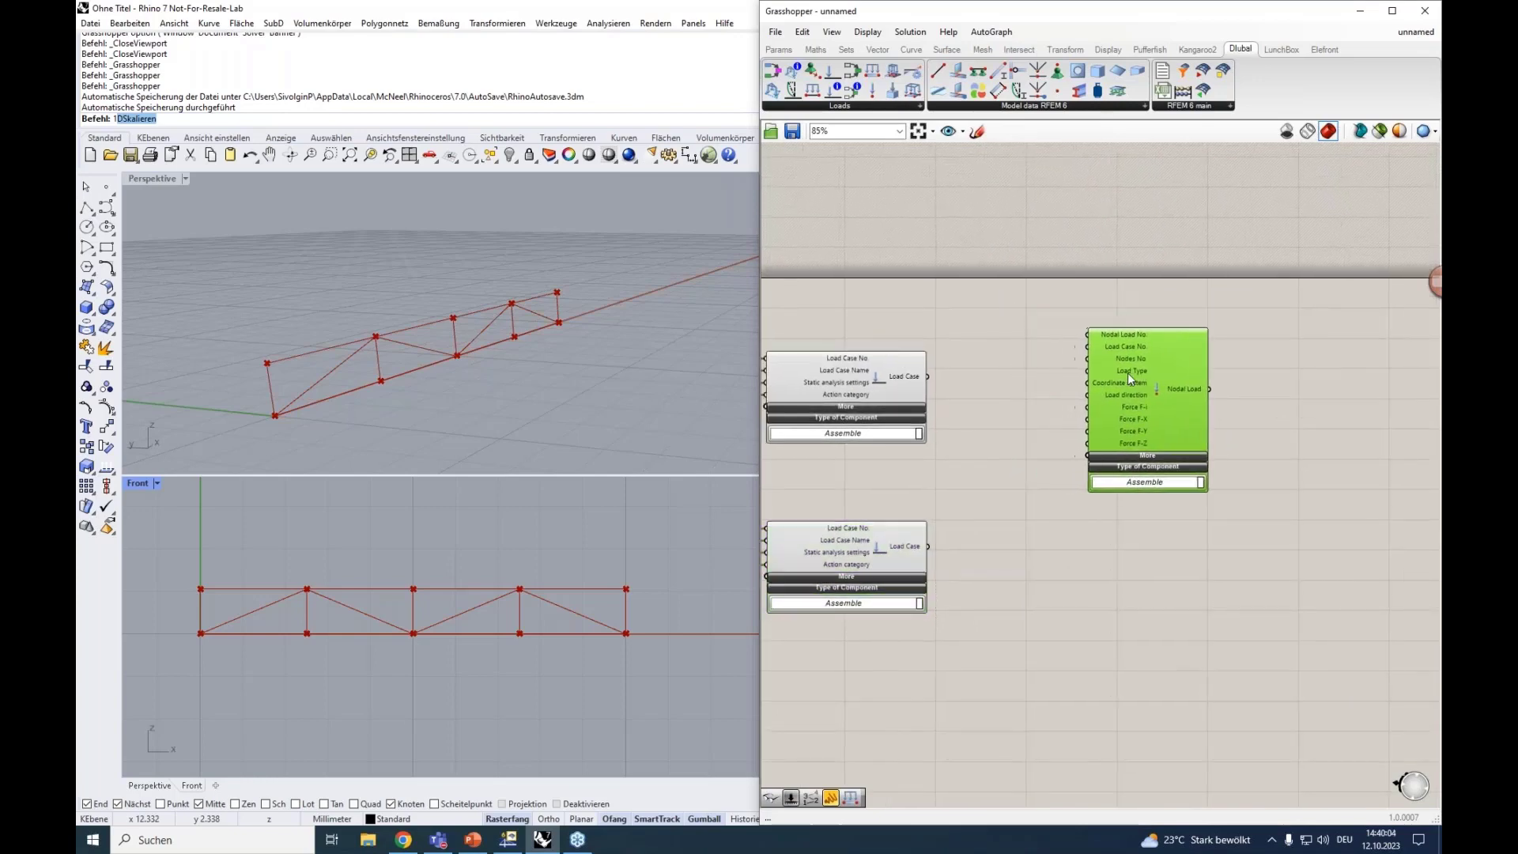
scroll(1106, 333, up, 3)
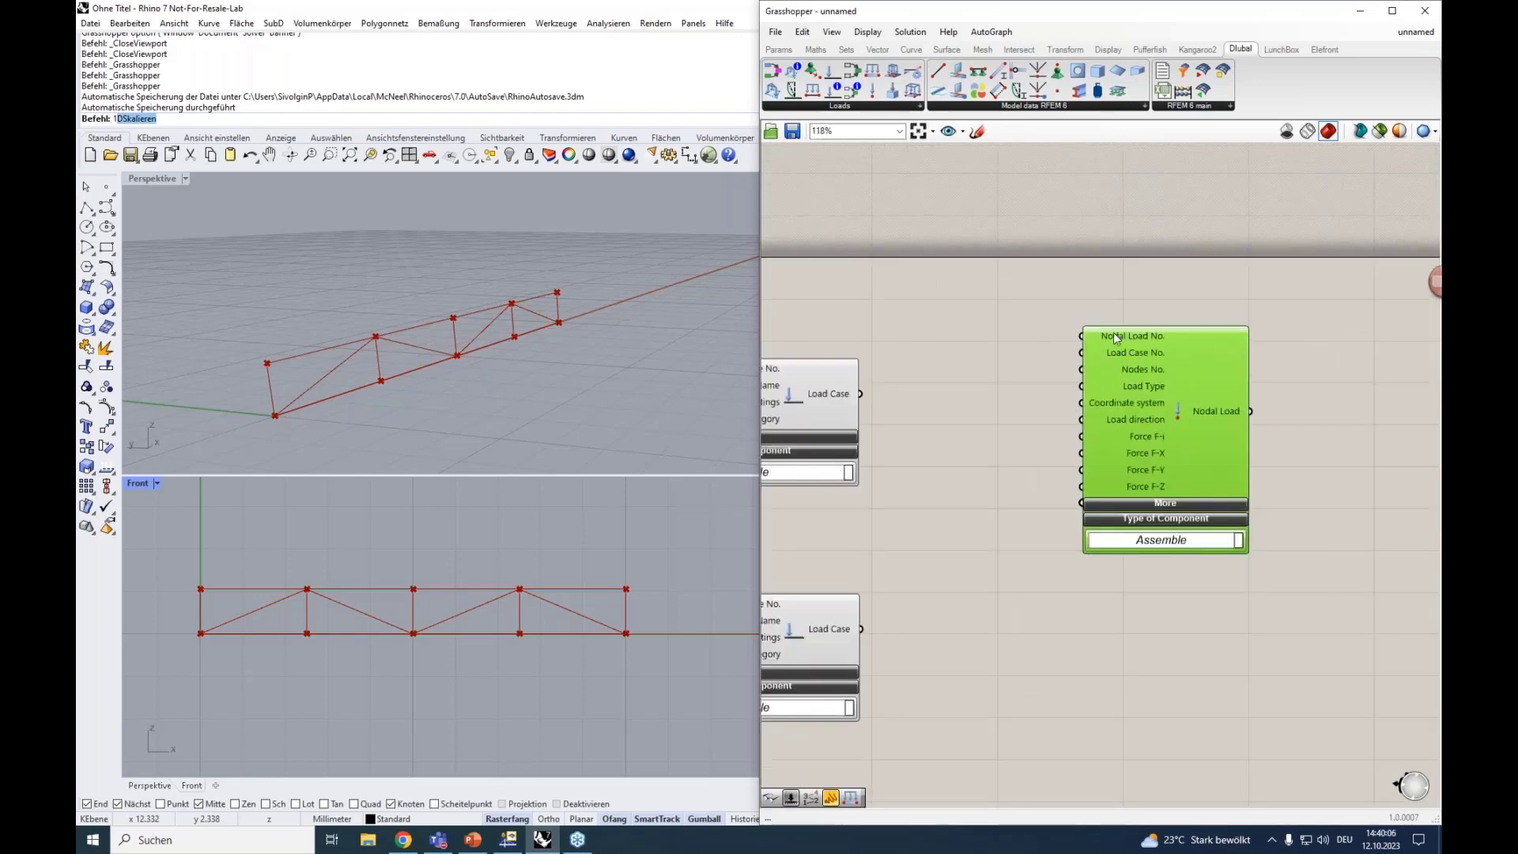
Step: Connect the permanent load's Load Case output to the Load Case No. input of the Nodal Load
mouse_move(1113, 332)
right_drag(978, 372, 1160, 341)
click(966, 376)
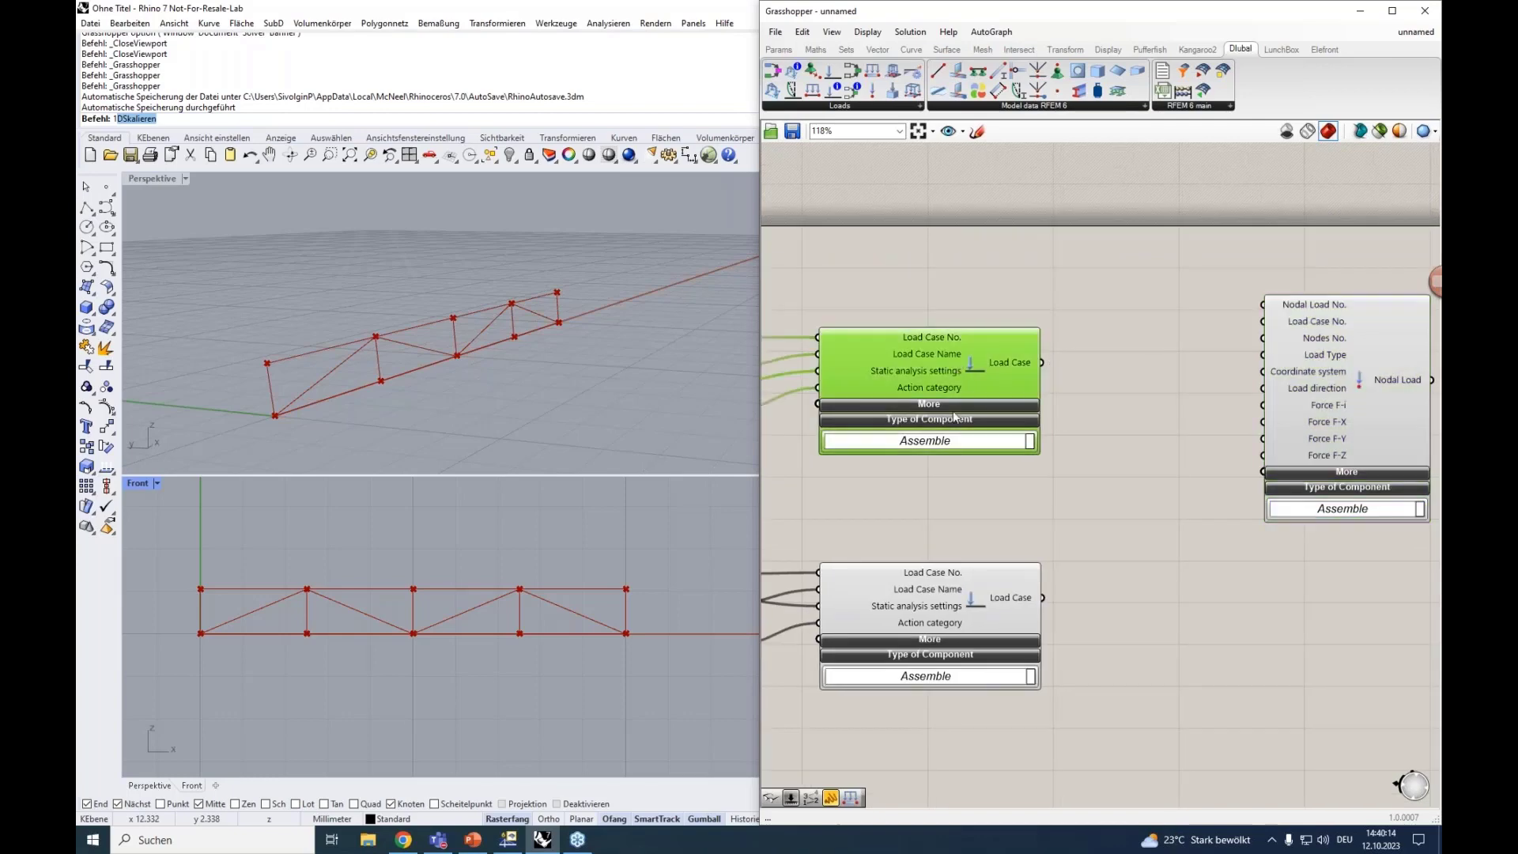
click(977, 598)
right_drag(1131, 420, 1052, 420)
drag(965, 360, 1184, 319)
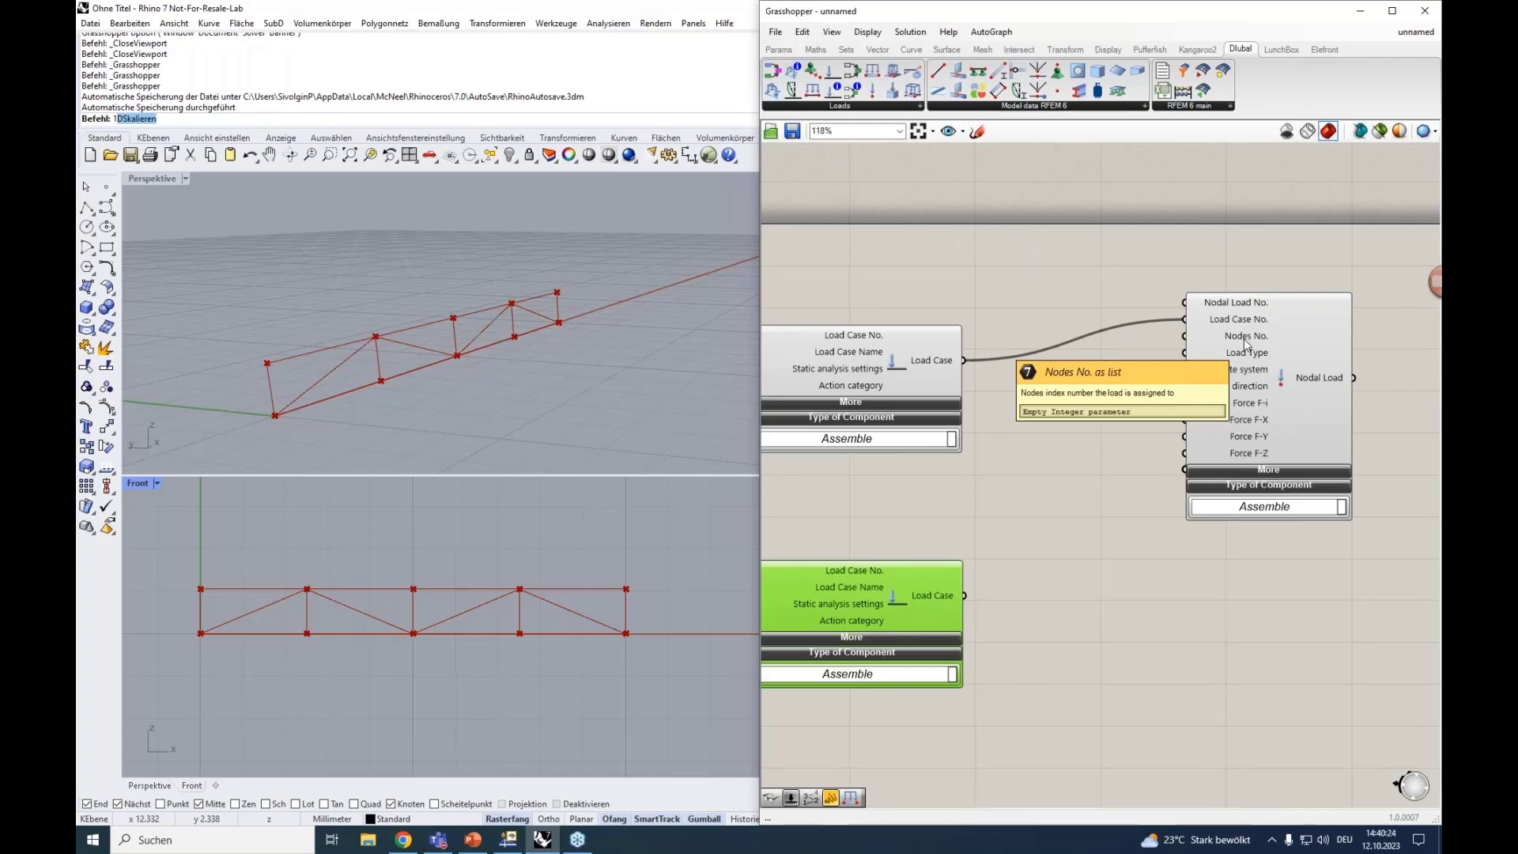
Step: Add a Point List component below the structure nodes' point container and connect the container's output to its Points input
scroll(1245, 345, down, 3)
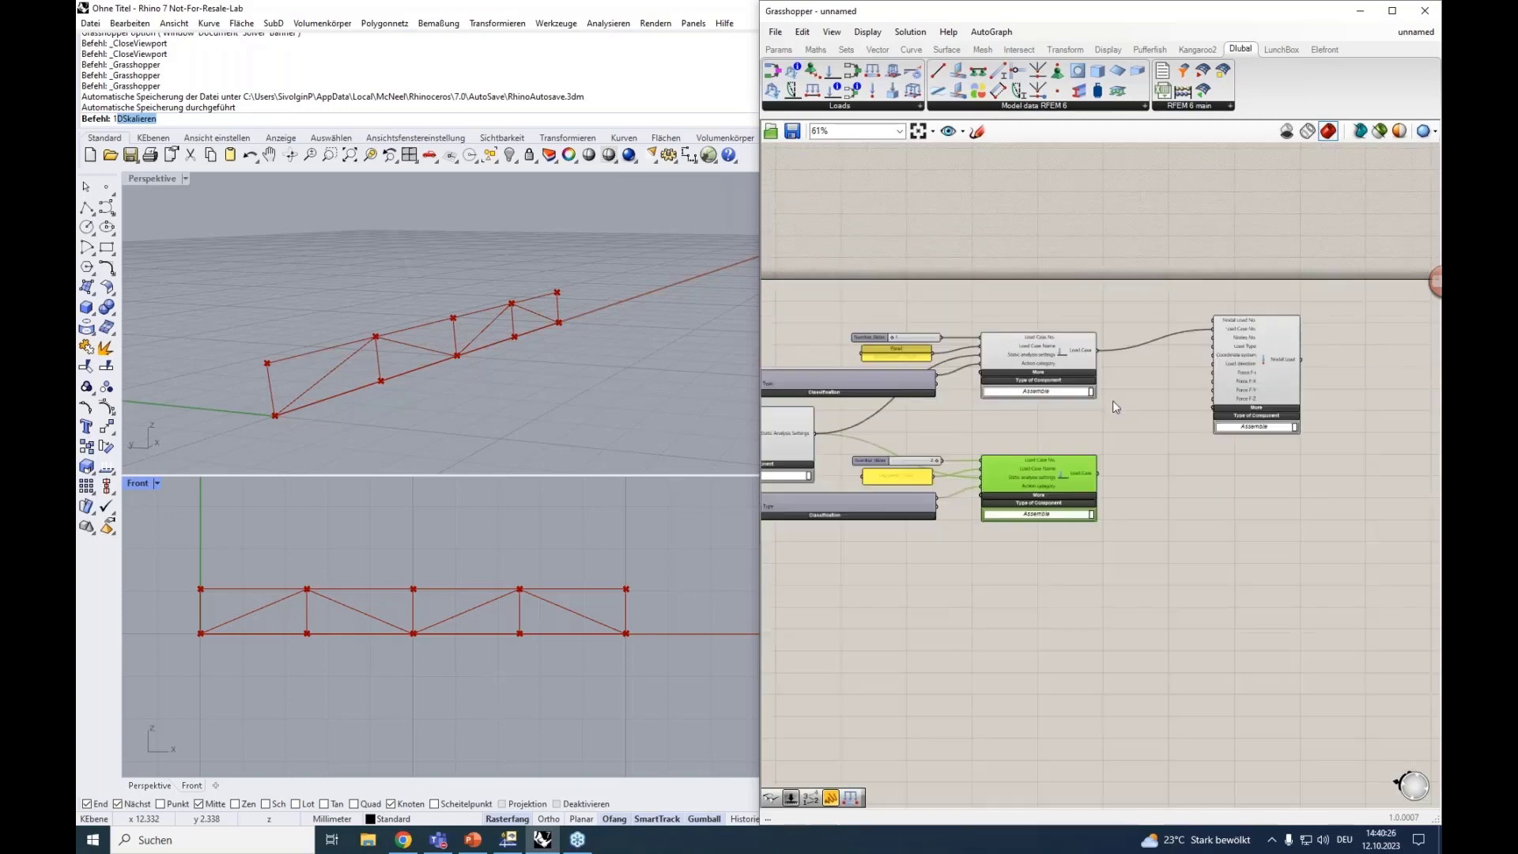
right_drag(1028, 395, 1299, 358)
right_drag(966, 314, 1365, 337)
right_drag(1047, 438, 931, 422)
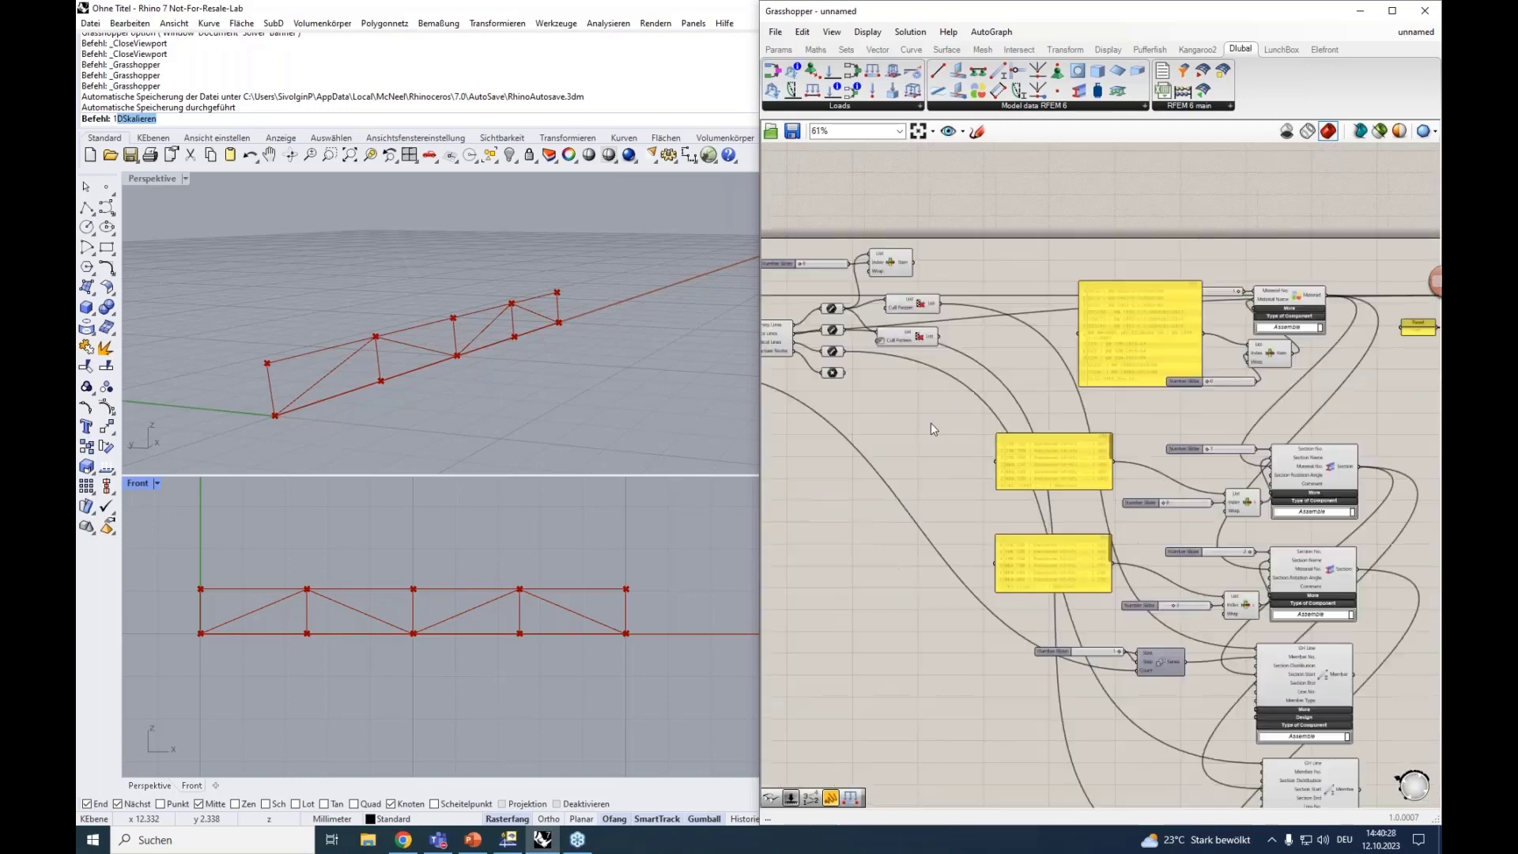
scroll(865, 332, up, 4)
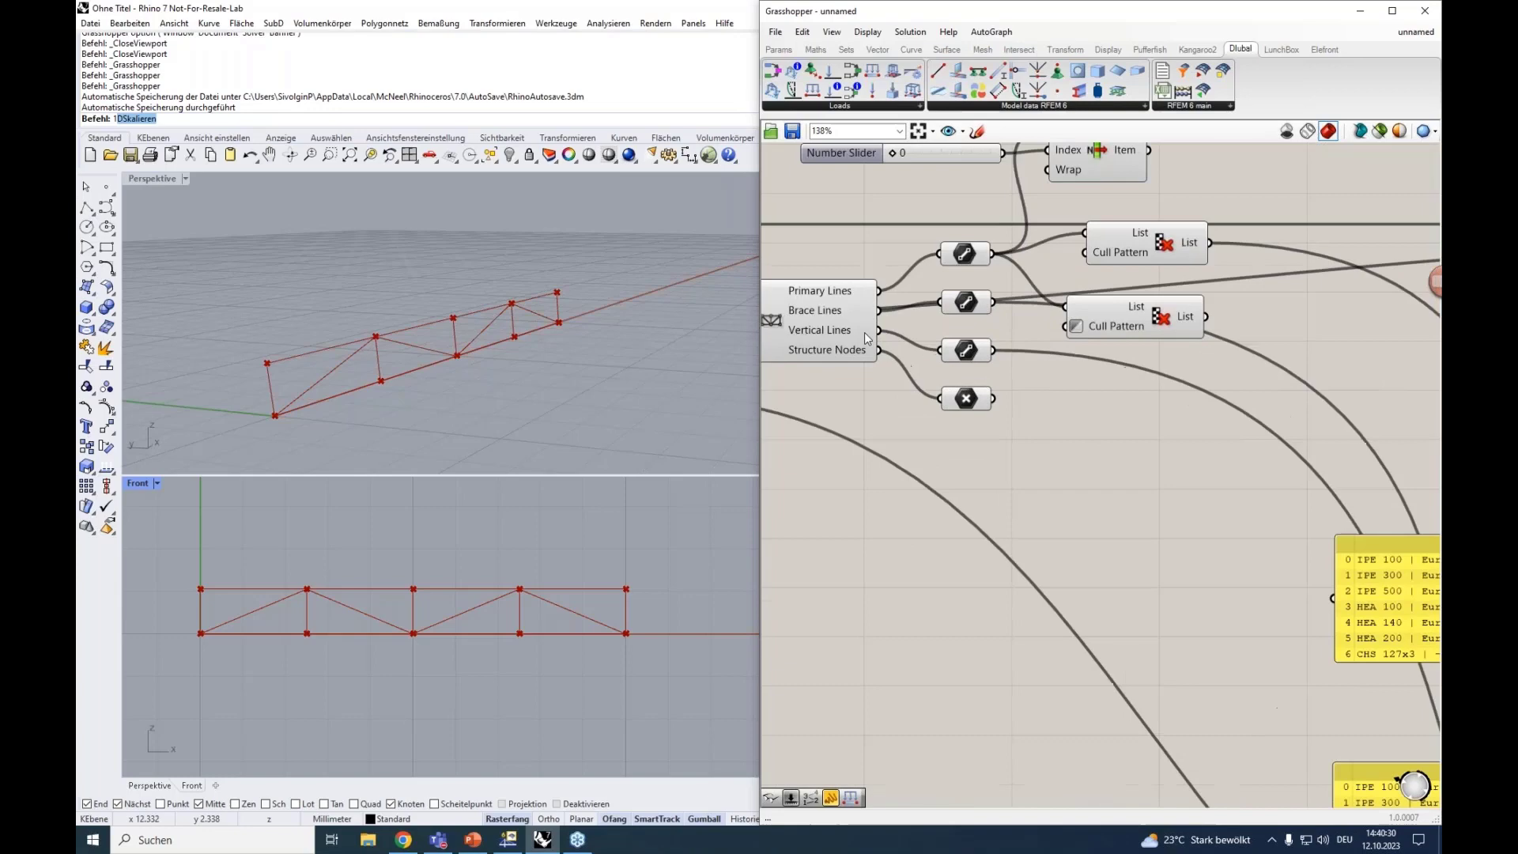
click(958, 398)
double_click(999, 493)
text(point)
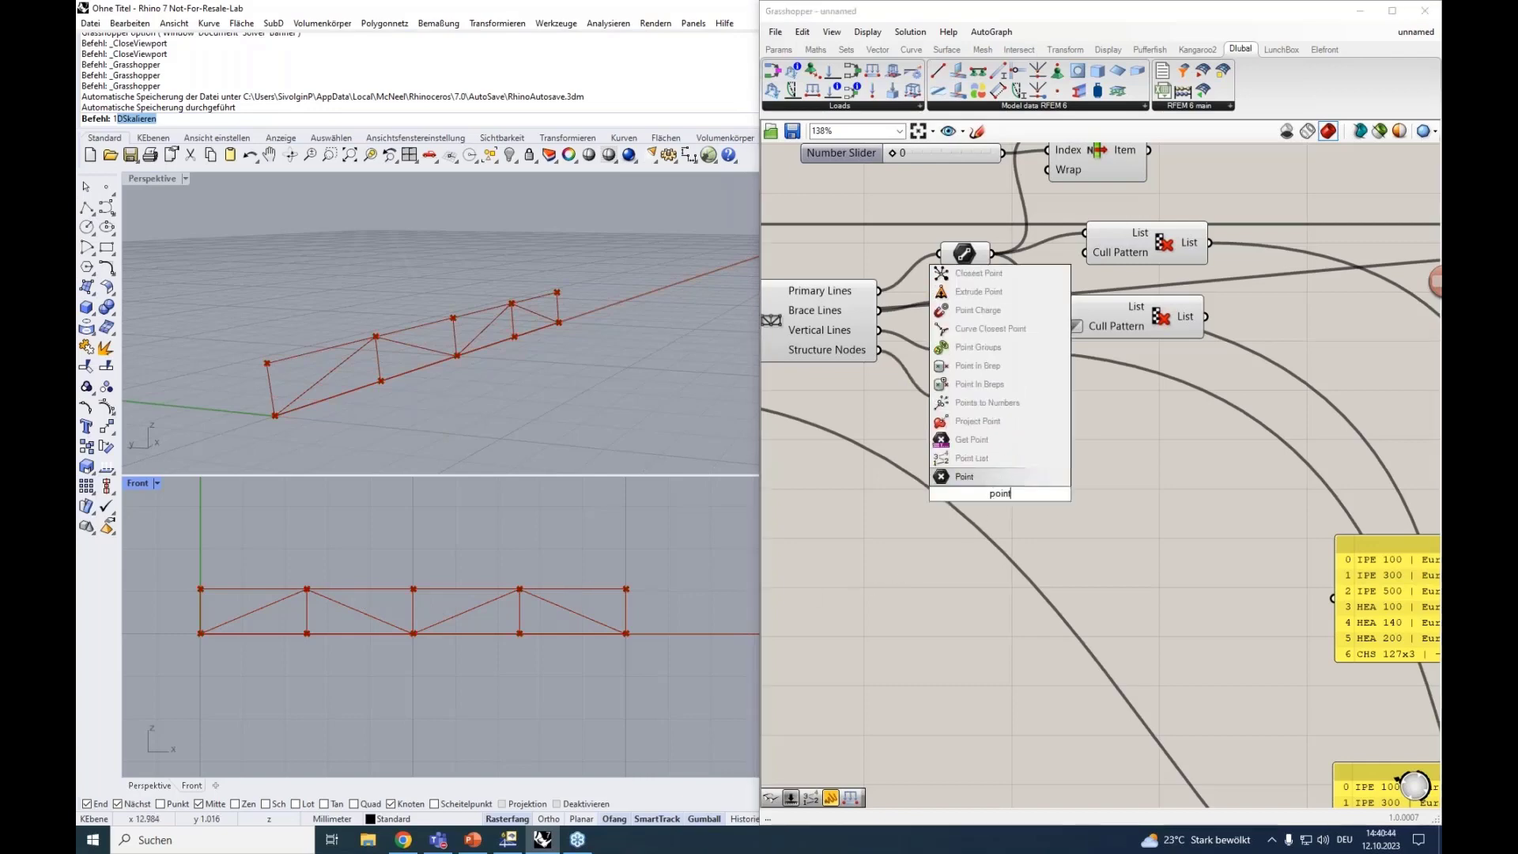
click(1002, 458)
drag(964, 483, 993, 399)
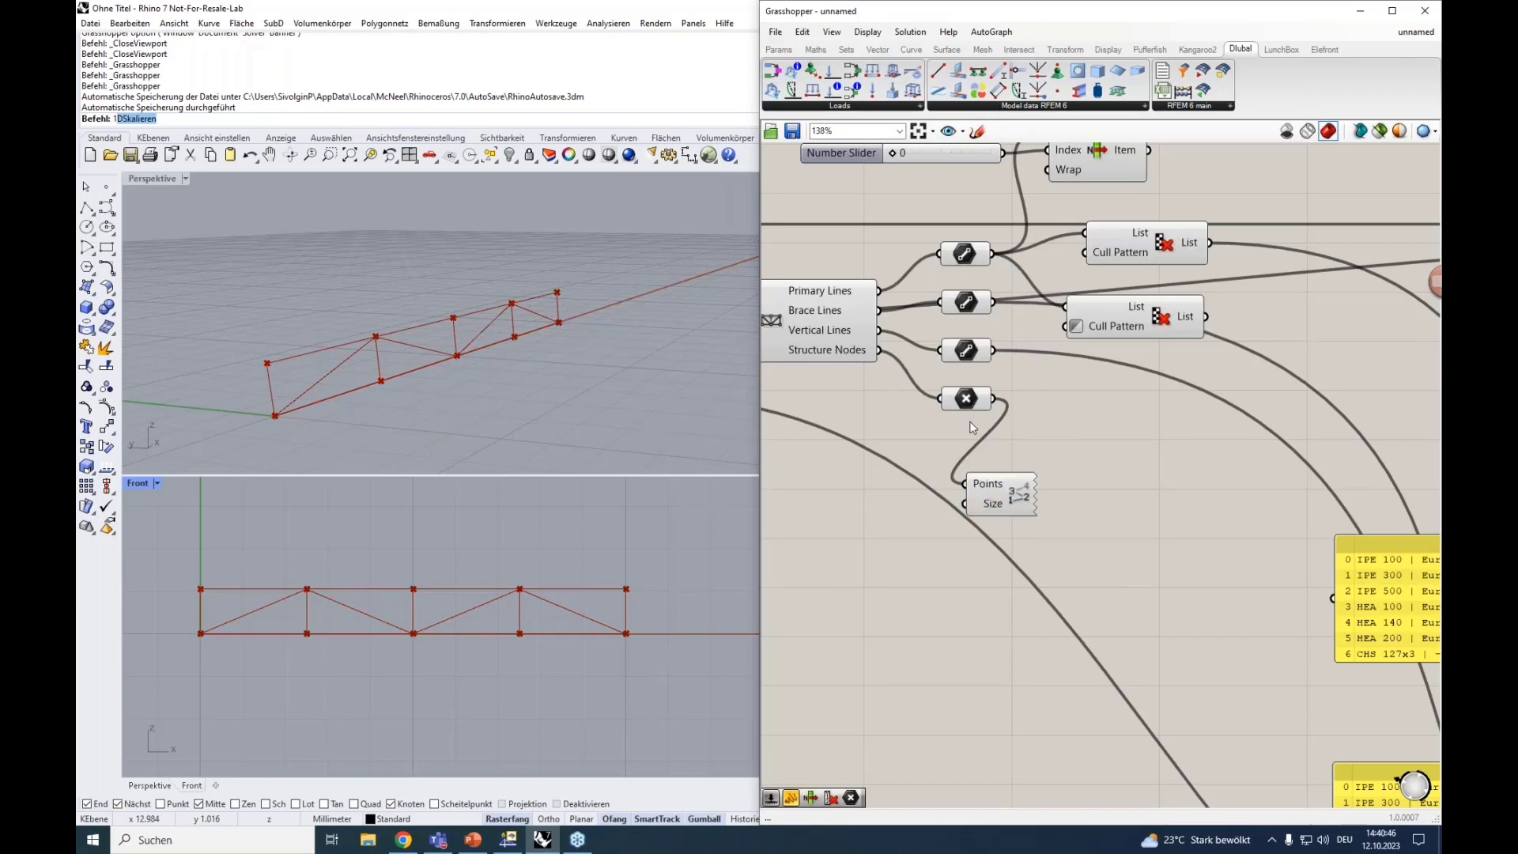
Step: Add a number slider from 0 to 1.00, connect it to the Point List's Size input and set it to 0.54
right_drag(857, 502, 914, 486)
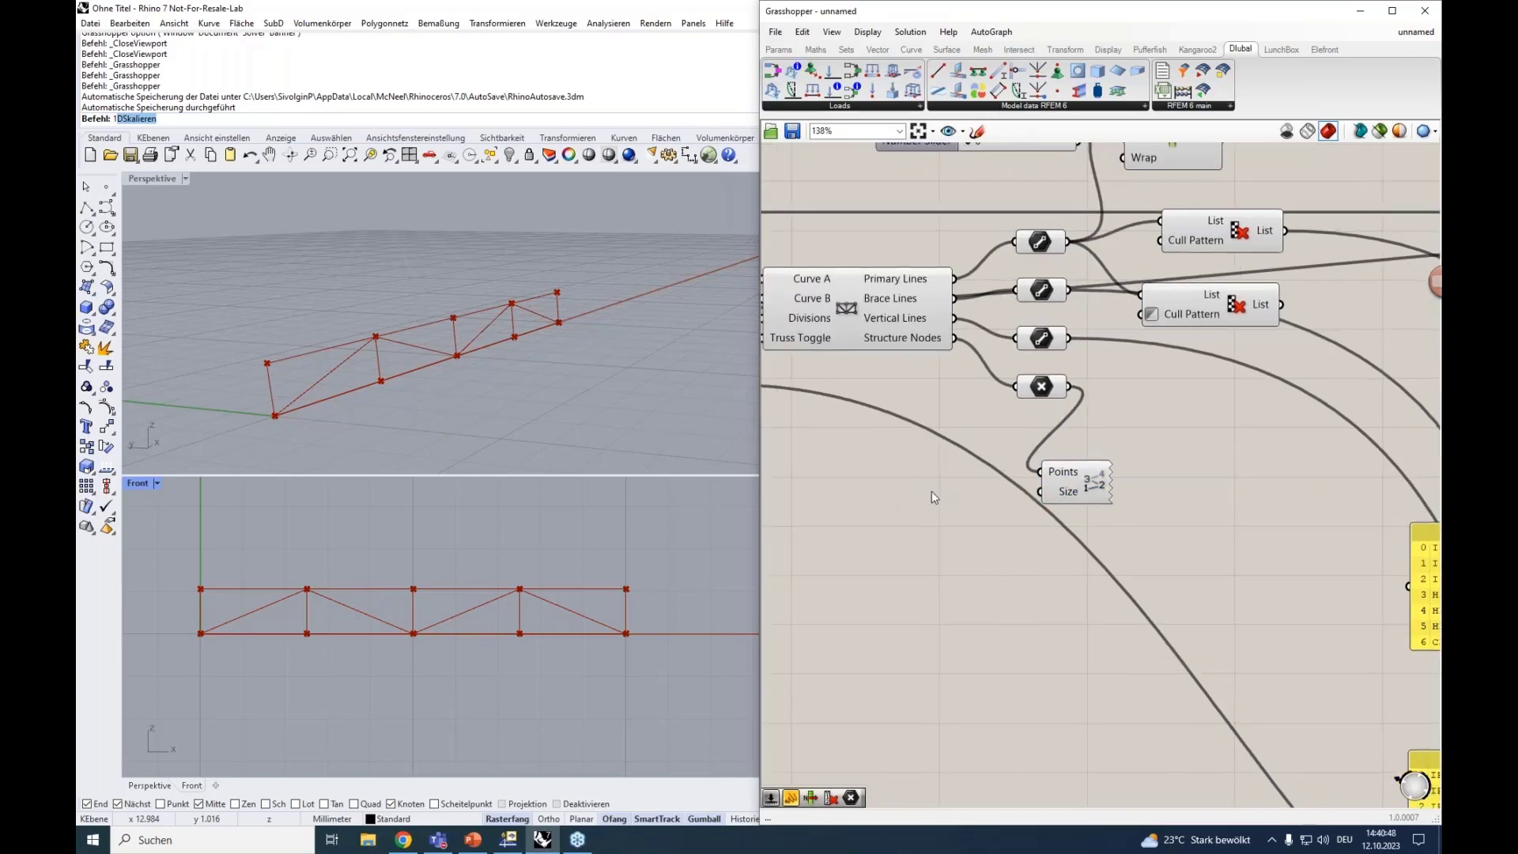
double_click(932, 491)
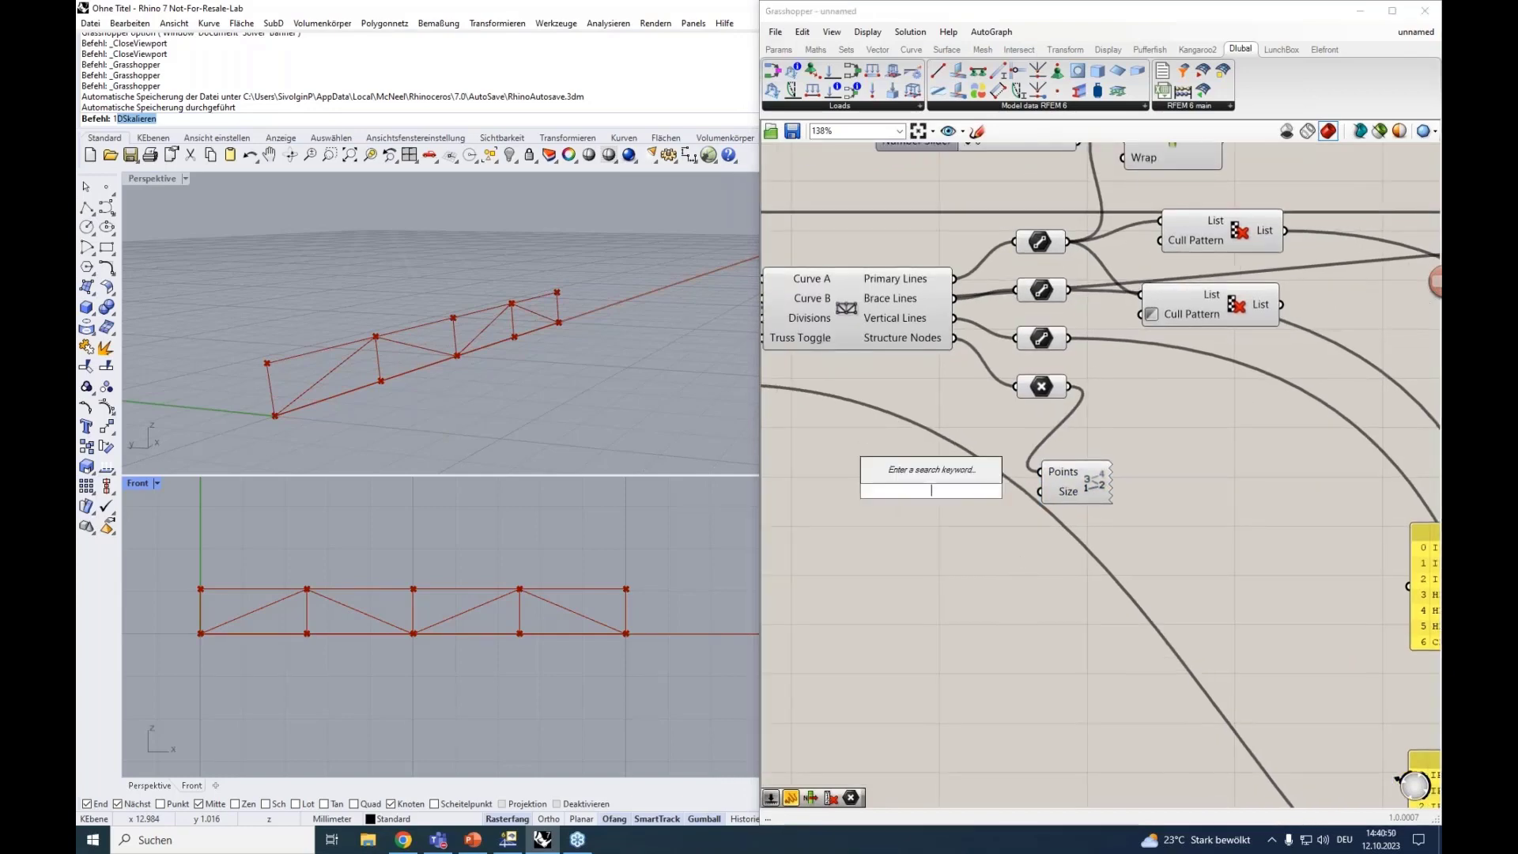
text(0<)
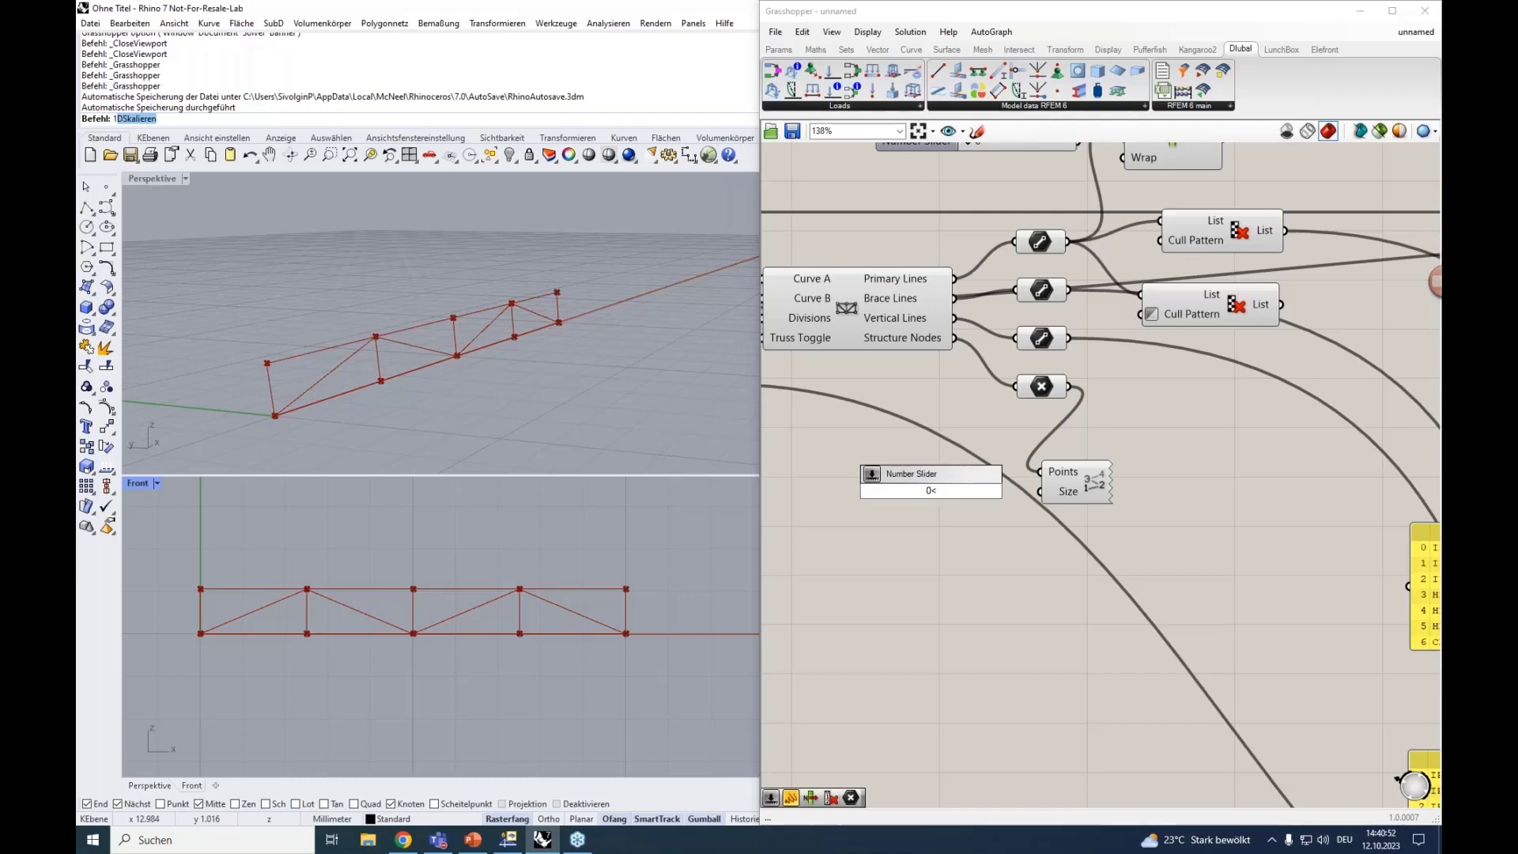
text(1.00)
key(Return)
drag(902, 494, 874, 496)
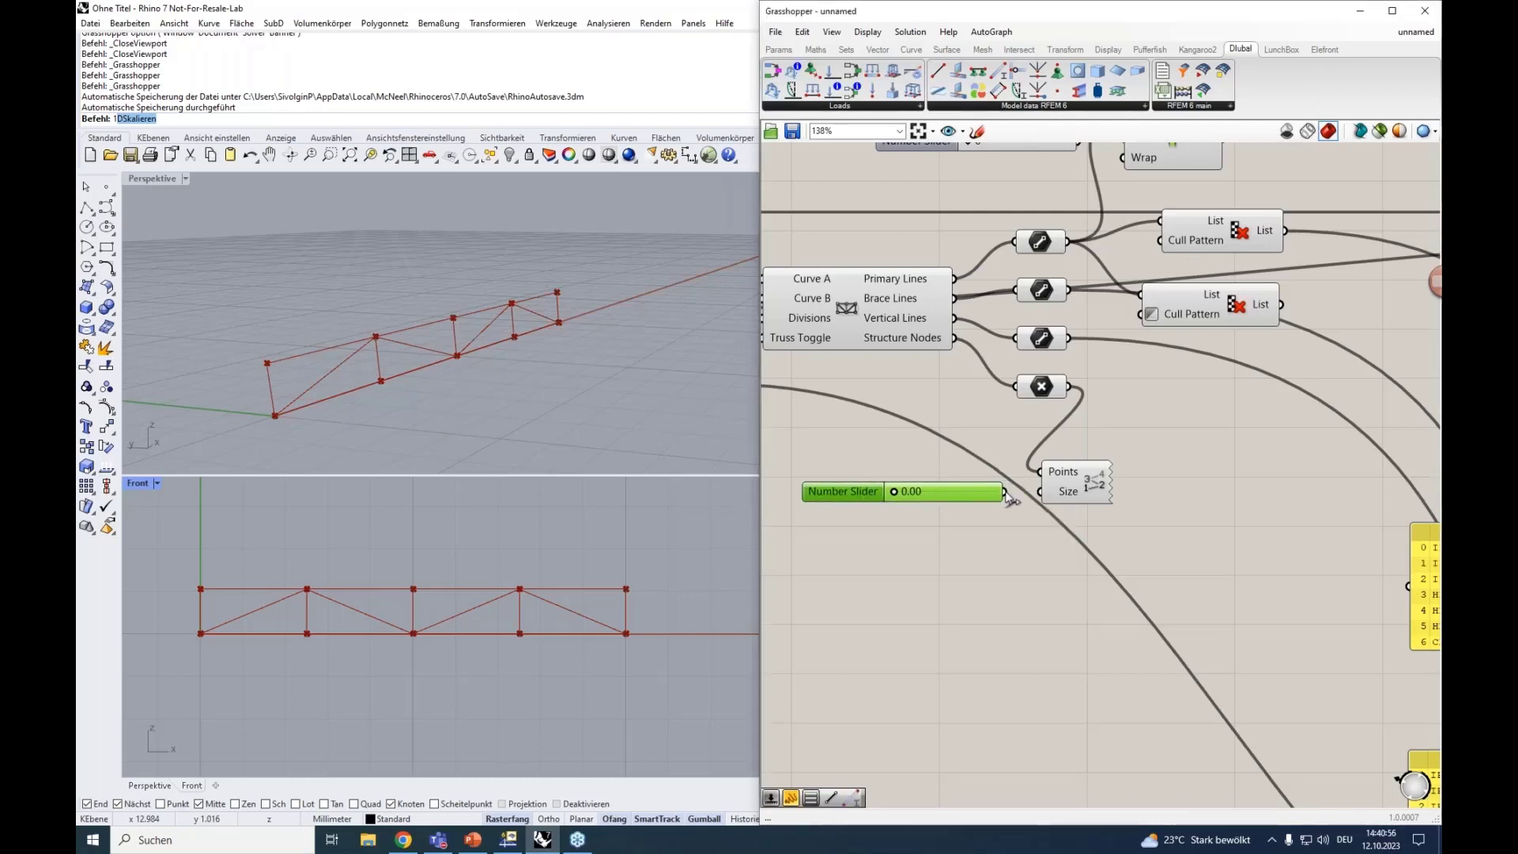
drag(1006, 494, 1034, 496)
drag(894, 491, 952, 496)
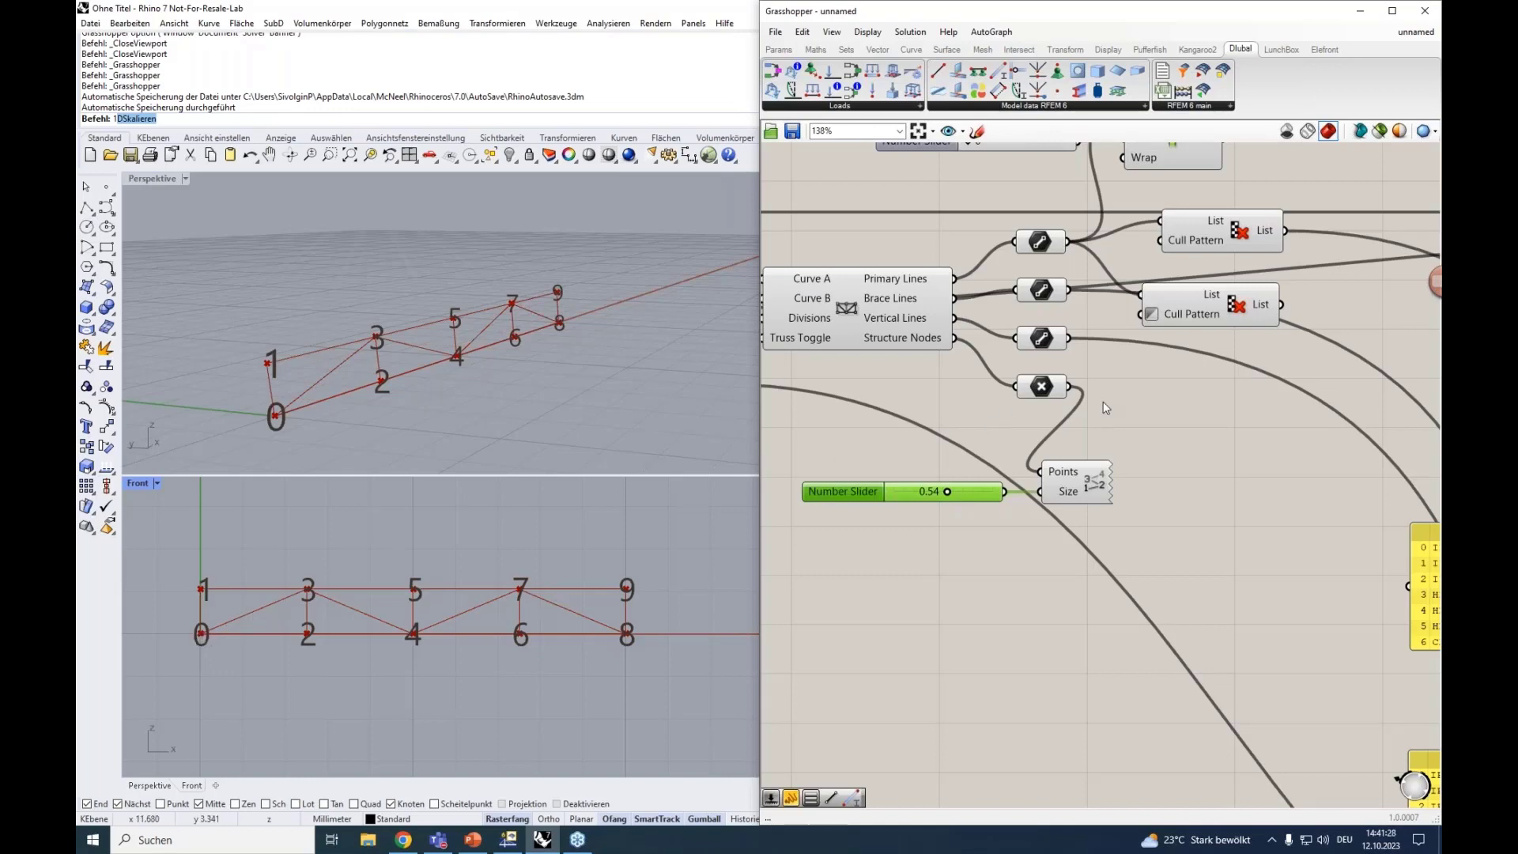
Step: Add a panel listing the structure nodes' coordinates from the point container and move it below the Point List's size slider
scroll(1106, 407, down, 1)
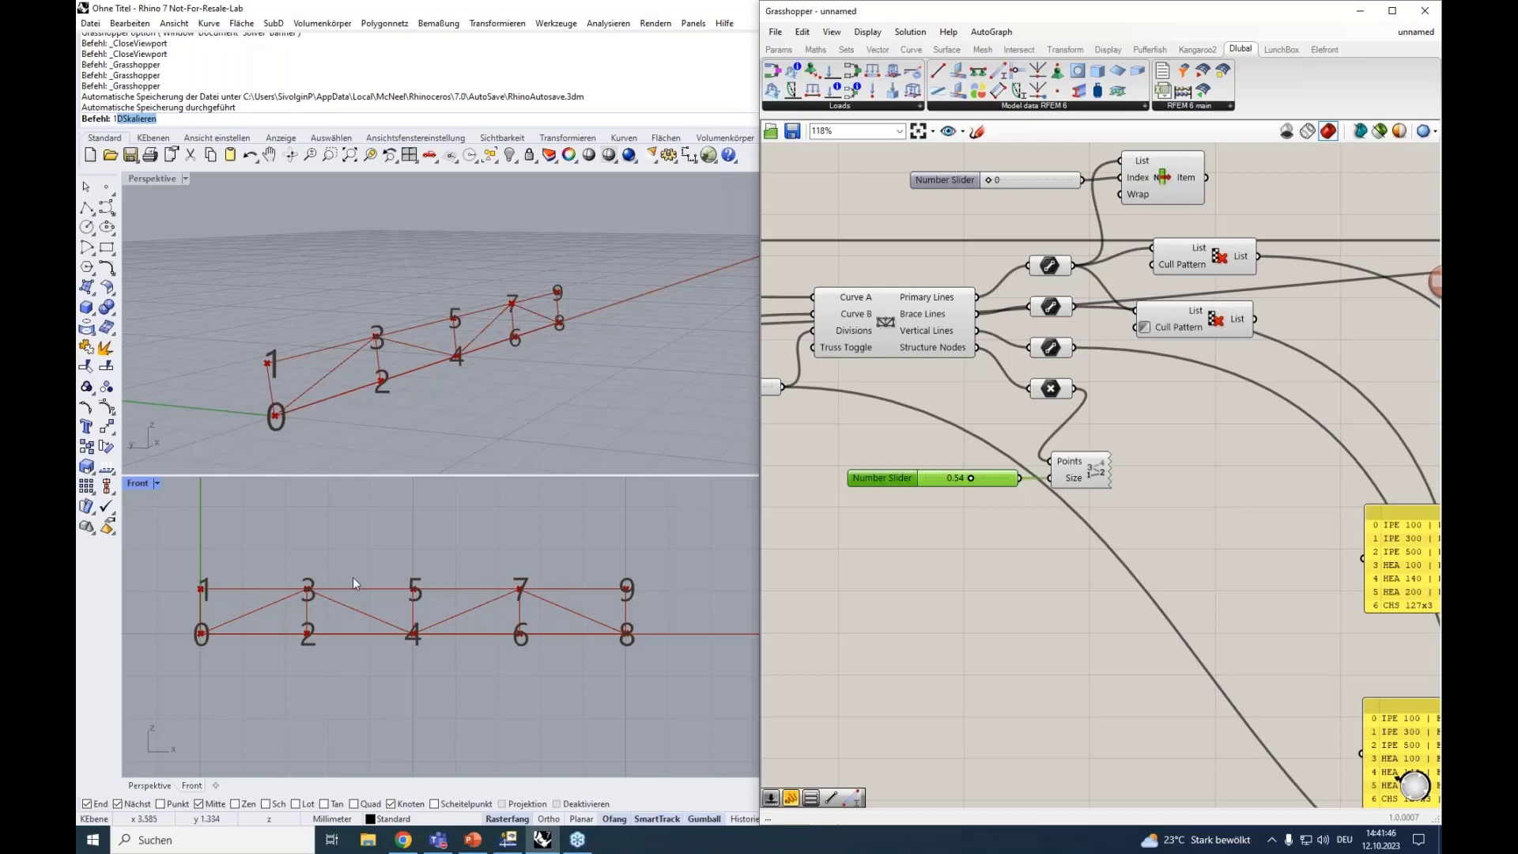
click(1155, 445)
double_click(1154, 446)
text(")
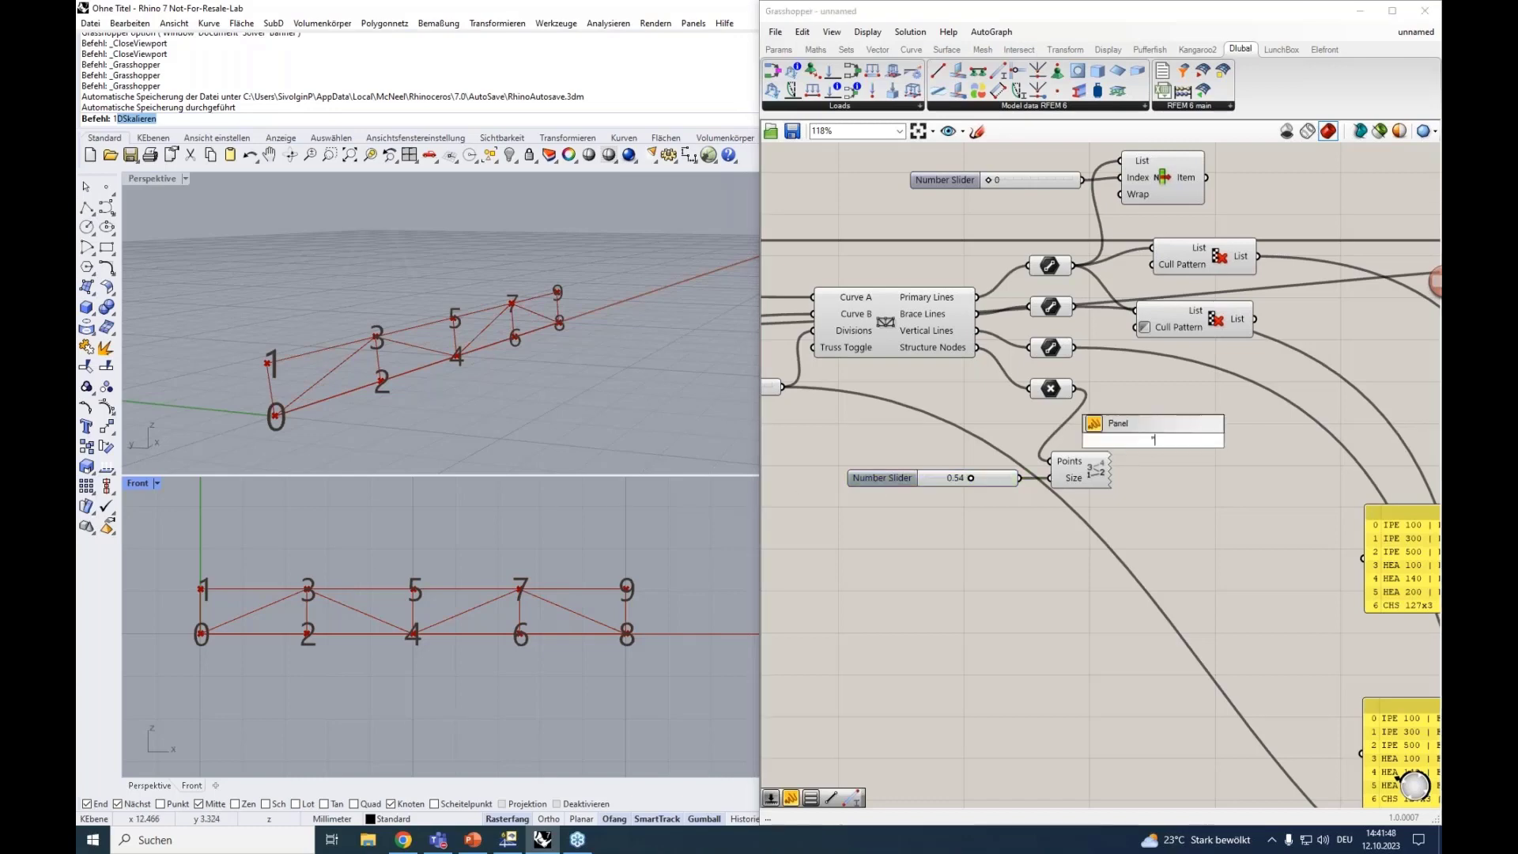
key(Return)
drag(1159, 408, 1192, 401)
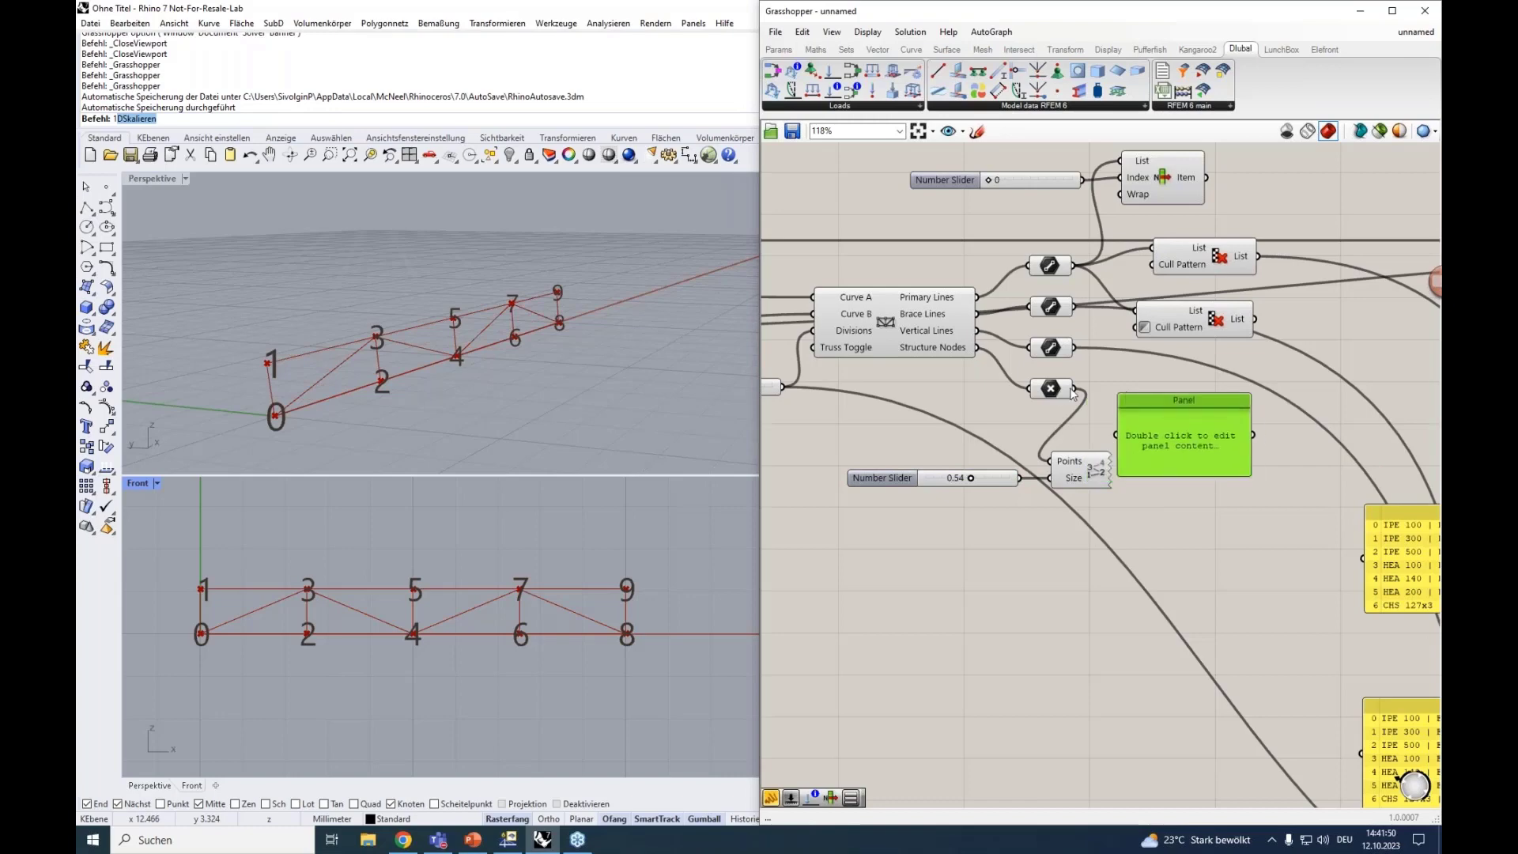
drag(1075, 389, 1132, 578)
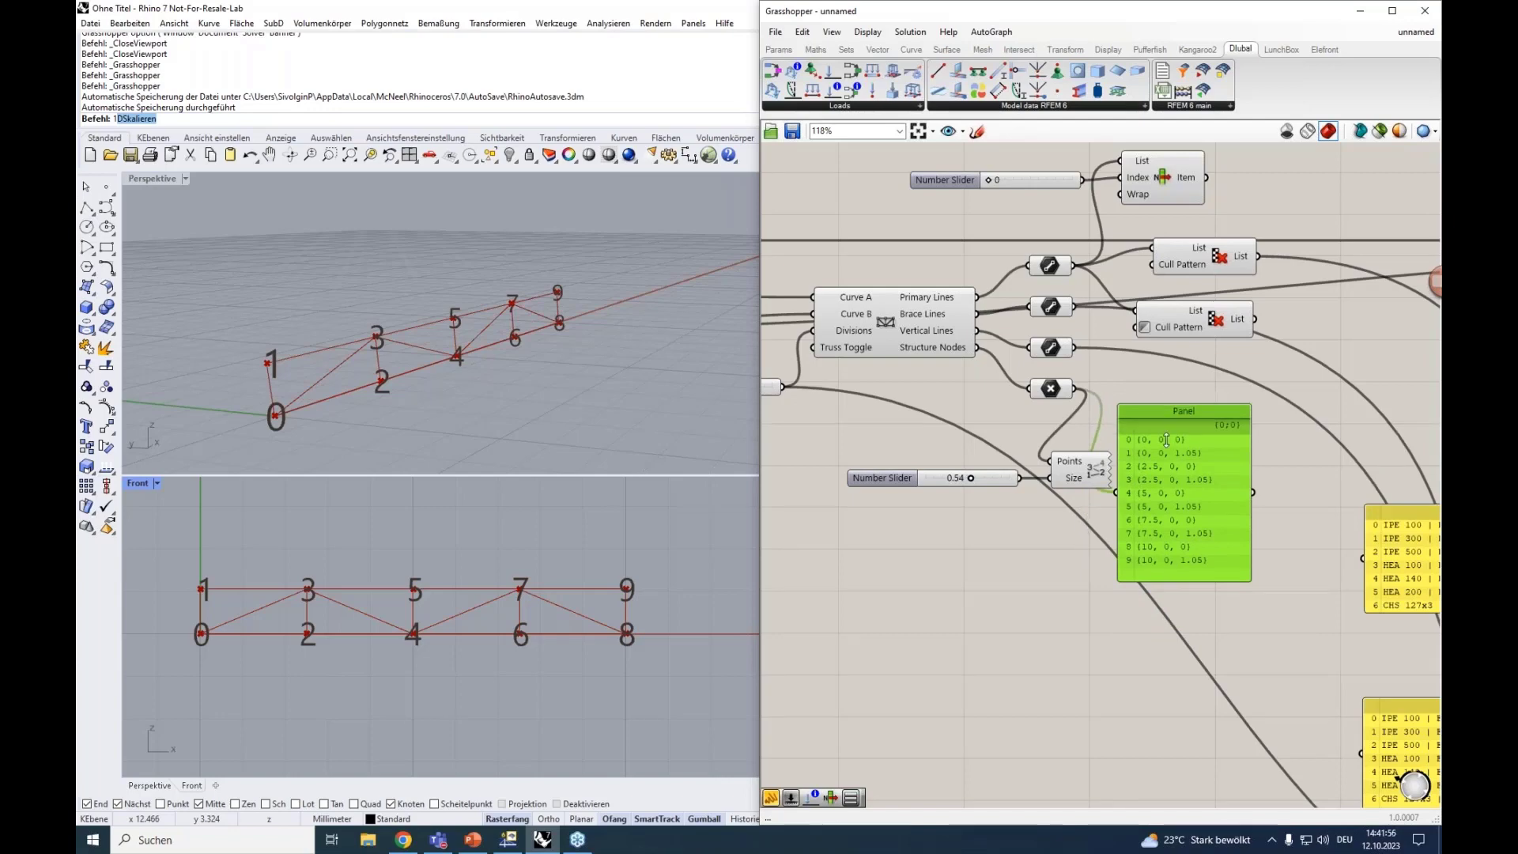
drag(1191, 411, 1171, 410)
drag(1105, 458, 834, 611)
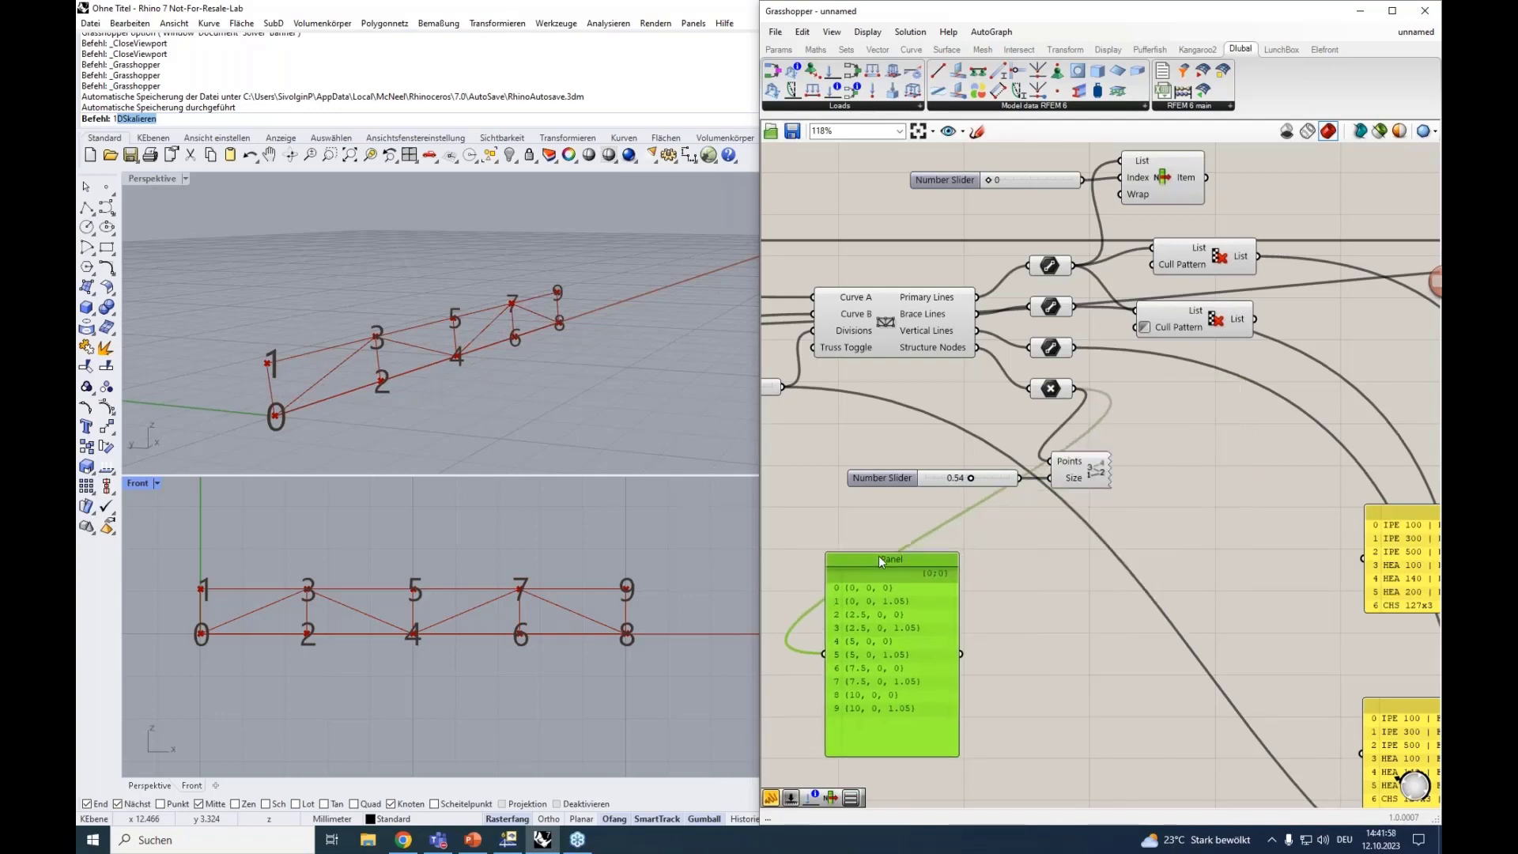
Step: Add a List Item component beside the Point List and connect the structure nodes' point container to its List input
double_click(1183, 463)
text(list)
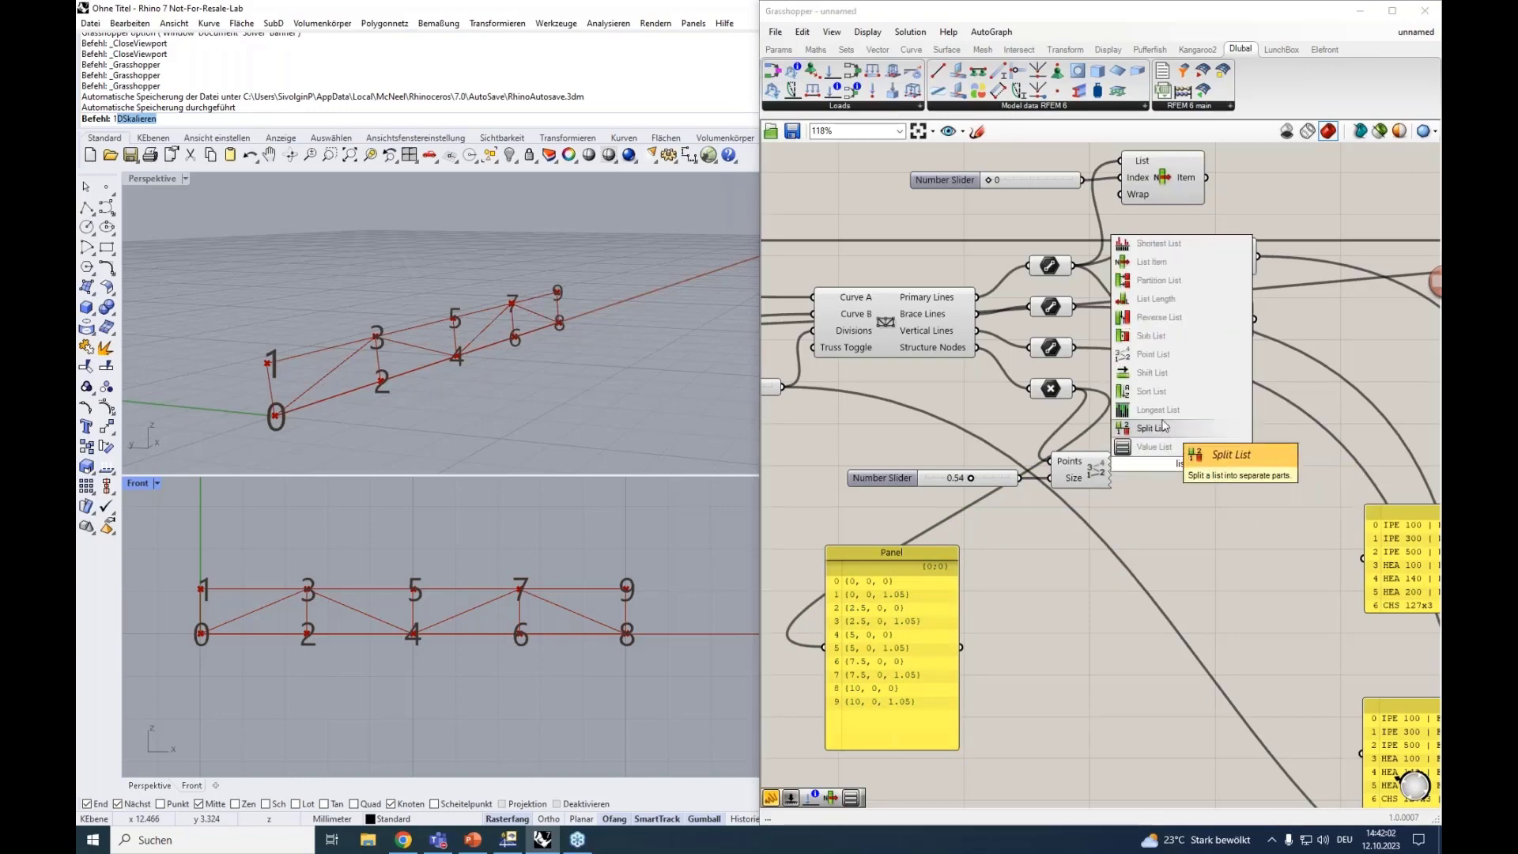
text( item)
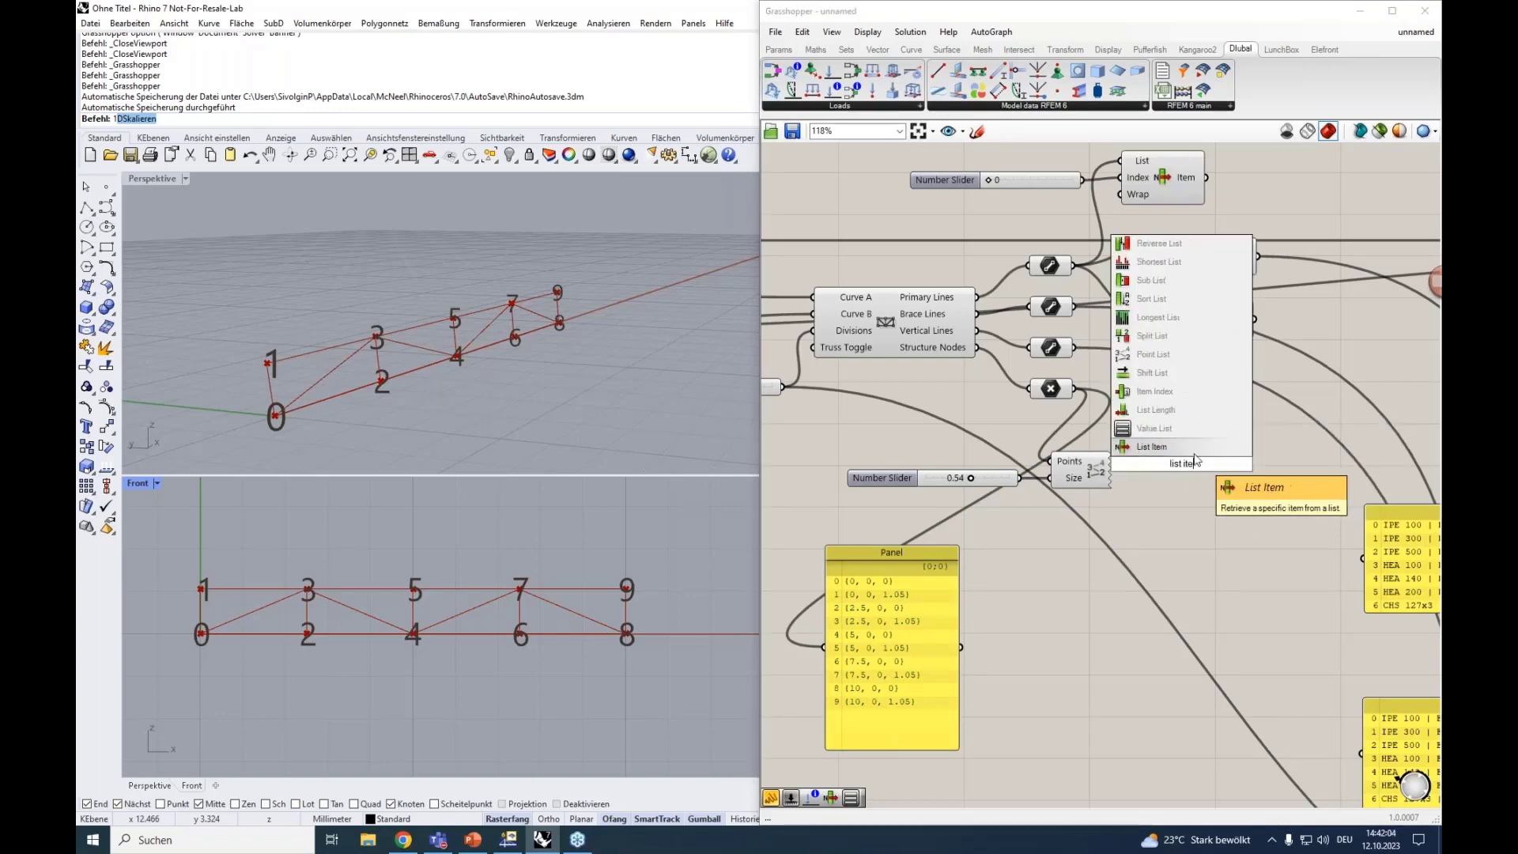
click(1181, 448)
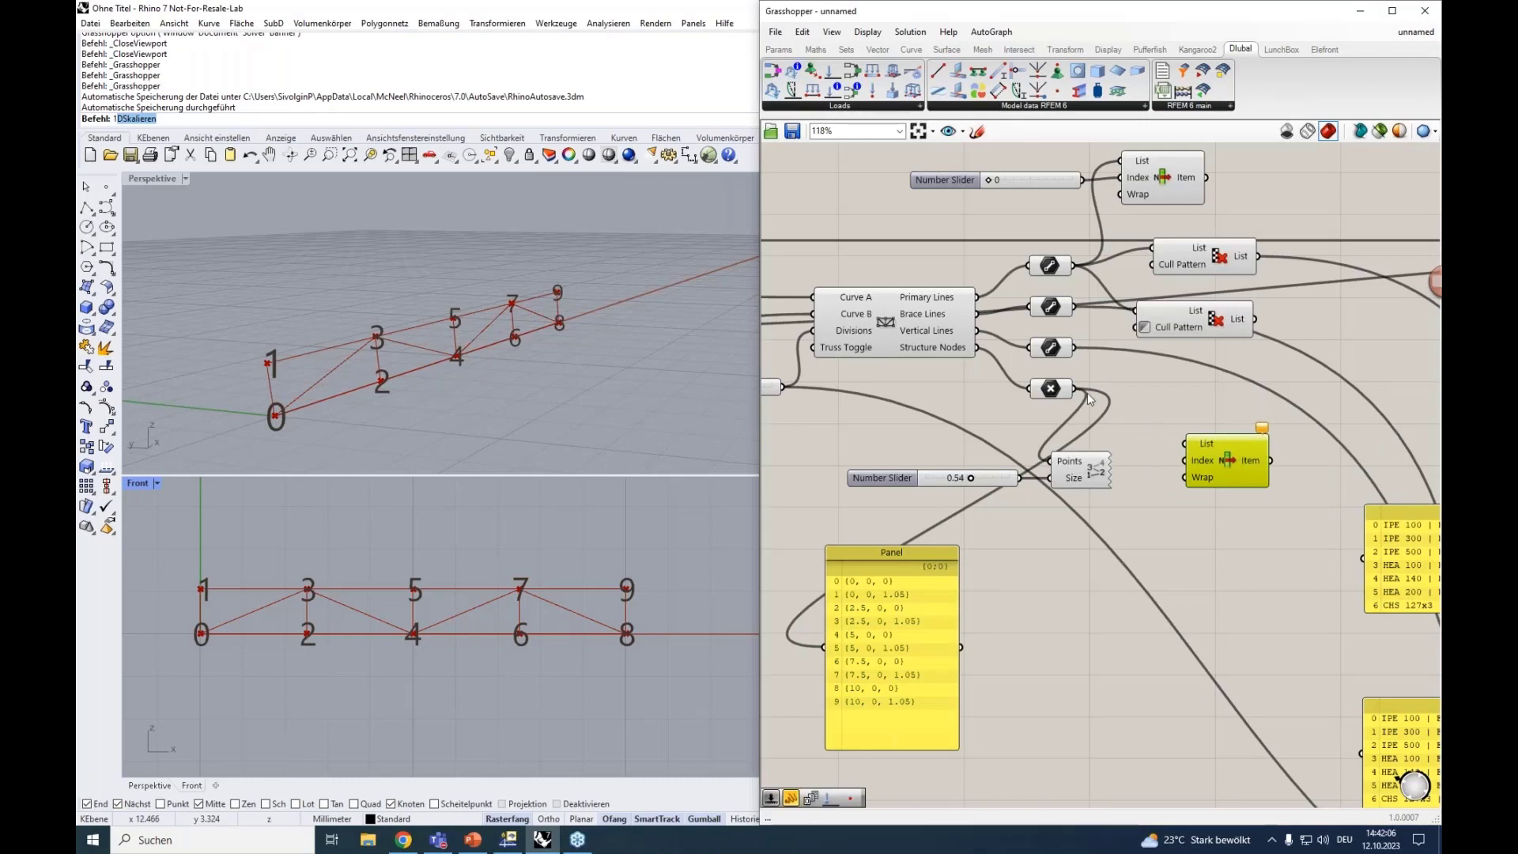
drag(1075, 388, 1180, 443)
drag(1180, 443, 1183, 443)
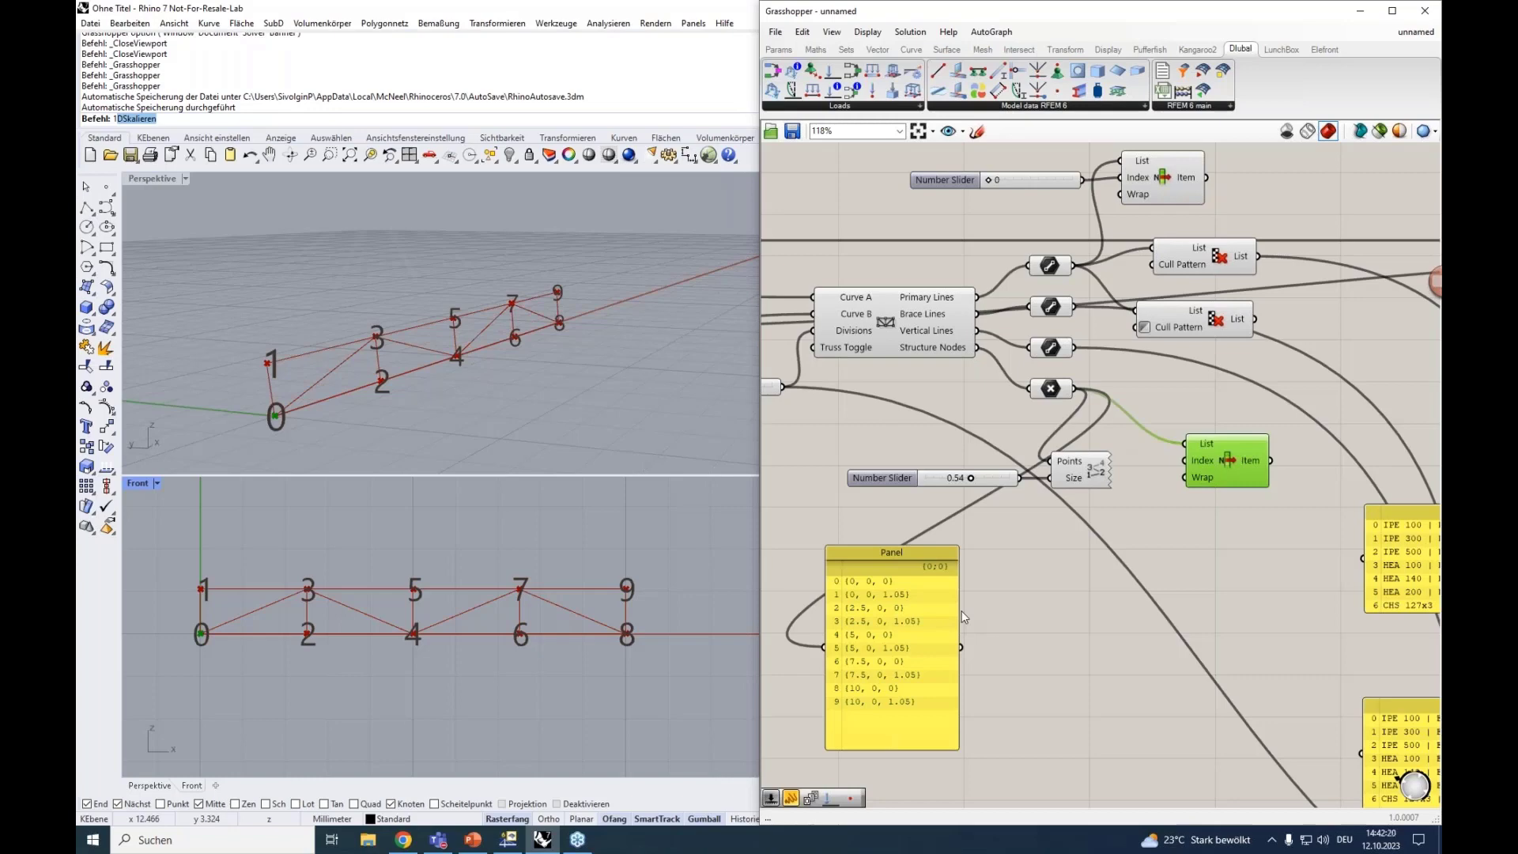
Step: Add a Series component below the structure nodes' List Item and connect a new number slider set to 1 to its Start input
right_click(1092, 595)
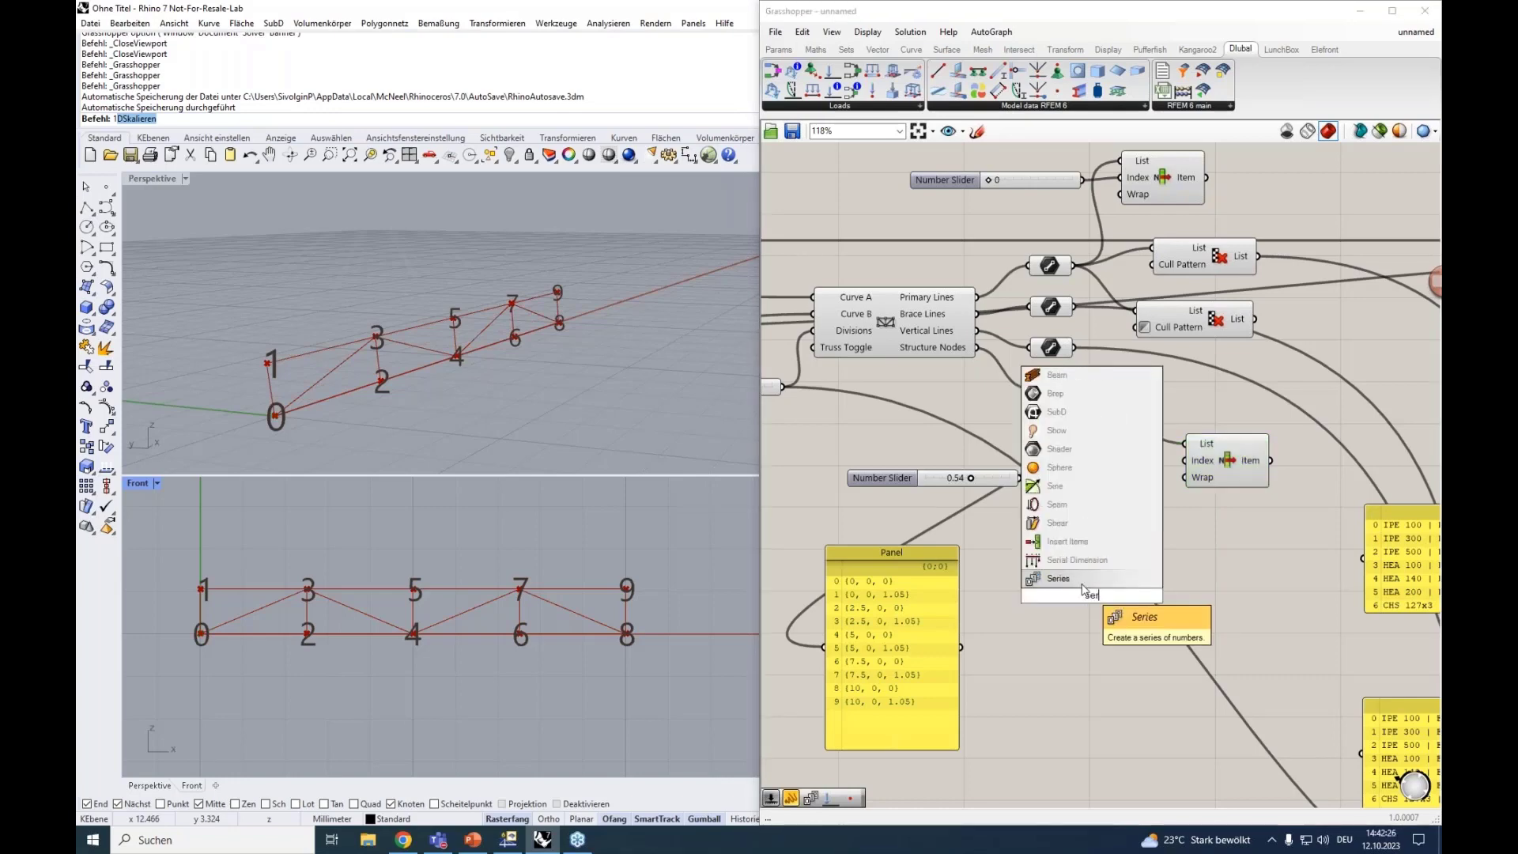
click(1089, 595)
drag(1047, 579, 1170, 568)
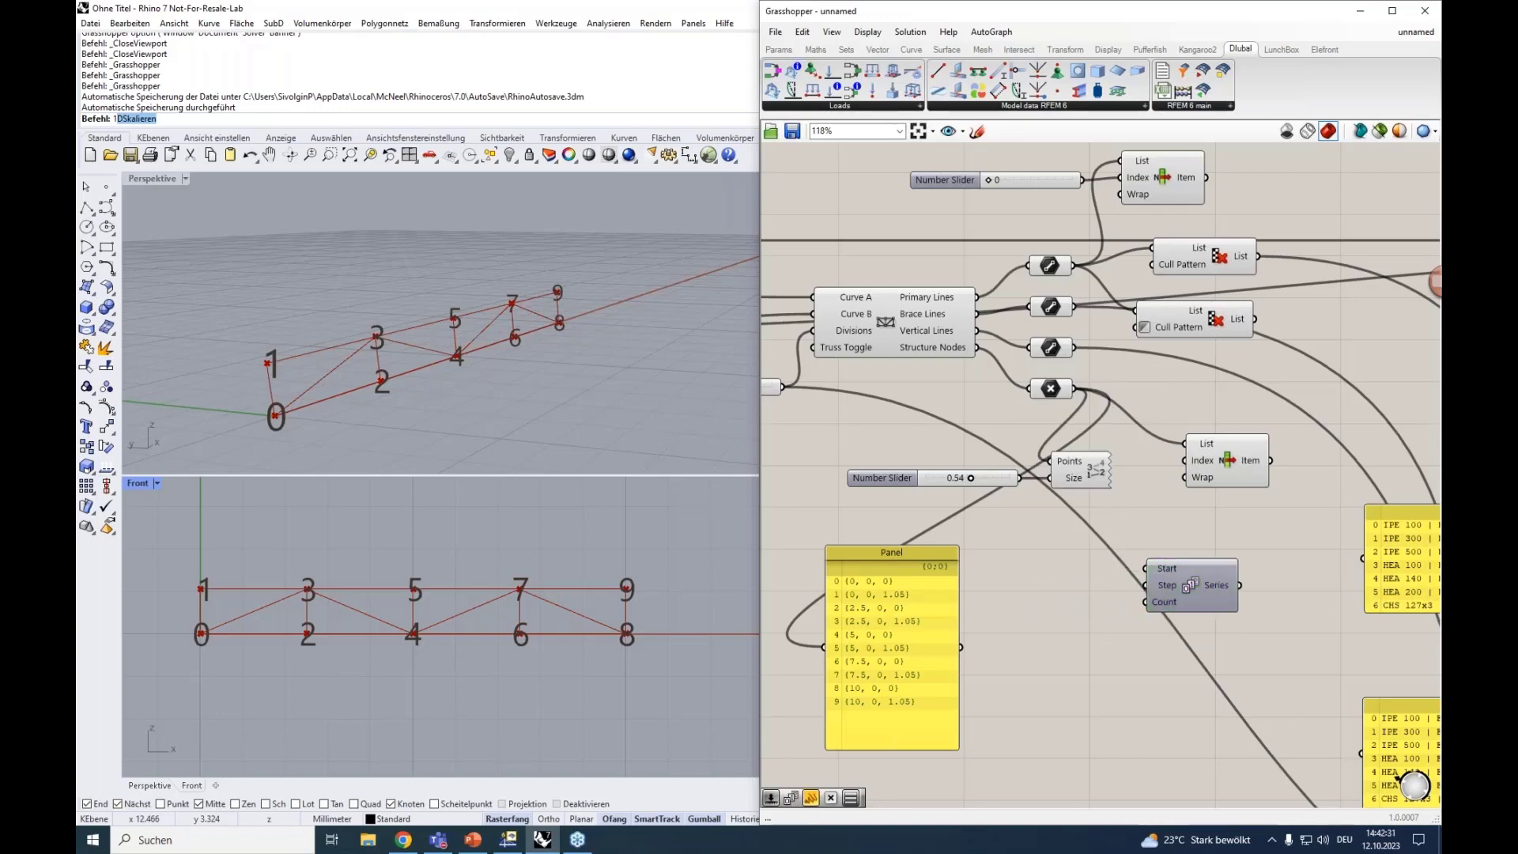
double_click(1066, 570)
text(1)
key(Return)
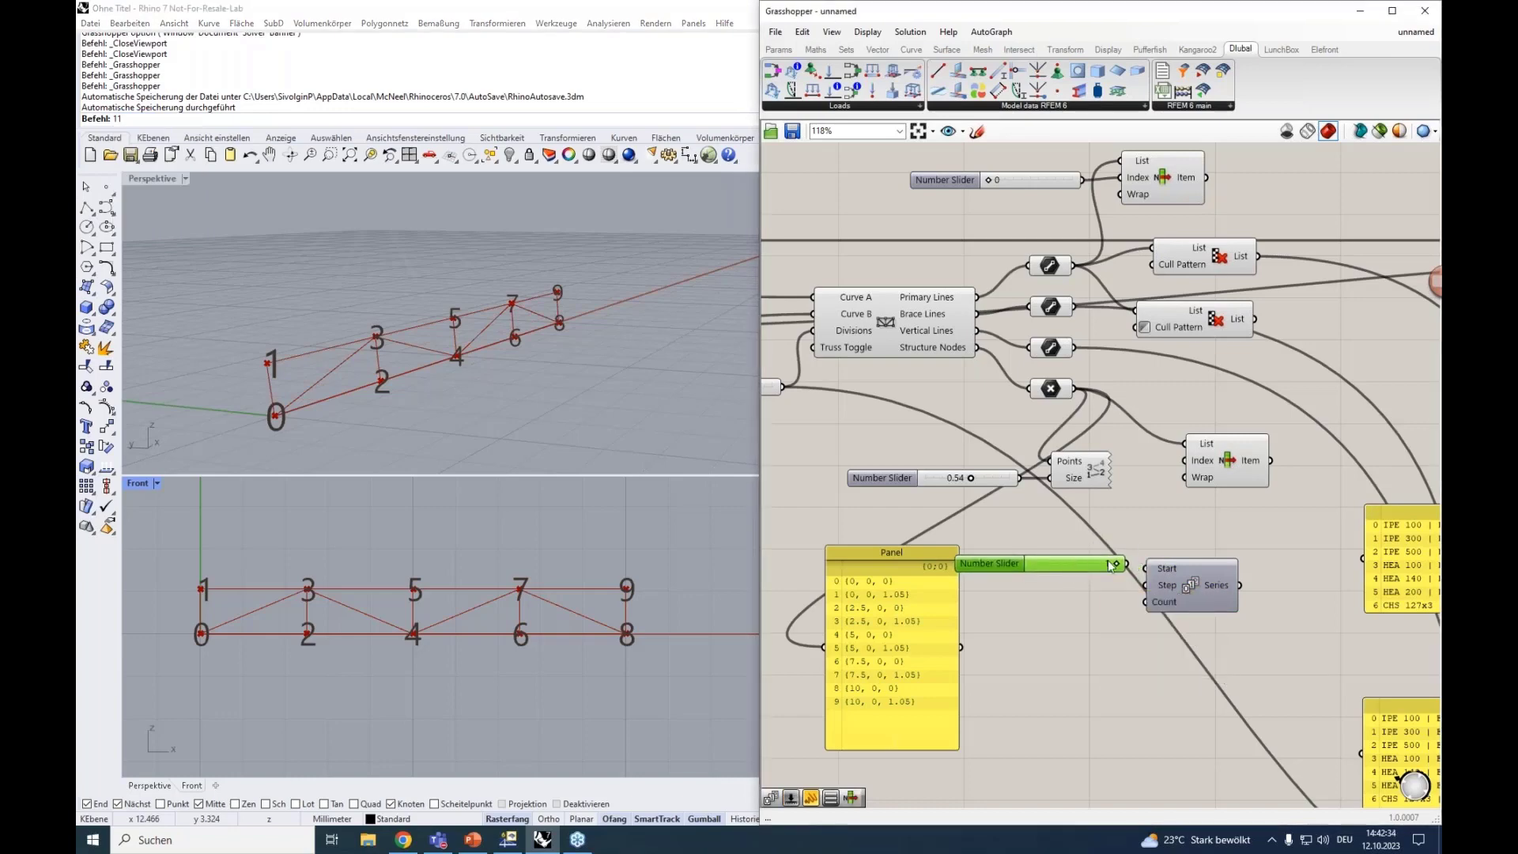
drag(1117, 563, 1145, 568)
Step: Add a number slider set to 2 below the Start slider and connect it to the Series component's Step input
double_click(1066, 581)
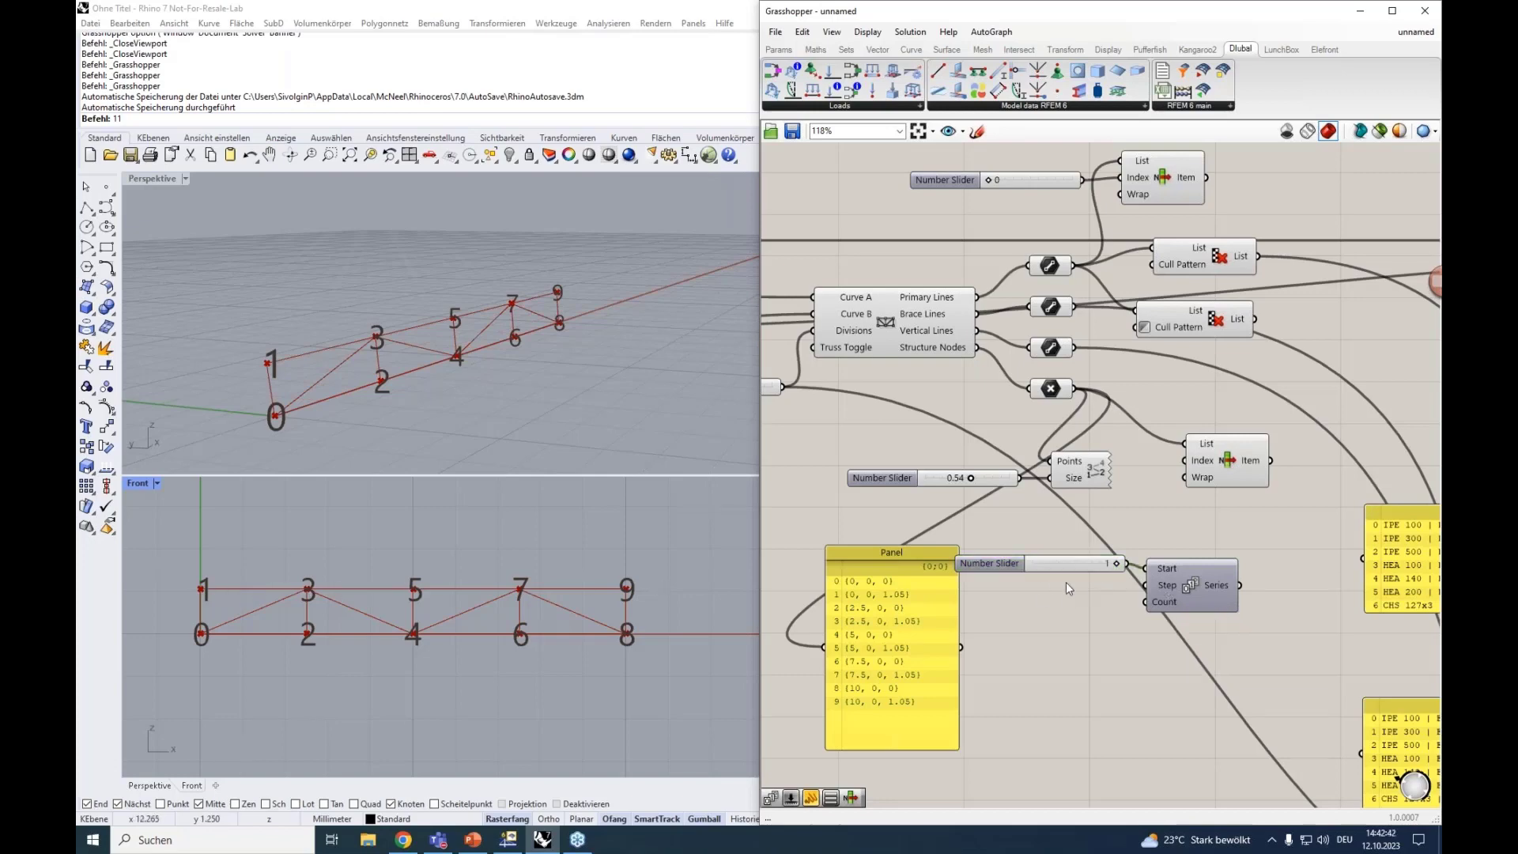
text(2)
key(Return)
drag(1045, 582, 1019, 582)
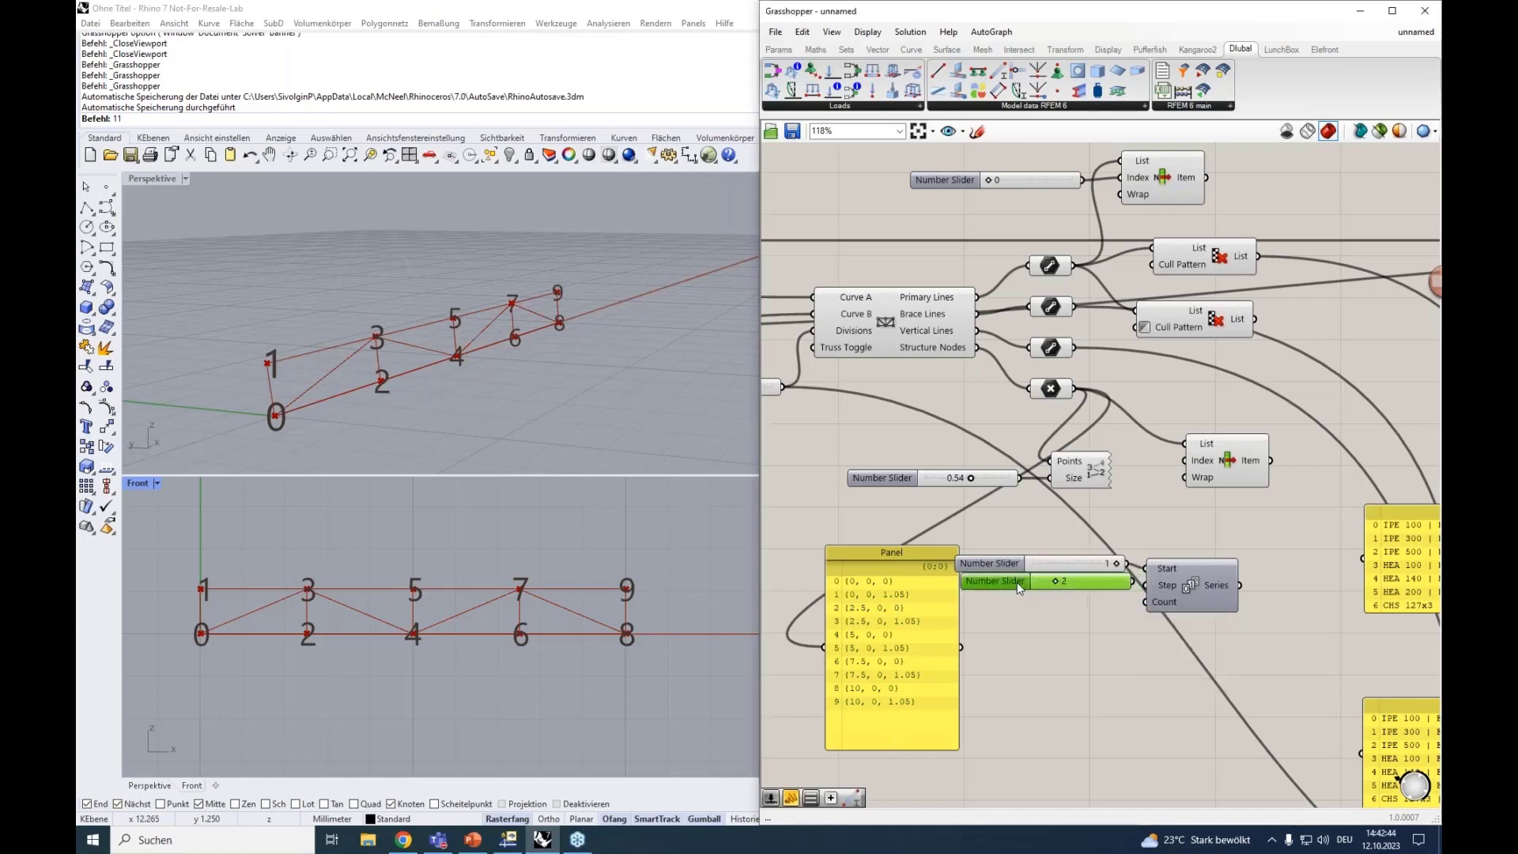
drag(1127, 581, 1146, 585)
Step: Set the truss Divisions slider to 2 and finally to 5, moving the node coordinates panel clear of the Series sliders
mouse_move(1218, 587)
scroll(880, 515, down, 2)
scroll(879, 516, up, 1)
right_drag(875, 510, 958, 487)
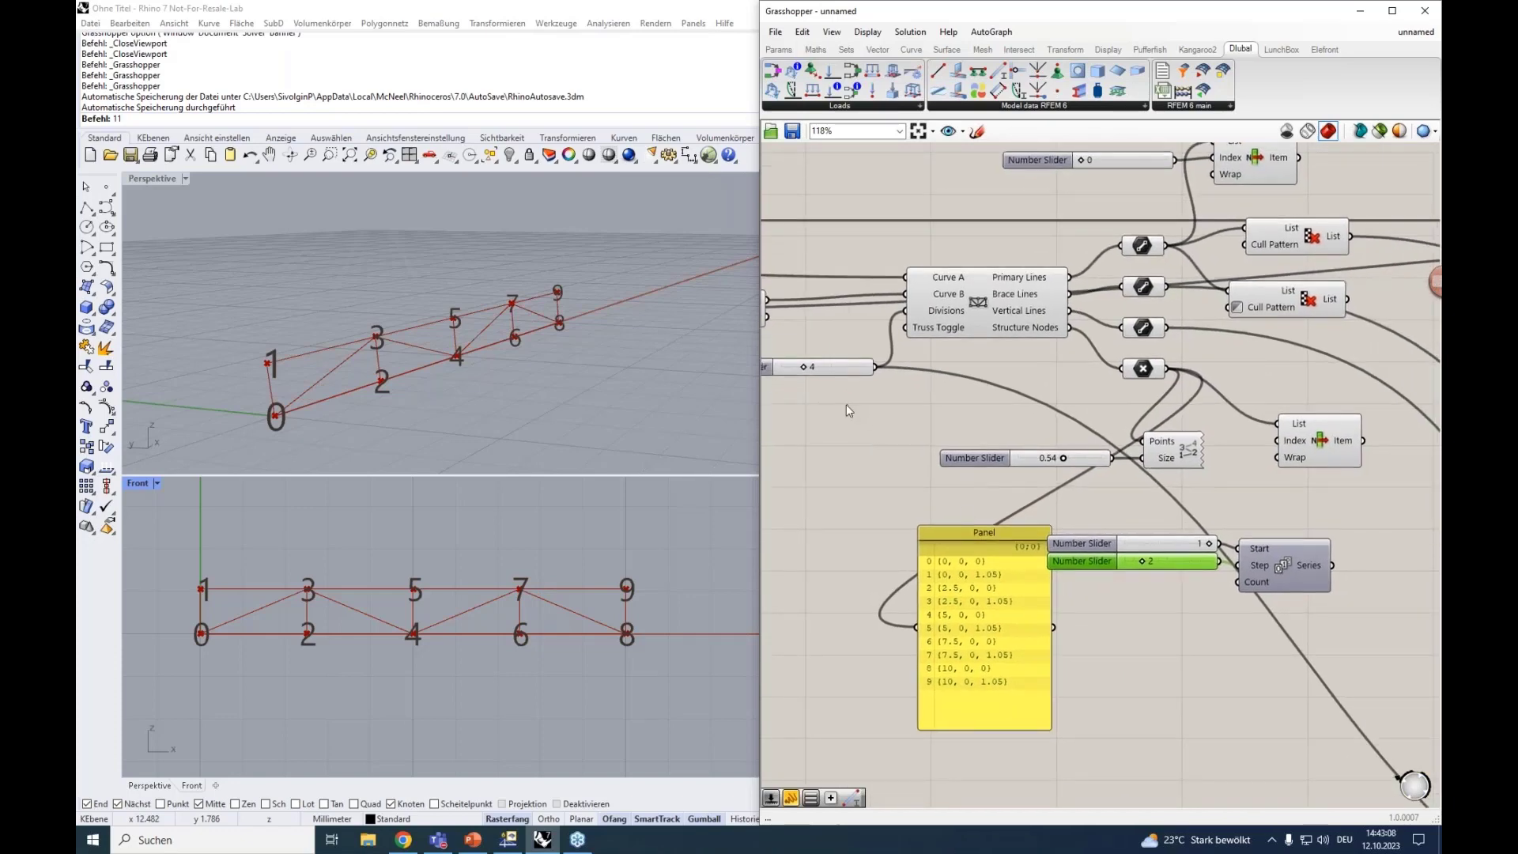
right_drag(823, 424, 837, 433)
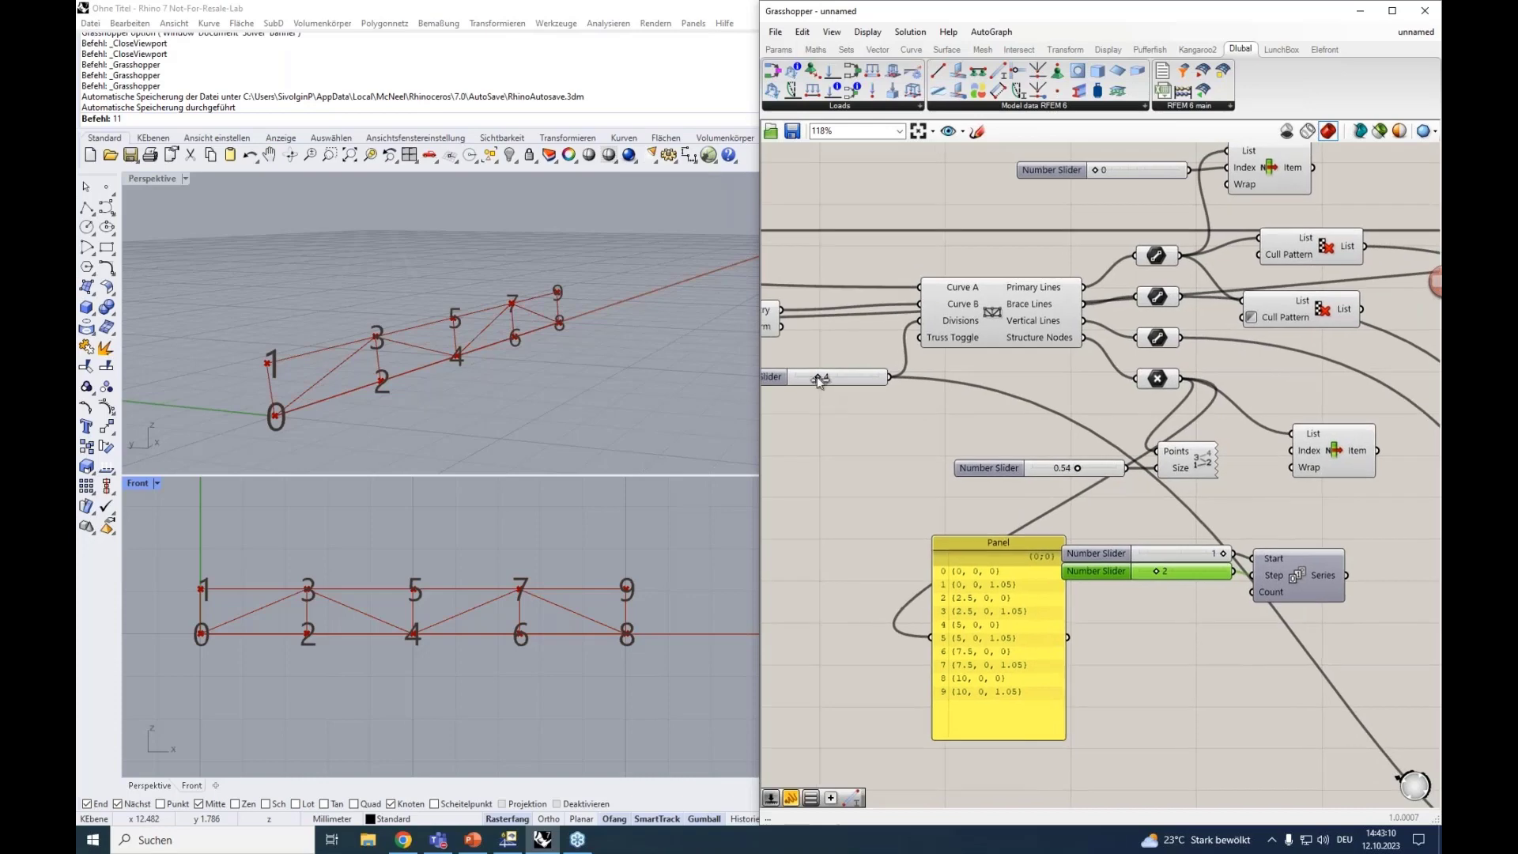
drag(815, 377, 806, 378)
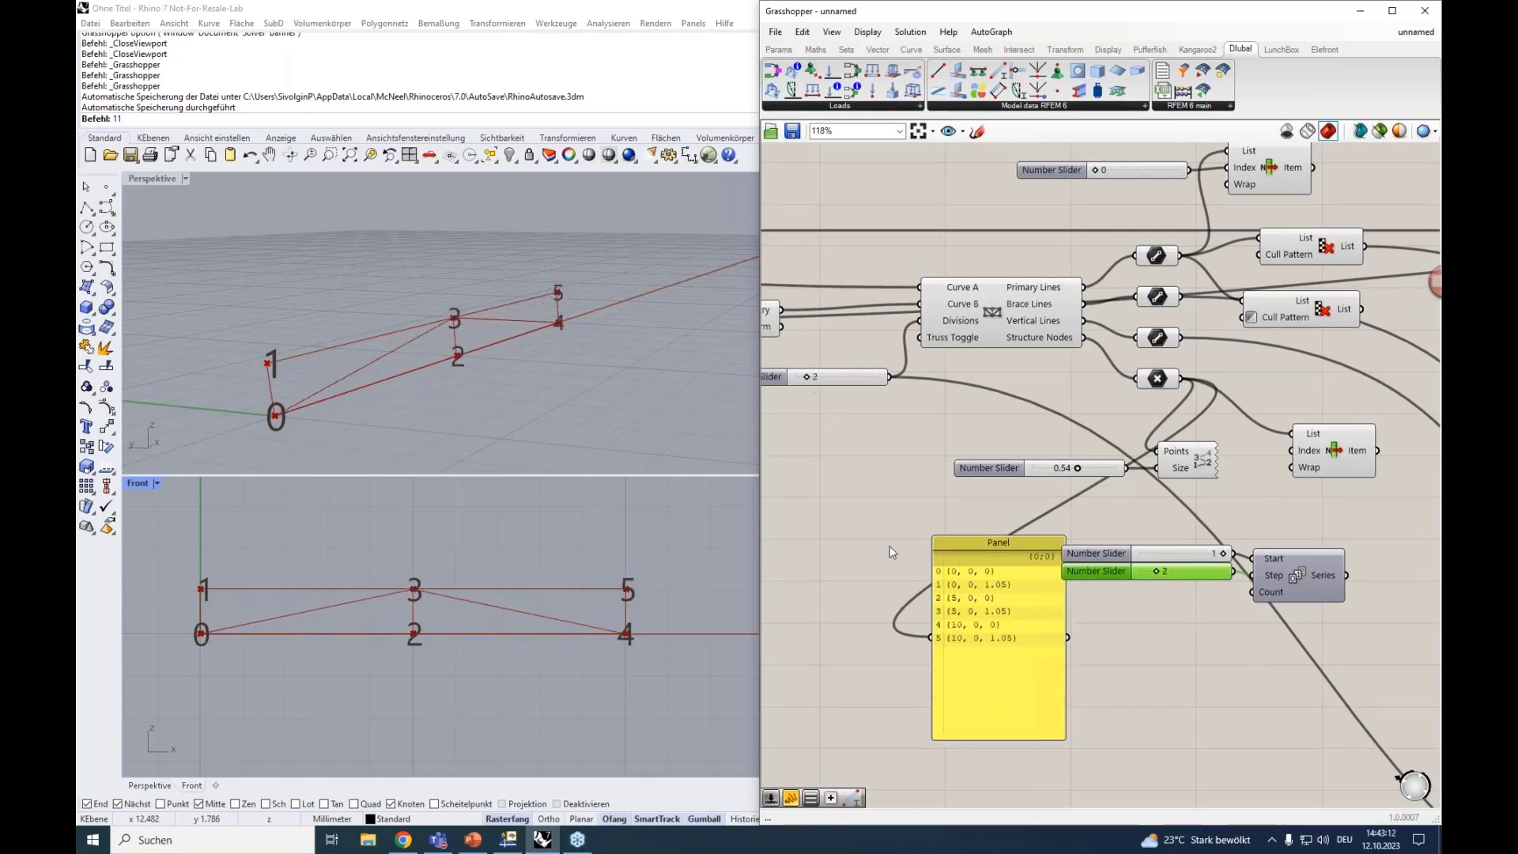
drag(974, 547, 863, 565)
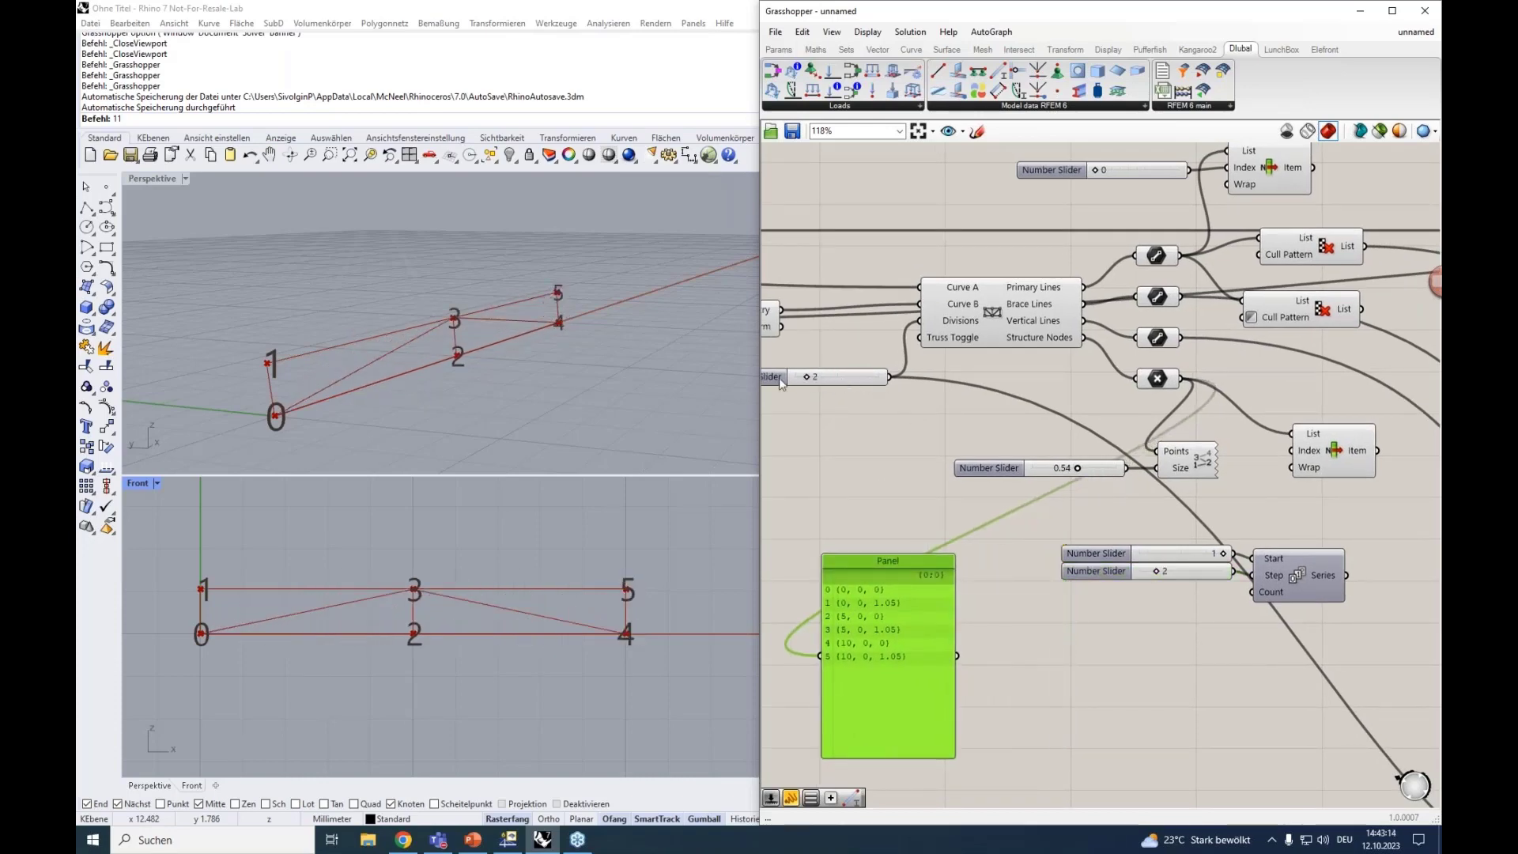
drag(808, 378, 822, 378)
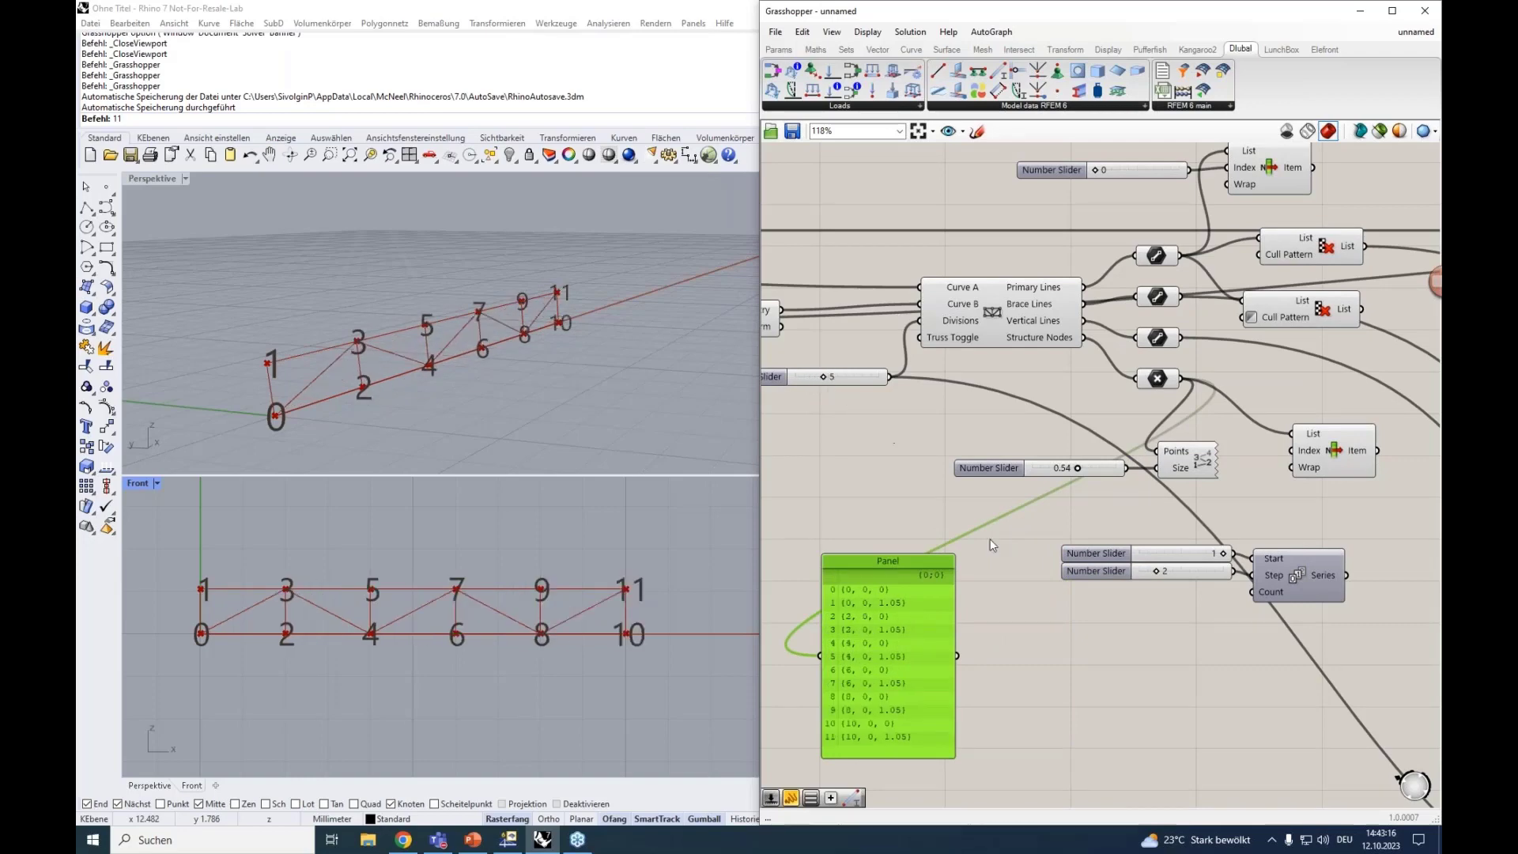
click(1043, 638)
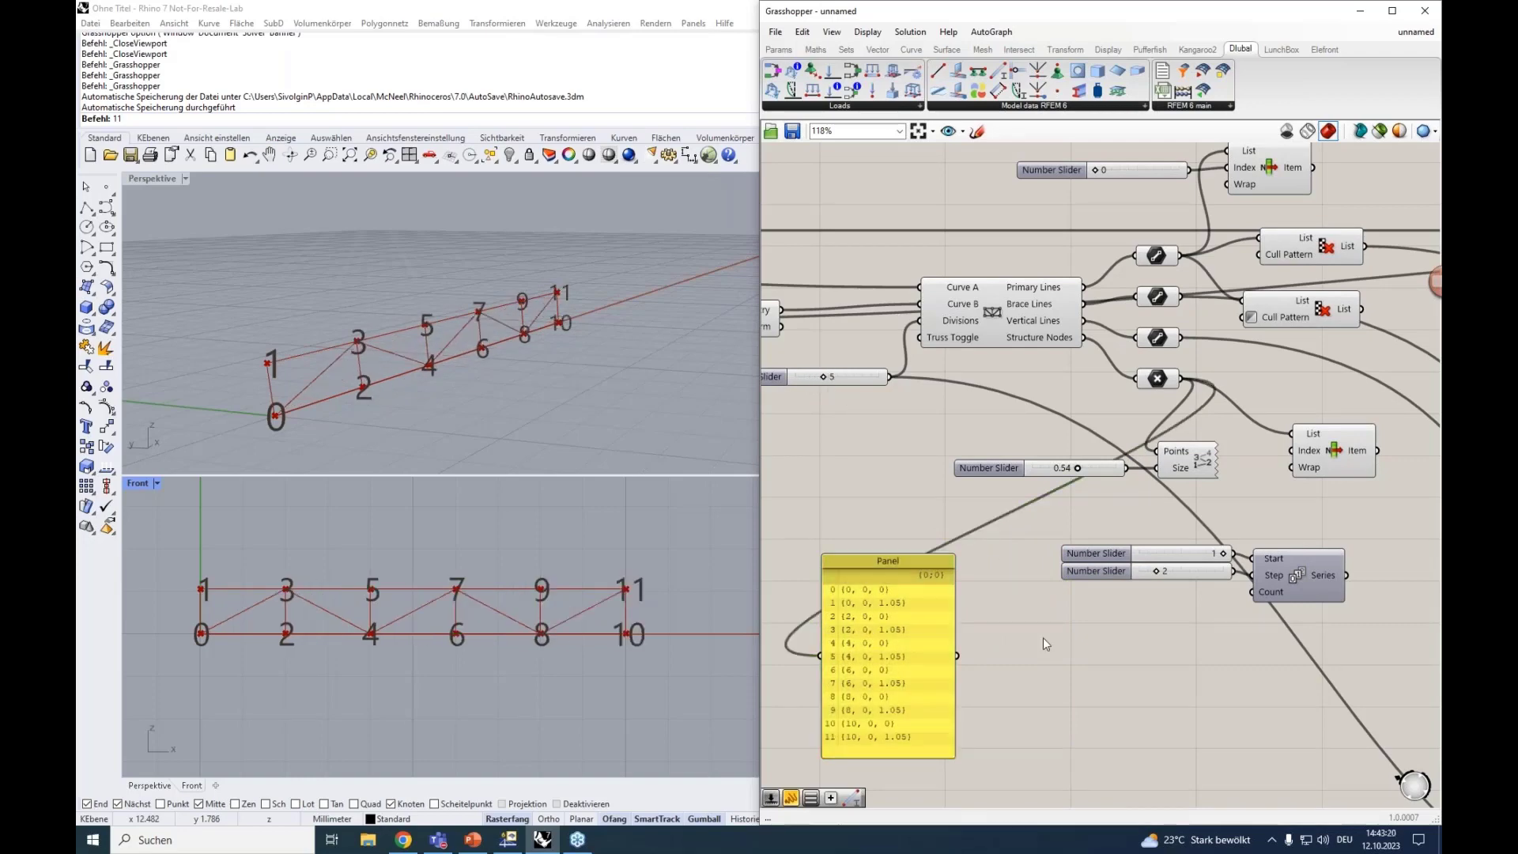
Step: Add an Addition component that adds 1 to the Divisions slider's value and connect its Result to the Series component's Count input
double_click(1042, 637)
text(+1)
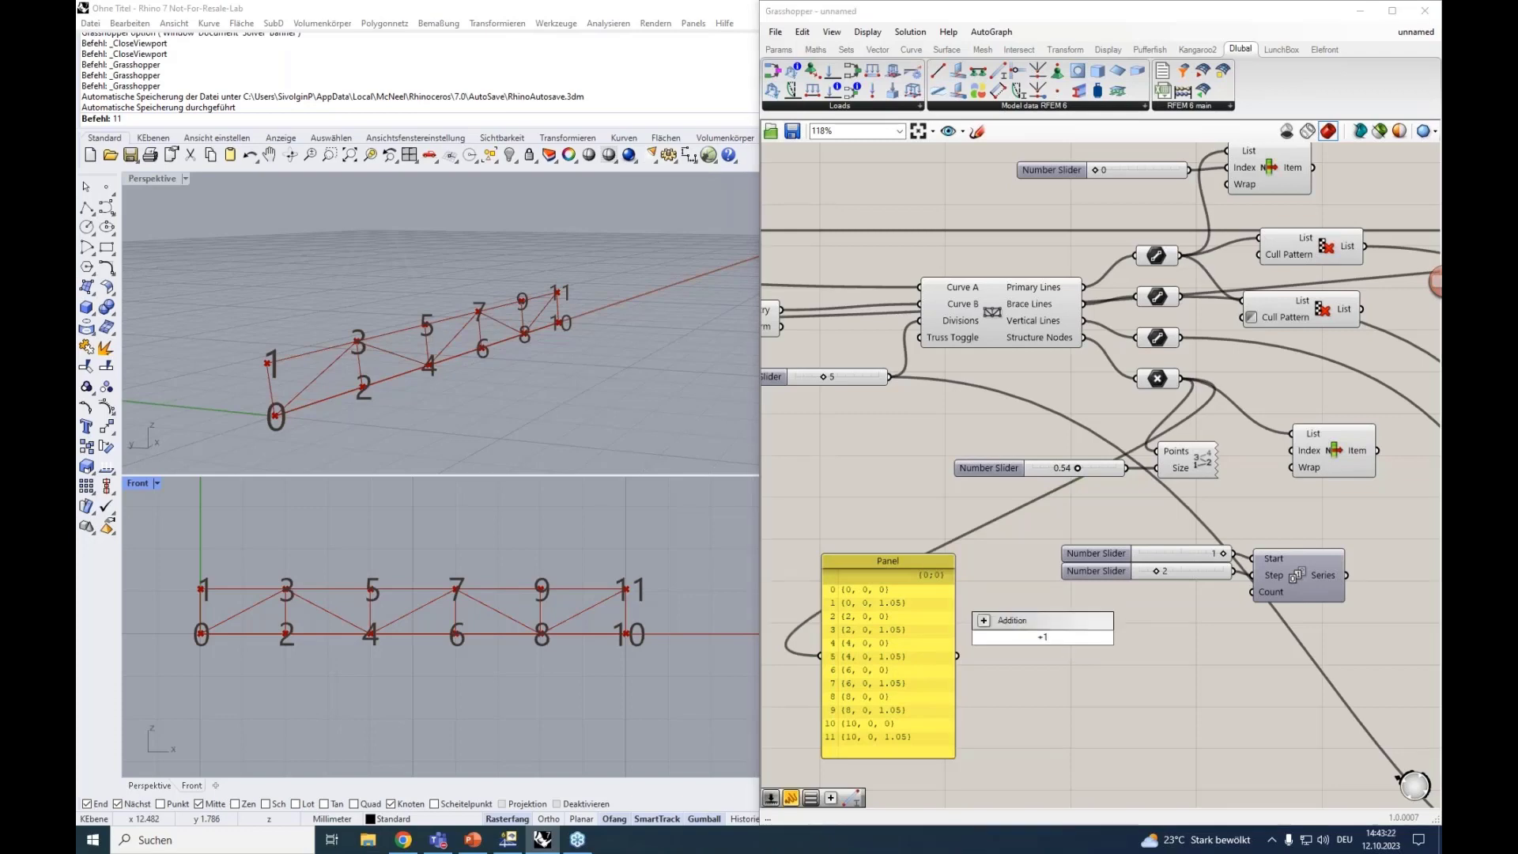
key(Return)
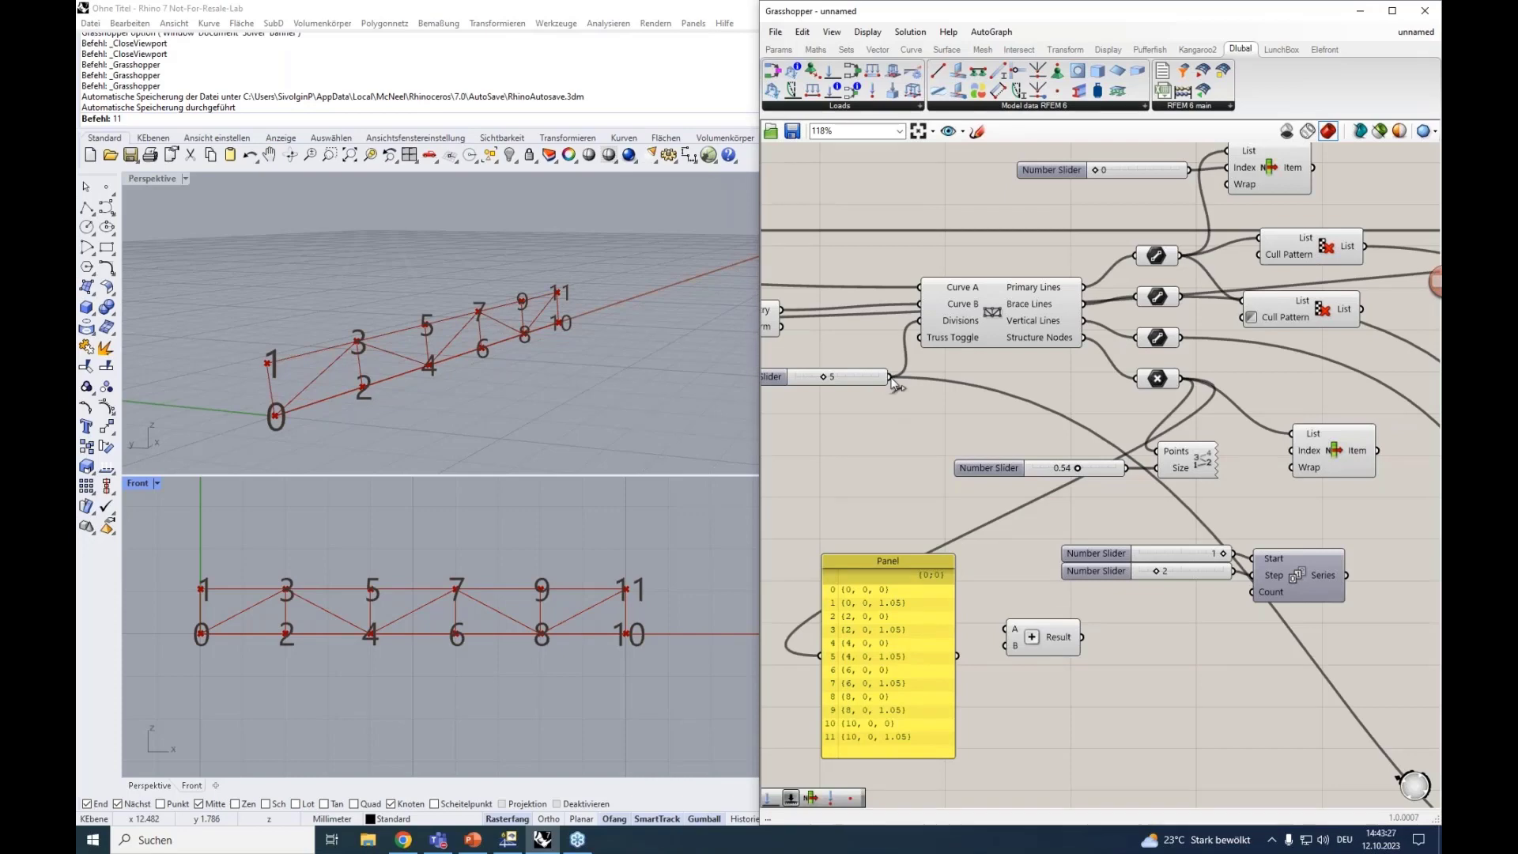
drag(890, 378, 1250, 592)
mouse_move(1315, 583)
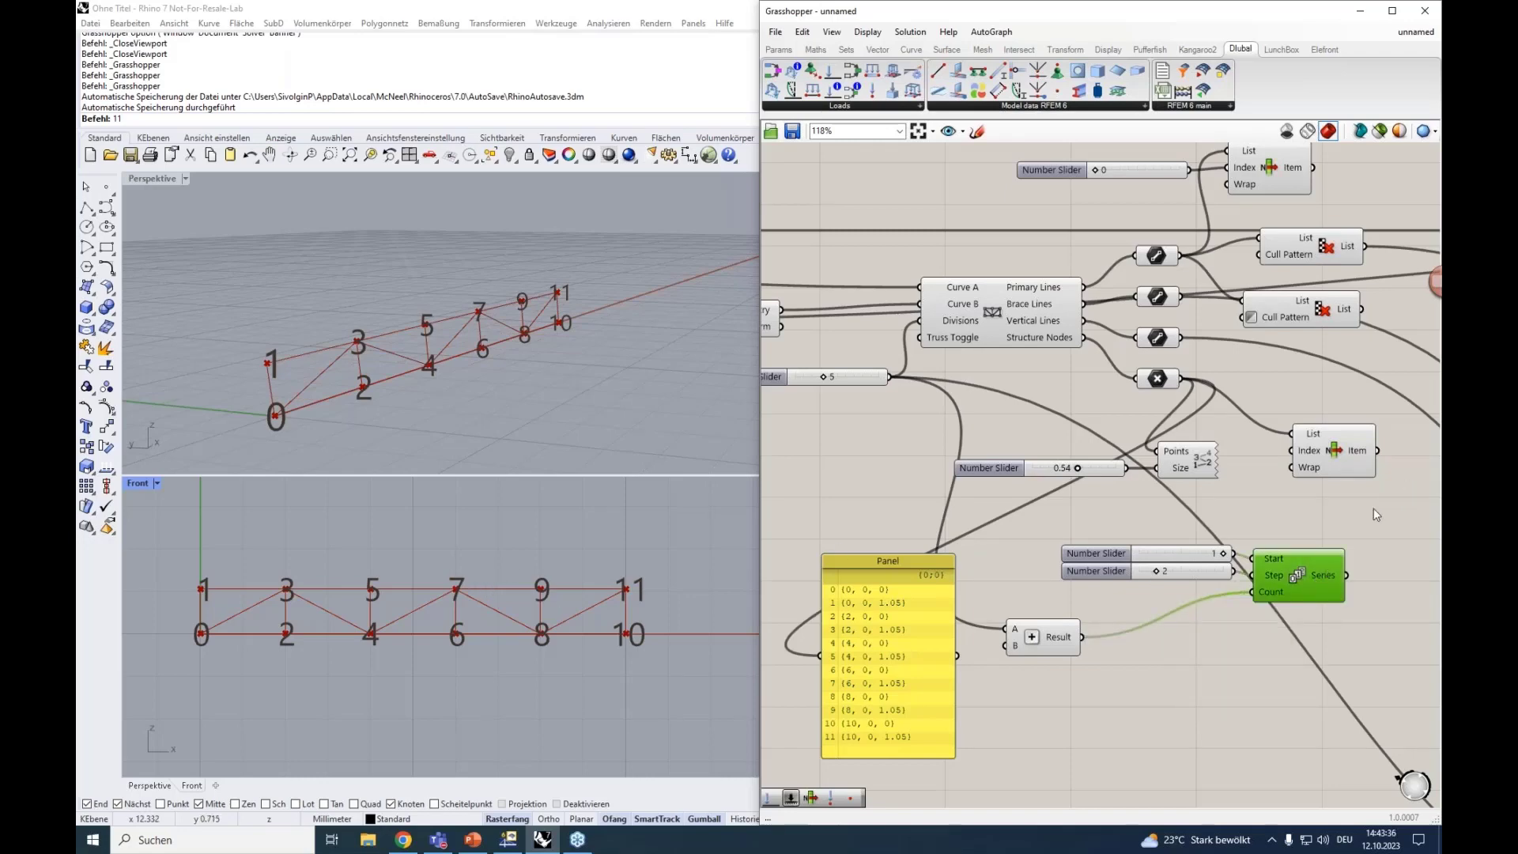
Step: Make room on the canvas, move the structure nodes' List Item beside the Series component and connect the Series output to its Index input
right_drag(1375, 514, 1103, 506)
click(1164, 522)
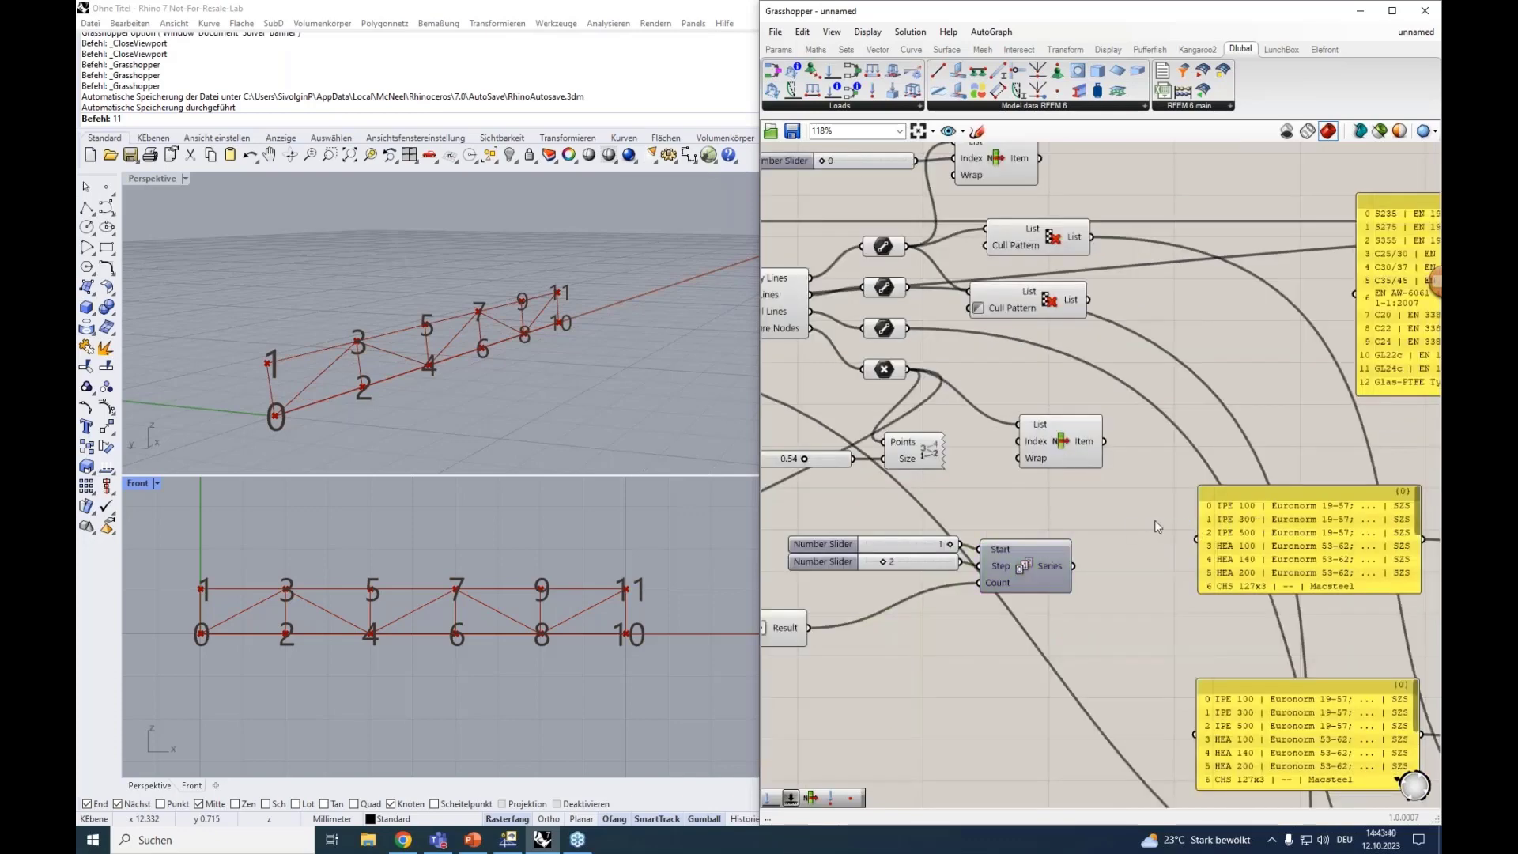
alt+drag(1156, 520, 1400, 519)
drag(1042, 450, 1143, 525)
drag(1073, 566, 1032, 559)
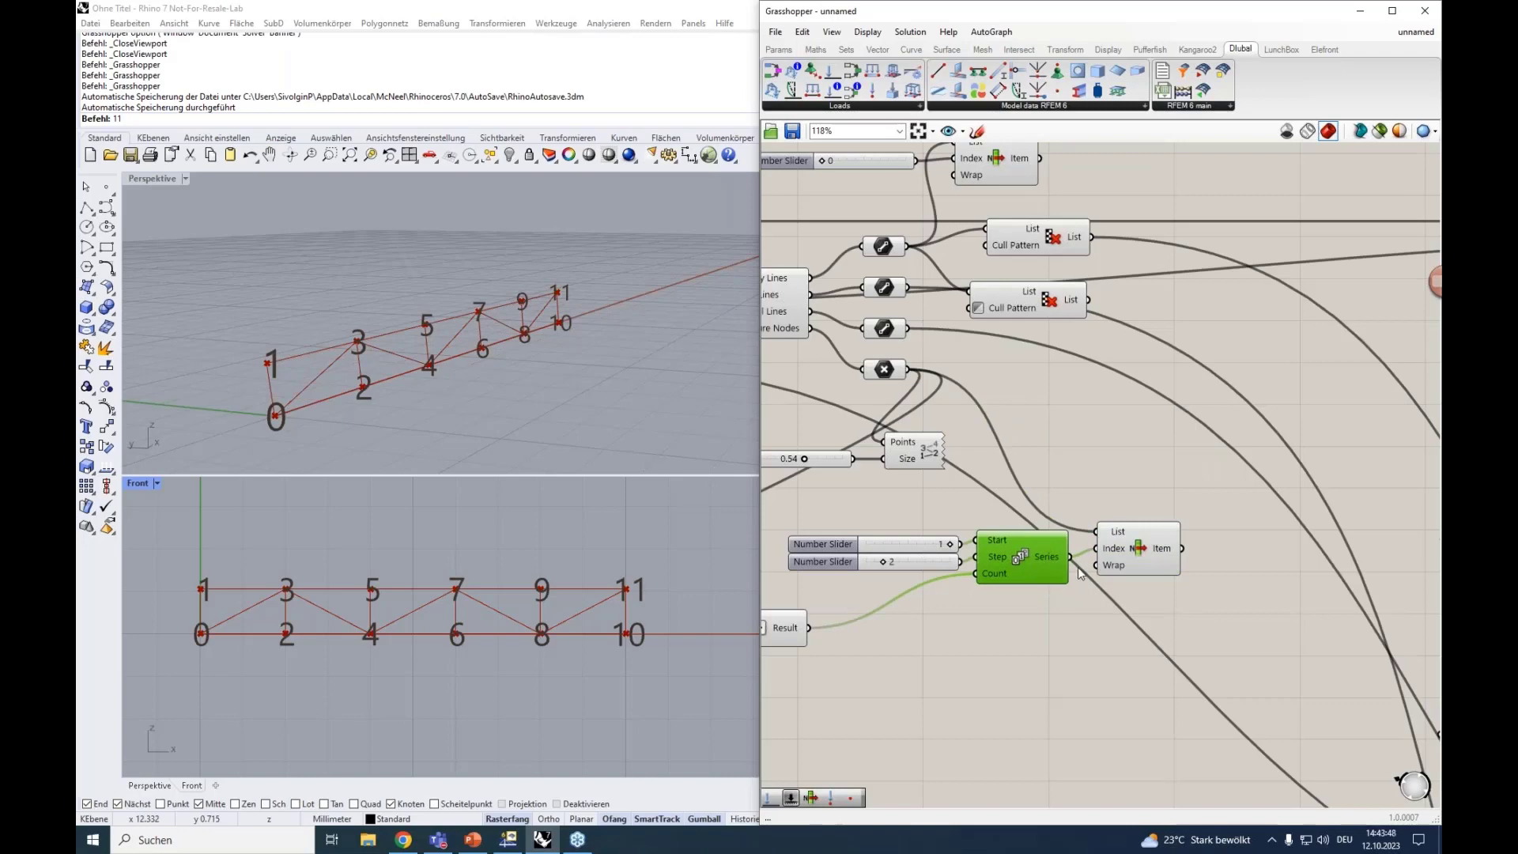
click(1156, 558)
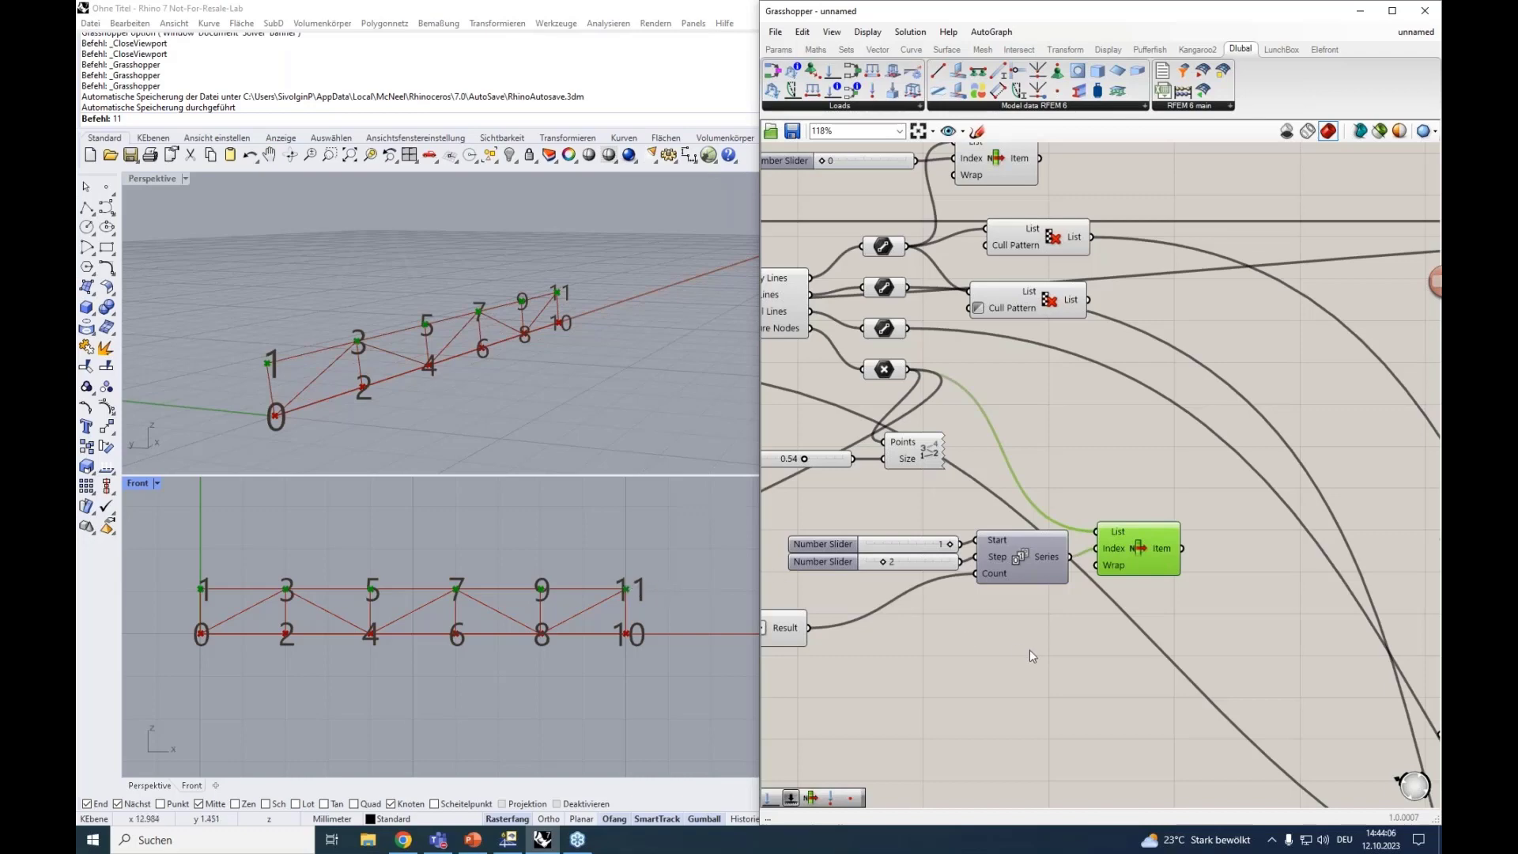
Step: Add a Dlubal Node component, connecting the List Item output to its GH Node input and the Series output to its Node No. input
right_drag(1030, 649, 860, 653)
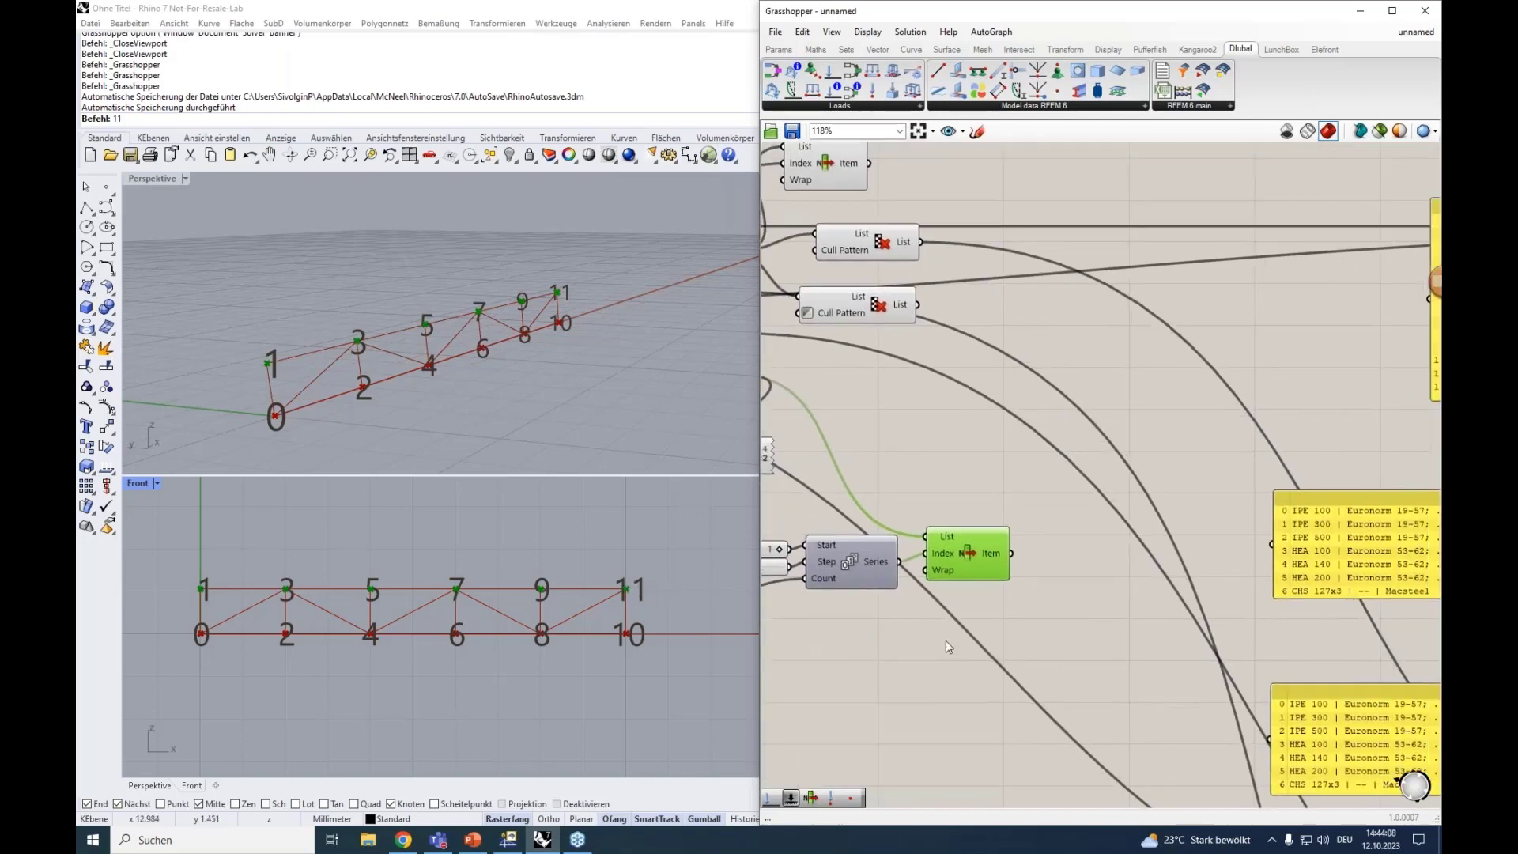
drag(1052, 98, 1104, 558)
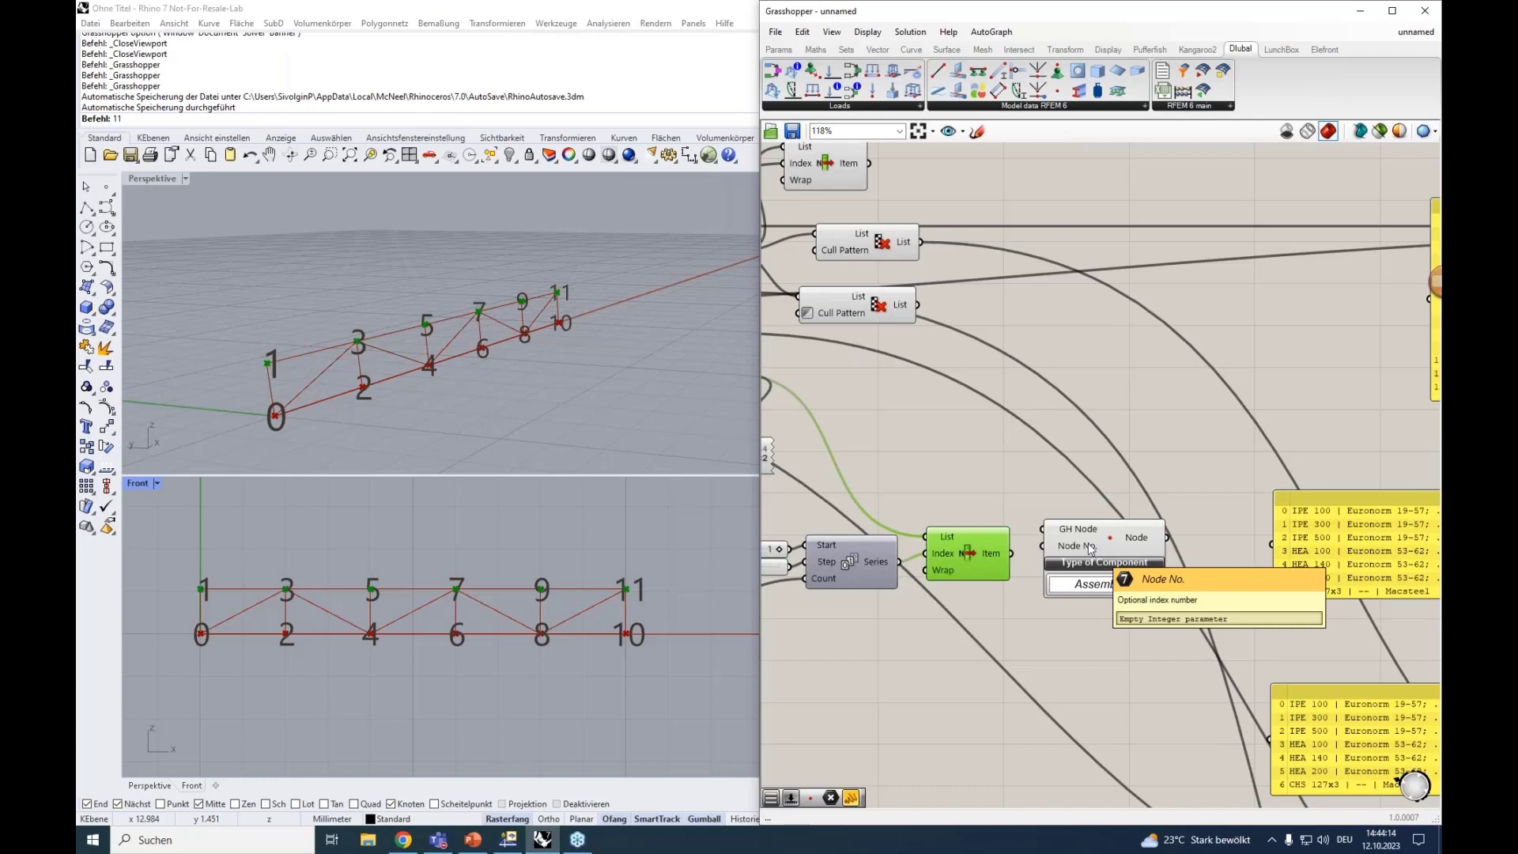
drag(1078, 540, 1093, 569)
right_drag(1068, 500, 1056, 467)
click(978, 525)
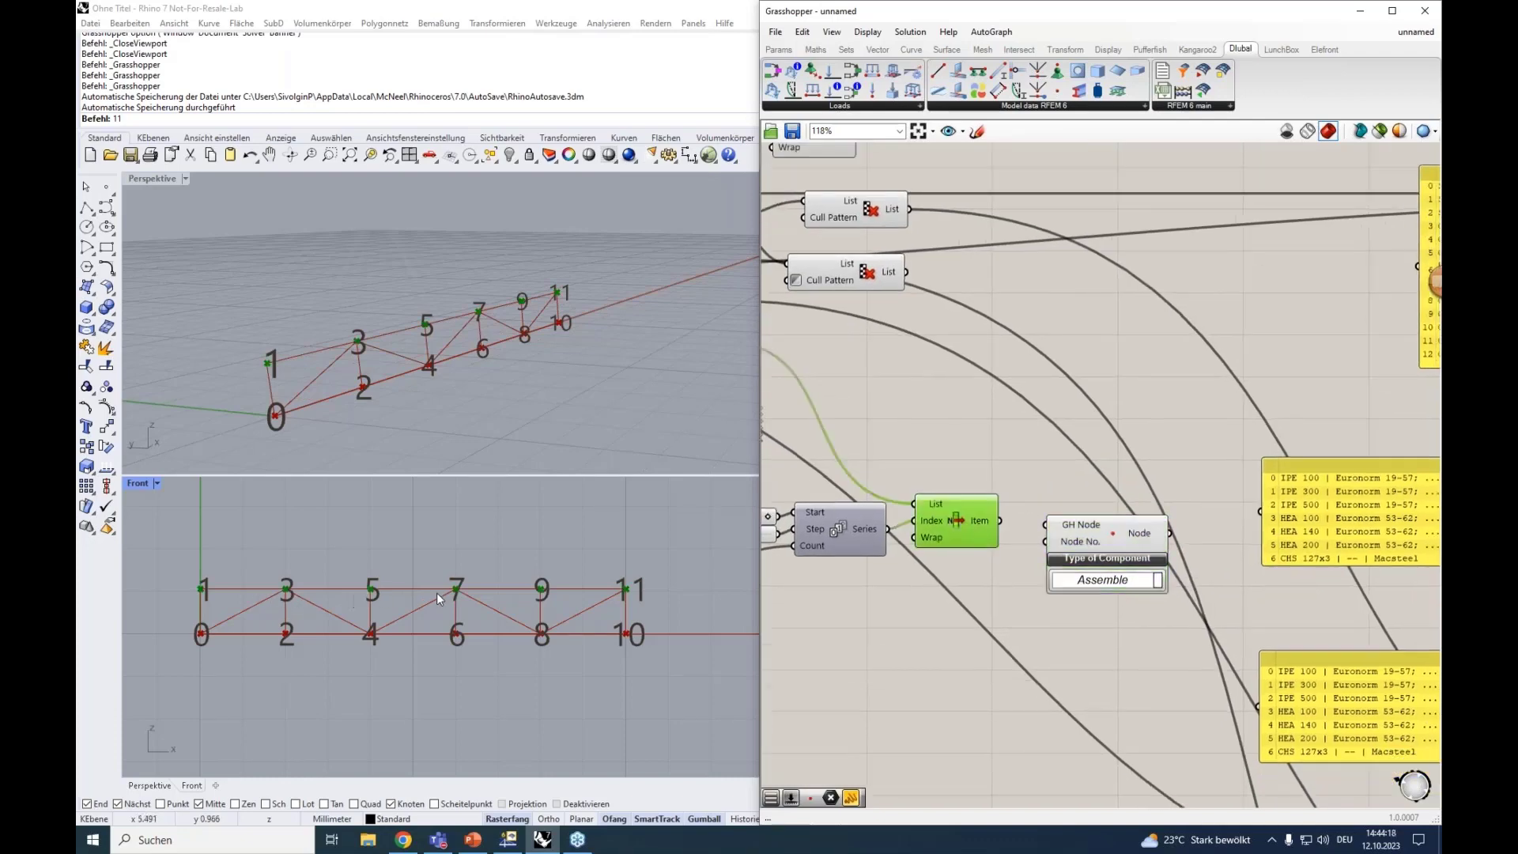
drag(1000, 521, 1046, 525)
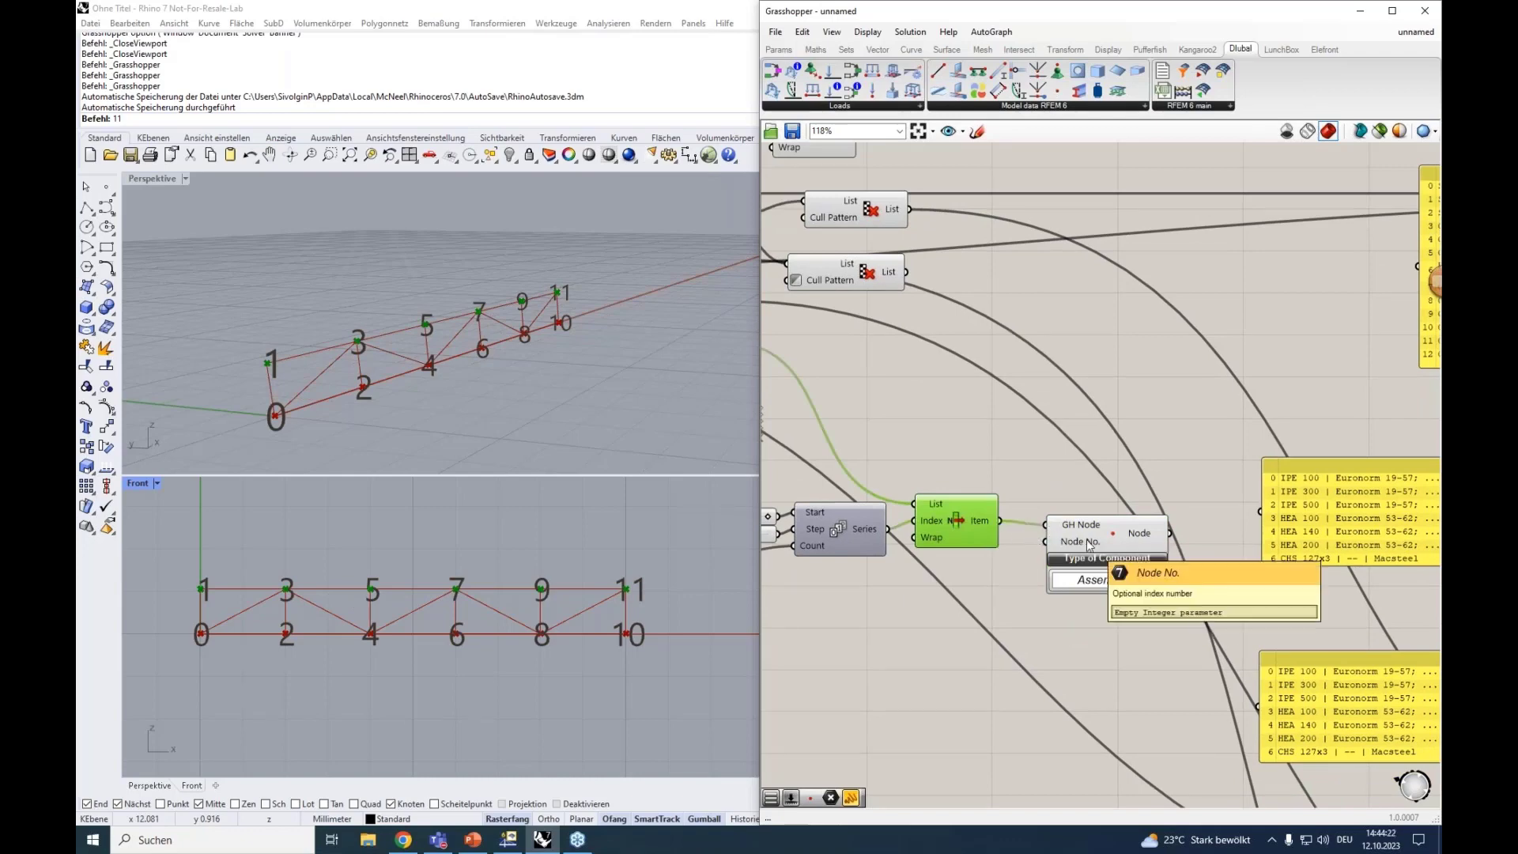
click(879, 534)
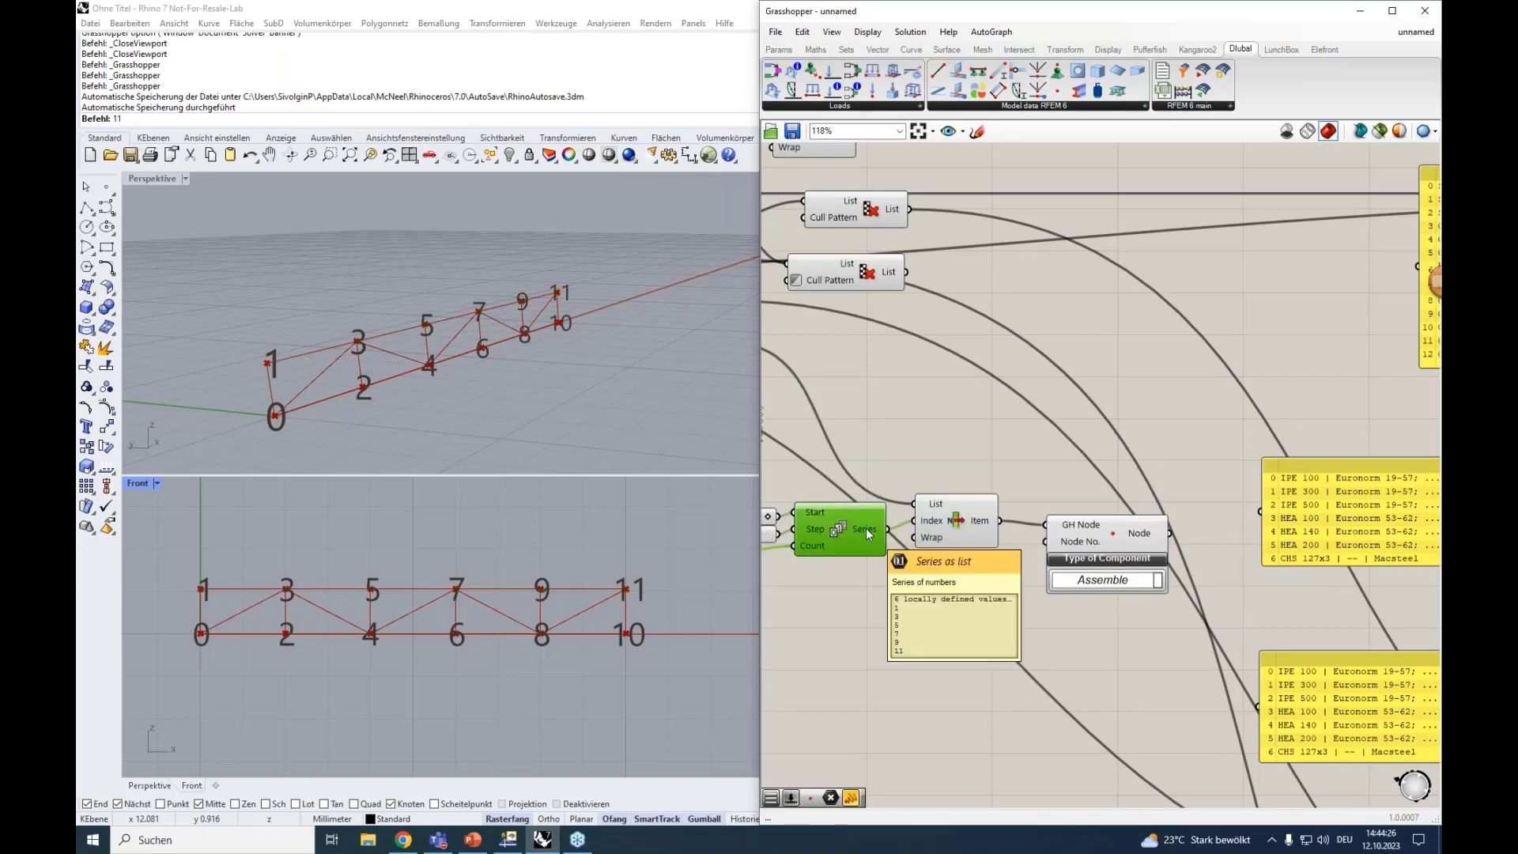
drag(887, 530, 1045, 542)
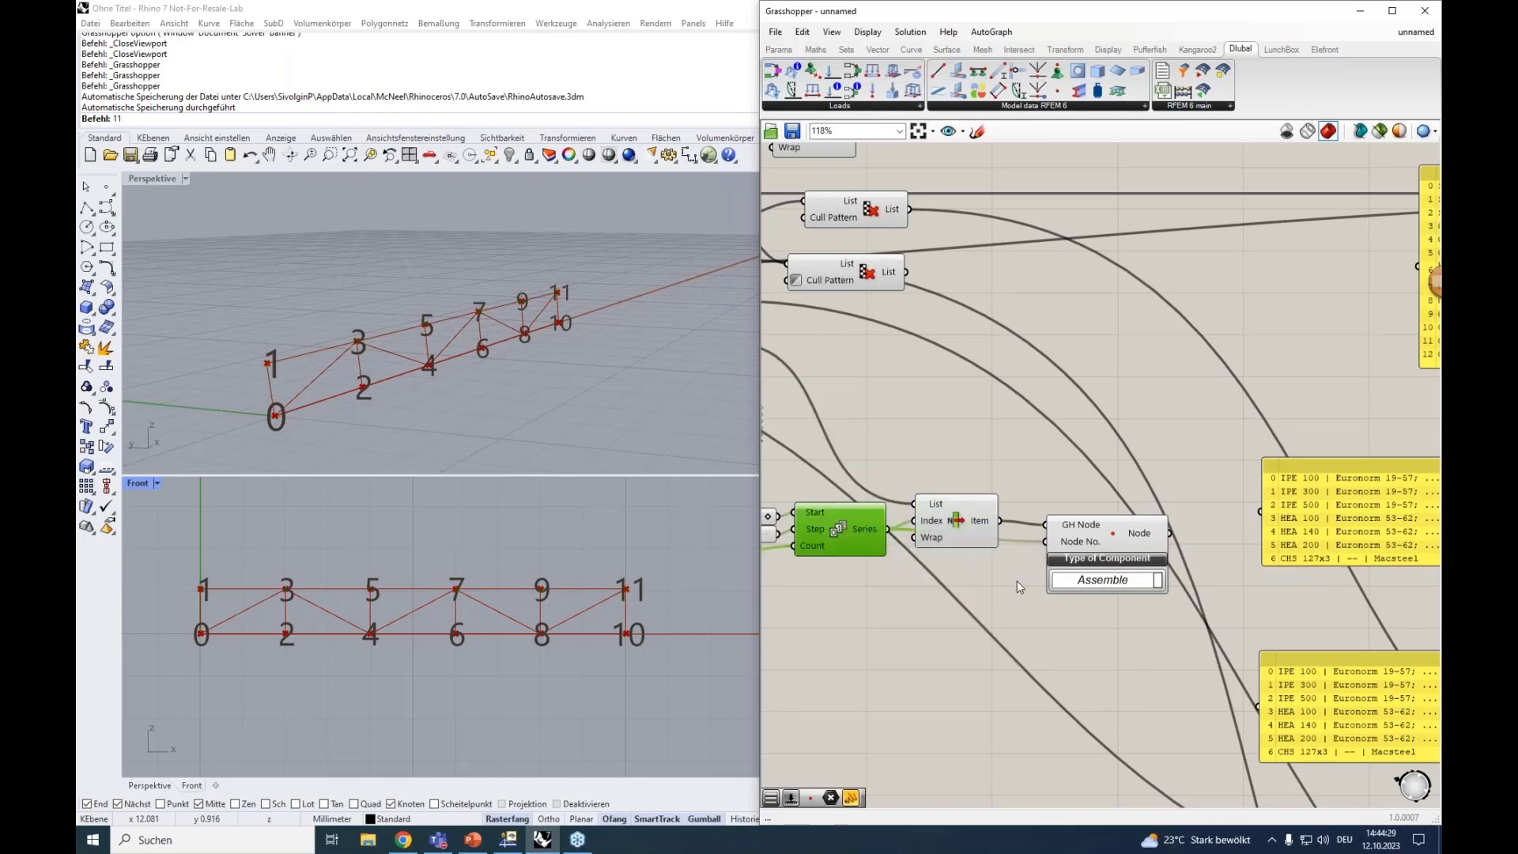
Step: Connect the new Node component's output to the Nodal Load component's Nodes No. input and expand the Nodal Load's additional inputs
click(1109, 547)
right_drag(1072, 625, 908, 619)
scroll(1015, 537, down, 8)
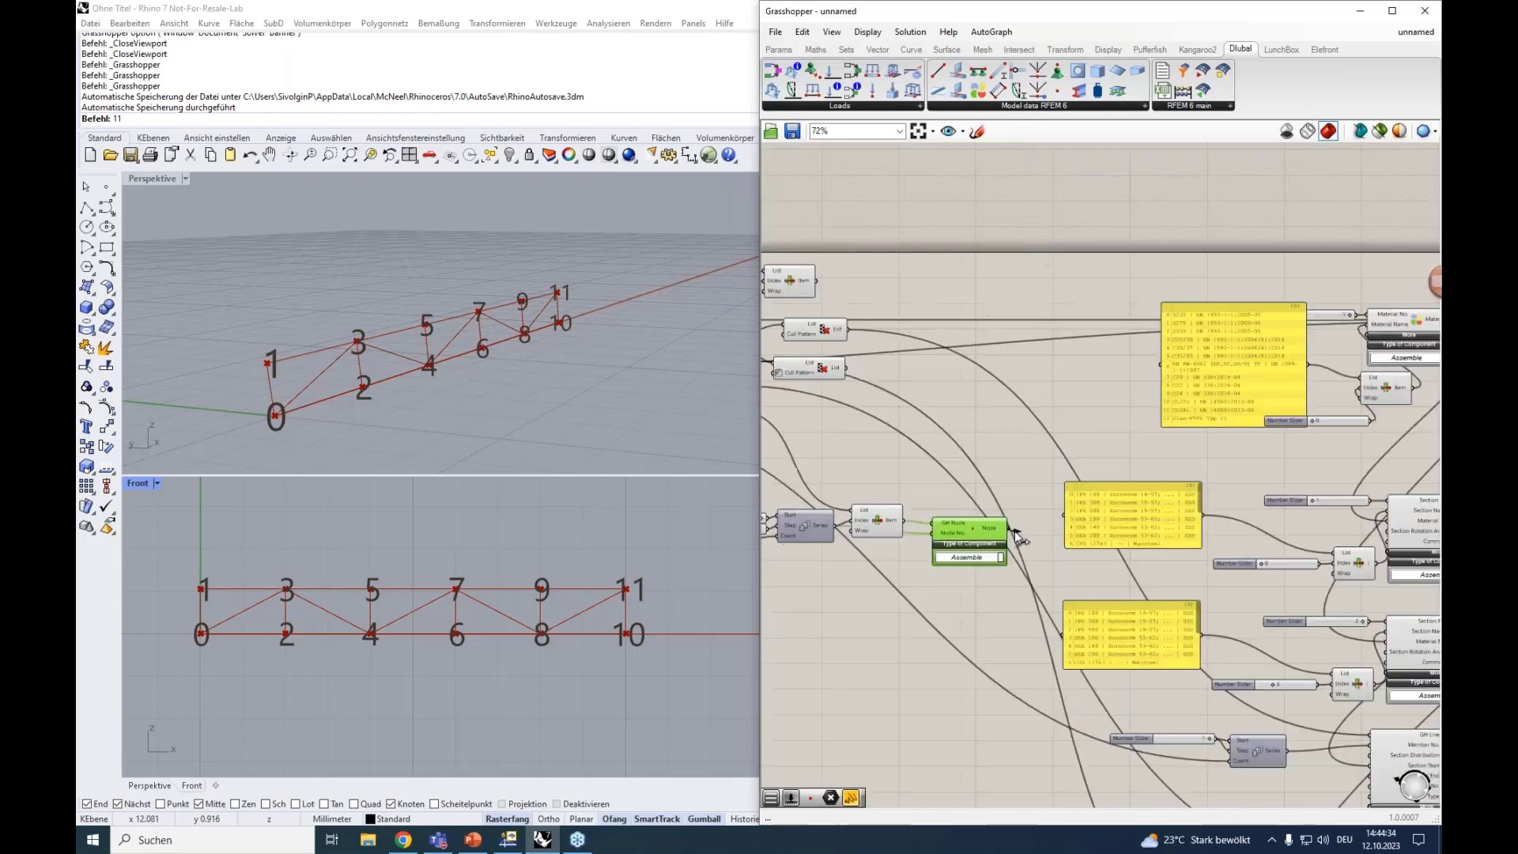
scroll(1290, 435, up, 8)
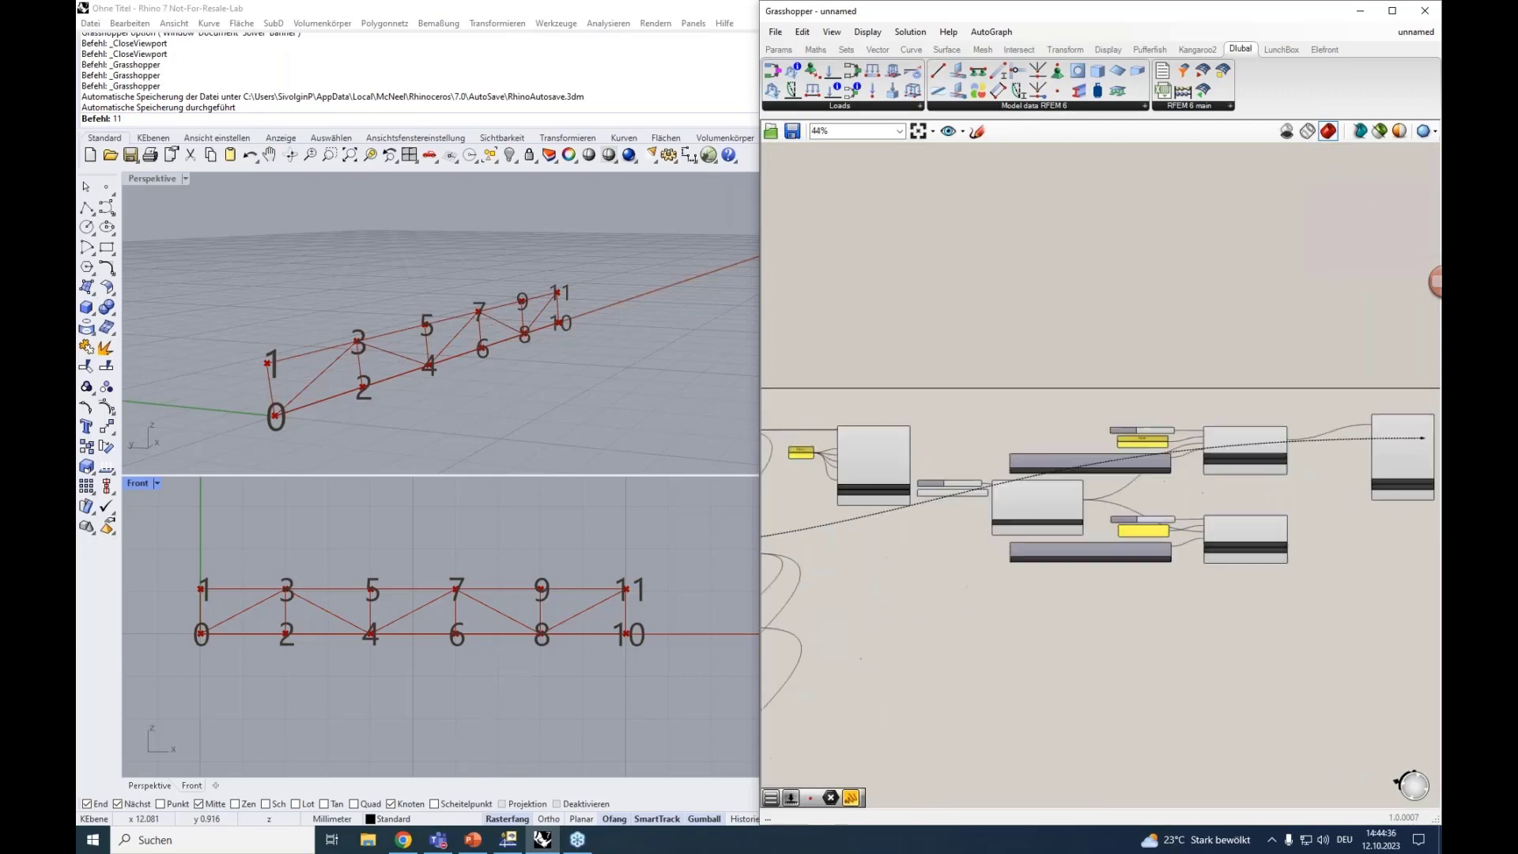
scroll(1290, 435, up, 4)
drag(1290, 435, 1093, 431)
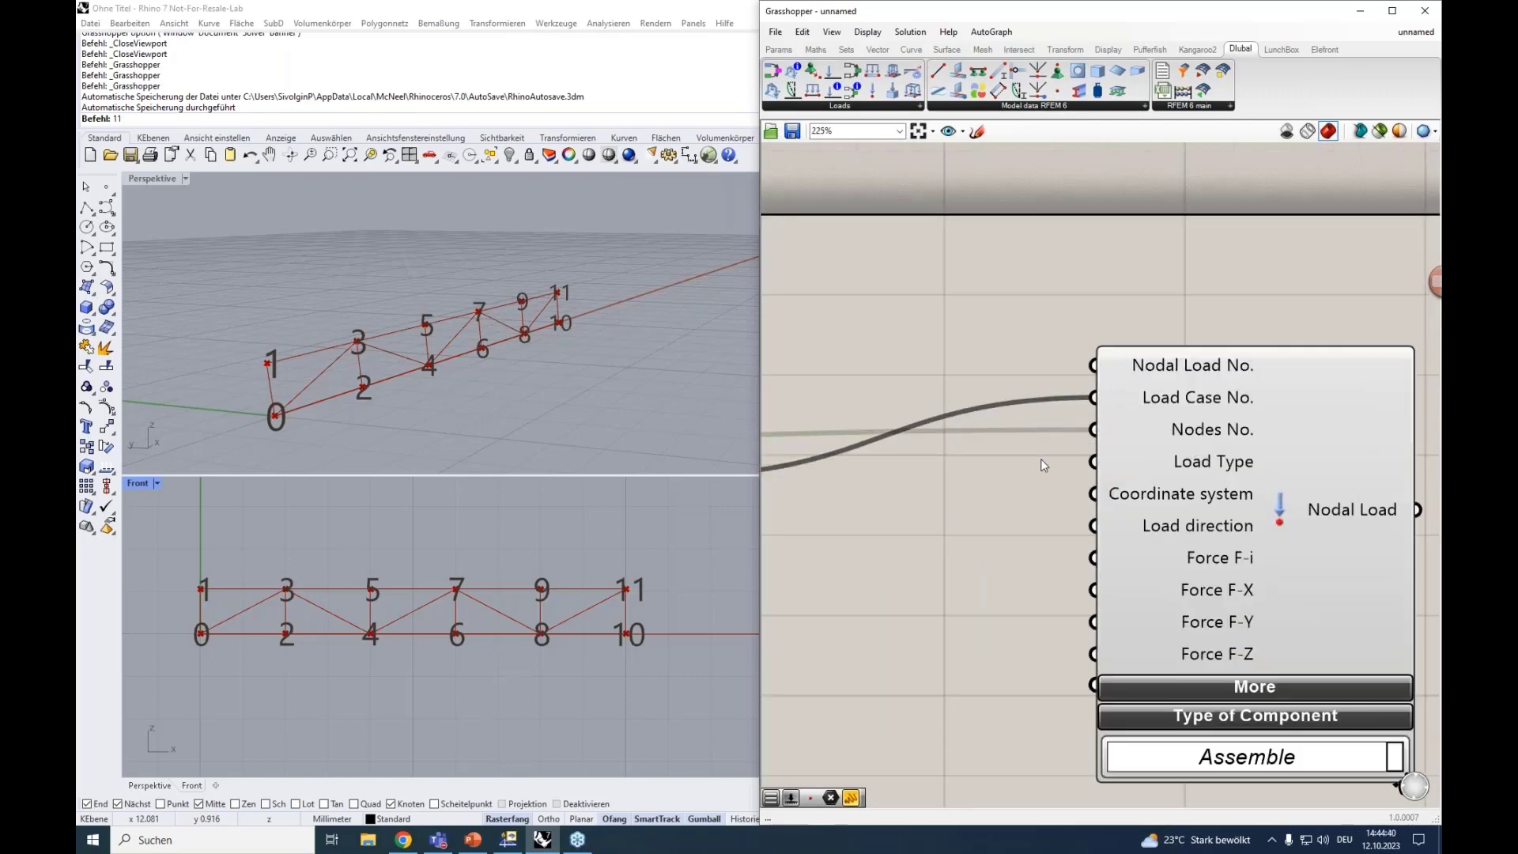
scroll(1014, 491, down, 2)
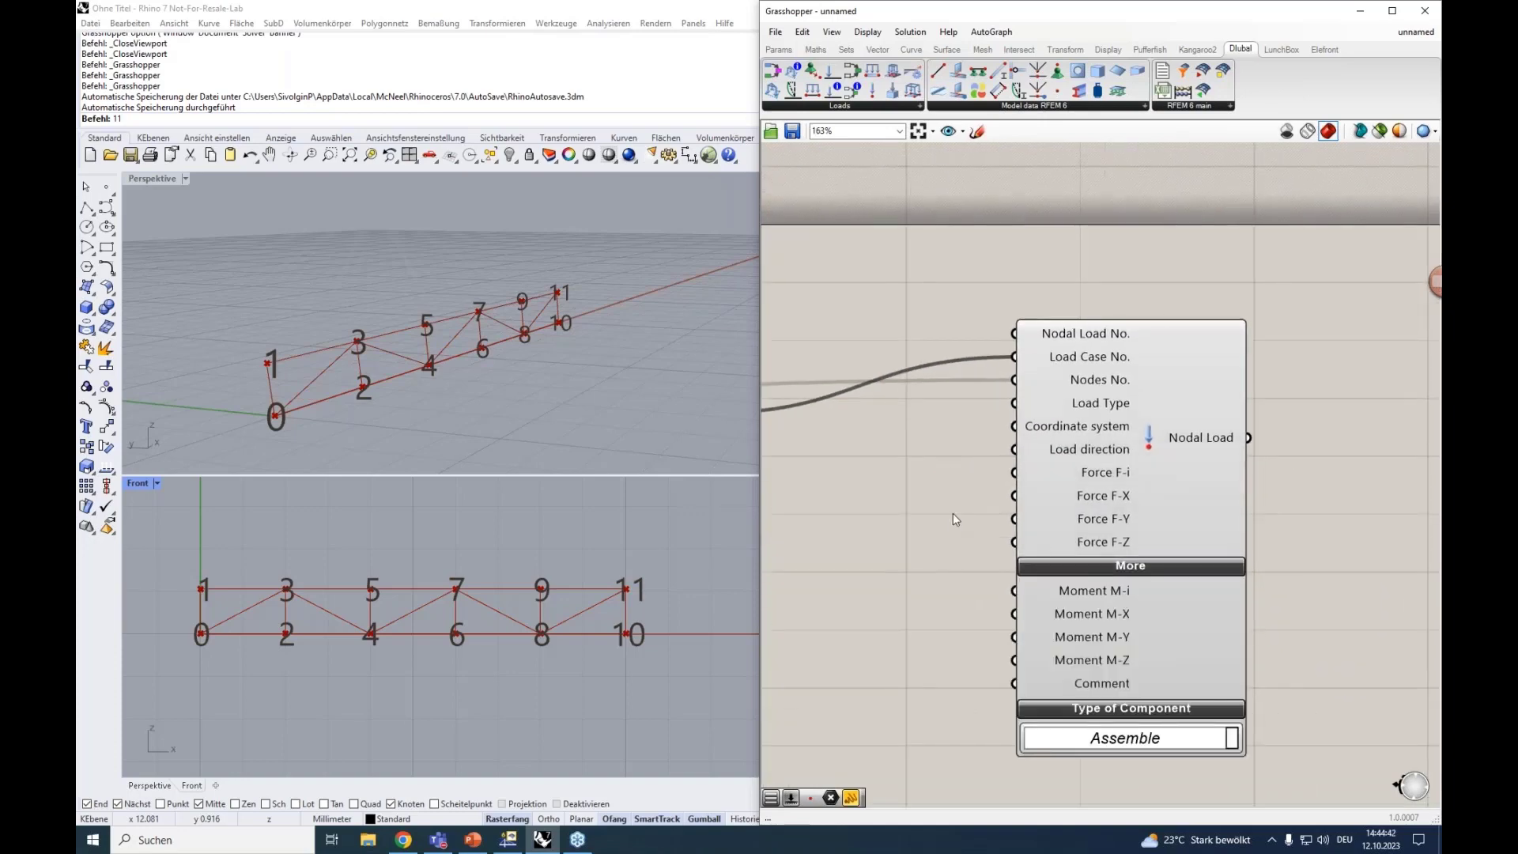
drag(1091, 447, 1120, 452)
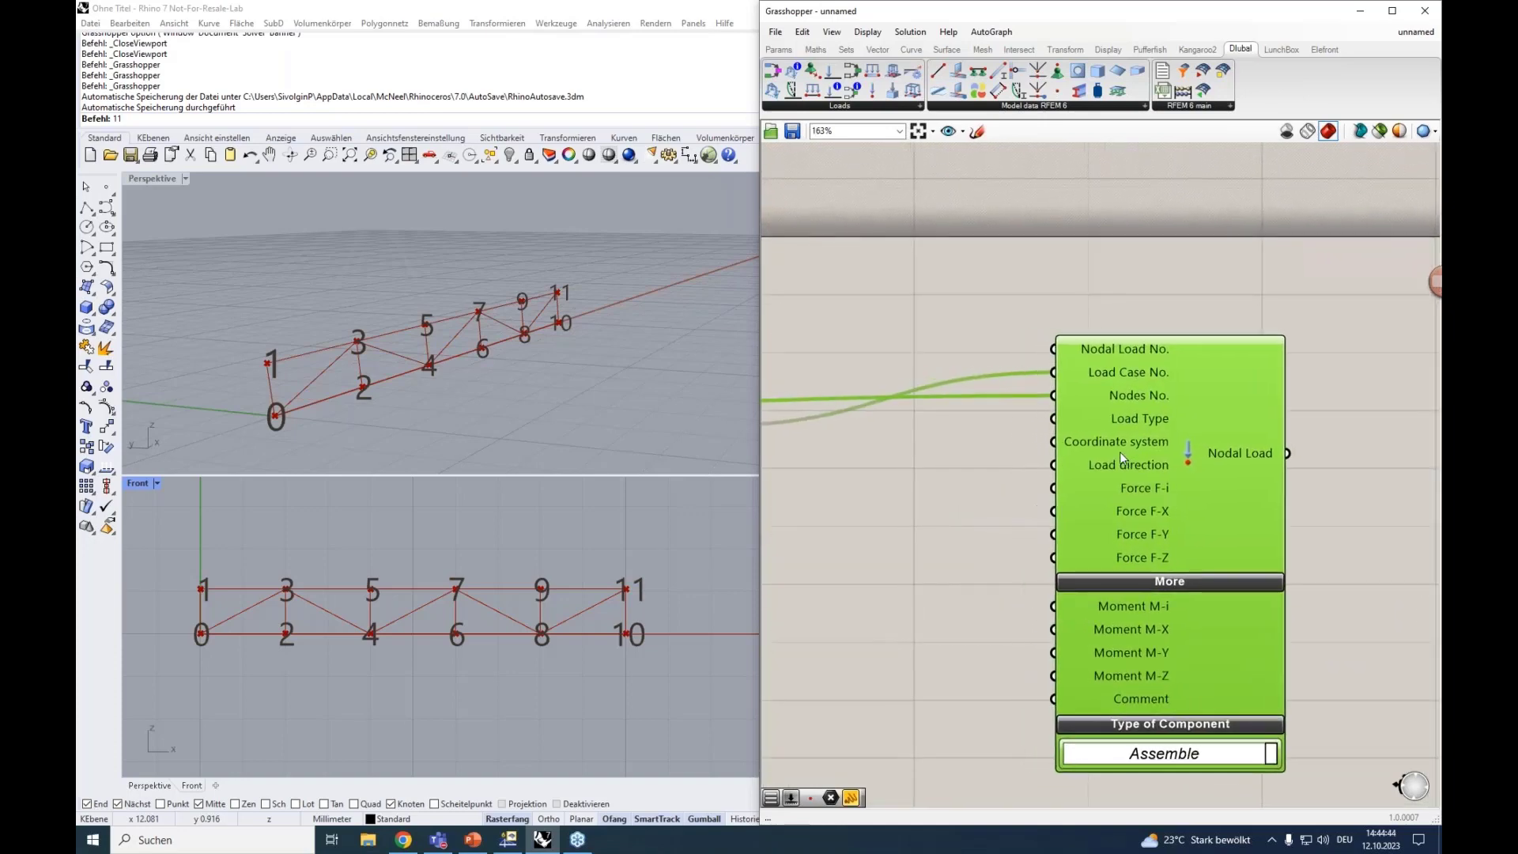
Step: Switch to RFEM and examine the load type options in the New Nodal Load dialog
key(alt+Tab)
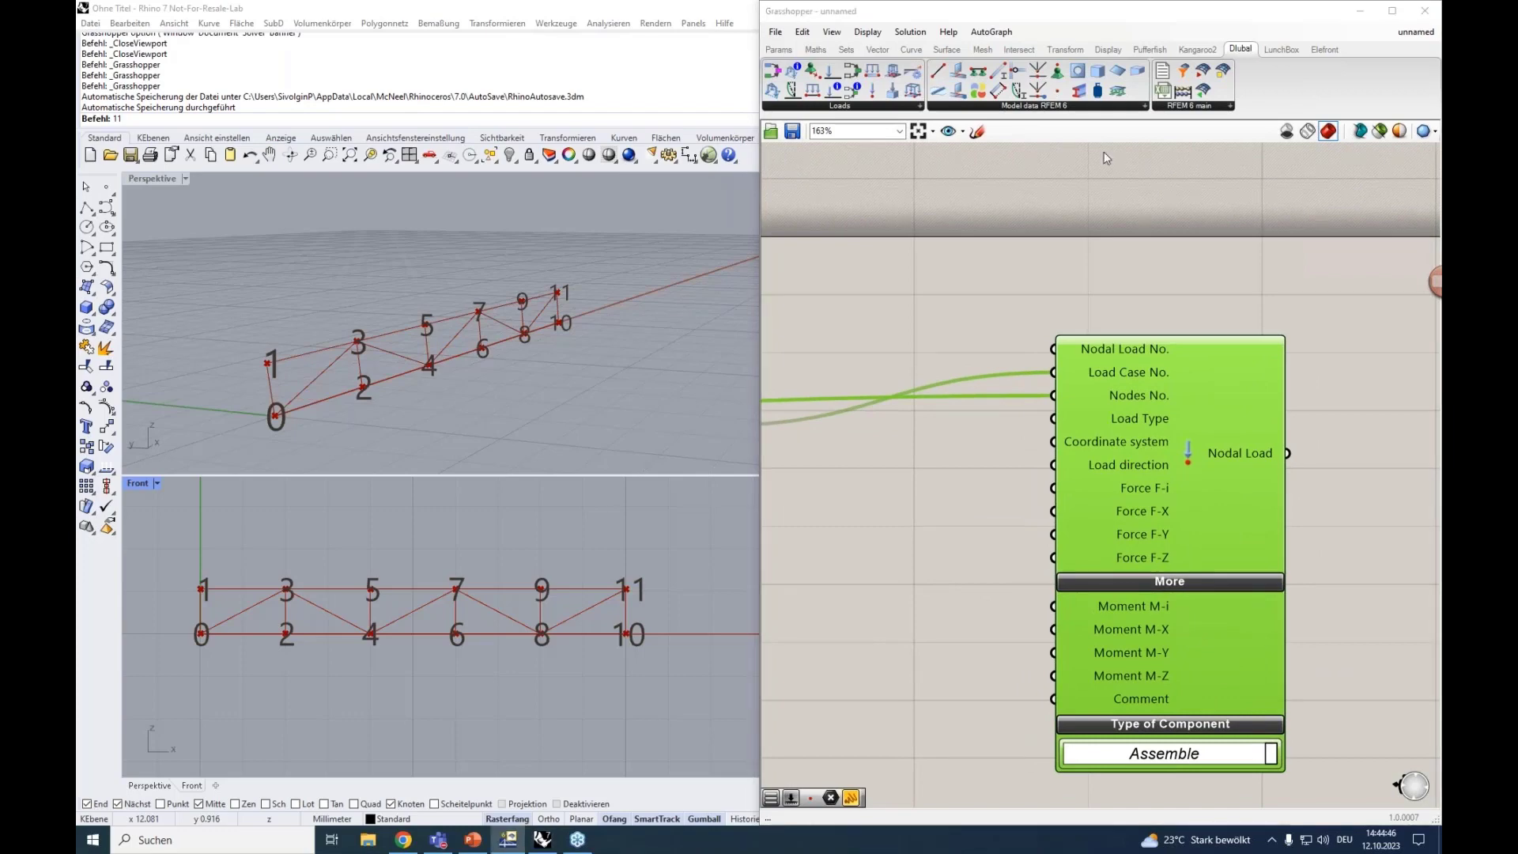
drag(330, 206, 353, 191)
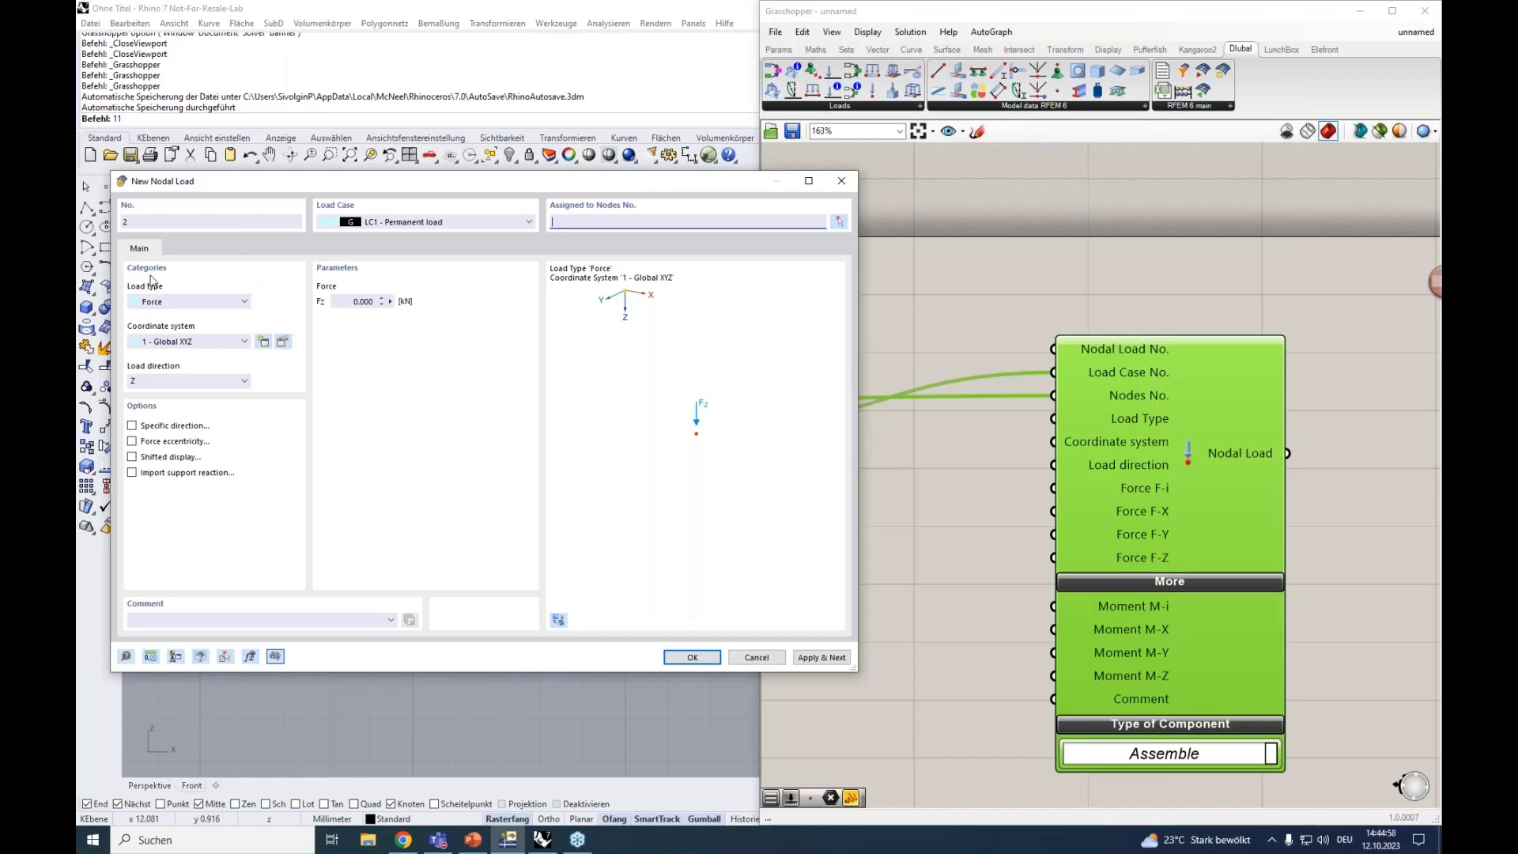
click(166, 304)
click(166, 303)
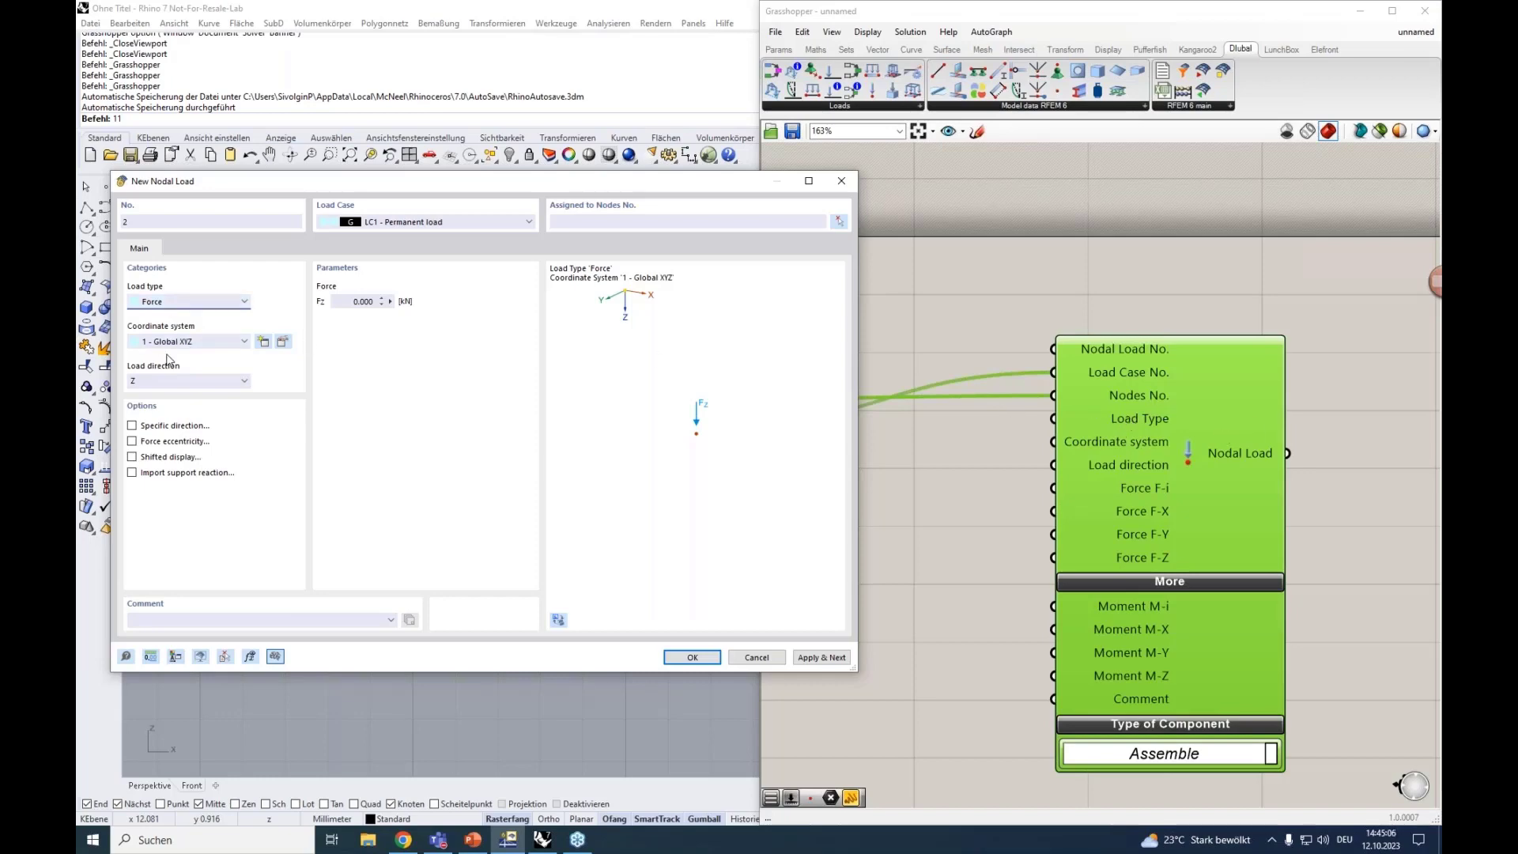
mouse_move(1159, 466)
Step: Return to RFEM's New Nodal Load dialog and inspect the parameters of the Moment and Components load types
drag(1139, 402, 1122, 404)
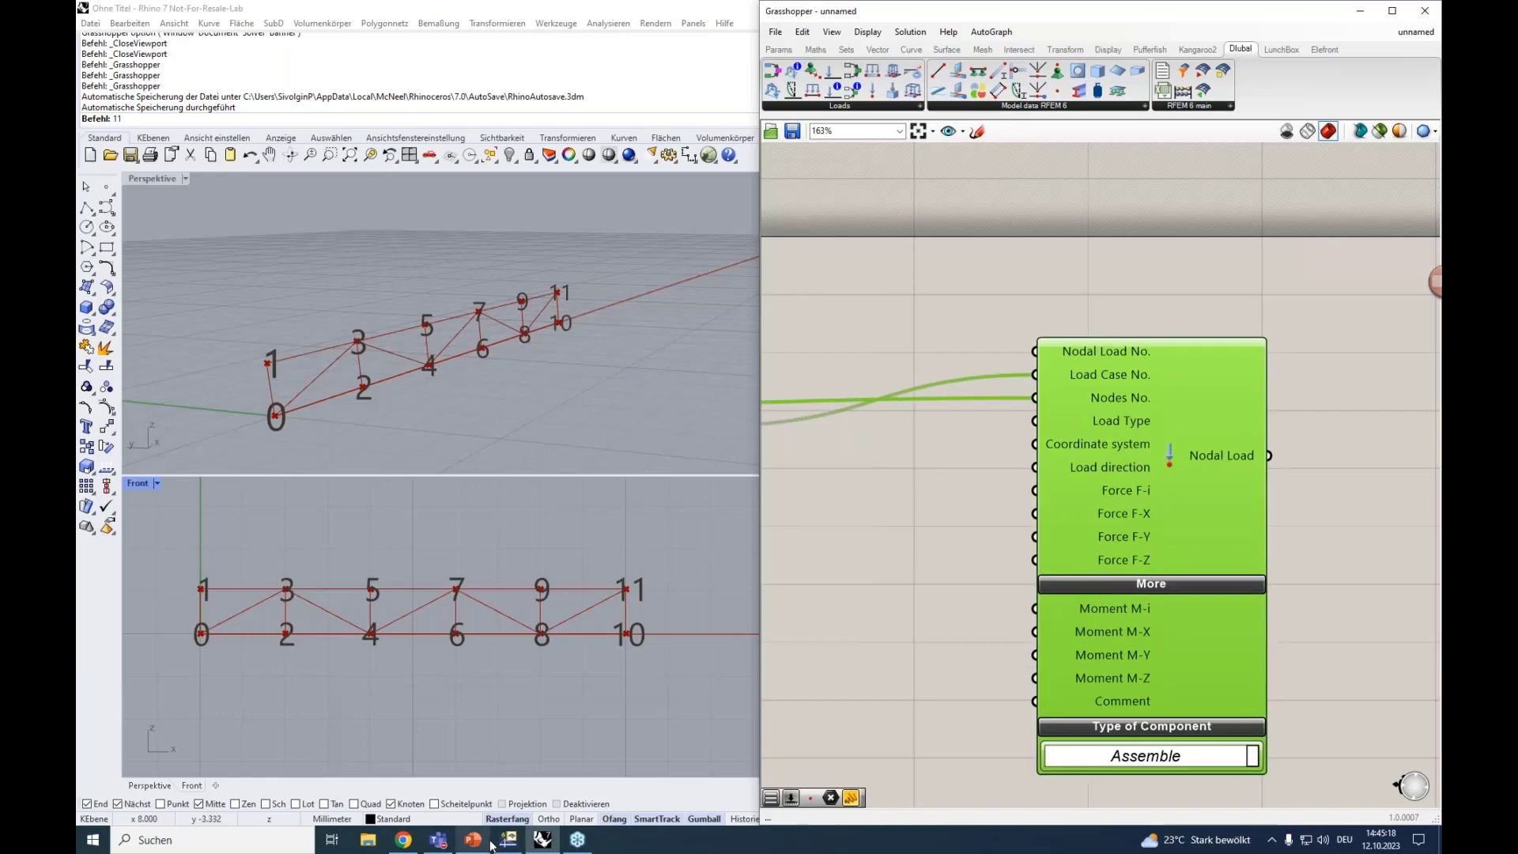
click(508, 839)
click(194, 305)
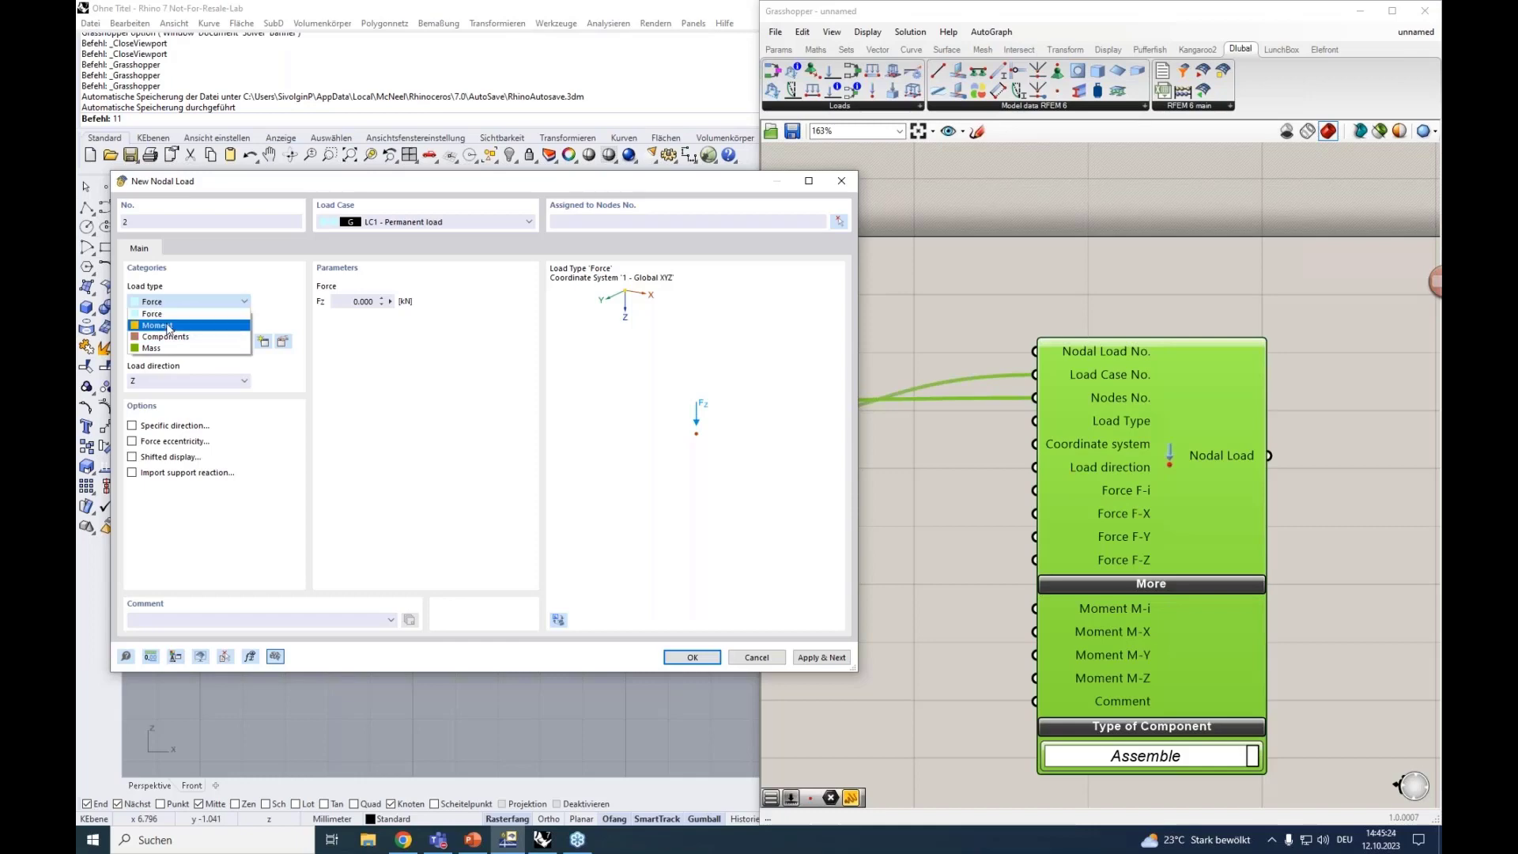
click(168, 325)
click(195, 304)
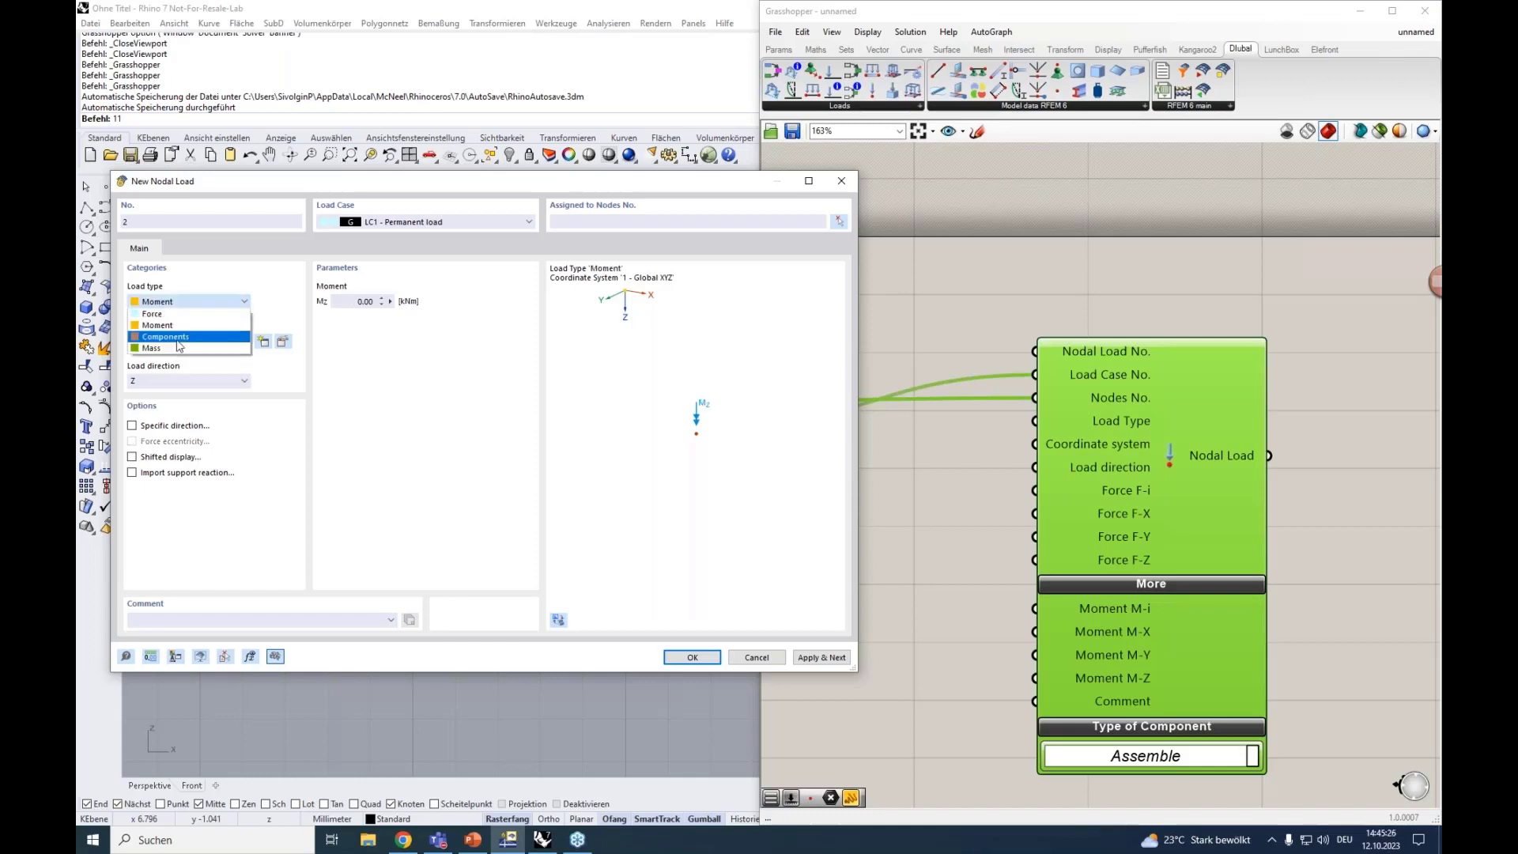
click(194, 337)
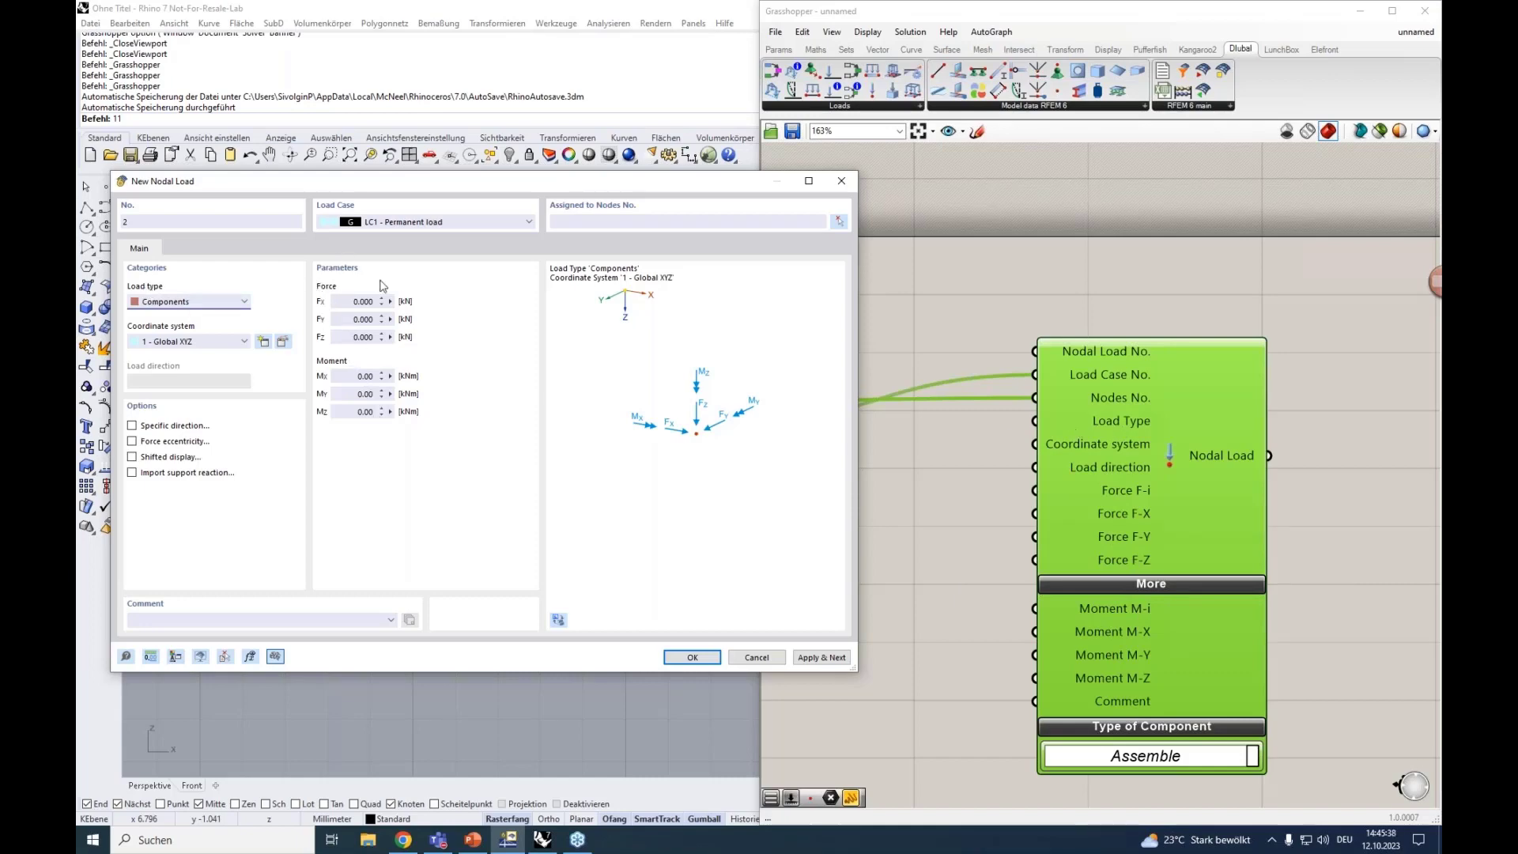
Step: Examine the parameters of the Force load type in RFEM's New Nodal Load dialog and return to the Grasshopper canvas
click(194, 303)
click(175, 315)
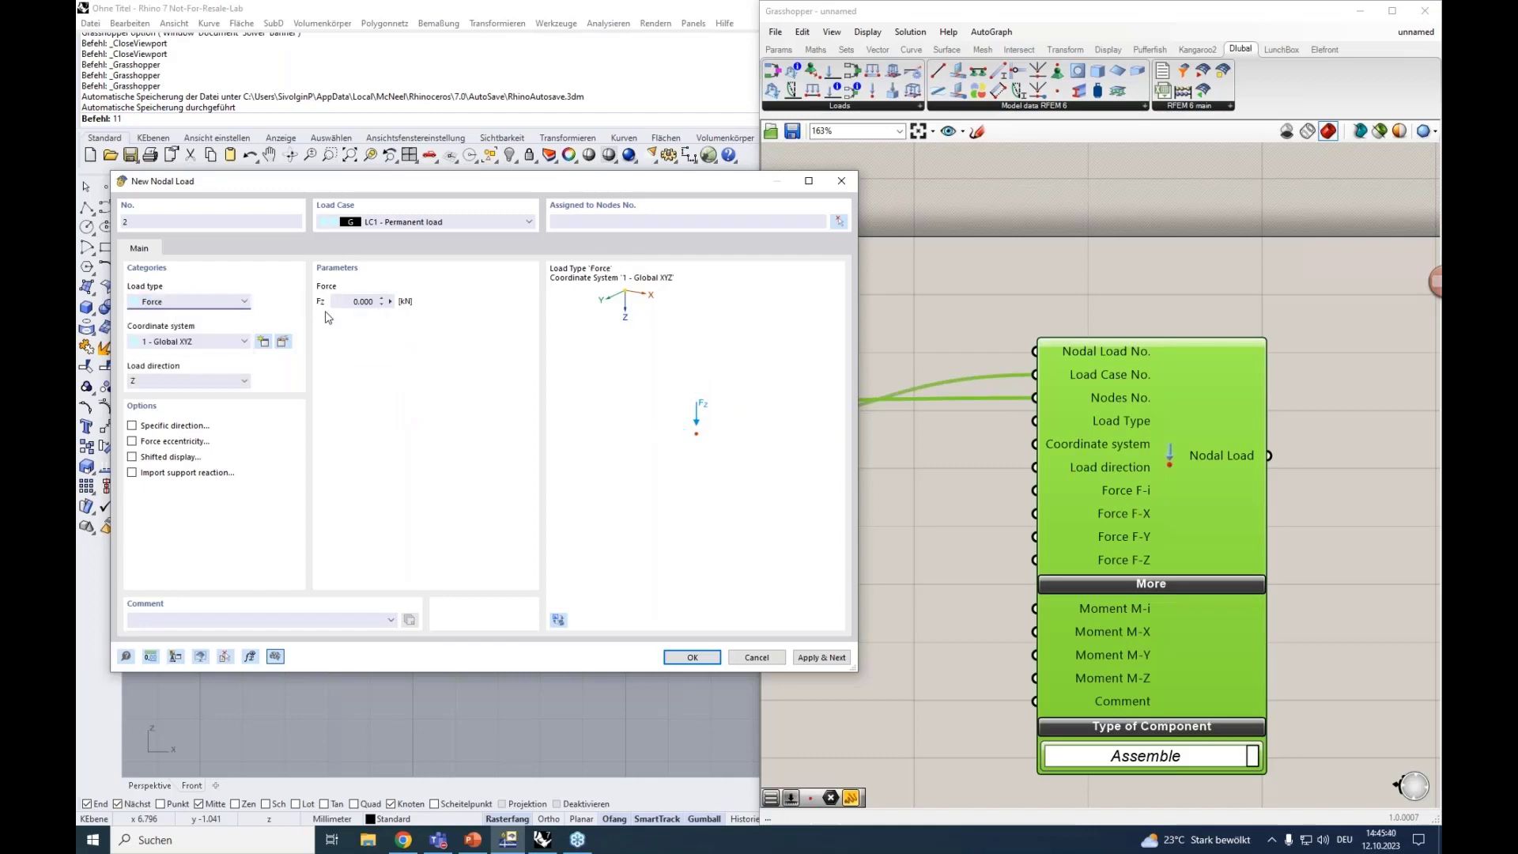
click(378, 301)
click(942, 463)
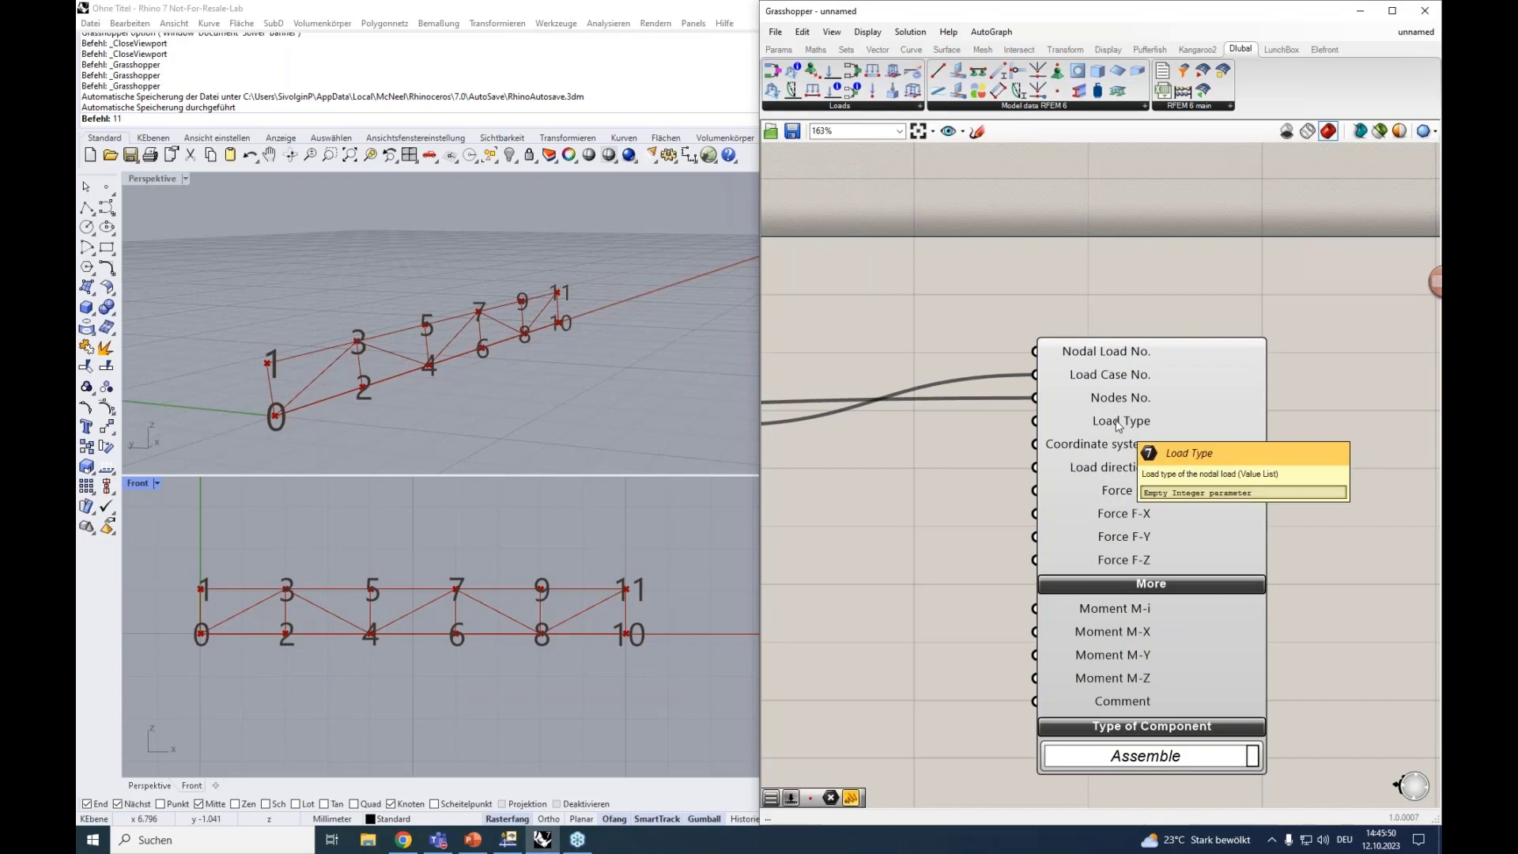
Step: Add a Value List for the Nodal Load's Load Type input, set it to LOAD_TYPE_FORCE and place it beside the component
double_click(939, 430)
text(va)
click(950, 411)
drag(928, 436, 1035, 421)
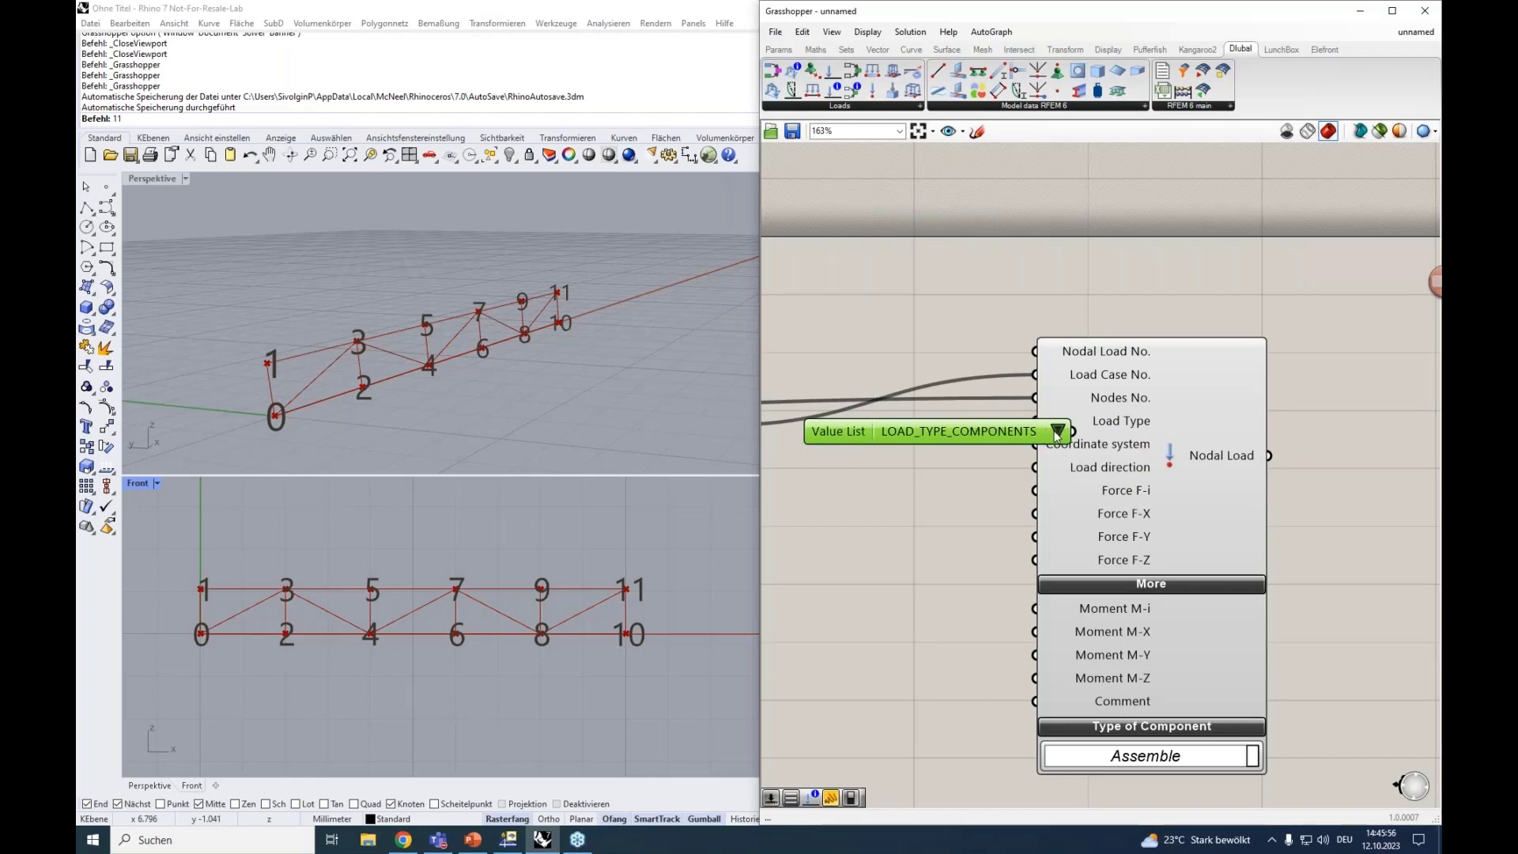
click(1056, 432)
click(1116, 451)
drag(997, 440, 930, 429)
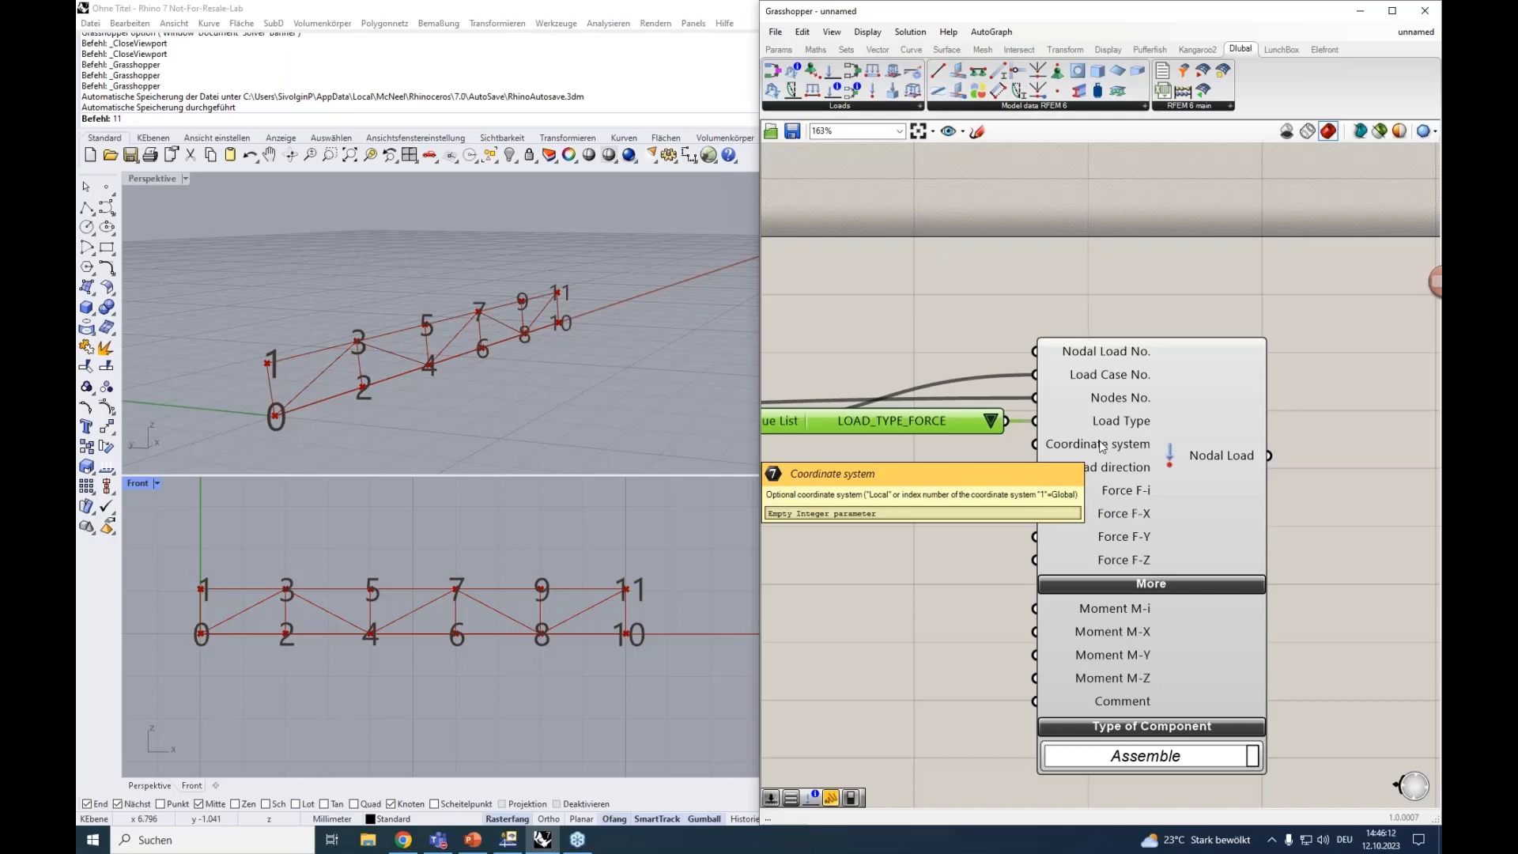
Step: Add a Number Slider with value 1, connect it to the Nodal Load's Coordinate system input and align it beside that input
double_click(936, 459)
text(1)
key(Return)
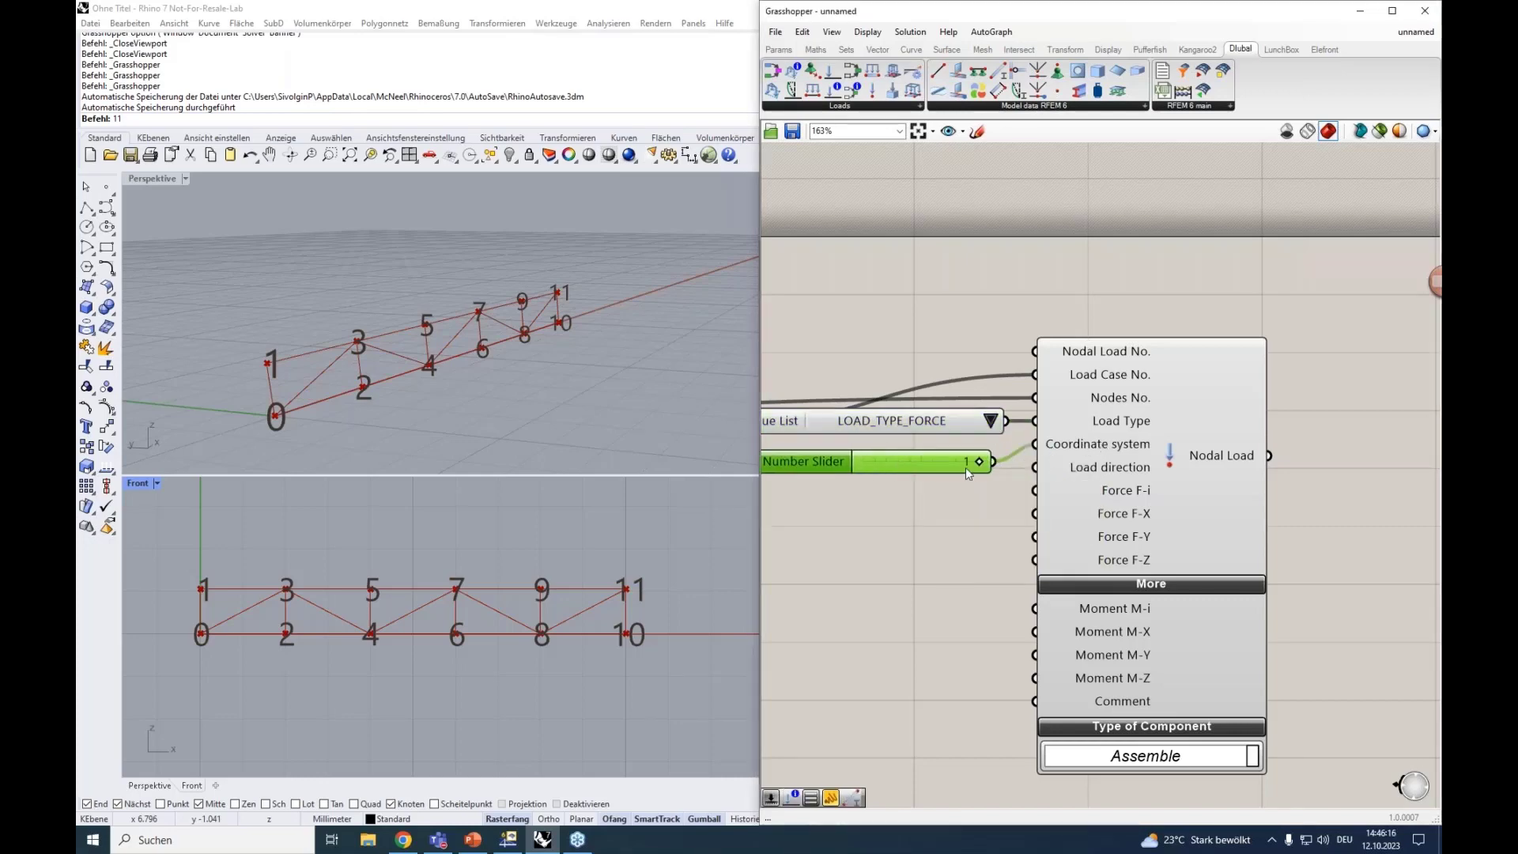
drag(966, 472, 973, 454)
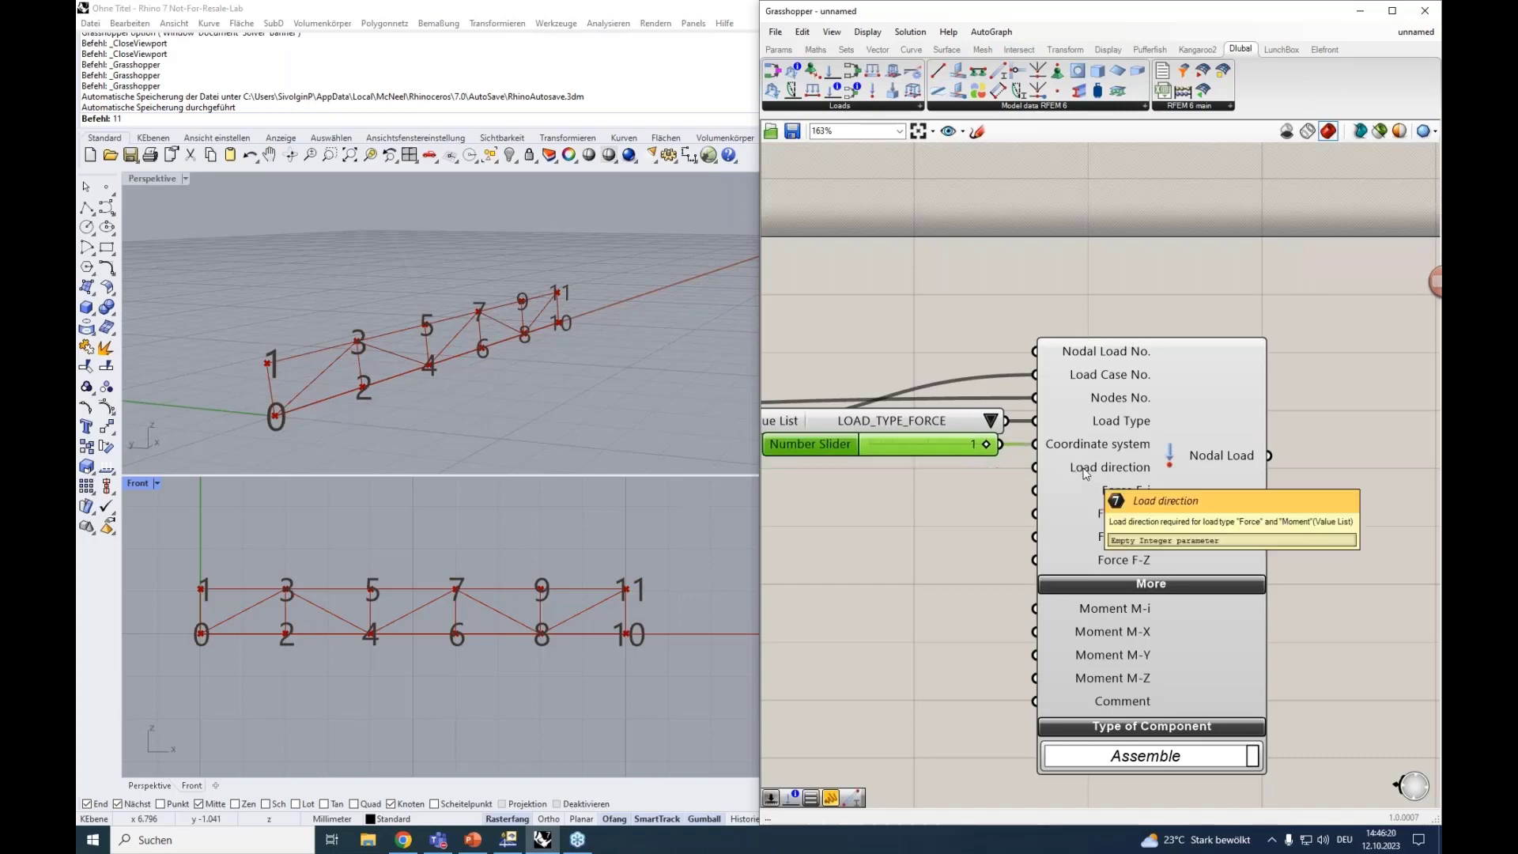
Step: Add a Value List for the Nodal Load's Load direction input and set it to LOAD_DIRECTION_GLOBAL_Z_OR_USER_DEFINED_W
double_click(890, 497)
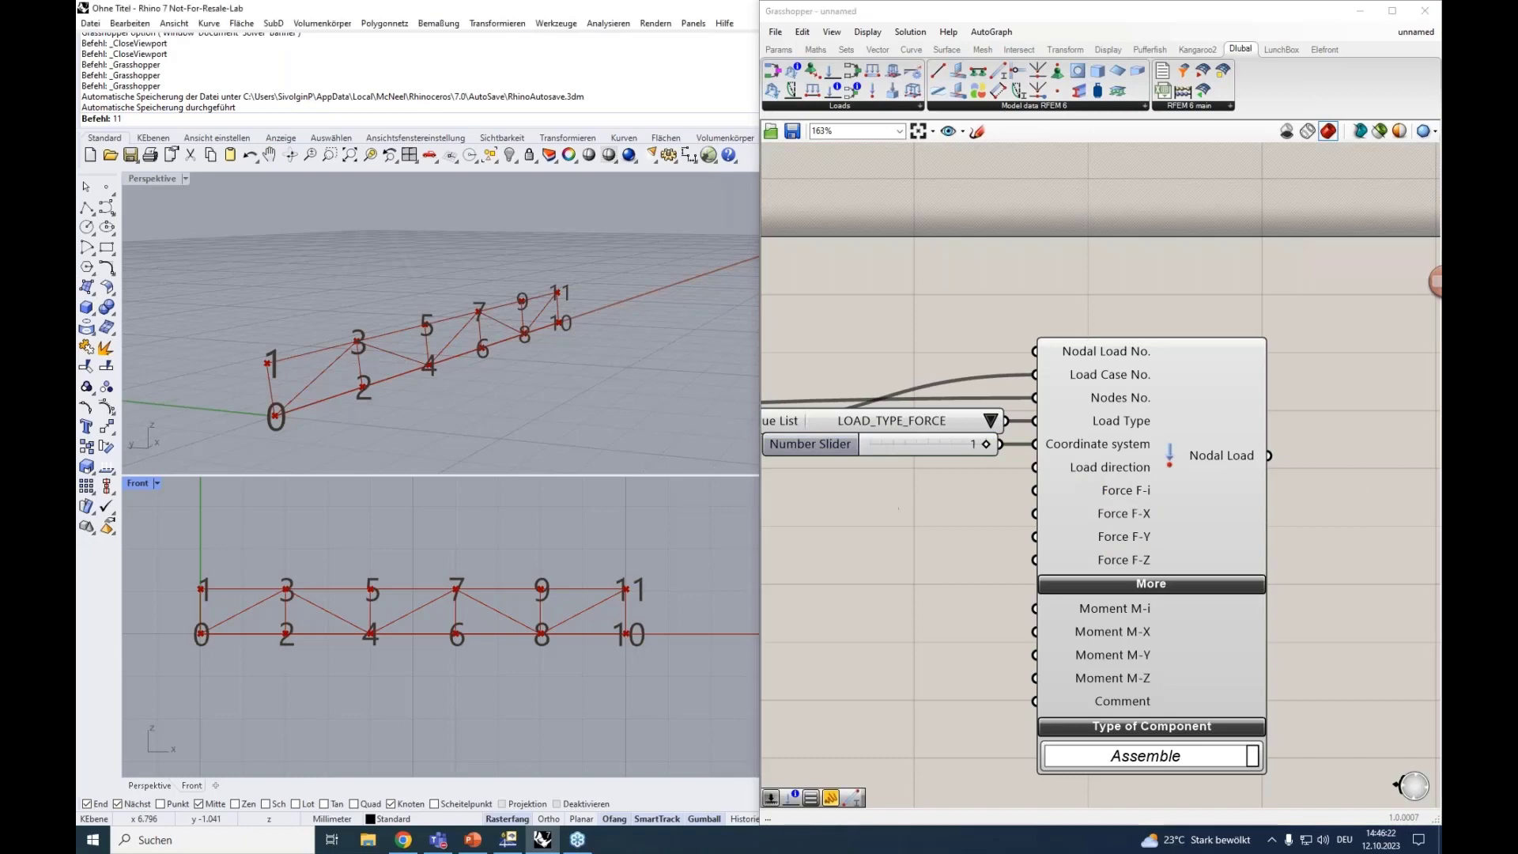
text(a)
key(BackSpace)
text(va)
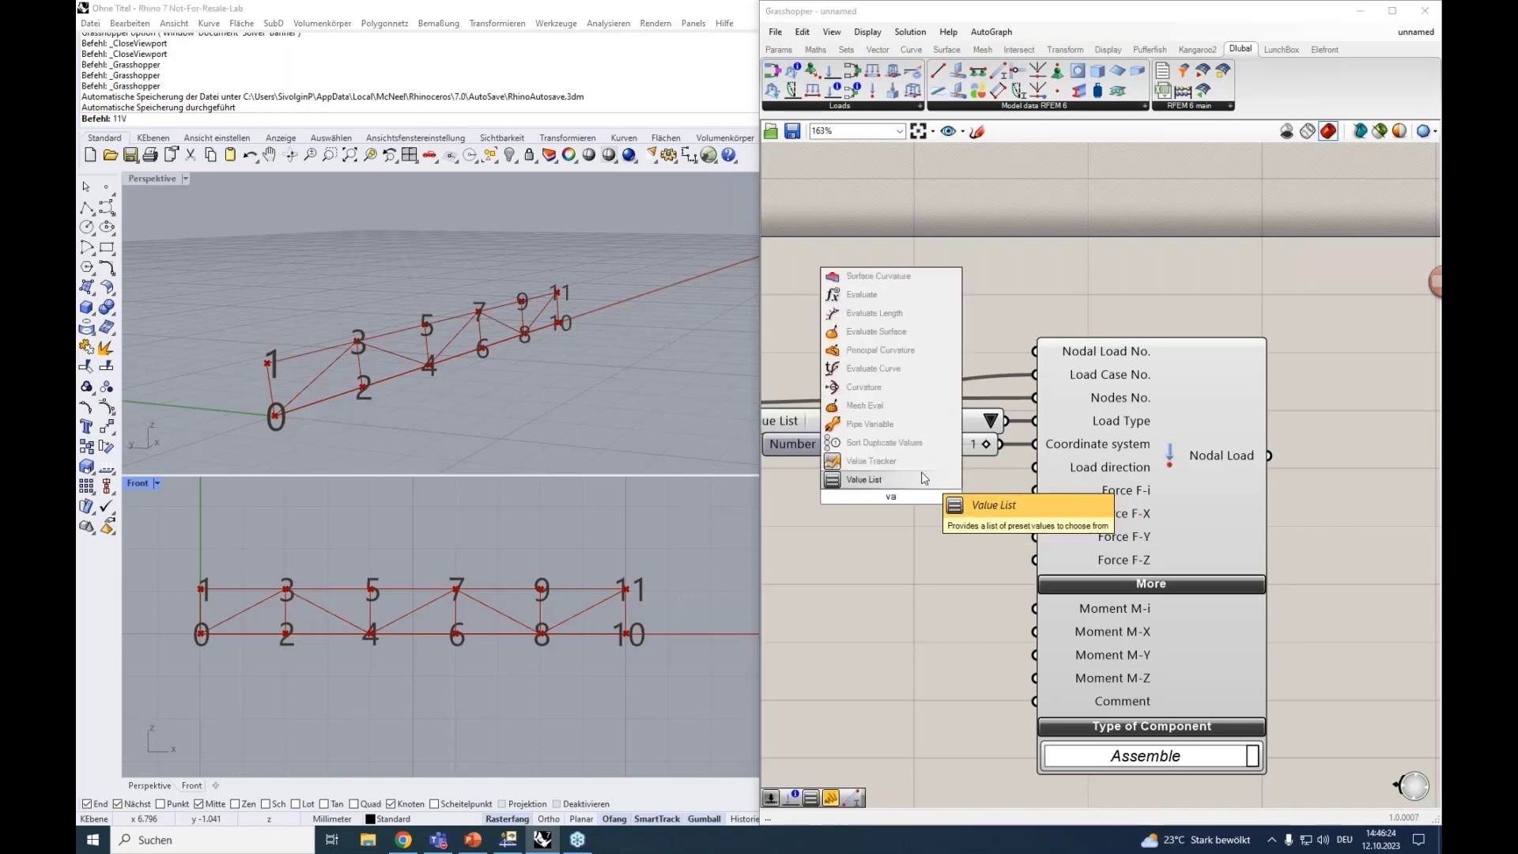
key(Return)
drag(977, 500, 879, 486)
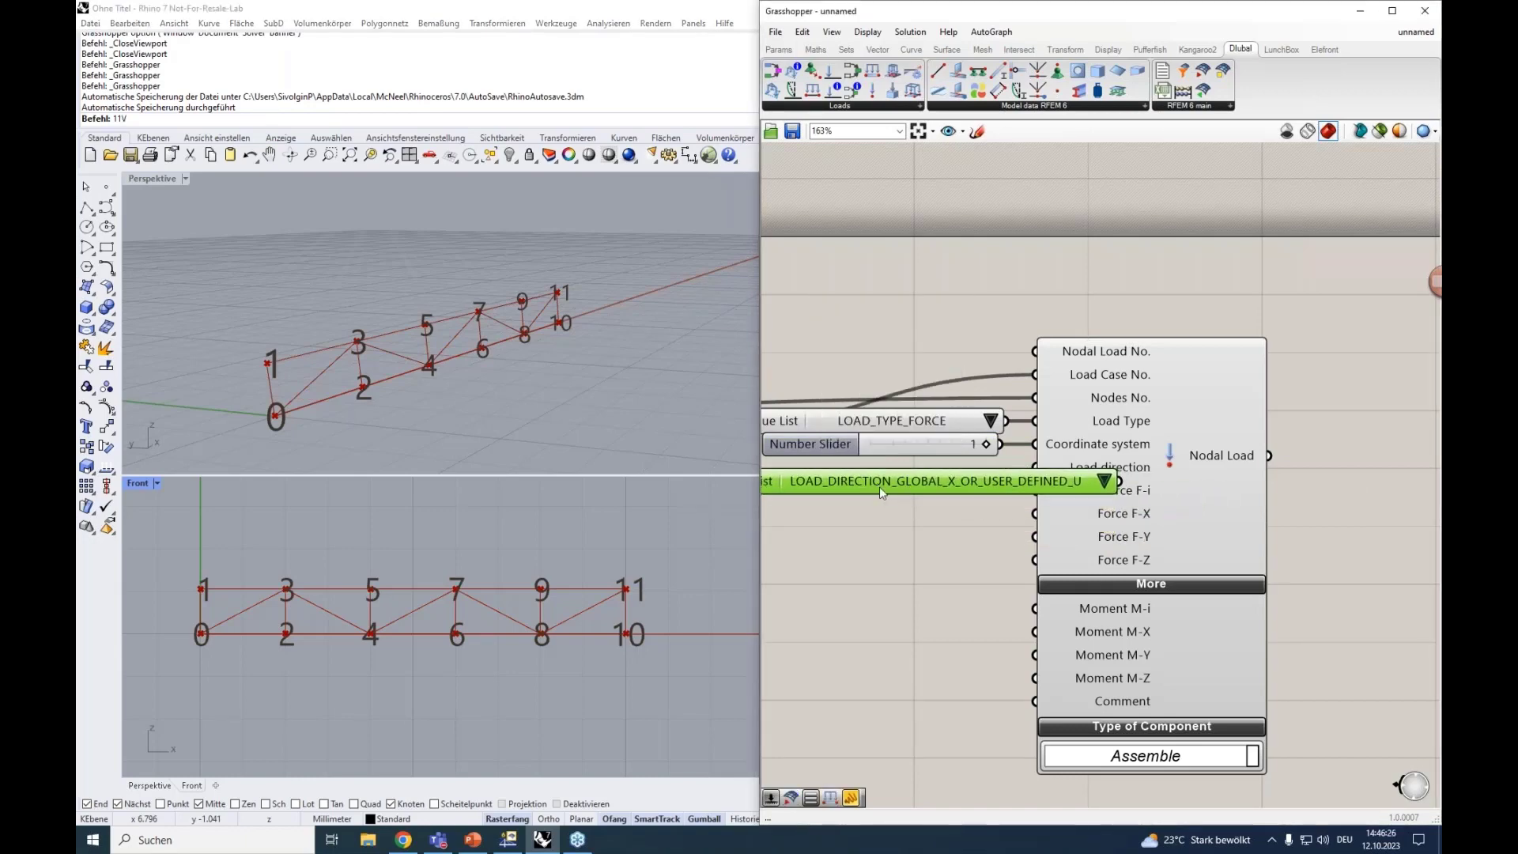
scroll(900, 526, down, 2)
right_drag(900, 527, 1034, 516)
drag(1193, 531, 1285, 547)
click(1186, 485)
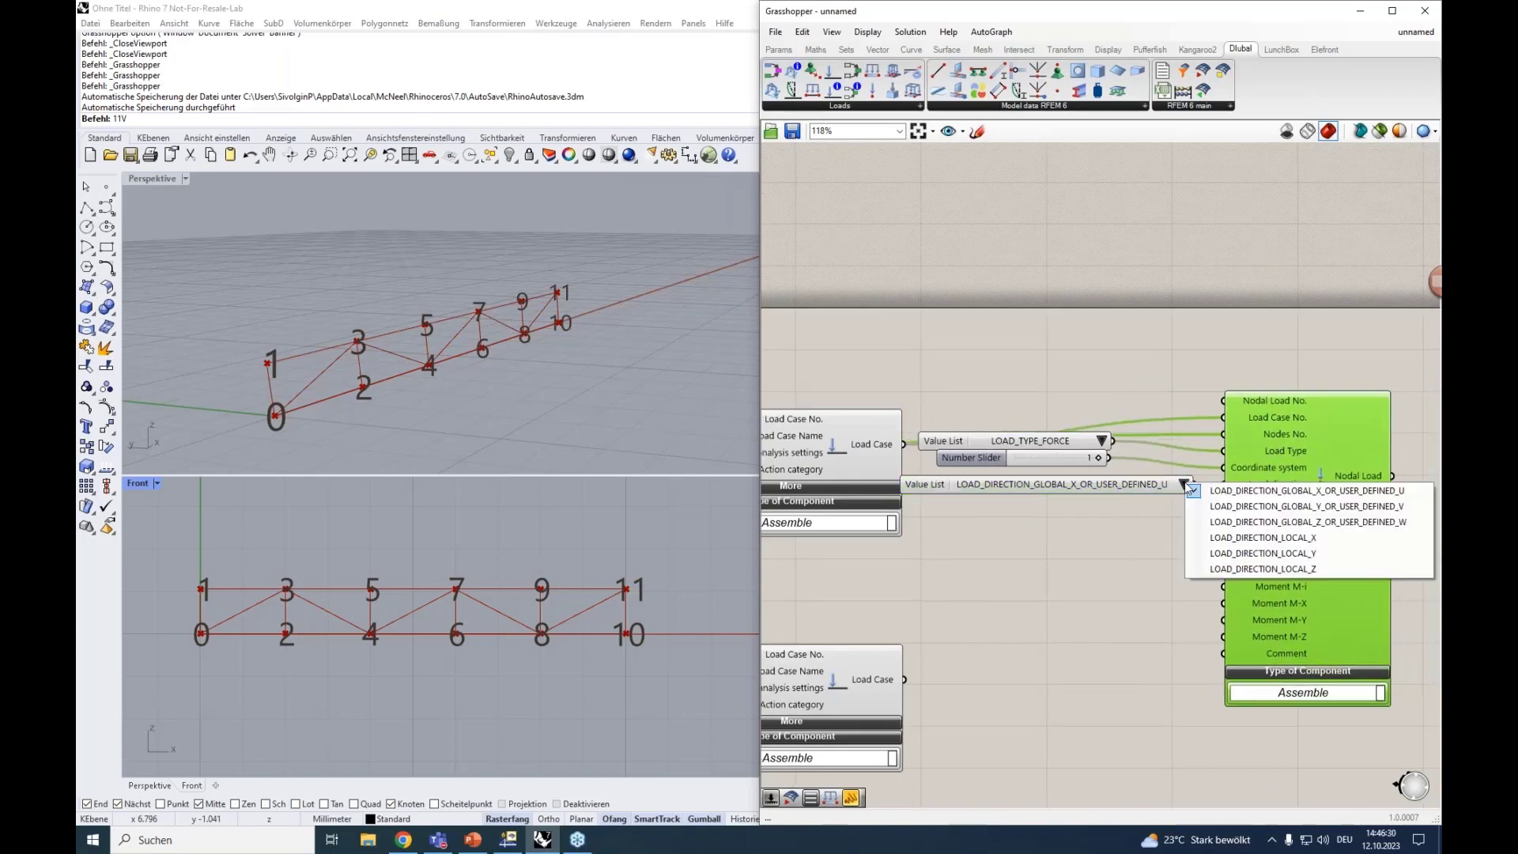
click(1246, 525)
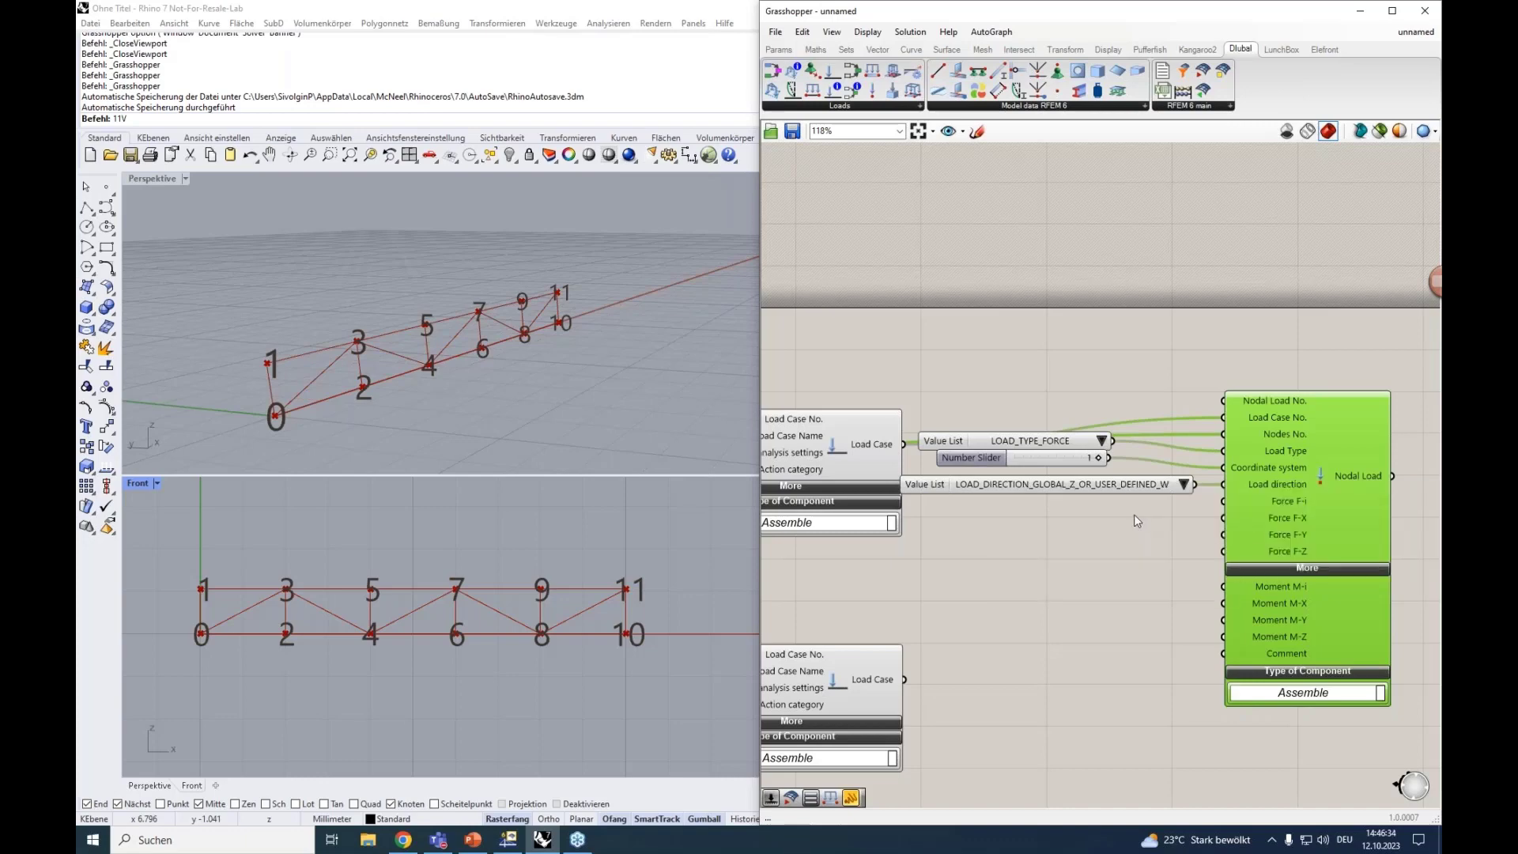
Step: Add a Number Slider with value 3000 and connect it to the Nodal Load's Force F-i input
right_click(1190, 510)
click(1097, 535)
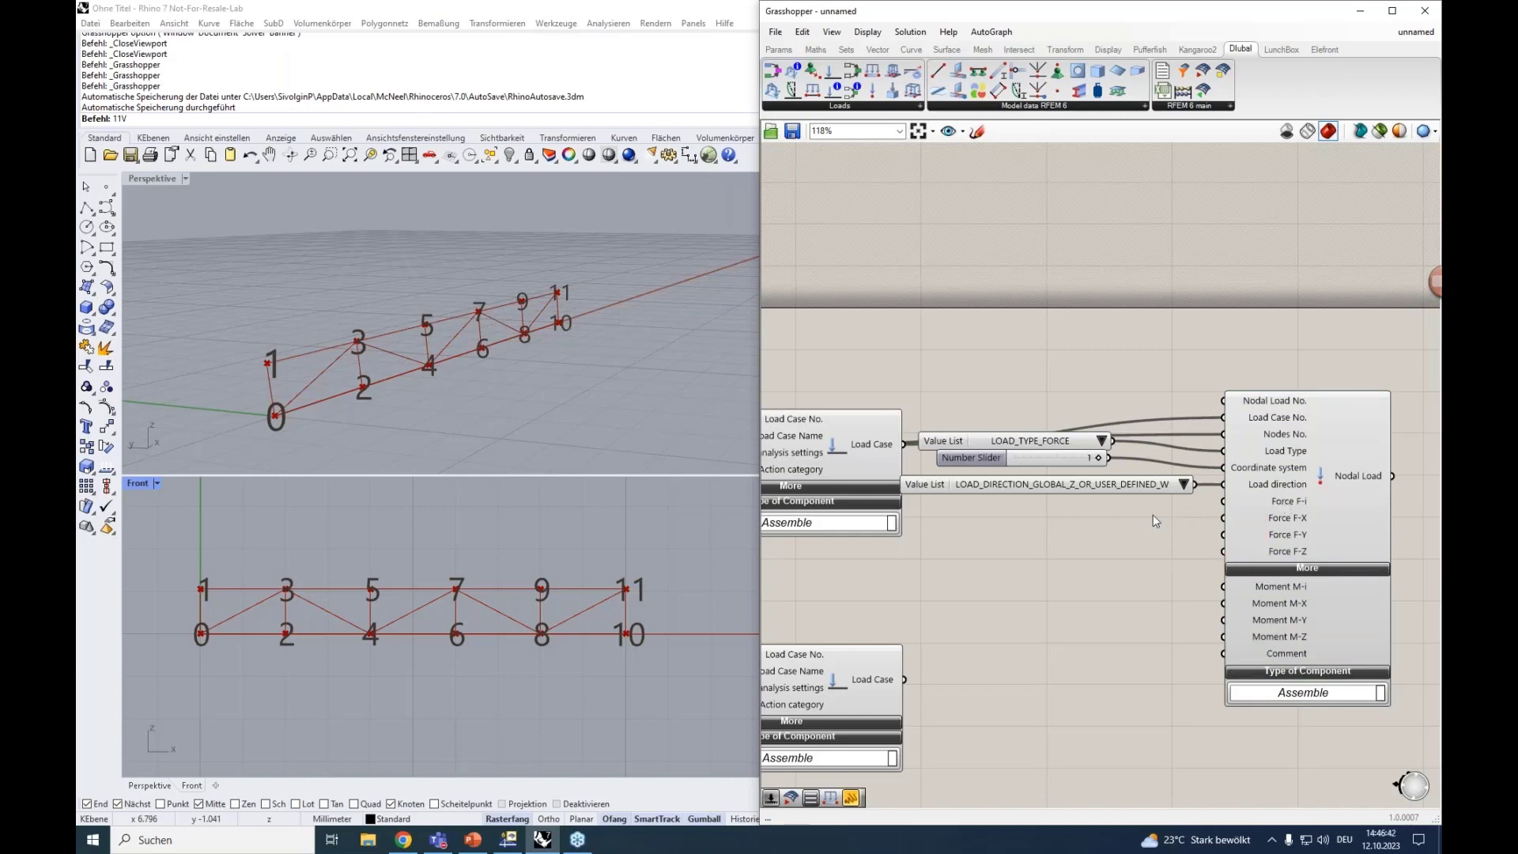
double_click(1127, 522)
text(3000)
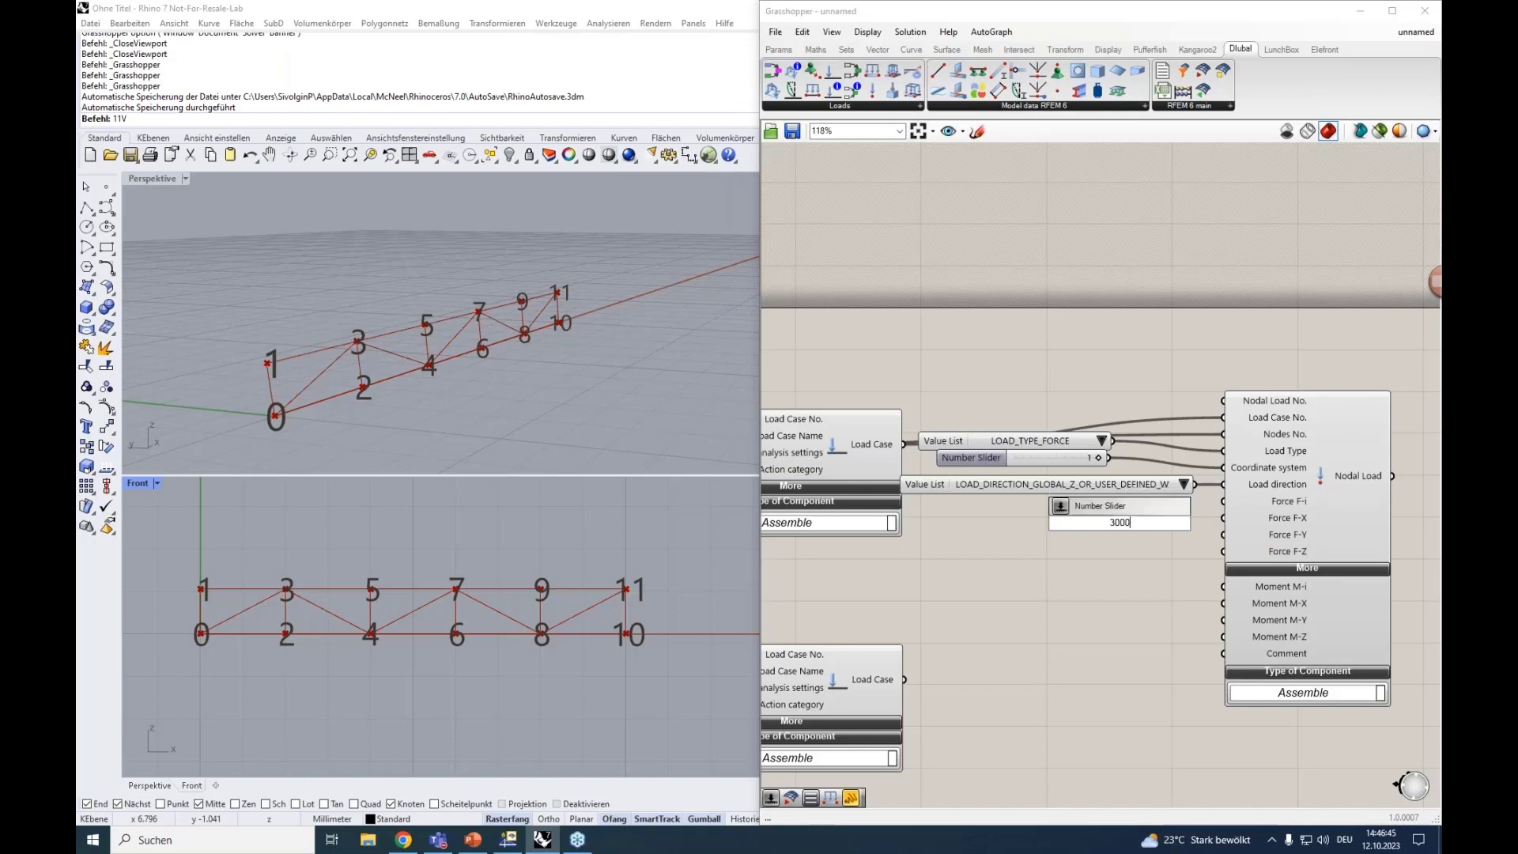
key(Return)
drag(1127, 522, 1223, 502)
right_drag(1178, 576, 1108, 504)
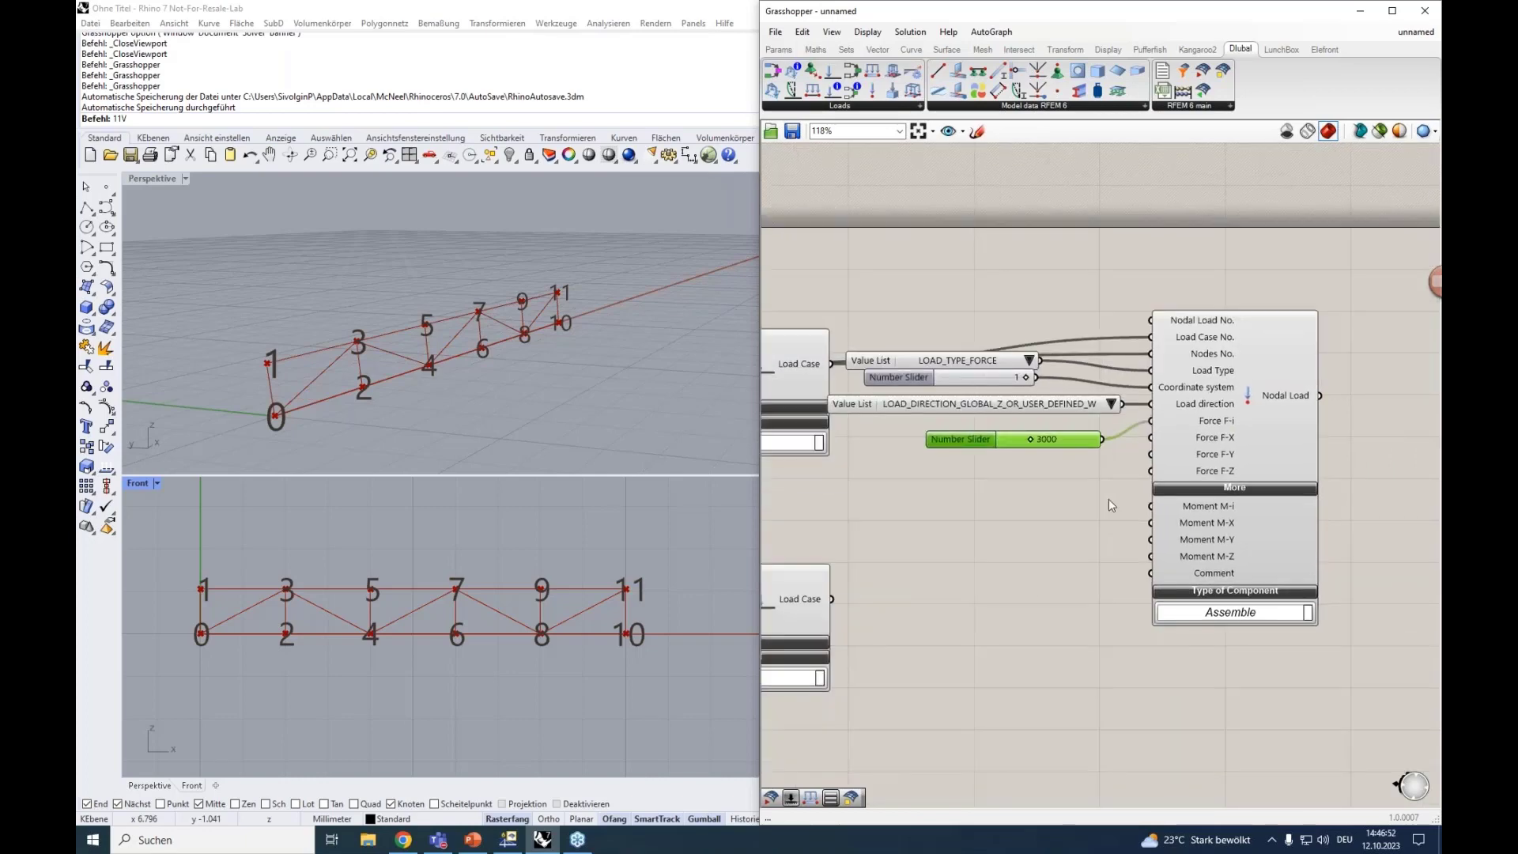
Step: Collapse the Nodal Load's additional inputs and move the component with its value lists and sliders farther from the load cases
click(1189, 485)
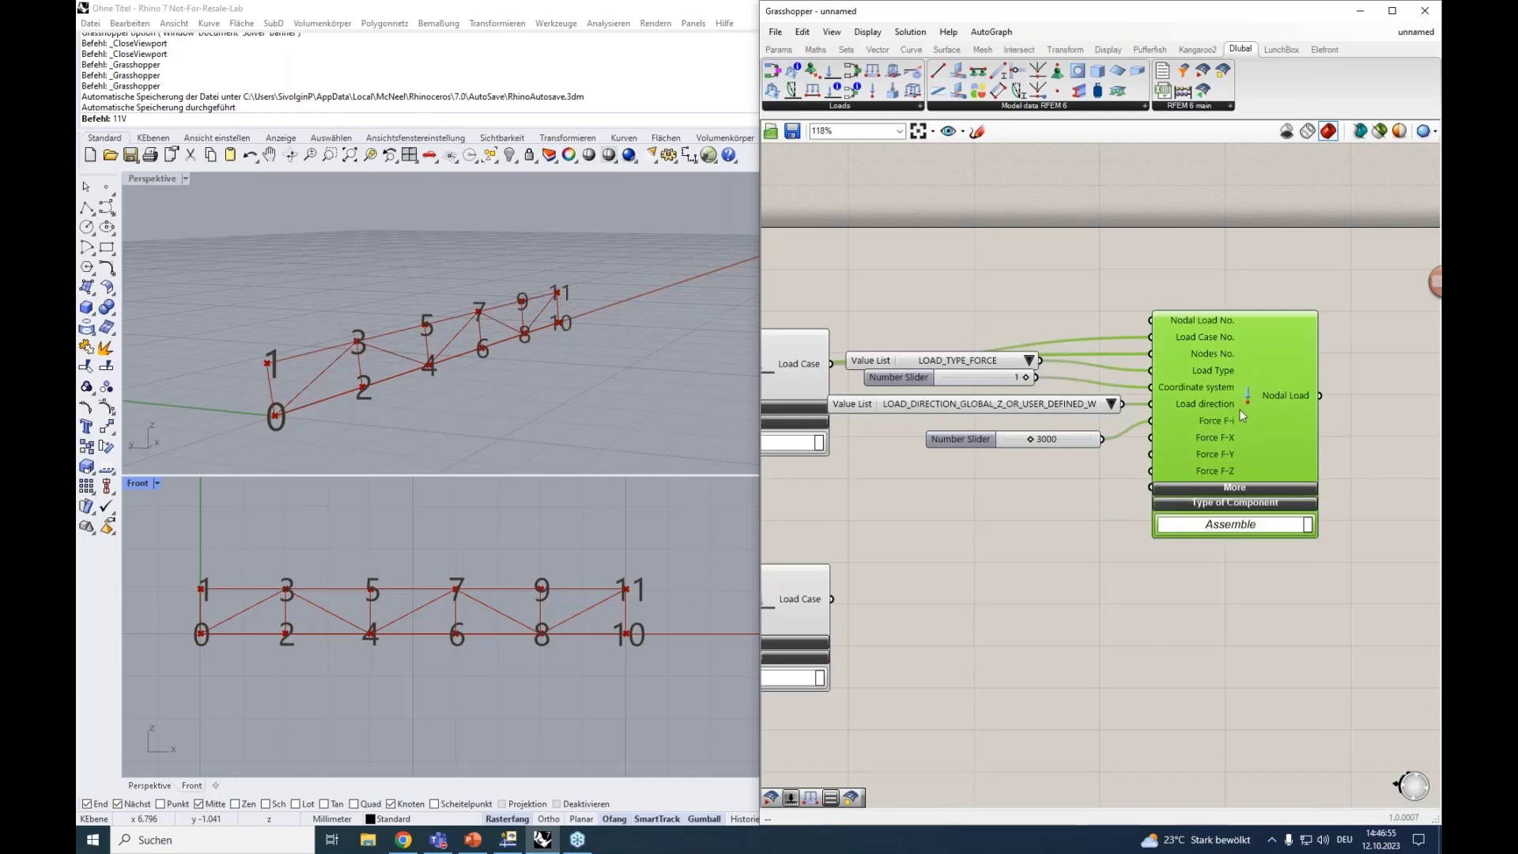
drag(1298, 589, 822, 265)
drag(1197, 376, 1260, 375)
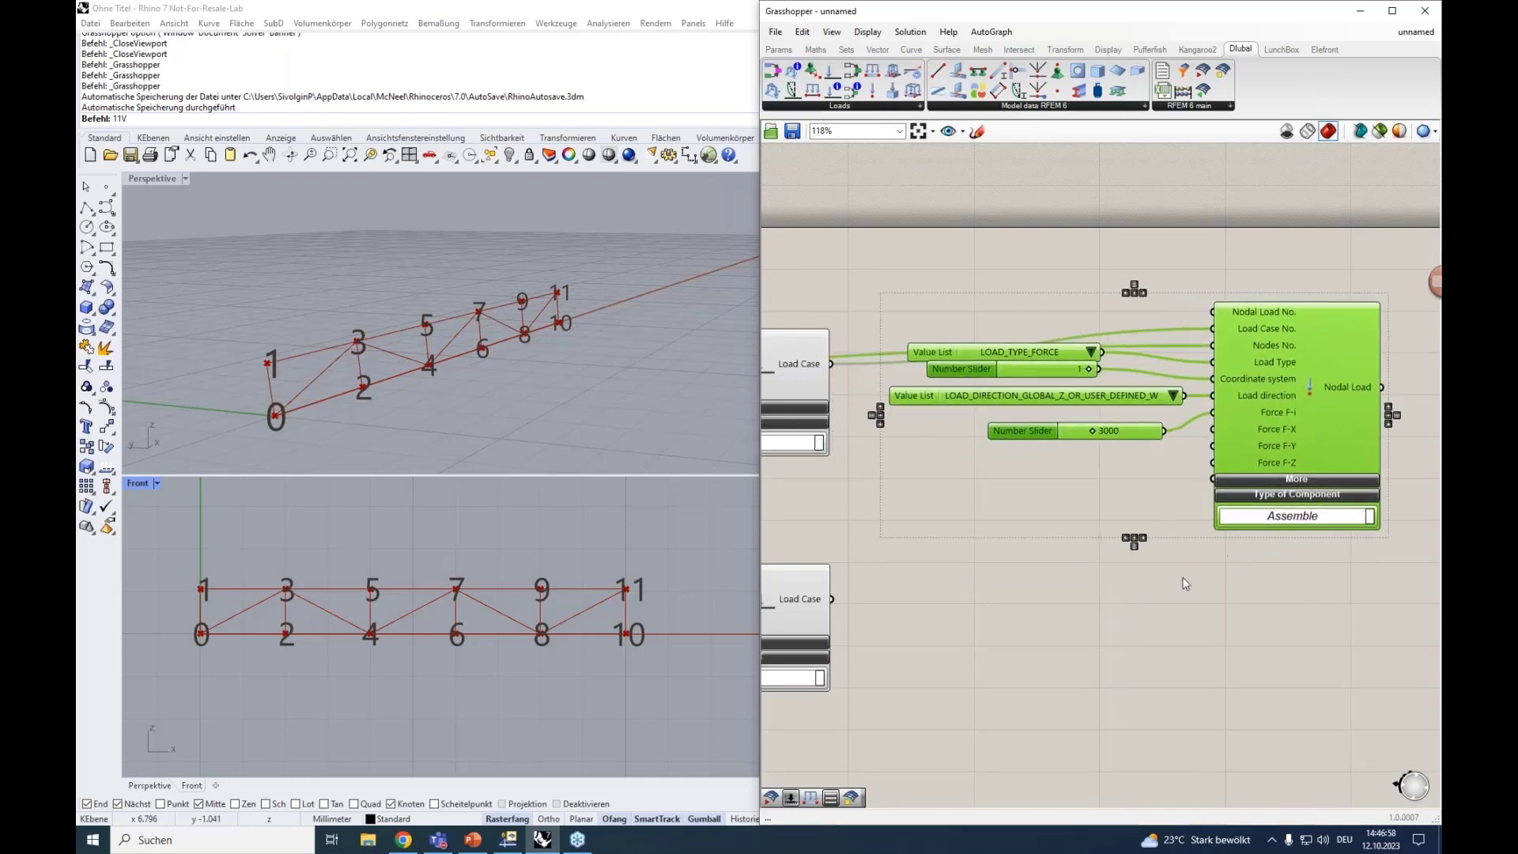
right_drag(1084, 642, 1066, 516)
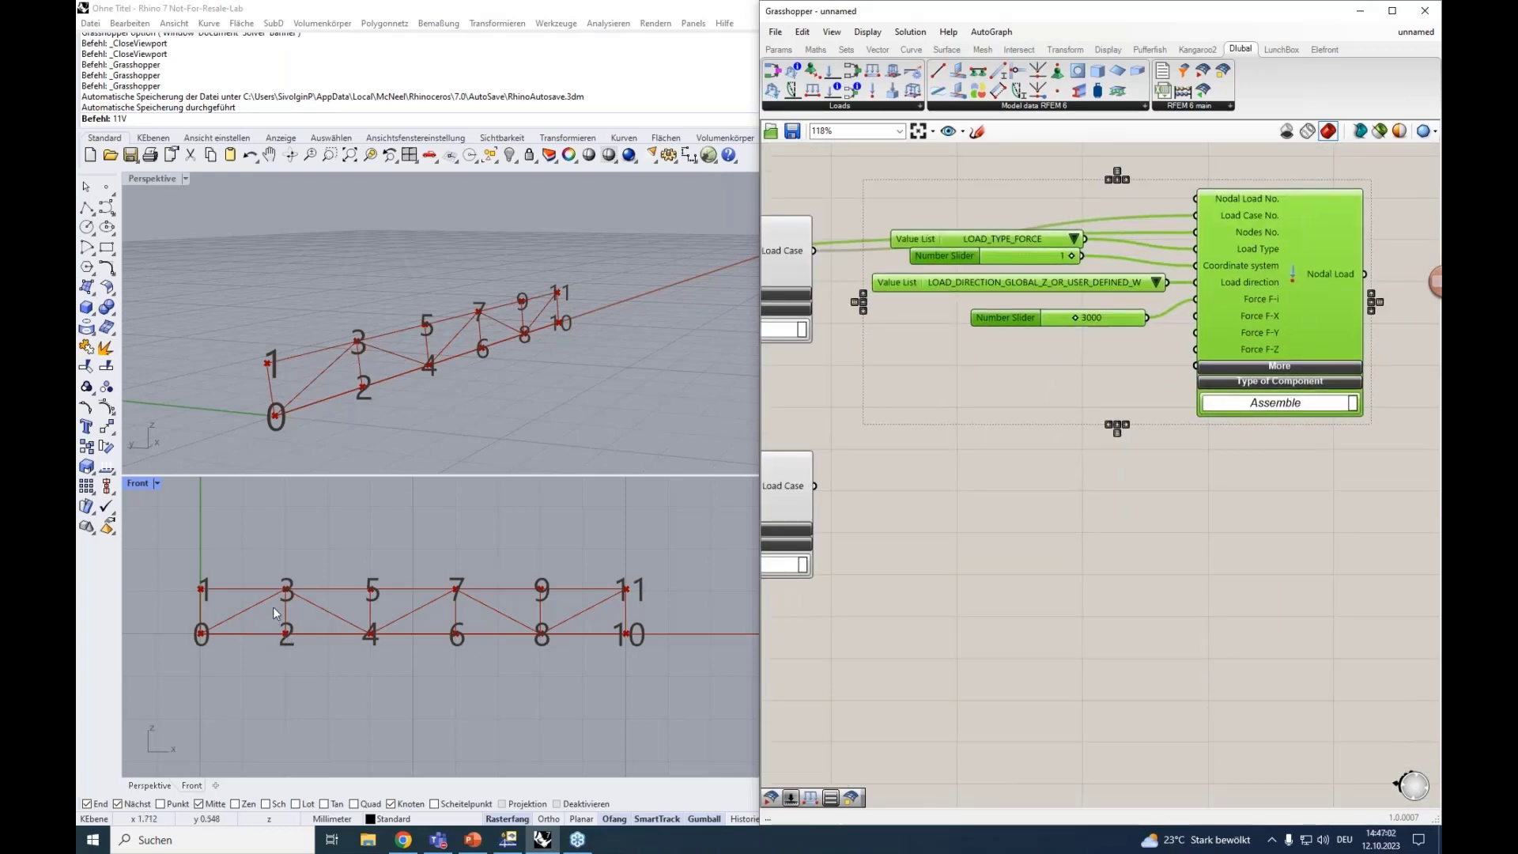
click(1115, 607)
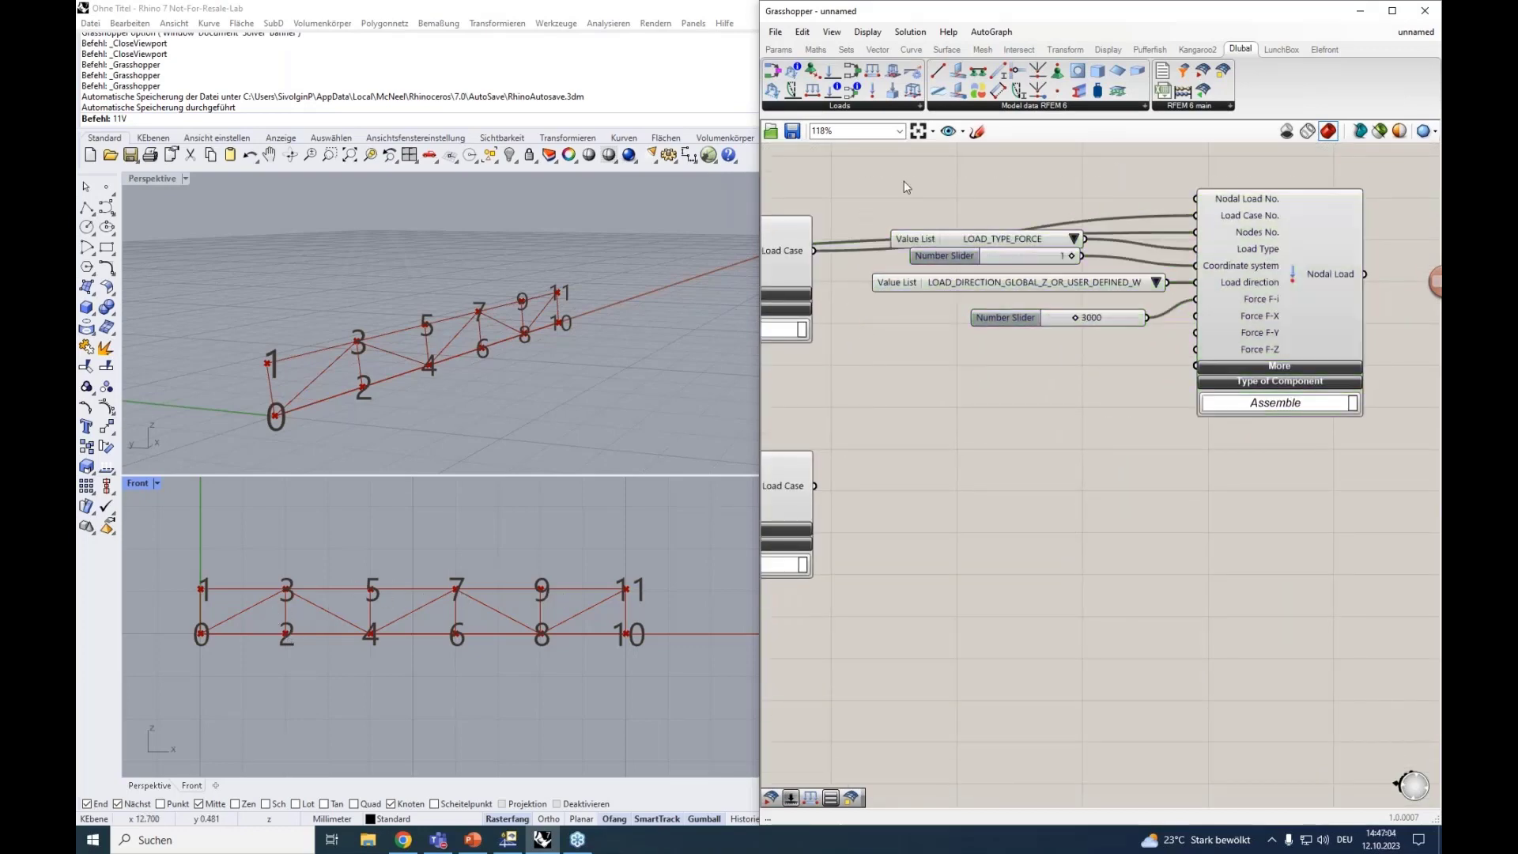
Step: Add a Dlubal Member Load component below the Nodal Load and connect the lower Load Case output to its Load Case No. input
click(806, 106)
drag(808, 224, 1255, 546)
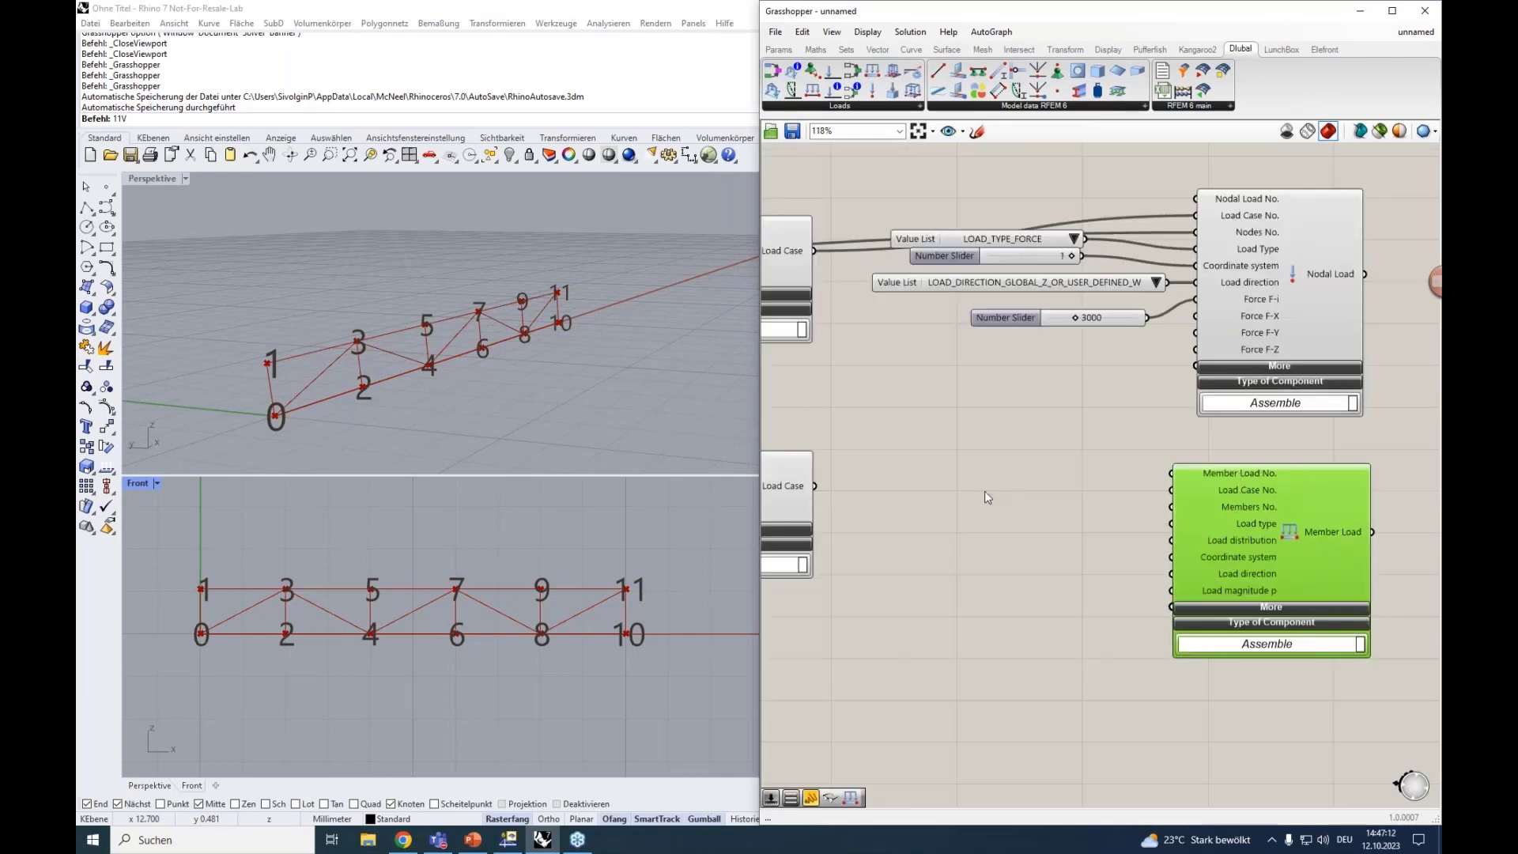
right_click(1011, 524)
click(936, 507)
scroll(945, 492, down, 2)
right_drag(977, 486, 1050, 483)
click(884, 491)
drag(923, 484, 1175, 498)
scroll(1175, 498, up, 3)
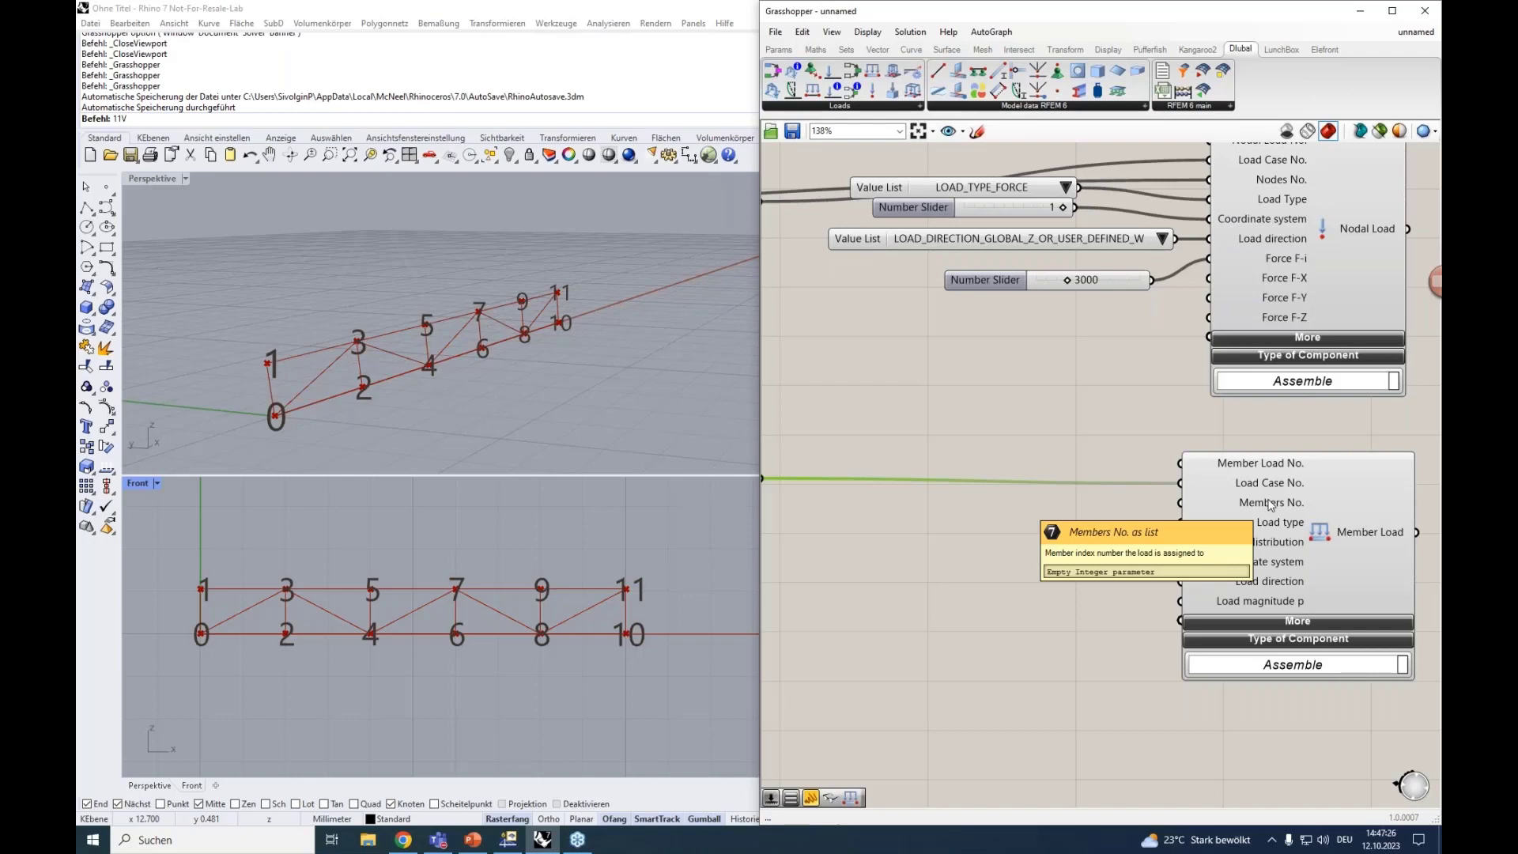
Step: Connect the output of the first Member component below the sections to the Member Load's Members No. input
scroll(1268, 505, down, 4)
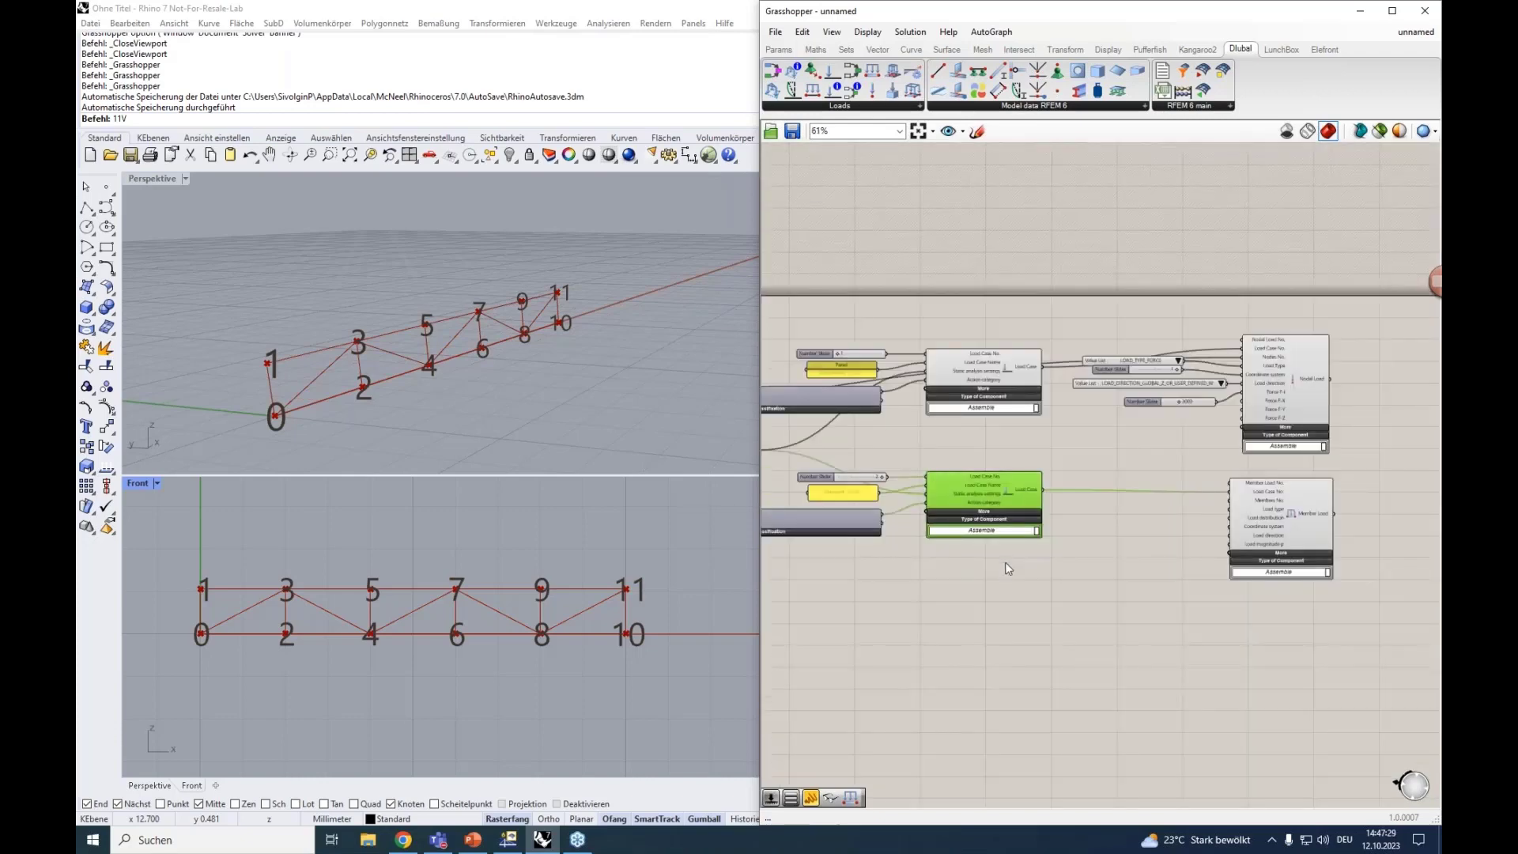
right_drag(972, 616, 1337, 557)
right_drag(1026, 561, 1338, 559)
scroll(825, 468, up, 3)
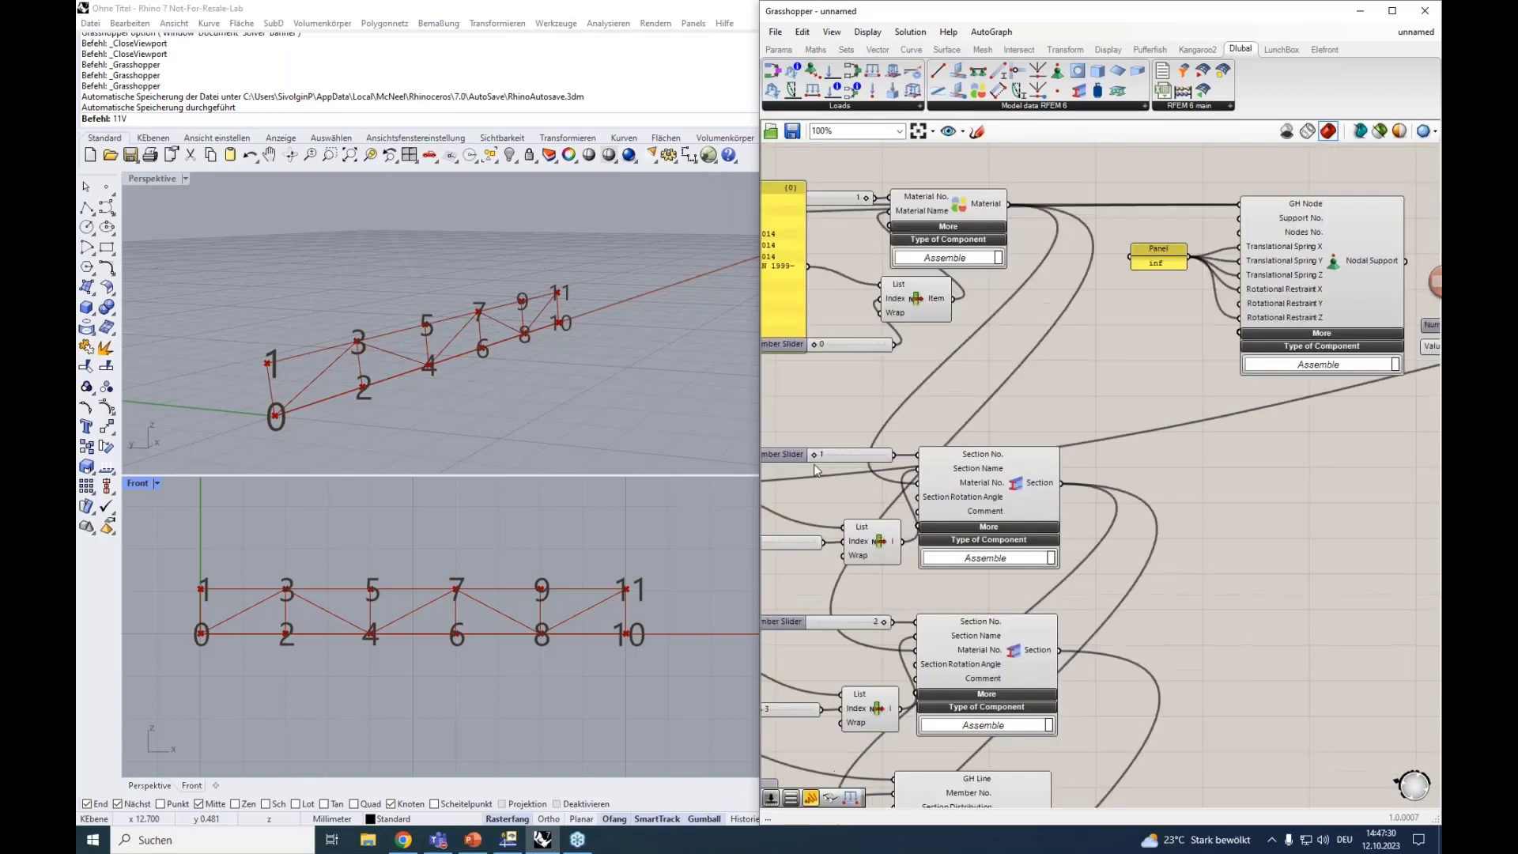
right_drag(828, 494, 1039, 472)
scroll(1038, 472, down, 2)
right_drag(1222, 562, 1206, 384)
drag(980, 562, 806, 475)
scroll(1123, 522, up, 2)
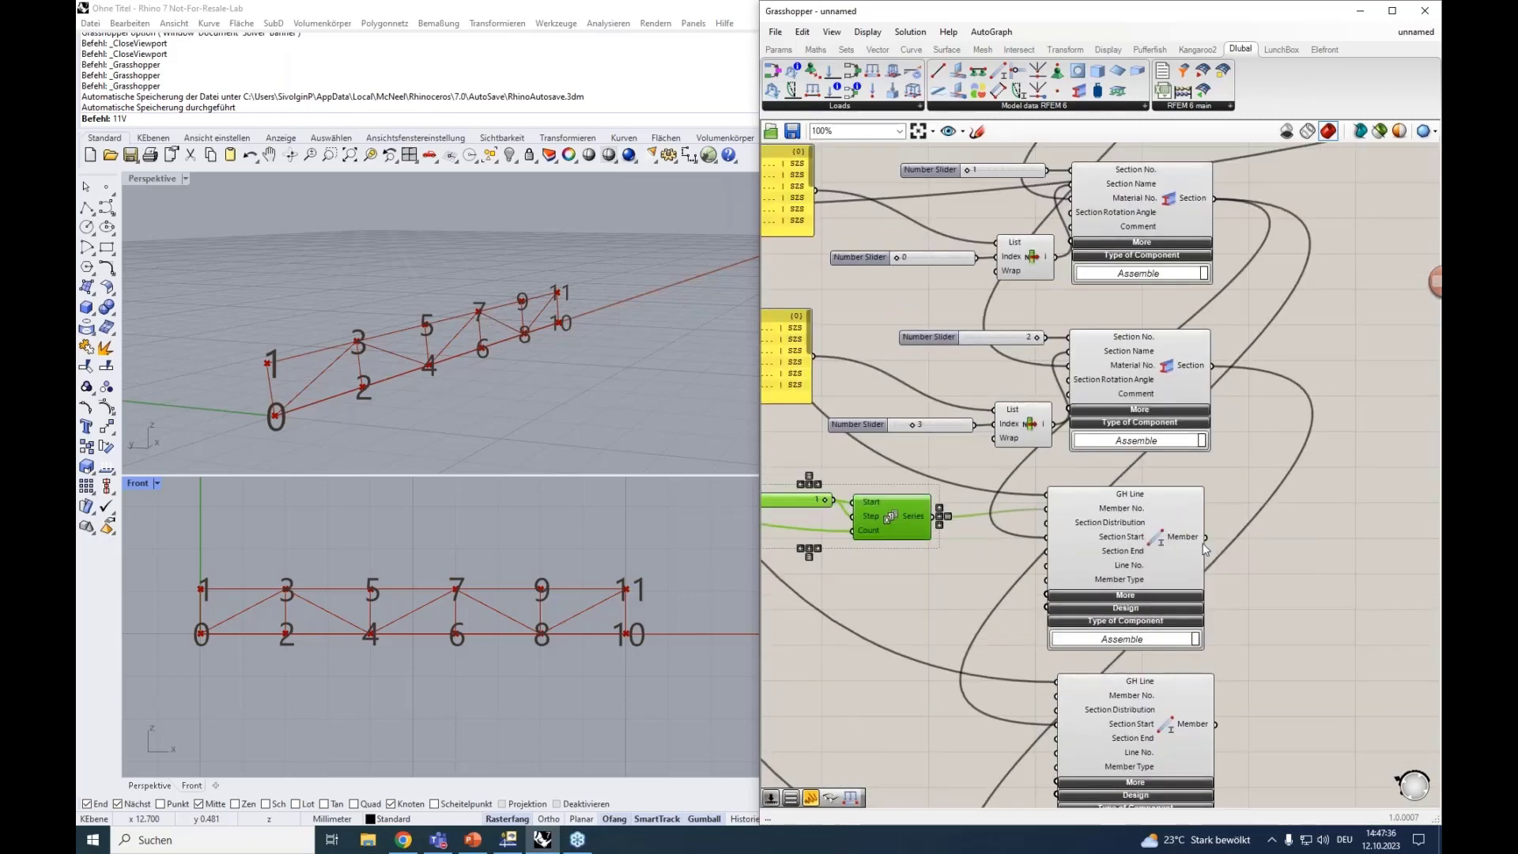
drag(1206, 537, 1044, 309)
scroll(1038, 311, up, 2)
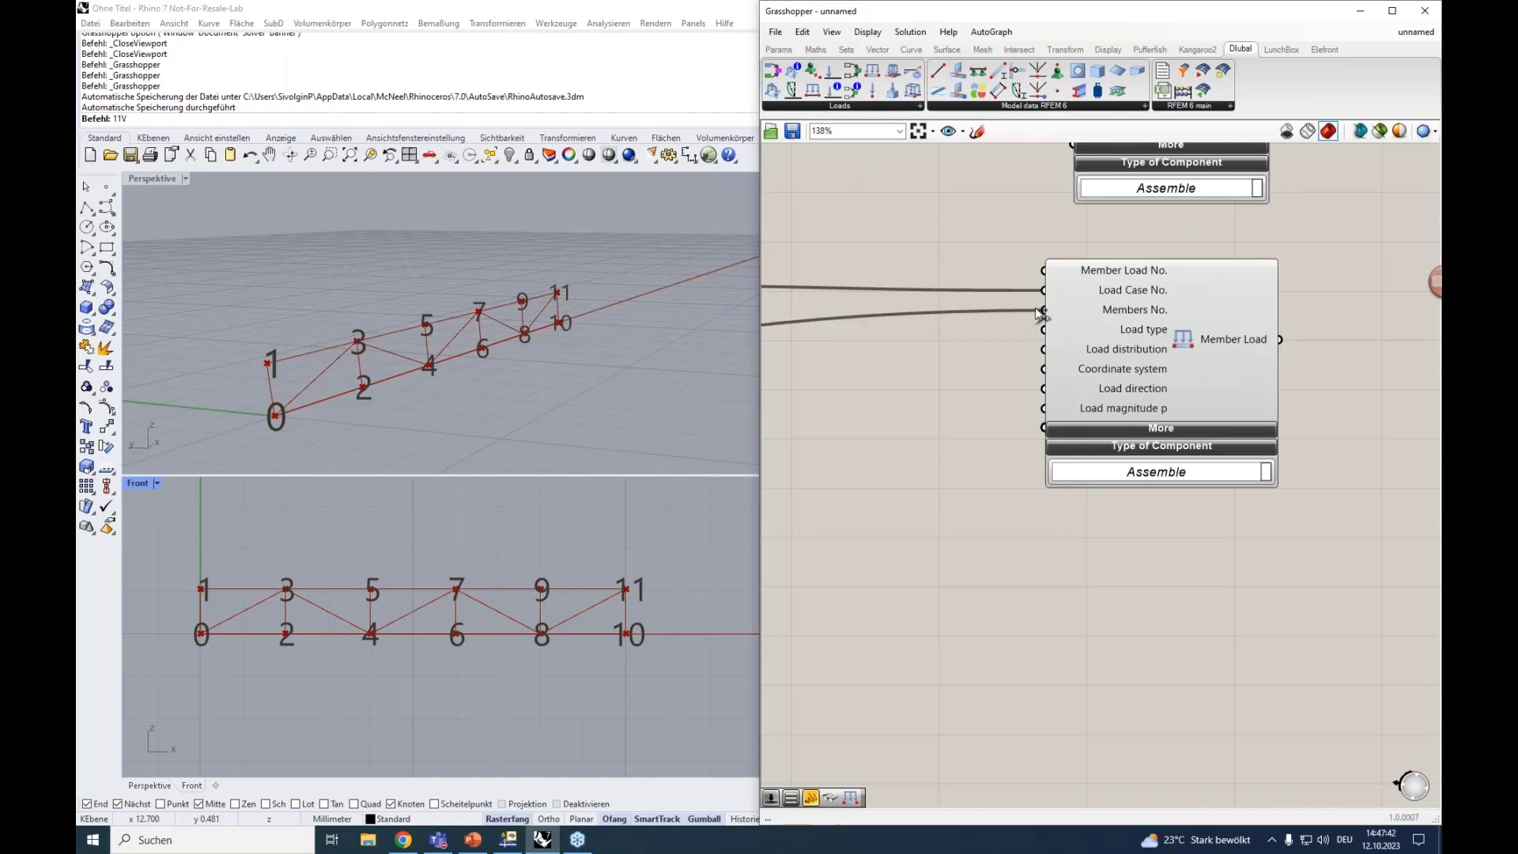
Step: Close RFEM's New Nodal Load dialog, open the New Member Load dialog, and expand the Member Load component's additional inputs in Grasshopper
mouse_move(1134, 319)
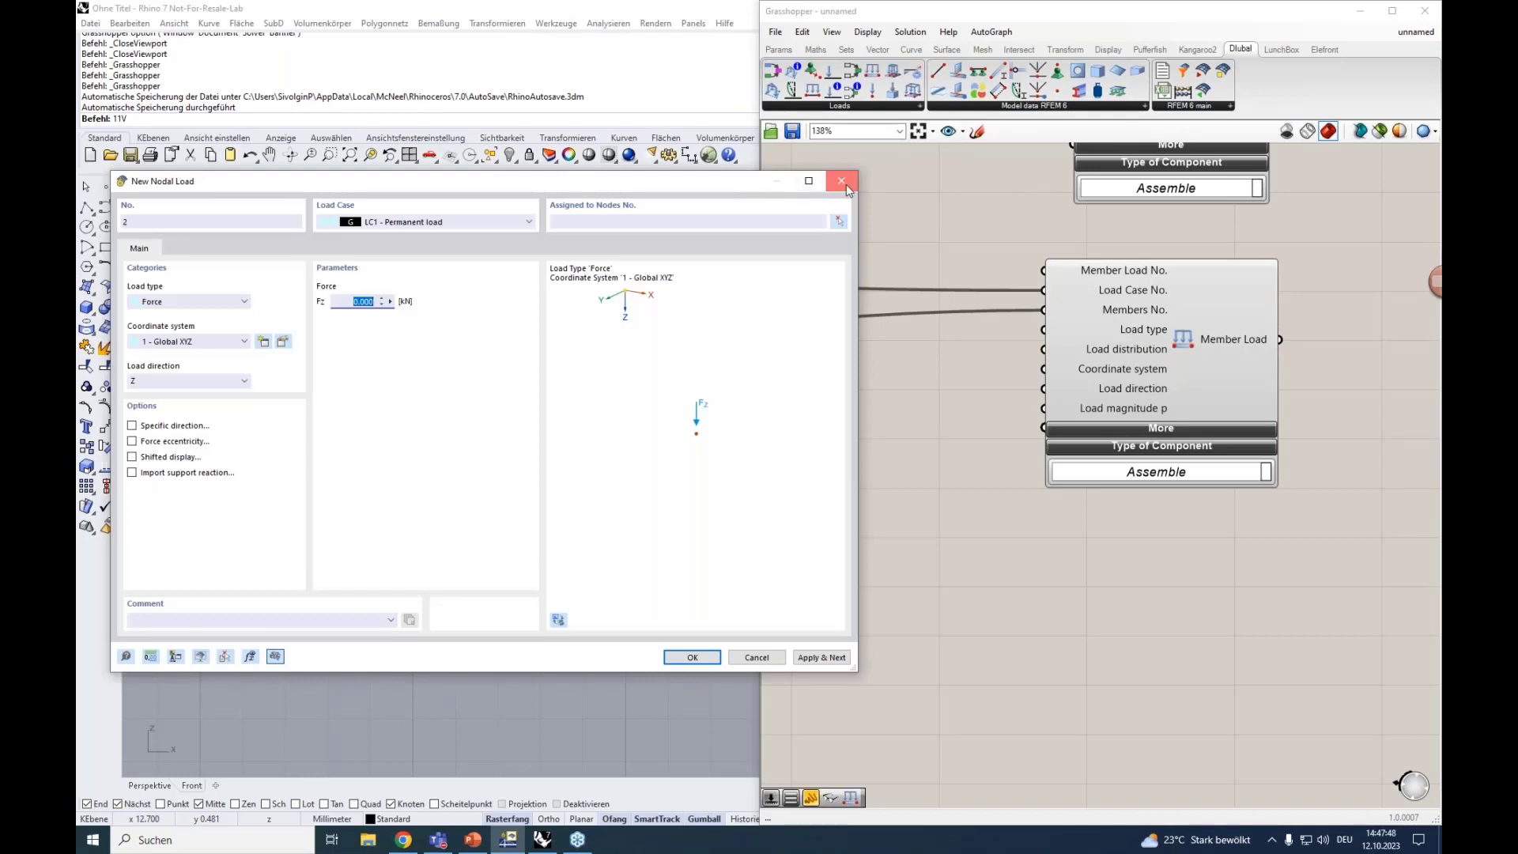
click(845, 184)
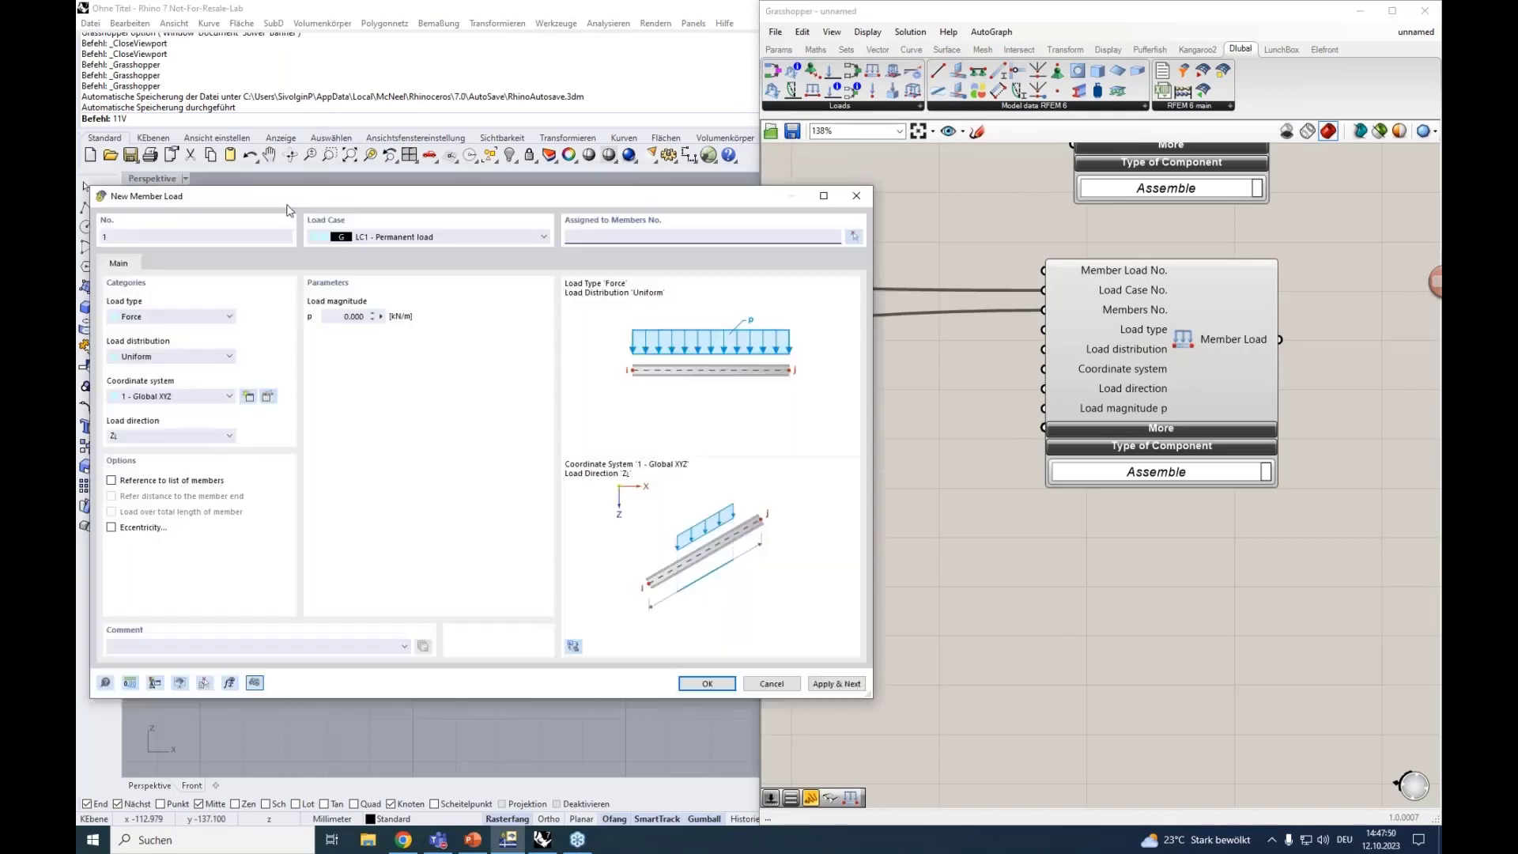
drag(293, 204, 307, 133)
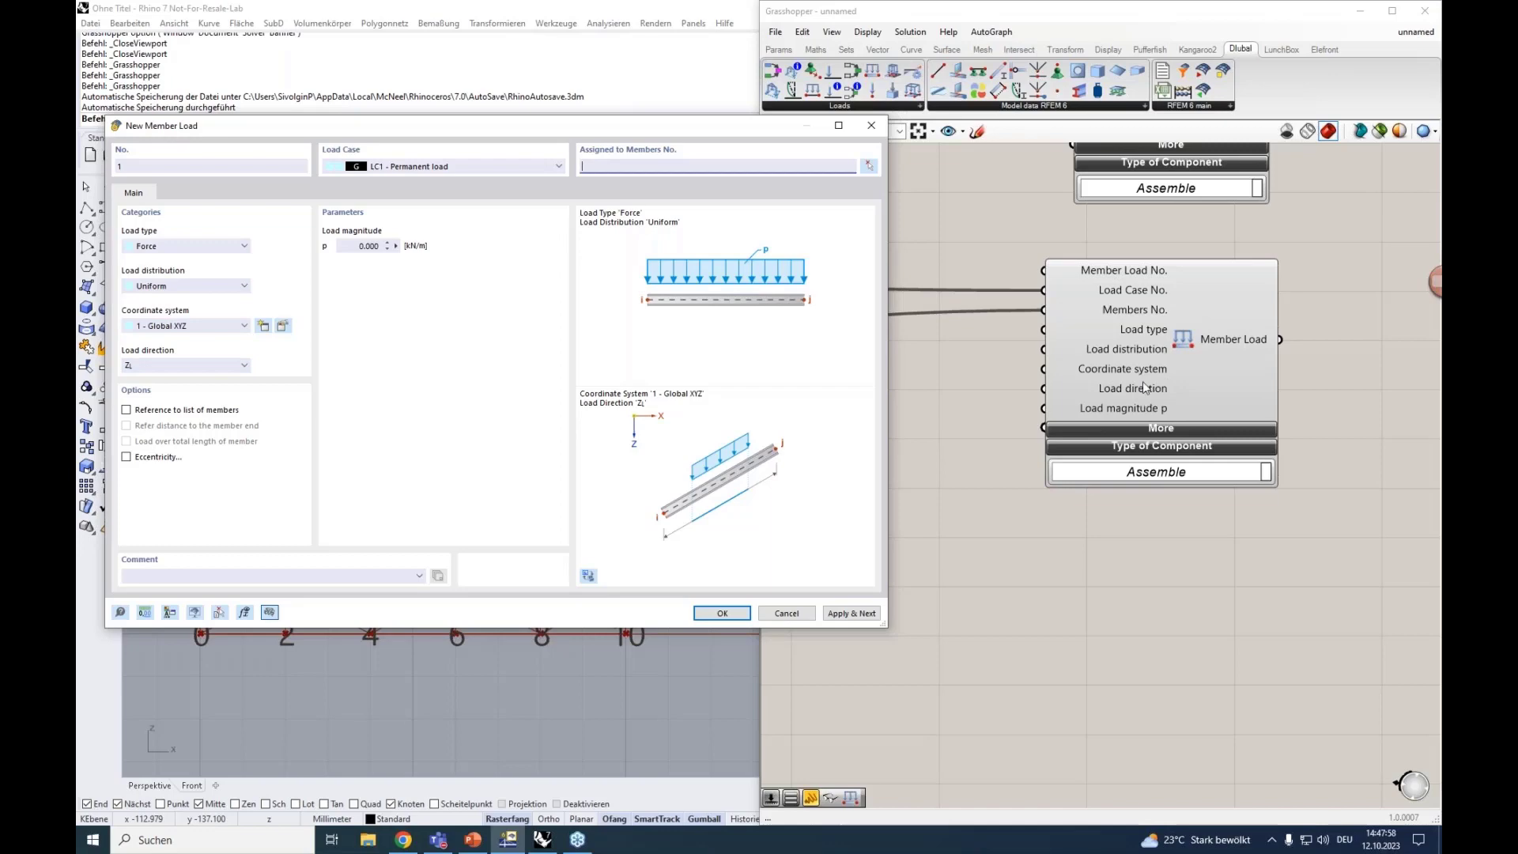
click(1154, 427)
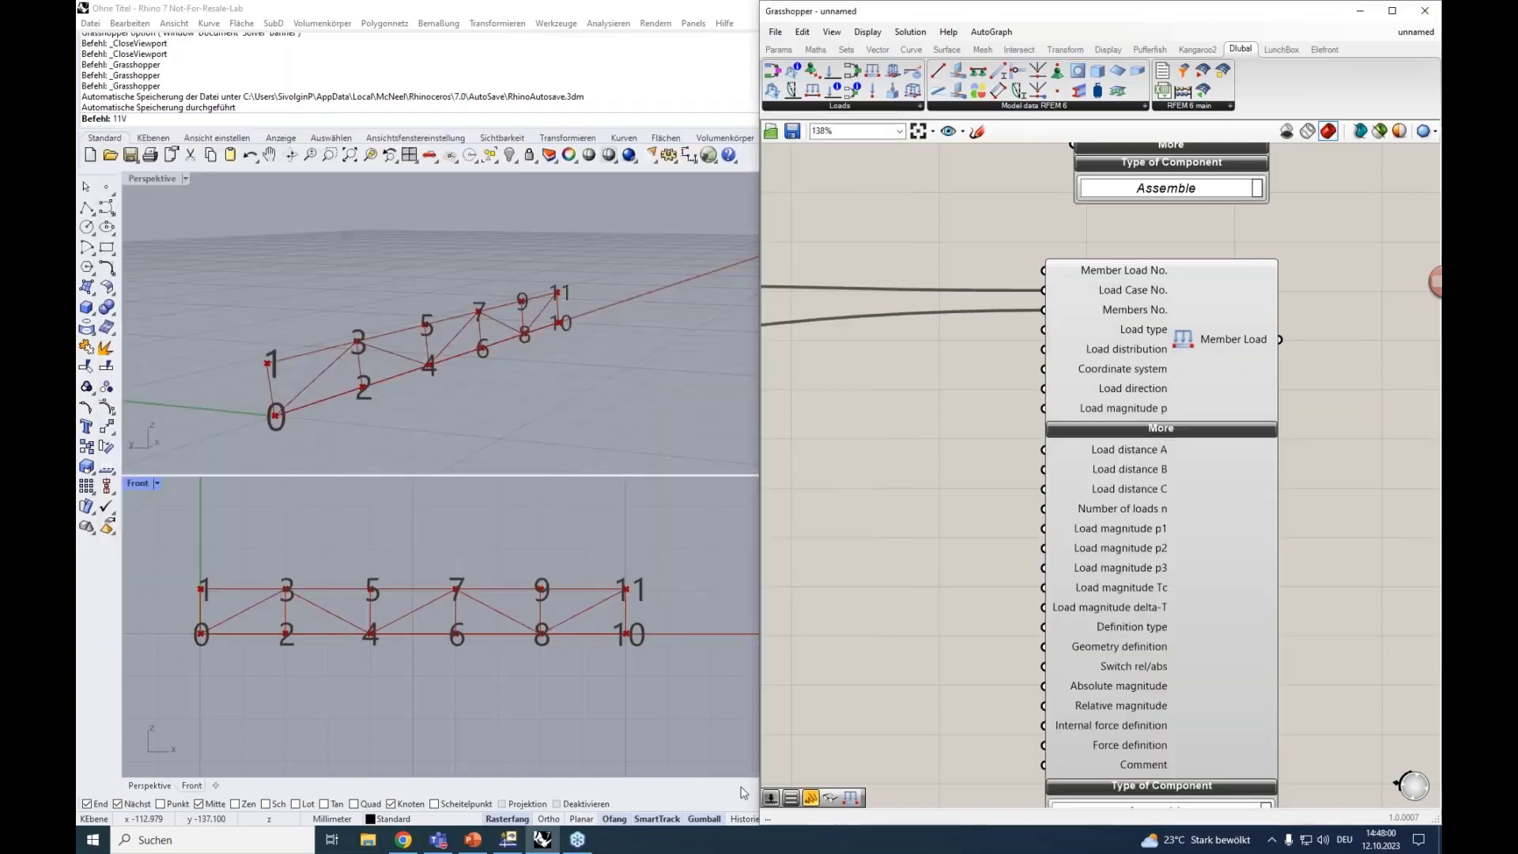
Step: Compare the load types, load distributions and Trapezoidal parameters in RFEM's New Member Load dialog with the Member Load component's inputs
click(508, 839)
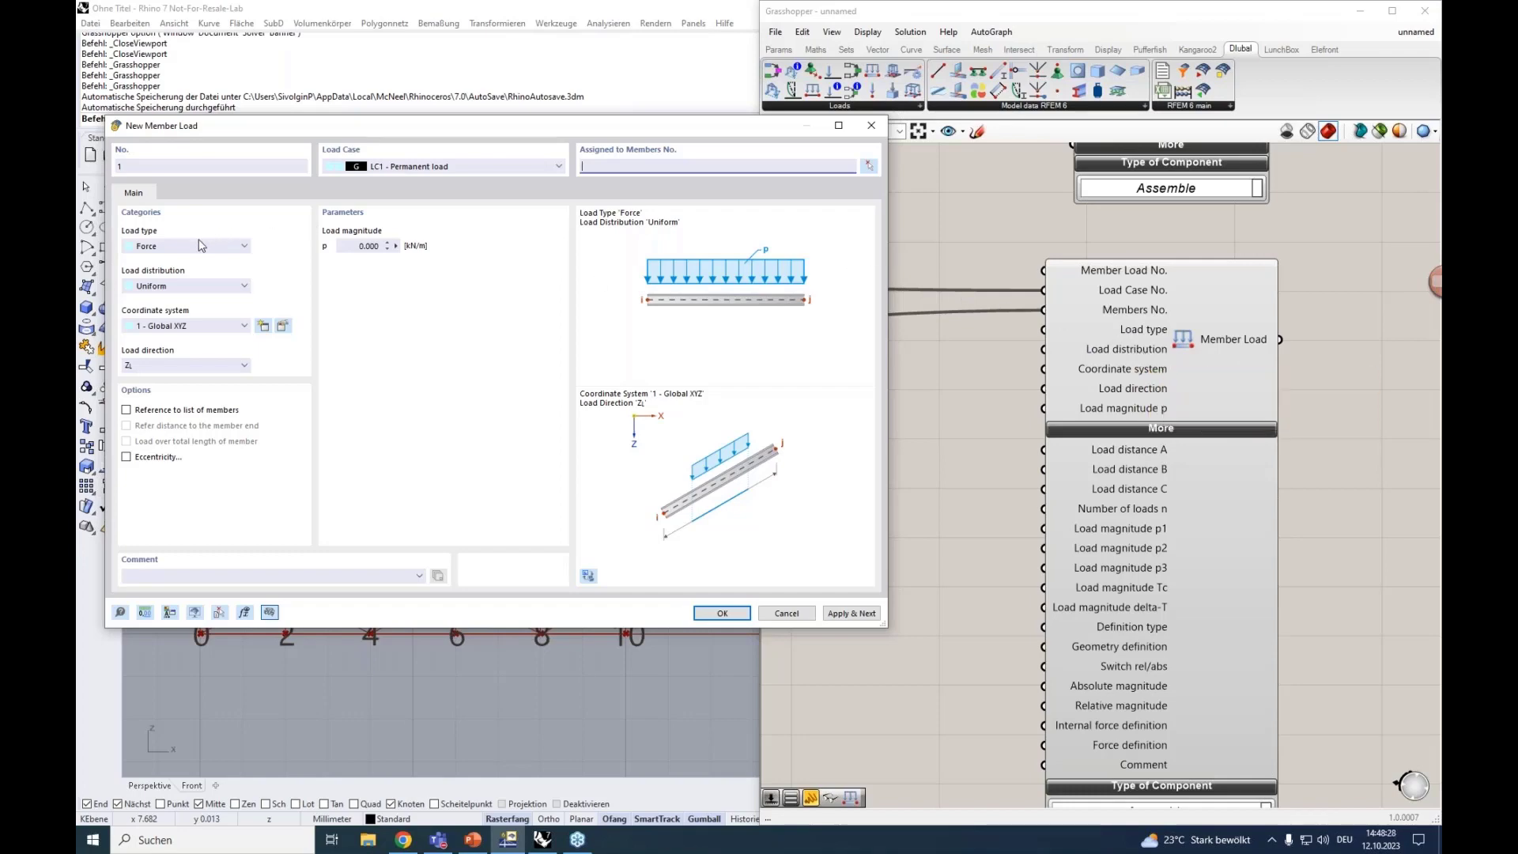
click(178, 246)
click(181, 251)
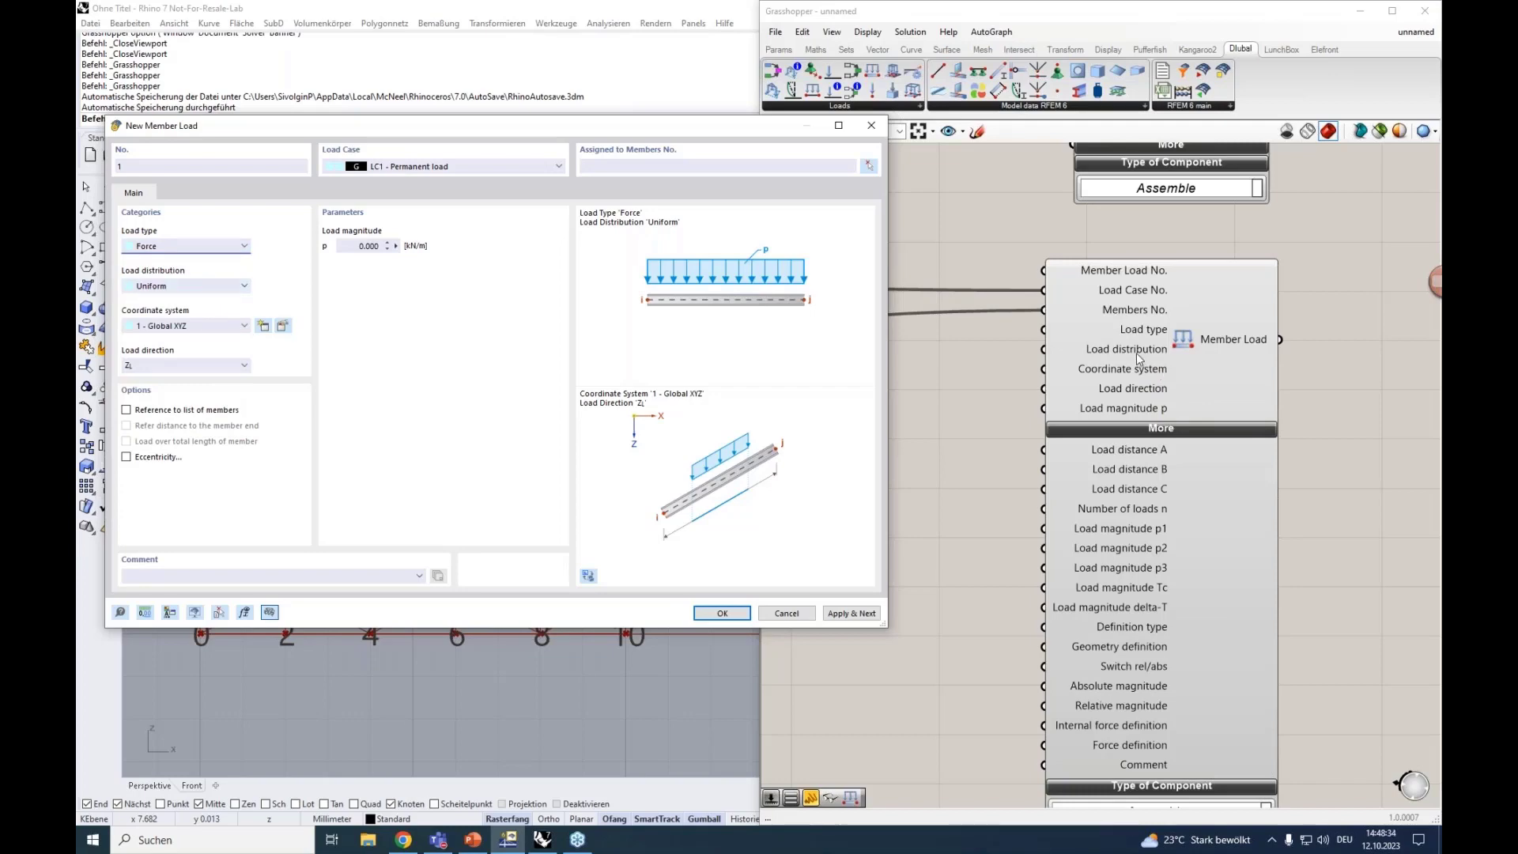
mouse_move(1135, 357)
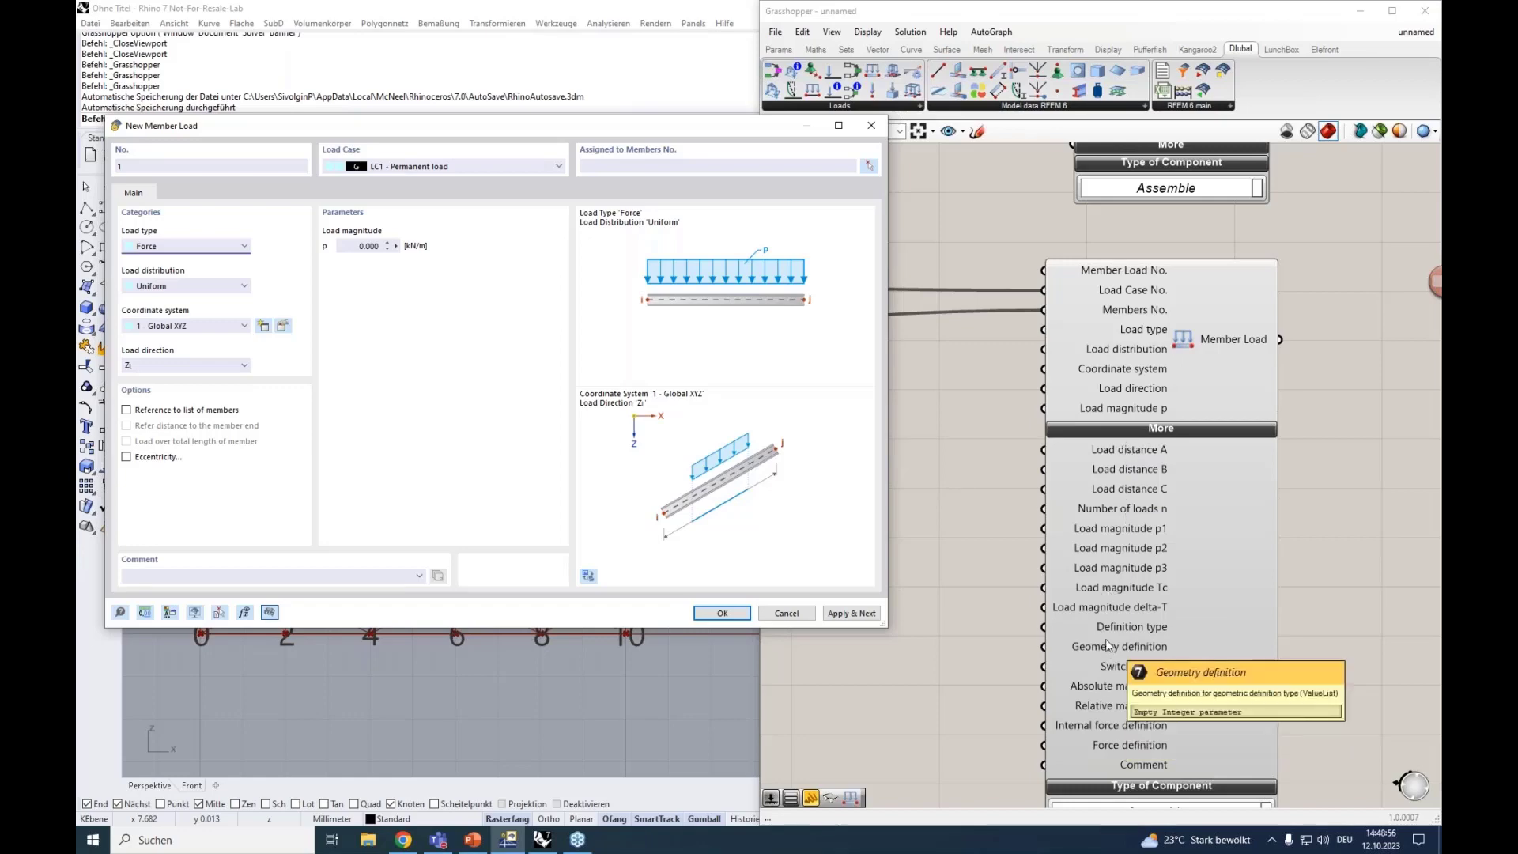
click(169, 246)
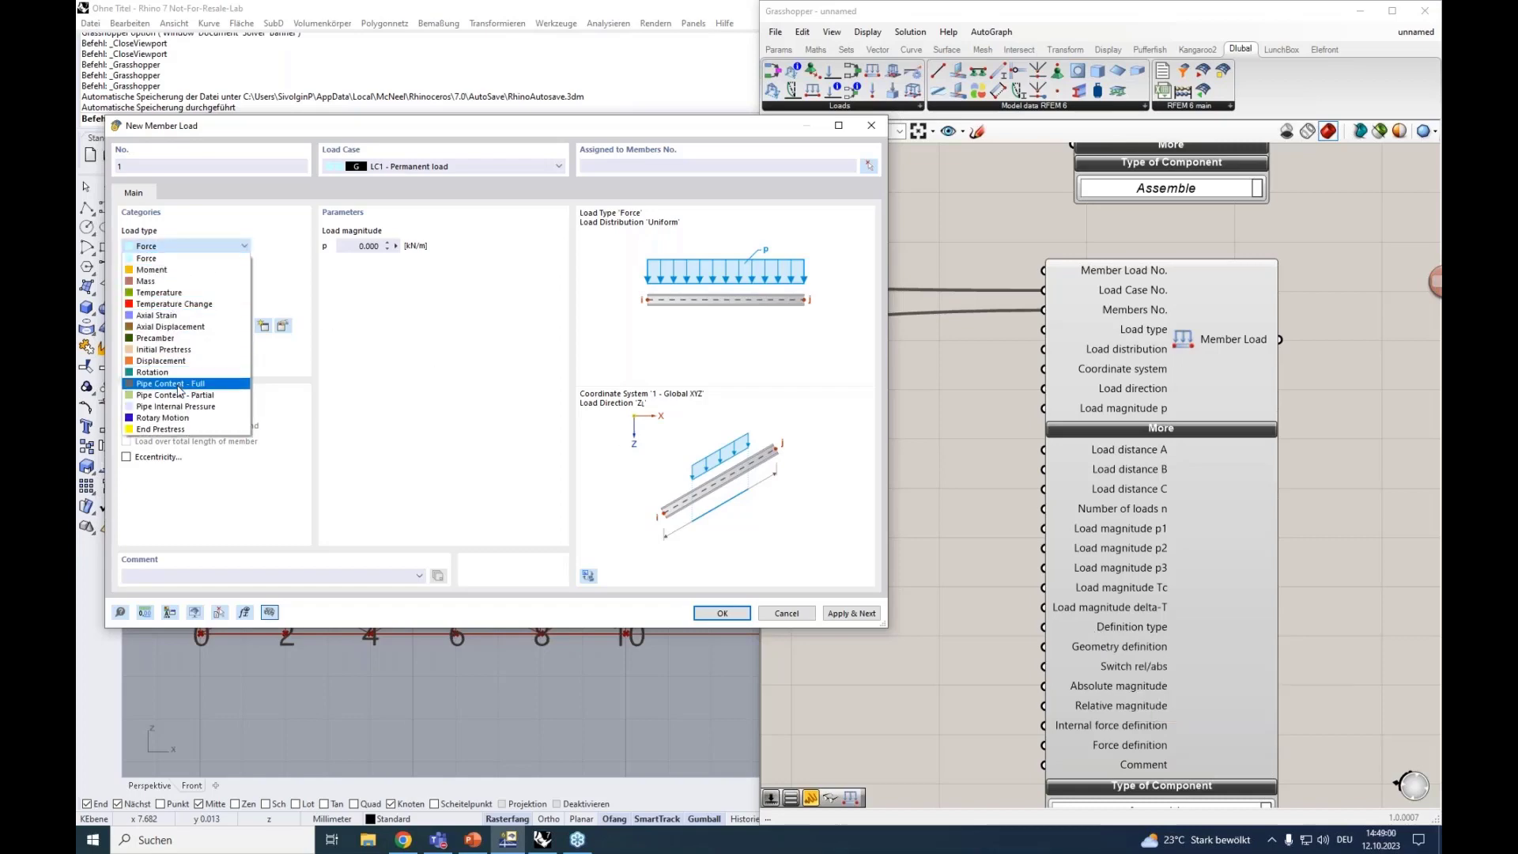
click(190, 286)
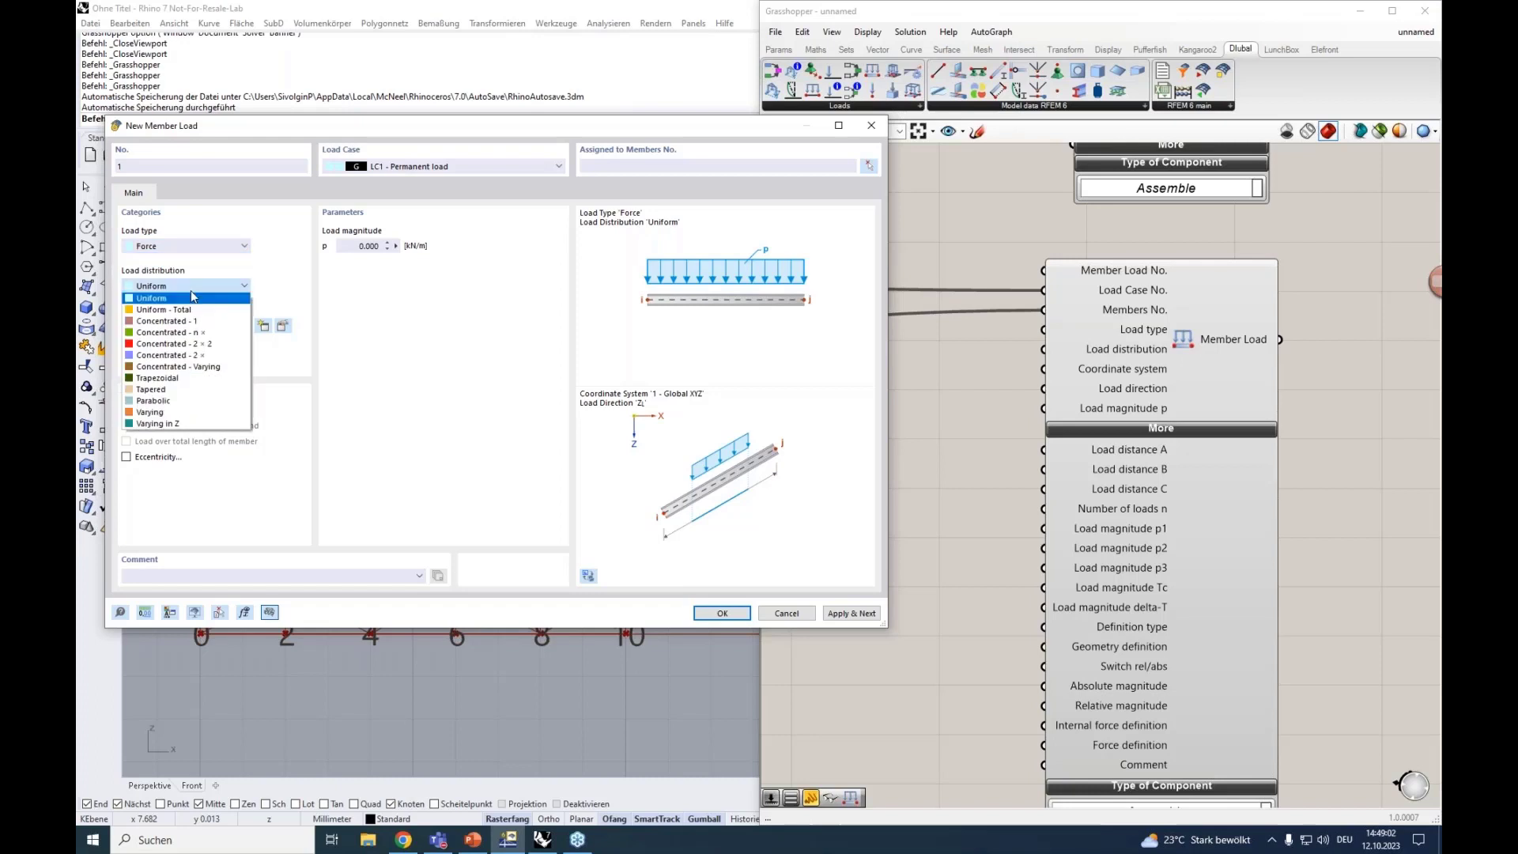
click(219, 383)
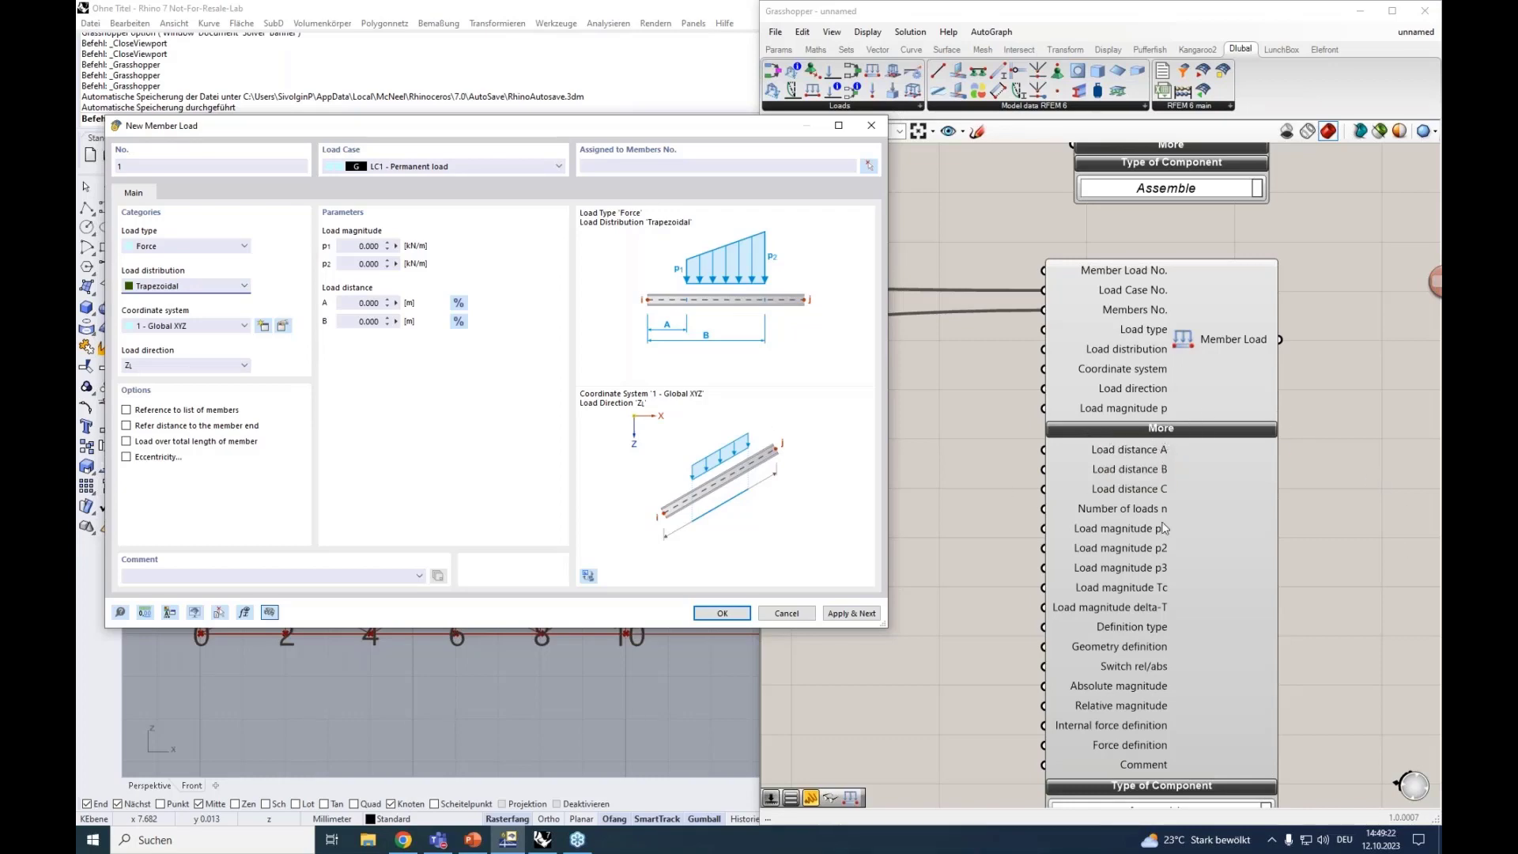
right_drag(1017, 491, 1016, 456)
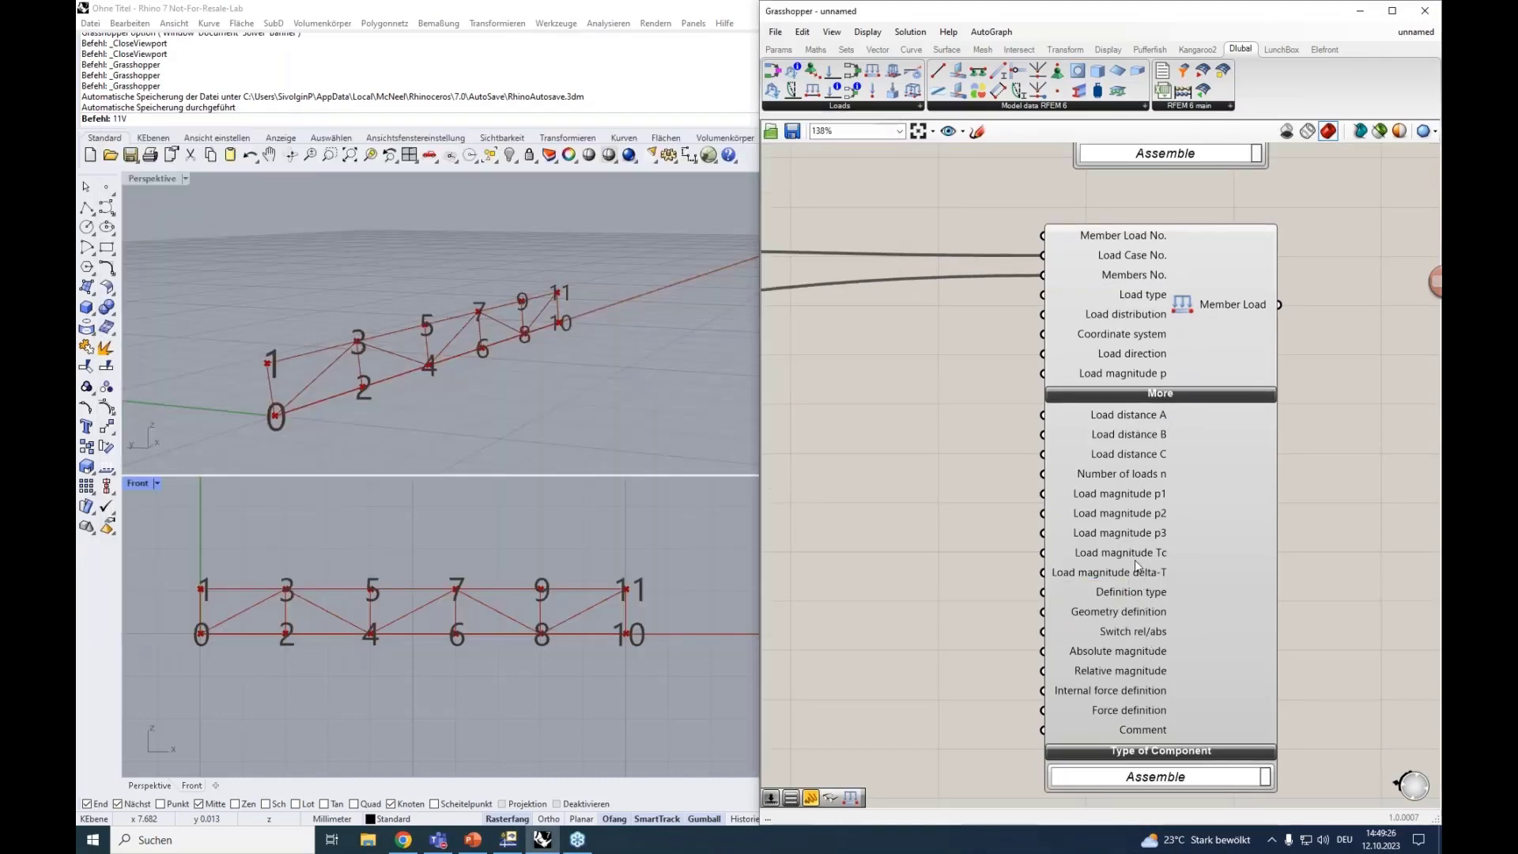
Step: Switch to RFEM's New Member Load dialog and review the available load distributions and load types
click(508, 840)
click(183, 288)
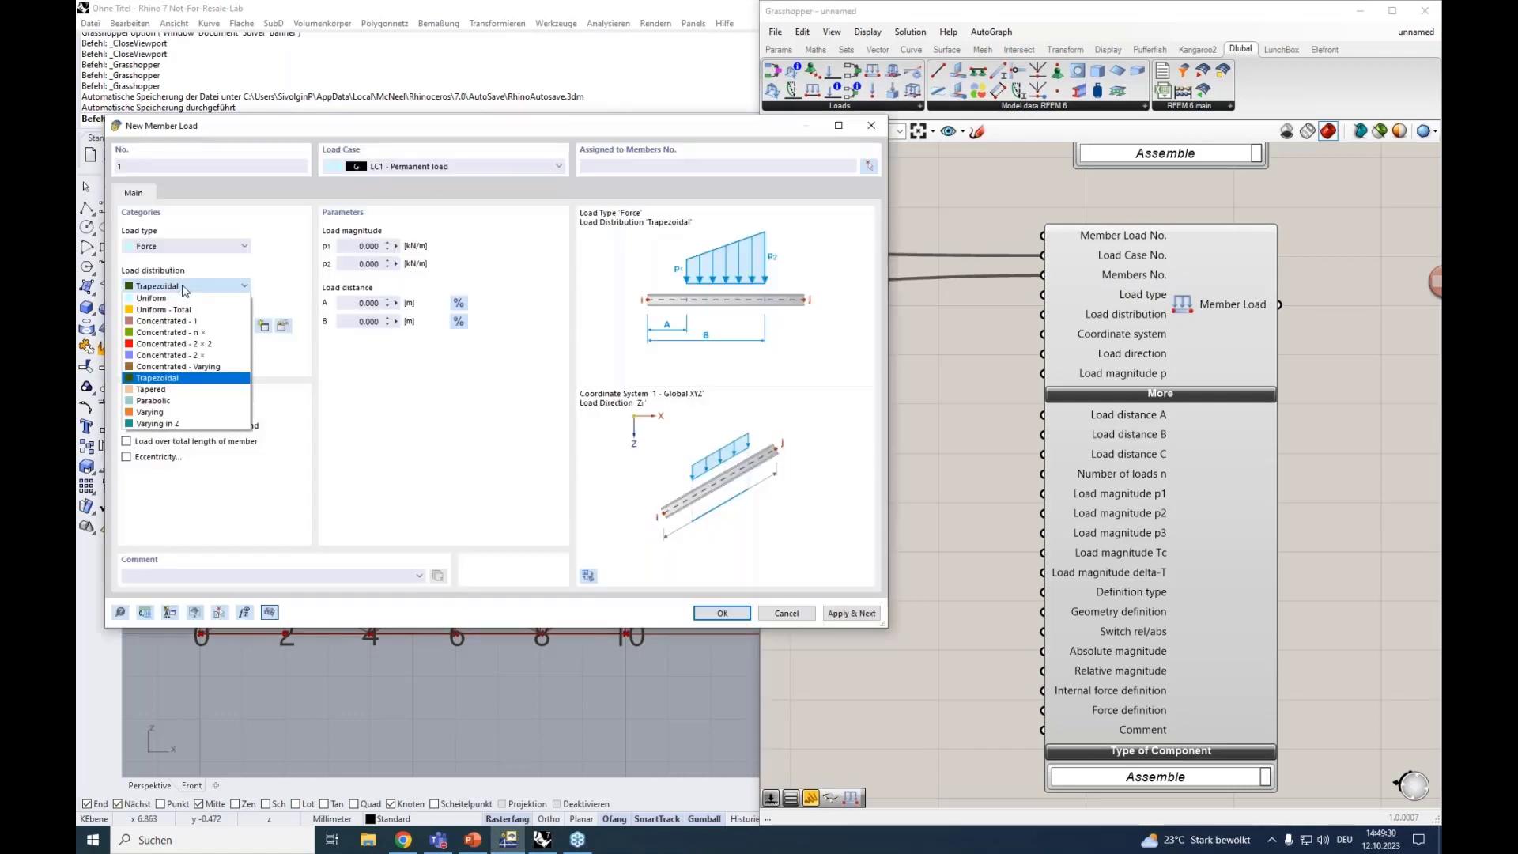
click(186, 290)
click(224, 246)
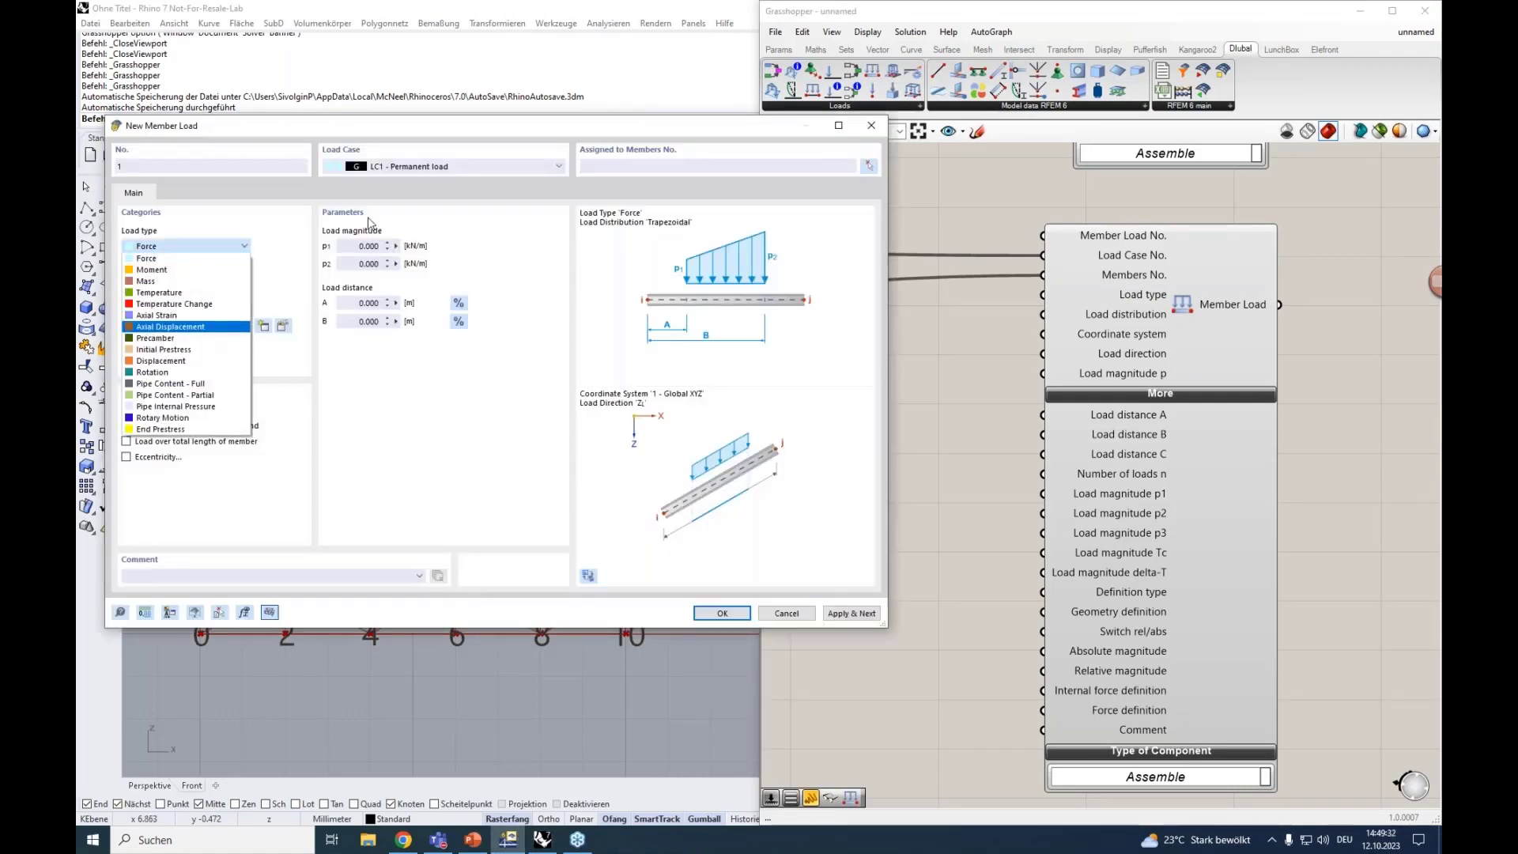
click(465, 382)
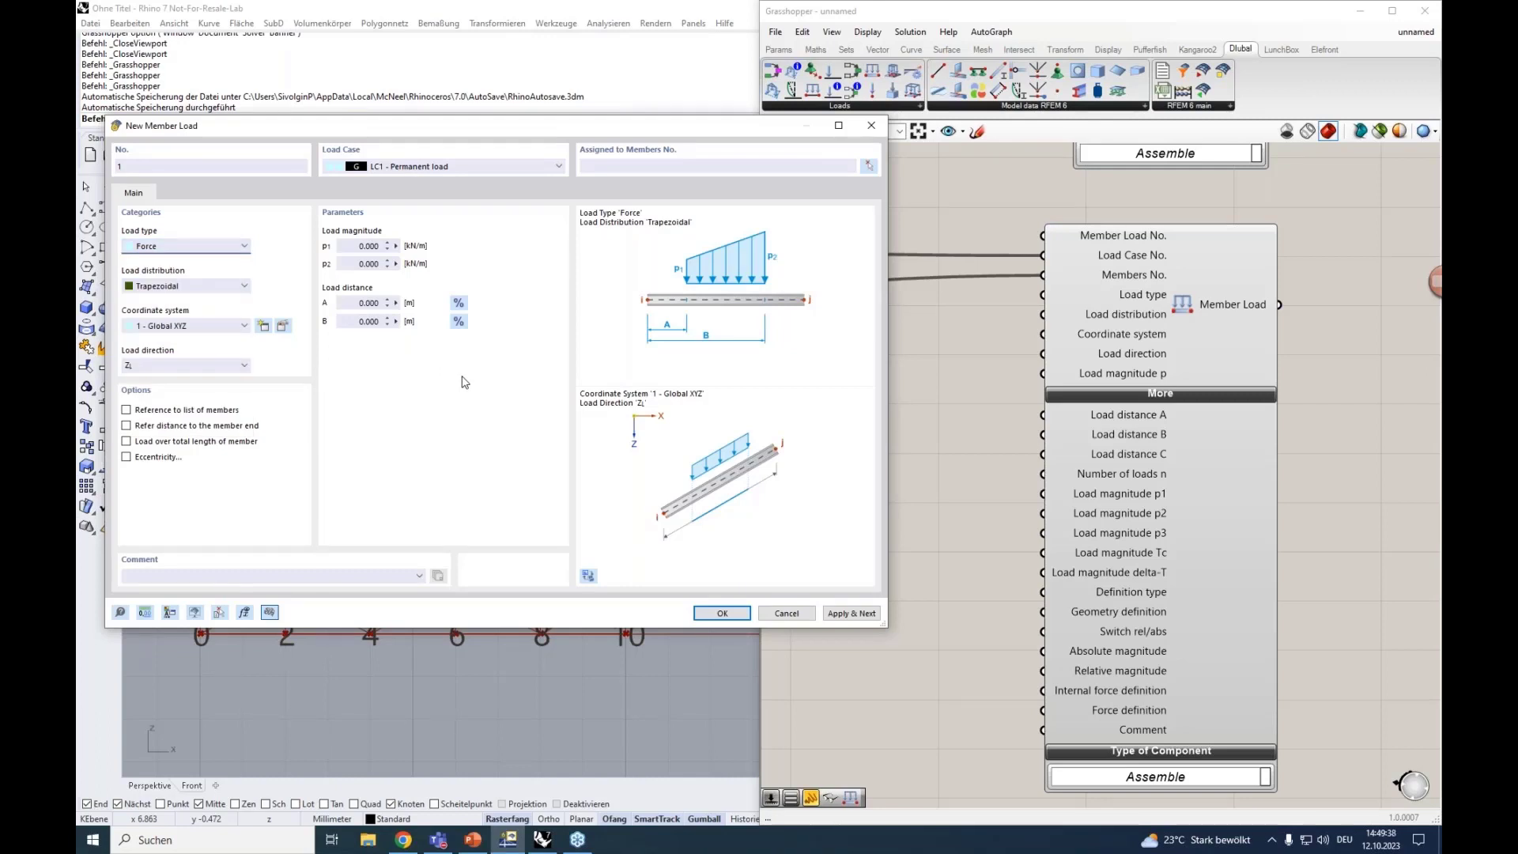
Step: Return to Grasshopper and connect a number slider set to 1 to the Member Load's Coordinate system input
click(987, 343)
right_drag(1000, 335, 997, 372)
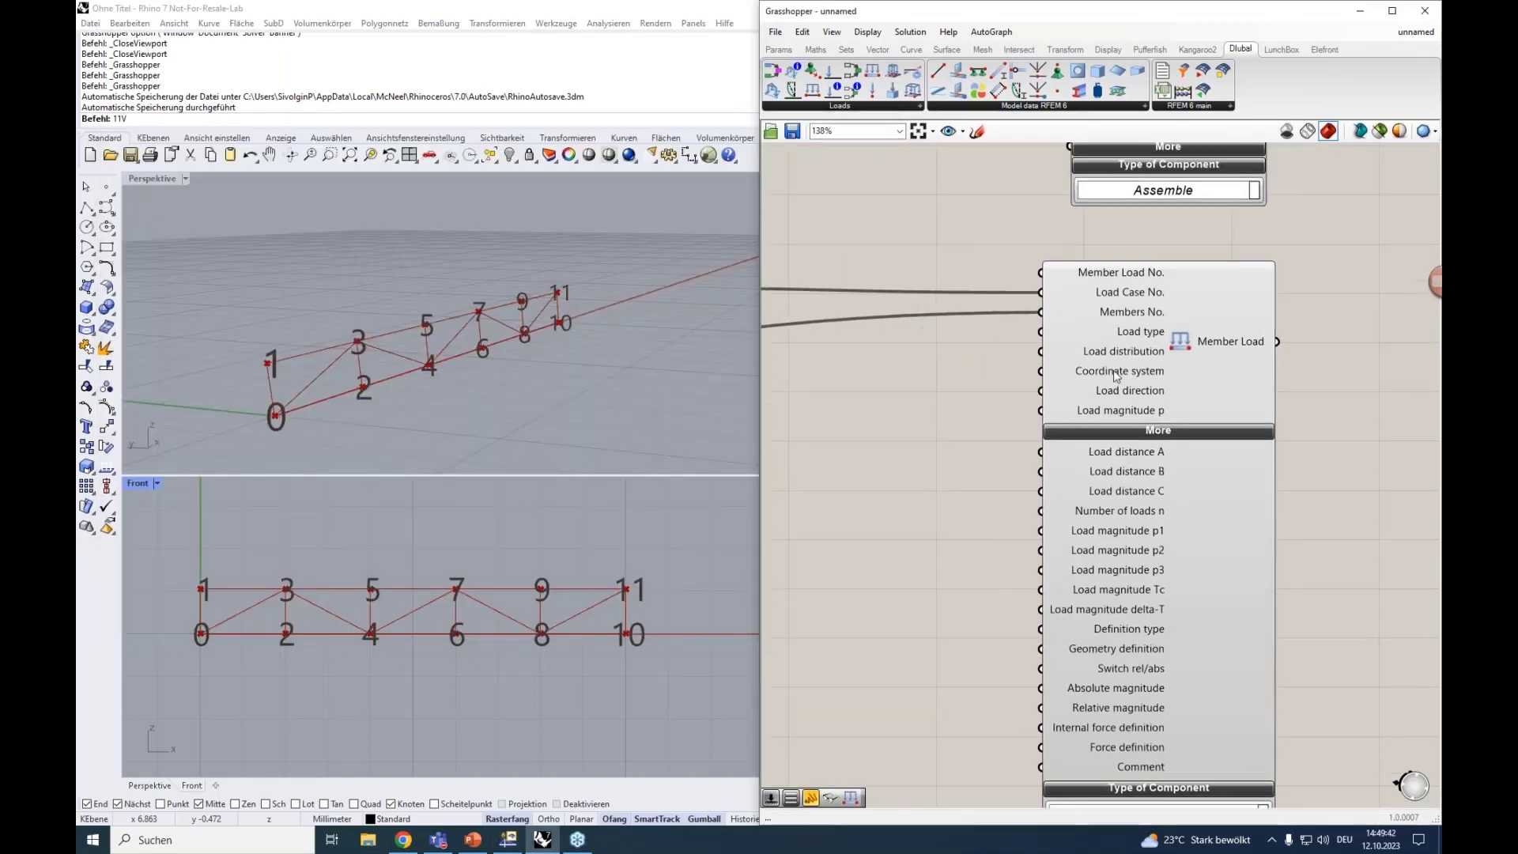
mouse_move(1116, 376)
double_click(960, 372)
text(1)
key(Return)
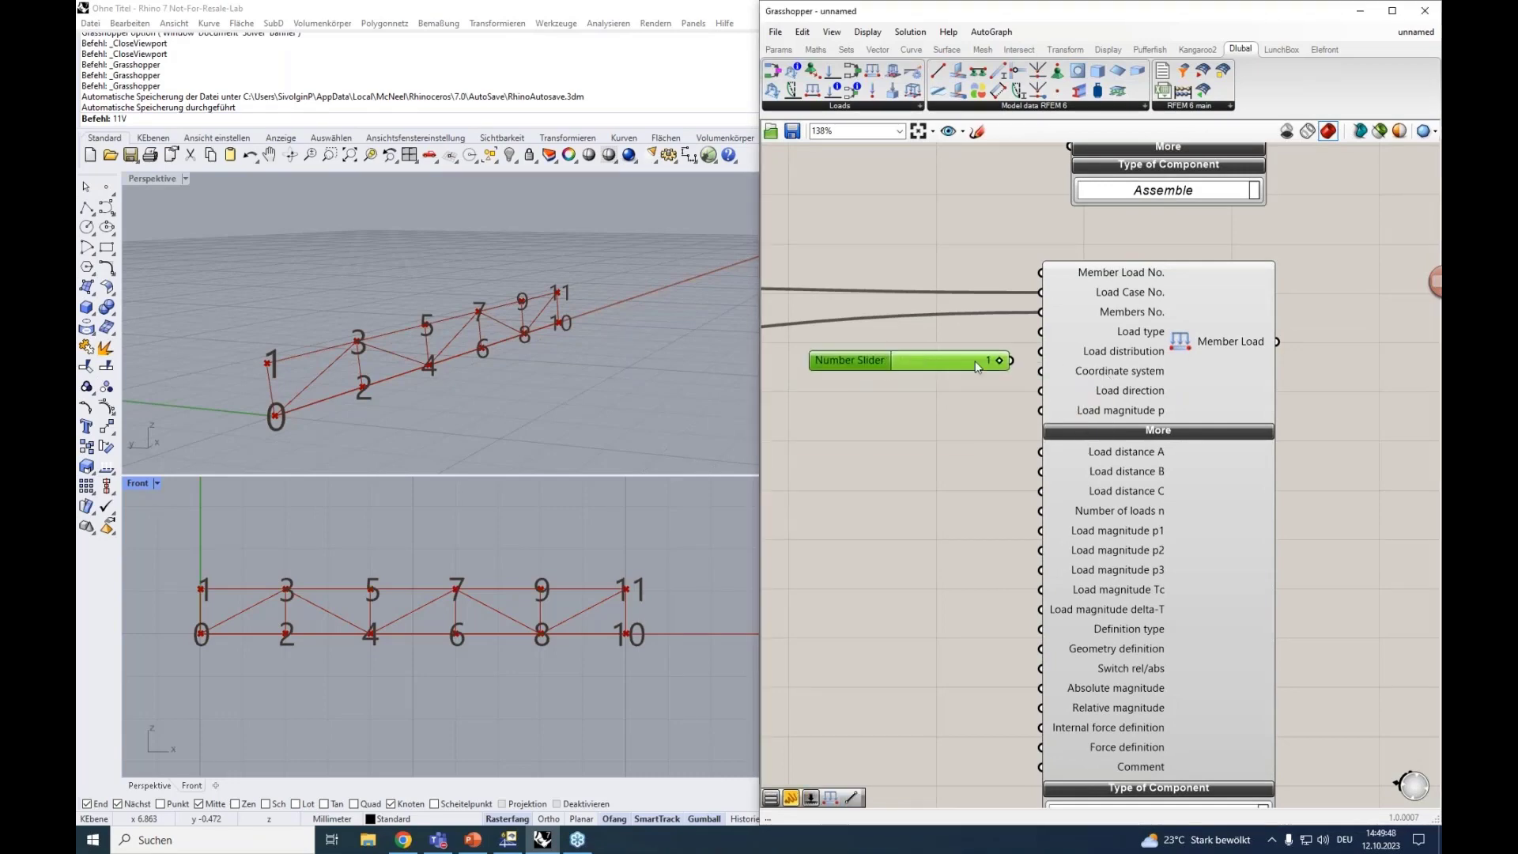
drag(1011, 360, 979, 382)
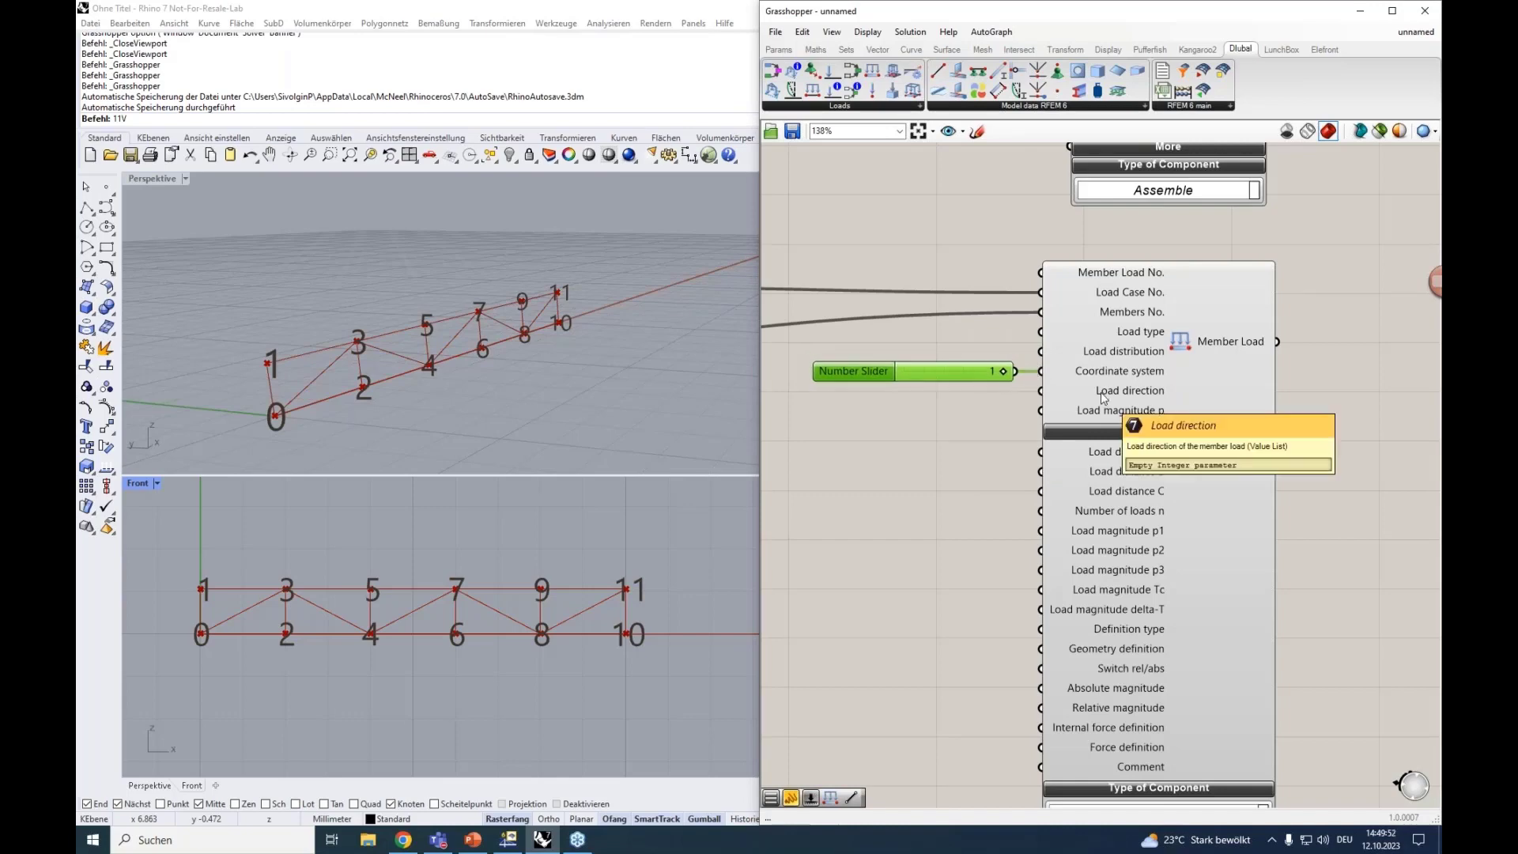
Step: Add a Value List for the Member Load's Load direction input and set it to LOAD_DIRECTION_GLOBAL_Z_OR_USER_DEFINED_W_TRUE
double_click(874, 427)
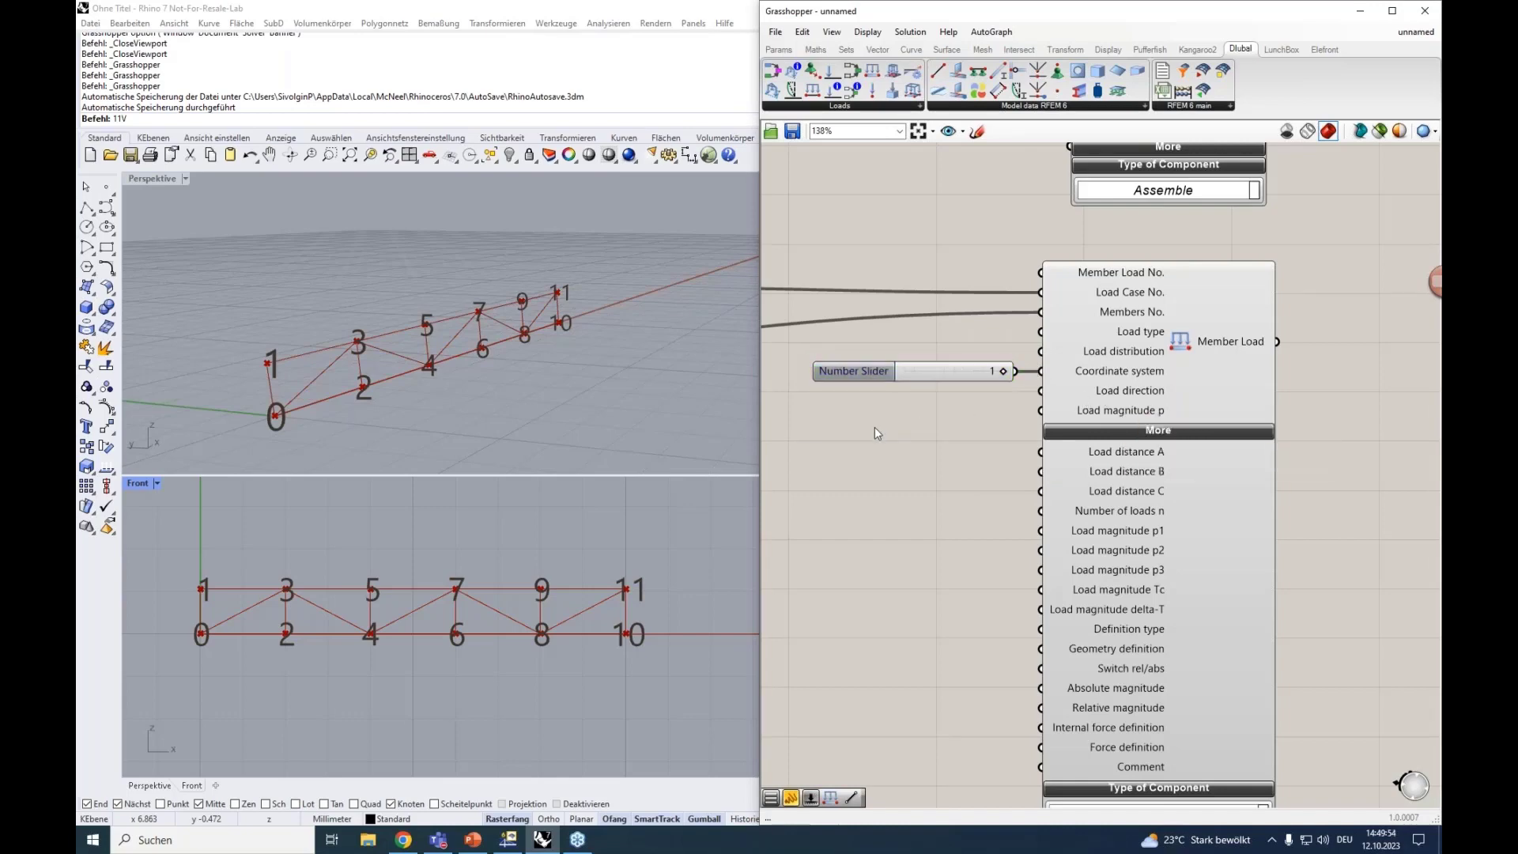
text(val)
click(894, 409)
drag(951, 416, 1040, 391)
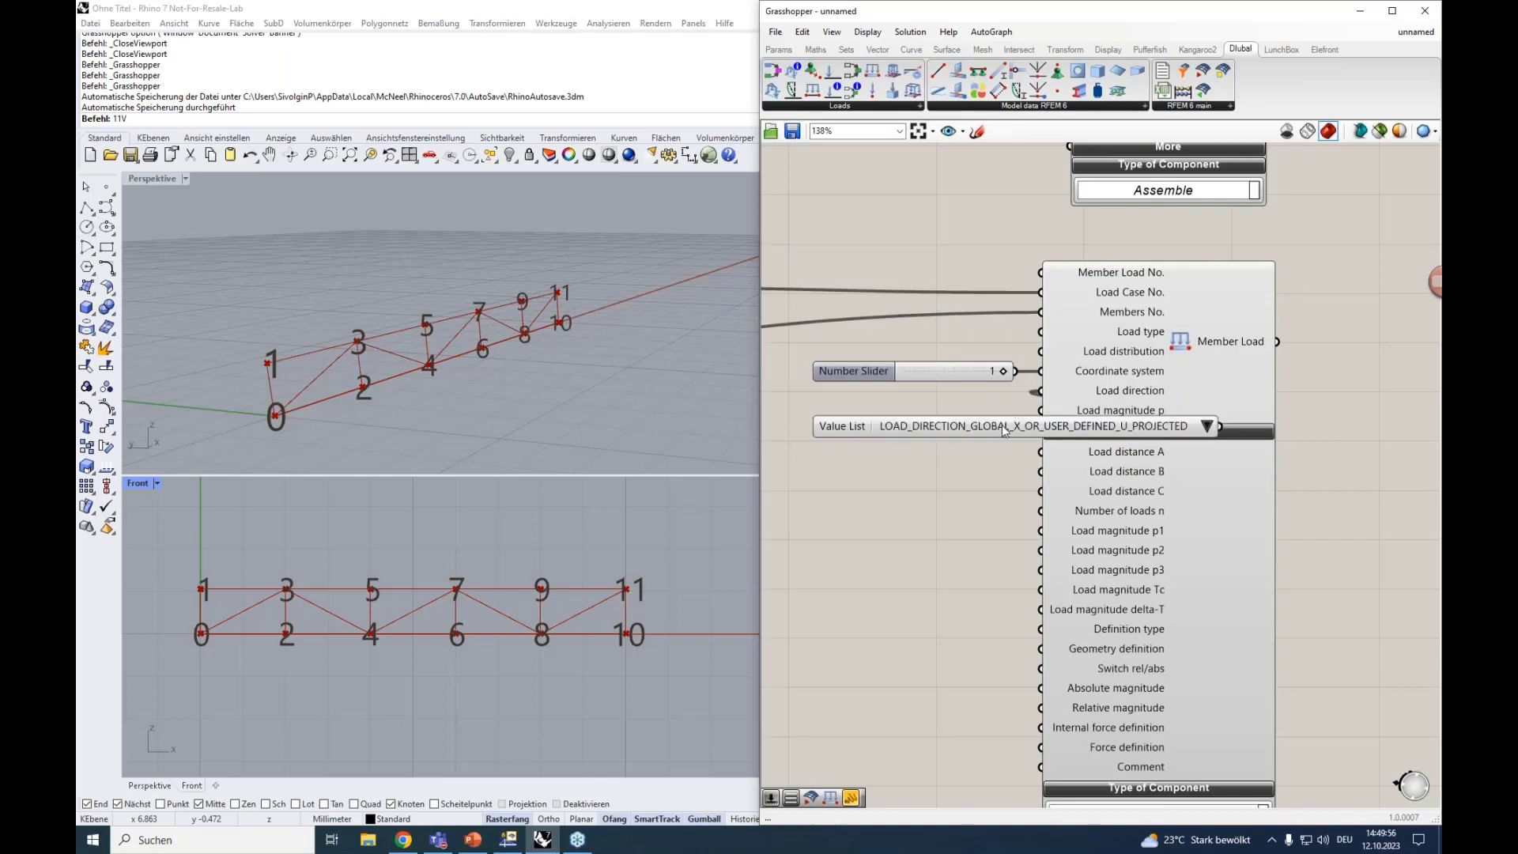
click(999, 427)
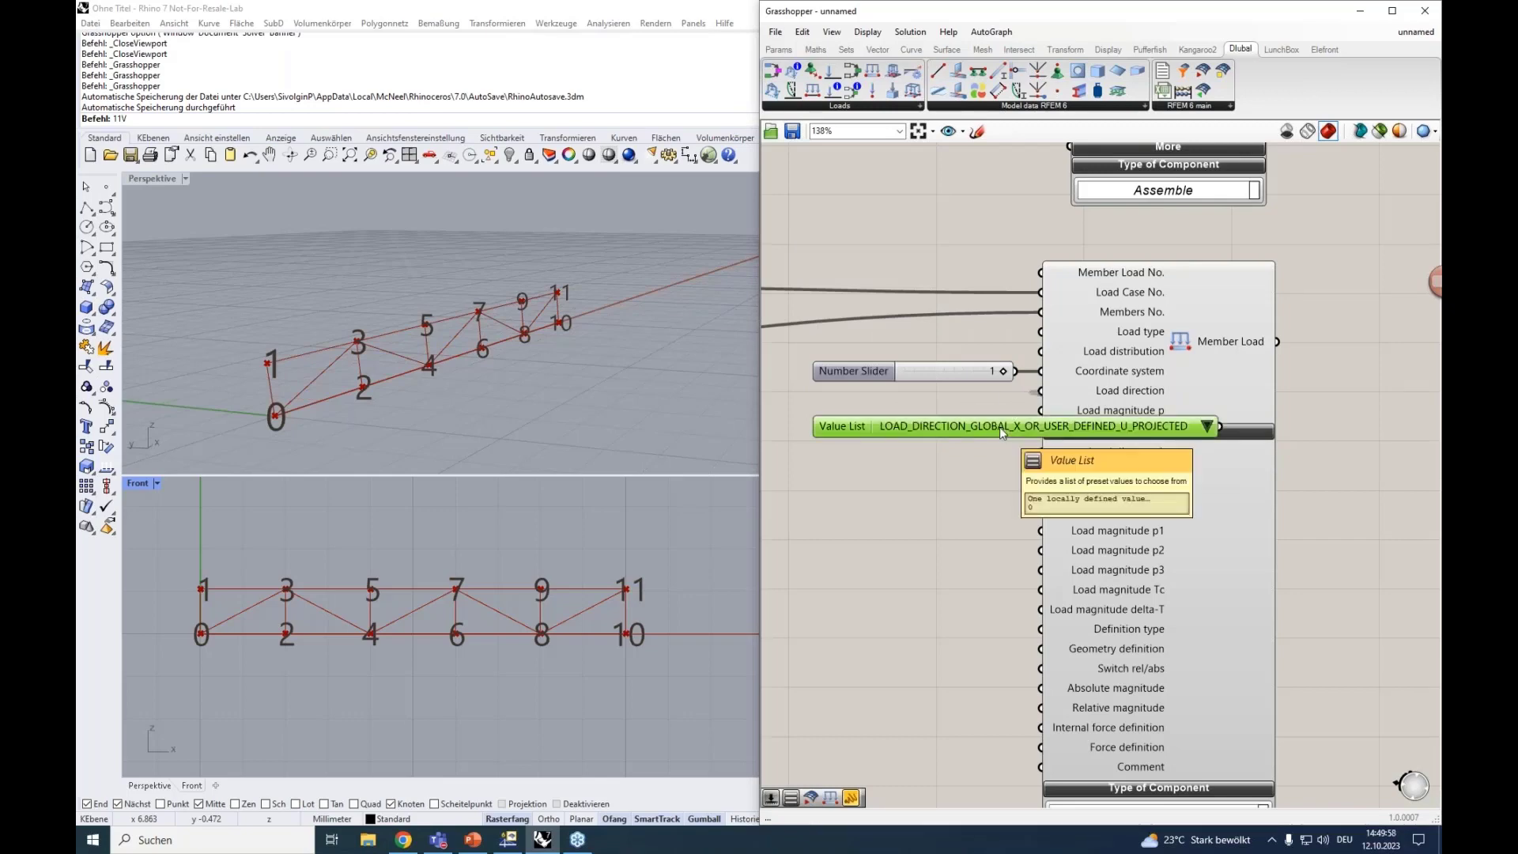
click(1206, 427)
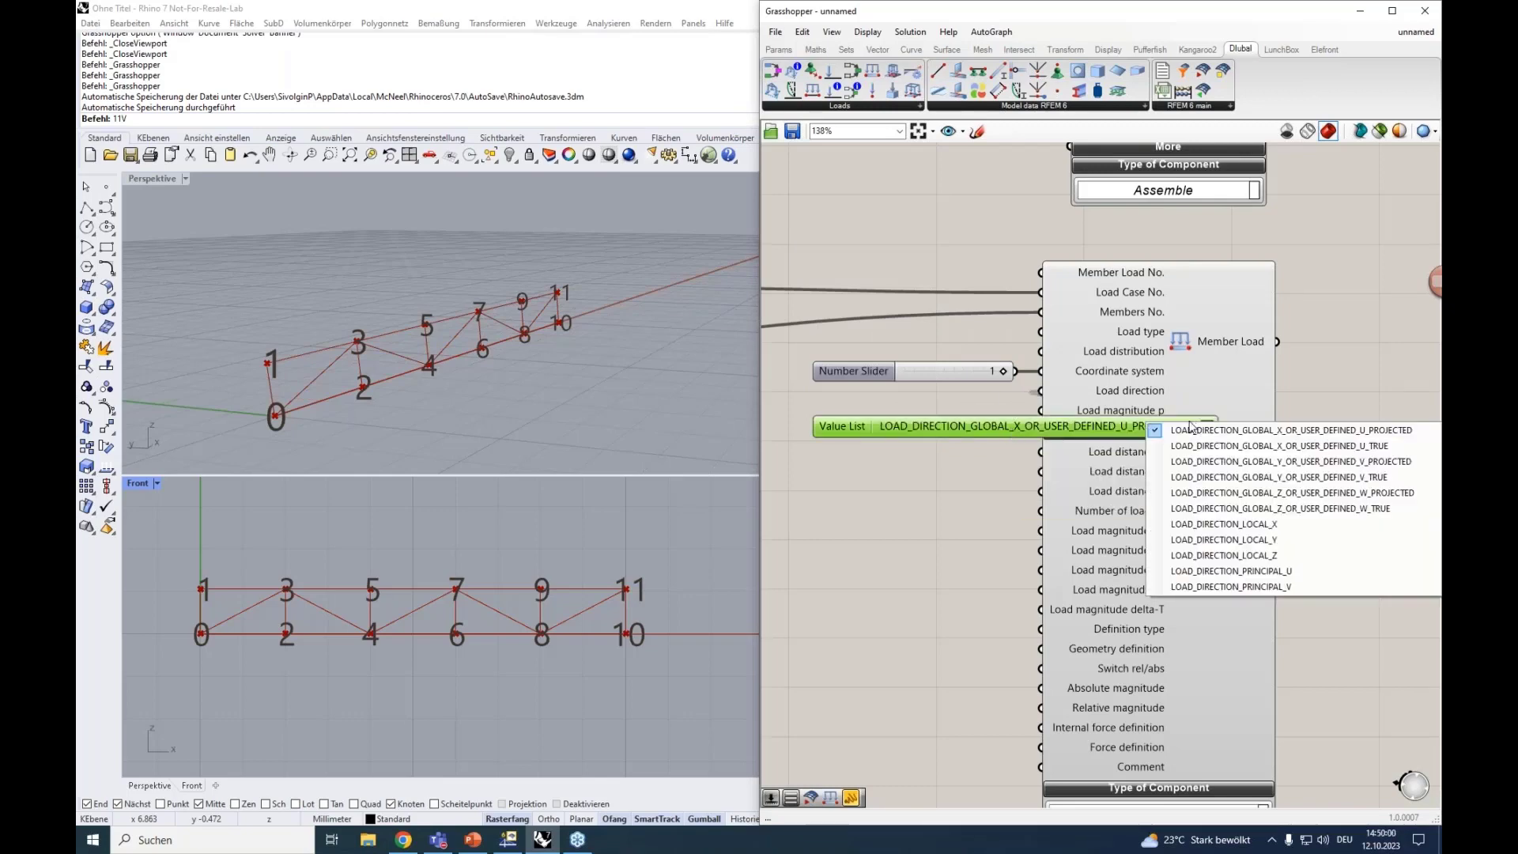
click(1230, 512)
drag(1067, 424, 890, 399)
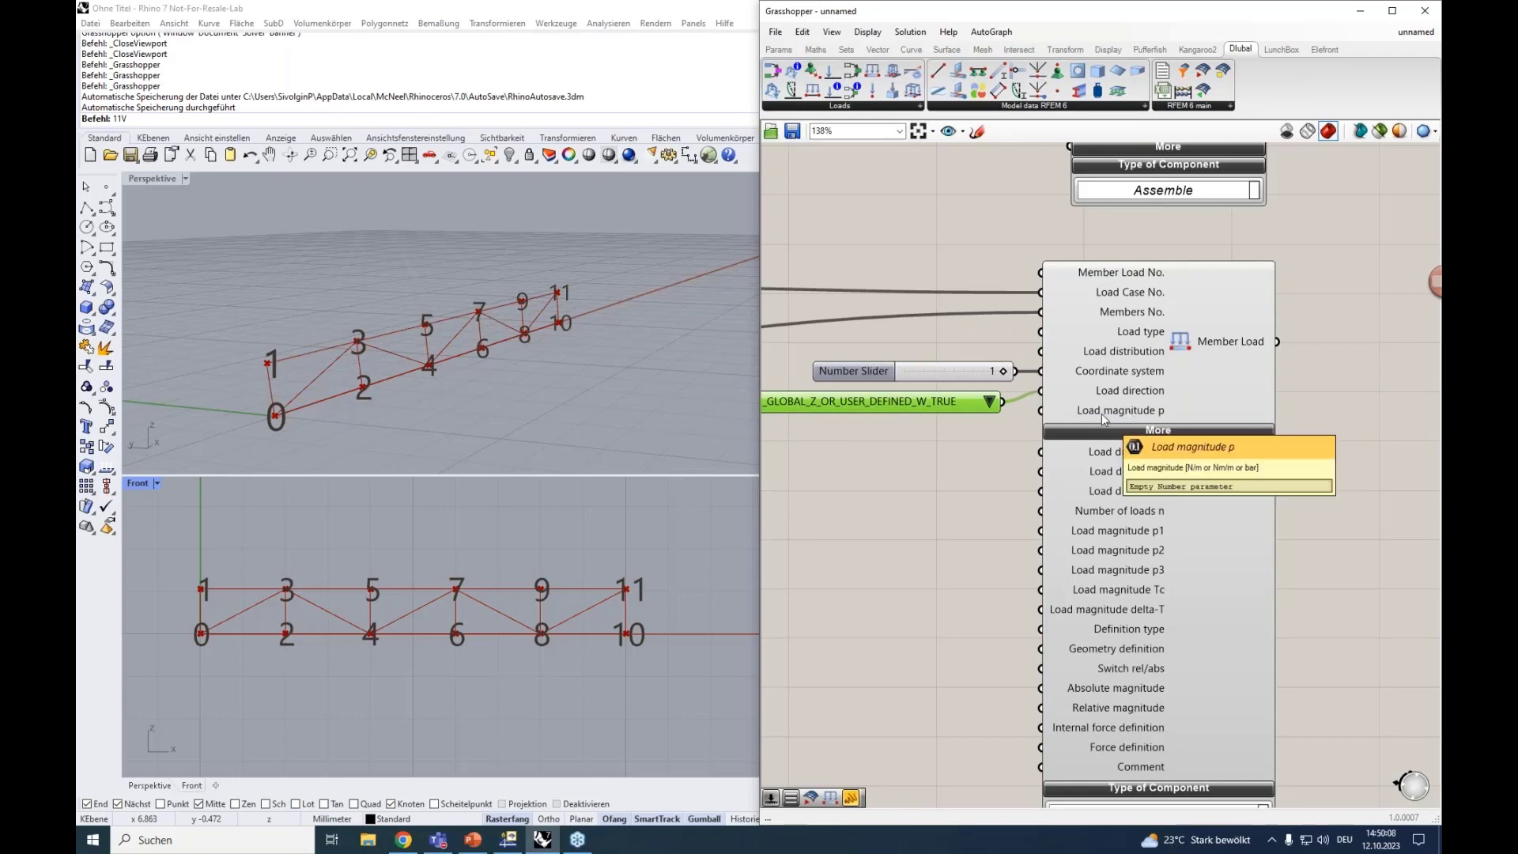
Step: Connect a number slider set to 2000 to the Member Load's Load magnitude p input and collapse the component's additional inputs
right_drag(874, 454, 1008, 440)
click(975, 425)
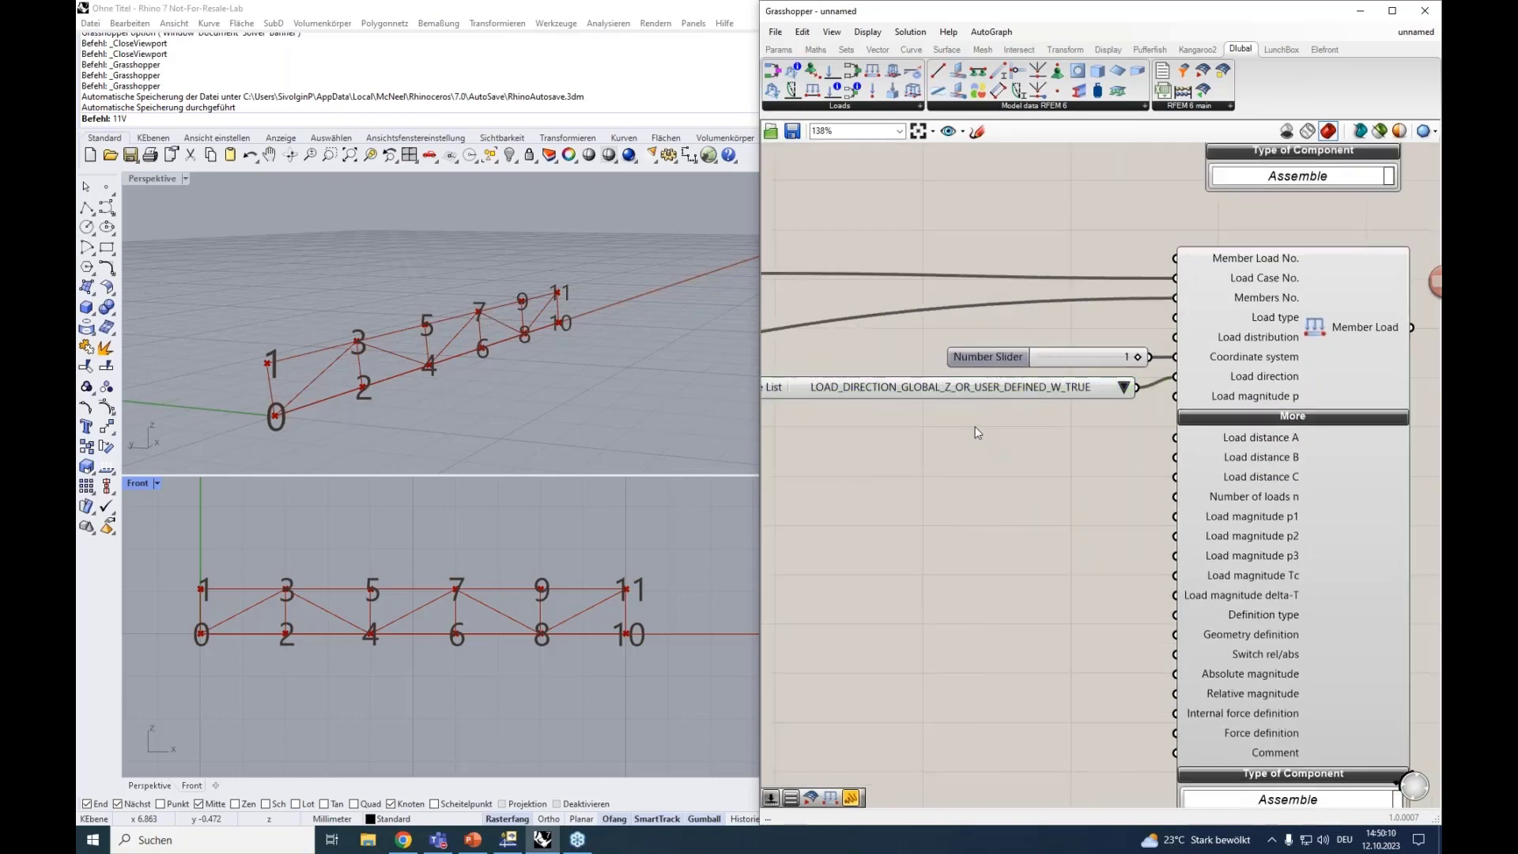
double_click(975, 427)
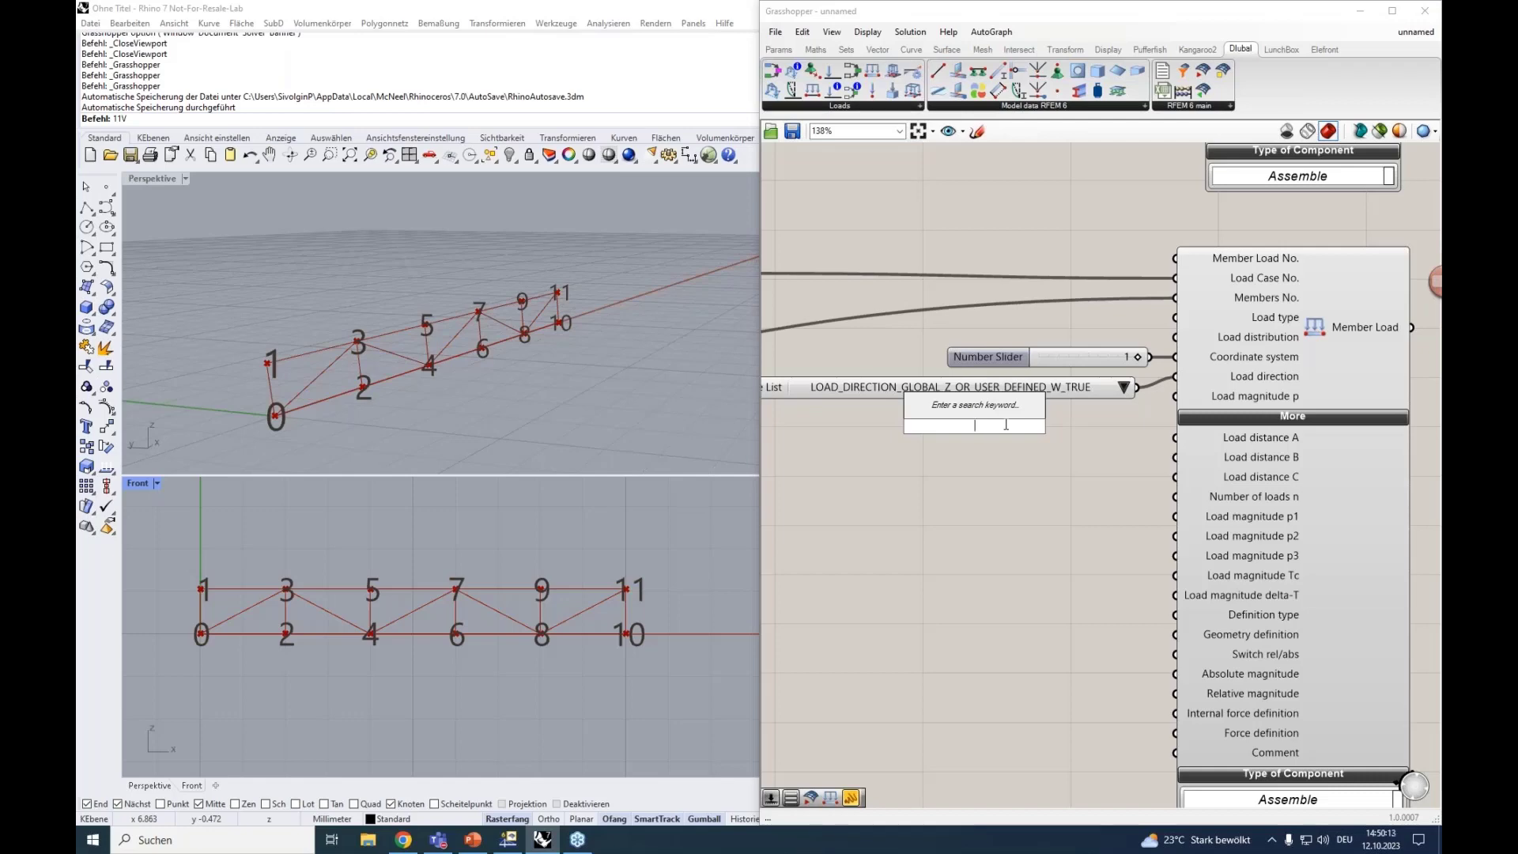
text(2000)
key(Return)
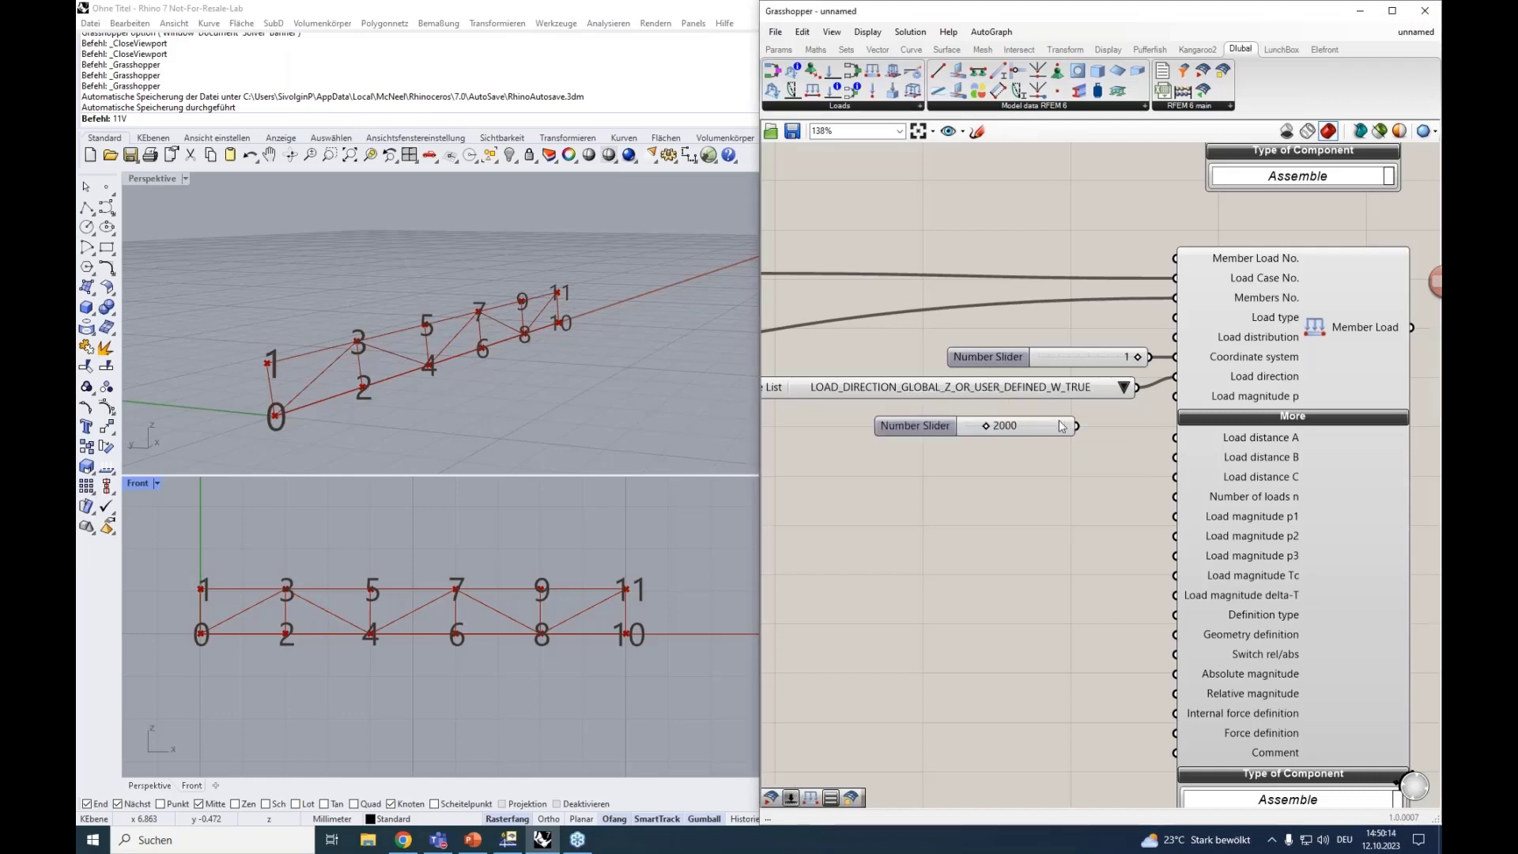
scroll(1134, 433, down, 2)
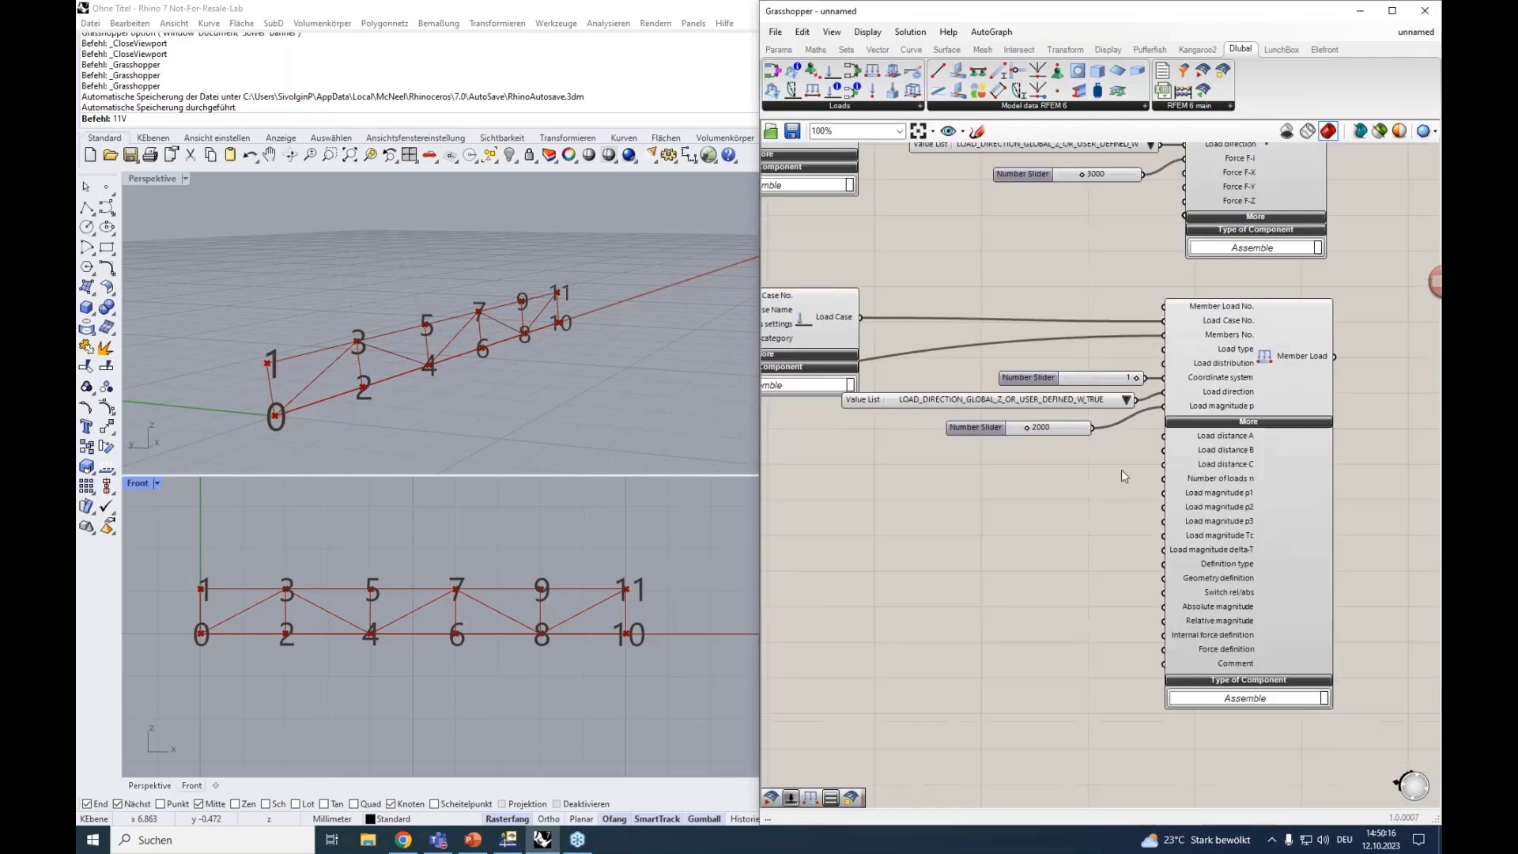
click(1248, 423)
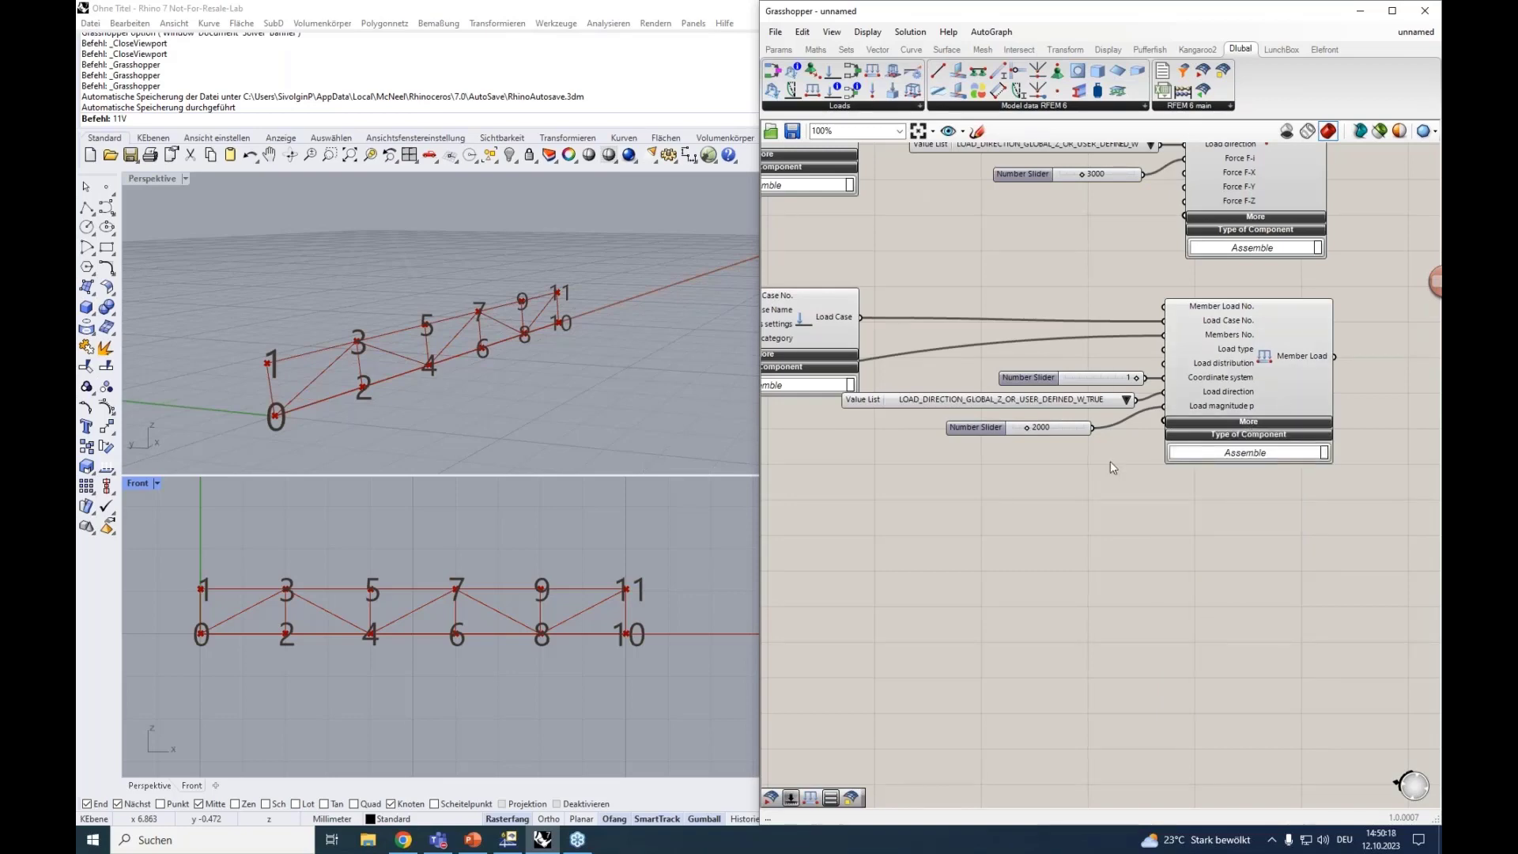
Step: Place an RFEM 6 Export component beside the Nodal Load and Member Load components and expand its additional inputs
mouse_move(1194, 372)
scroll(1250, 446, down, 4)
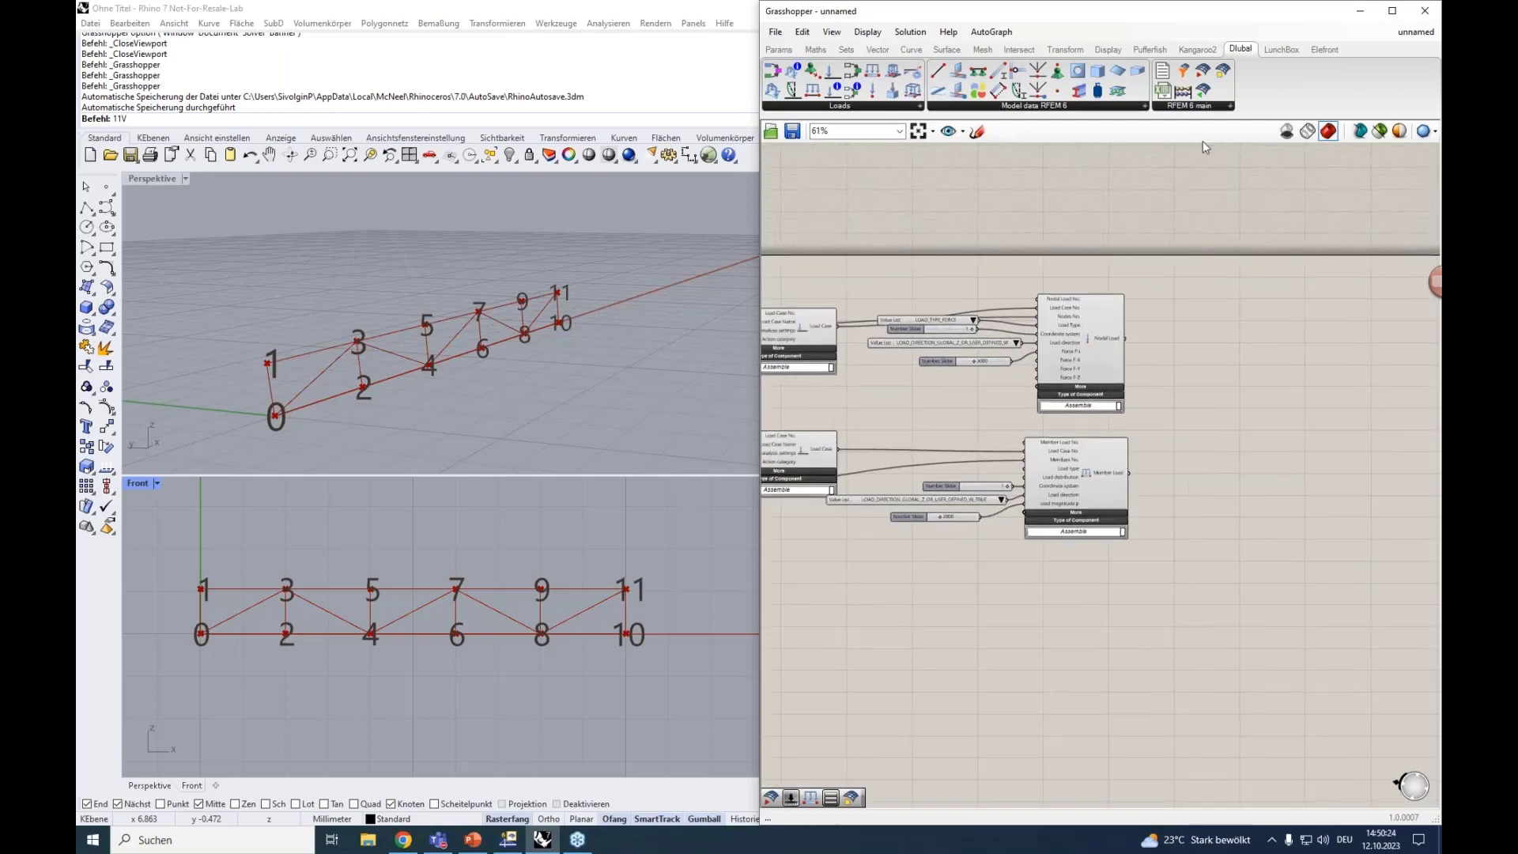
click(1192, 105)
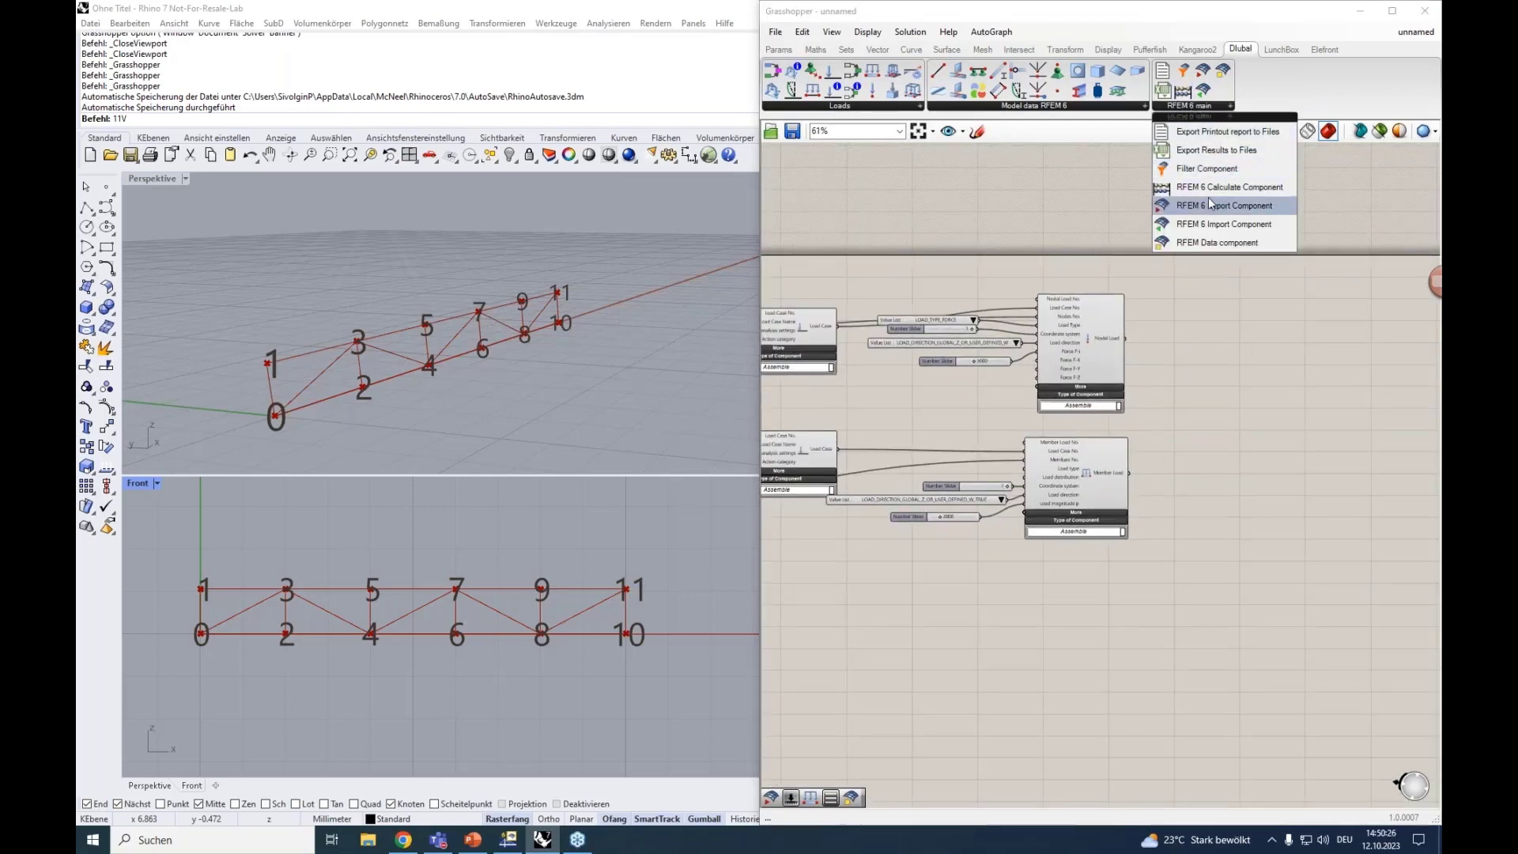
drag(1208, 199, 1216, 394)
scroll(1257, 403, up, 8)
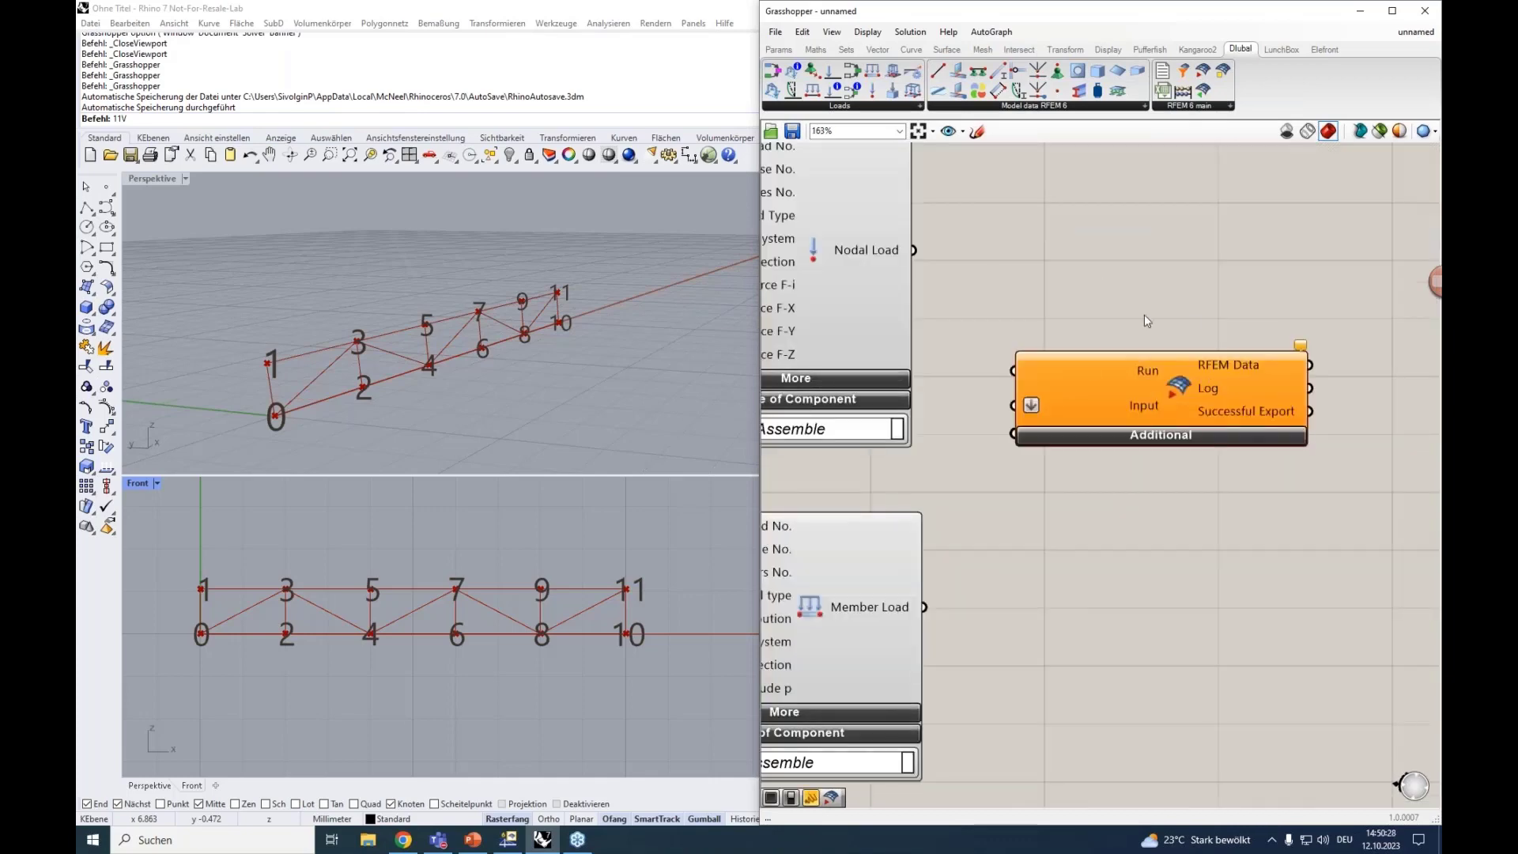
click(1144, 437)
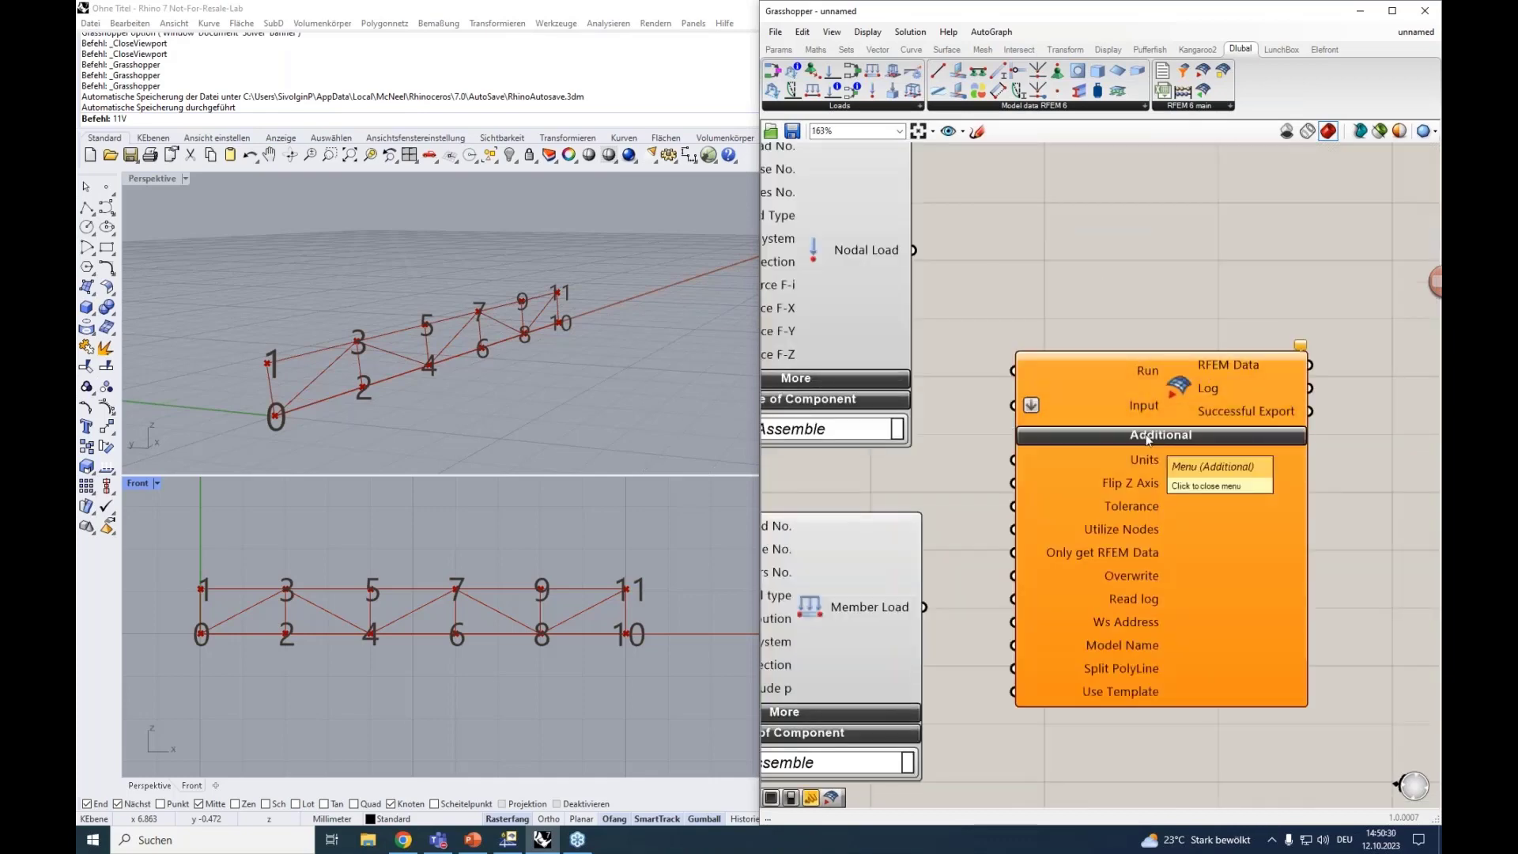
scroll(1155, 279, down, 3)
drag(1178, 310, 1227, 313)
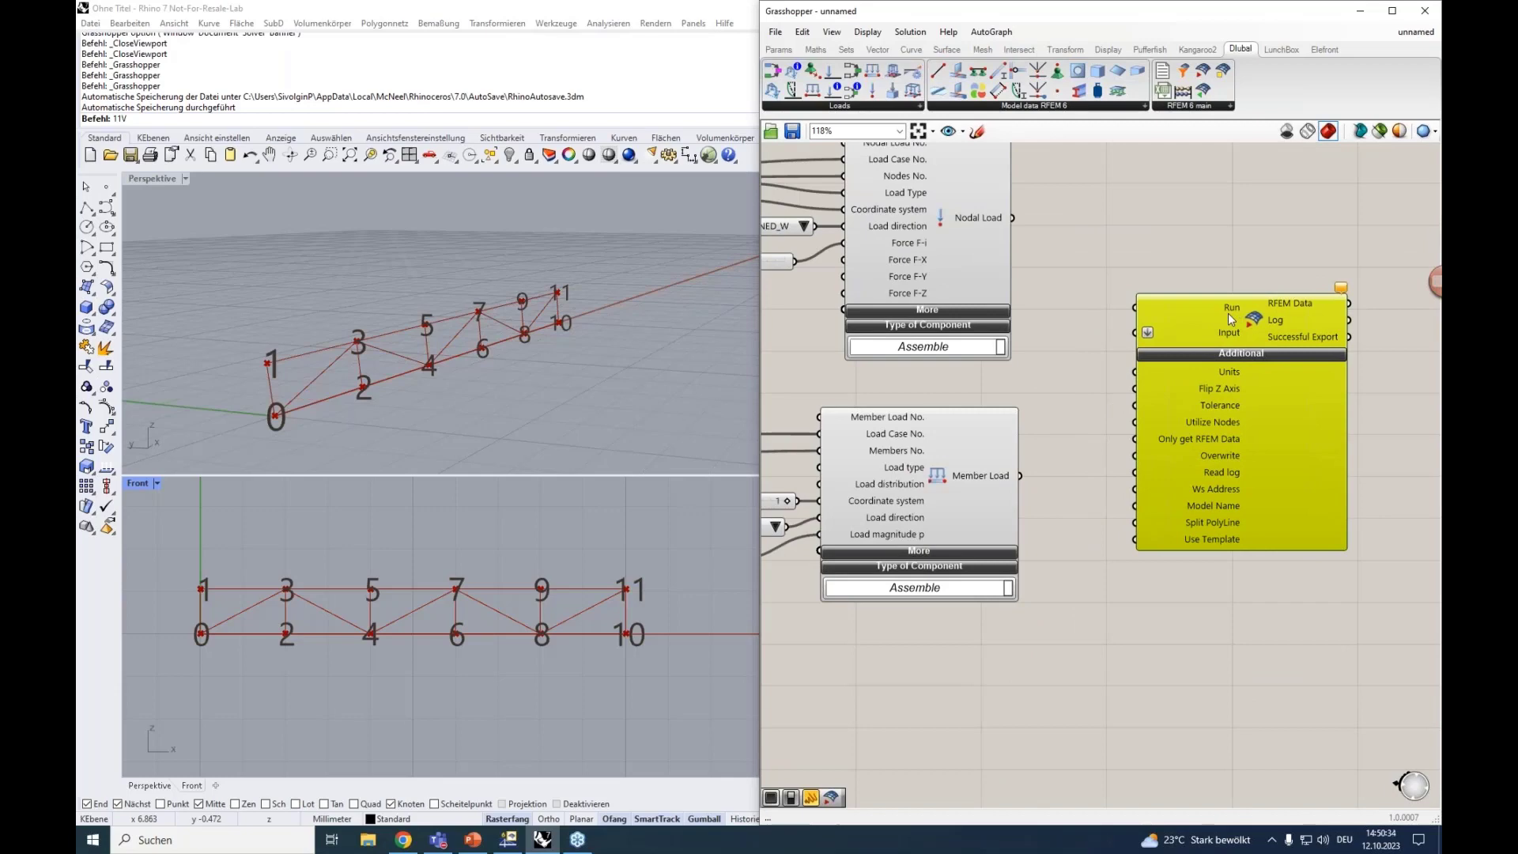
drag(1229, 319, 1245, 341)
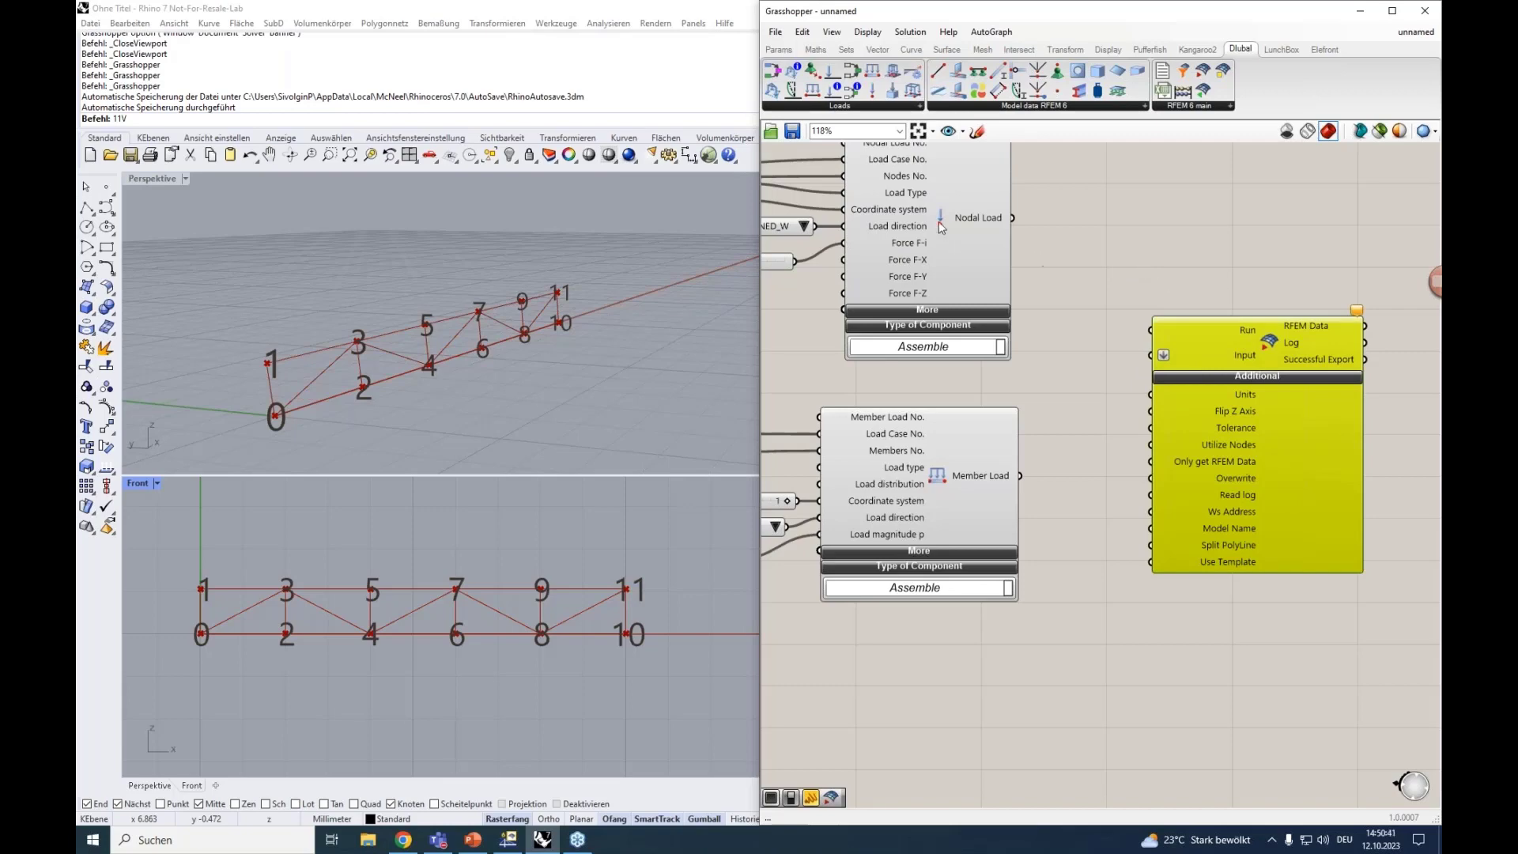
Step: Move the Export component back along the definition to sit beside the Section components, below the Nodal Support
scroll(1056, 282, down, 3)
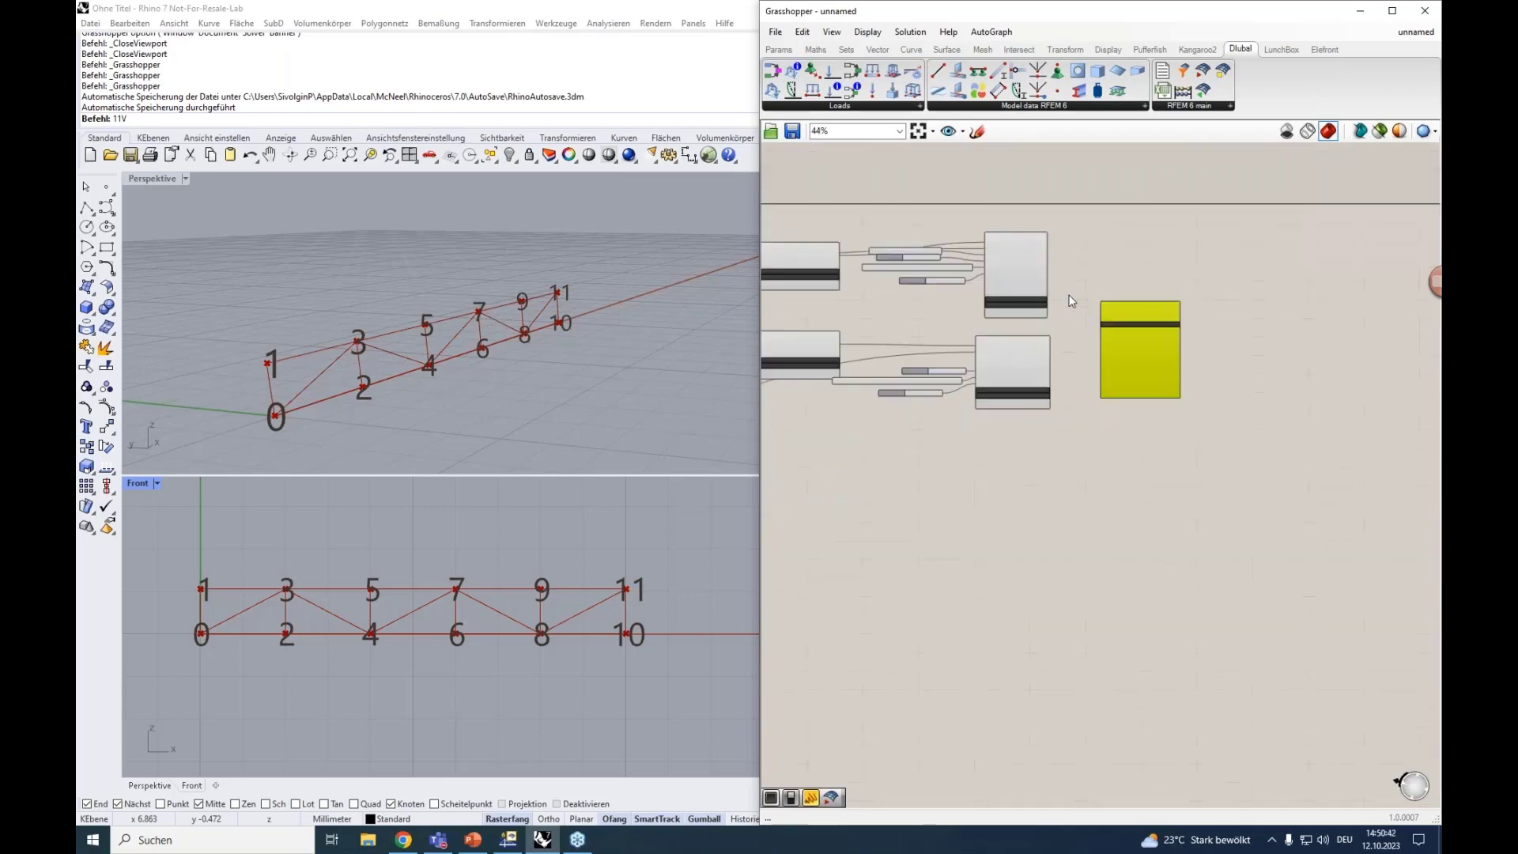
scroll(1037, 277, up, 1)
right_drag(1070, 295, 1200, 292)
drag(1284, 313, 852, 589)
right_drag(840, 565, 1136, 506)
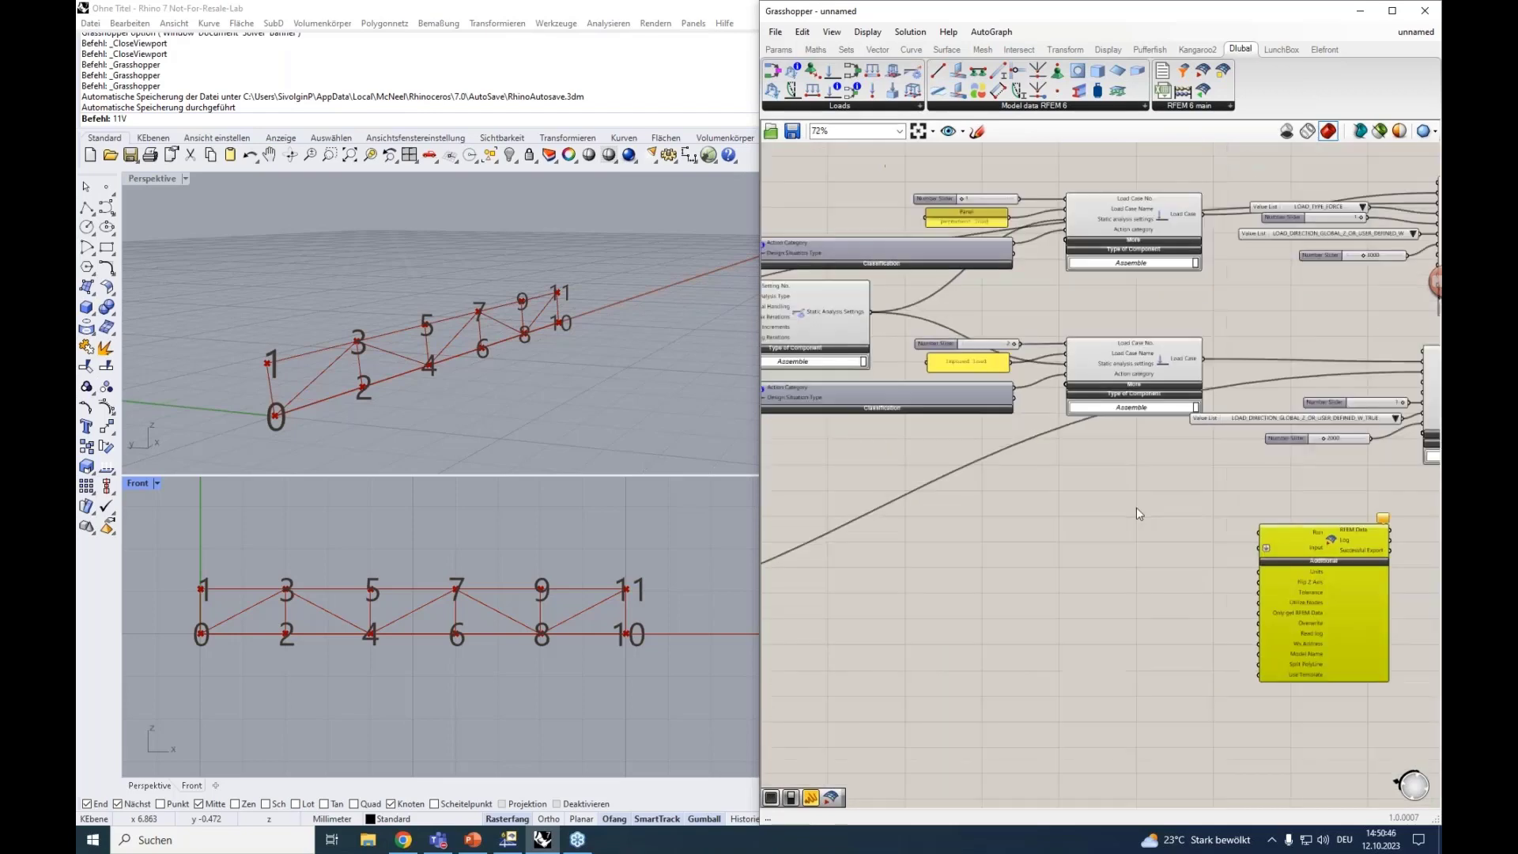
scroll(1136, 506, down, 1)
drag(1089, 516, 891, 470)
right_drag(854, 466, 1137, 458)
scroll(1137, 458, down, 3)
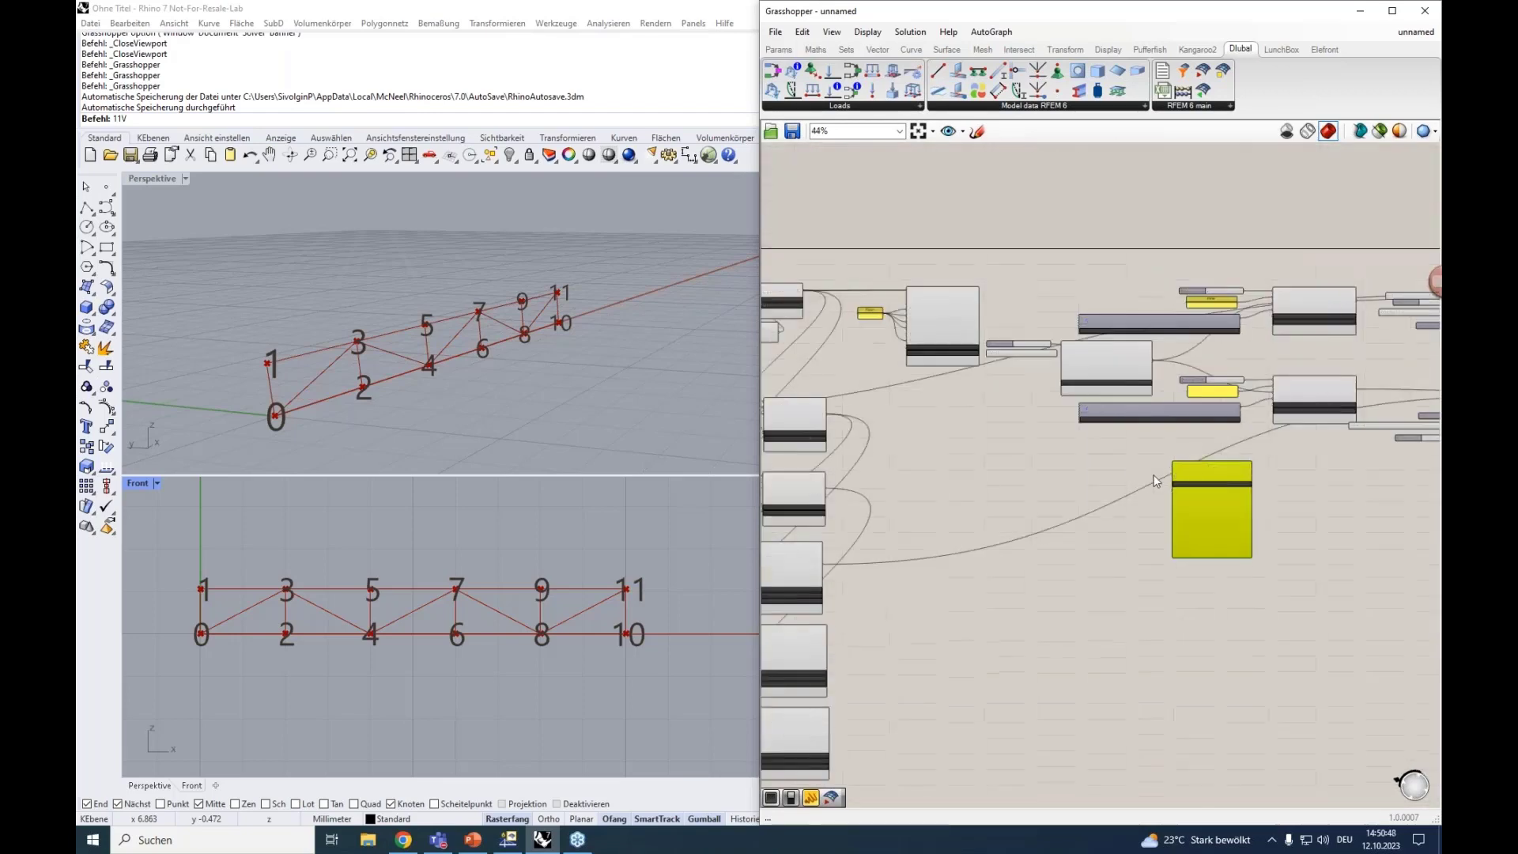
drag(1175, 470, 905, 439)
scroll(885, 410, up, 4)
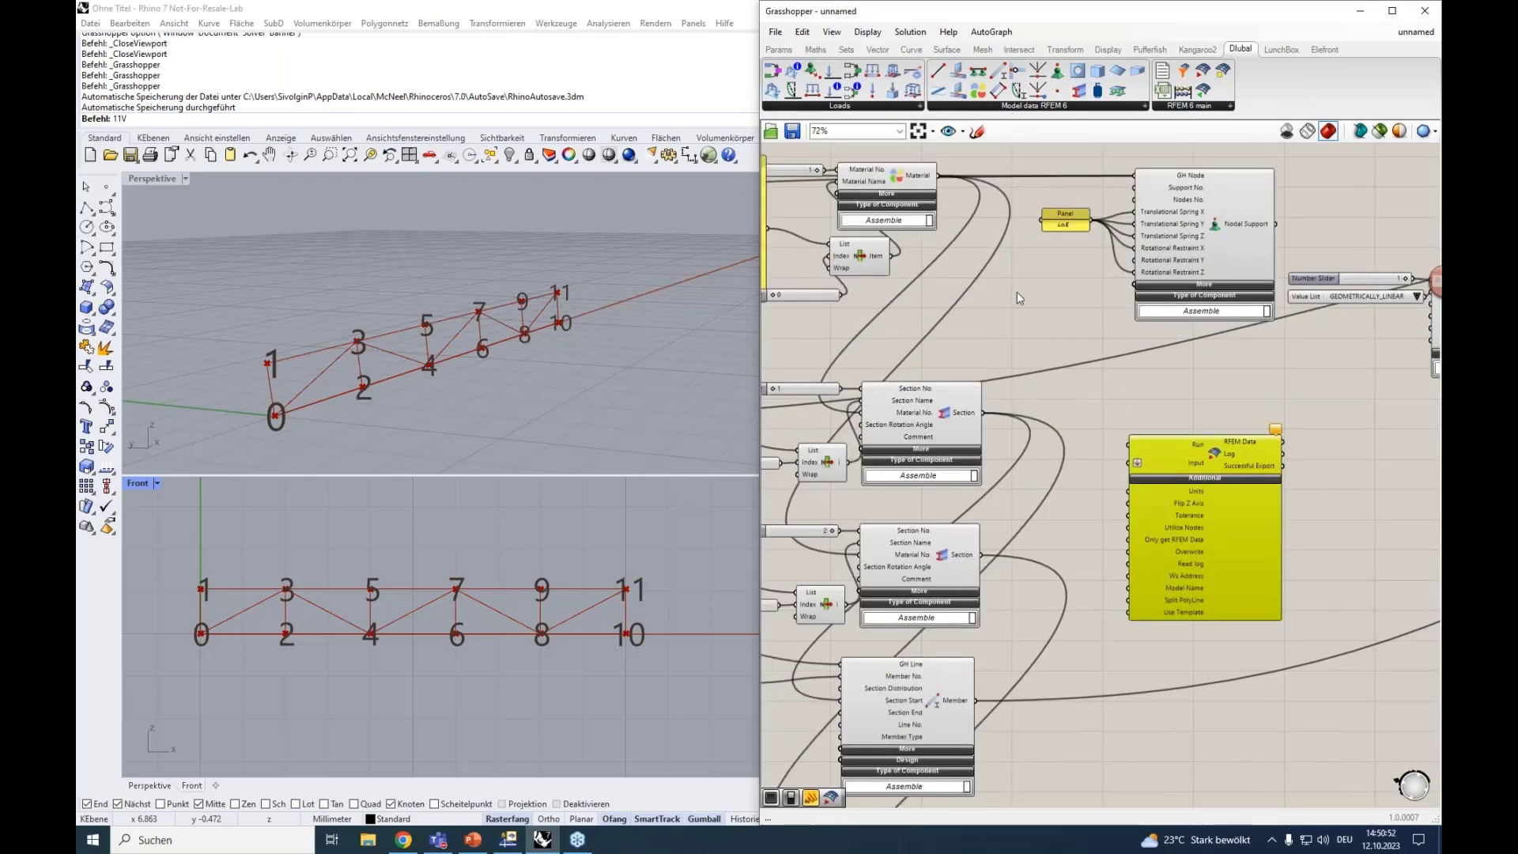
Step: Connect the Material output and both Section outputs to the Export component's Input
scroll(1017, 292, down, 1)
right_drag(1017, 292, 1103, 313)
drag(1035, 215, 1186, 460)
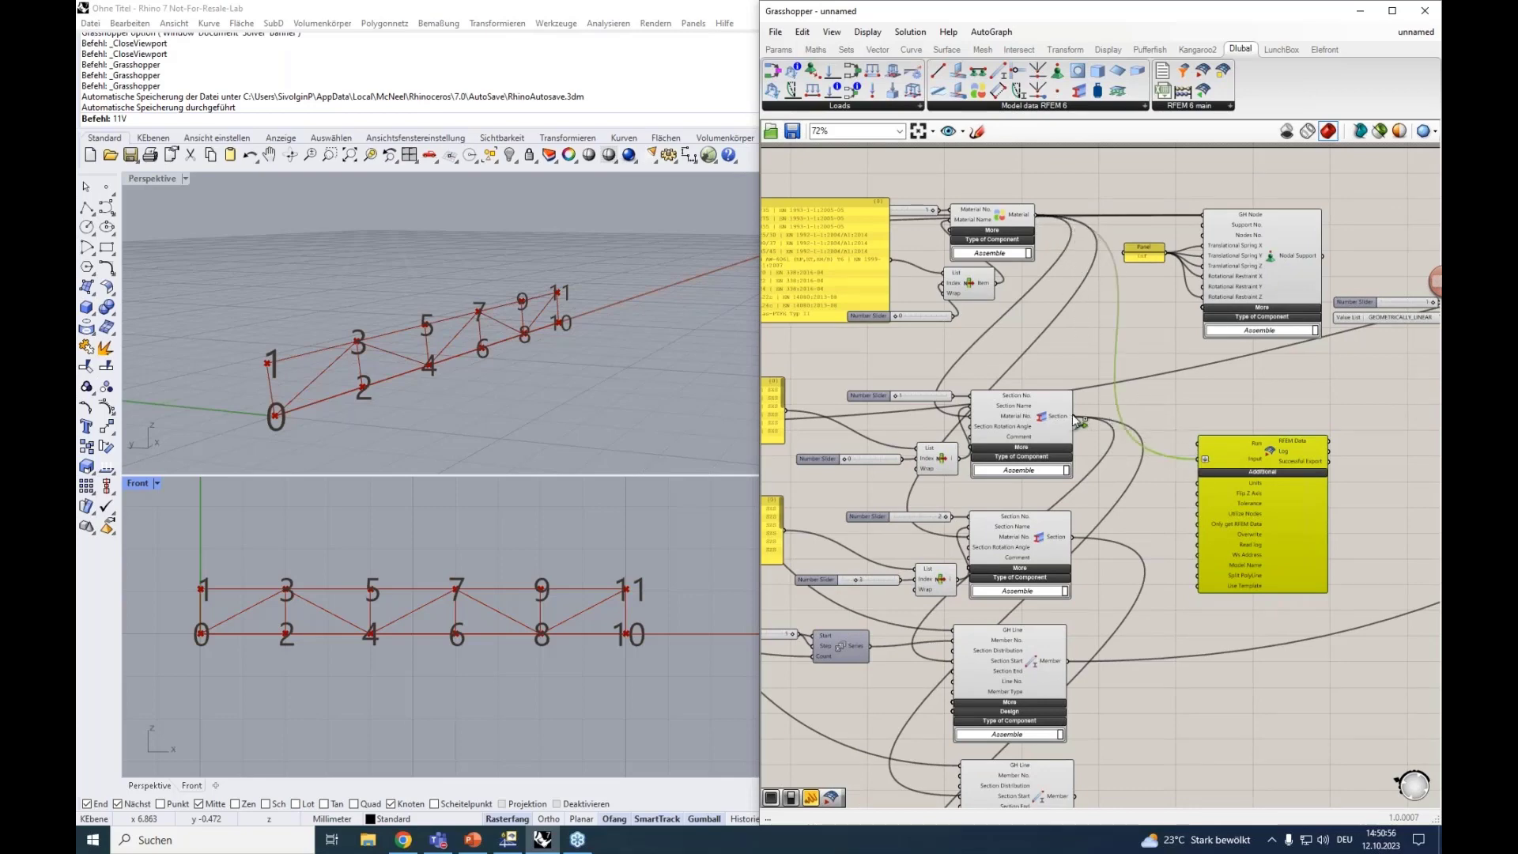
drag(1073, 416, 1195, 463)
shift+drag(1073, 539, 1188, 467)
Step: Add the outputs of the three Member components to the Export component's Input
right_drag(1136, 476, 1059, 332)
shift+drag(991, 517, 1127, 317)
shift+drag(1001, 658, 1127, 317)
shift+drag(1000, 787, 1126, 316)
Step: Add the outputs of the Node component and the Nodal Support to the Export component's Input
right_drag(1095, 299, 1200, 314)
scroll(1061, 414, down, 3)
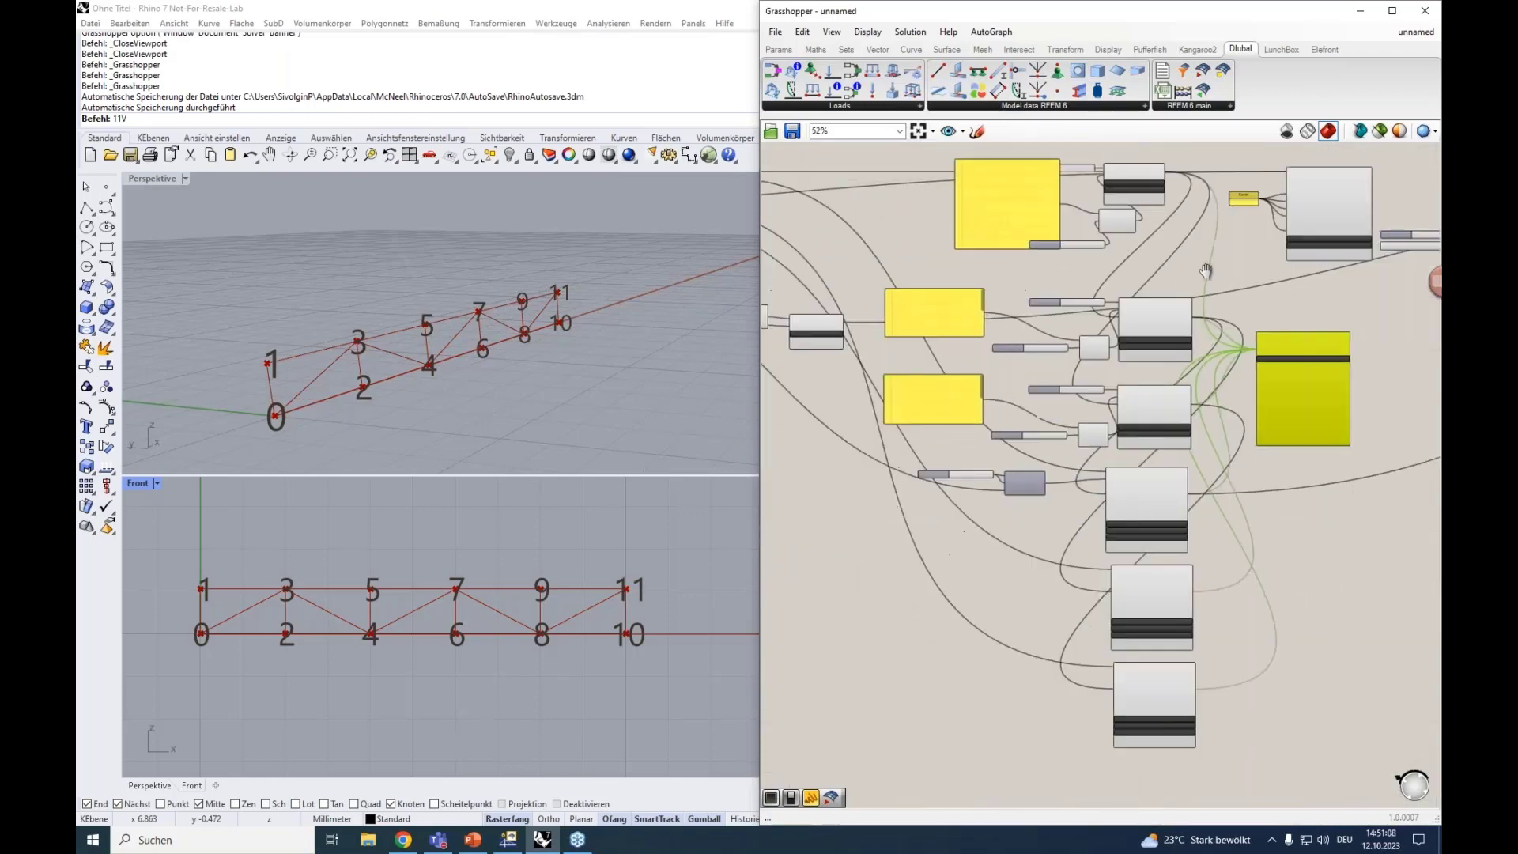
scroll(818, 369, up, 3)
shift+drag(847, 301, 1392, 346)
right_drag(1361, 293, 855, 519)
shift+drag(1074, 338, 1325, 617)
Step: Move the Export component below the Load Cases and add both Load Case outputs to its Input
right_drag(1326, 620, 931, 549)
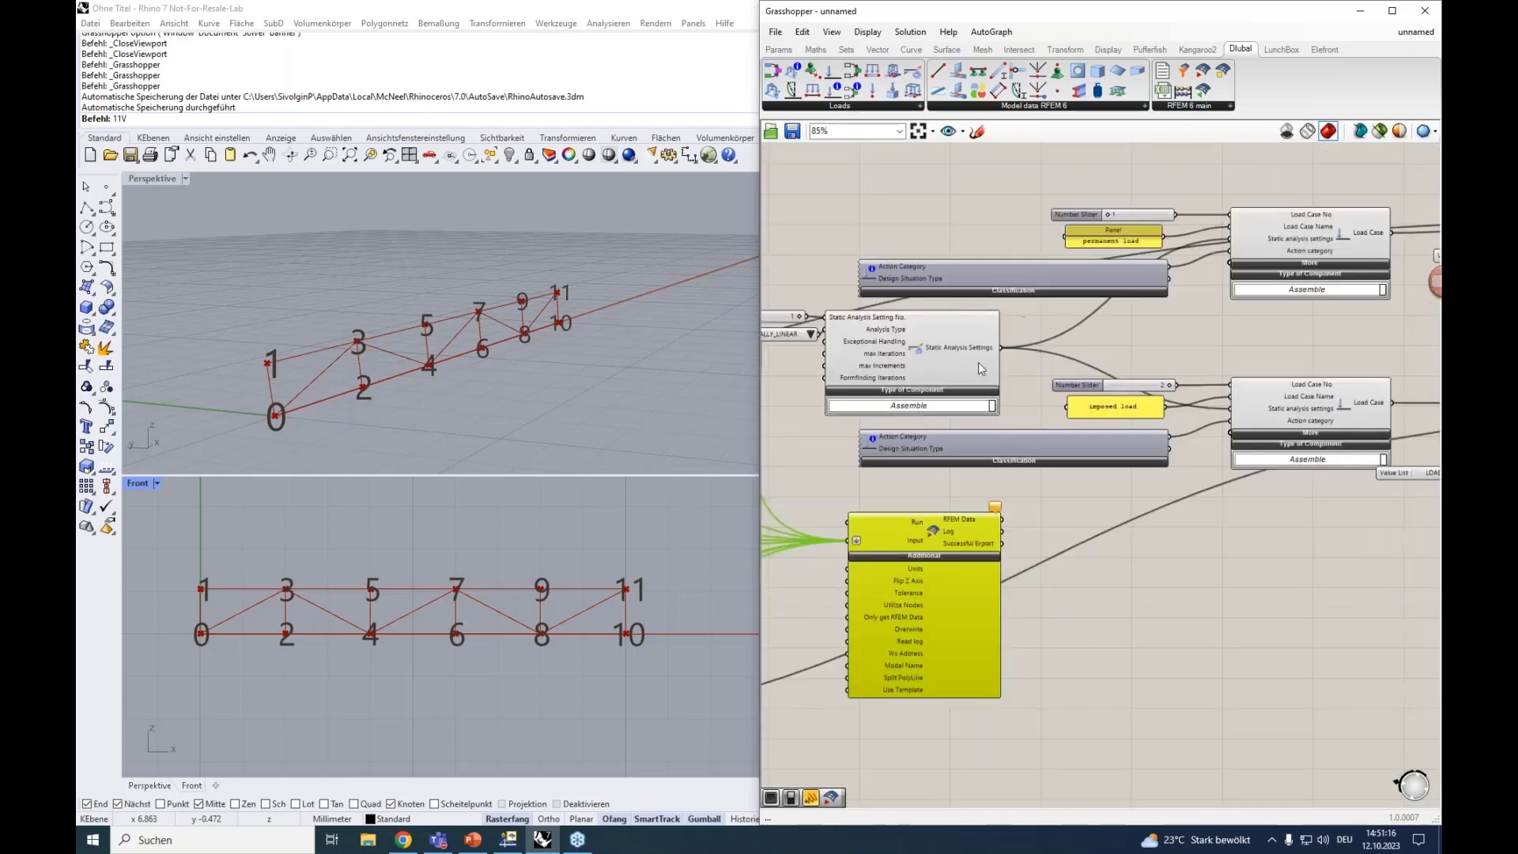
drag(906, 547, 1289, 522)
right_drag(1181, 324, 813, 350)
shift+drag(1021, 258, 861, 545)
shift+drag(1026, 429, 1297, 579)
Step: Add the Nodal Load and Member Load outputs to the Export component's Input, with the component placed beside them
right_drag(1103, 364, 830, 361)
shift+drag(1150, 273, 981, 578)
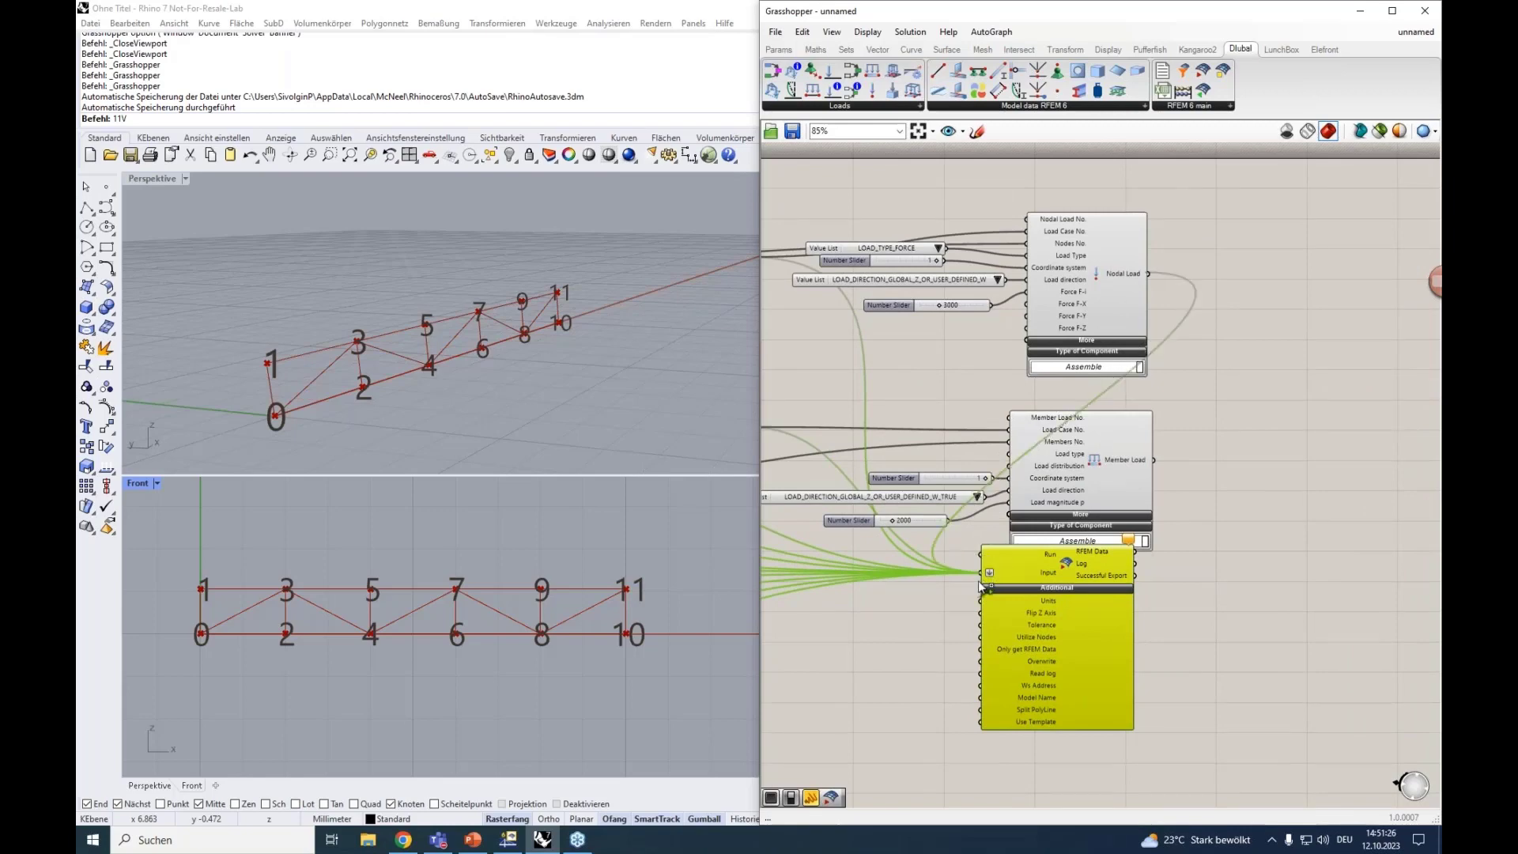
shift+drag(1154, 461, 1309, 381)
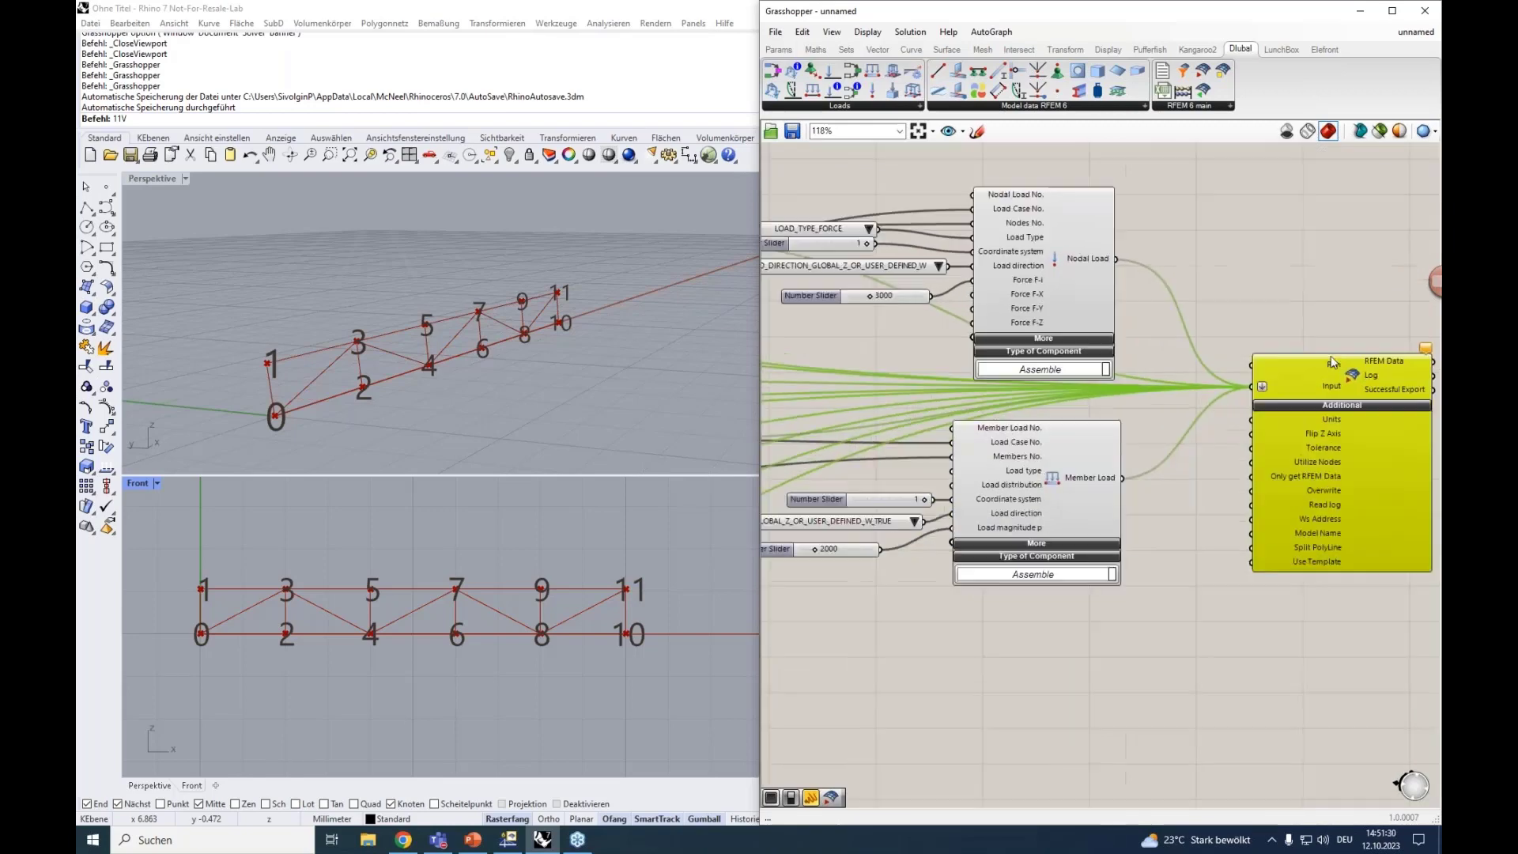
Step: Place a Button component above the Export component
scroll(1330, 355, up, 3)
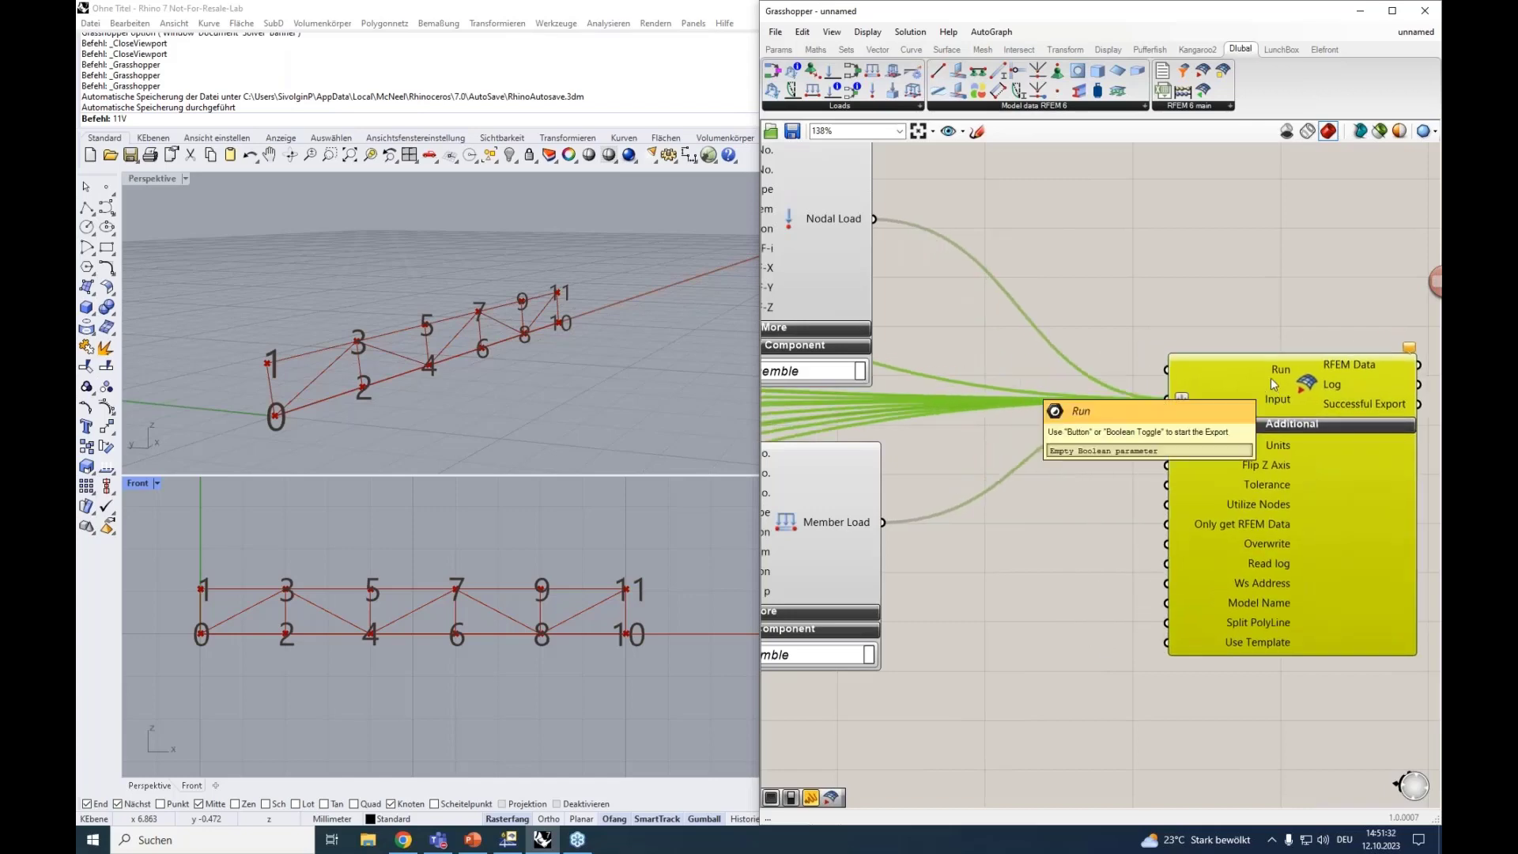
right_drag(1281, 372, 1230, 397)
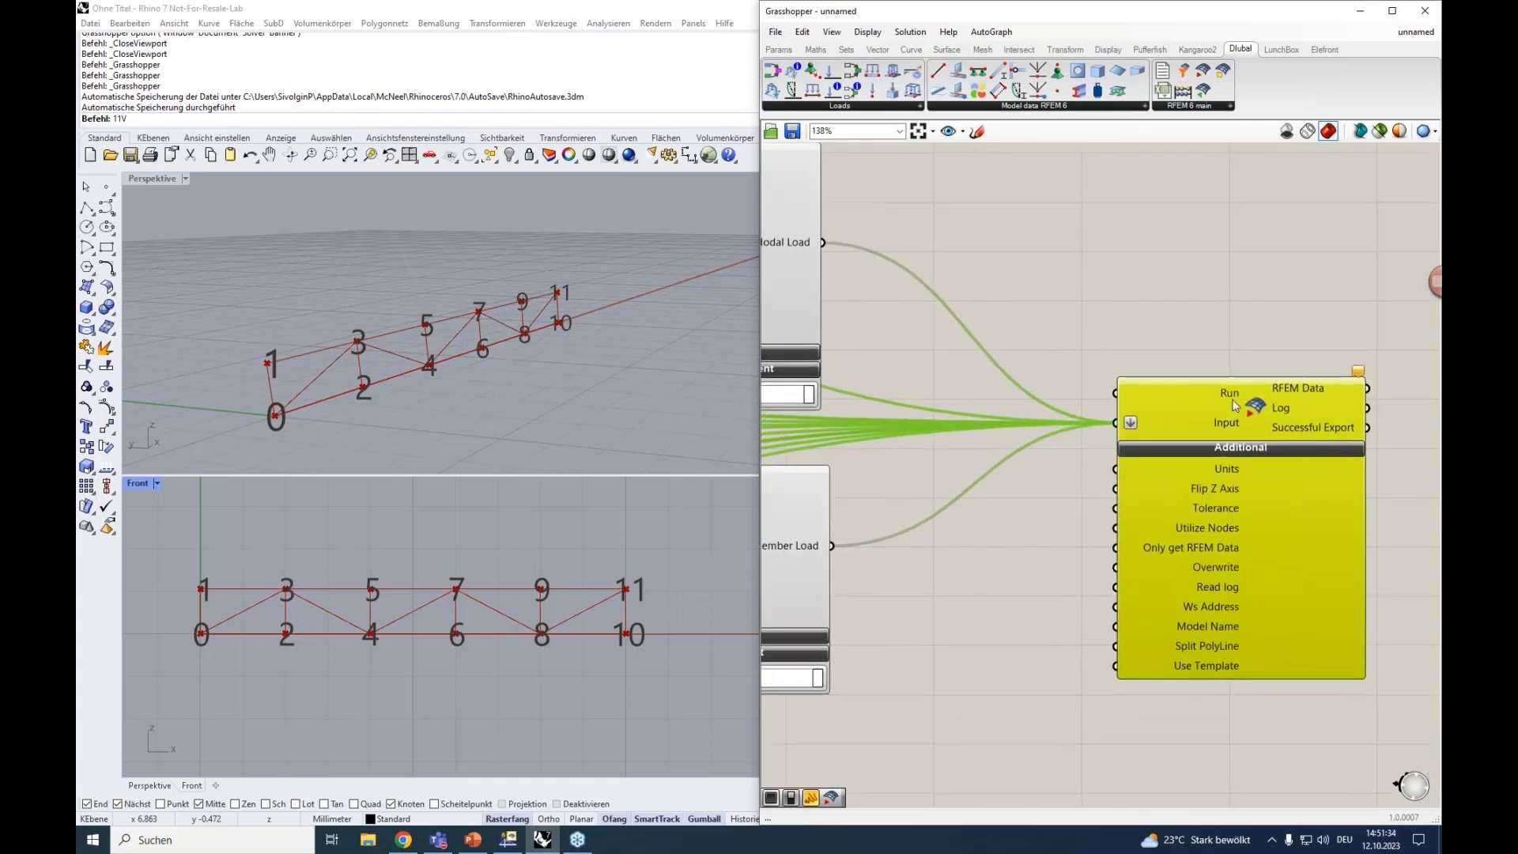
double_click(1130, 288)
text(bi)
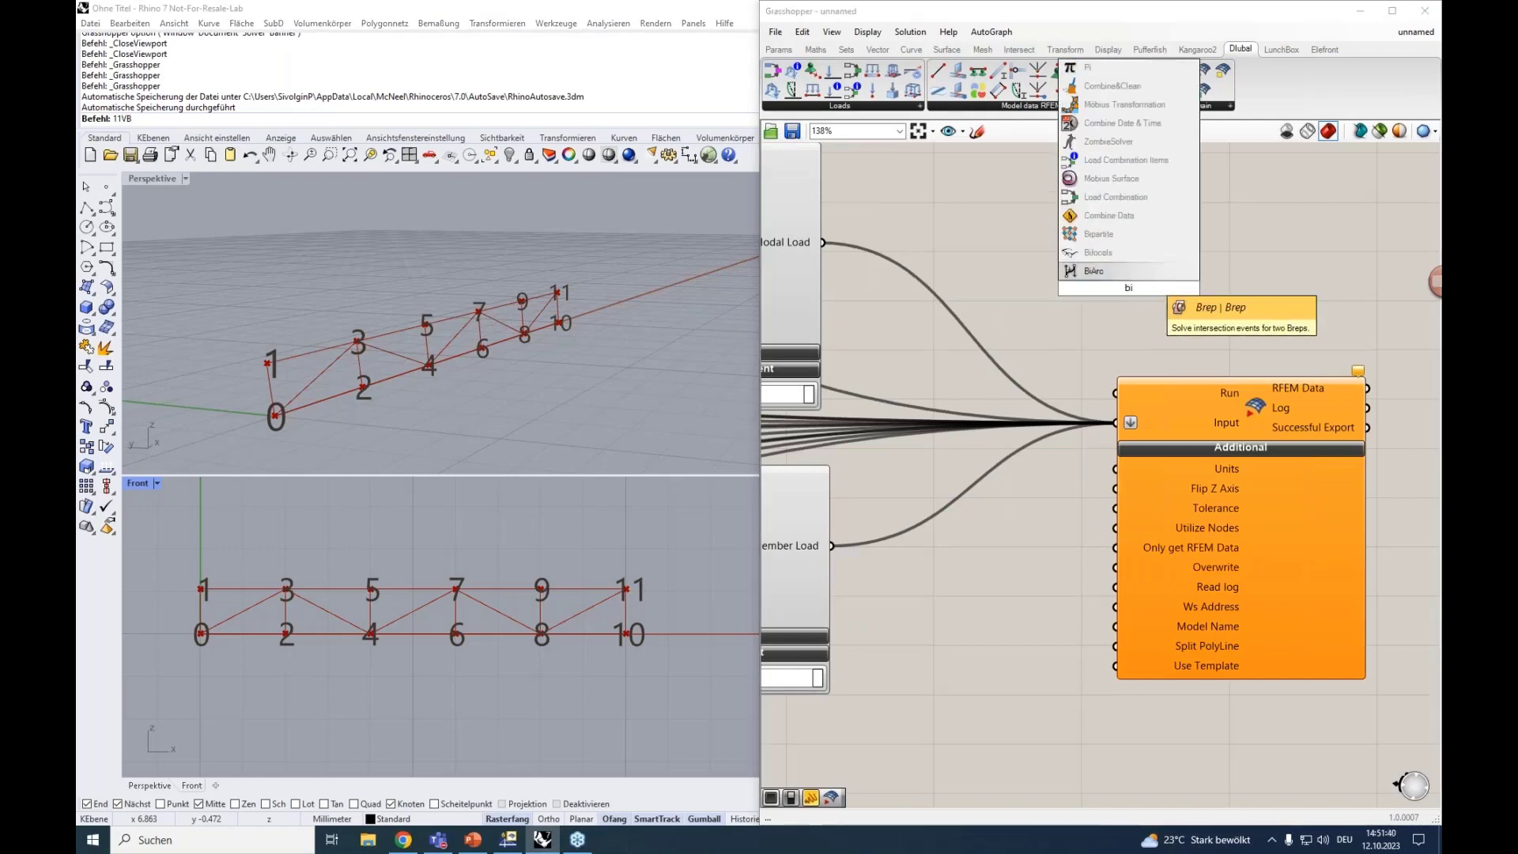
key(BackSpace)
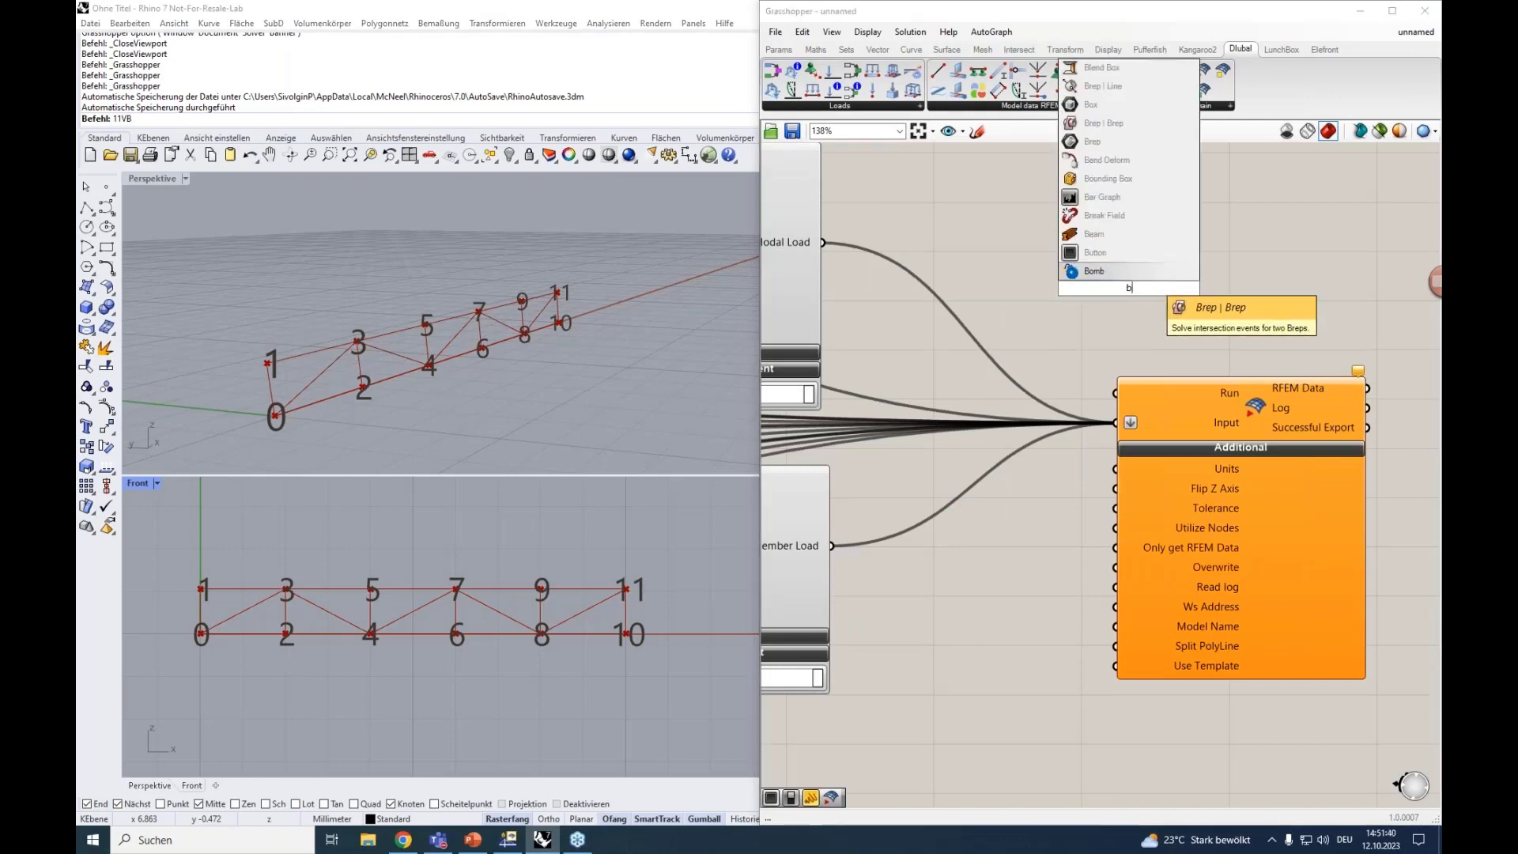
text(ut)
click(1132, 267)
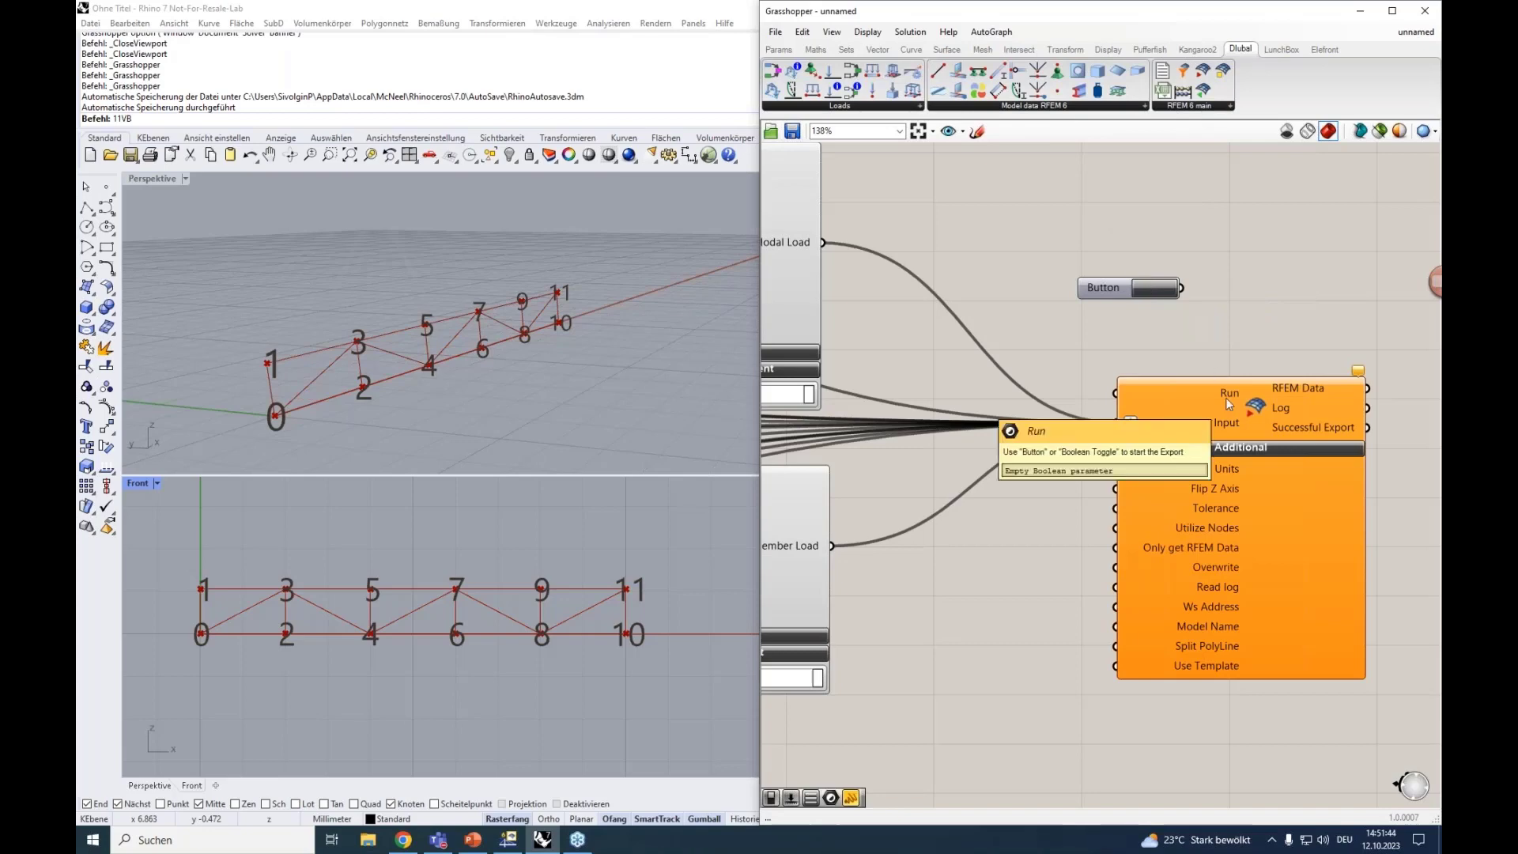
Step: Place a Boolean Toggle between the Button and the Export component and set it to True
double_click(1130, 334)
text(bool)
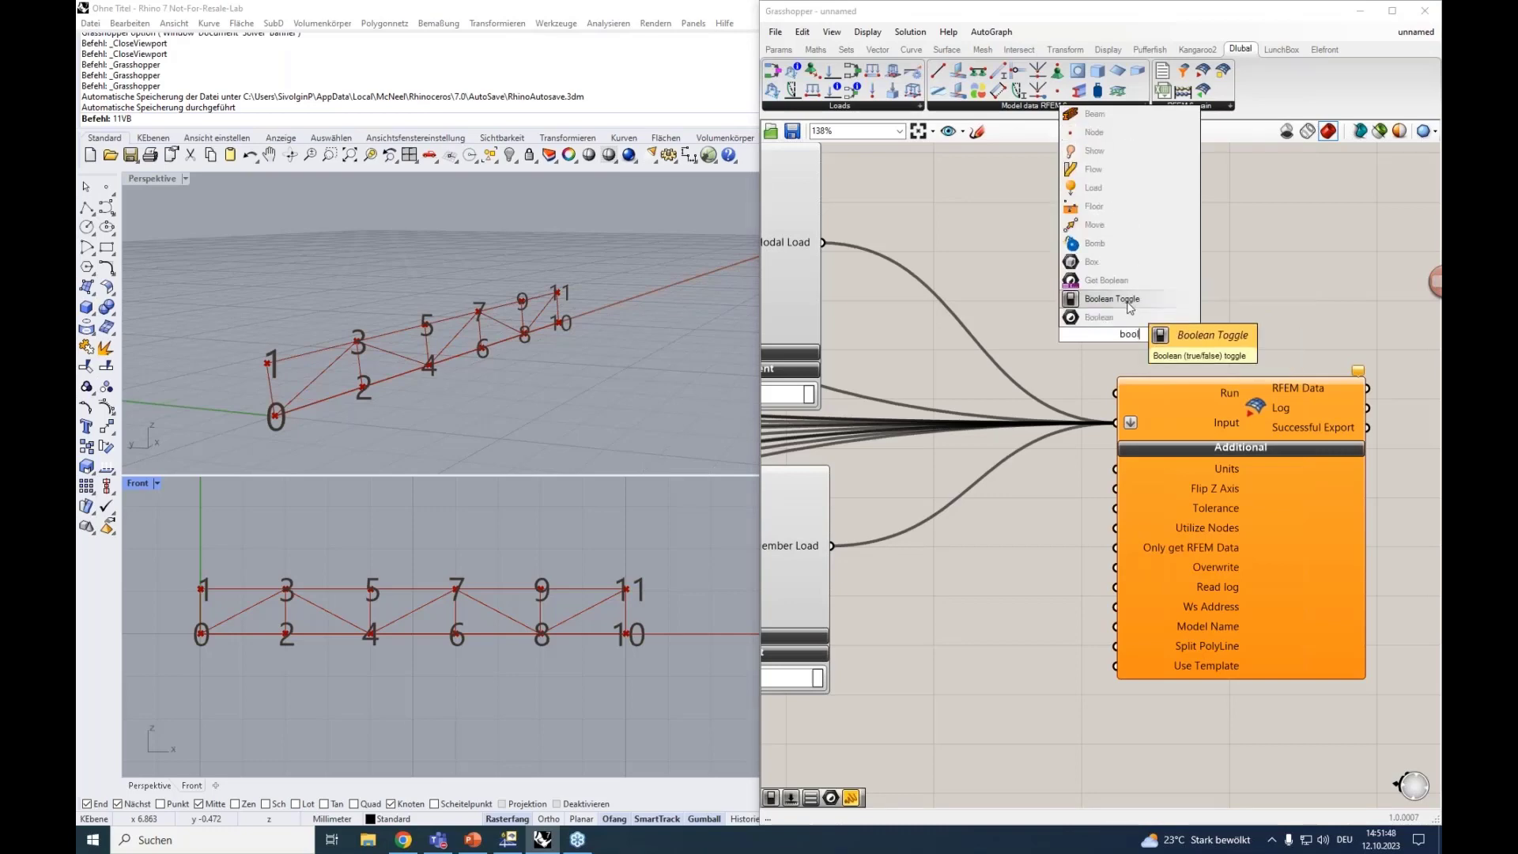
click(1107, 299)
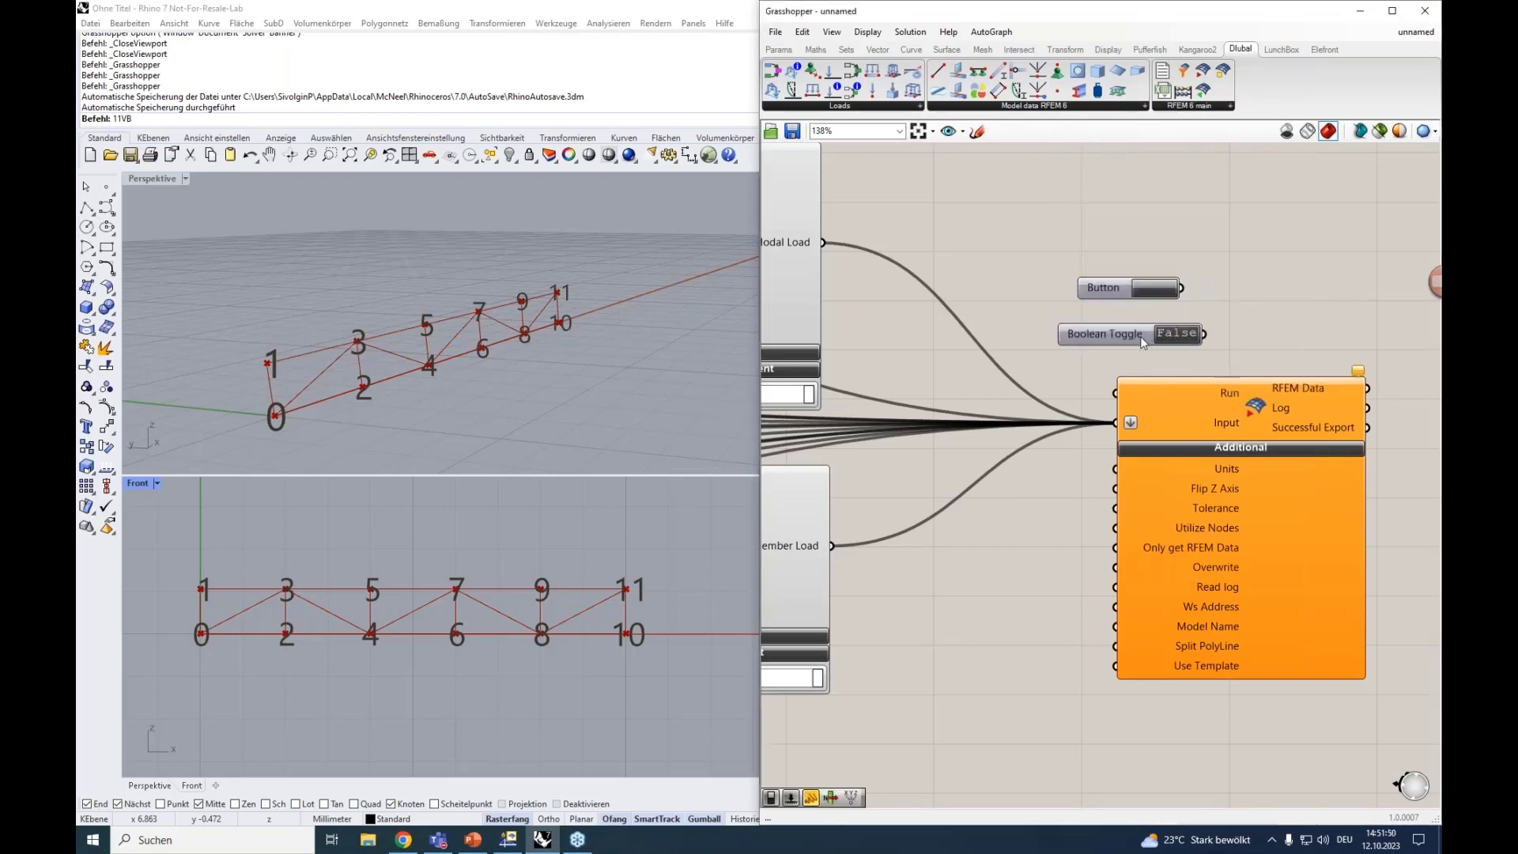
drag(1112, 335, 1055, 341)
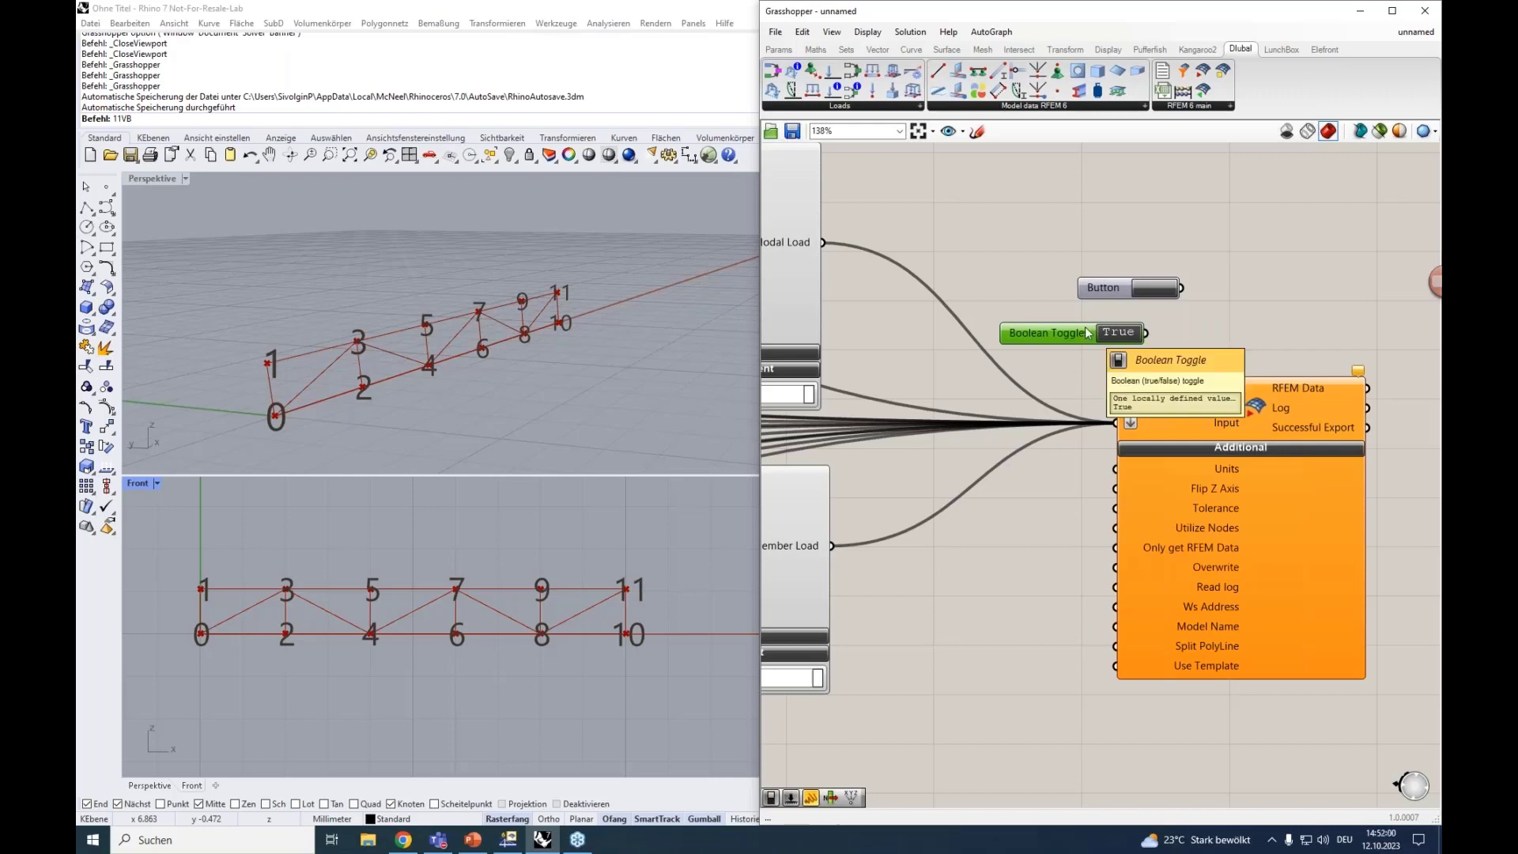
Step: Set the number slider feeding the truss component's Divisions to 4
scroll(945, 510, down, 5)
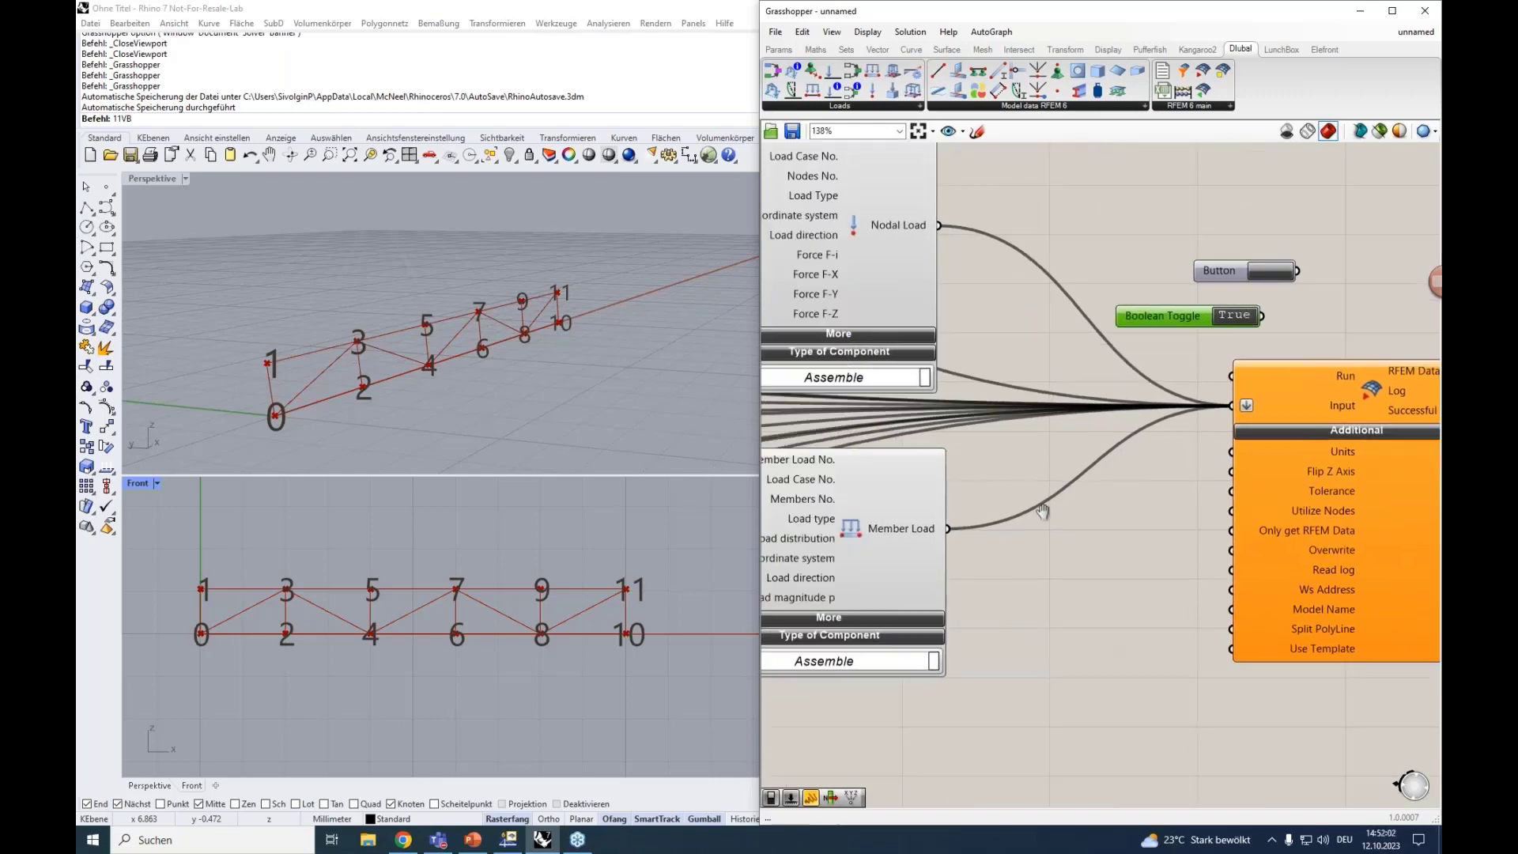
scroll(948, 544, up, 4)
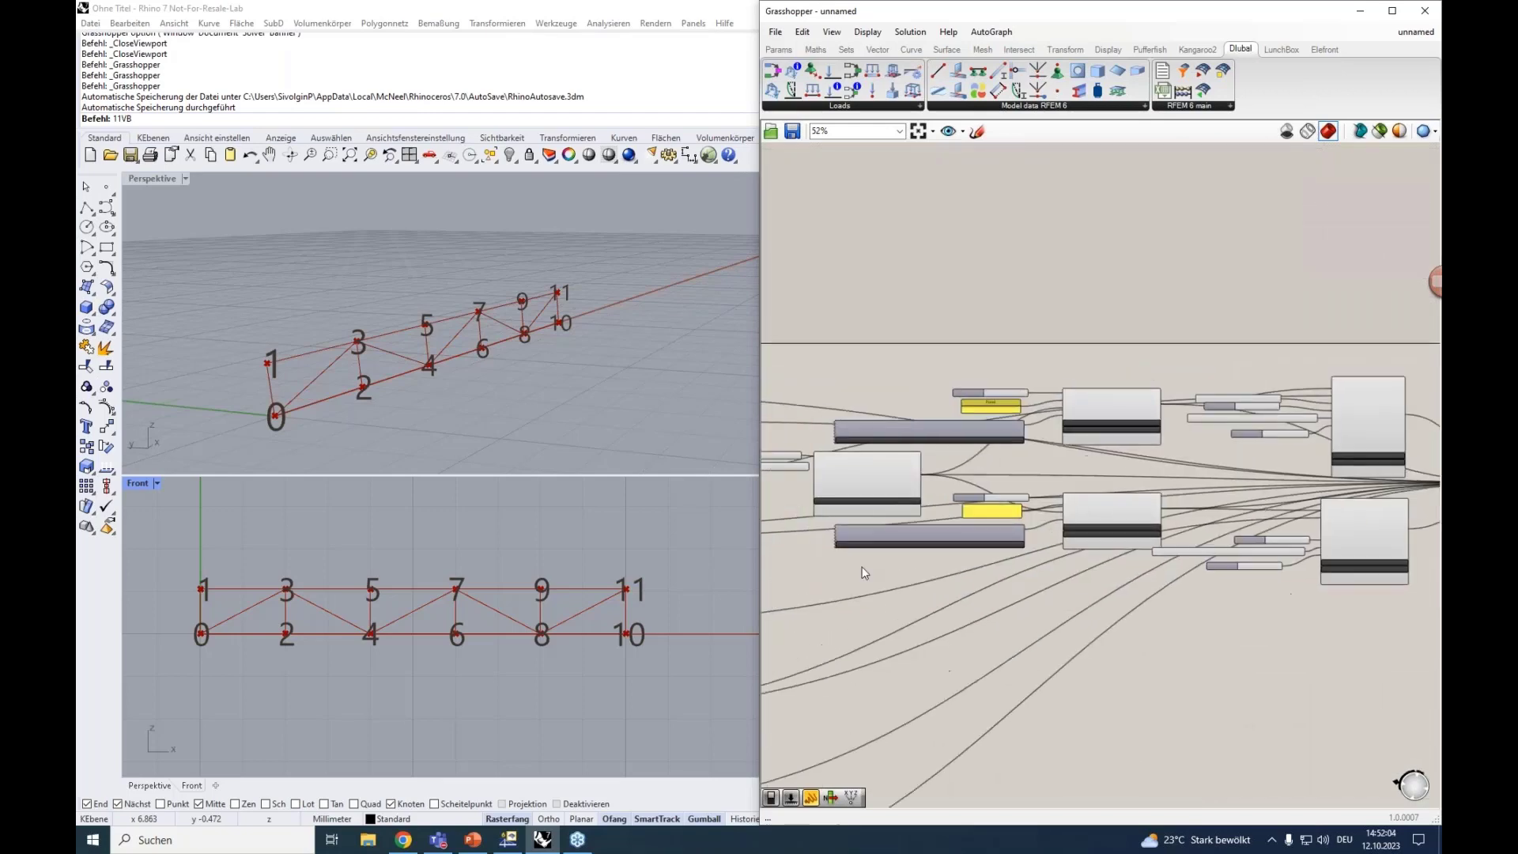
scroll(919, 496, down, 3)
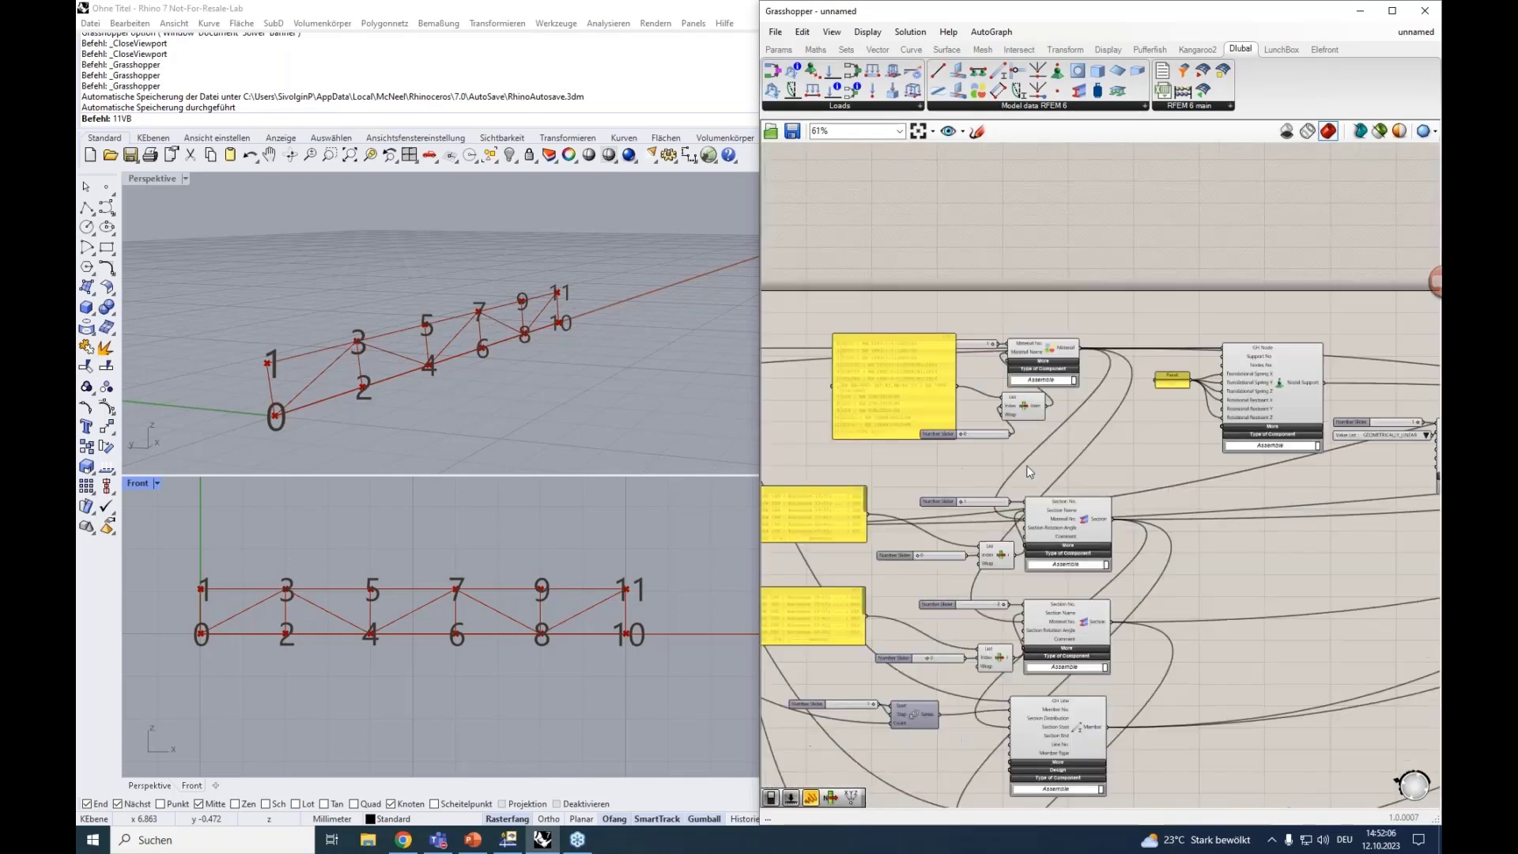
scroll(876, 468, up, 3)
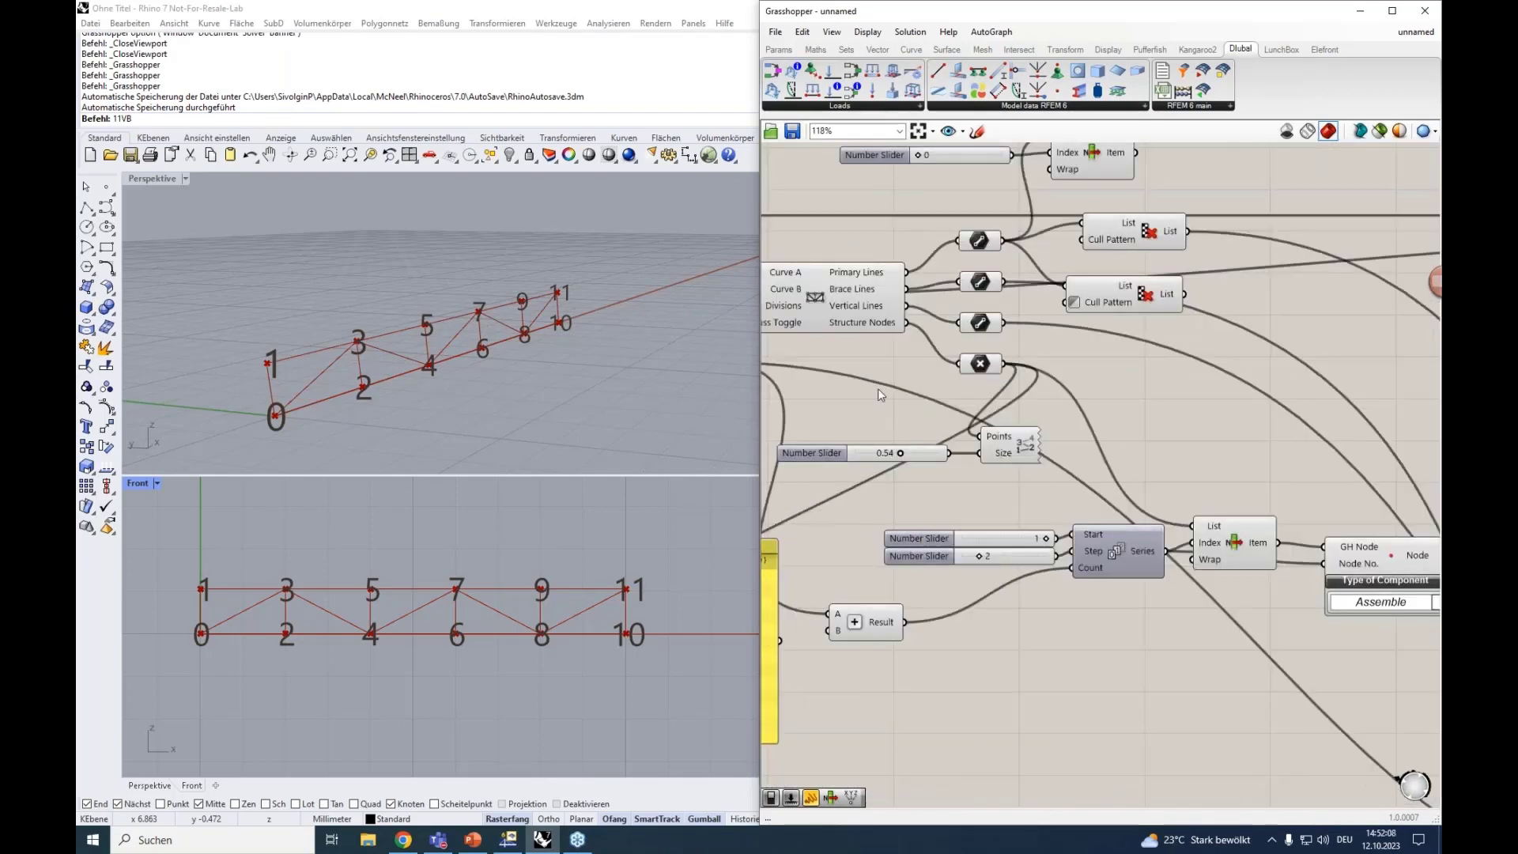
drag(881, 499, 873, 500)
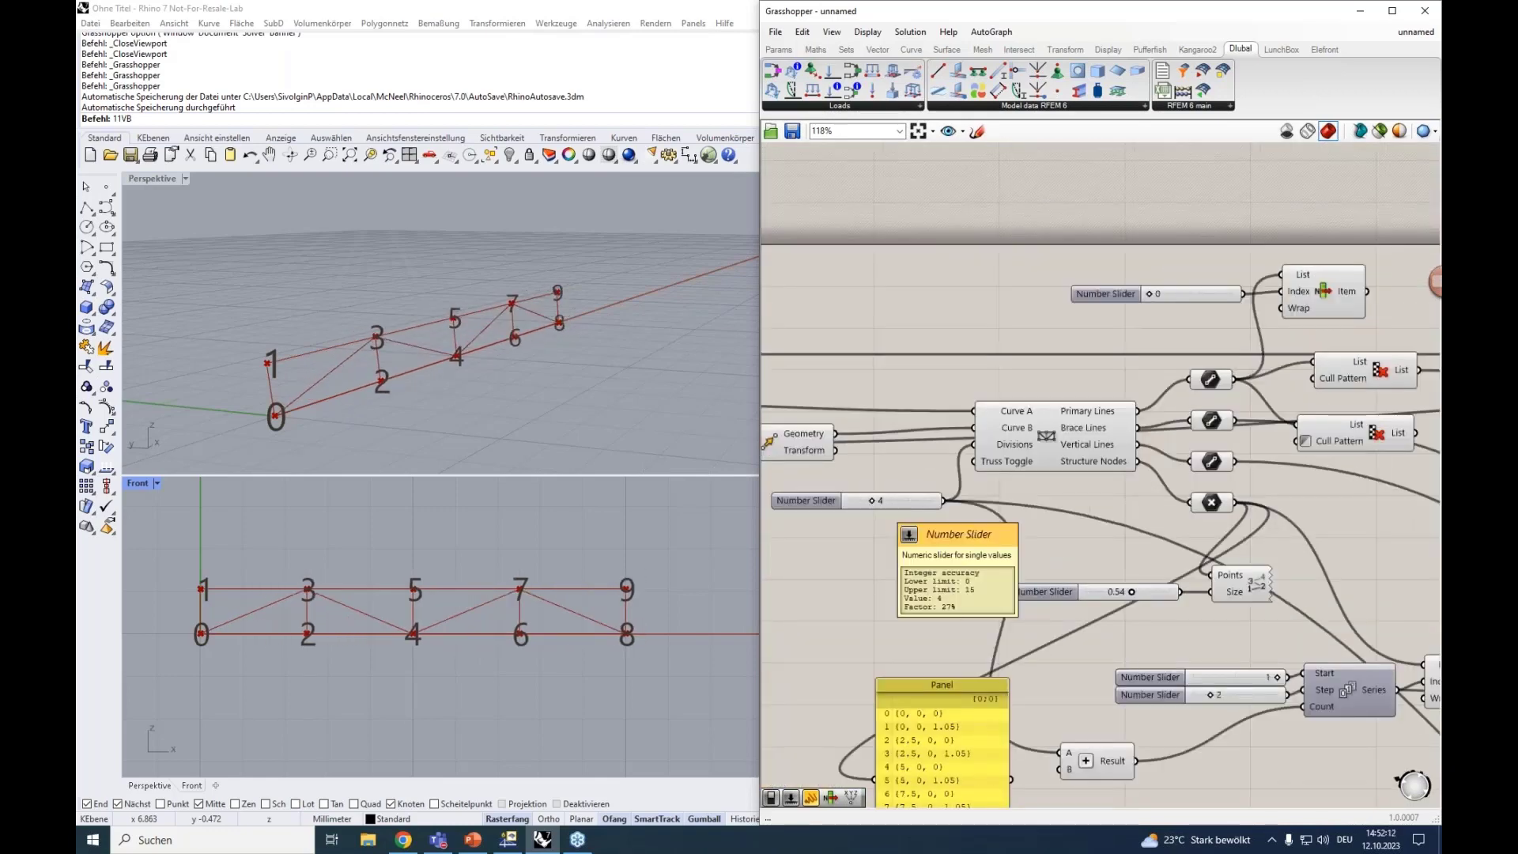
Step: Switch the Boolean Toggle near the Export component to False and connect it to the Run input
scroll(985, 501, down, 5)
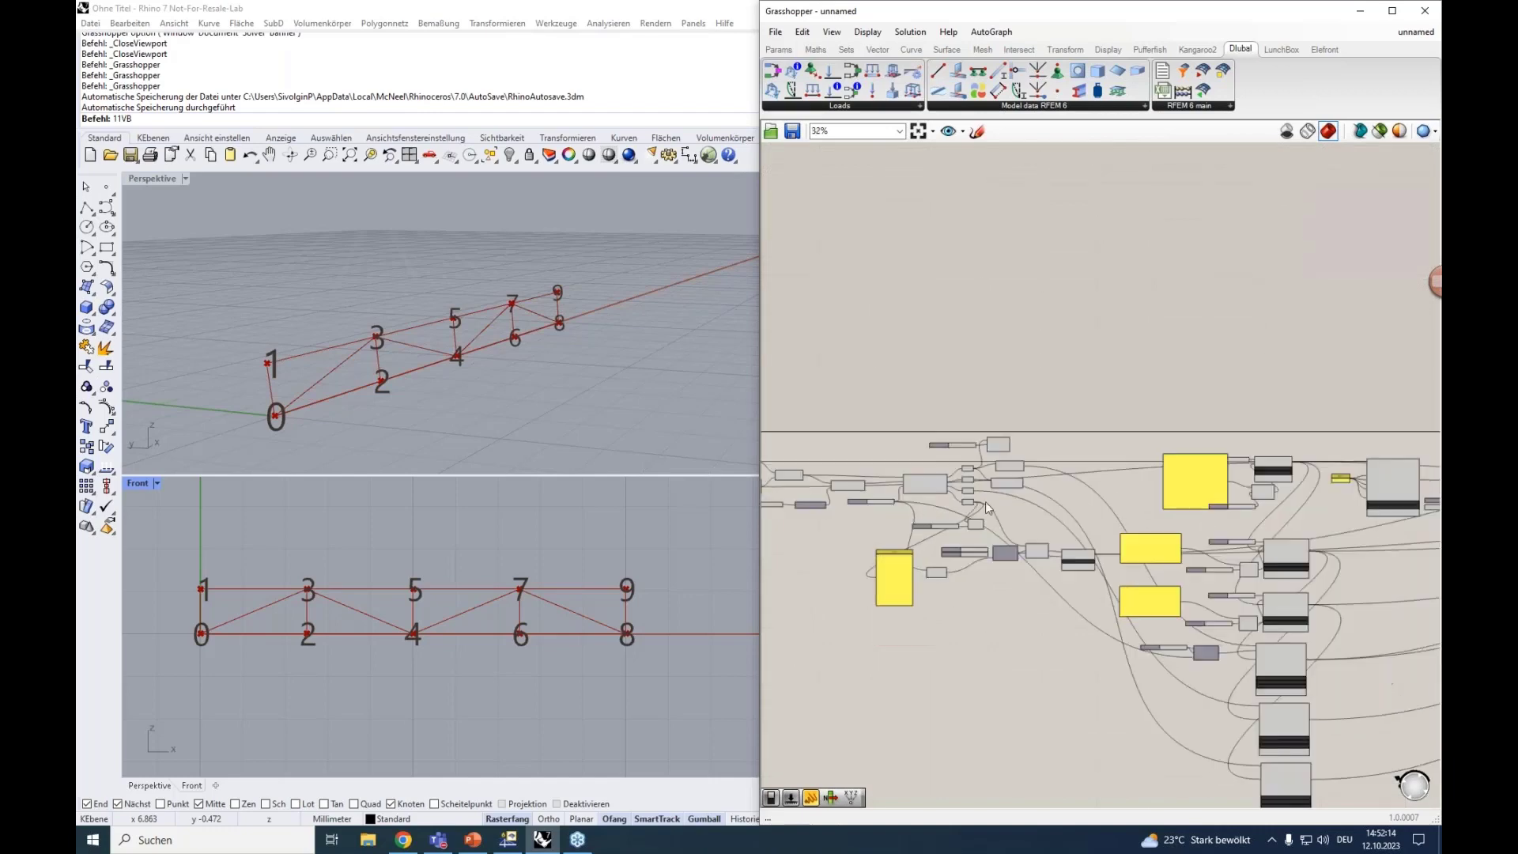
right_drag(1182, 599, 813, 537)
scroll(1260, 510, up, 4)
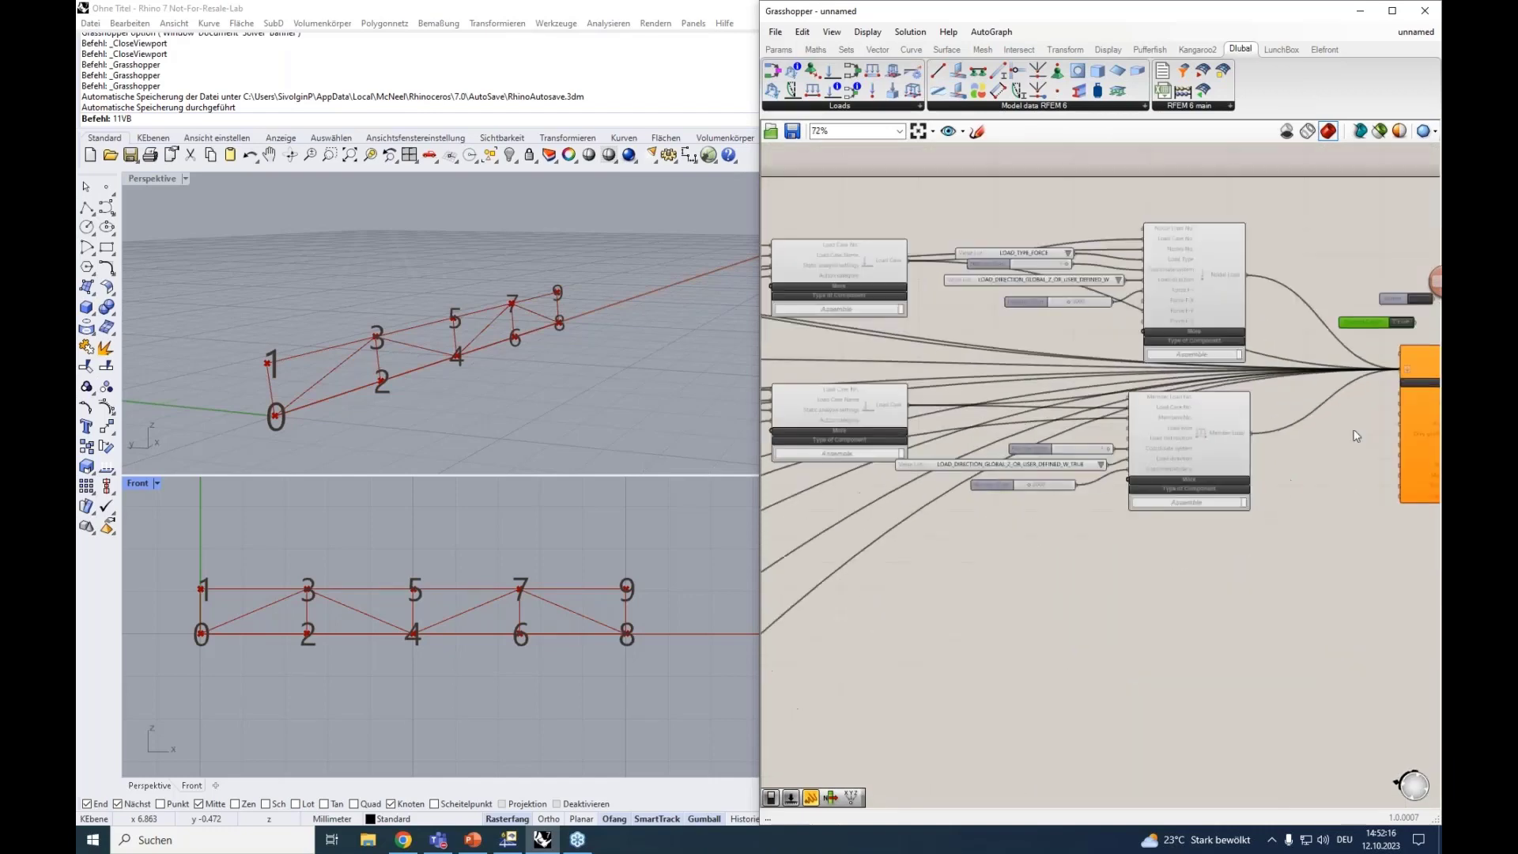
right_drag(1428, 360, 1126, 419)
scroll(1125, 417, up, 3)
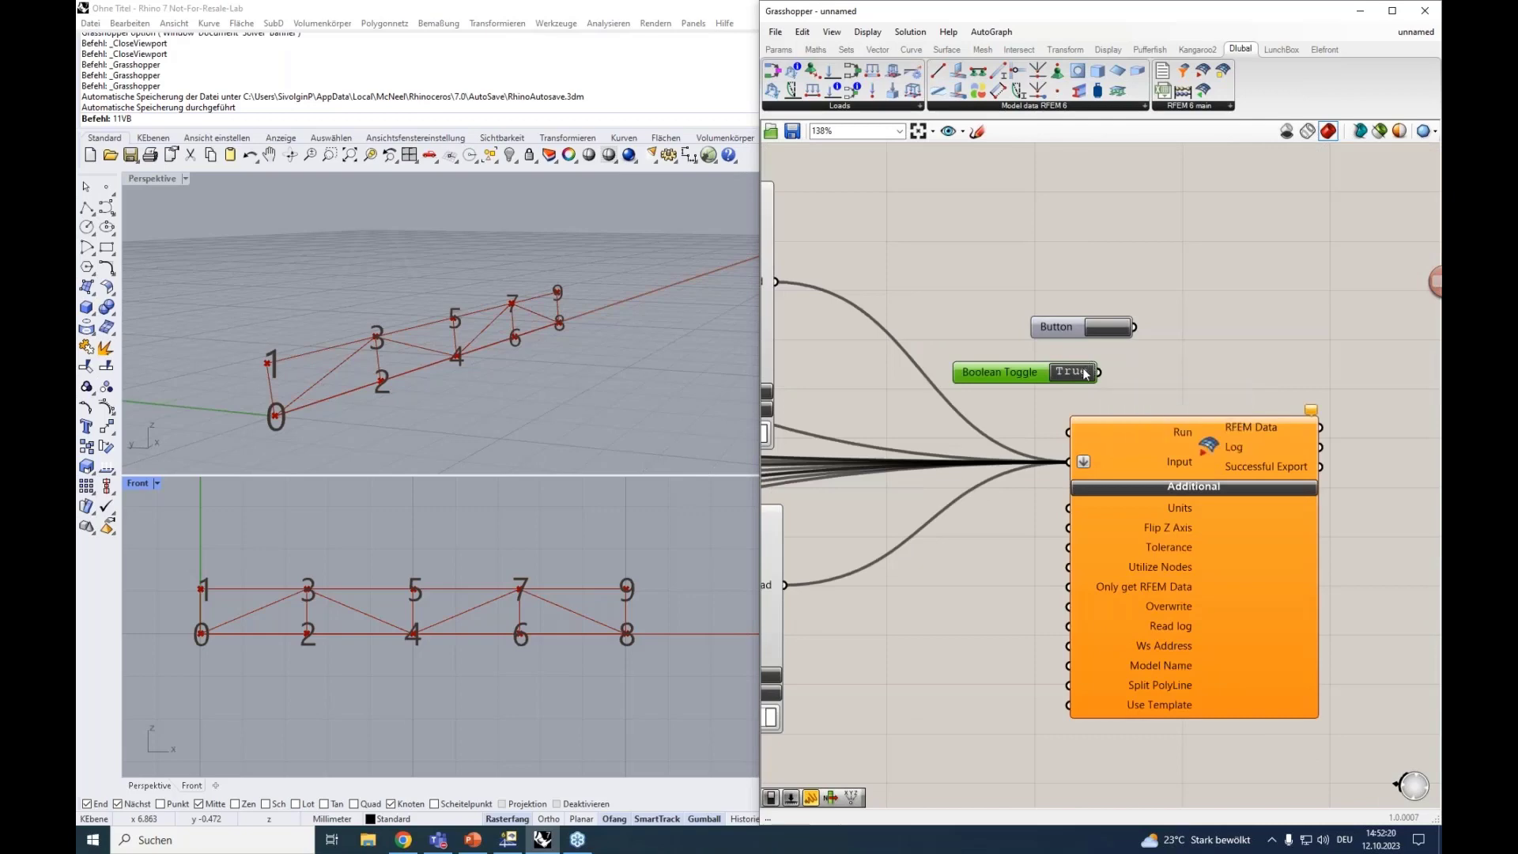
double_click(1088, 368)
drag(1098, 372, 1072, 432)
drag(1058, 430, 1060, 431)
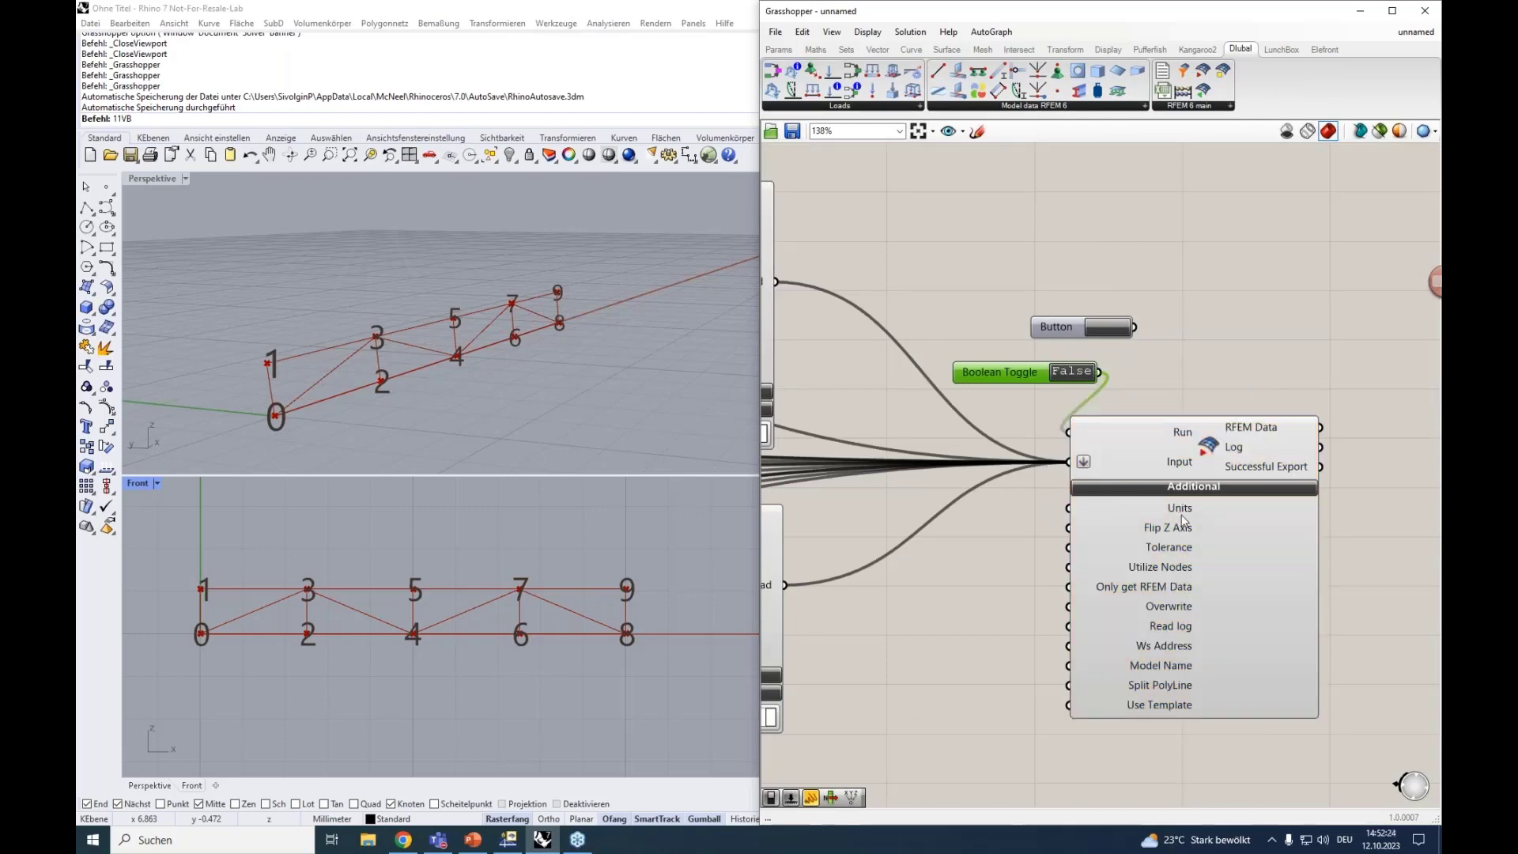
Step: Move the Export component aside, add a second Boolean Toggle set to True, and wire it to Flip Z Axis and Overwrite
drag(1164, 439, 1241, 410)
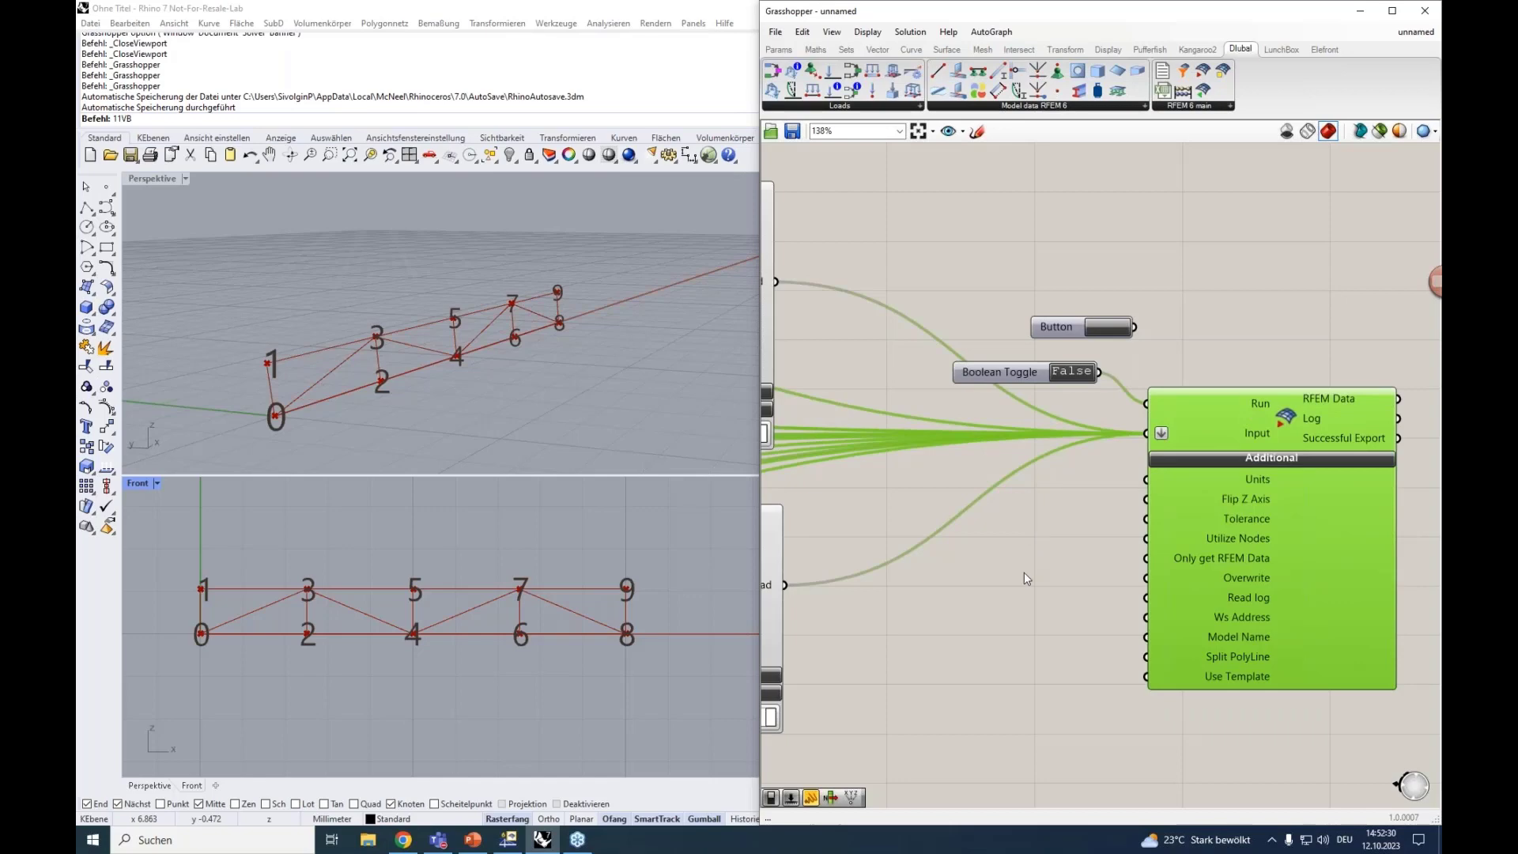
double_click(995, 591)
text(bool)
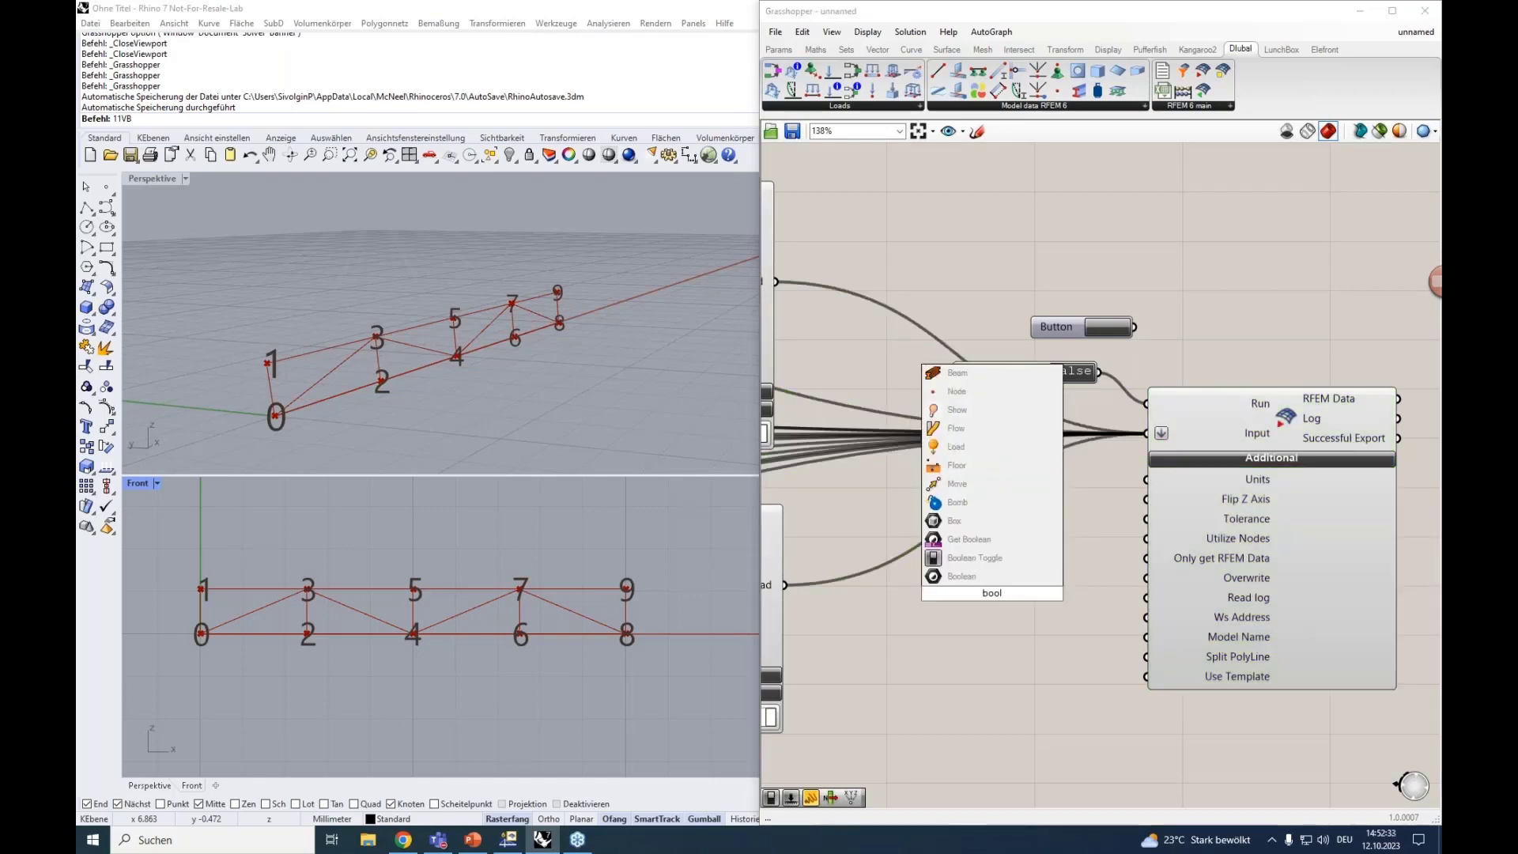
click(1027, 557)
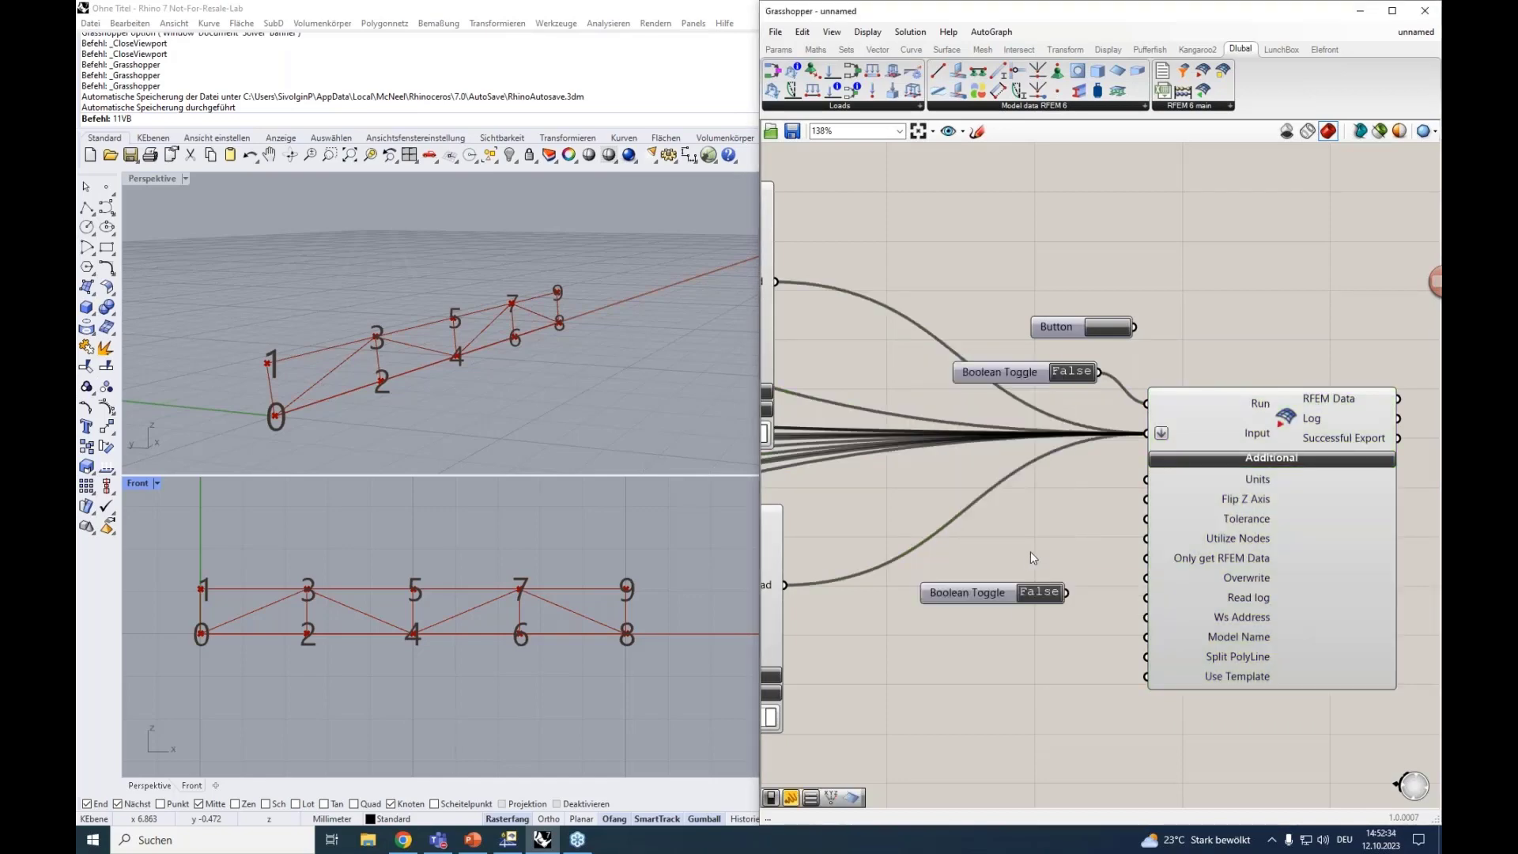
double_click(1040, 593)
drag(1066, 593, 1145, 500)
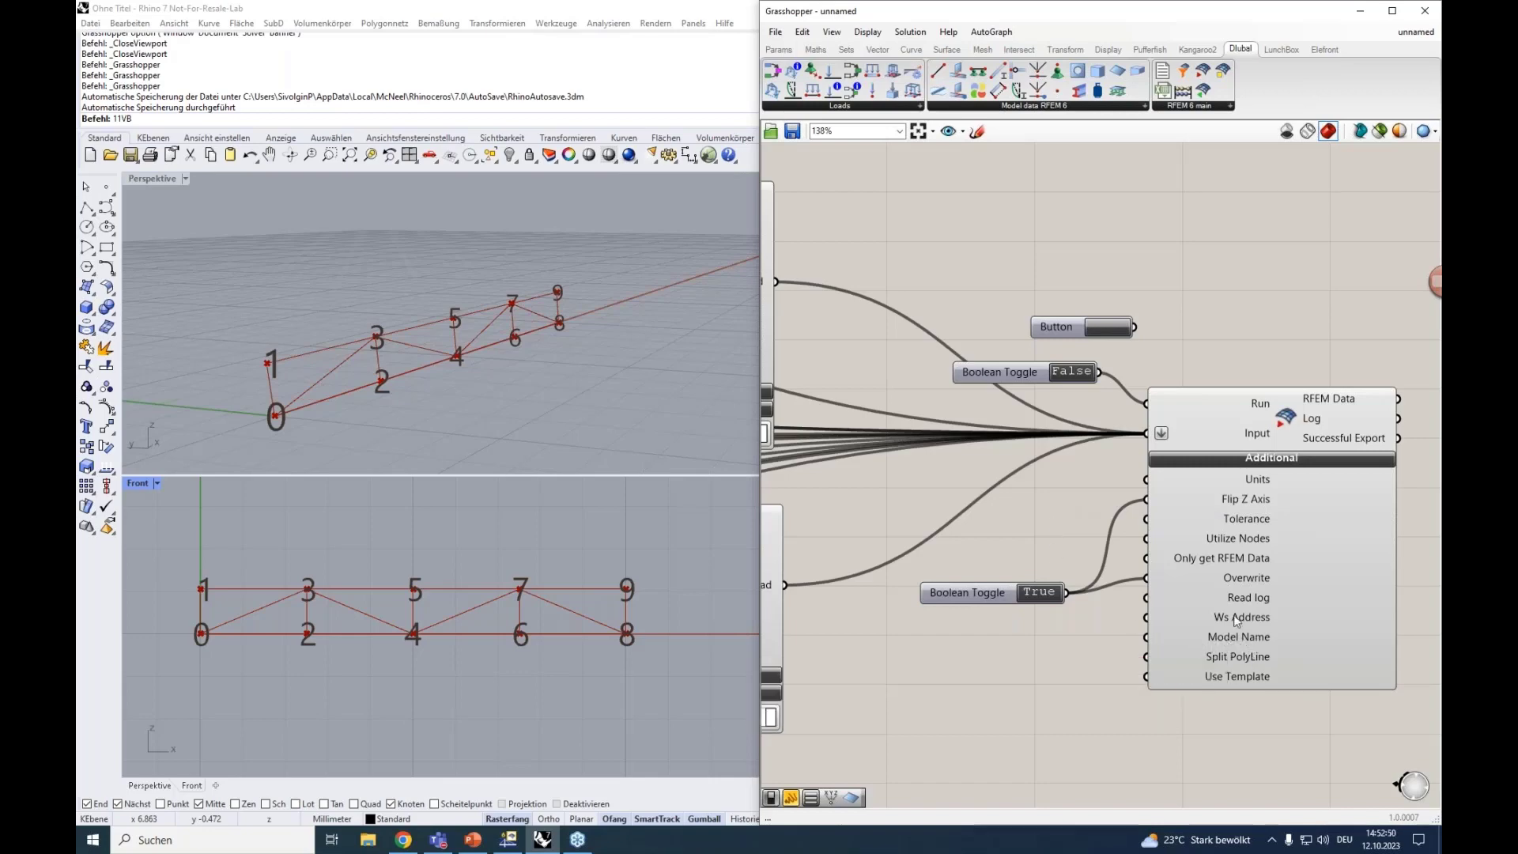
Step: Move the Grasshopper window off its docked position and fit the Rhino window to one half of the screen
mouse_move(1218, 640)
drag(962, 22, 780, 167)
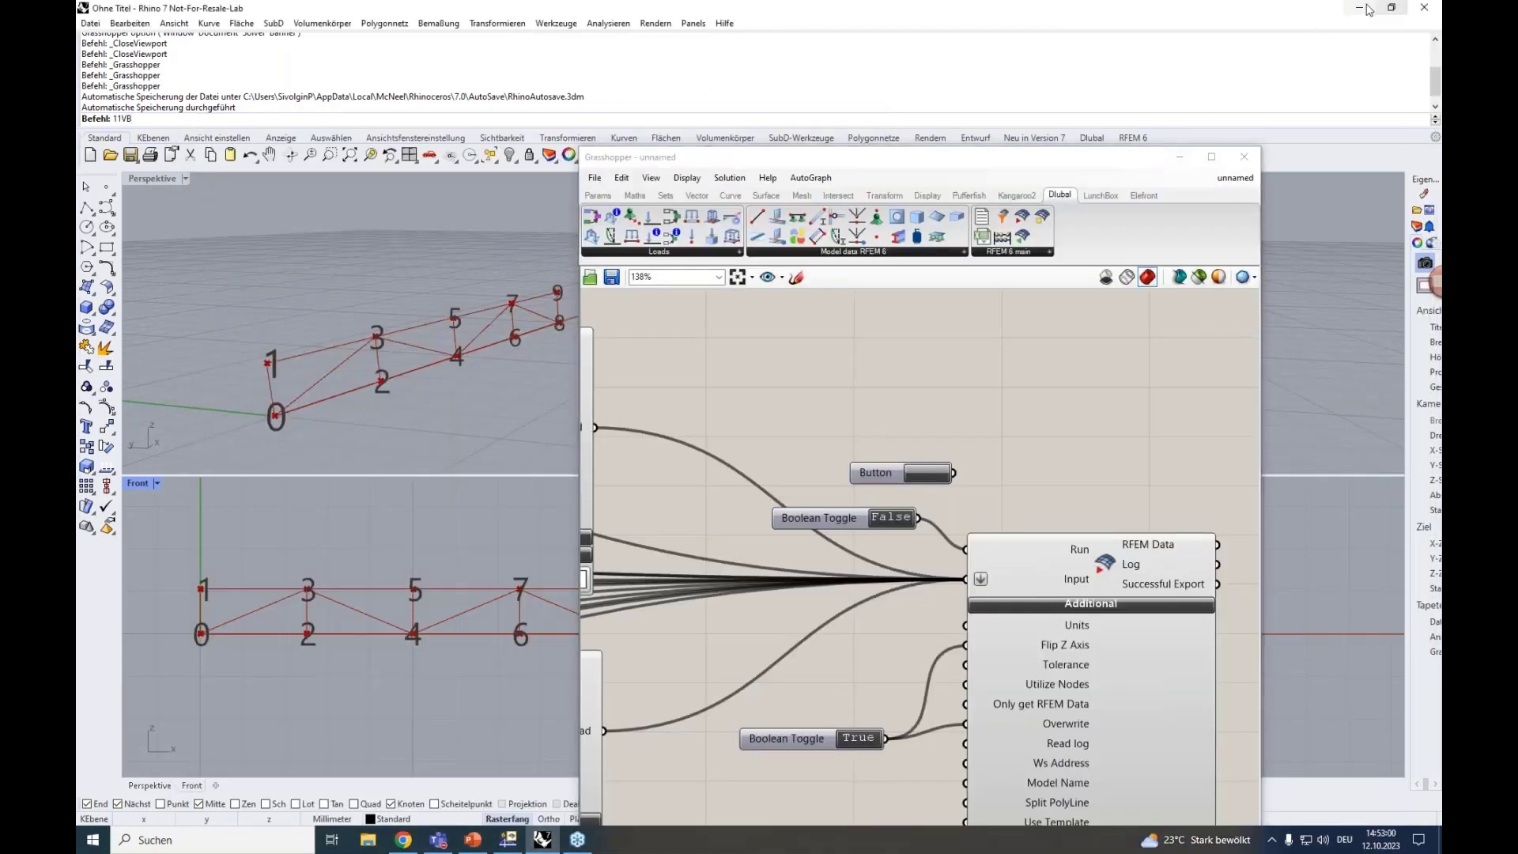
drag(1305, 18, 77, 157)
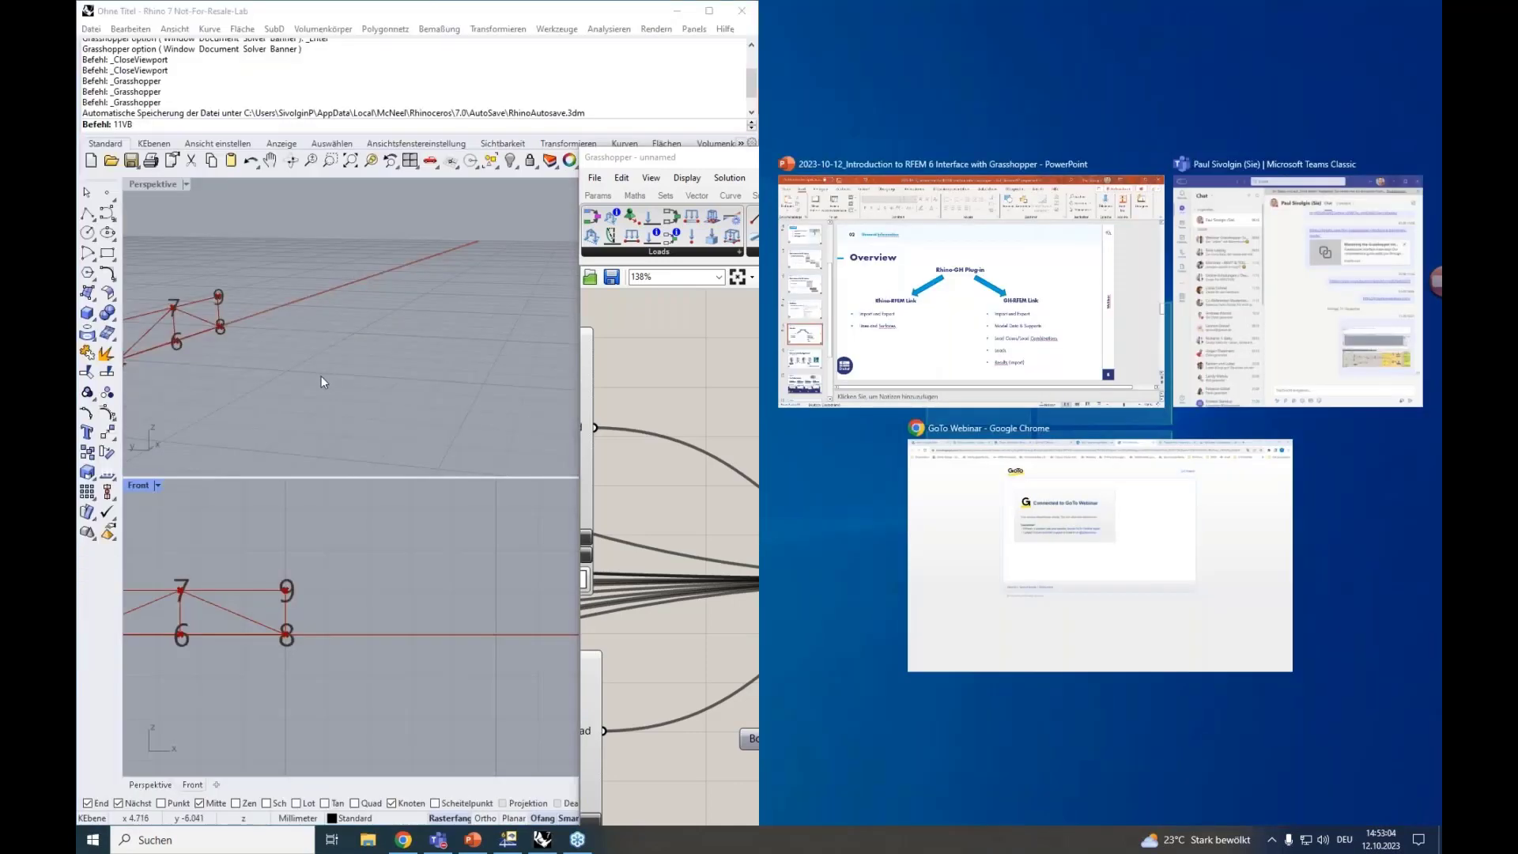
click(320, 376)
Step: Switch to RFEM 6, dismiss the New Member Load dialog, and arrange Grasshopper and RFEM side by side
click(814, 129)
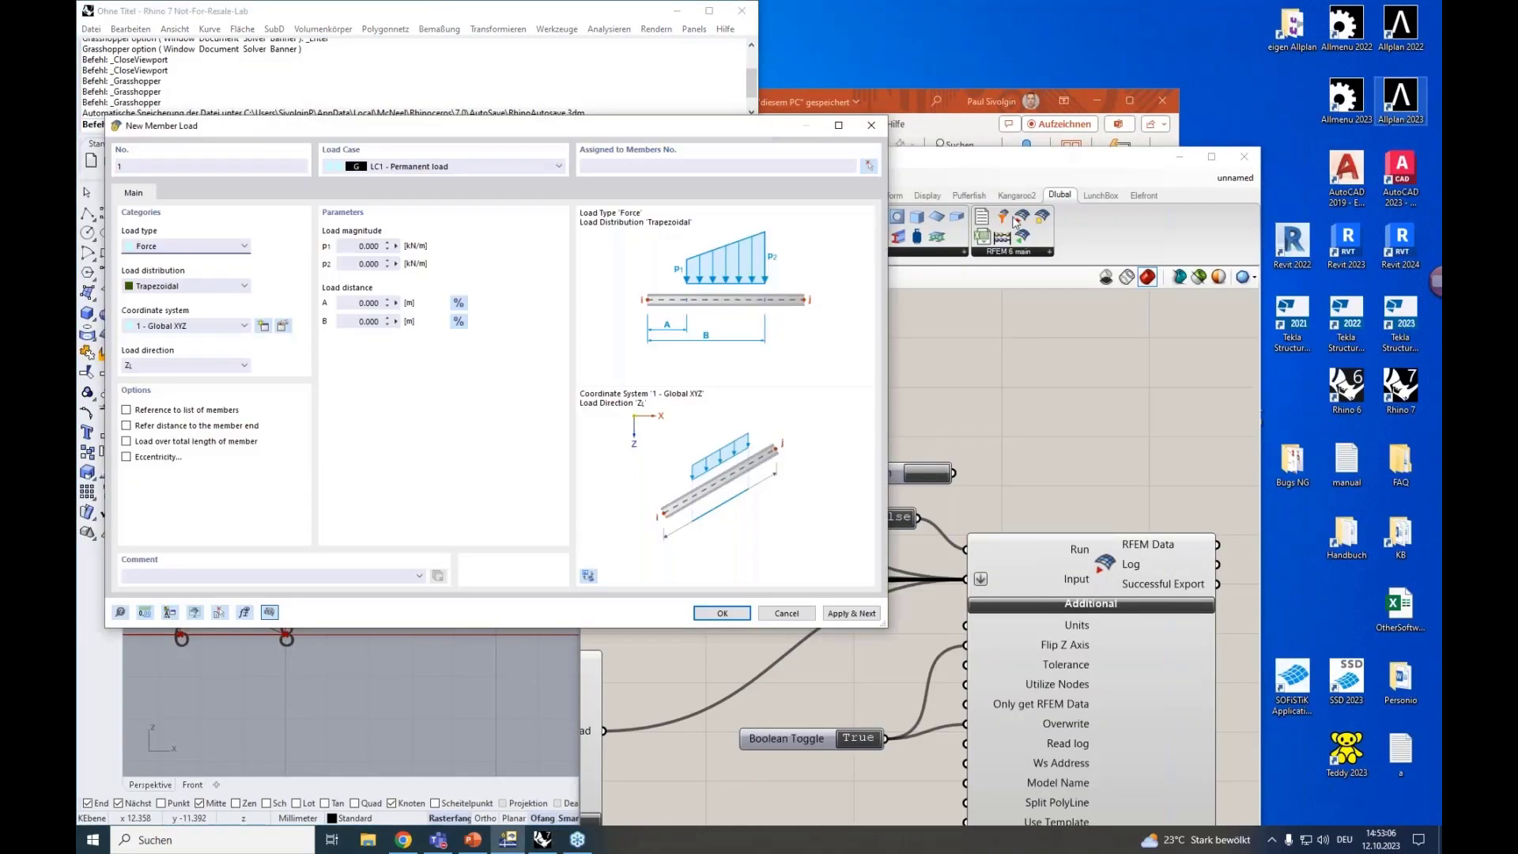
click(872, 127)
mouse_move(1440, 150)
mouse_down()
mouse_move(951, 160)
mouse_move(413, 143)
mouse_move(498, 111)
mouse_move(1438, 126)
mouse_up()
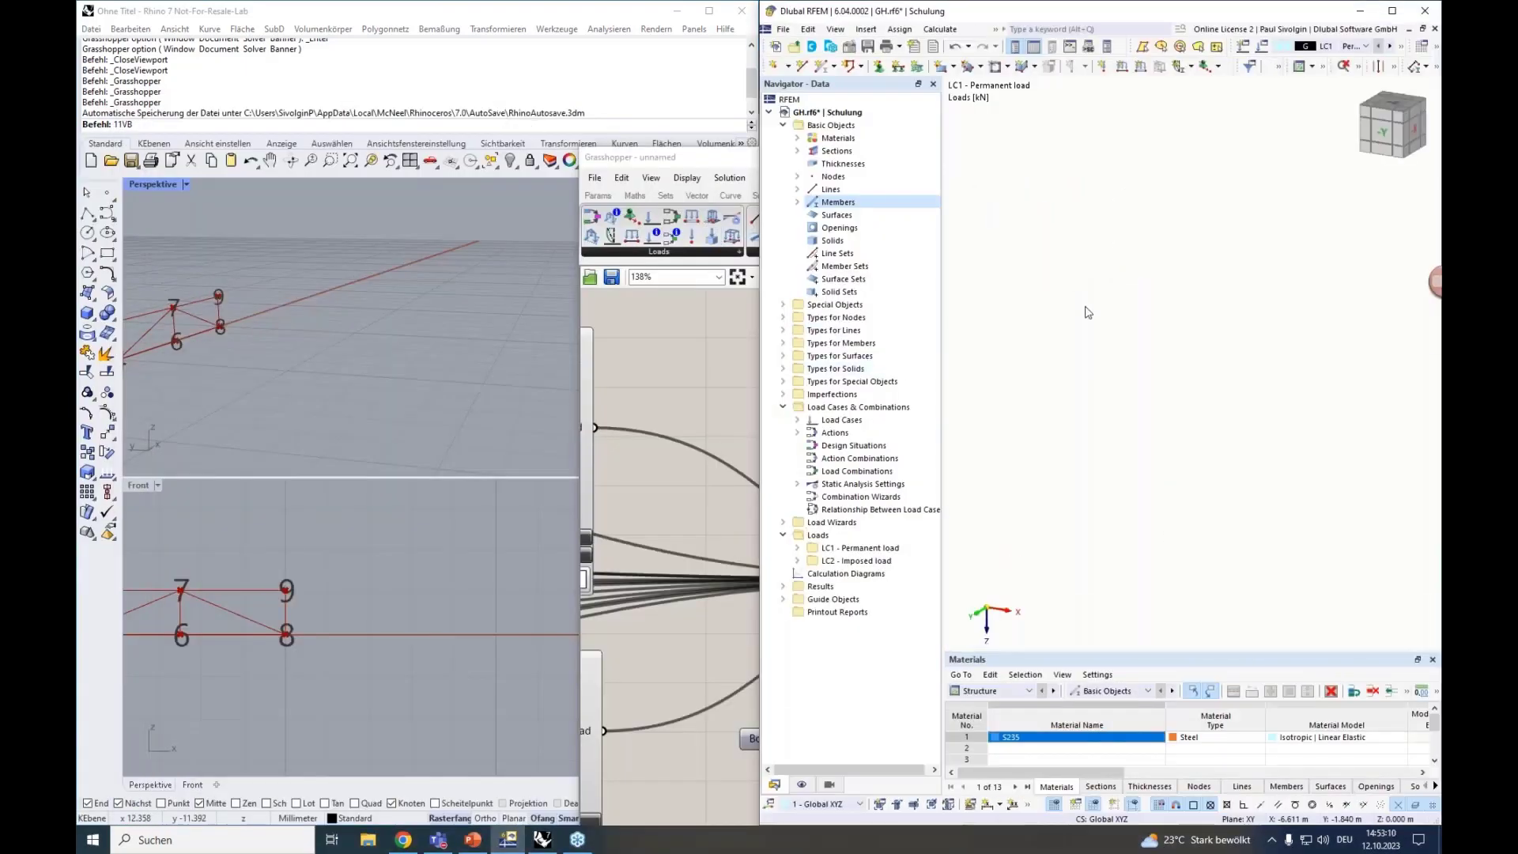
drag(721, 167, 78, 119)
scroll(518, 280, down, 2)
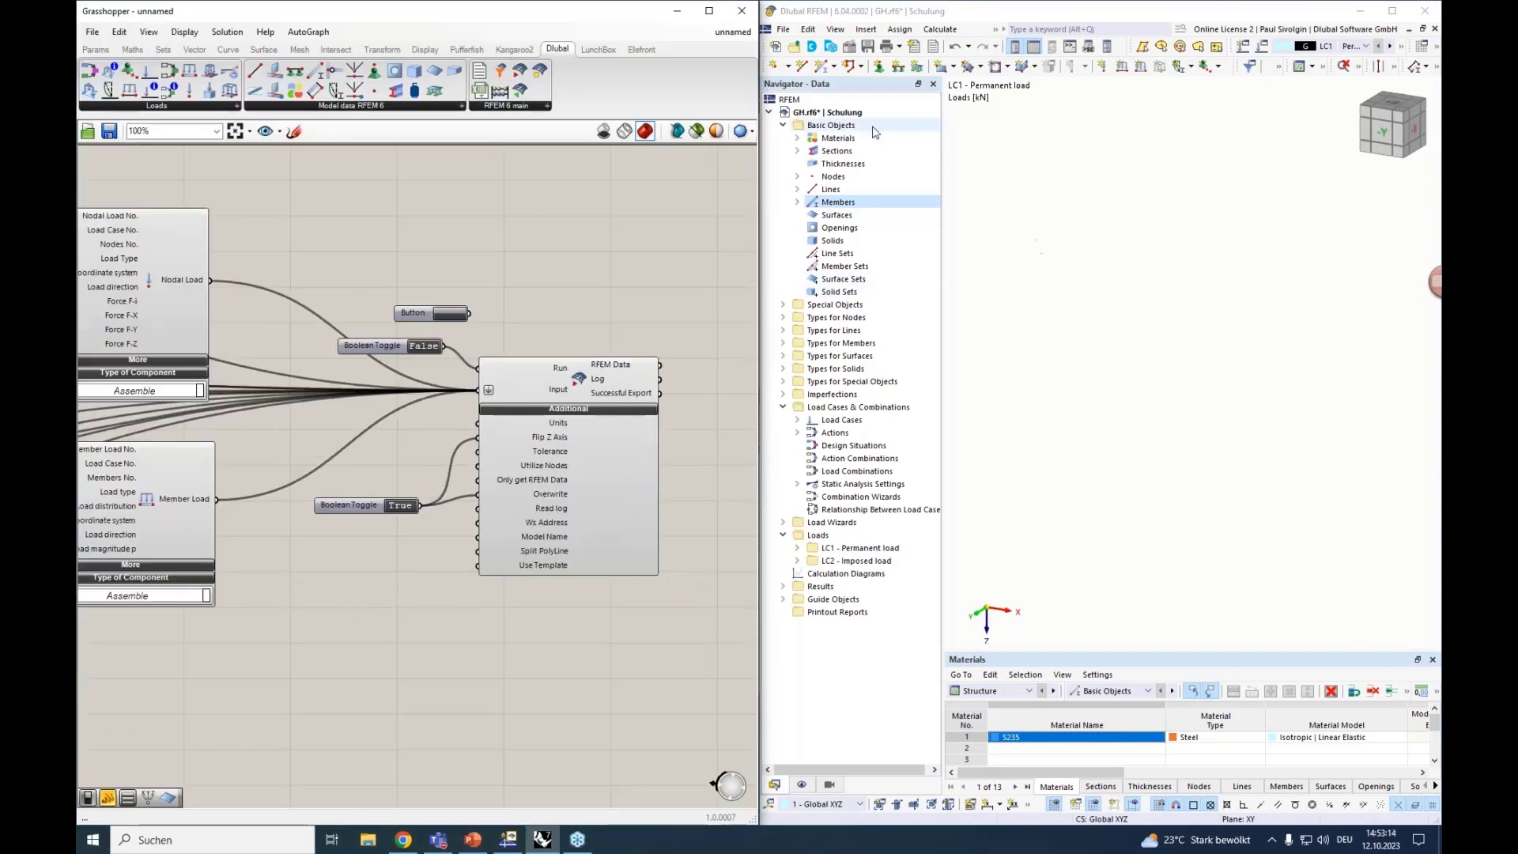
Step: Delete everything from the GH.rf6 model in RFEM and confirm the deletion
right_click(837, 113)
click(870, 174)
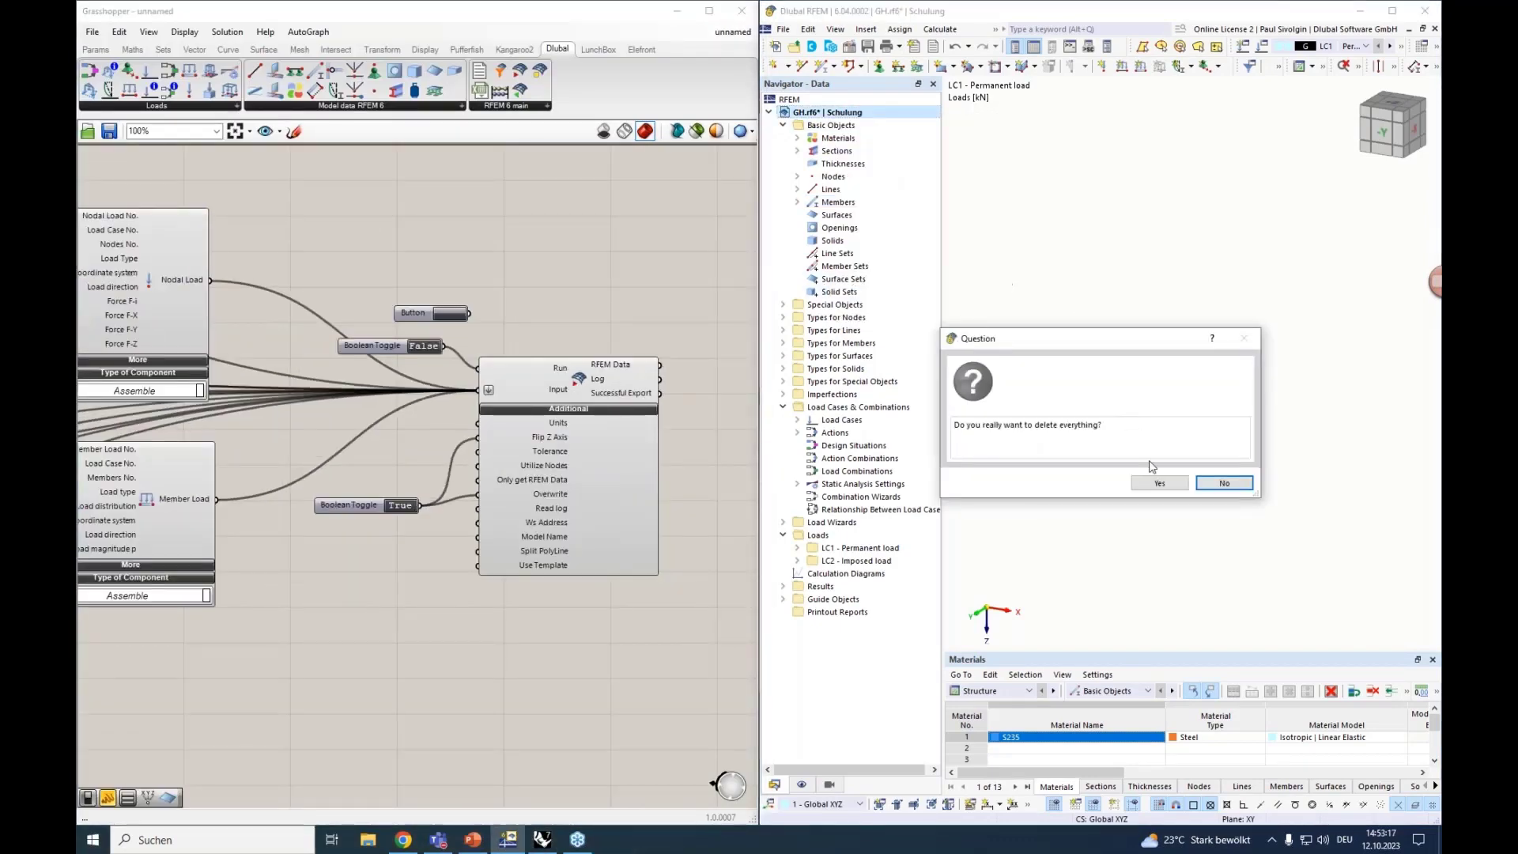
click(1158, 484)
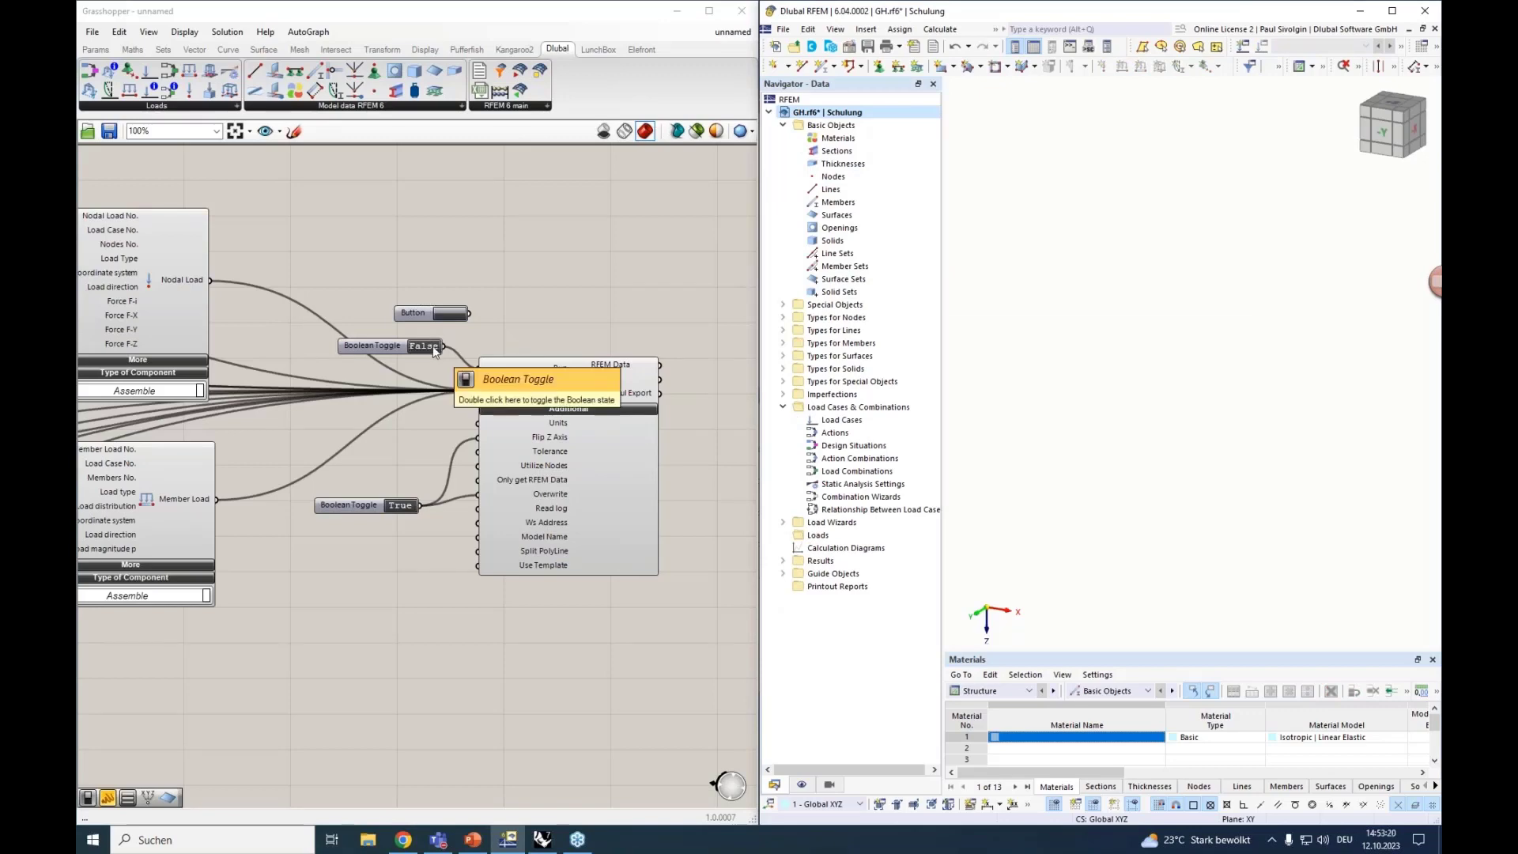
Step: Export the truss to RFEM by setting the Boolean Toggle on the Export component's Run input to True
click(411, 359)
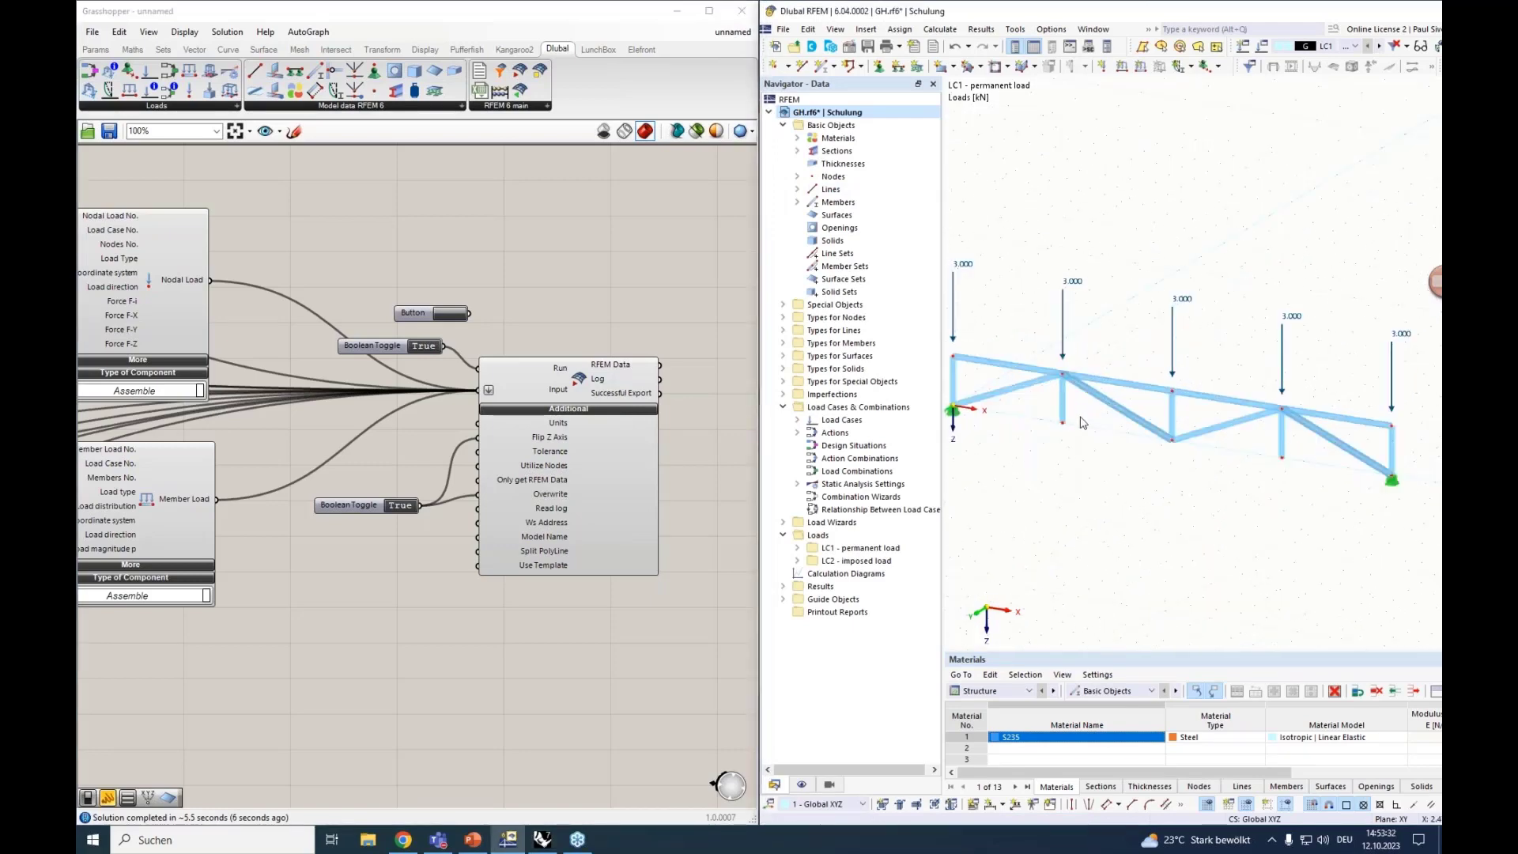
scroll(1080, 431, down, 1)
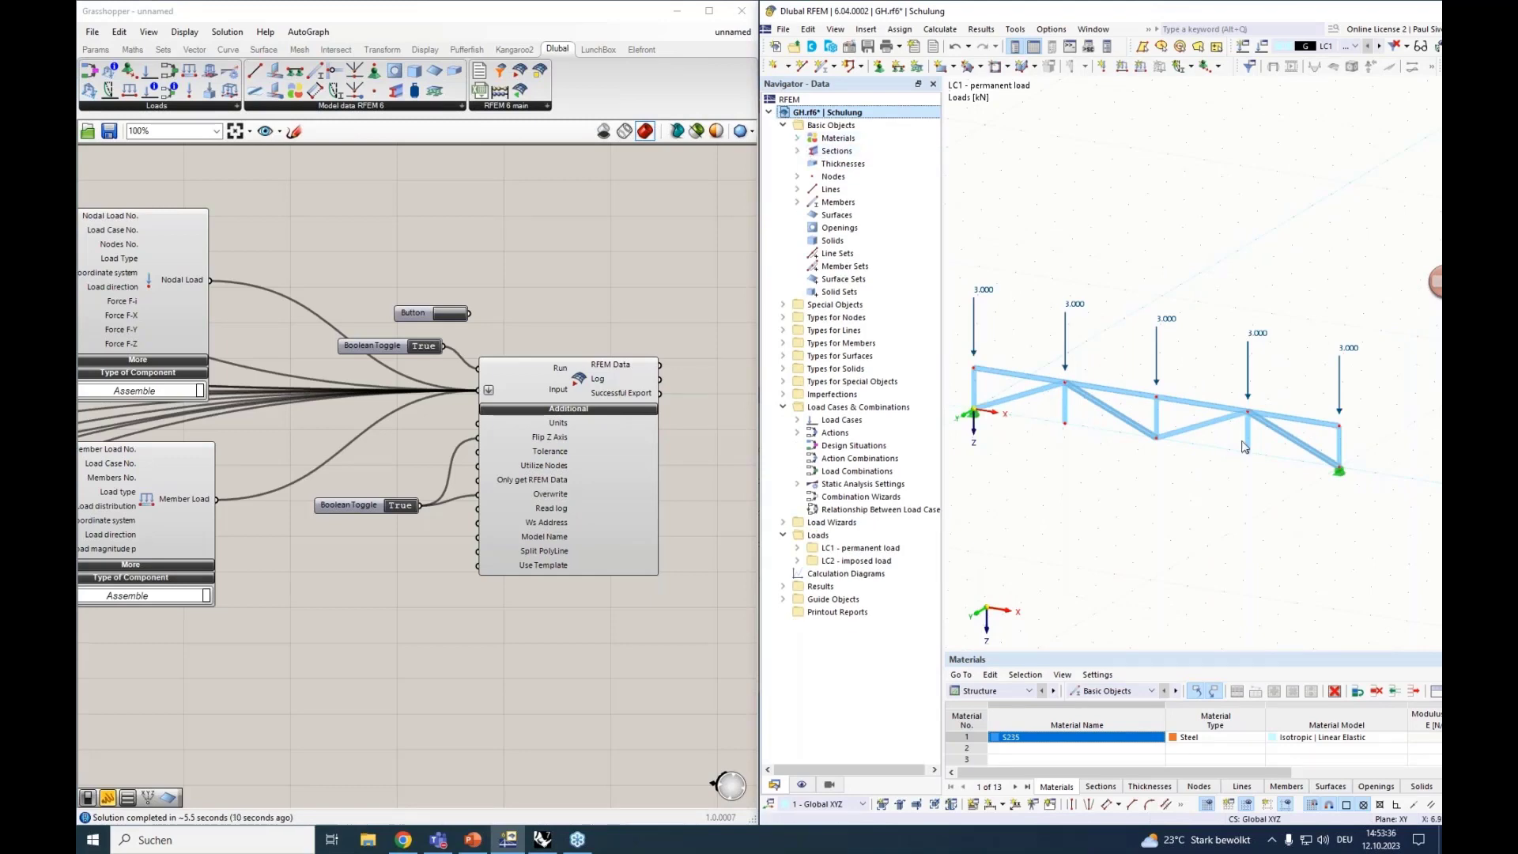
Step: Examine the Section and Member components in the Grasshopper definition and their wires towards the Export component
scroll(532, 586, down, 5)
right_drag(531, 586, 205, 471)
scroll(288, 615, up, 3)
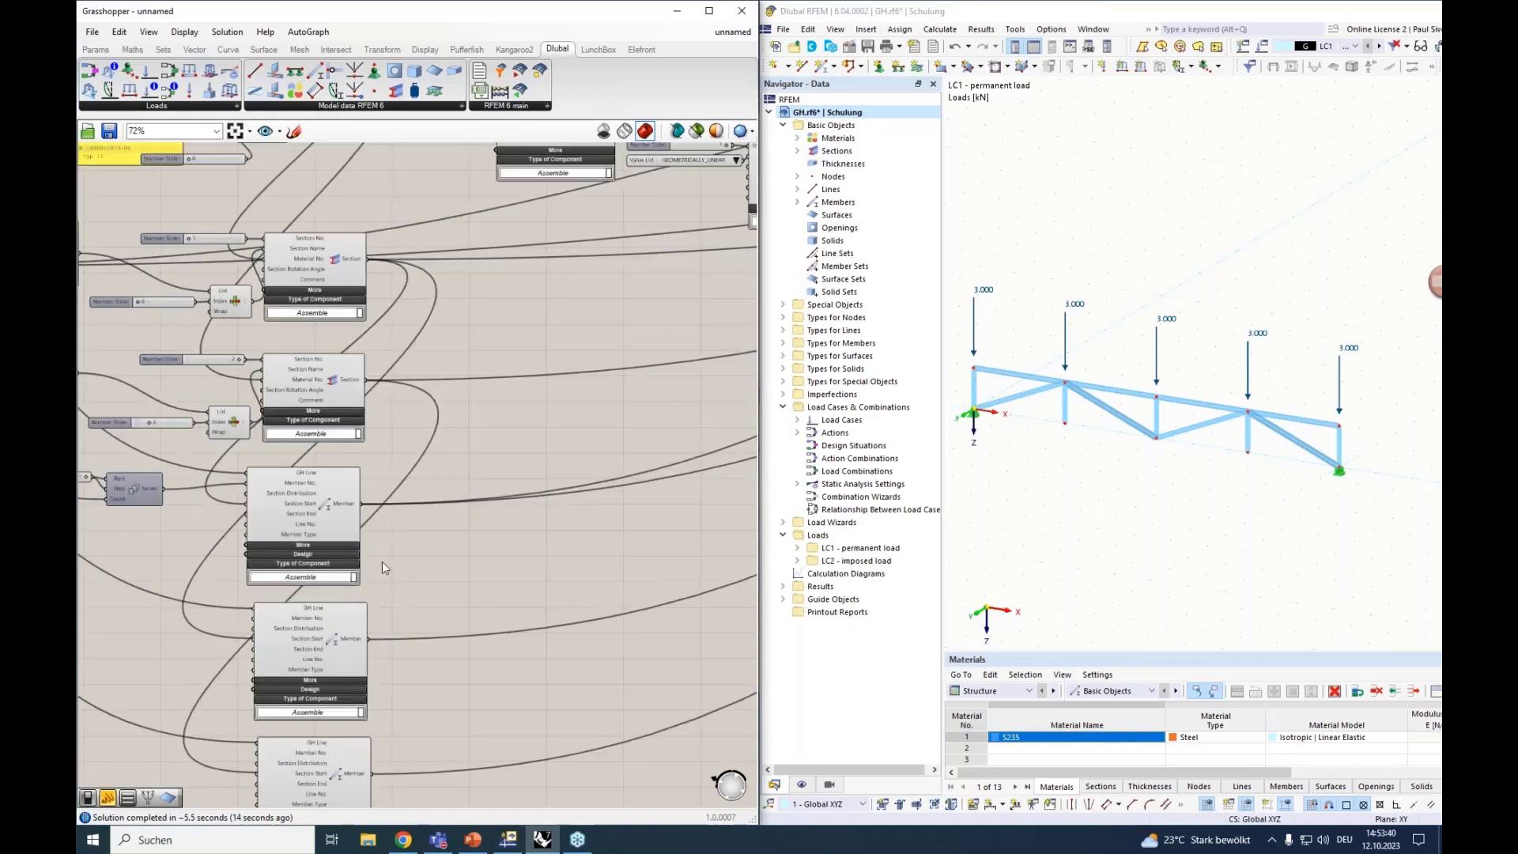
right_drag(453, 591, 444, 418)
click(342, 509)
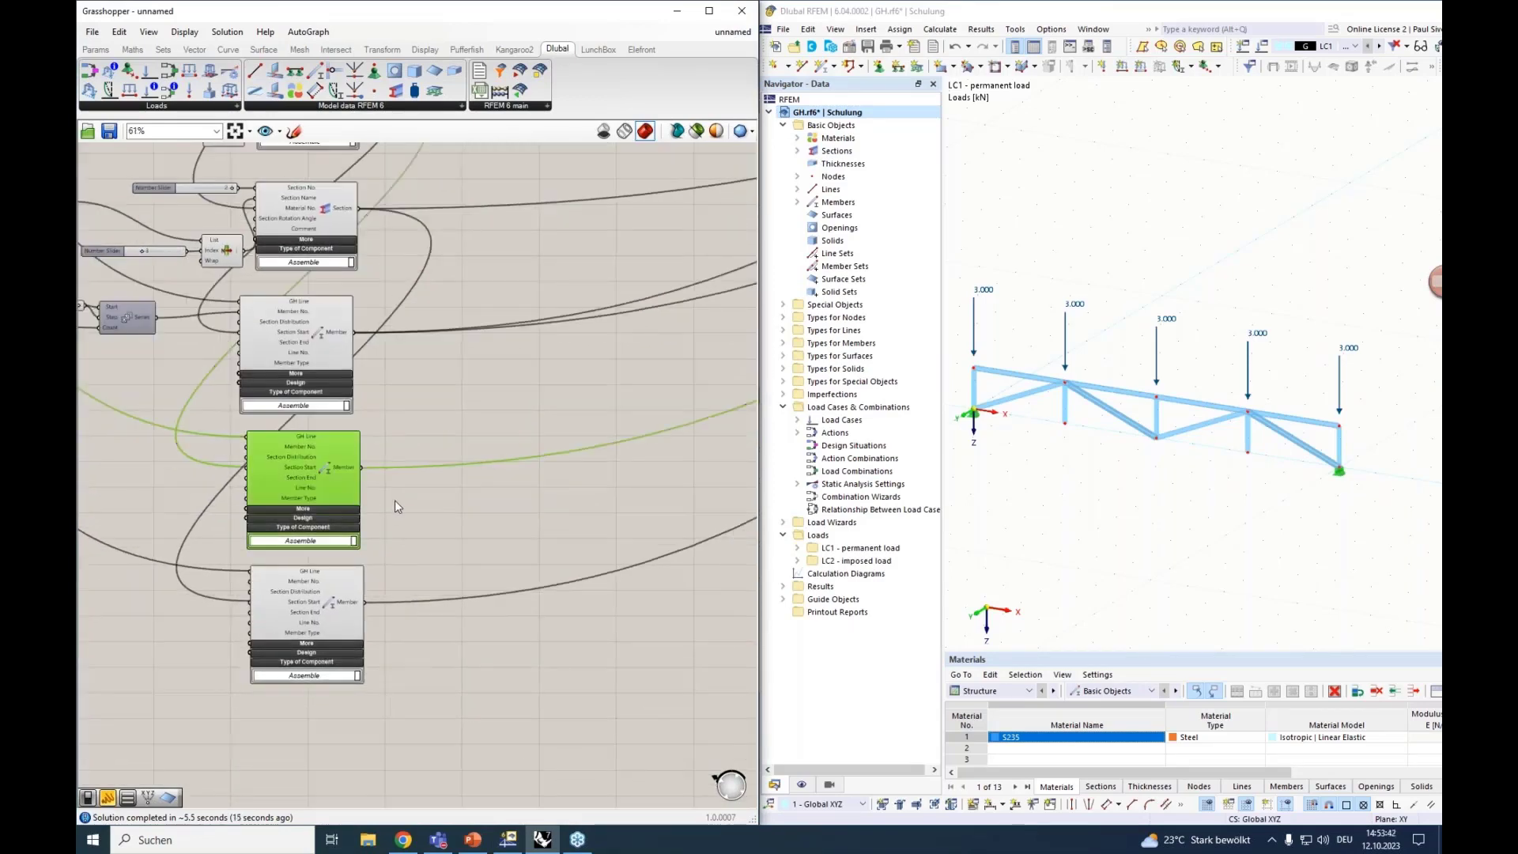
scroll(395, 501, down, 2)
scroll(396, 501, down, 3)
right_drag(395, 501, 222, 506)
right_drag(656, 461, 454, 478)
Step: Select the Export component and extend the selection to the upstream components feeding its Input
click(573, 332)
scroll(505, 371, up, 2)
scroll(427, 489, down, 4)
middle_click(286, 528)
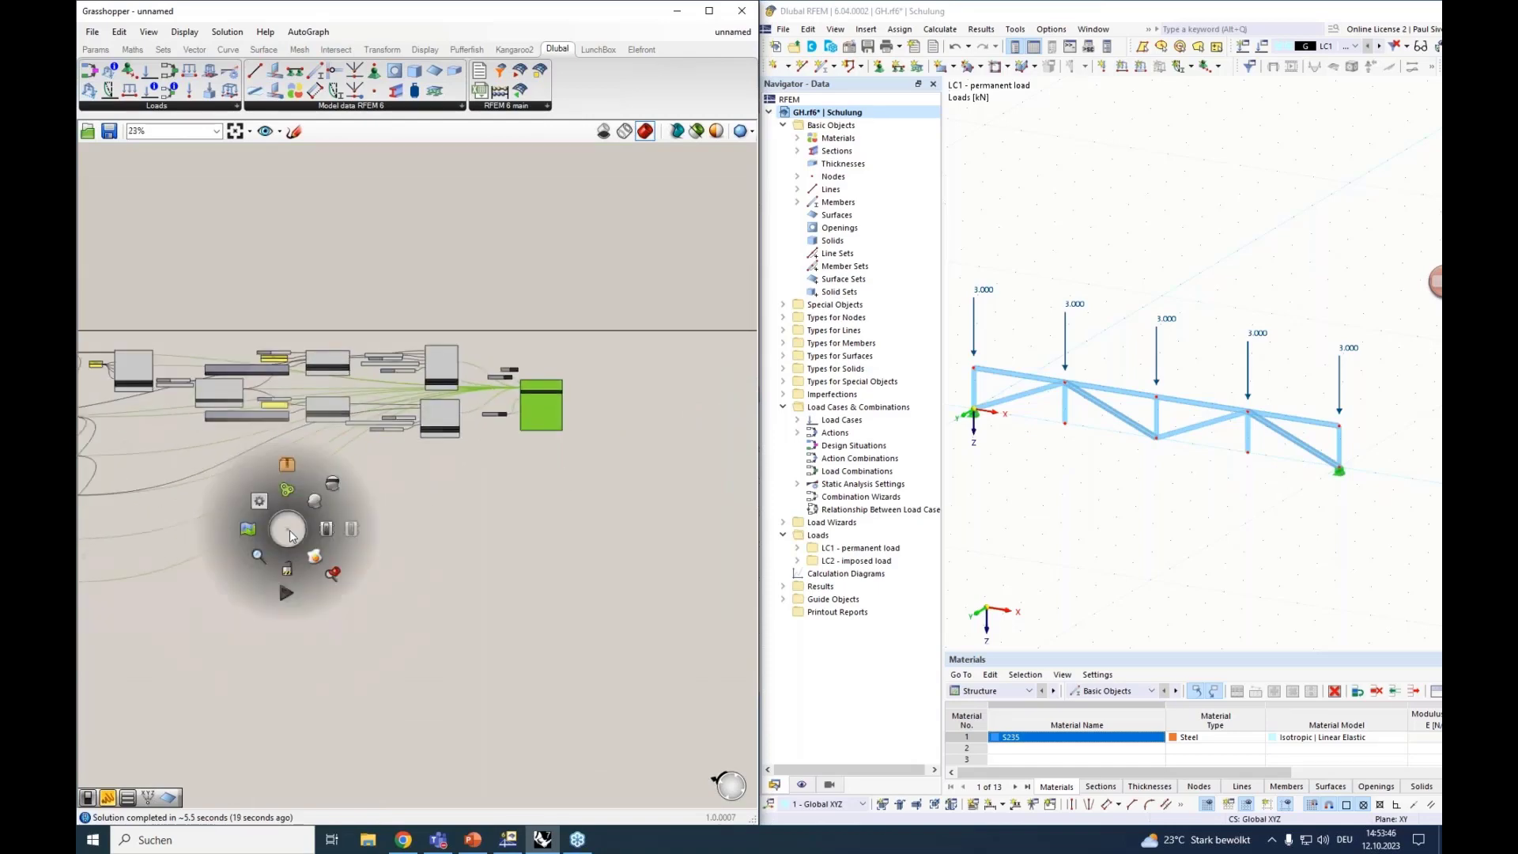
right_click(573, 575)
right_drag(245, 565, 412, 559)
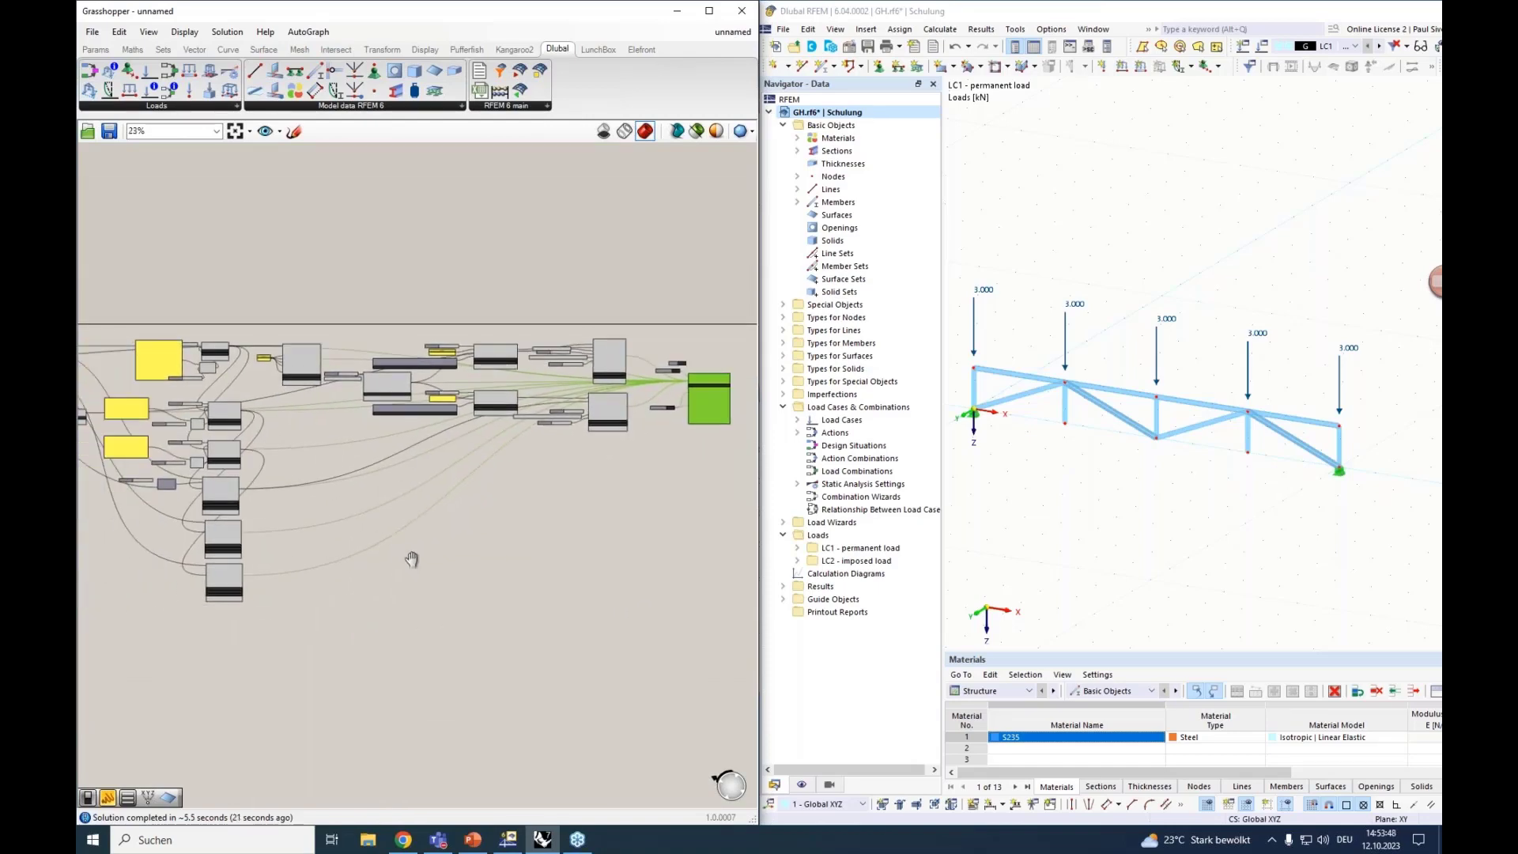
key(ctrl+Left)
scroll(208, 512, up, 6)
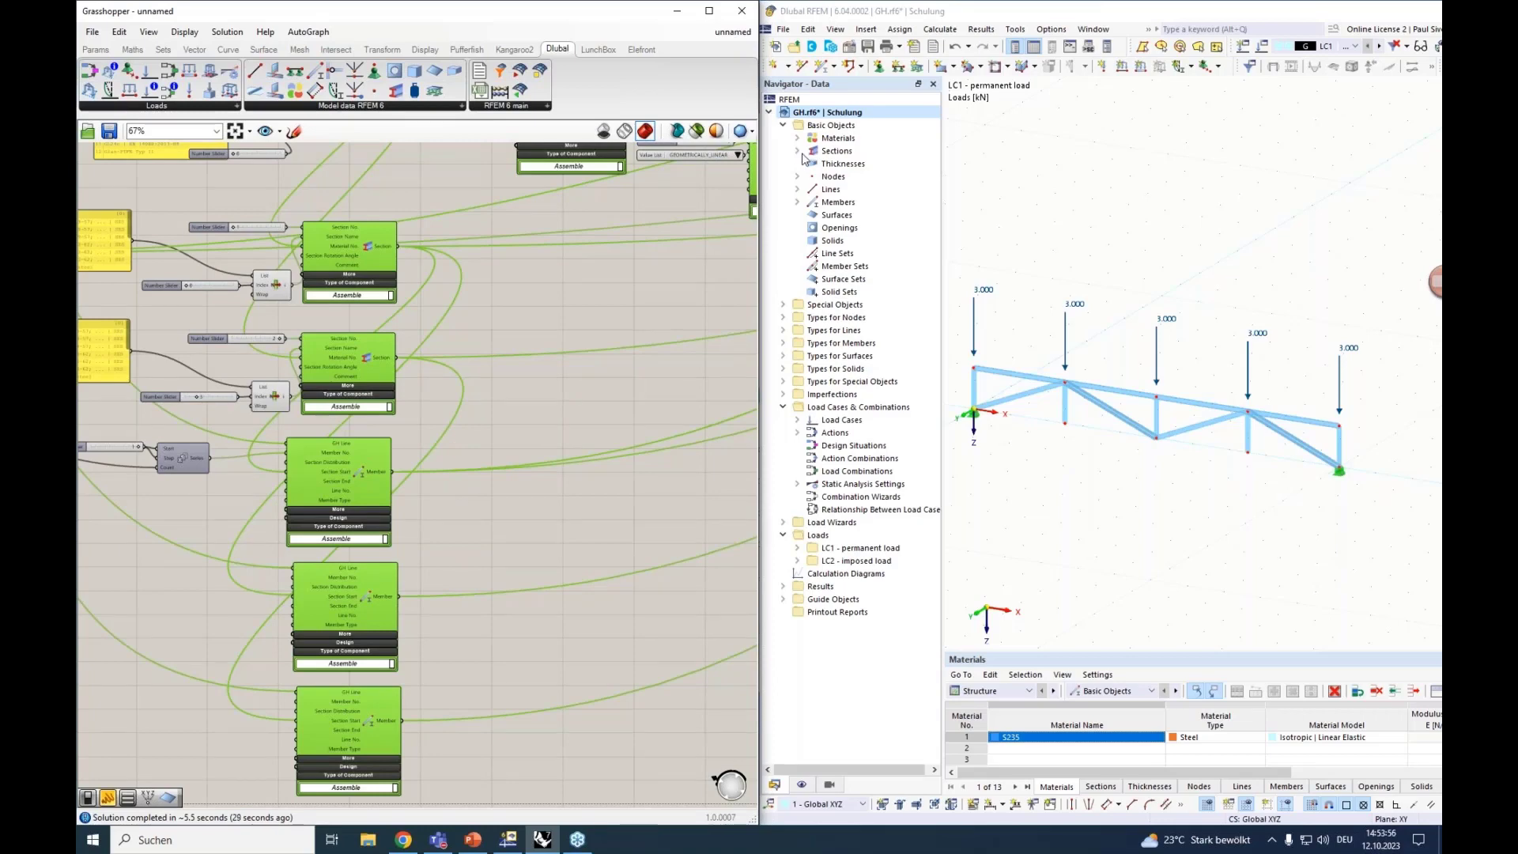
Step: Connect the Brace Lines parameter to the GH Line input of the third Member component, replacing its existing wires
right_drag(419, 547, 683, 505)
right_drag(130, 285, 356, 339)
right_drag(227, 356, 320, 512)
click(365, 275)
drag(360, 285, 421, 606)
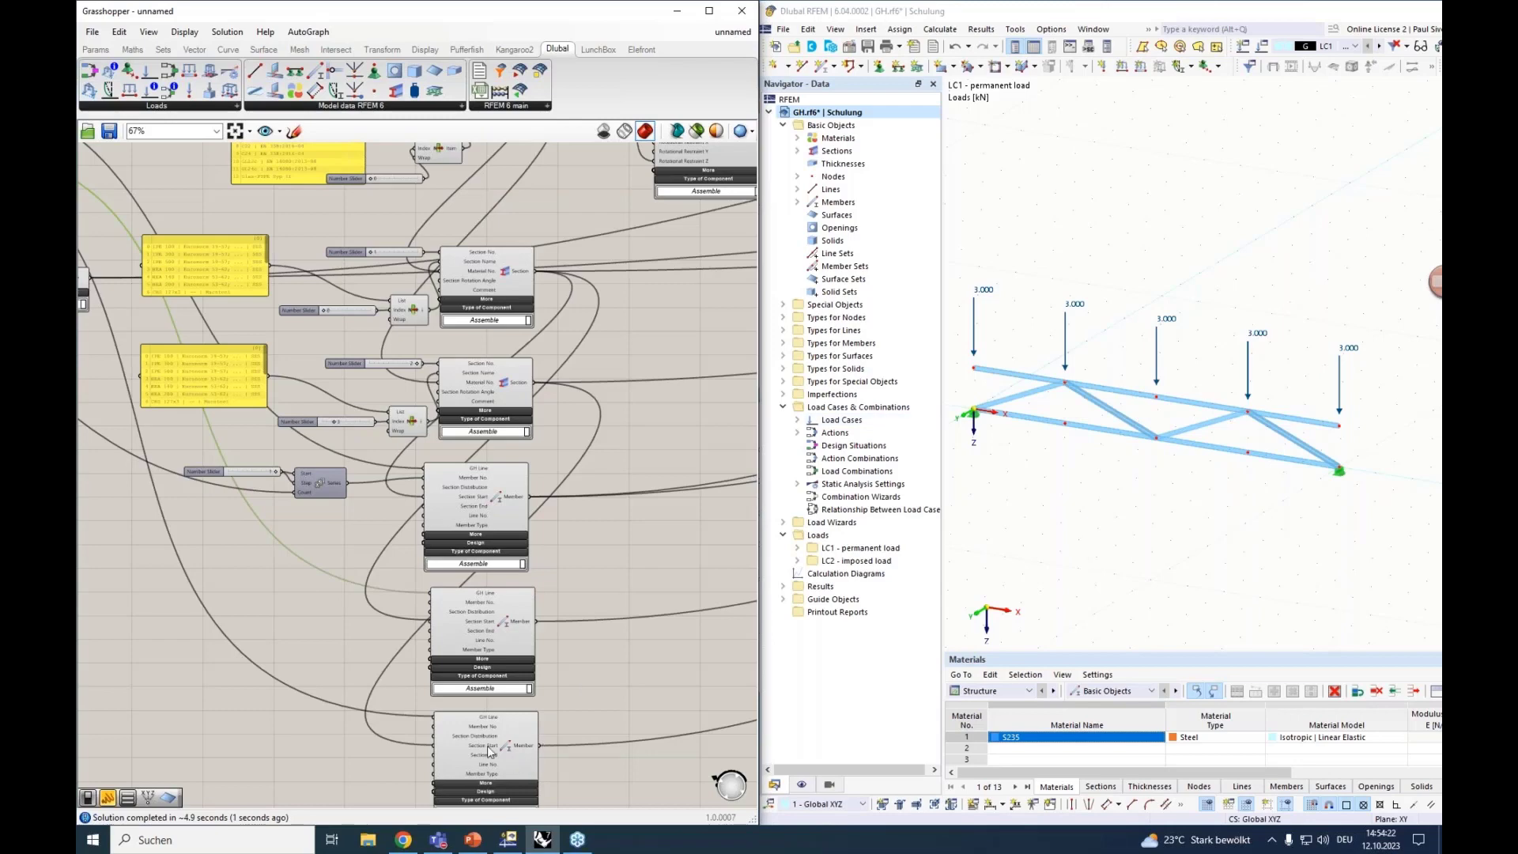
Step: Select the third Member component and disconnect the Line wire from its GH Line input
click(488, 751)
right_drag(131, 583, 457, 644)
right_drag(277, 565, 98, 380)
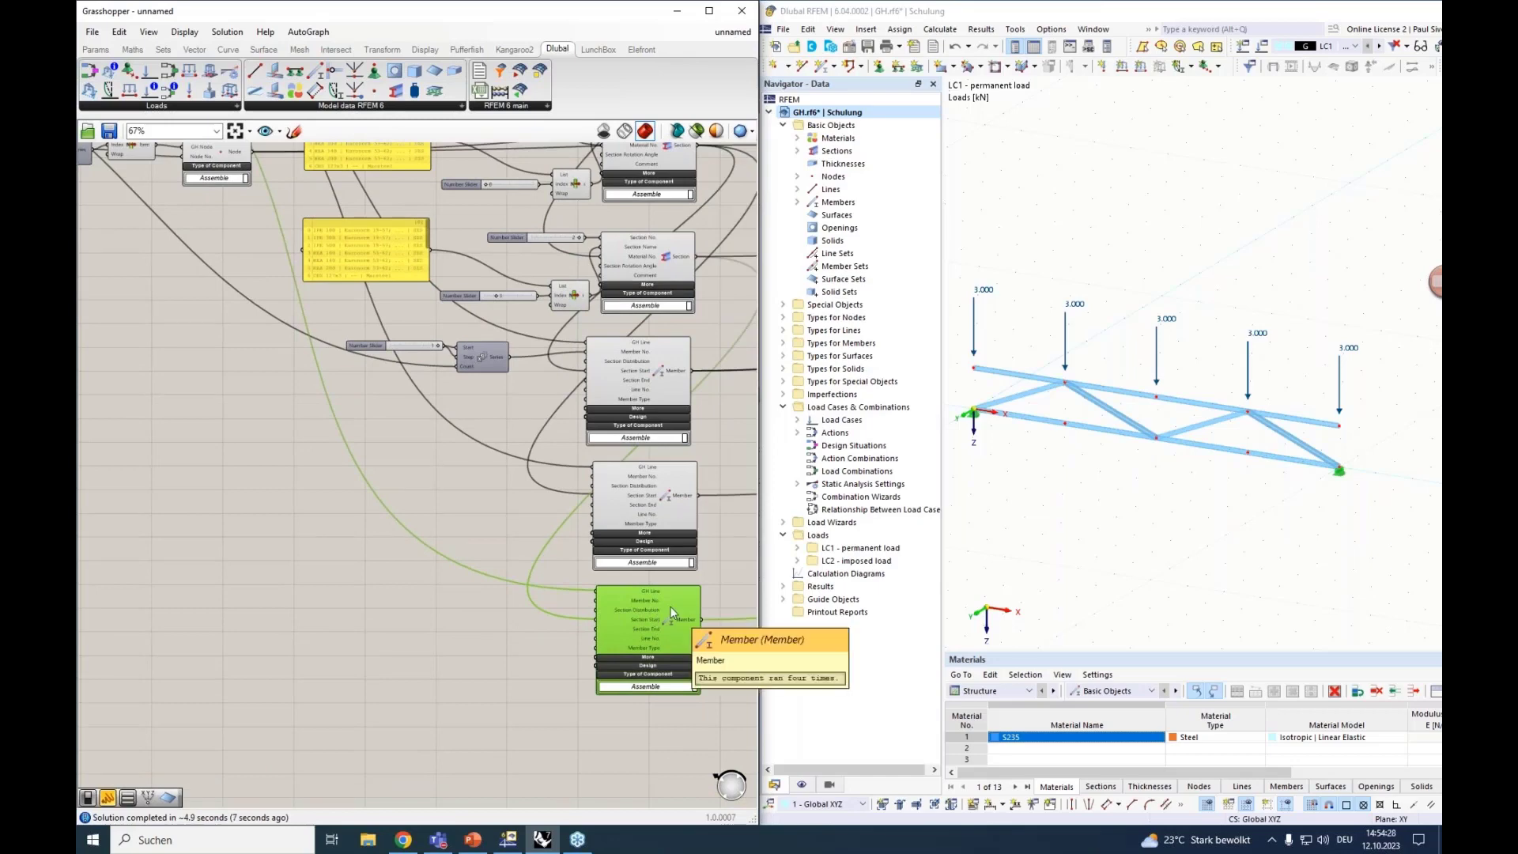
mouse_move(153, 328)
right_down()
mouse_move(307, 472)
mouse_move(149, 329)
right_up()
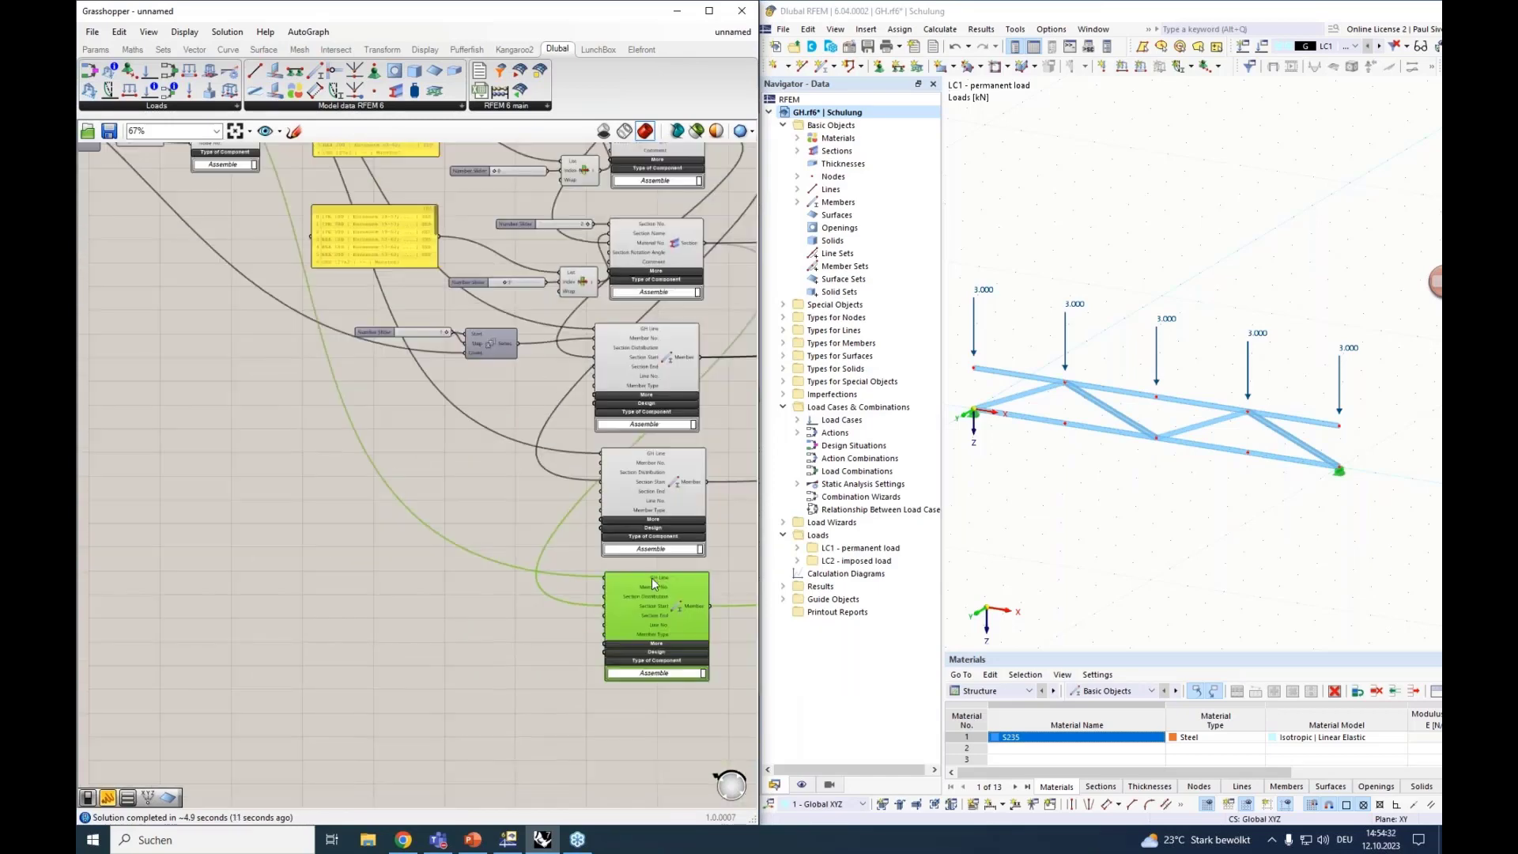
right_click(651, 579)
mouse_move(740, 596)
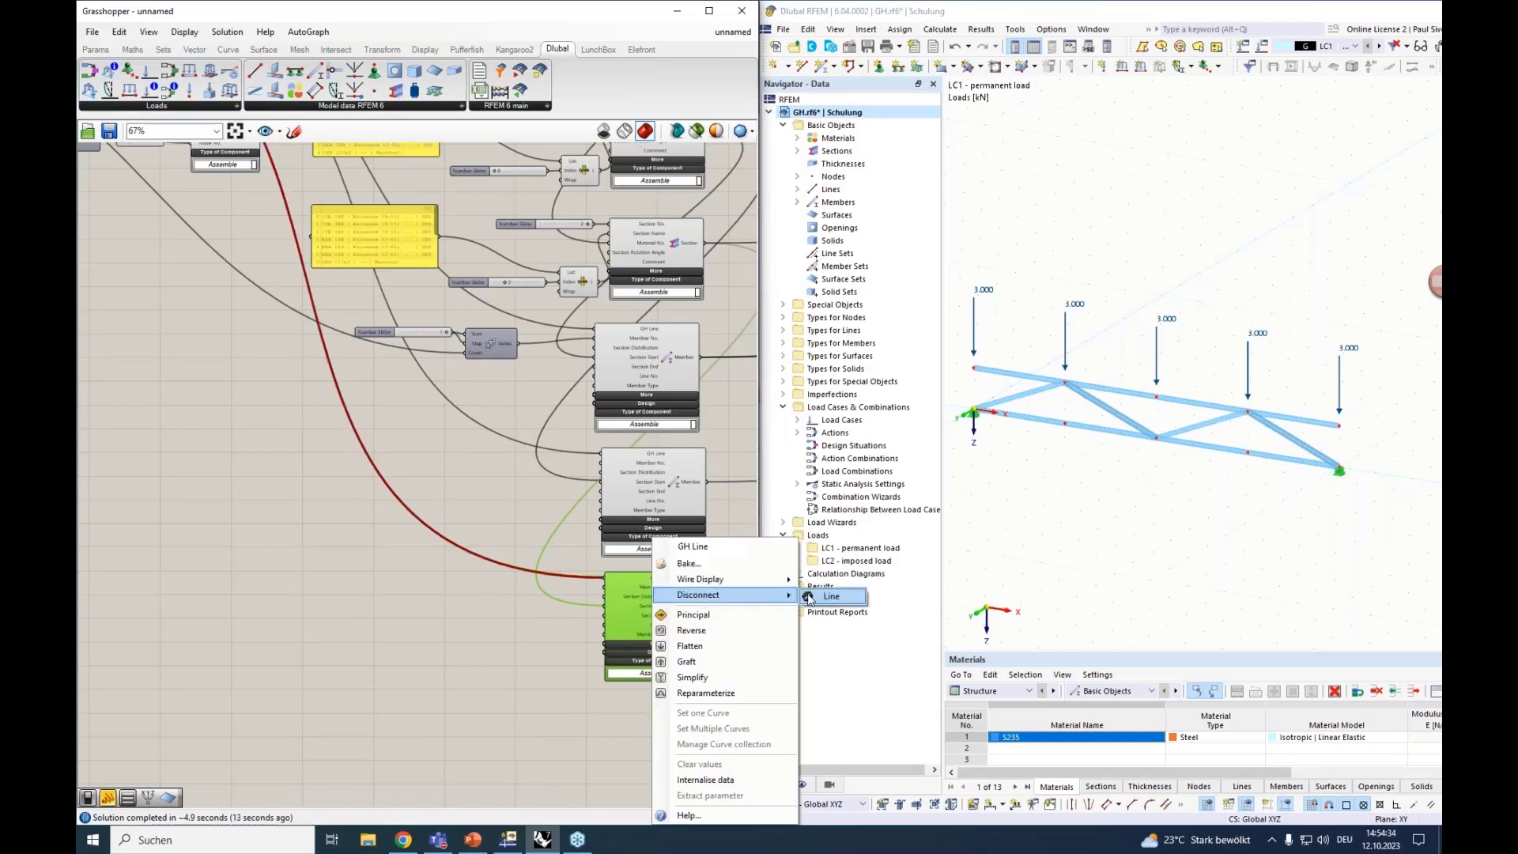
click(815, 598)
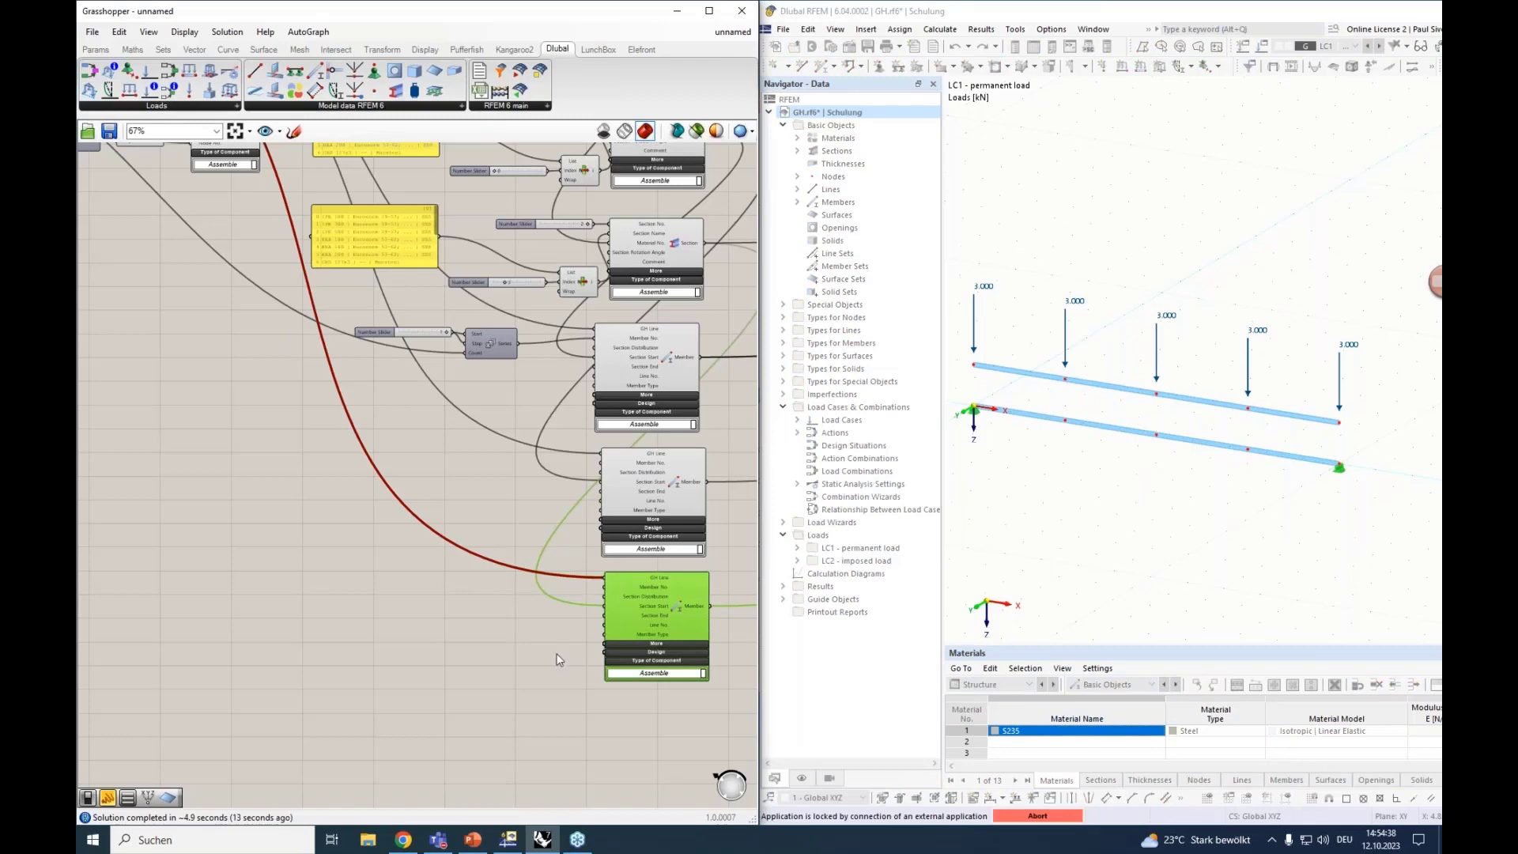
Step: Wire the Brace Lines parameter into the now empty GH Line input of the third Member component
scroll(518, 571, down, 4)
scroll(276, 341, up, 3)
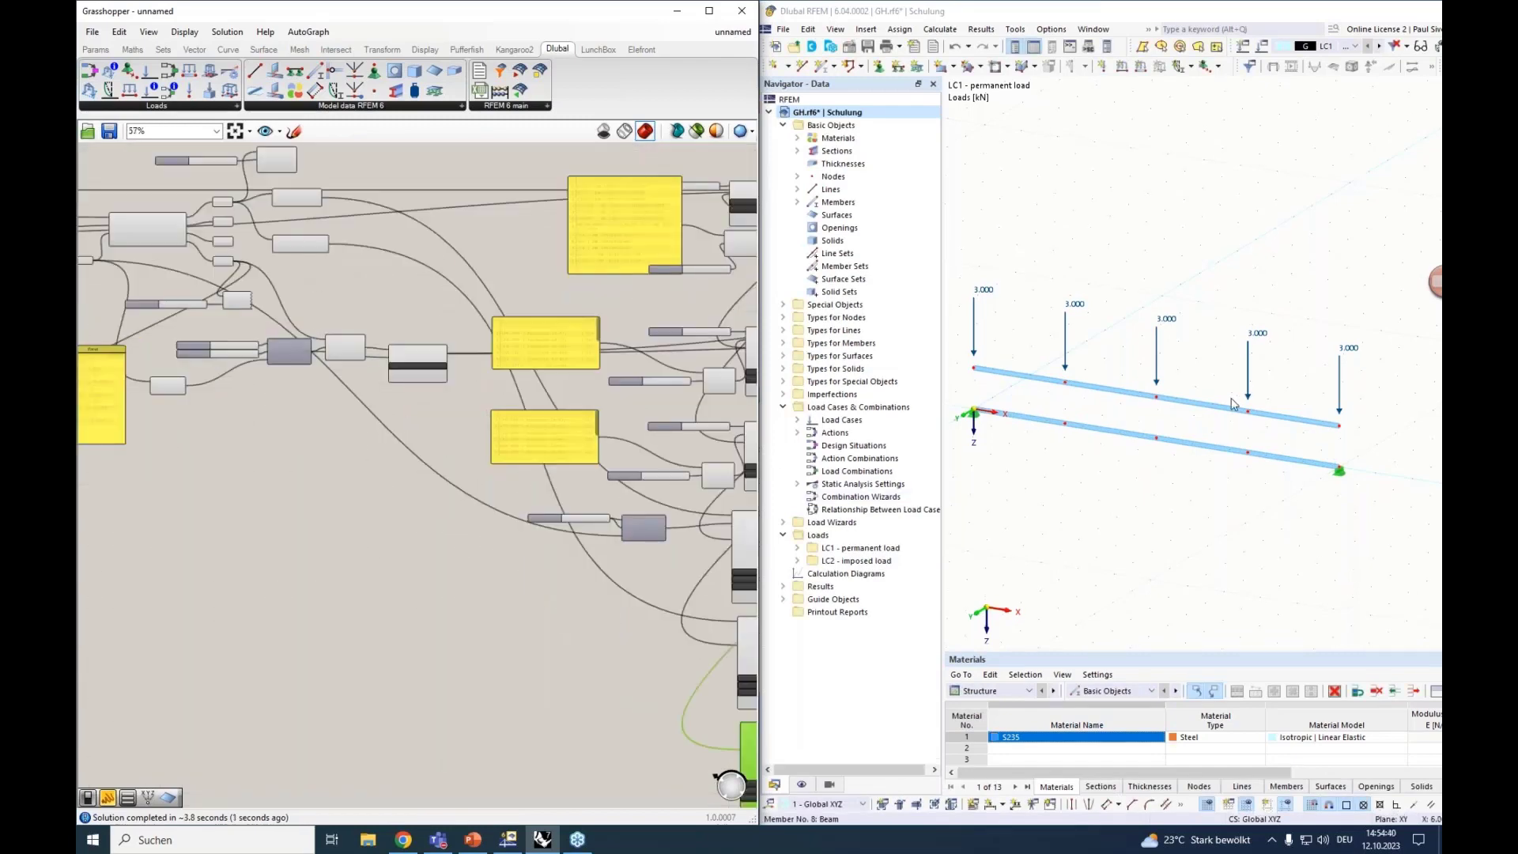
scroll(288, 302, up, 3)
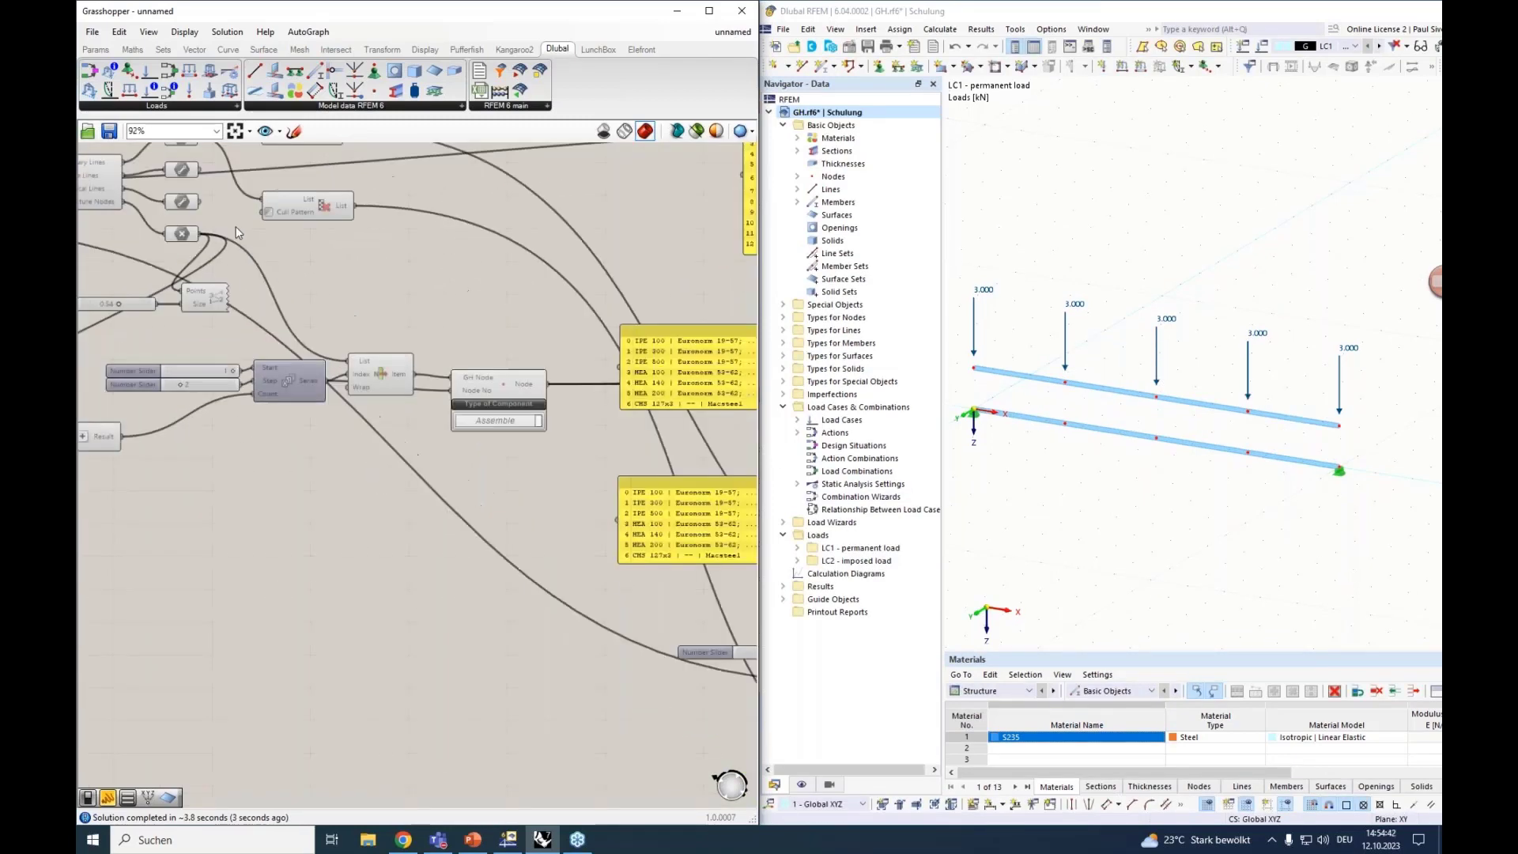
click(183, 171)
right_drag(196, 187, 227, 175)
drag(229, 160, 599, 607)
scroll(585, 672, down, 4)
scroll(593, 589, up, 4)
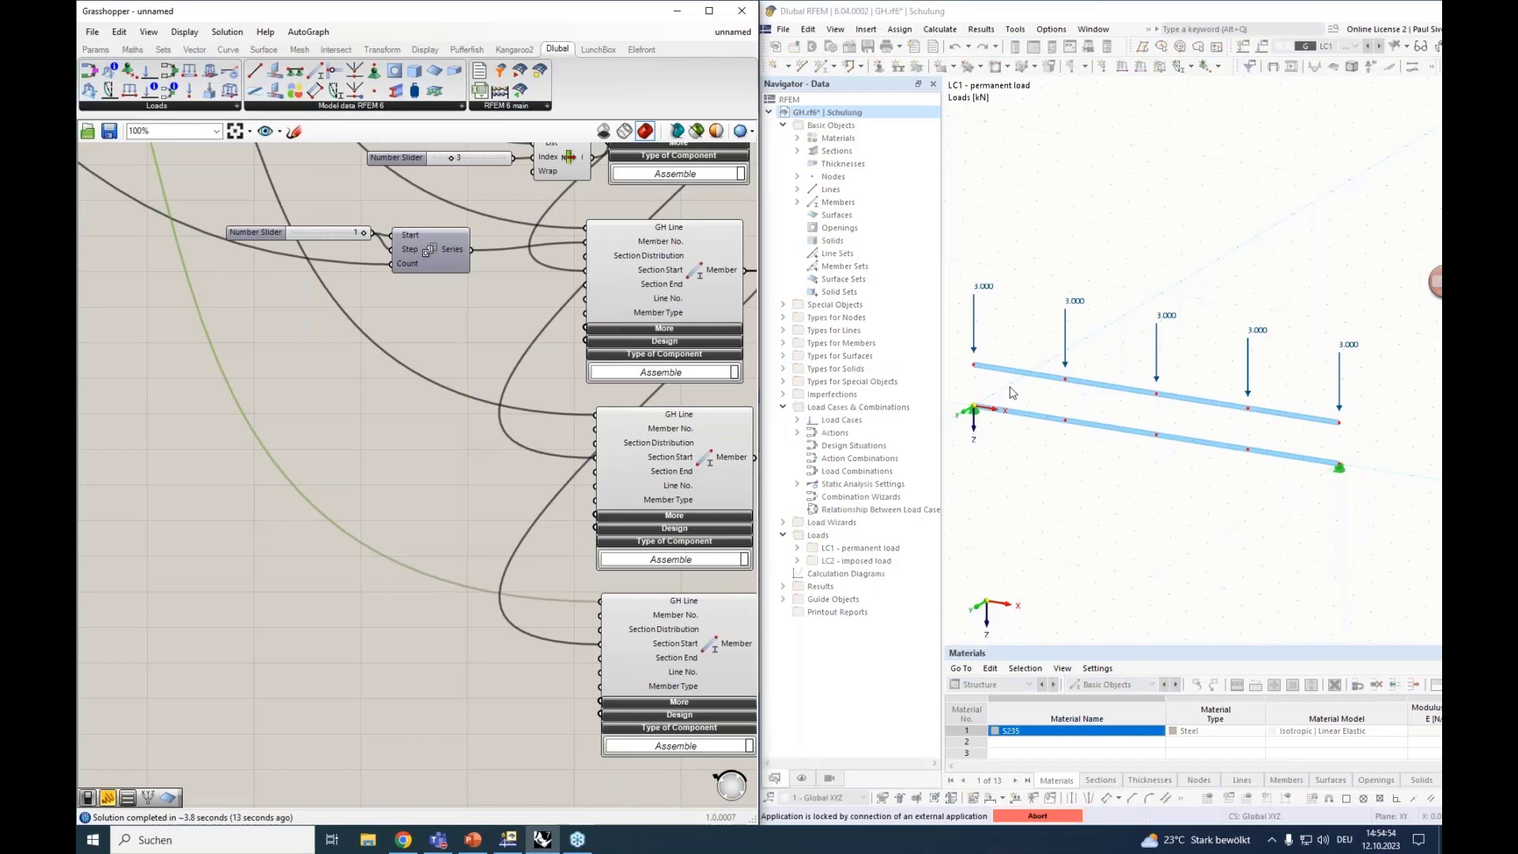
Step: Add the Vertical Lines parameter as a second source to the third Member component's GH Line input
scroll(294, 442, down, 6)
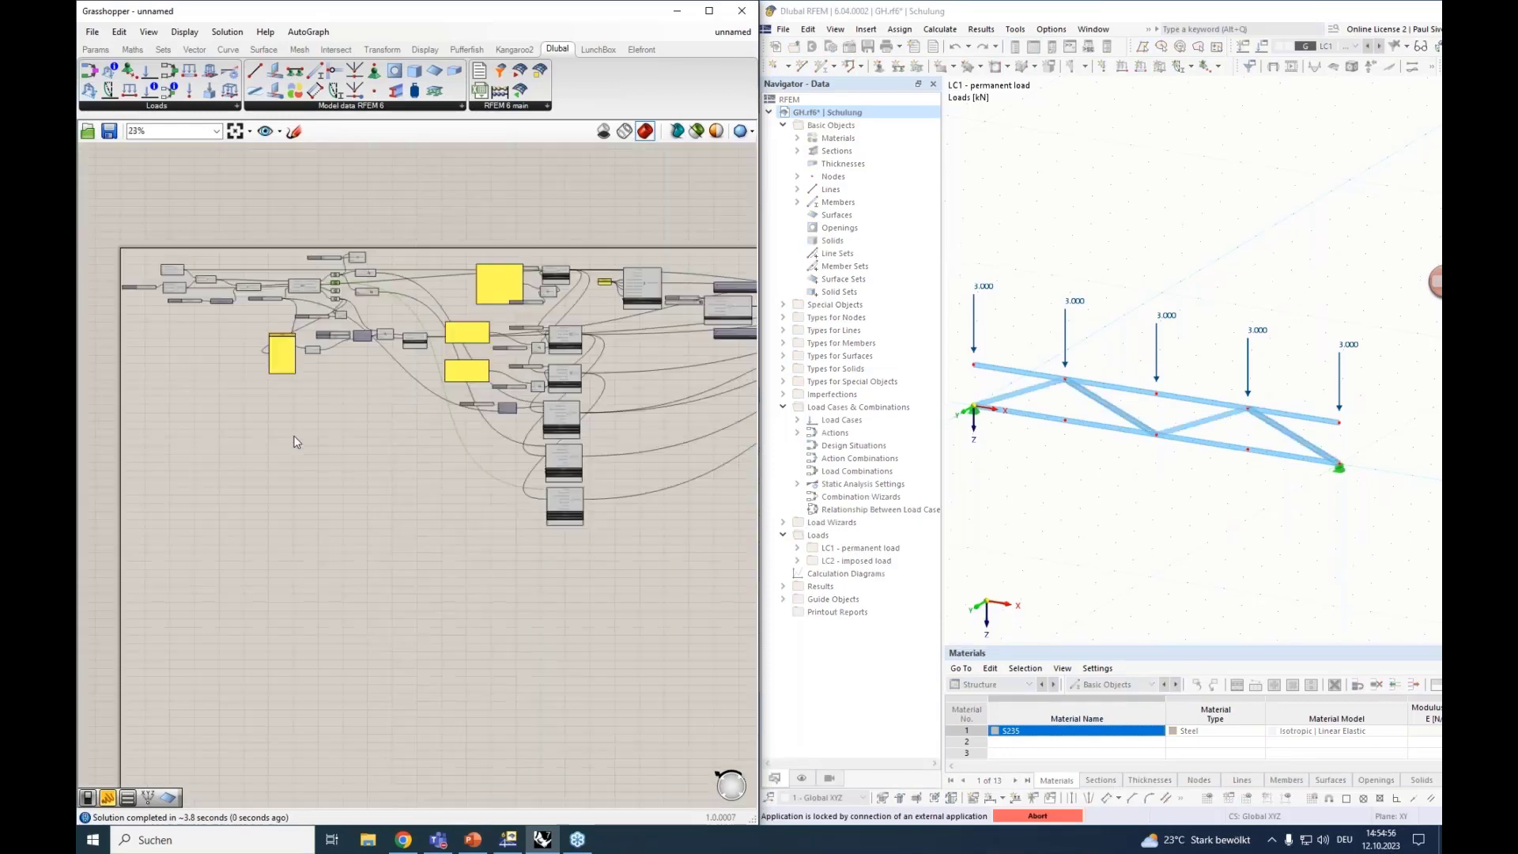
scroll(324, 300, up, 5)
click(306, 361)
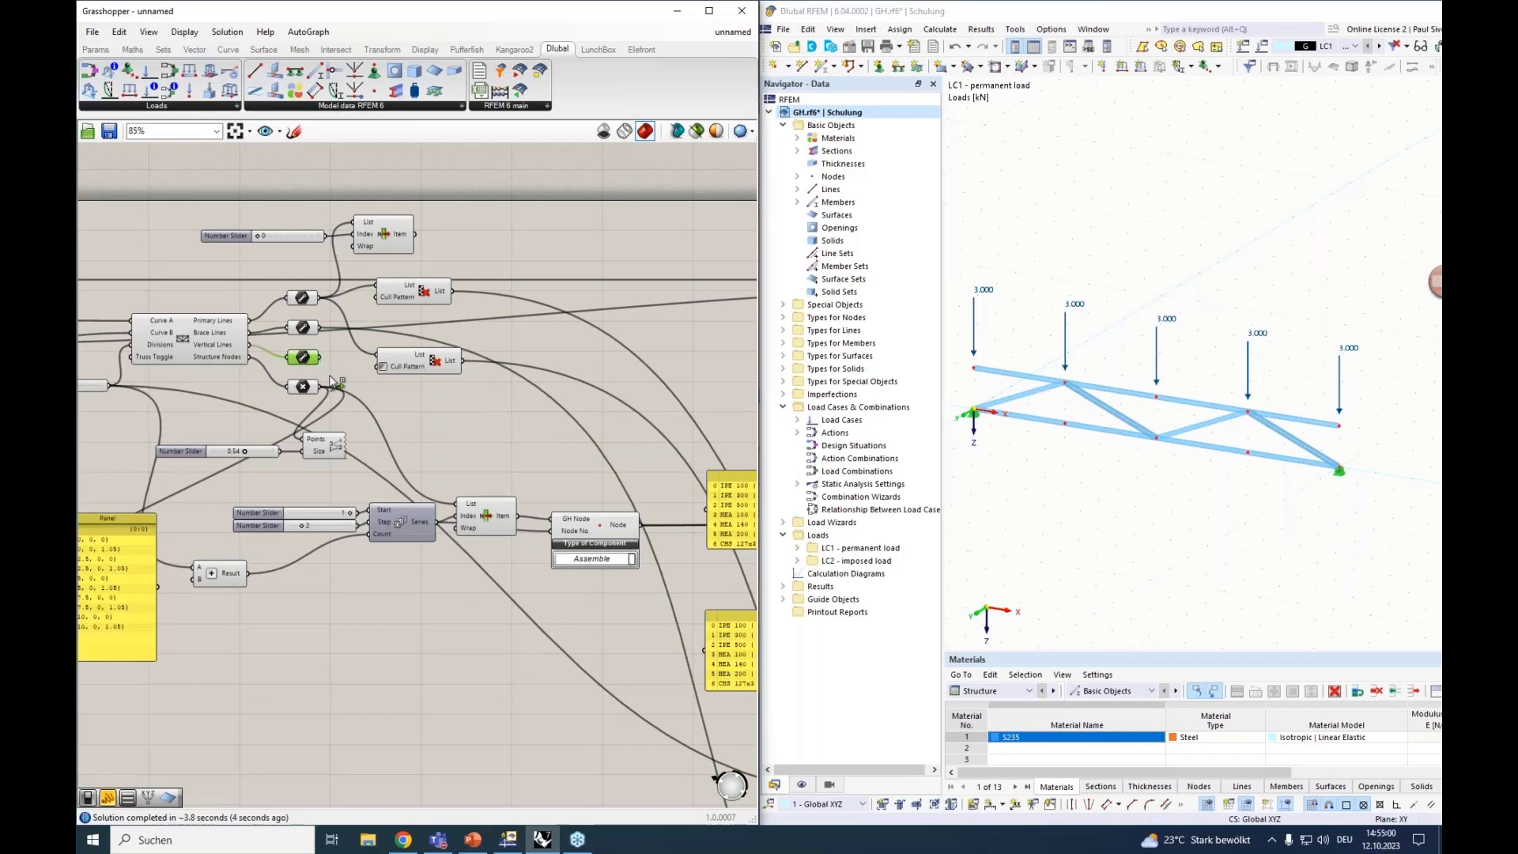
drag(319, 358, 583, 776)
scroll(661, 617, down, 7)
scroll(696, 781, up, 5)
scroll(585, 785, up, 3)
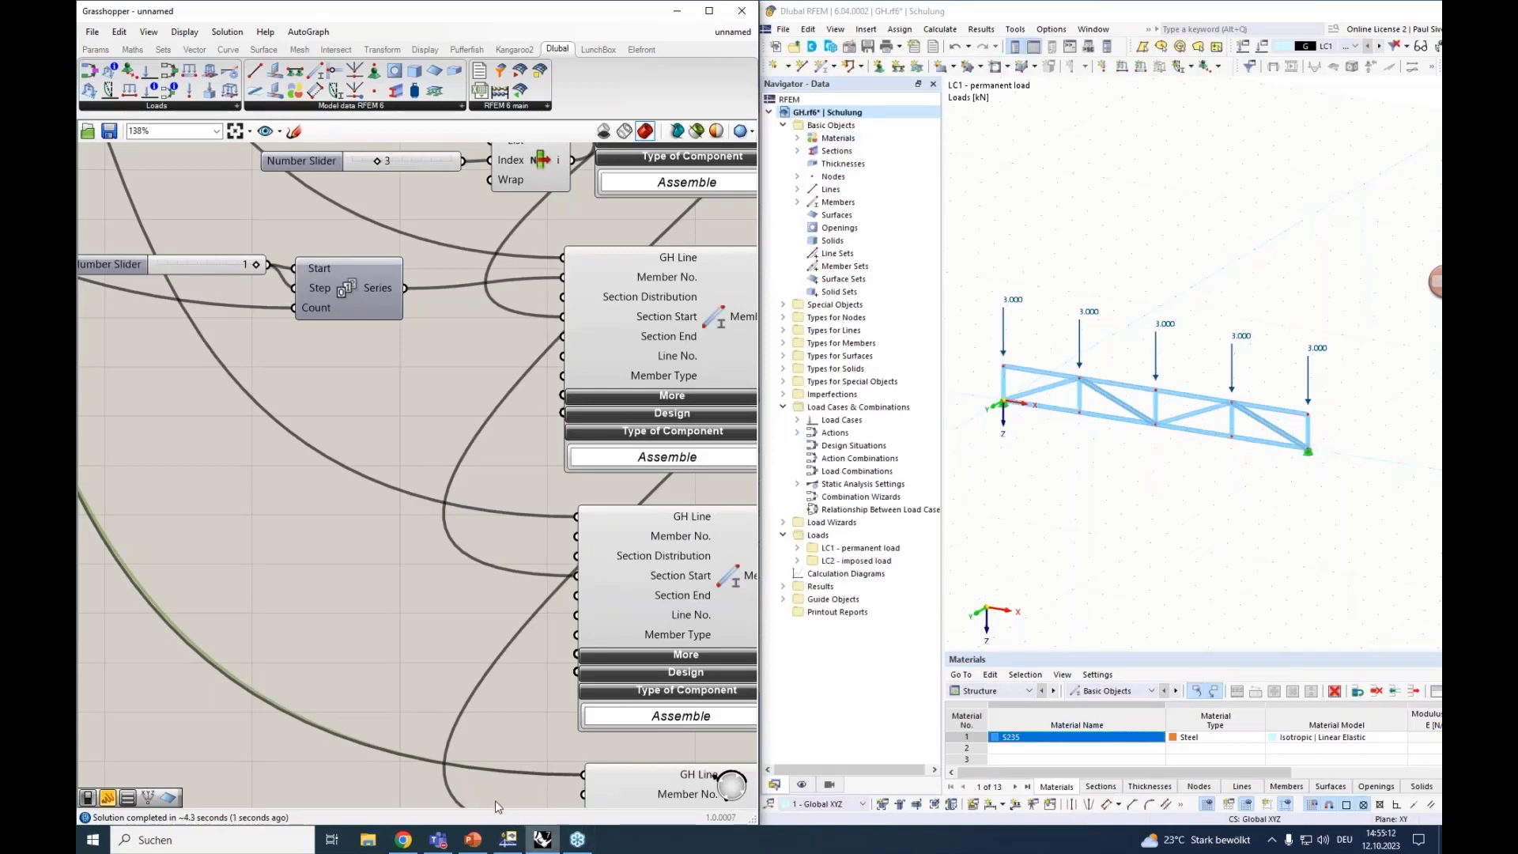
Step: Inspect the exported truss in RFEM and show the loads of load case LC2 - imposed load
scroll(1117, 386, down, 1)
scroll(1173, 227, up, 3)
scroll(1173, 226, down, 2)
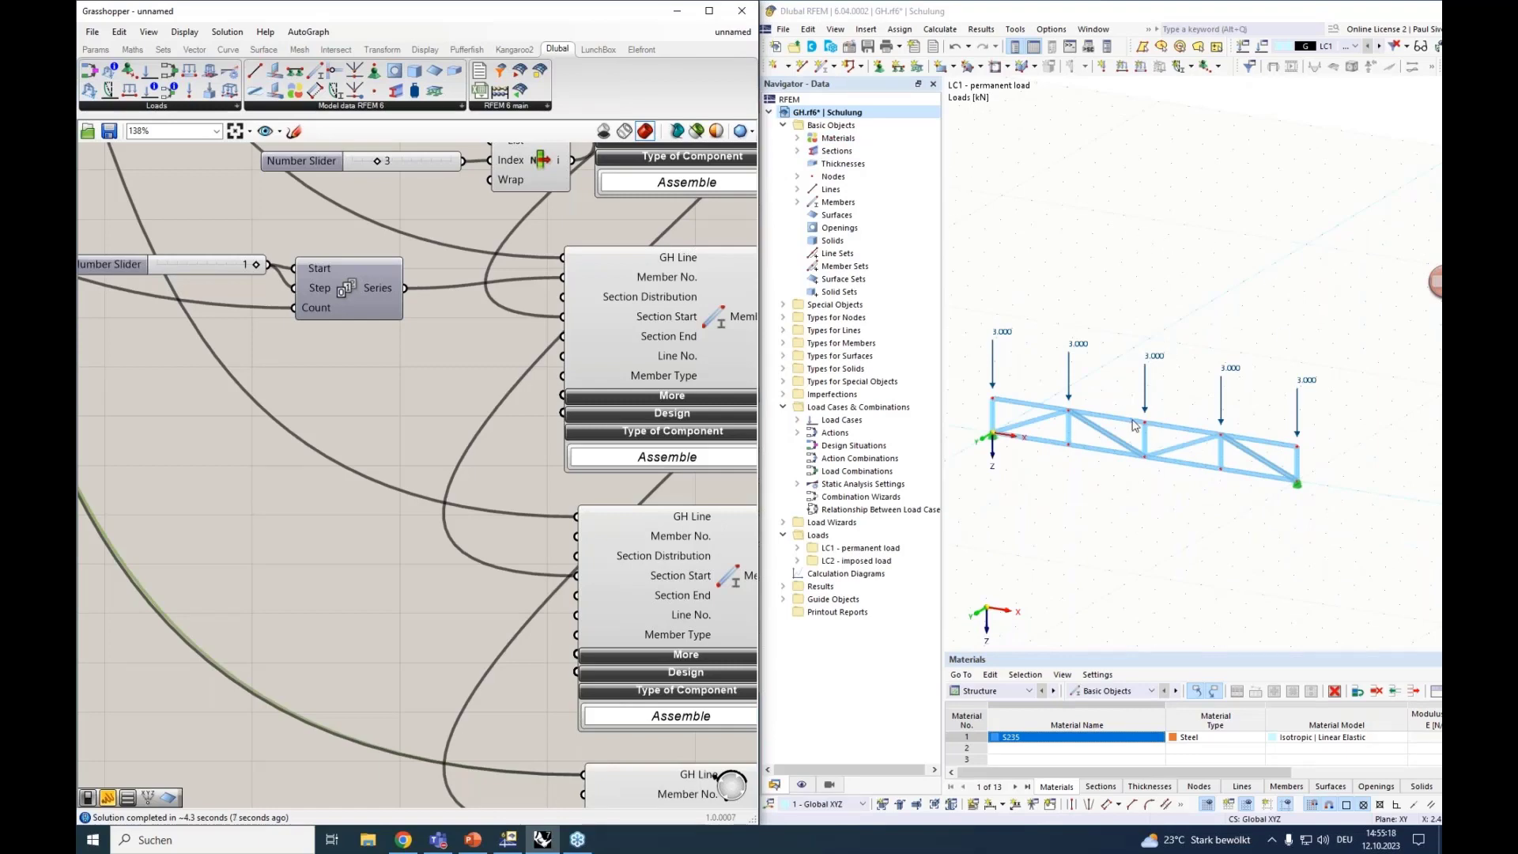
scroll(1028, 431, up, 2)
scroll(1026, 431, down, 1)
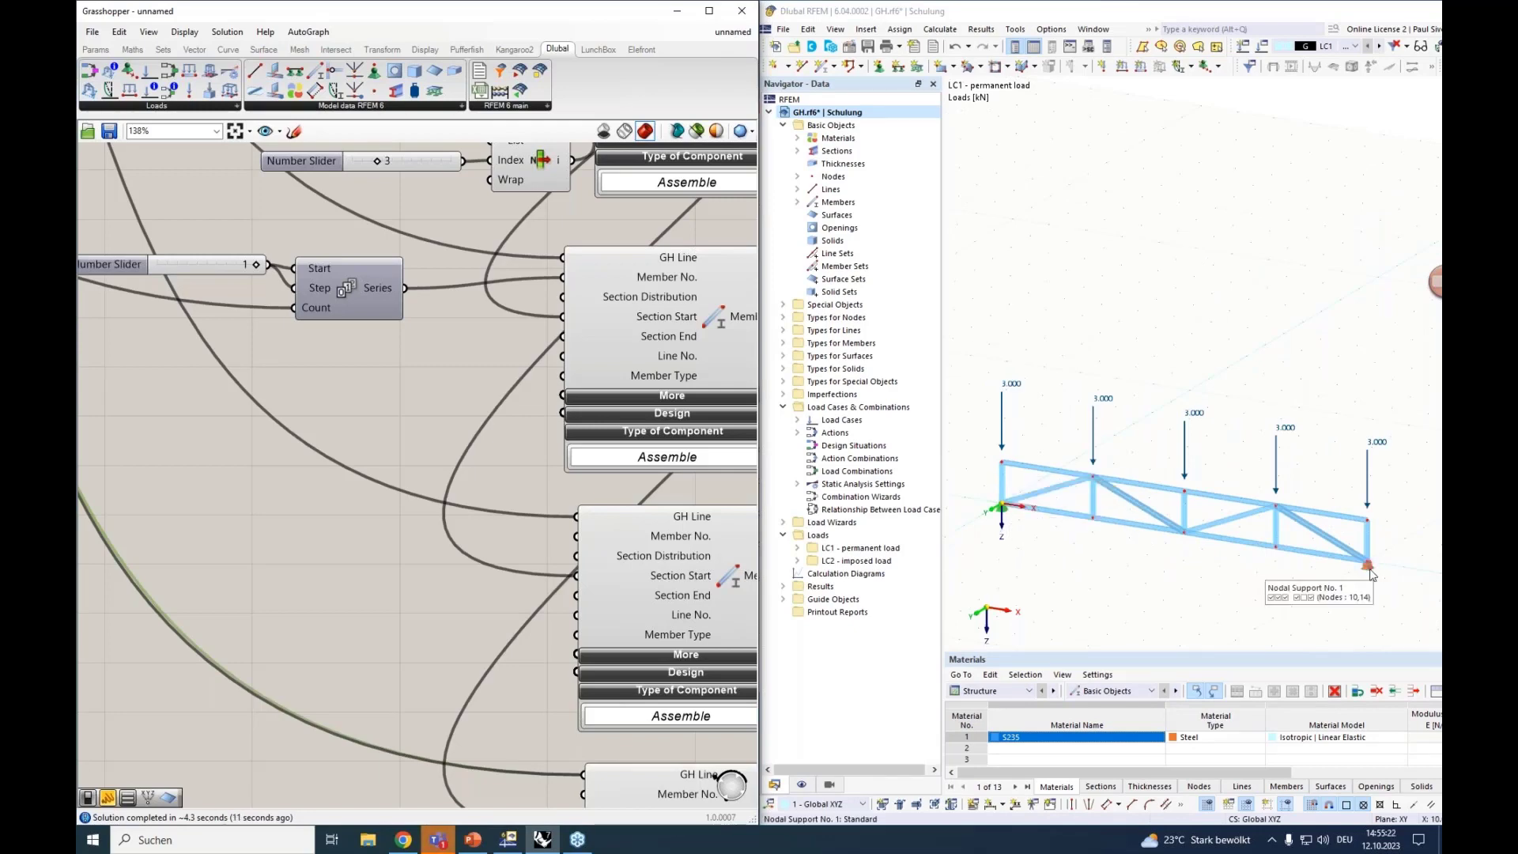
click(1356, 46)
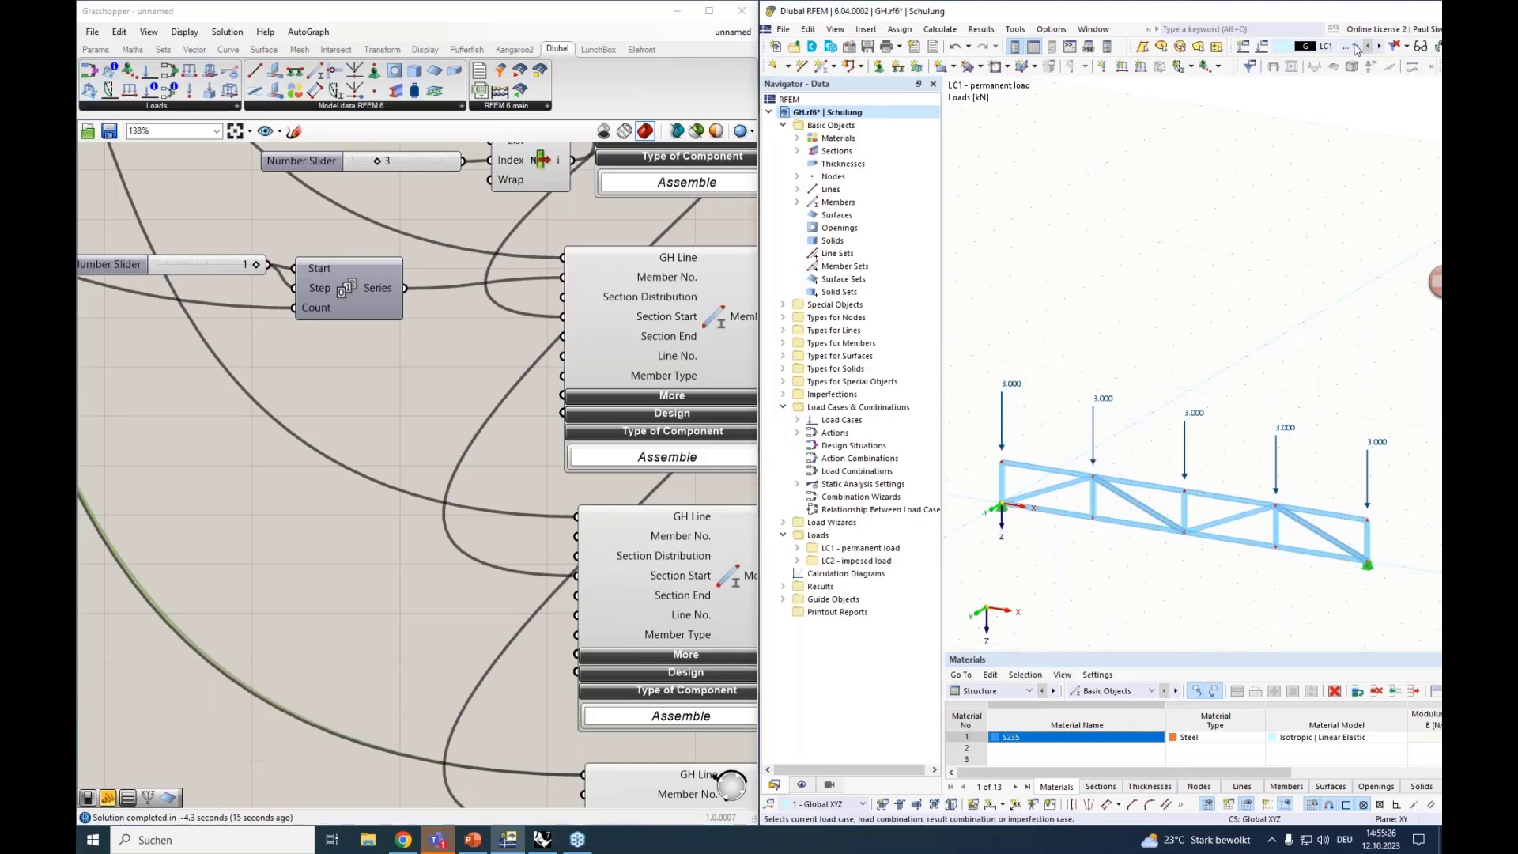
click(1349, 71)
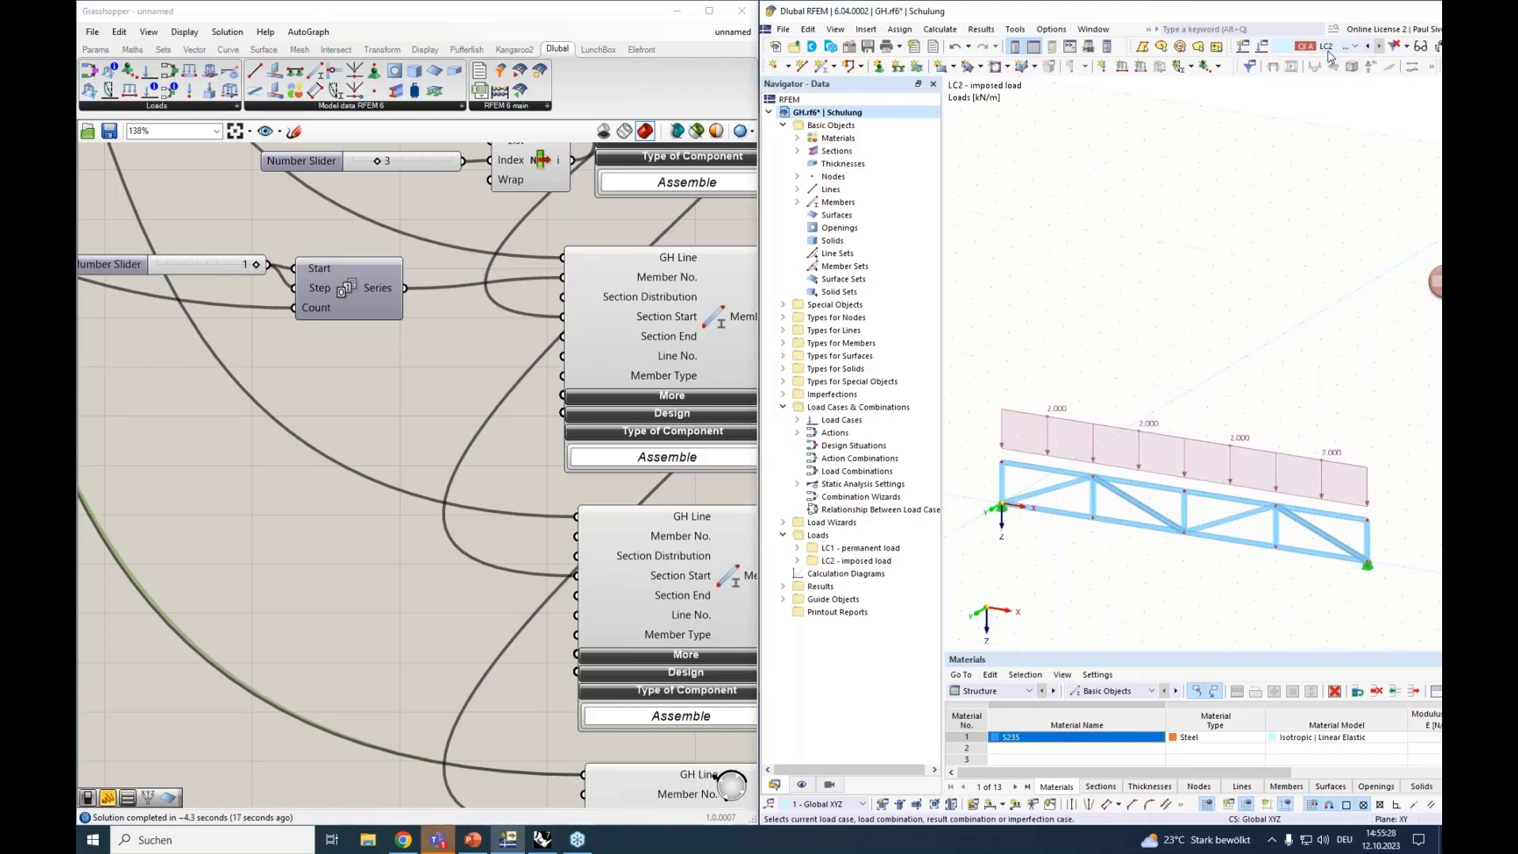
Step: Select the member load on the top chord, maximize RFEM and display the static analysis results for LC2
mouse_move(1141, 428)
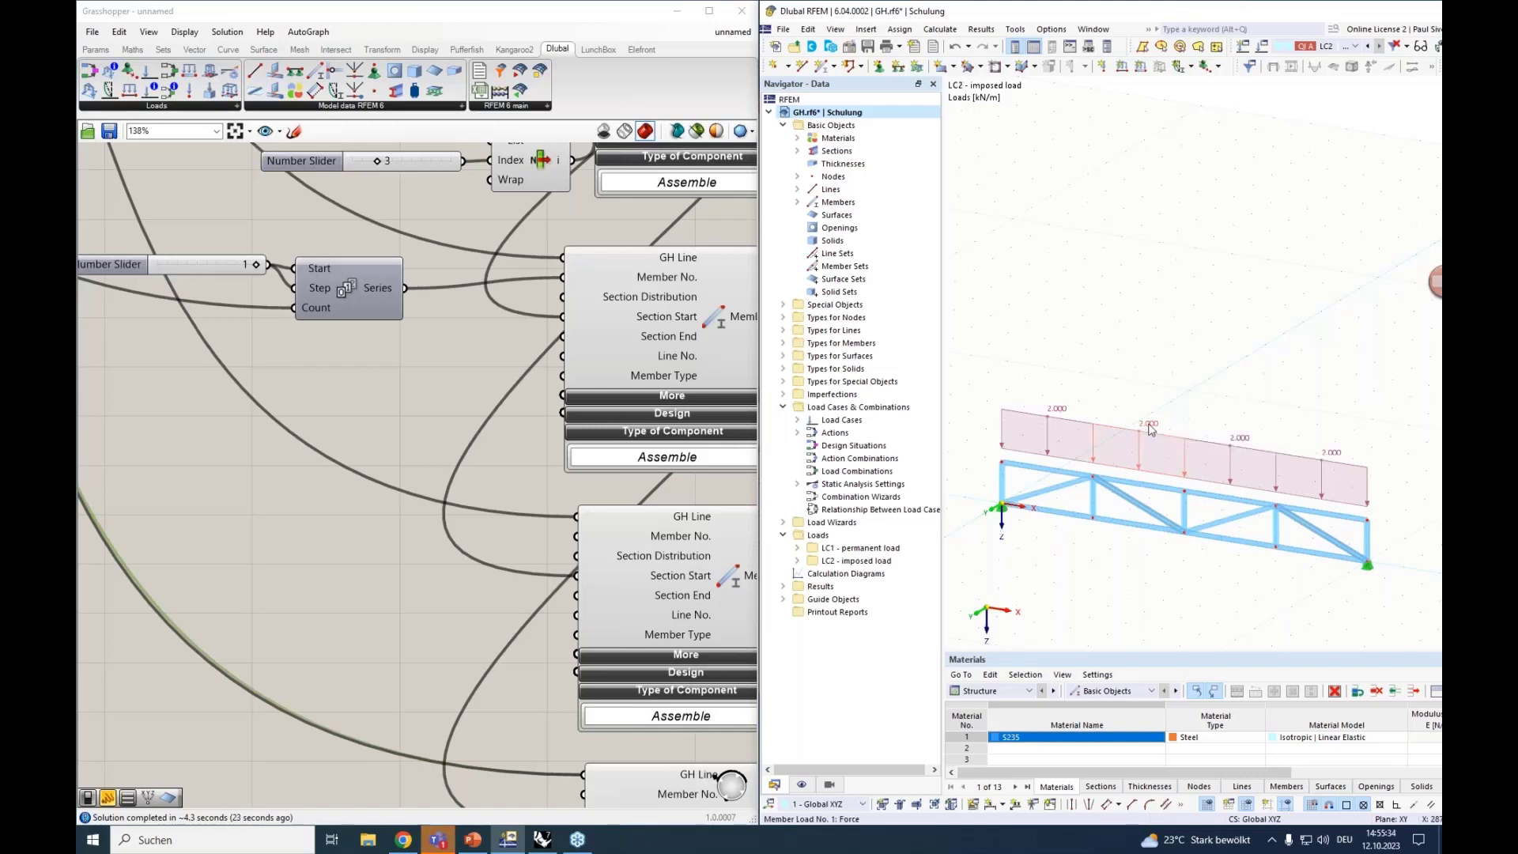
click(1149, 426)
drag(1060, 11, 724, 48)
click(1420, 49)
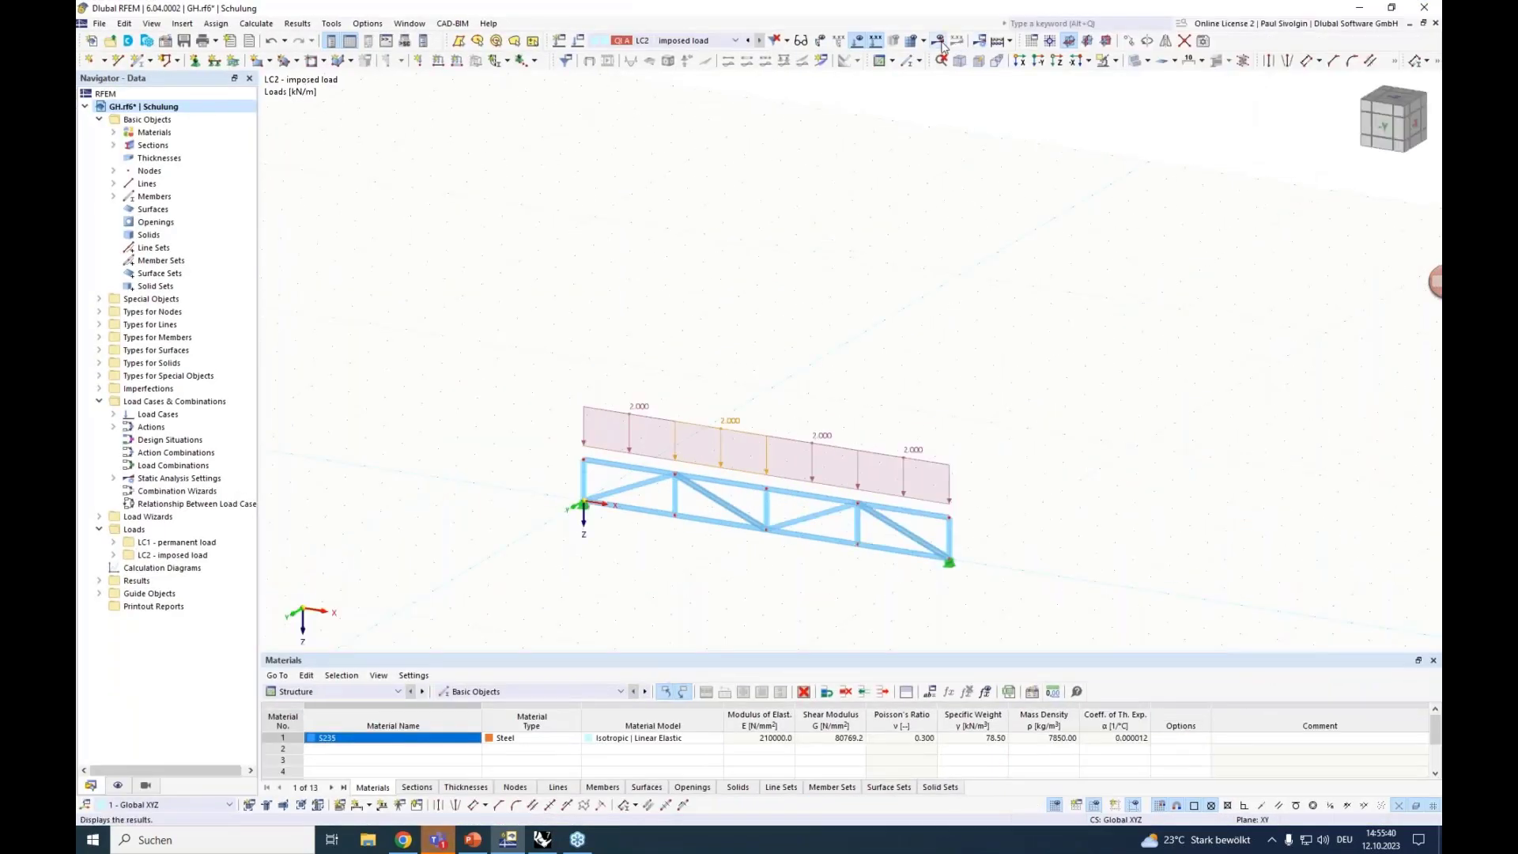
click(940, 42)
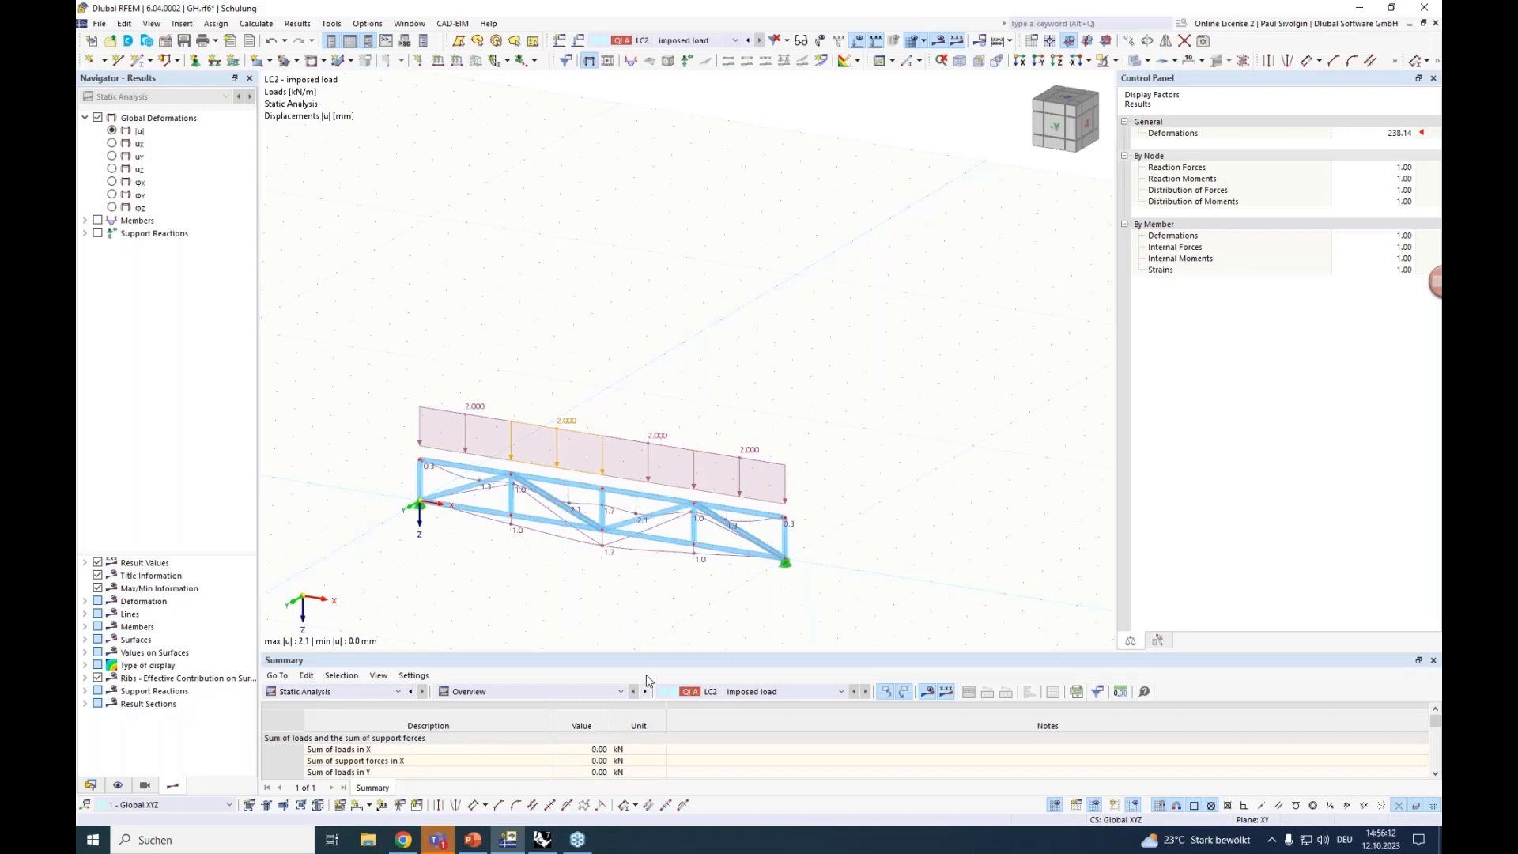
Step: Switch to the Chrome browser and open the Webinars page of the Dlubal website
click(577, 840)
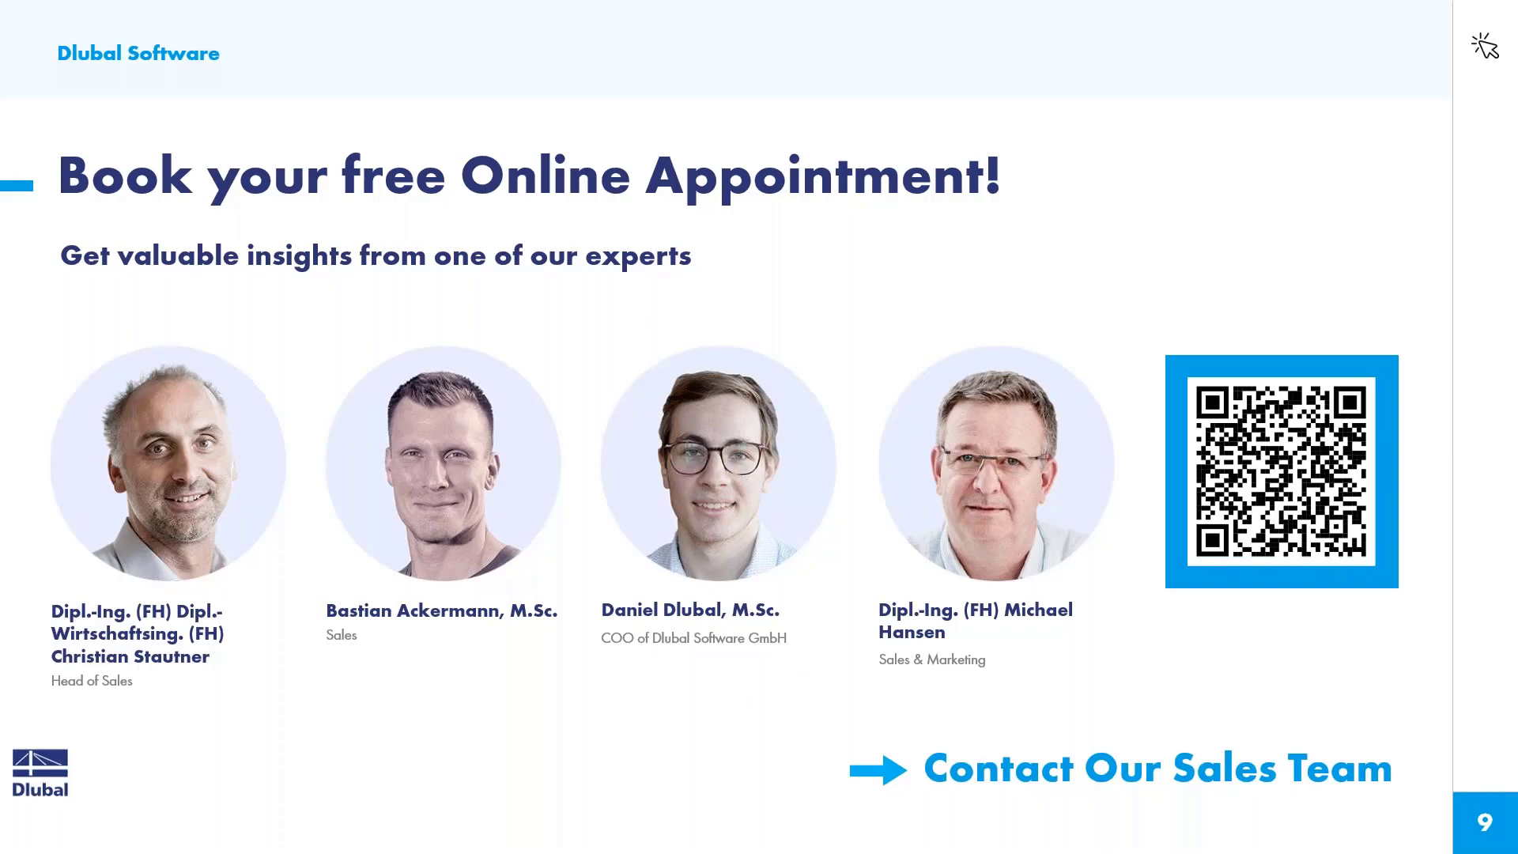
key(alt+Tab)
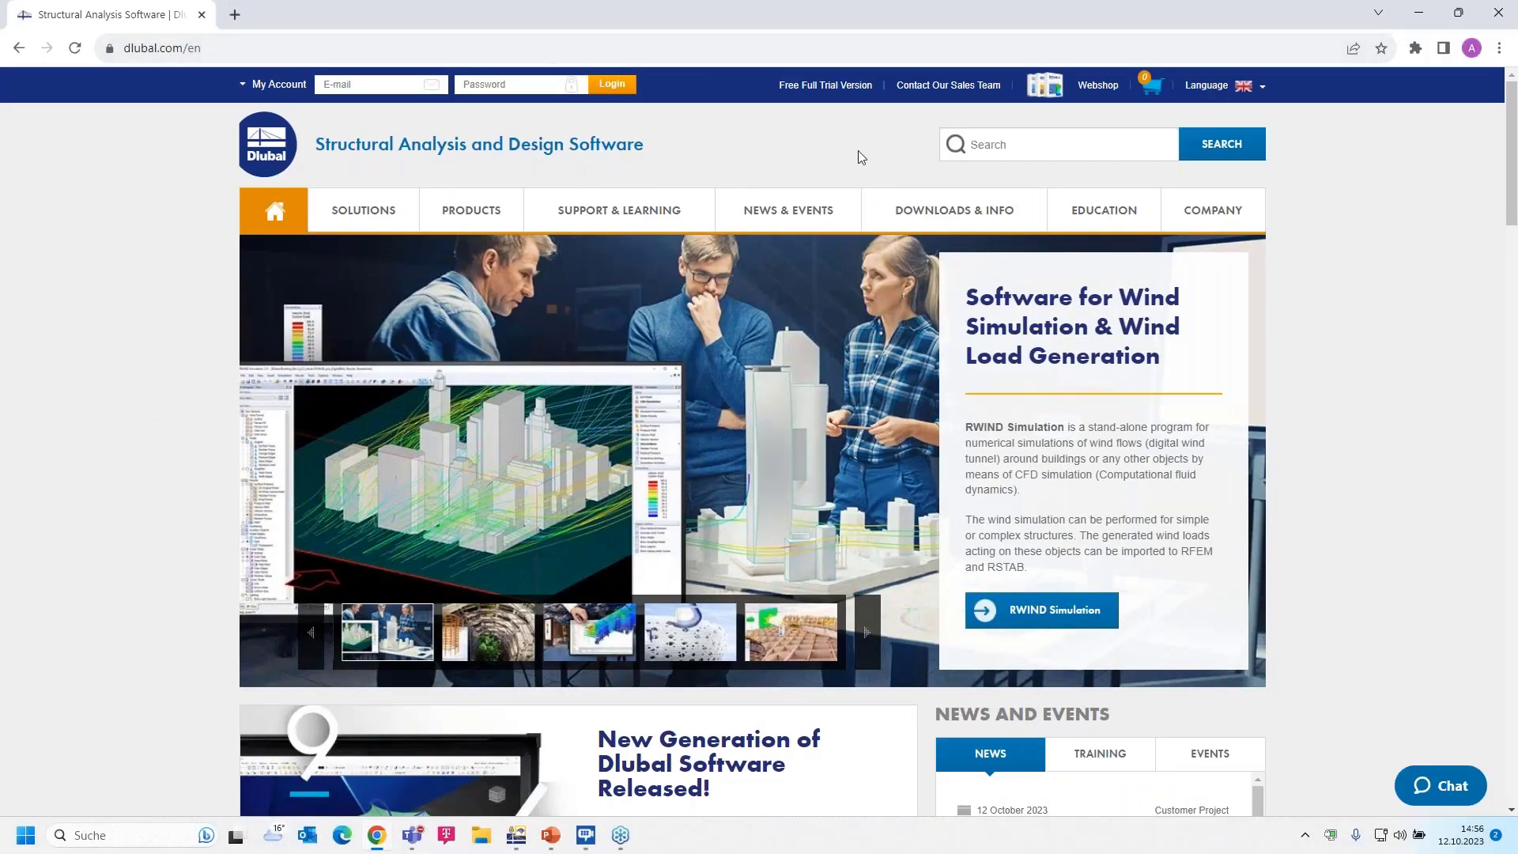
mouse_move(791, 211)
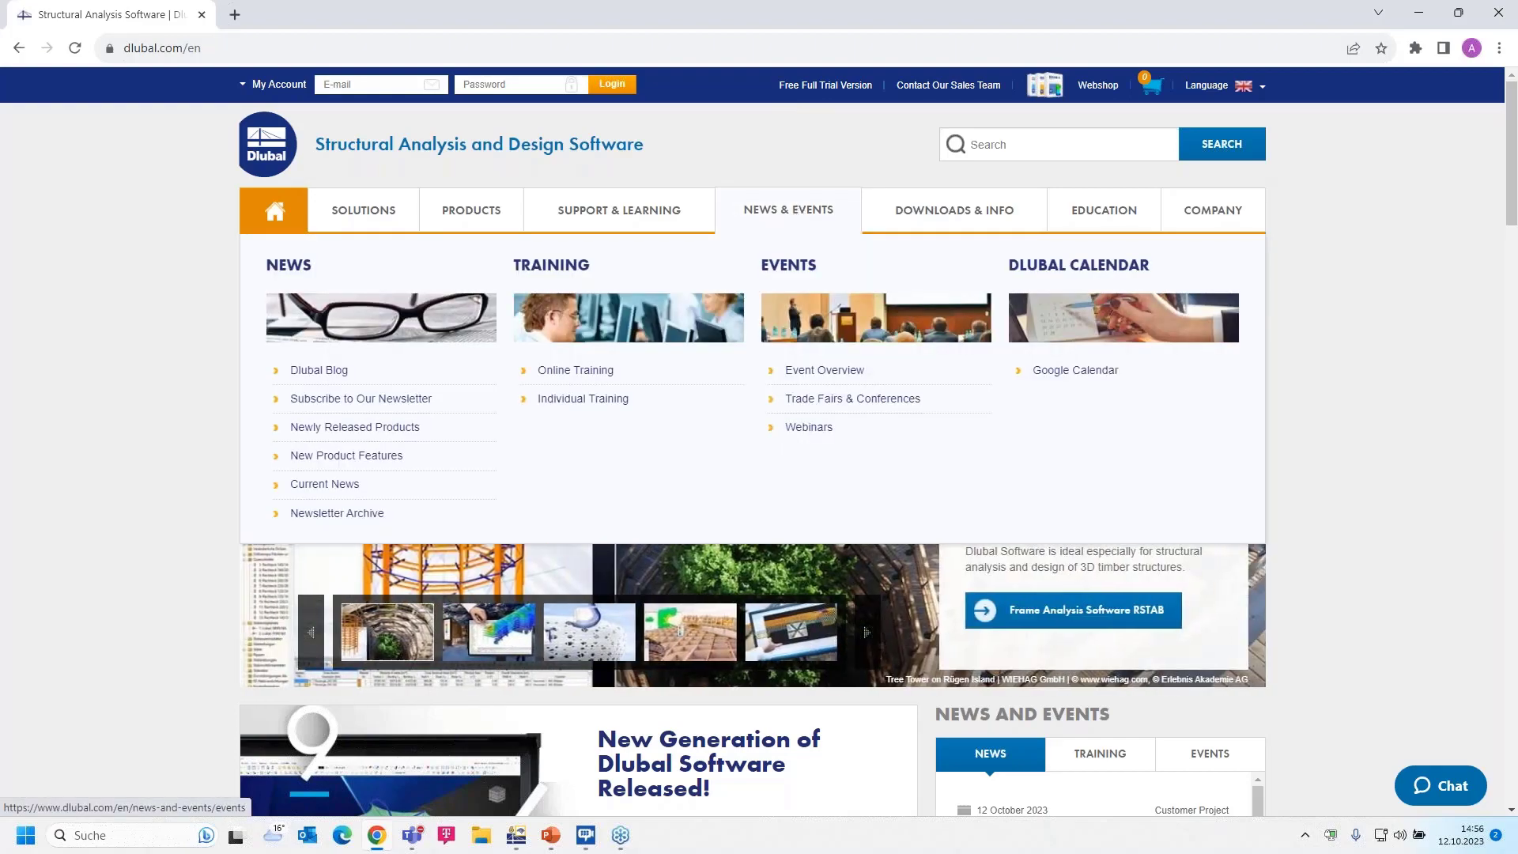
click(808, 428)
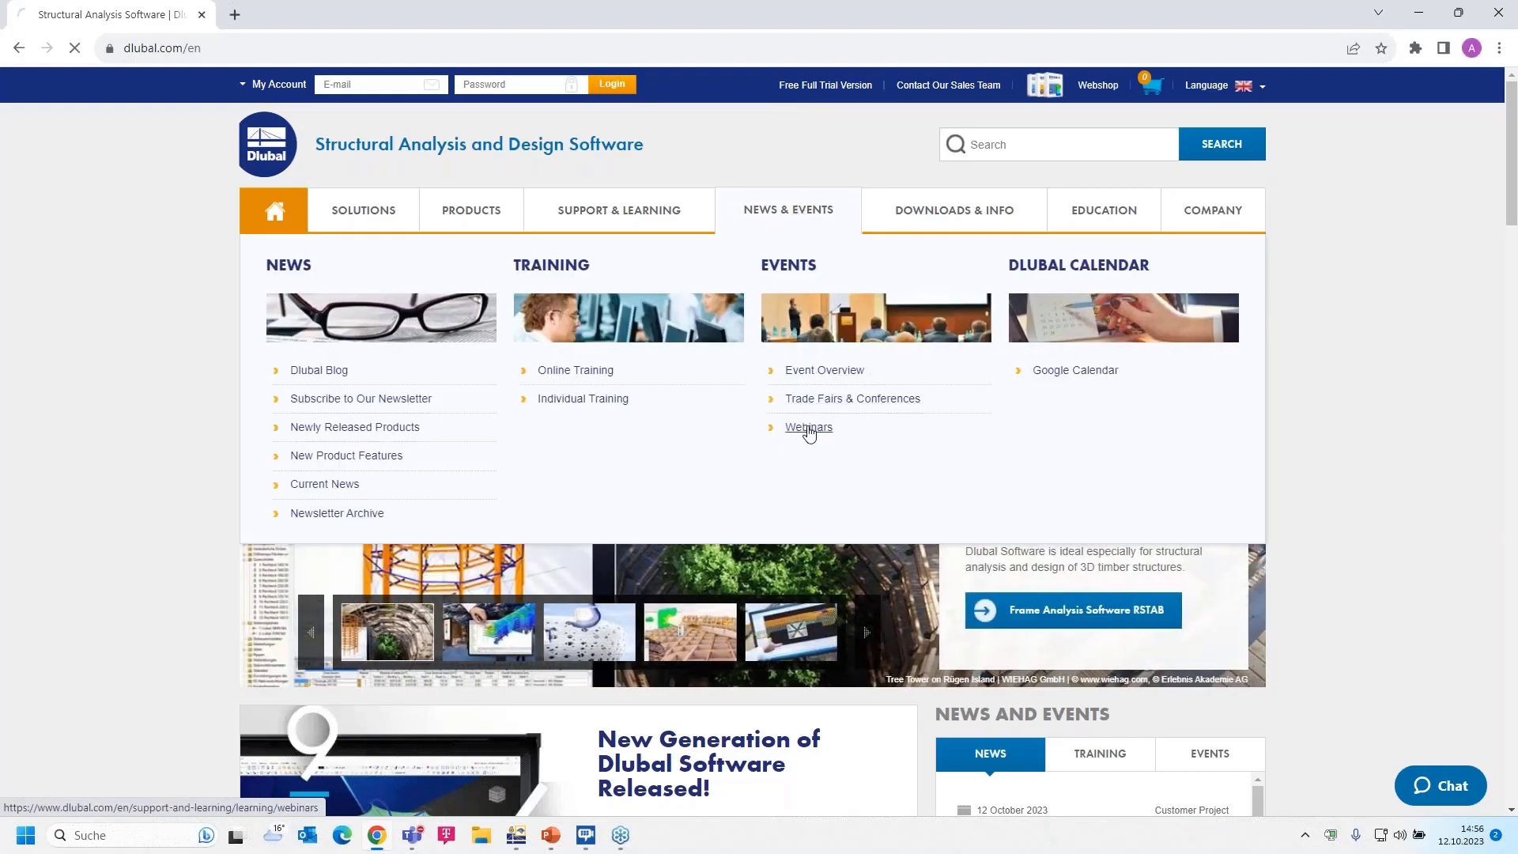
Step: Examine the upcoming and accomplished webinars in the Dlubal webinar list
scroll(768, 356, down, 6)
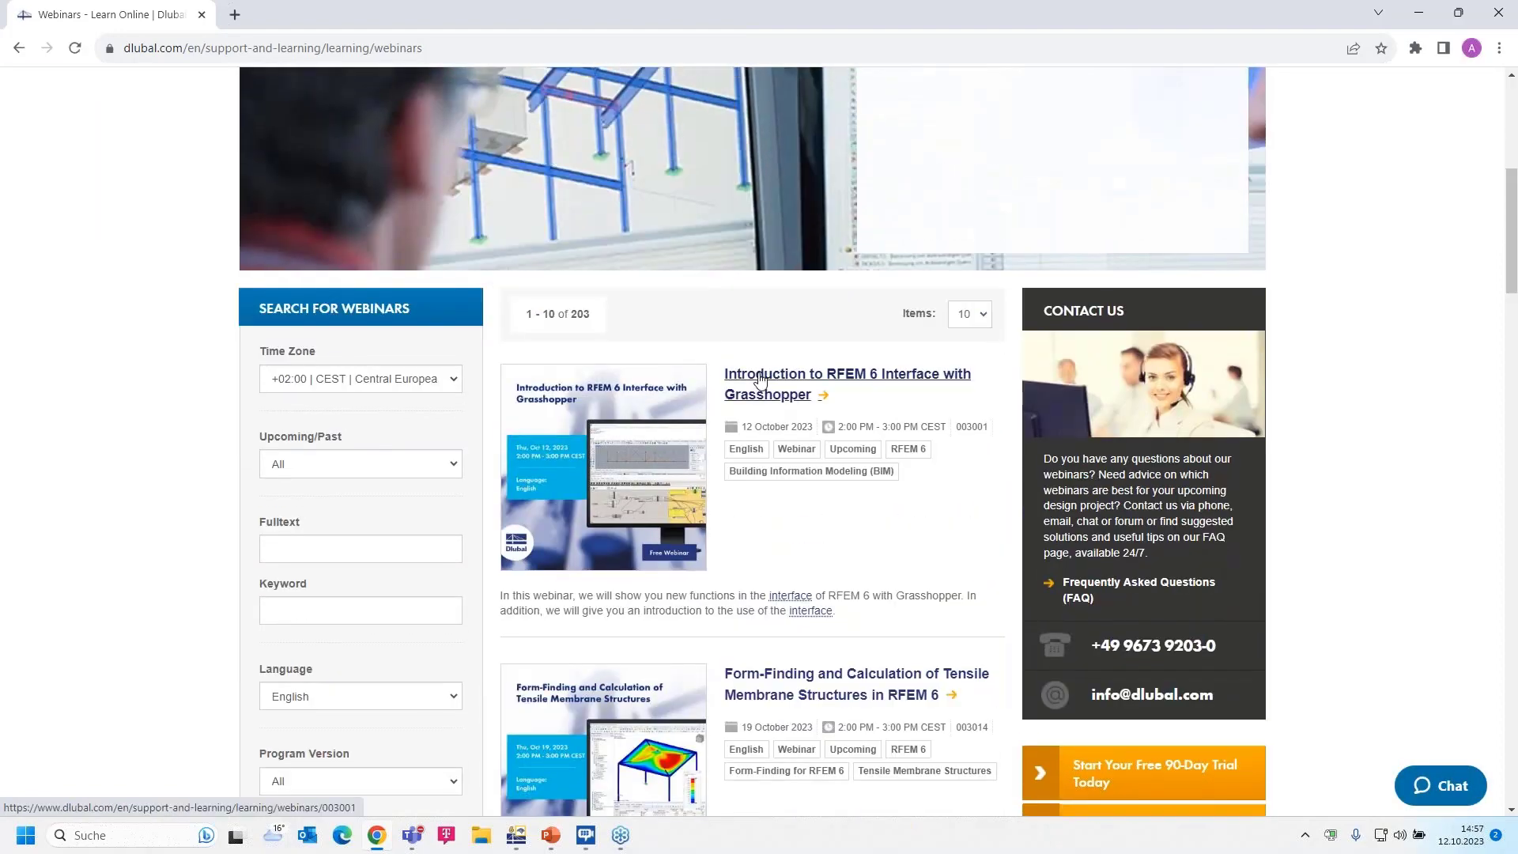
scroll(765, 355, down, 4)
scroll(909, 553, up, 1)
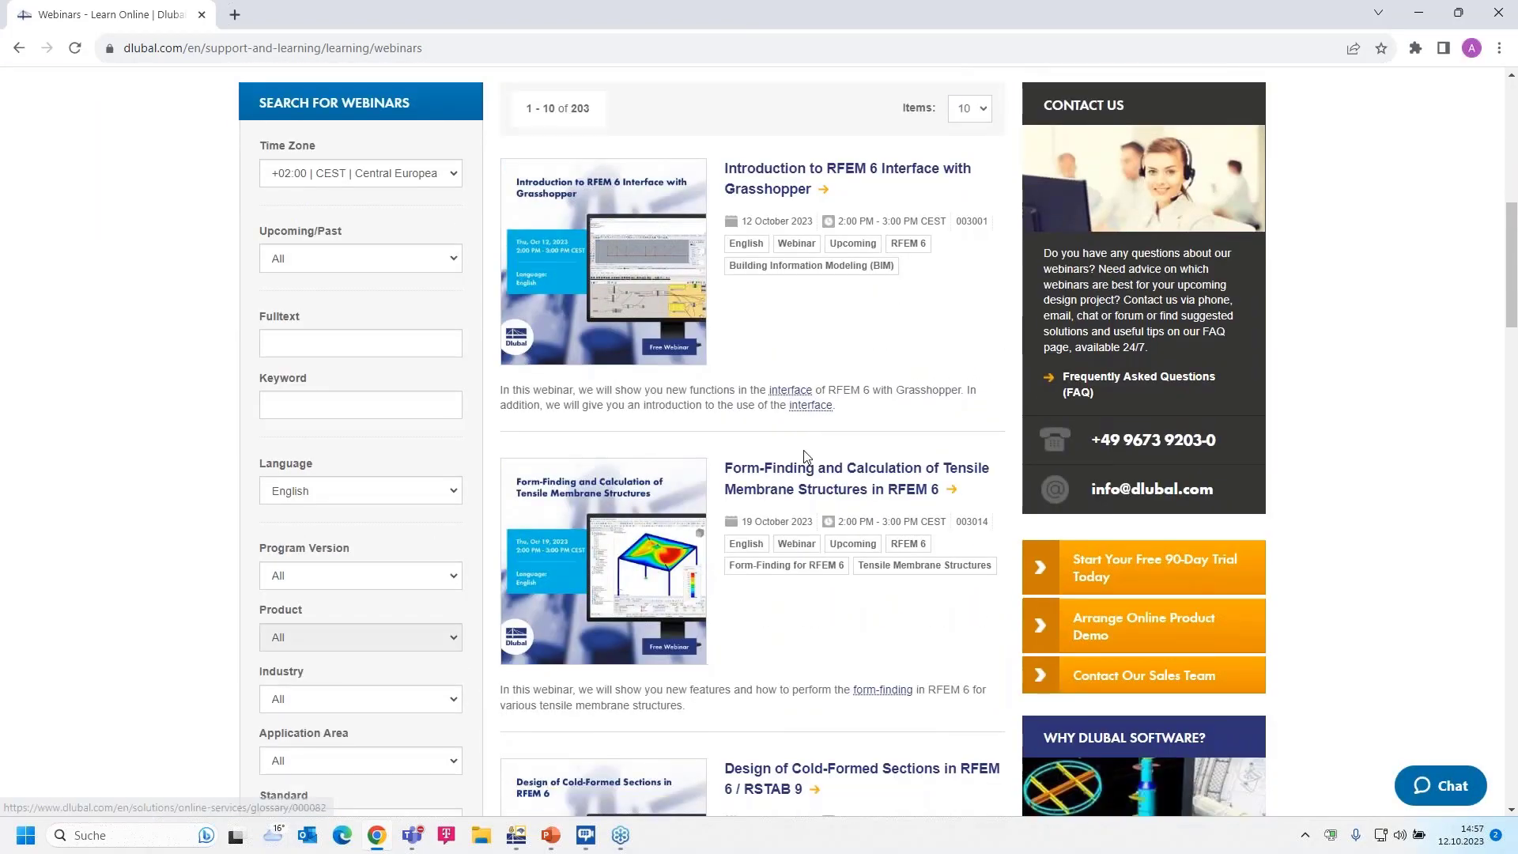
scroll(799, 459, down, 3)
scroll(783, 514, down, 5)
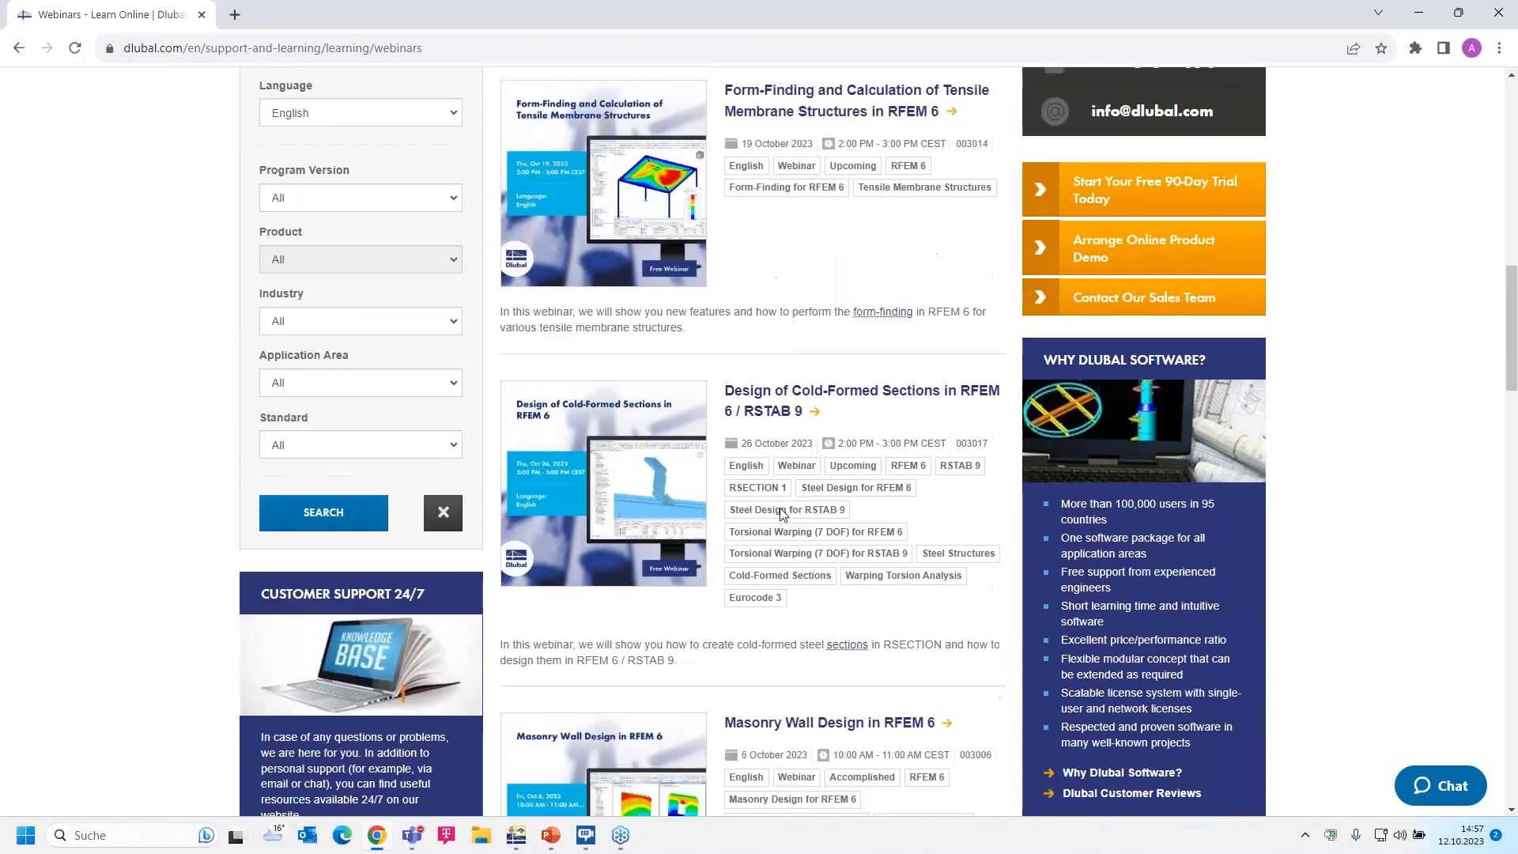
scroll(791, 506, down, 1)
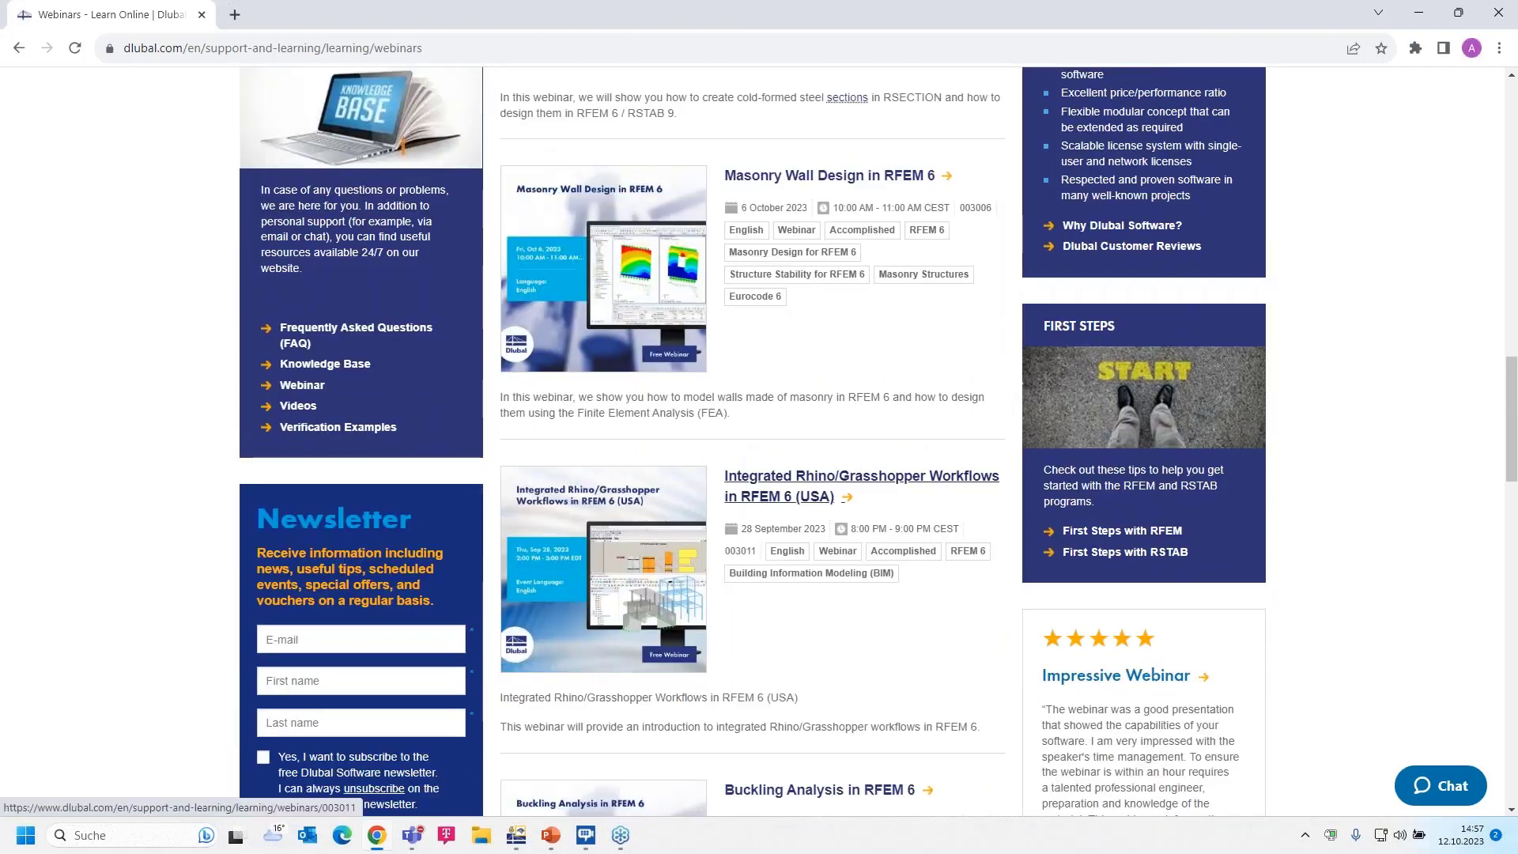
scroll(791, 490, down, 4)
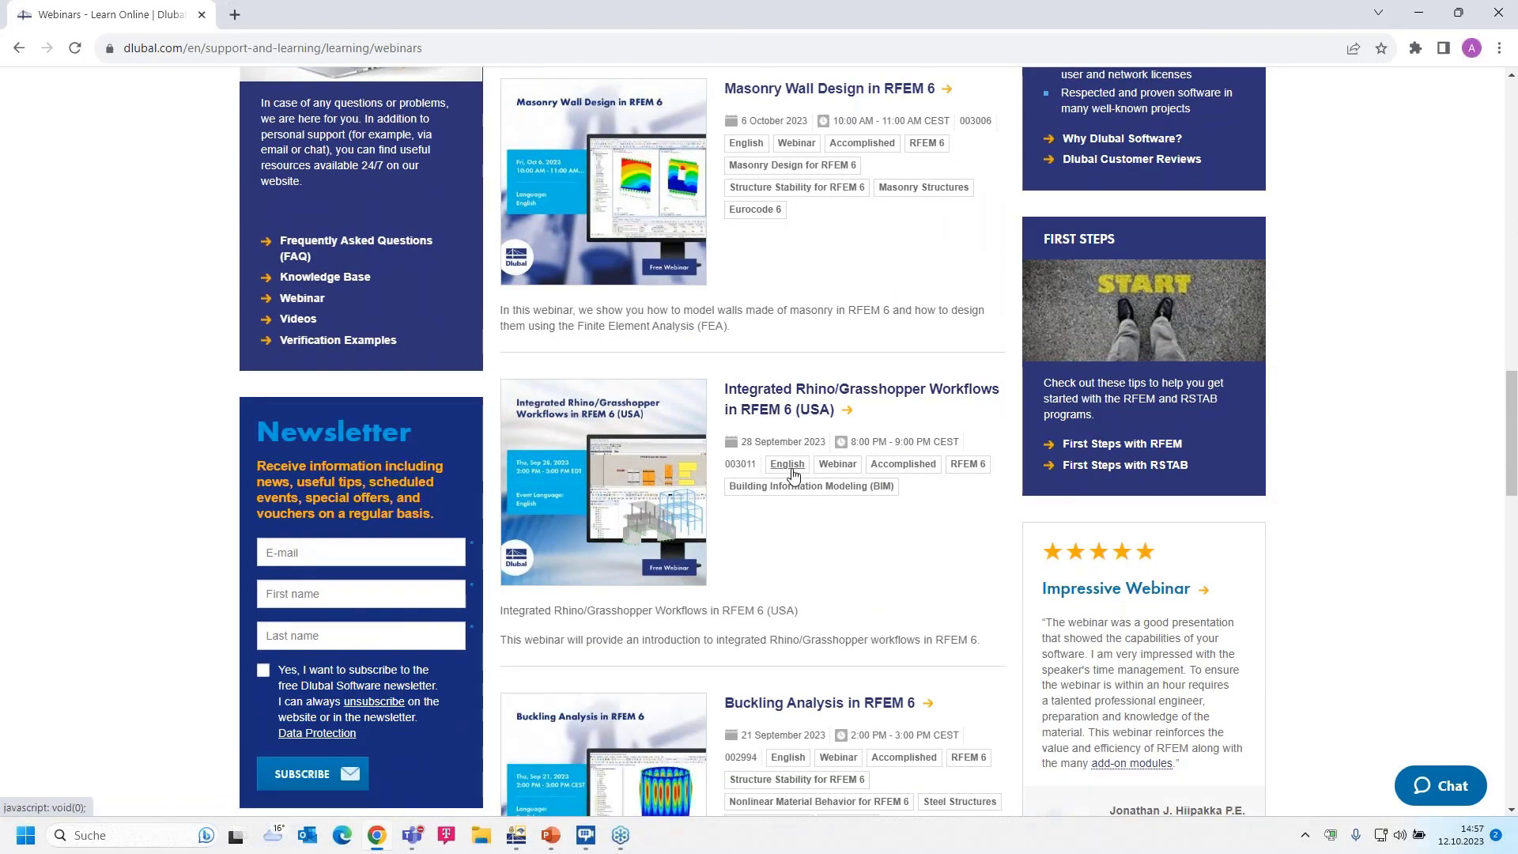
scroll(794, 477, up, 3)
scroll(793, 475, up, 10)
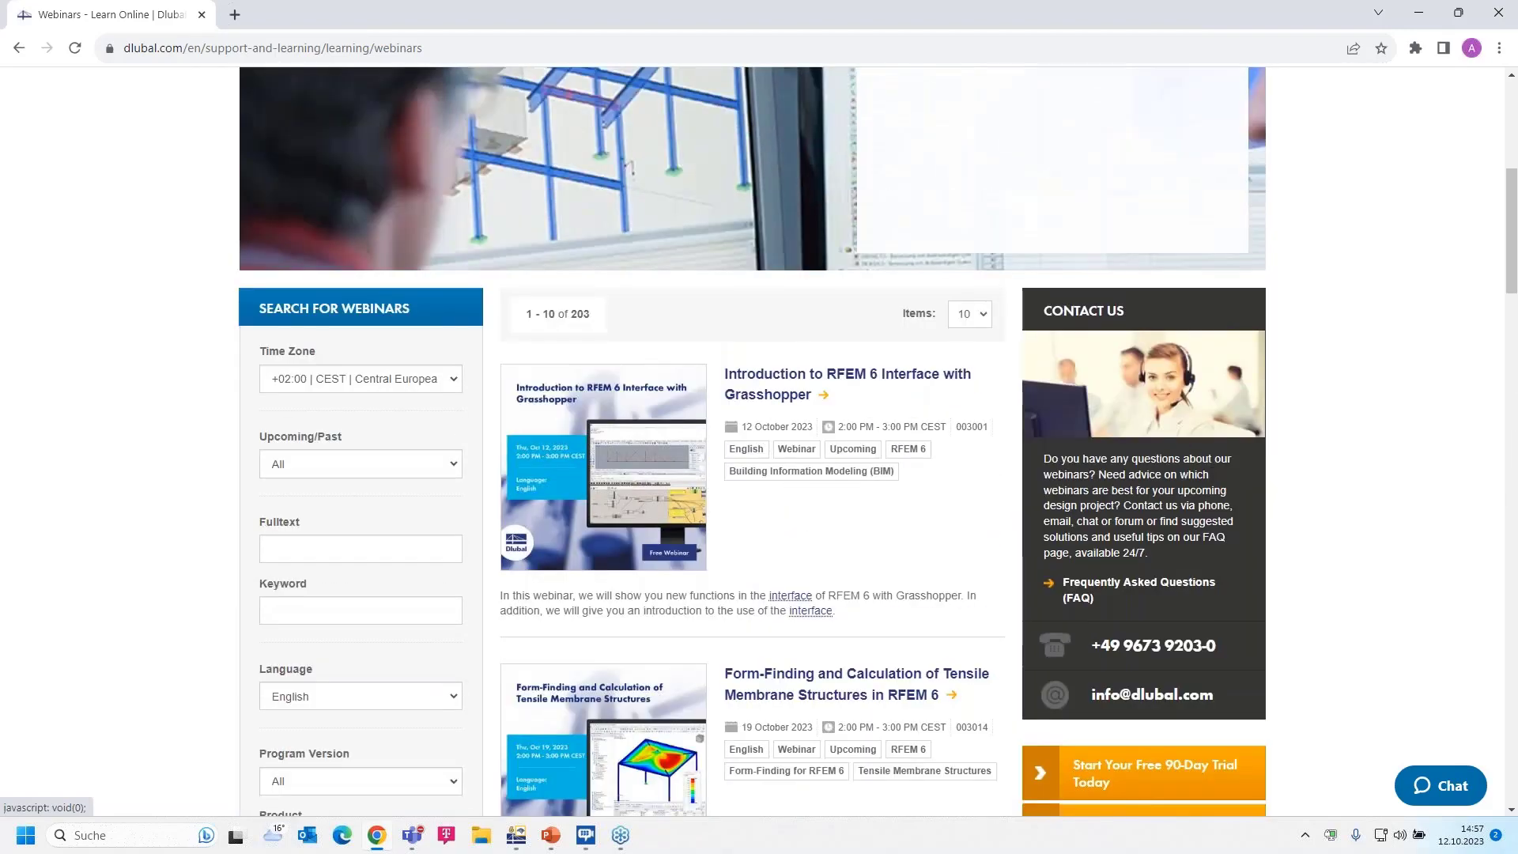
Step: Open the "Introduction to RFEM 6 Interface with Grasshopper" webinar page and review its Downloads and Models to Download sections
click(779, 384)
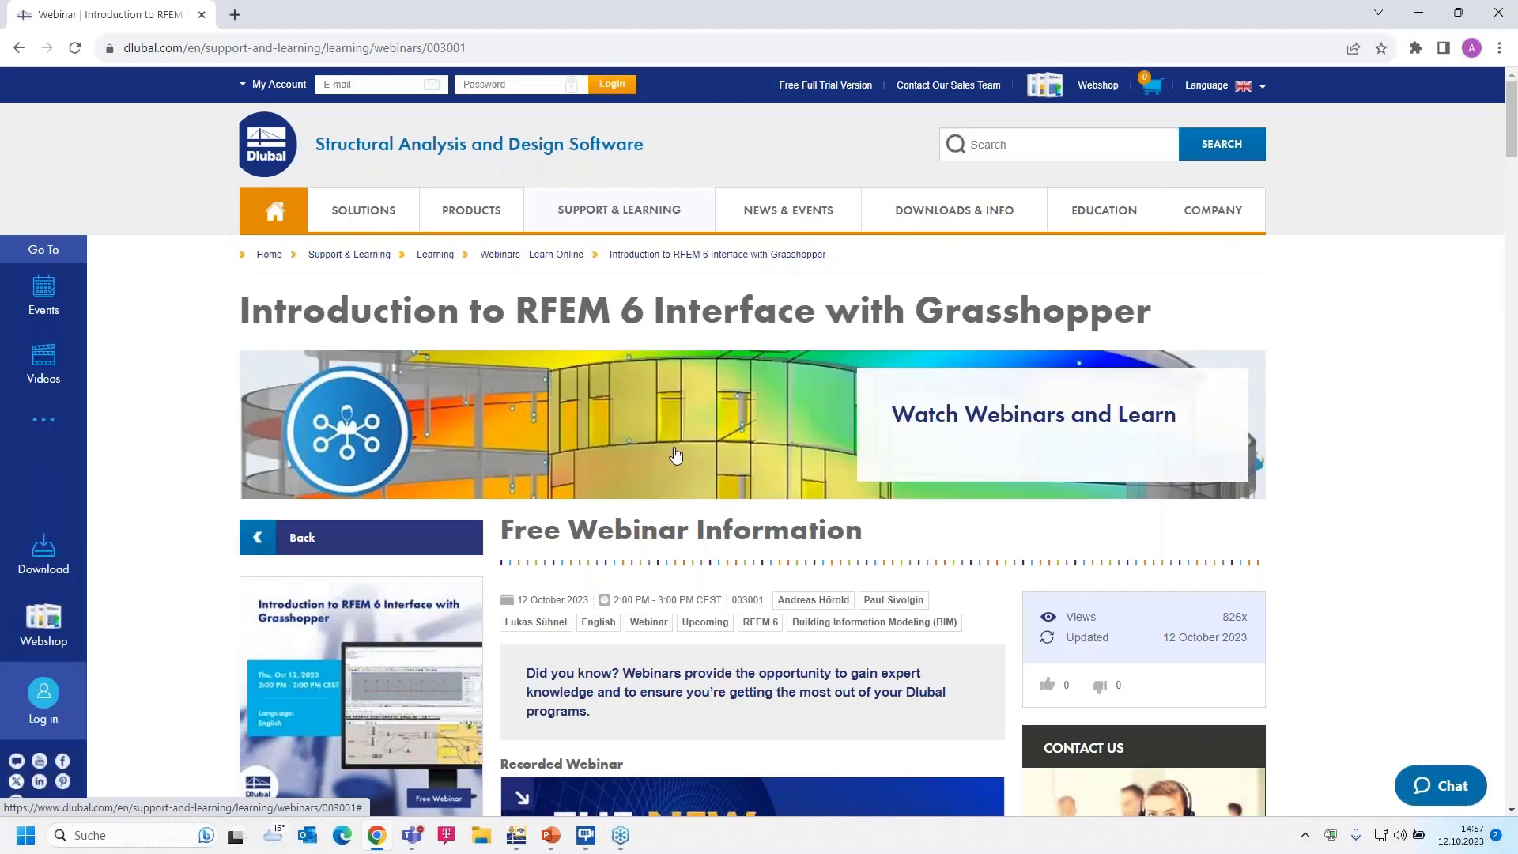
scroll(676, 455, down, 4)
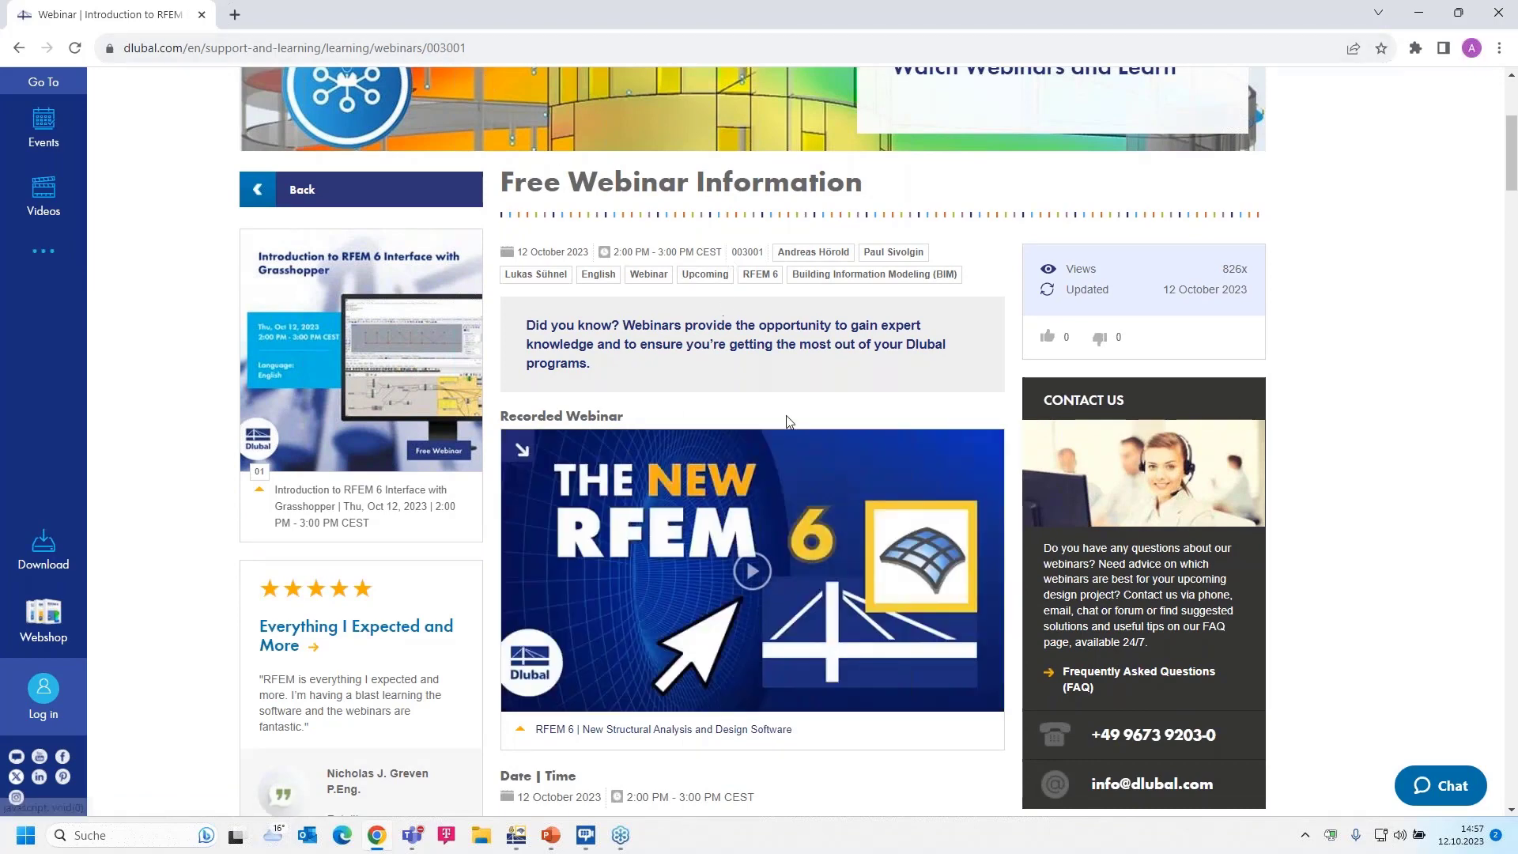
scroll(793, 566, down, 2)
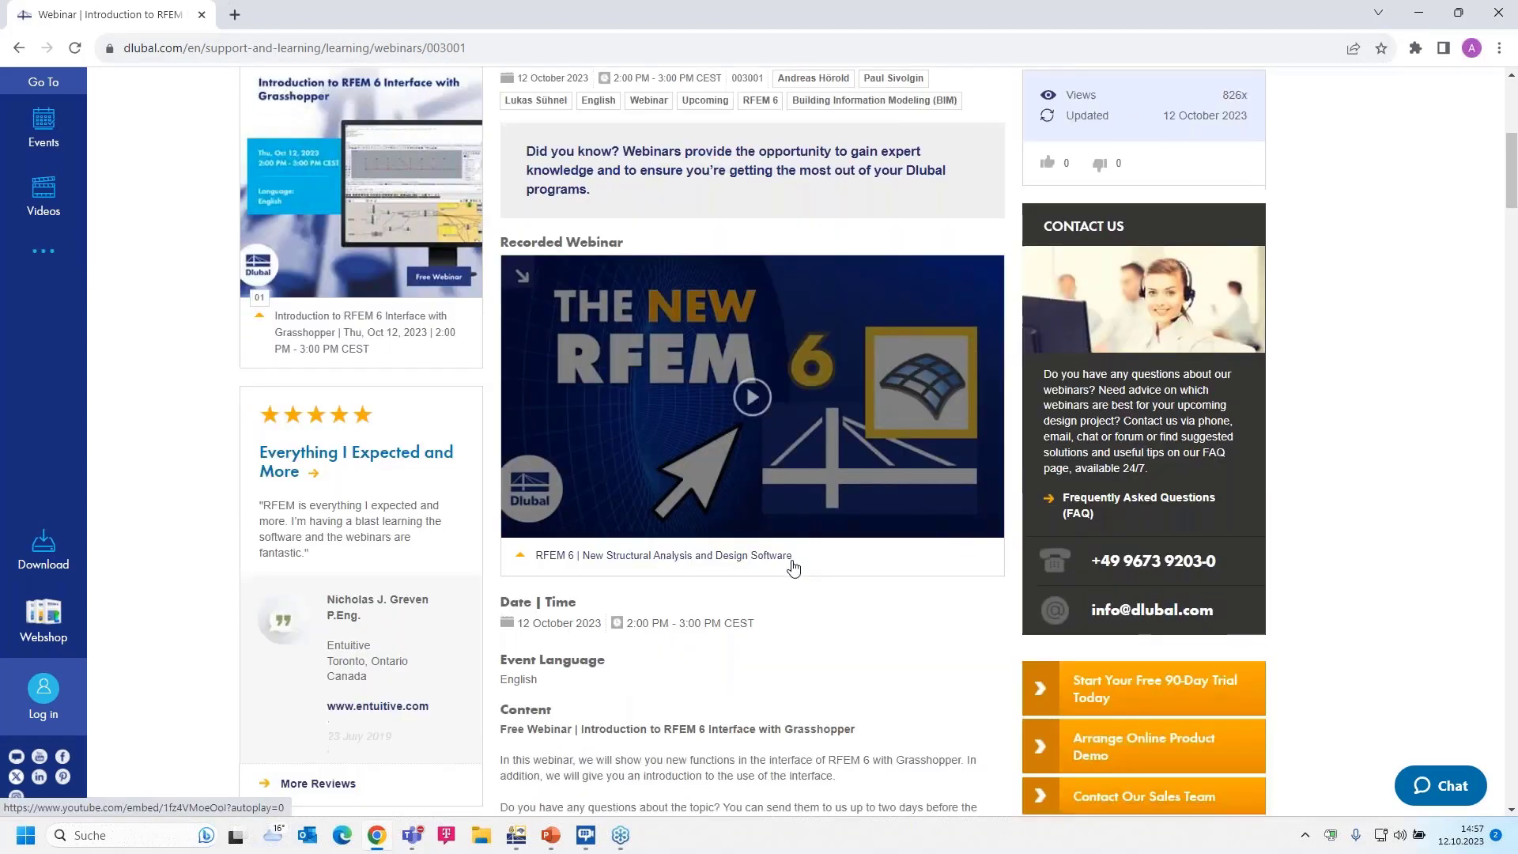
scroll(778, 437, down, 3)
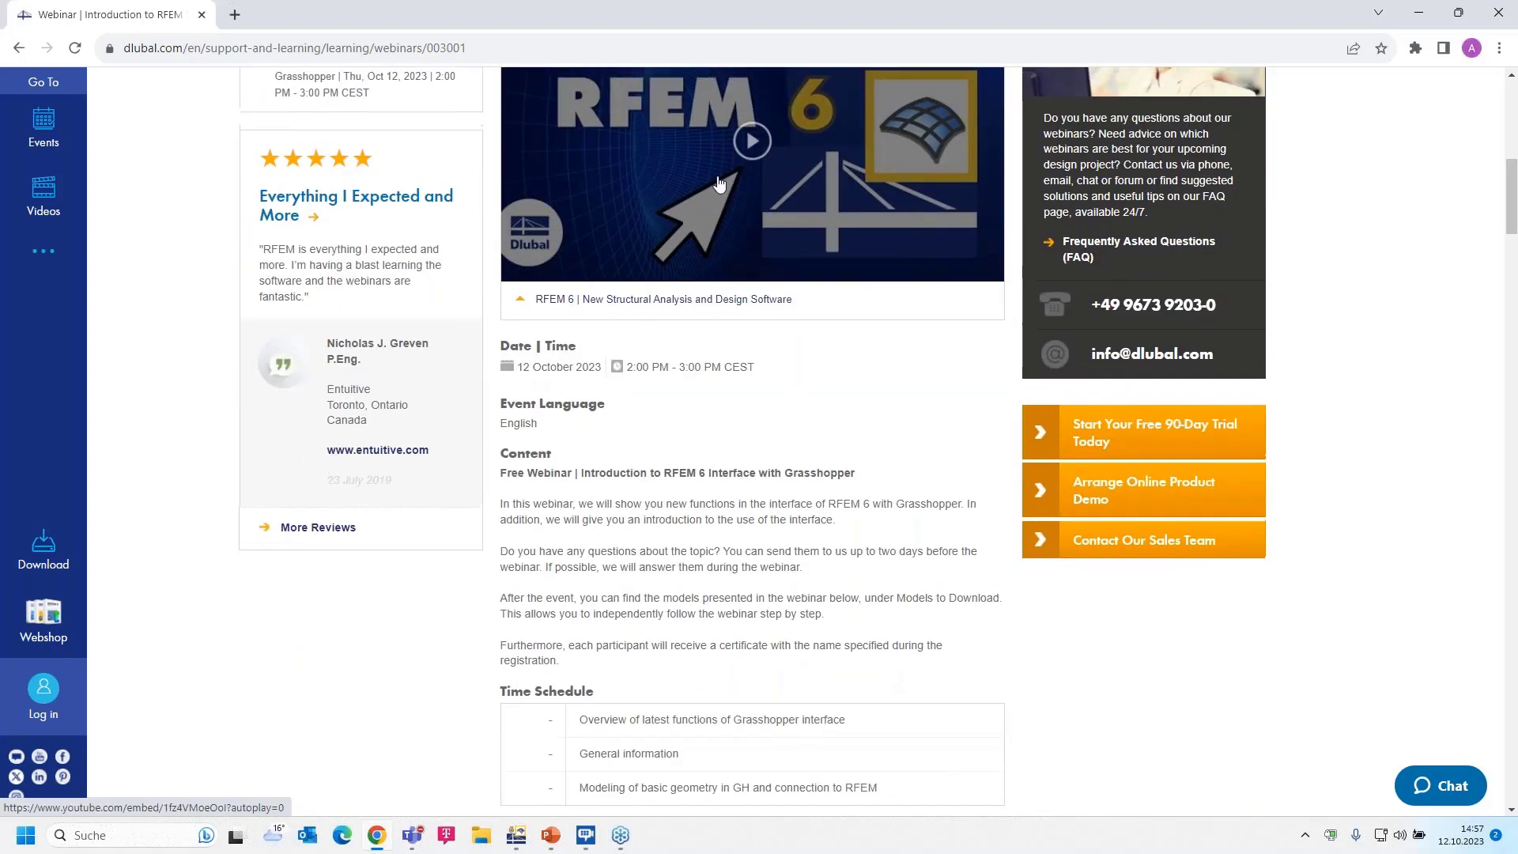
scroll(778, 437, up, 2)
scroll(743, 434, down, 8)
scroll(630, 538, down, 5)
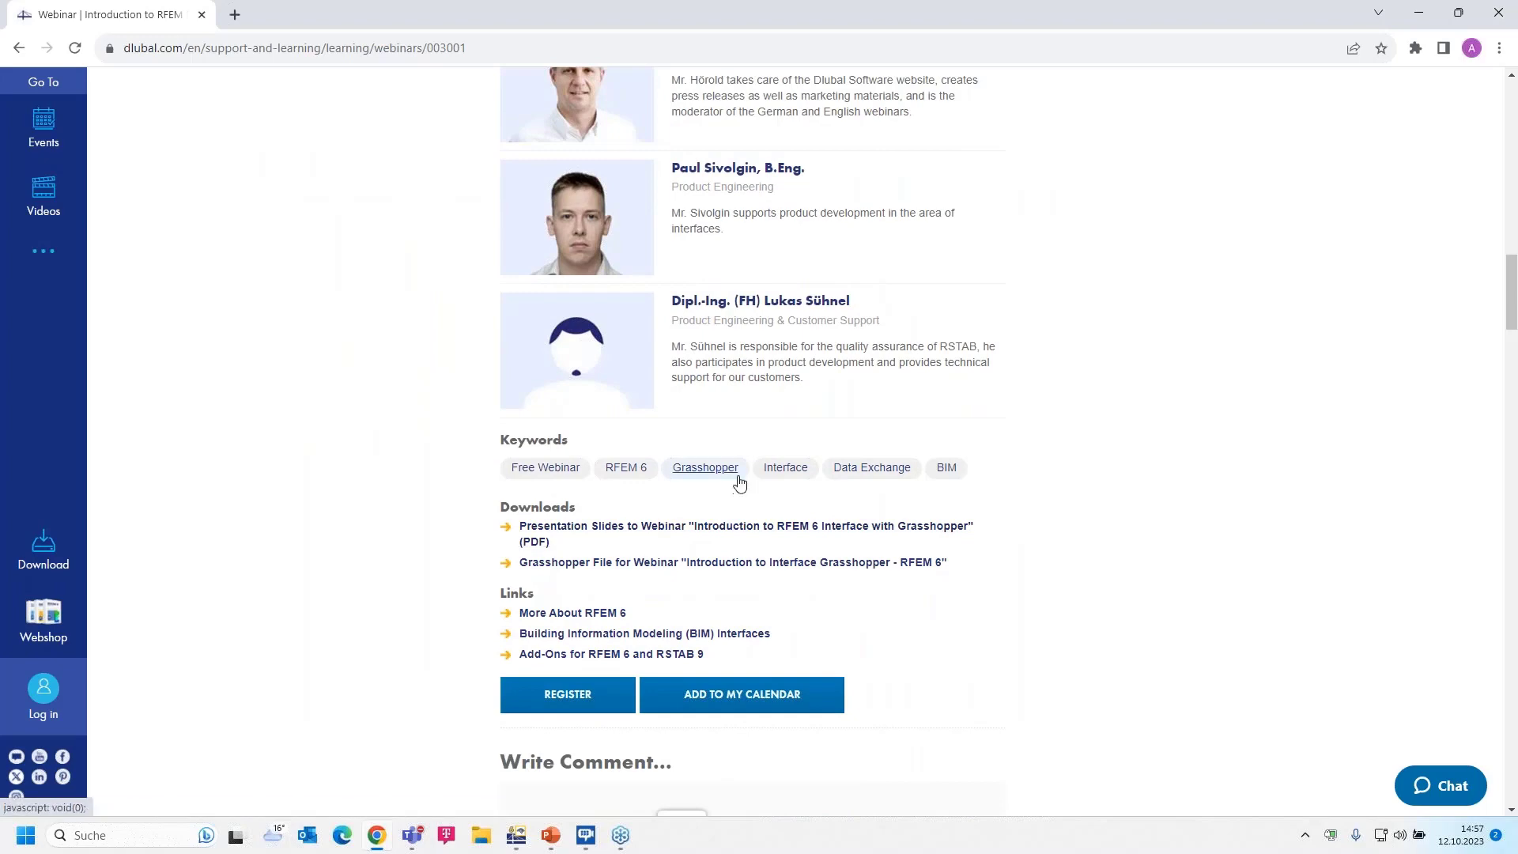
scroll(739, 481, down, 2)
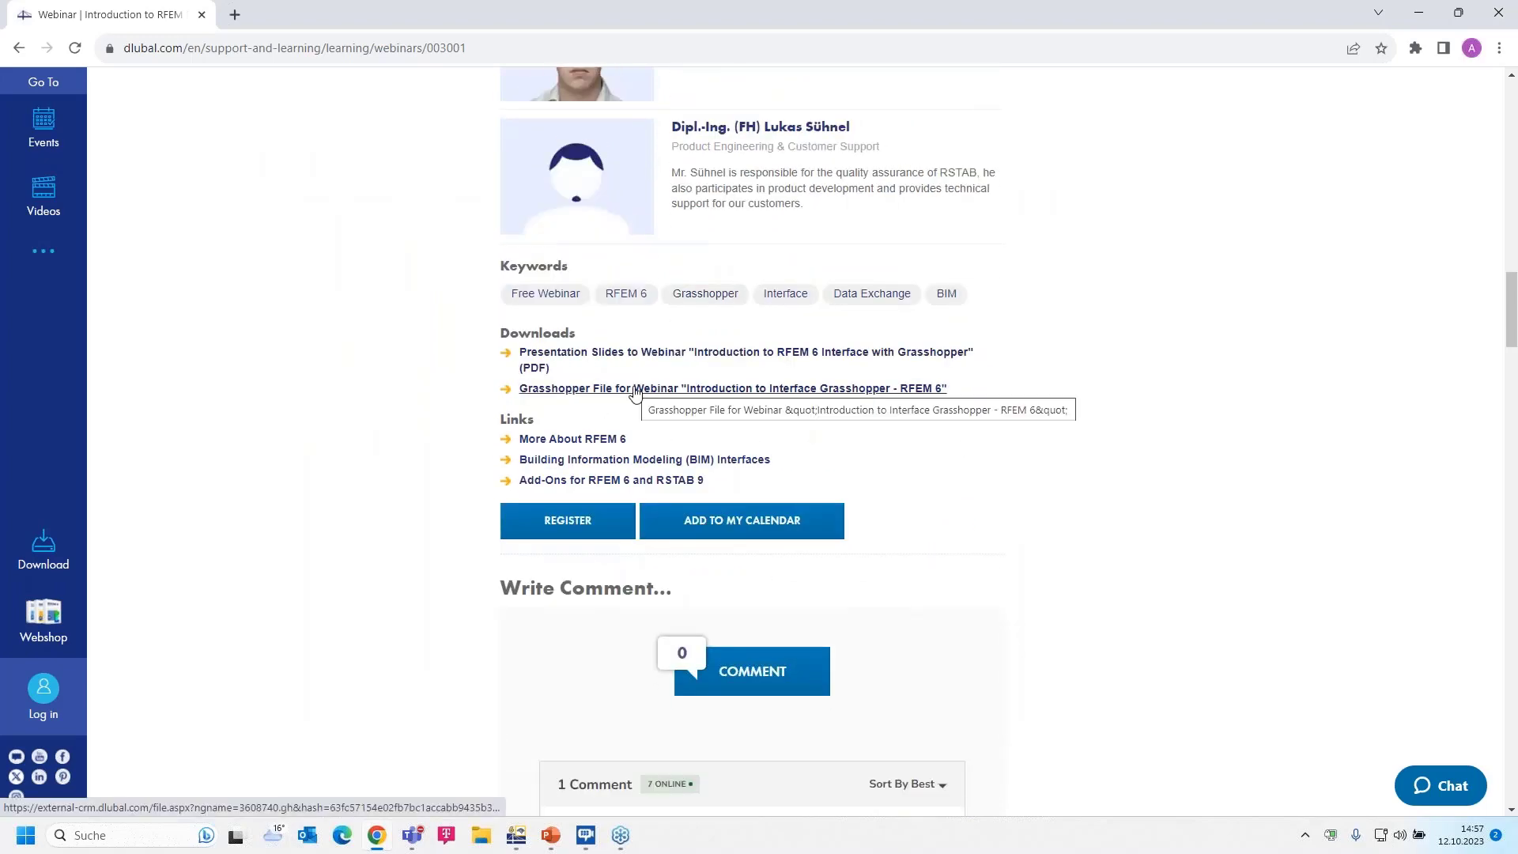
scroll(635, 392, down, 6)
scroll(747, 207, down, 14)
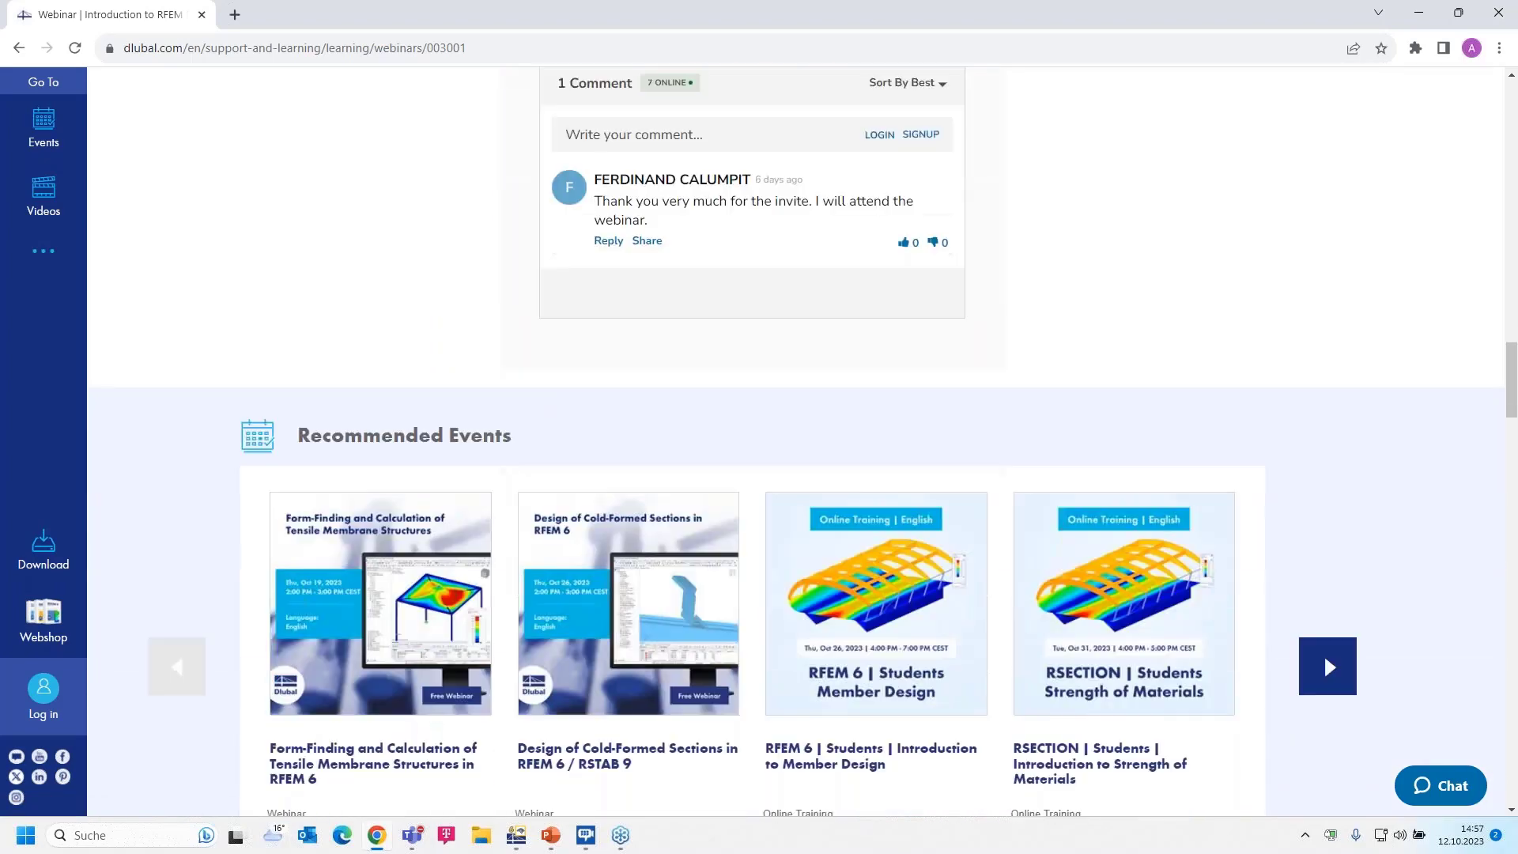
scroll(747, 207, up, 1)
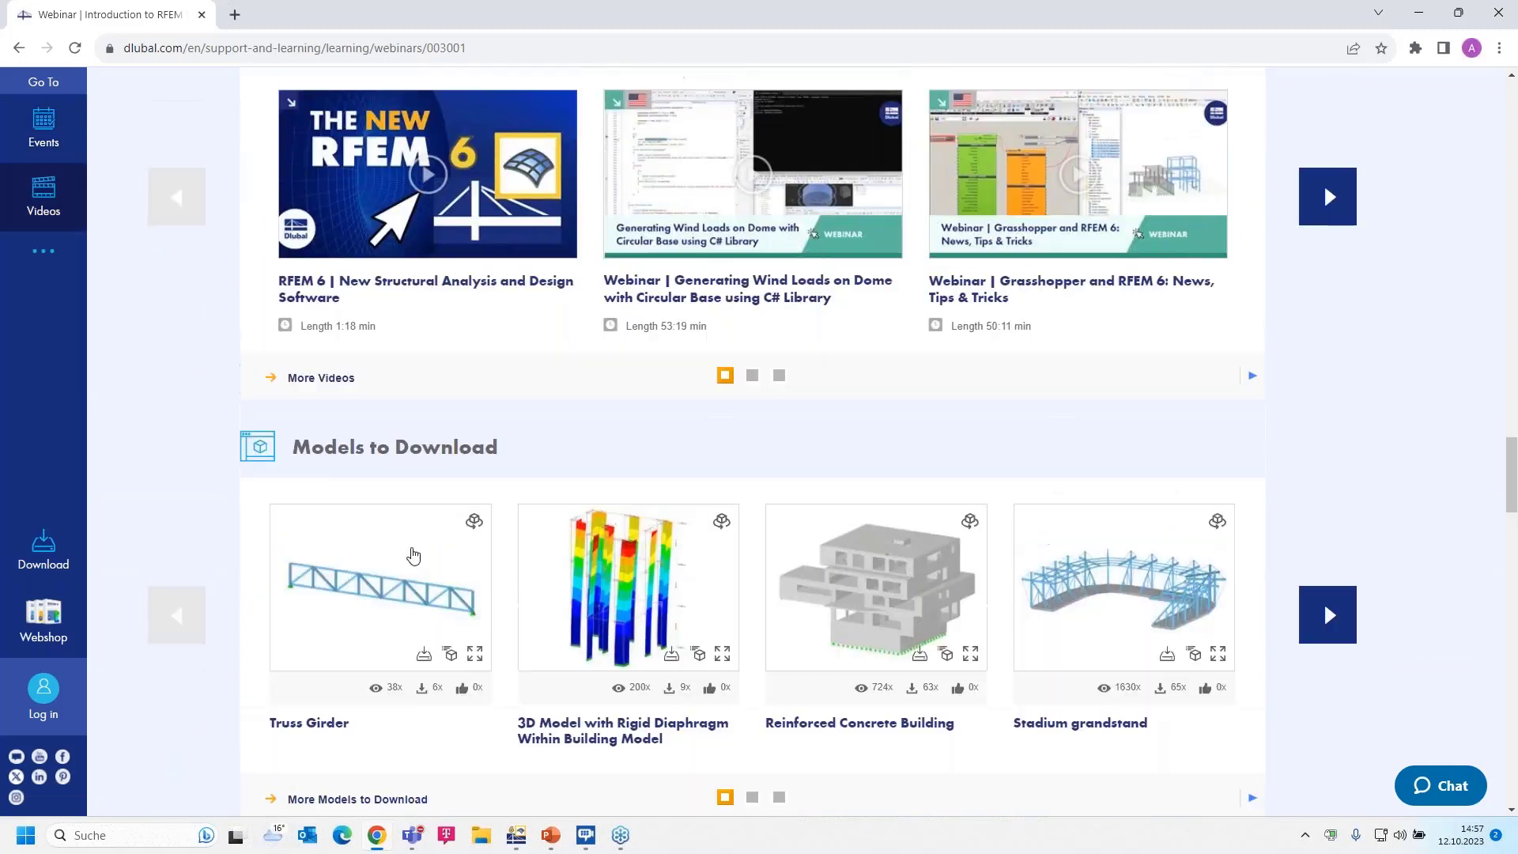